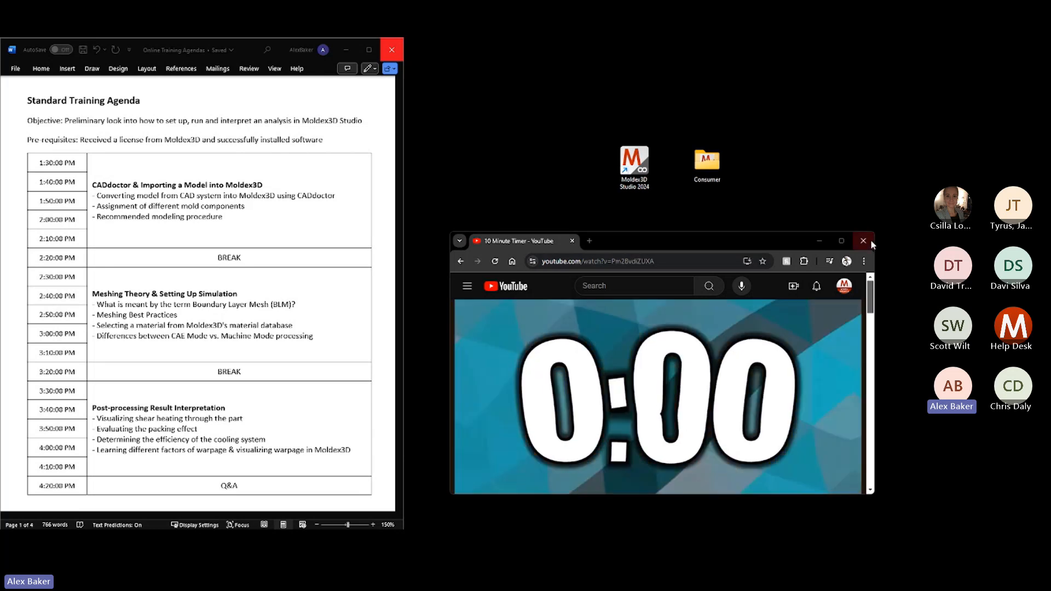
Step: Close the browser window showing the 10-minute timer video
click(862, 242)
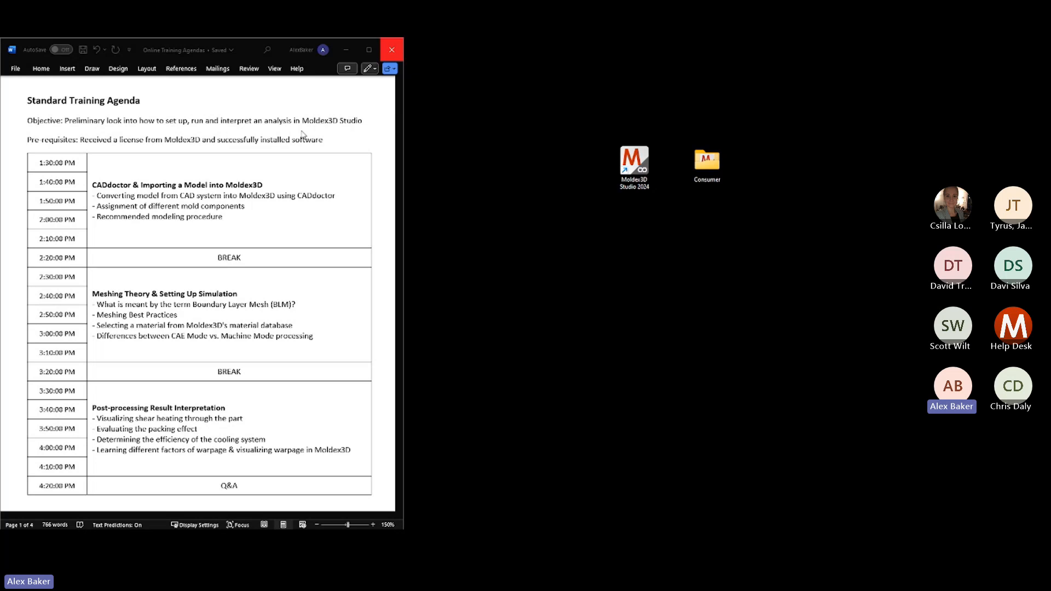
double_click(639, 160)
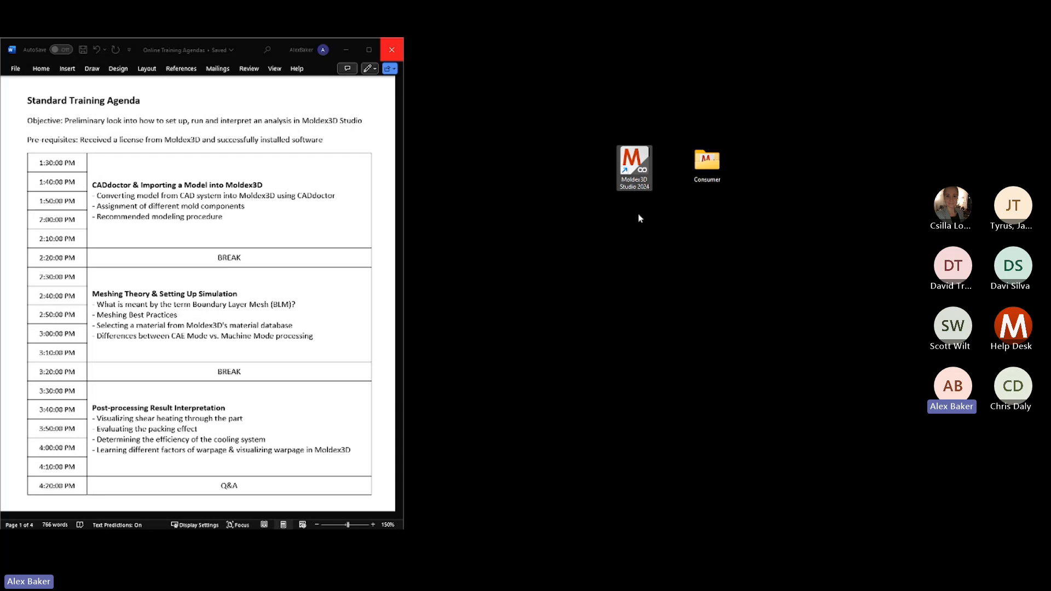
click(707, 166)
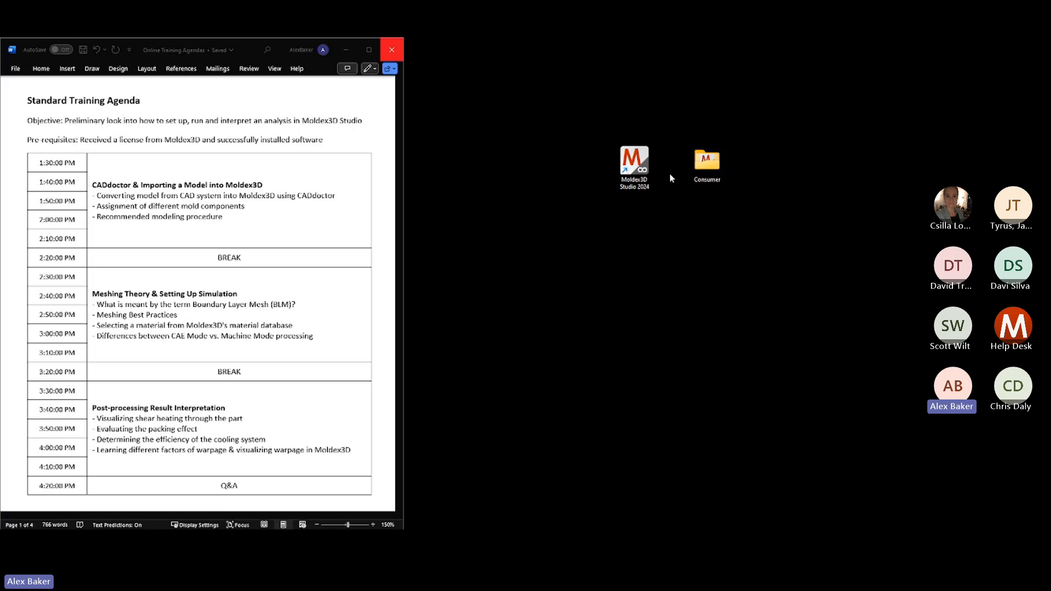
drag(738, 228, 595, 124)
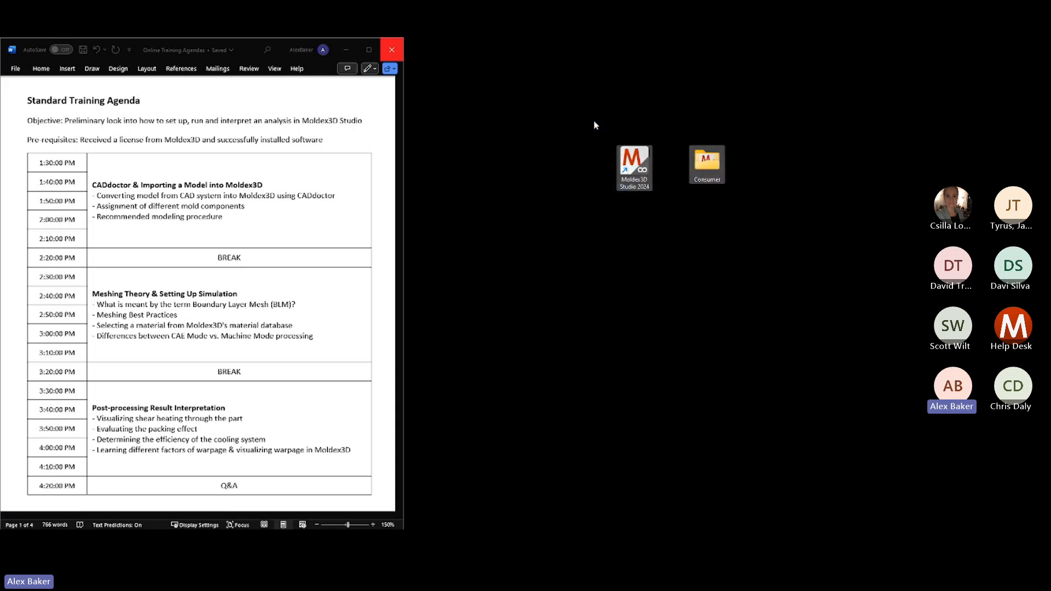
click(594, 125)
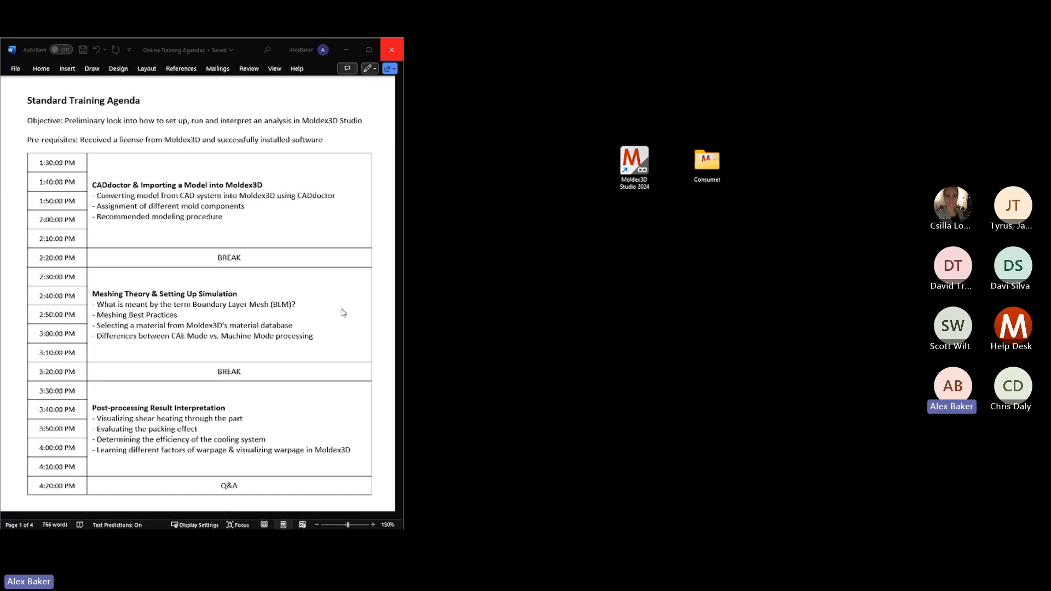
Step: Clear the training agenda document off the desktop and move the Moldex3D Studio 2024 and Consumer icons together to the freed area
click(387, 51)
drag(536, 57, 825, 258)
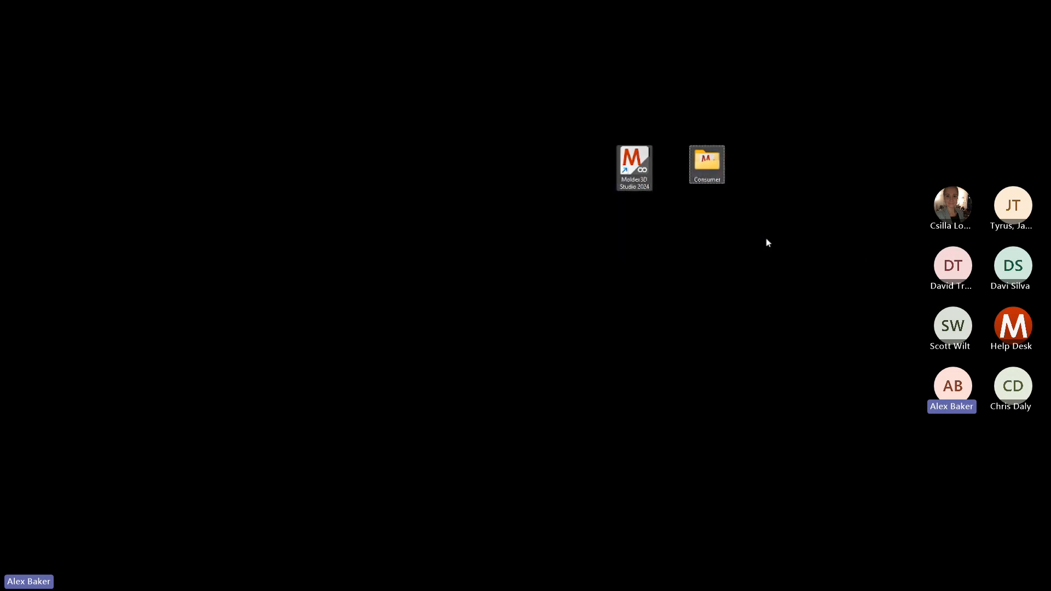
drag(642, 172, 388, 225)
click(455, 305)
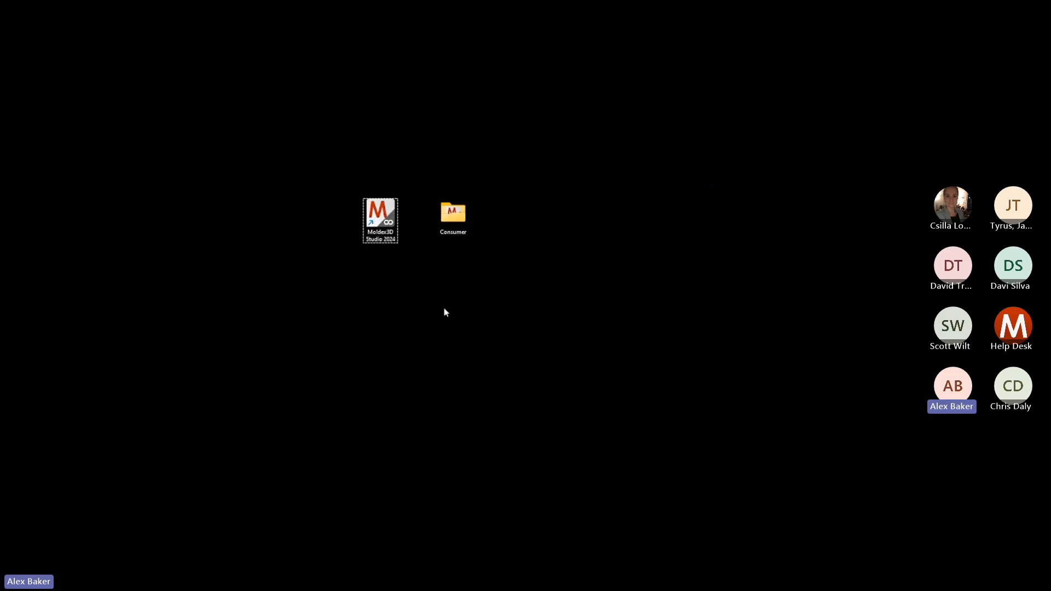
Step: Launch Moldex3D Studio 2024 and start a new project named "BLM Training 240911"
click(385, 222)
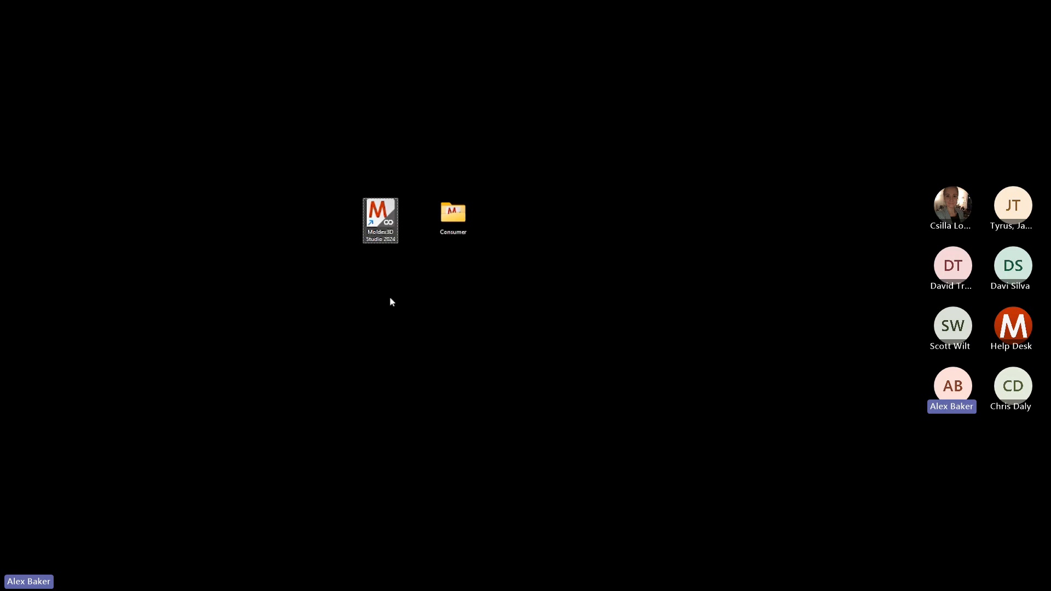
double_click(382, 212)
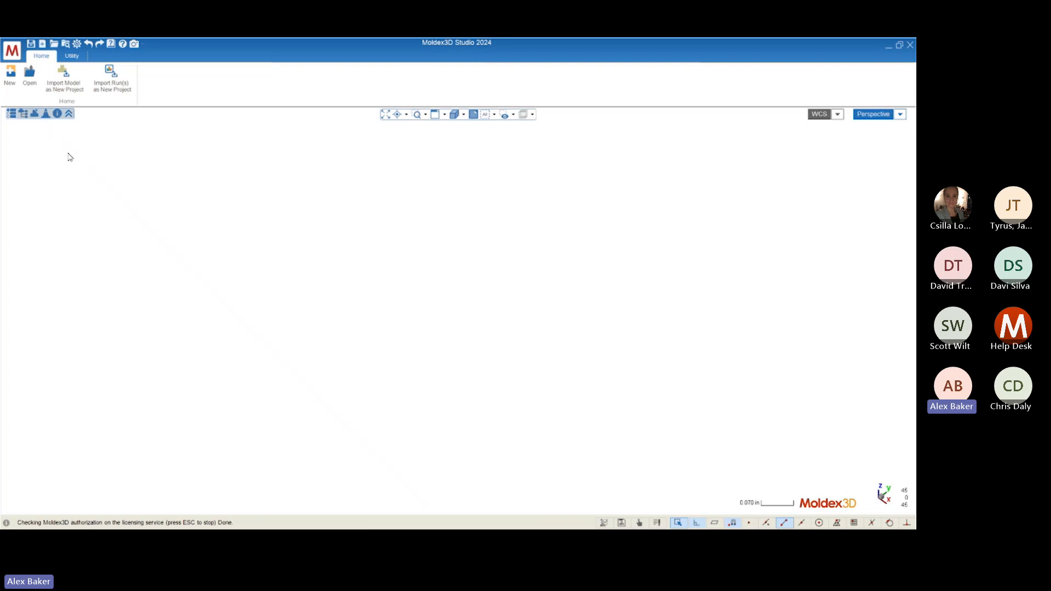
click(9, 76)
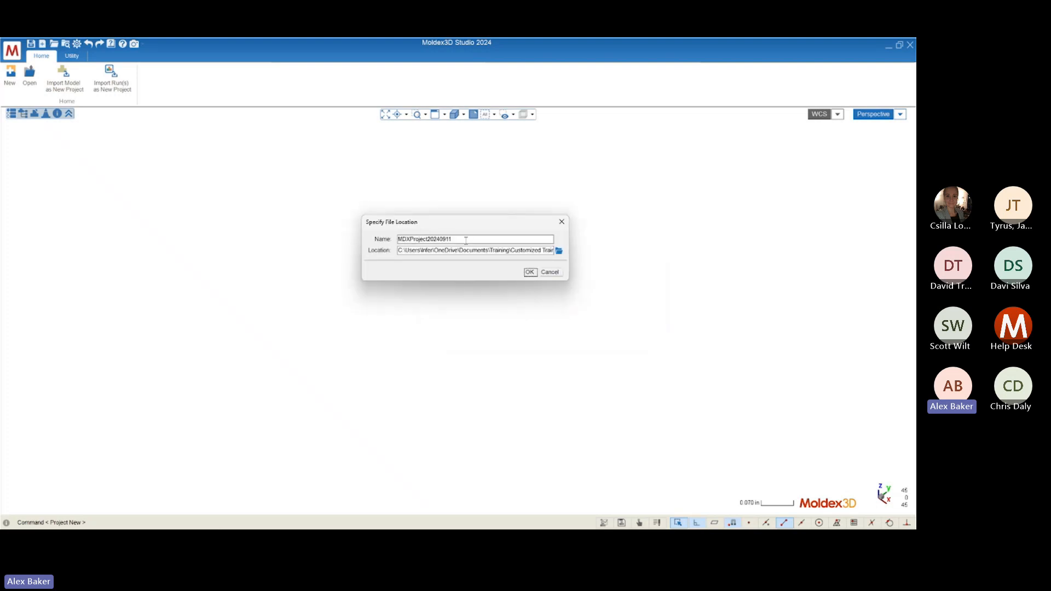
click(466, 240)
mouse_move(465, 239)
mouse_down()
mouse_move(376, 240)
mouse_move(454, 239)
mouse_up()
key(BackSpace)
text(BLM)
text(Training)
Step: Set the new project's location to the Desktop folder and create the project
click(559, 250)
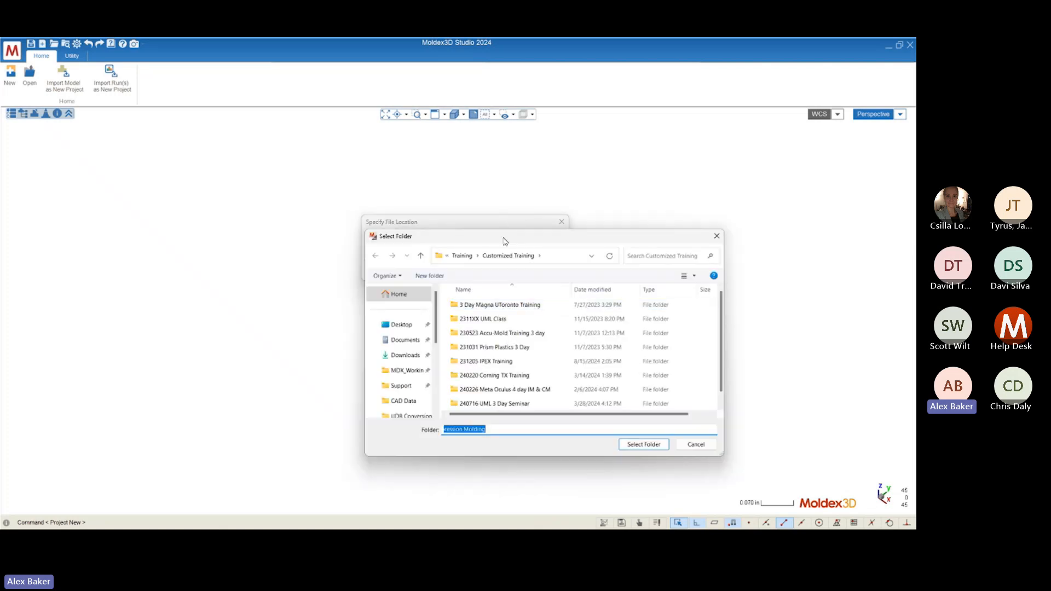
drag(504, 235, 426, 162)
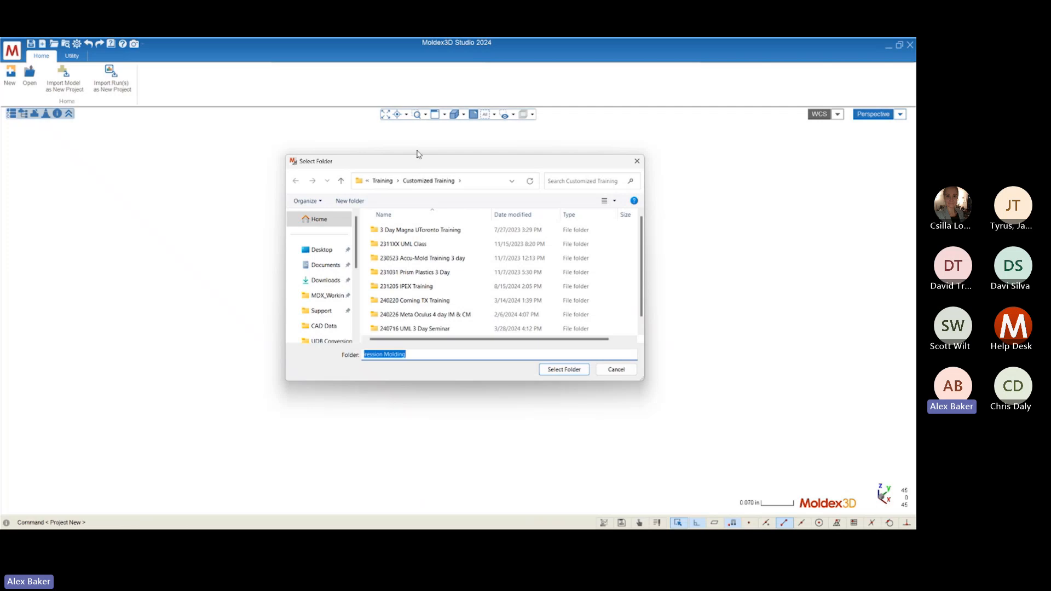
drag(411, 164, 496, 155)
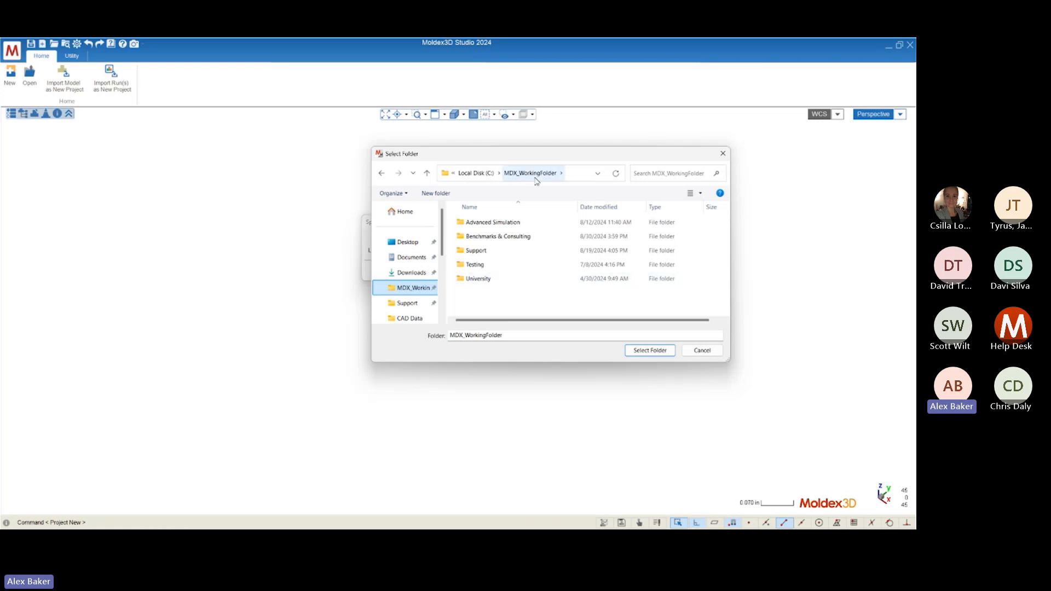
click(393, 244)
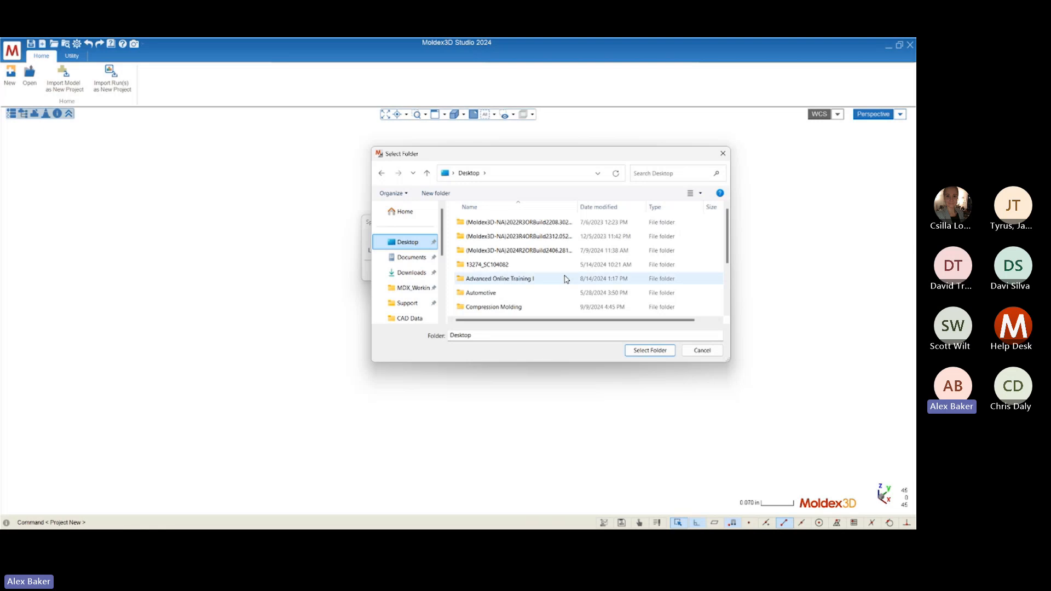
click(648, 351)
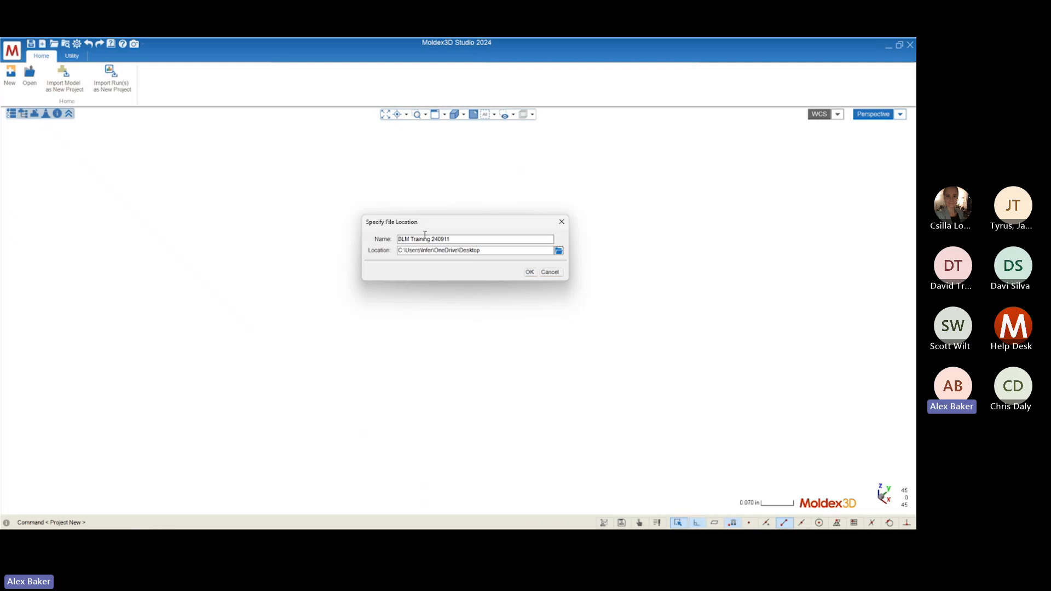
click(529, 273)
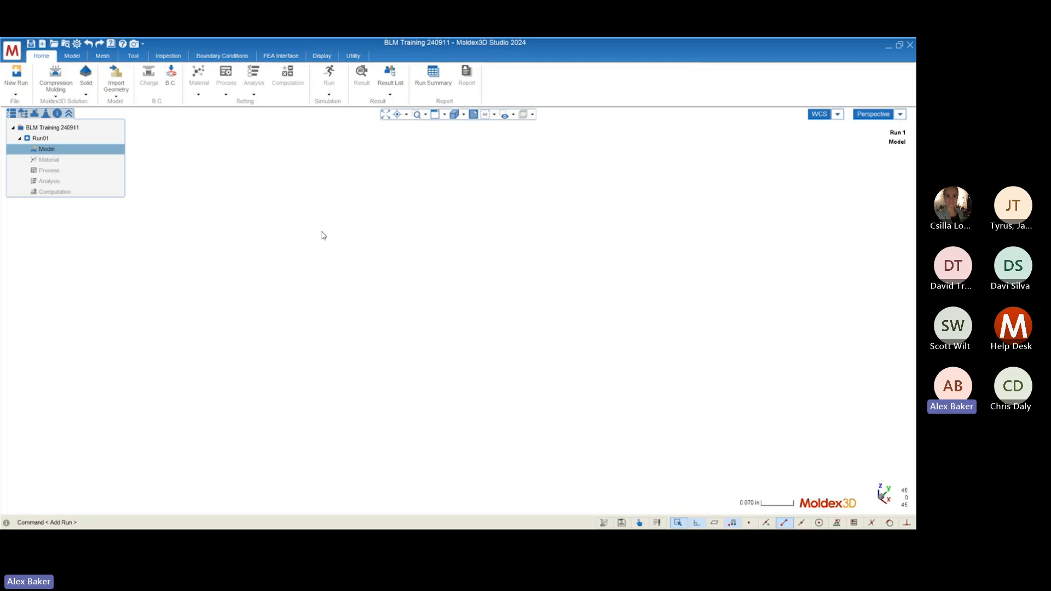
click(14, 95)
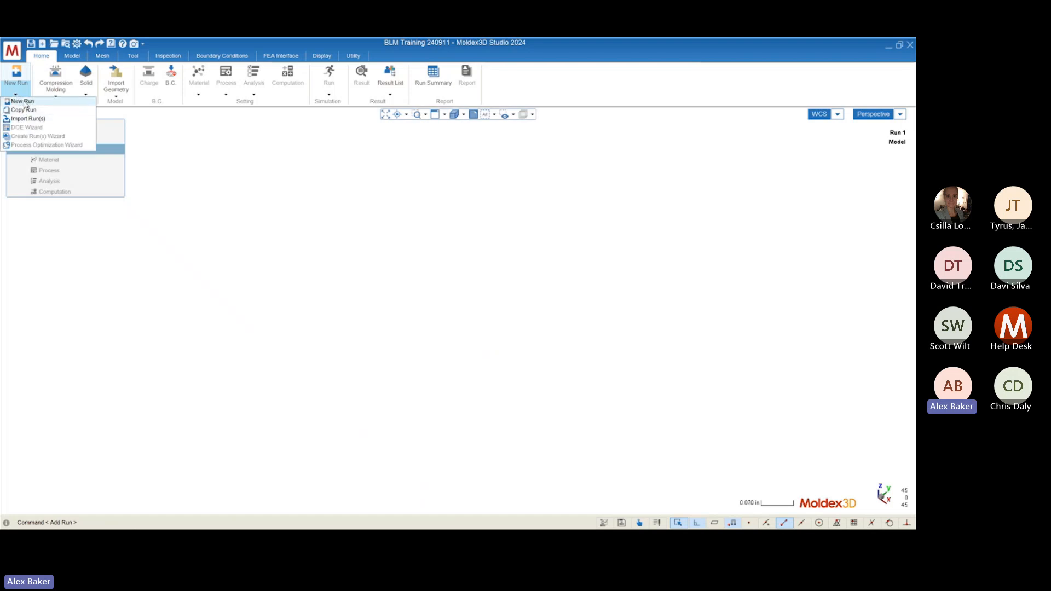
click(211, 155)
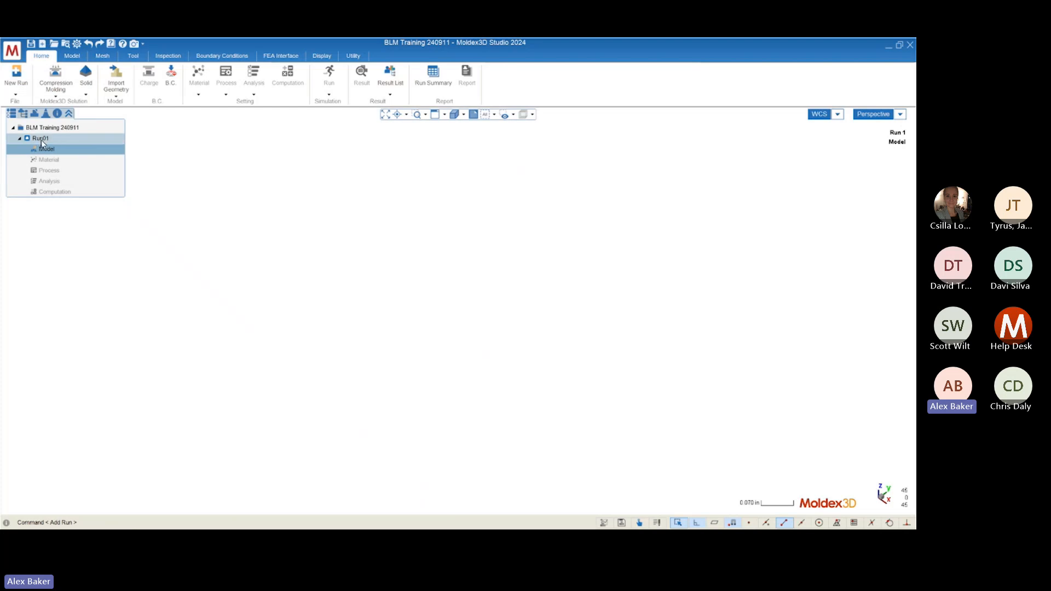
click(15, 93)
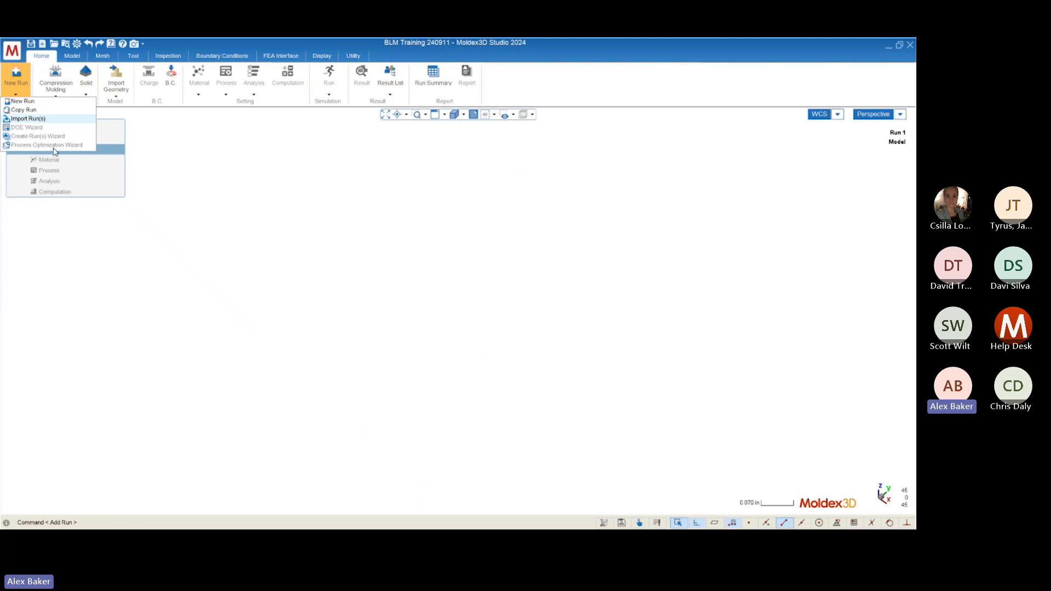
click(153, 146)
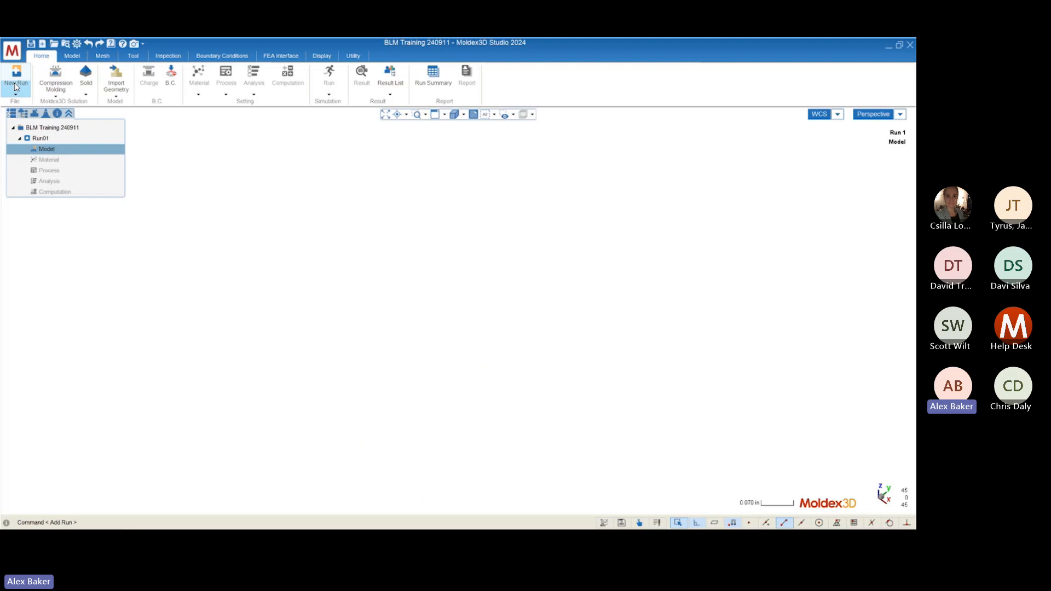
Step: Set Run01's molding process to Injection Molding and its mesh type to Solid
click(64, 86)
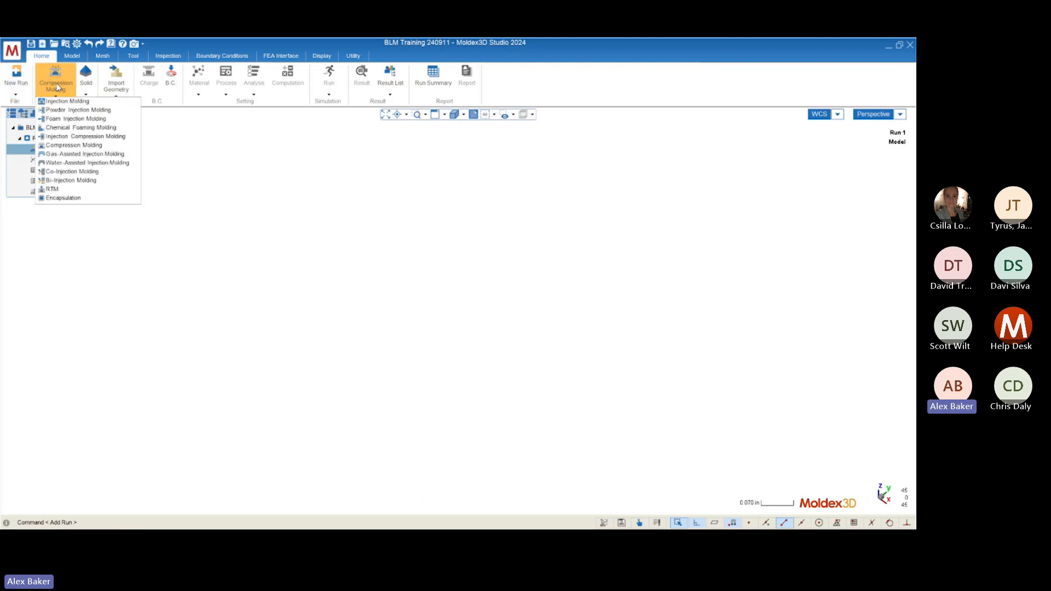
click(65, 101)
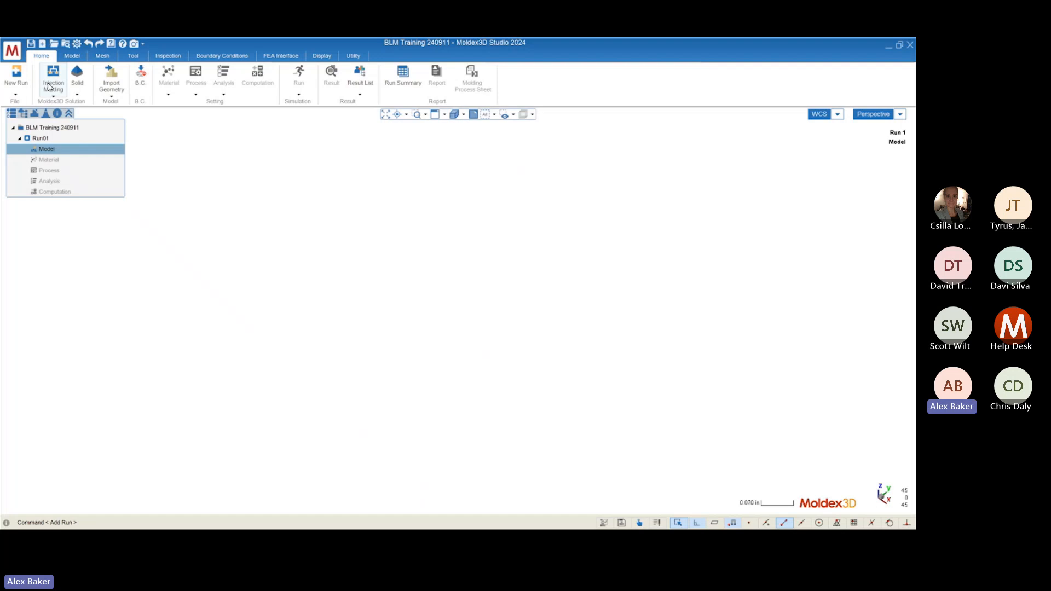
click(54, 87)
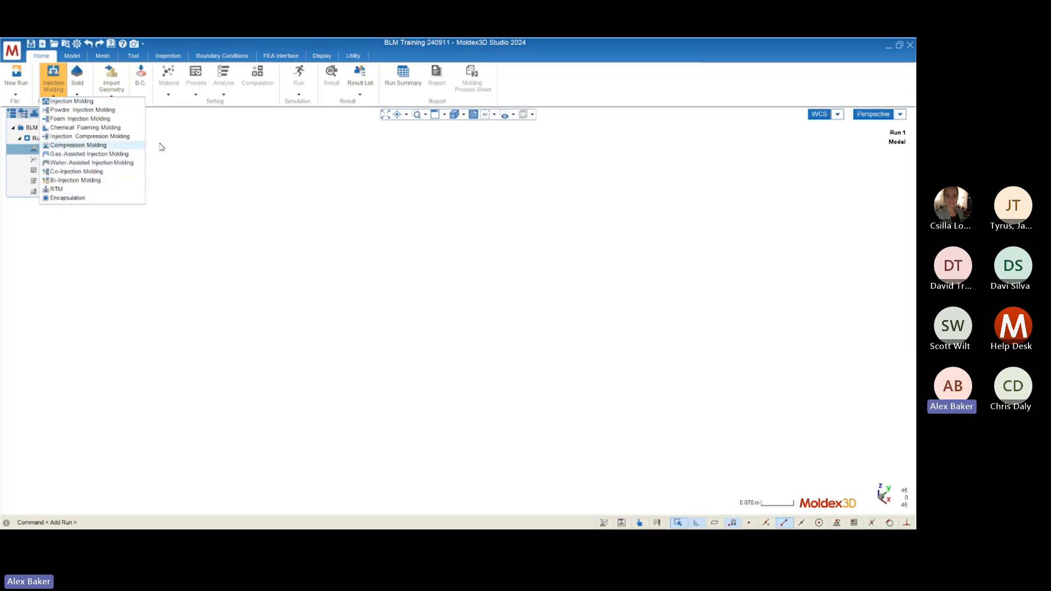
click(62, 102)
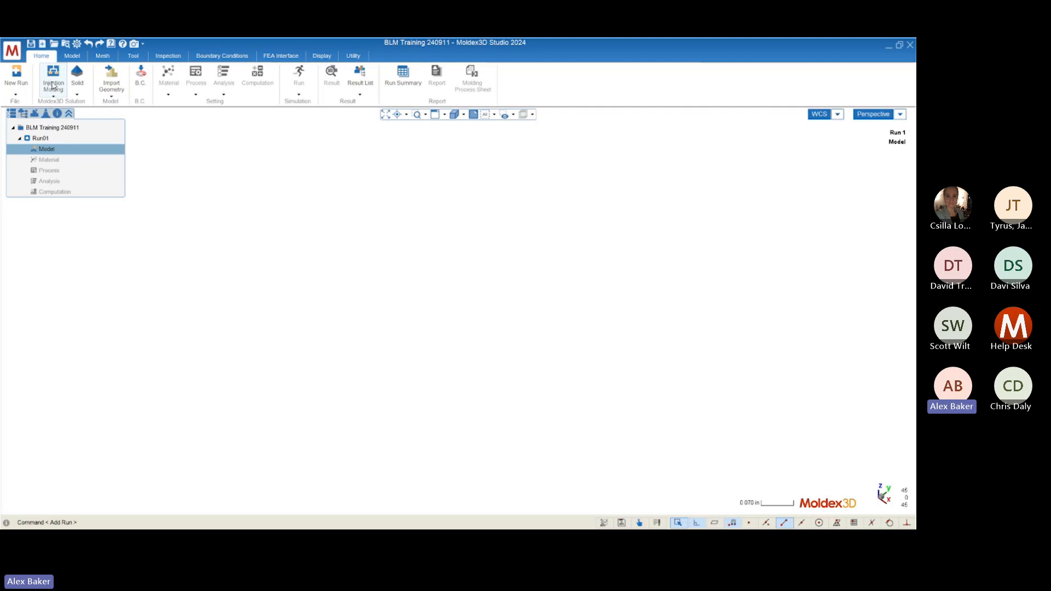
click(79, 90)
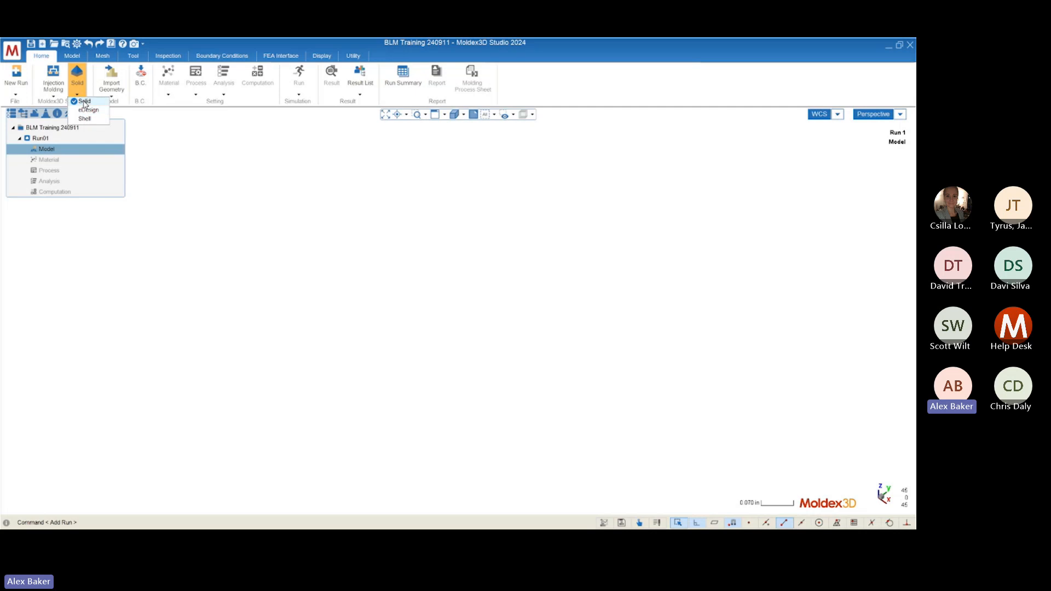
click(84, 102)
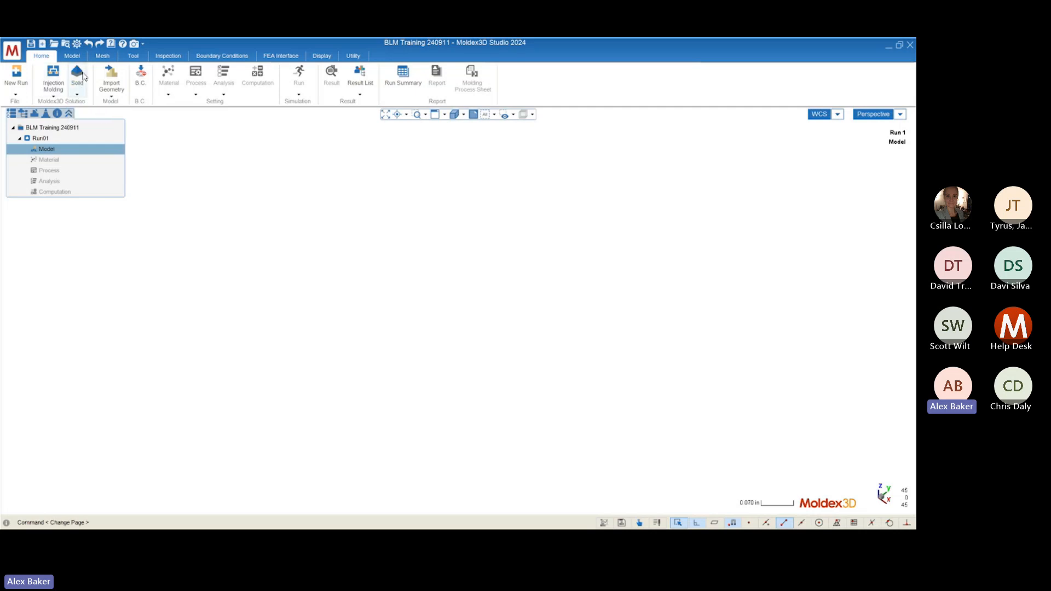
Step: Start importing geometry and browse to the CAD Data folder inside the Consumer folder on the Desktop
click(113, 76)
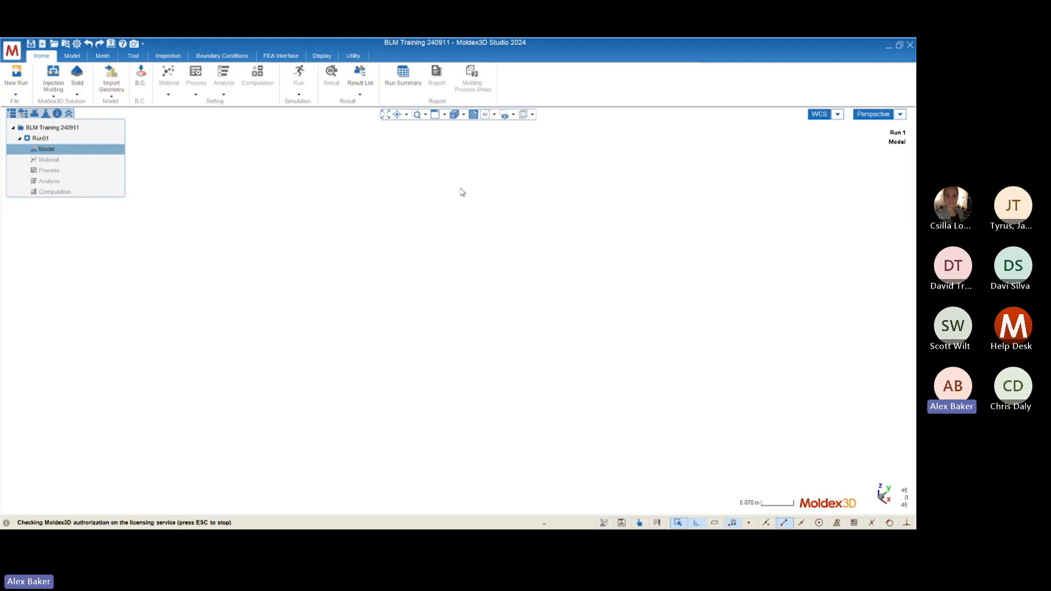
drag(433, 196, 395, 164)
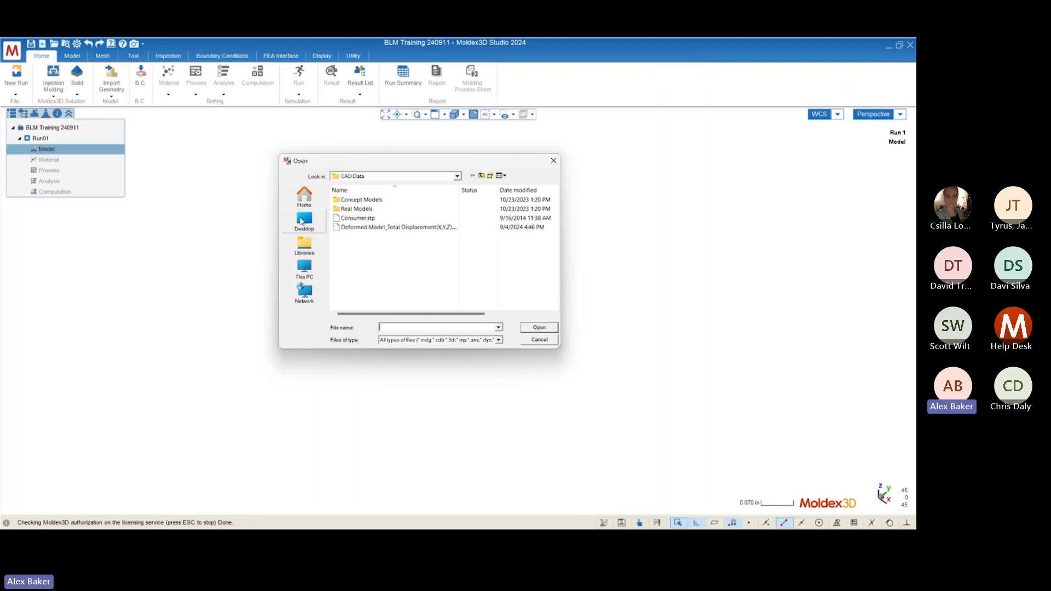
click(305, 221)
scroll(395, 248, down, 4)
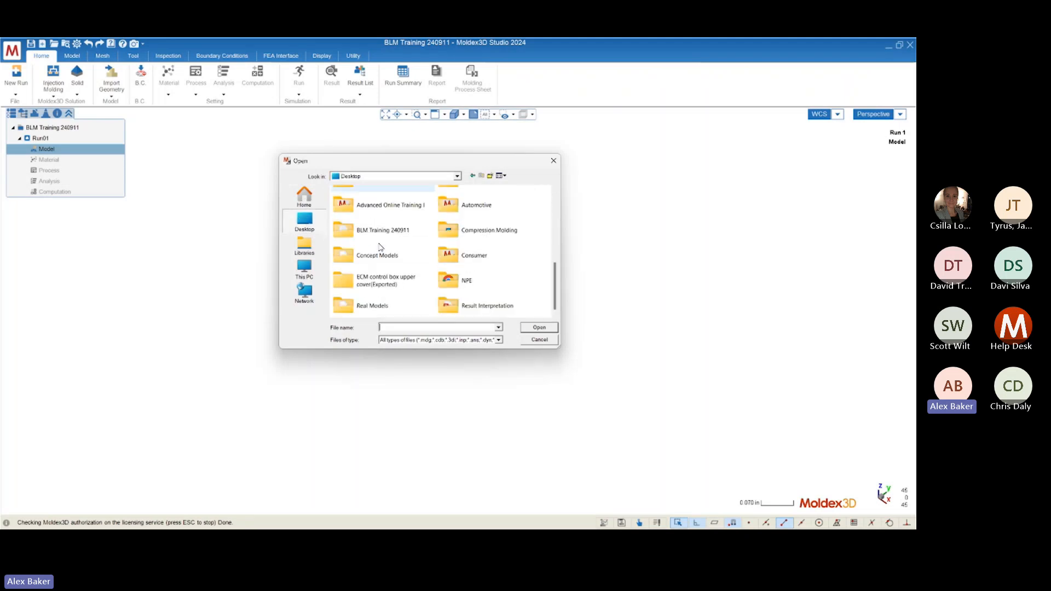
double_click(461, 258)
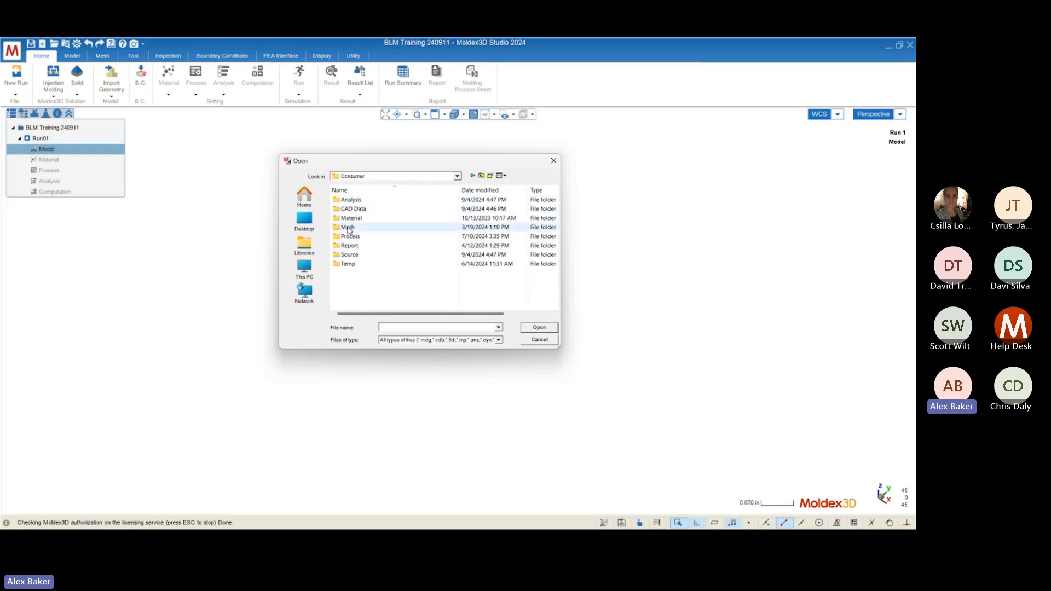
drag(402, 293, 356, 201)
click(368, 288)
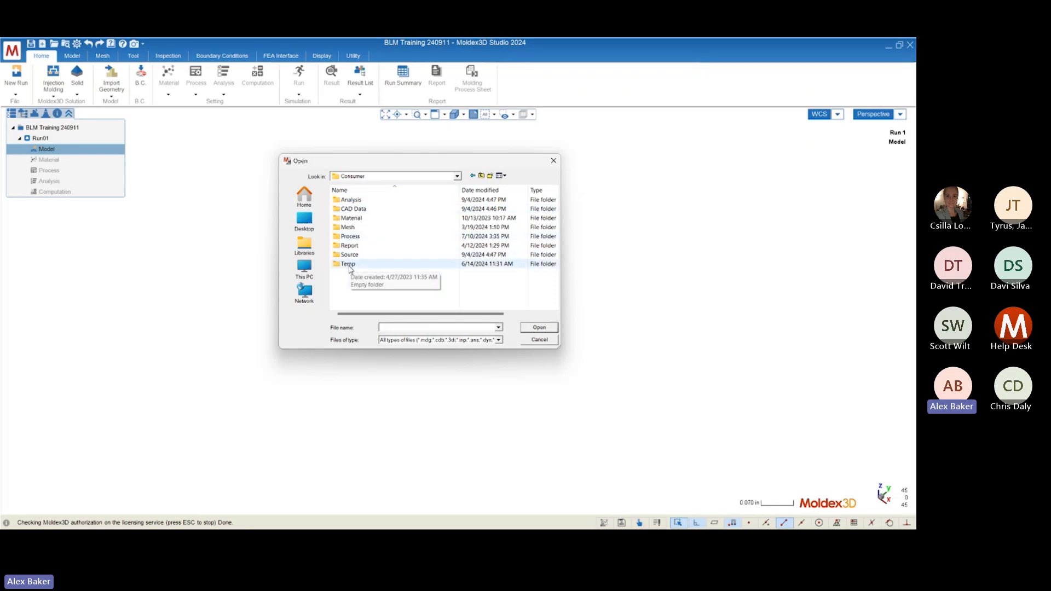
double_click(353, 210)
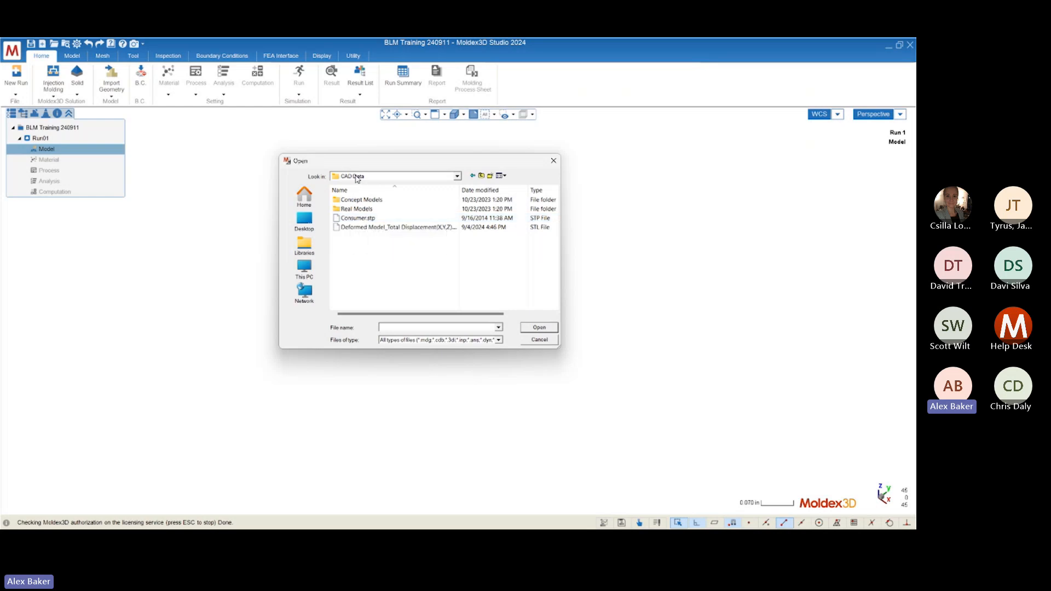
Step: Review the supported geometry file types and import Consumer.stp from the CAD Data folder
drag(369, 164, 371, 146)
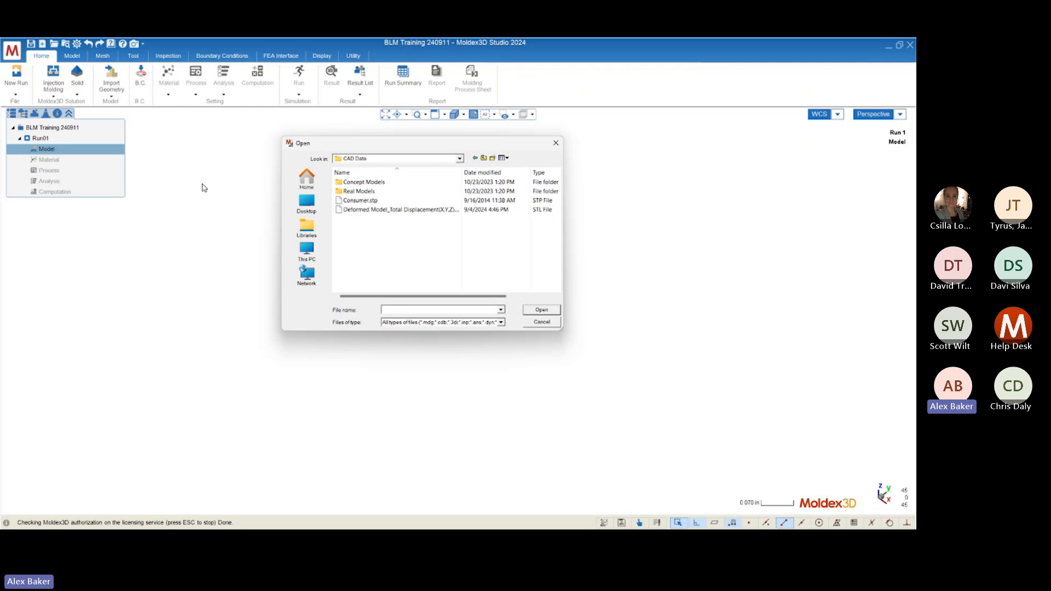
click(365, 202)
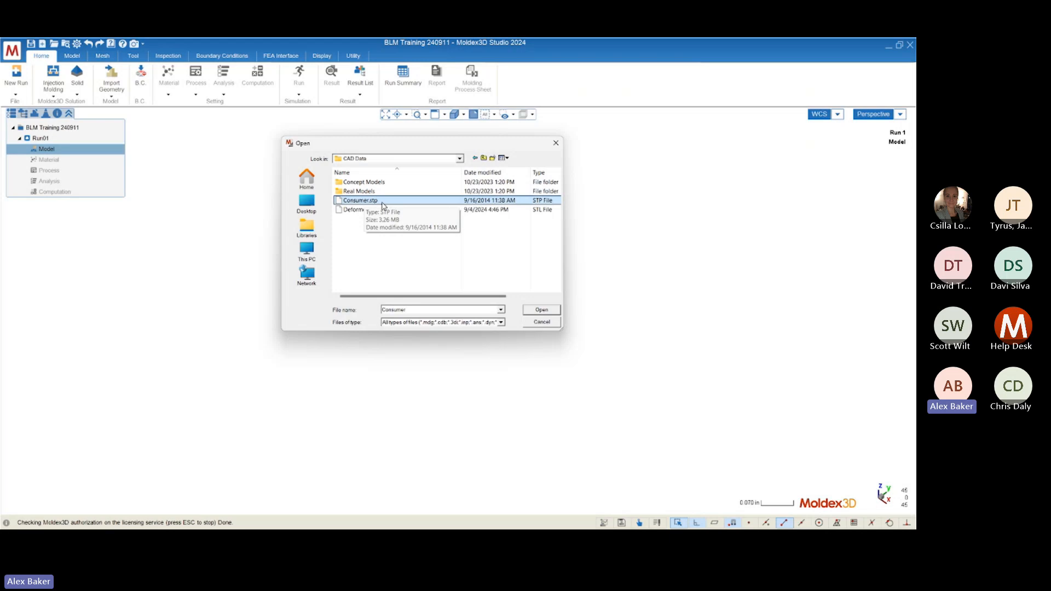
click(407, 324)
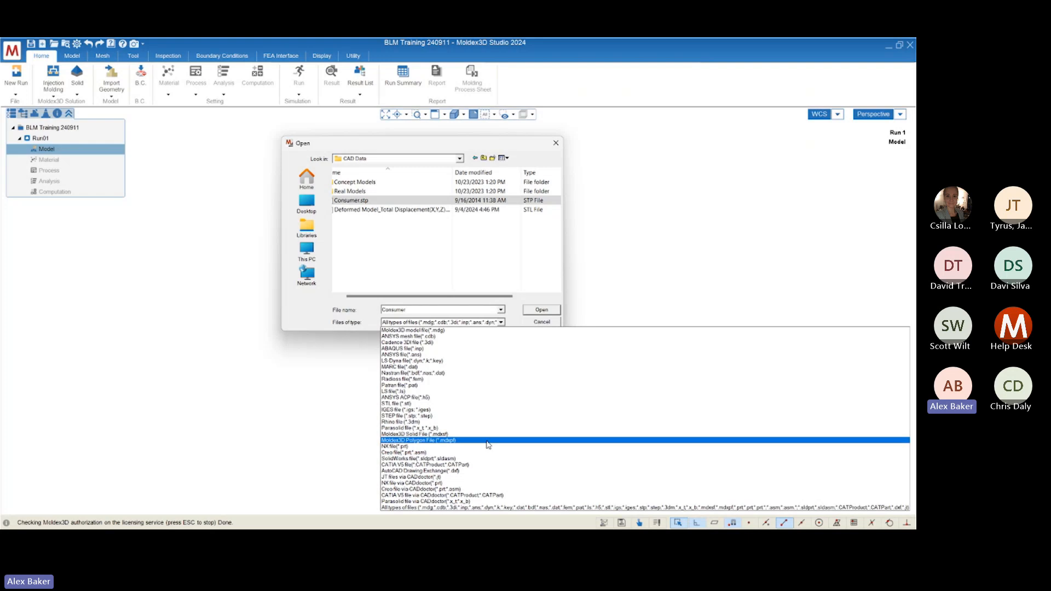
click(358, 263)
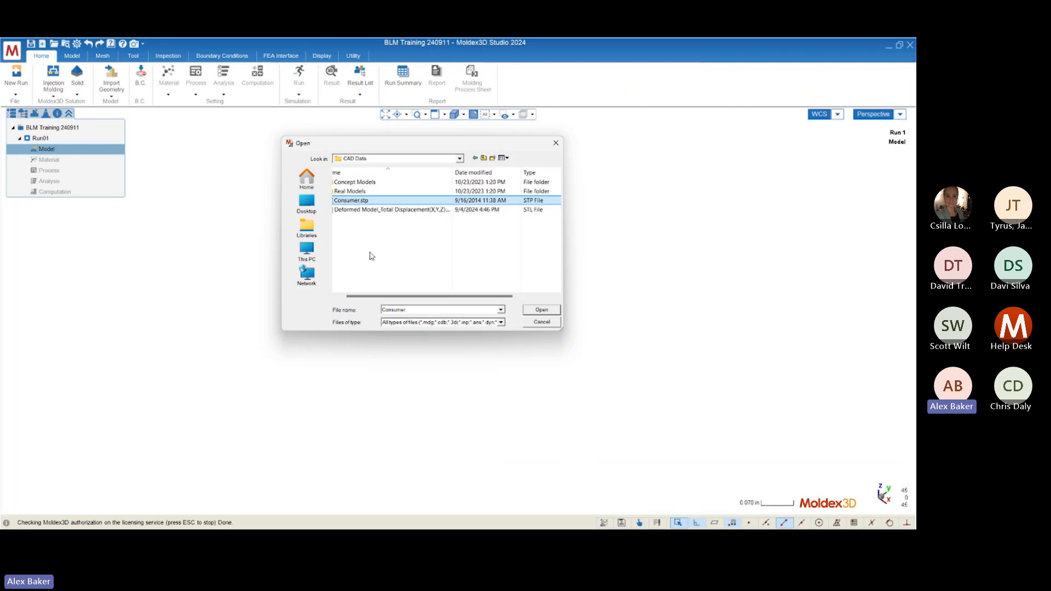
scroll(358, 252, left, 1)
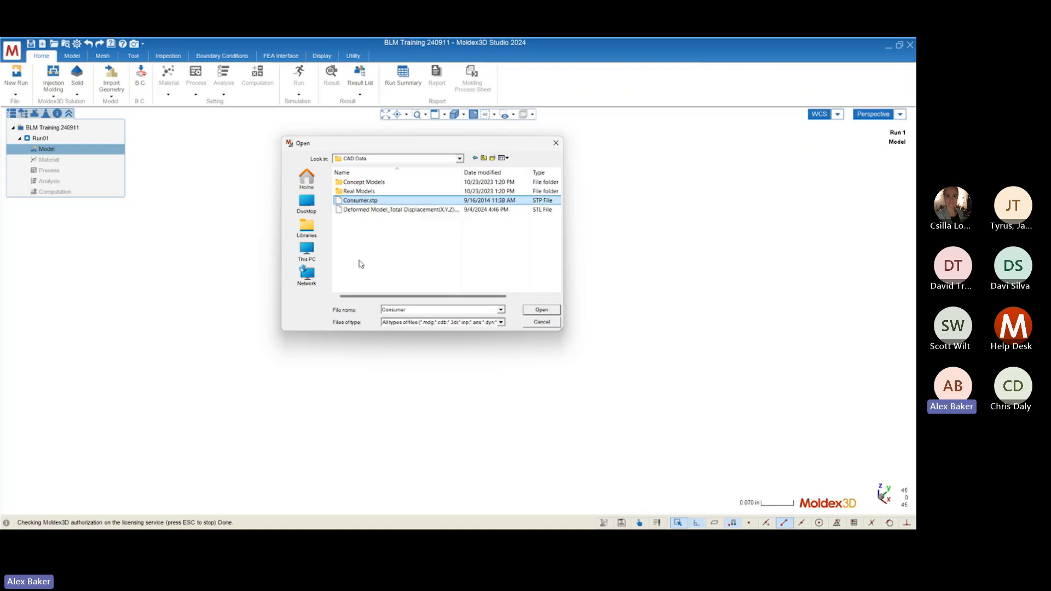
double_click(364, 202)
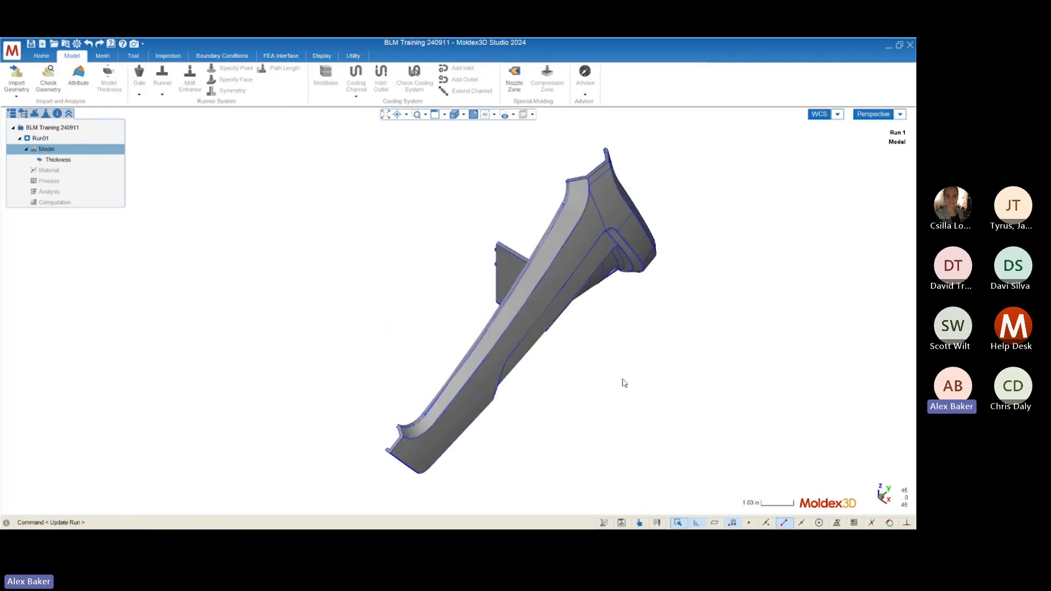
mouse_move(657, 411)
middle_down()
mouse_move(438, 153)
mouse_move(592, 208)
mouse_move(362, 183)
mouse_move(501, 230)
mouse_move(486, 219)
middle_up()
scroll(382, 401, down, 3)
scroll(450, 186, up, 3)
scroll(490, 241, up, 2)
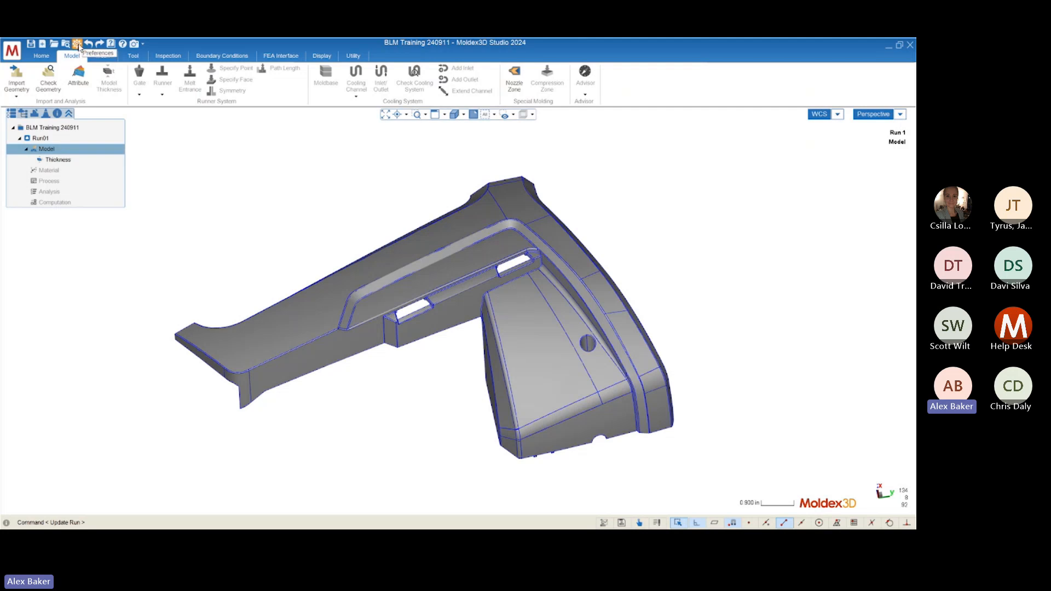
Step: Open the preferences and look through the result list, background and computation settings
click(77, 44)
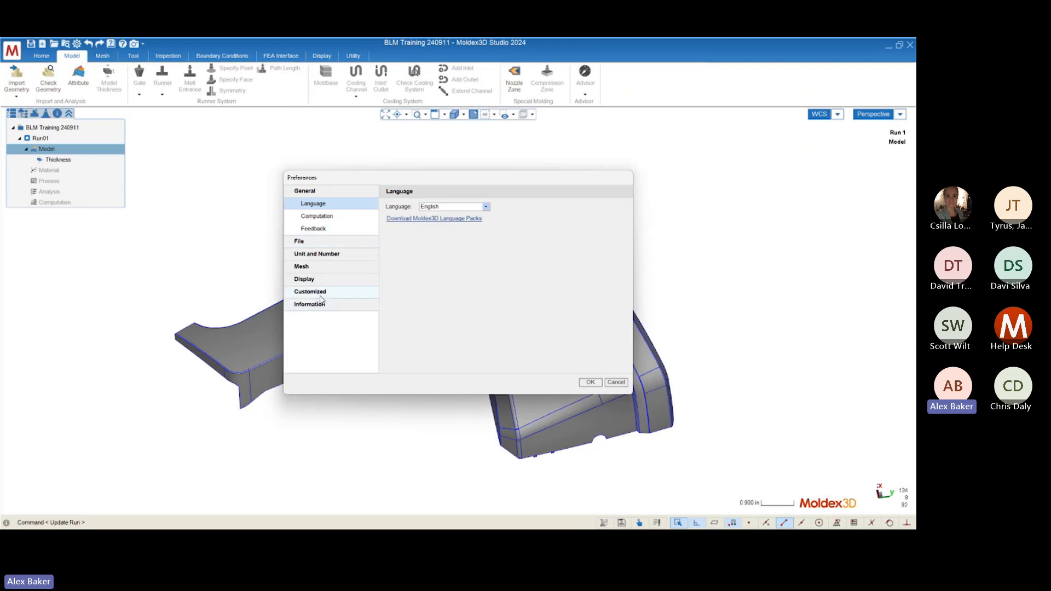
click(315, 290)
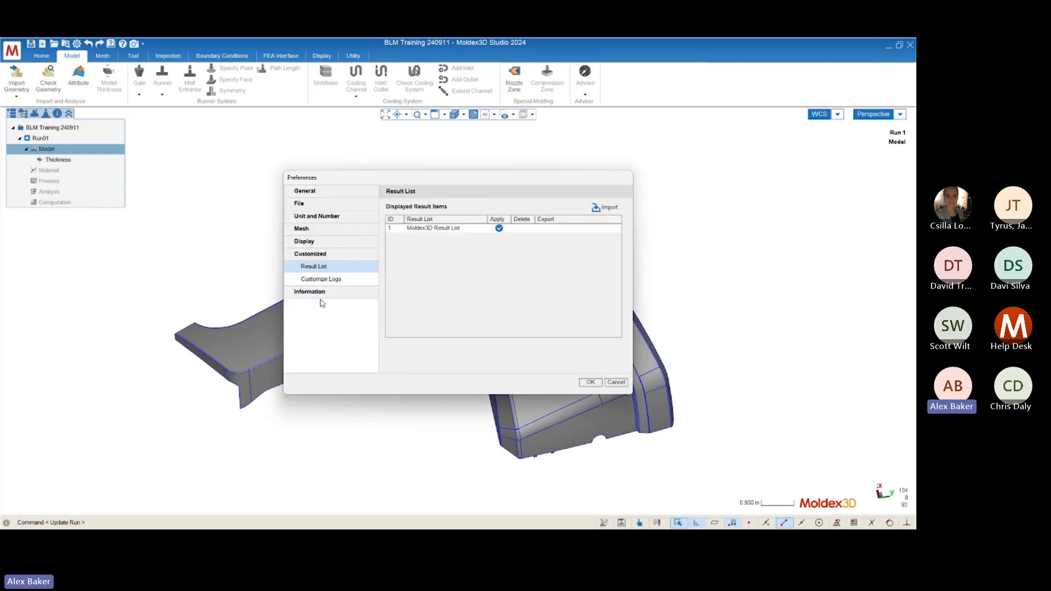
click(311, 242)
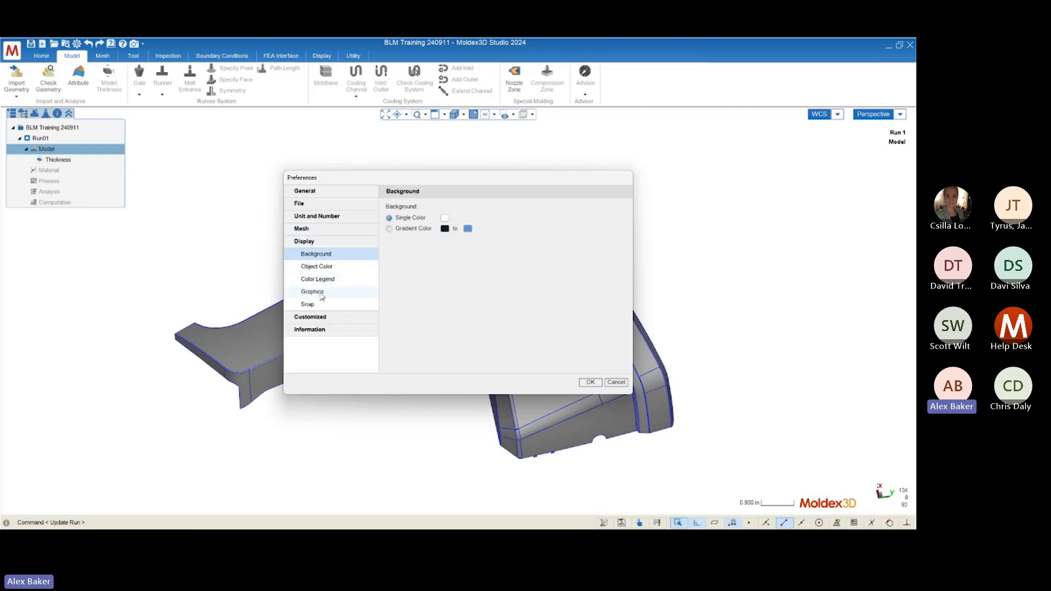
click(305, 191)
click(317, 216)
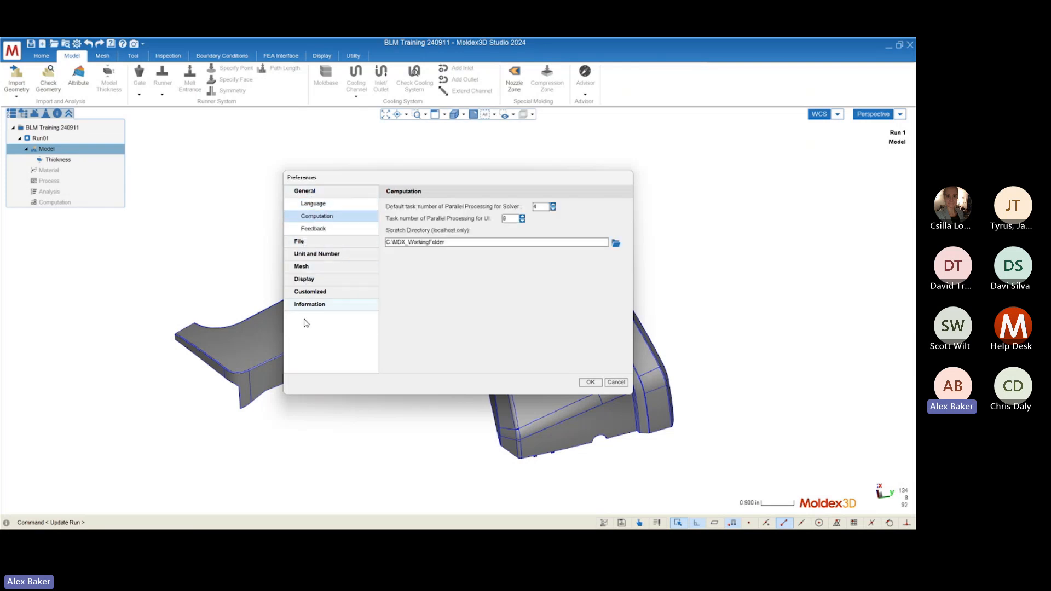
Step: Review the keyboard shortcuts and mouse control references in the preferences and close them
click(314, 305)
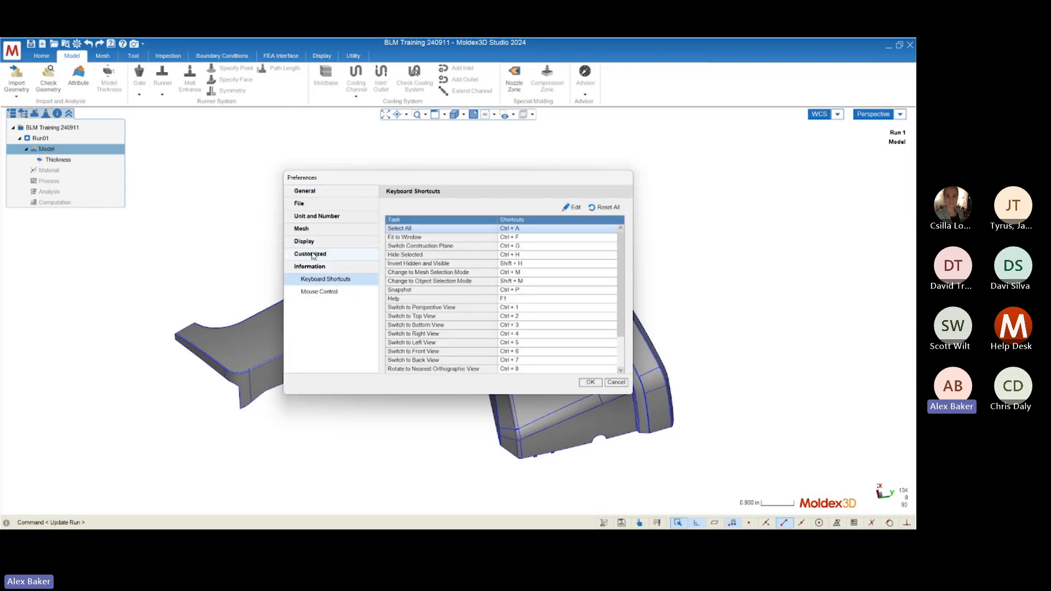
click(319, 292)
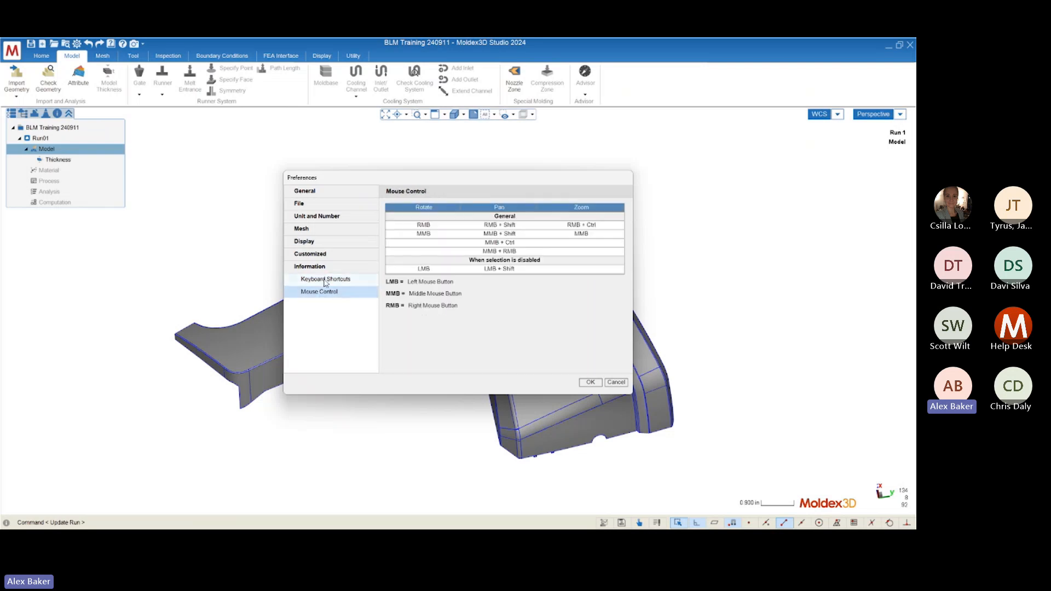
click(324, 279)
click(320, 292)
click(325, 279)
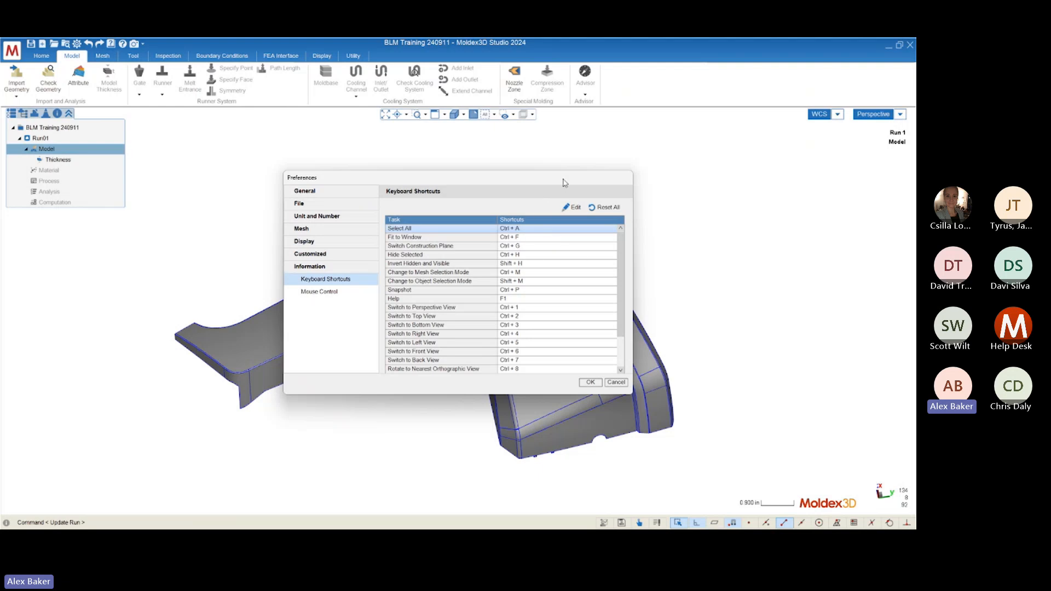
scroll(431, 262, down, 3)
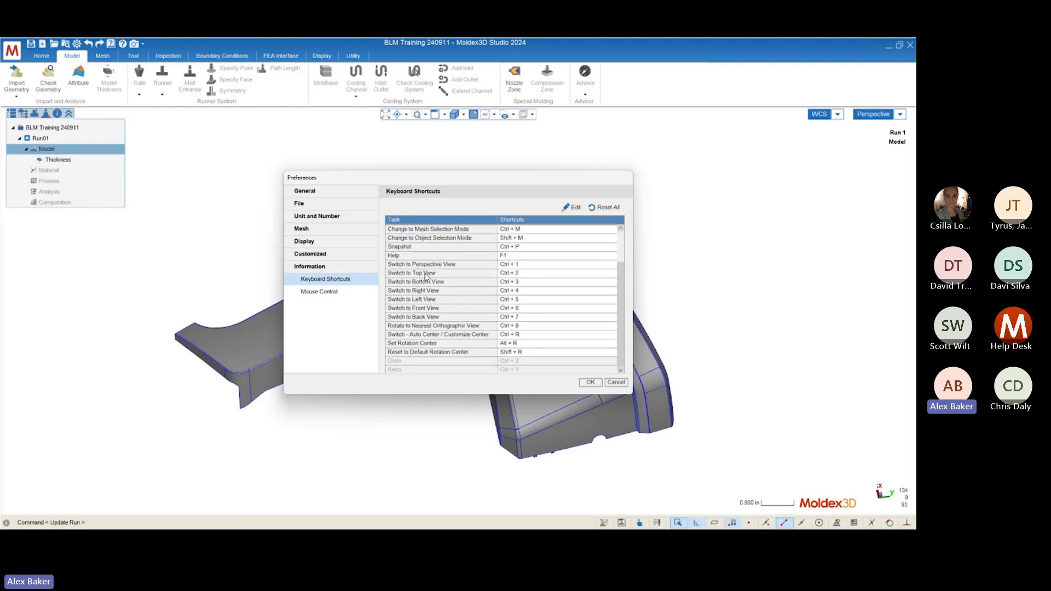
scroll(425, 329, up, 3)
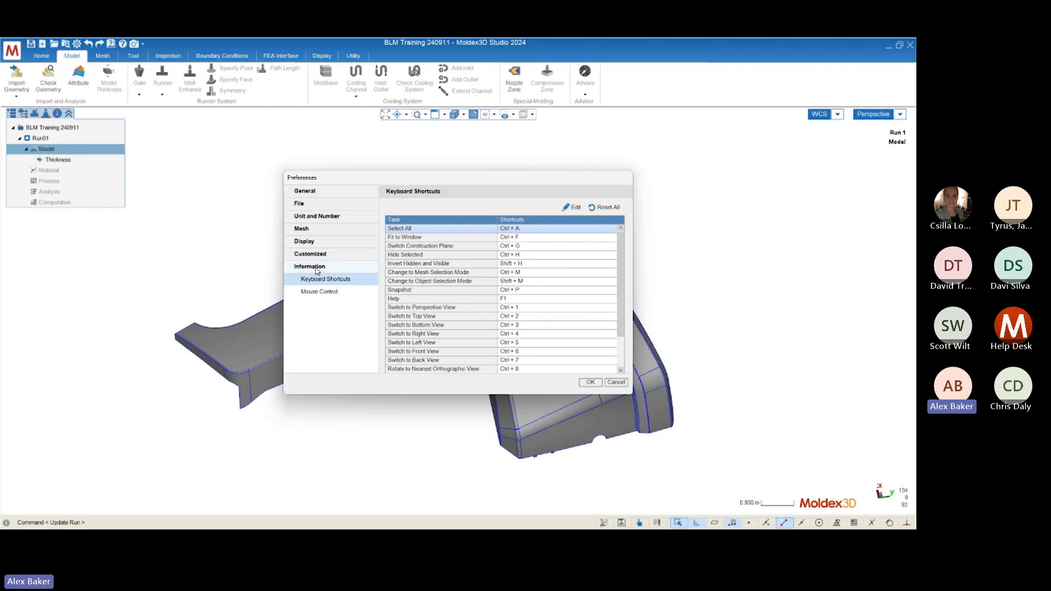
click(319, 292)
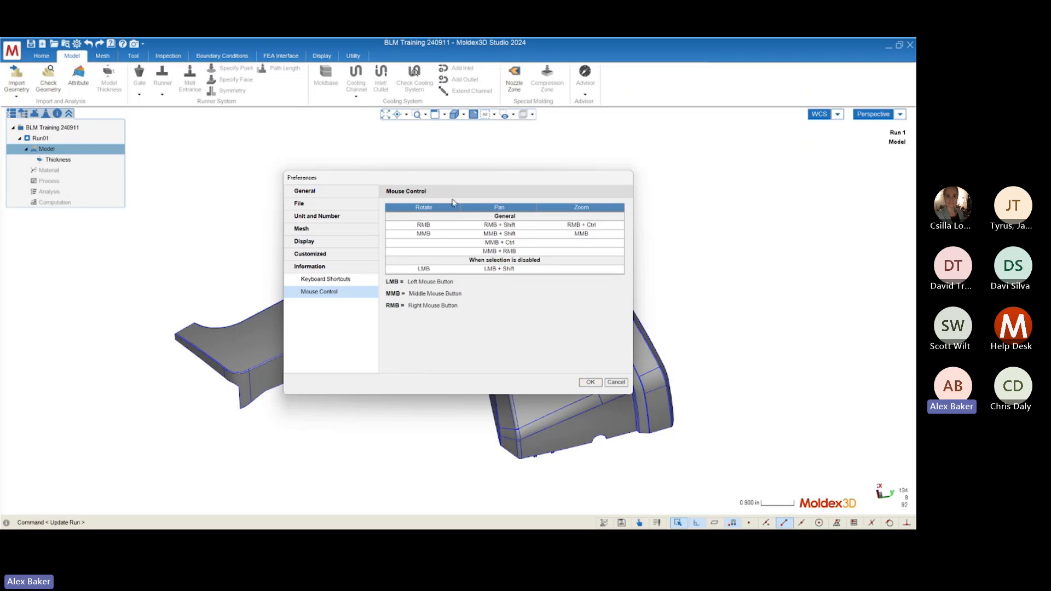
click(587, 386)
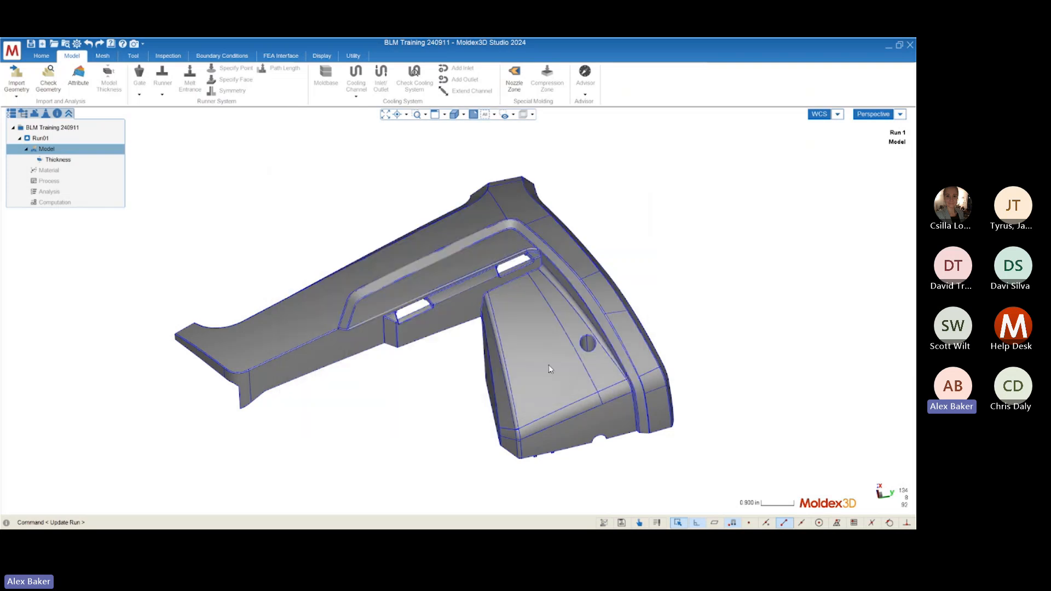
Step: Examine the imported part's shape, highlighting the whole body to inspect its hidden edges and clearing the selection
mouse_move(413, 351)
middle_down()
mouse_move(608, 273)
mouse_move(369, 365)
mouse_move(406, 335)
middle_up()
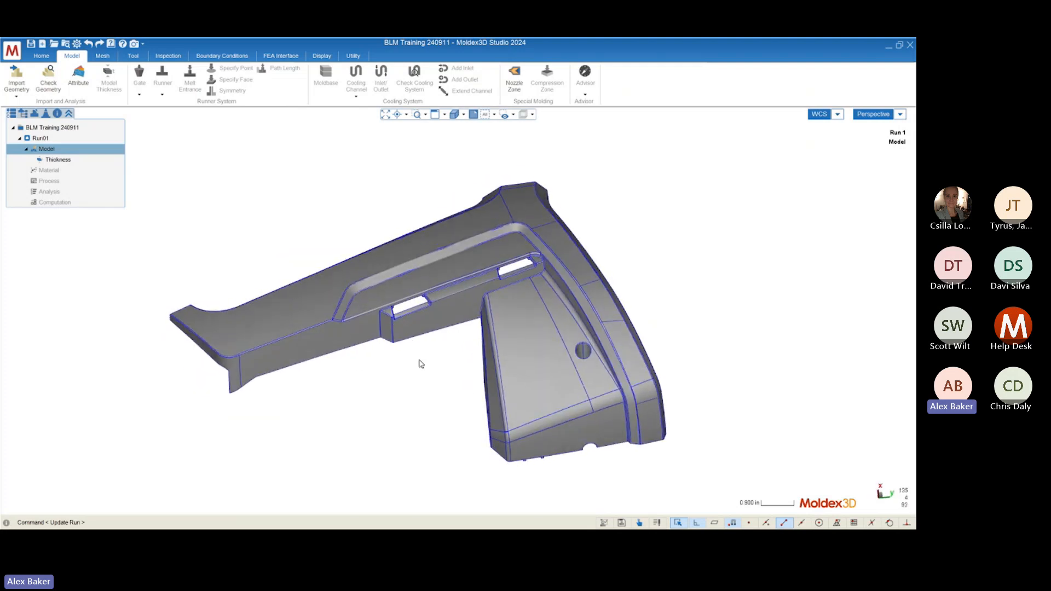
mouse_move(430, 373)
middle_down()
mouse_move(523, 313)
mouse_move(359, 331)
mouse_move(432, 359)
mouse_move(434, 343)
mouse_move(484, 358)
mouse_move(417, 315)
mouse_move(367, 304)
middle_up()
scroll(367, 305, up, 3)
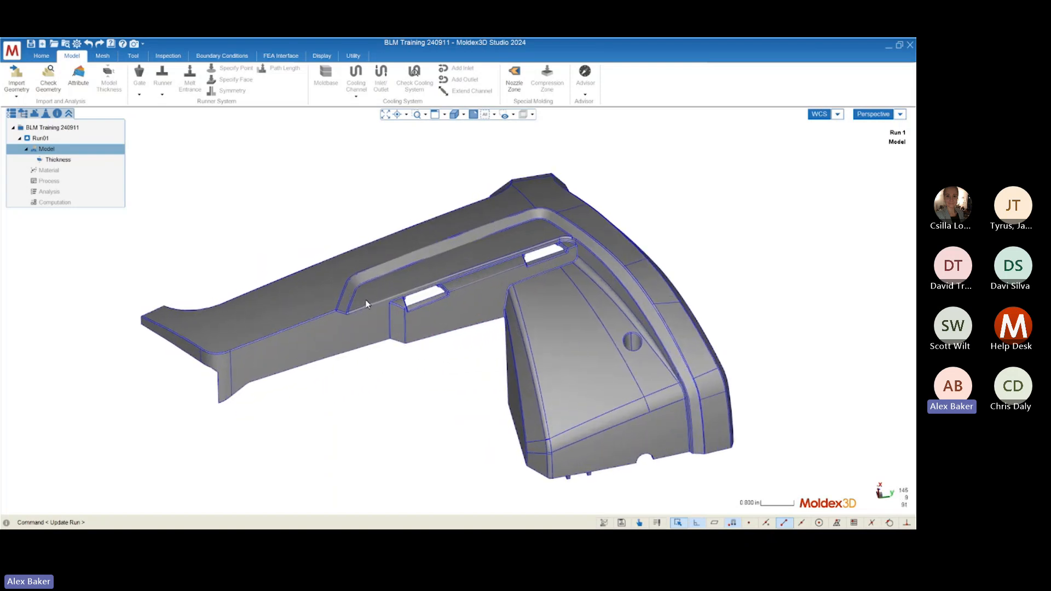
scroll(432, 304, down, 3)
scroll(470, 405, up, 1)
scroll(472, 420, down, 2)
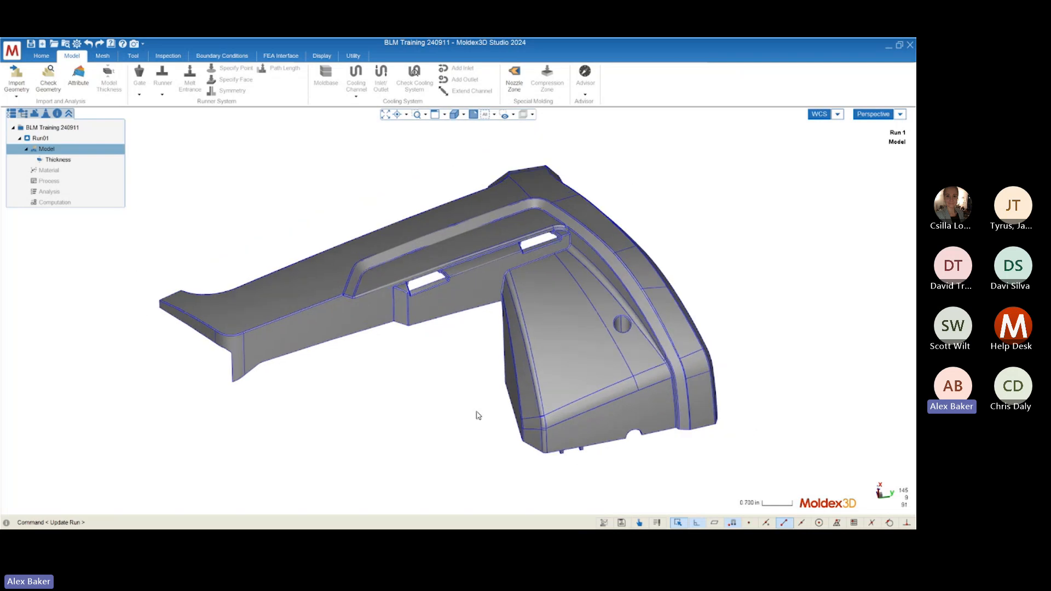
click(416, 260)
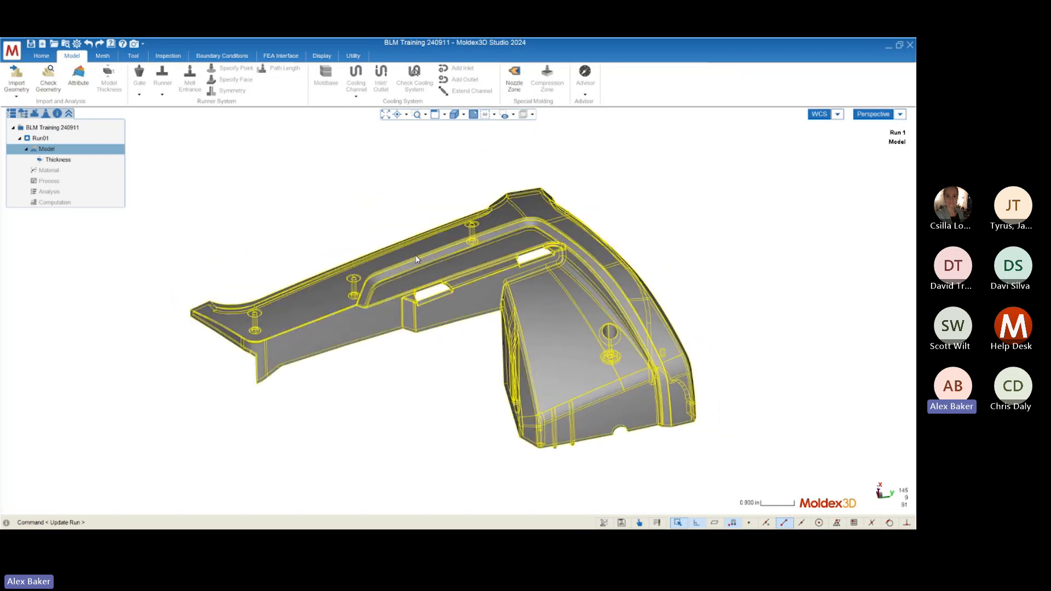
mouse_move(415, 263)
middle_down()
mouse_move(390, 312)
mouse_move(384, 306)
middle_up()
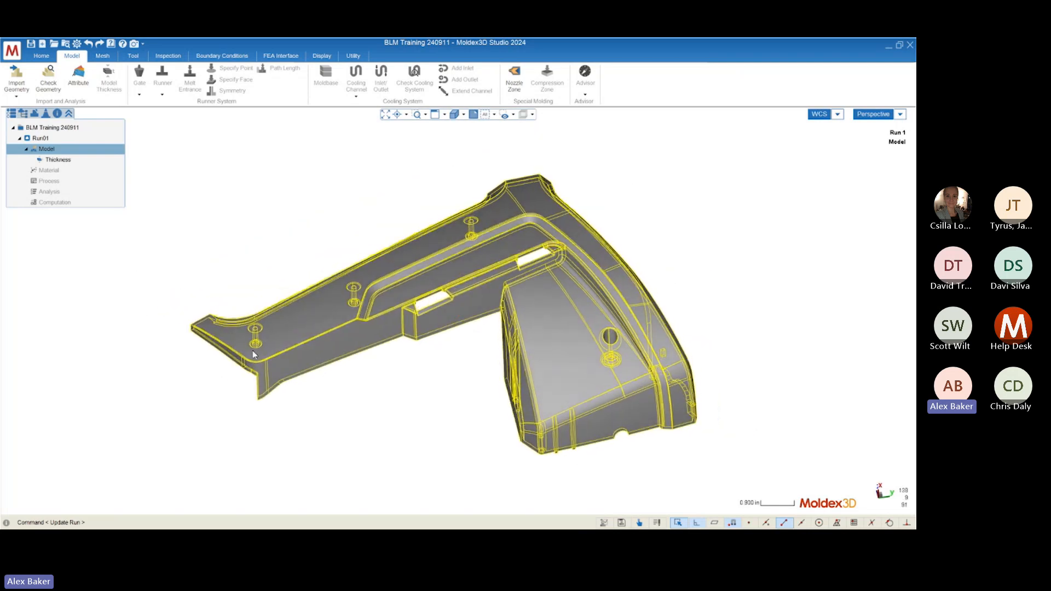
click(392, 410)
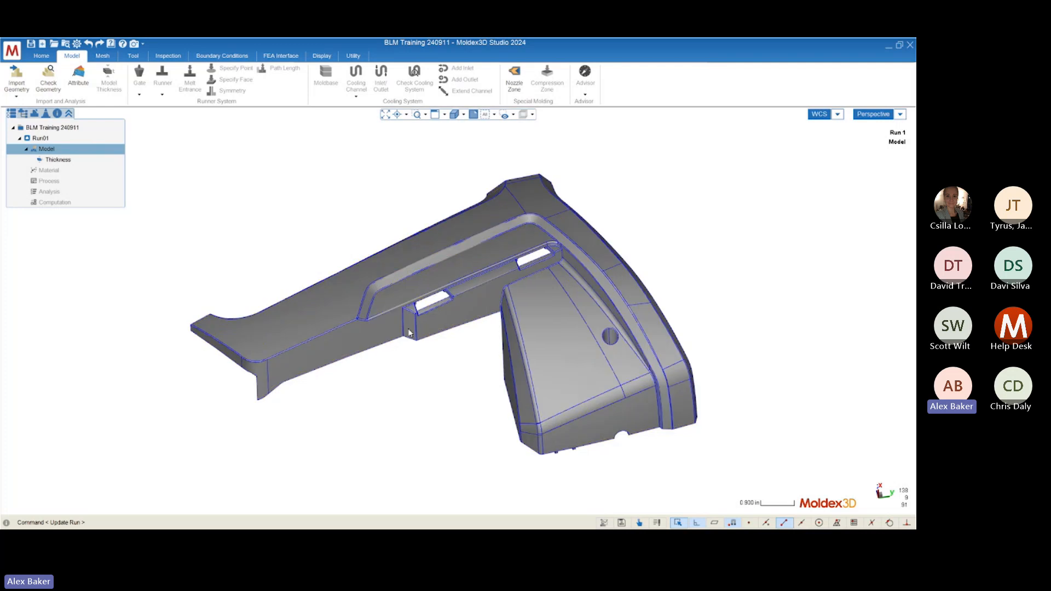
mouse_move(383, 317)
middle_down()
mouse_move(503, 310)
mouse_move(376, 304)
middle_up()
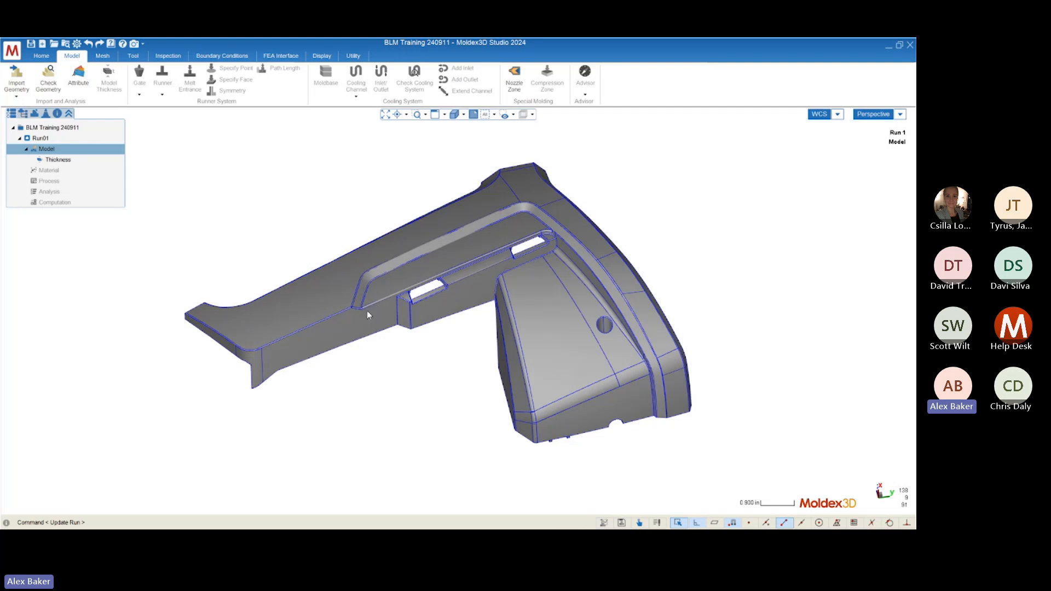
mouse_move(433, 334)
middle_down()
mouse_move(433, 219)
mouse_move(420, 354)
mouse_move(430, 347)
mouse_move(428, 184)
mouse_move(436, 239)
mouse_move(471, 257)
mouse_move(529, 229)
mouse_move(466, 217)
middle_up()
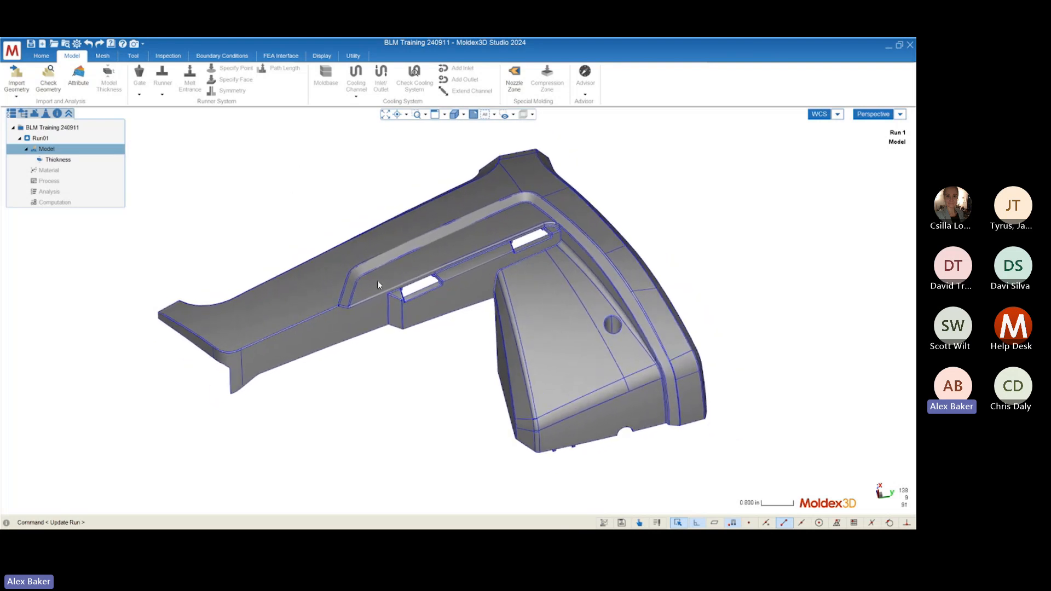
middle_drag(378, 285, 367, 343)
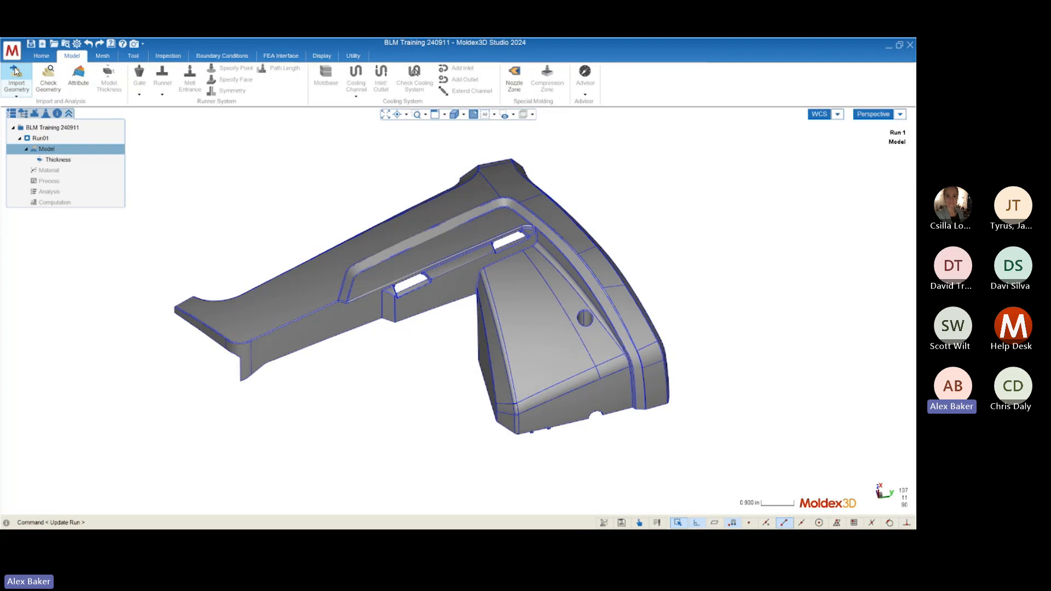
middle_drag(458, 320, 421, 328)
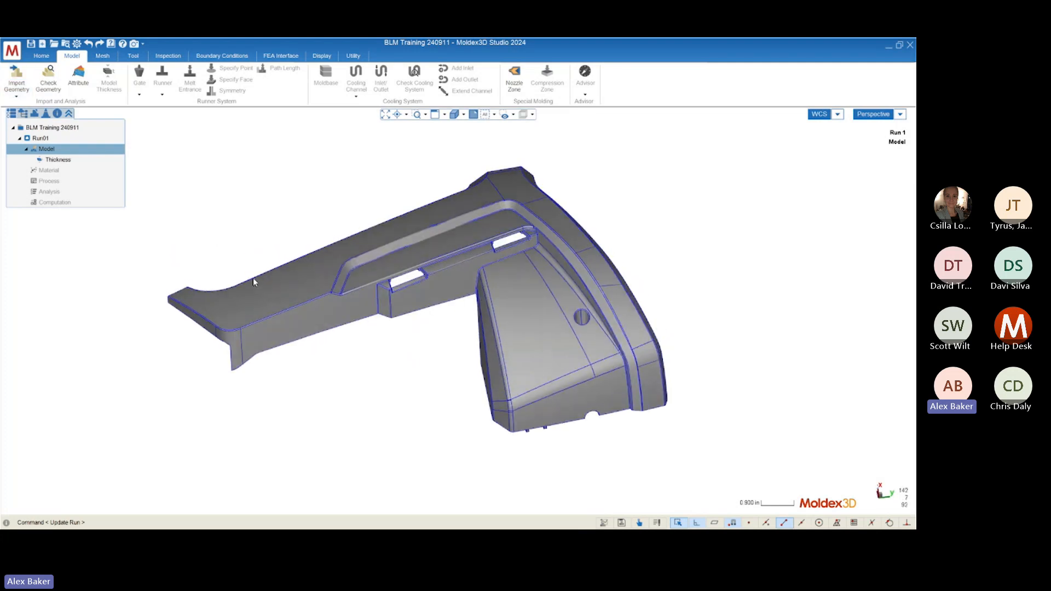
middle_drag(367, 393, 235, 334)
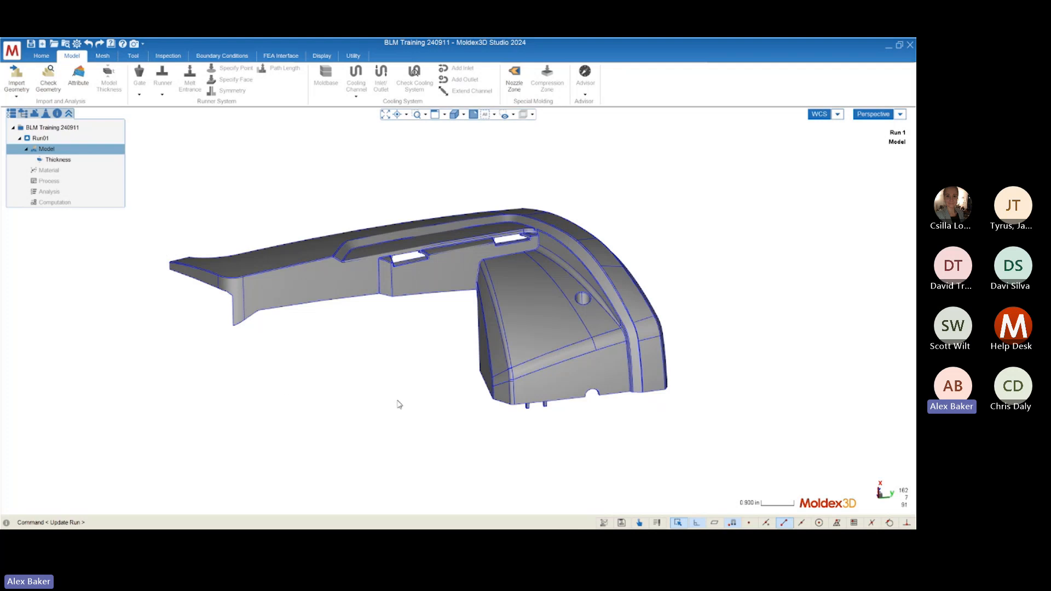
scroll(375, 352, down, 1)
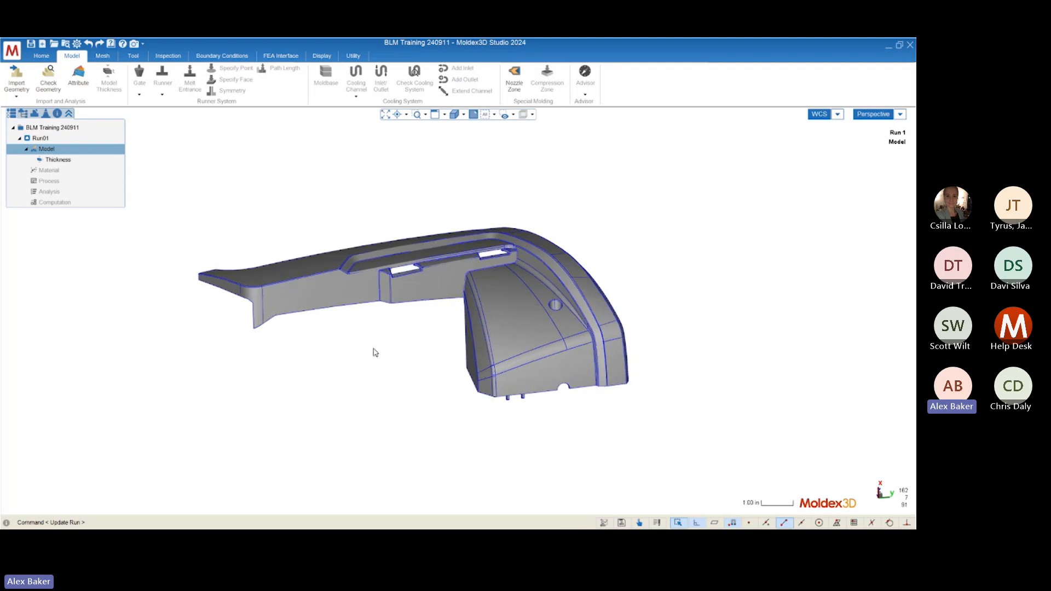
middle_drag(375, 352, 364, 378)
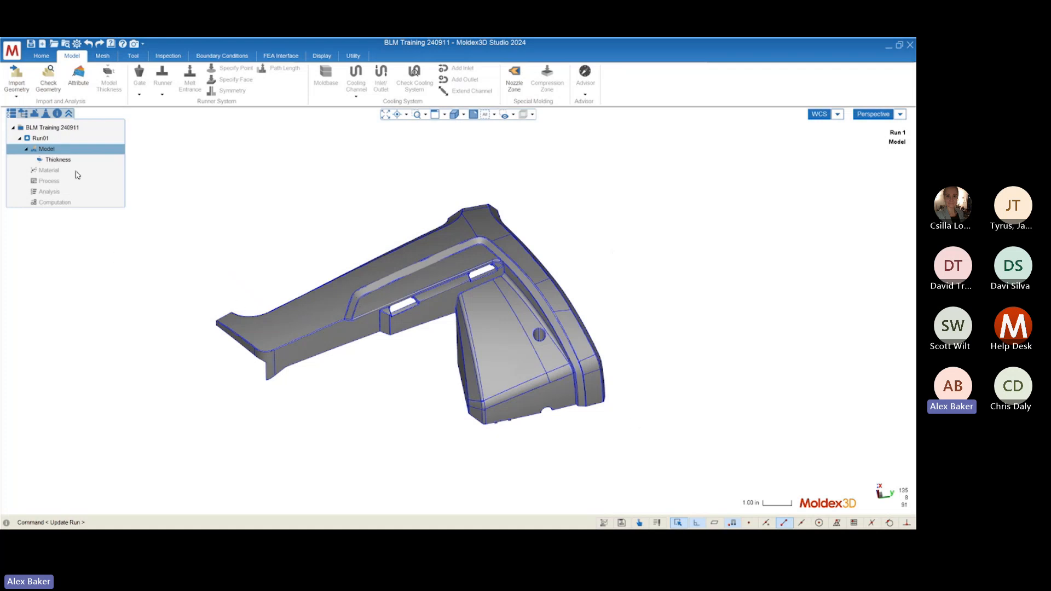
middle_drag(399, 322, 443, 296)
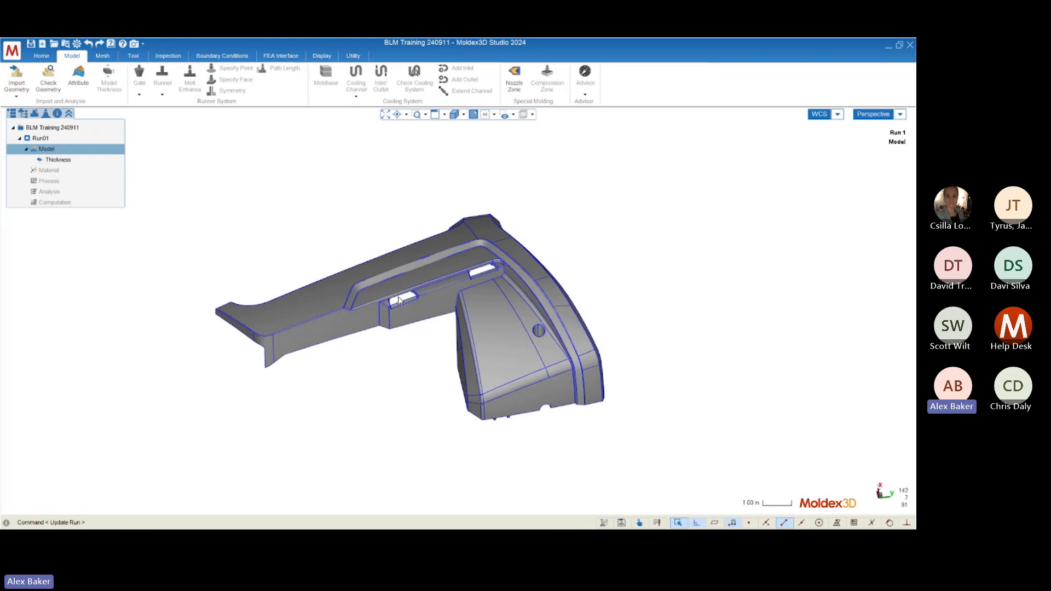
middle_drag(400, 300, 426, 312)
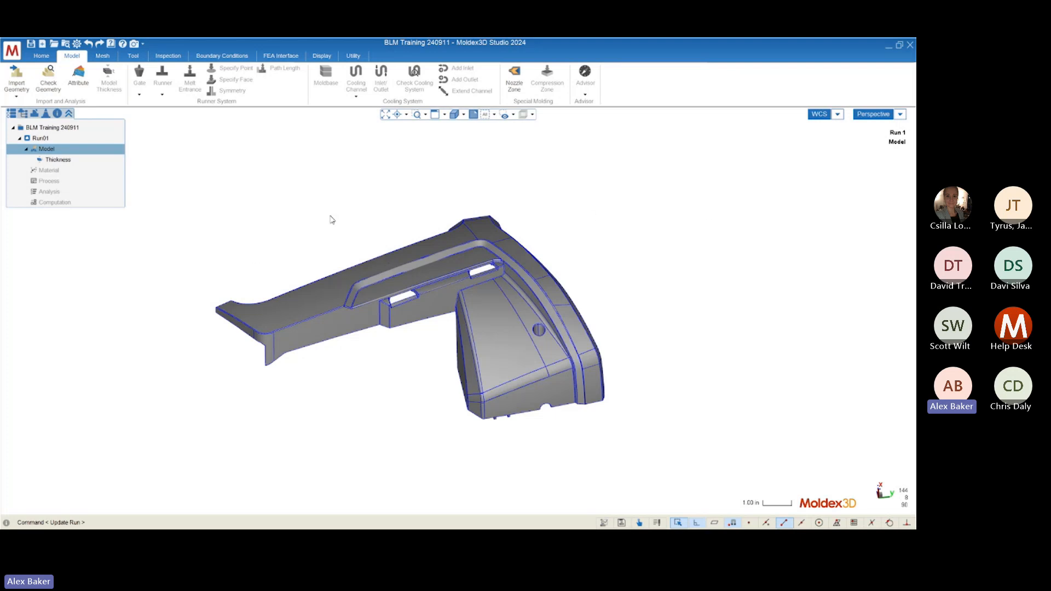
mouse_move(347, 295)
middle_down()
mouse_move(232, 361)
mouse_move(350, 291)
middle_up()
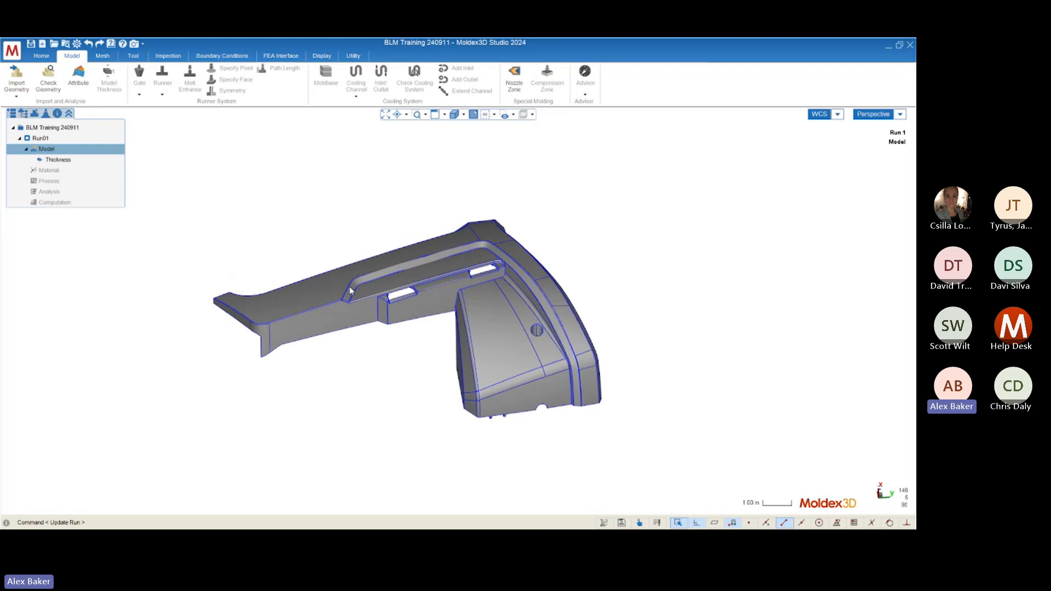
scroll(425, 364, up, 1)
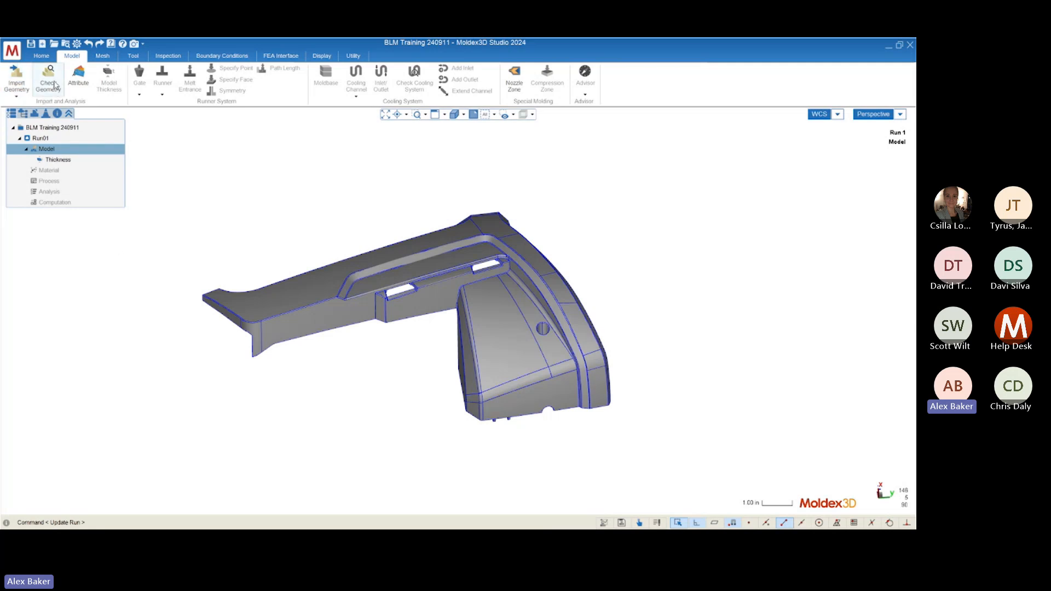
Step: Check the imported geometry for defects and open it in CADdoctor, accepting removal of the boundary conditions set on it
click(55, 90)
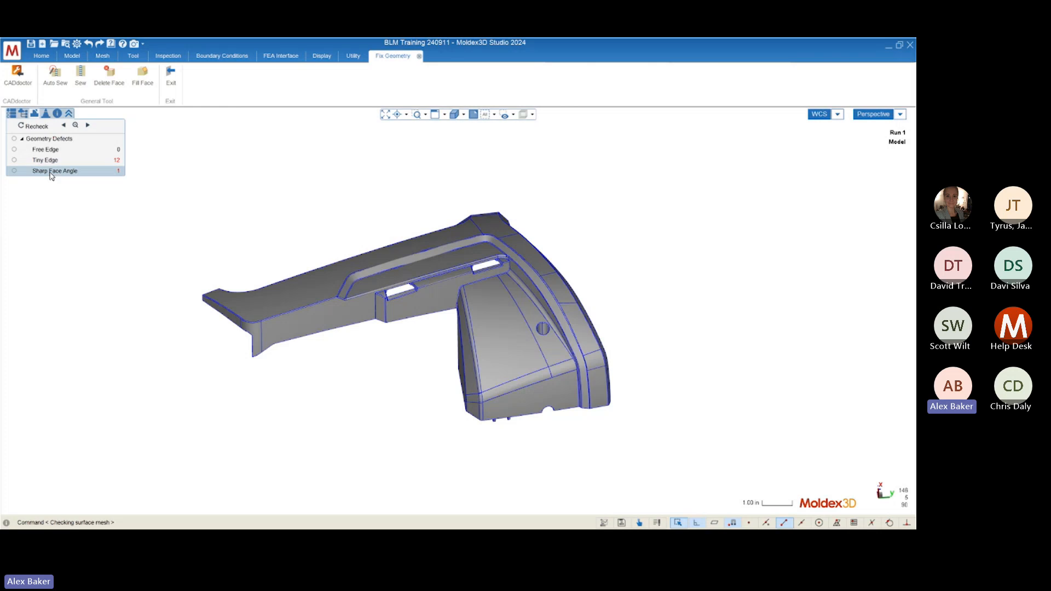
middle_drag(345, 283, 359, 307)
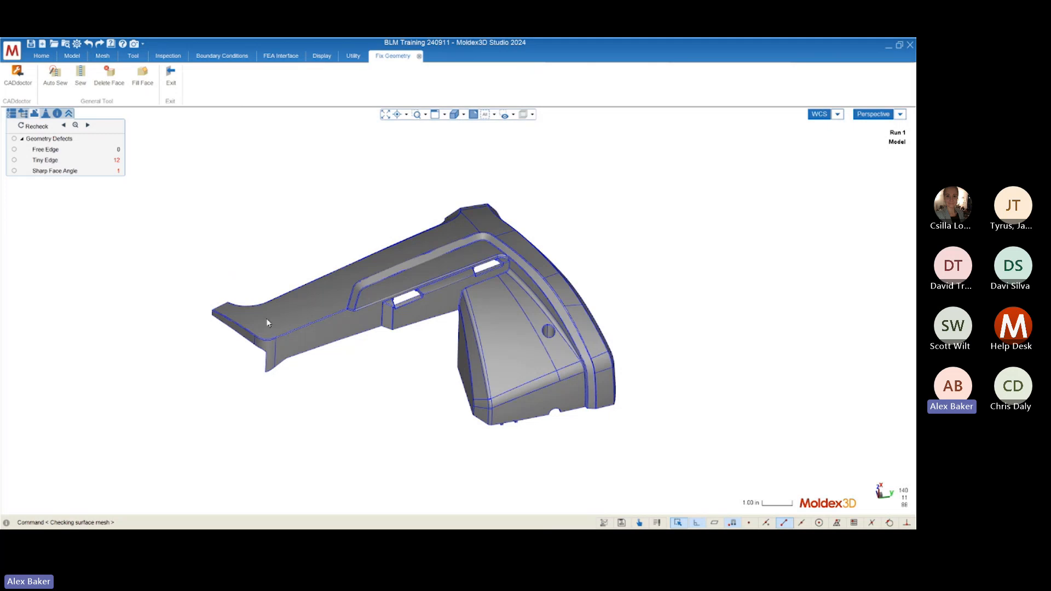
click(16, 83)
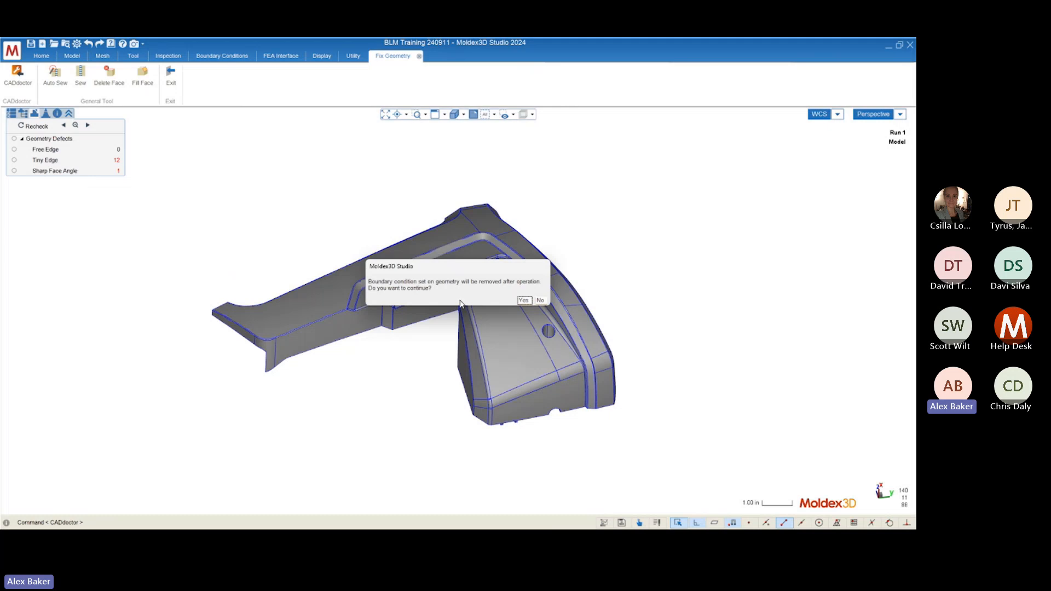
click(524, 300)
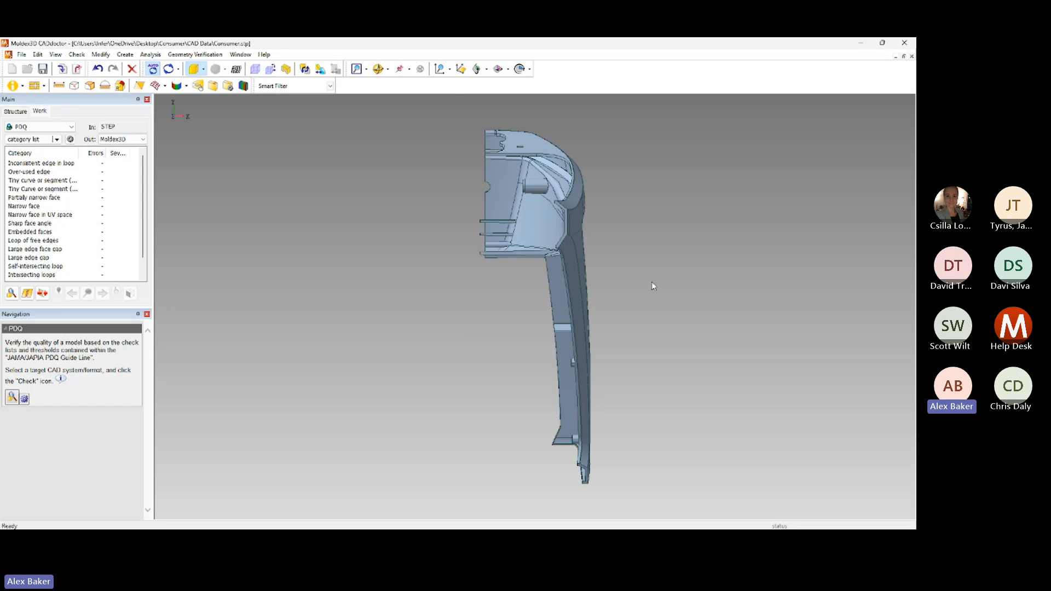
Step: Run the PDQ check on the part with Moldex3D as the output format and make the error severities fully readable
middle_drag(653, 284, 421, 162)
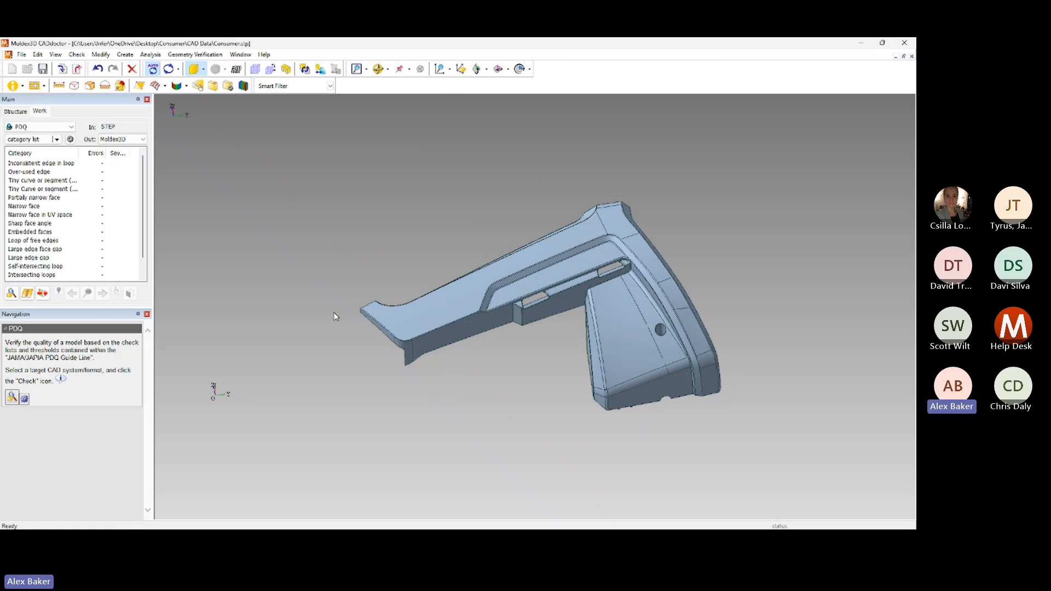
click(11, 294)
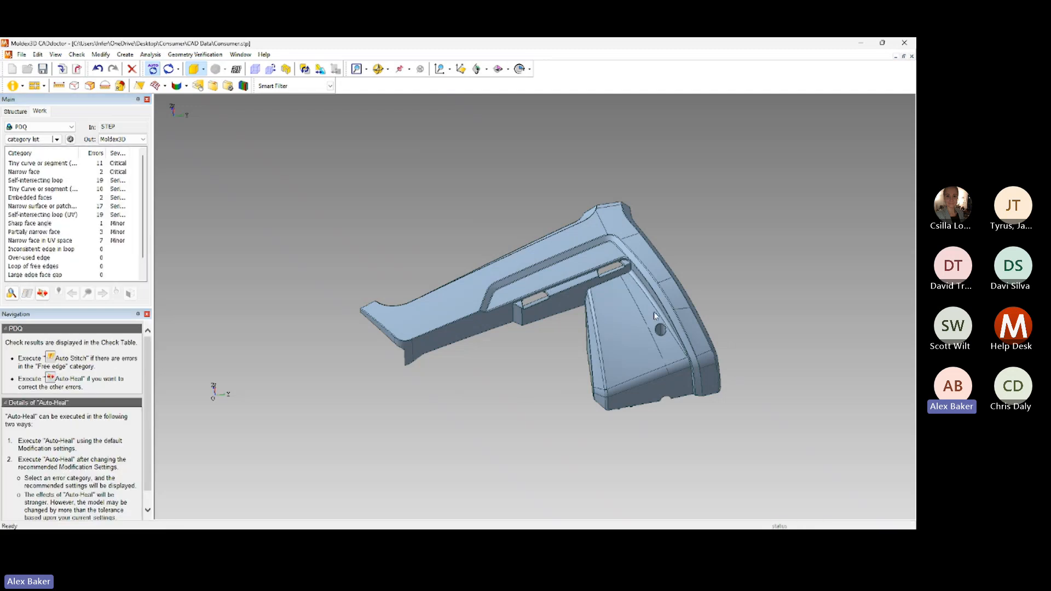
scroll(653, 311, up, 2)
scroll(635, 321, up, 2)
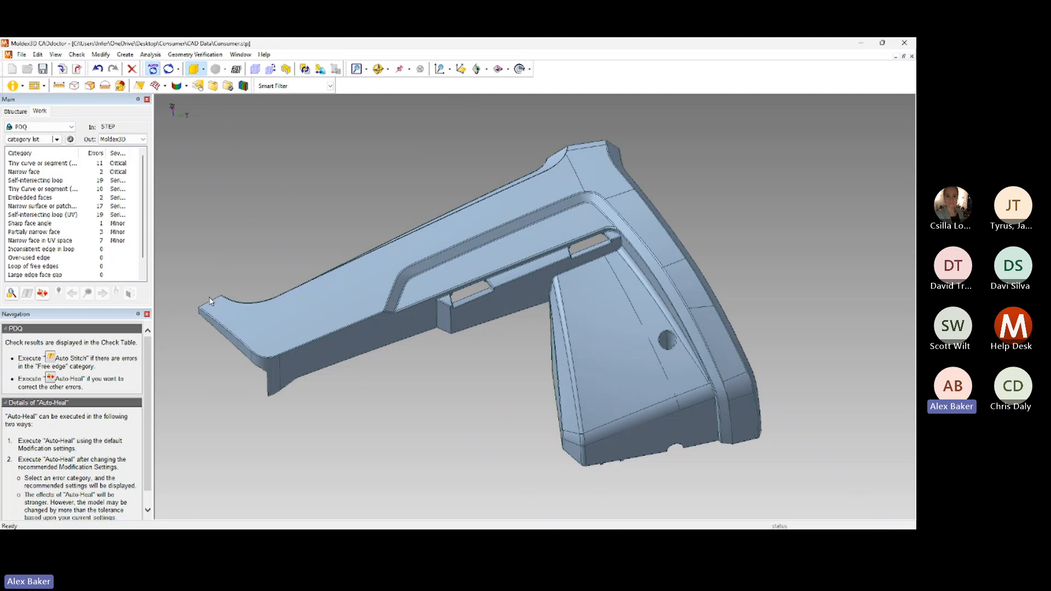
scroll(210, 299, up, 1)
scroll(402, 359, down, 1)
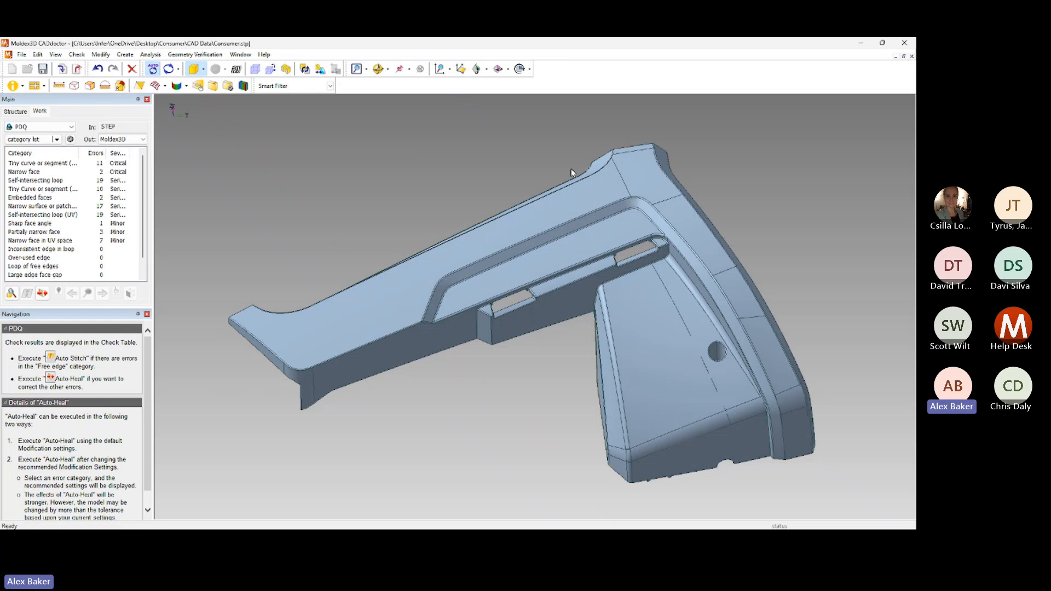
drag(130, 153, 134, 152)
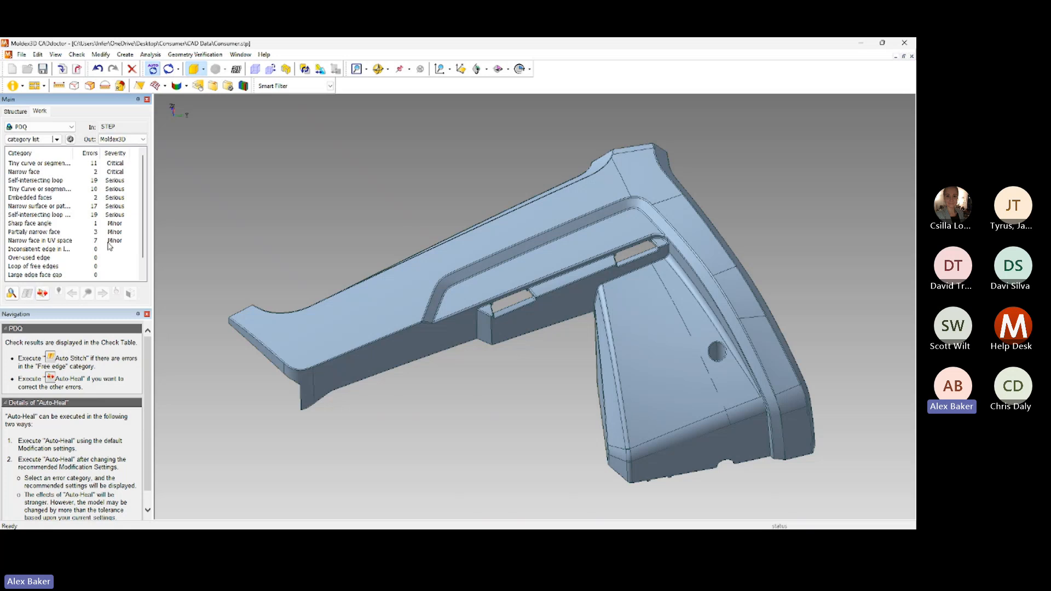
Step: Select the loop of free edges category and examine the part's edges and fillet faces near the recessed step up close
click(27, 267)
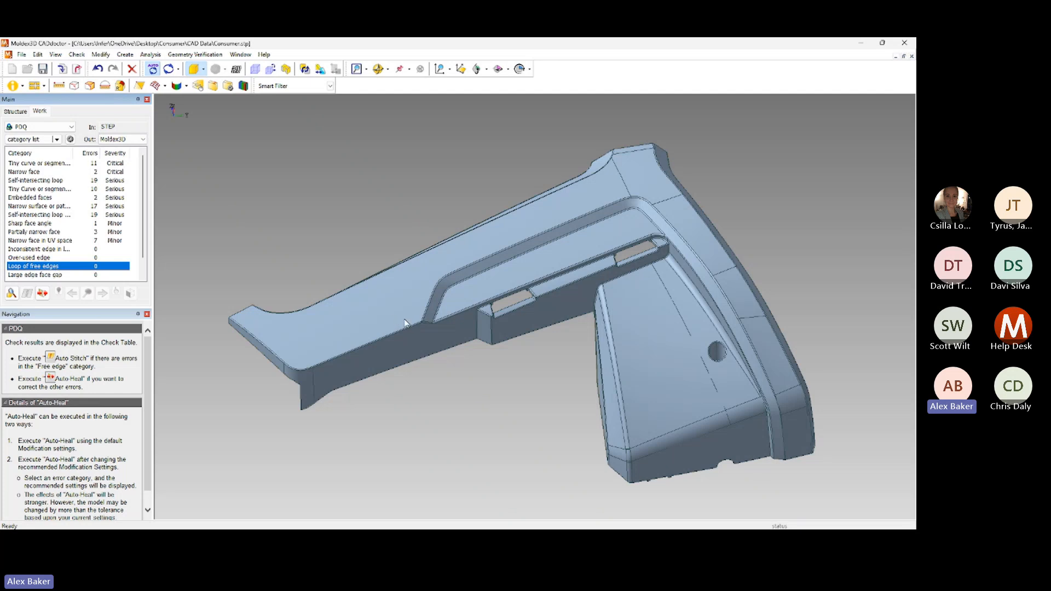
scroll(406, 330, up, 10)
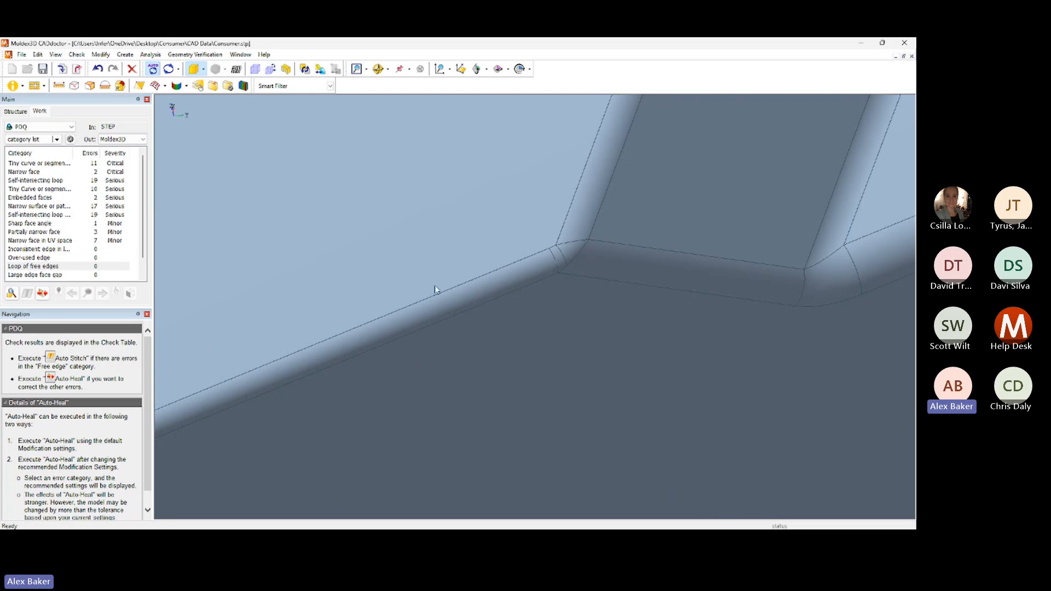
scroll(515, 268, down, 10)
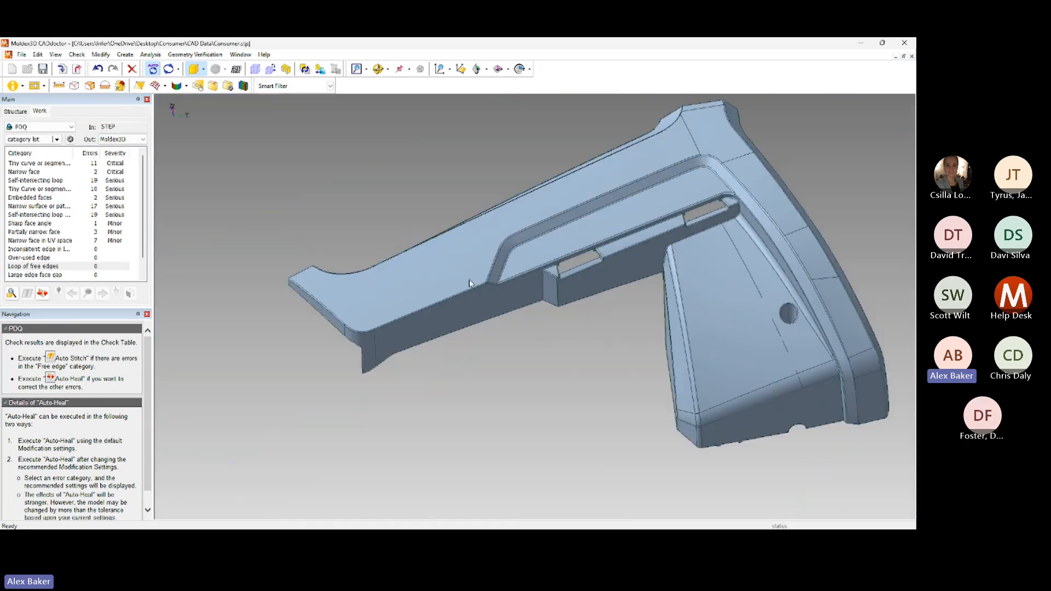
scroll(462, 288, up, 5)
scroll(462, 286, up, 2)
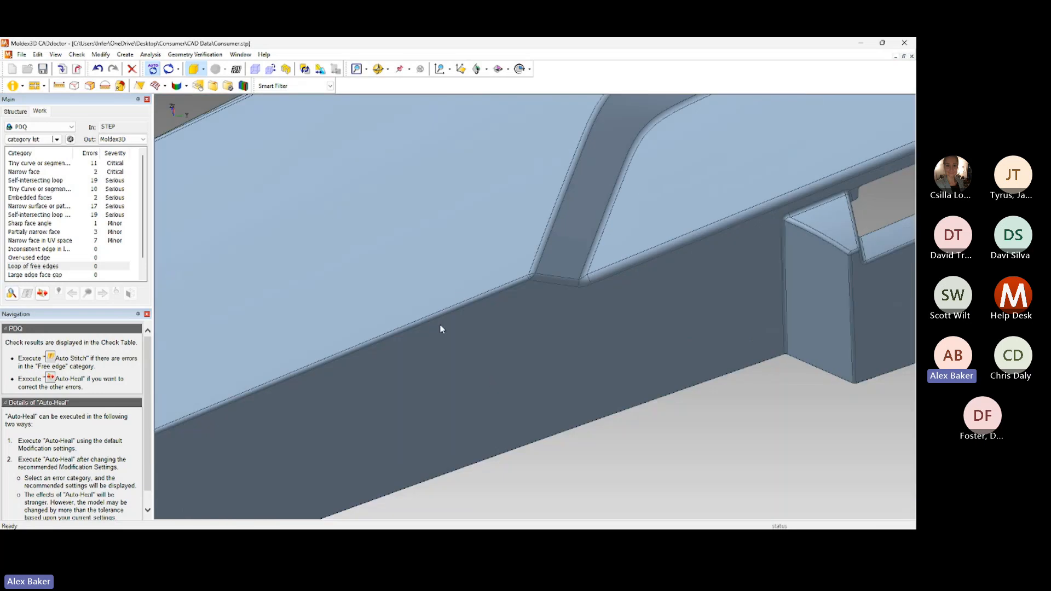
scroll(430, 308, down, 5)
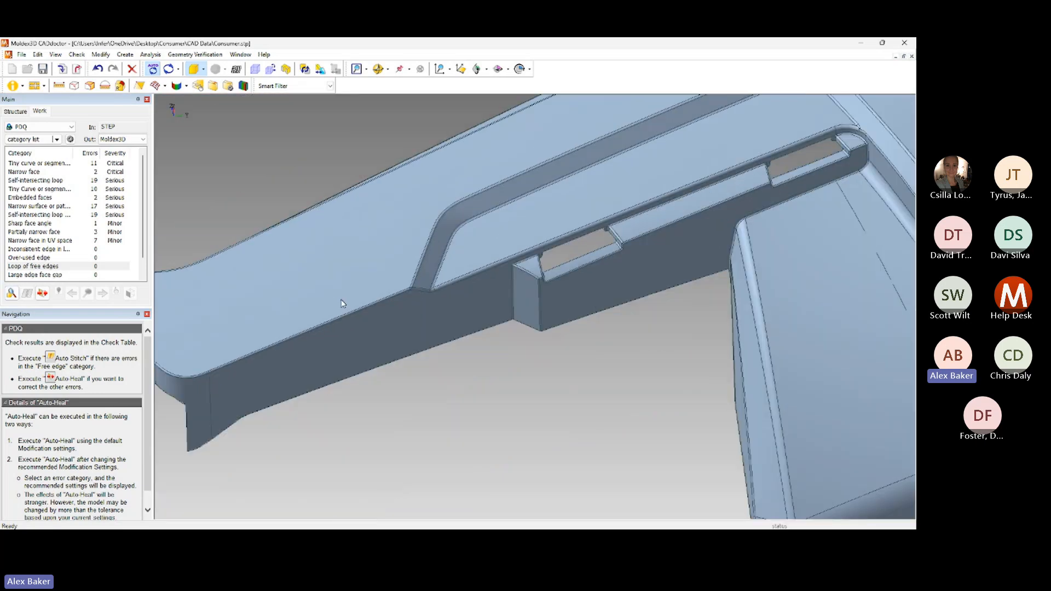
middle_drag(469, 321, 435, 320)
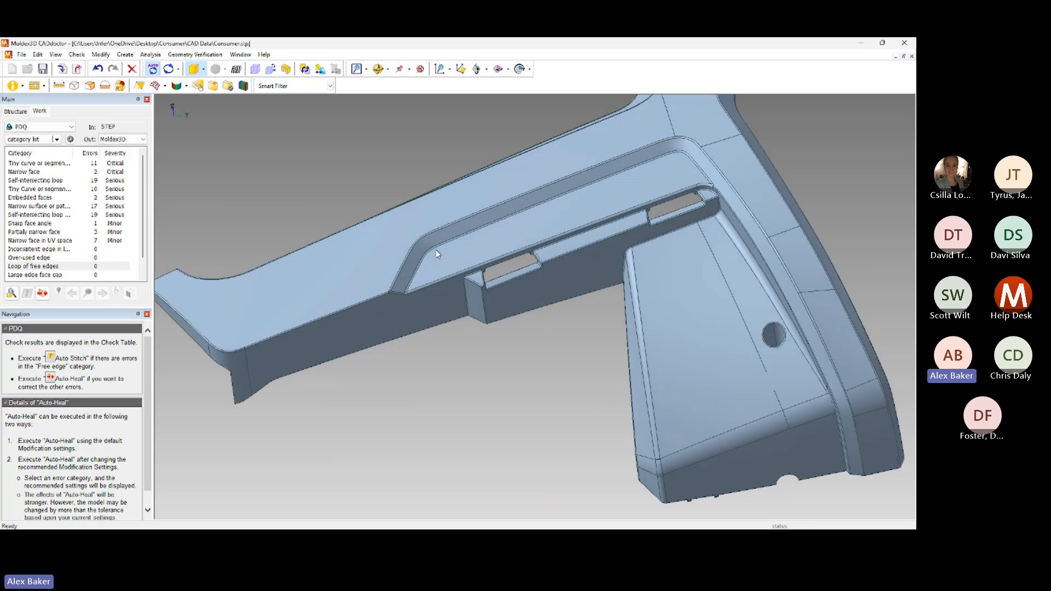
scroll(356, 312, up, 8)
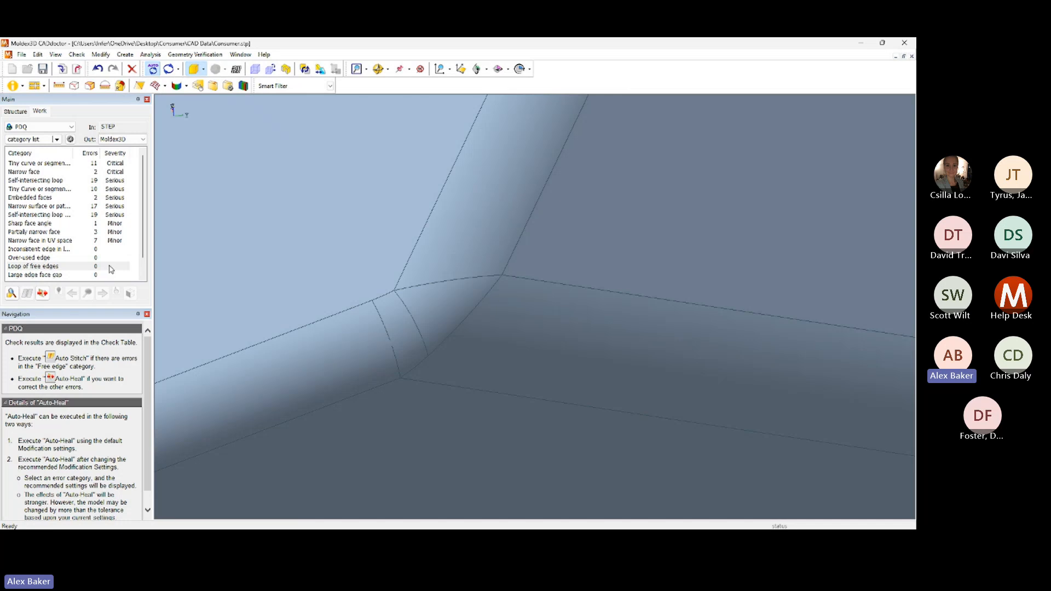
Step: Auto-heal the geometry errors found by the check and look over the whole repaired part
click(43, 294)
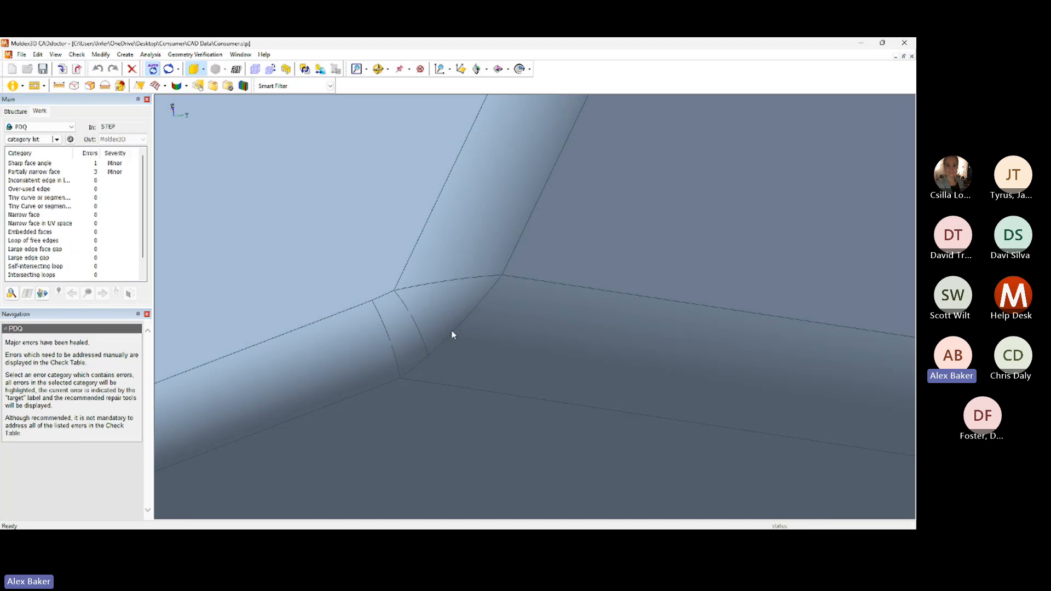
scroll(487, 350, down, 10)
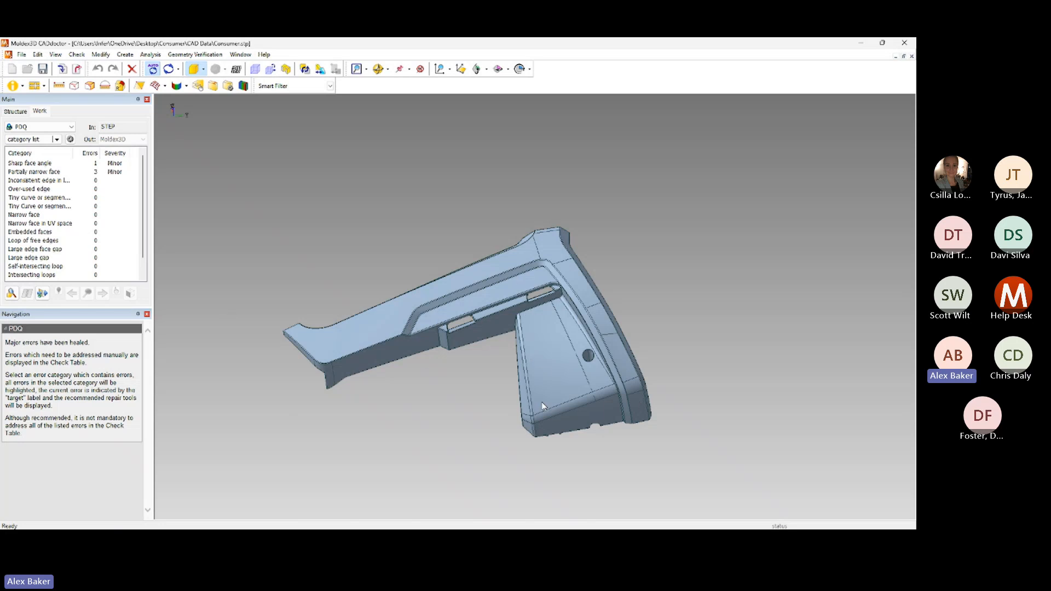
scroll(361, 389, up, 4)
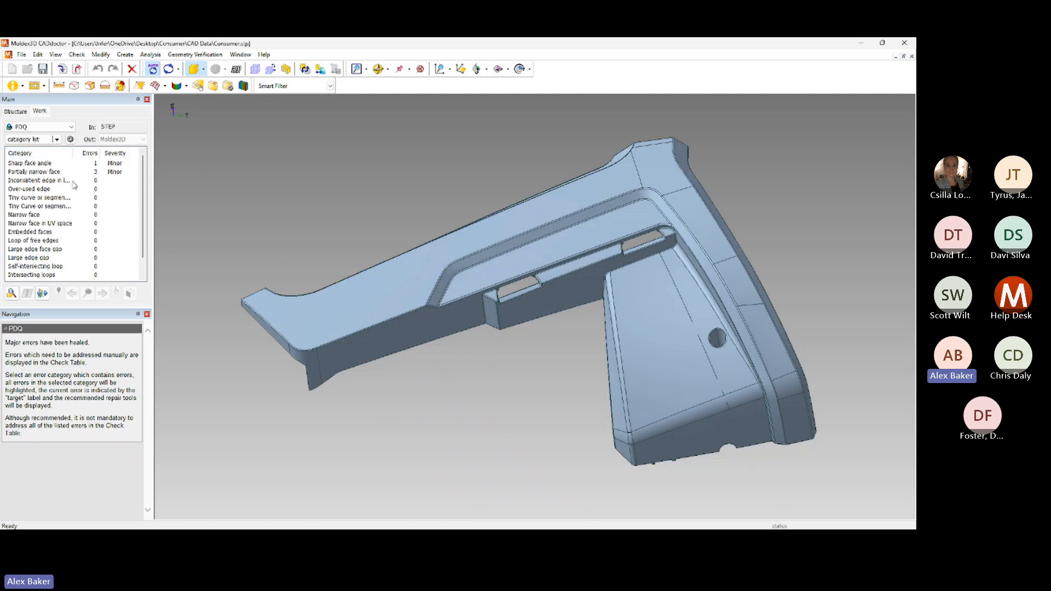
mouse_move(431, 356)
middle_down()
mouse_move(458, 357)
mouse_move(433, 355)
middle_up()
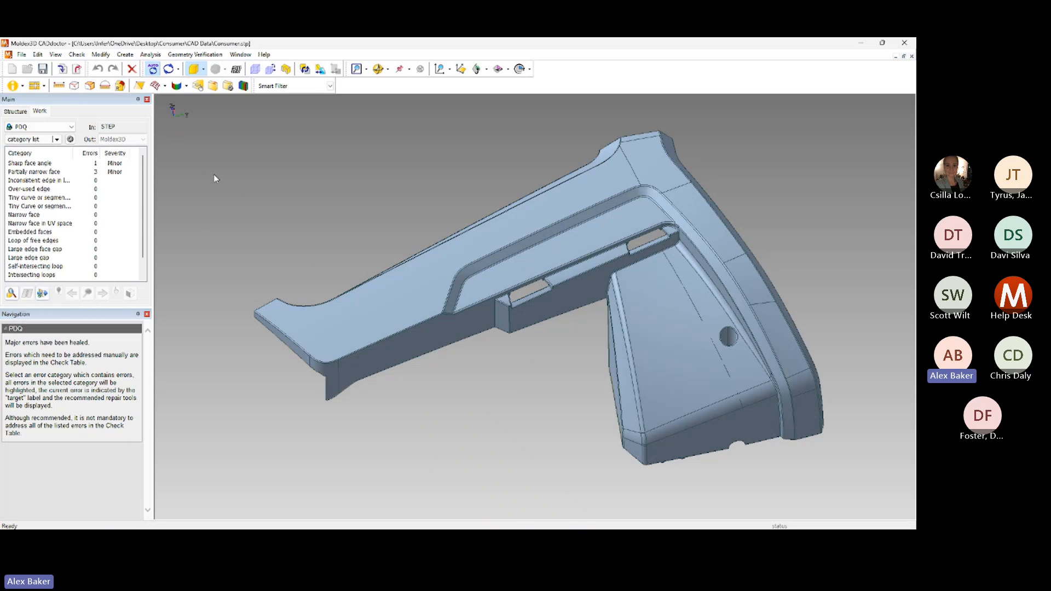
Step: Export the healed geometry from CADdoctor back to Moldex3D Studio and view the updated part
click(78, 70)
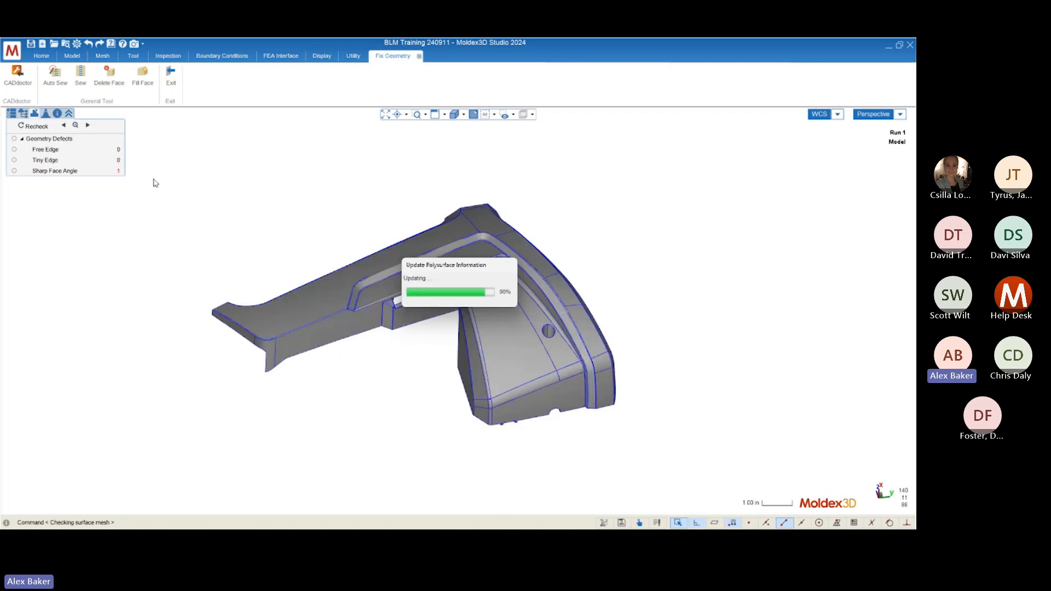
mouse_move(496, 313)
middle_down()
mouse_move(407, 338)
mouse_move(475, 323)
mouse_move(614, 322)
mouse_move(485, 326)
middle_up()
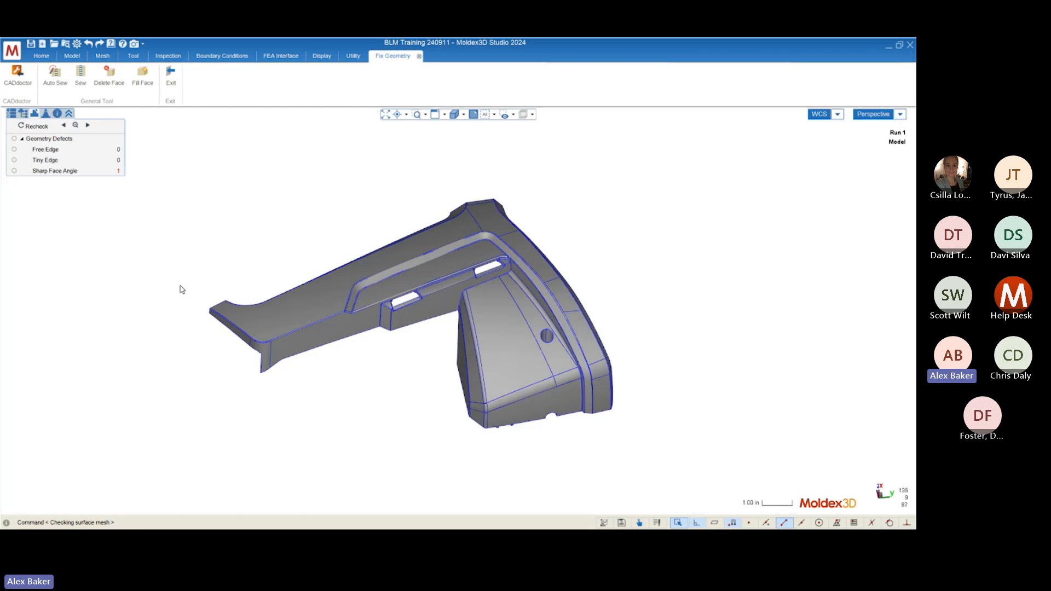
middle_drag(301, 318, 276, 321)
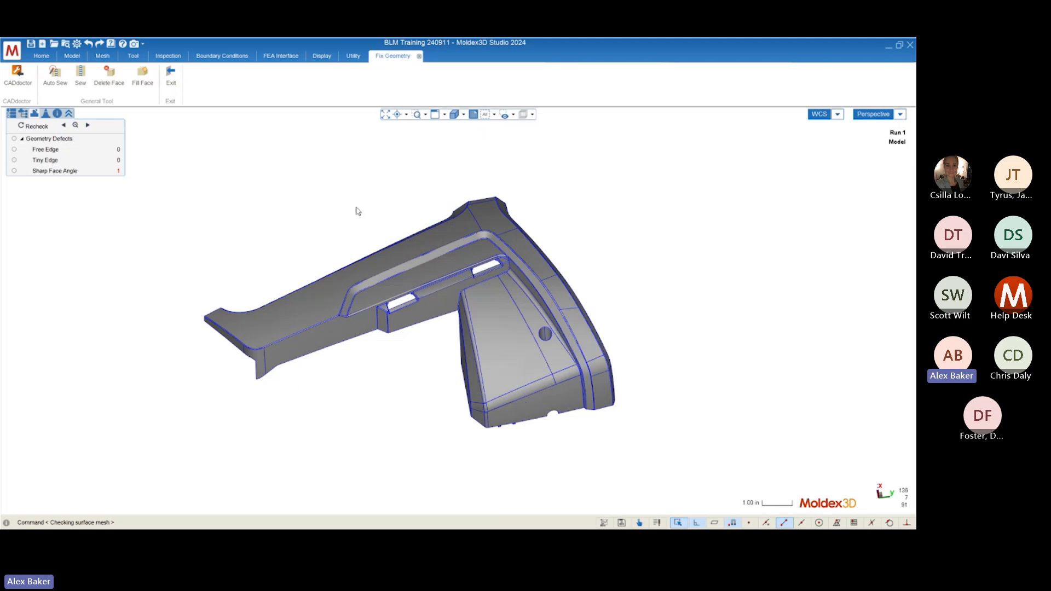
mouse_move(239, 284)
middle_down()
mouse_move(261, 272)
mouse_move(261, 297)
middle_up()
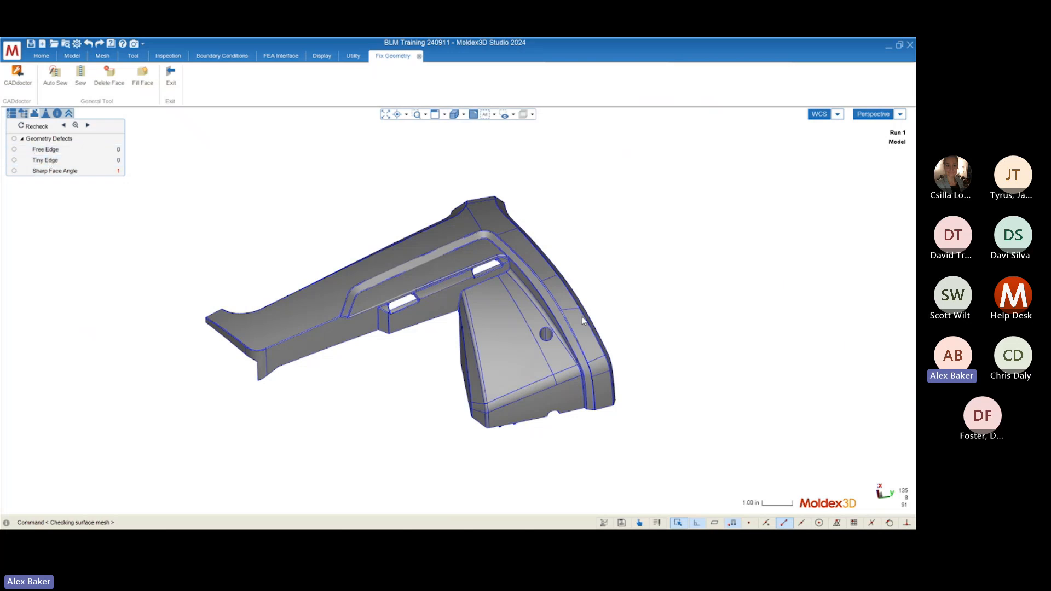
Step: Examine the underside of the part, including its bosses and small ribs along the wall, and return to the outer side
scroll(550, 337, up, 2)
mouse_move(506, 382)
middle_down()
mouse_move(428, 195)
mouse_move(435, 110)
mouse_move(488, 148)
mouse_move(420, 165)
middle_up()
mouse_move(461, 206)
middle_down()
mouse_move(470, 218)
mouse_move(424, 124)
middle_up()
scroll(405, 163, up, 2)
scroll(405, 164, up, 4)
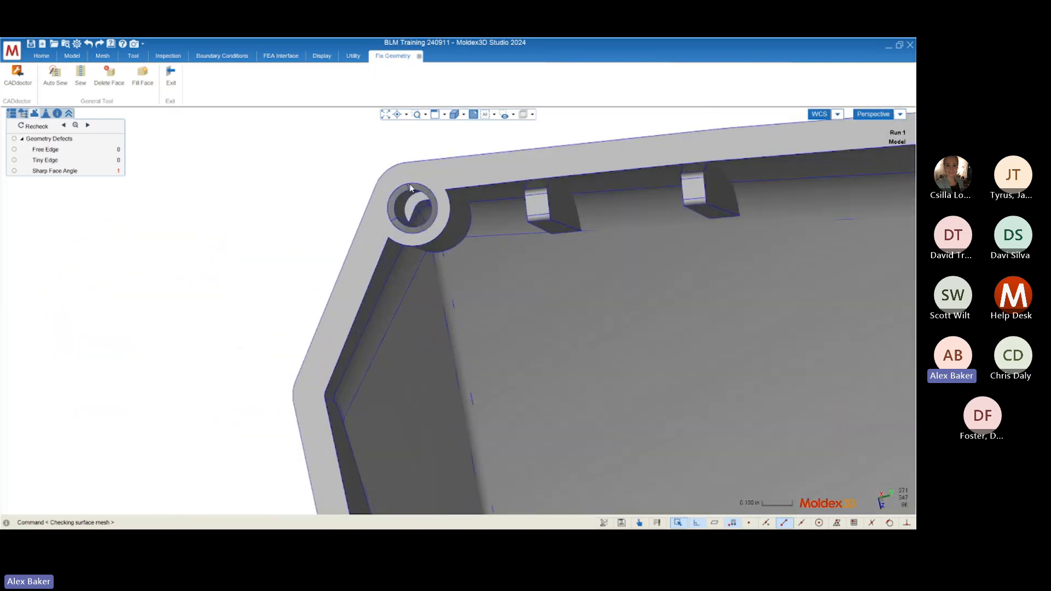
scroll(435, 213, down, 2)
scroll(435, 213, down, 3)
scroll(432, 305, up, 8)
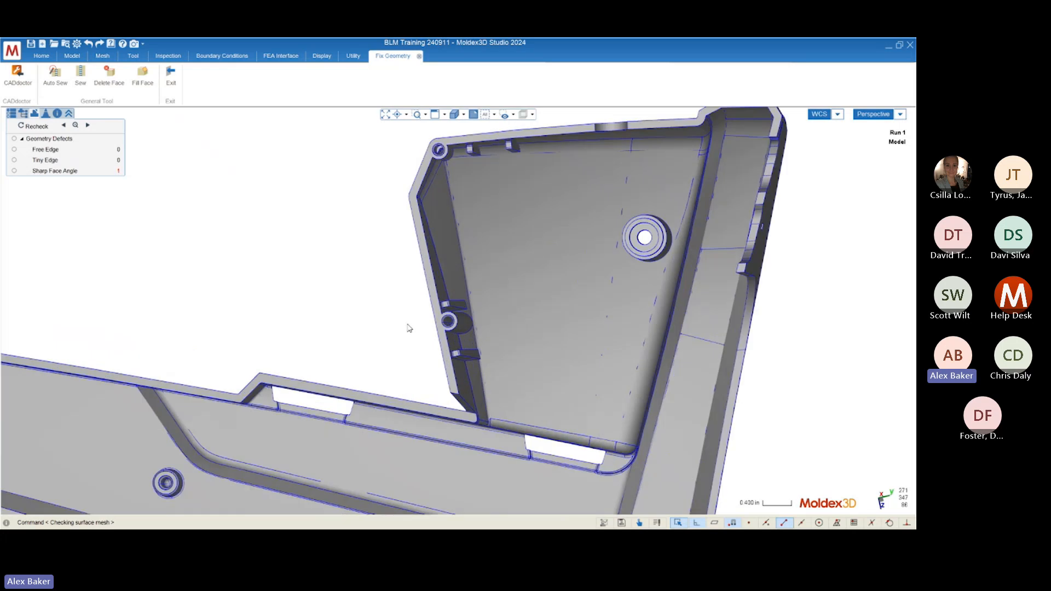
scroll(433, 305, down, 8)
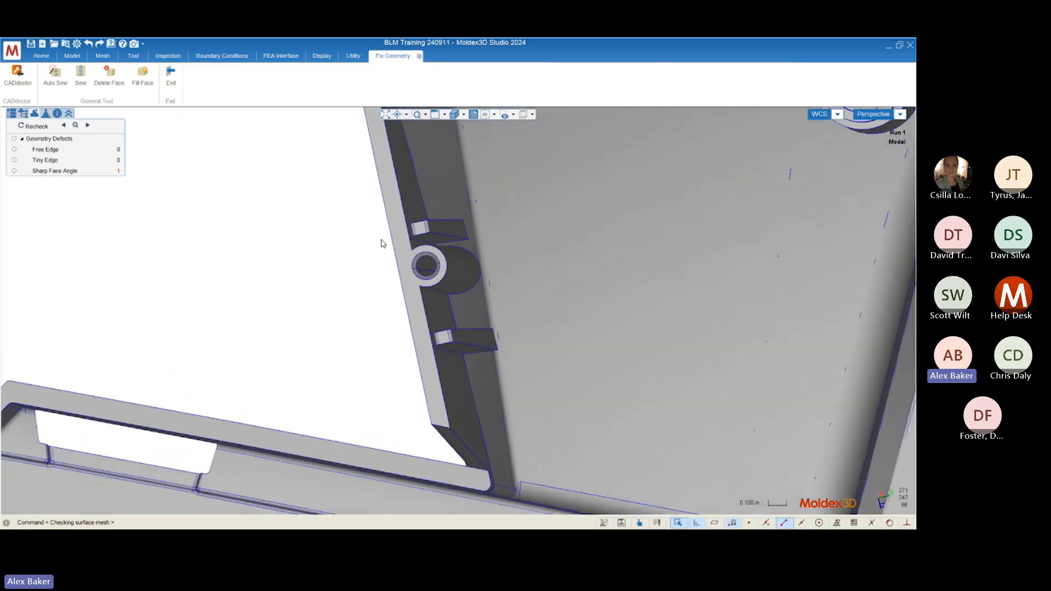
mouse_move(485, 343)
middle_down()
mouse_move(307, 224)
mouse_move(274, 235)
mouse_move(366, 284)
mouse_move(533, 321)
mouse_move(367, 340)
mouse_move(387, 325)
middle_up()
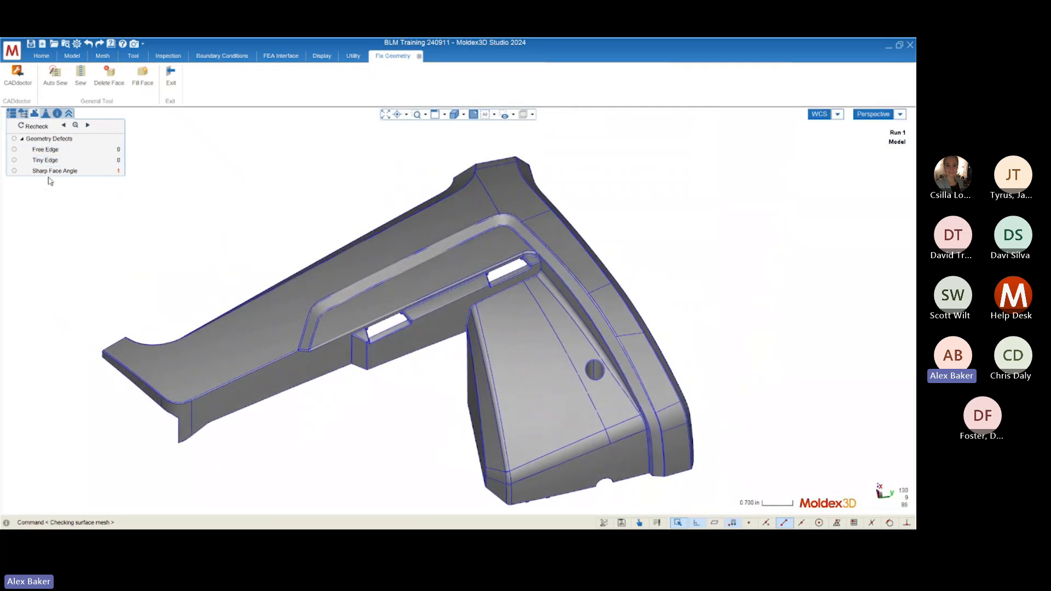
Step: Highlight the sharp face angle defect and inspect the narrow fillet where the arm meets the body from several angles
click(14, 171)
middle_drag(429, 375, 459, 317)
scroll(455, 332, up, 10)
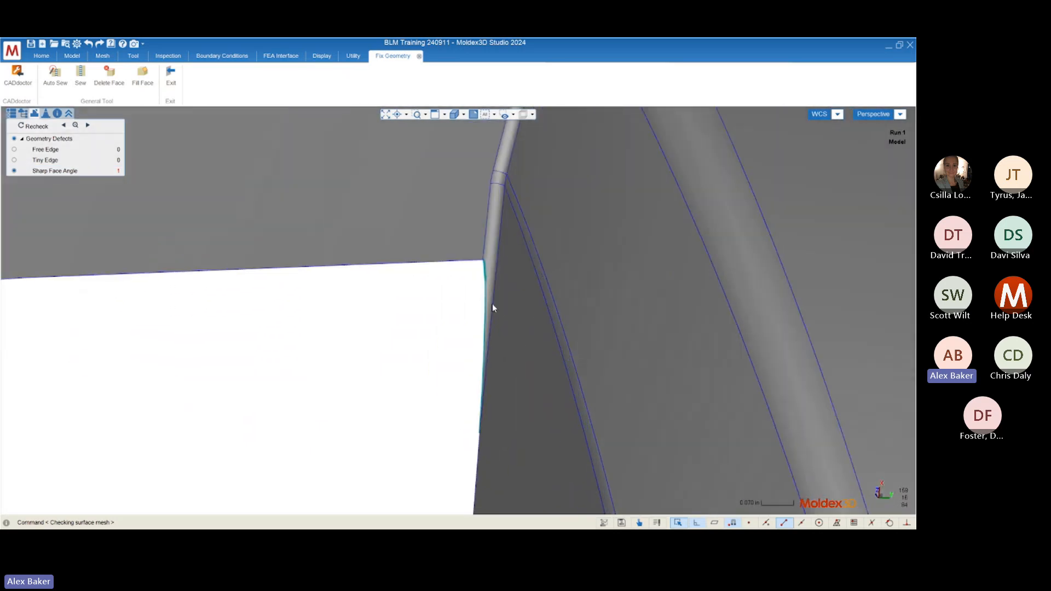
scroll(492, 304, up, 2)
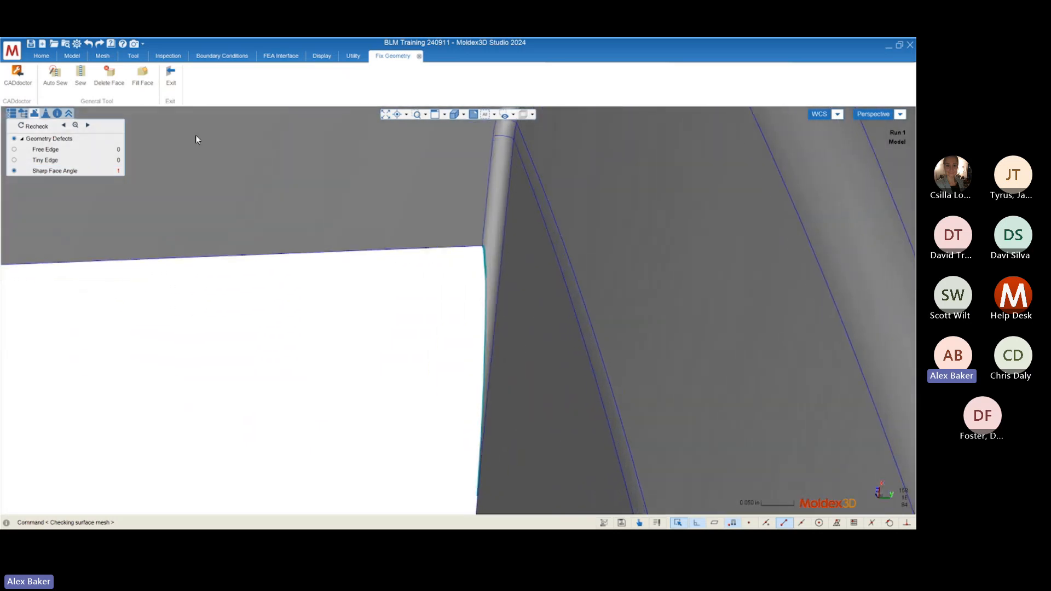
mouse_move(455, 307)
middle_down()
mouse_move(545, 272)
mouse_move(678, 262)
mouse_move(375, 313)
mouse_move(439, 343)
mouse_move(517, 345)
mouse_move(363, 356)
mouse_move(522, 305)
middle_up()
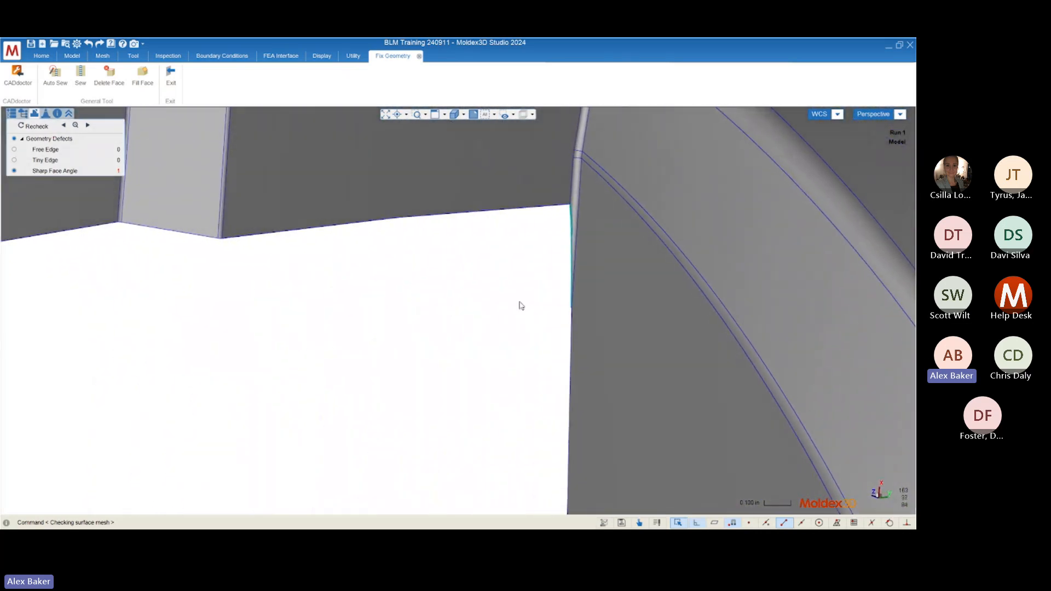
scroll(575, 192, up, 8)
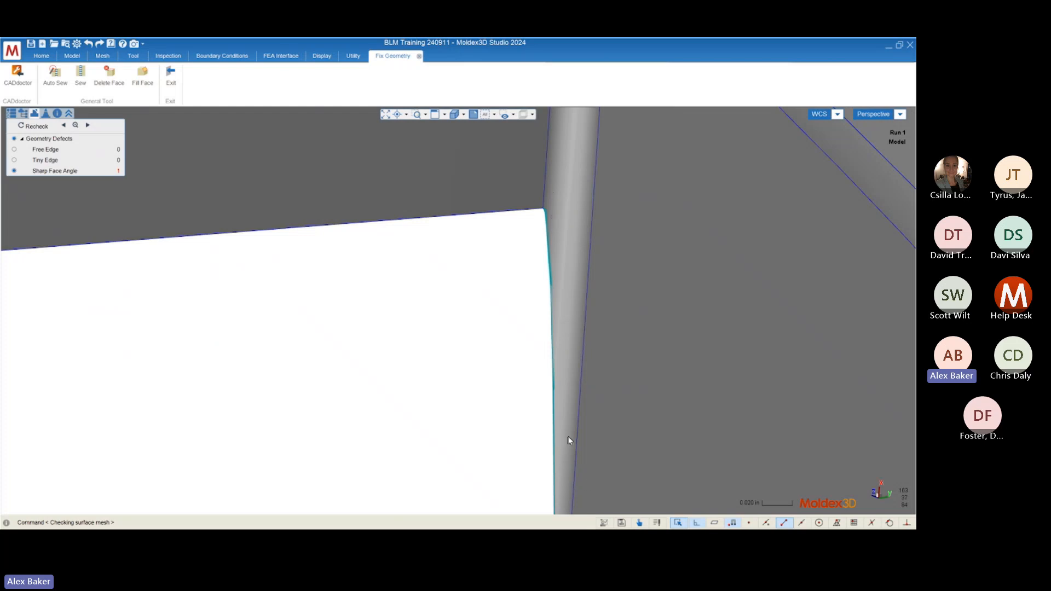
scroll(493, 323, down, 10)
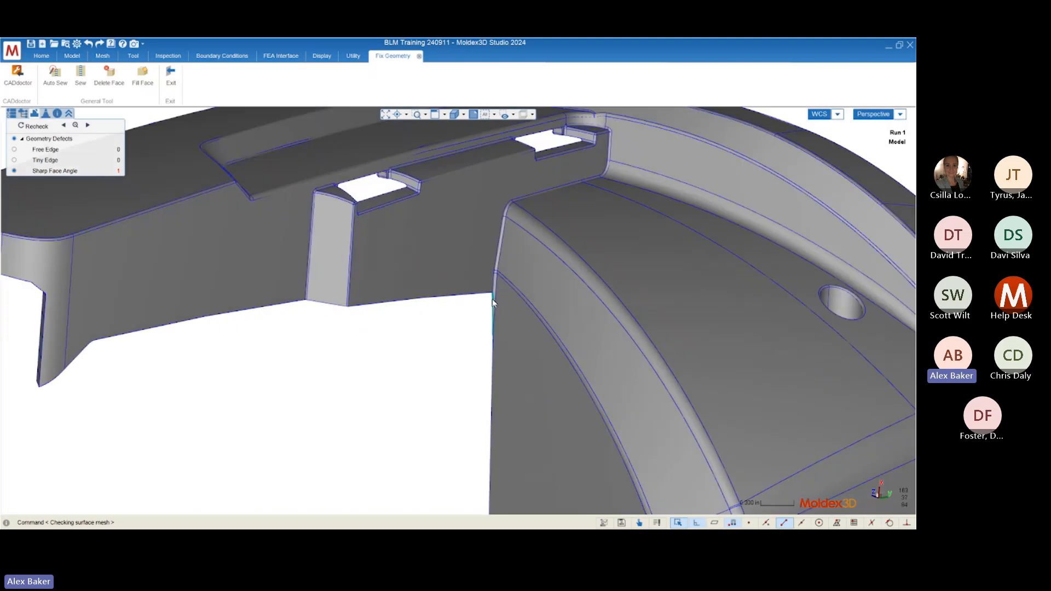
scroll(494, 298, down, 3)
mouse_move(494, 298)
middle_down()
mouse_move(530, 291)
mouse_move(465, 336)
mouse_move(498, 296)
middle_up()
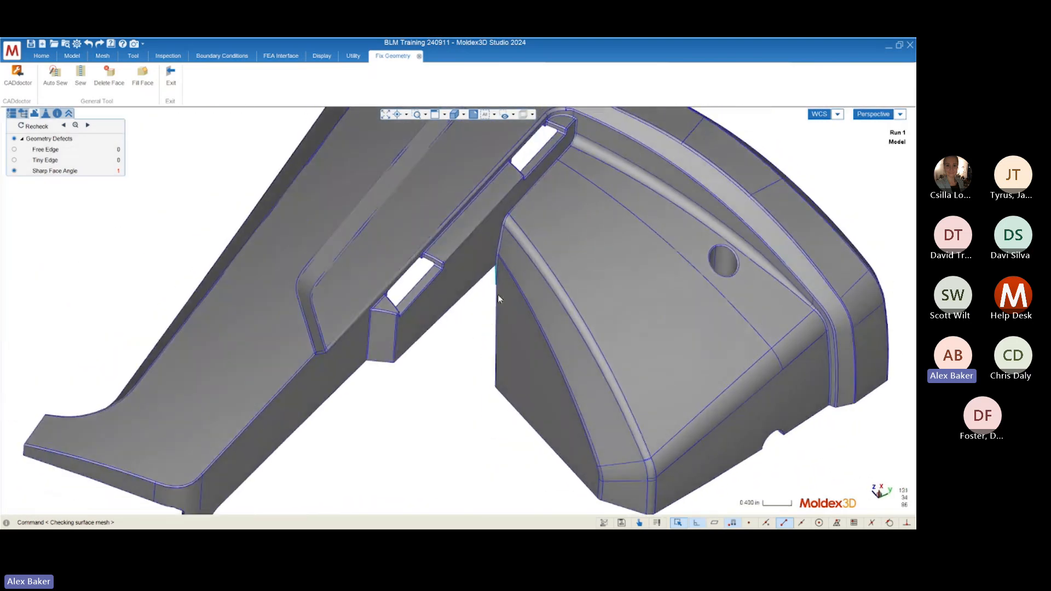
scroll(511, 250, up, 10)
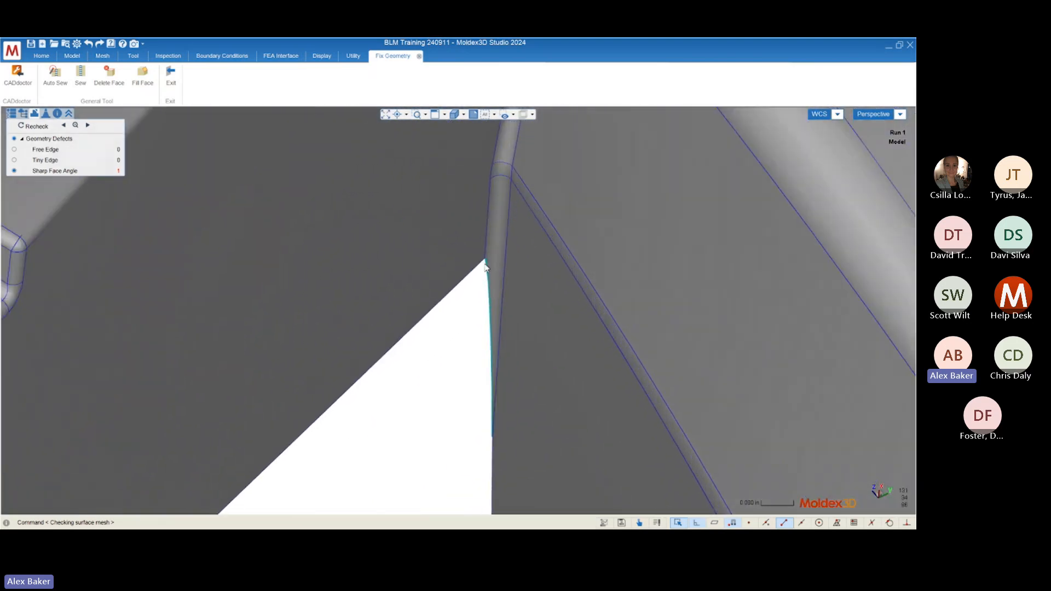
Step: Return to a view of the whole part and exit the geometry fixing mode
scroll(510, 259, down, 10)
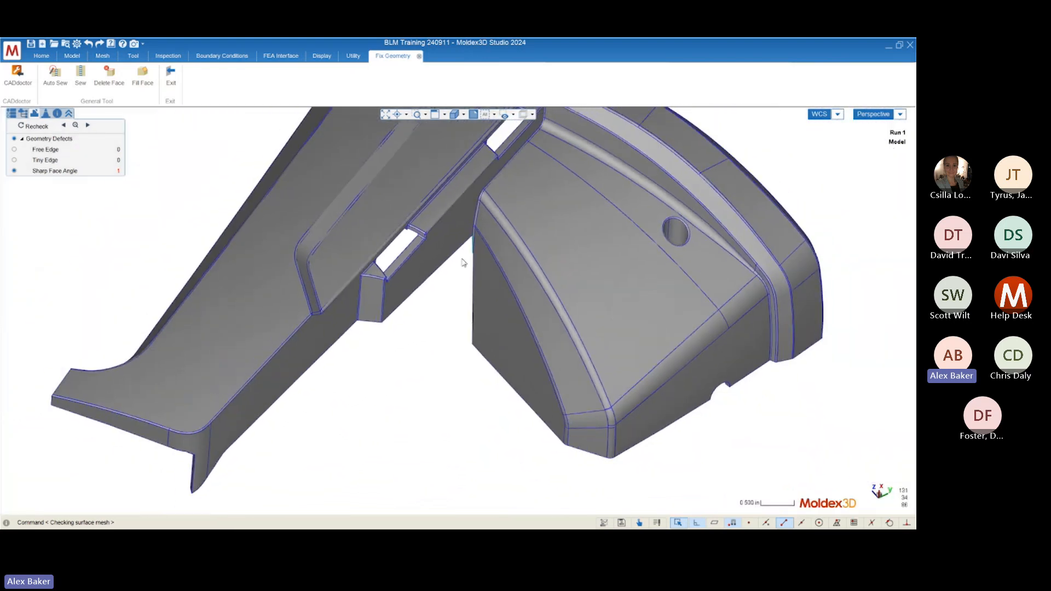
scroll(462, 262, down, 3)
middle_drag(463, 263, 358, 304)
scroll(239, 371, down, 2)
scroll(417, 252, up, 2)
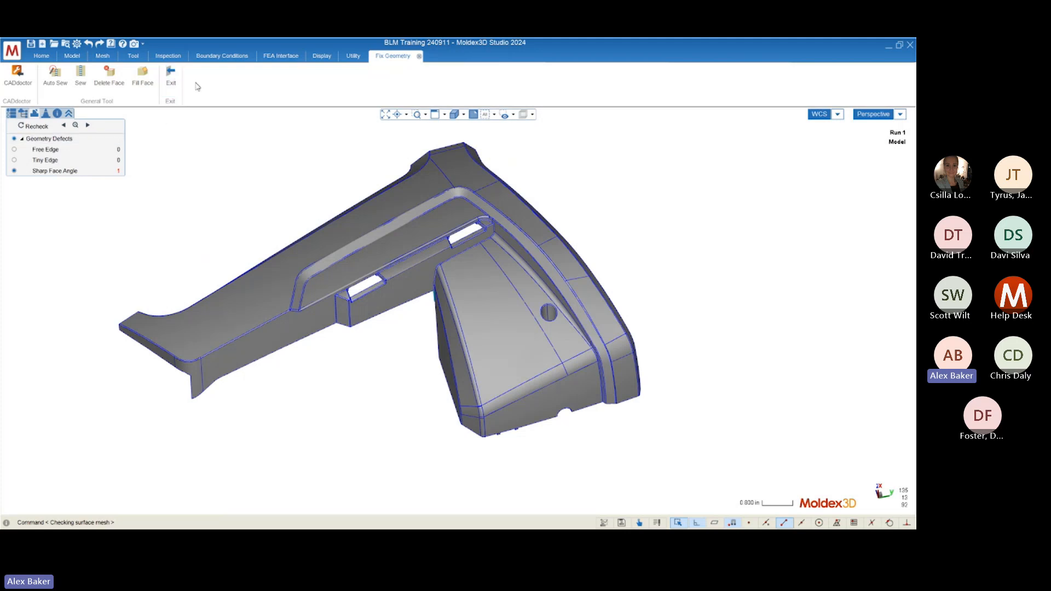
click(169, 77)
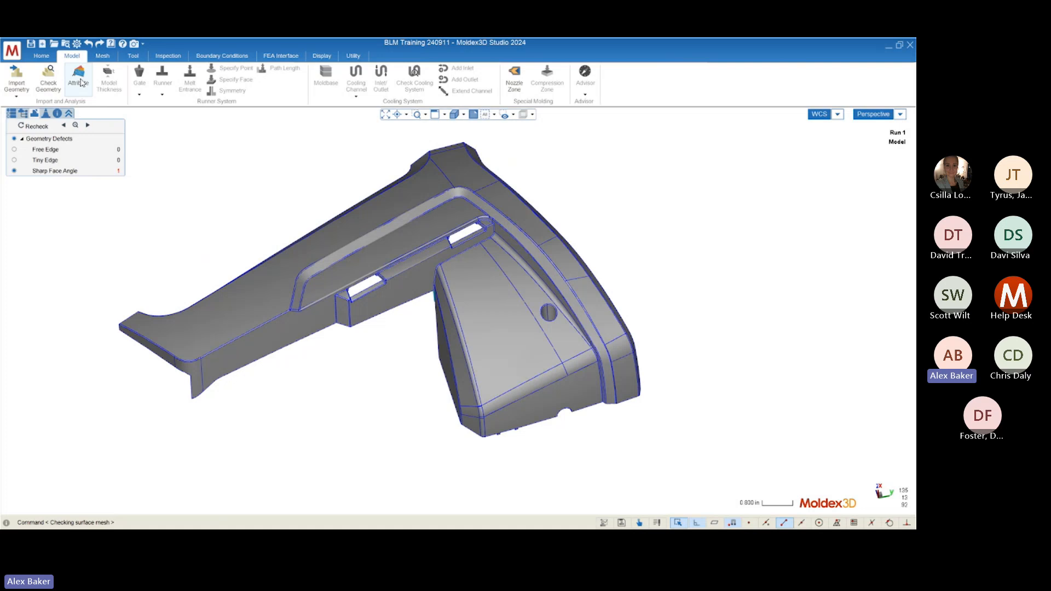
mouse_move(436, 290)
middle_down()
mouse_move(442, 267)
mouse_move(449, 278)
mouse_move(427, 260)
middle_up()
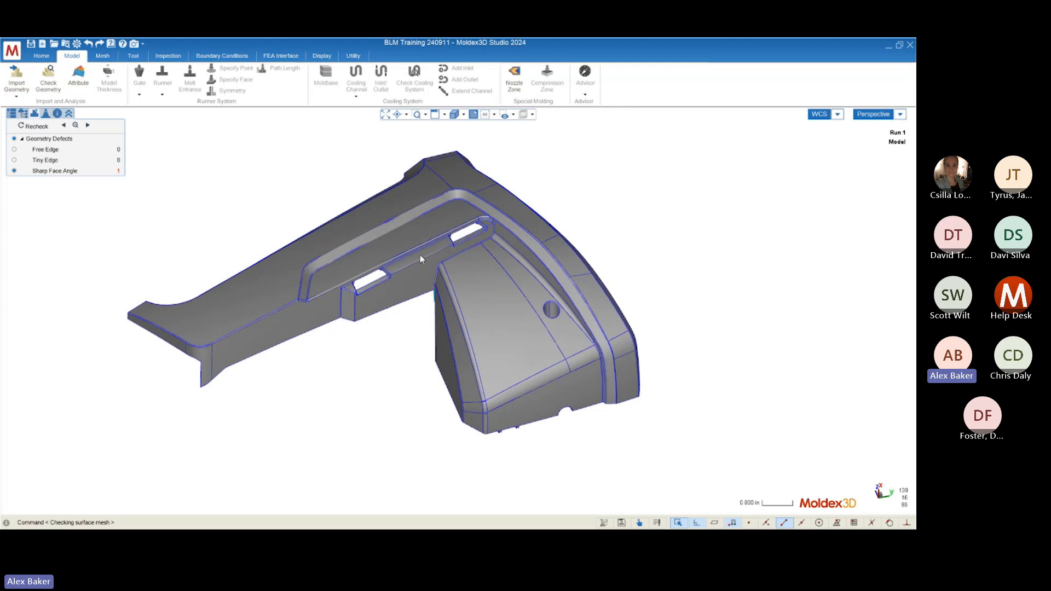
scroll(211, 208, up, 2)
scroll(308, 248, up, 1)
scroll(223, 427, down, 3)
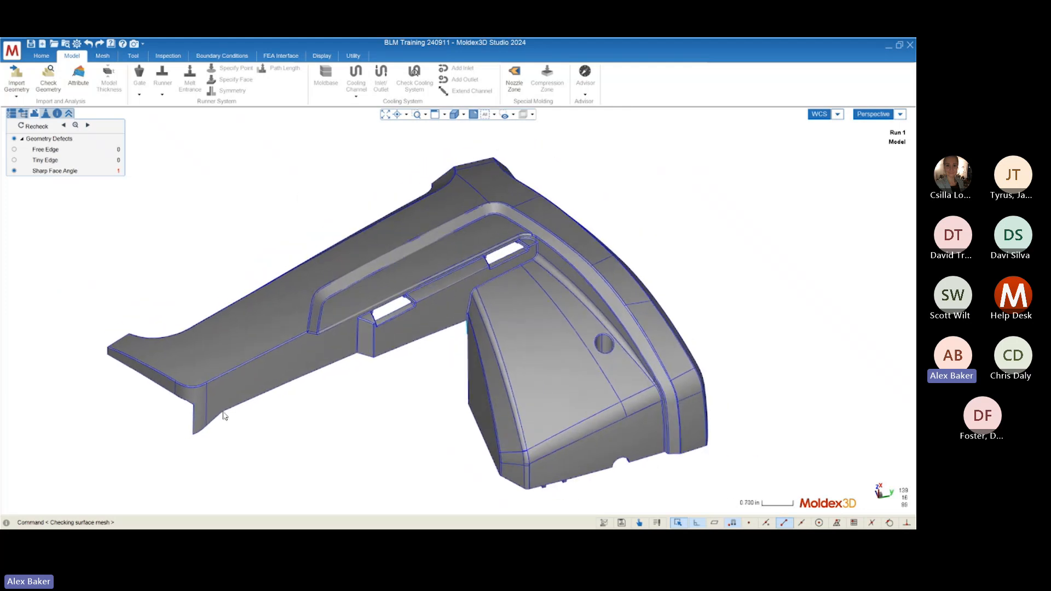
mouse_move(224, 423)
middle_down()
mouse_move(451, 392)
mouse_move(202, 406)
mouse_move(216, 418)
mouse_move(205, 396)
mouse_move(268, 394)
mouse_move(196, 409)
middle_up()
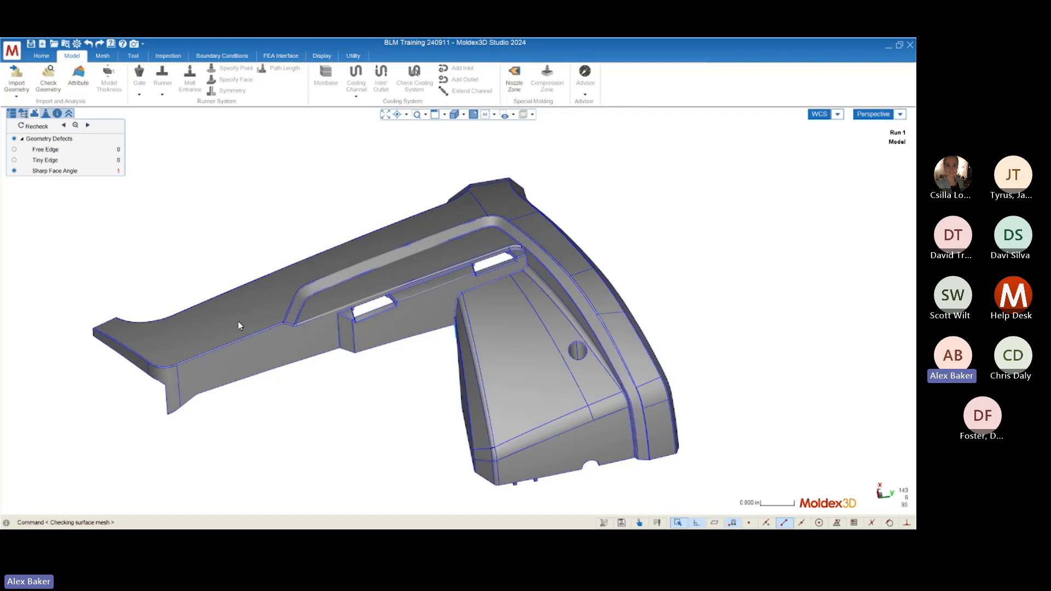
mouse_move(259, 284)
middle_down()
mouse_move(291, 294)
mouse_move(282, 305)
mouse_move(387, 299)
mouse_move(338, 404)
middle_up()
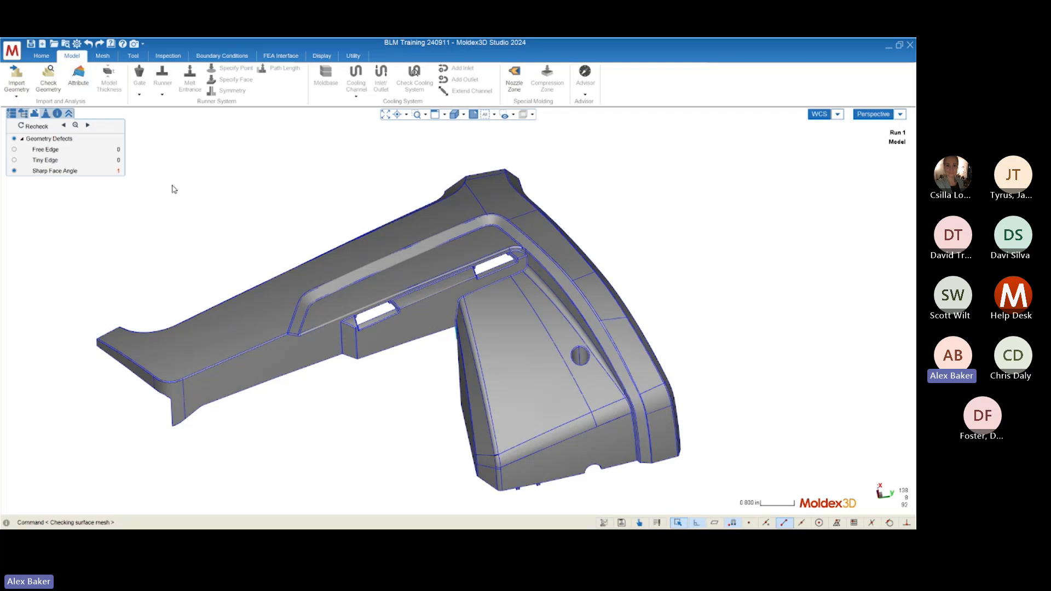
Step: Assign the Part attribute to the repaired body with the Attribute Wizard
click(78, 84)
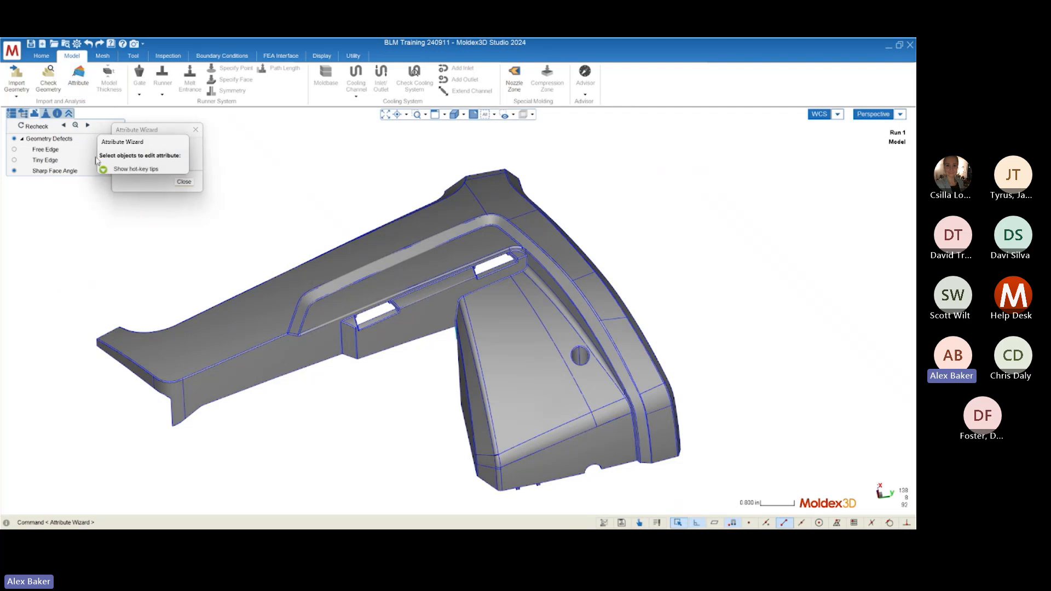
click(437, 276)
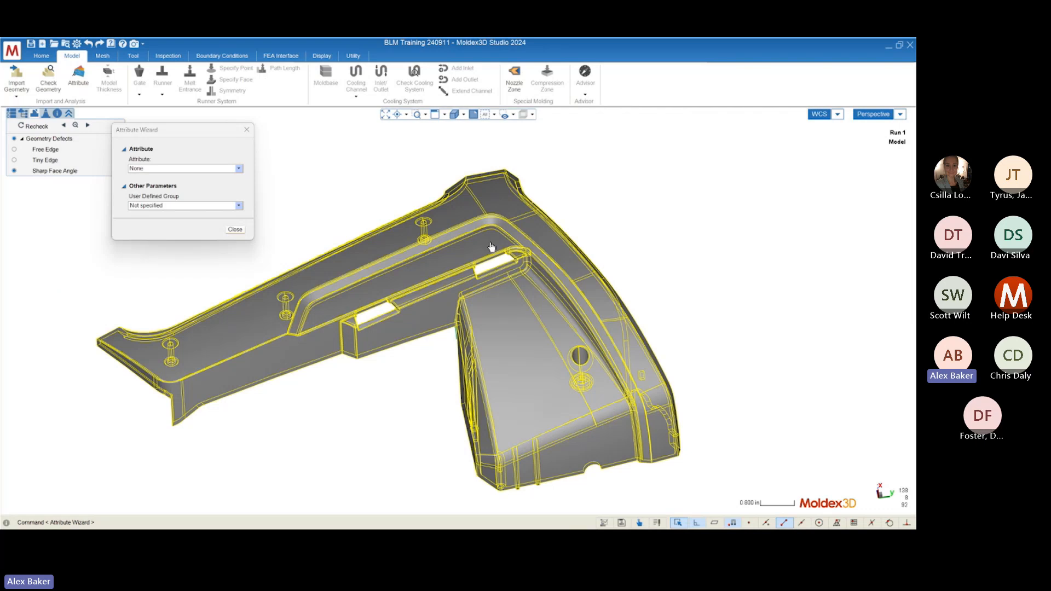
drag(162, 135, 248, 130)
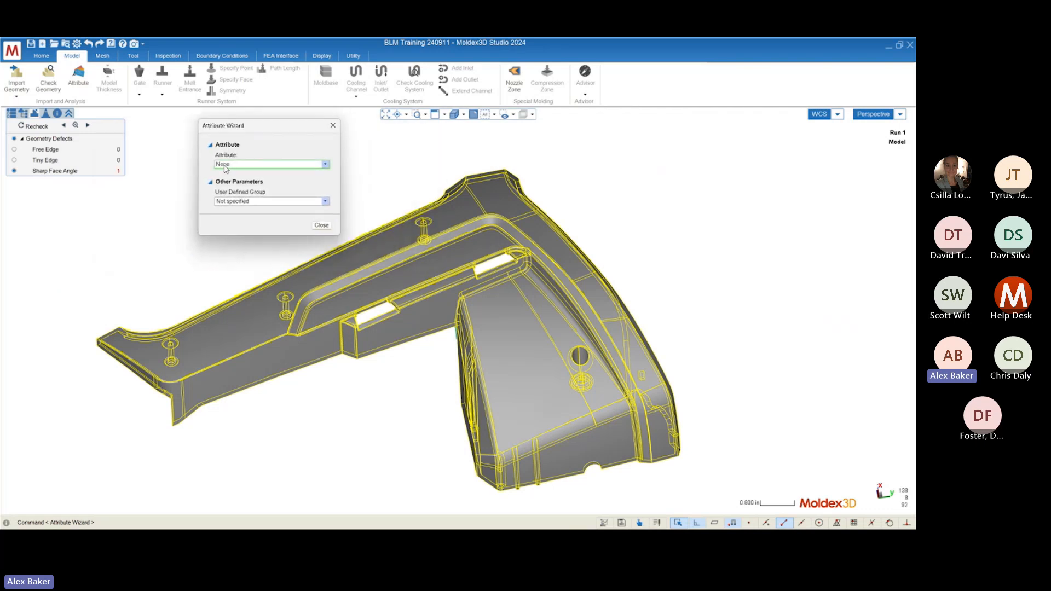
click(228, 166)
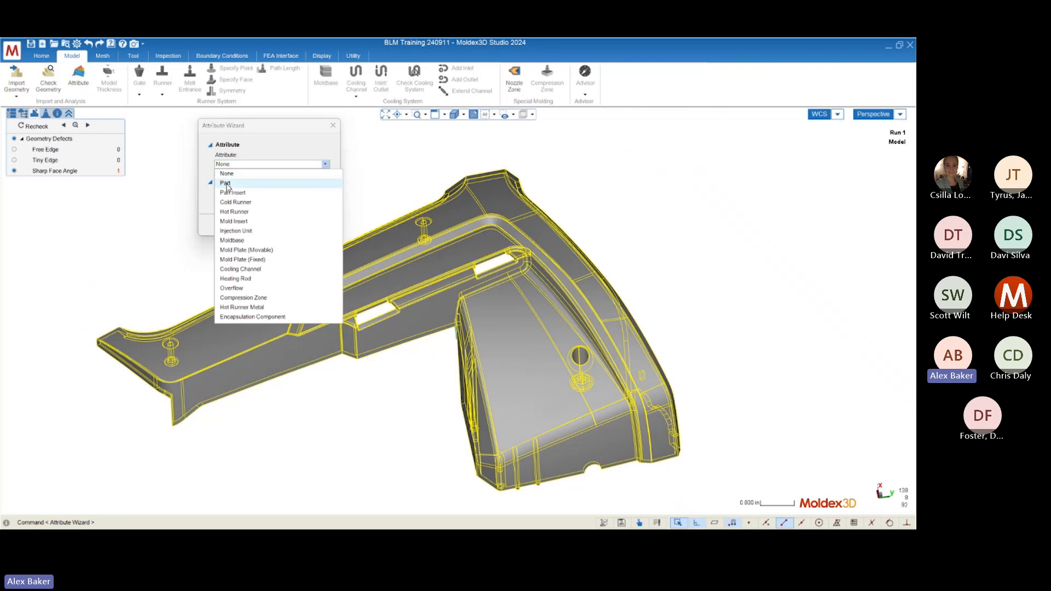
click(225, 183)
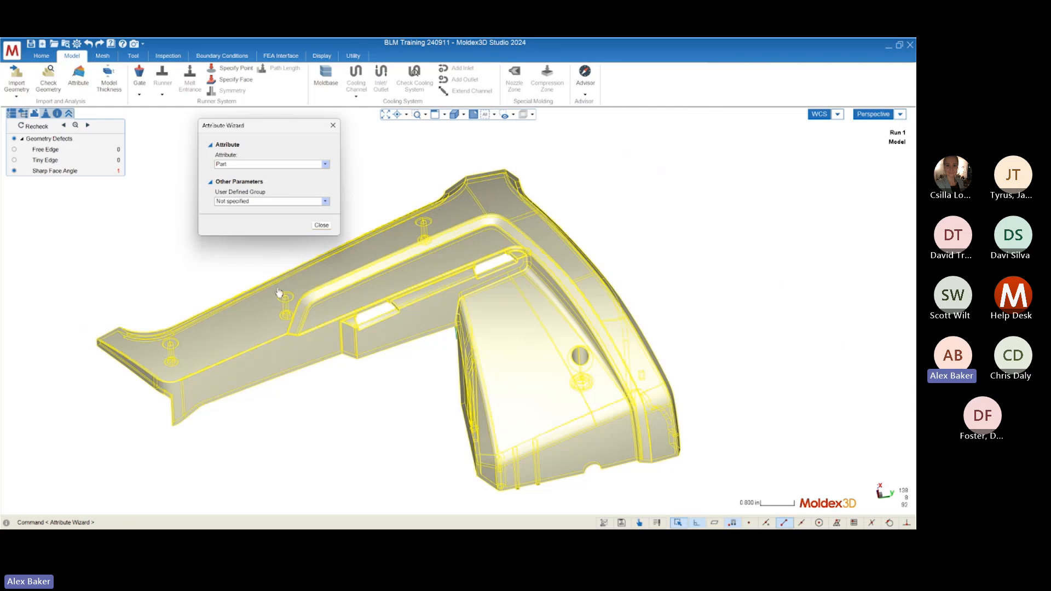
Step: Try the Part Insert and Cold Runner attributes on the body, and set it back to Part
click(224, 164)
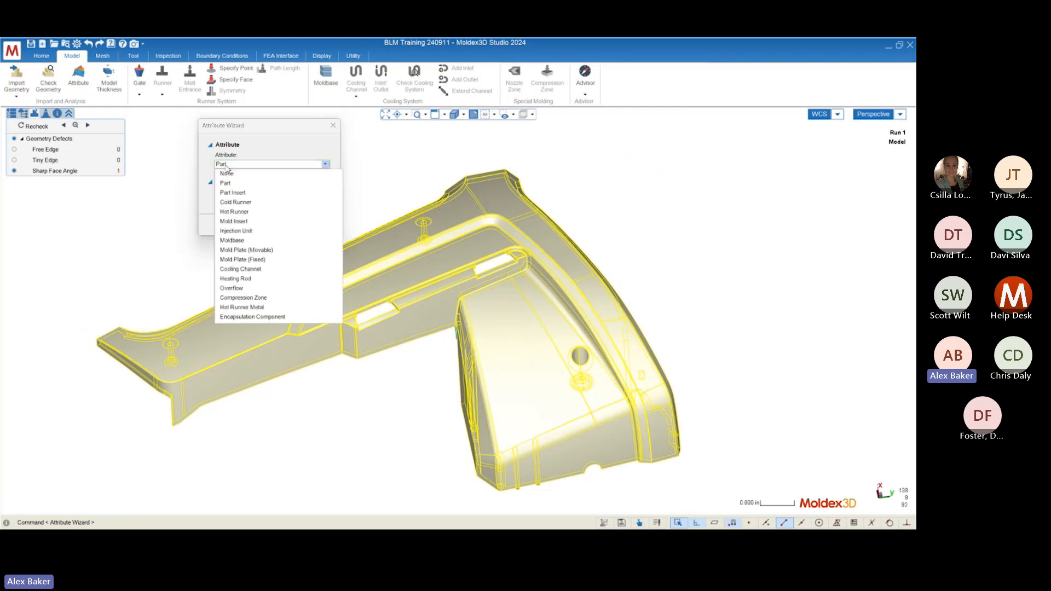
click(232, 192)
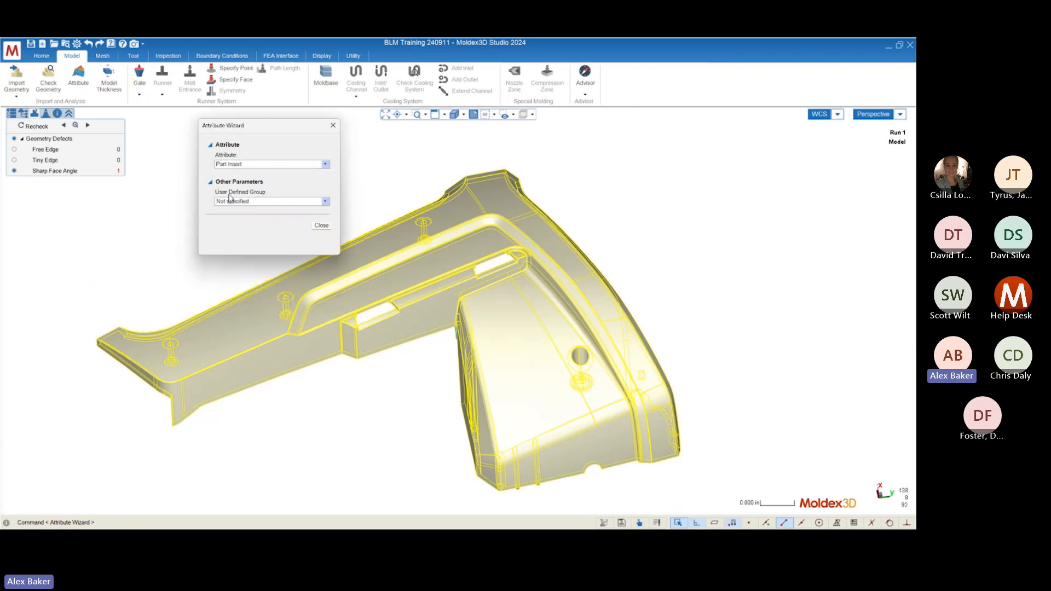
click(235, 164)
click(235, 202)
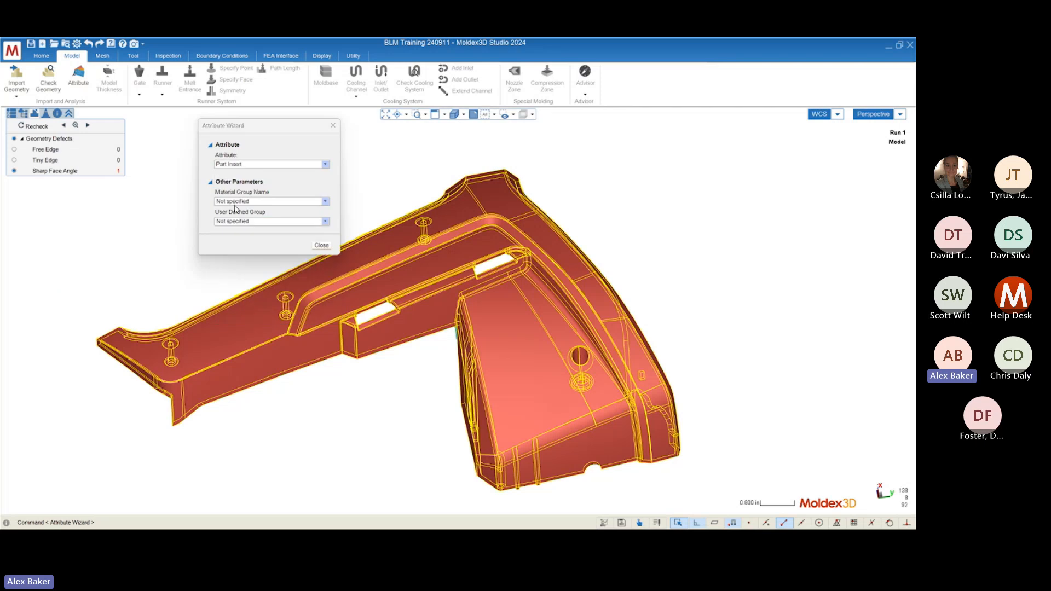
click(244, 164)
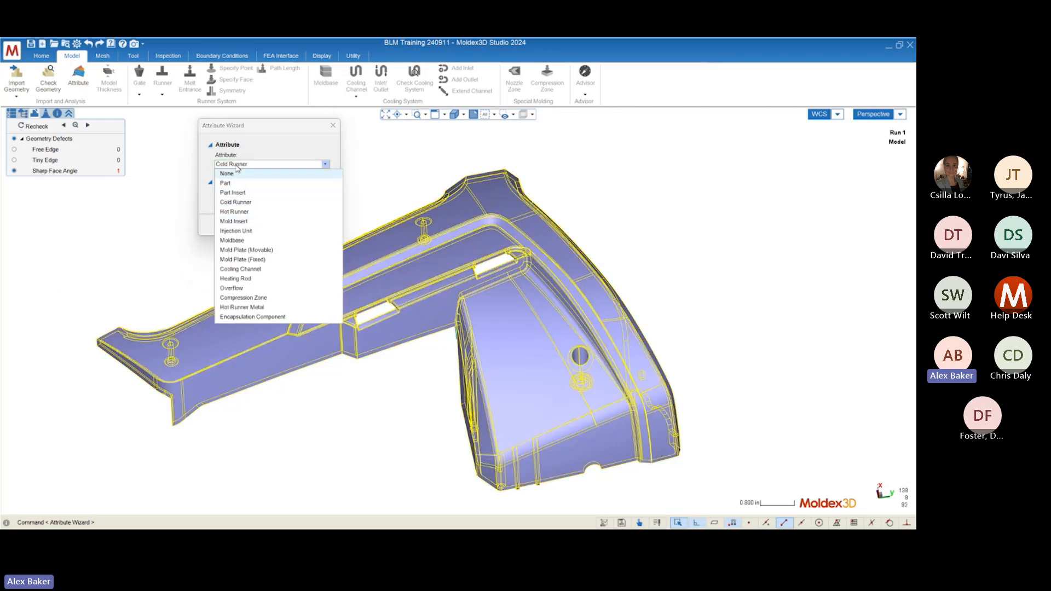
click(227, 183)
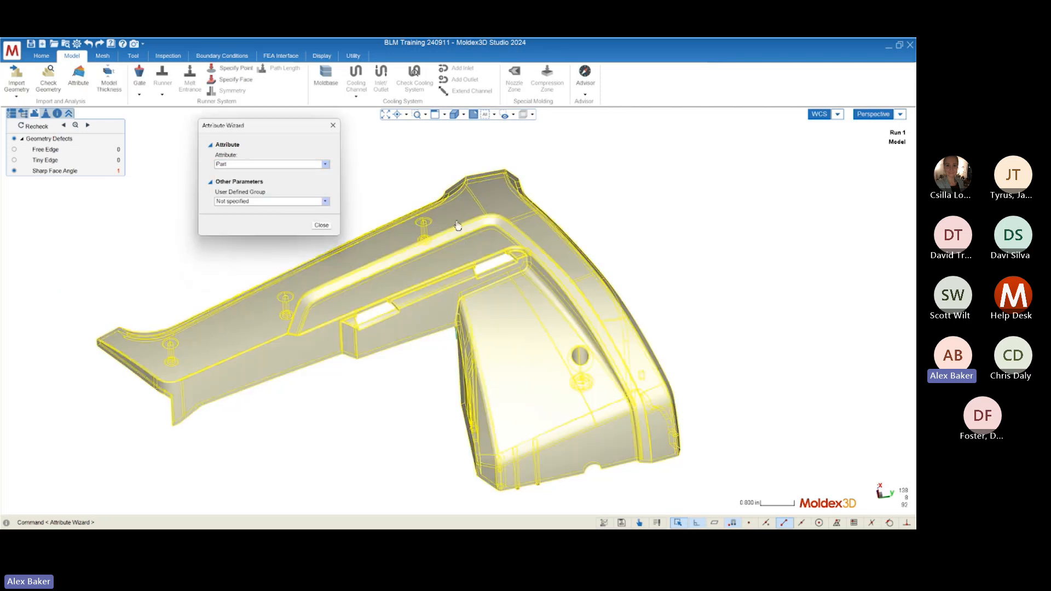
Step: Show the body in the model tree, look at the User Defined Group options, and close the Attribute Wizard
middle_drag(462, 239, 426, 234)
mouse_move(367, 405)
middle_down()
mouse_move(380, 399)
mouse_move(376, 406)
middle_up()
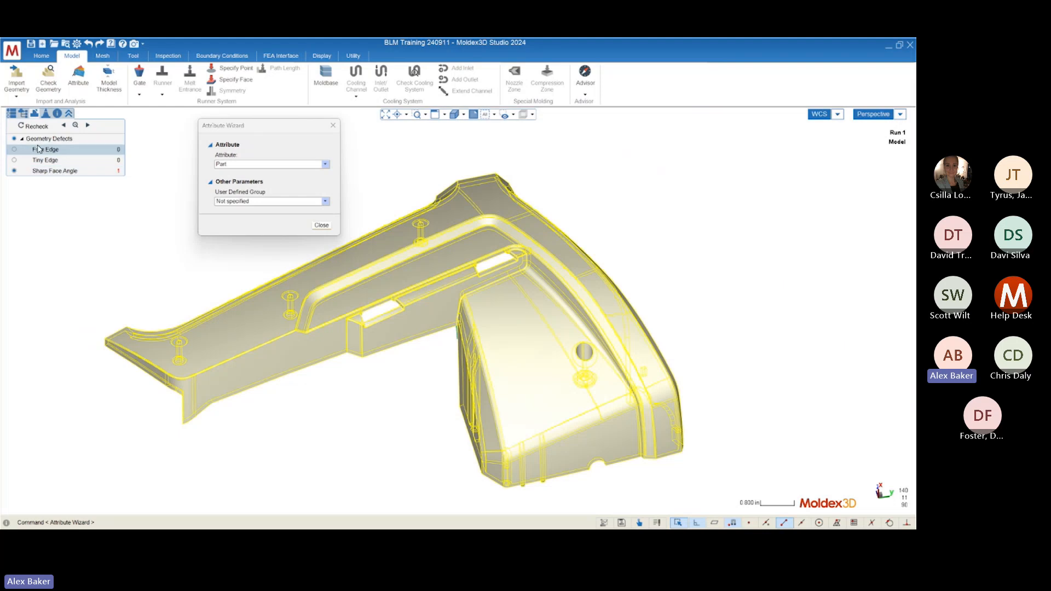
click(24, 114)
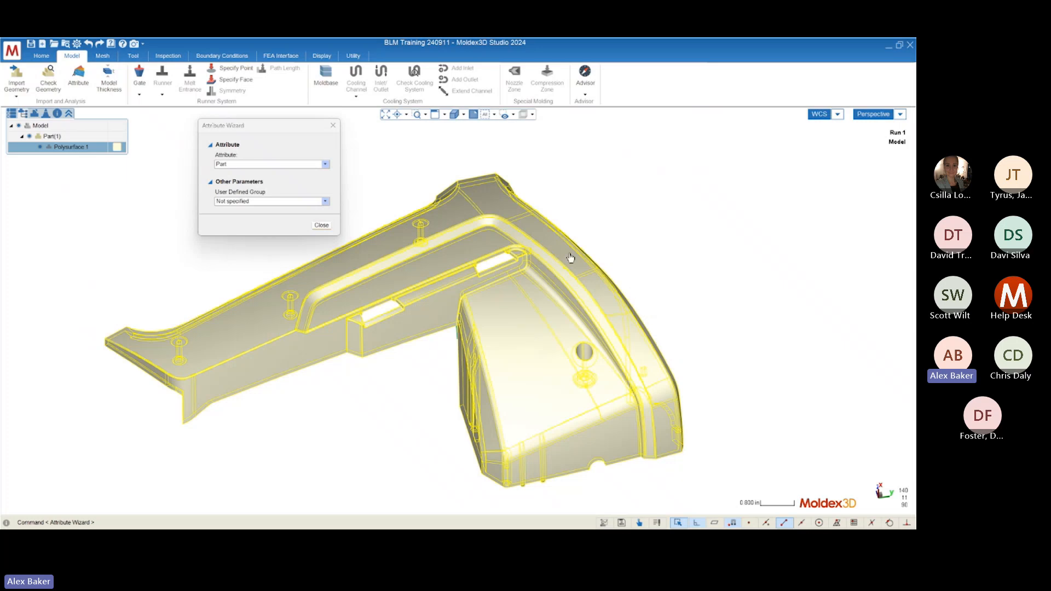
click(239, 203)
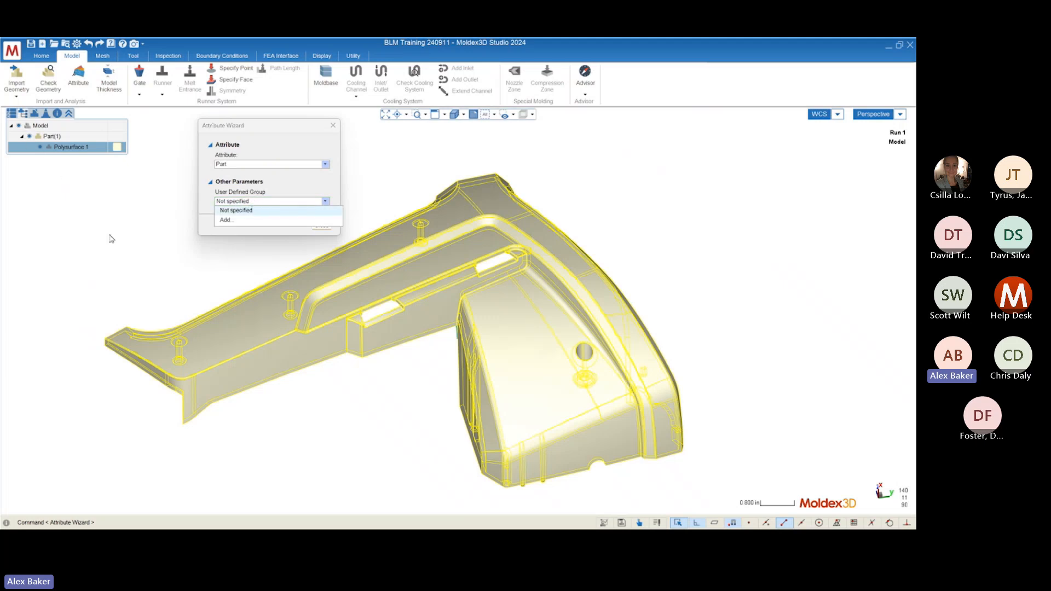
click(329, 189)
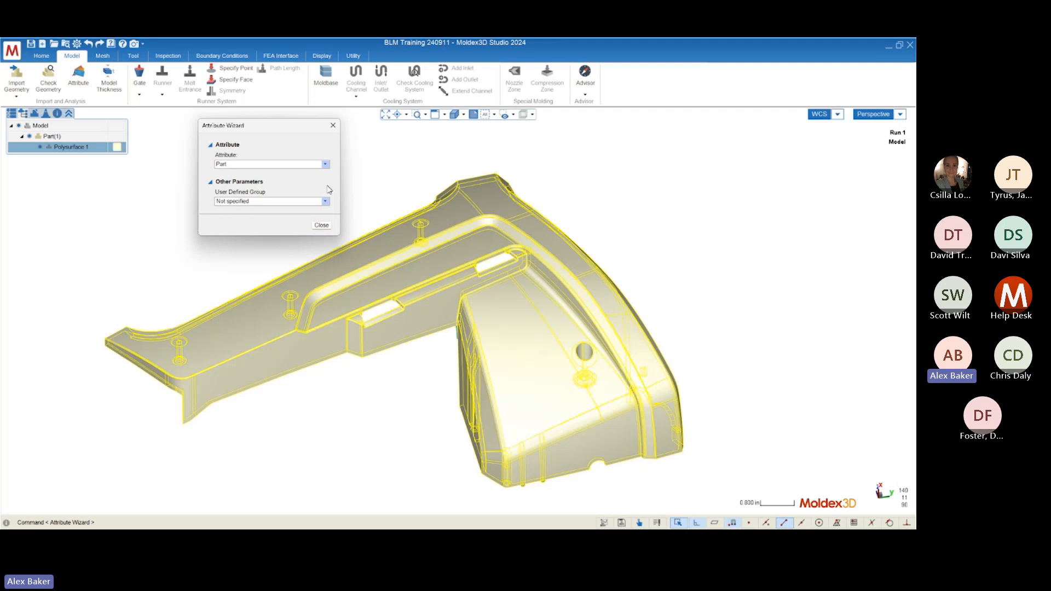
scroll(441, 390, down, 3)
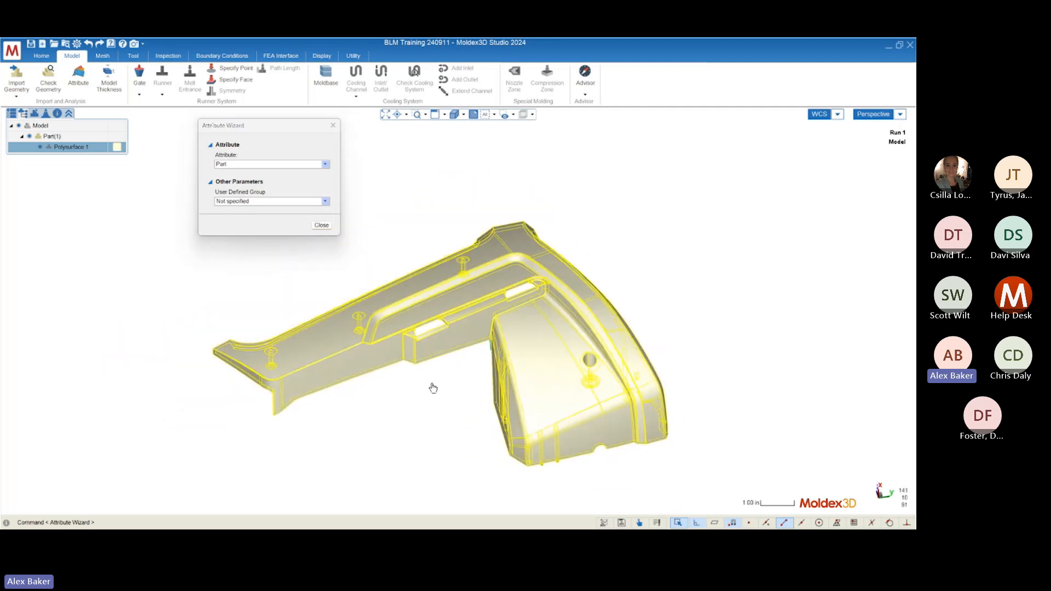
middle_drag(433, 389, 437, 397)
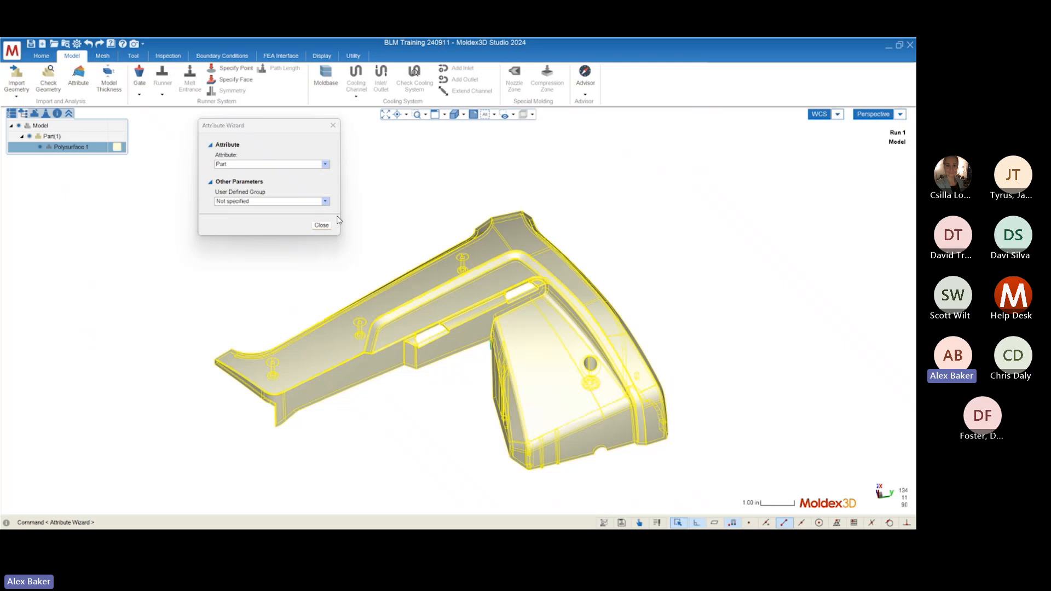
click(321, 225)
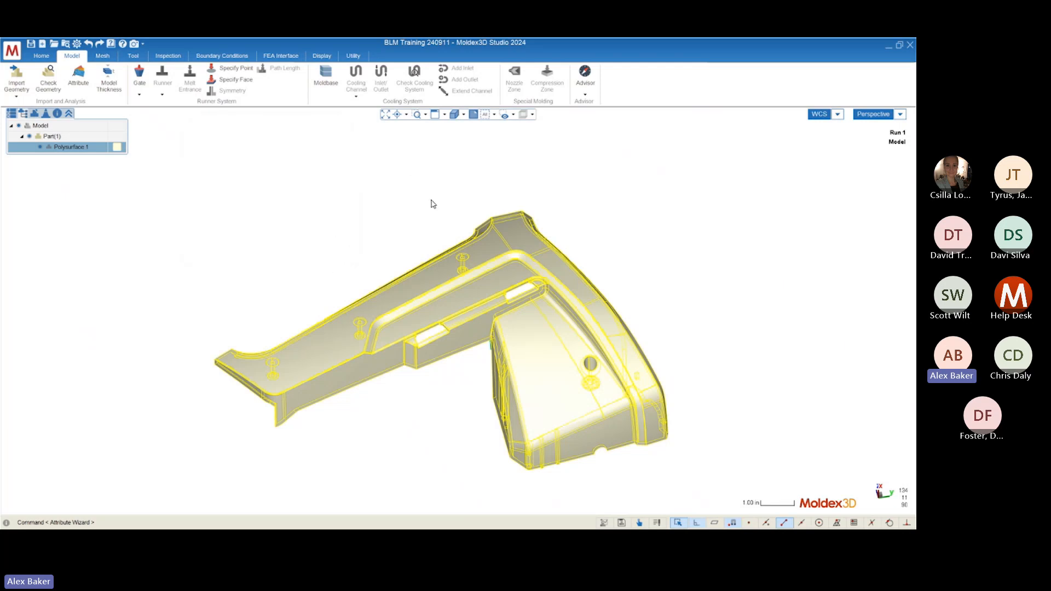
Step: Calculate the model thickness of the part and look over its colour plot on the outer side
mouse_move(432, 206)
middle_down()
mouse_move(427, 251)
mouse_move(434, 221)
mouse_move(384, 195)
mouse_move(383, 348)
mouse_move(430, 337)
mouse_move(406, 196)
middle_up()
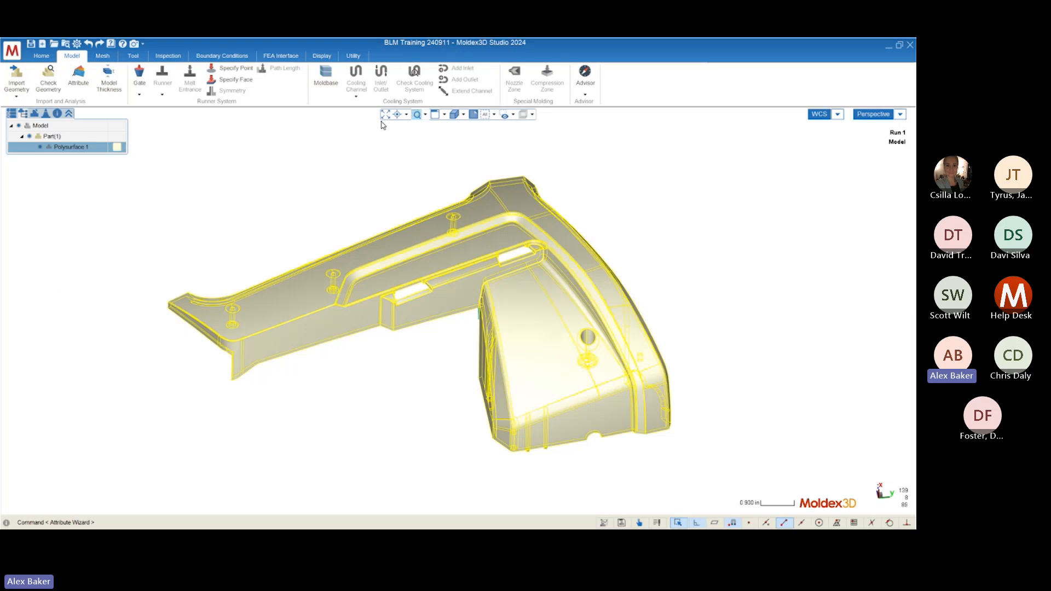
click(110, 77)
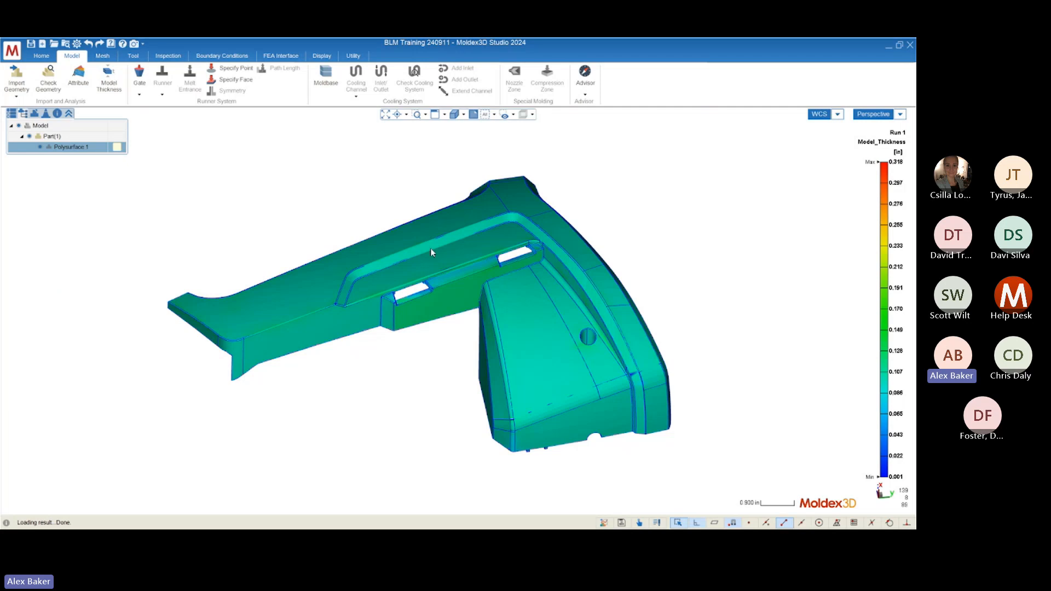
mouse_move(431, 250)
middle_down()
mouse_move(463, 295)
mouse_move(639, 305)
mouse_move(478, 296)
mouse_move(190, 171)
mouse_move(358, 253)
mouse_move(469, 285)
mouse_move(520, 284)
mouse_move(416, 289)
middle_up()
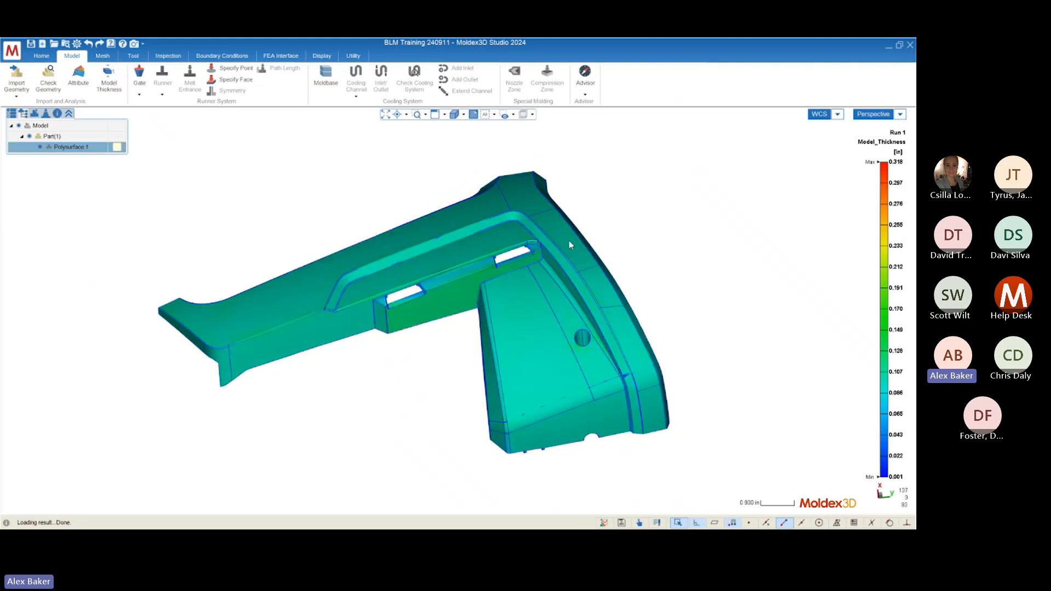
mouse_move(385, 235)
middle_down()
mouse_move(421, 294)
mouse_move(493, 265)
mouse_move(425, 291)
middle_up()
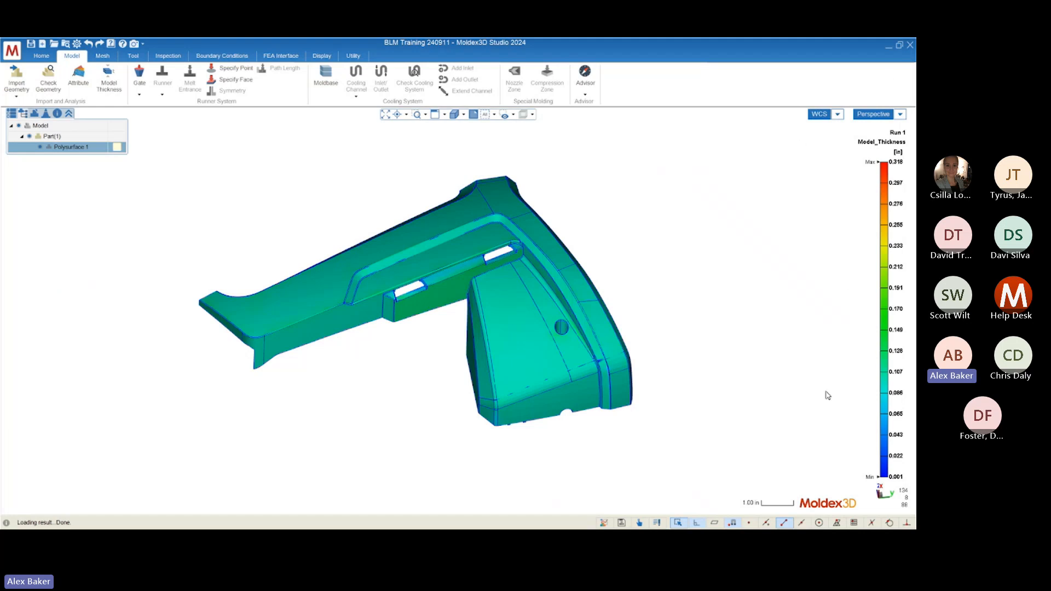
mouse_move(651, 375)
middle_down()
mouse_move(608, 356)
mouse_move(632, 370)
middle_up()
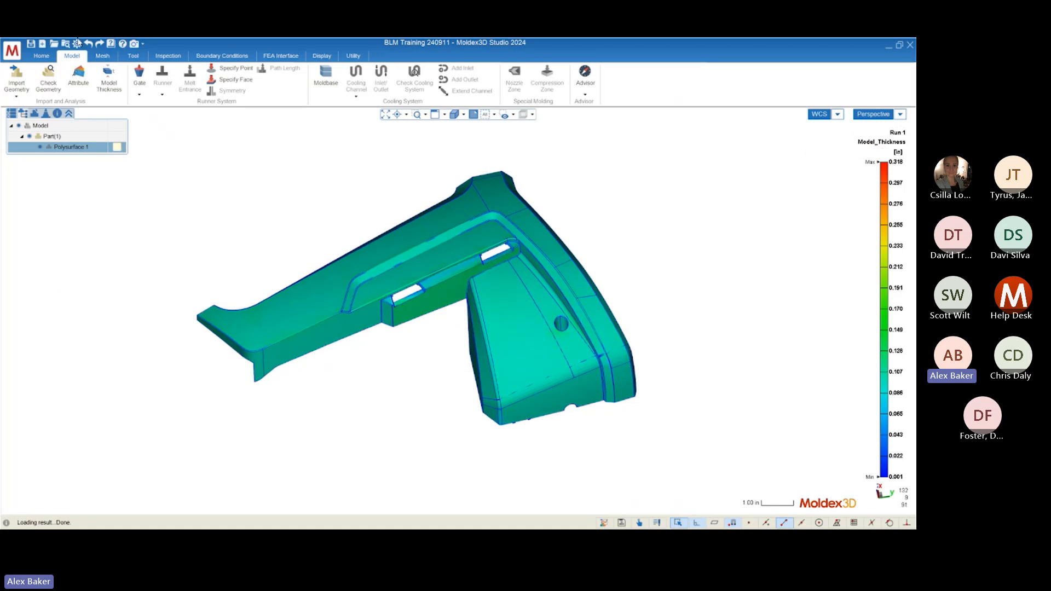
Step: Change the design and simulation units in the preferences from inches to millimetre-based units
click(76, 44)
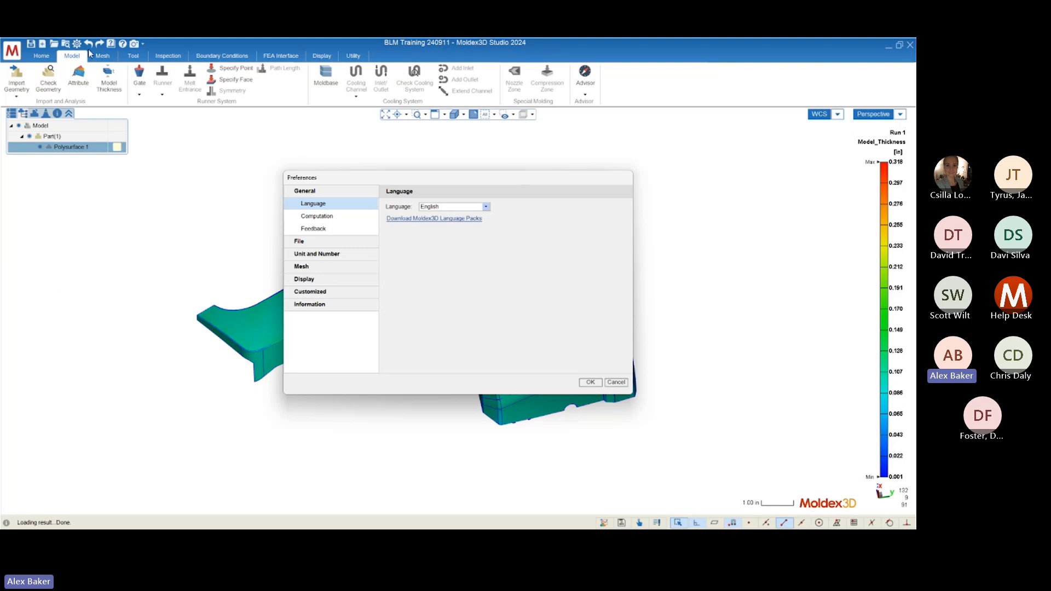
click(312, 254)
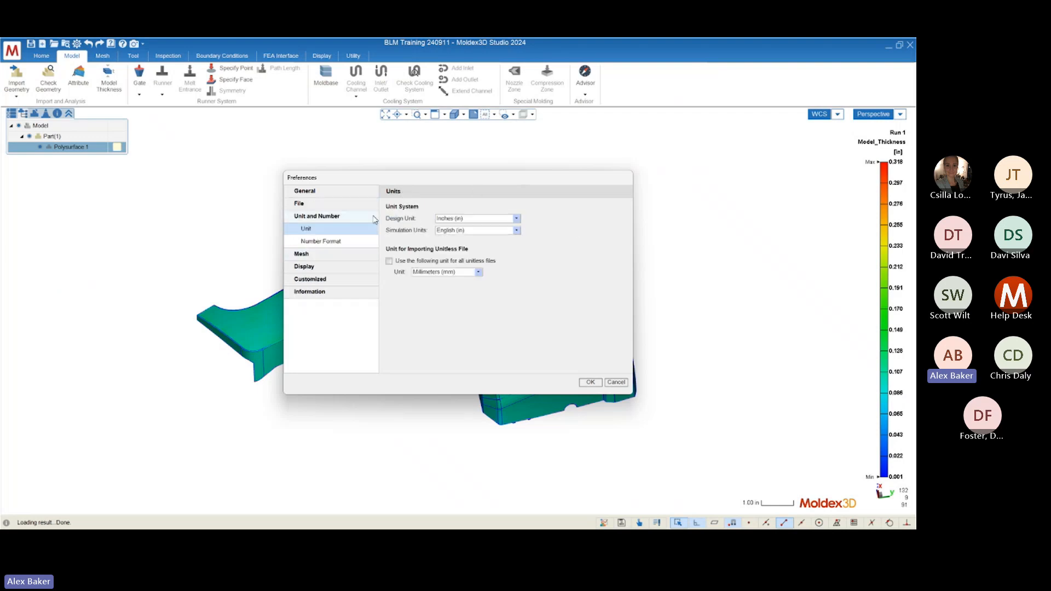
click(516, 218)
click(455, 241)
click(516, 230)
click(462, 241)
click(601, 383)
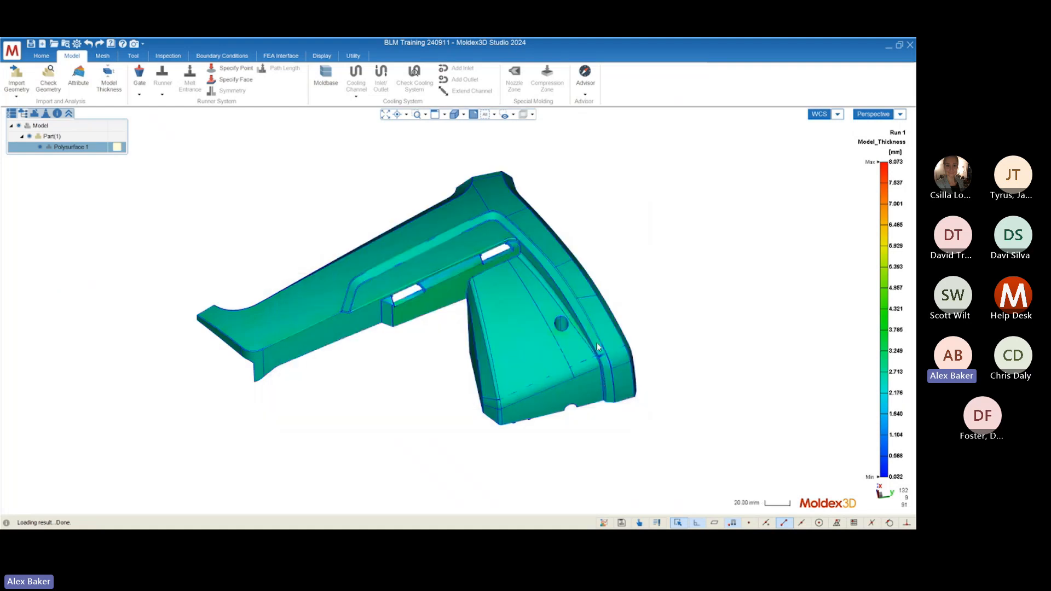
Step: Examine the thickness plot over the whole part and around the two slots along the arm's edge
mouse_move(425, 362)
middle_down()
mouse_move(441, 354)
mouse_move(418, 345)
mouse_move(436, 331)
mouse_move(422, 355)
middle_up()
mouse_move(899, 160)
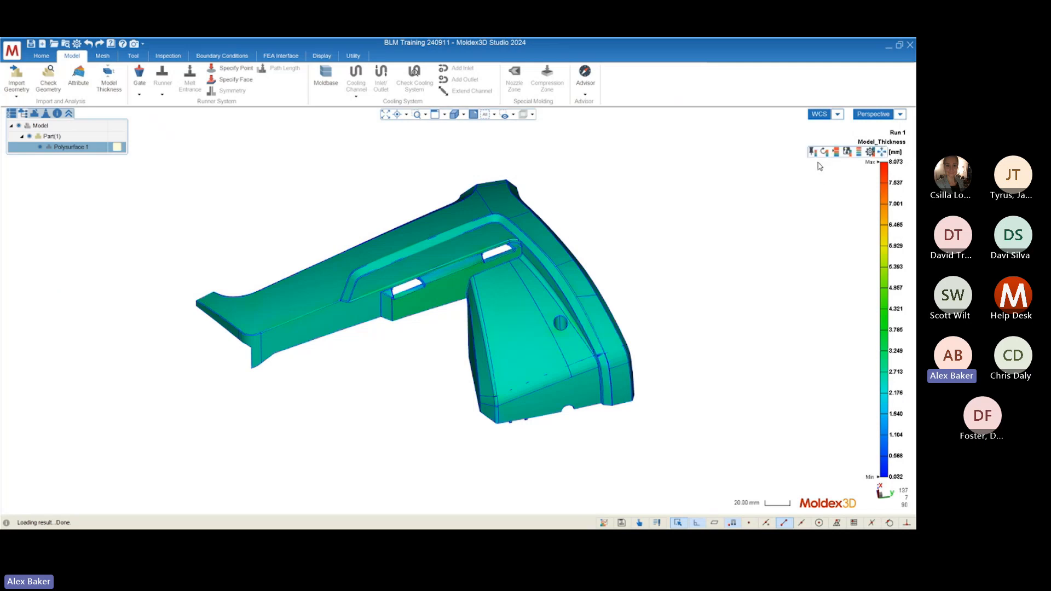
mouse_move(586, 298)
middle_down()
mouse_move(571, 294)
mouse_move(585, 284)
mouse_move(567, 296)
middle_up()
scroll(318, 309, up, 2)
mouse_move(584, 331)
middle_down()
mouse_move(593, 332)
mouse_move(564, 333)
mouse_move(587, 345)
middle_up()
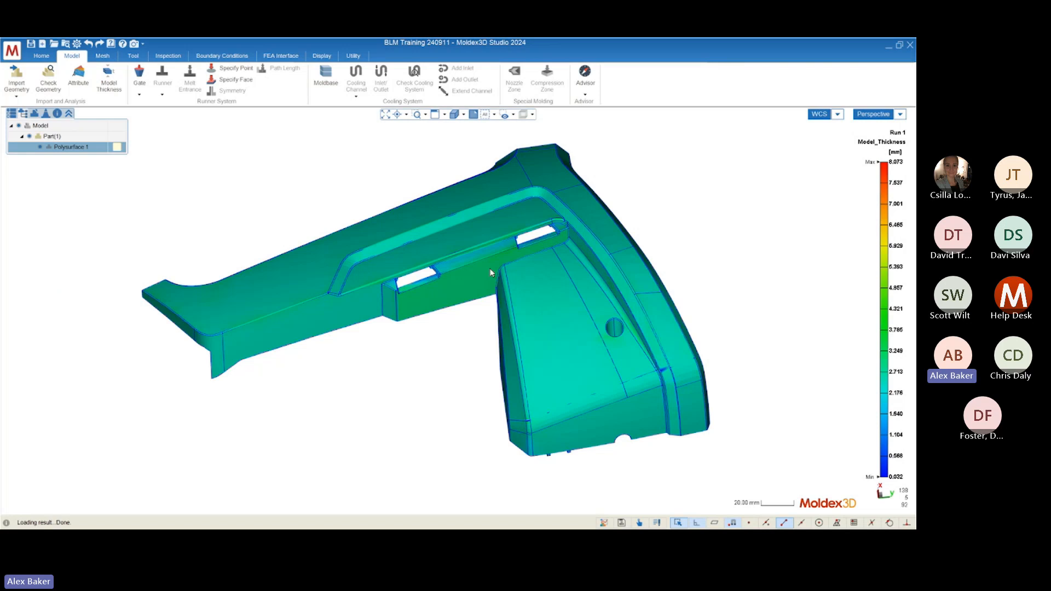
mouse_move(430, 337)
middle_down()
mouse_move(214, 336)
mouse_move(395, 329)
mouse_move(491, 339)
mouse_move(451, 345)
mouse_move(453, 324)
mouse_move(449, 340)
mouse_move(413, 327)
mouse_move(455, 322)
mouse_move(478, 342)
middle_up()
scroll(381, 310, up, 5)
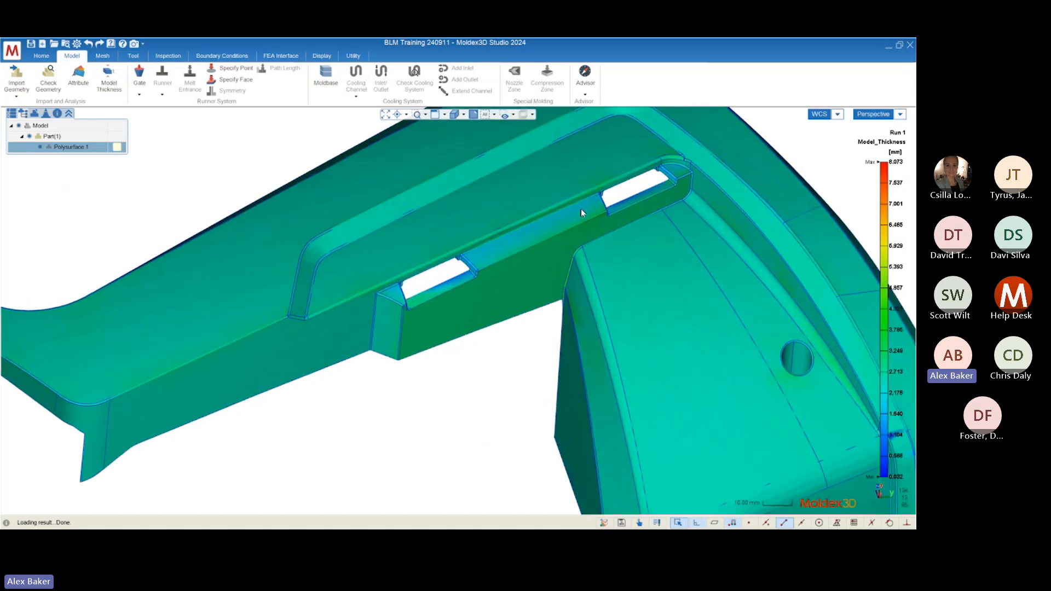
Step: Lower the maximum of the model thickness colour scale to about 3.1 mm
scroll(500, 189, up, 1)
scroll(485, 231, down, 6)
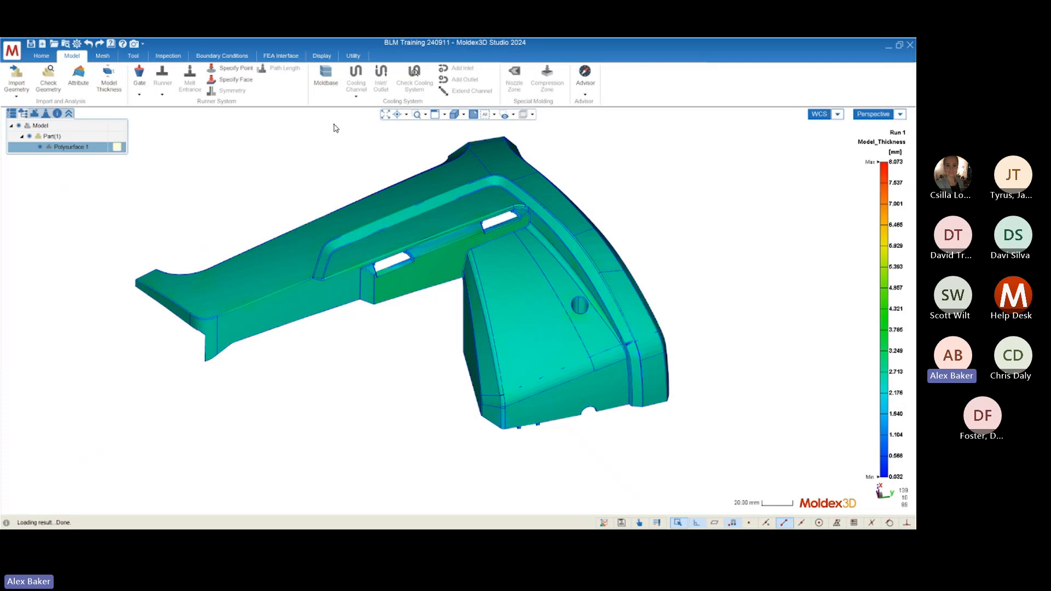
scroll(258, 155, up, 4)
scroll(679, 271, down, 4)
middle_drag(588, 324, 574, 330)
mouse_move(858, 171)
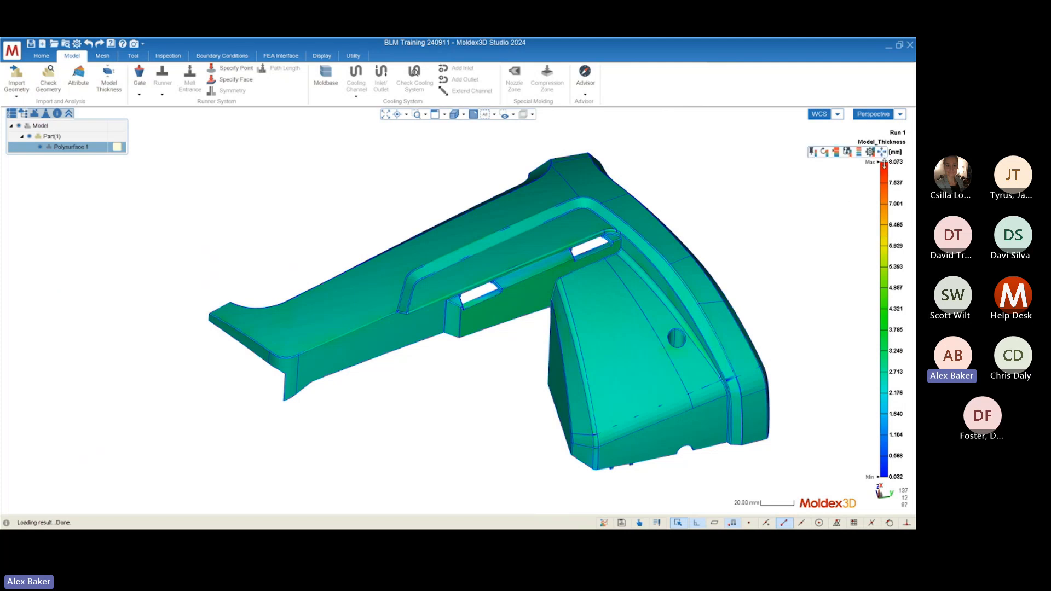
mouse_move(884, 162)
mouse_down()
mouse_move(885, 269)
mouse_move(885, 162)
mouse_up()
drag(885, 160, 887, 356)
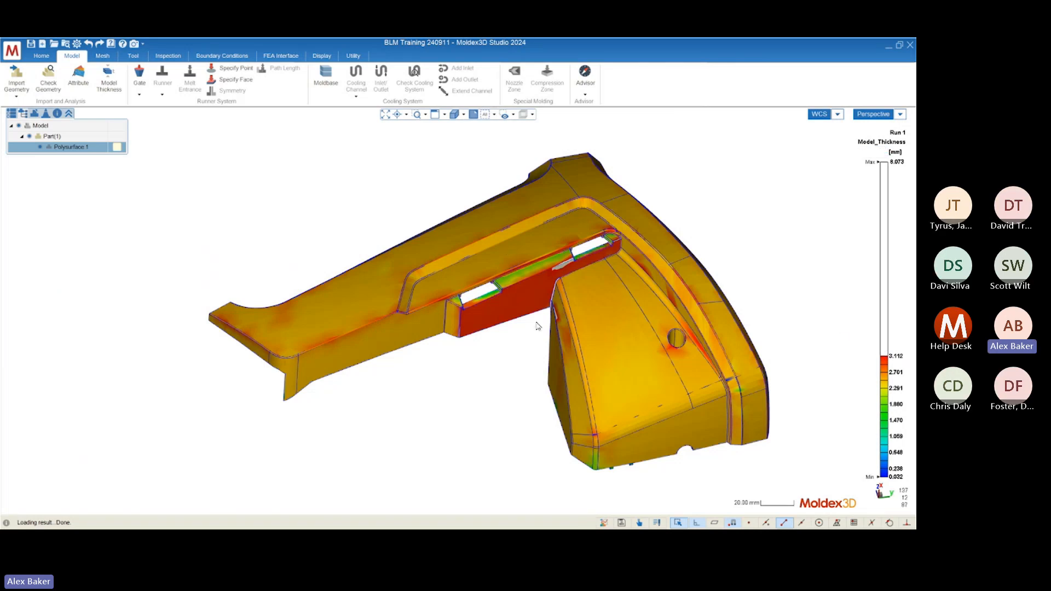
Step: Examine the rescaled thickness plot around the two slots and the wall beneath them
middle_drag(495, 305, 540, 316)
scroll(505, 301, up, 1)
scroll(505, 297, up, 4)
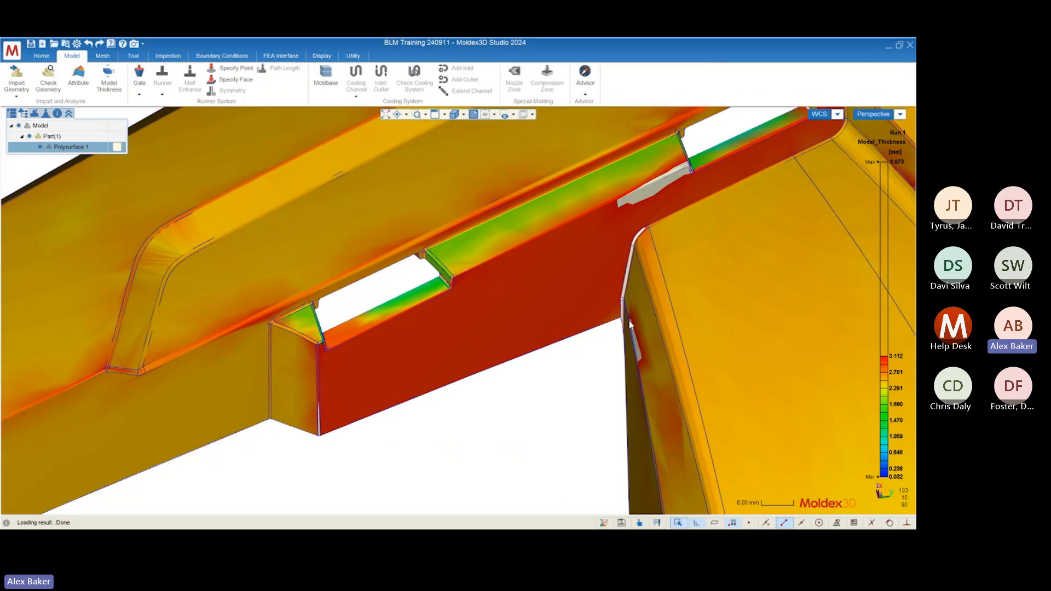
scroll(486, 334, down, 3)
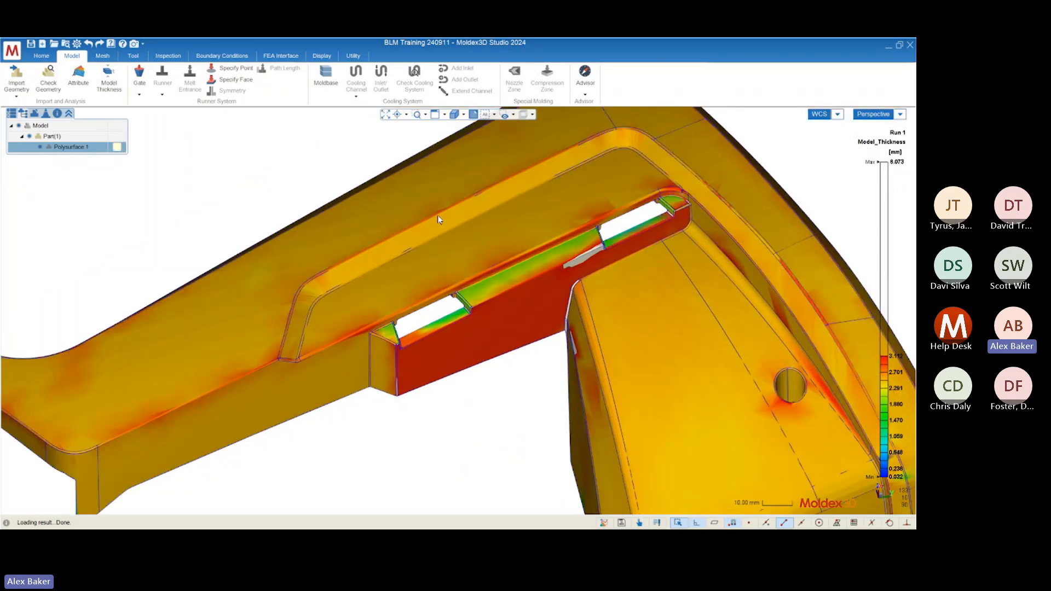
scroll(527, 277, up, 4)
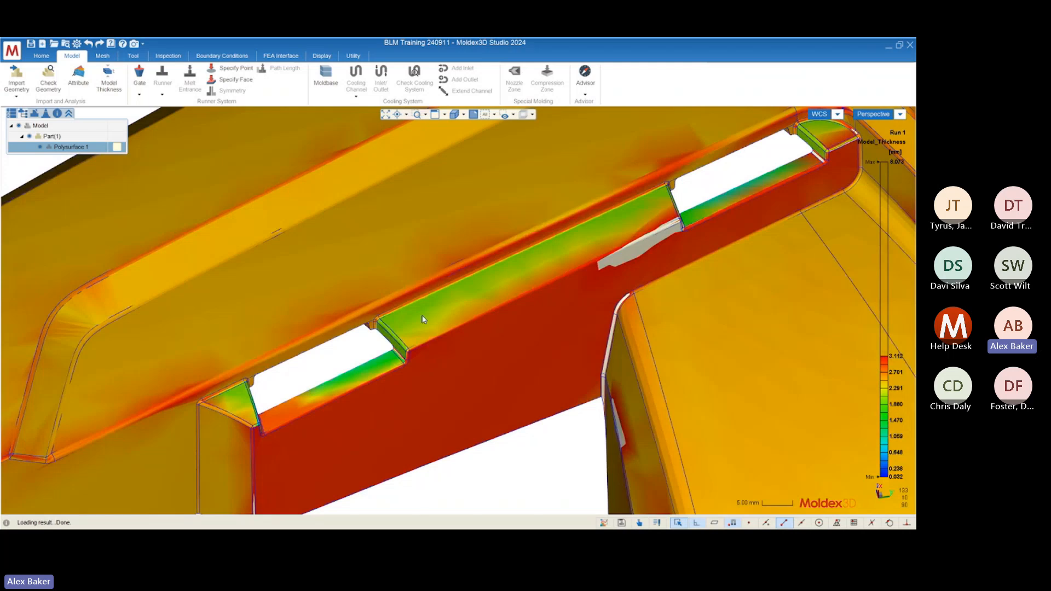
scroll(300, 229, down, 2)
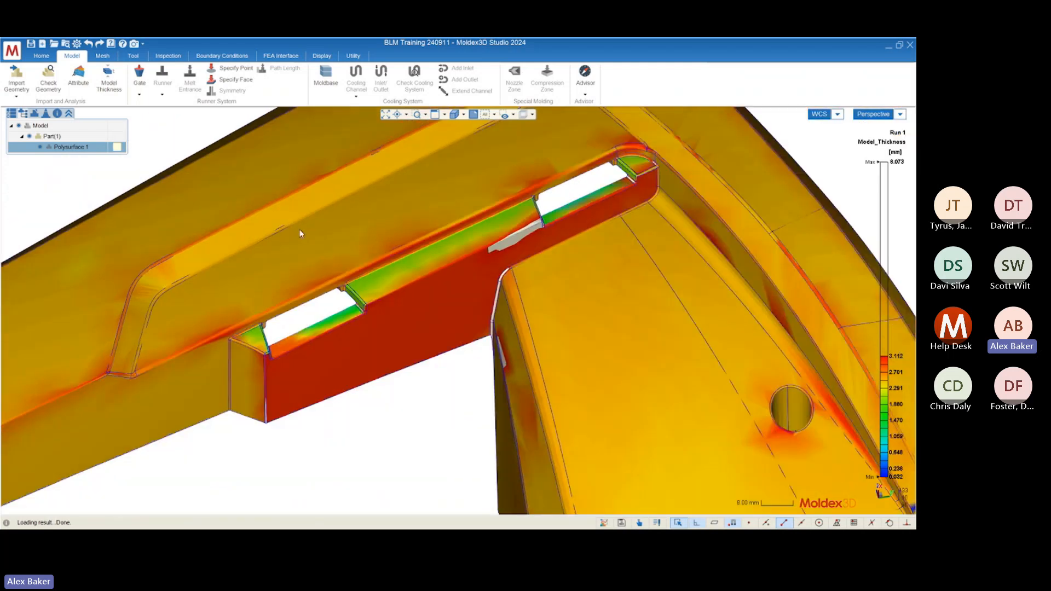
scroll(448, 288, down, 4)
middle_drag(446, 289, 461, 297)
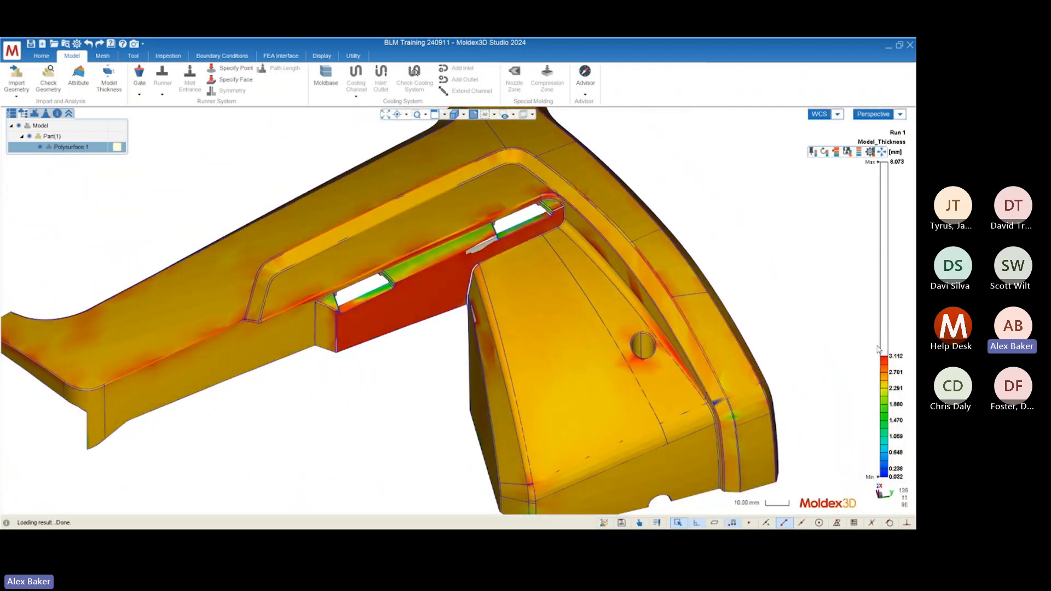
Step: Reduce the thickness scale's maximum to about 2.2 mm, then raise it to about 3.9 mm
drag(885, 357, 885, 359)
mouse_move(889, 378)
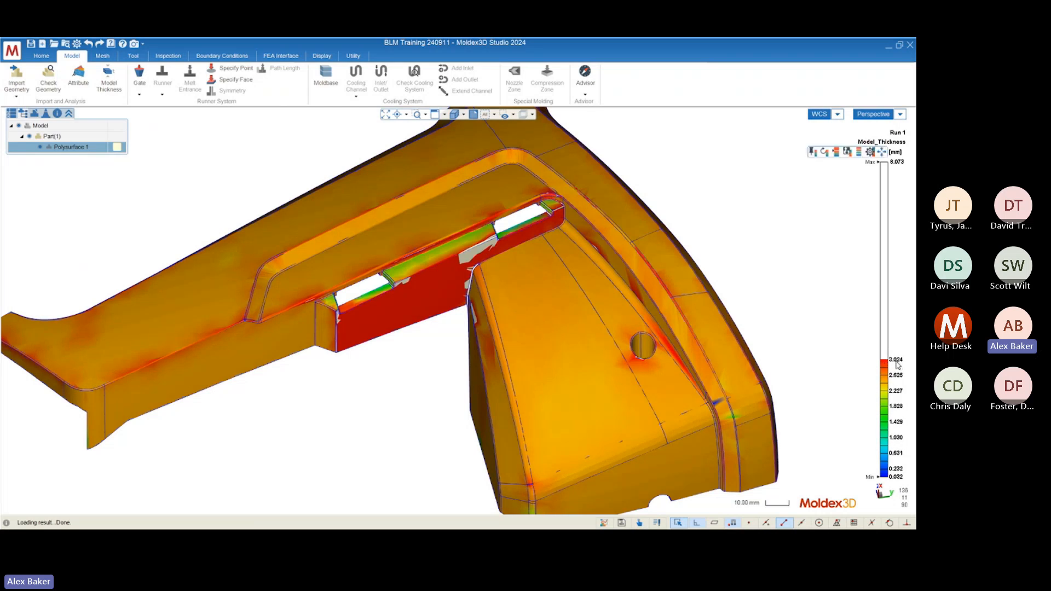
drag(885, 359, 887, 389)
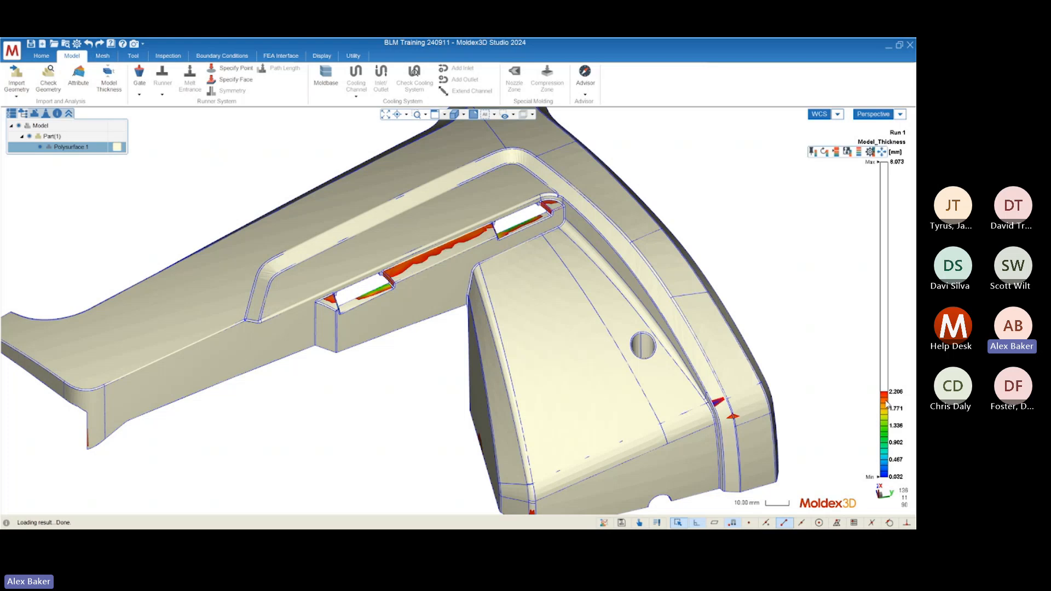
drag(885, 392, 879, 325)
scroll(465, 323, down, 2)
mouse_move(448, 324)
middle_down()
mouse_move(475, 310)
mouse_move(450, 319)
middle_up()
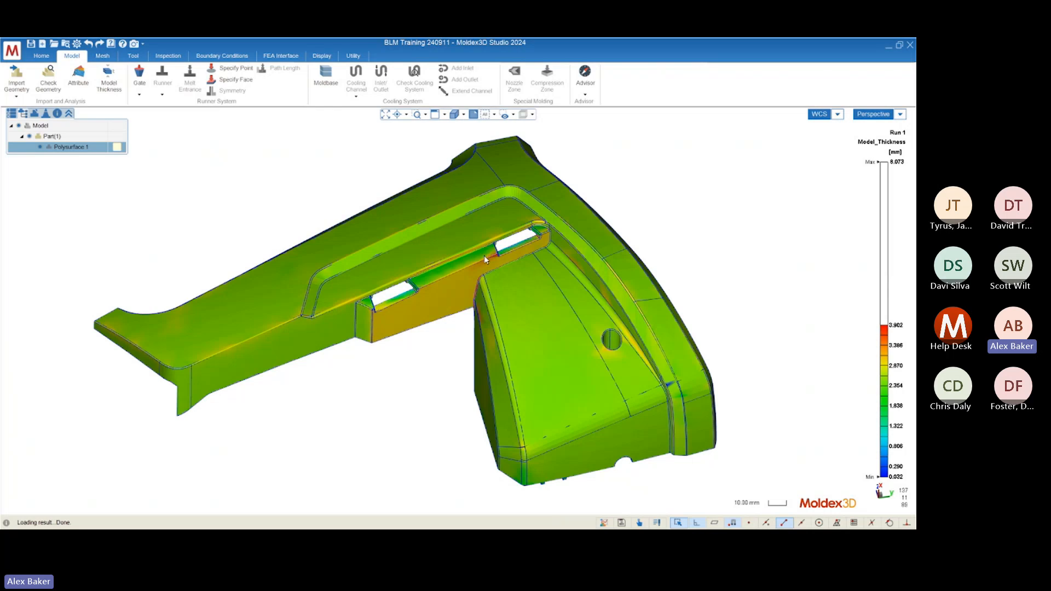
Step: Inspect the thickness transition between the slots and the adjoining wall, and compare it with the whole part
scroll(485, 264, up, 5)
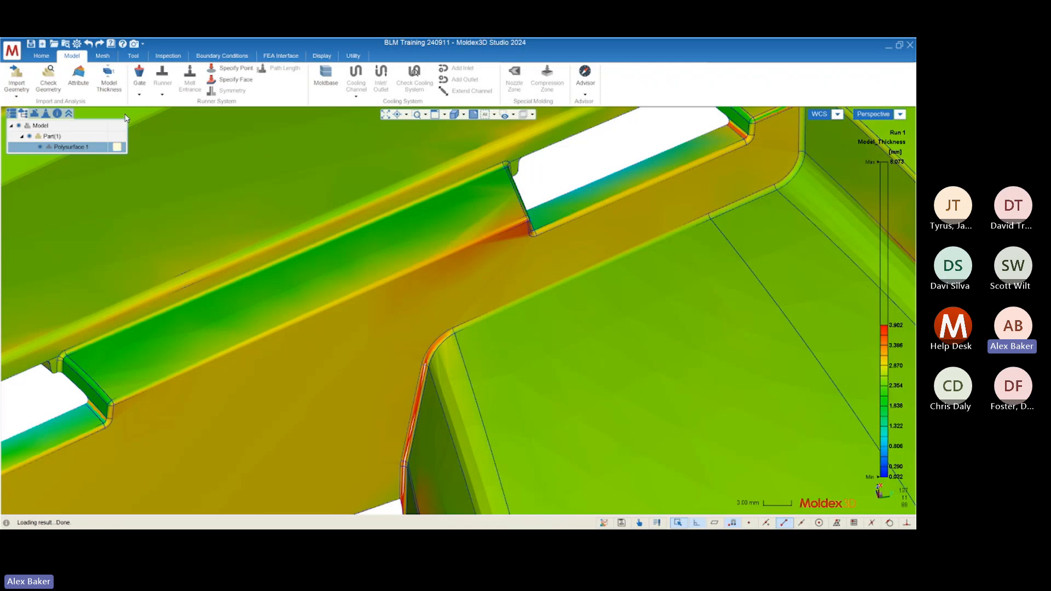
scroll(379, 340, down, 3)
scroll(379, 340, down, 4)
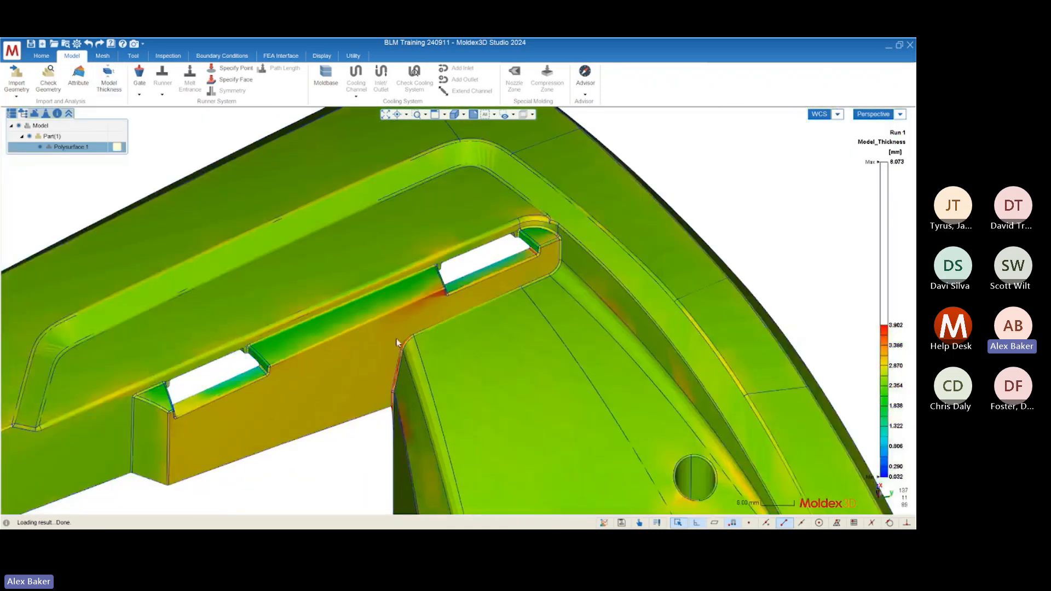
scroll(345, 401, up, 3)
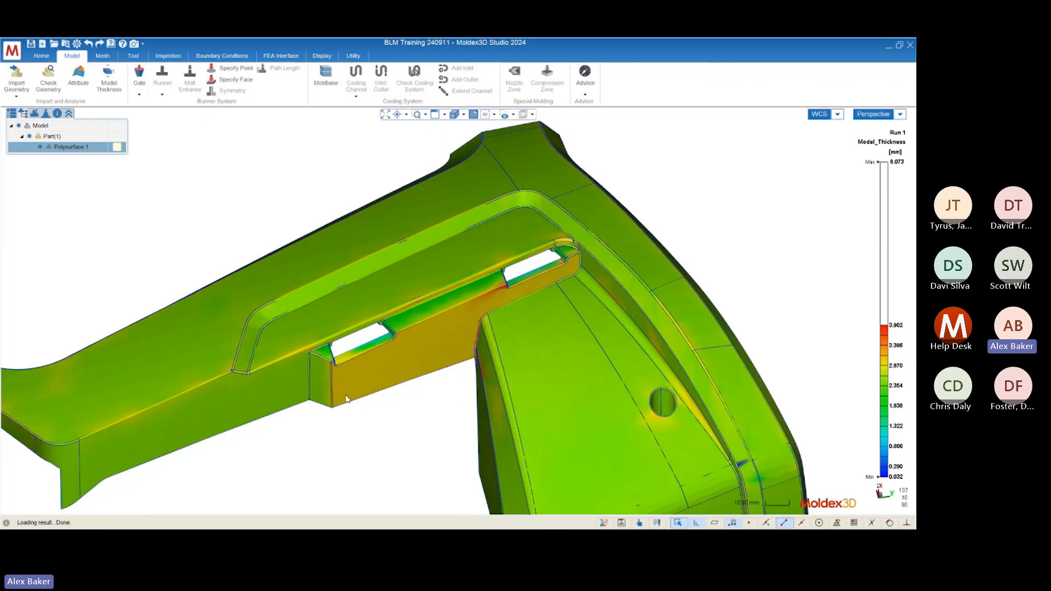
scroll(442, 268, down, 4)
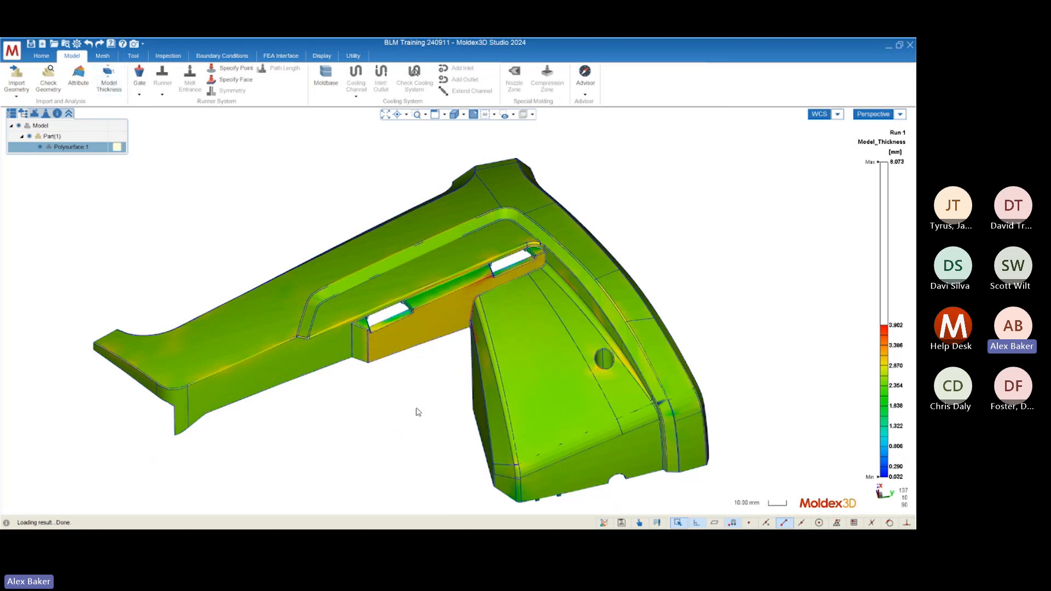
mouse_move(403, 250)
middle_down()
mouse_move(439, 274)
mouse_move(403, 272)
mouse_move(413, 281)
mouse_move(389, 265)
mouse_move(422, 280)
middle_up()
scroll(433, 276, up, 5)
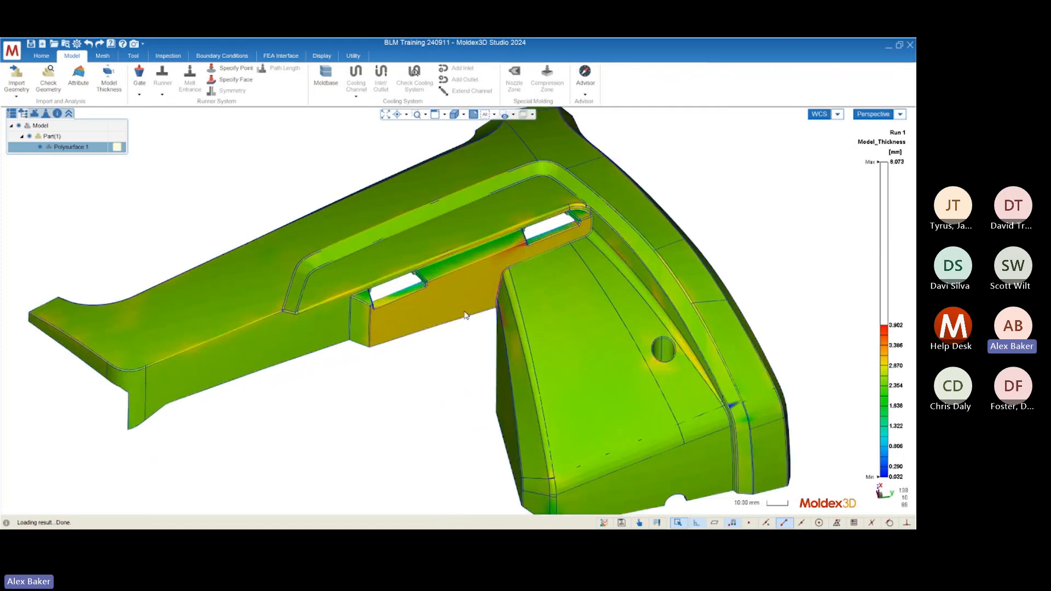
scroll(558, 345, down, 6)
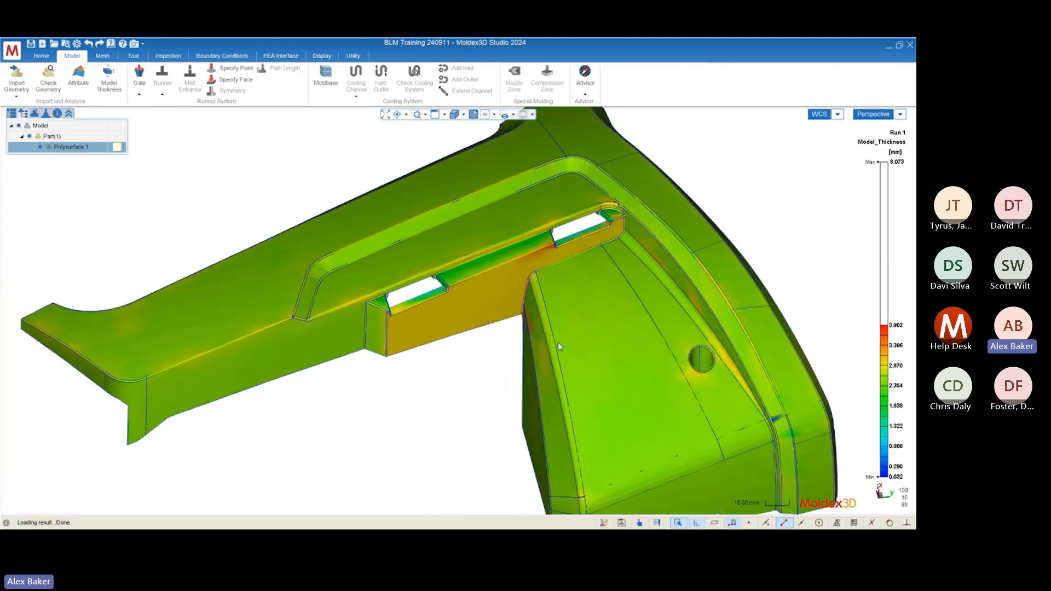
mouse_move(410, 364)
middle_down()
mouse_move(417, 350)
mouse_move(412, 368)
middle_up()
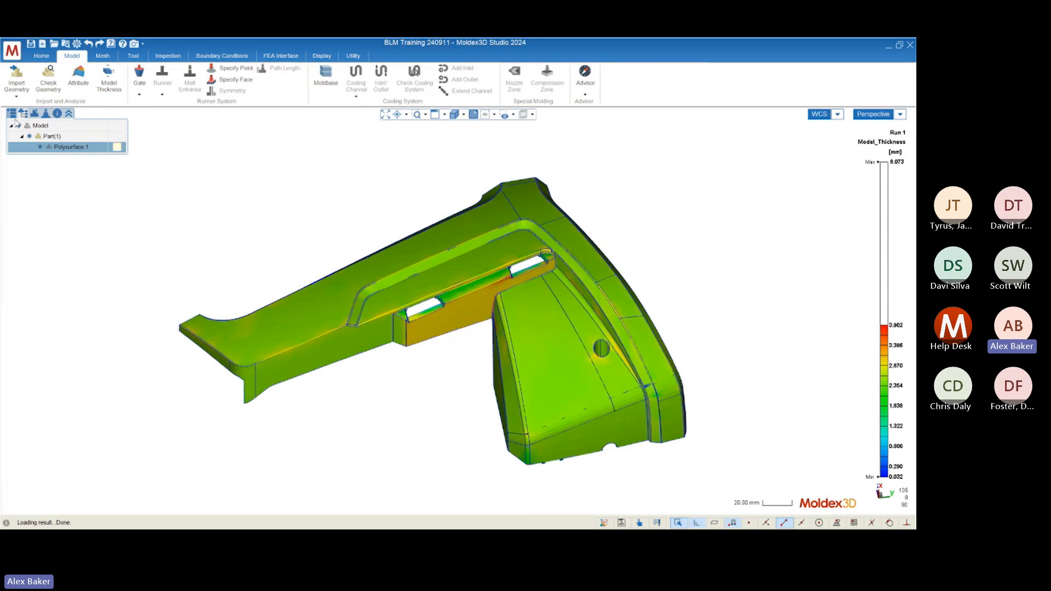
Step: Compare the Run01 thickness result with the plain model, leaving the plain model displayed
click(11, 115)
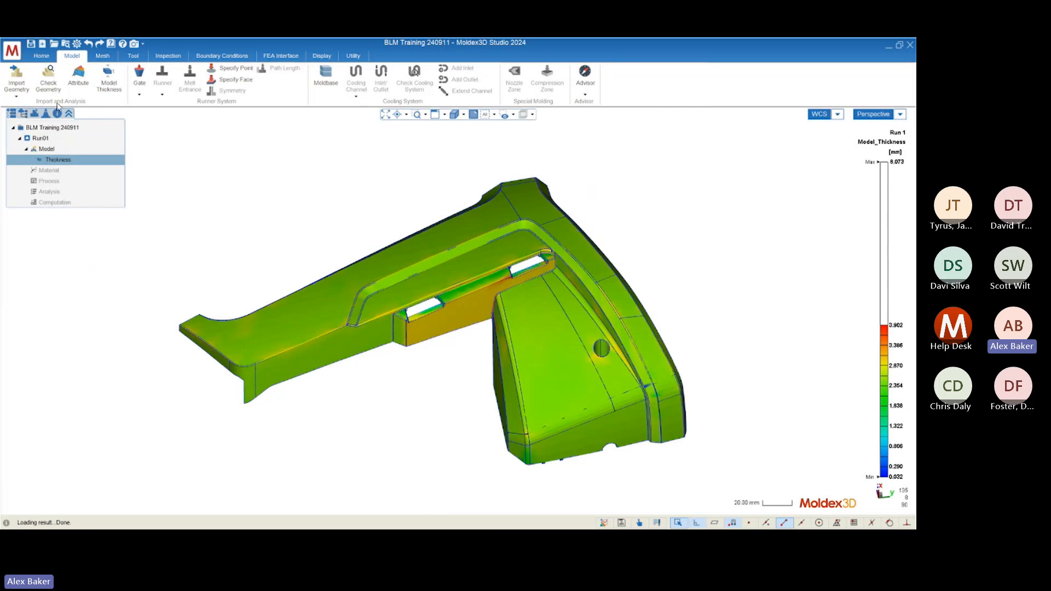
click(46, 150)
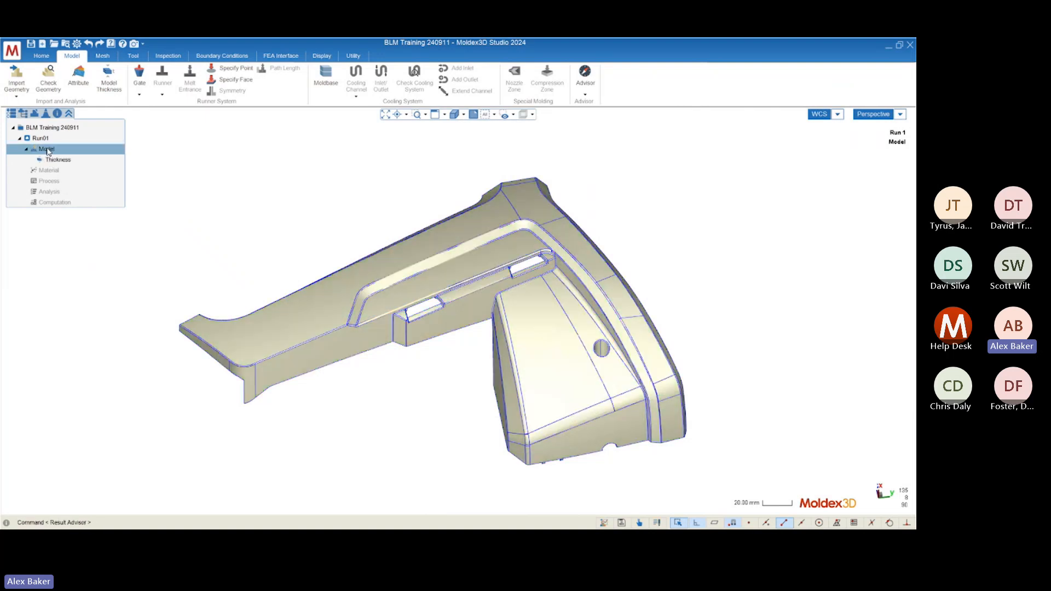
click(57, 160)
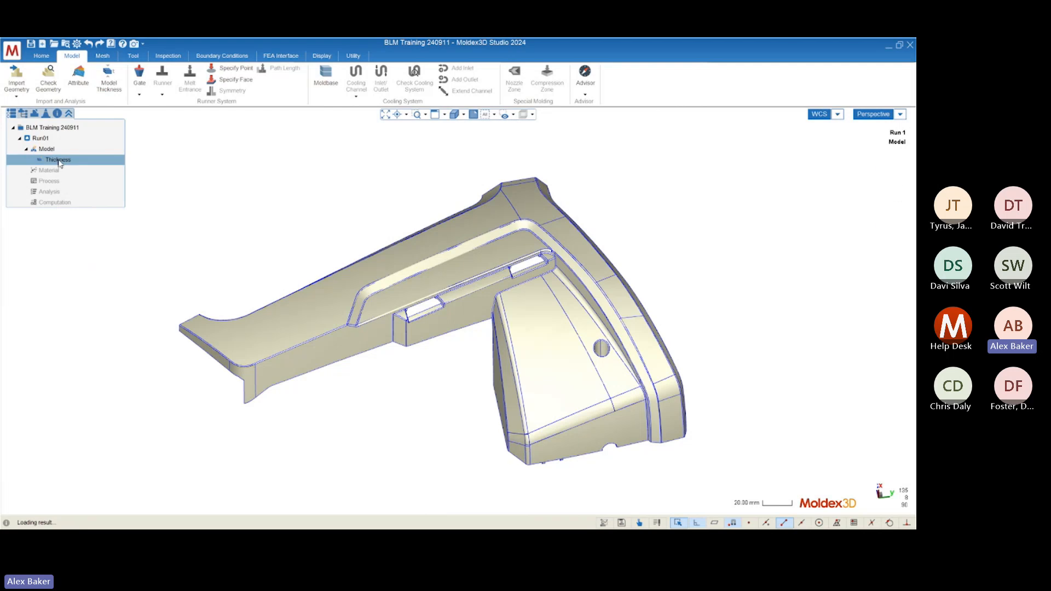
mouse_move(561, 399)
middle_down()
mouse_move(573, 425)
mouse_move(704, 422)
mouse_move(497, 407)
mouse_move(545, 404)
middle_up()
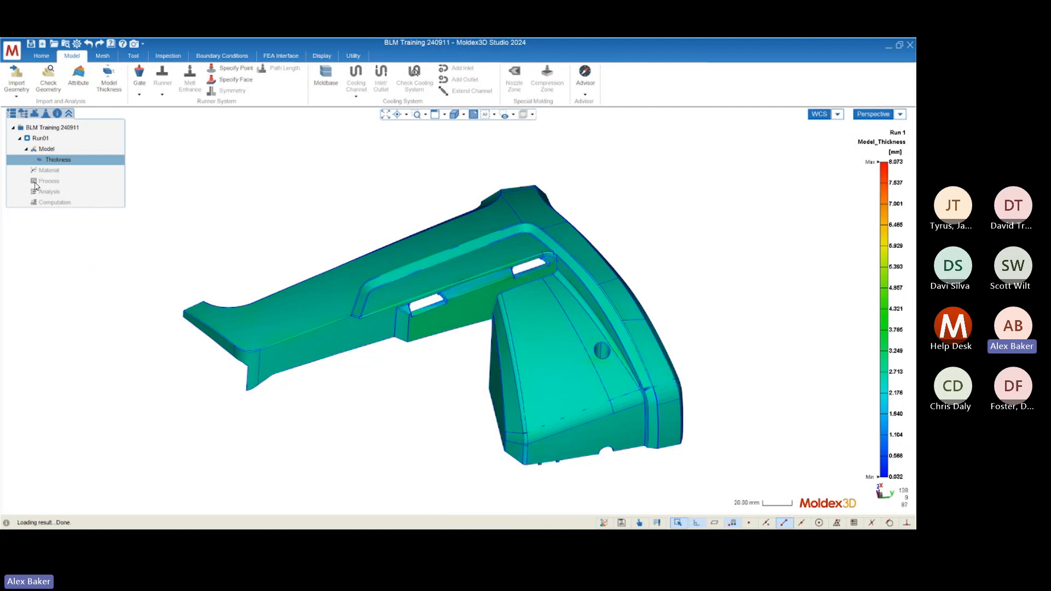
click(53, 149)
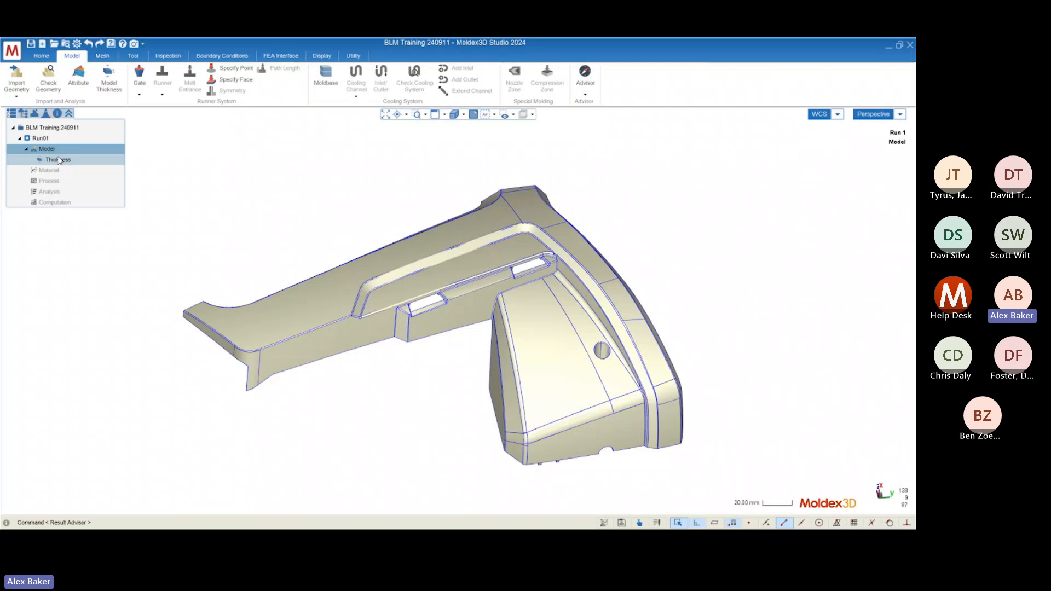
middle_drag(306, 249, 293, 261)
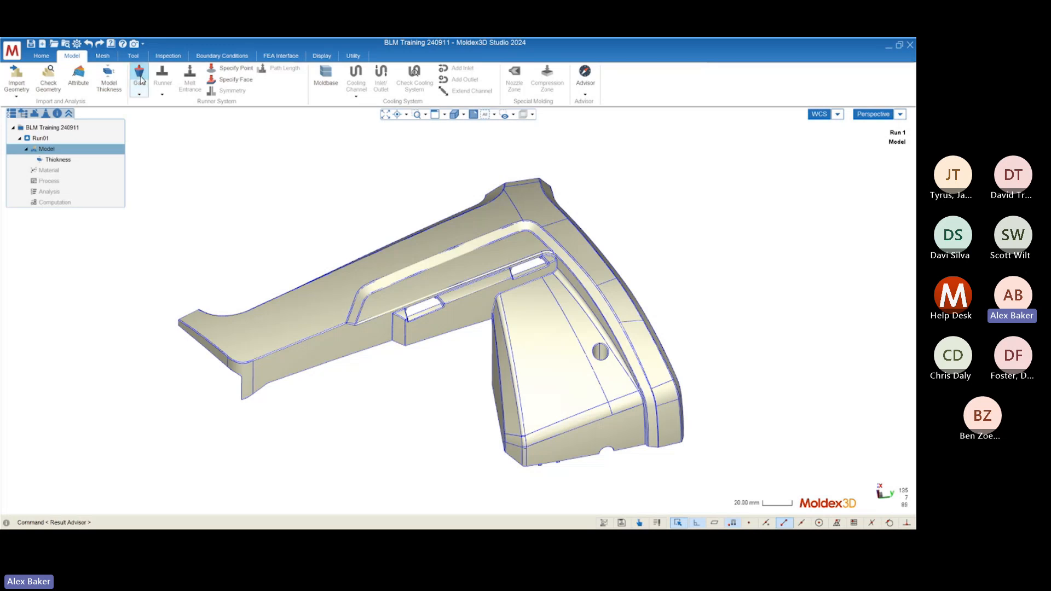
Step: Place a one-point pin gate on the recessed face of the arm, beside the two slots
click(142, 92)
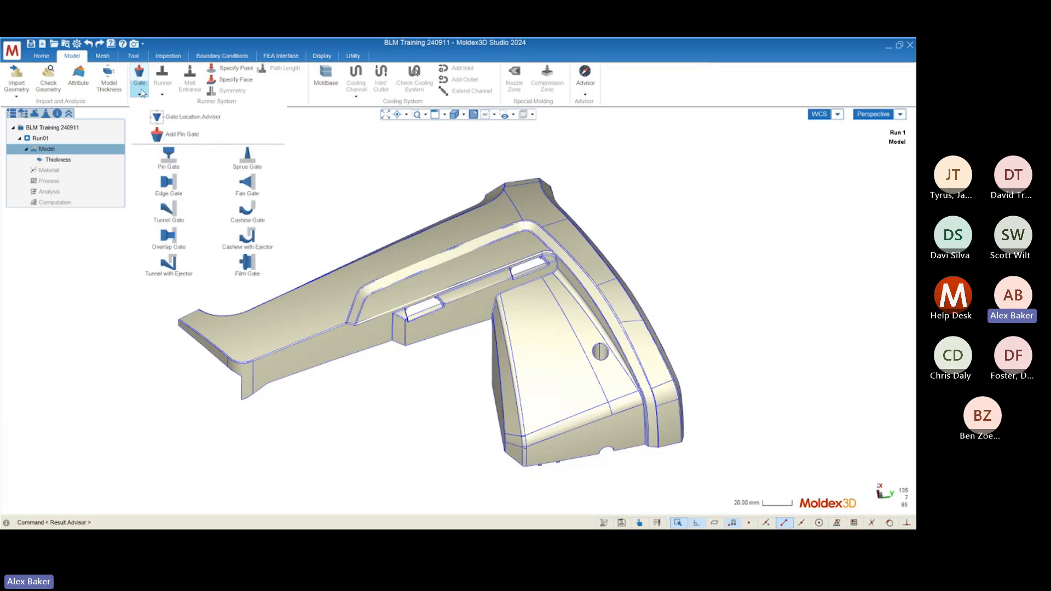
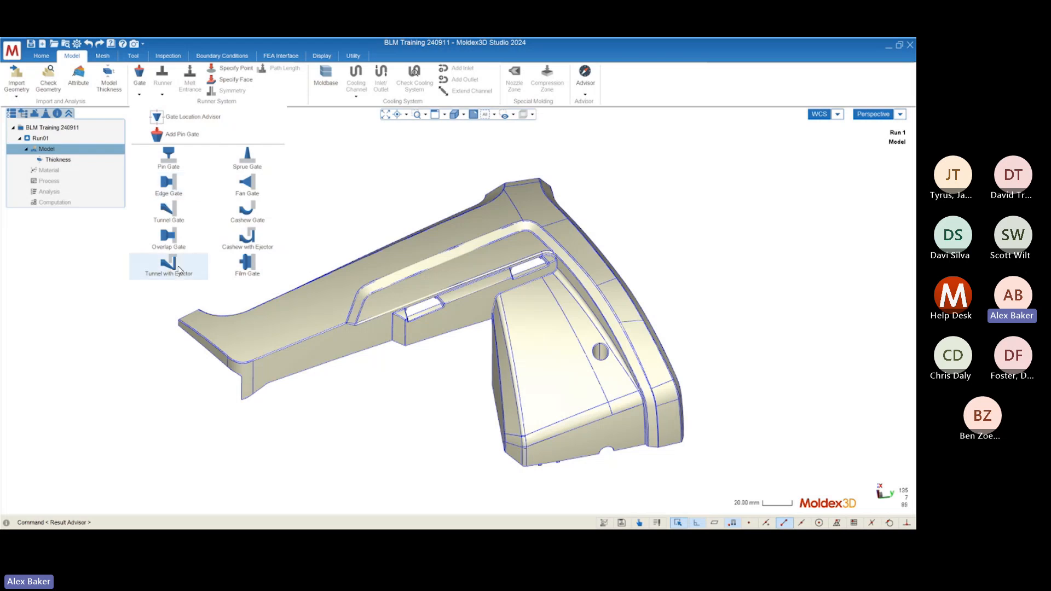
click(171, 159)
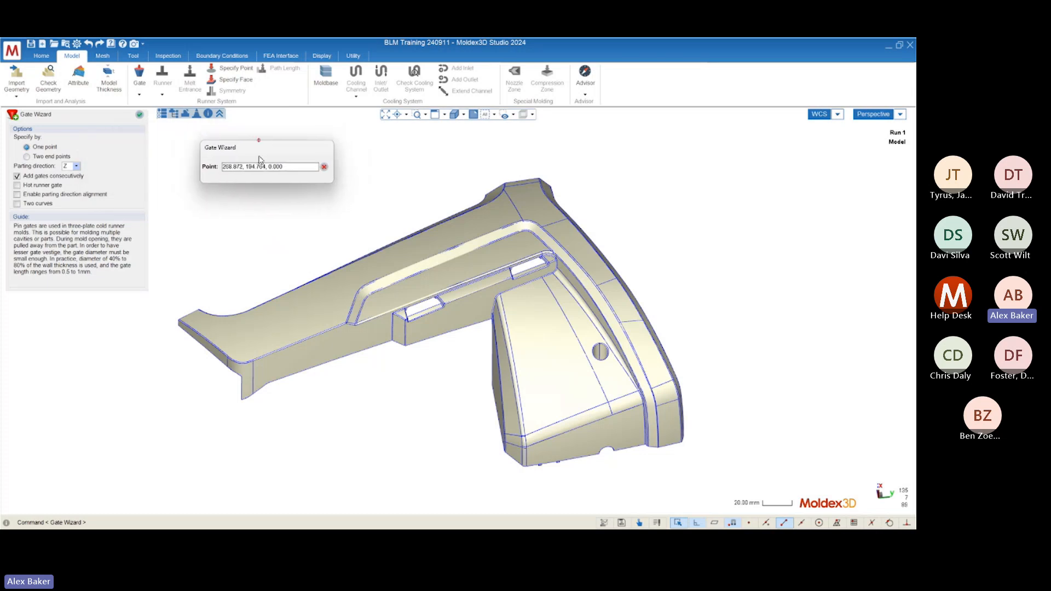
click(139, 92)
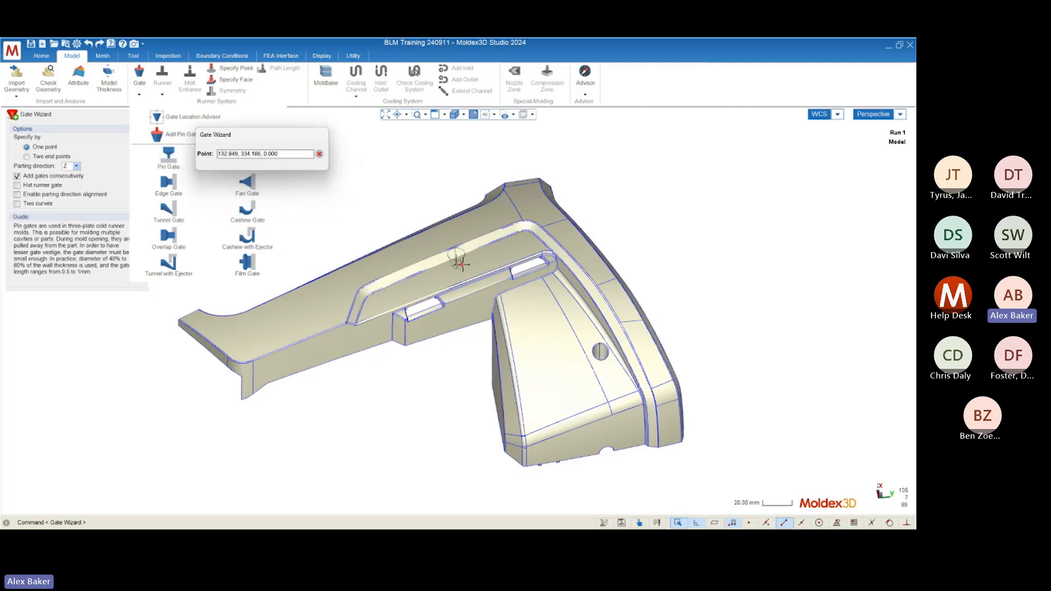
scroll(471, 263, up, 5)
scroll(481, 263, up, 2)
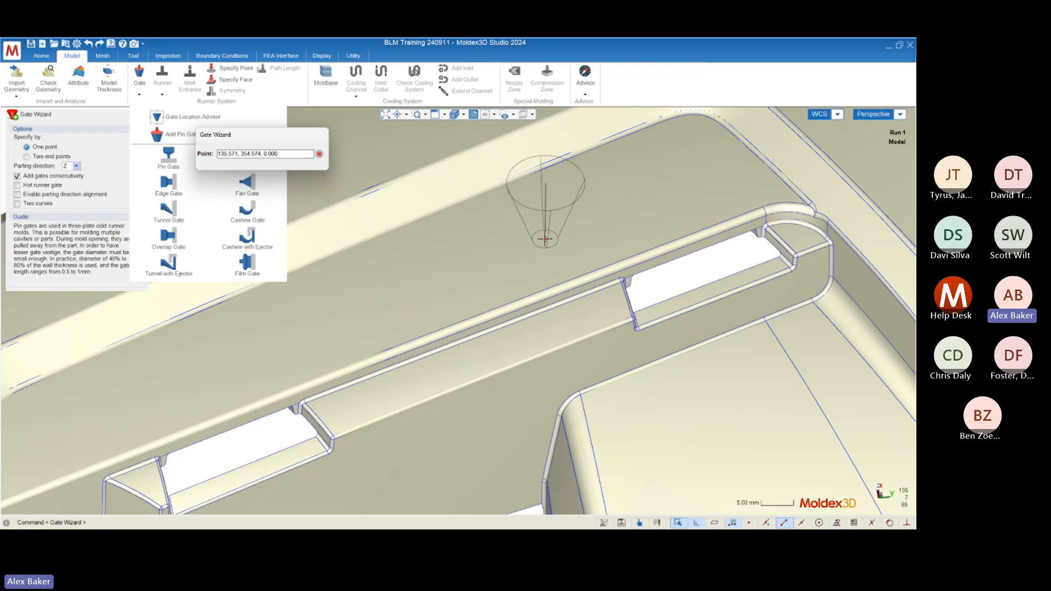
scroll(572, 241, down, 3)
scroll(545, 242, up, 3)
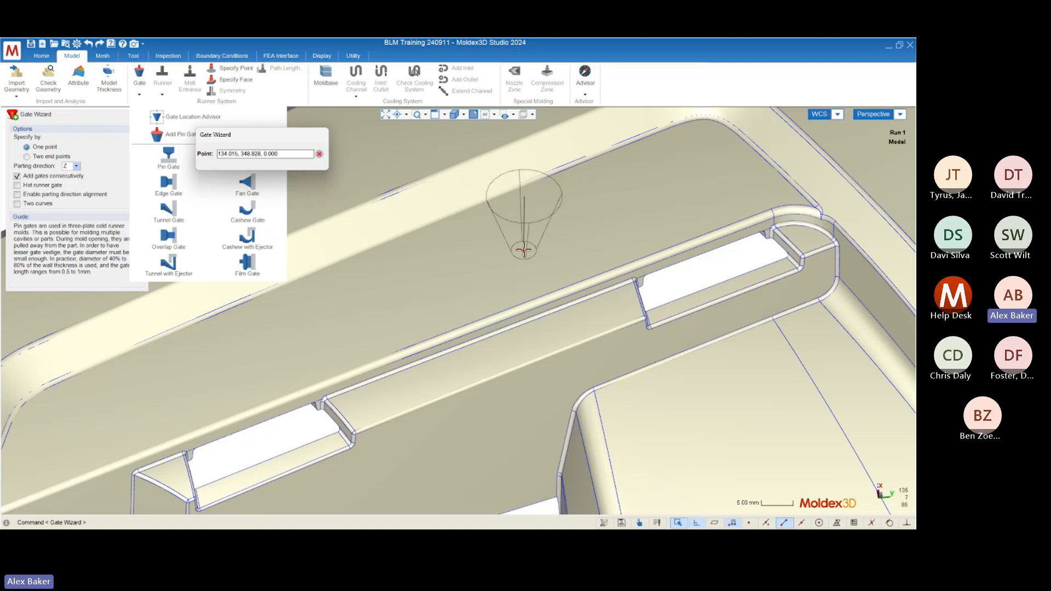
scroll(688, 217, down, 1)
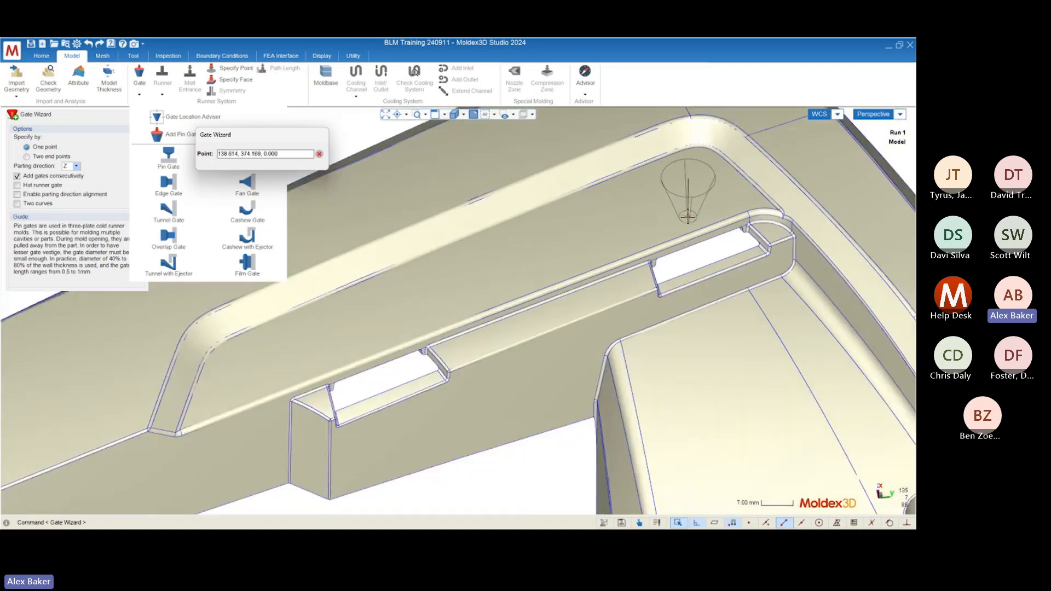
scroll(689, 216, down, 1)
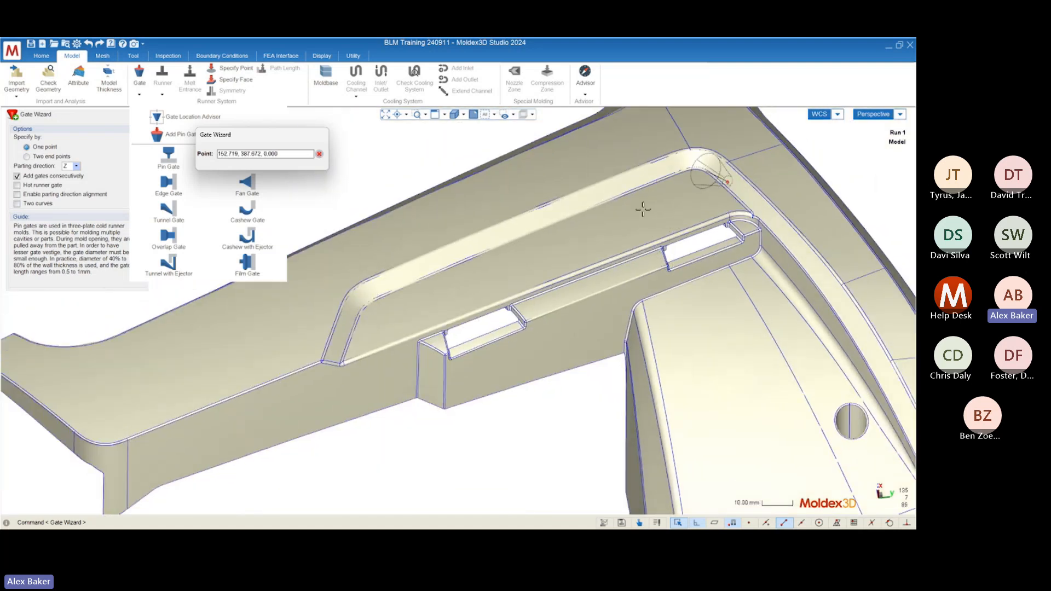
scroll(634, 225, up, 2)
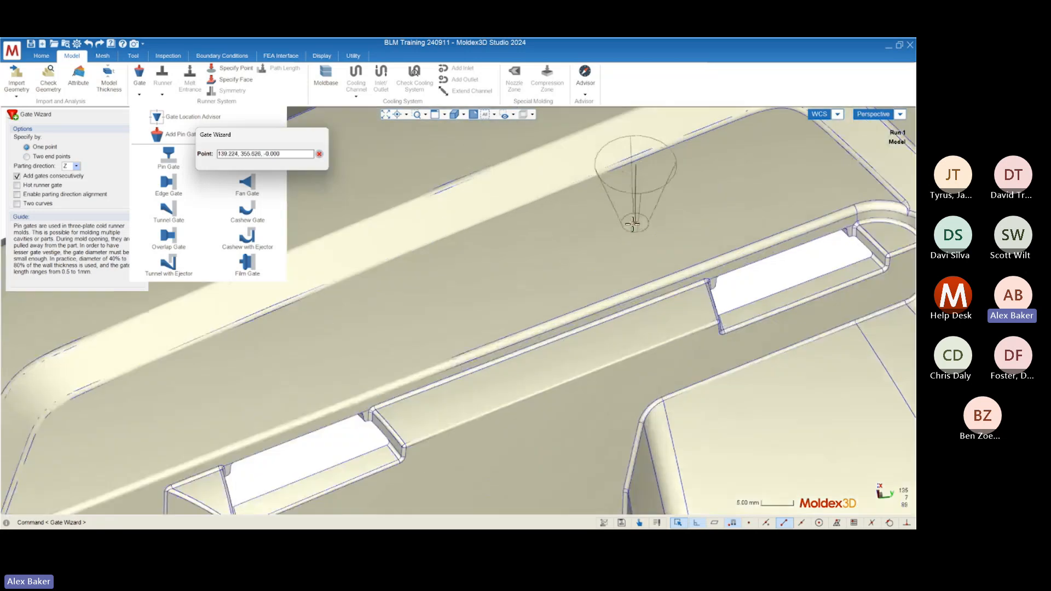
scroll(633, 225, up, 1)
click(616, 234)
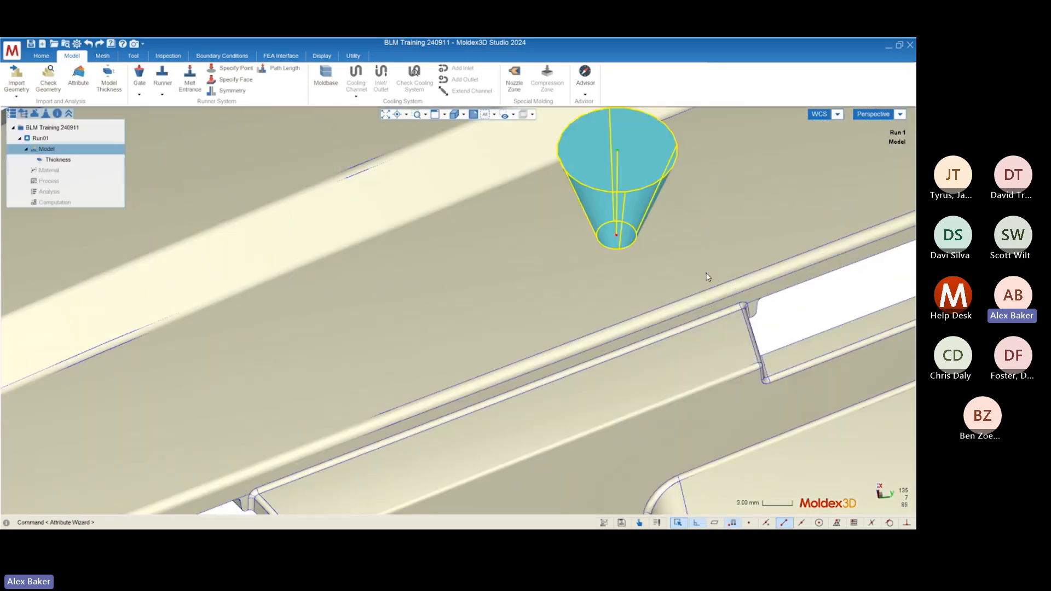
scroll(695, 271, down, 3)
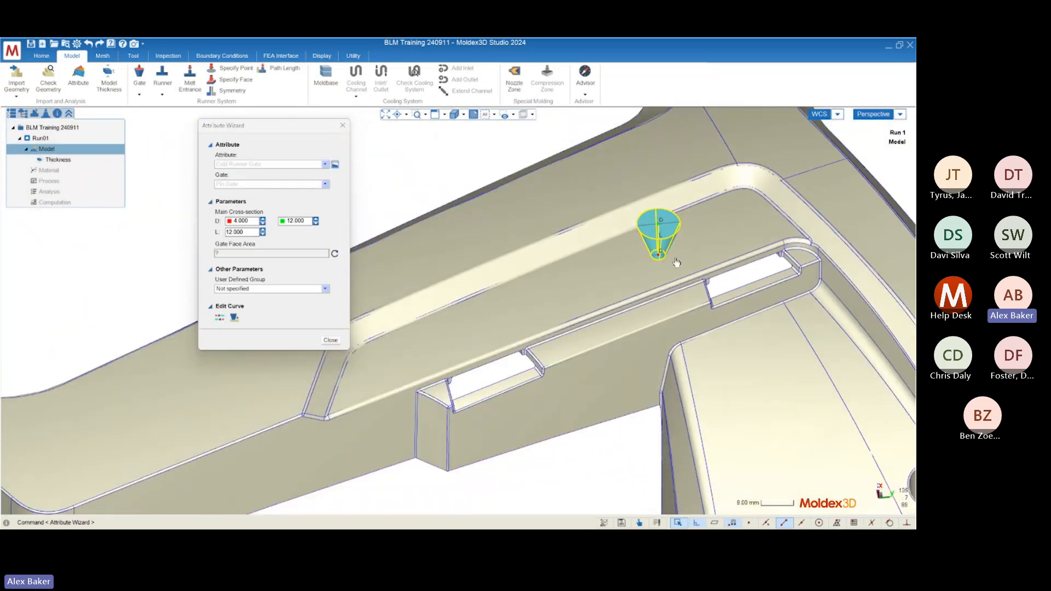
Step: Examine the pin gate's placement on the recessed face relative to the two slots and the whole part
scroll(693, 249, up, 2)
mouse_move(692, 241)
middle_down()
mouse_move(630, 255)
mouse_move(647, 261)
middle_up()
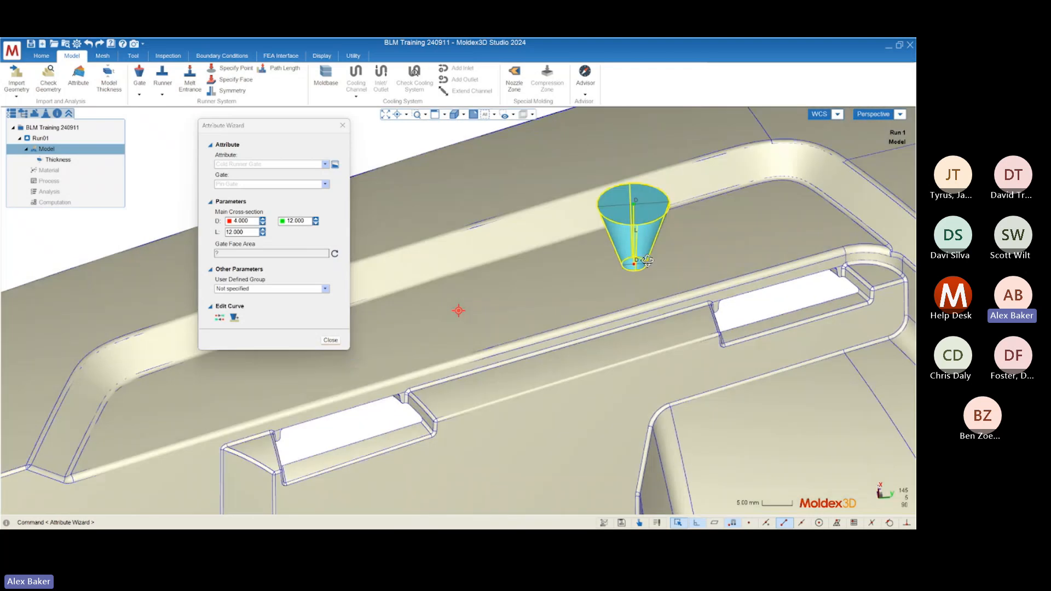
scroll(471, 254, down, 2)
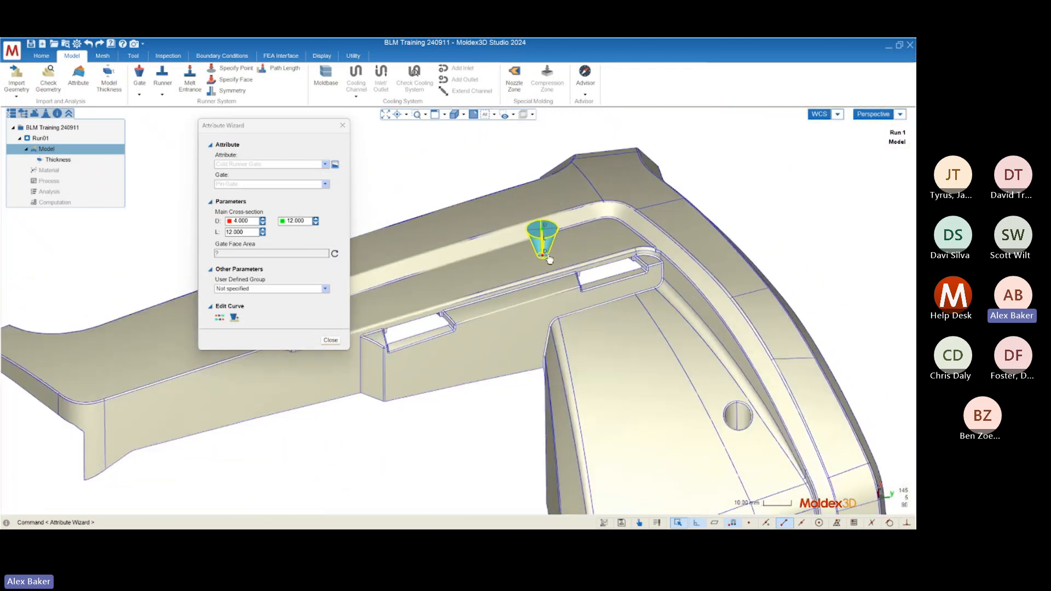
scroll(550, 259, down, 2)
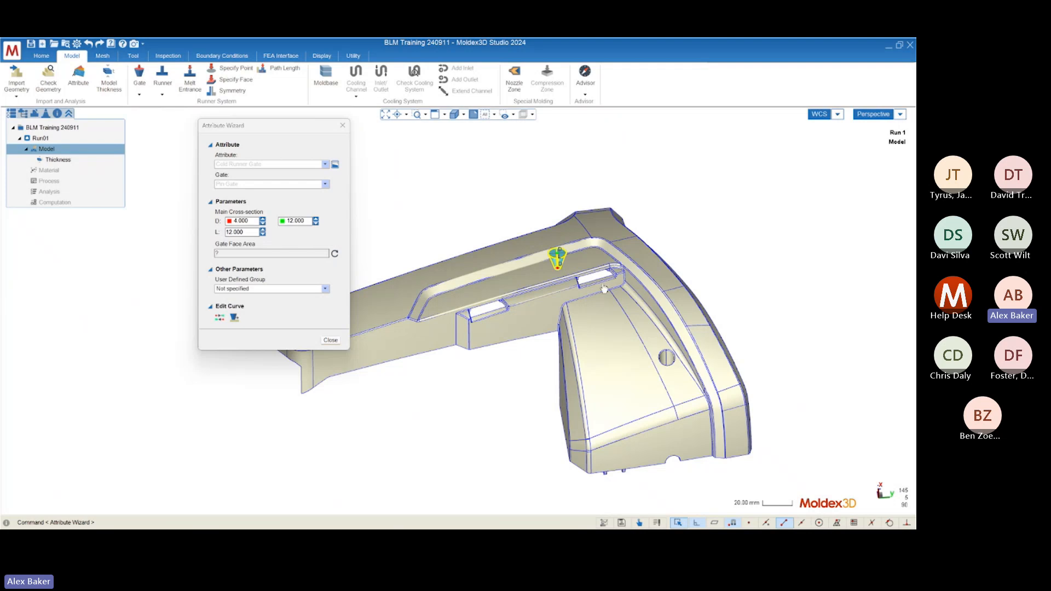
scroll(537, 246, up, 2)
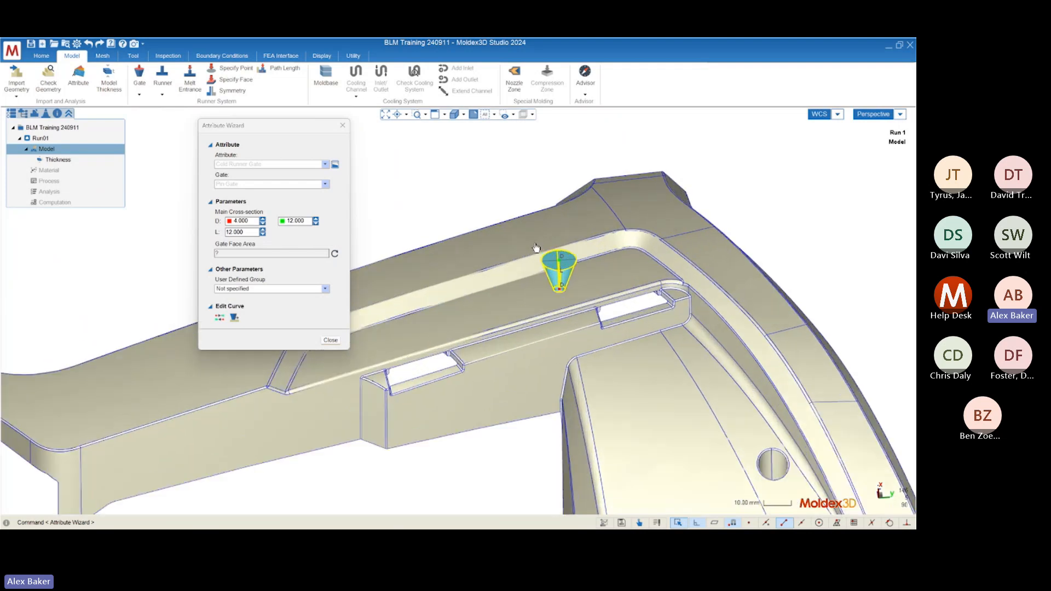
scroll(537, 248, up, 2)
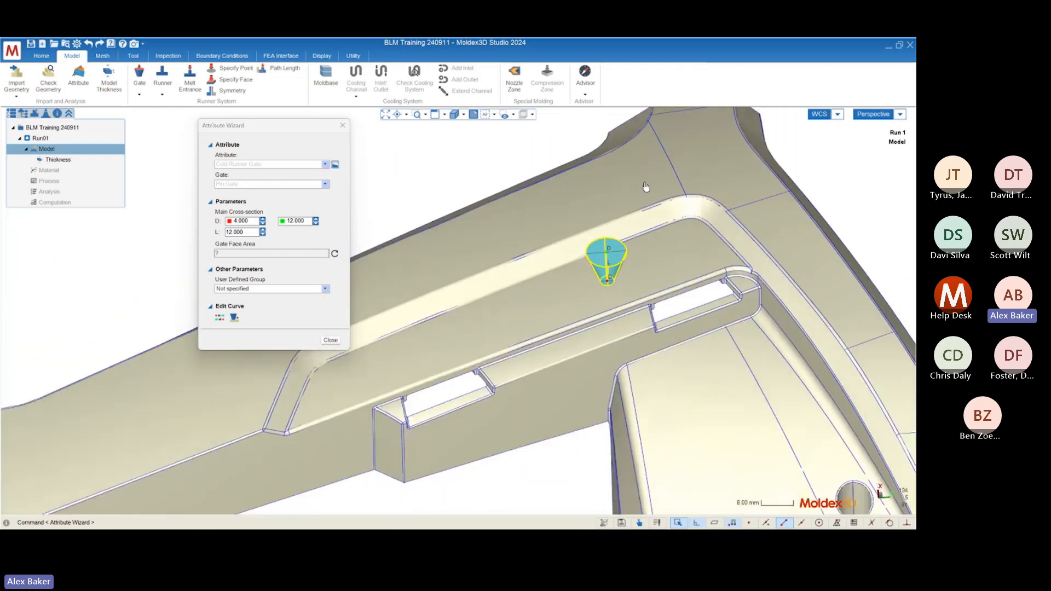
scroll(615, 270, up, 2)
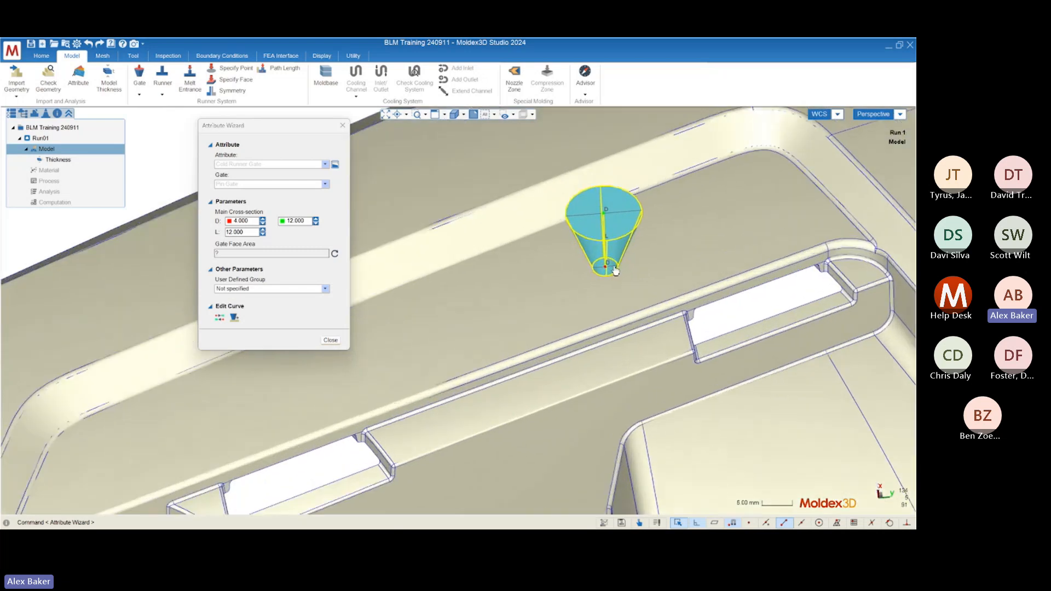
scroll(615, 270, up, 3)
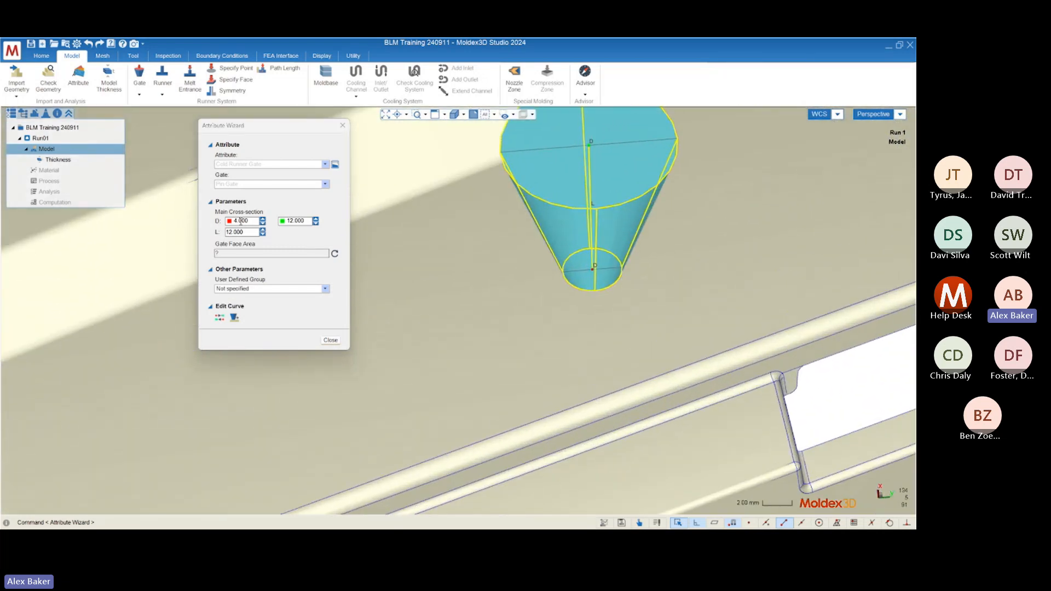
Step: Examine the pin gate's small end, large end and length alongside its cross-section parameters
drag(257, 129, 332, 142)
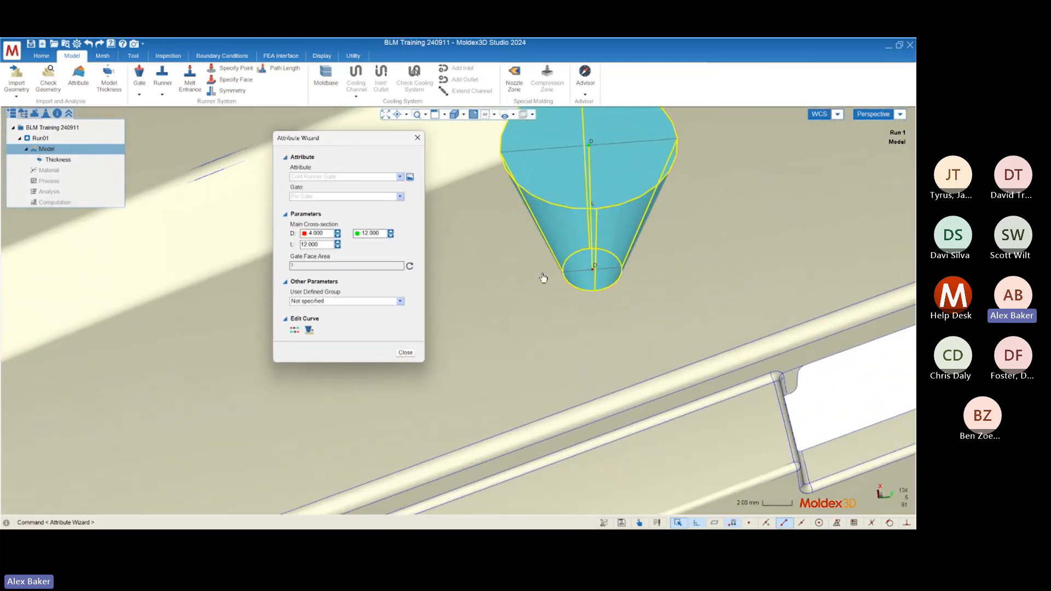
scroll(556, 357, down, 3)
mouse_move(555, 356)
middle_down()
mouse_move(538, 318)
mouse_move(664, 339)
middle_up()
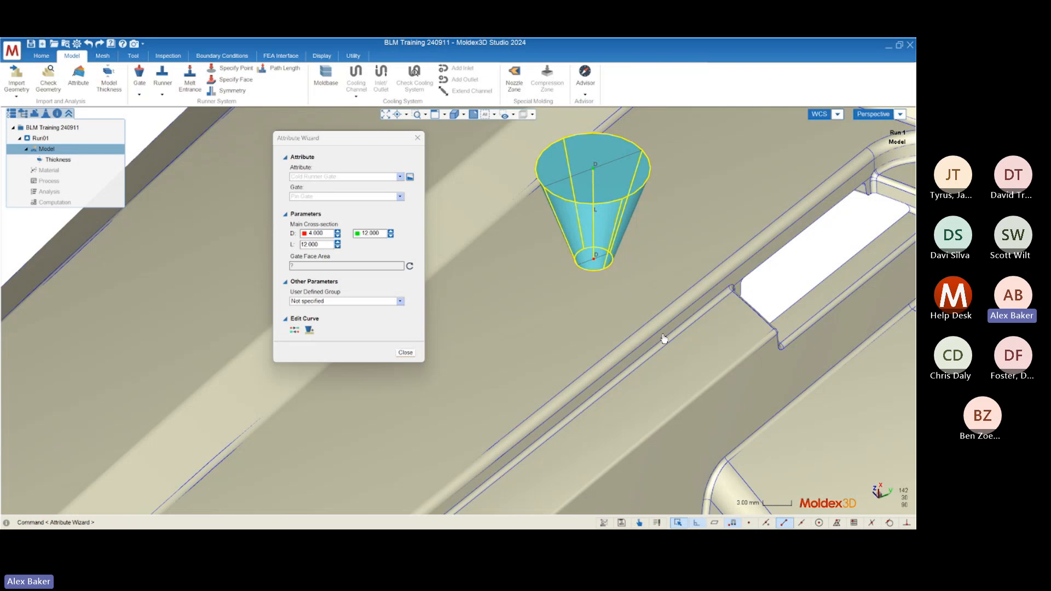
scroll(602, 165, up, 3)
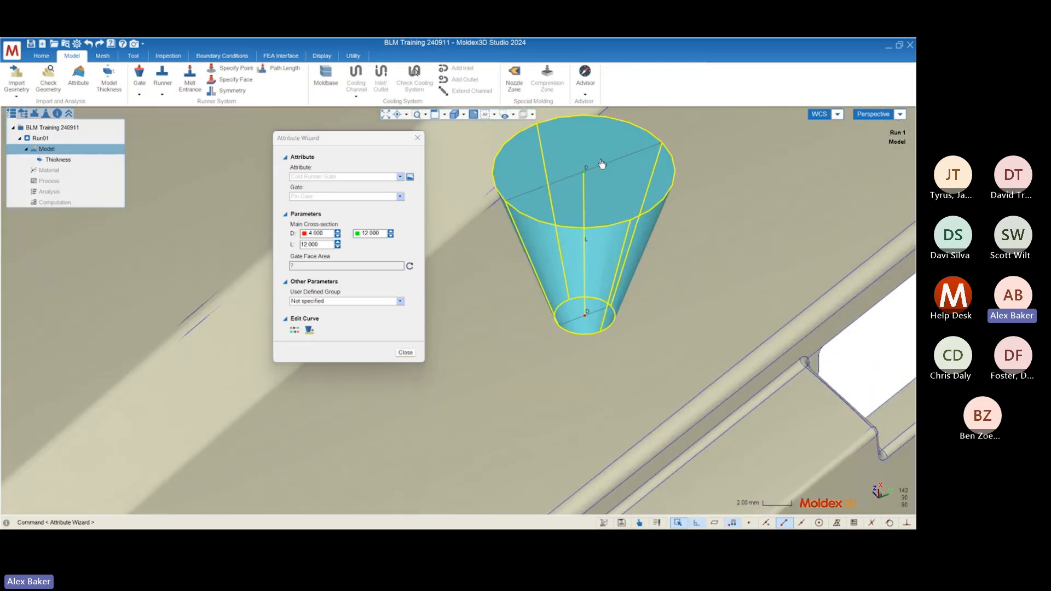
scroll(602, 164, up, 3)
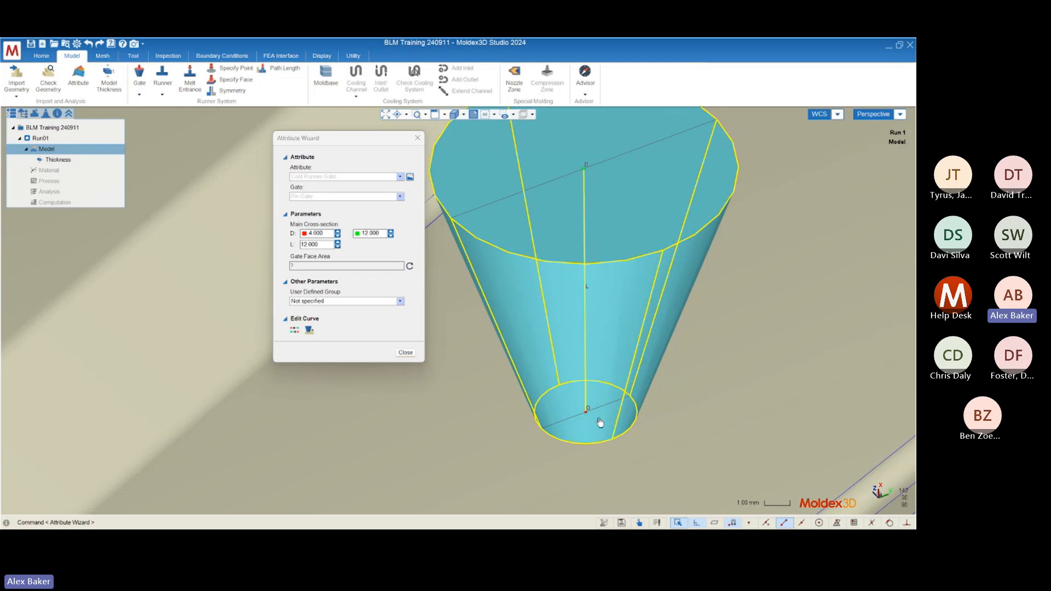
scroll(600, 416, down, 3)
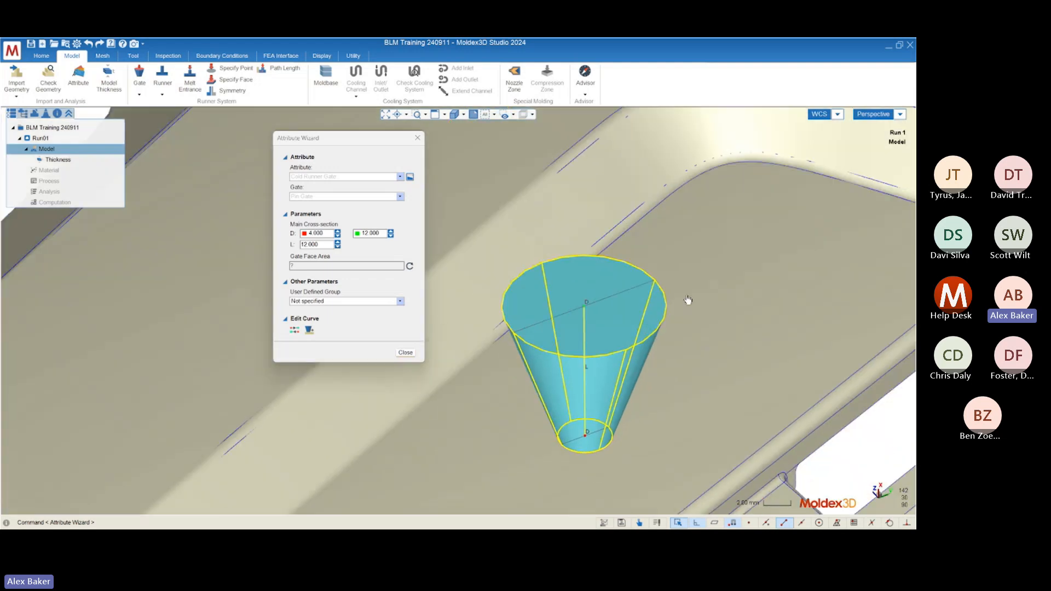
mouse_move(595, 492)
middle_down()
mouse_move(659, 453)
mouse_move(690, 477)
mouse_move(583, 438)
mouse_move(601, 467)
middle_up()
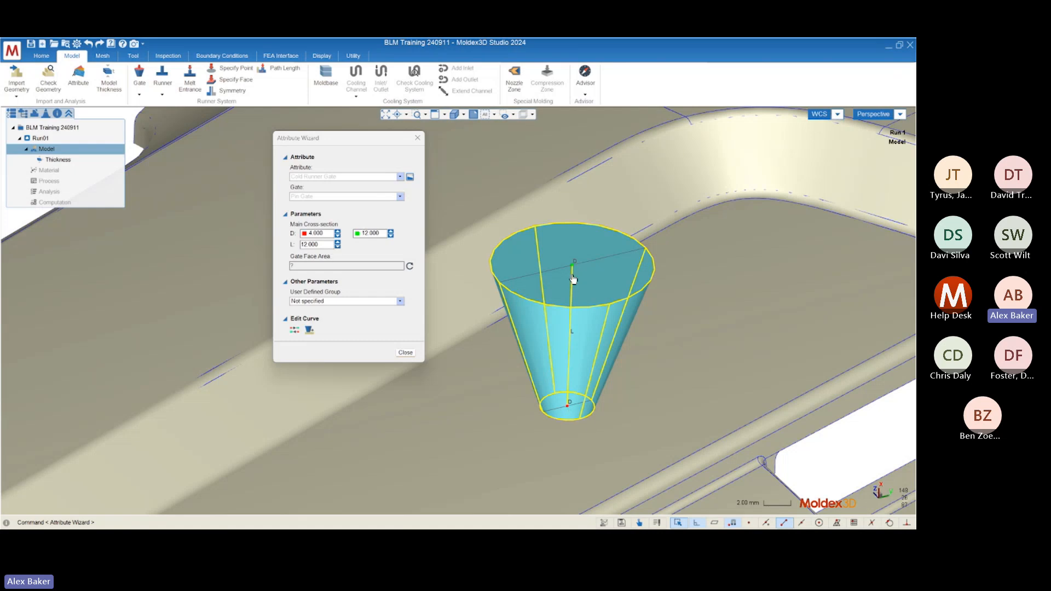
scroll(568, 323, down, 2)
scroll(575, 300, down, 4)
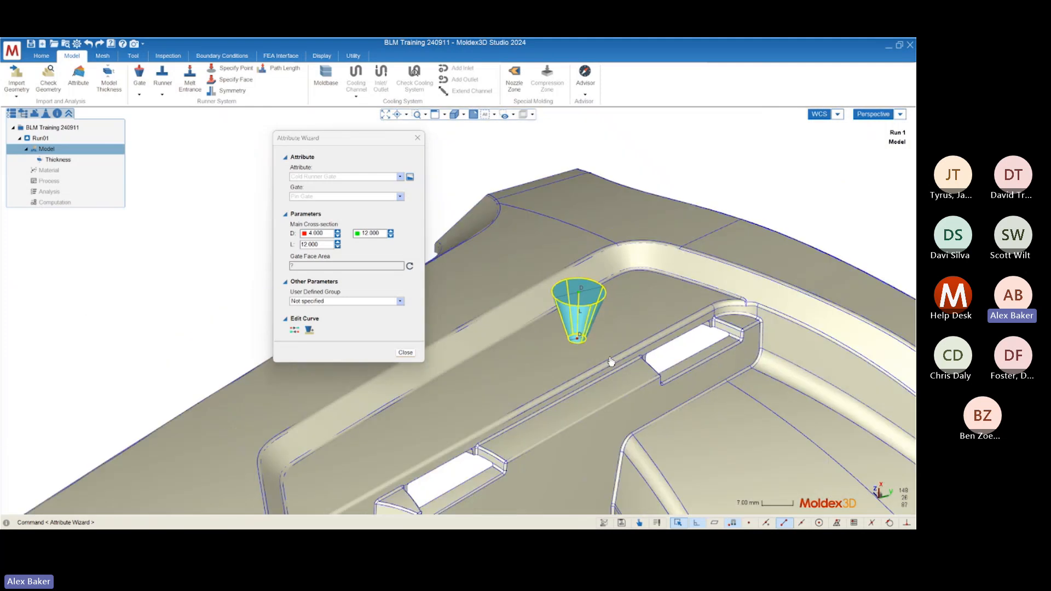
Step: Try a 4.6 mm small-end and a 15 mm large-end gate diameter, then restore them to 4 and 12 mm
click(338, 232)
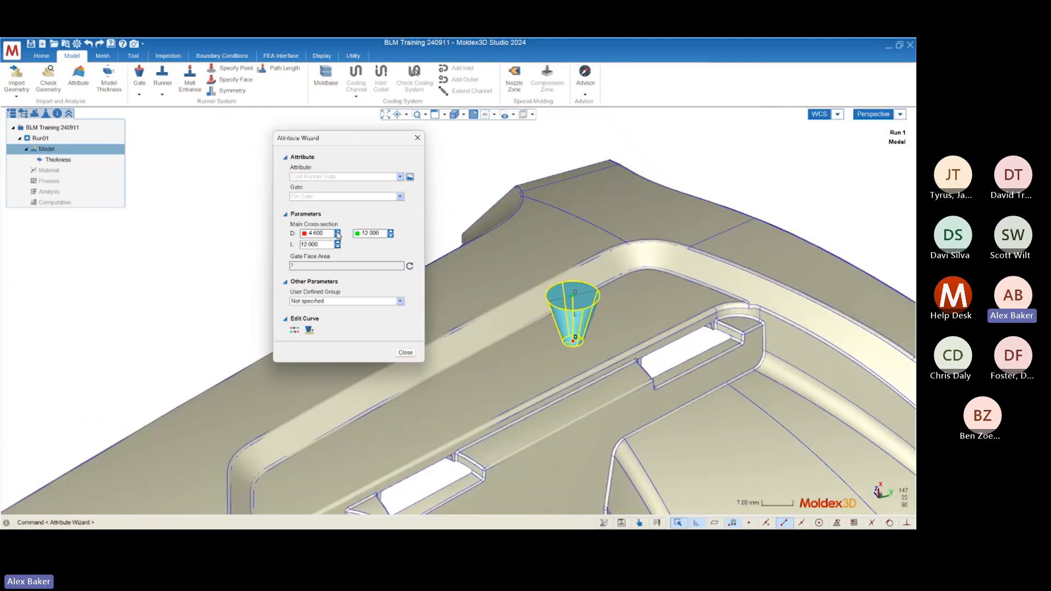
double_click(377, 232)
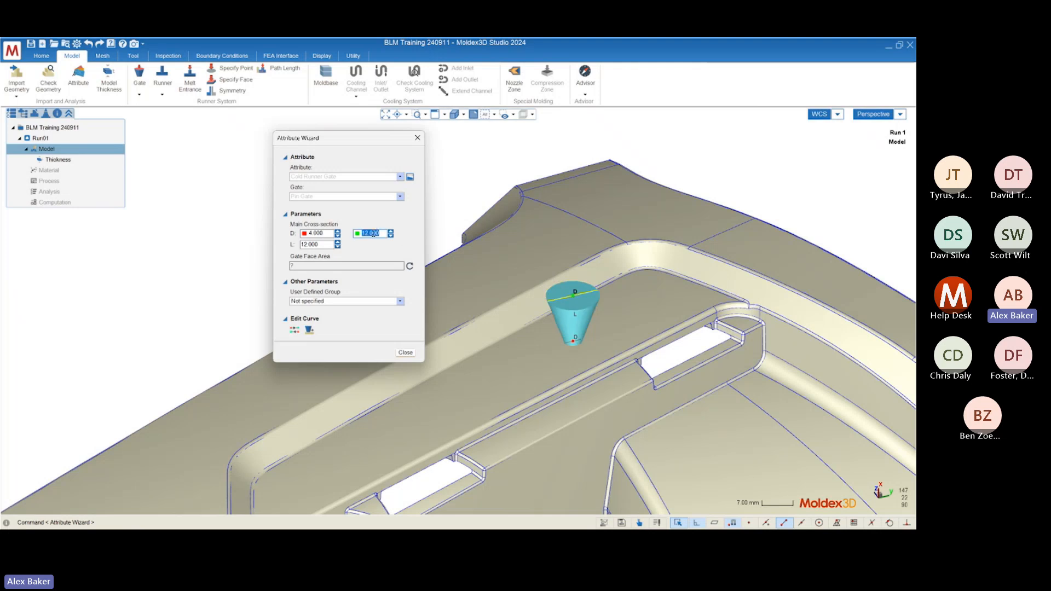
text(15)
key(Return)
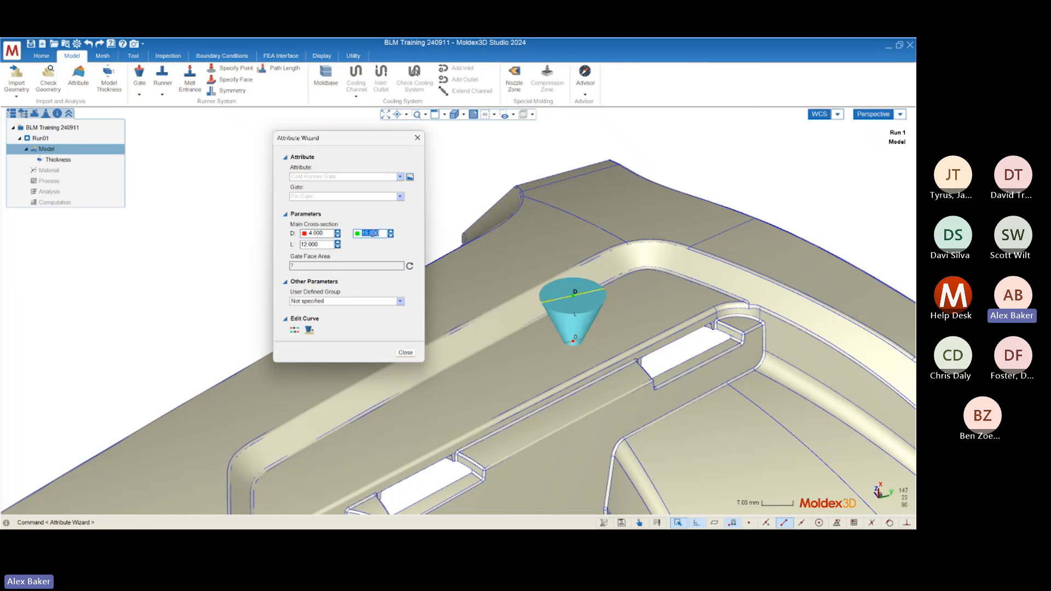
text(12)
key(Return)
Step: Accept the pin gate's attributes with 4 mm and 12 mm diameters and a 12 mm length
middle_drag(414, 302, 596, 264)
scroll(596, 264, down, 4)
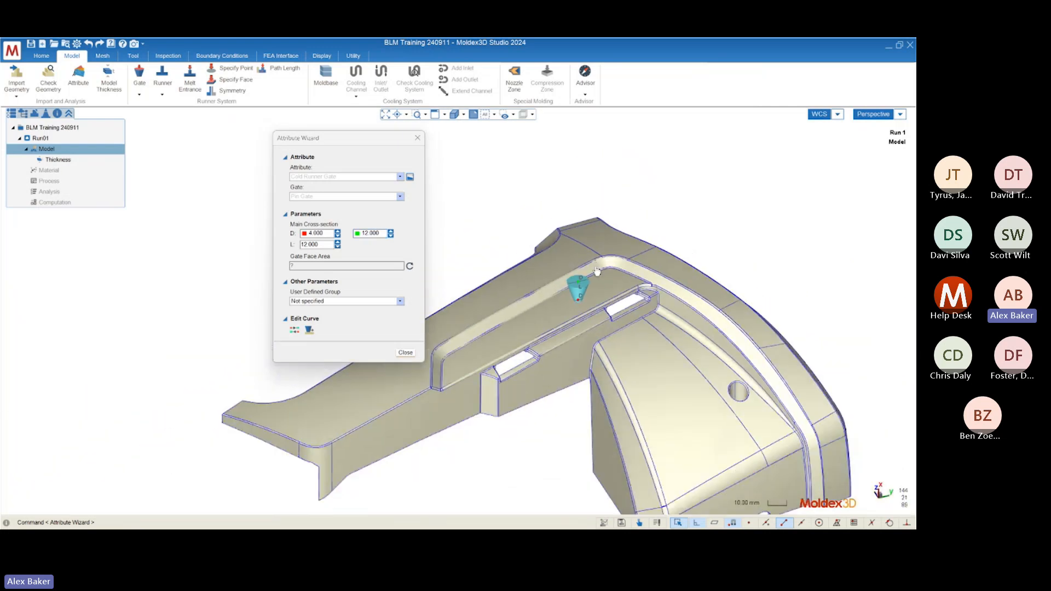
middle_drag(458, 310, 555, 326)
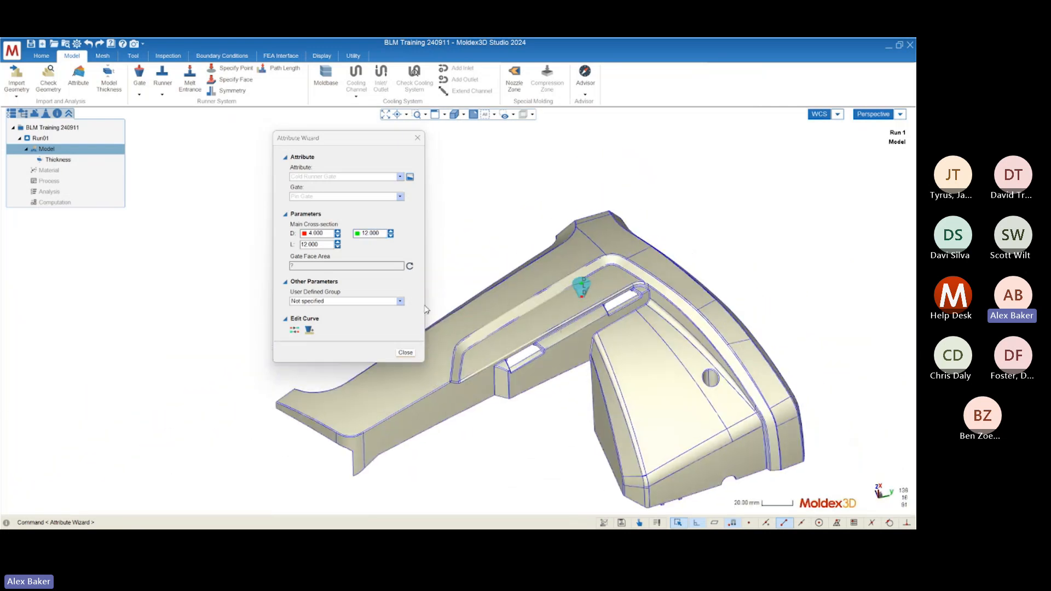
click(405, 353)
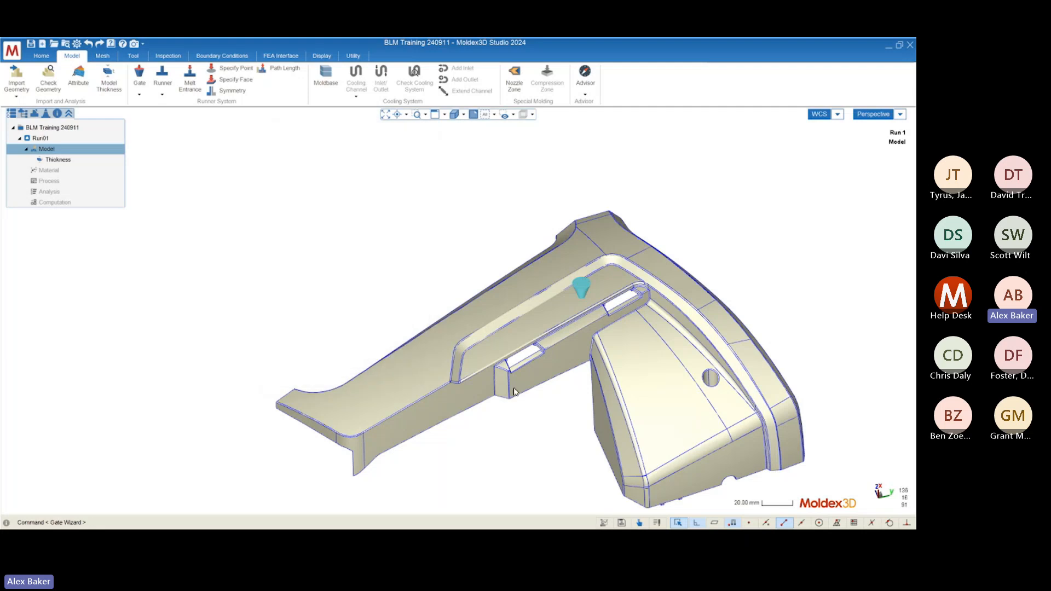
middle_drag(460, 310, 403, 314)
click(139, 97)
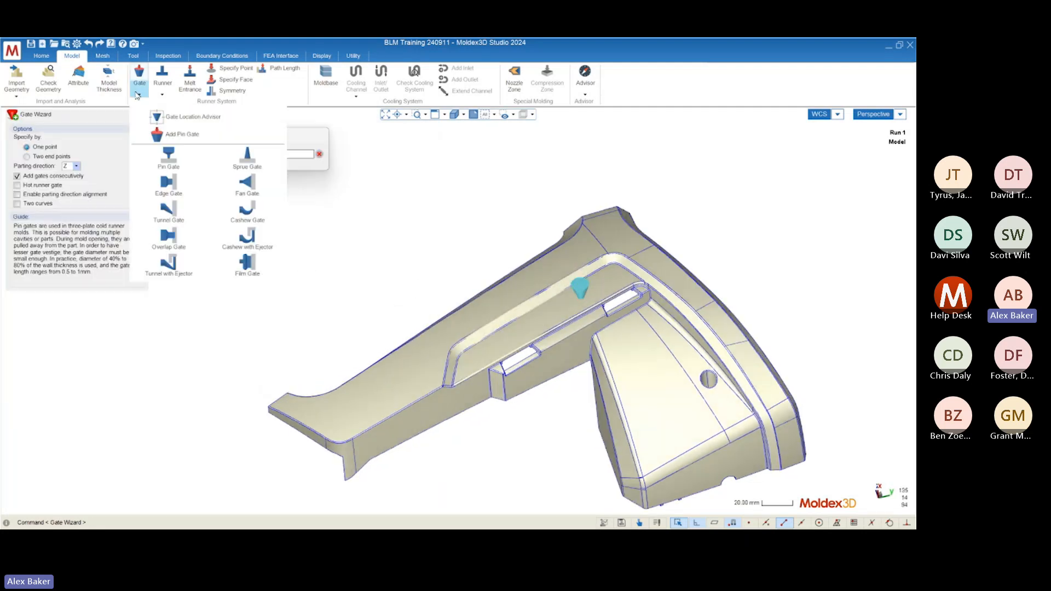
click(187, 169)
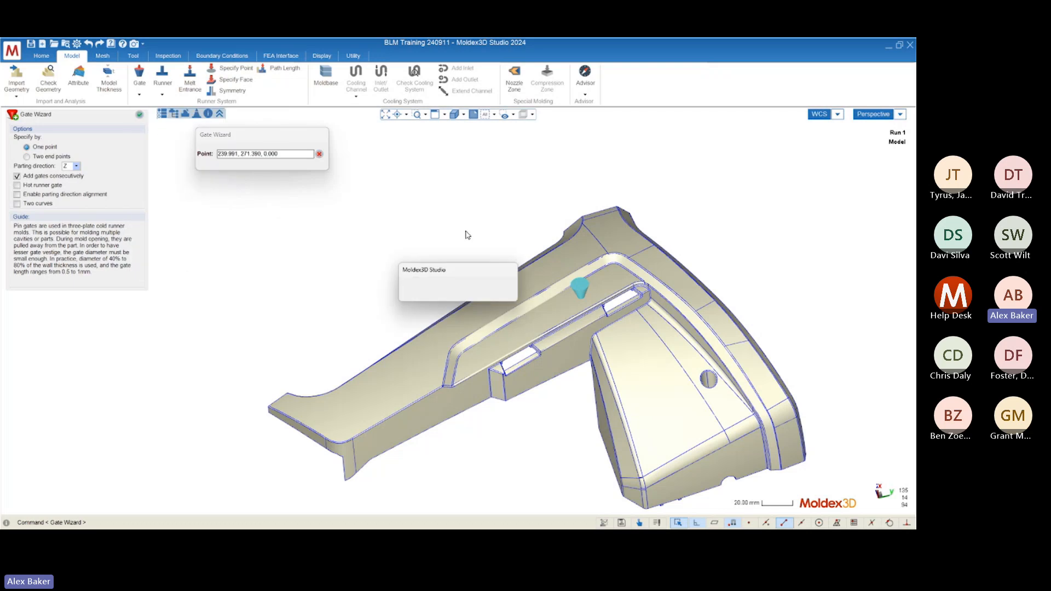
click(504, 300)
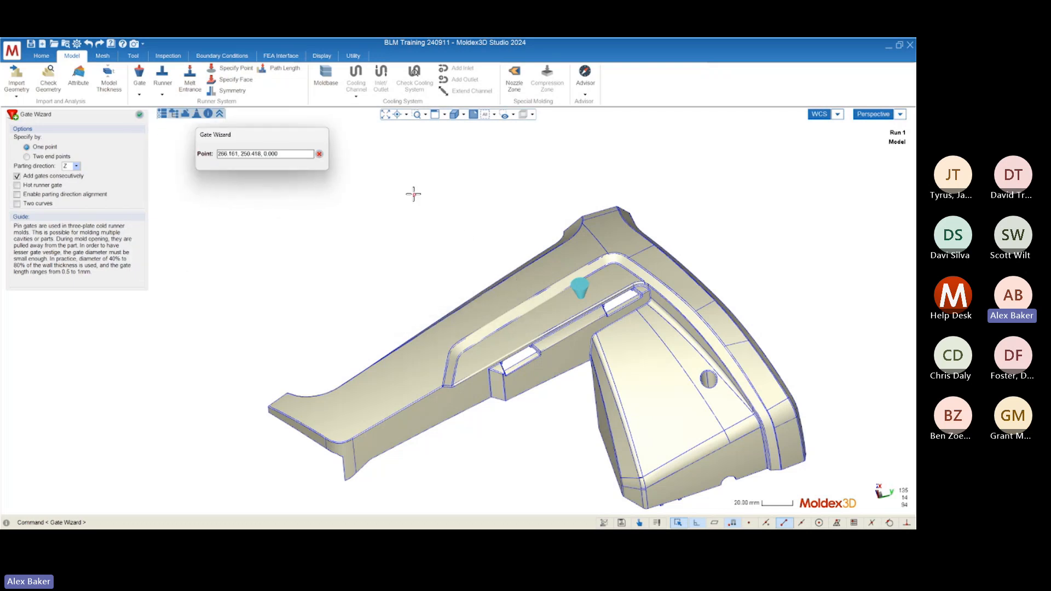
scroll(548, 338, up, 2)
scroll(548, 338, up, 1)
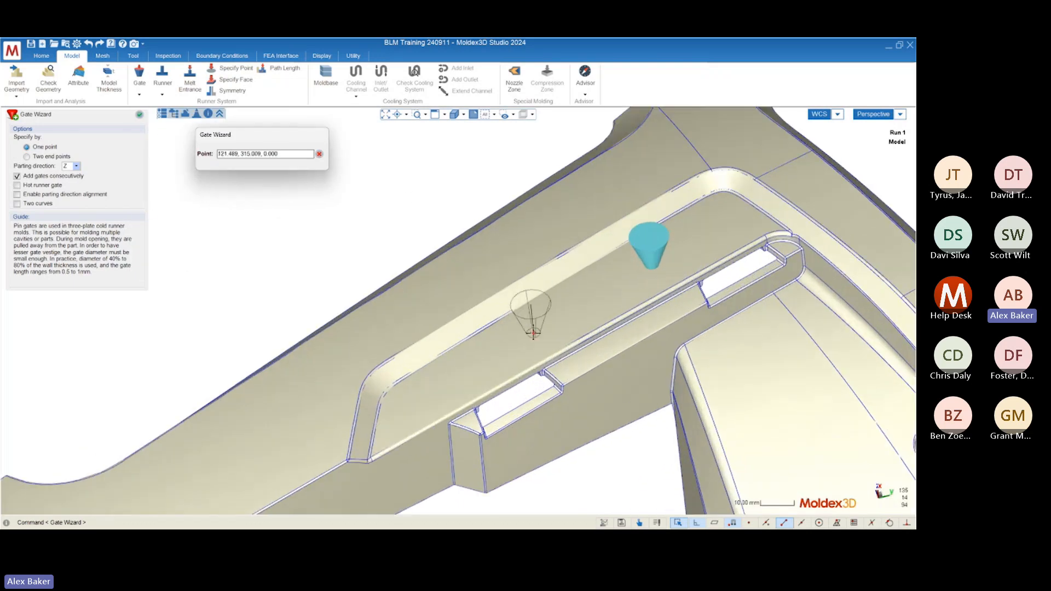
scroll(692, 293, down, 3)
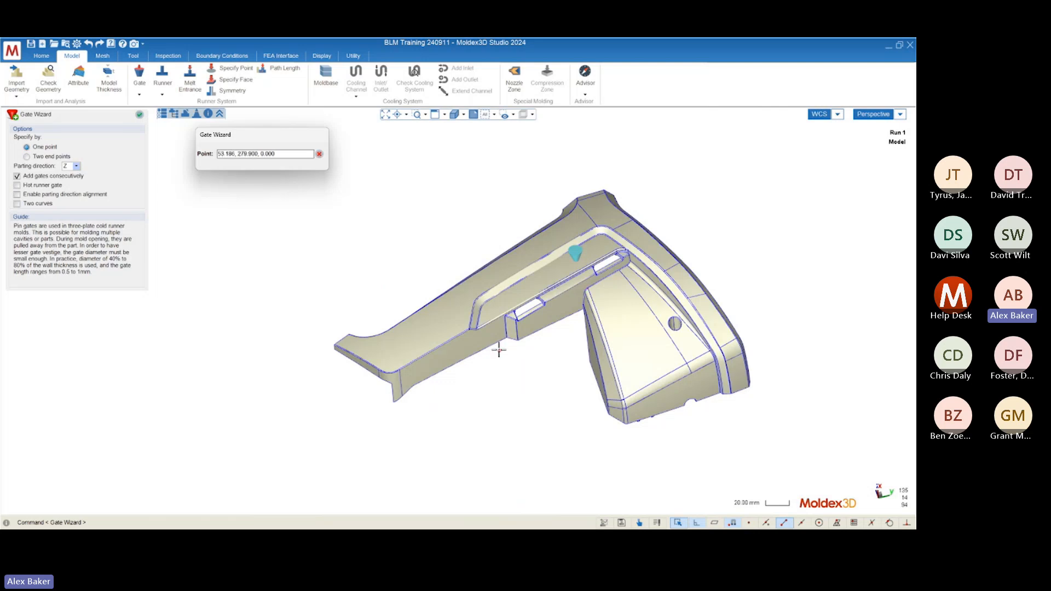
Step: Finish adding gates with only the one pin gate placed, and check it on the arm's recessed face
click(141, 118)
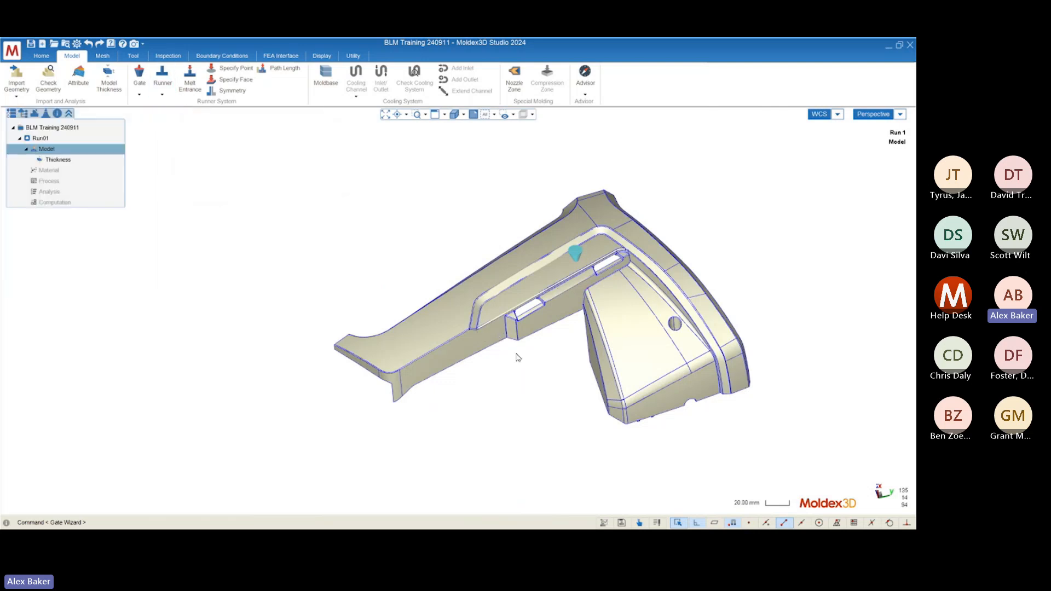
middle_drag(517, 357, 556, 323)
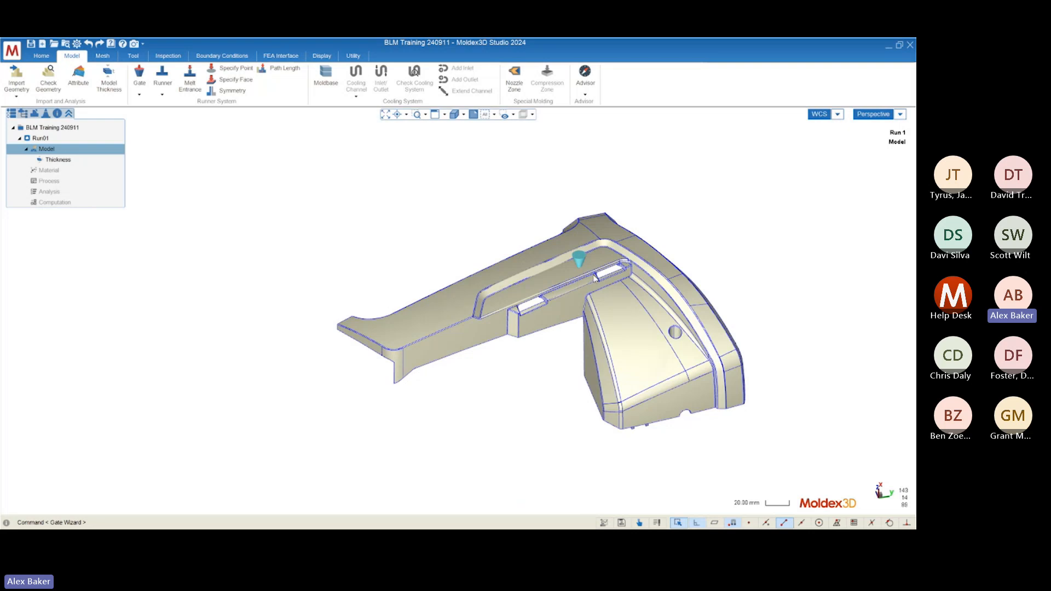
scroll(596, 277, up, 4)
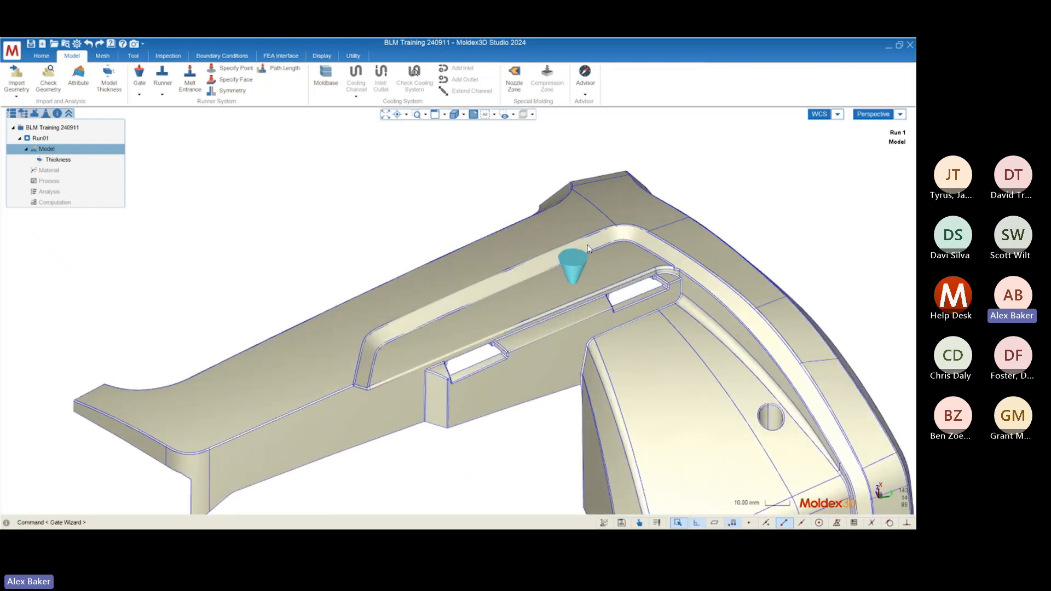
middle_drag(430, 261, 408, 221)
mouse_move(420, 260)
middle_down()
mouse_move(399, 300)
mouse_move(418, 284)
mouse_move(451, 290)
mouse_move(447, 268)
mouse_move(381, 296)
middle_up()
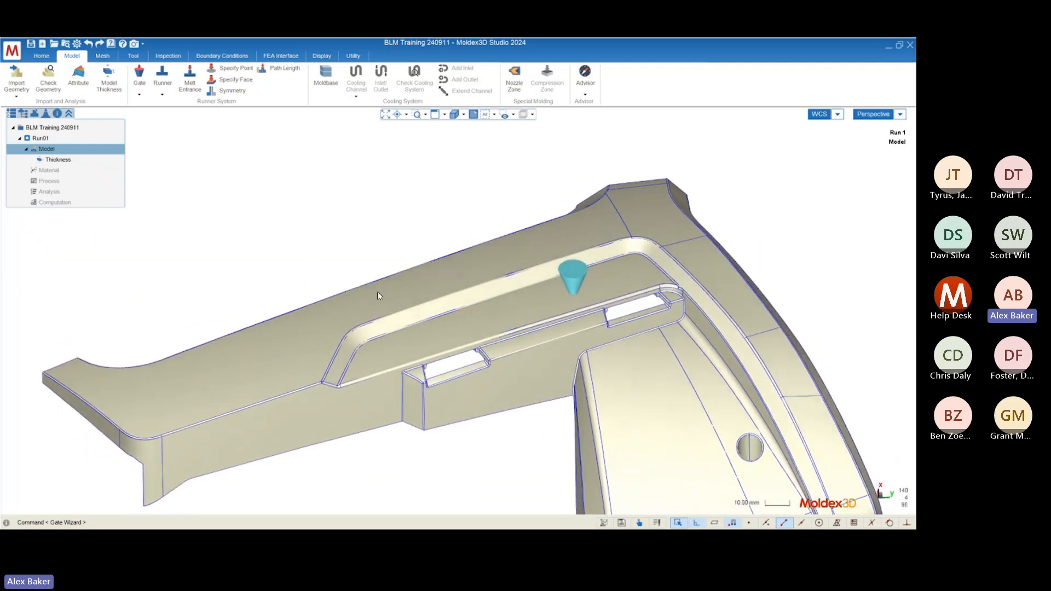
Step: Review the available gate types and compare them with the conical pin gate on the recessed face
click(134, 89)
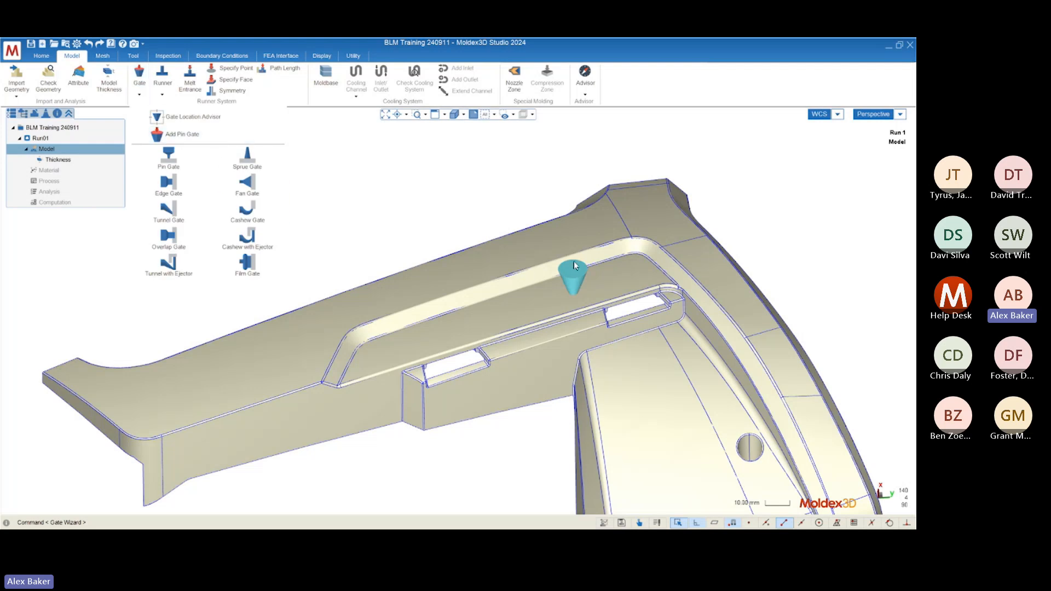
scroll(574, 261, up, 5)
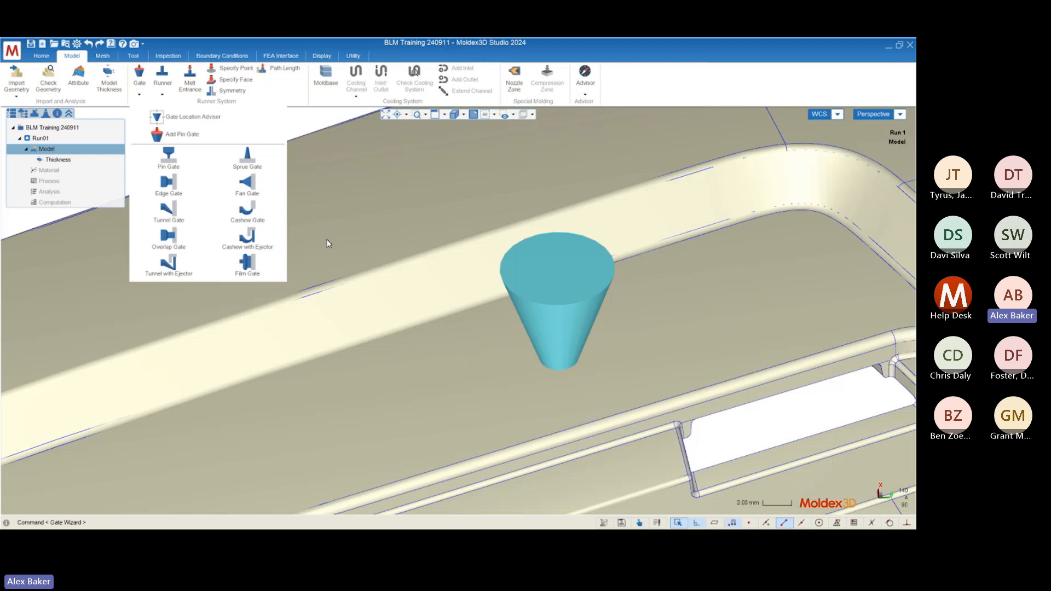
click(301, 120)
middle_drag(485, 285, 512, 284)
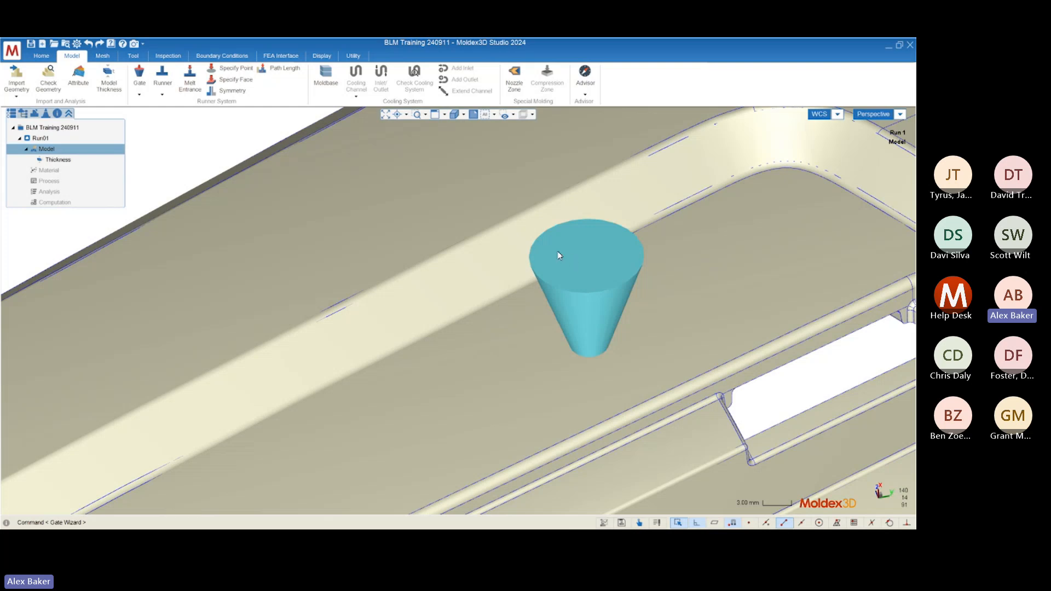
scroll(558, 249, down, 5)
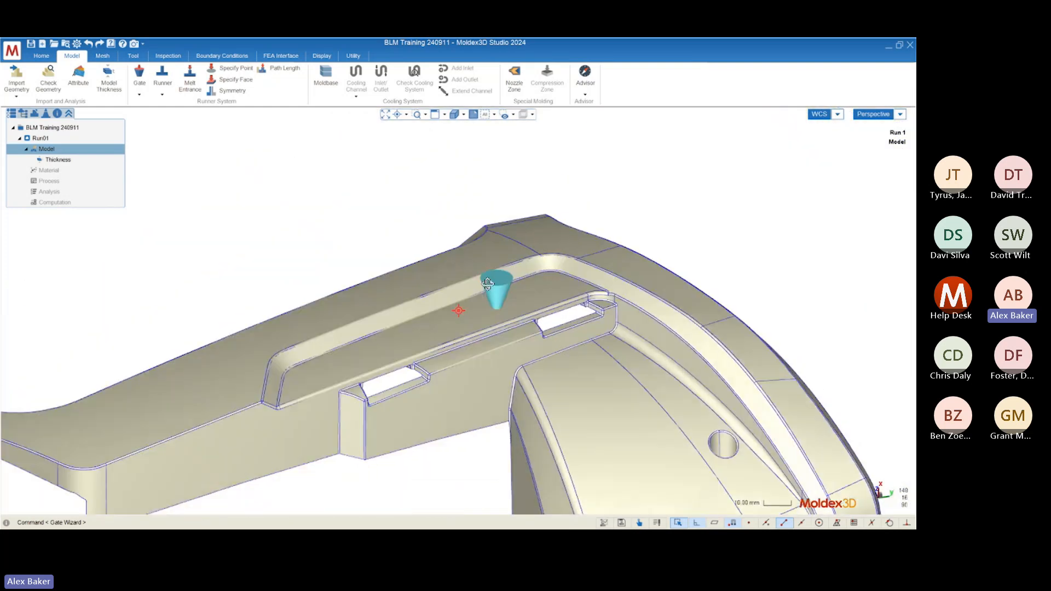
scroll(487, 283, up, 5)
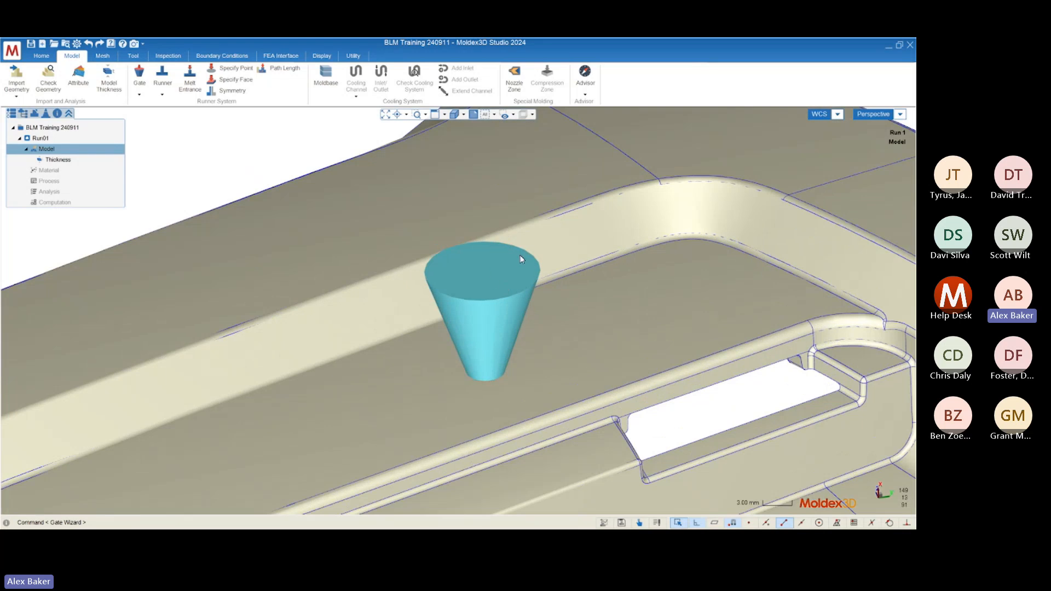
scroll(510, 295, down, 5)
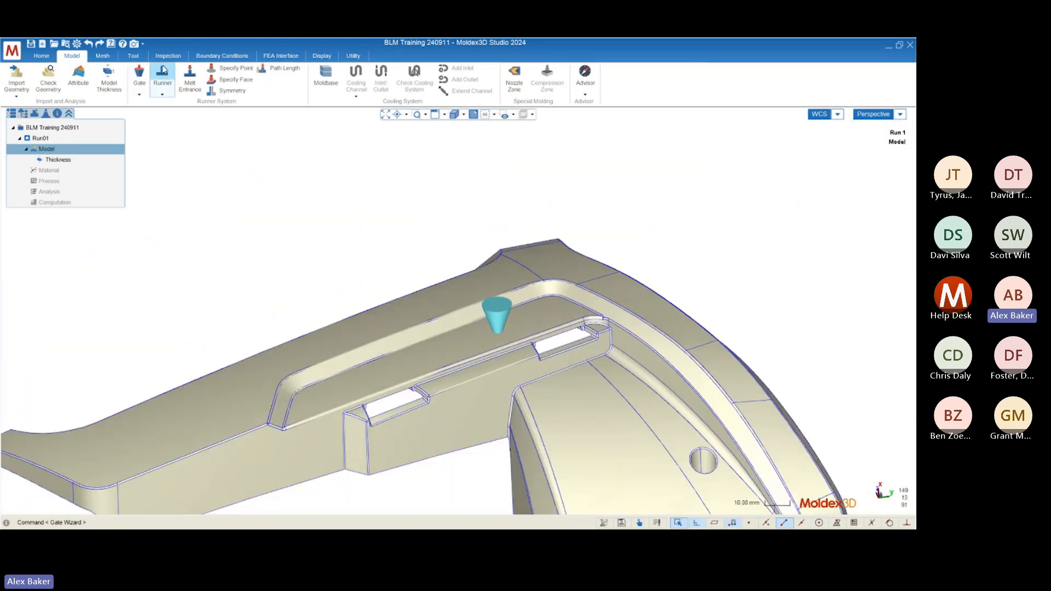
Step: Generate a cold runner from the pin gate with the Runner Wizard, setting the parting direction to -X
click(162, 75)
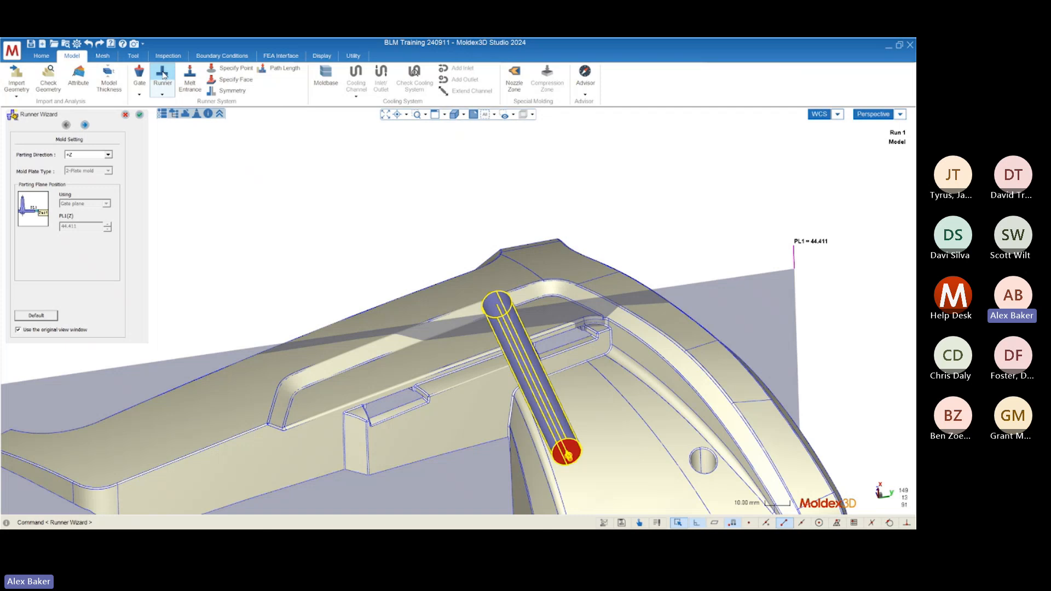
mouse_move(338, 291)
middle_down()
mouse_move(587, 306)
mouse_move(406, 287)
mouse_move(493, 265)
mouse_move(565, 330)
mouse_move(618, 281)
mouse_move(658, 297)
middle_up()
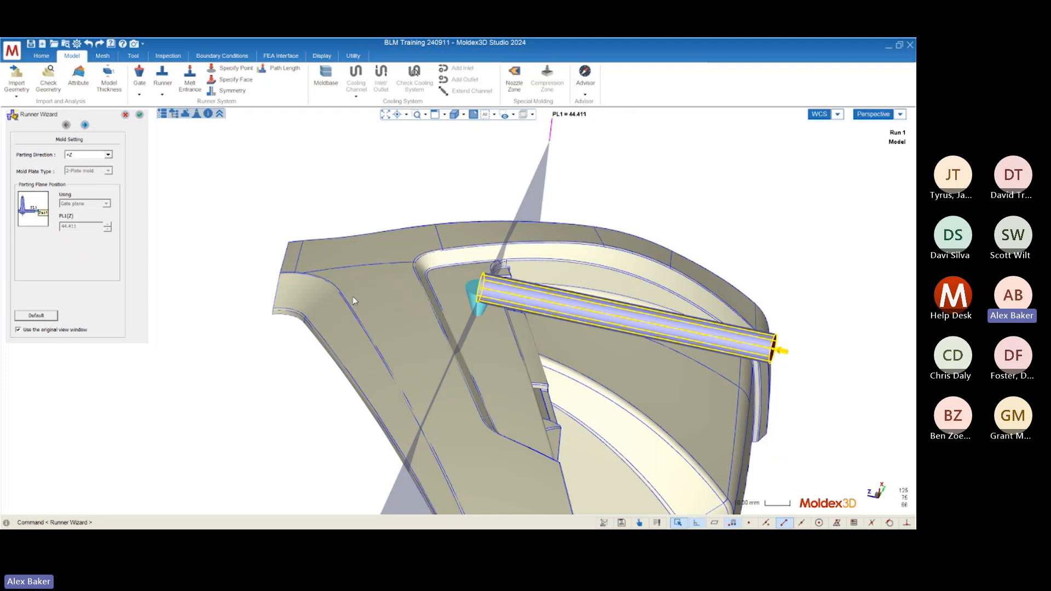
middle_drag(821, 426, 479, 393)
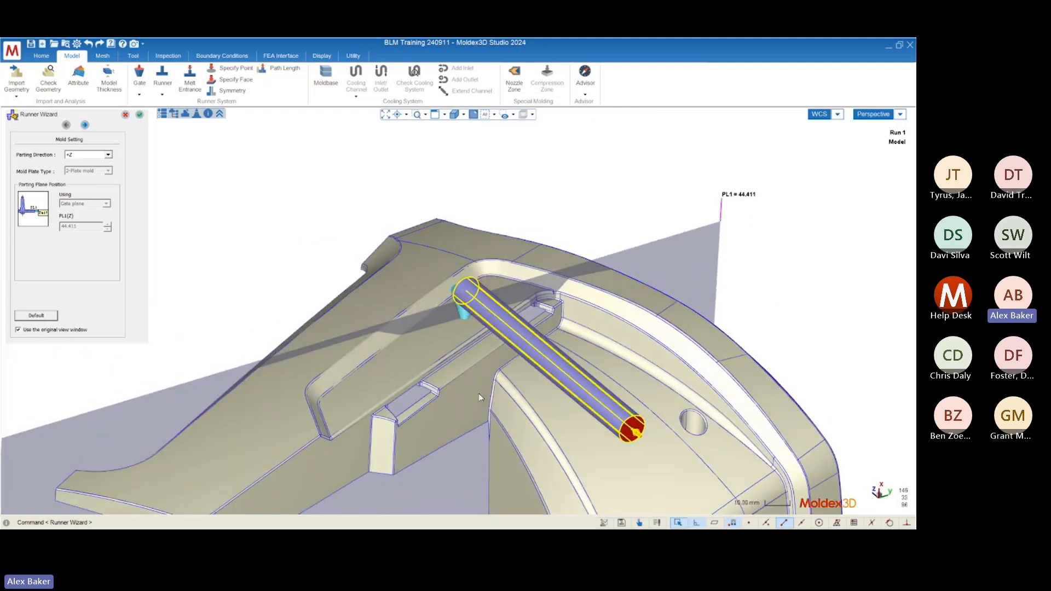
click(77, 155)
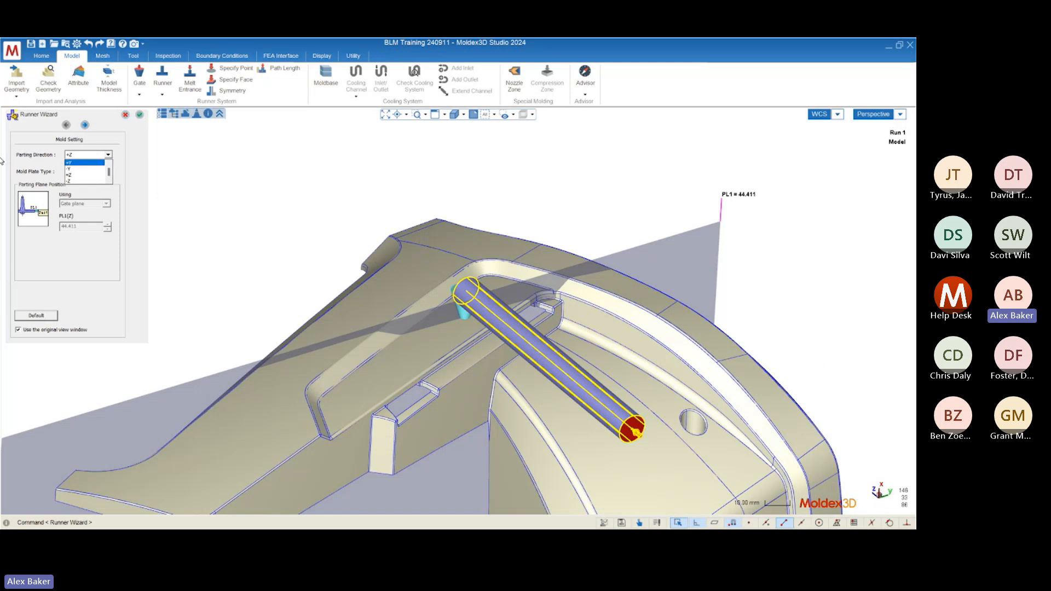
scroll(77, 172, up, 2)
click(70, 169)
middle_drag(493, 362, 411, 362)
scroll(499, 366, down, 4)
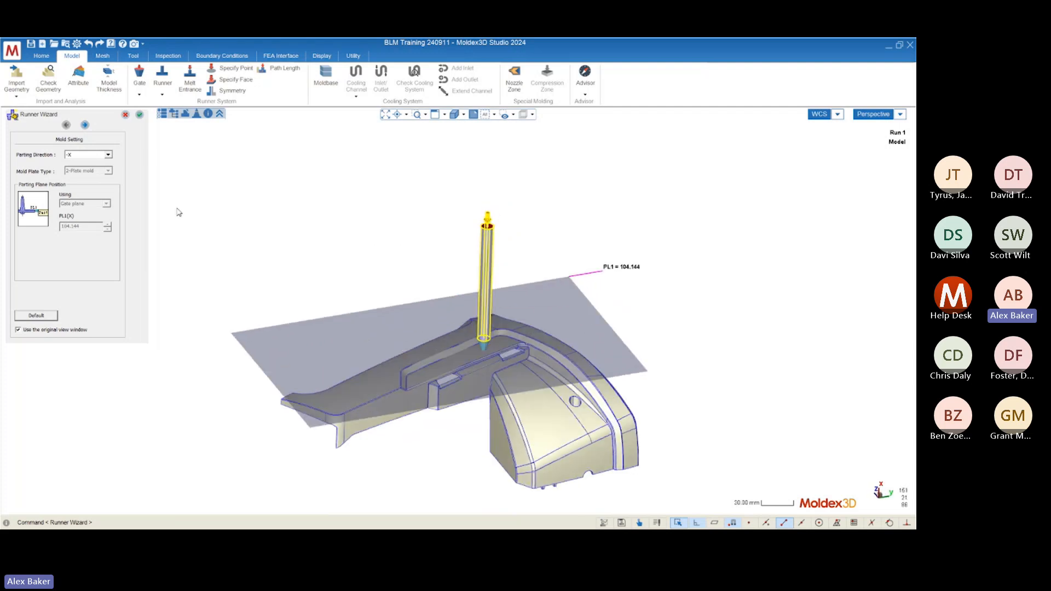
click(141, 115)
Step: Select the new vertical runner and examine its length and position above the part
scroll(478, 264, up, 5)
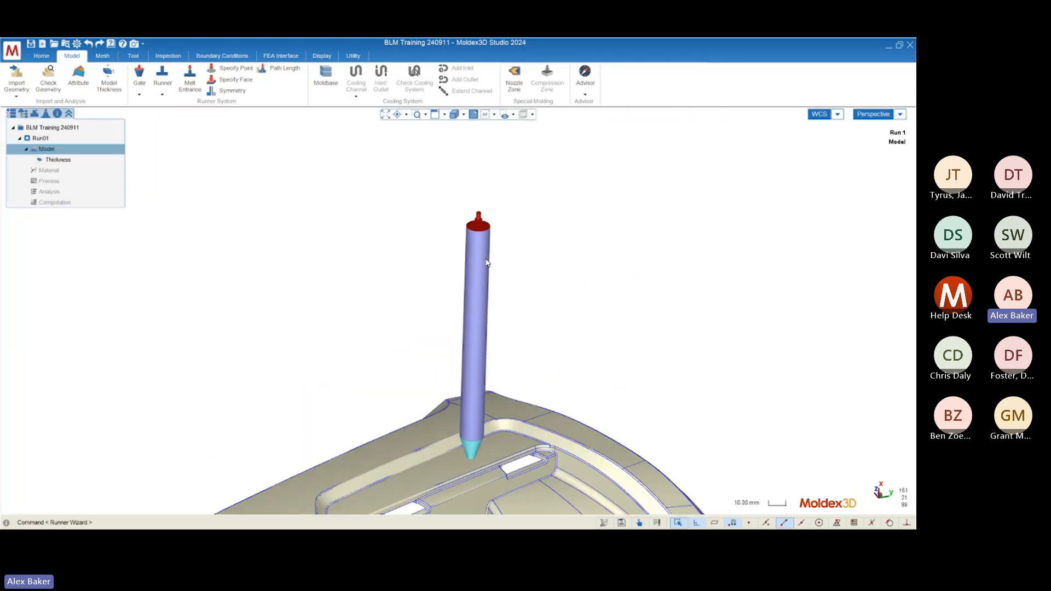
scroll(485, 250, down, 5)
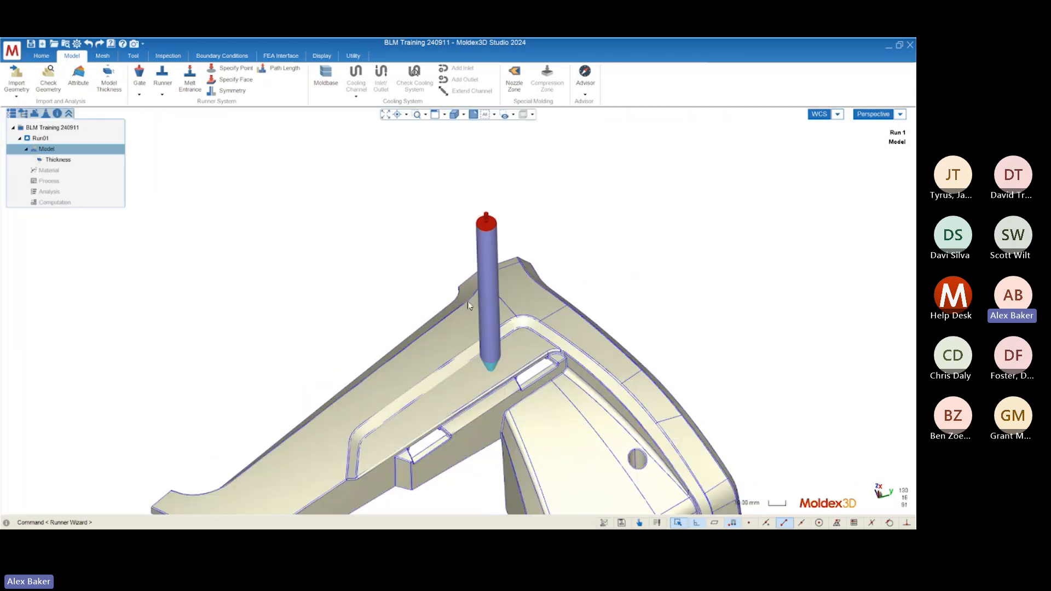
scroll(493, 181, up, 1)
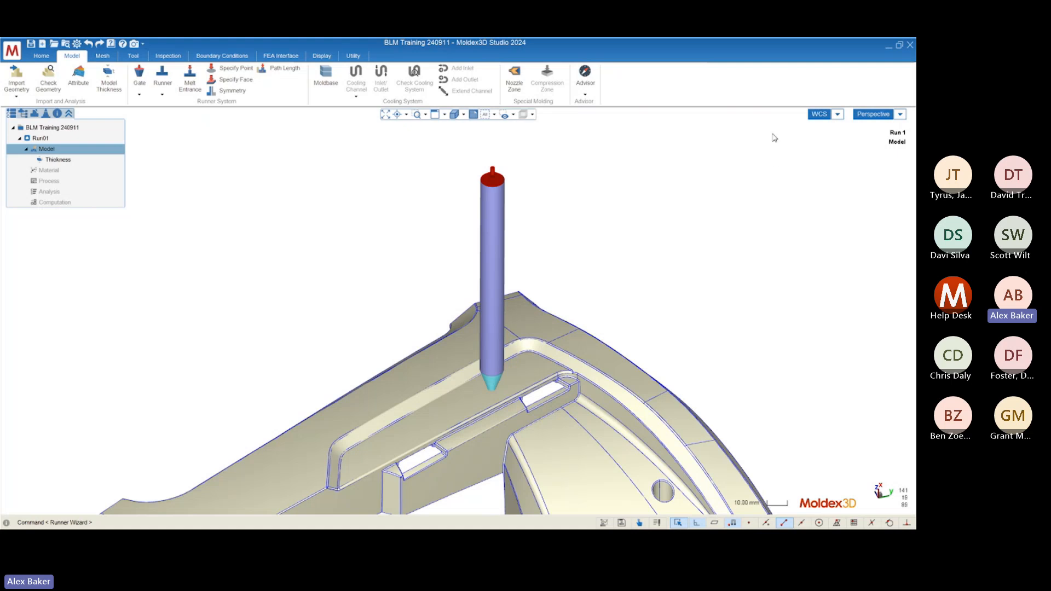
scroll(497, 246, up, 4)
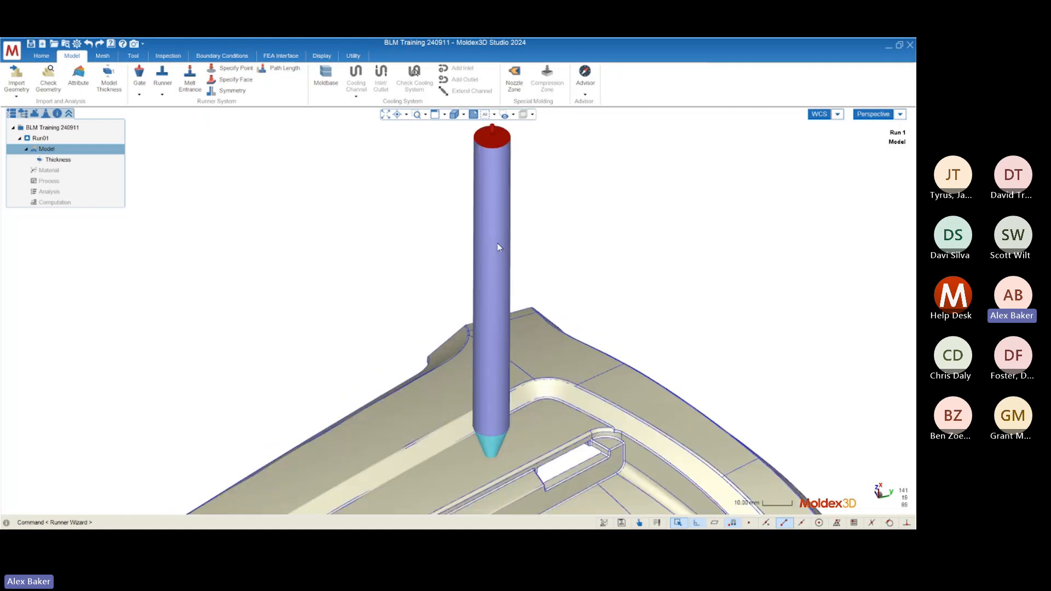
click(502, 240)
scroll(515, 258, down, 4)
mouse_move(497, 304)
middle_down()
mouse_move(496, 289)
mouse_move(499, 302)
middle_up()
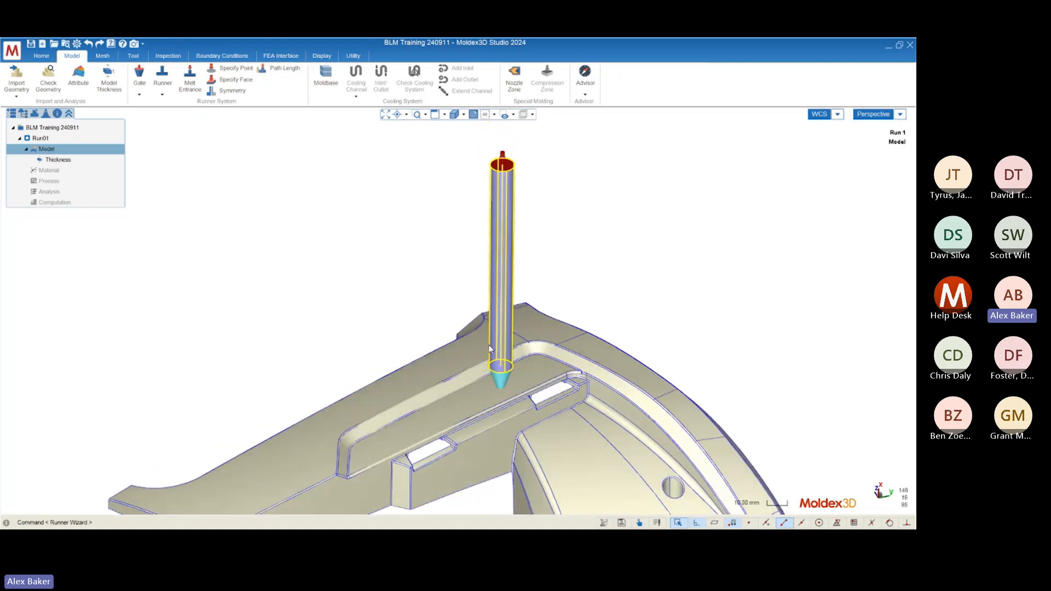
scroll(495, 372, up, 1)
scroll(501, 397, down, 2)
middle_drag(502, 402, 502, 396)
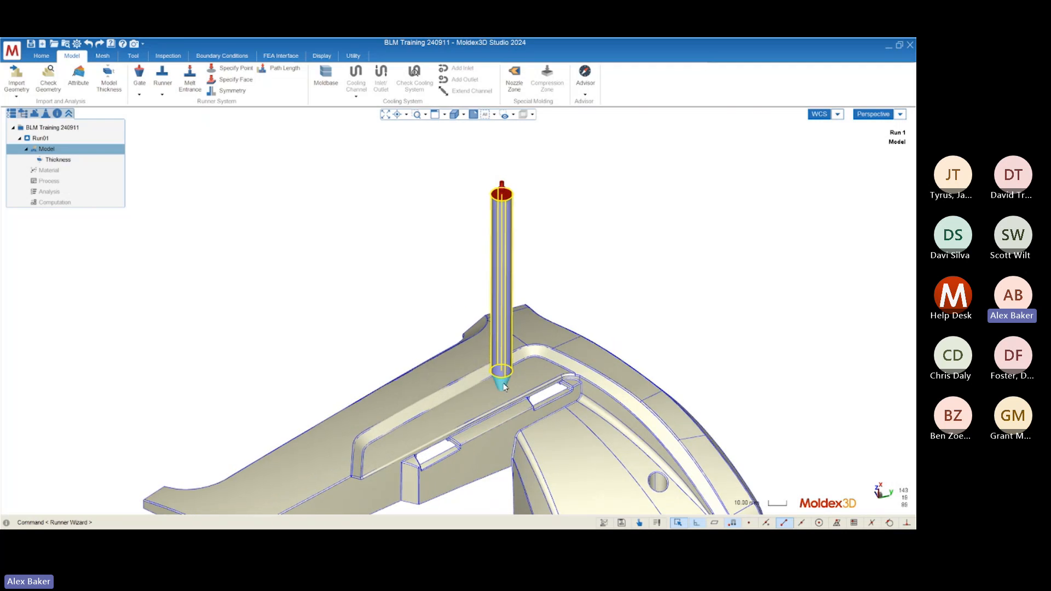
Step: Select the Cold runner gate - Pin Gate curve and compare it with the adjoining runner curve
scroll(504, 387, up, 5)
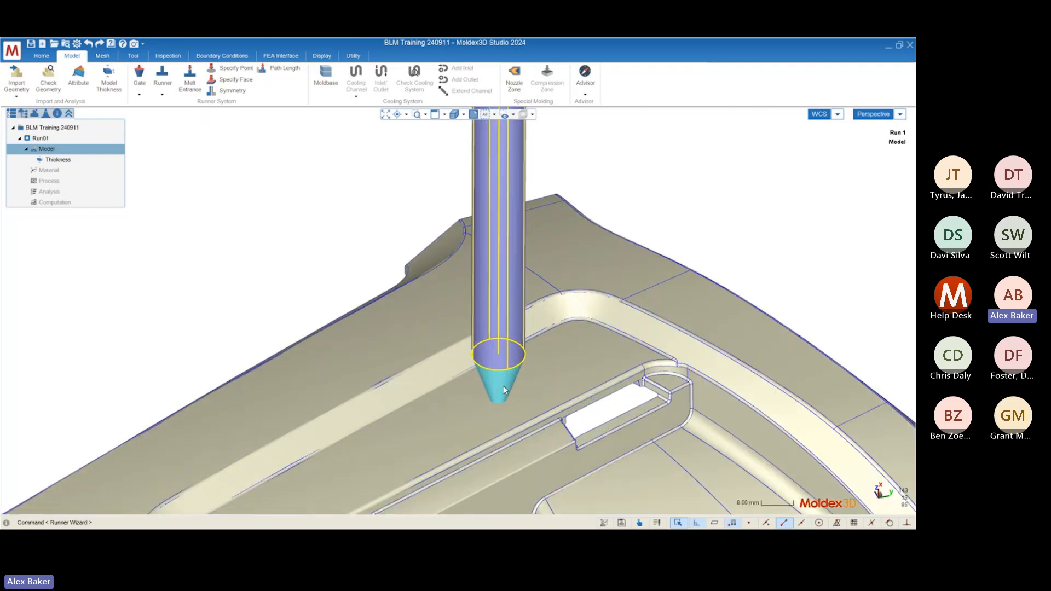
click(511, 386)
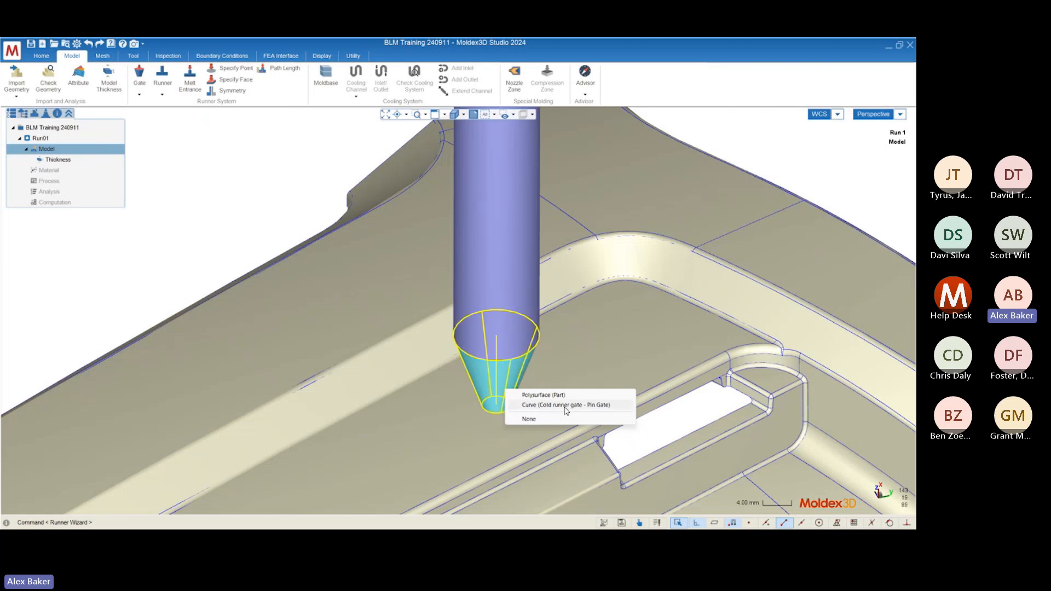
click(548, 405)
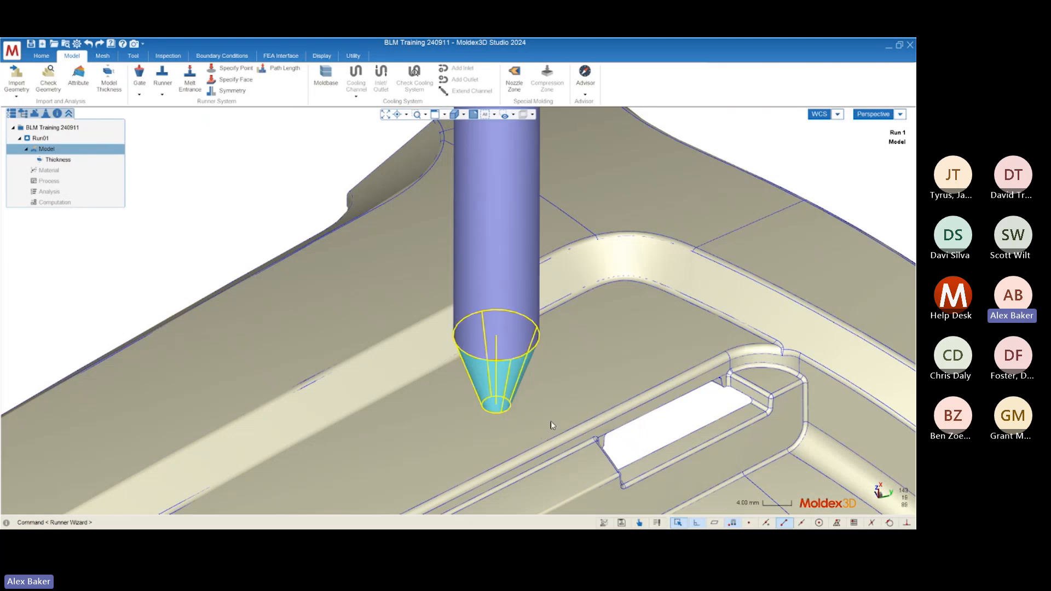
middle_drag(548, 425, 559, 398)
click(514, 222)
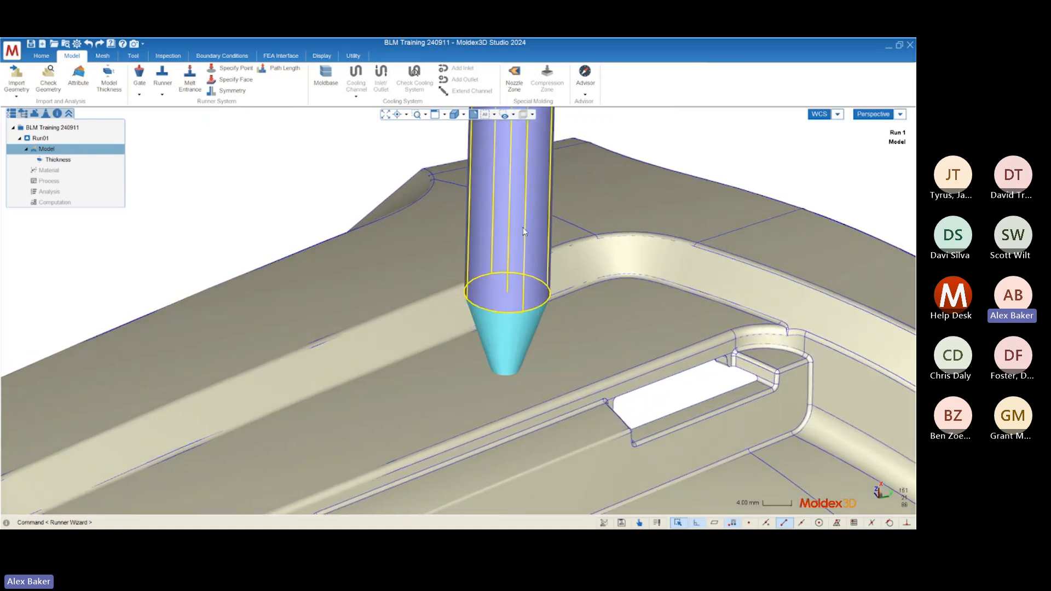
scroll(518, 385, down, 8)
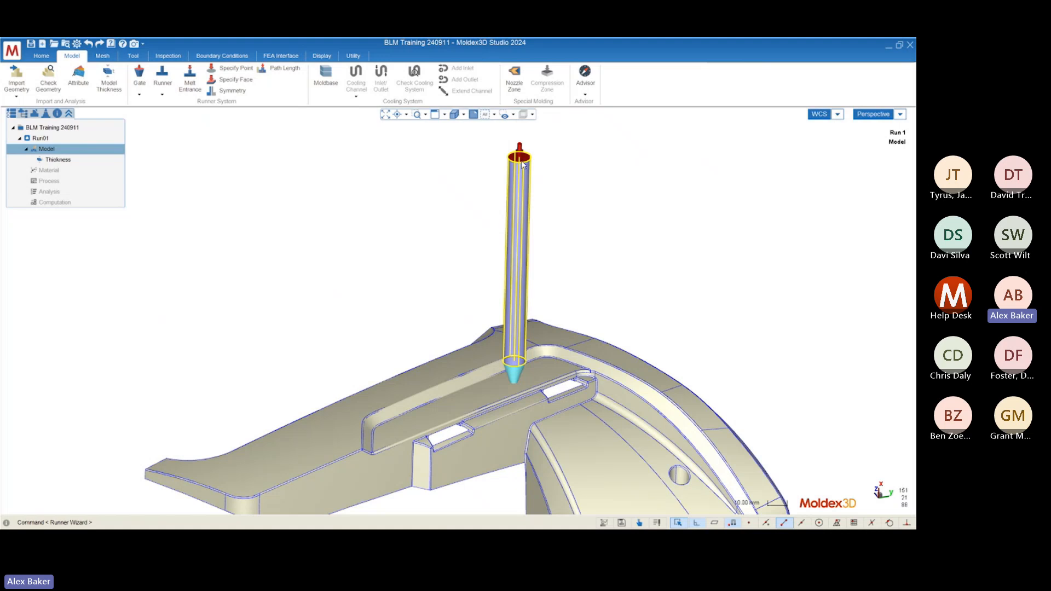
click(133, 56)
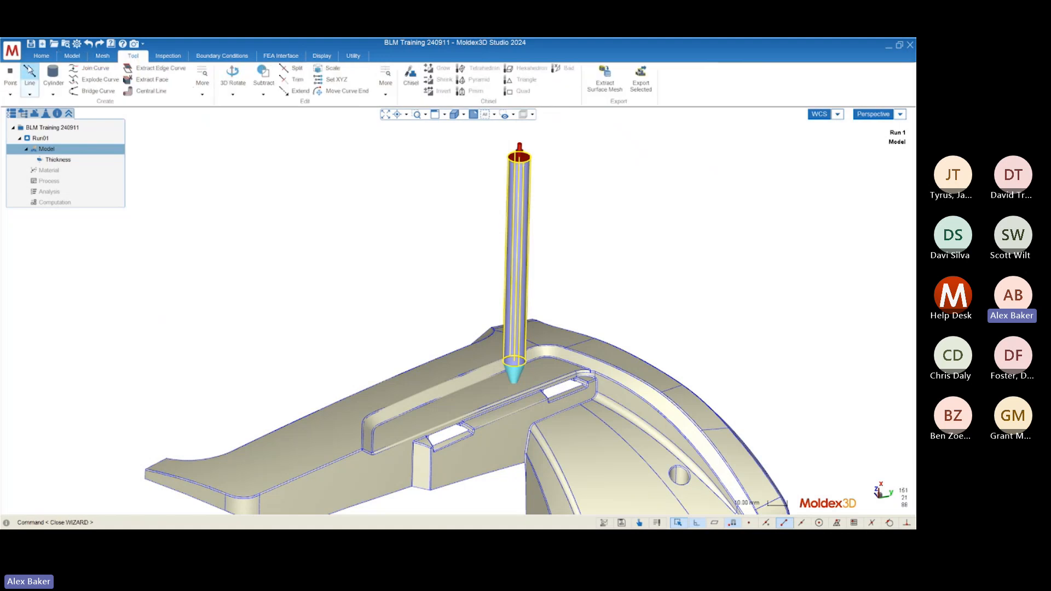
scroll(407, 278, down, 3)
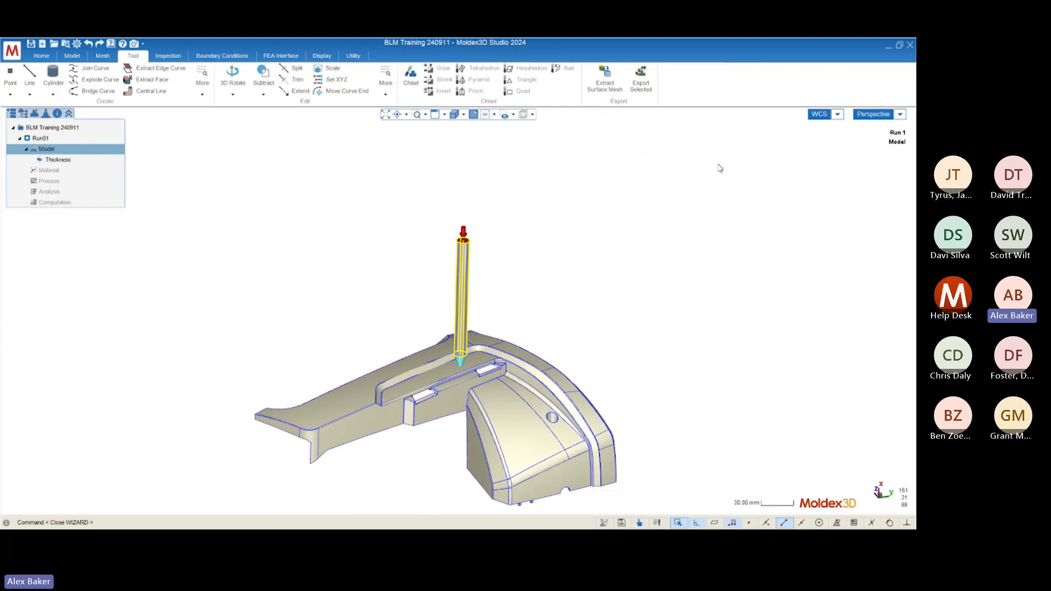
click(71, 56)
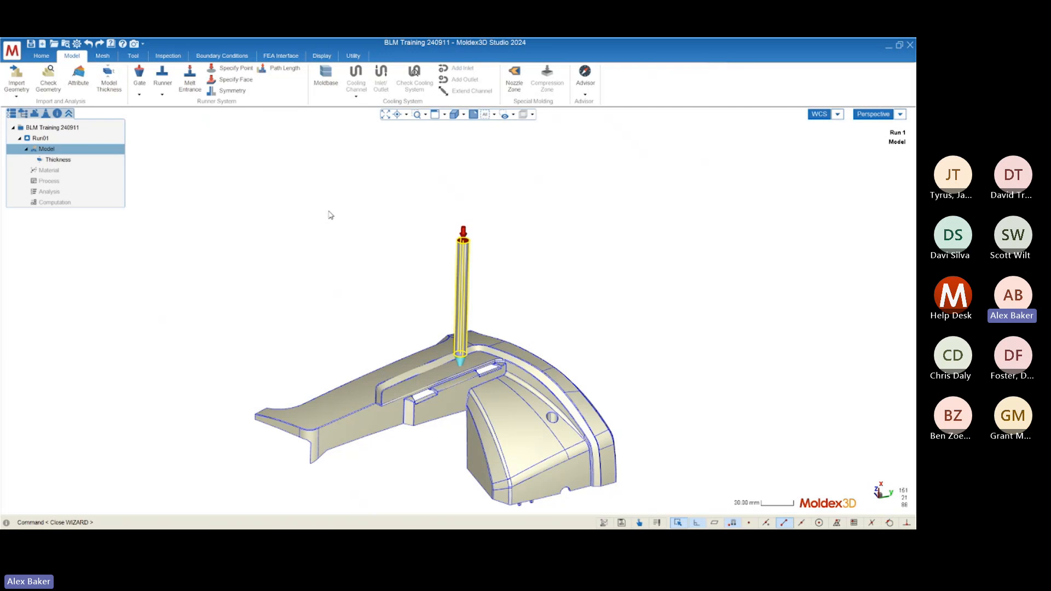
Step: Clear the runner selection and examine the junction between the runner and the conical pin gate
scroll(460, 246, up, 3)
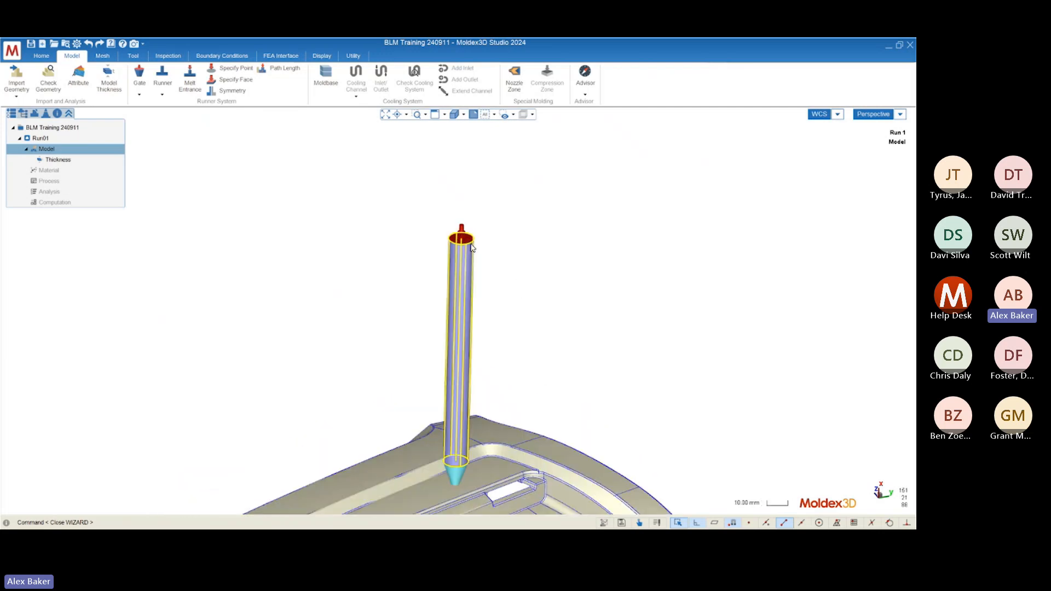
scroll(473, 248, up, 1)
middle_drag(502, 246, 521, 209)
scroll(521, 208, down, 2)
click(575, 274)
middle_drag(575, 274, 568, 272)
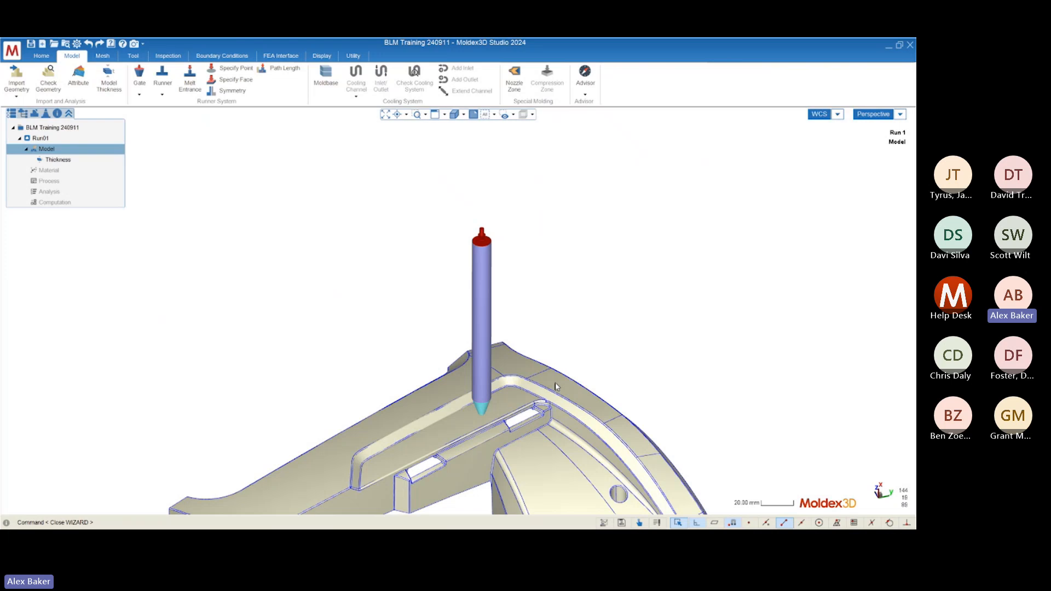
scroll(482, 408, up, 5)
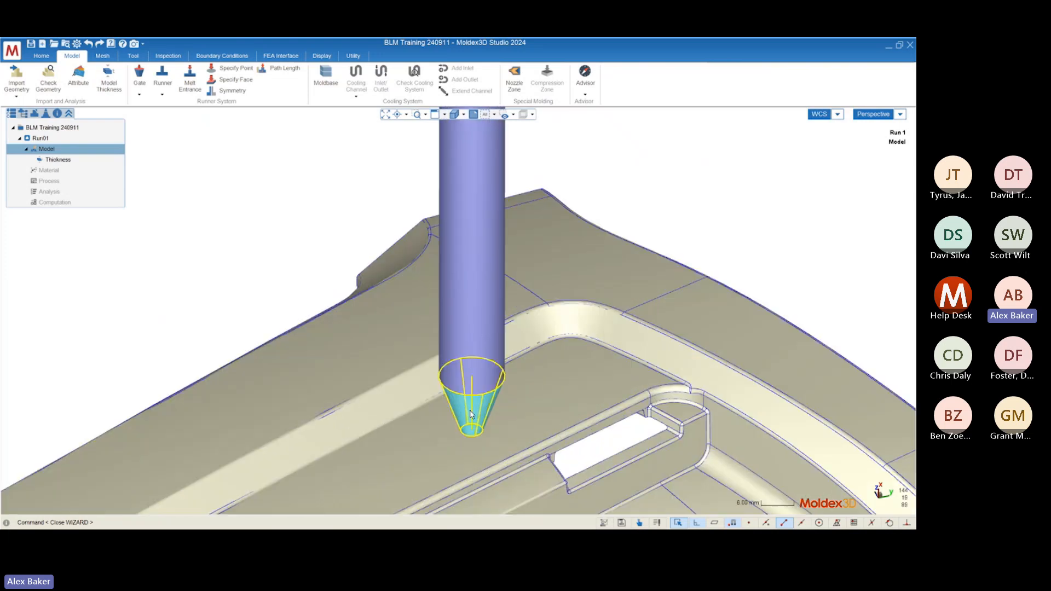
scroll(476, 420, down, 5)
middle_drag(477, 422, 491, 417)
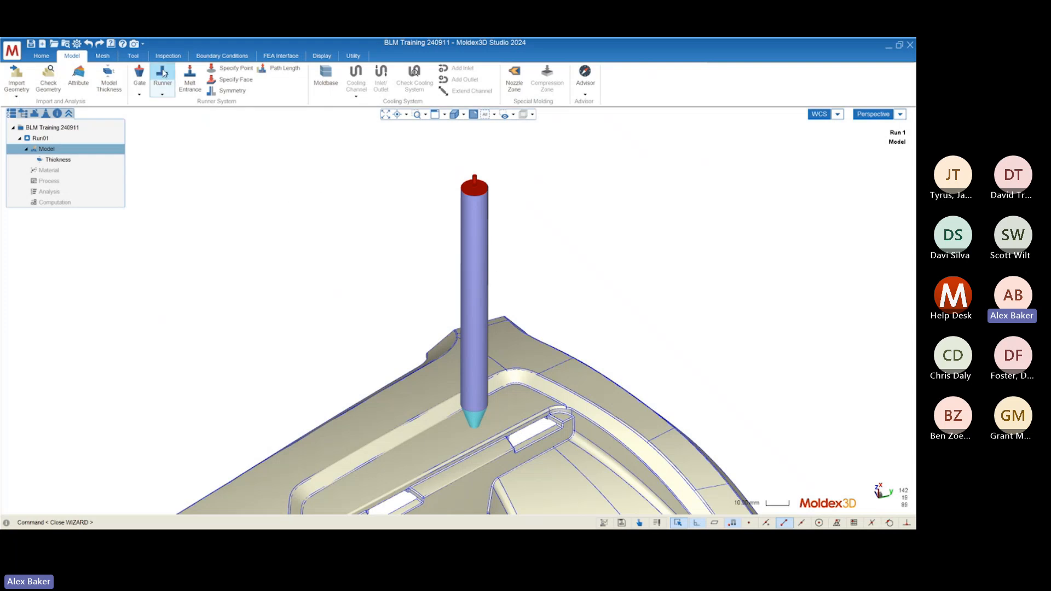
Step: Window-select the melt inlet point on the free end of the runner
scroll(477, 180, up, 5)
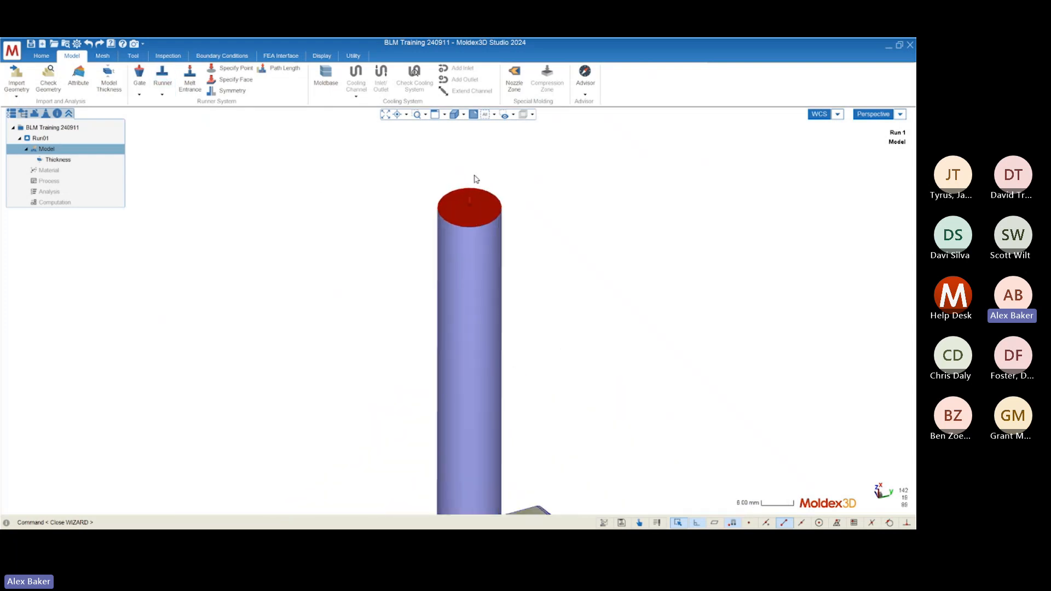
drag(391, 167, 584, 304)
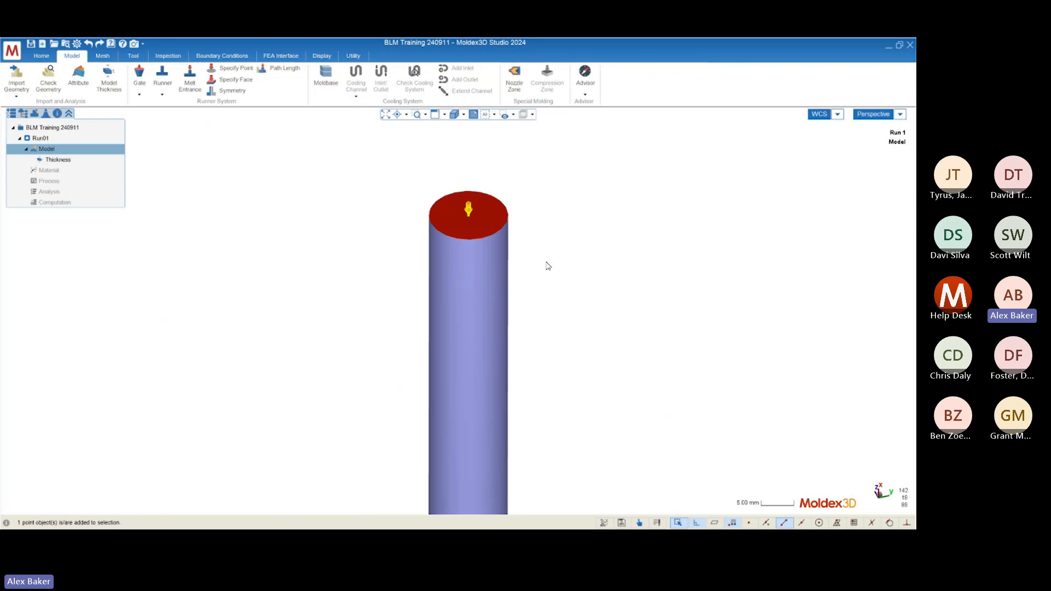
drag(382, 160, 584, 293)
scroll(457, 279, down, 5)
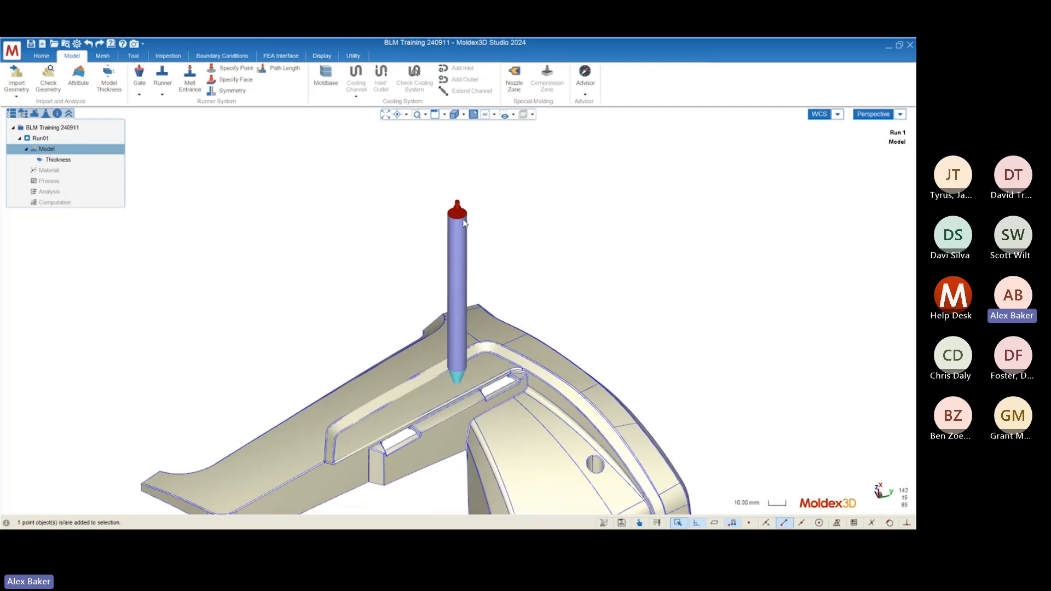
Step: Check the complete feed path from the melt inlet through the runner to the gate tip on the part
scroll(458, 355, up, 5)
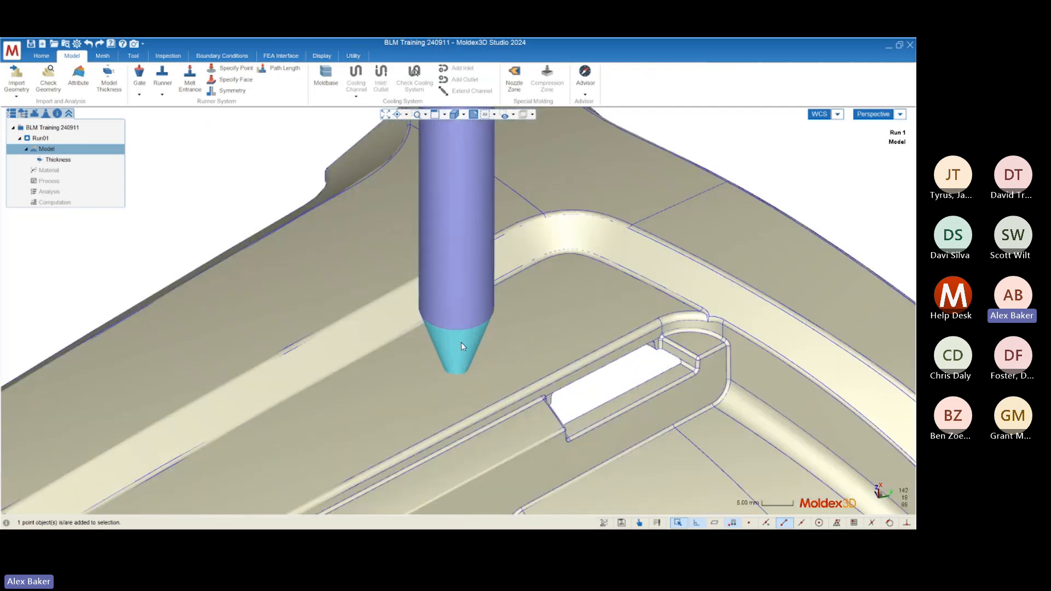
scroll(435, 386, down, 3)
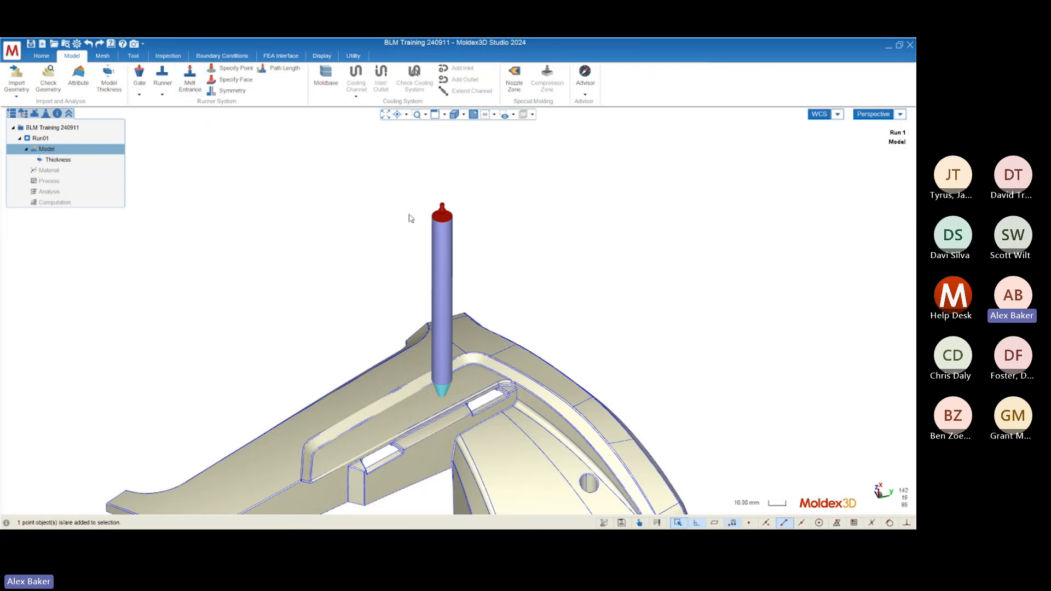
scroll(397, 300, down, 3)
scroll(387, 393, down, 1)
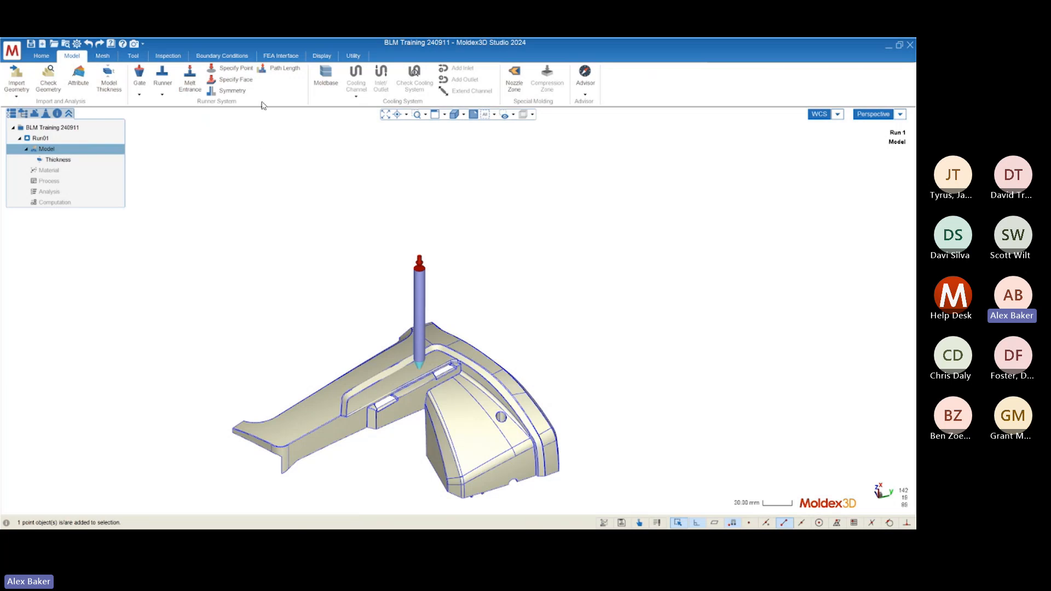
scroll(424, 249, up, 5)
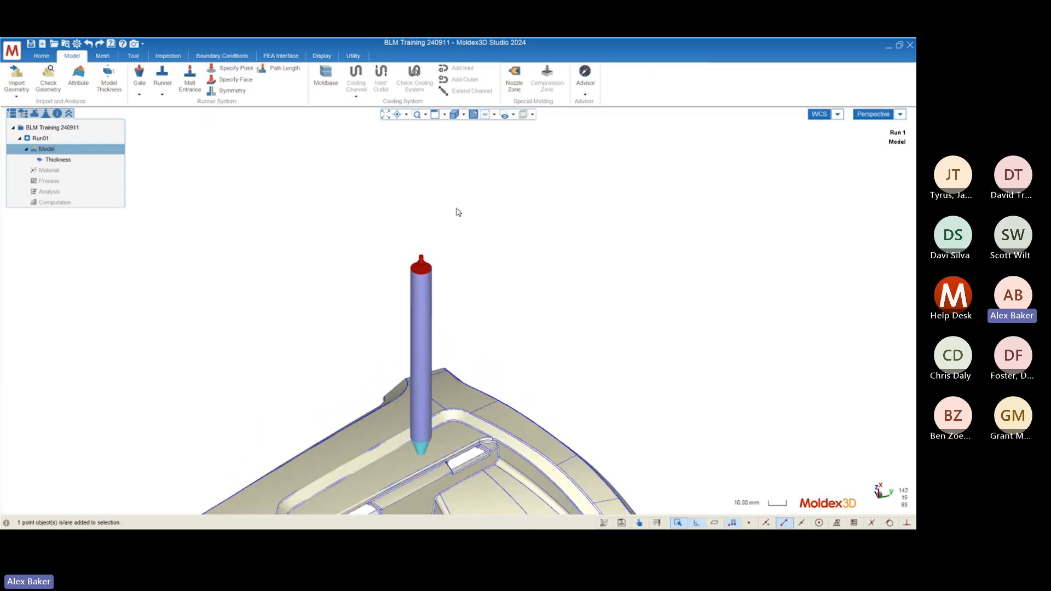
scroll(458, 212, down, 3)
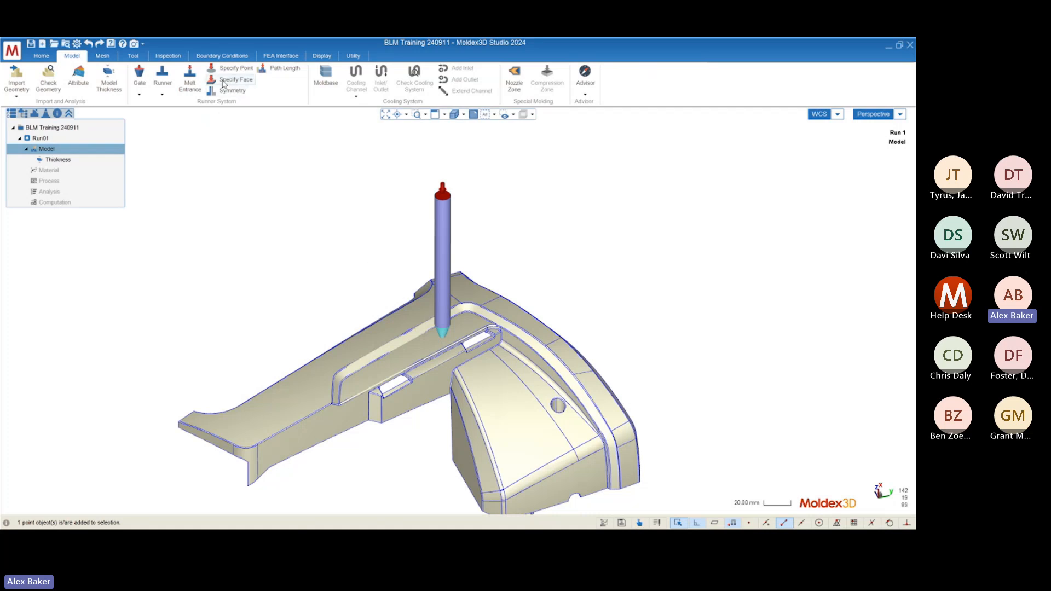
Step: Pick the Melt Inlet node at the runner's end face, and select the cold runner curve beneath it
scroll(467, 183, up, 5)
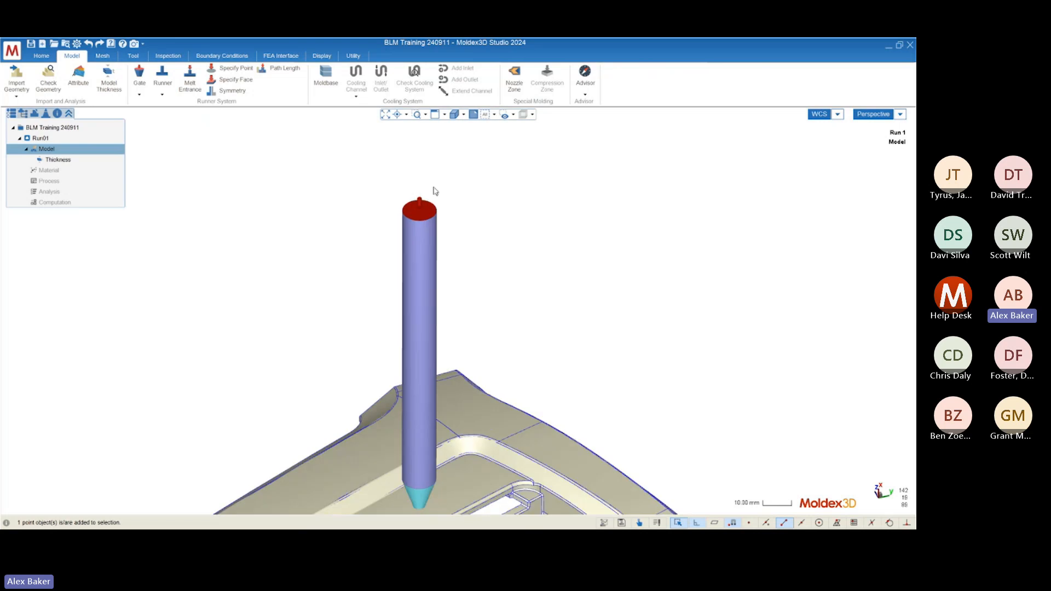
right_click(417, 210)
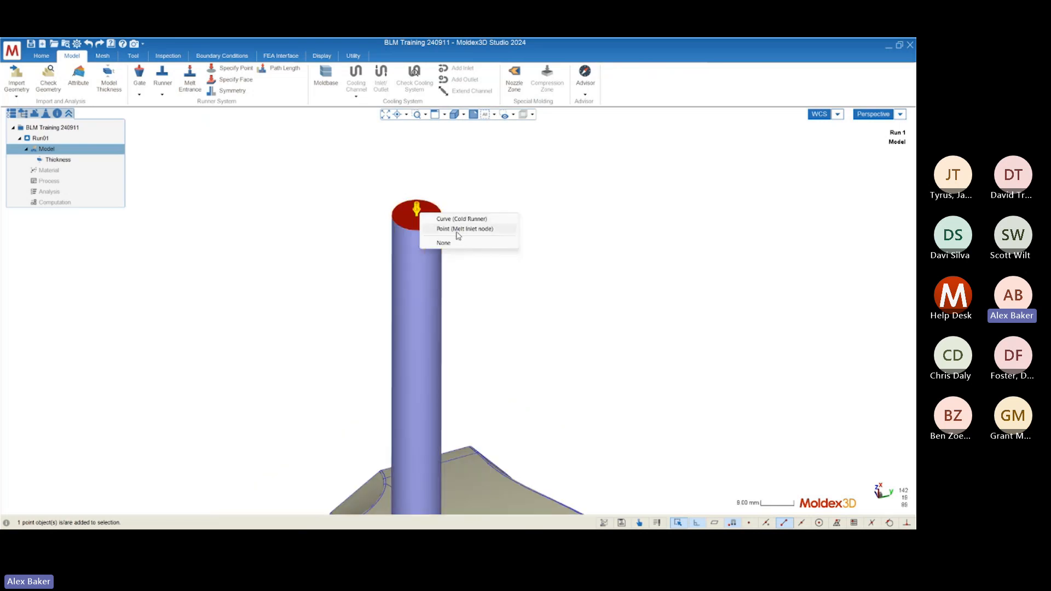
click(488, 230)
scroll(417, 219, up, 6)
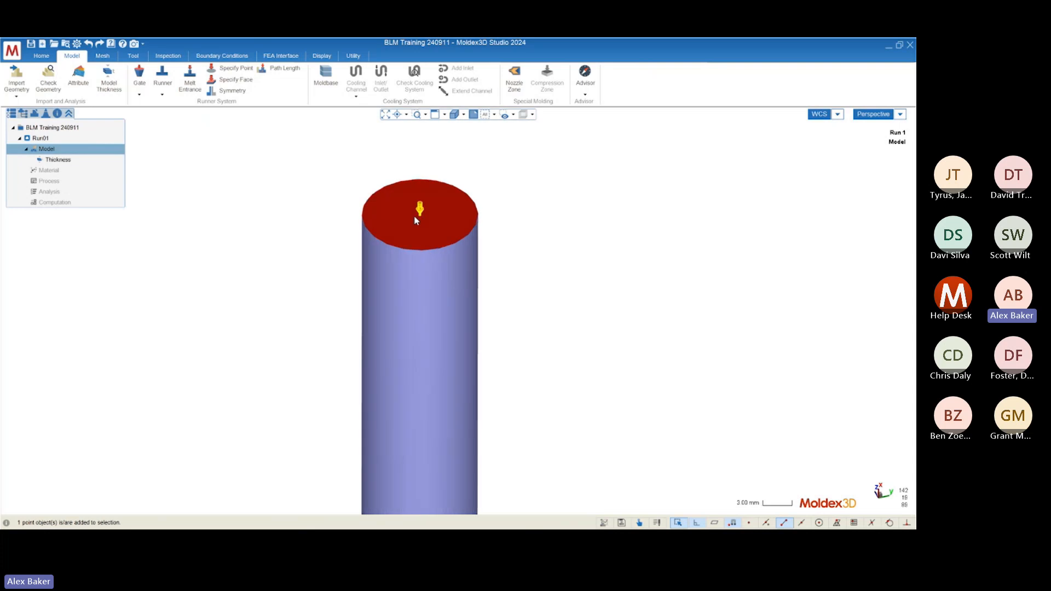
click(421, 222)
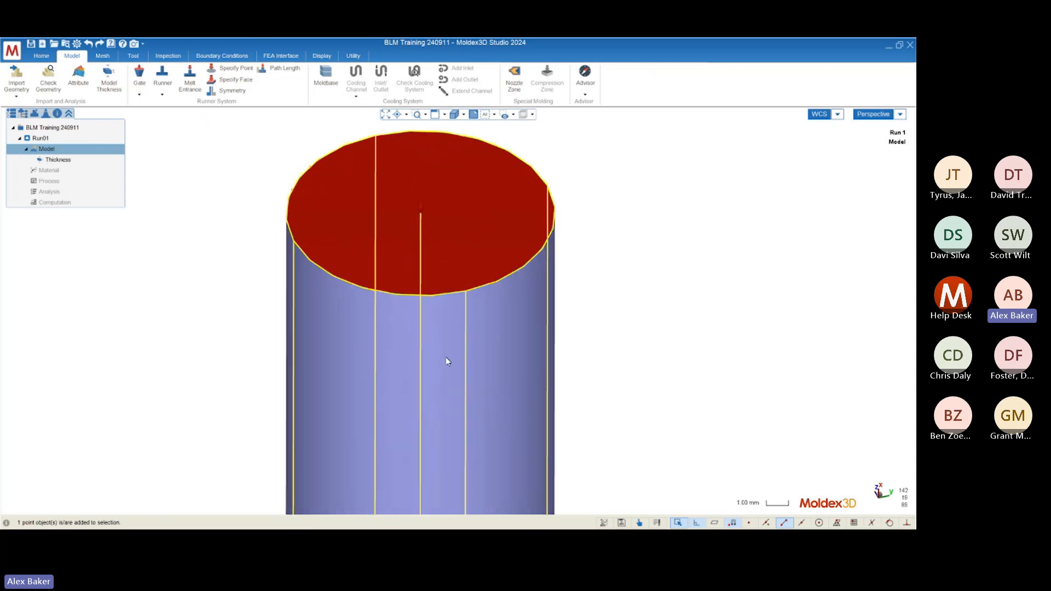
Step: Inspect the melt inlet, runner and pin gate on the whole part, including a close look at the gate tip
scroll(446, 361, down, 5)
click(524, 269)
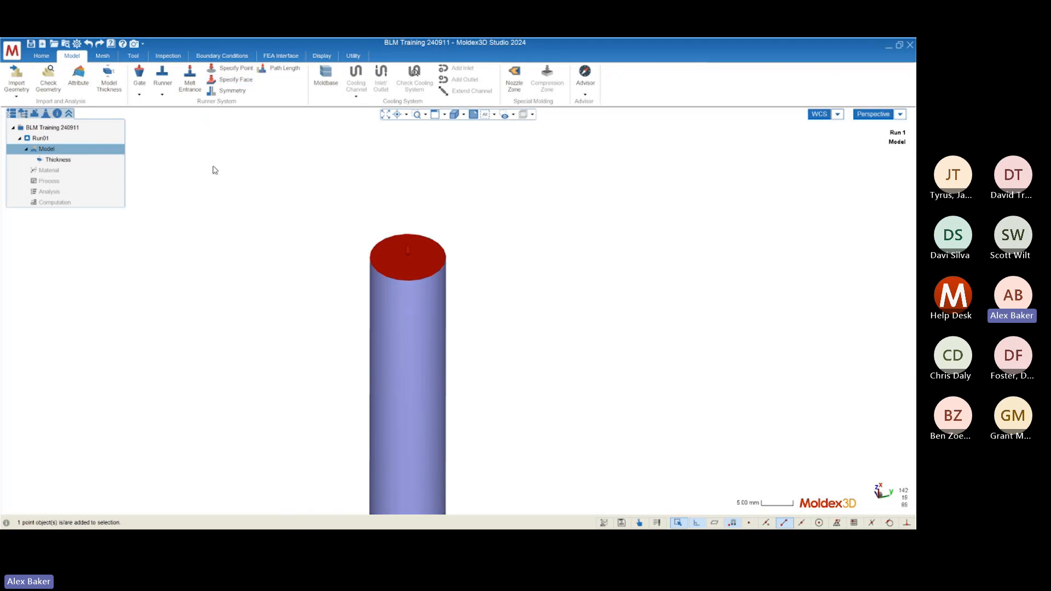
scroll(398, 180, down, 2)
scroll(398, 180, down, 5)
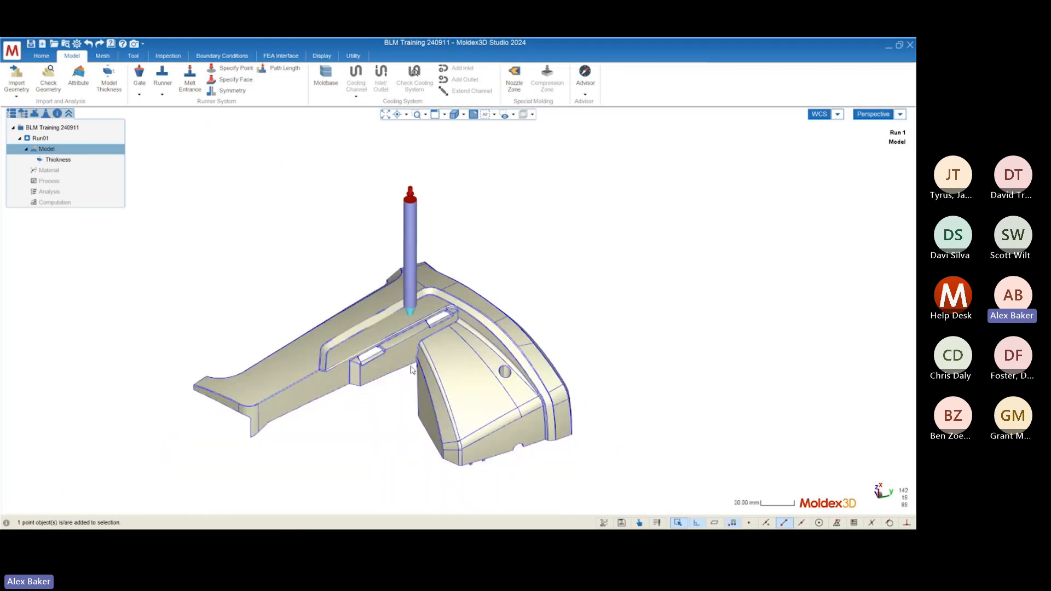
middle_drag(415, 325, 428, 329)
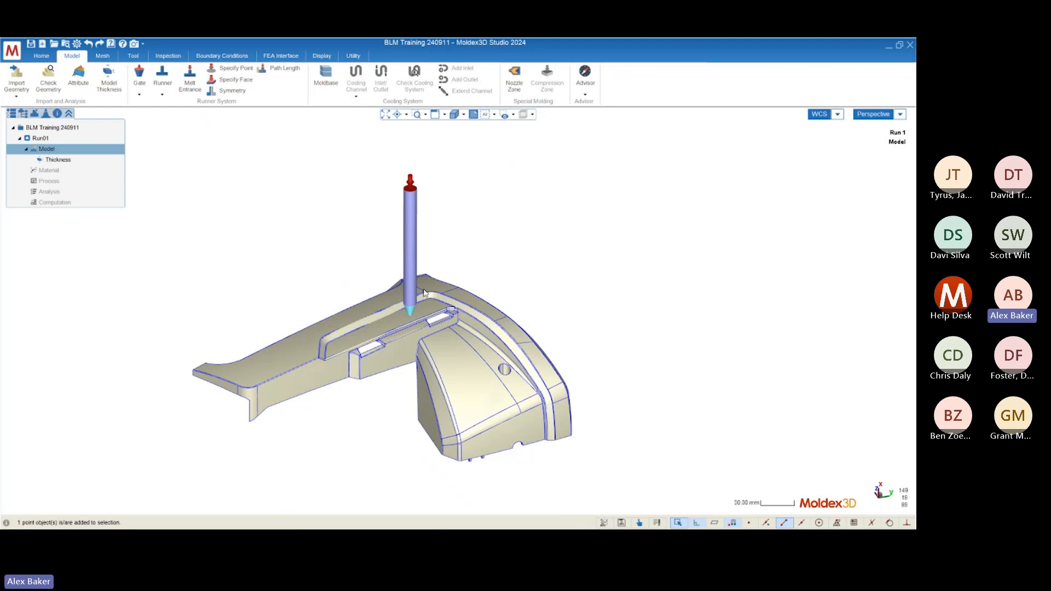
middle_drag(426, 292, 443, 177)
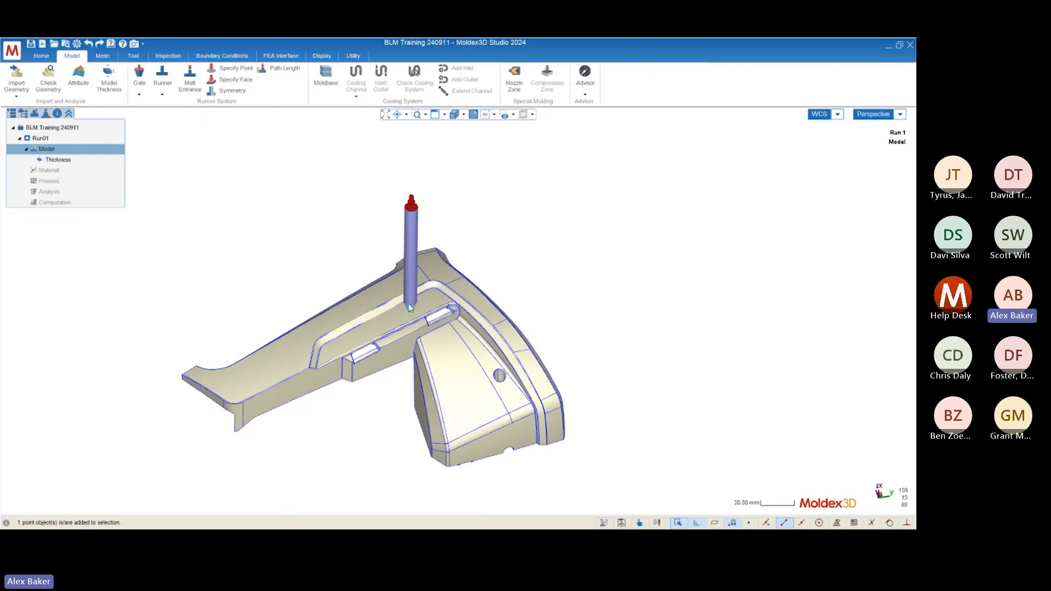
scroll(413, 311, up, 5)
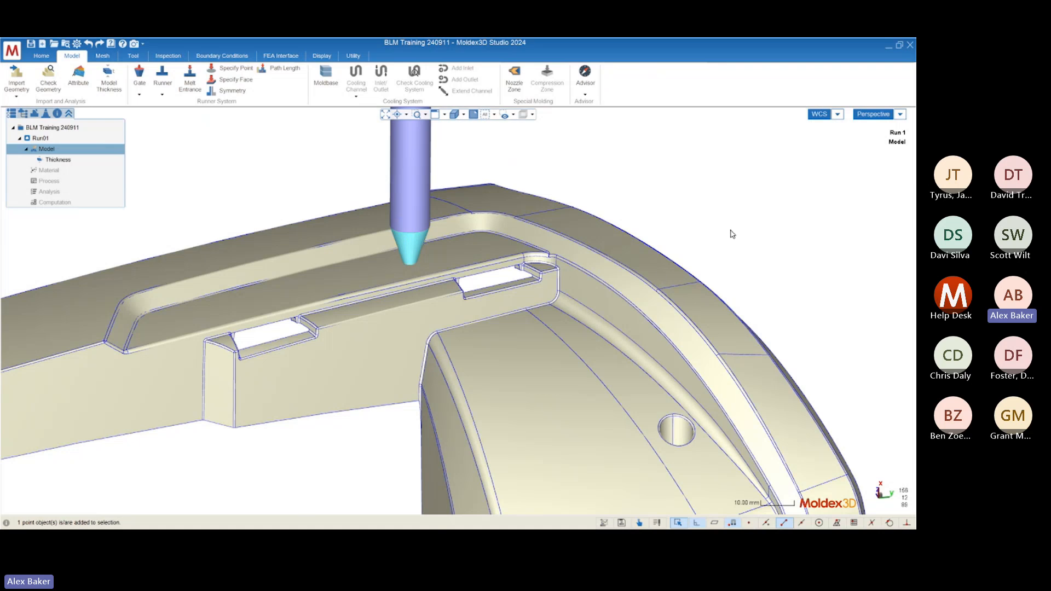
scroll(714, 235, down, 6)
mouse_move(485, 341)
middle_down()
mouse_move(469, 378)
mouse_move(479, 336)
middle_up()
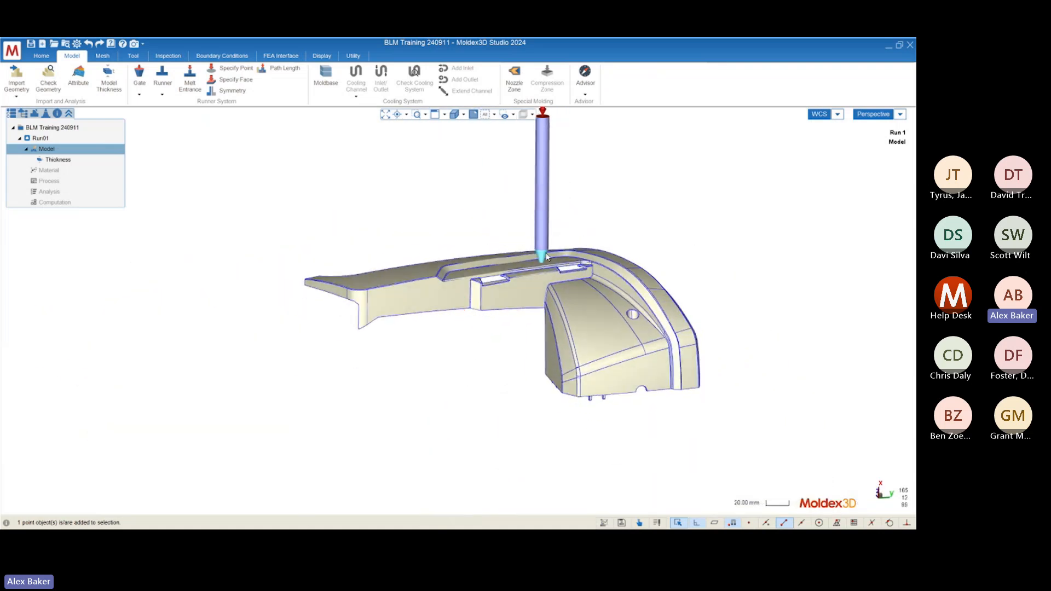
scroll(541, 257, up, 3)
scroll(504, 312, down, 5)
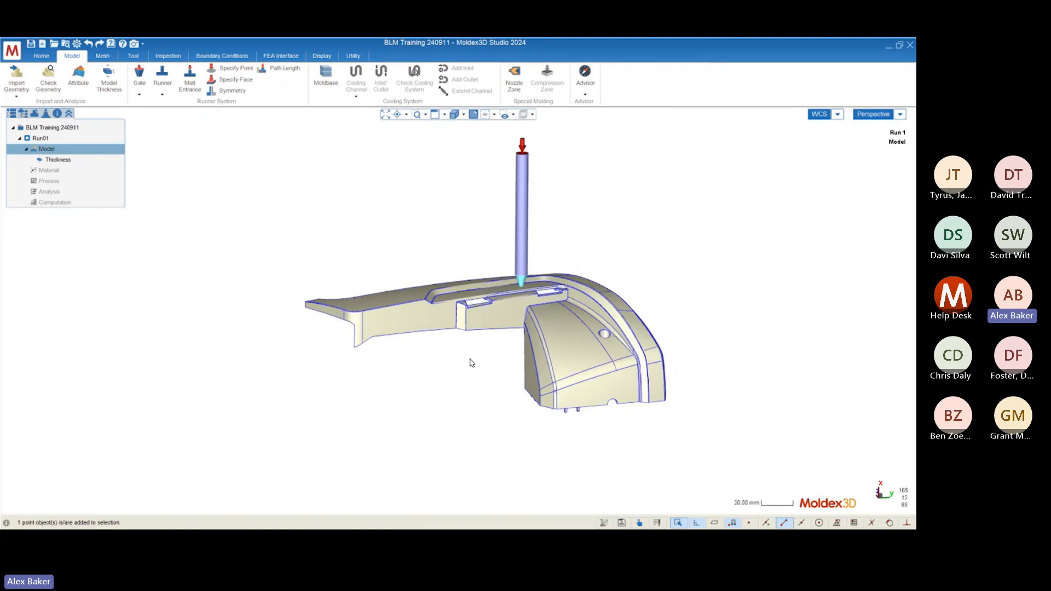
mouse_move(471, 364)
middle_down()
mouse_move(441, 399)
mouse_move(452, 411)
middle_up()
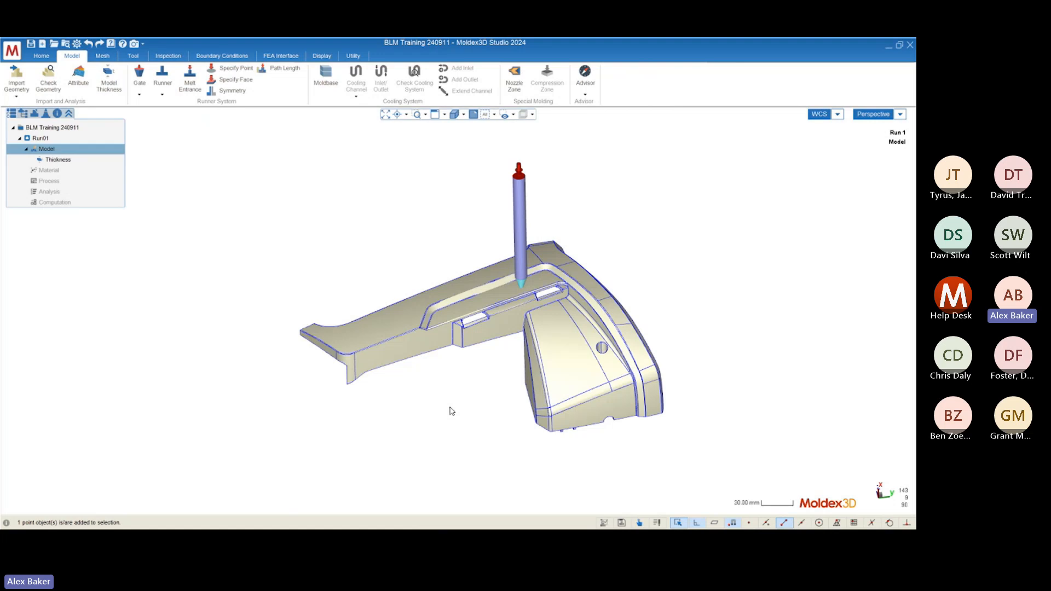
mouse_move(472, 377)
middle_down()
mouse_move(470, 358)
mouse_move(477, 370)
middle_up()
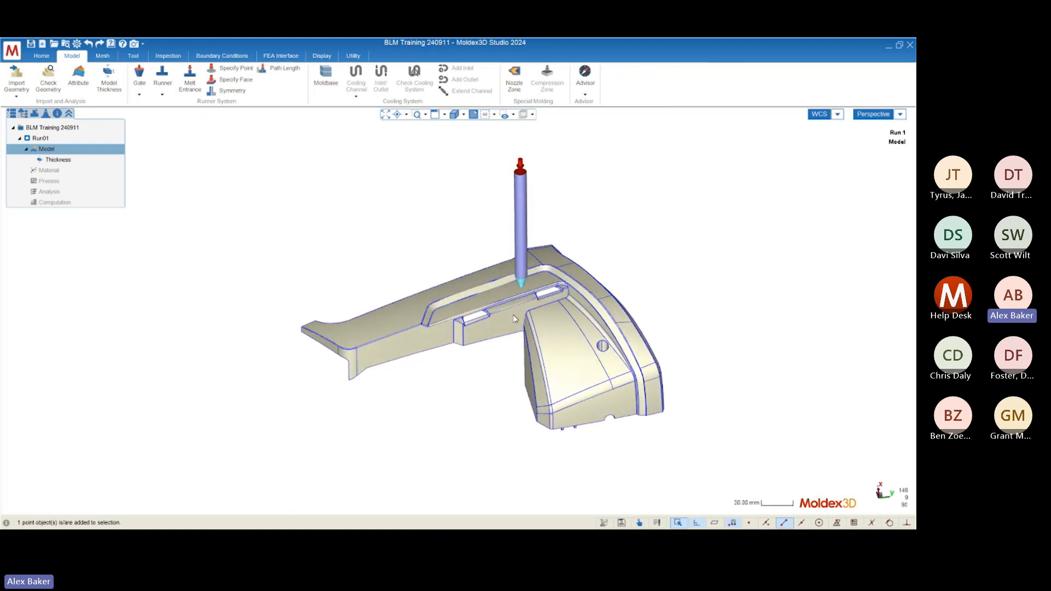
Step: Examine the orientation of the part and its vertical runner in side and oblique views
scroll(169, 368, down, 3)
middle_drag(308, 392, 305, 415)
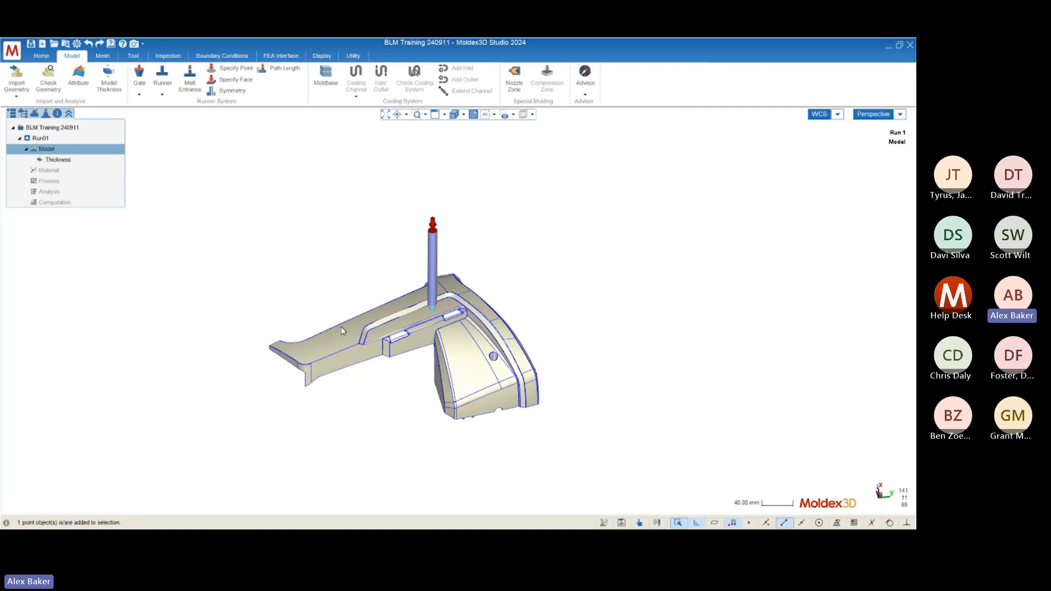
middle_drag(341, 330, 318, 336)
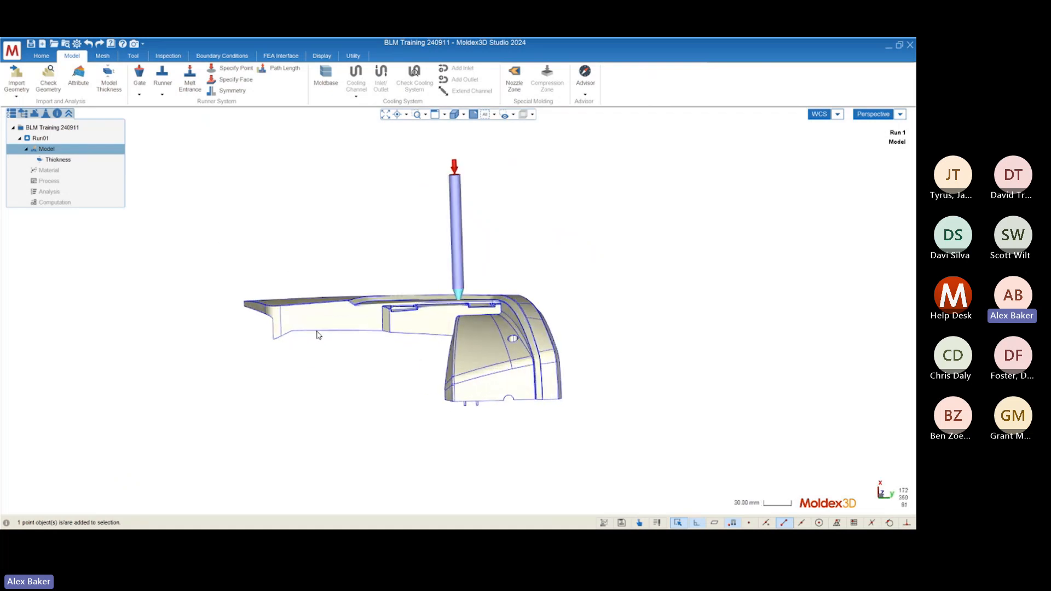
scroll(318, 335, up, 3)
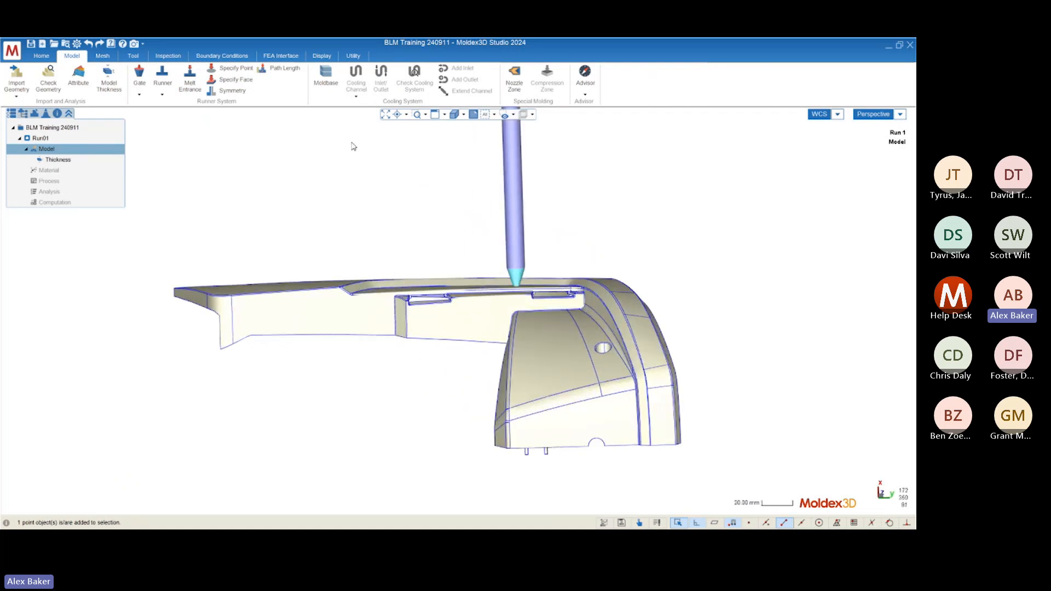
scroll(295, 284, down, 3)
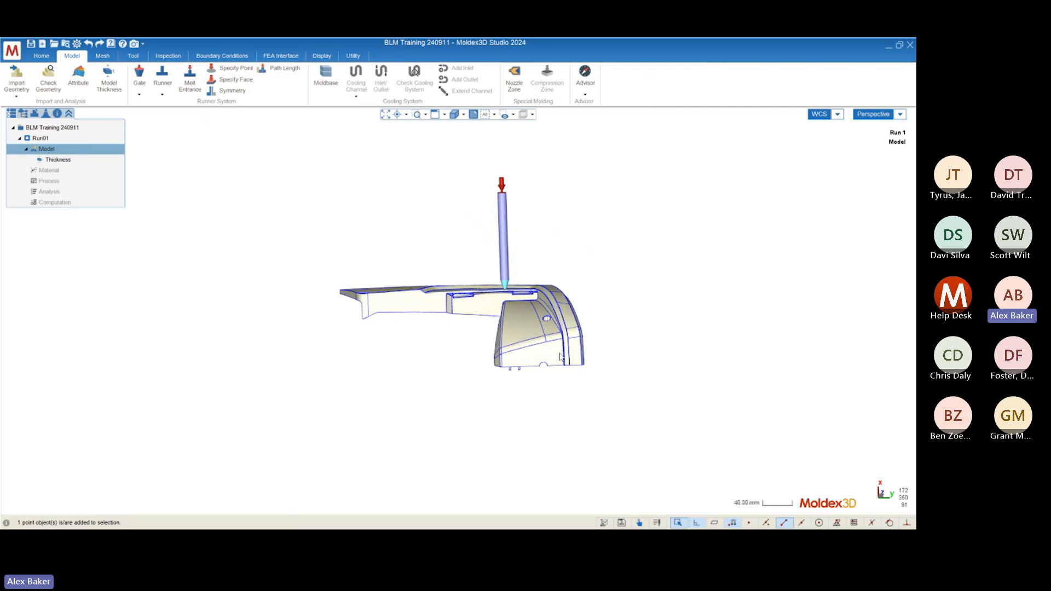
mouse_move(372, 311)
middle_down()
mouse_move(395, 305)
mouse_move(477, 388)
mouse_move(470, 370)
mouse_move(327, 345)
mouse_move(345, 387)
mouse_move(366, 387)
mouse_move(345, 359)
mouse_move(386, 280)
middle_up()
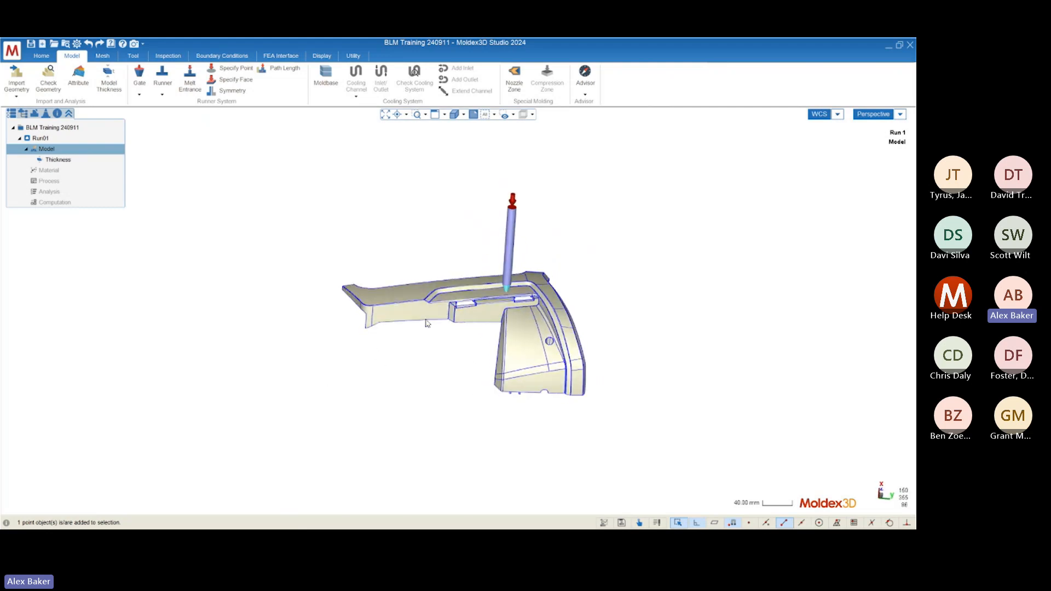
scroll(386, 280, up, 5)
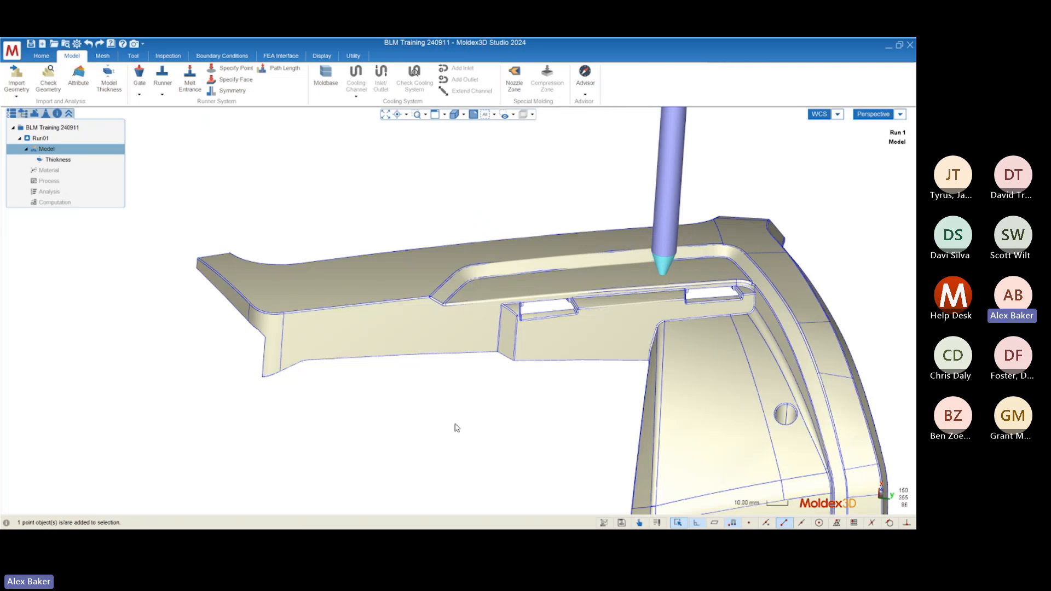
scroll(455, 424, down, 3)
mouse_move(422, 413)
middle_down()
mouse_move(375, 390)
mouse_move(393, 451)
mouse_move(380, 425)
mouse_move(441, 449)
mouse_move(364, 394)
mouse_move(455, 409)
mouse_move(408, 404)
middle_up()
scroll(277, 206, down, 3)
mouse_move(421, 339)
middle_down()
mouse_move(430, 322)
mouse_move(430, 332)
middle_up()
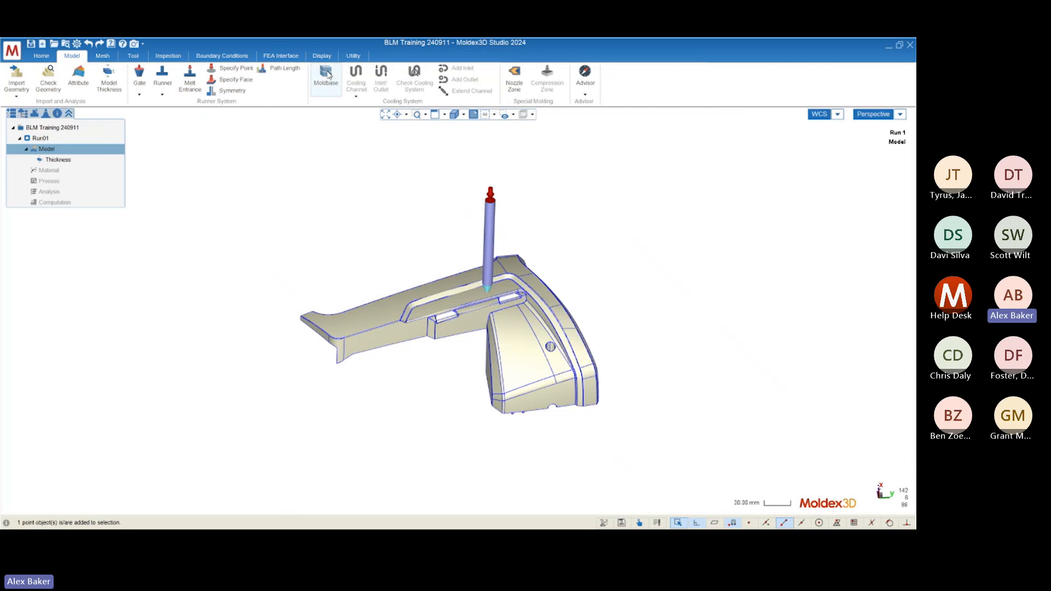
Step: Start the Moldbase Wizard and check the proposed mold block around the part with the X Axis parting direction
click(327, 73)
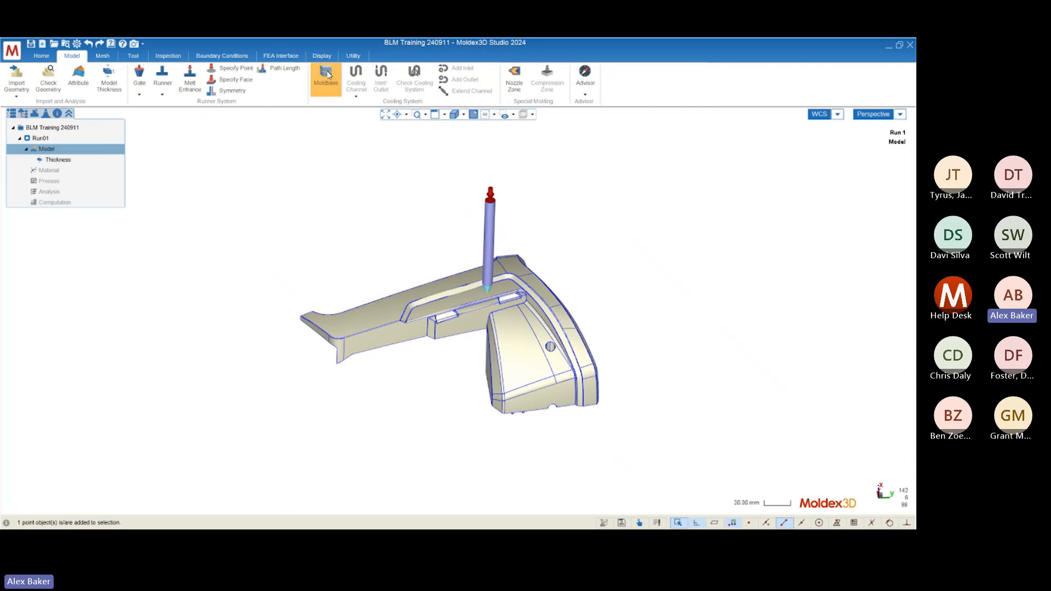
scroll(456, 360, down, 3)
middle_drag(345, 378, 433, 313)
scroll(529, 285, up, 5)
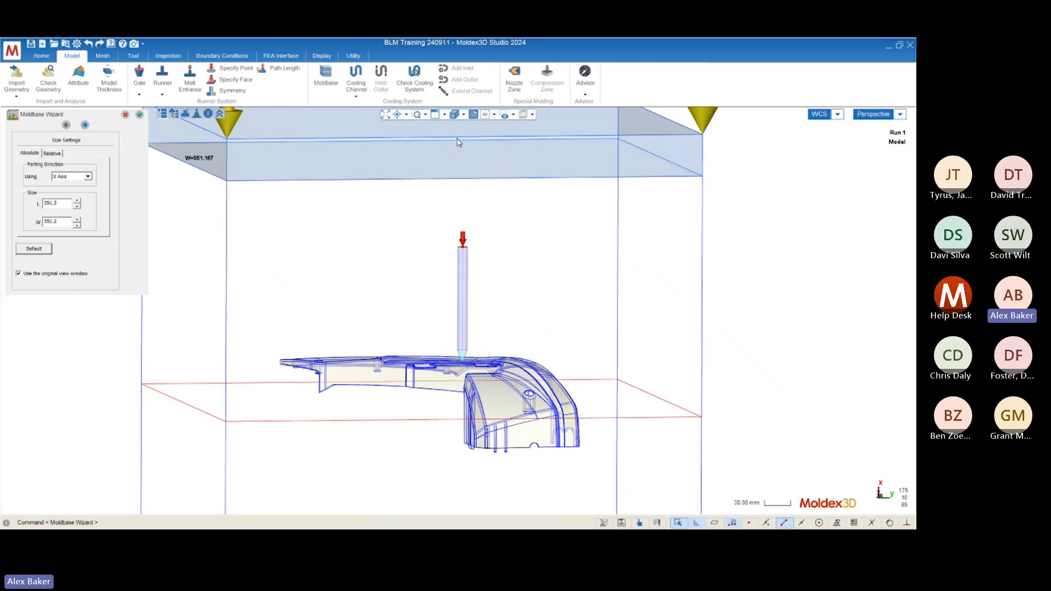
scroll(603, 213, down, 5)
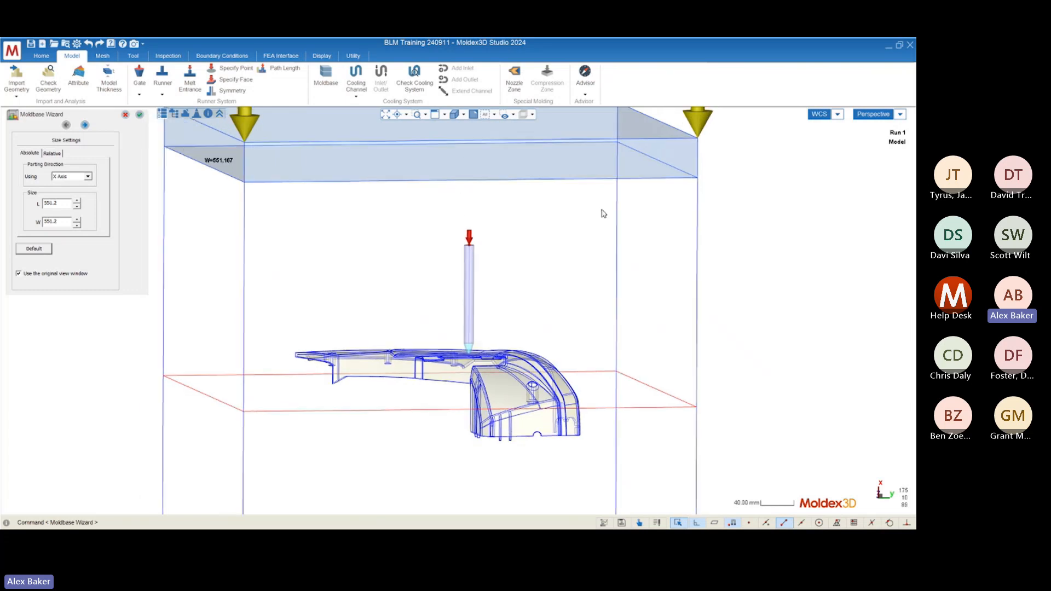
middle_drag(483, 262, 501, 274)
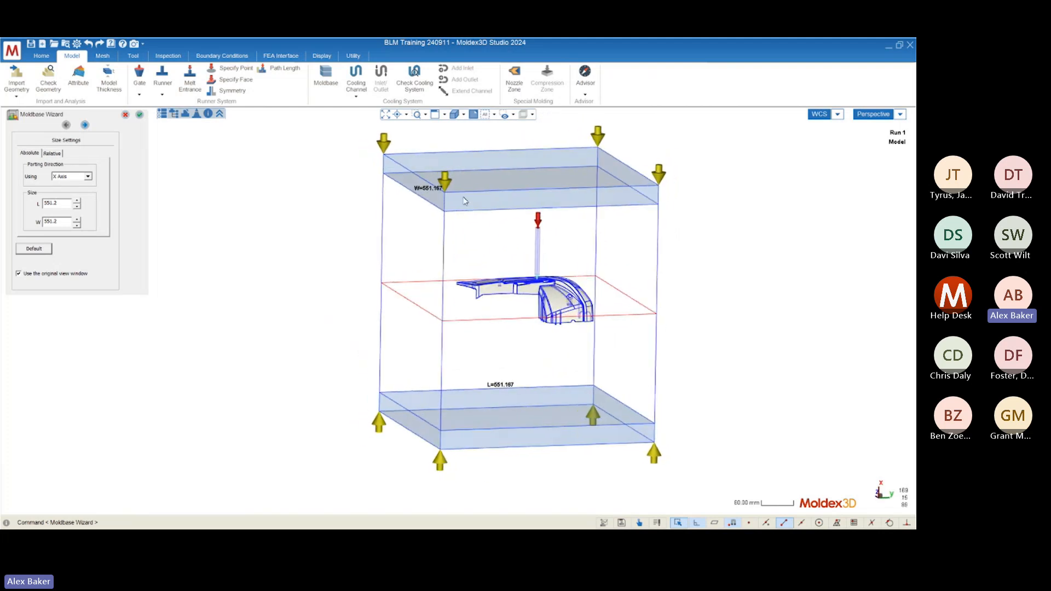
middle_drag(464, 201, 505, 325)
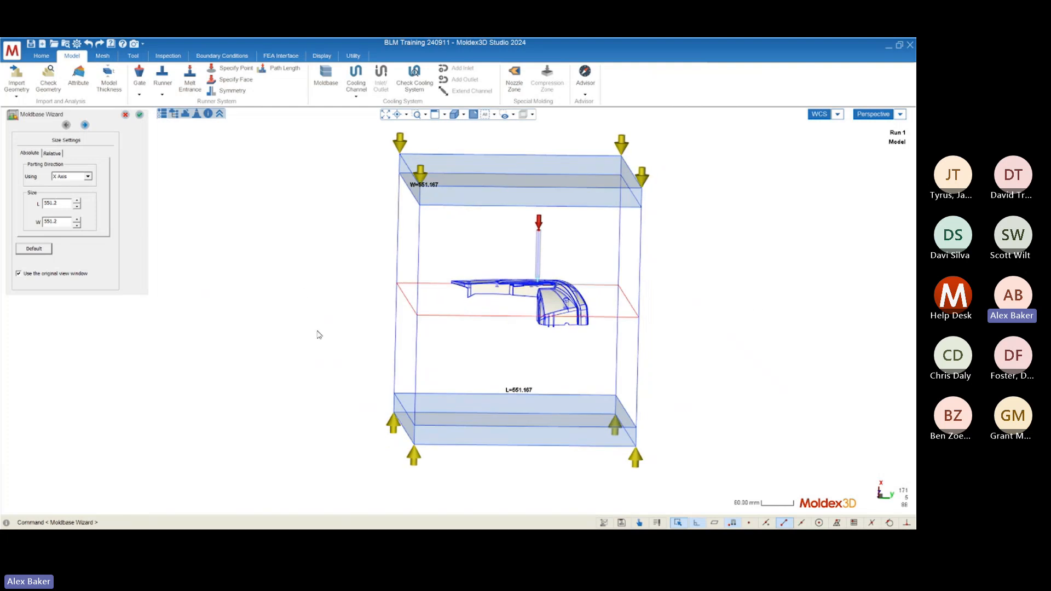
middle_drag(374, 322, 400, 306)
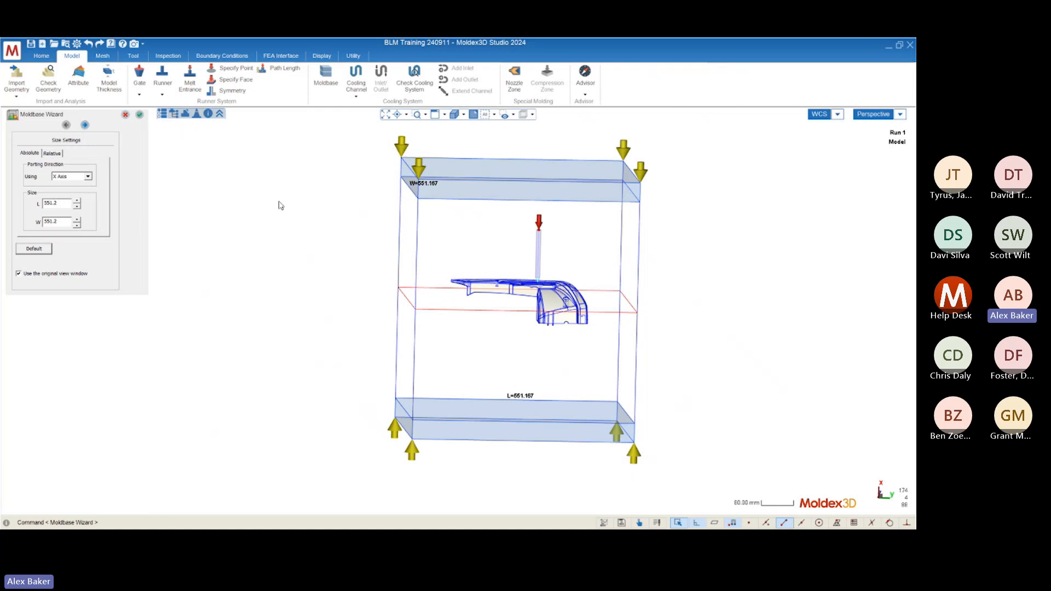
mouse_move(409, 295)
middle_down()
mouse_move(418, 261)
mouse_move(437, 257)
mouse_move(399, 292)
middle_up()
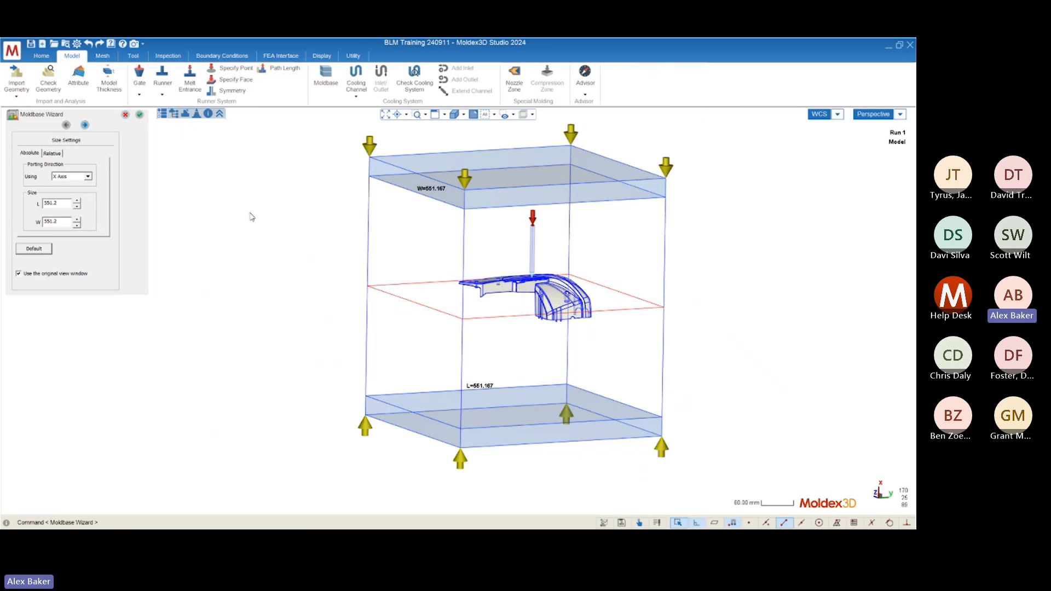
middle_drag(351, 271, 436, 249)
Step: Preview the moldbase with its parting direction along the Z Axis, and set it back to X Axis
click(86, 176)
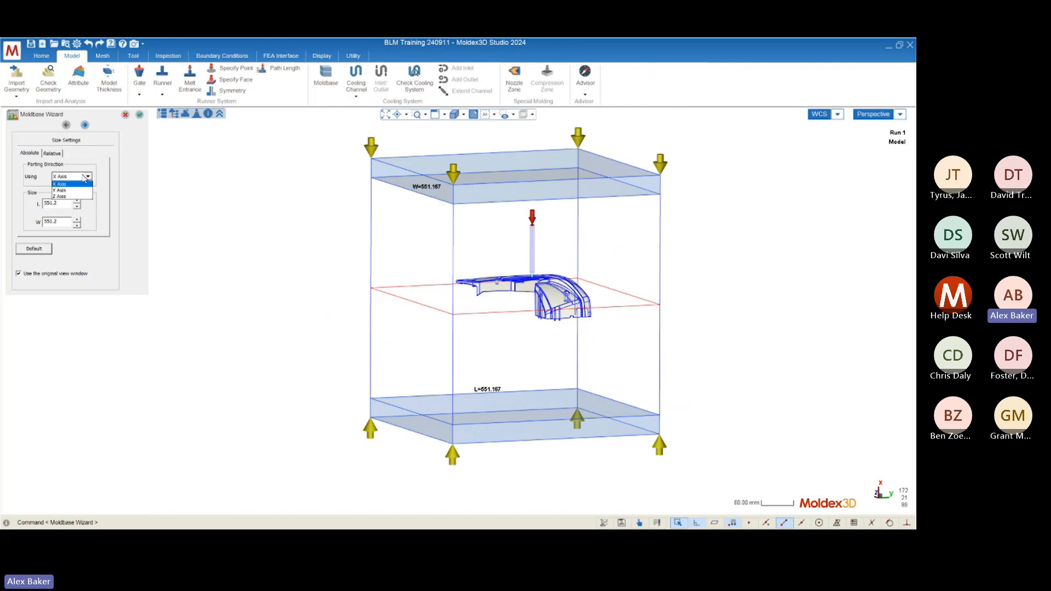
click(64, 201)
middle_drag(486, 321, 718, 366)
click(67, 176)
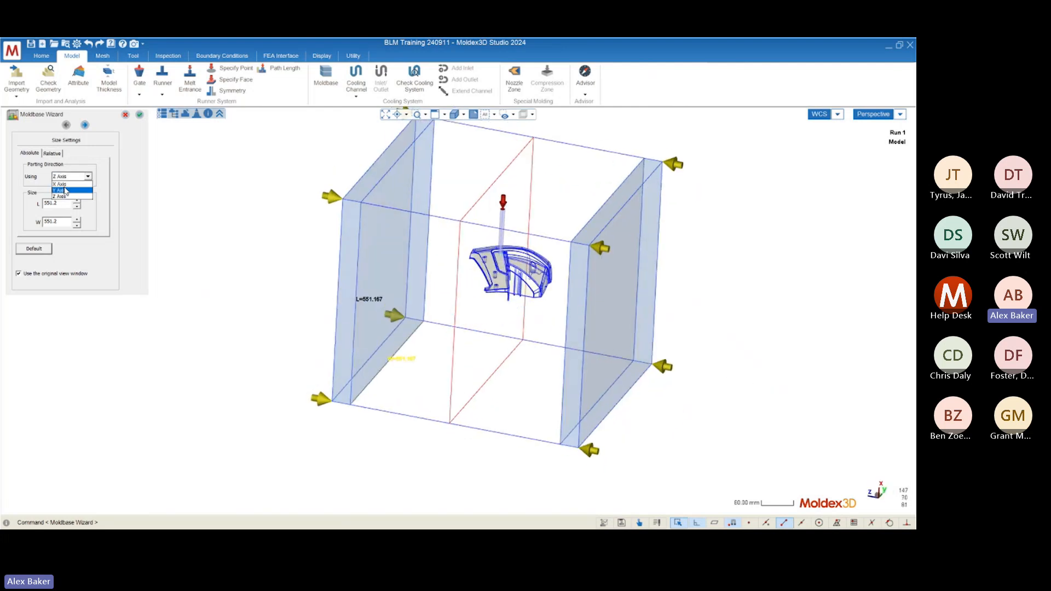
click(64, 184)
middle_drag(459, 311, 244, 282)
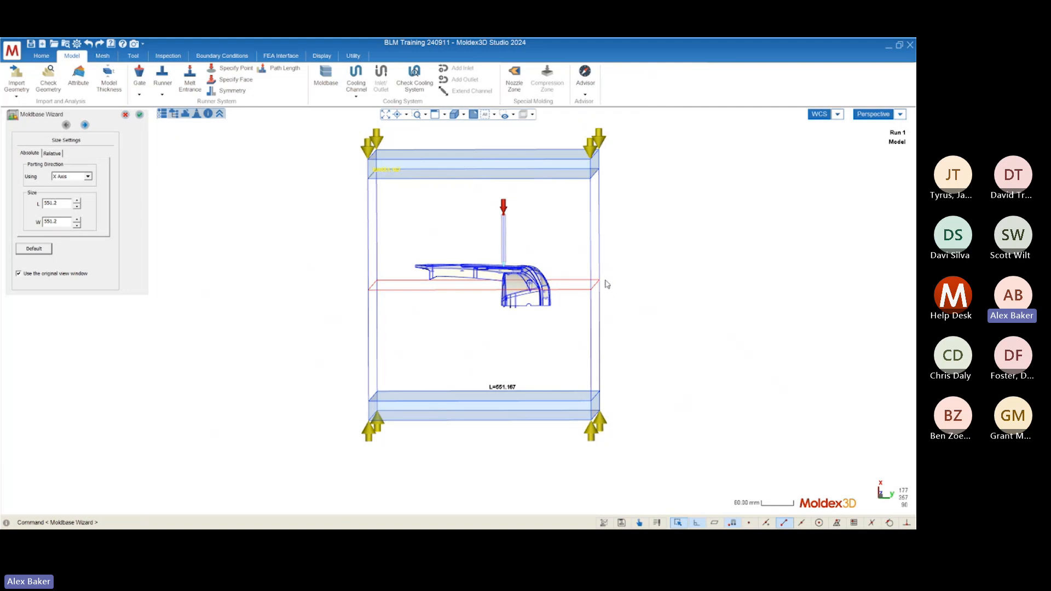
Step: Examine where the parting plane crosses the part inside the moldbase, from side and oblique views
middle_drag(607, 282, 657, 320)
scroll(344, 279, up, 2)
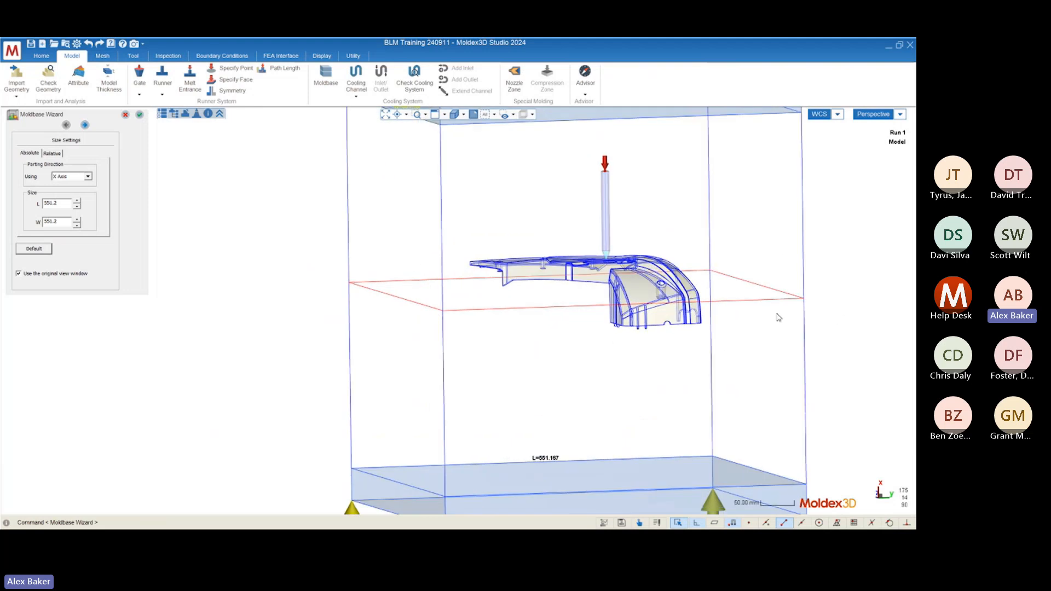
mouse_move(395, 334)
middle_down()
mouse_move(492, 333)
mouse_move(556, 368)
middle_up()
scroll(478, 241, down, 2)
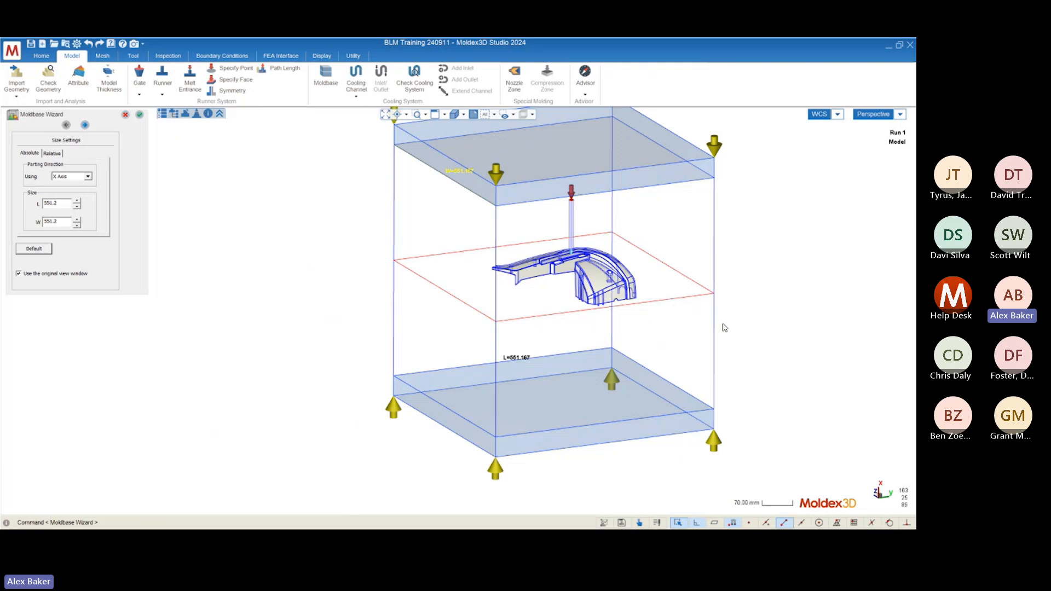
mouse_move(726, 328)
middle_down()
mouse_move(735, 308)
mouse_move(685, 291)
mouse_move(712, 287)
middle_up()
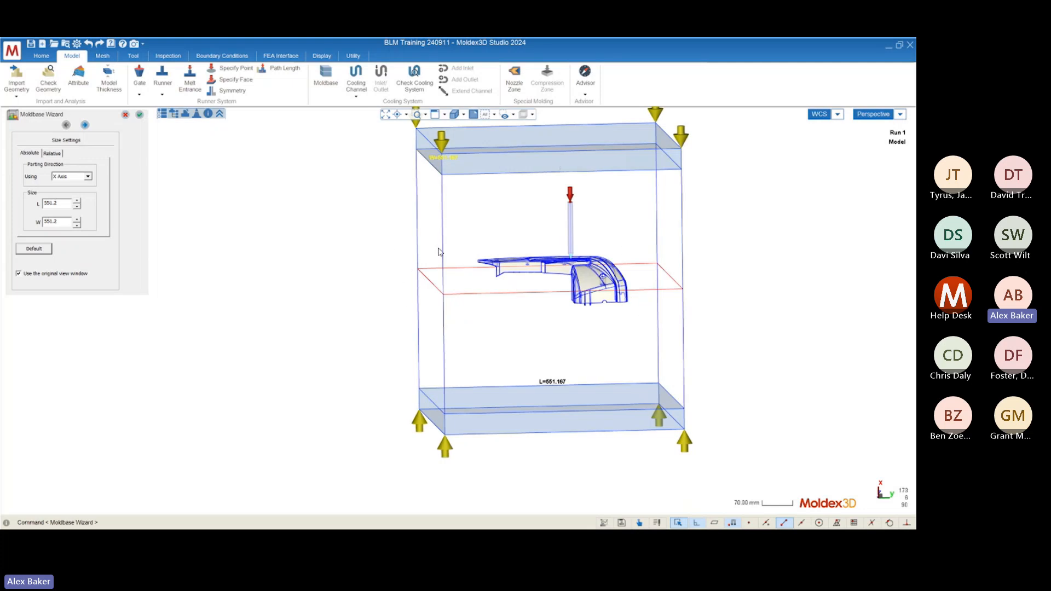
mouse_move(439, 252)
middle_down()
mouse_move(488, 291)
mouse_move(480, 296)
mouse_move(486, 271)
mouse_move(465, 268)
mouse_move(496, 284)
mouse_move(504, 261)
mouse_move(508, 280)
middle_up()
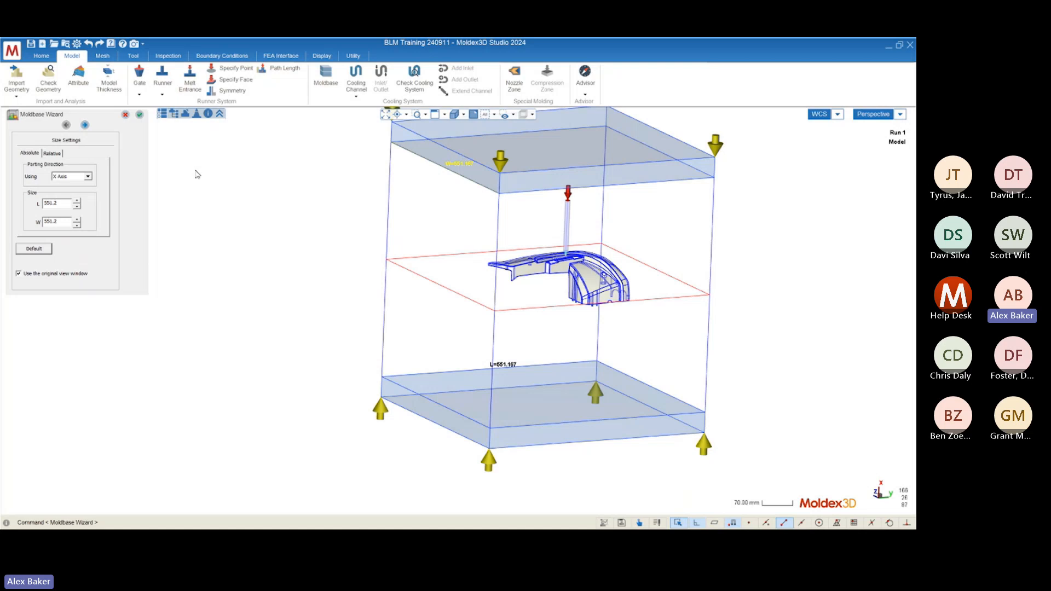
scroll(458, 309, up, 5)
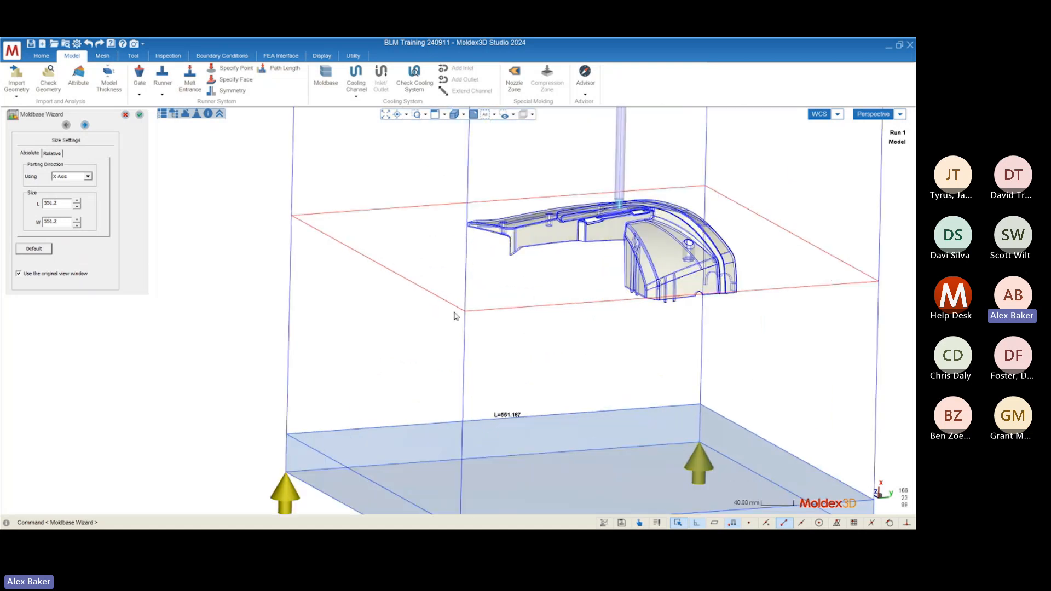
mouse_move(779, 338)
middle_down()
mouse_move(727, 294)
mouse_move(622, 294)
mouse_move(646, 305)
mouse_move(648, 294)
middle_up()
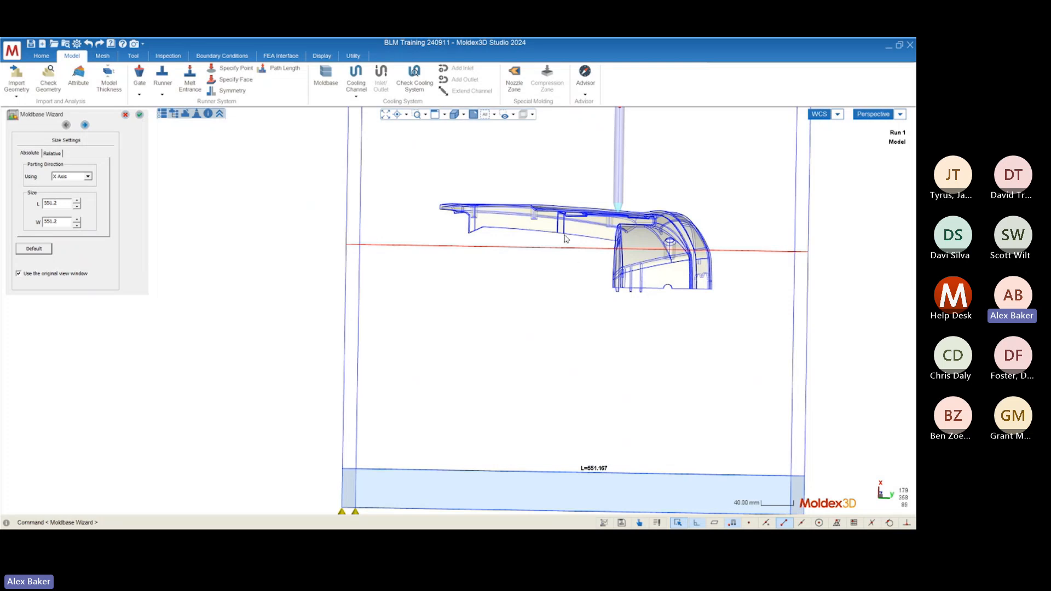
scroll(614, 251, down, 4)
mouse_move(414, 288)
middle_down()
mouse_move(509, 319)
mouse_move(598, 317)
mouse_move(525, 321)
middle_up()
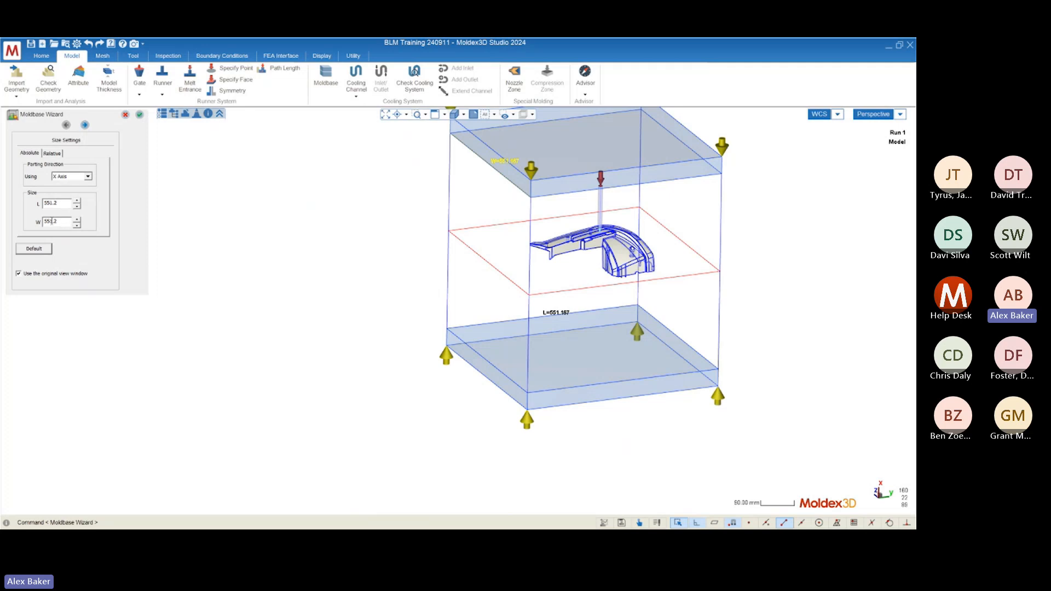
Step: Create the moldbase with an overall height of 551.2 mm and cavity and core heights of 275.6 mm each
click(85, 126)
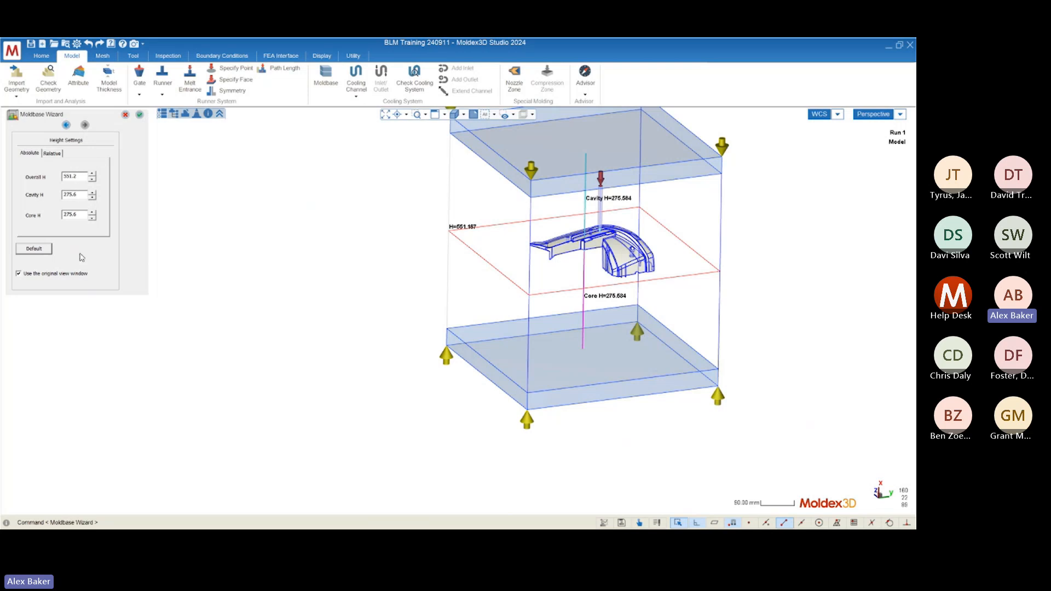
mouse_move(416, 365)
middle_down()
mouse_move(422, 357)
mouse_move(418, 372)
middle_up()
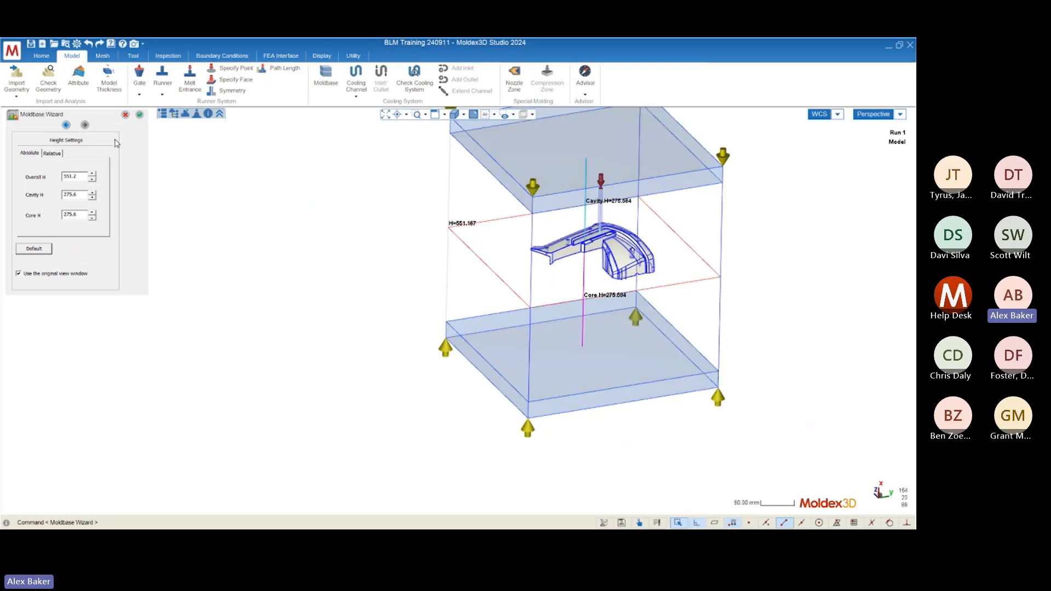
click(140, 114)
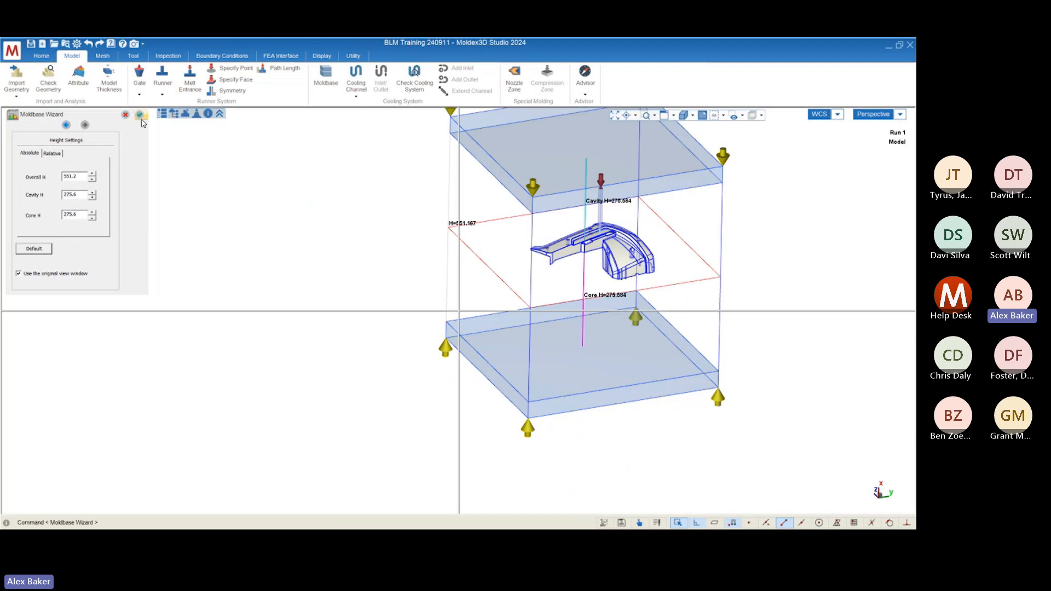
mouse_move(500, 391)
middle_down()
mouse_move(494, 353)
mouse_move(498, 390)
middle_up()
scroll(305, 419, down, 4)
scroll(586, 218, up, 4)
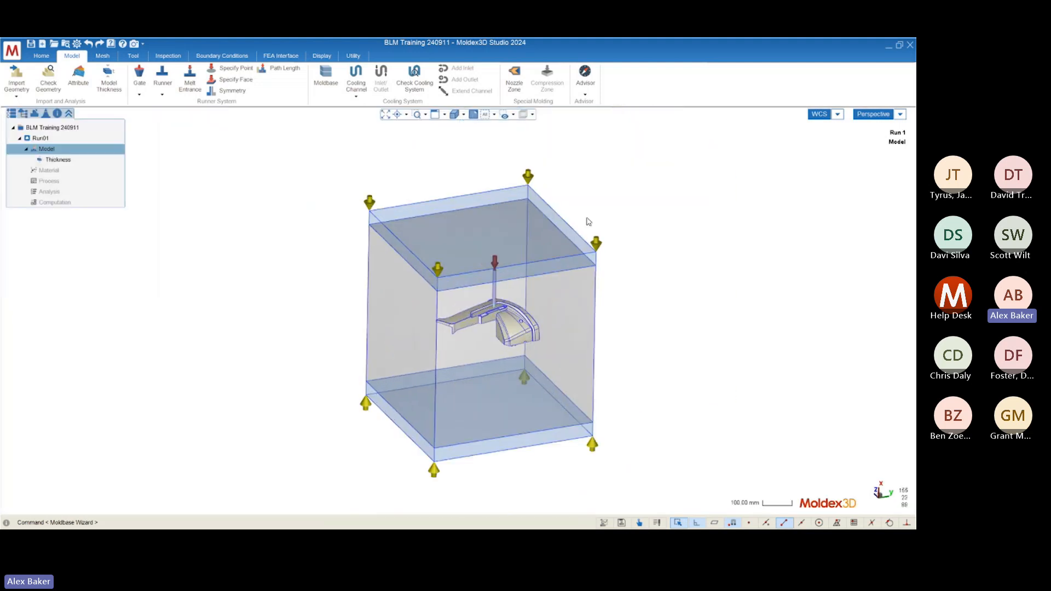
Step: Examine the finished moldbase around the part, runner and pin gate from oblique and side views
mouse_move(478, 347)
middle_down()
mouse_move(329, 296)
mouse_move(395, 301)
mouse_move(511, 336)
middle_up()
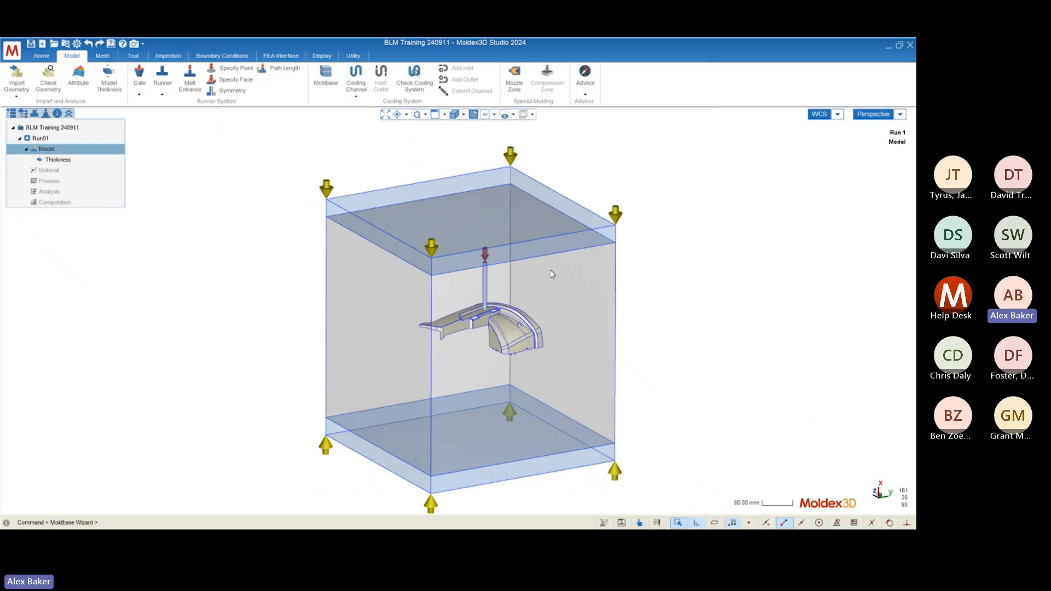
middle_drag(454, 378, 406, 275)
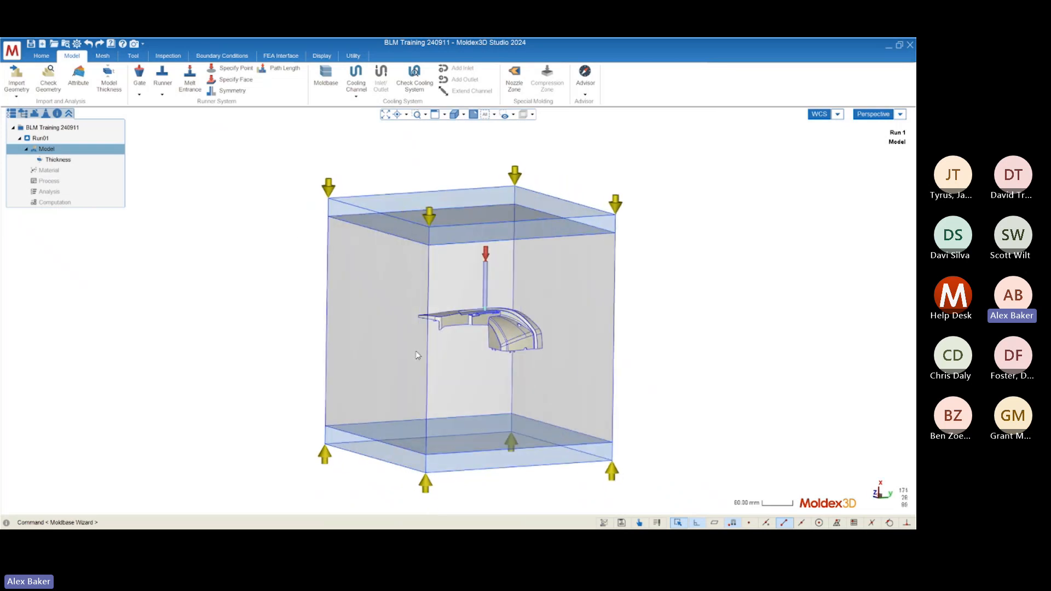
mouse_move(388, 463)
middle_down()
mouse_move(422, 428)
mouse_move(459, 431)
mouse_move(333, 406)
mouse_move(249, 472)
mouse_move(258, 458)
mouse_move(340, 460)
mouse_move(319, 461)
mouse_move(327, 475)
middle_up()
scroll(479, 278, up, 5)
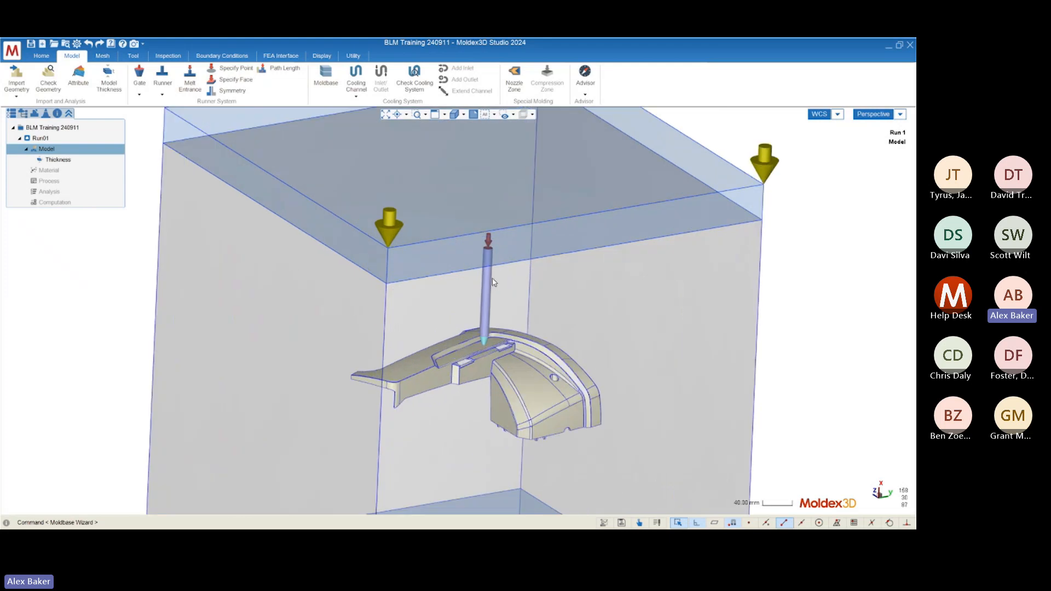
middle_drag(509, 267, 562, 230)
scroll(478, 234, down, 4)
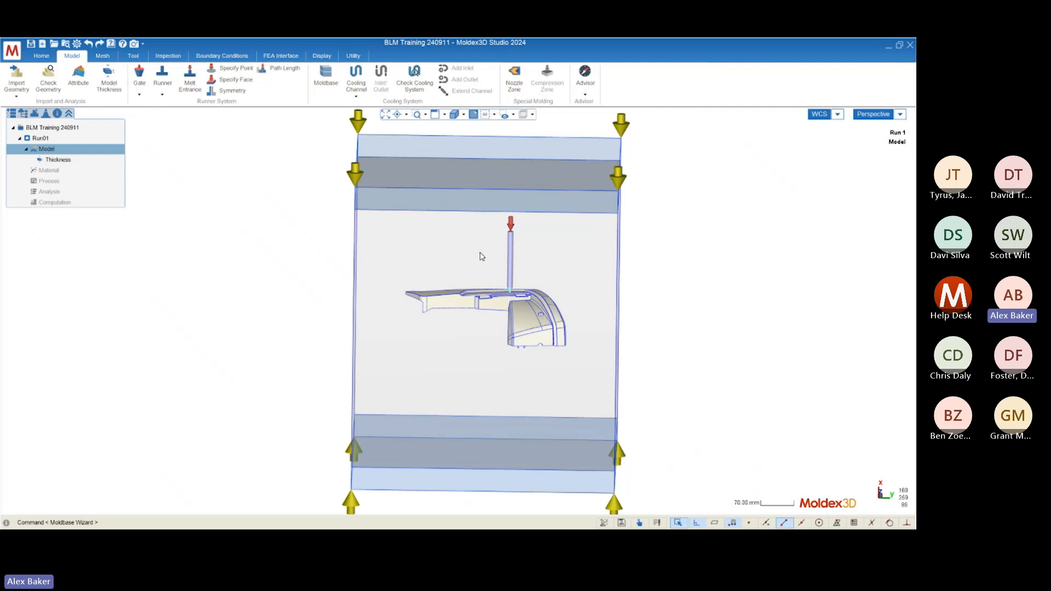
scroll(463, 307, up, 6)
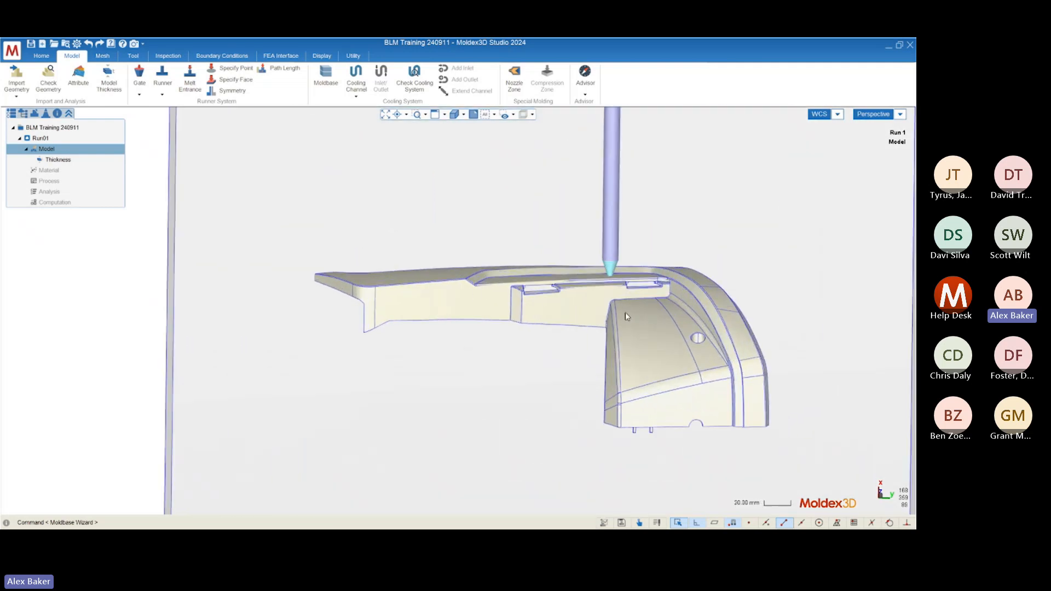
scroll(512, 299, up, 6)
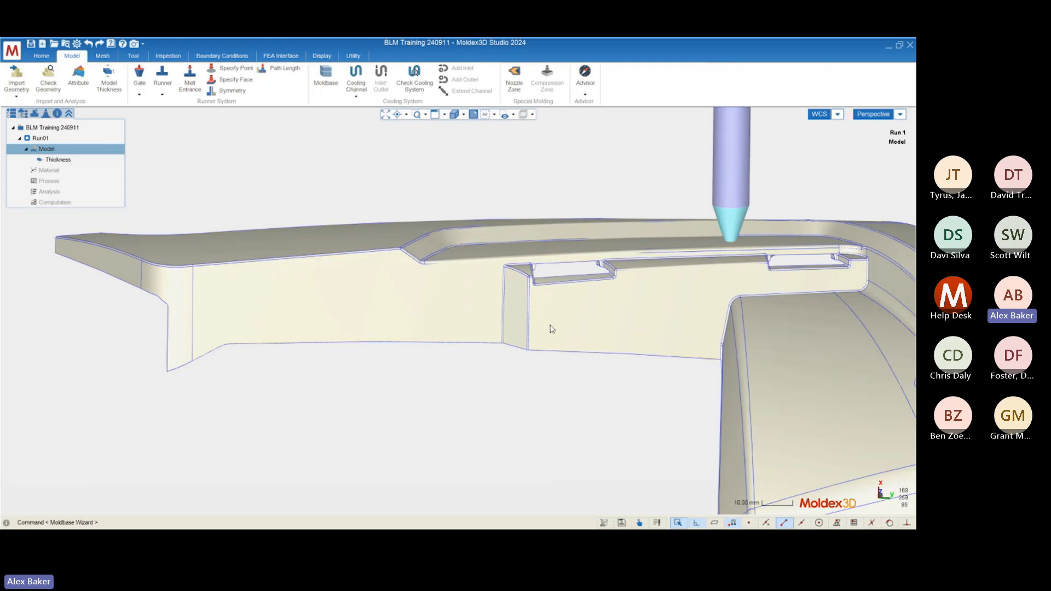
scroll(577, 357, down, 10)
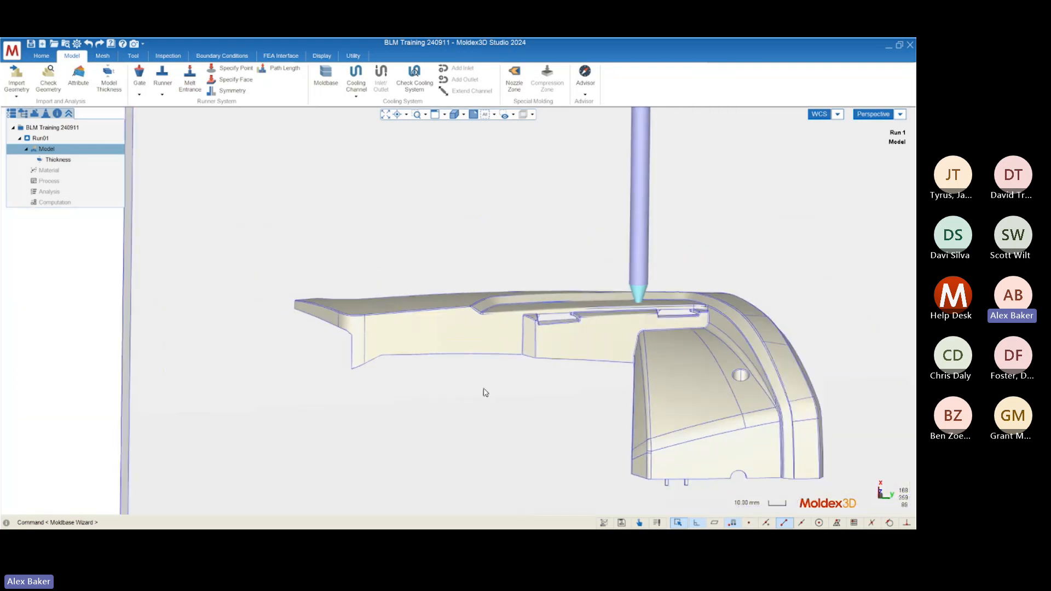
middle_drag(374, 320, 425, 350)
scroll(261, 192, down, 2)
middle_drag(368, 280, 348, 235)
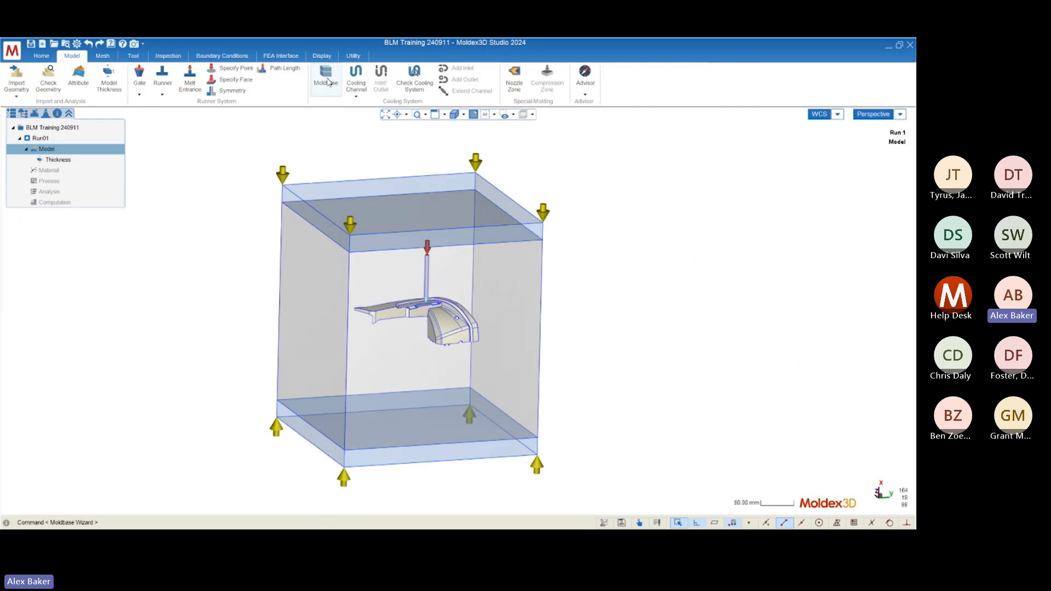
Step: Start the Cooling Channel Layout Wizard and check the proposed channel rows above and below the part
click(359, 74)
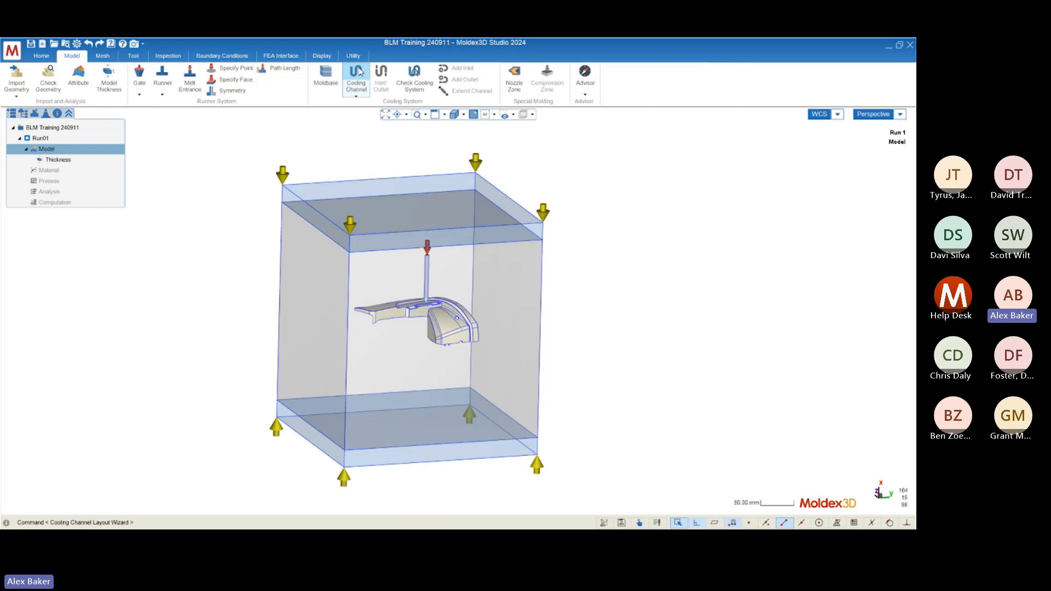
middle_drag(414, 353, 384, 315)
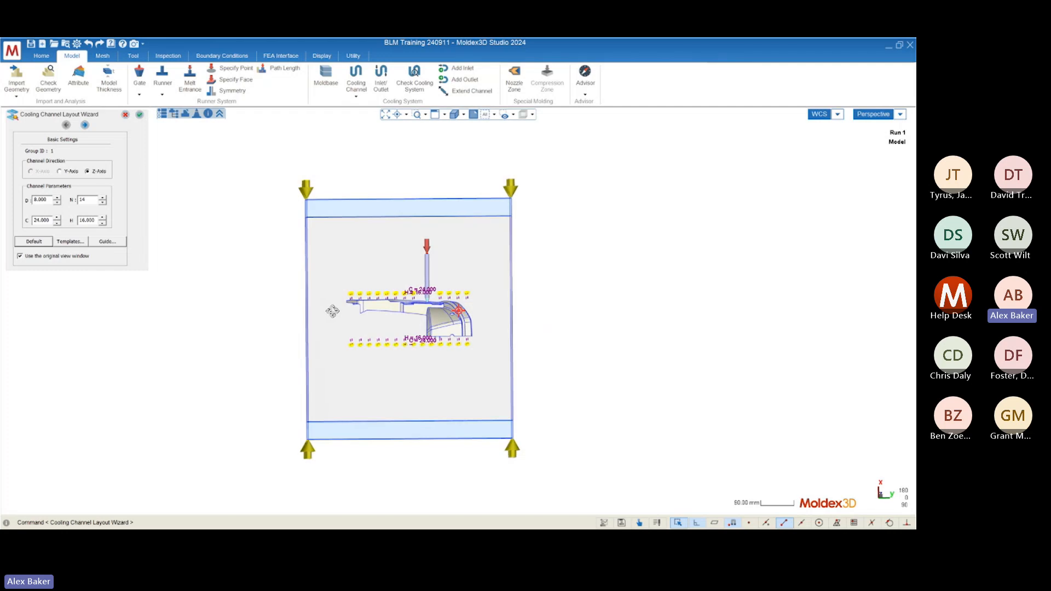
scroll(446, 347, up, 8)
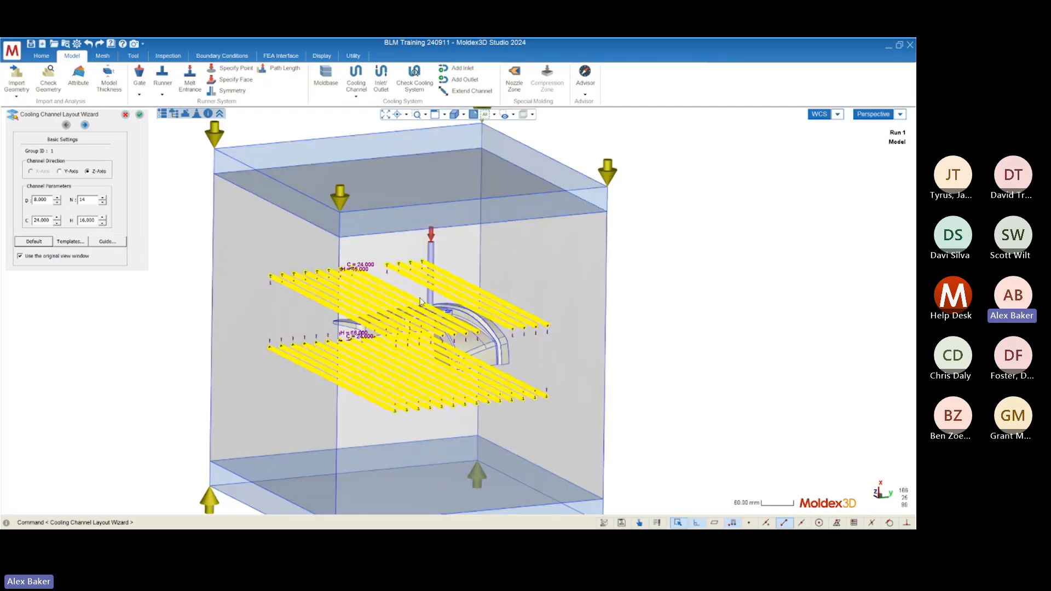
middle_drag(446, 430, 339, 353)
scroll(290, 391, down, 5)
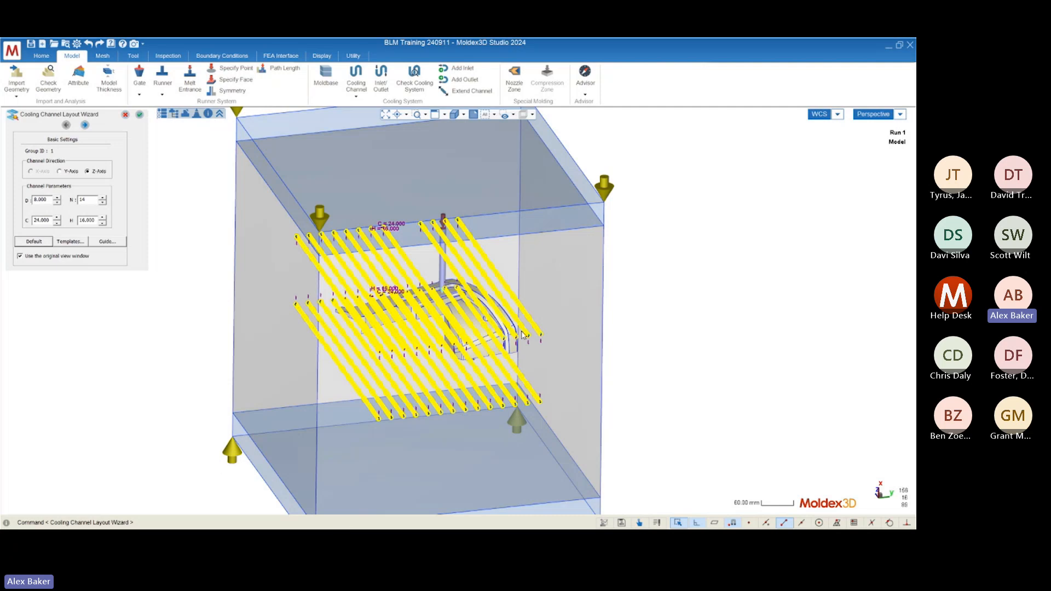
mouse_move(448, 392)
middle_down()
mouse_move(384, 342)
mouse_move(324, 361)
mouse_move(362, 336)
mouse_move(321, 335)
mouse_move(372, 340)
mouse_move(375, 368)
middle_up()
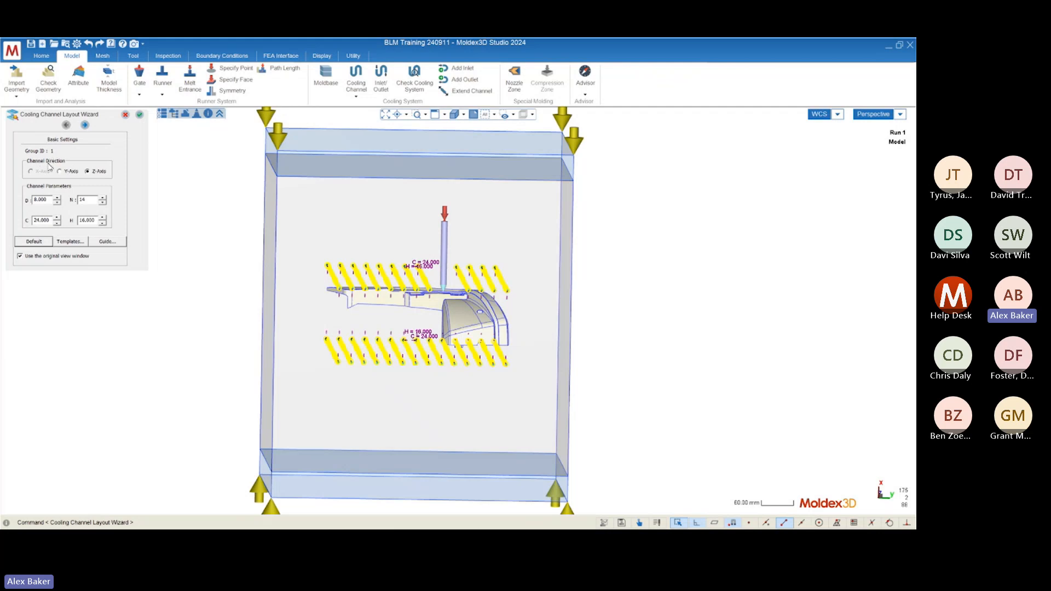
Step: Preview the cooling channels running along the Y-Axis, and set the channel direction back to Z-Axis
click(59, 171)
click(88, 171)
middle_drag(428, 291, 429, 360)
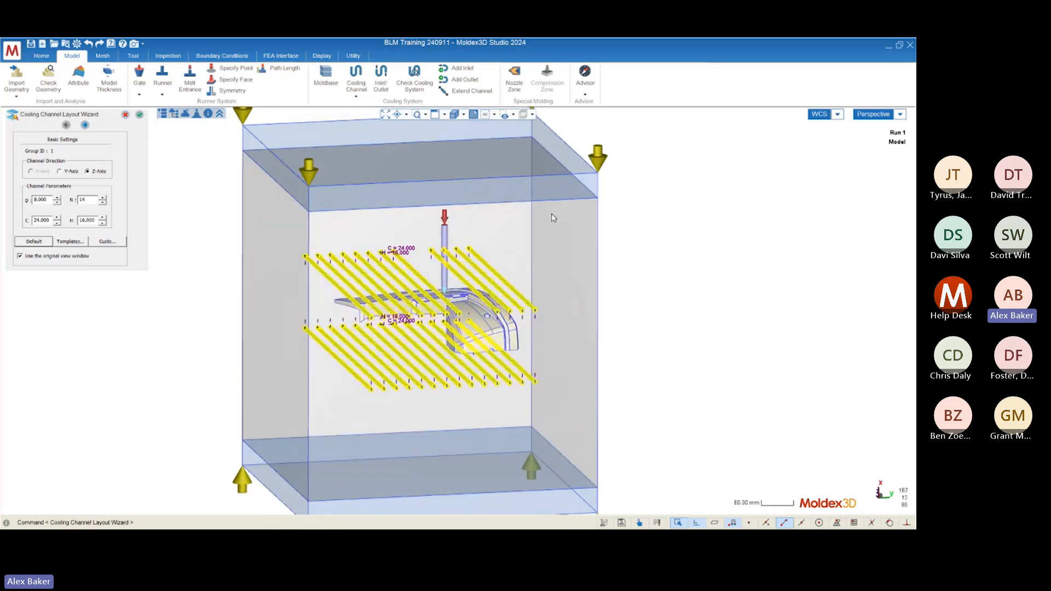
scroll(553, 219, down, 3)
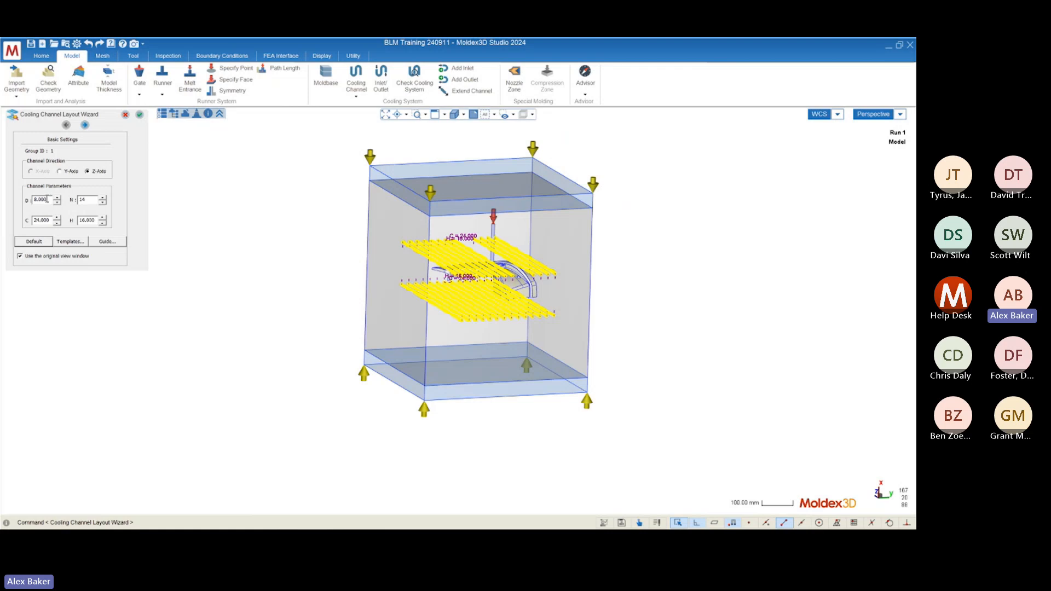
Step: Examine the cooling channels' diameter D and their position relative to the runner, gate and part surfaces
double_click(42, 201)
scroll(510, 288, up, 8)
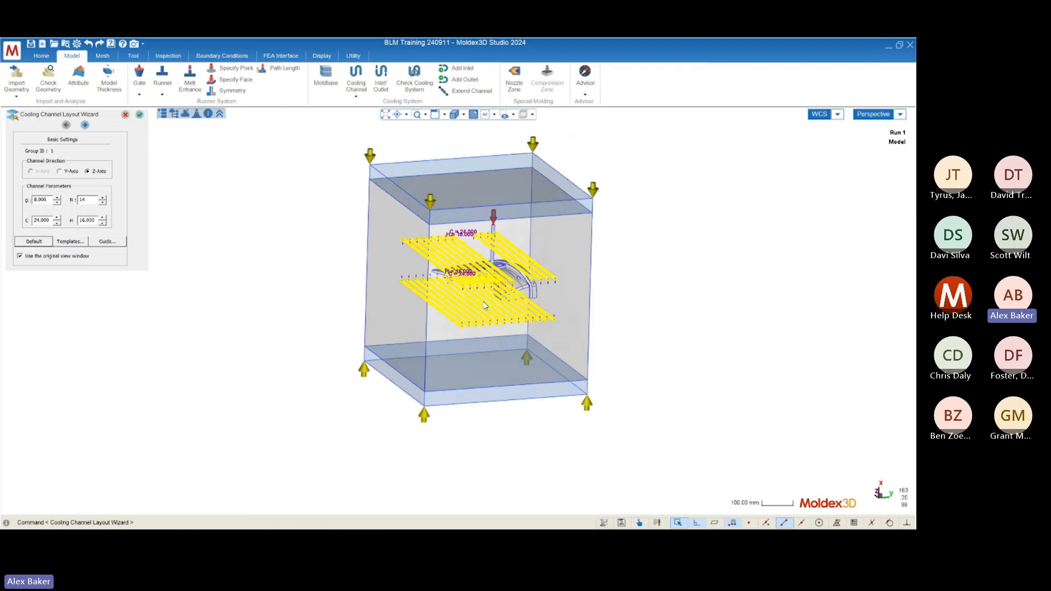
scroll(511, 289, up, 4)
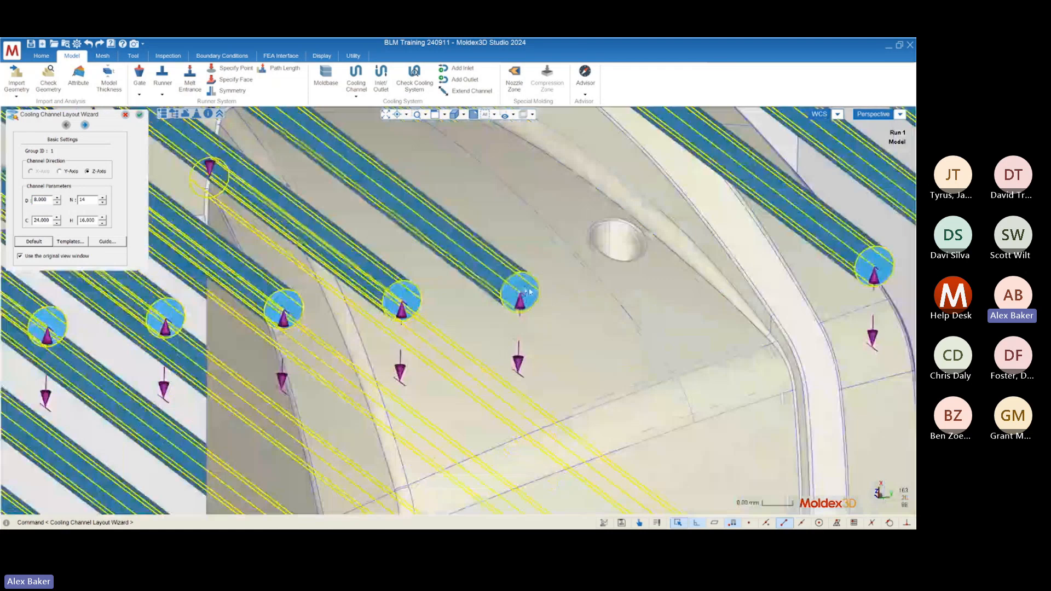
mouse_move(567, 300)
middle_down()
mouse_move(610, 323)
mouse_move(470, 300)
middle_up()
scroll(470, 301, down, 2)
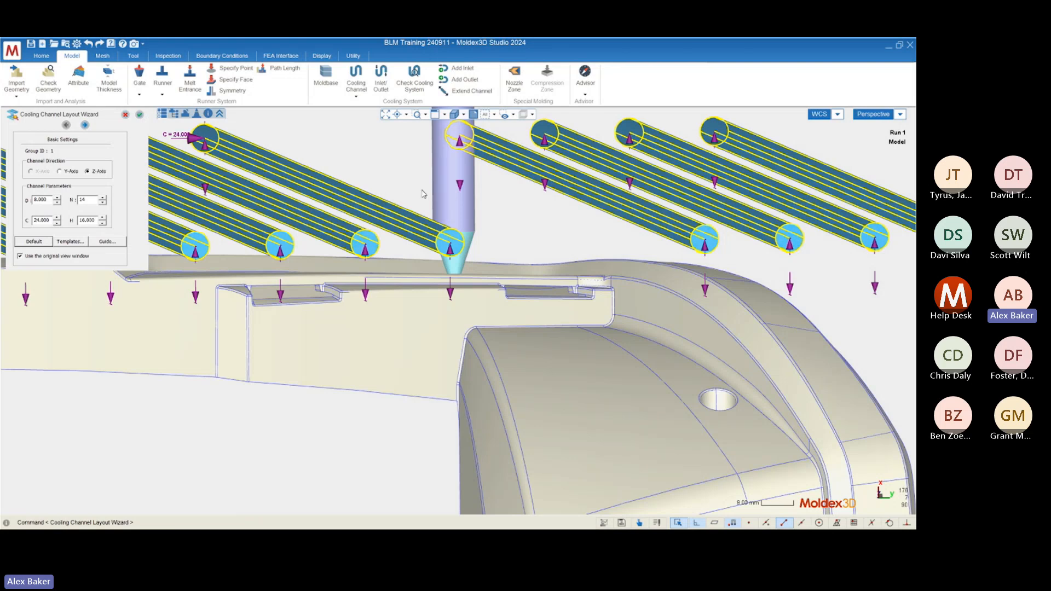
scroll(453, 235, down, 6)
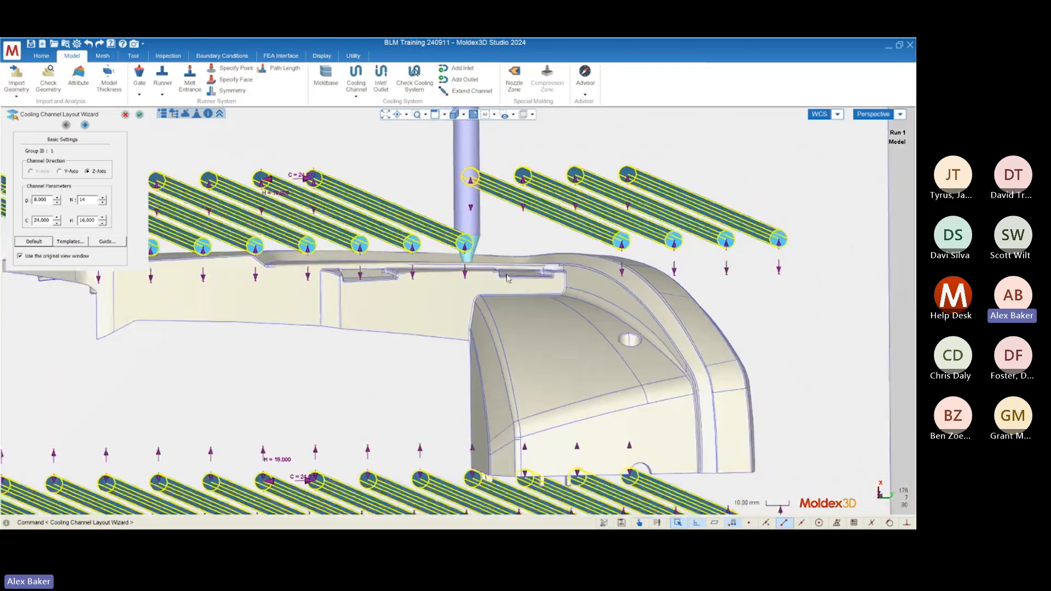
middle_drag(477, 237, 461, 250)
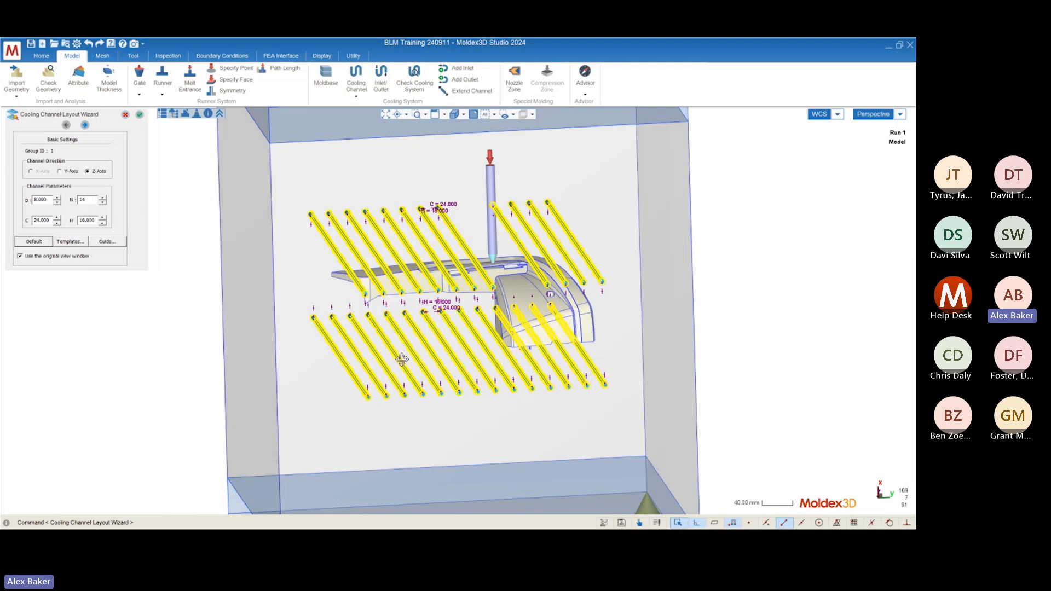
mouse_move(402, 360)
middle_down()
mouse_move(363, 340)
mouse_move(477, 404)
middle_up()
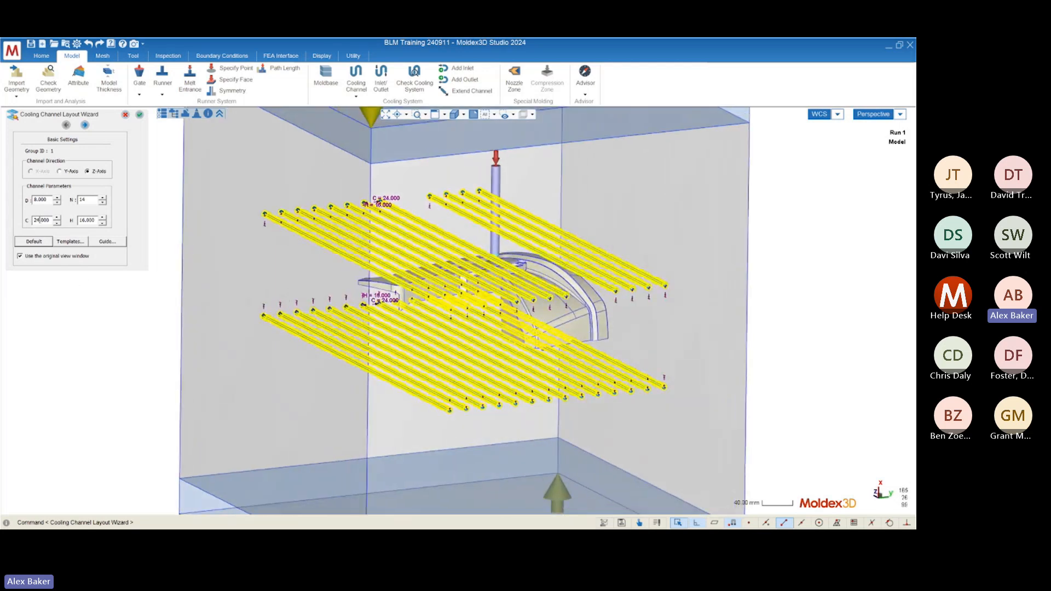
middle_drag(590, 345, 478, 310)
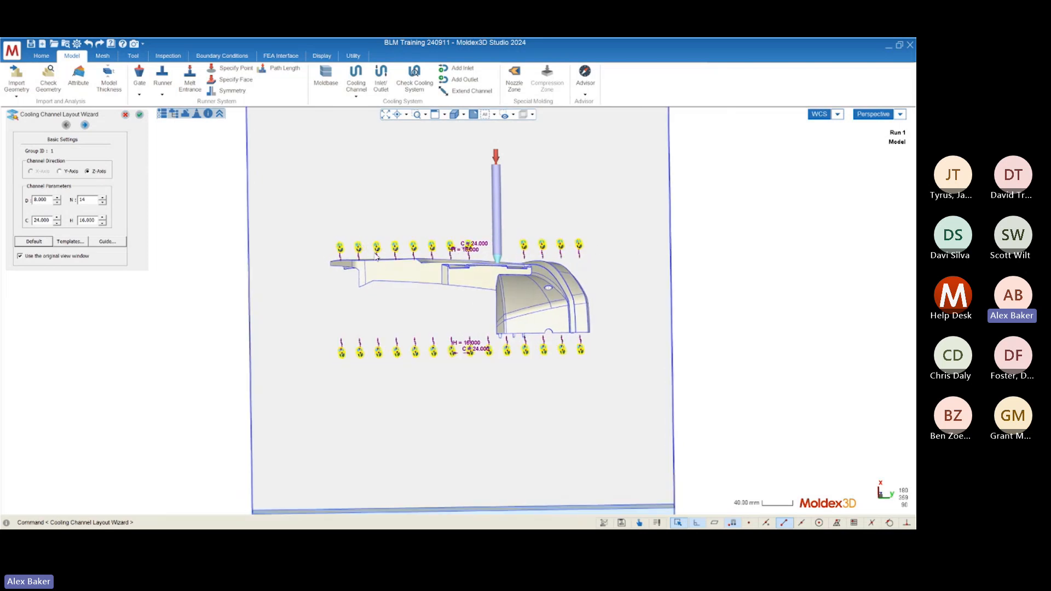
middle_drag(473, 306, 492, 305)
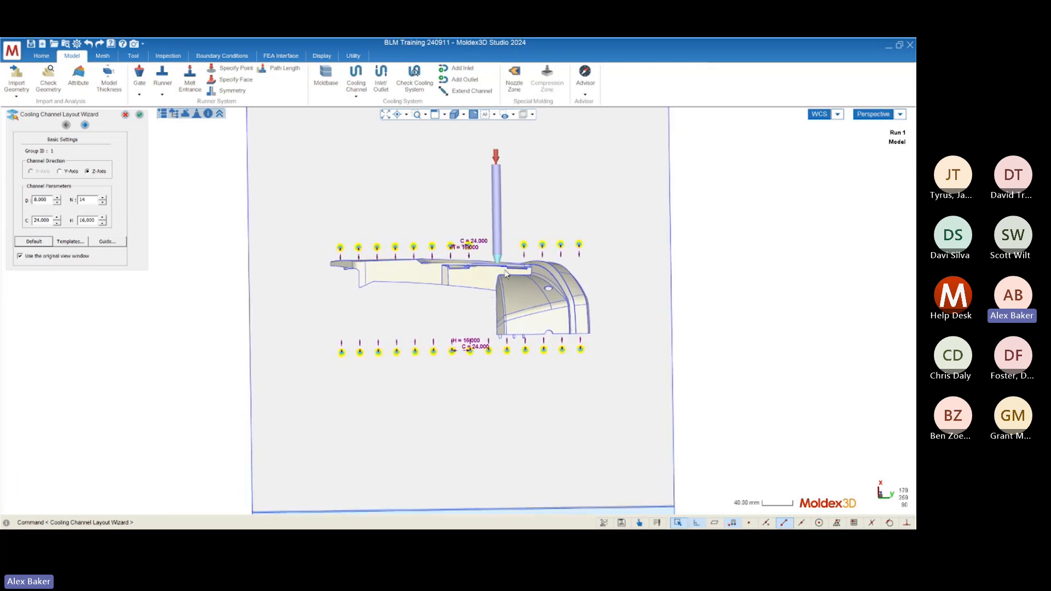
Step: Try a larger channel-to-channel spacing C, and return it to 24 mm
click(57, 217)
click(57, 222)
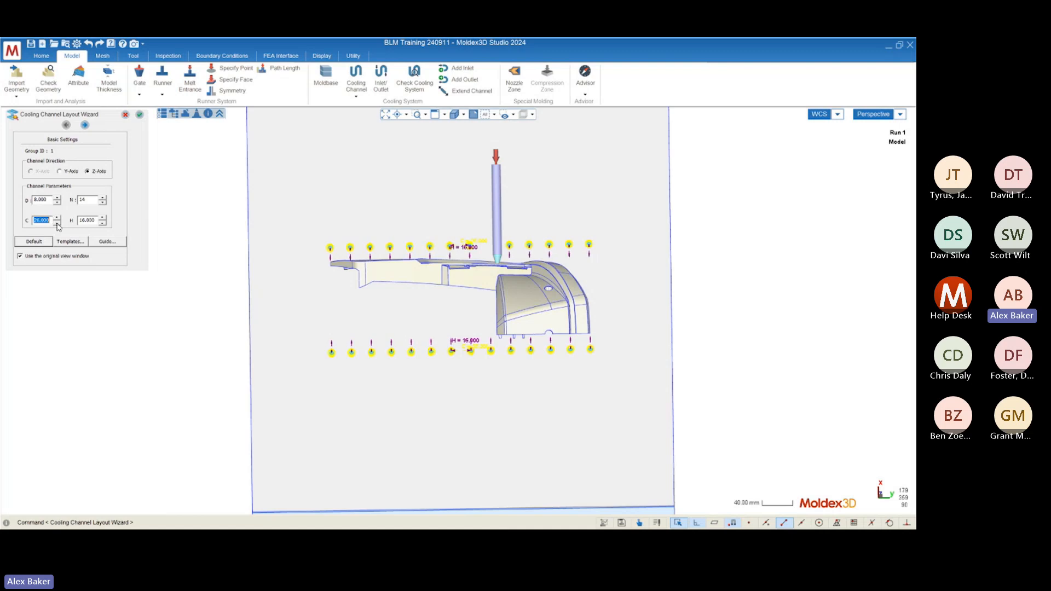
mouse_move(378, 357)
middle_down()
mouse_move(401, 356)
mouse_move(367, 356)
middle_up()
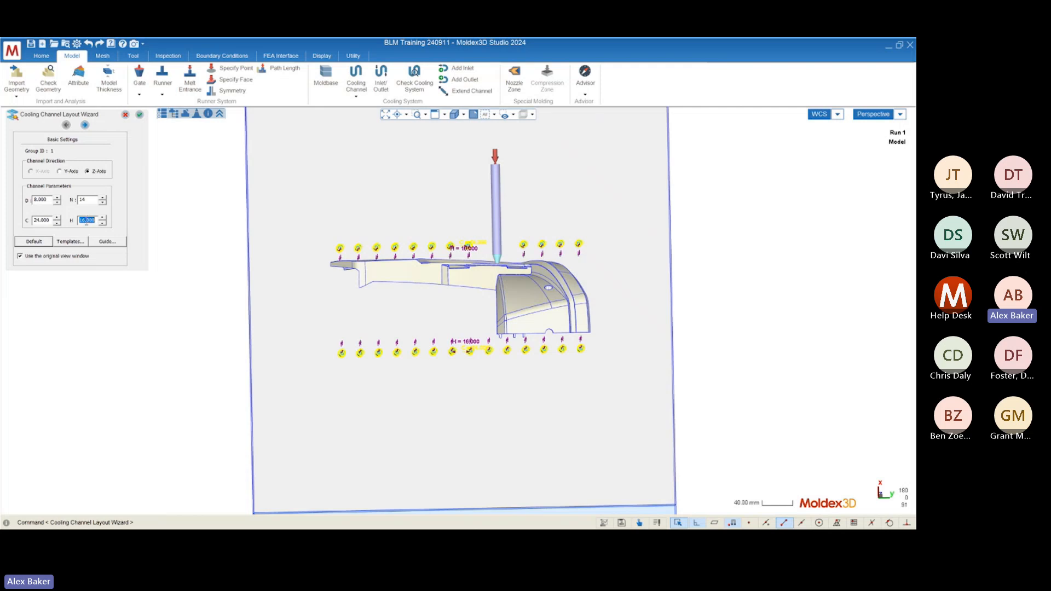
Step: Examine the distance H between the upper cooling channels and the part's top surface
middle_drag(357, 268, 355, 265)
scroll(353, 265, up, 8)
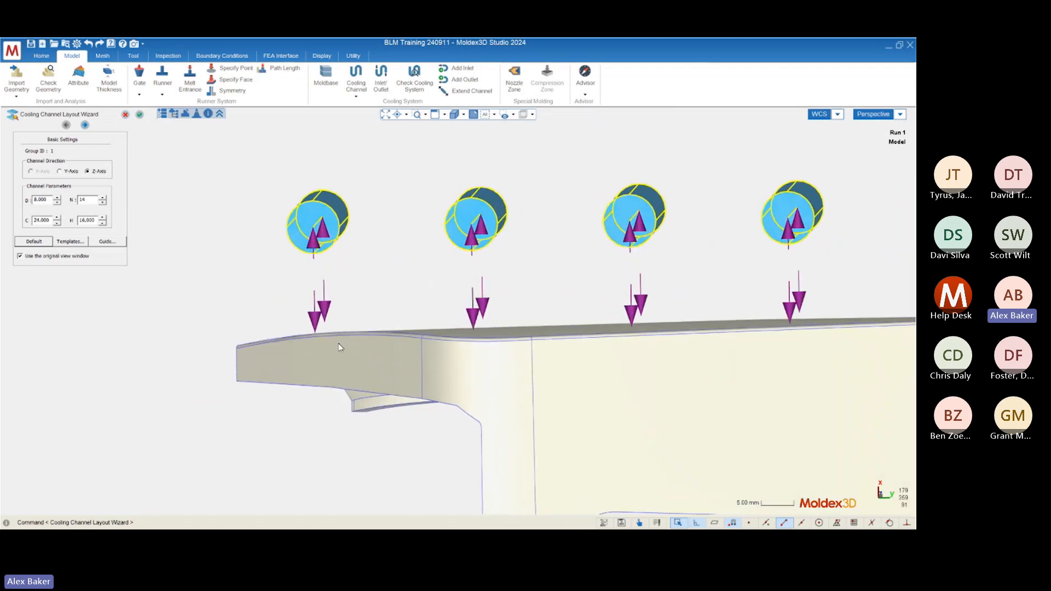
middle_drag(340, 345, 341, 343)
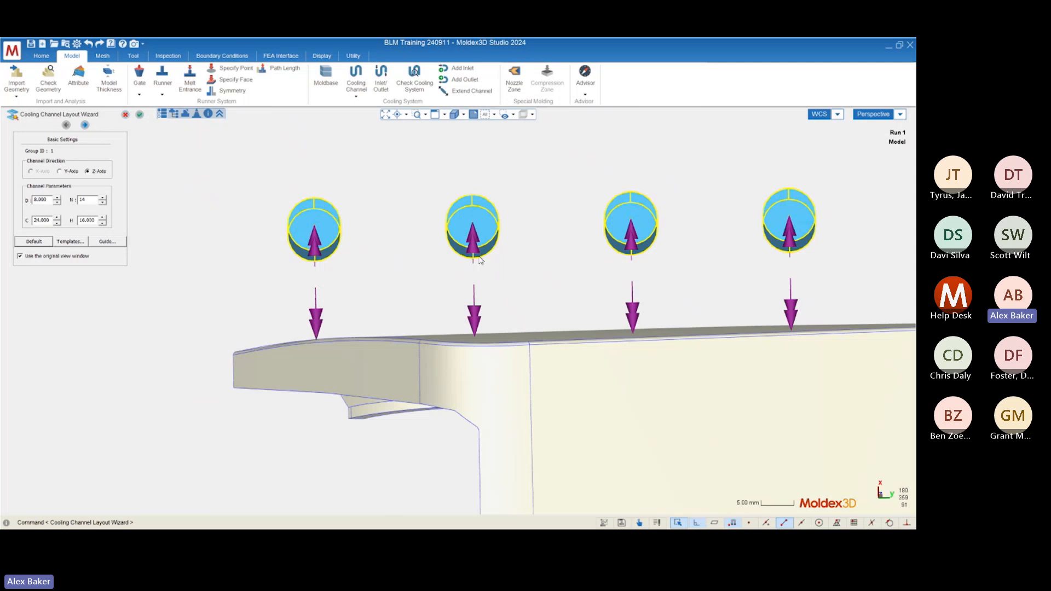
scroll(257, 281, down, 4)
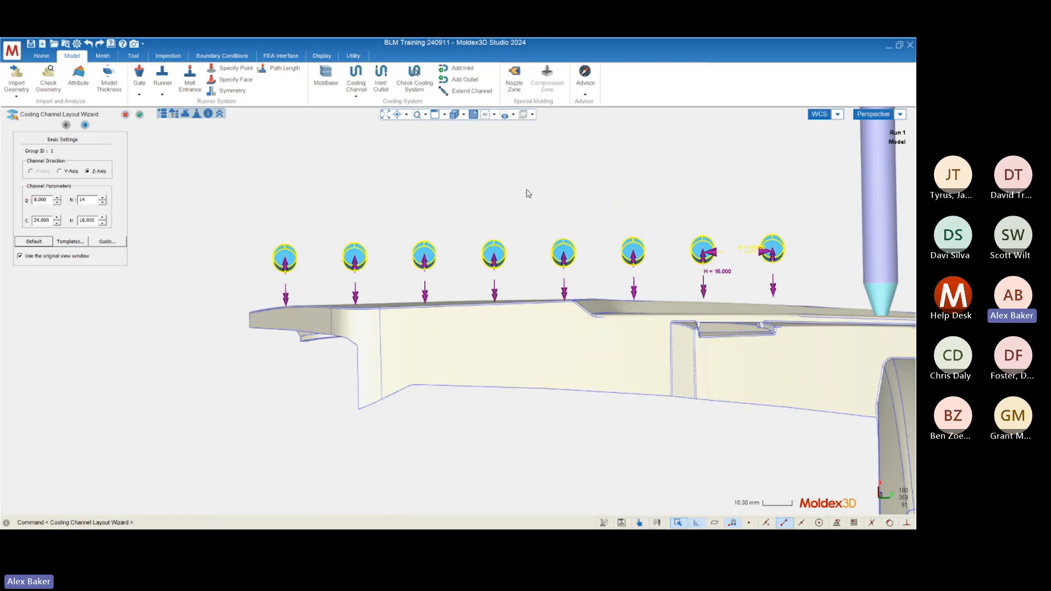
scroll(485, 274, down, 3)
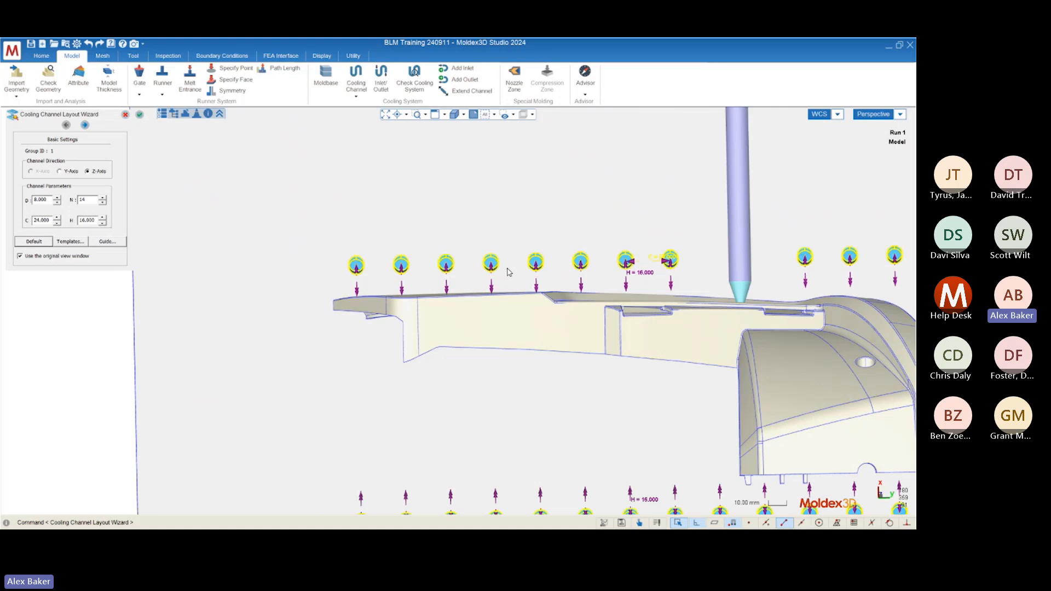
Step: Set the cooling channel parameter H, the spacing between the channels and the part, to 80
middle_drag(438, 281, 437, 282)
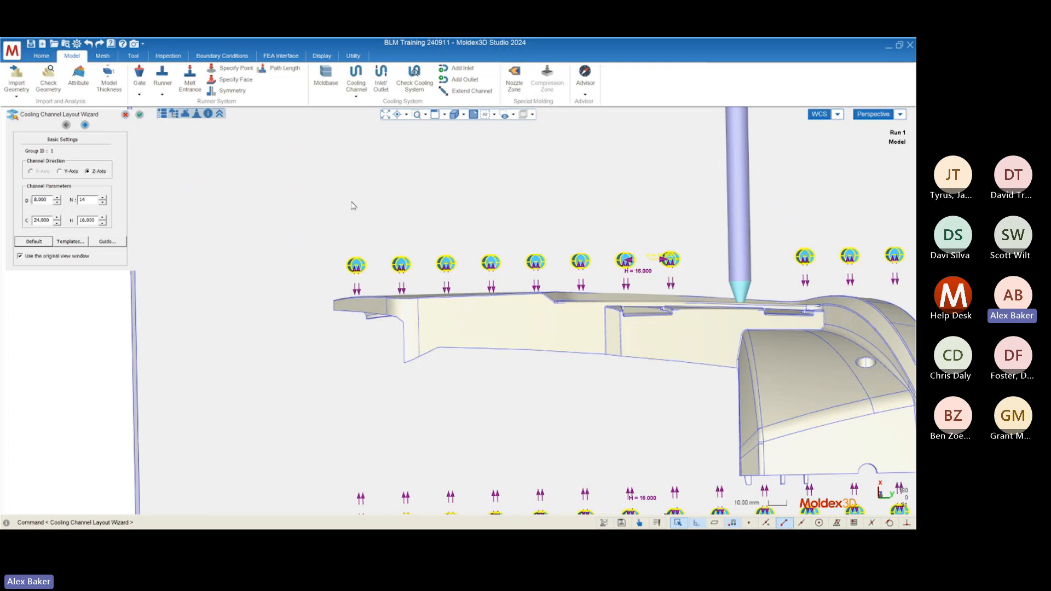
scroll(341, 276, down, 5)
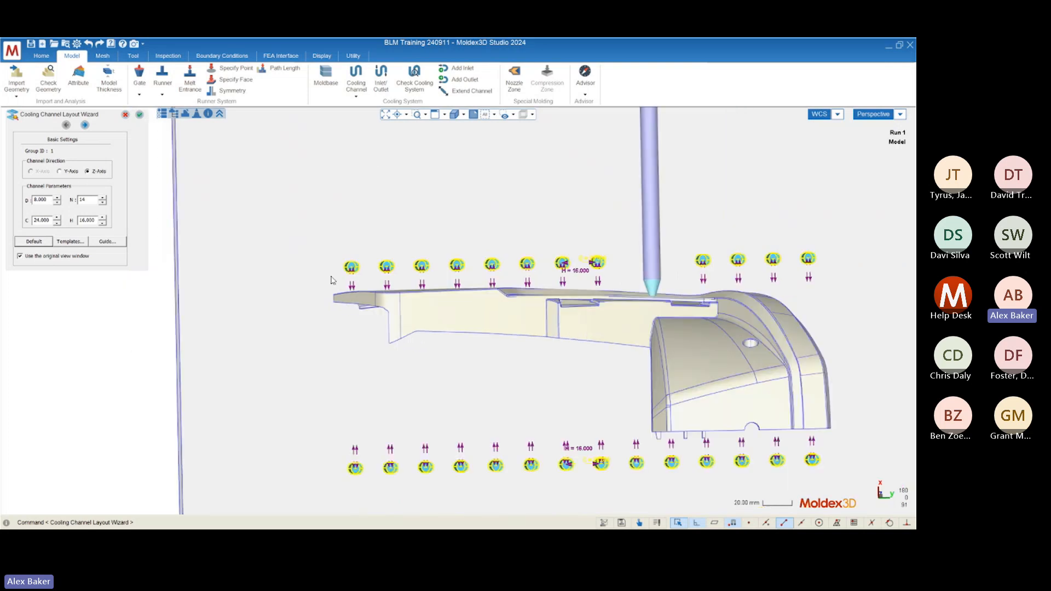
middle_drag(341, 276, 370, 290)
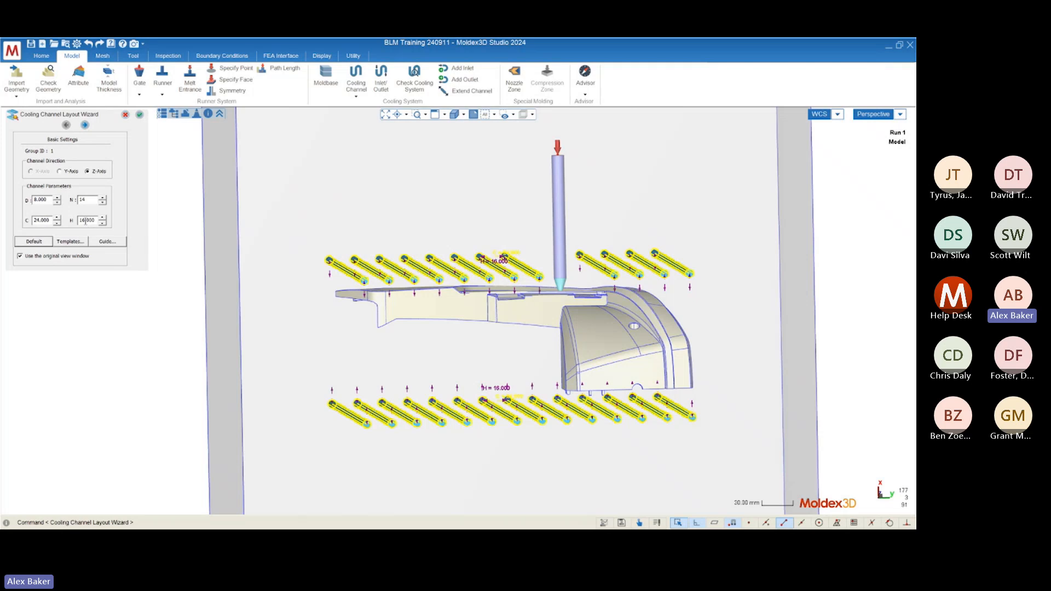
double_click(87, 220)
text(80)
key(Tab)
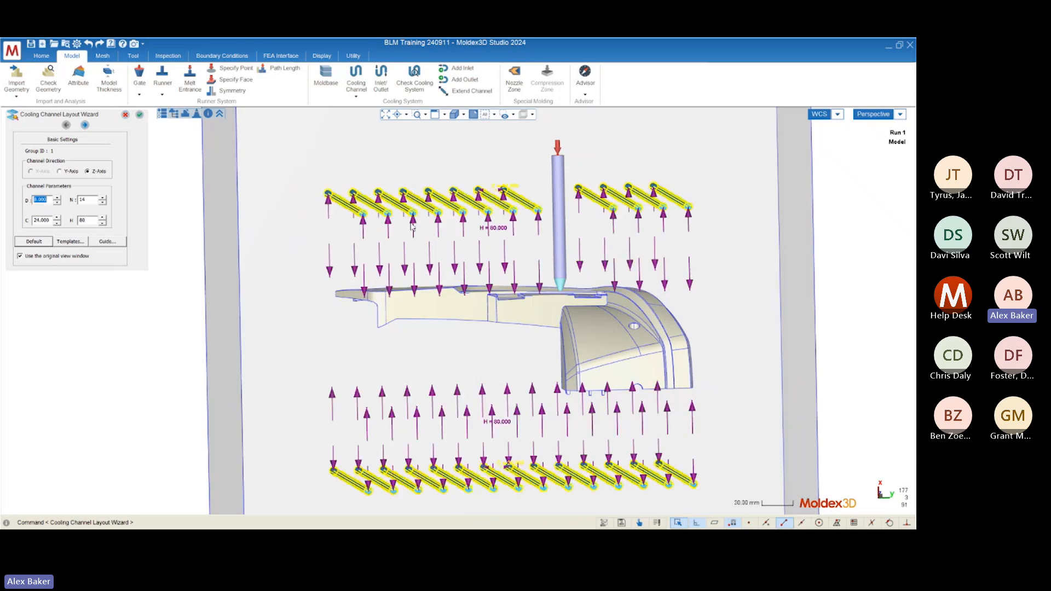
Step: Review the channel layout preview around the part and accept it to create the cooling channels
mouse_move(358, 213)
middle_down()
mouse_move(371, 228)
mouse_move(337, 228)
mouse_move(350, 230)
middle_up()
mouse_move(332, 388)
middle_down()
mouse_move(394, 400)
mouse_move(333, 385)
mouse_move(357, 387)
mouse_move(424, 284)
middle_up()
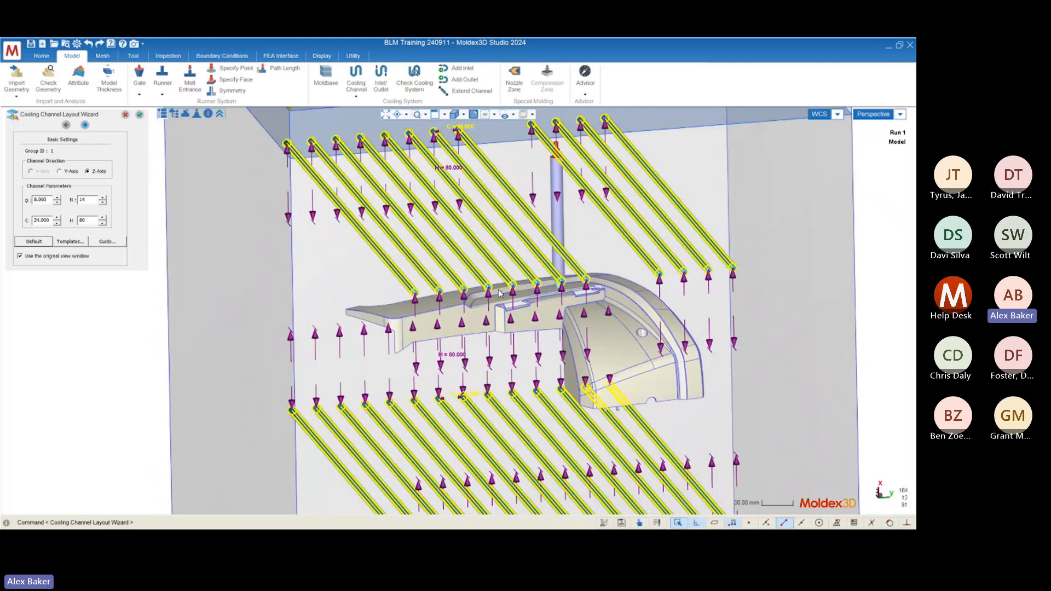
middle_drag(601, 285, 414, 274)
scroll(412, 266, down, 5)
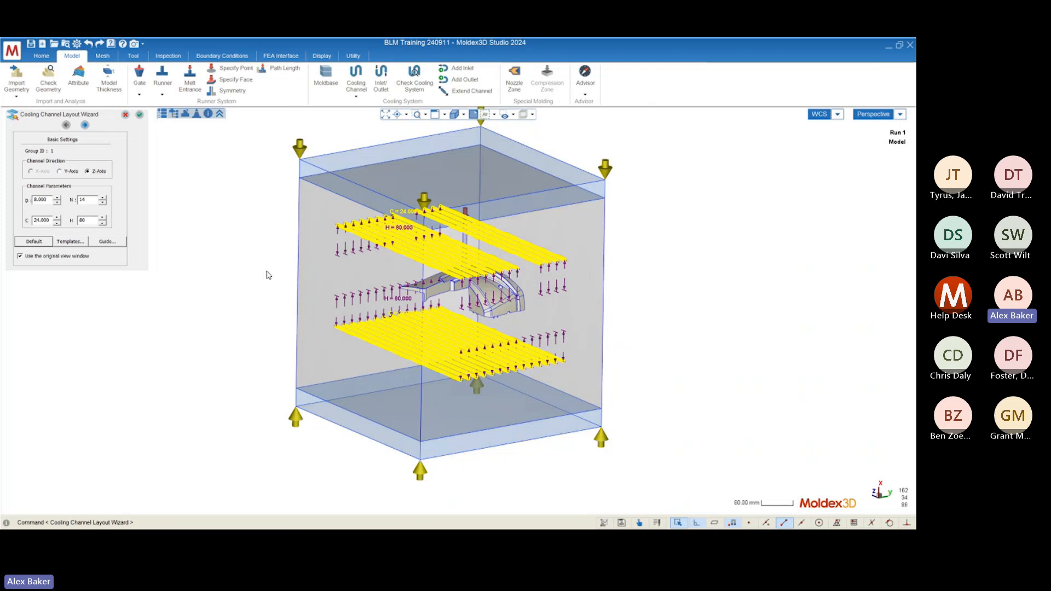
mouse_move(268, 273)
middle_down()
mouse_move(387, 279)
mouse_move(312, 277)
middle_up()
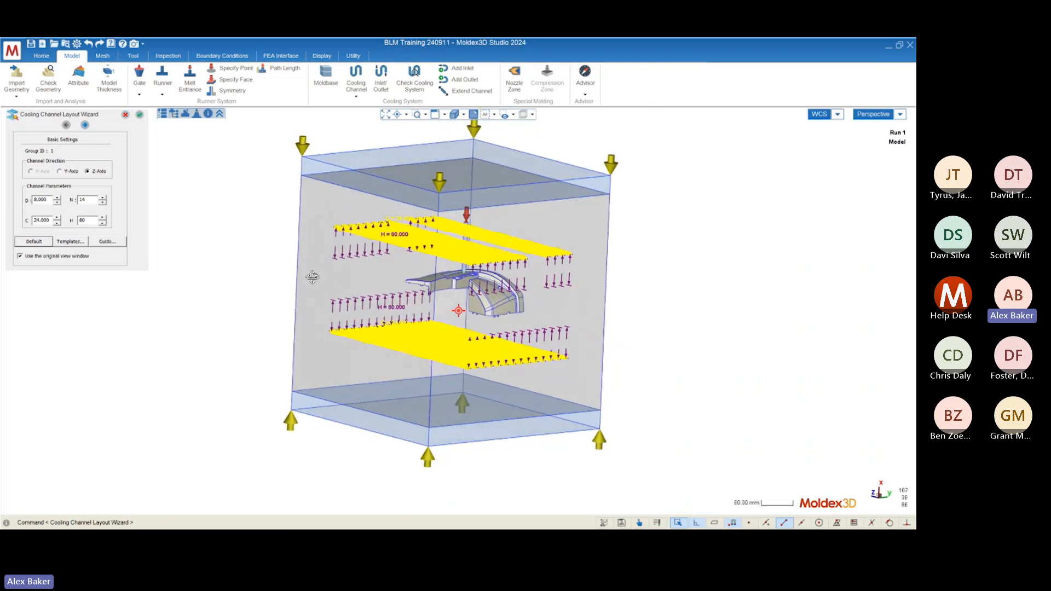
click(140, 114)
Step: Run the cooling system check on the generated channels with their inlets and outlets
middle_drag(340, 306, 461, 343)
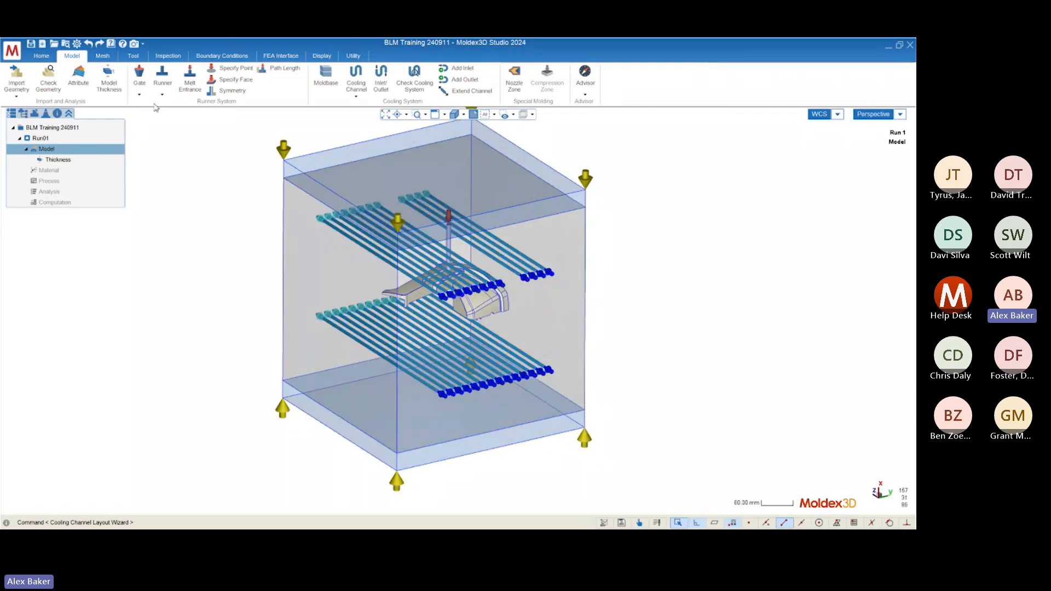
scroll(399, 321, up, 10)
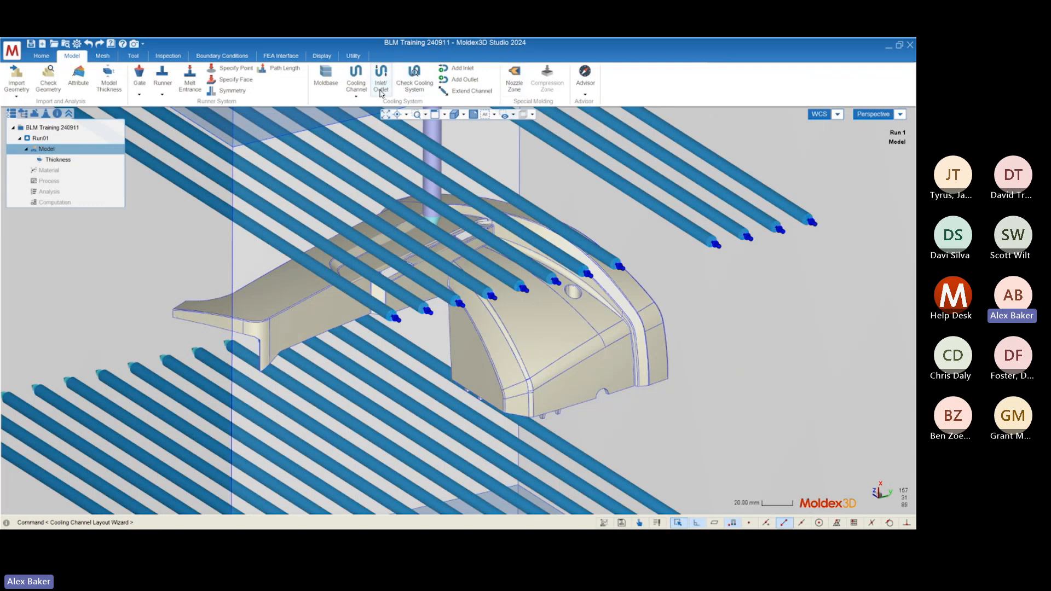
scroll(496, 263, down, 5)
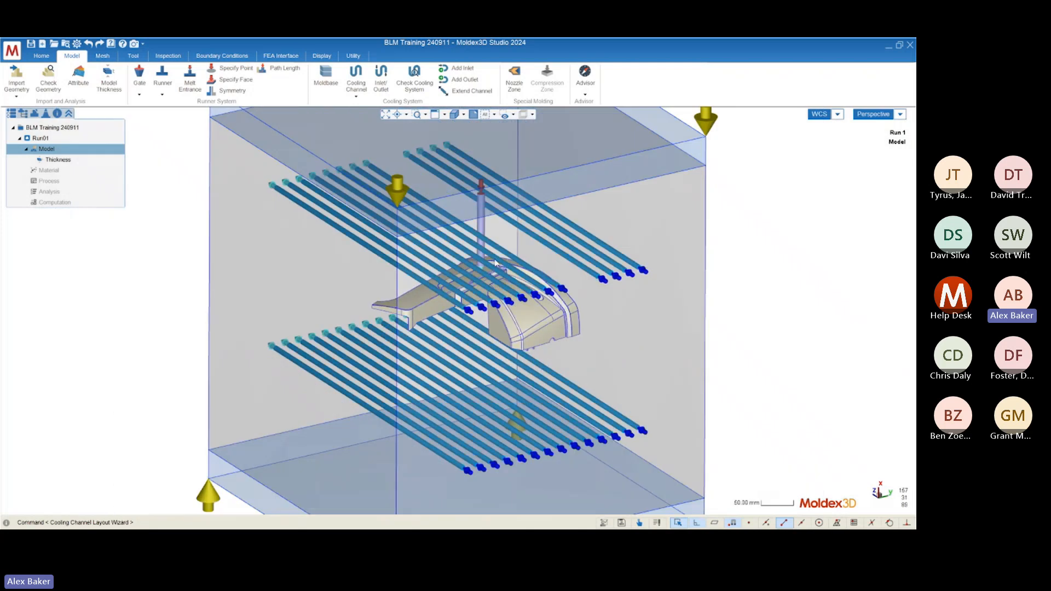
mouse_move(431, 322)
middle_down()
mouse_move(713, 324)
mouse_move(681, 299)
mouse_move(613, 329)
middle_up()
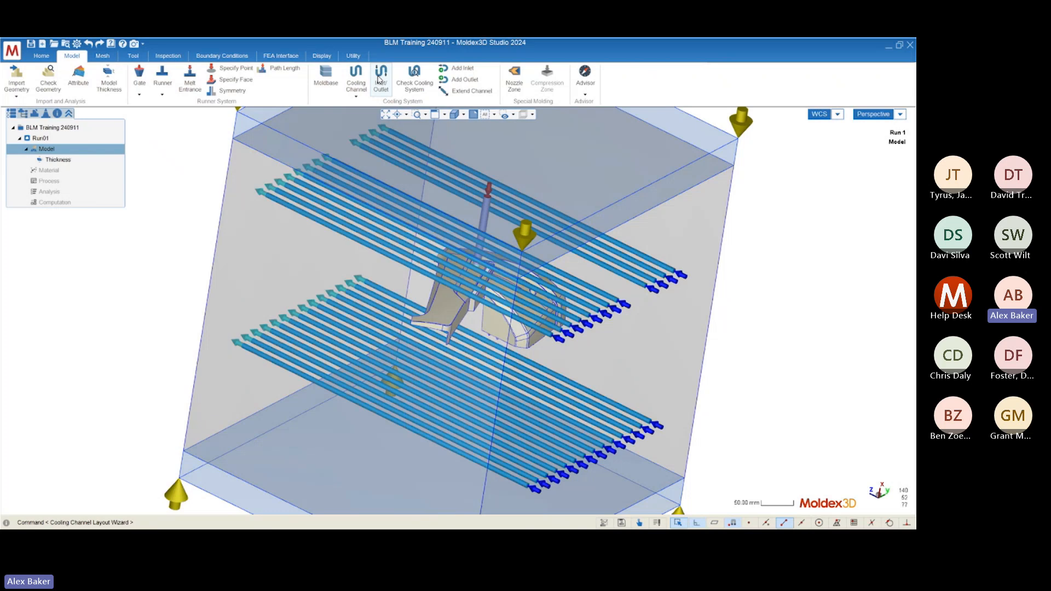
click(419, 79)
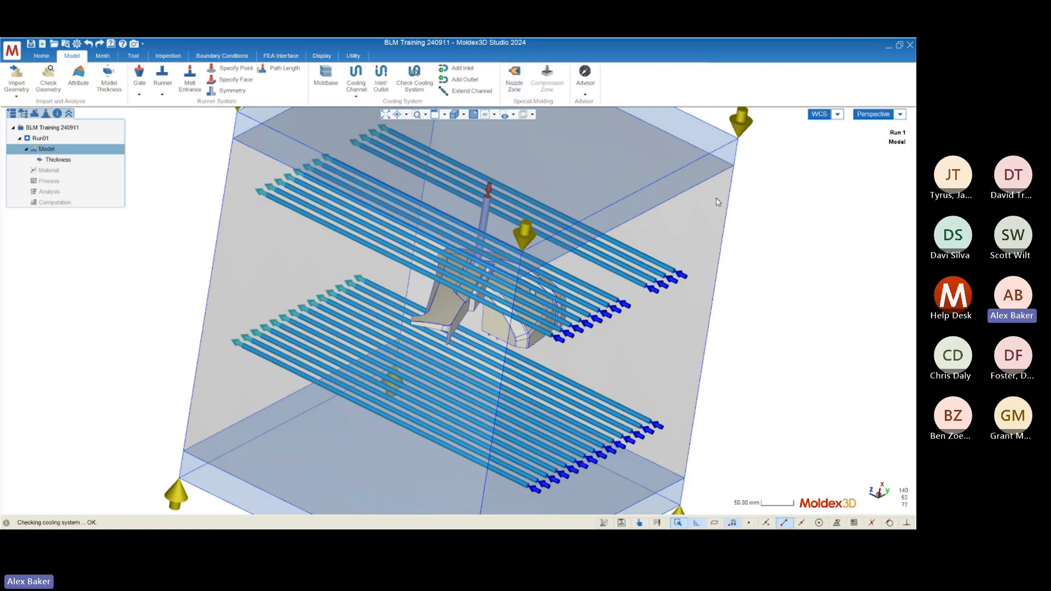
Step: Examine the cooling channel layout relative to the part, sprue and moldbase from several sides
middle_drag(662, 319, 371, 290)
scroll(452, 239, up, 5)
scroll(553, 224, down, 5)
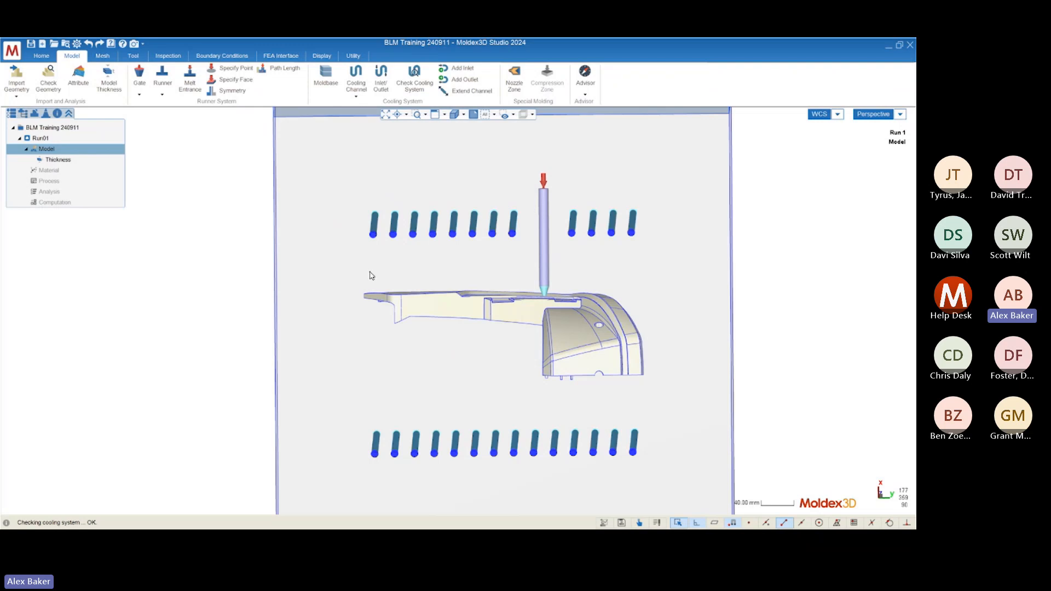
middle_drag(370, 275, 403, 282)
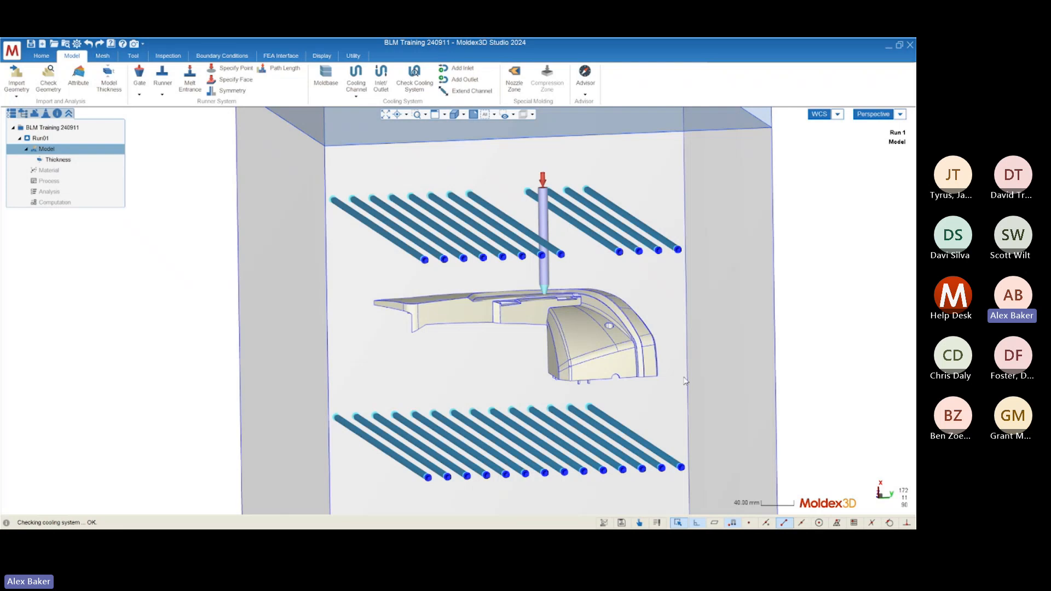
mouse_move(460, 310)
middle_down()
mouse_move(417, 299)
mouse_move(445, 324)
middle_up()
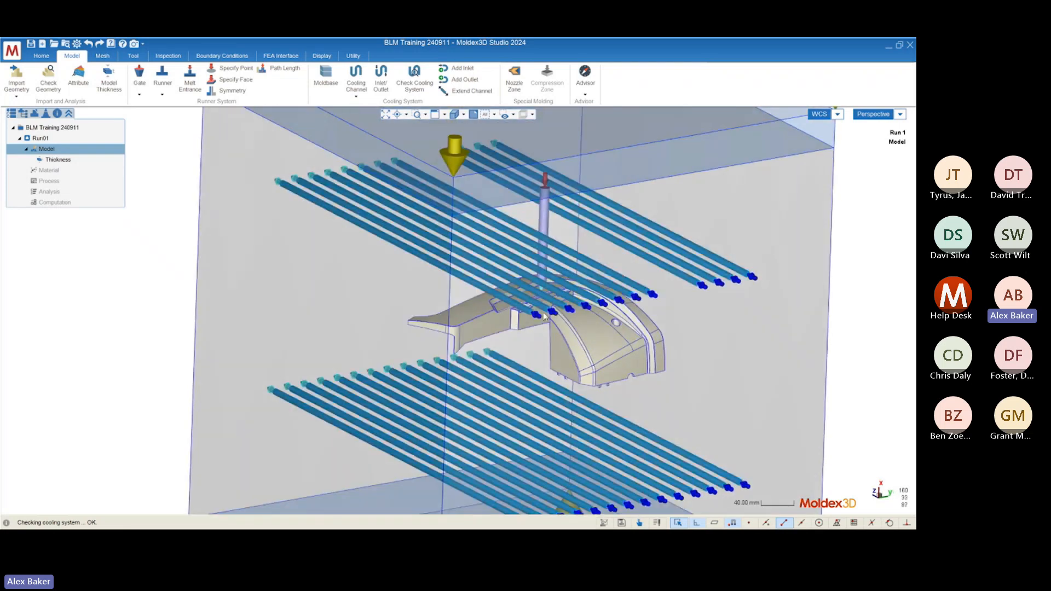
scroll(553, 323, down, 5)
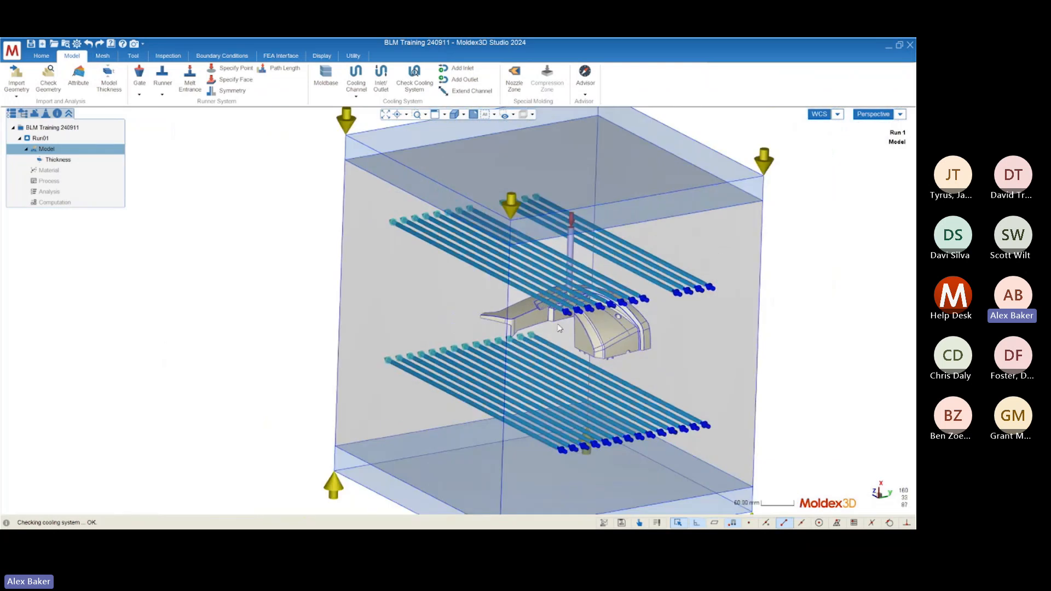
mouse_move(558, 328)
middle_down()
mouse_move(707, 335)
mouse_move(594, 365)
mouse_move(591, 325)
mouse_move(820, 333)
mouse_move(806, 334)
middle_up()
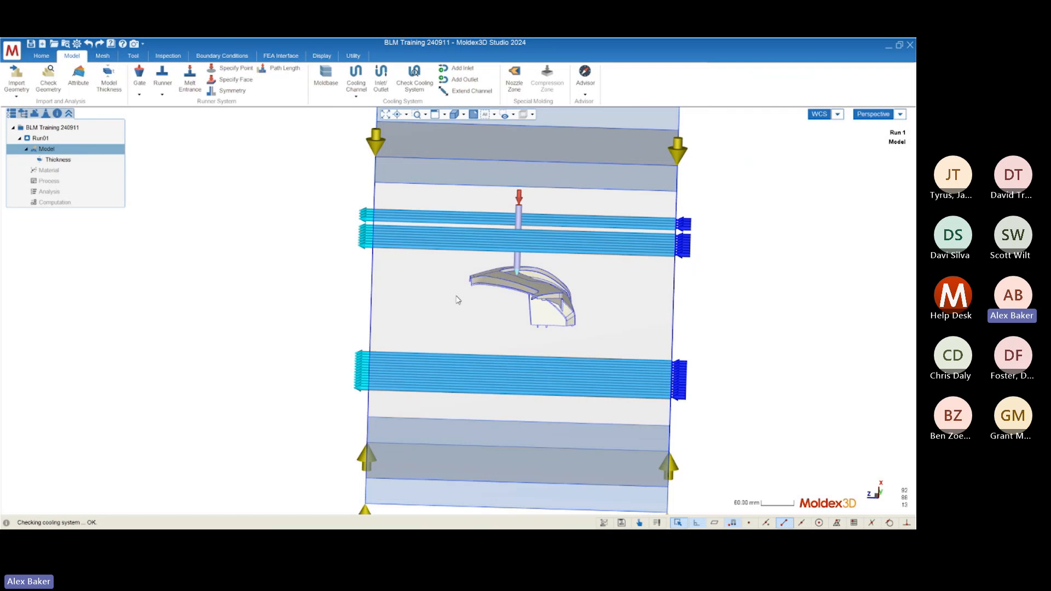
mouse_move(438, 308)
middle_down()
mouse_move(274, 272)
mouse_move(206, 305)
mouse_move(203, 329)
middle_up()
middle_drag(206, 334, 367, 371)
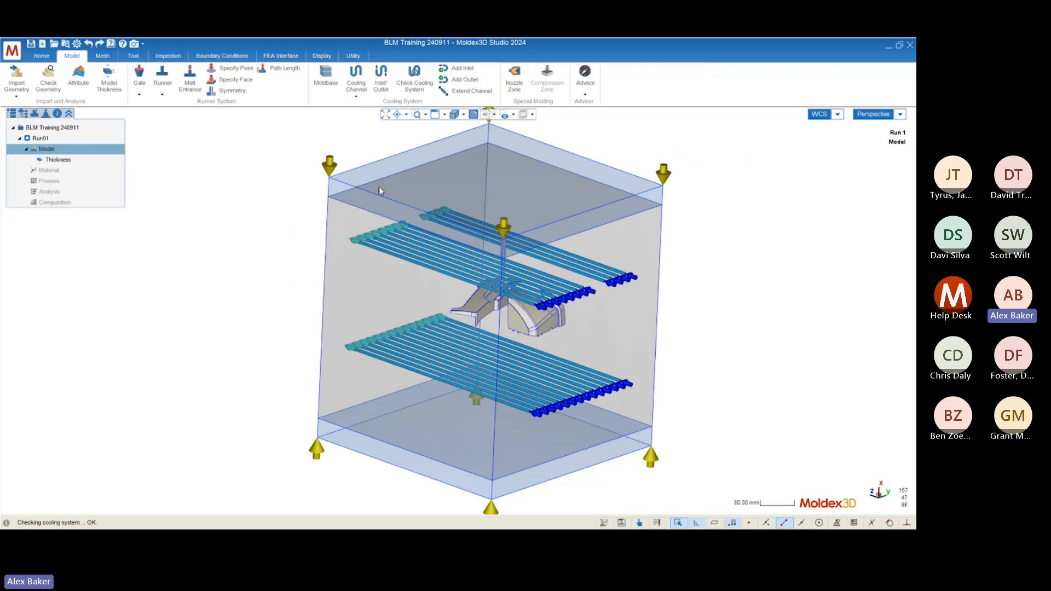
mouse_move(454, 283)
middle_down()
mouse_move(441, 274)
mouse_move(363, 396)
mouse_move(454, 373)
middle_up()
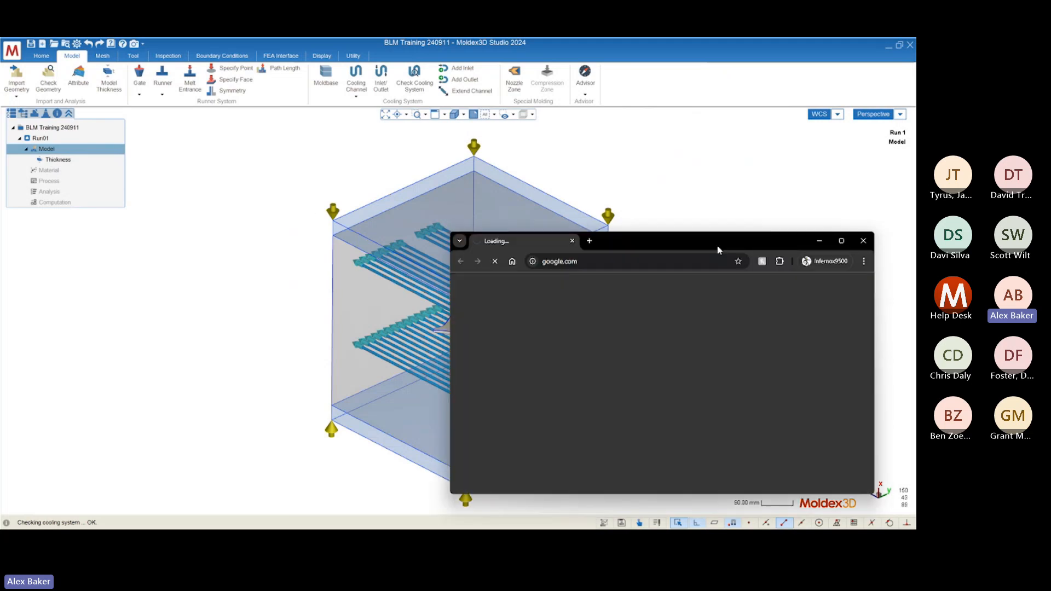
drag(724, 238, 1, 262)
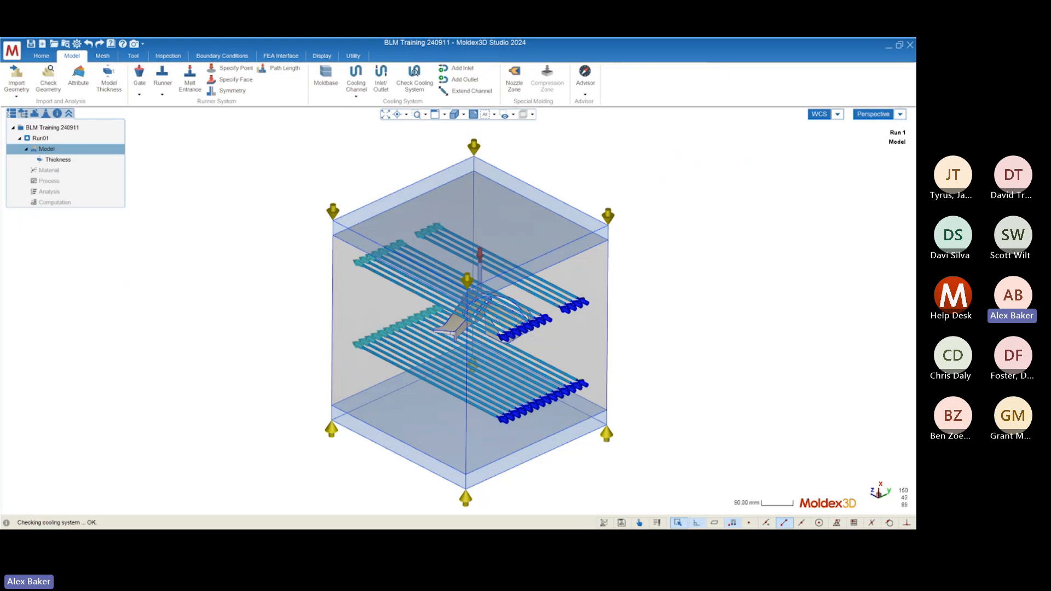
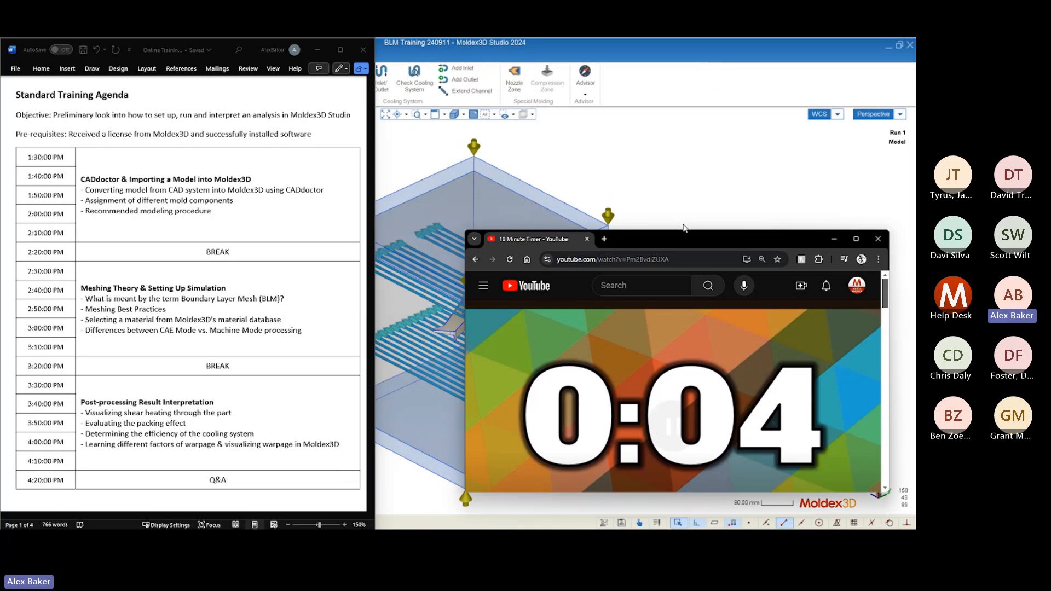
drag(695, 244, 1, 296)
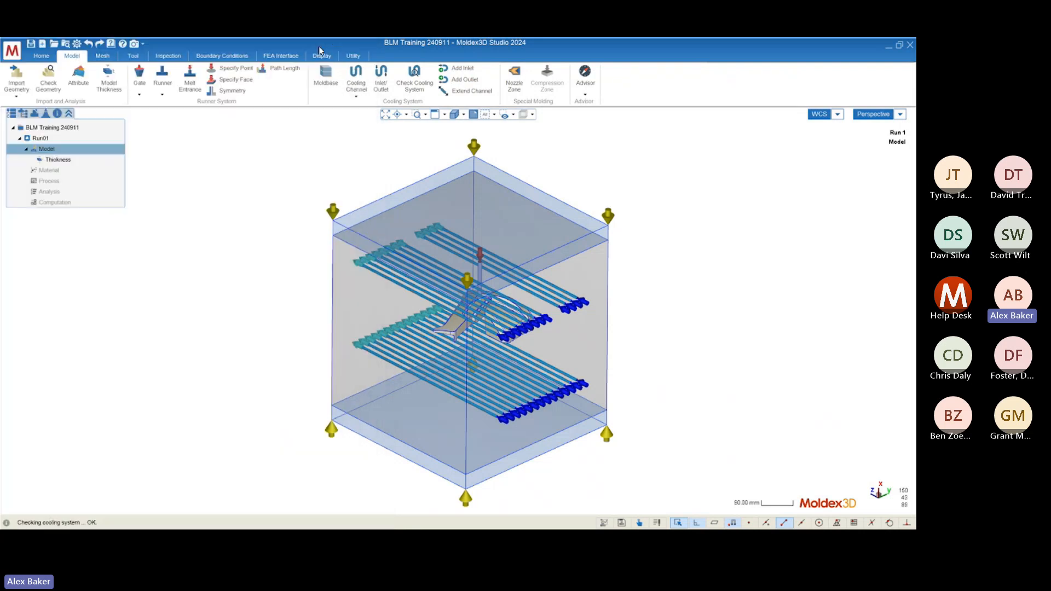
click(318, 49)
mouse_move(480, 281)
middle_down()
mouse_move(479, 250)
mouse_move(479, 275)
mouse_move(436, 306)
mouse_move(235, 286)
mouse_move(448, 296)
mouse_move(453, 306)
mouse_move(423, 297)
middle_up()
scroll(262, 241, down, 2)
scroll(558, 306, up, 2)
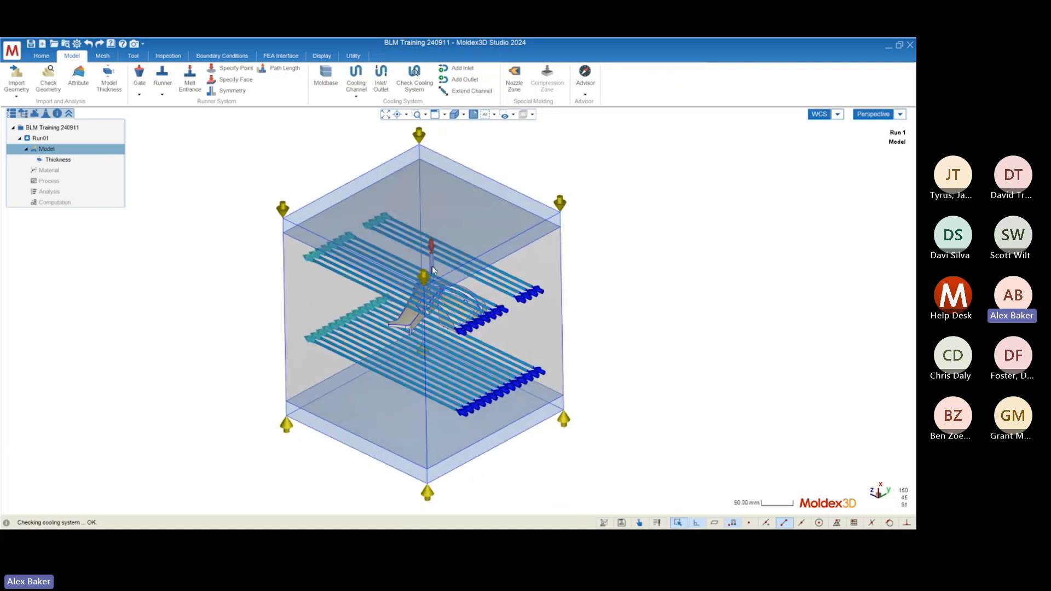
click(102, 57)
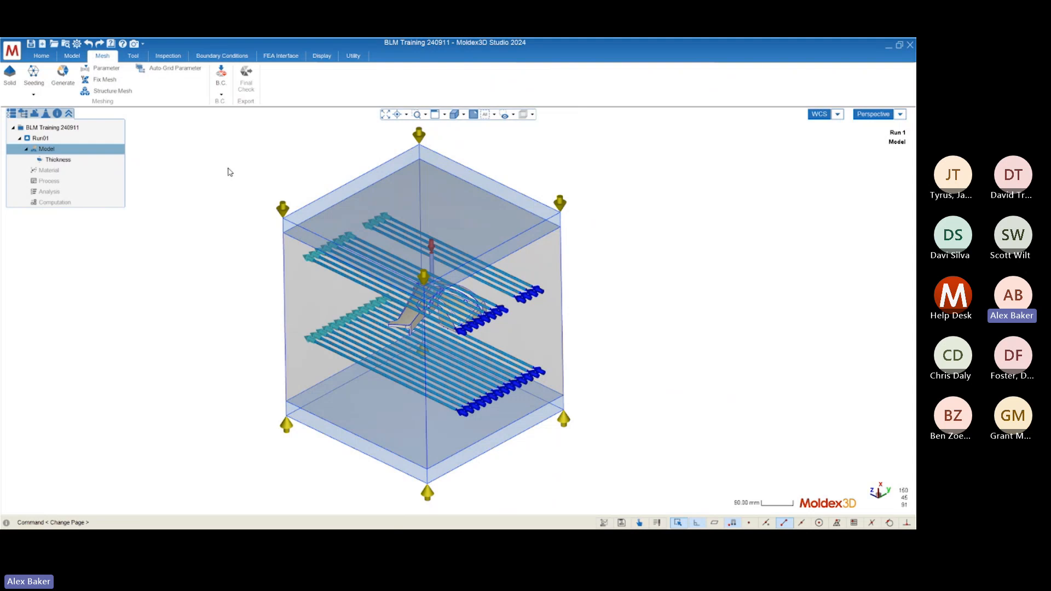
mouse_move(266, 241)
middle_down()
mouse_move(265, 228)
mouse_move(274, 241)
middle_up()
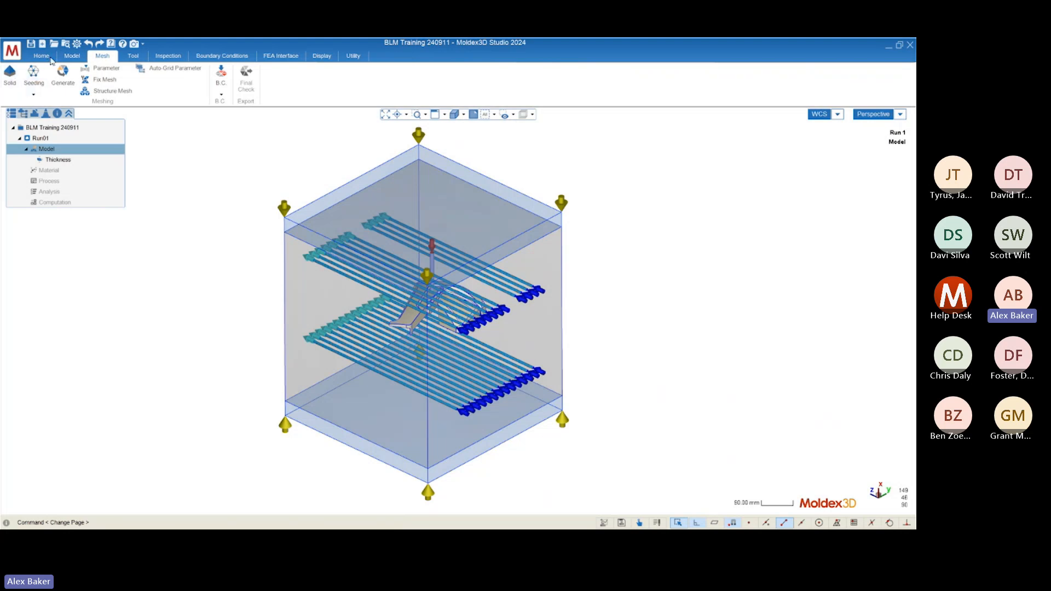
click(41, 56)
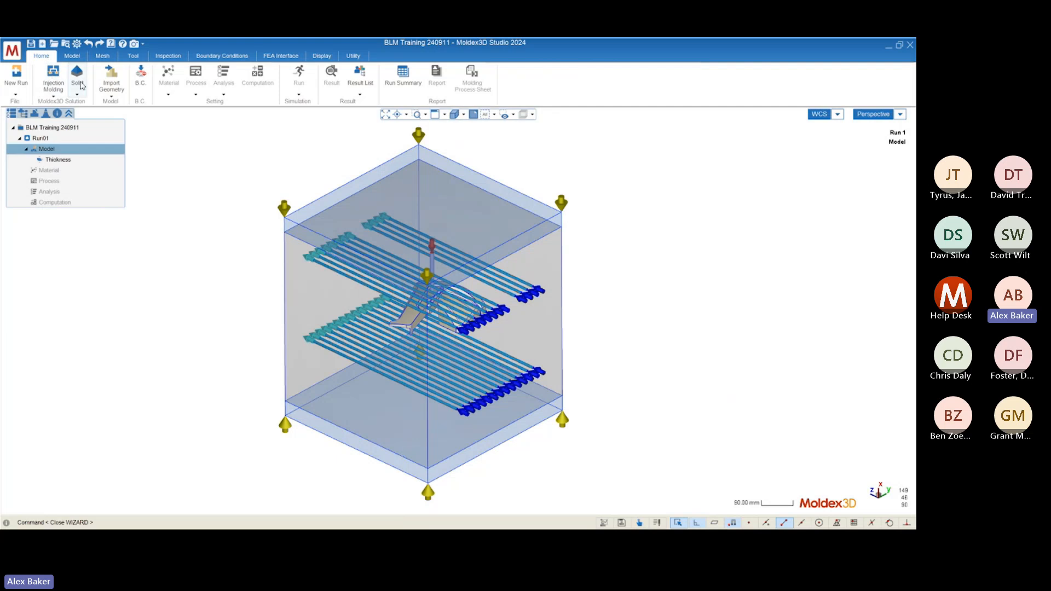
Step: Examine the part's walls, ribs and edges up close in preparation for meshing
click(96, 59)
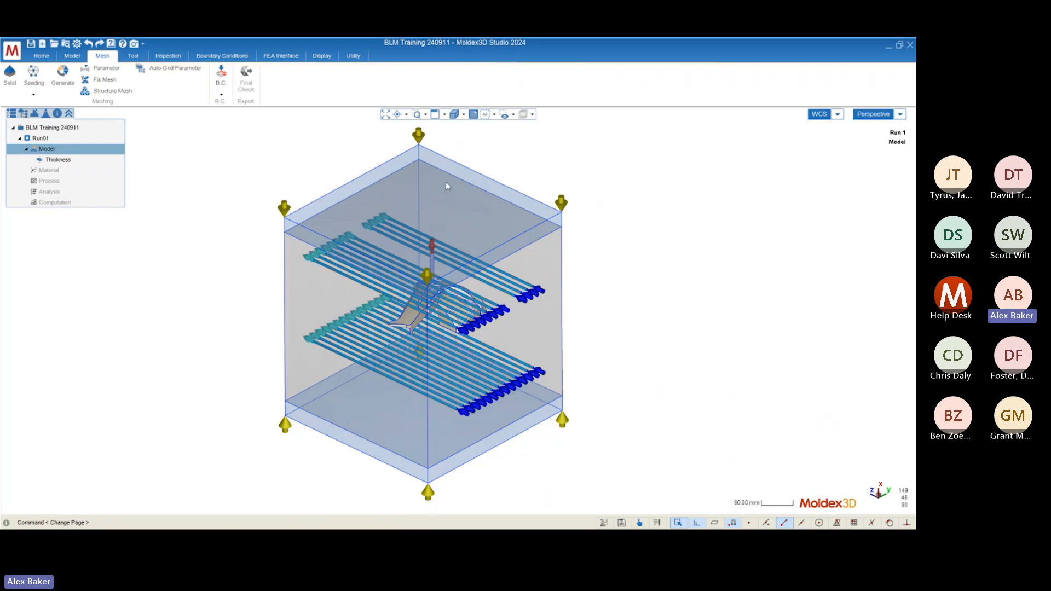
scroll(404, 325, up, 6)
scroll(403, 326, up, 8)
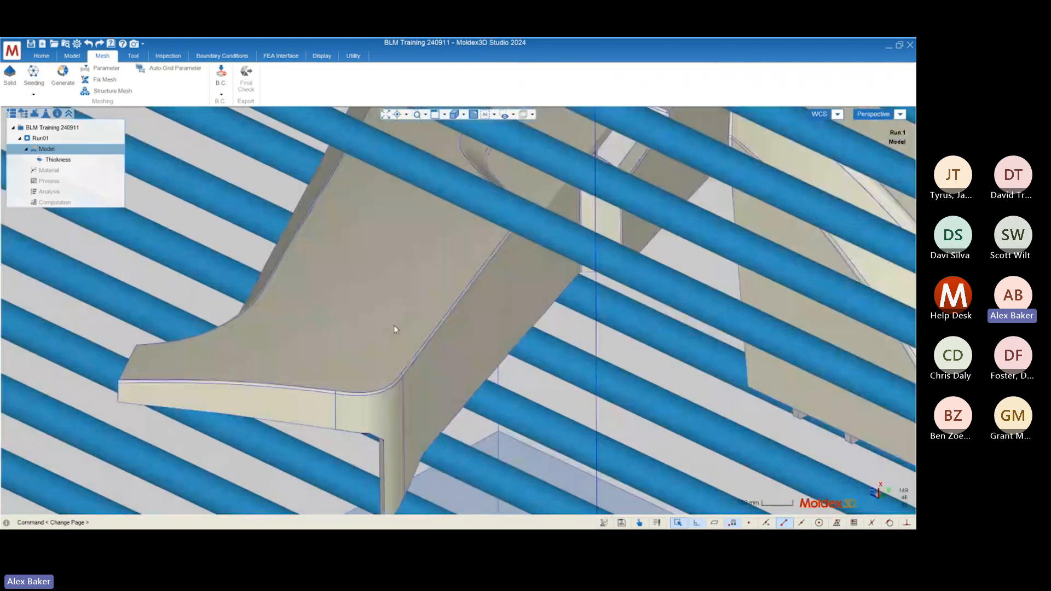
scroll(274, 232, down, 8)
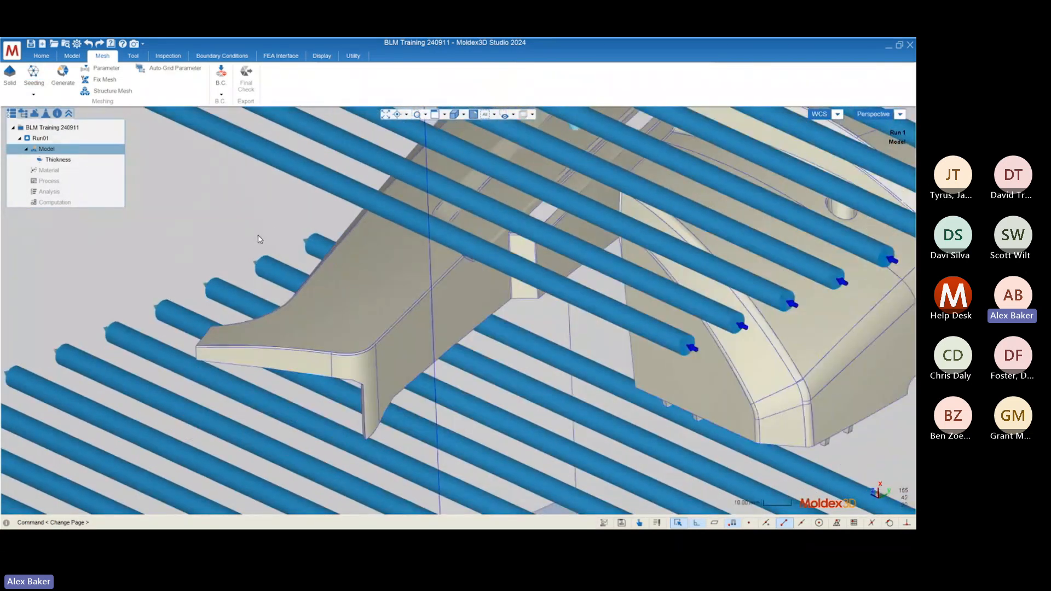
scroll(445, 376, down, 2)
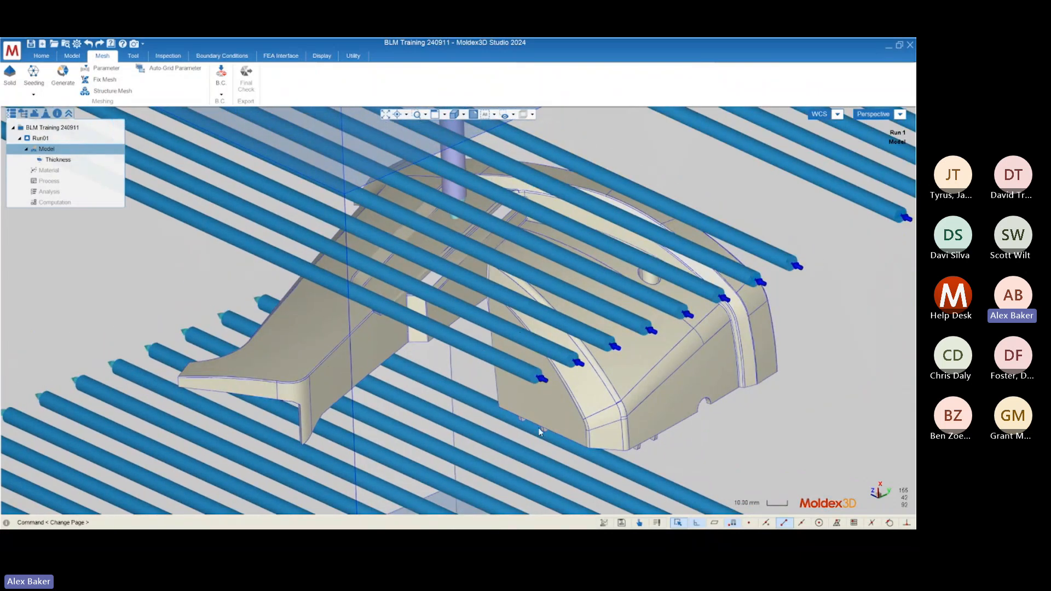
mouse_move(388, 275)
middle_down()
mouse_move(508, 245)
mouse_move(484, 235)
mouse_move(274, 235)
mouse_move(349, 242)
mouse_move(340, 251)
middle_up()
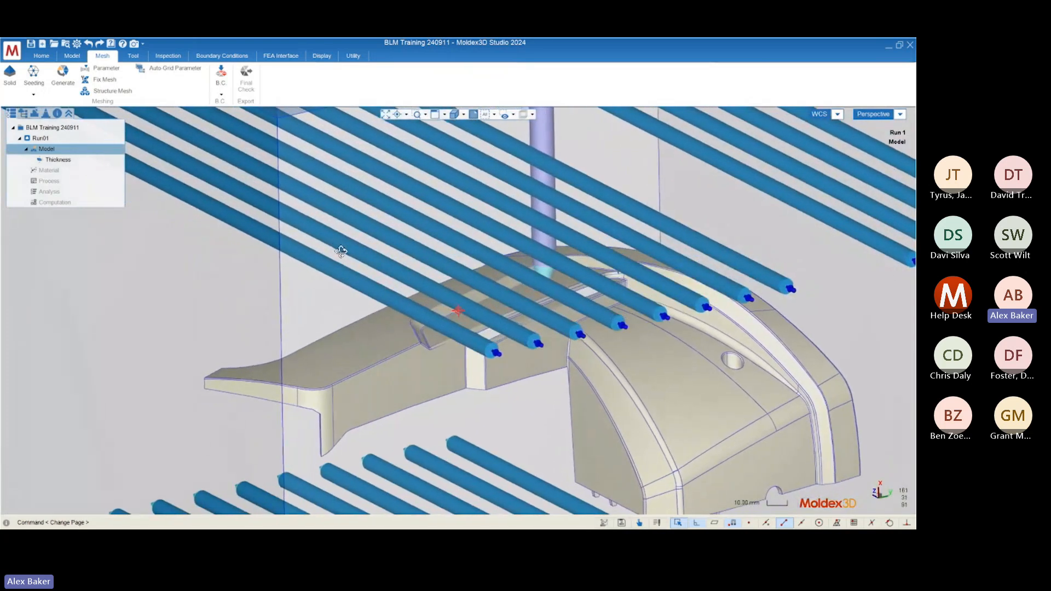
scroll(378, 436, up, 2)
scroll(381, 428, up, 1)
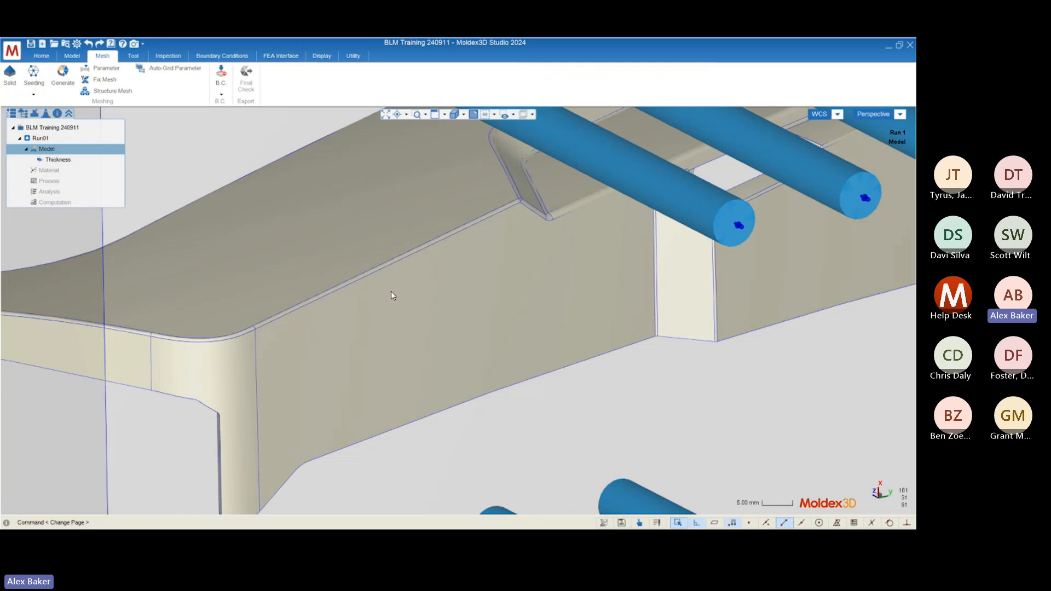
Step: Start Modify Node Seeding and confirm the part body as the object to seed
scroll(356, 289, down, 10)
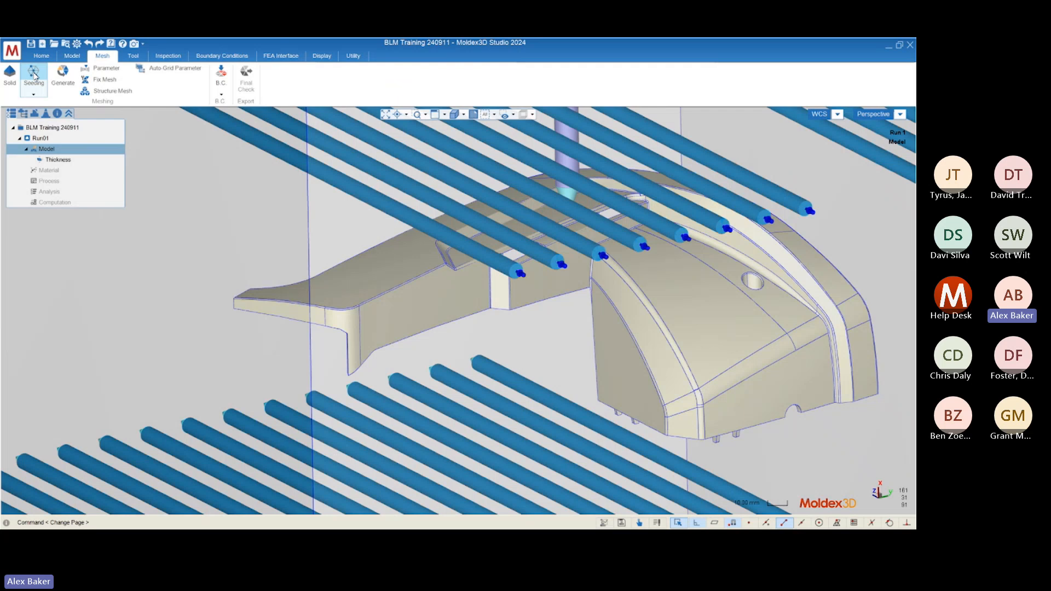
scroll(374, 303, up, 2)
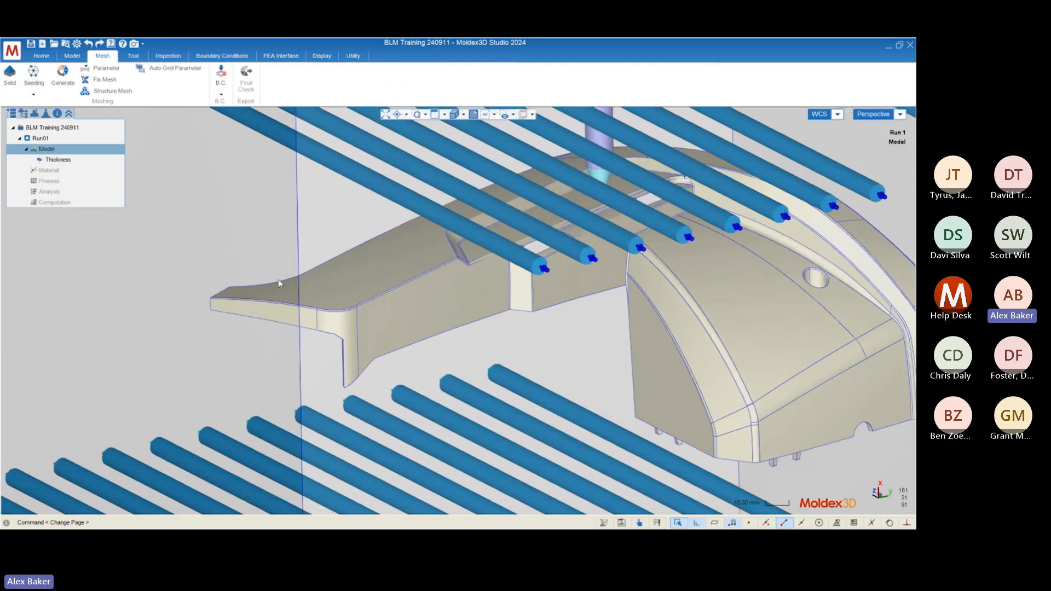
click(34, 72)
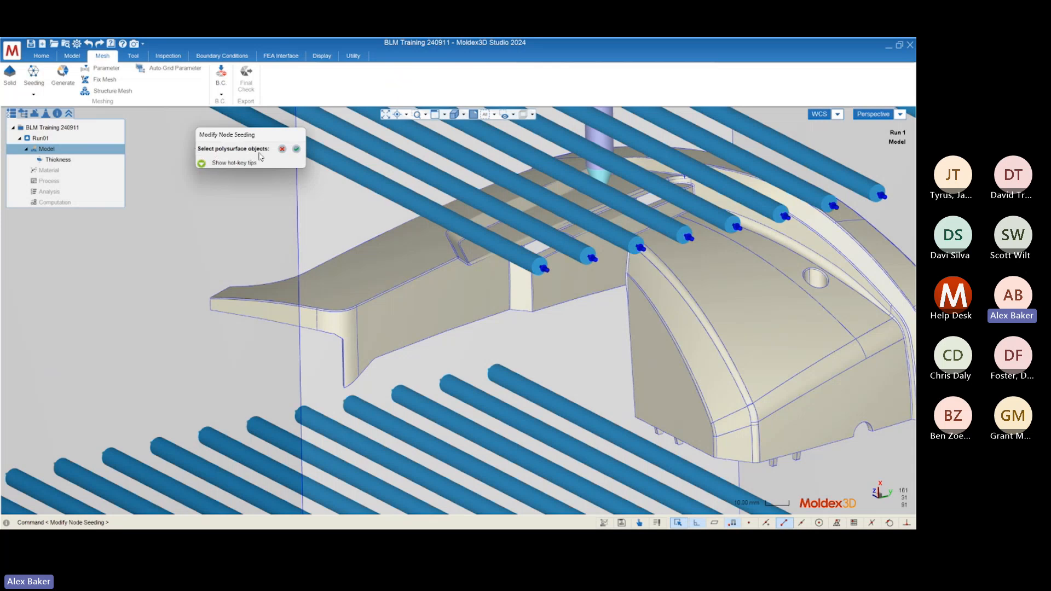
click(432, 281)
mouse_move(473, 359)
middle_down()
mouse_move(453, 317)
mouse_move(432, 351)
middle_up()
scroll(433, 353, down, 3)
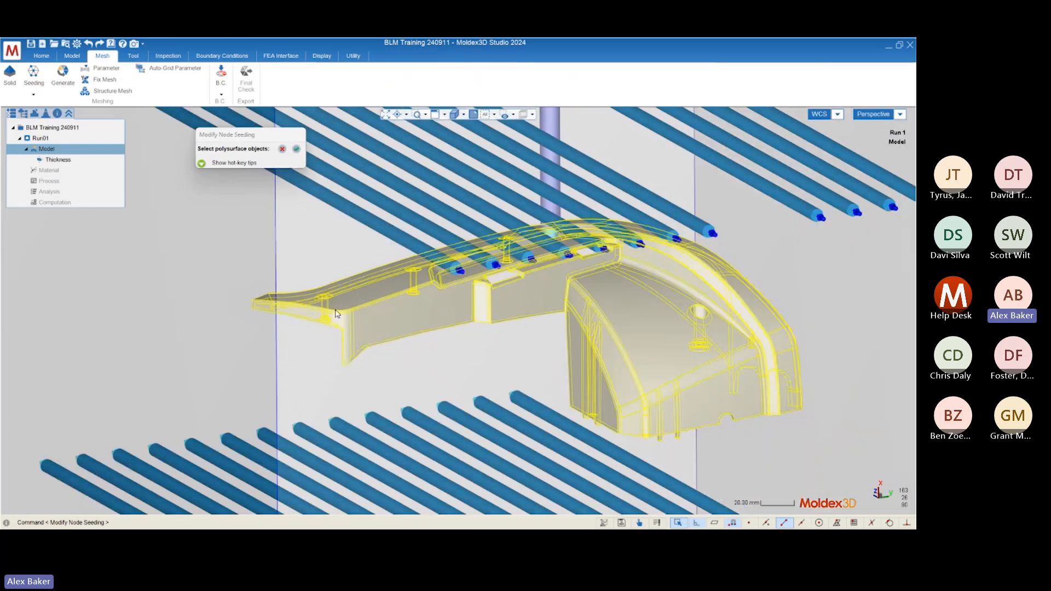
scroll(461, 307, up, 2)
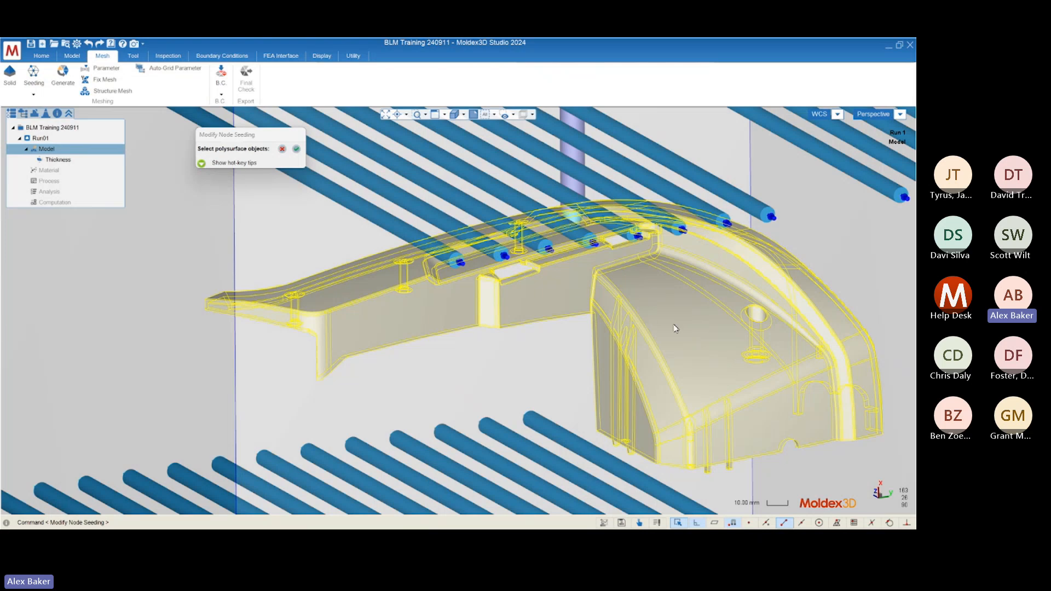
click(296, 149)
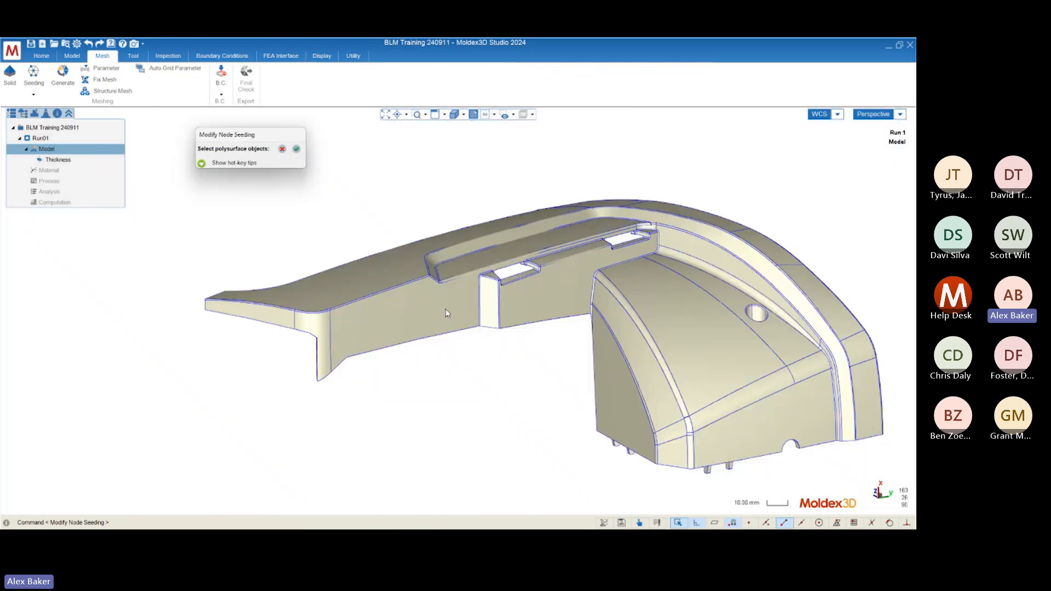
Step: Examine the isolated part's overall shape and proportions from several angles to judge the global mesh size
mouse_move(500, 327)
middle_down()
mouse_move(488, 348)
mouse_move(496, 319)
mouse_move(453, 349)
mouse_move(469, 342)
middle_up()
scroll(297, 154, down, 2)
mouse_move(342, 239)
middle_down()
mouse_move(356, 232)
mouse_move(358, 252)
middle_up()
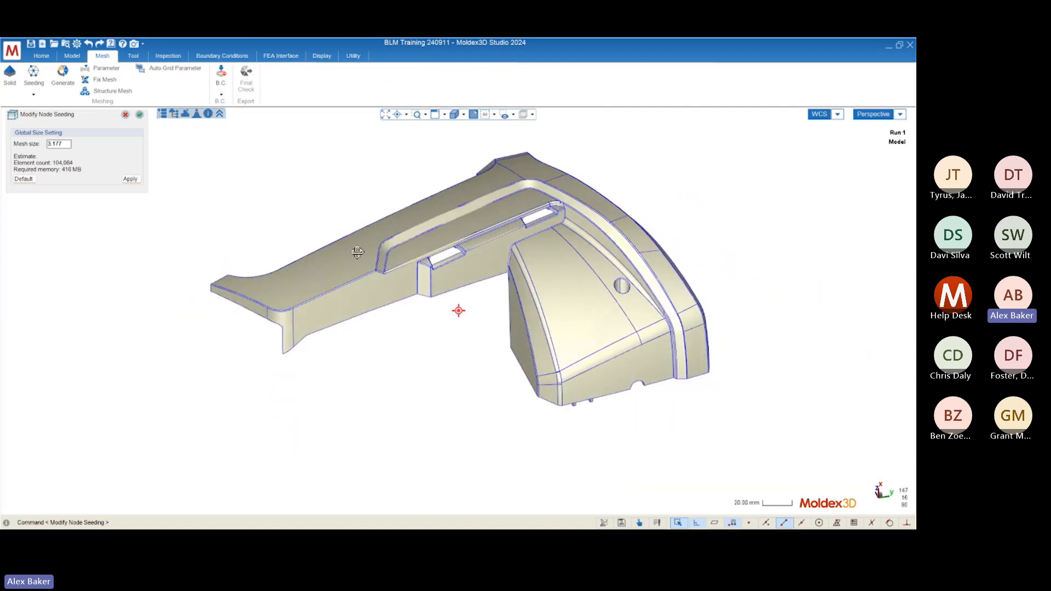
scroll(296, 179, up, 2)
middle_drag(468, 288, 237, 202)
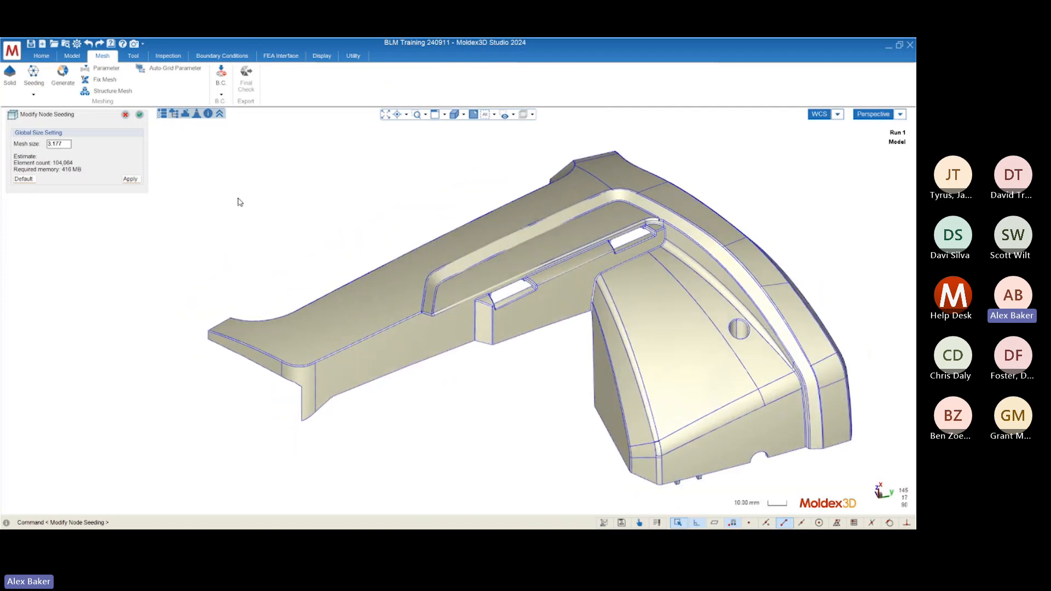
scroll(177, 217, up, 1)
scroll(455, 331, up, 2)
scroll(538, 347, down, 1)
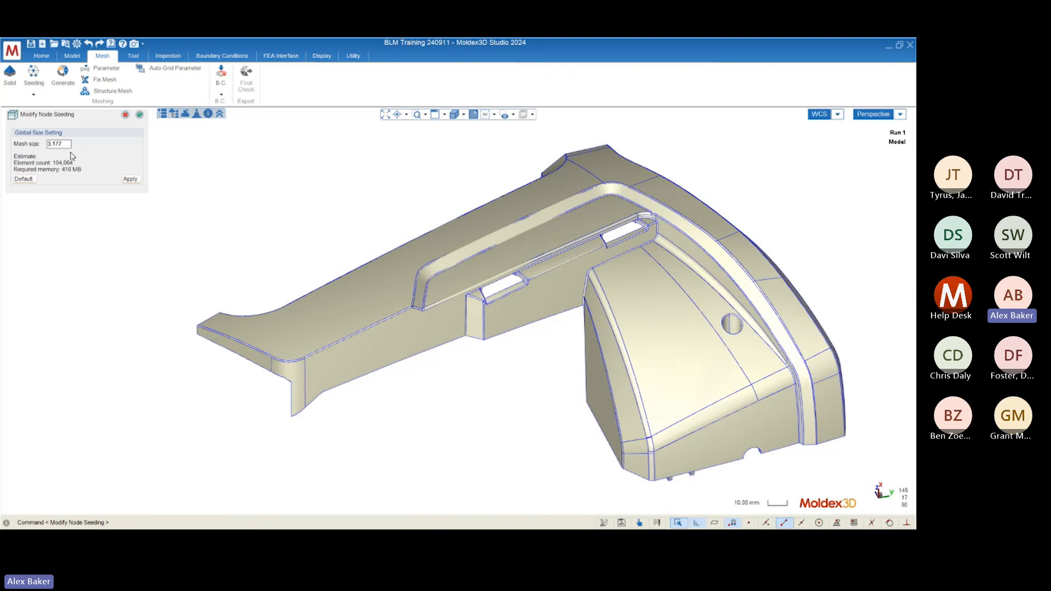
mouse_move(459, 311)
middle_down()
mouse_move(386, 327)
mouse_move(267, 404)
mouse_move(207, 403)
mouse_move(476, 296)
mouse_move(522, 282)
mouse_move(526, 303)
middle_up()
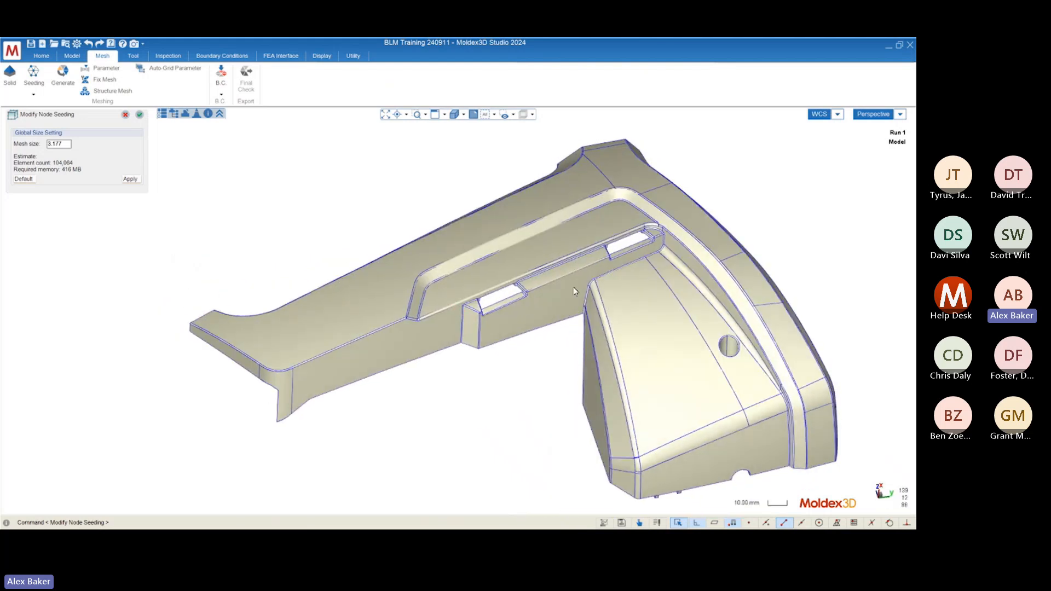
middle_drag(459, 255, 450, 261)
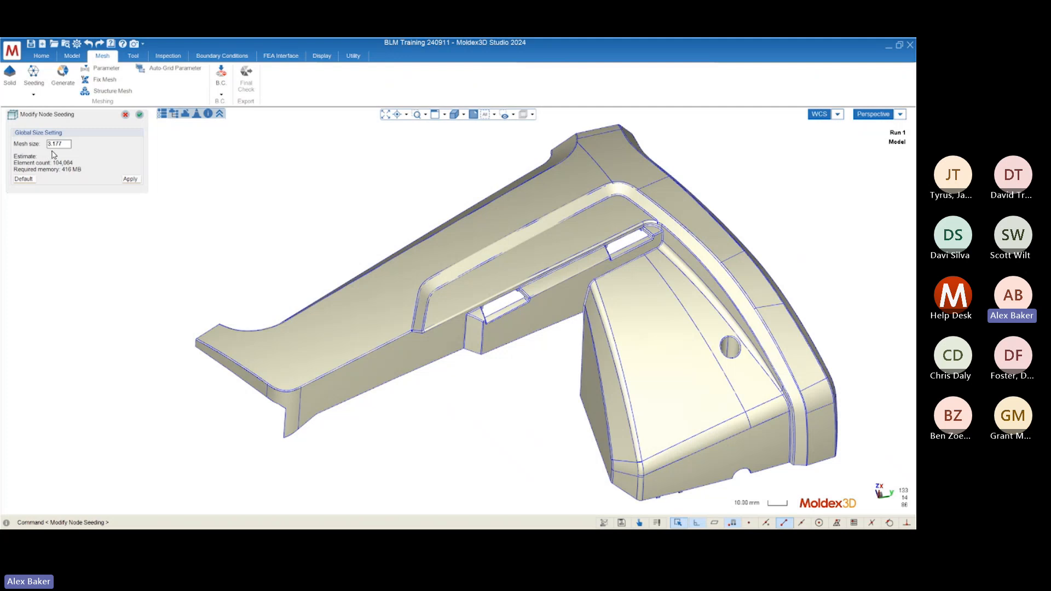
middle_drag(483, 285, 528, 263)
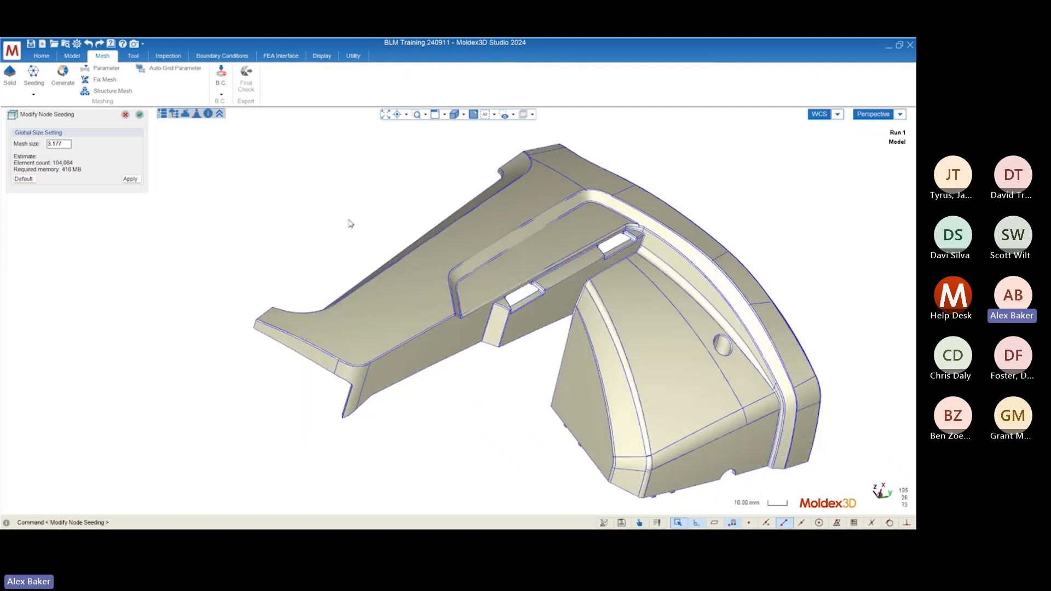
mouse_move(398, 340)
middle_down()
mouse_move(347, 328)
mouse_move(323, 352)
mouse_move(352, 307)
mouse_move(400, 340)
mouse_move(353, 293)
middle_up()
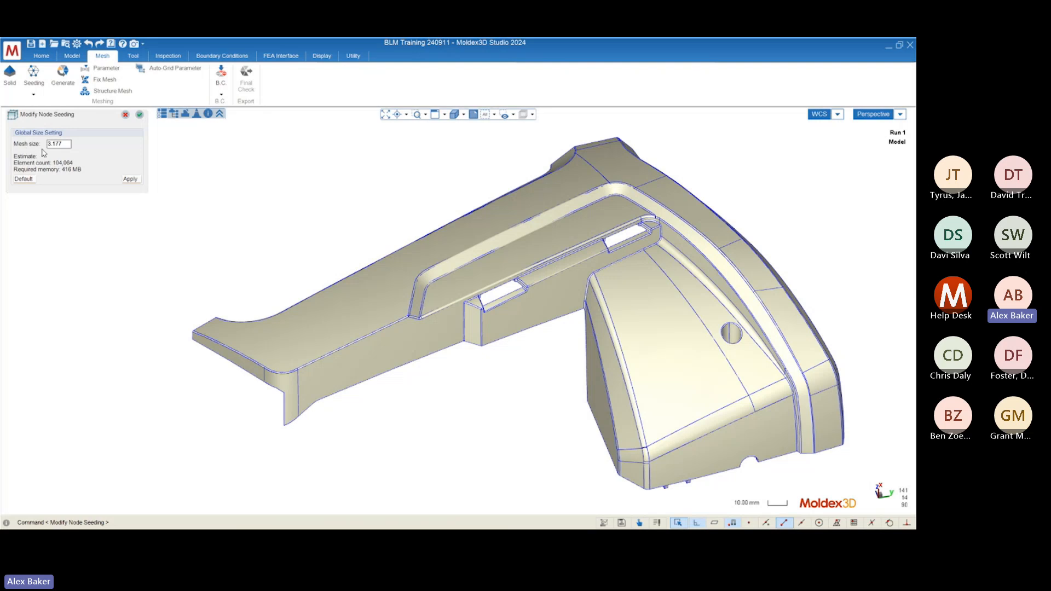
Step: Inspect the small fillets beside the slot up close and the part's outline from the front
scroll(476, 300, up, 6)
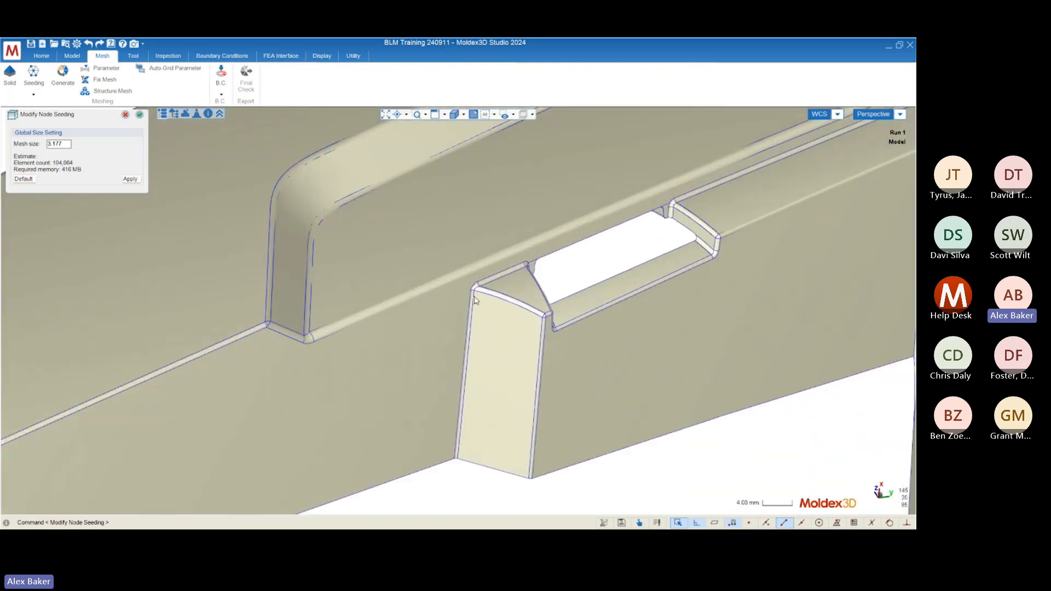
scroll(475, 300, up, 5)
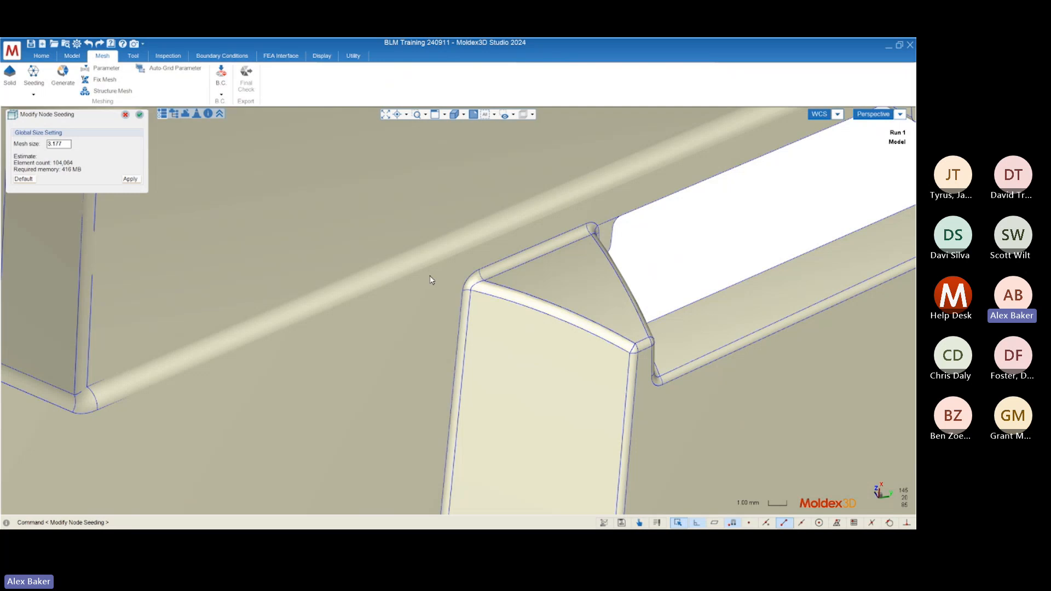
scroll(500, 274, down, 10)
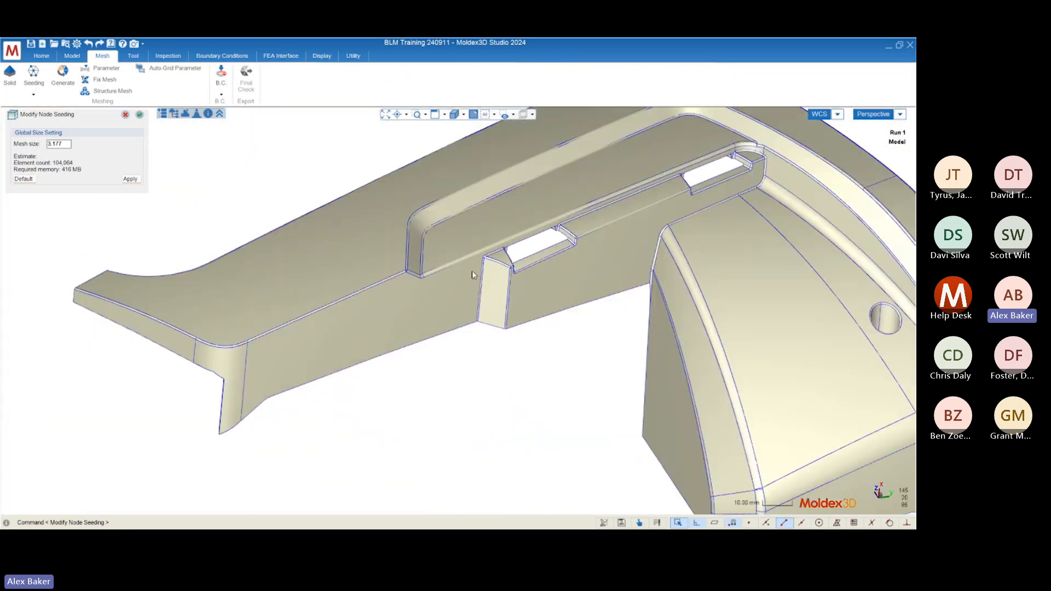
mouse_move(443, 316)
middle_down()
mouse_move(479, 356)
mouse_move(474, 371)
middle_up()
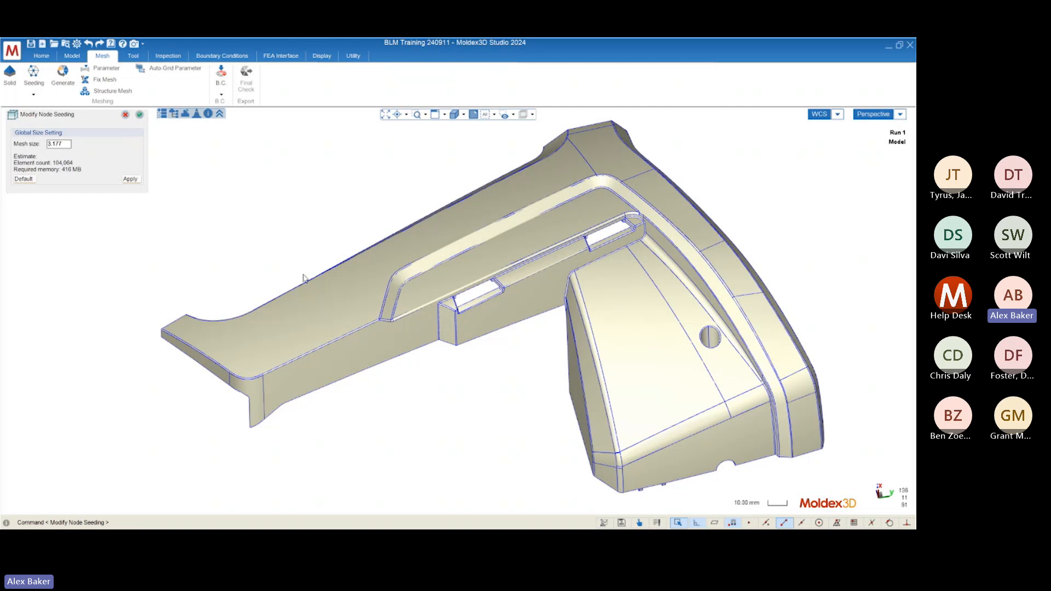
mouse_move(391, 290)
middle_down()
mouse_move(606, 283)
mouse_move(385, 265)
mouse_move(416, 274)
mouse_move(389, 284)
middle_up()
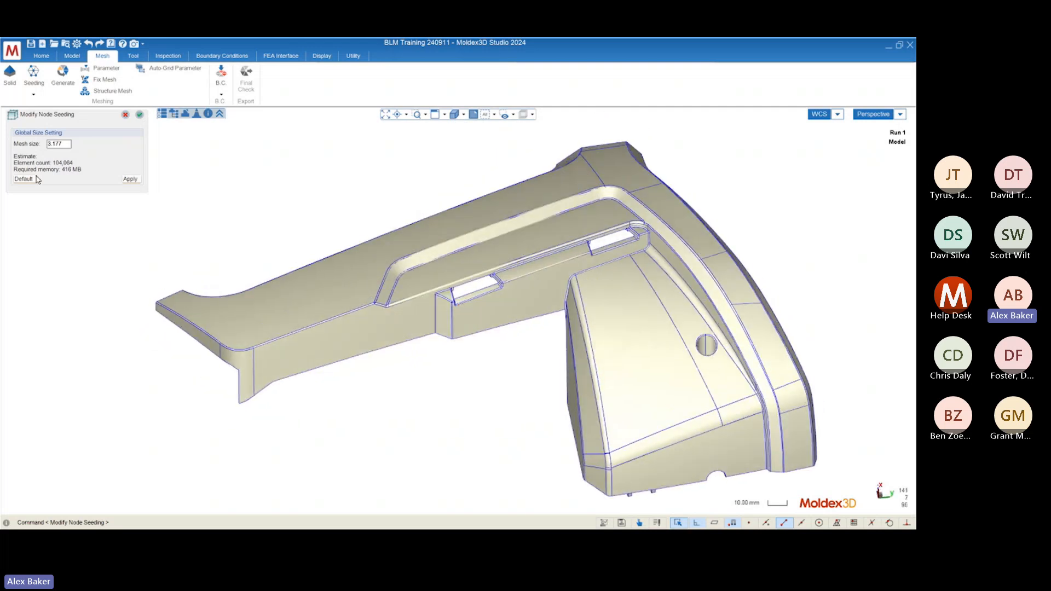
mouse_move(459, 310)
middle_down()
mouse_move(540, 352)
mouse_move(406, 346)
mouse_move(363, 430)
mouse_move(394, 383)
mouse_move(433, 274)
mouse_move(478, 327)
middle_up()
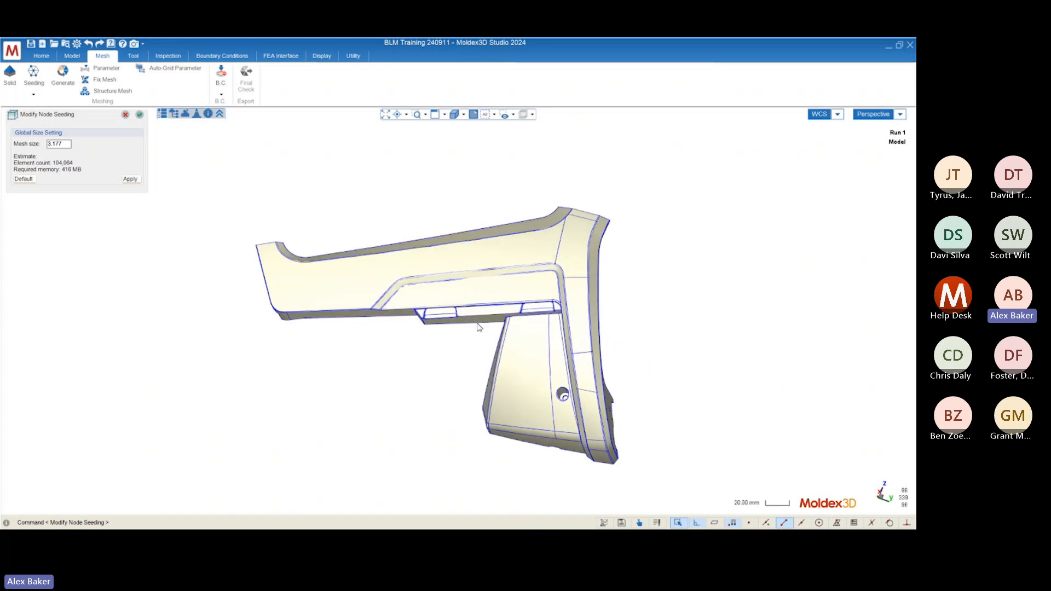
mouse_move(438, 317)
middle_down()
mouse_move(495, 241)
mouse_move(441, 242)
mouse_move(465, 176)
middle_up()
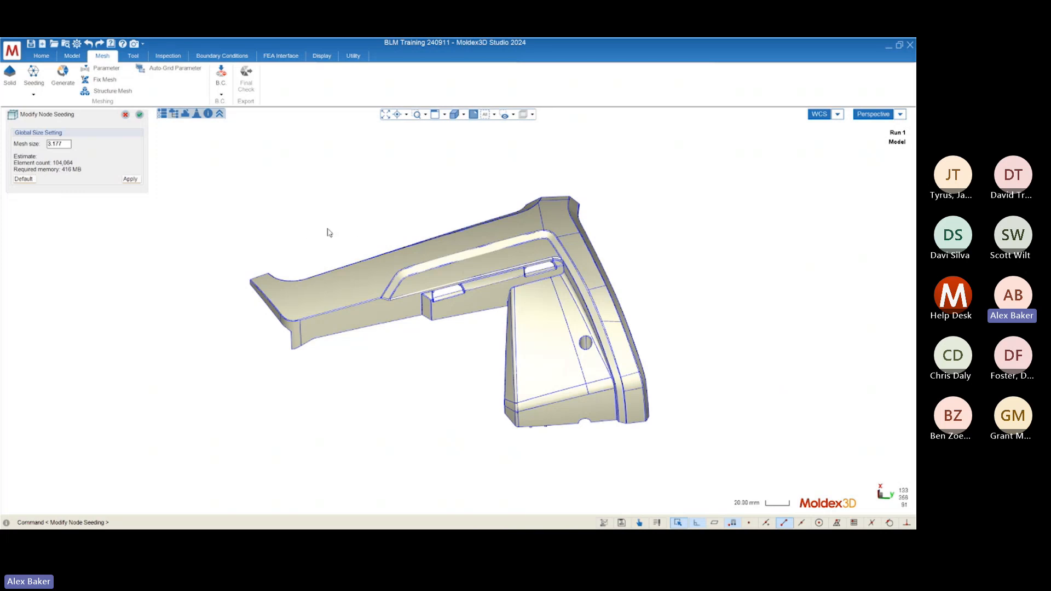
mouse_move(387, 214)
middle_down()
mouse_move(401, 228)
mouse_move(413, 312)
middle_up()
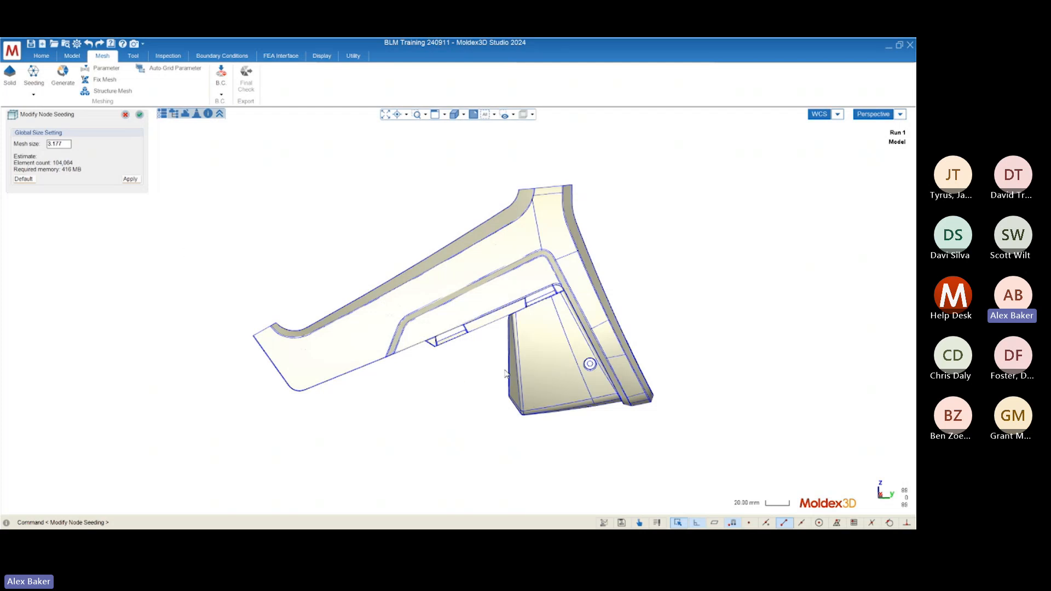
mouse_move(458, 383)
middle_down()
mouse_move(376, 377)
mouse_move(438, 430)
mouse_move(469, 401)
mouse_move(420, 390)
mouse_move(493, 383)
middle_up()
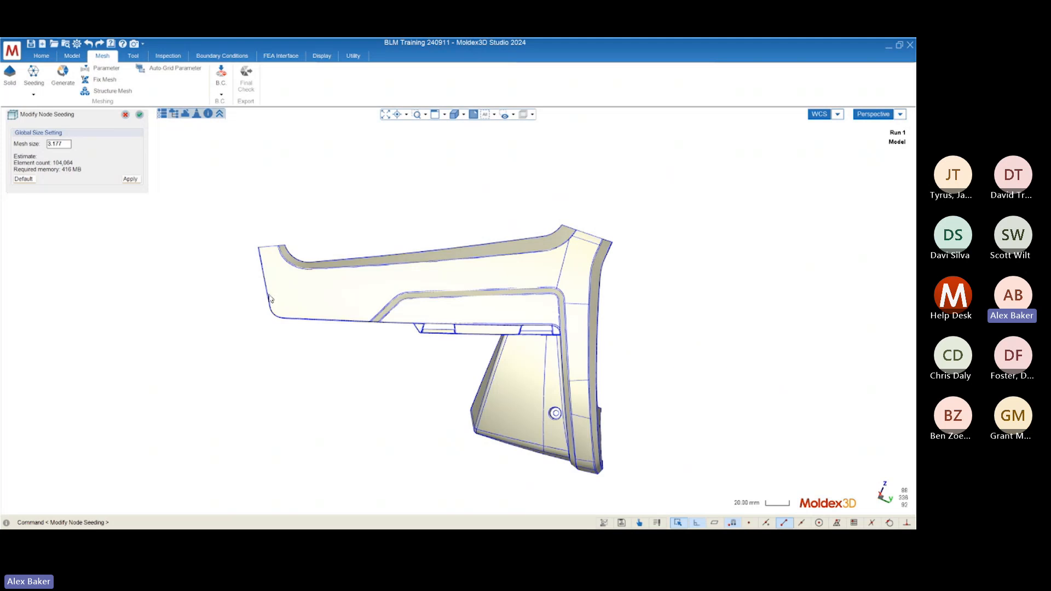
mouse_move(375, 361)
middle_down()
mouse_move(383, 356)
mouse_move(312, 291)
mouse_move(565, 467)
mouse_move(531, 394)
mouse_move(371, 375)
mouse_move(423, 390)
middle_up()
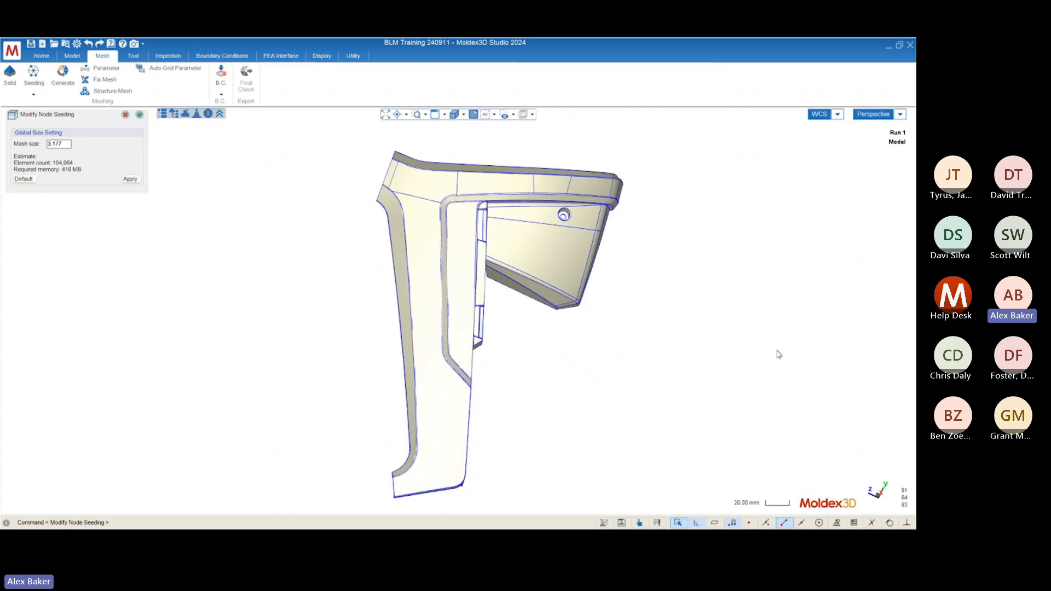
mouse_move(537, 329)
middle_down()
mouse_move(566, 329)
mouse_move(198, 345)
mouse_move(237, 315)
mouse_move(258, 331)
middle_up()
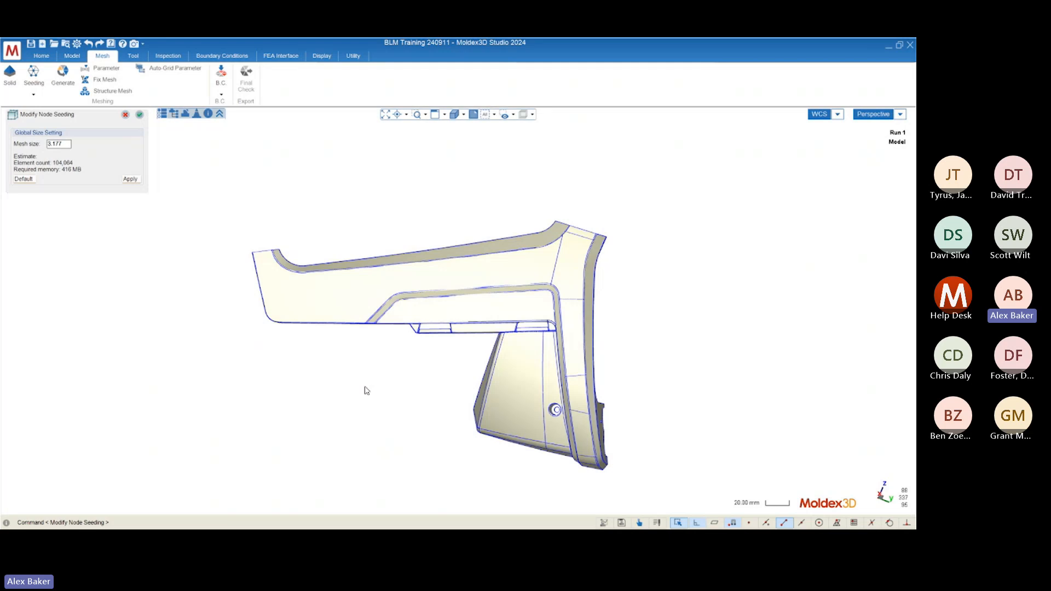
Step: Apply the global mesh size of 3.177 to seed nodes along the part's edges
scroll(399, 463, up, 1)
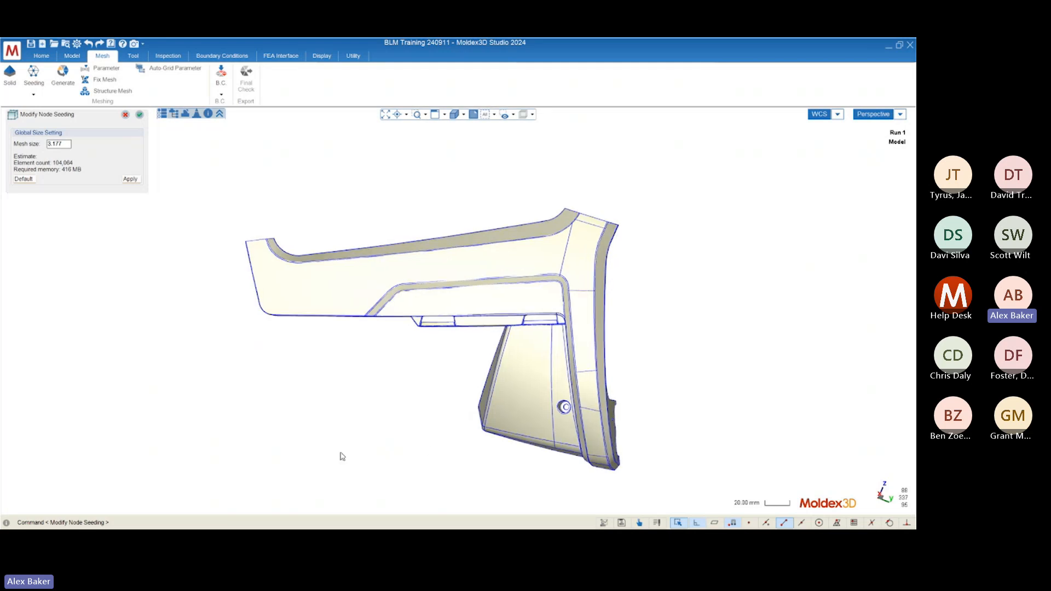
scroll(343, 457, up, 2)
scroll(393, 348, up, 2)
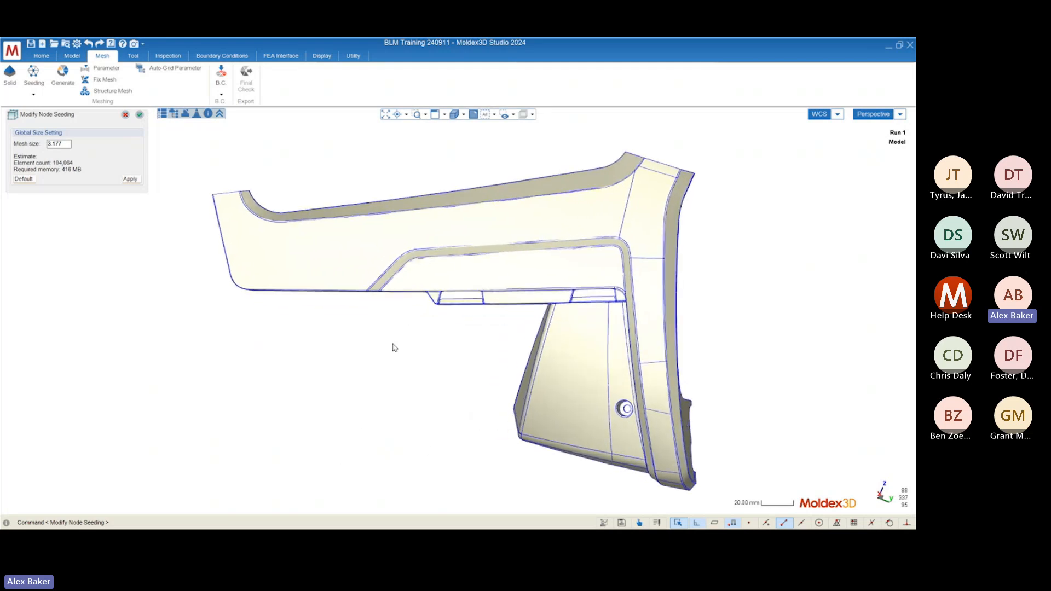
scroll(416, 381, up, 3)
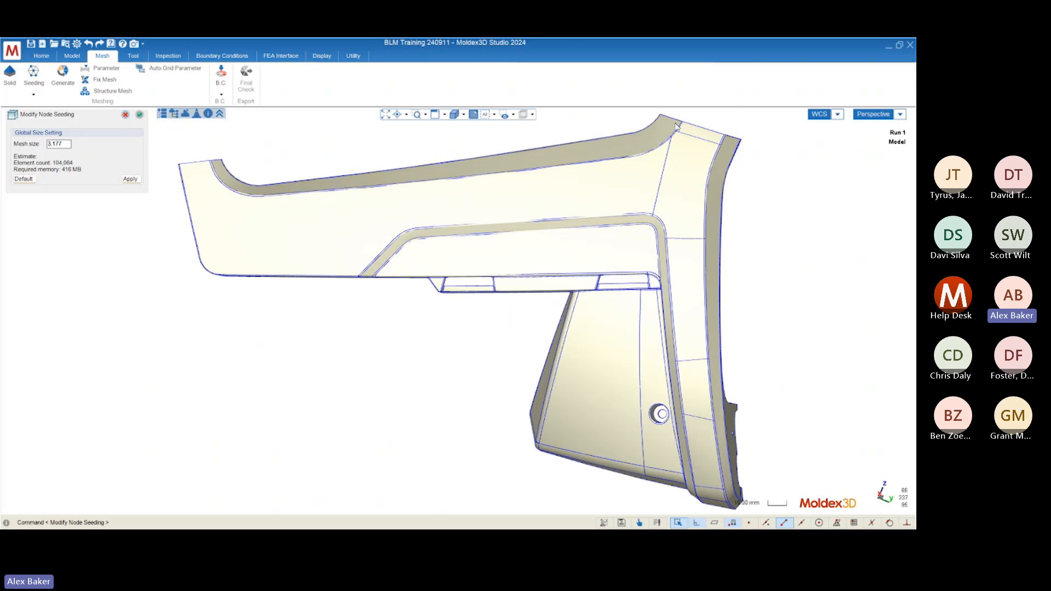
middle_drag(504, 403, 510, 399)
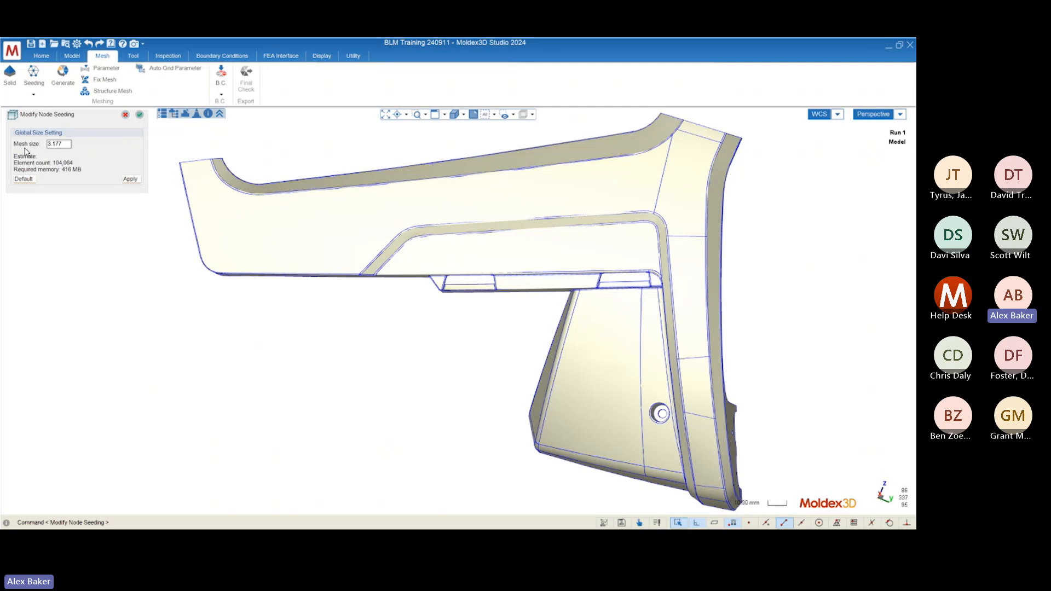
click(129, 179)
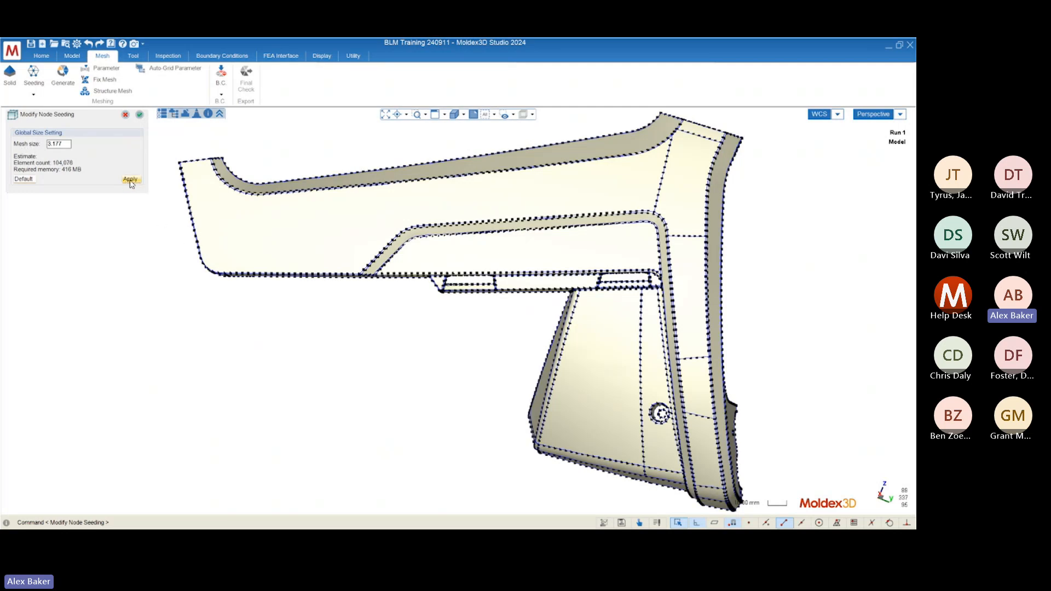
Step: Examine the node spacing along the part's long lower edge, its fillet and the whole outline
mouse_move(234, 270)
middle_down()
mouse_move(253, 269)
mouse_move(249, 278)
middle_up()
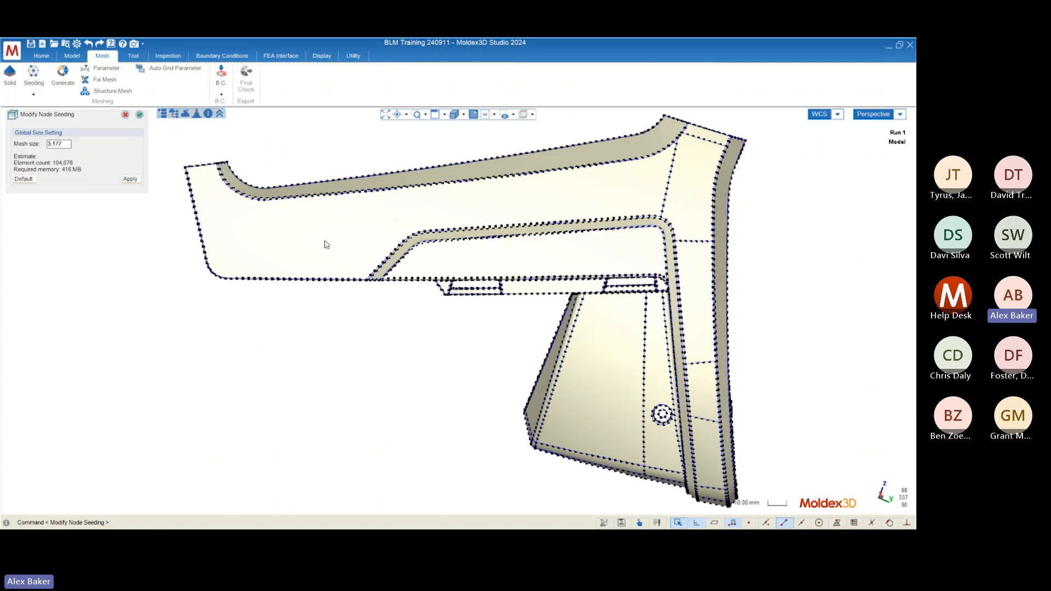
scroll(329, 249, up, 10)
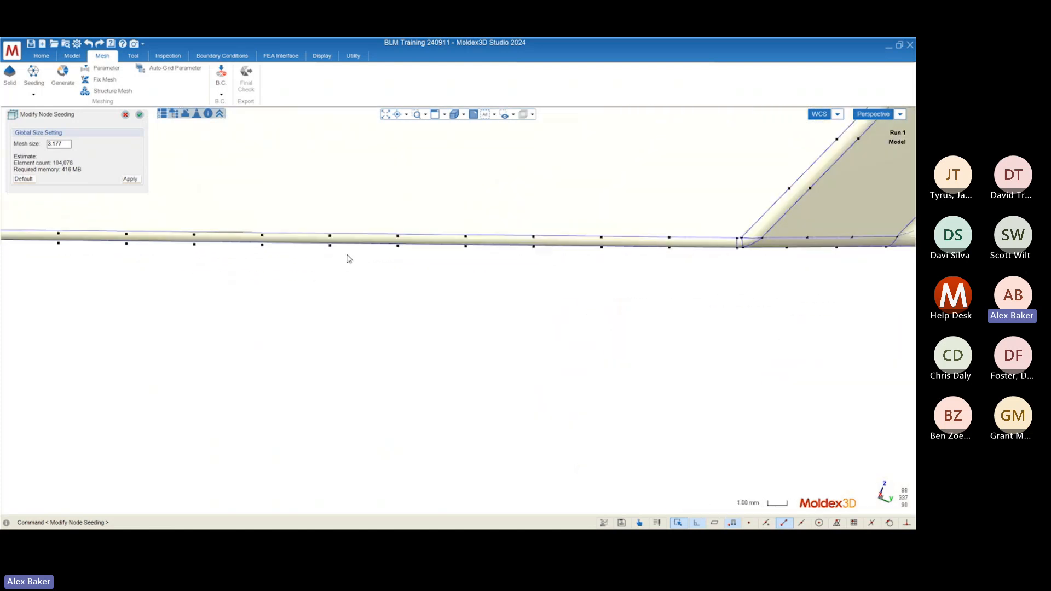
middle_drag(347, 255, 368, 243)
scroll(335, 195, up, 4)
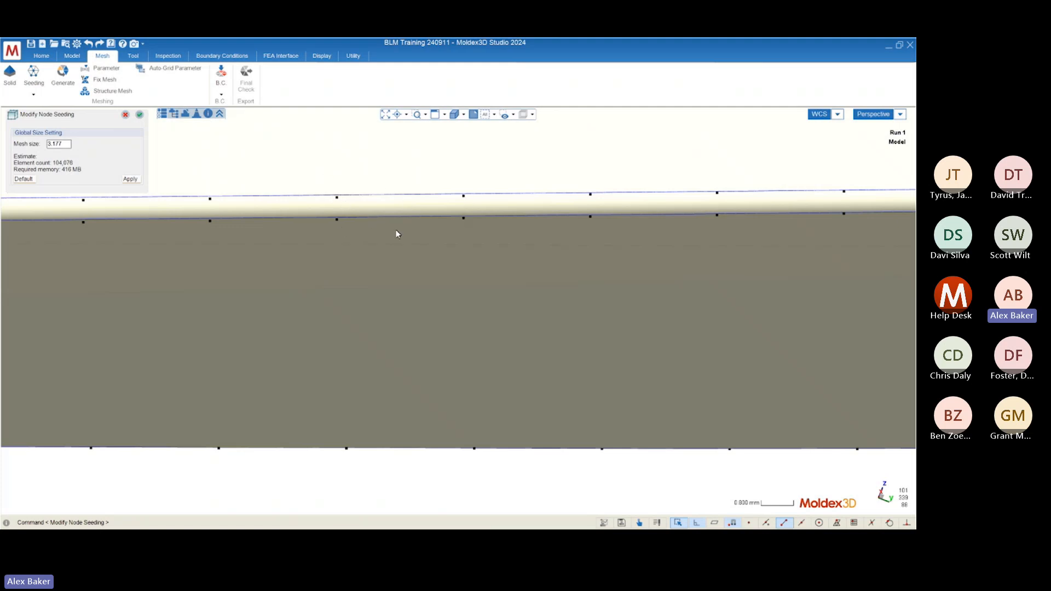
scroll(389, 300, down, 10)
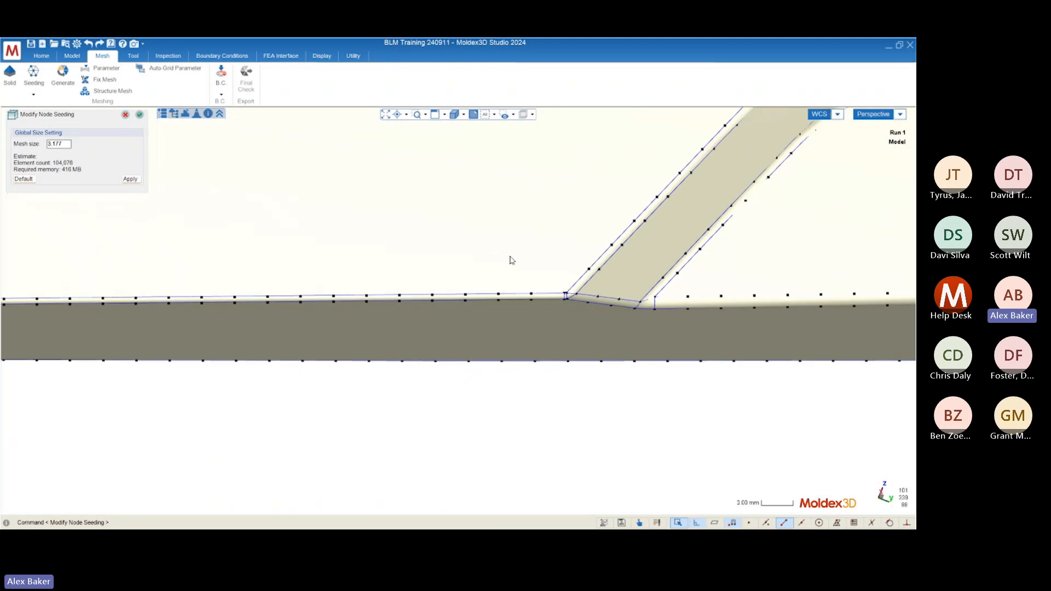
scroll(384, 307, down, 8)
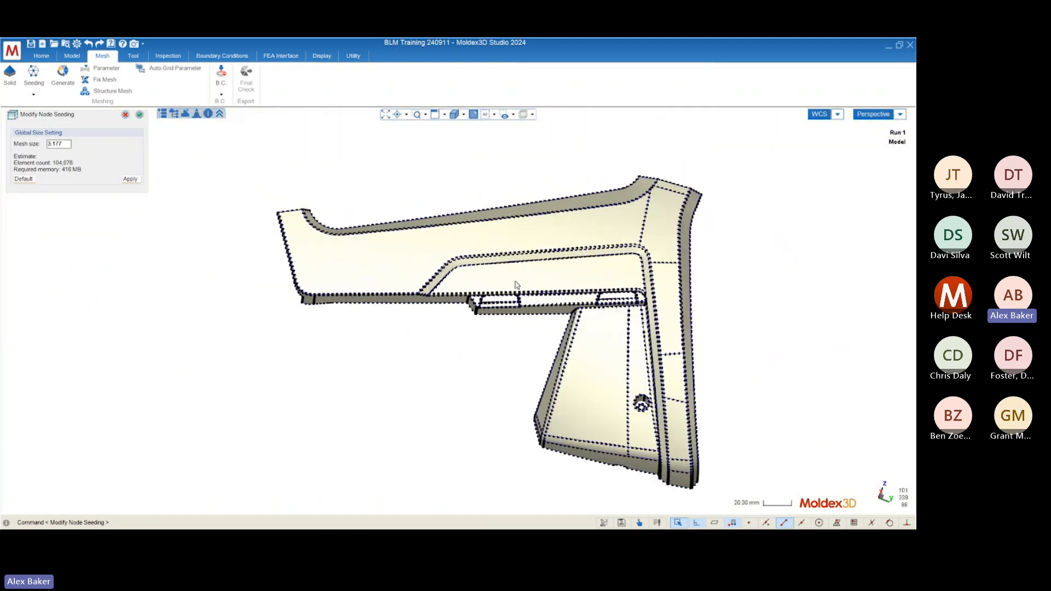
middle_drag(516, 286, 504, 307)
scroll(525, 456, up, 5)
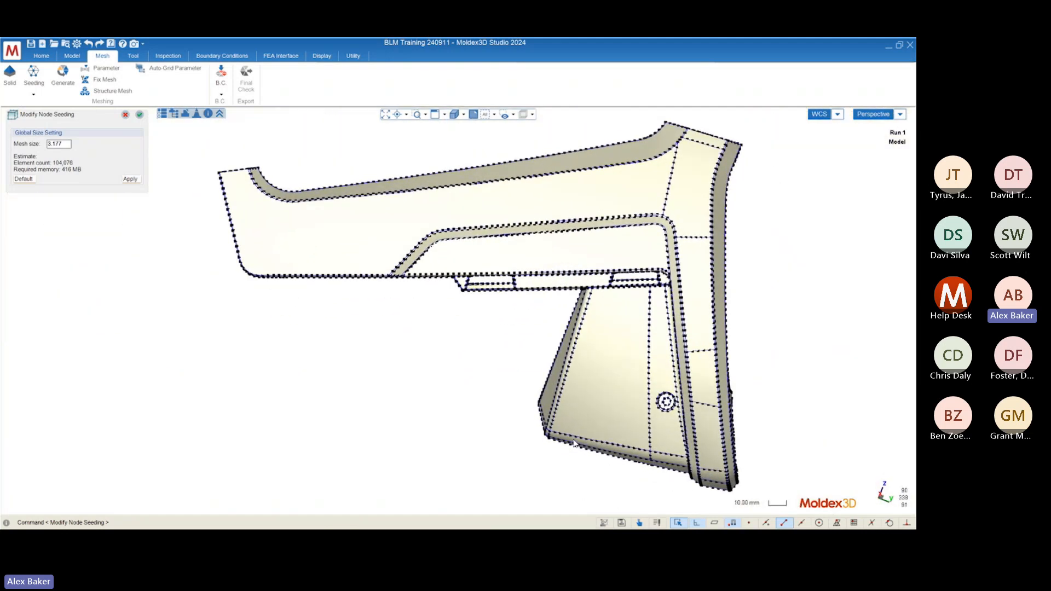
Step: Examine the seeded nodes along the part's outline, lower edge and grip from slightly different angles
mouse_move(578, 442)
middle_down()
mouse_move(598, 423)
mouse_move(545, 406)
mouse_move(547, 430)
middle_up()
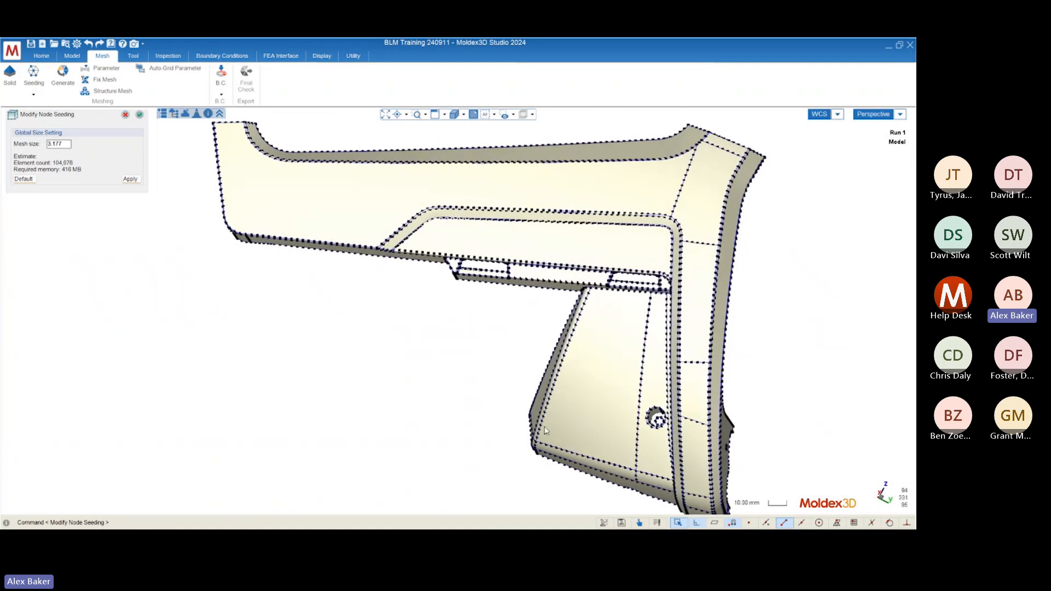
scroll(619, 266, down, 2)
middle_drag(559, 268, 555, 272)
scroll(576, 354, up, 1)
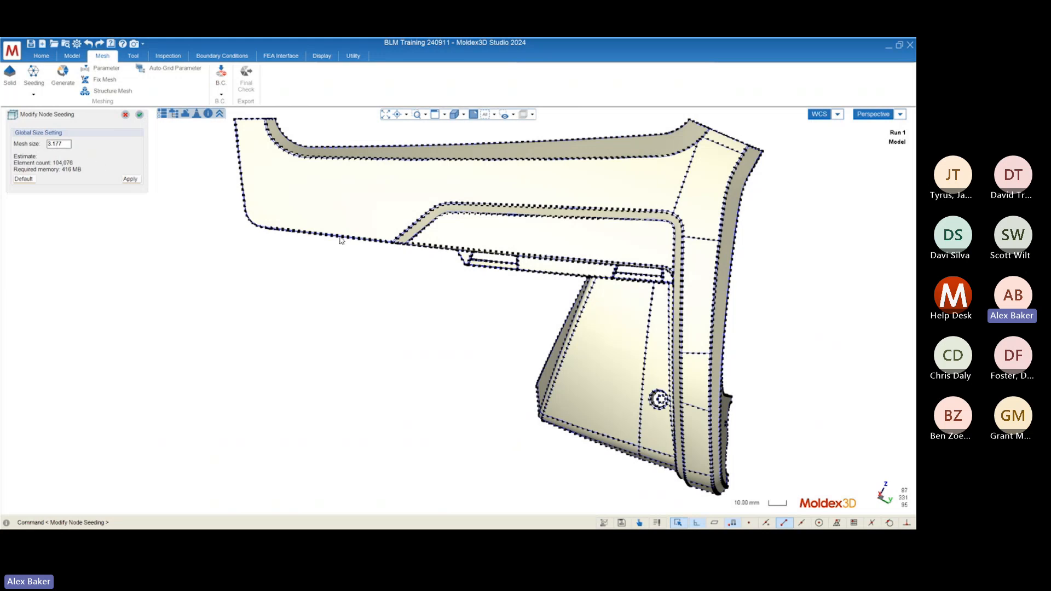
double_click(64, 145)
click(85, 153)
drag(68, 145, 30, 145)
click(66, 143)
Step: Examine the node spacing up close along the slot's ledge, its small fillets and the neighbouring corner edges
middle_drag(274, 293, 657, 255)
scroll(431, 256, up, 10)
scroll(673, 255, down, 3)
middle_drag(548, 263, 471, 227)
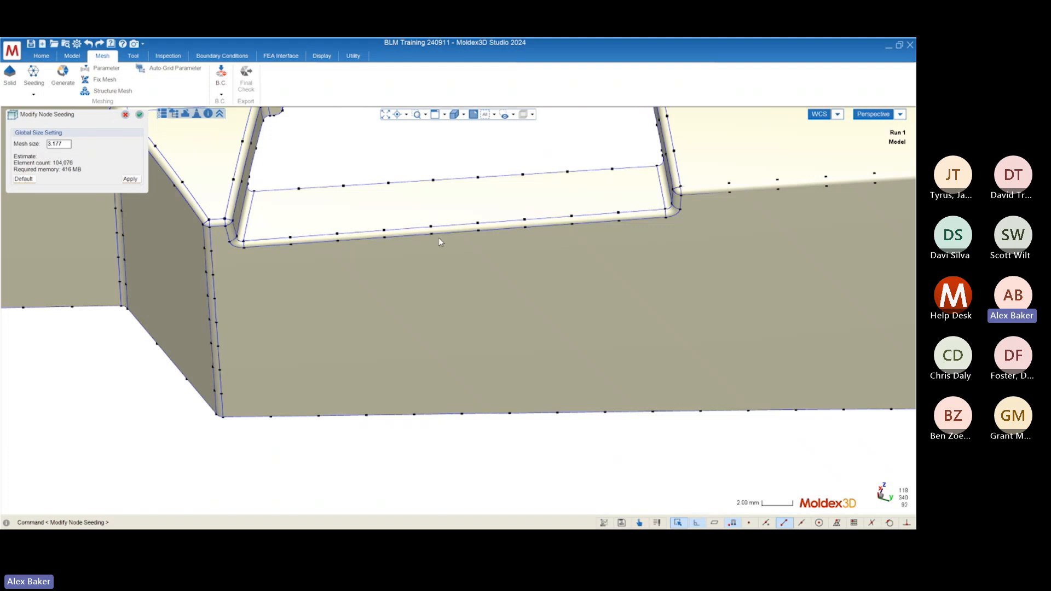
mouse_move(441, 239)
middle_down()
mouse_move(416, 231)
mouse_move(437, 233)
middle_up()
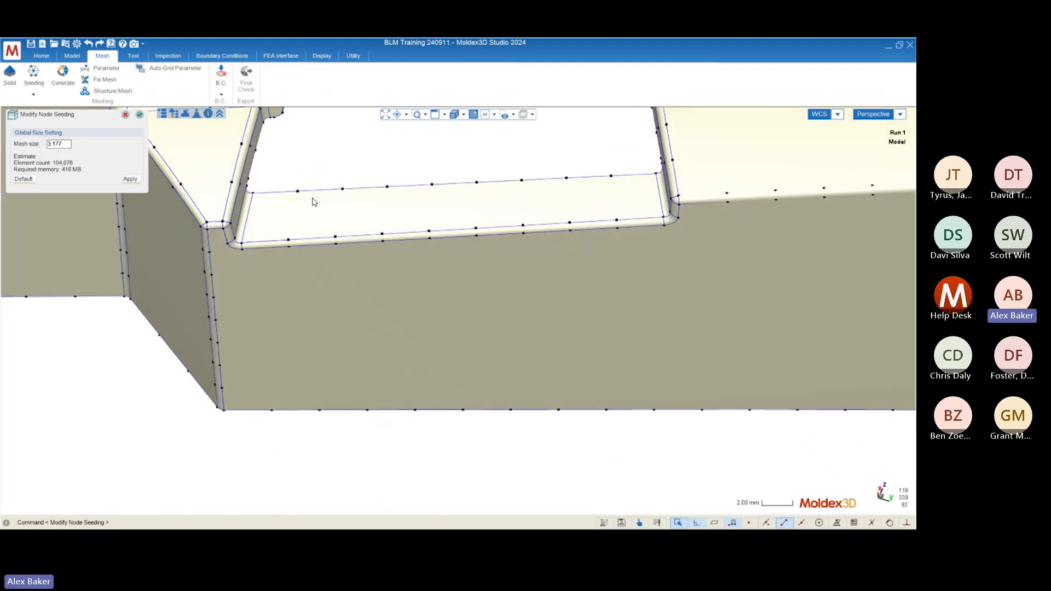
double_click(55, 144)
click(69, 144)
middle_drag(346, 250, 349, 255)
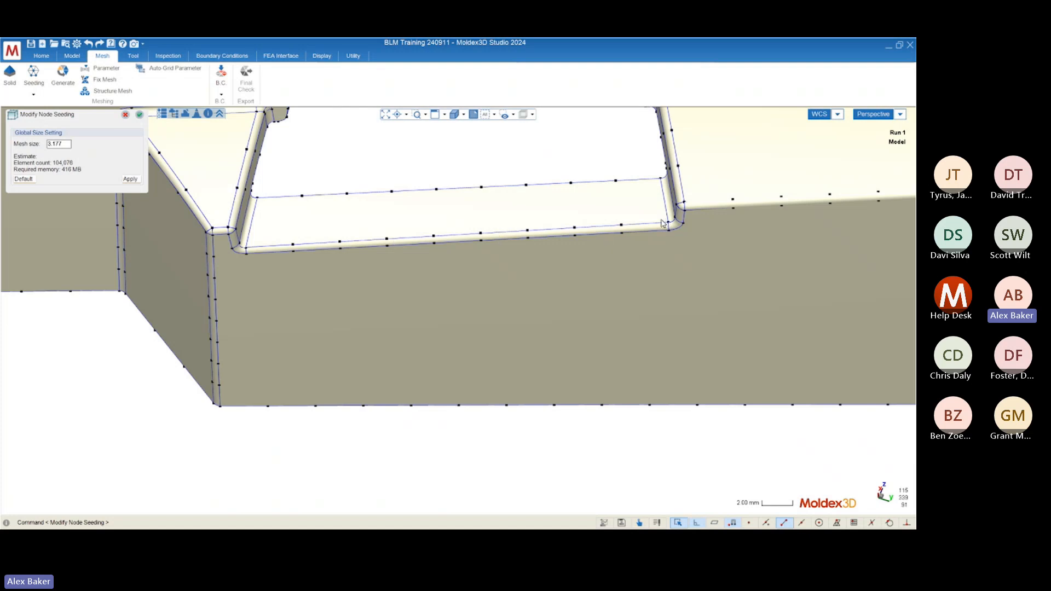
middle_drag(547, 230, 520, 267)
Step: Apply a global mesh size of 10 to the edges of the whole part
scroll(493, 266, down, 8)
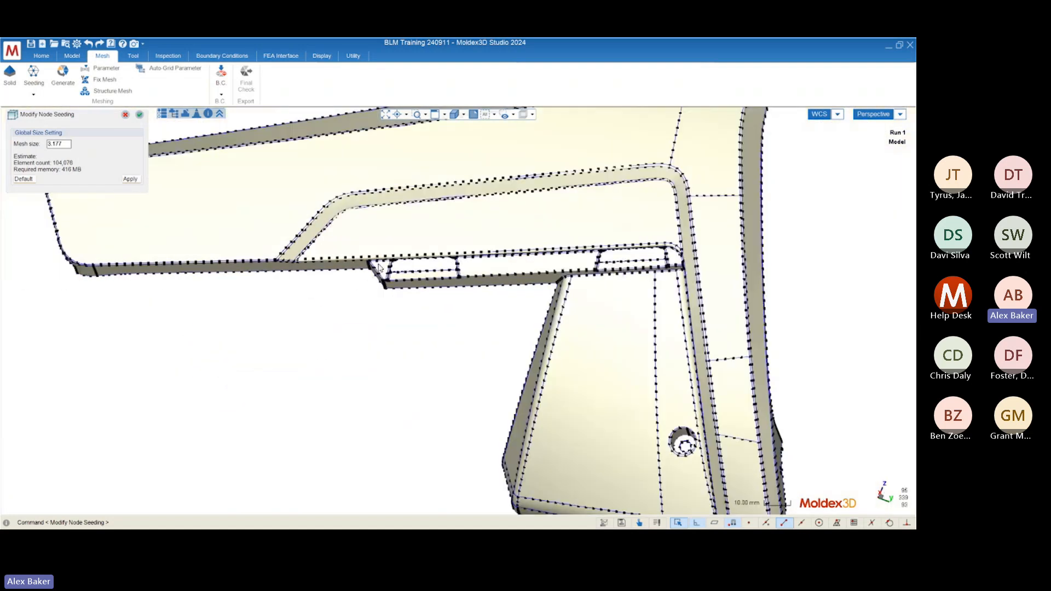
scroll(379, 269, down, 3)
mouse_move(399, 314)
middle_down()
mouse_move(394, 296)
mouse_move(403, 318)
middle_up()
scroll(273, 241, up, 1)
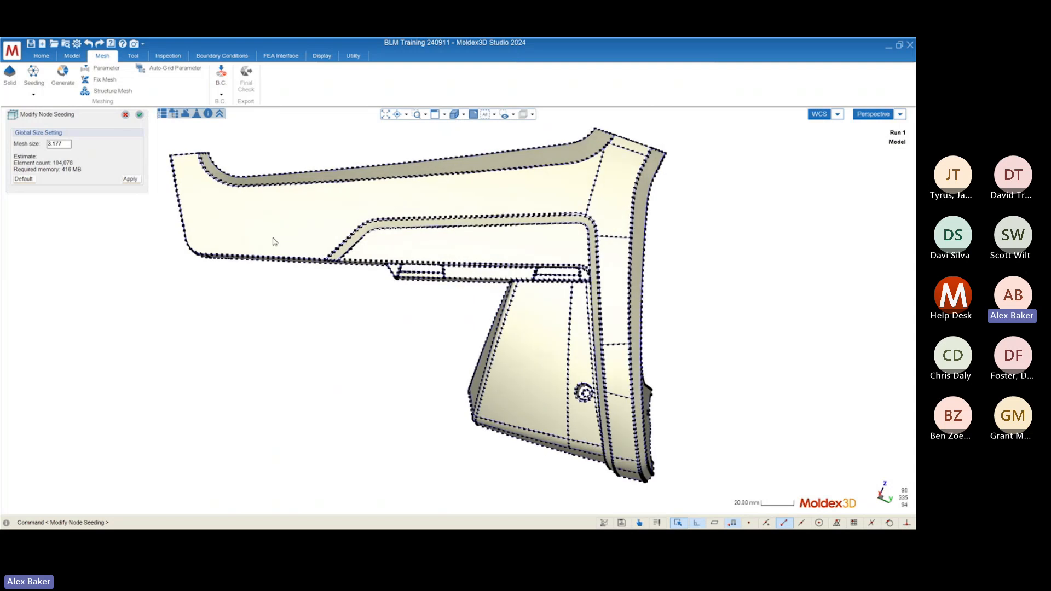
mouse_move(274, 238)
middle_down()
mouse_move(251, 244)
mouse_move(265, 253)
middle_up()
scroll(96, 241, up, 2)
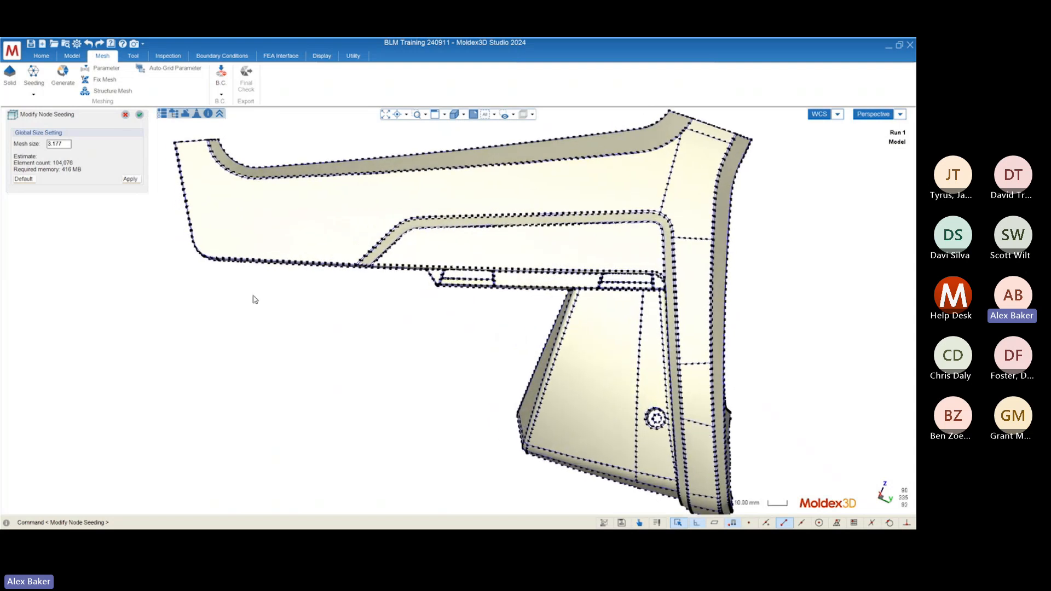
middle_drag(575, 313, 564, 309)
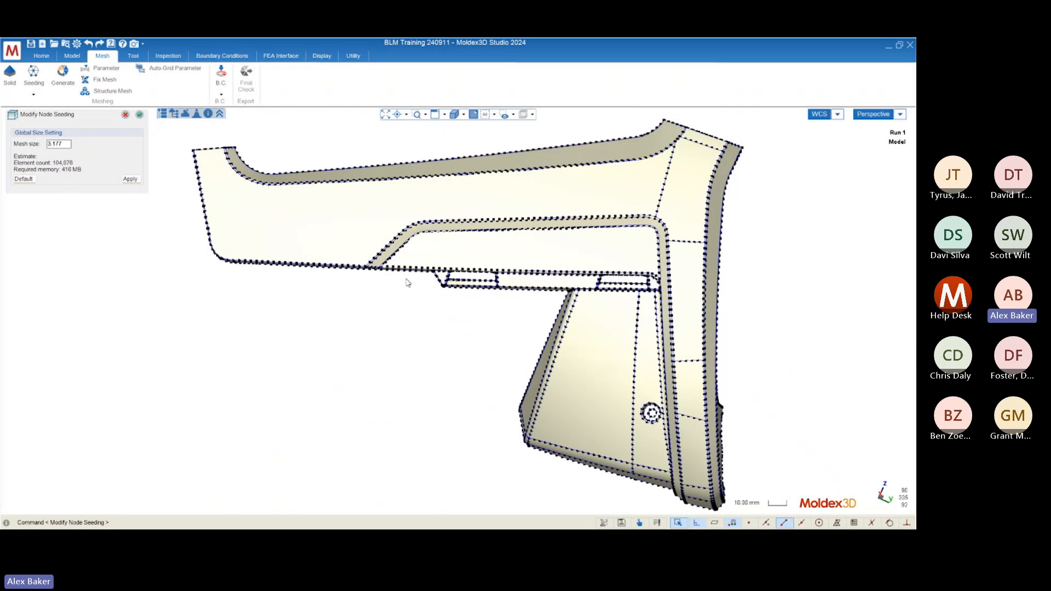
drag(66, 144, 24, 146)
text(10)
click(131, 181)
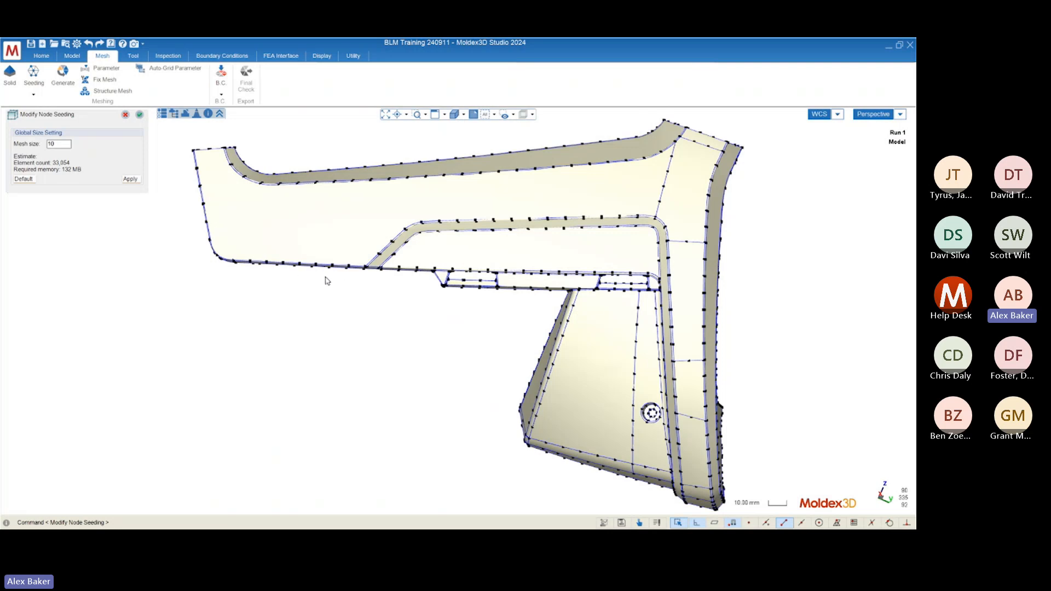
Step: Apply a global mesh size of 1 to the part's edges
drag(56, 143, 23, 140)
text(1)
click(129, 180)
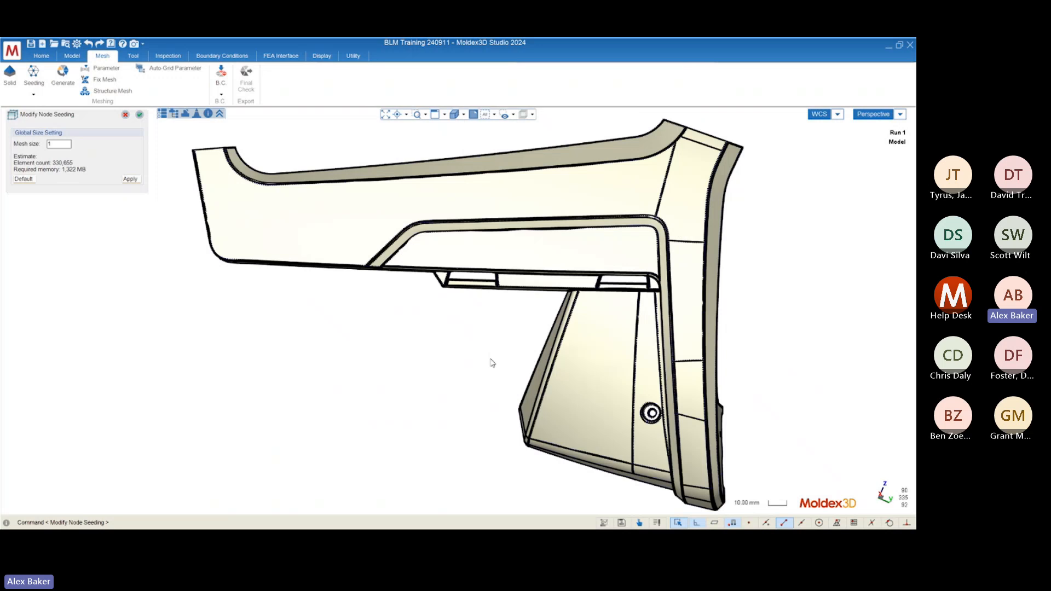
scroll(415, 454, up, 1)
scroll(447, 450, down, 1)
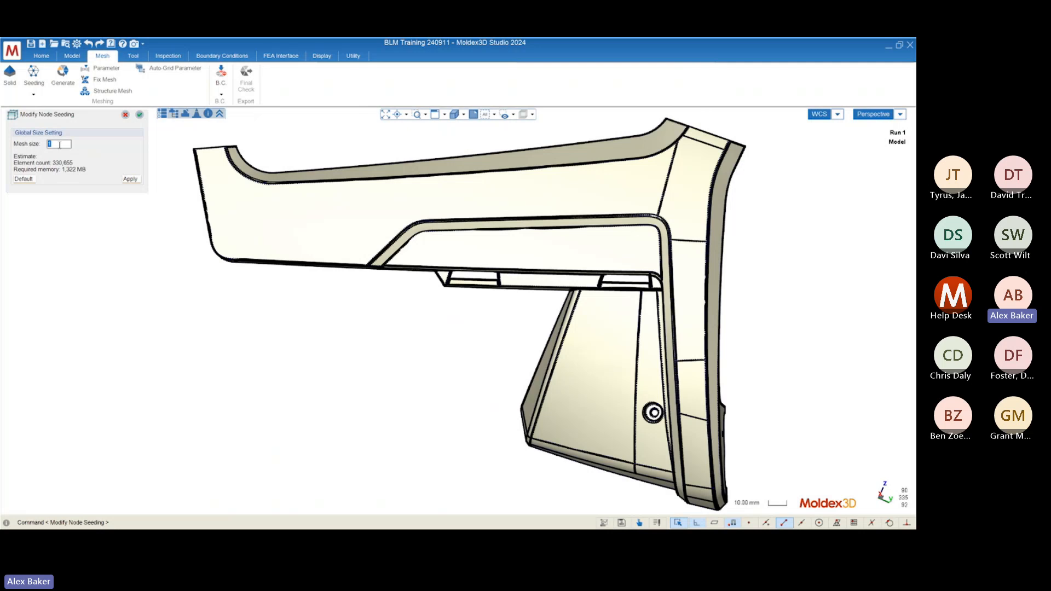
Step: Inspect the node spacing on a boss inside the part and reapply the default global mesh size of 3.177
double_click(59, 144)
mouse_move(485, 466)
middle_down()
mouse_move(395, 164)
mouse_move(466, 349)
mouse_move(424, 415)
middle_up()
scroll(425, 414, up, 10)
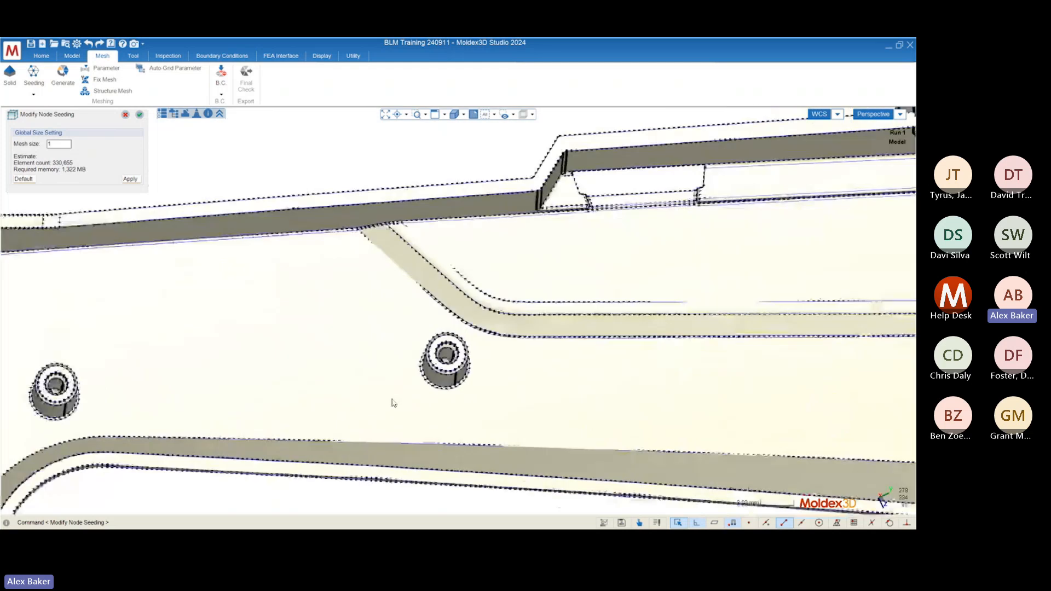
mouse_move(480, 370)
middle_down()
mouse_move(486, 380)
mouse_move(406, 375)
mouse_move(438, 380)
mouse_move(450, 364)
middle_up()
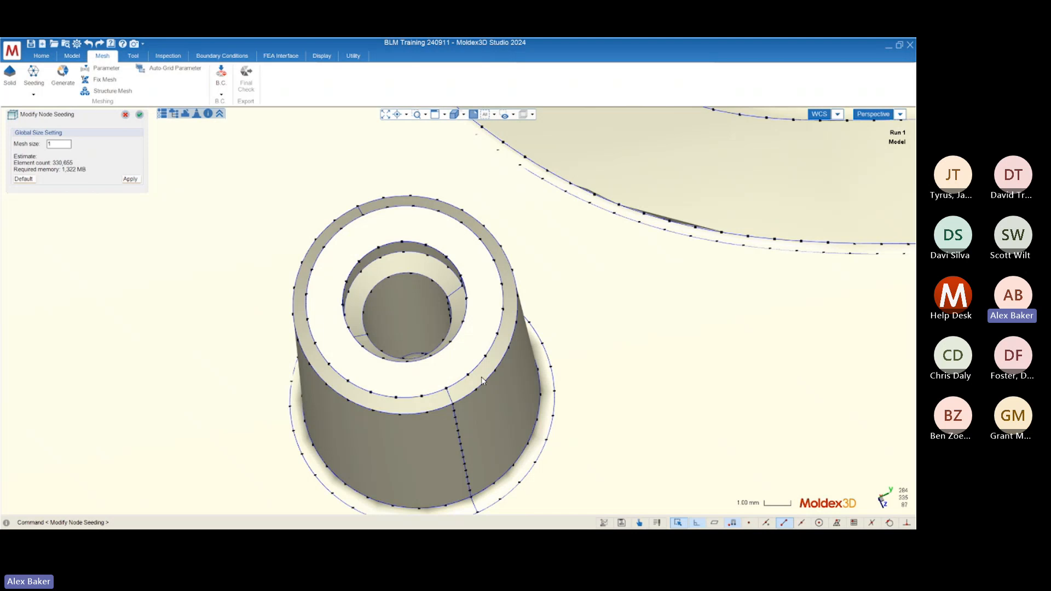
mouse_move(418, 339)
middle_down()
mouse_move(437, 372)
mouse_move(422, 370)
middle_up()
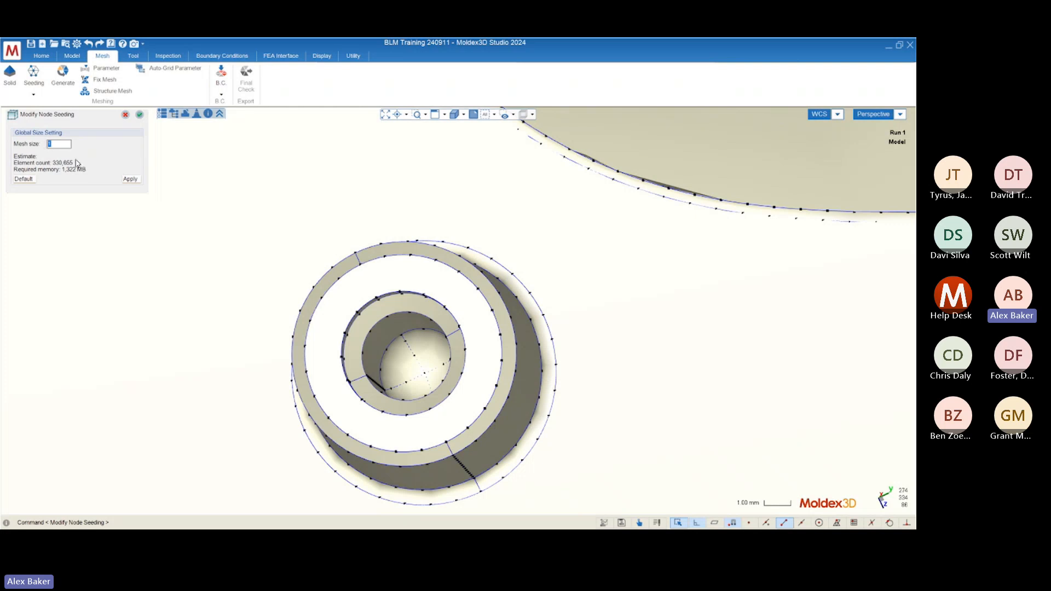
click(23, 180)
click(131, 180)
Step: Examine the node spacing around the boss's outer rim, inner bore and base from above and at an angle
middle_drag(173, 290, 240, 302)
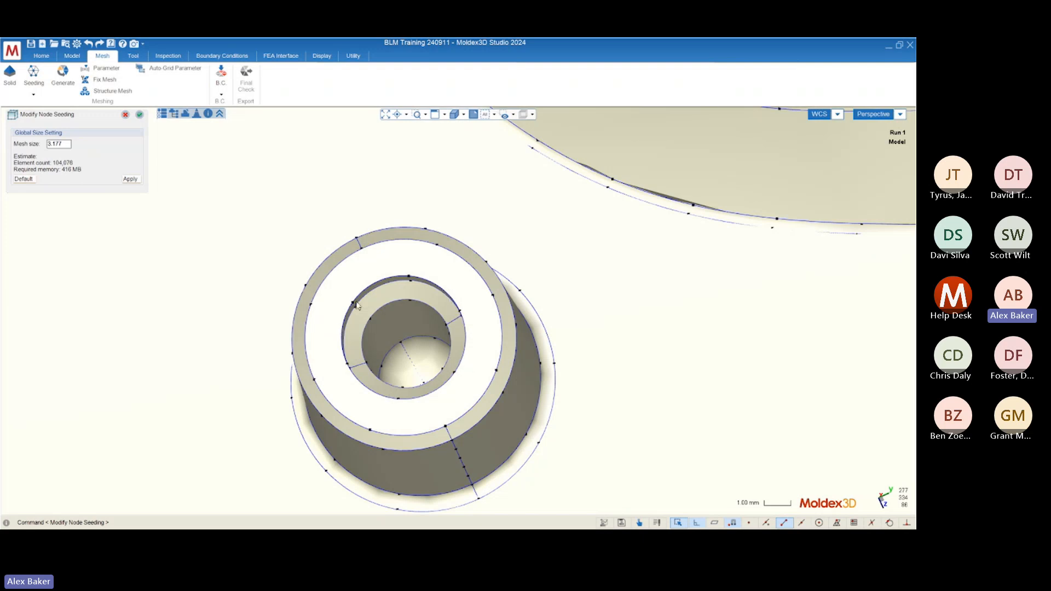
middle_drag(389, 326, 411, 352)
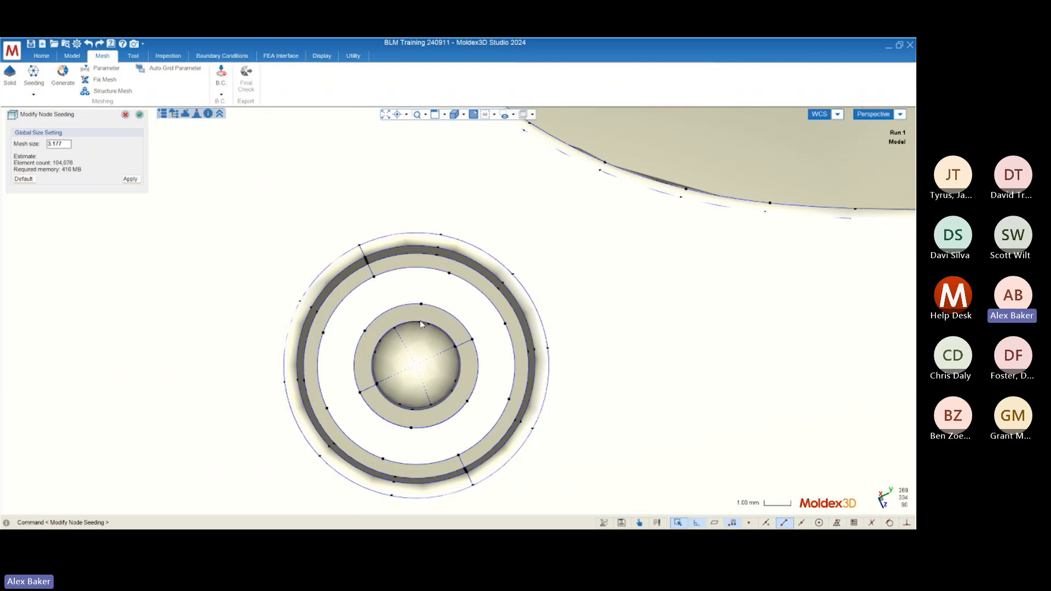
middle_drag(419, 384, 393, 355)
scroll(359, 280, up, 5)
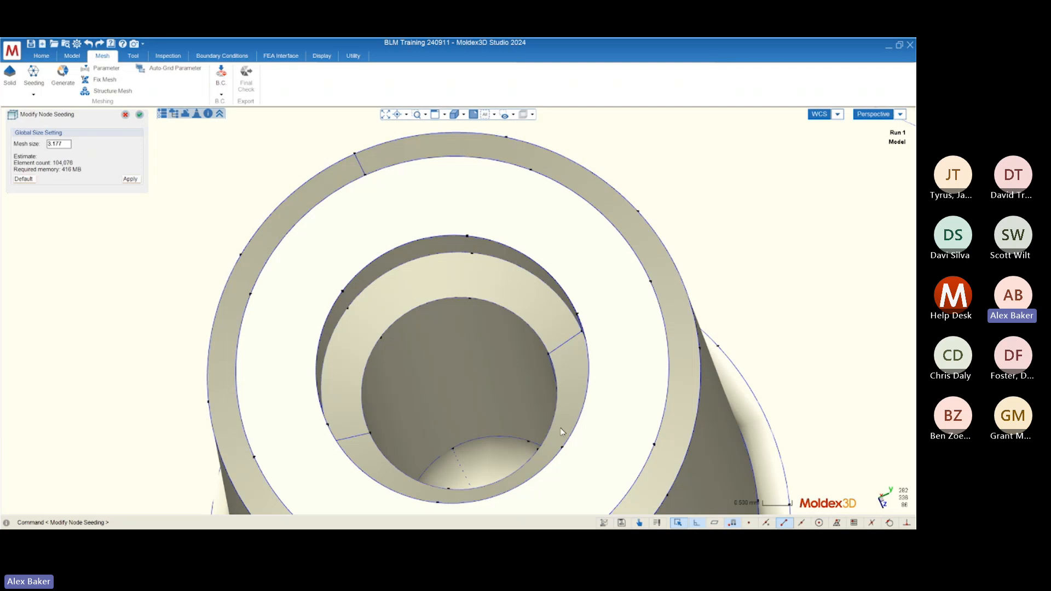
middle_drag(459, 284, 458, 395)
scroll(458, 273, down, 4)
scroll(458, 394, up, 2)
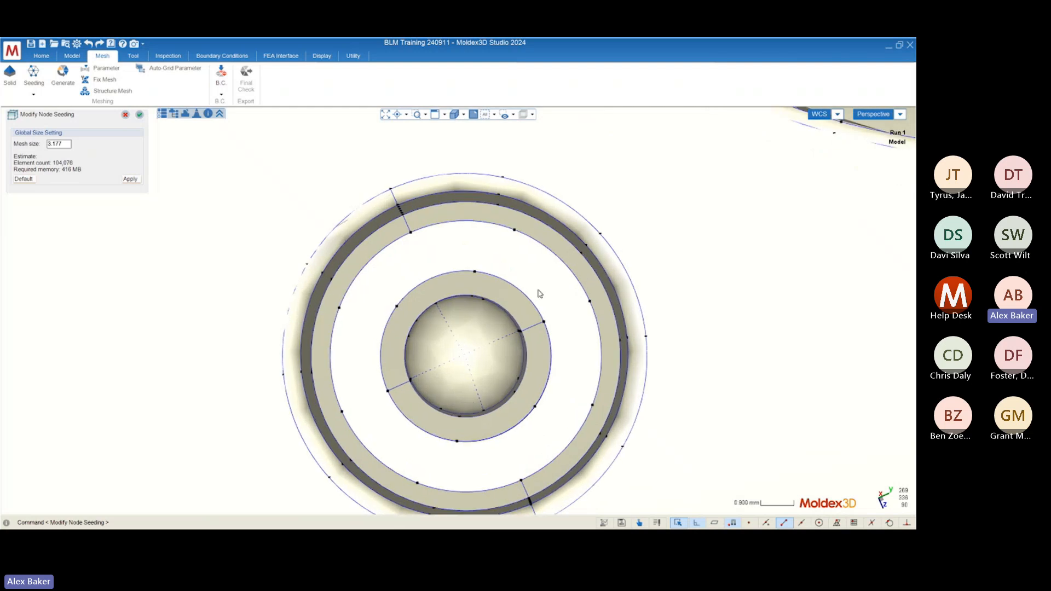
middle_drag(427, 449, 479, 374)
scroll(397, 300, down, 2)
scroll(397, 300, down, 10)
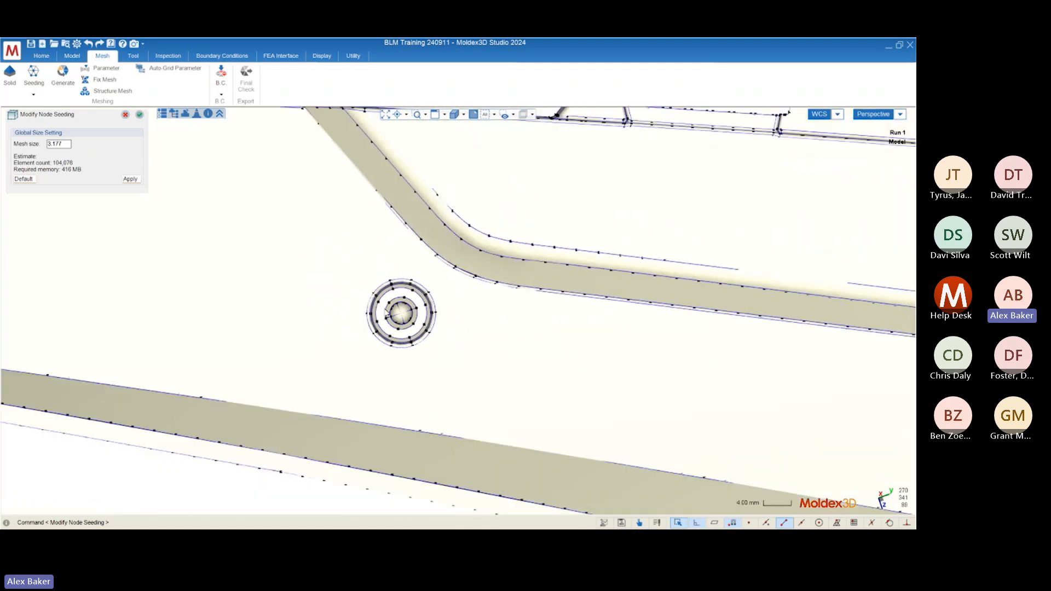
Step: Reseed the part with a global mesh size of 10 while viewing the slots and the round hole
middle_drag(527, 393, 489, 377)
scroll(488, 377, up, 4)
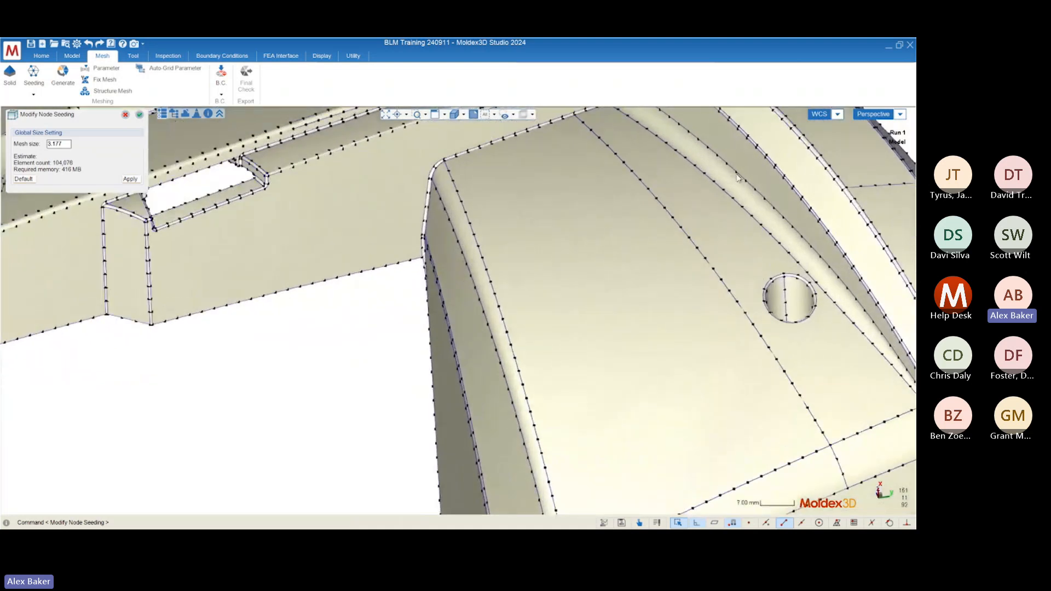
scroll(523, 229, down, 4)
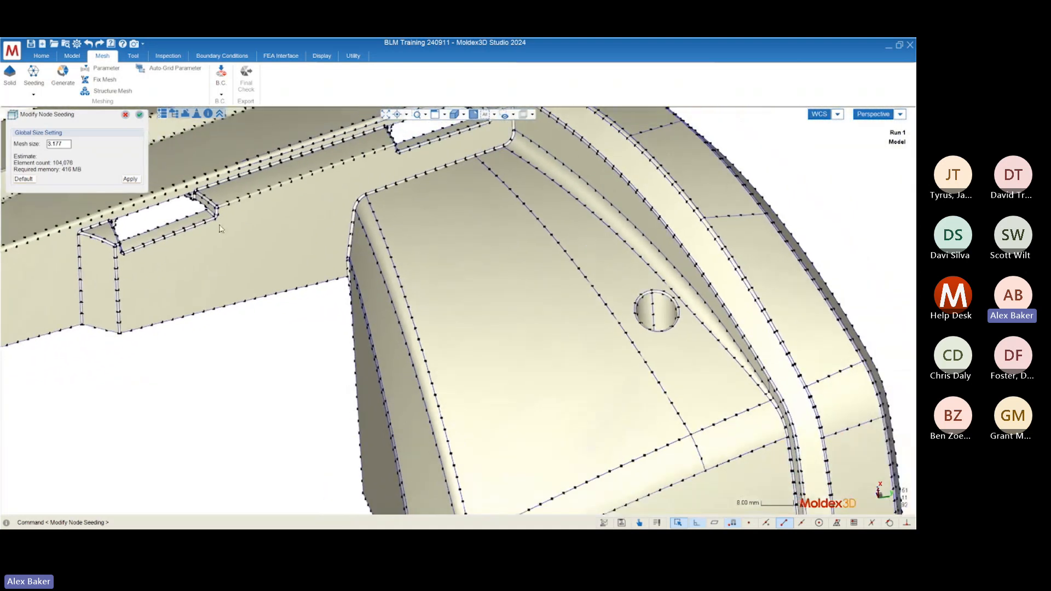
double_click(55, 144)
text(1)
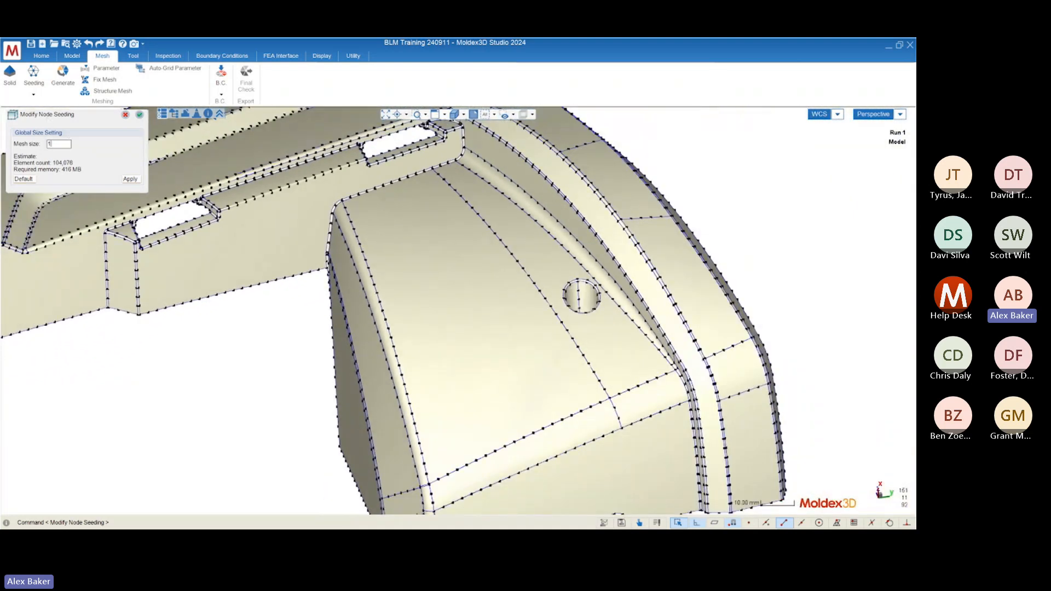
text(0)
click(131, 180)
Step: Examine the node spacing along the curved edges beside the round hole, around the slots and over the whole part
middle_drag(560, 307, 589, 278)
scroll(590, 277, up, 6)
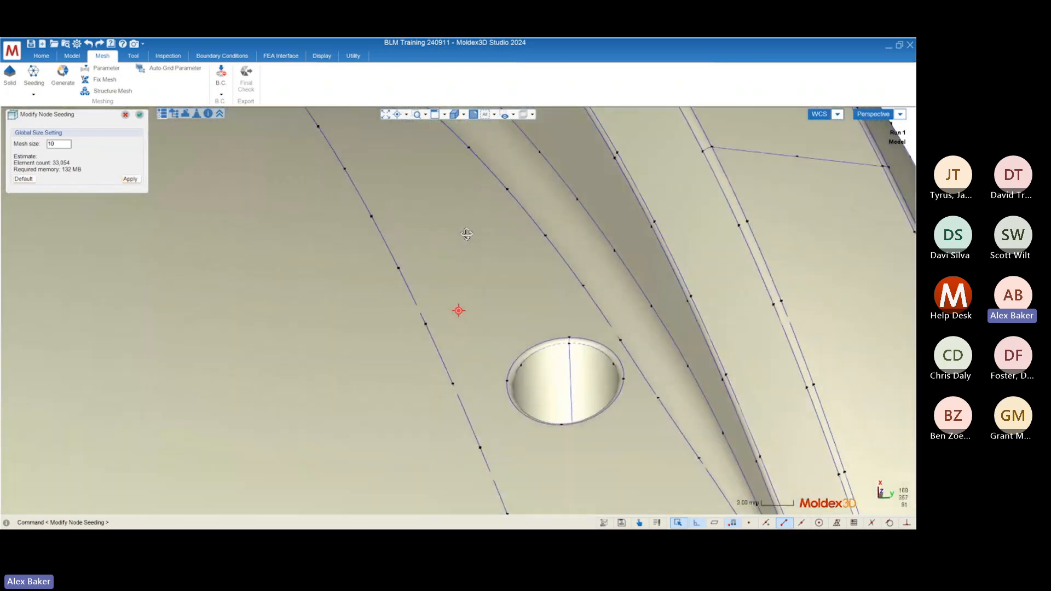
scroll(580, 210, up, 3)
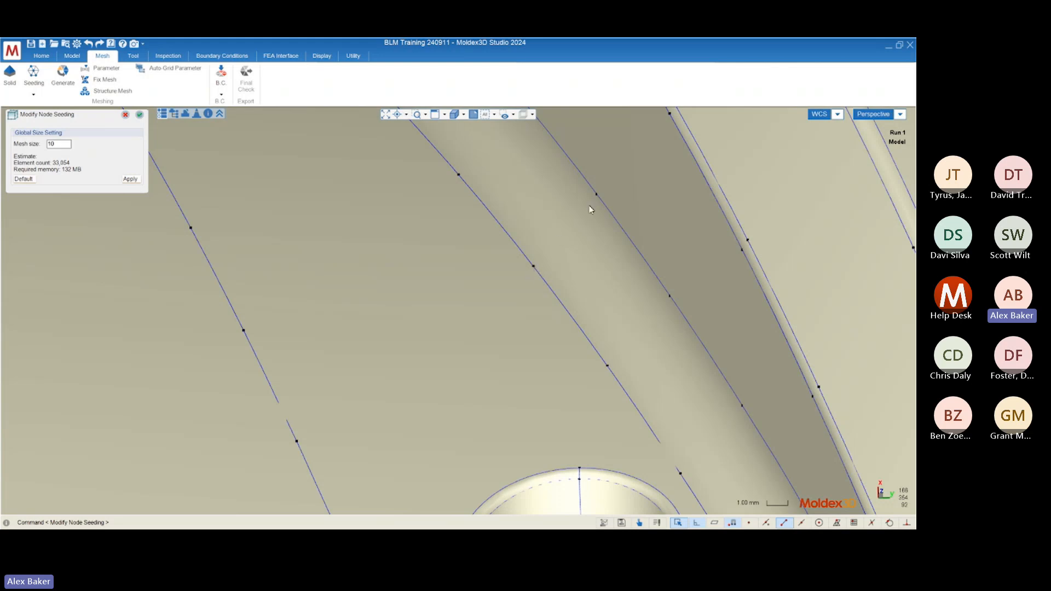
mouse_move(595, 193)
middle_down()
mouse_move(573, 258)
mouse_move(521, 228)
mouse_move(645, 280)
mouse_move(557, 323)
mouse_move(601, 361)
middle_up()
scroll(696, 266, down, 6)
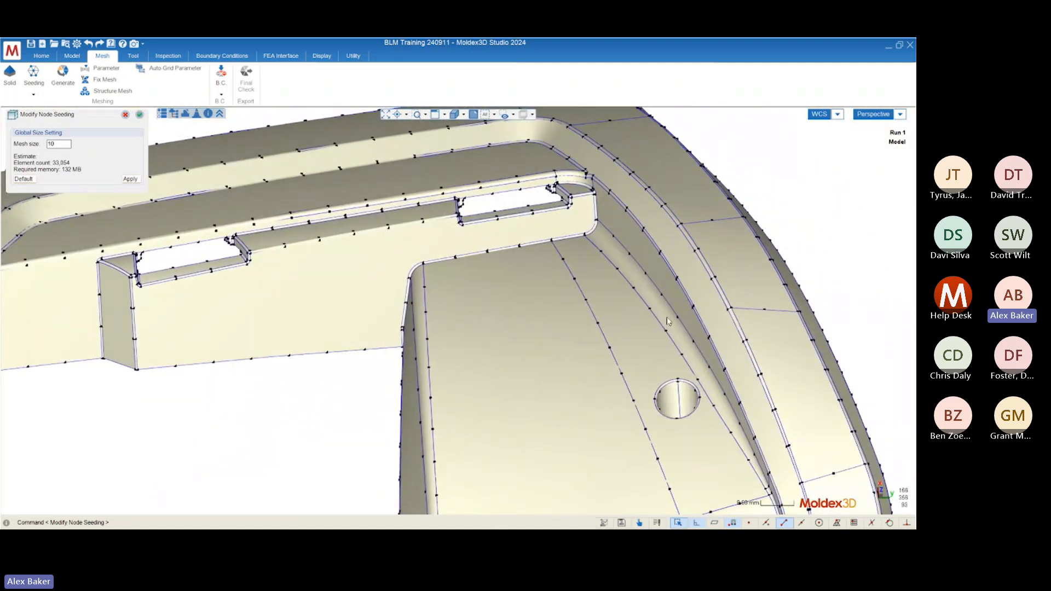
scroll(721, 297, down, 3)
mouse_move(722, 298)
middle_down()
mouse_move(632, 285)
mouse_move(614, 334)
middle_up()
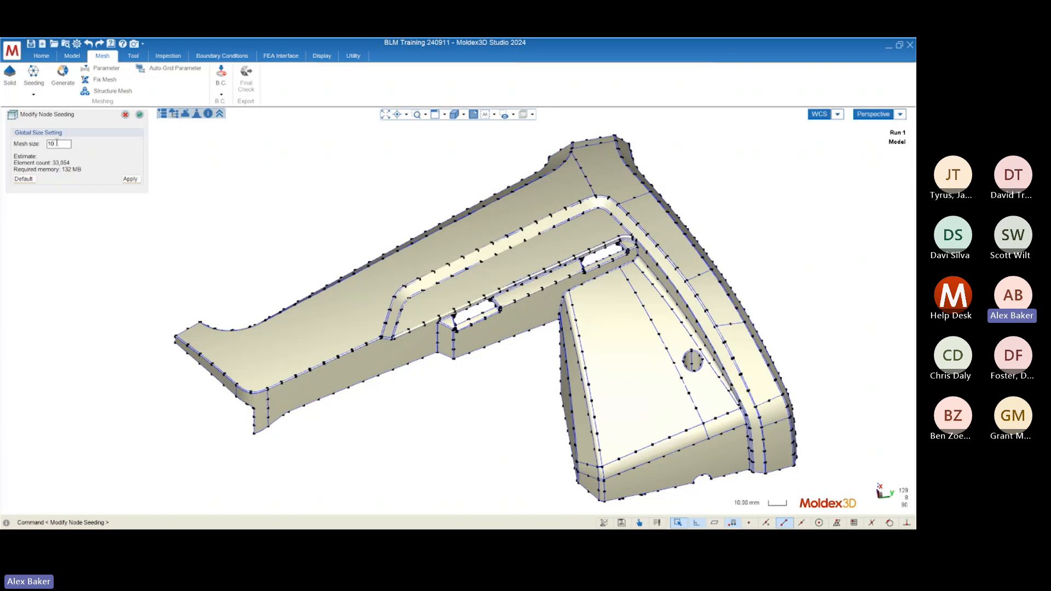
mouse_move(633, 376)
middle_down()
mouse_move(561, 407)
mouse_move(505, 405)
mouse_move(469, 462)
mouse_move(495, 458)
middle_up()
scroll(554, 267, down, 2)
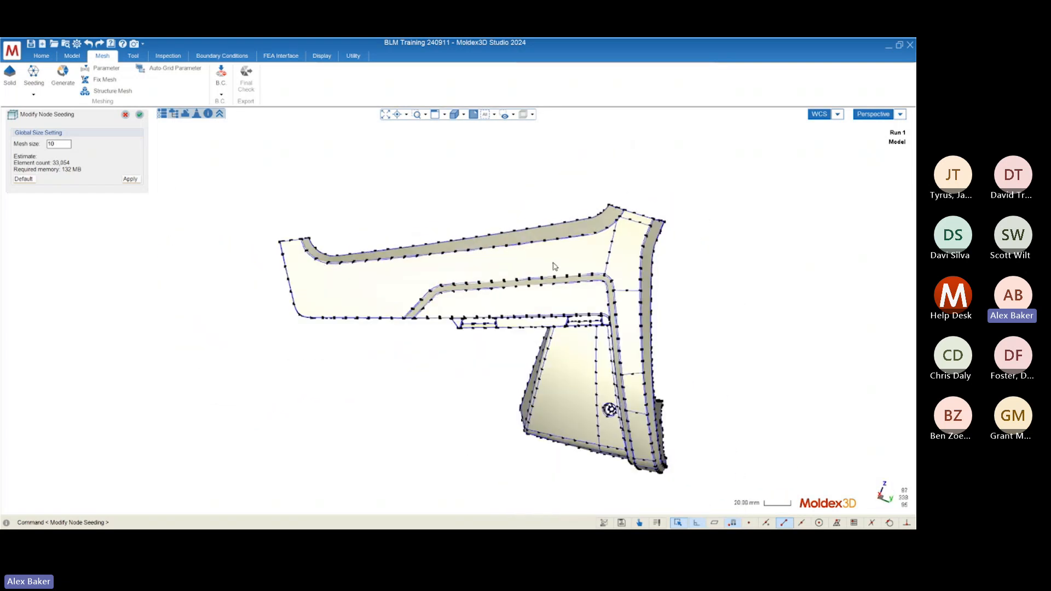
mouse_move(512, 322)
middle_down()
mouse_move(510, 305)
mouse_move(511, 323)
middle_up()
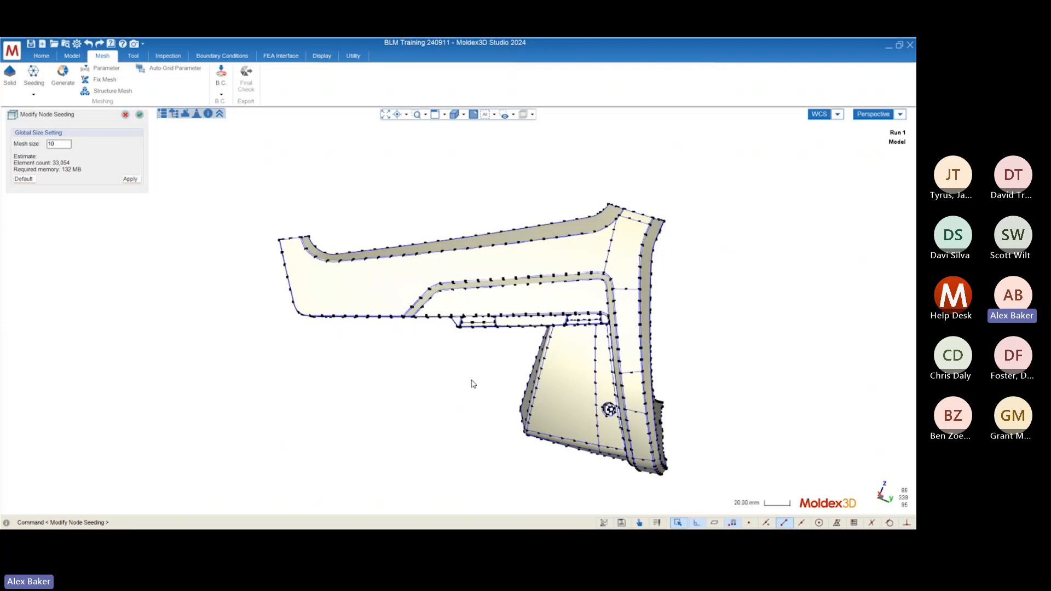
scroll(473, 384, up, 2)
scroll(487, 394, up, 2)
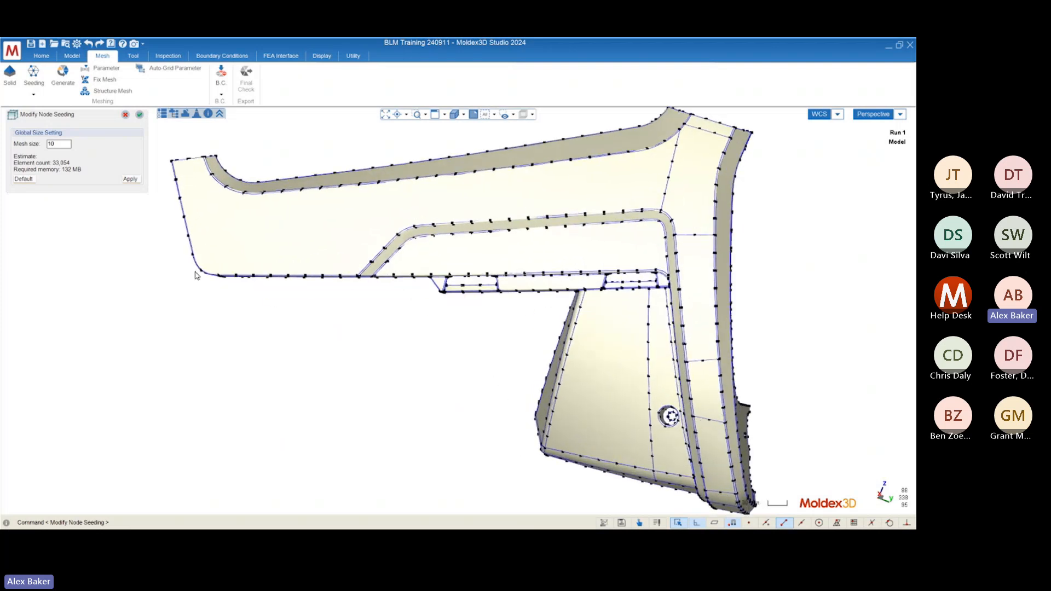
Step: Reset the global mesh size to its default and reapply a size of 10
click(23, 180)
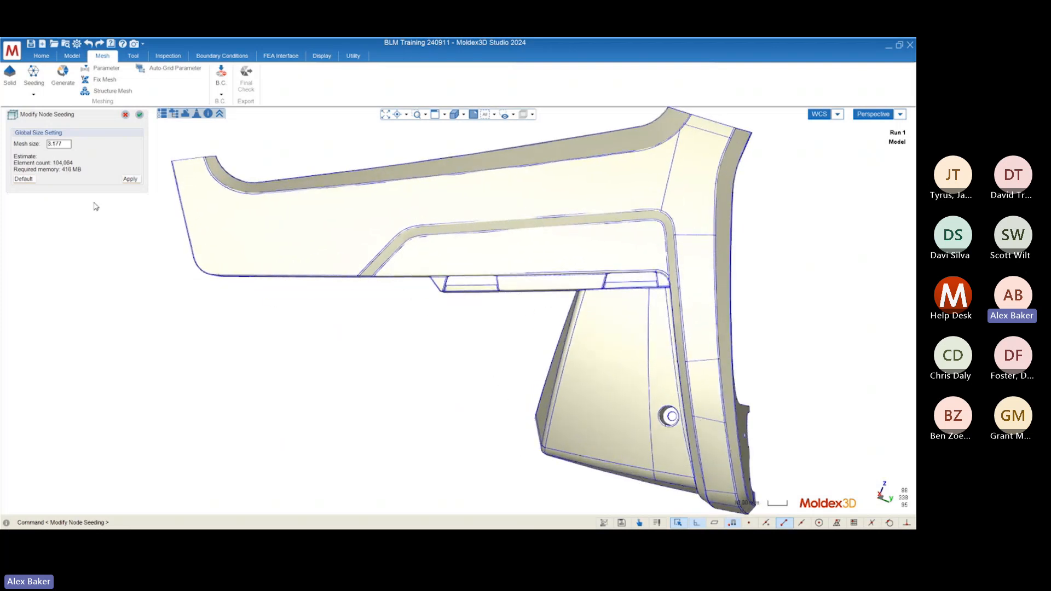
double_click(53, 144)
text(10)
click(130, 180)
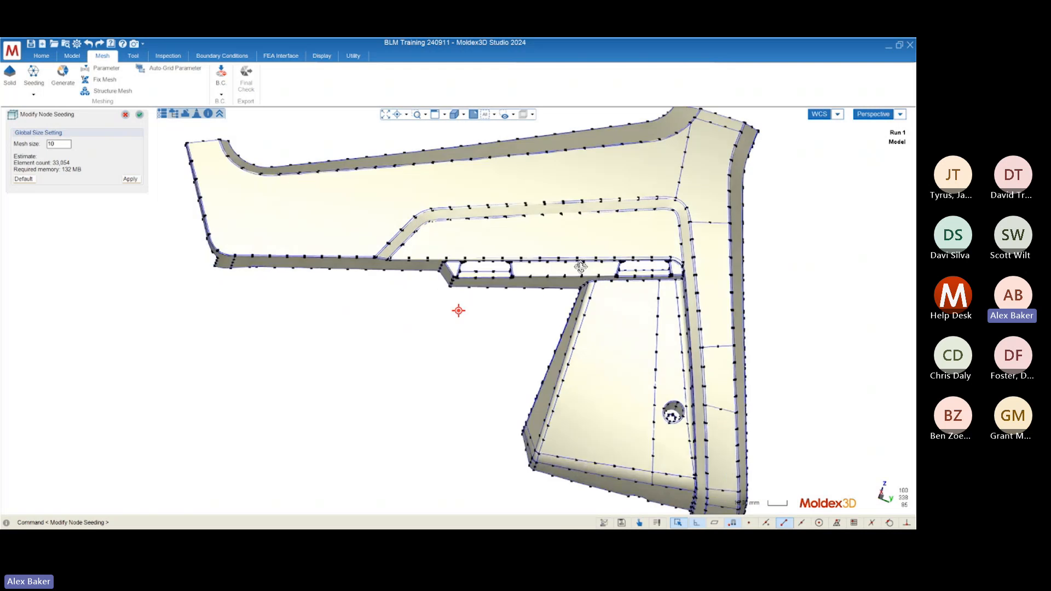
Step: Check the seeding over the whole part and apply a global mesh size of 5
middle_drag(536, 296, 549, 285)
scroll(656, 198, down, 2)
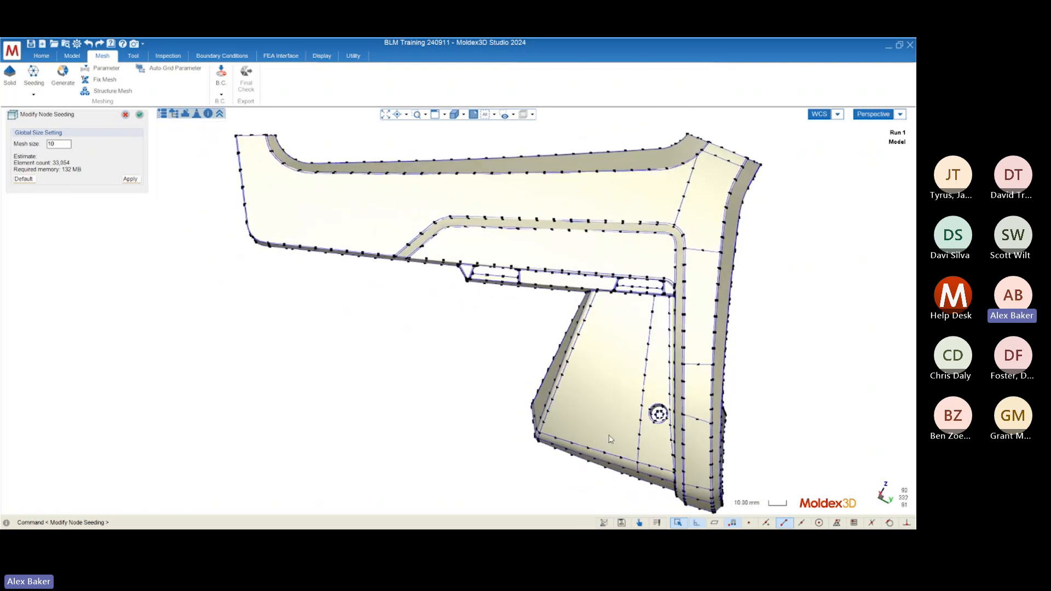
scroll(610, 440, up, 2)
mouse_move(621, 439)
middle_down()
mouse_move(596, 429)
mouse_move(598, 438)
middle_up()
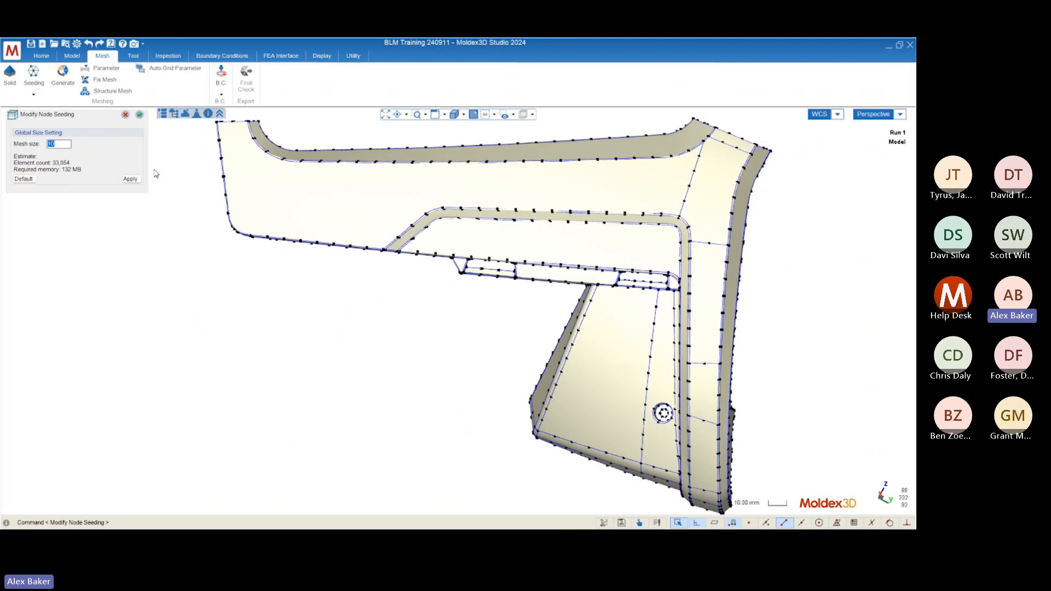
text(5)
click(133, 180)
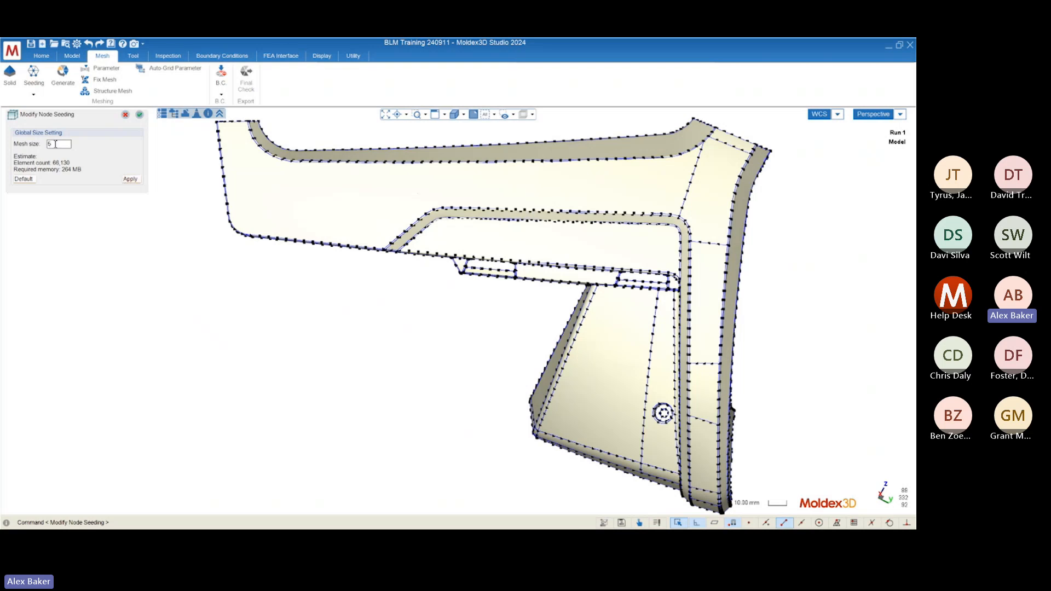
Step: Reseed the whole part with a global mesh size of 4 and accept the global setting
drag(55, 145, 43, 148)
text(4)
click(130, 179)
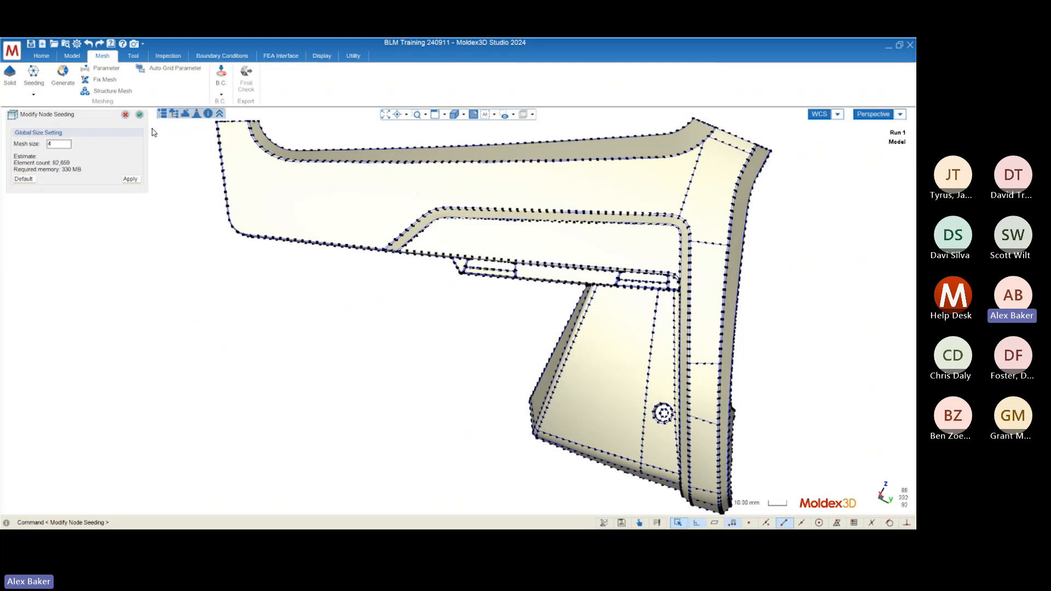
click(140, 115)
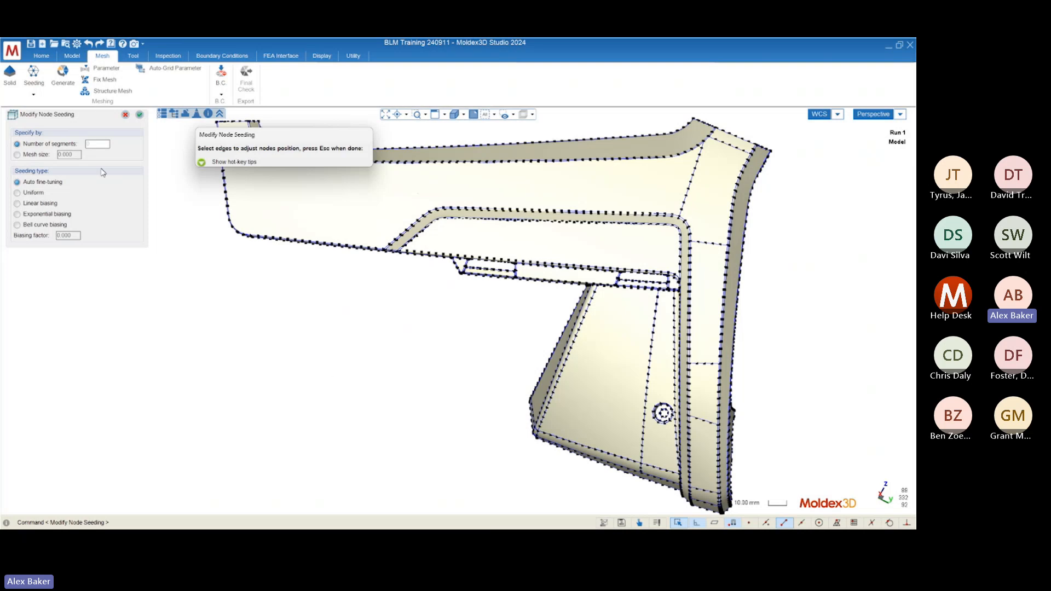
Step: Examine the node distribution around the circular rims of the round boss beside the curved recess
mouse_move(453, 434)
middle_down()
mouse_move(444, 301)
mouse_move(467, 446)
mouse_move(454, 441)
mouse_move(463, 377)
mouse_move(472, 384)
mouse_move(426, 387)
middle_up()
scroll(407, 428, up, 8)
scroll(458, 406, up, 6)
drag(426, 388, 413, 395)
scroll(355, 330, up, 5)
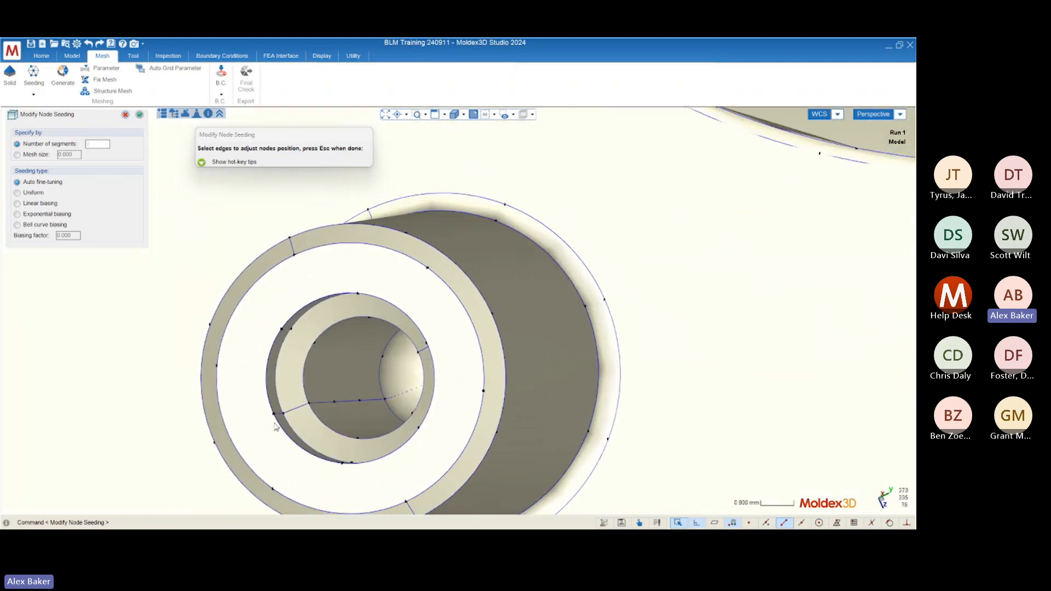
scroll(531, 276, down, 5)
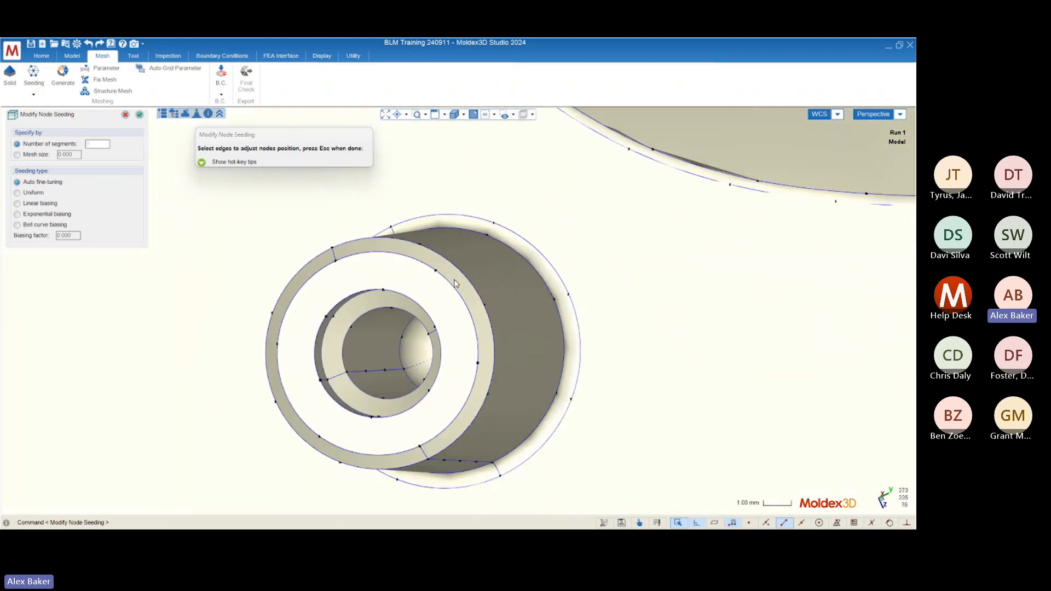
middle_drag(421, 381, 453, 374)
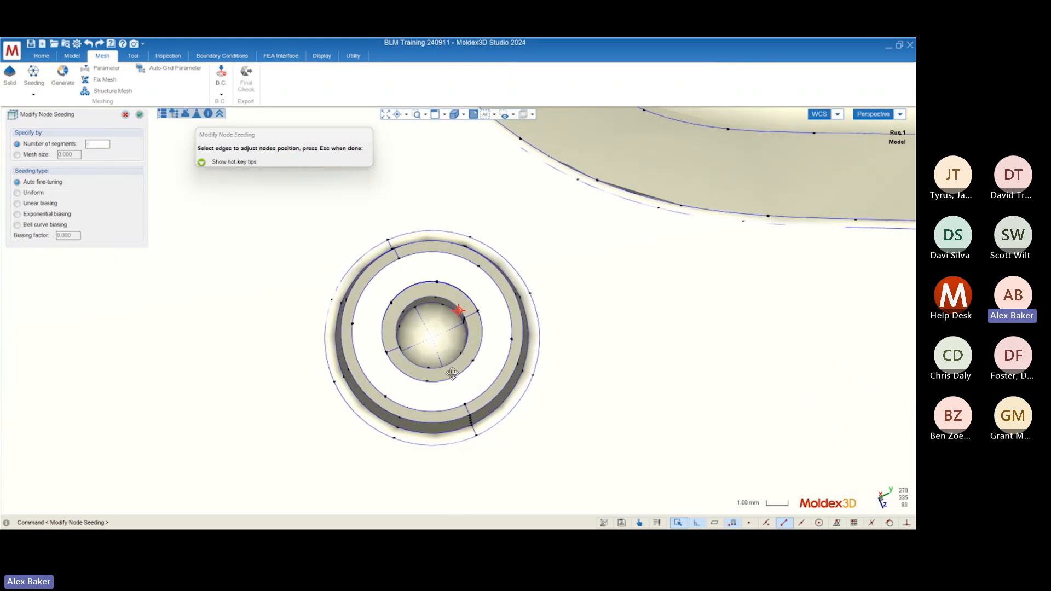
scroll(453, 374, down, 8)
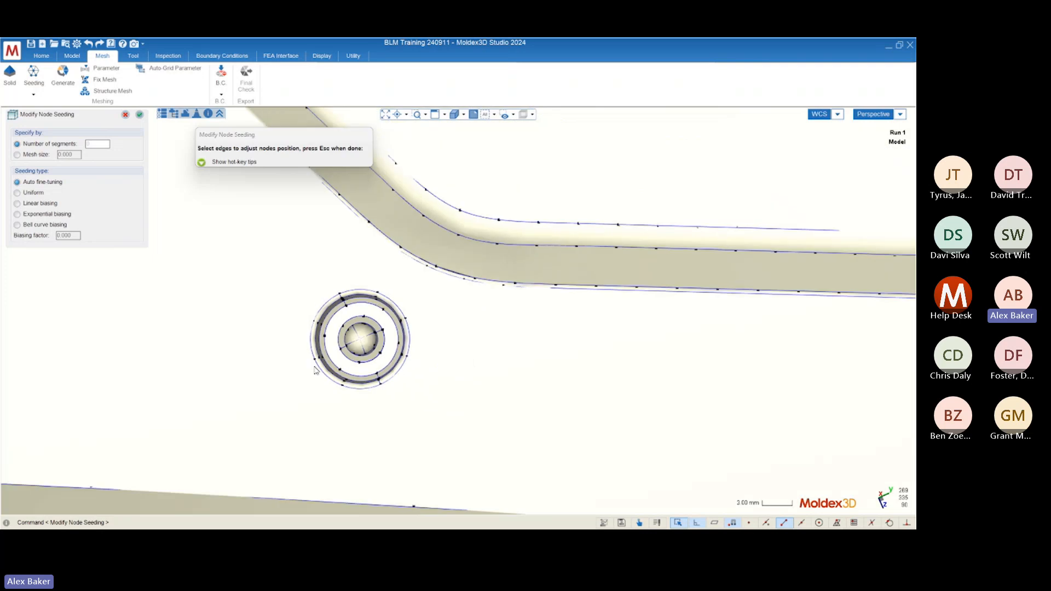
scroll(324, 371, up, 8)
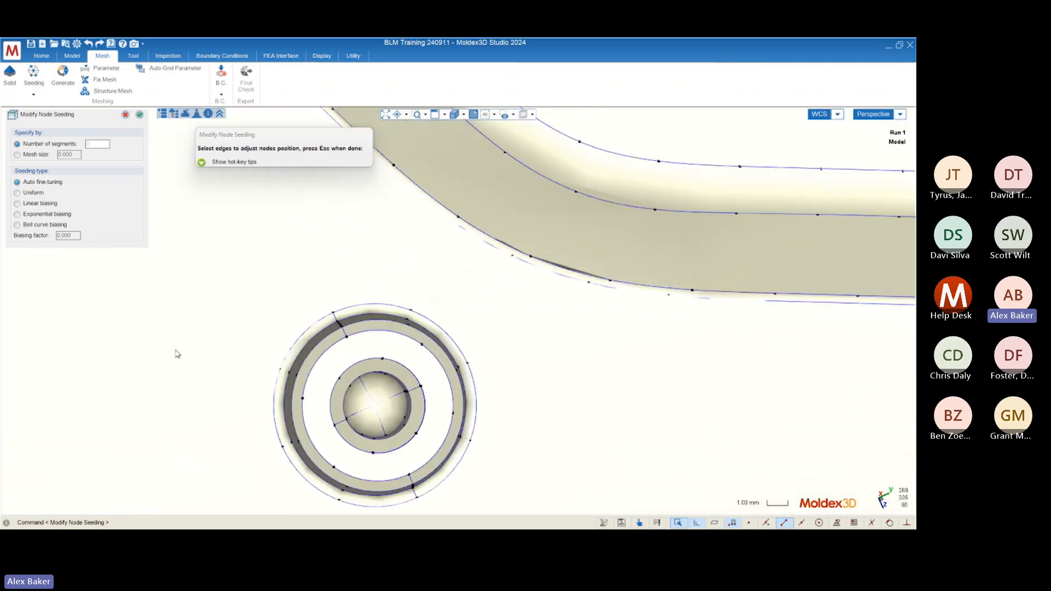
scroll(305, 237, down, 3)
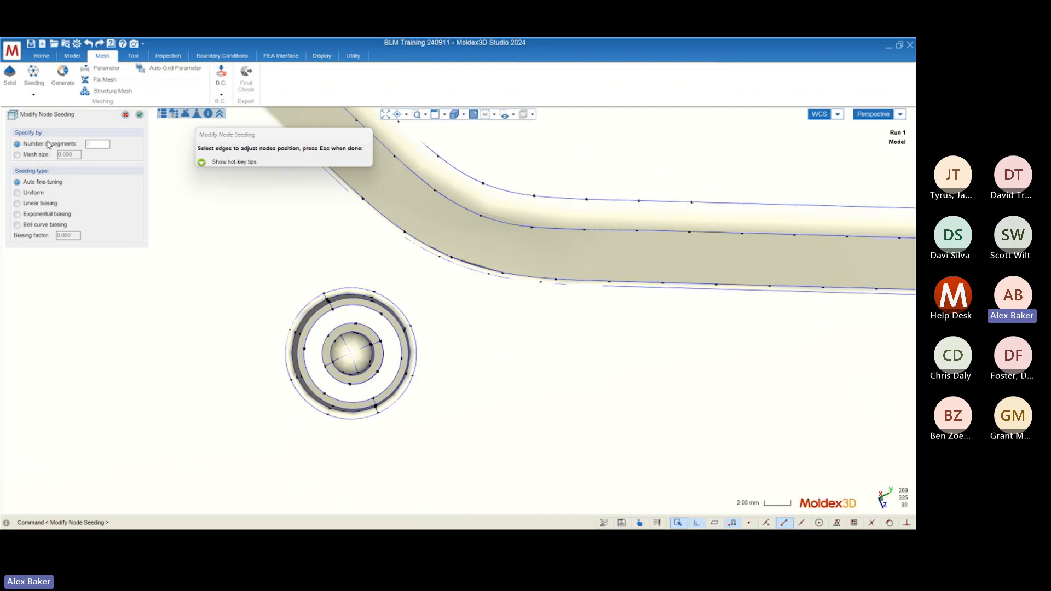
Step: Try enclosing and crossing box selections over the round boss and the neighbouring curved recess edges
drag(230, 253, 436, 449)
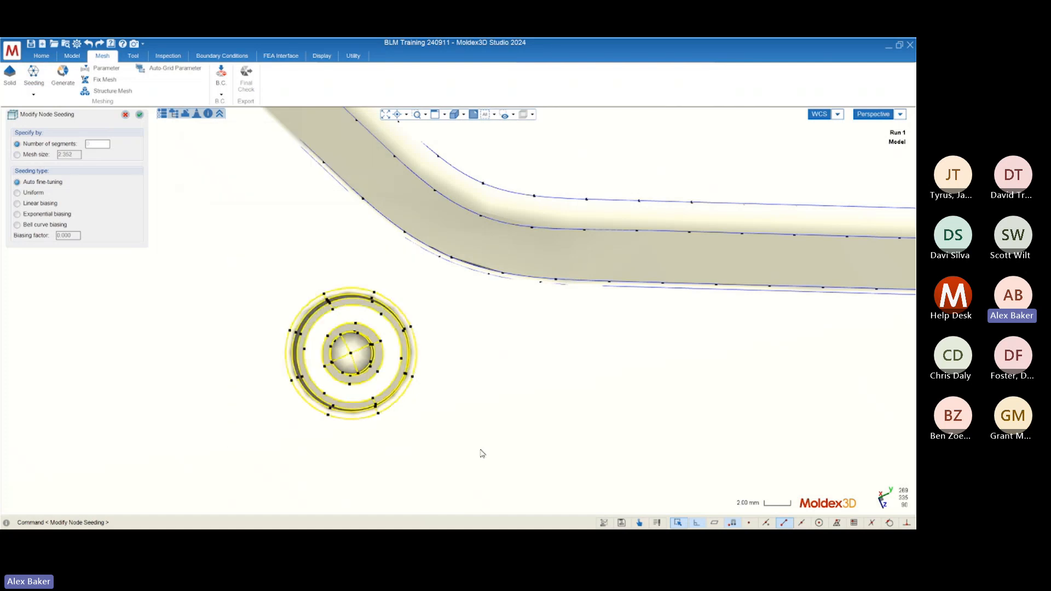
middle_drag(481, 451, 363, 424)
mouse_move(461, 416)
mouse_down()
mouse_move(254, 283)
mouse_move(360, 362)
mouse_move(456, 404)
mouse_up()
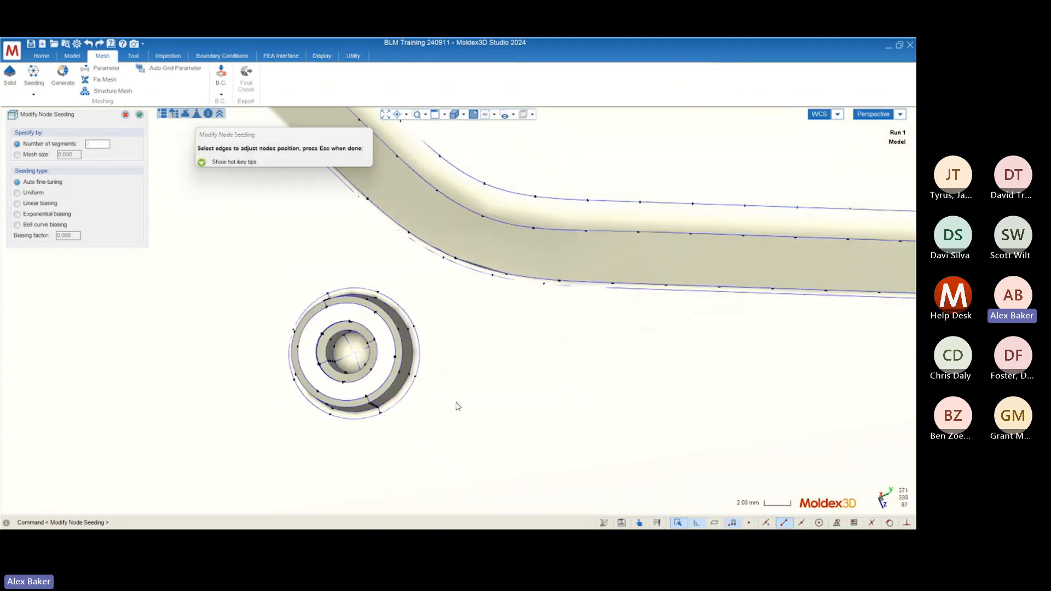
drag(224, 237, 464, 446)
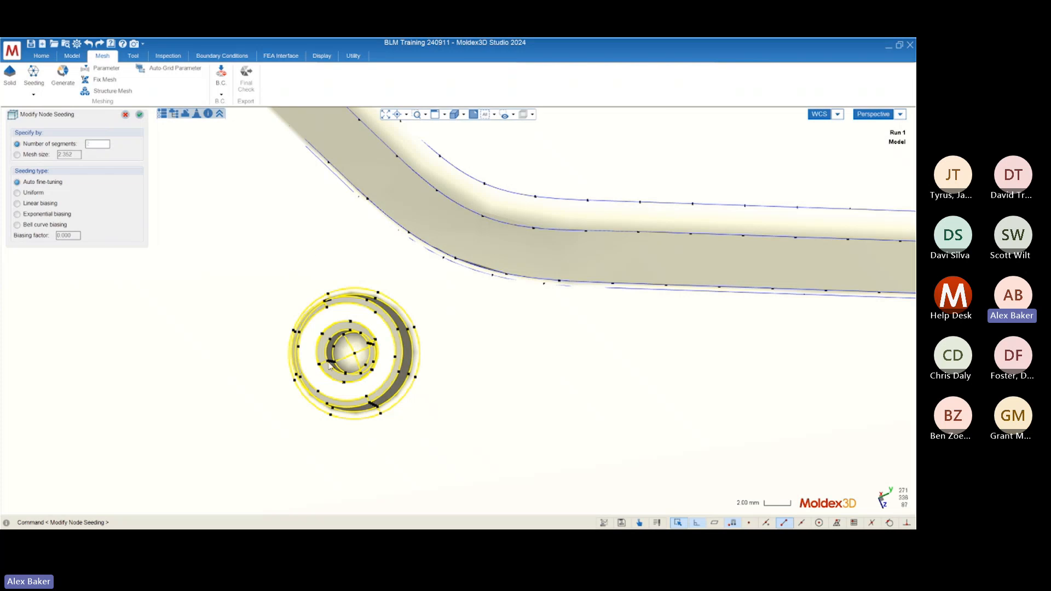
click(260, 281)
drag(264, 272, 448, 429)
click(448, 428)
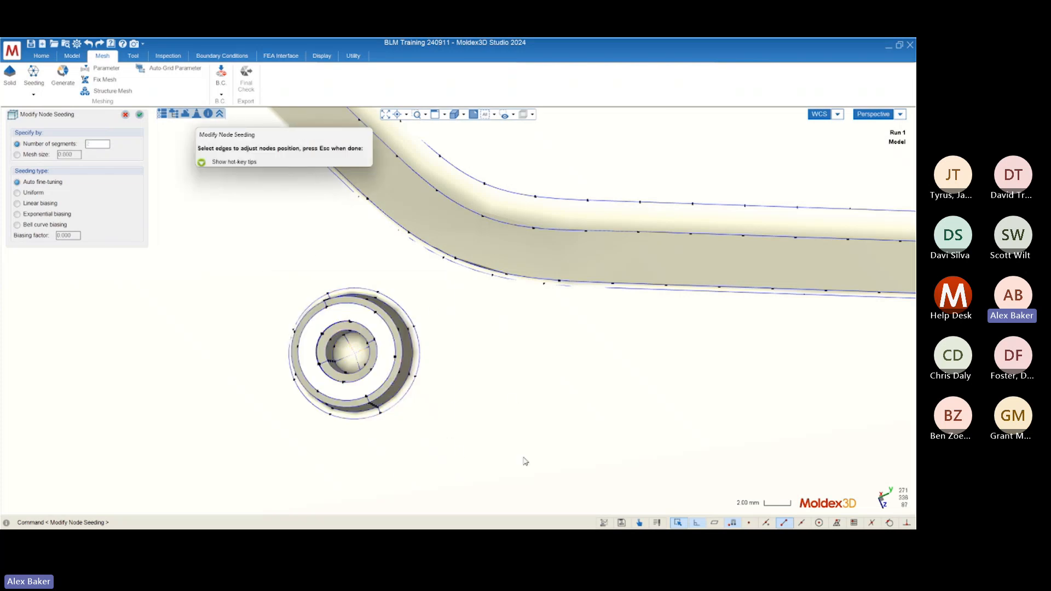
drag(507, 445, 248, 246)
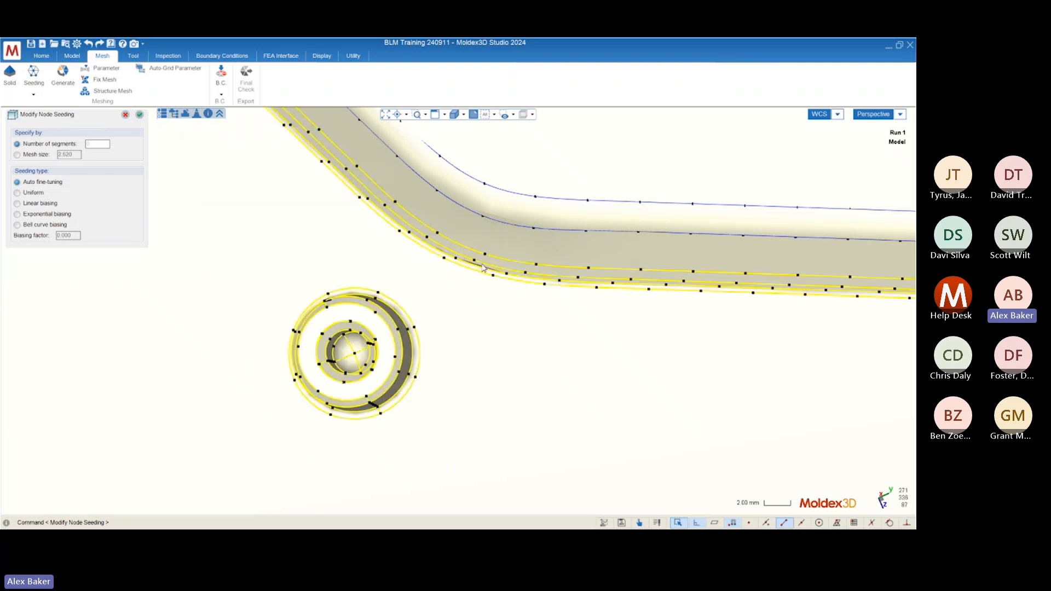
Step: Box-select only the edges of the middle round boss and locate it relative to the other two bosses
click(287, 278)
drag(255, 266, 437, 451)
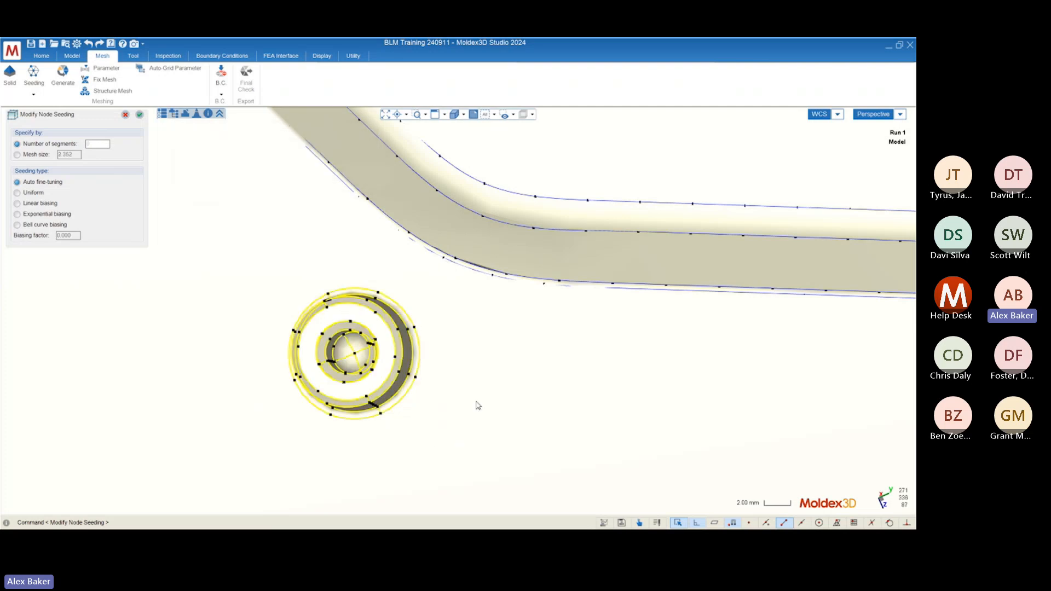
scroll(284, 317, down, 8)
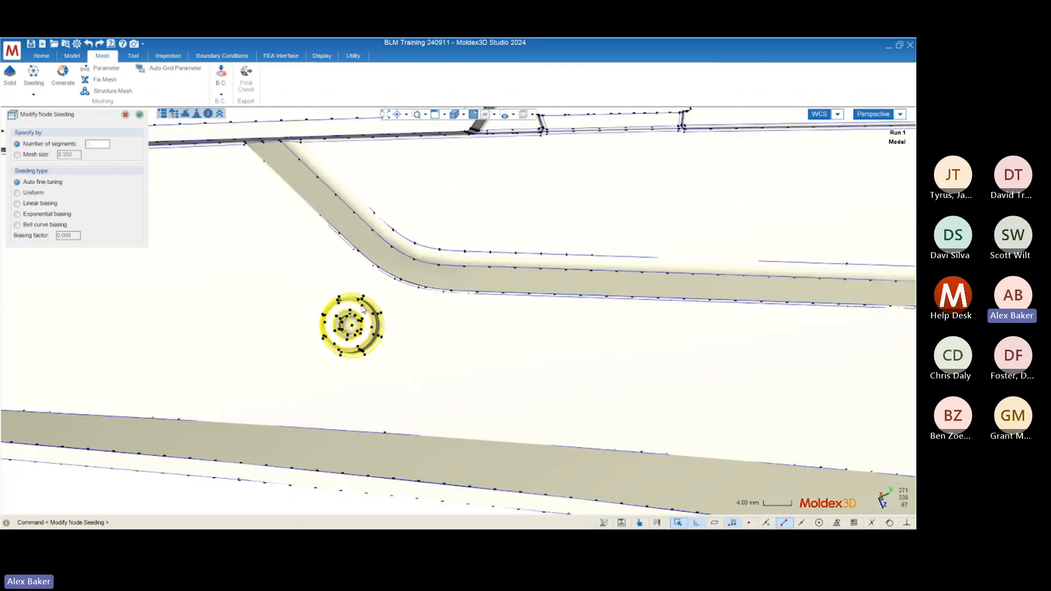
mouse_move(298, 334)
middle_down()
mouse_move(291, 305)
mouse_move(252, 341)
mouse_move(277, 337)
middle_up()
scroll(92, 351, up, 1)
scroll(125, 364, up, 3)
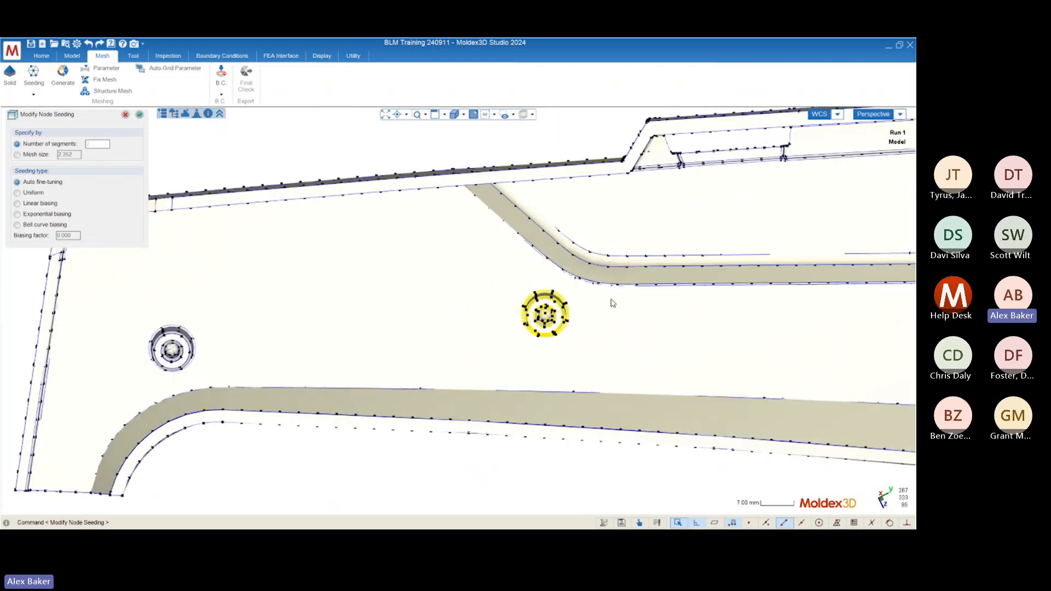
scroll(535, 295, up, 3)
scroll(311, 293, down, 5)
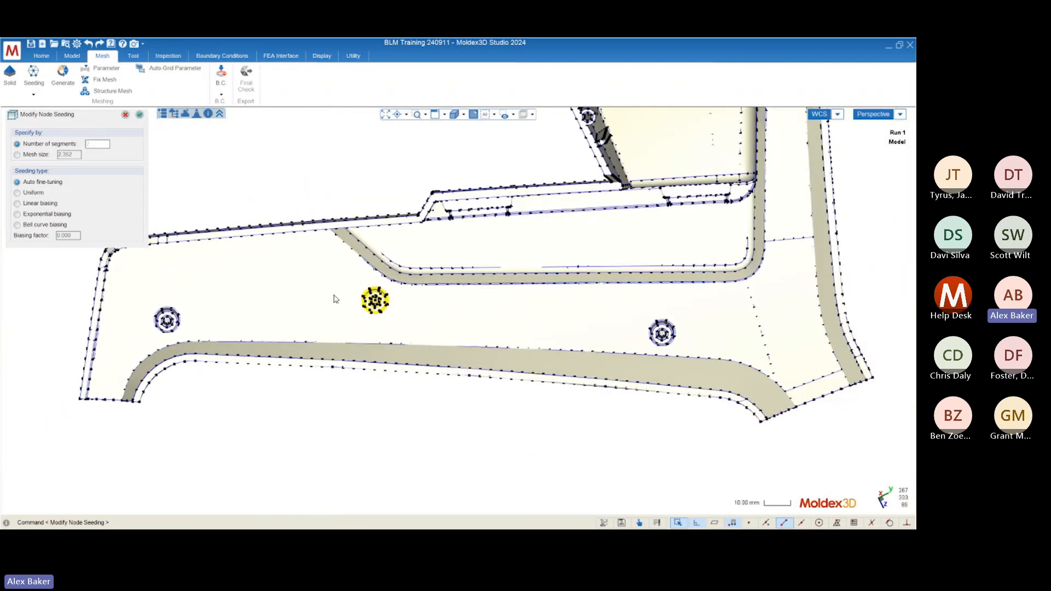
Step: Examine the node spacing on the selected boss's inner and outer rims and its depth edges from several angles
scroll(345, 298, up, 5)
scroll(418, 311, up, 6)
mouse_move(418, 312)
middle_down()
mouse_move(424, 291)
mouse_move(419, 298)
middle_up()
scroll(303, 350, down, 2)
middle_drag(303, 350, 397, 297)
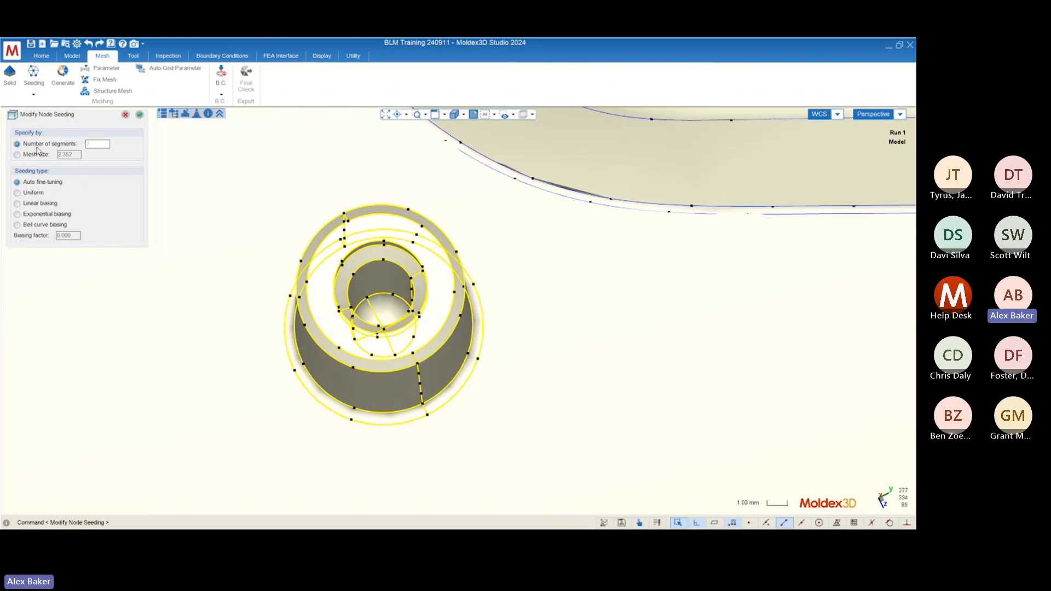
scroll(394, 255, up, 5)
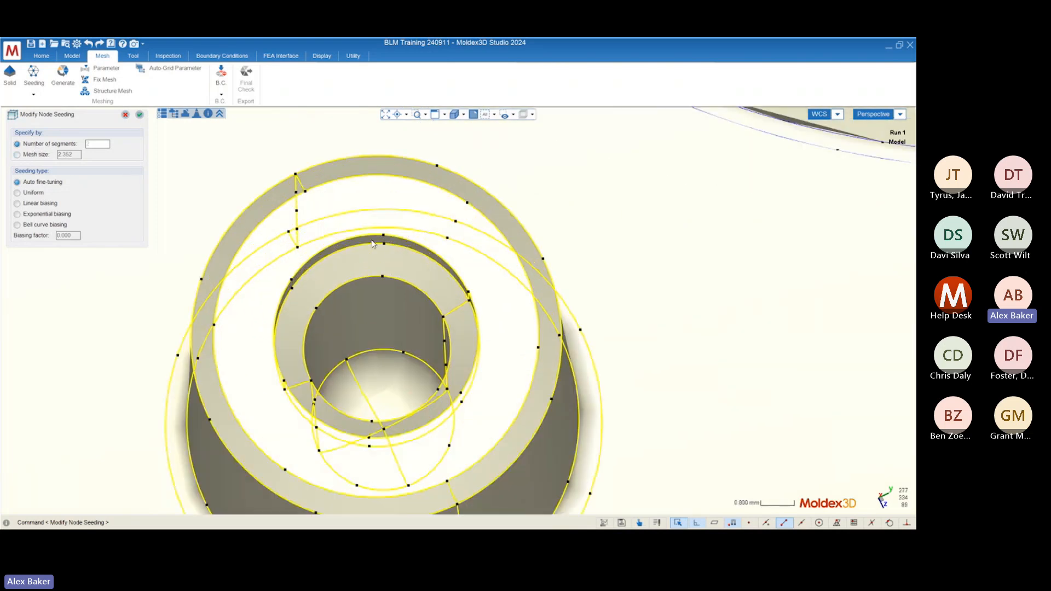
middle_drag(242, 263, 402, 142)
scroll(408, 186, up, 2)
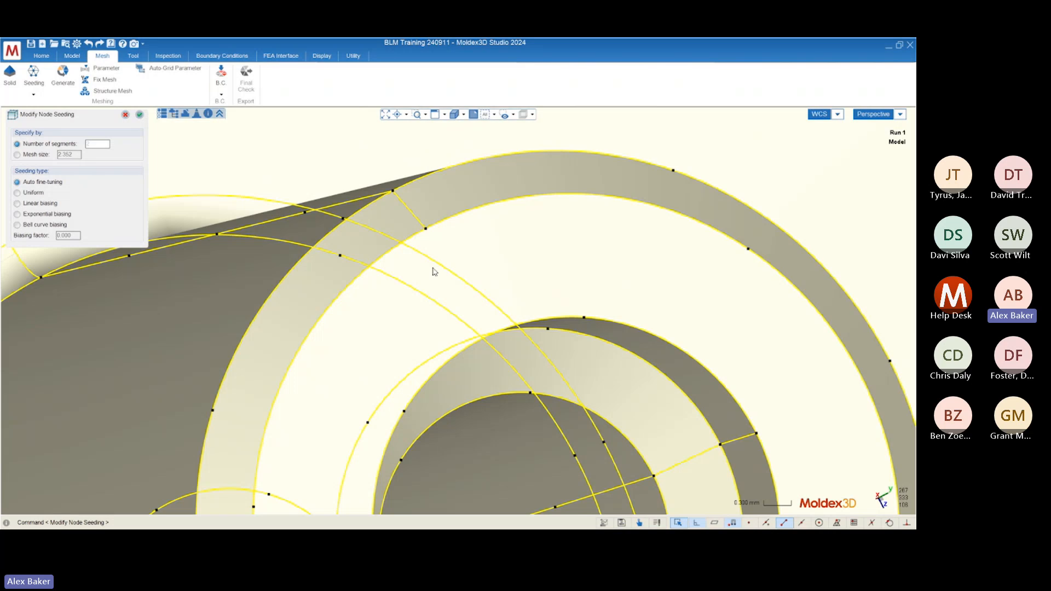
scroll(392, 191, down, 3)
middle_drag(366, 228, 539, 332)
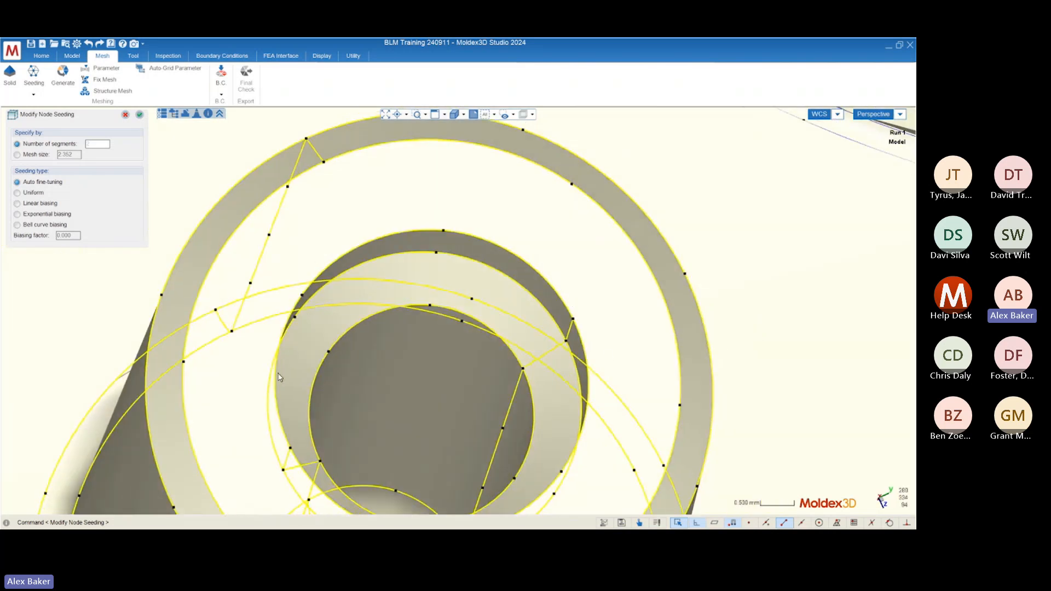
scroll(430, 298, down, 1)
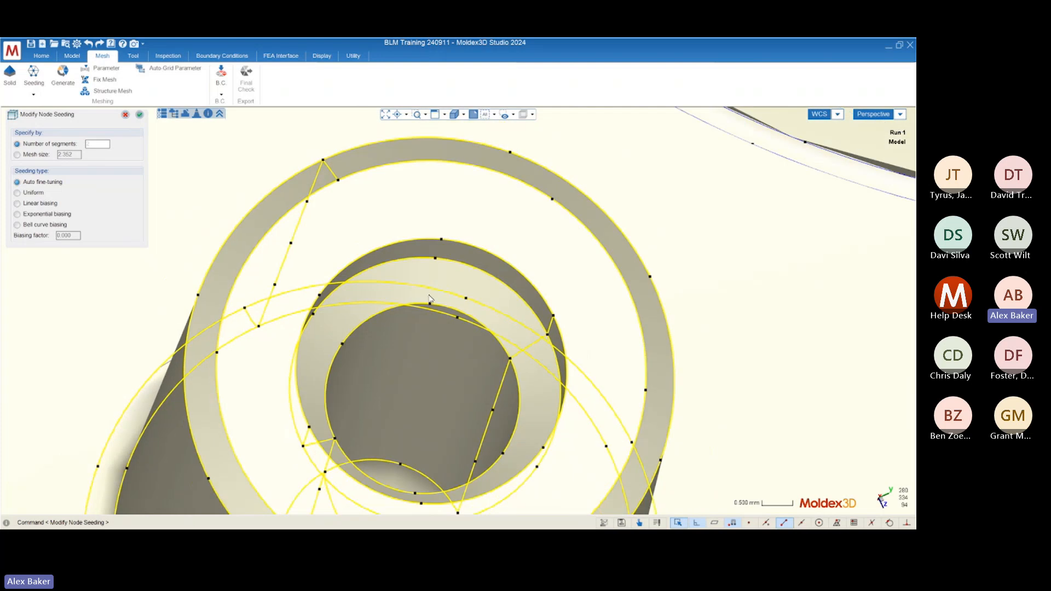
scroll(430, 299, down, 4)
middle_drag(459, 310, 456, 343)
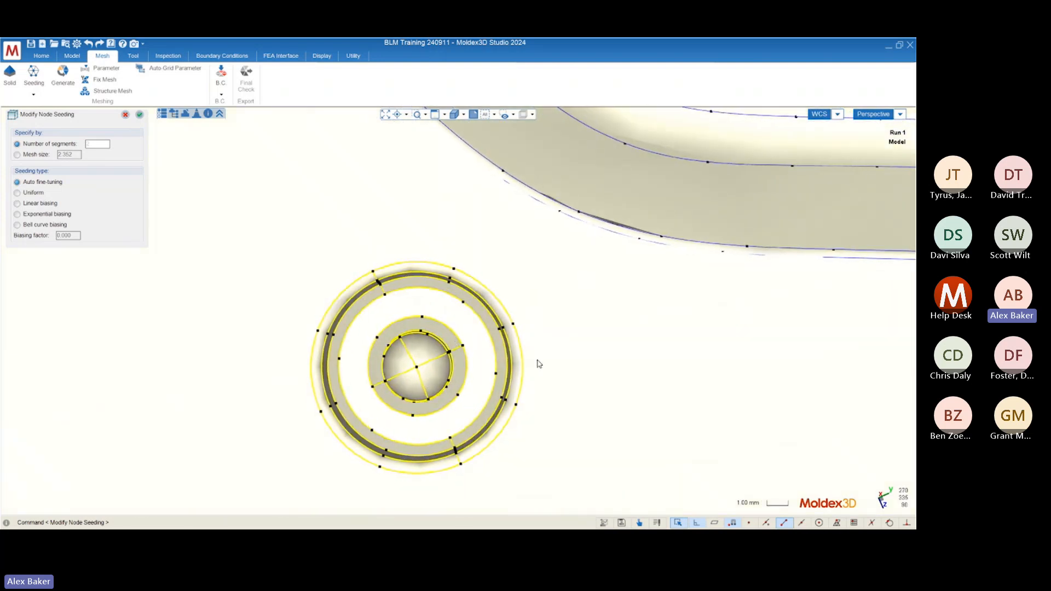
Step: Seed the selected middle boss edges by a mesh size of 0.883 and inspect the refined nodes
click(17, 155)
double_click(76, 155)
text(0.883)
key(Return)
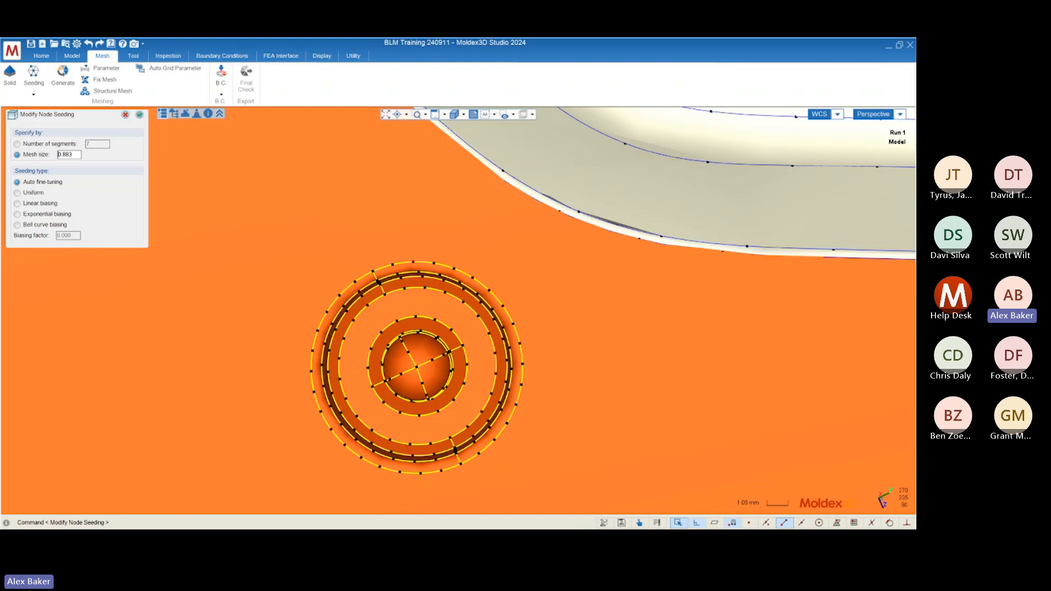
scroll(368, 260, down, 2)
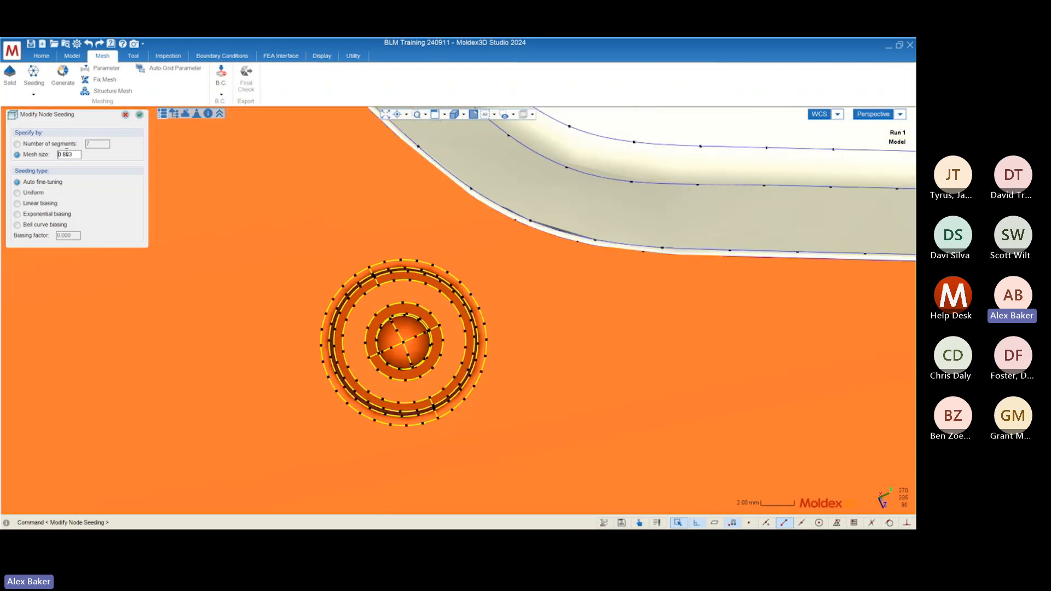
mouse_move(444, 329)
middle_down()
mouse_move(440, 320)
mouse_move(432, 332)
middle_up()
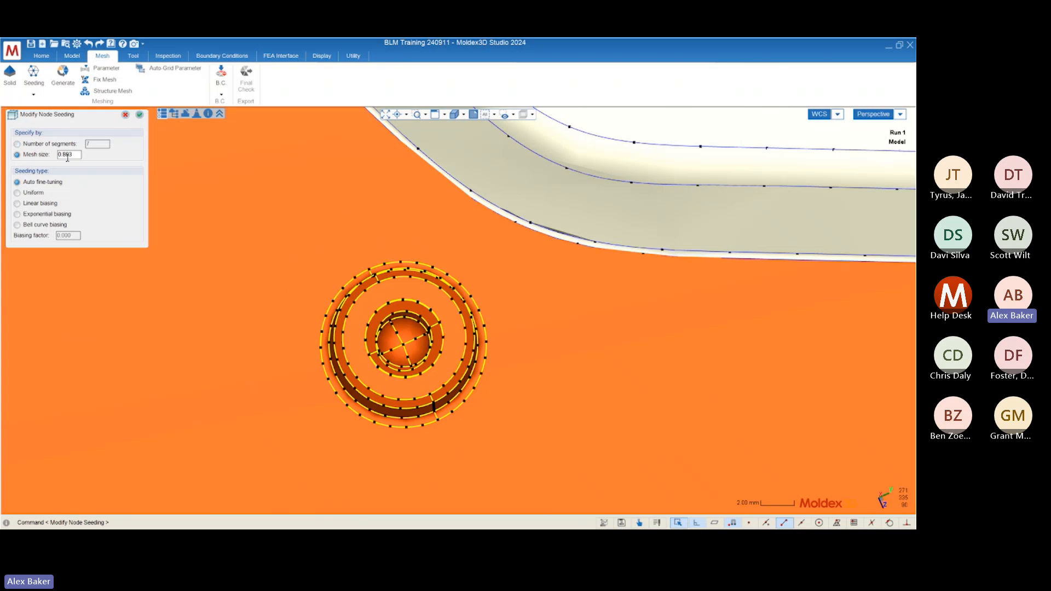
drag(76, 155, 53, 154)
double_click(73, 154)
middle_drag(382, 289, 419, 350)
scroll(522, 296, down, 5)
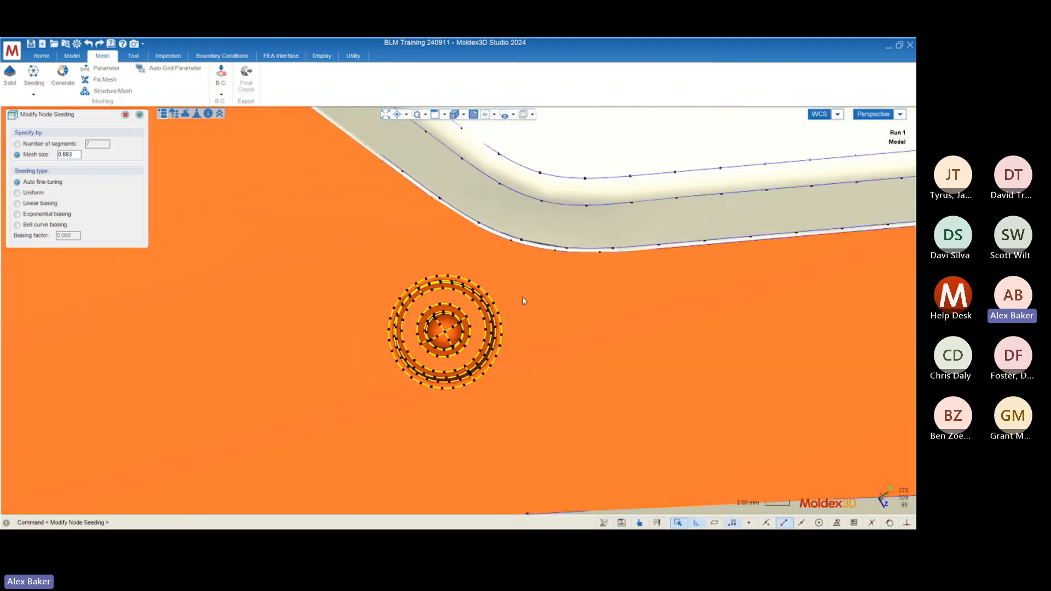
scroll(328, 350, up, 5)
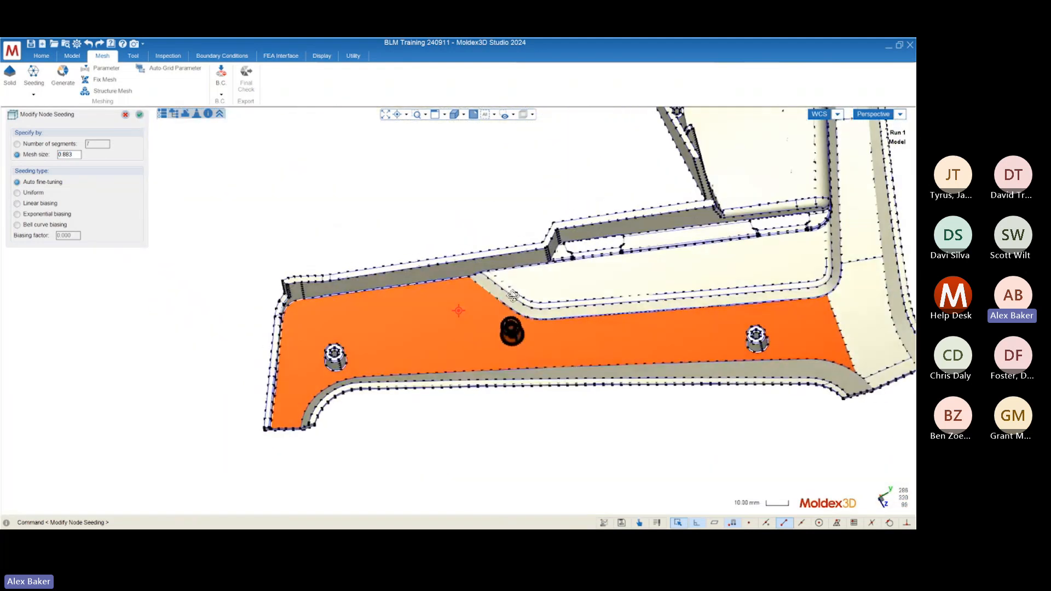
drag(308, 270, 470, 394)
scroll(253, 261, down, 6)
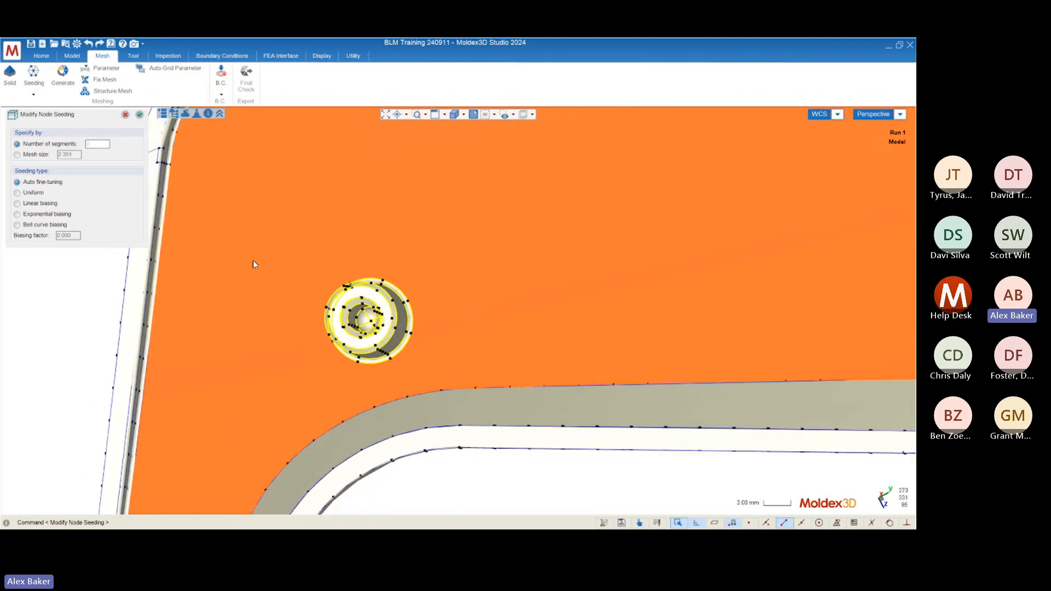
scroll(701, 282, up, 3)
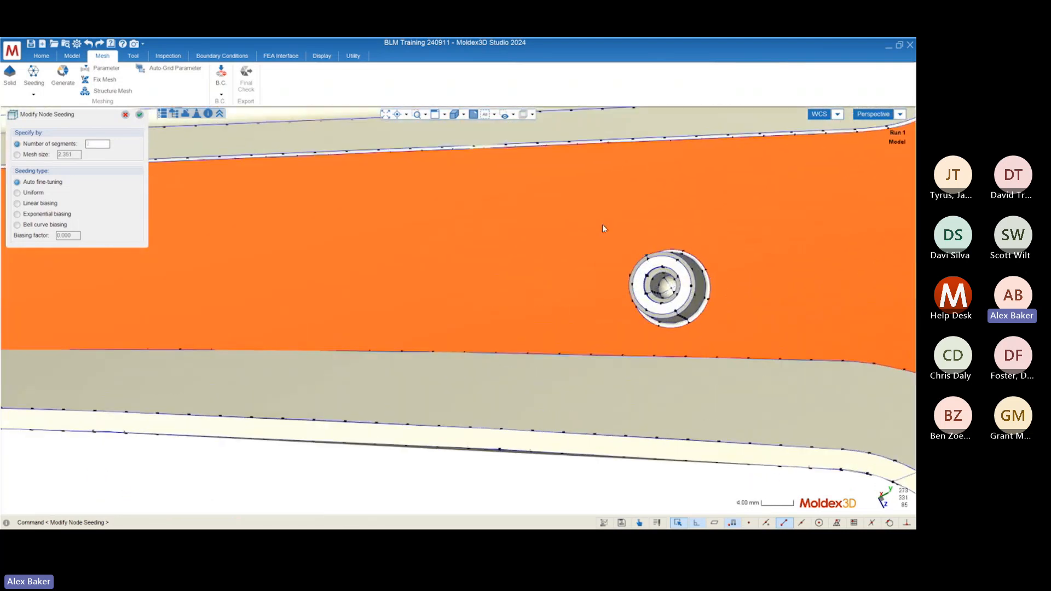
drag(603, 225, 773, 355)
scroll(744, 272, up, 1)
scroll(745, 272, down, 2)
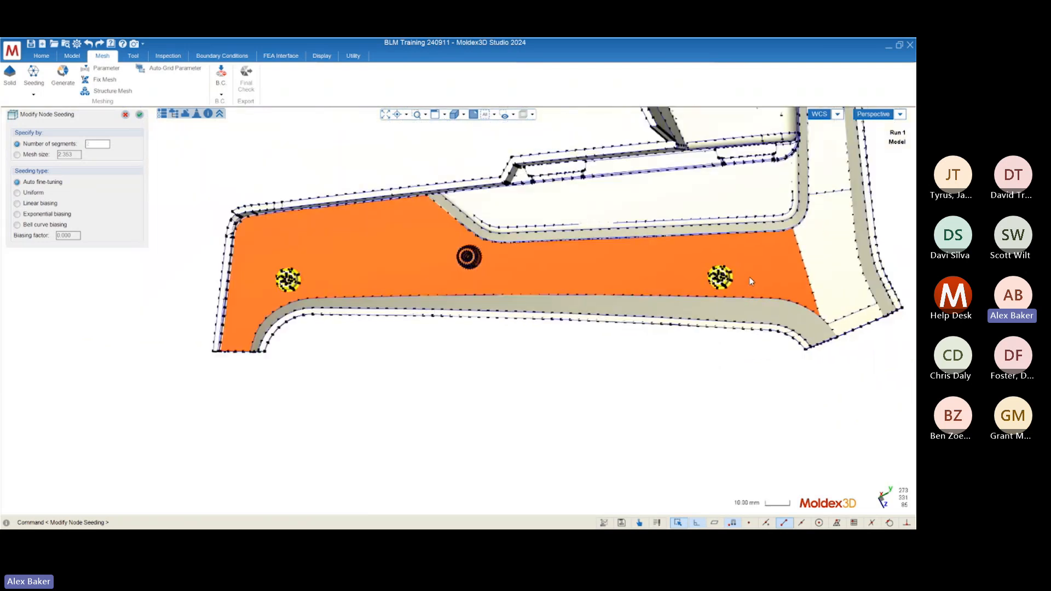
scroll(247, 254, up, 3)
Step: Box-select the edges of the boss near the highlighted face's narrow free end and set their mesh size to 0.885
drag(231, 259, 382, 364)
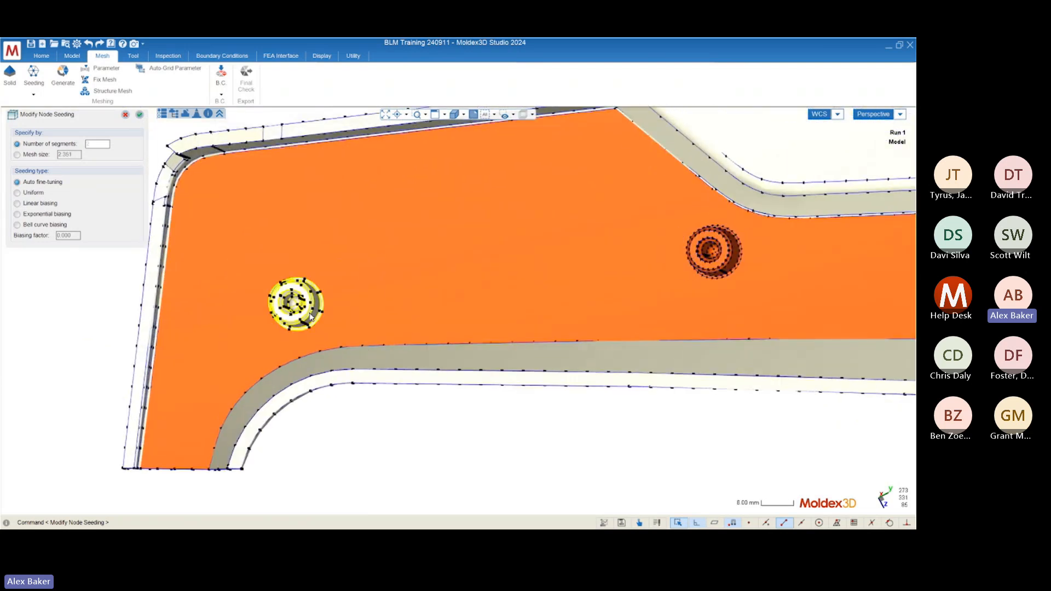
click(31, 156)
drag(77, 156, 49, 154)
text(0.885)
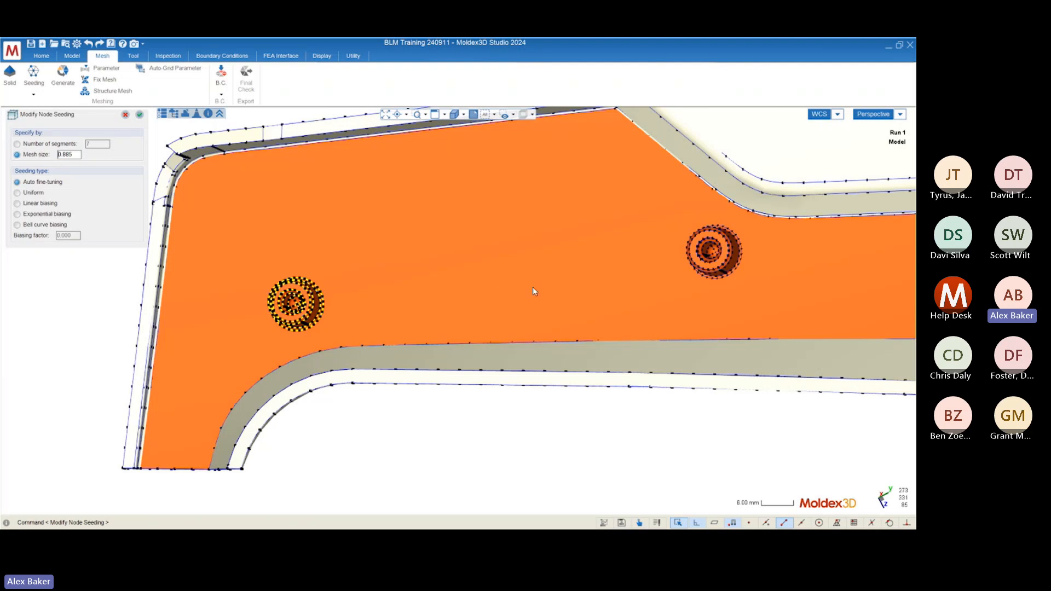
Step: Select the middle boss's seeded edges to check their mesh size and compare the three bosses
click(734, 267)
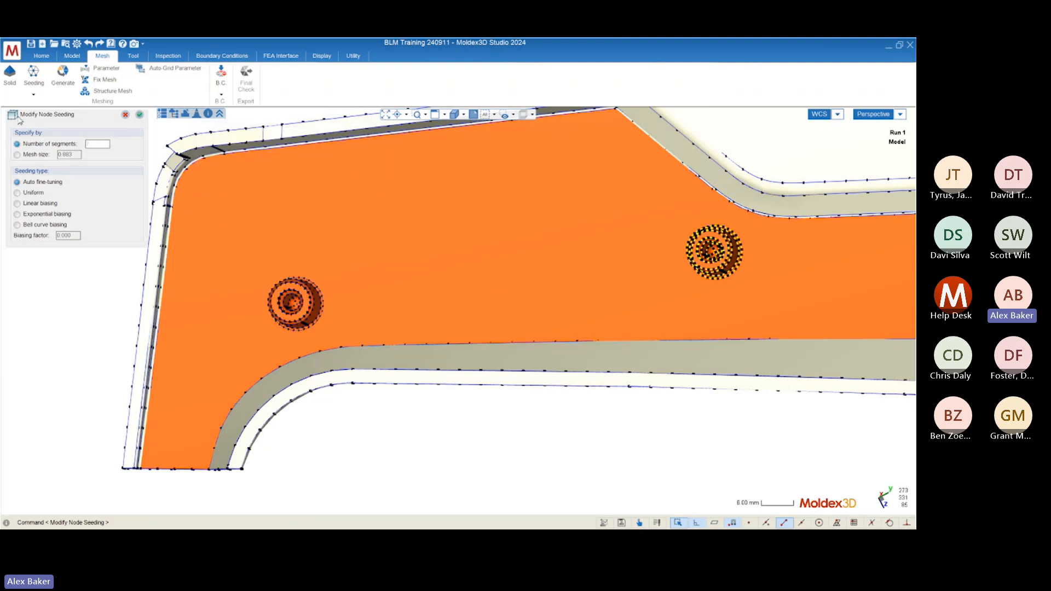
scroll(599, 305, down, 2)
scroll(306, 259, down, 3)
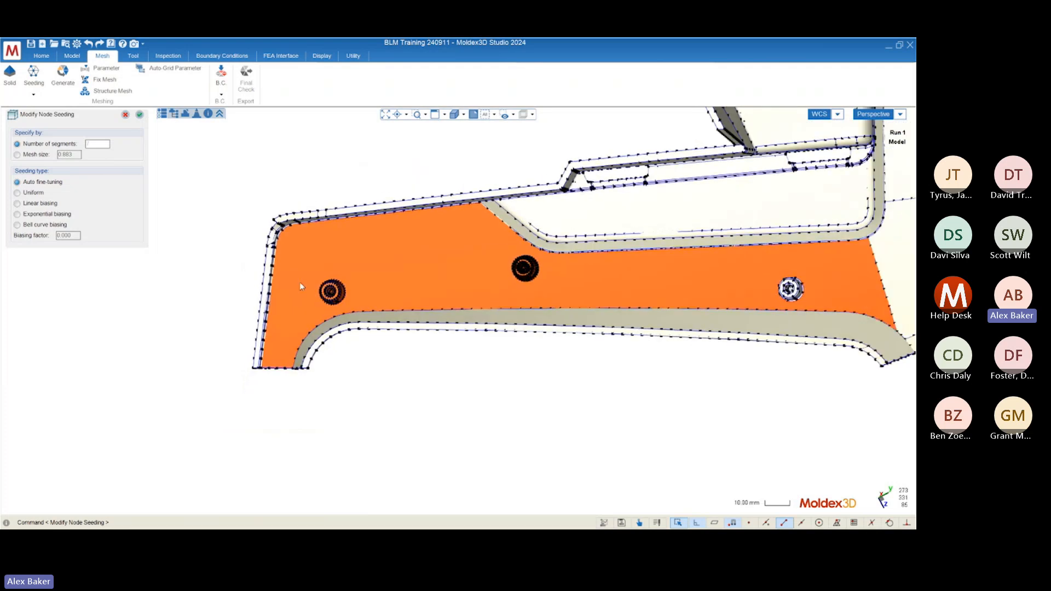
Step: Examine the node spacing on the boss near the highlighted face's narrow free end and compare it with the other two bosses
mouse_move(300, 283)
middle_down()
mouse_move(378, 297)
mouse_move(370, 291)
middle_up()
scroll(796, 286, up, 2)
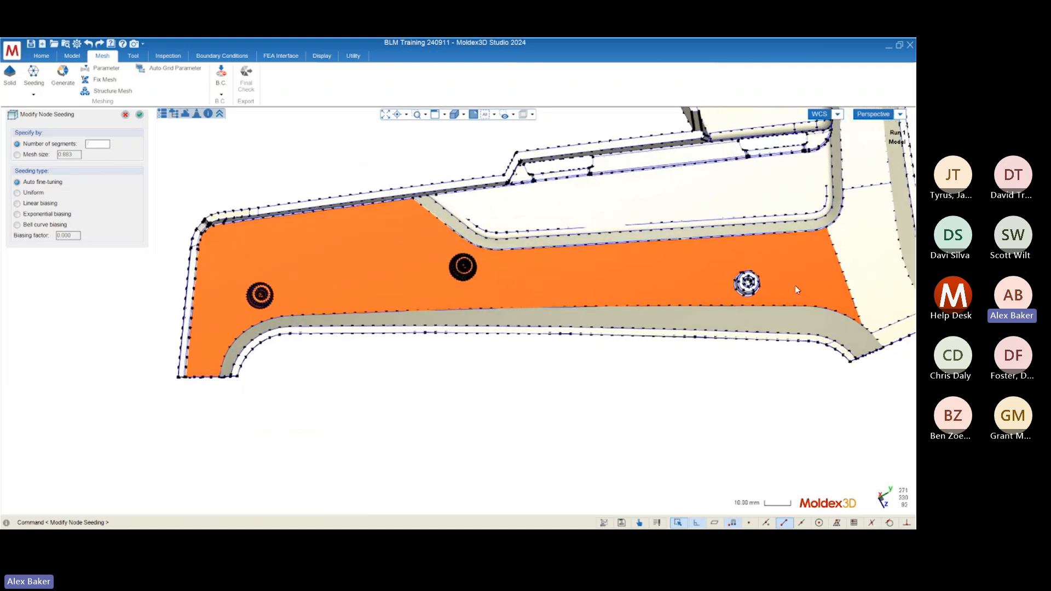
scroll(746, 288, up, 2)
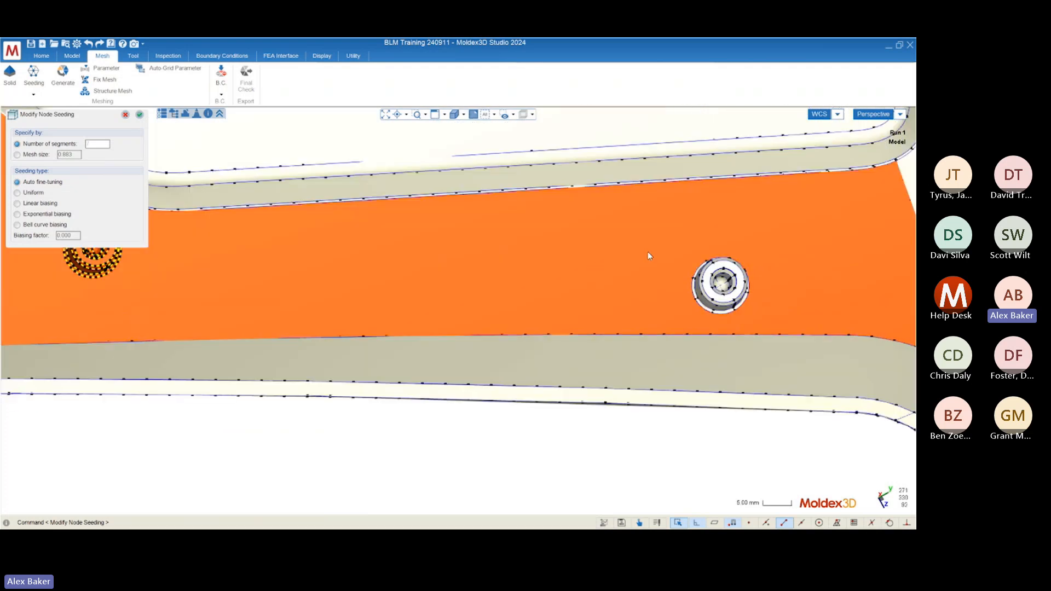
scroll(659, 284, down, 4)
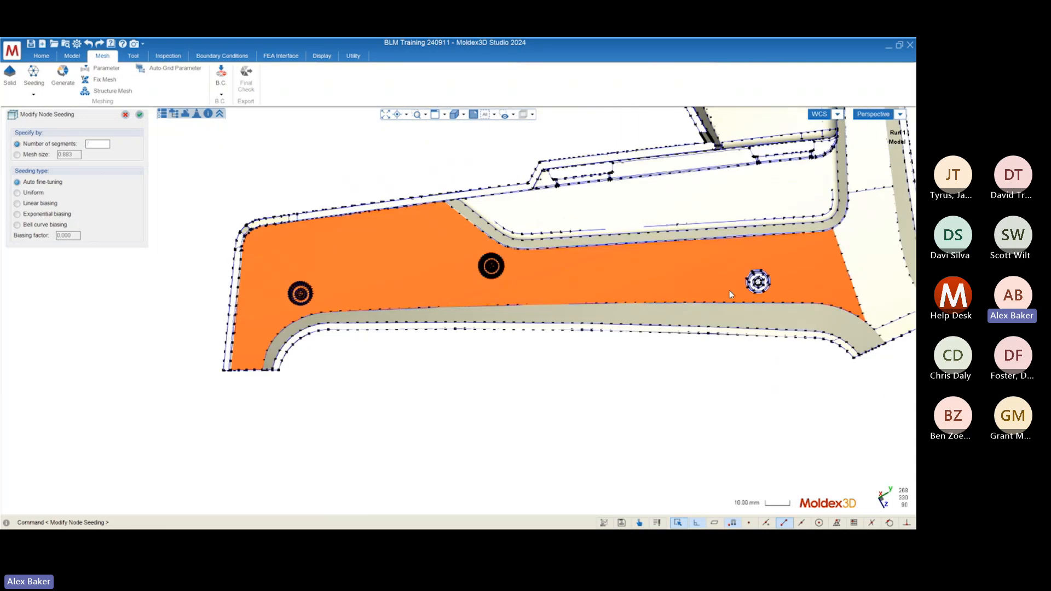
scroll(473, 295, down, 4)
mouse_move(473, 296)
middle_down()
mouse_move(518, 378)
mouse_move(425, 331)
mouse_move(498, 406)
mouse_move(405, 104)
mouse_move(432, 204)
mouse_move(505, 256)
middle_up()
scroll(416, 328, up, 8)
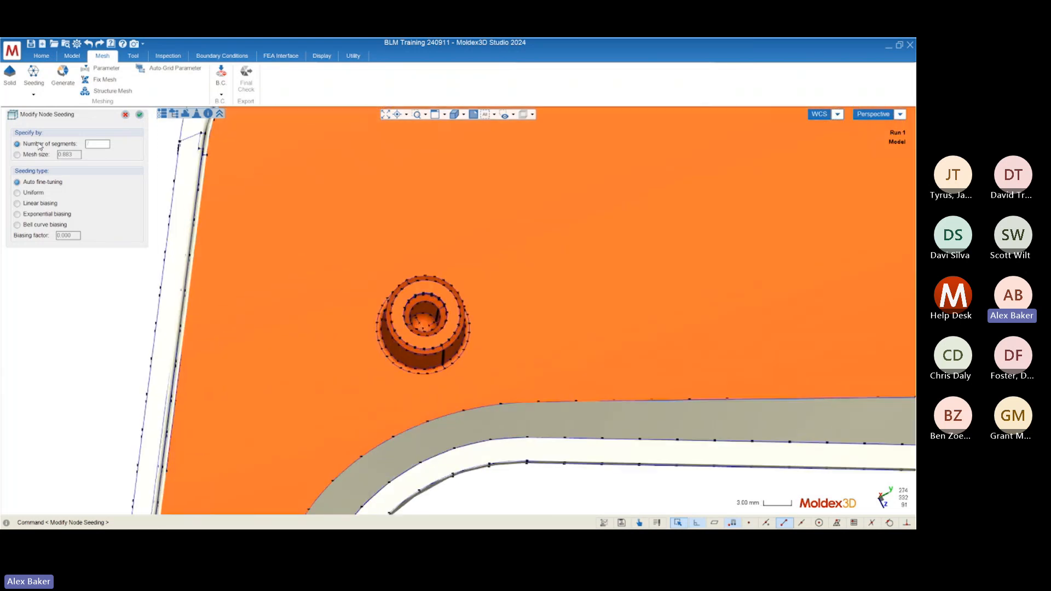
scroll(471, 350, up, 5)
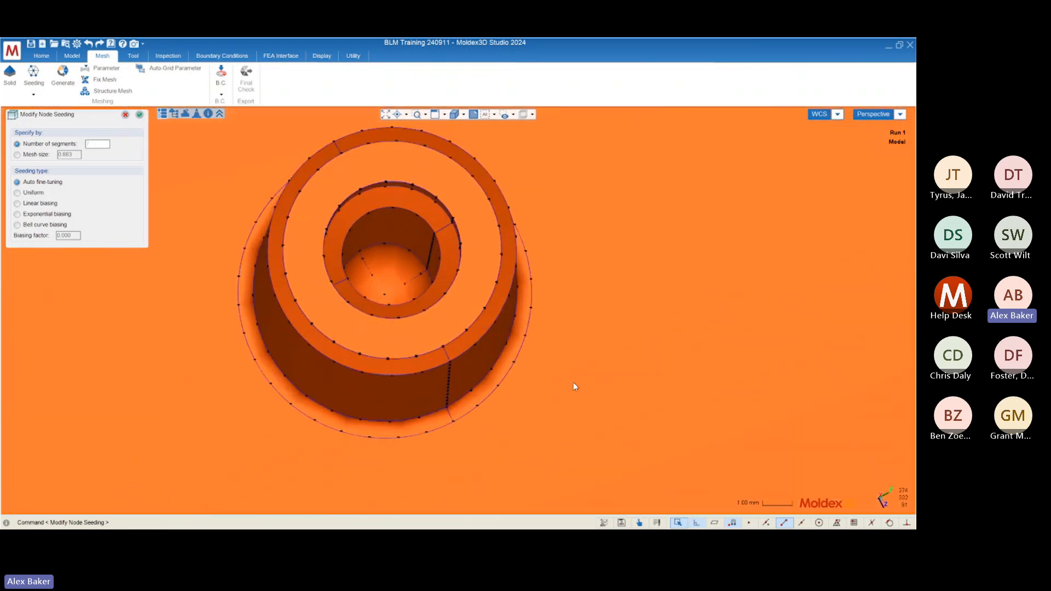
middle_drag(573, 382, 357, 310)
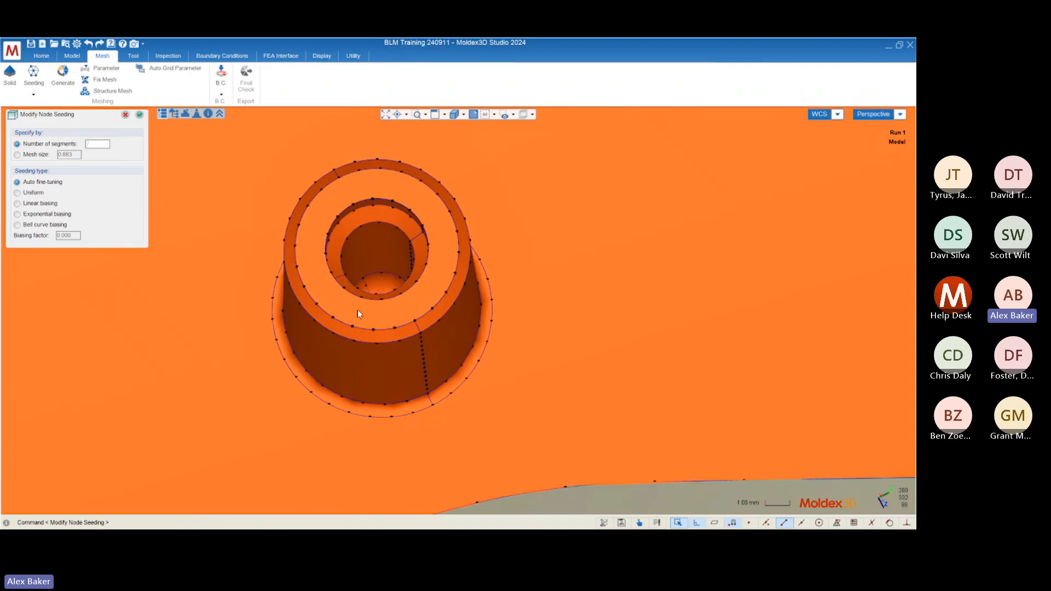
scroll(367, 309, down, 3)
scroll(402, 285, down, 5)
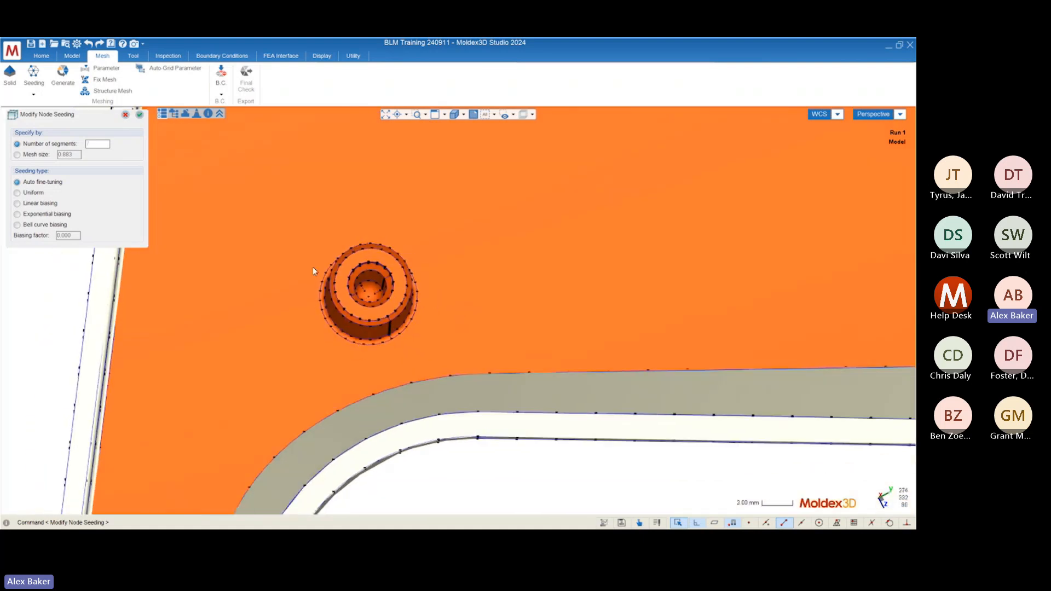
scroll(288, 287, down, 4)
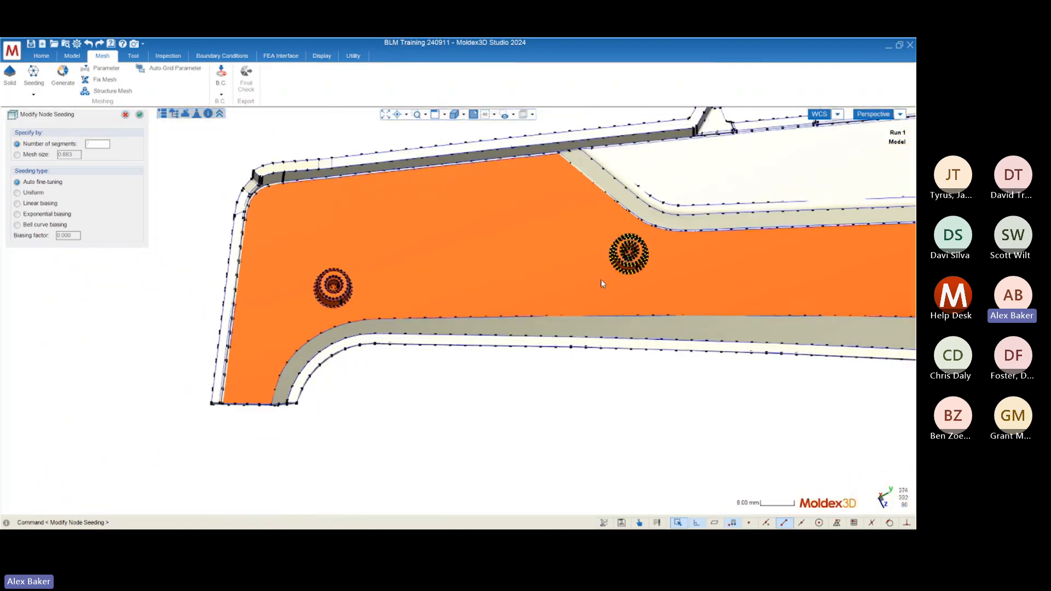
Step: Review the three bosses on the highlighted face and accept the modified node seeding
scroll(232, 276, down, 2)
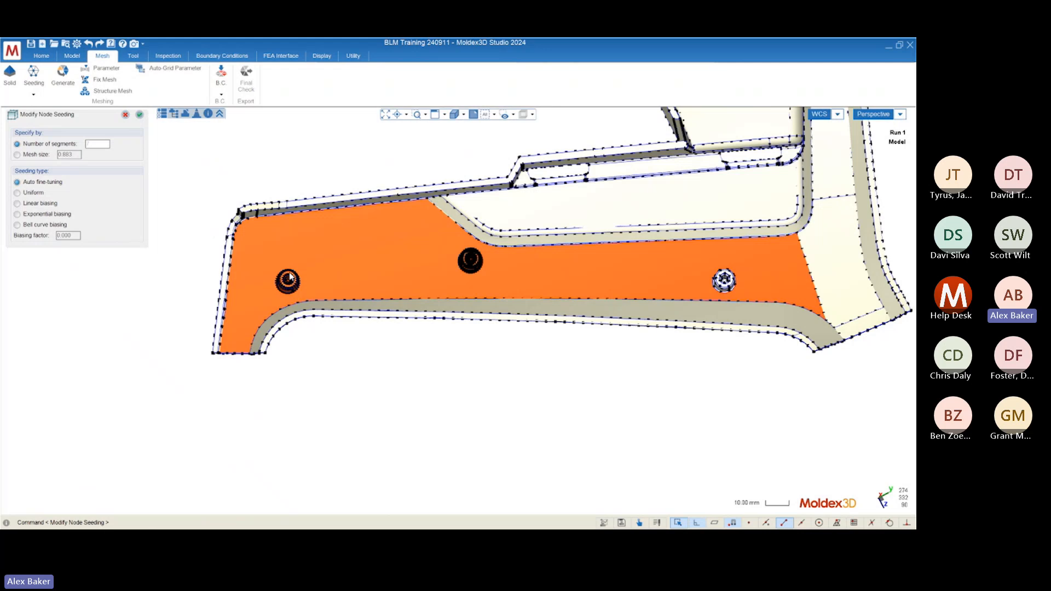
middle_drag(428, 295, 436, 300)
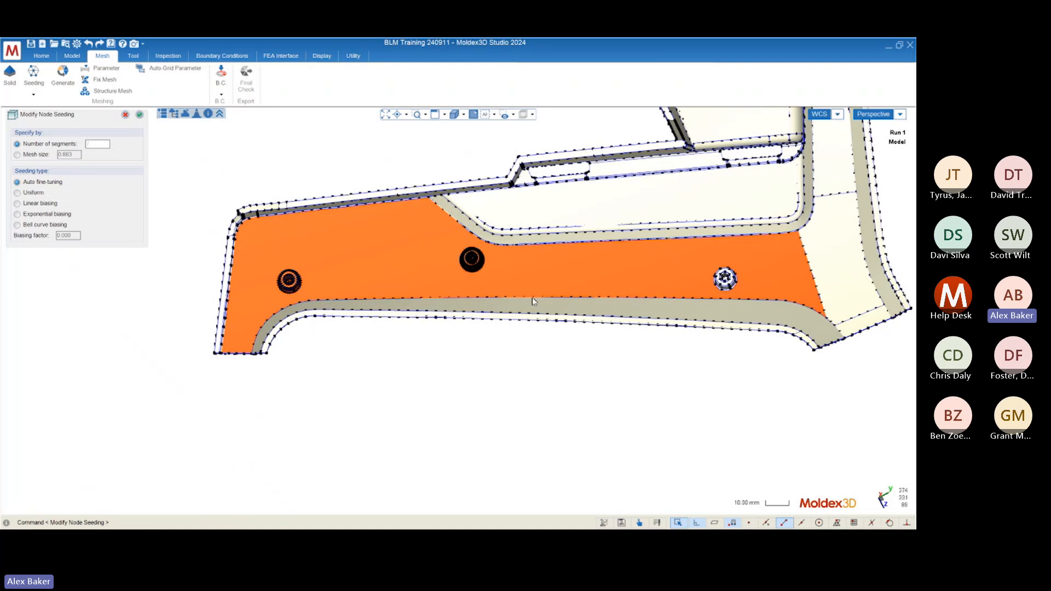
scroll(665, 283, up, 5)
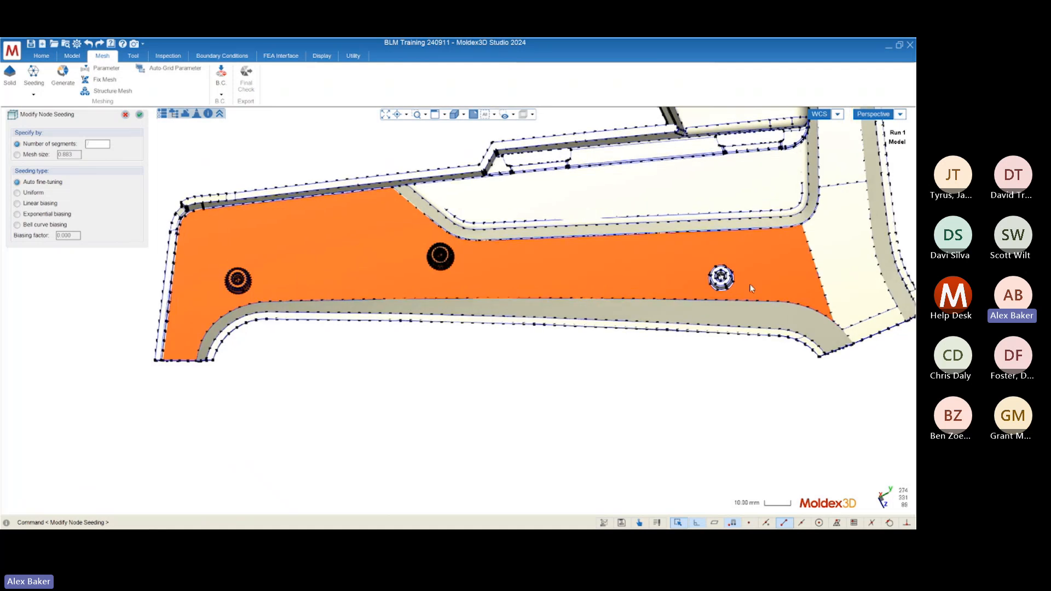
scroll(769, 294, down, 3)
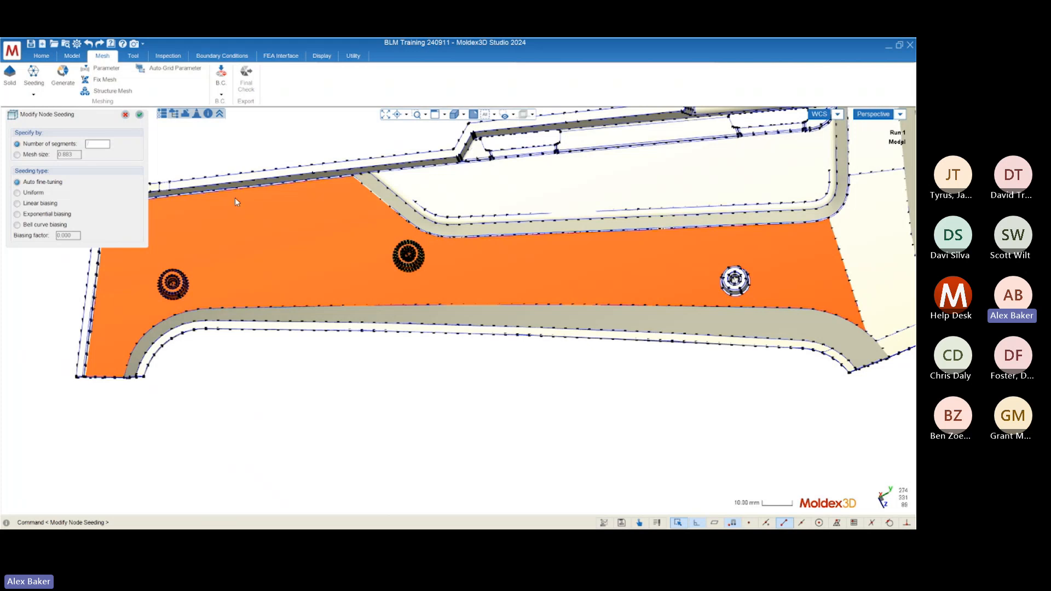
click(140, 116)
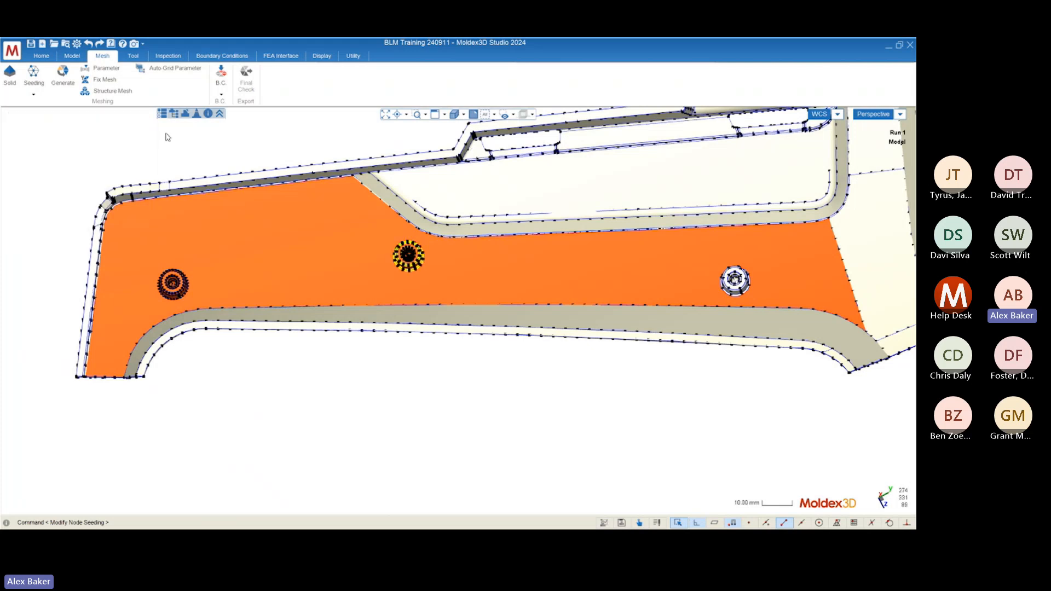
Step: Examine the complete model from several angles, including the part, runner, cooling channels and mold base
scroll(366, 241, down, 5)
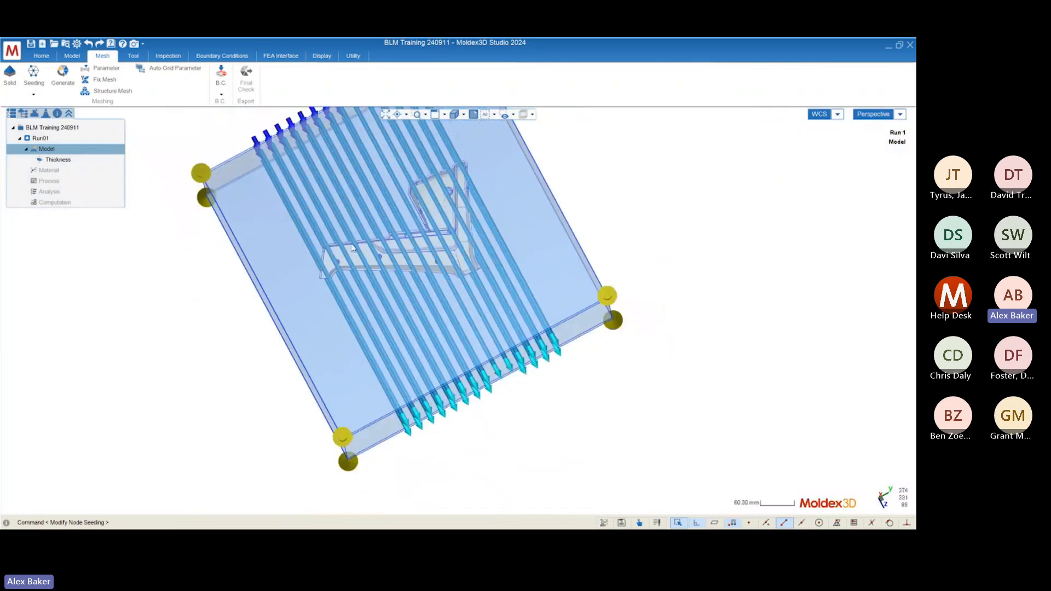
mouse_move(366, 241)
middle_down()
mouse_move(369, 294)
mouse_move(493, 307)
mouse_move(595, 427)
mouse_move(432, 197)
mouse_move(578, 398)
middle_up()
scroll(408, 386, up, 6)
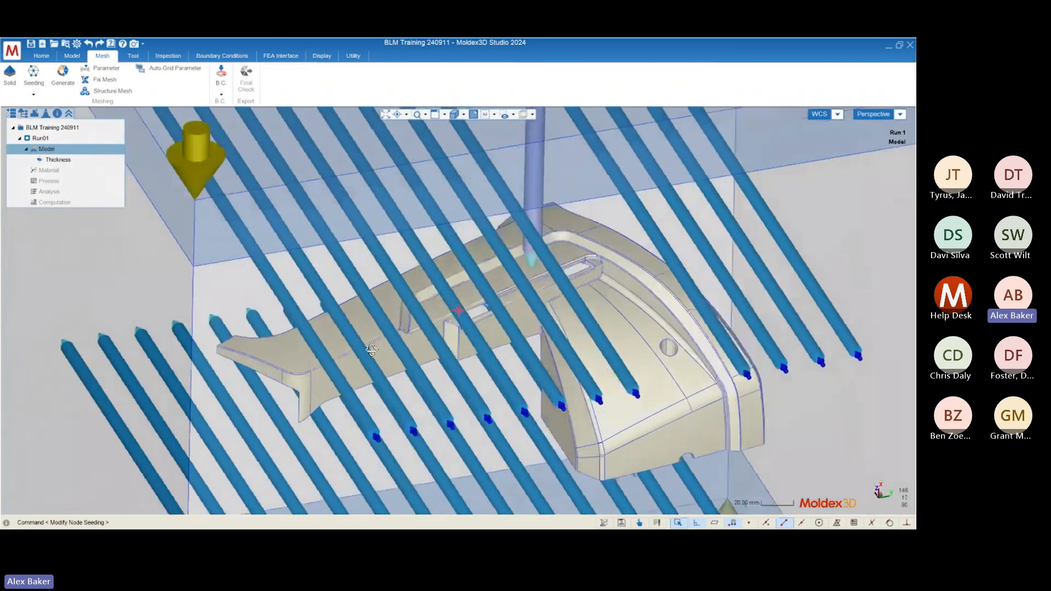
middle_drag(351, 356, 243, 339)
scroll(247, 356, down, 4)
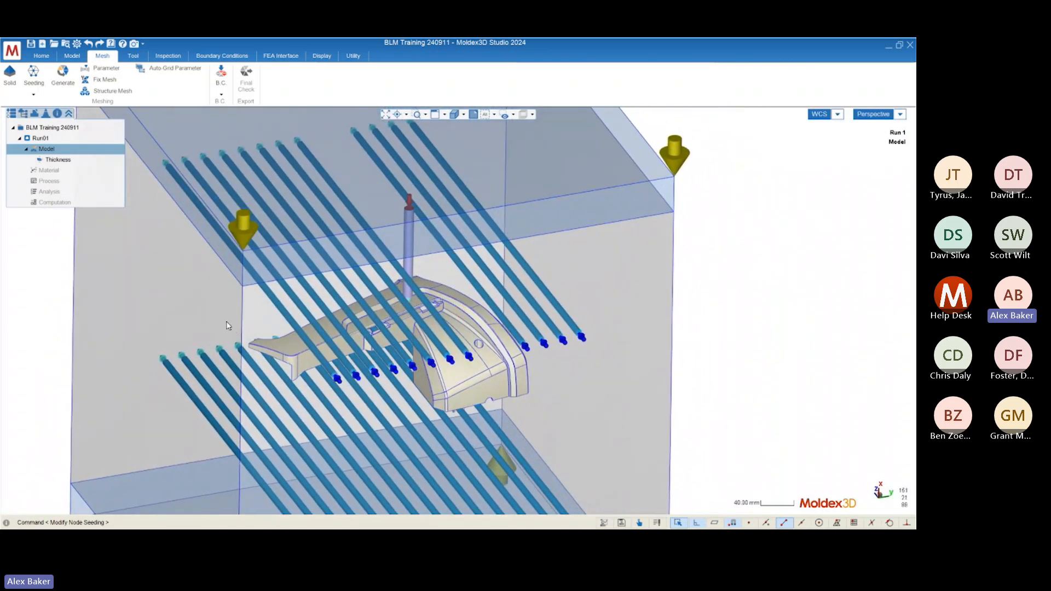
mouse_move(220, 290)
middle_down()
mouse_move(258, 328)
mouse_move(506, 307)
mouse_move(214, 341)
mouse_move(462, 280)
middle_up()
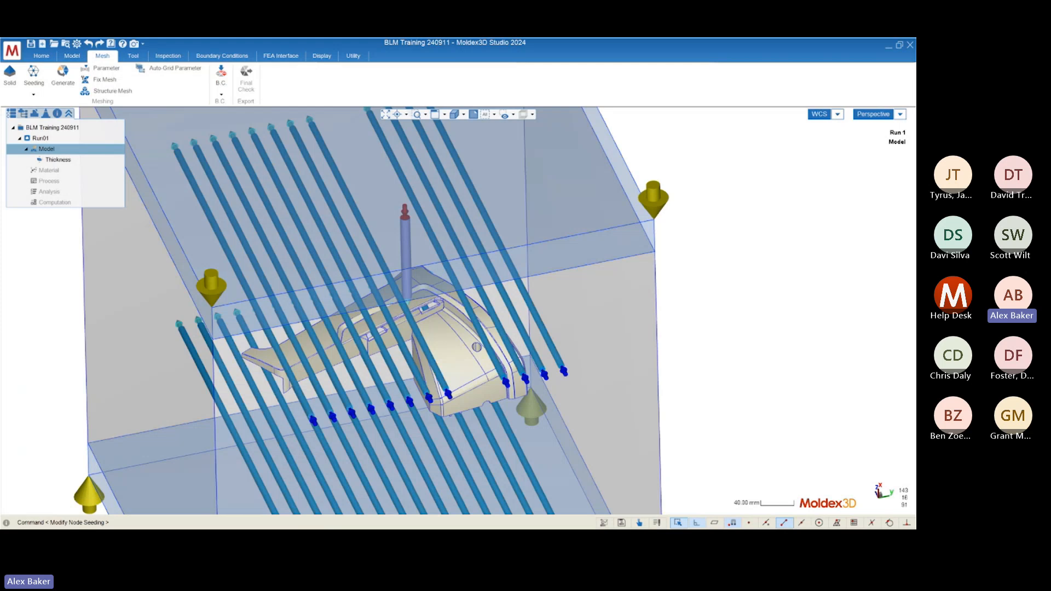
middle_drag(361, 278, 622, 323)
scroll(754, 250, down, 3)
scroll(660, 346, up, 4)
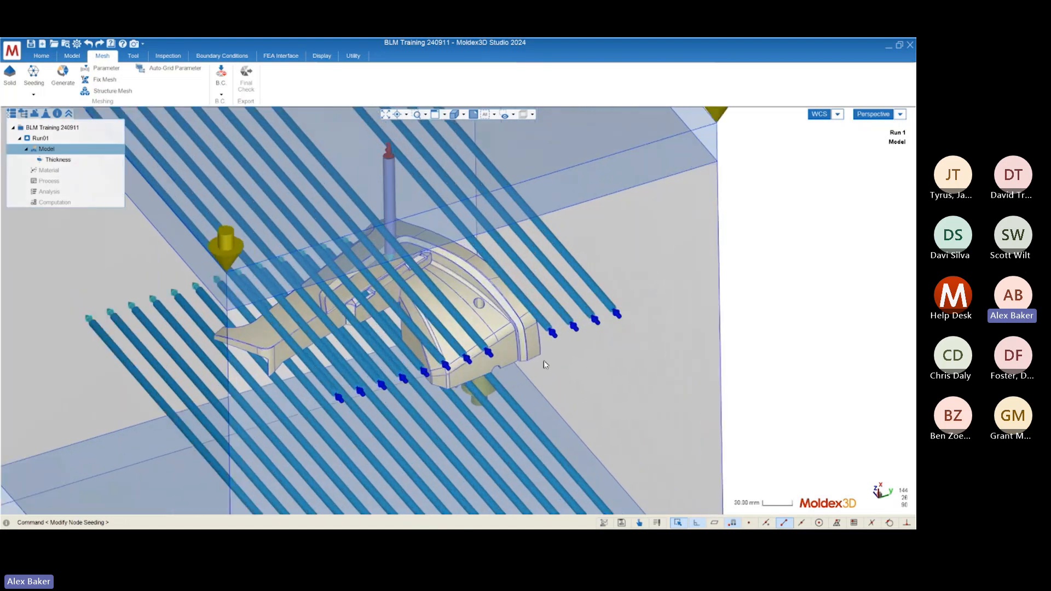
middle_drag(544, 361, 577, 329)
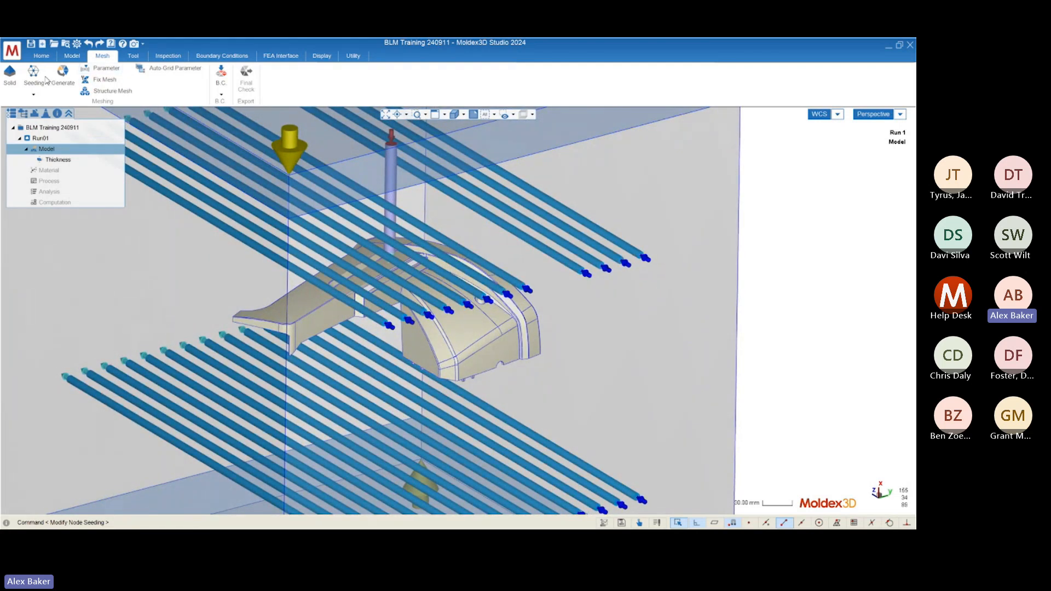
Step: Open the solid mesh parameters and switch to the BLM Meshing Breakdown & Best Practices presentation
click(104, 71)
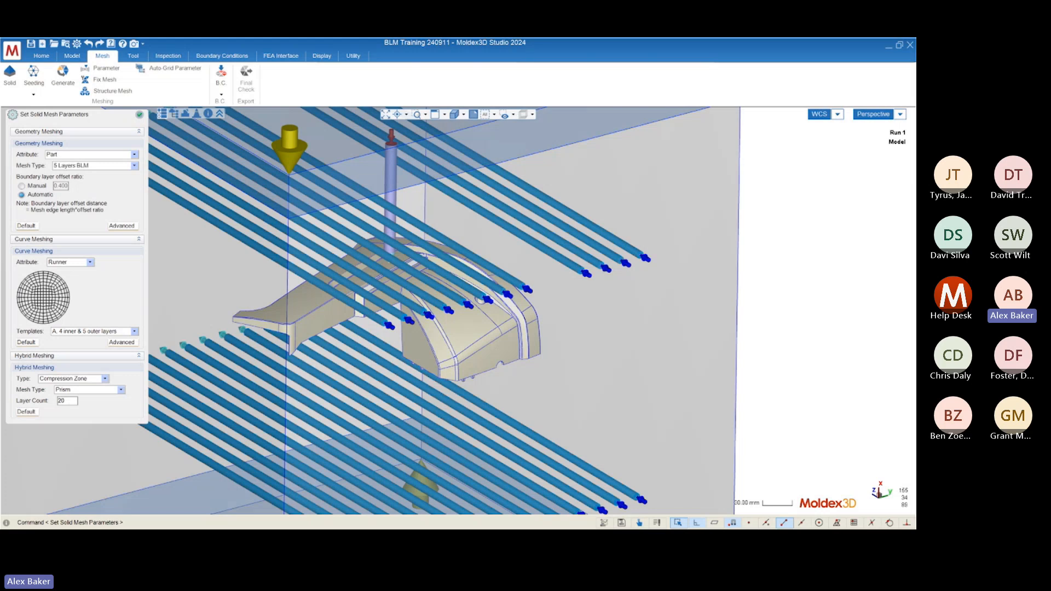
key(alt+Tab)
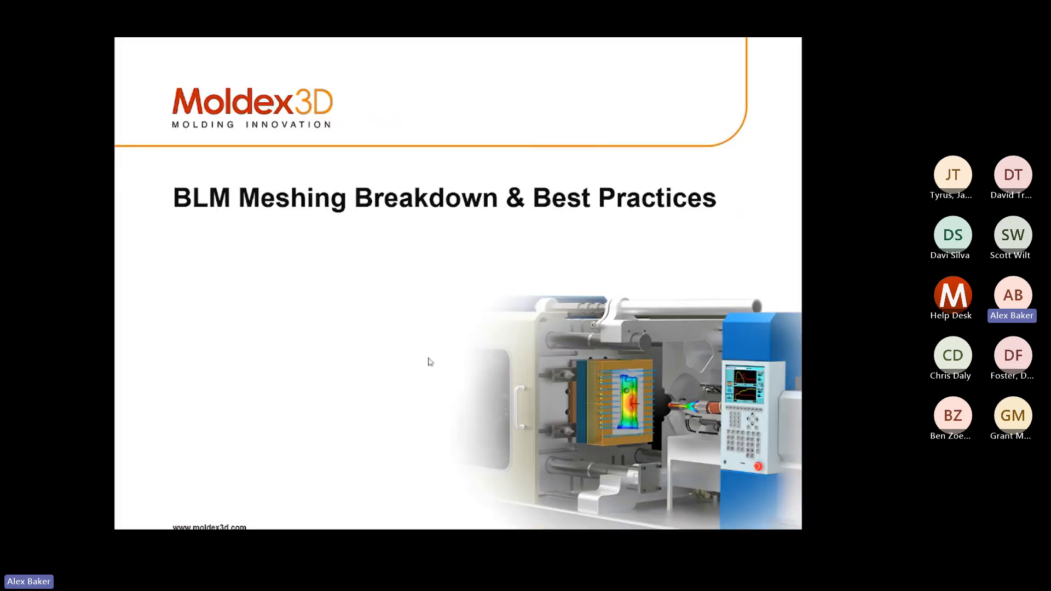
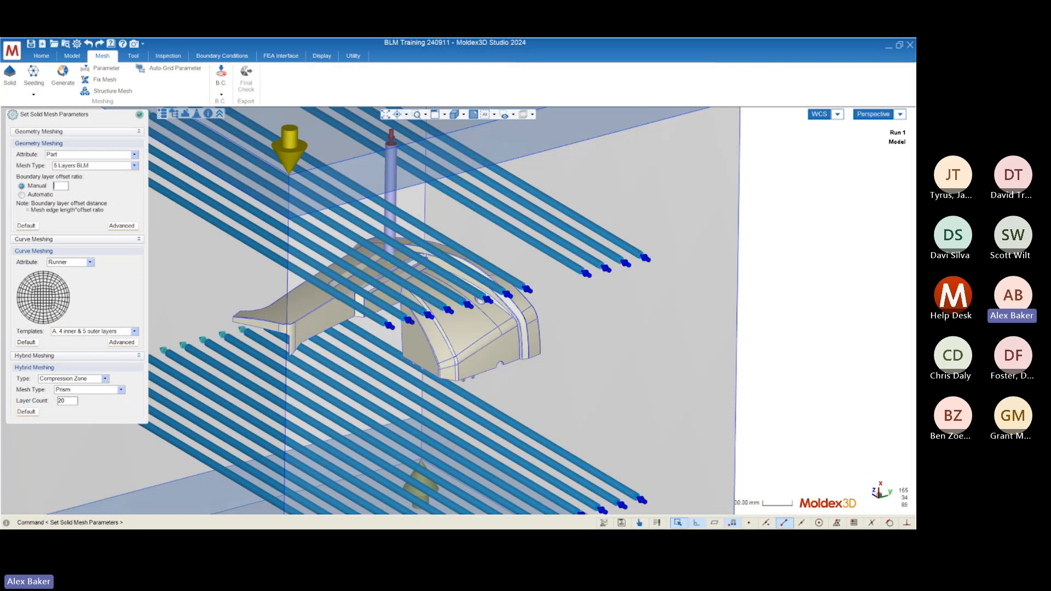
Step: Enter a manual boundary layer offset ratio of 3.0 for the part's 5 Layers BLM mesh
key(Return)
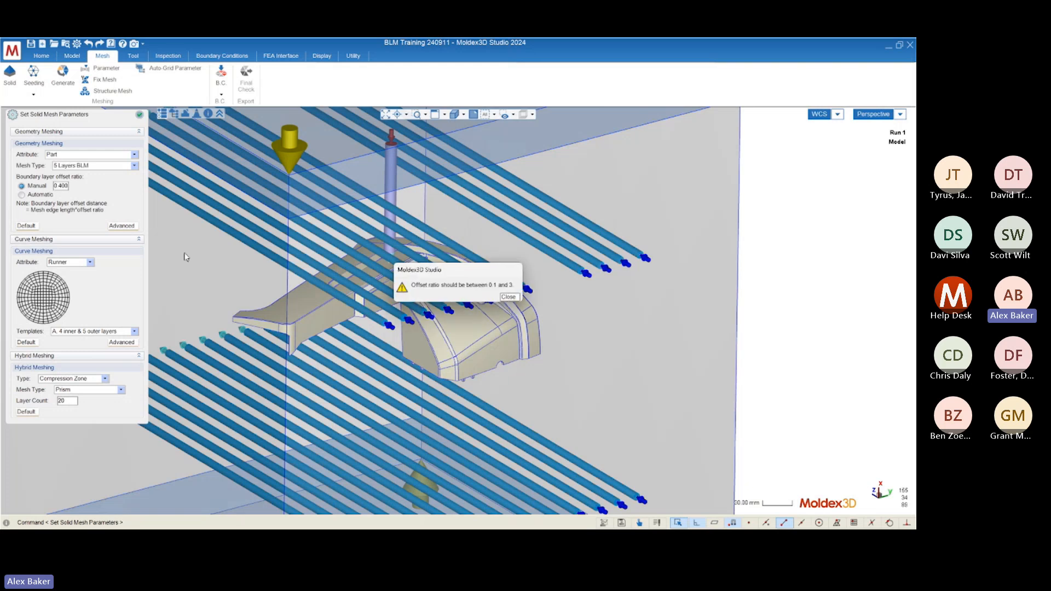
drag(447, 271, 205, 194)
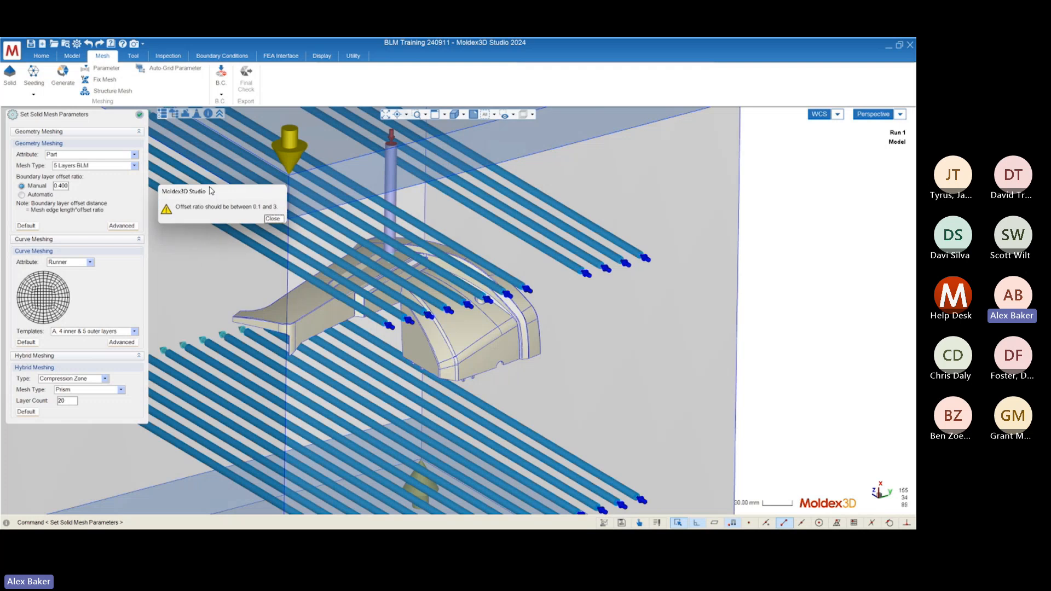
click(268, 222)
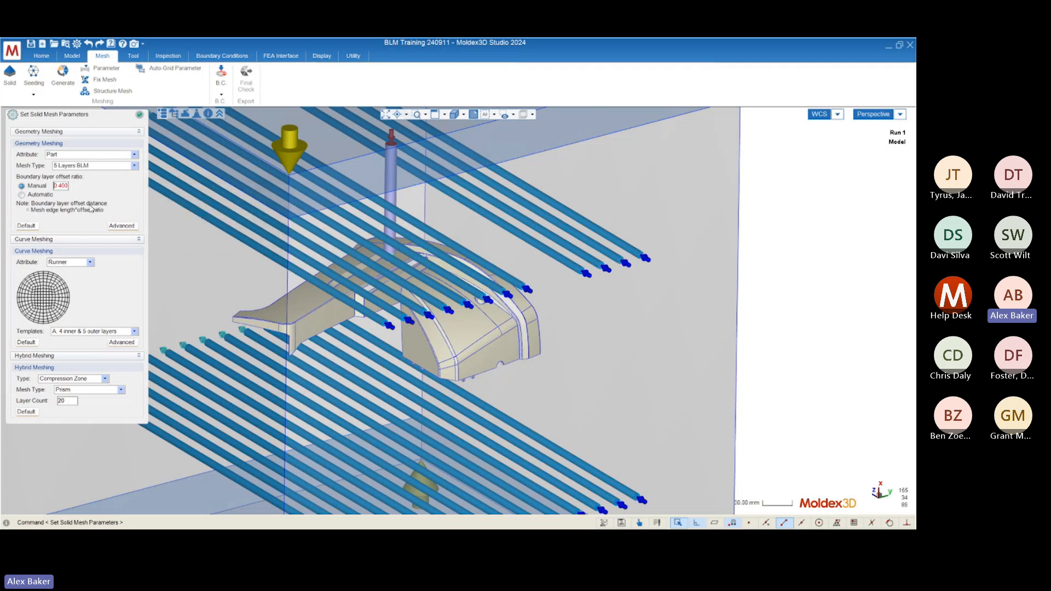
text(3.0)
Step: Examine the runner, its tapered gate and the contact area on the part, together with the surrounding cooling channels
scroll(559, 315, down, 5)
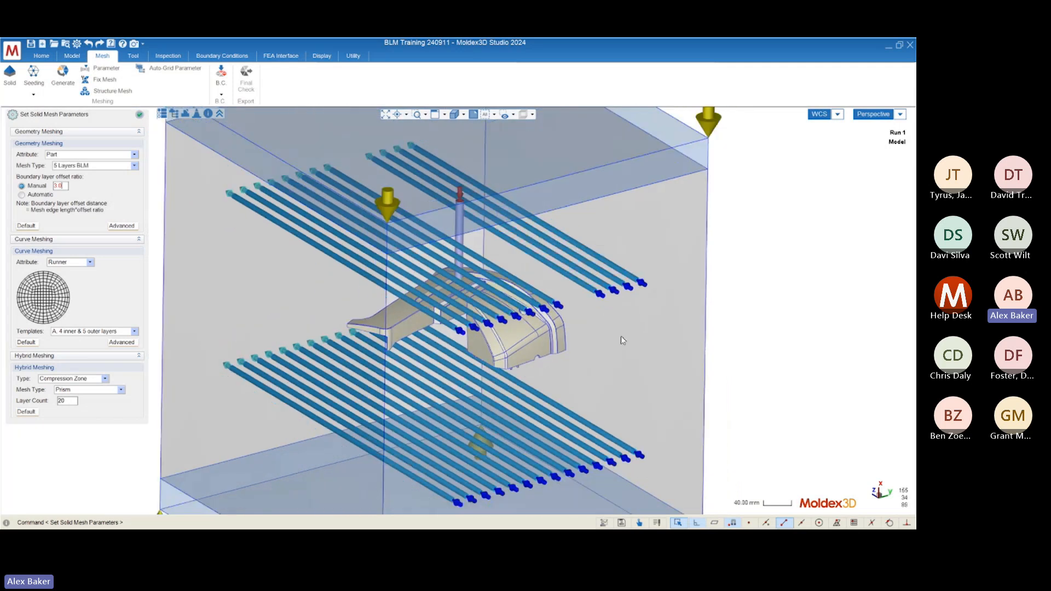
middle_drag(408, 358, 411, 363)
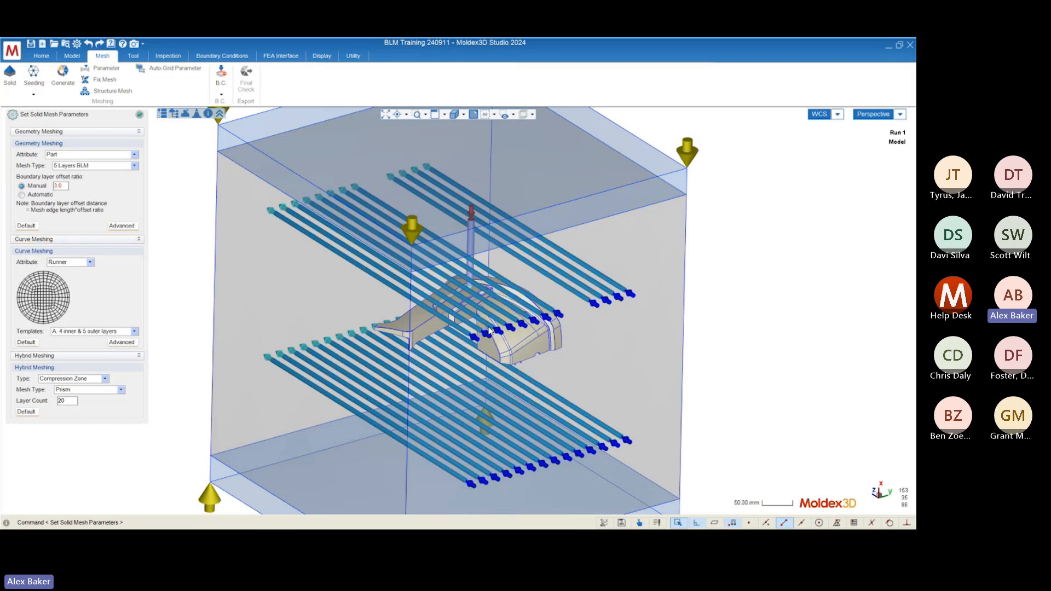
scroll(468, 286, up, 10)
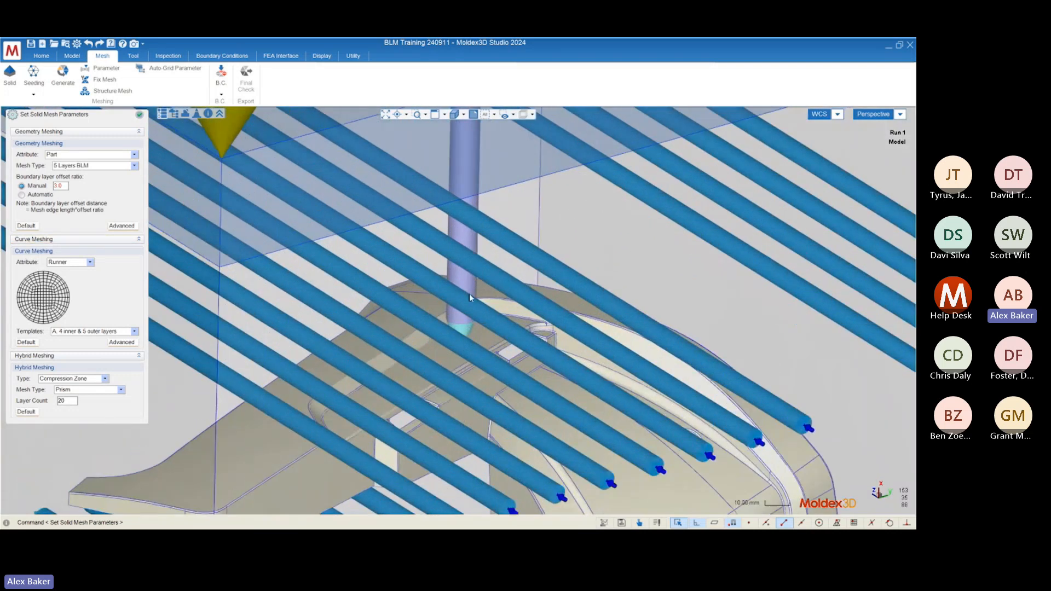
scroll(464, 334, up, 5)
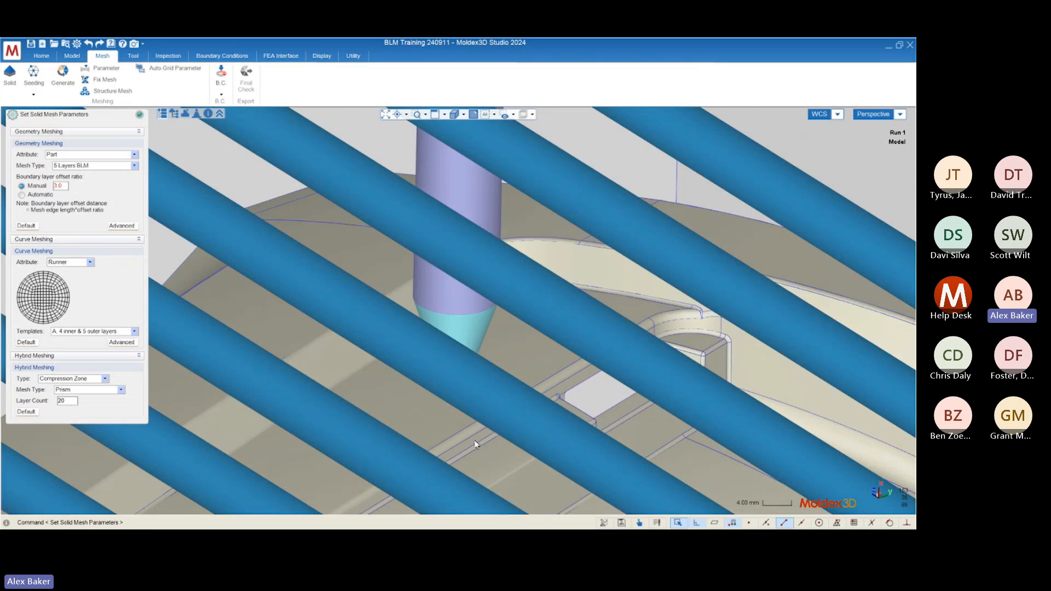
scroll(460, 389, down, 8)
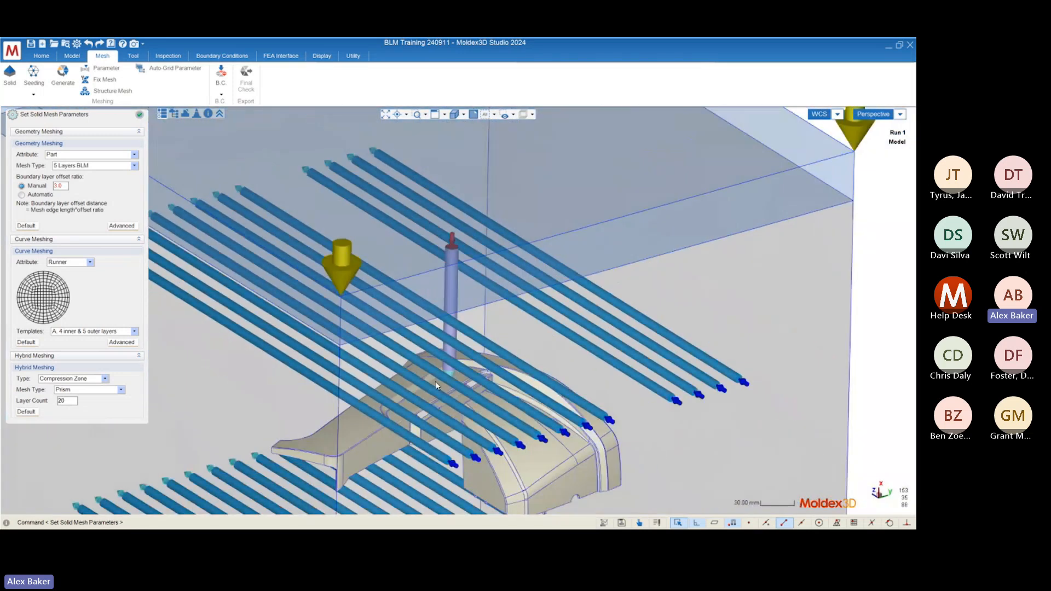
mouse_move(437, 385)
middle_down()
mouse_move(423, 497)
mouse_move(436, 323)
mouse_move(399, 331)
middle_up()
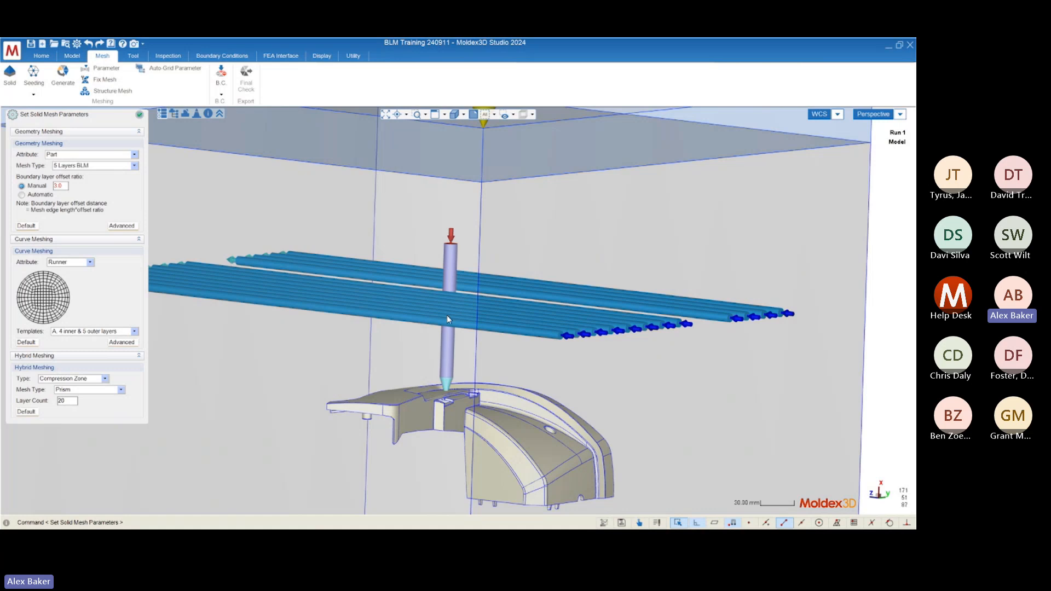
scroll(448, 377, up, 4)
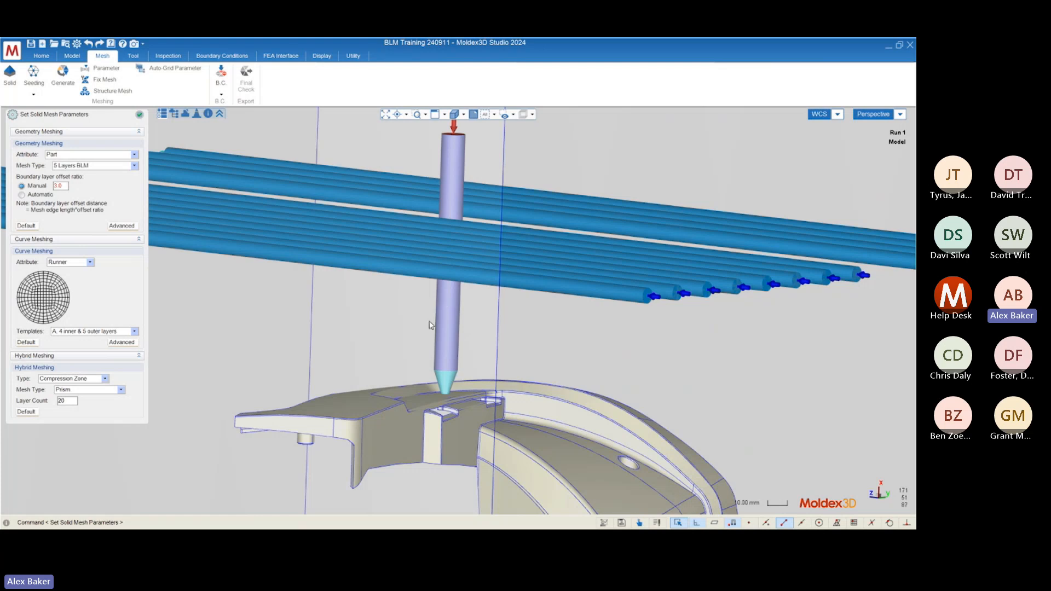
scroll(372, 424, up, 5)
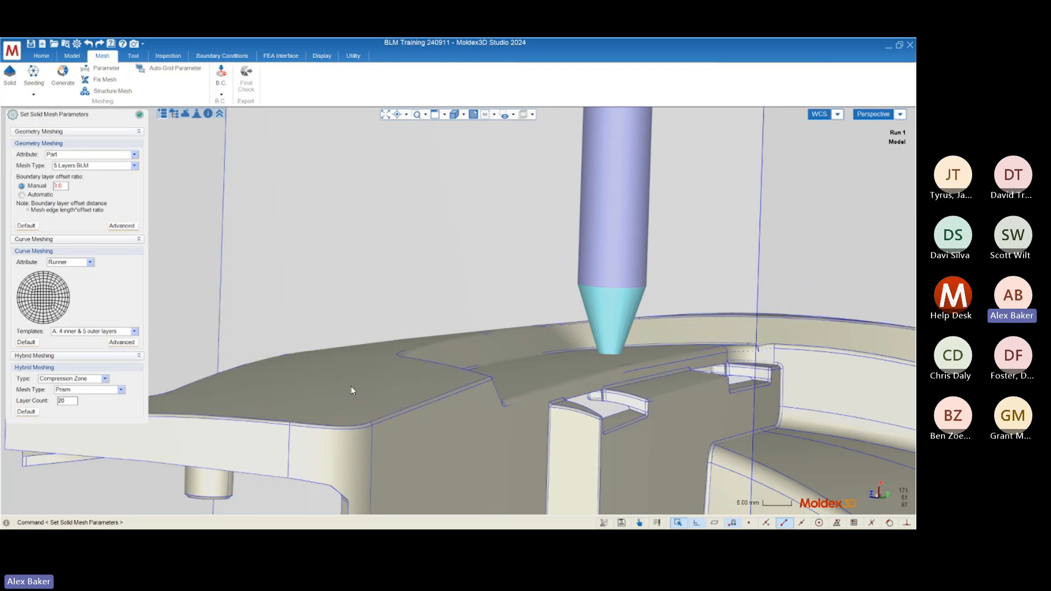
scroll(414, 376, down, 5)
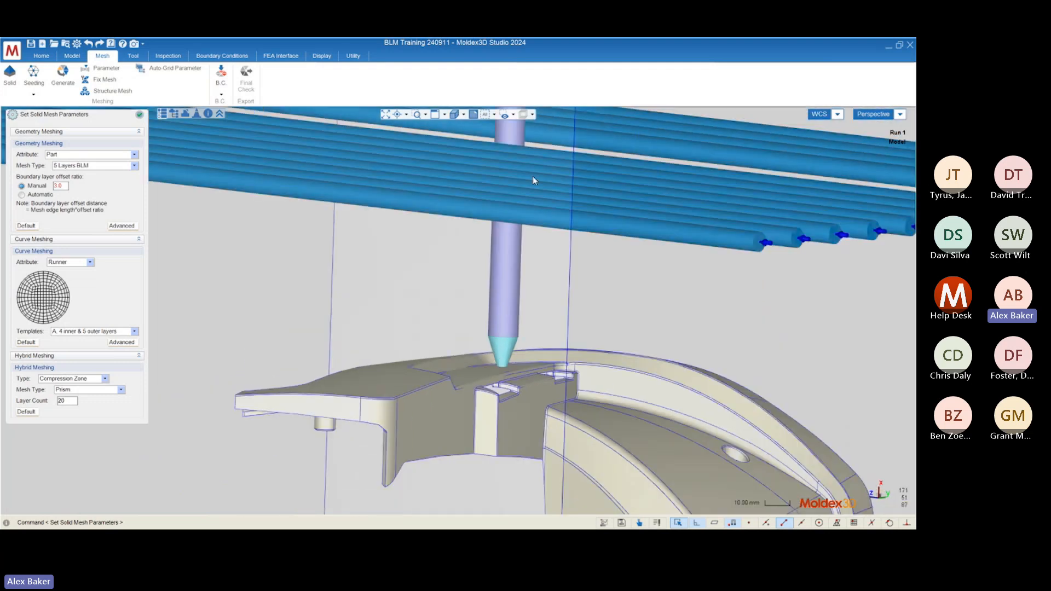
scroll(431, 349, down, 5)
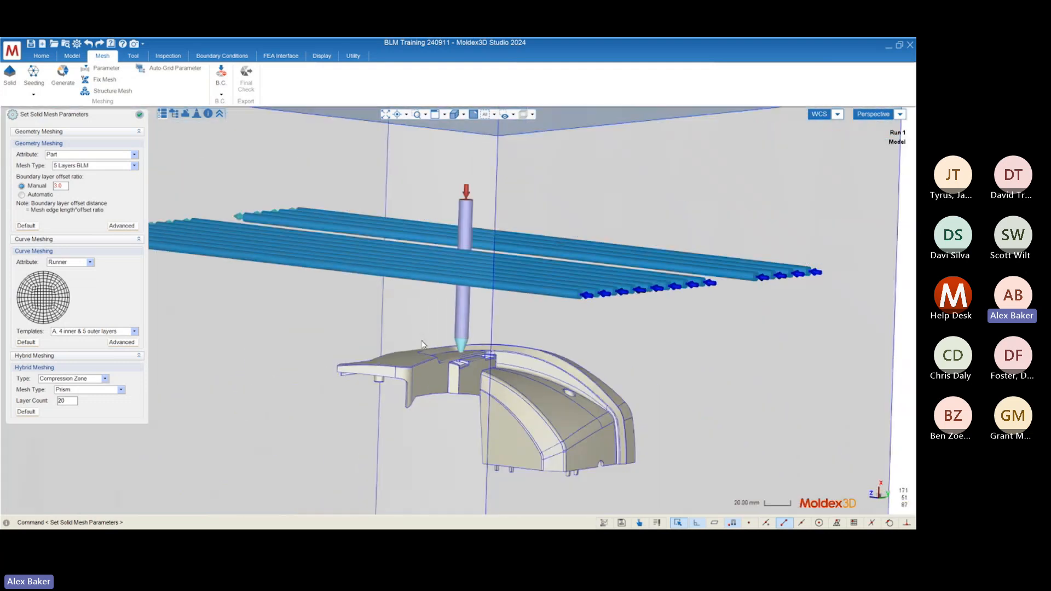
Step: Switch to the presentation, reveal the tetrahedral, prism and hexahedral elements on the Element Types slide, and return to Moldex3D Studio
middle_drag(430, 348, 451, 316)
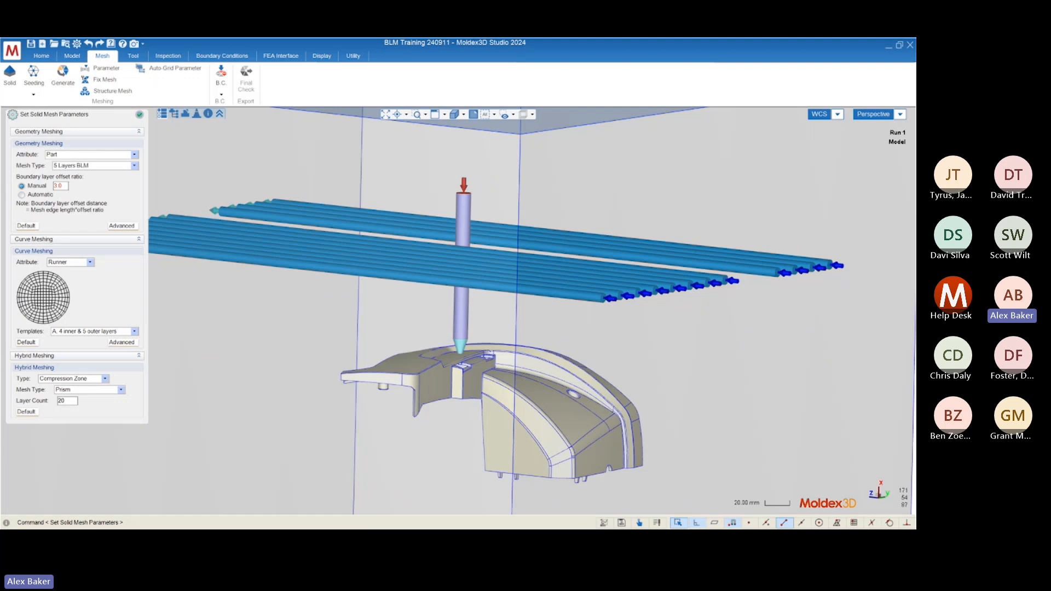
key(alt+Tab)
click(645, 209)
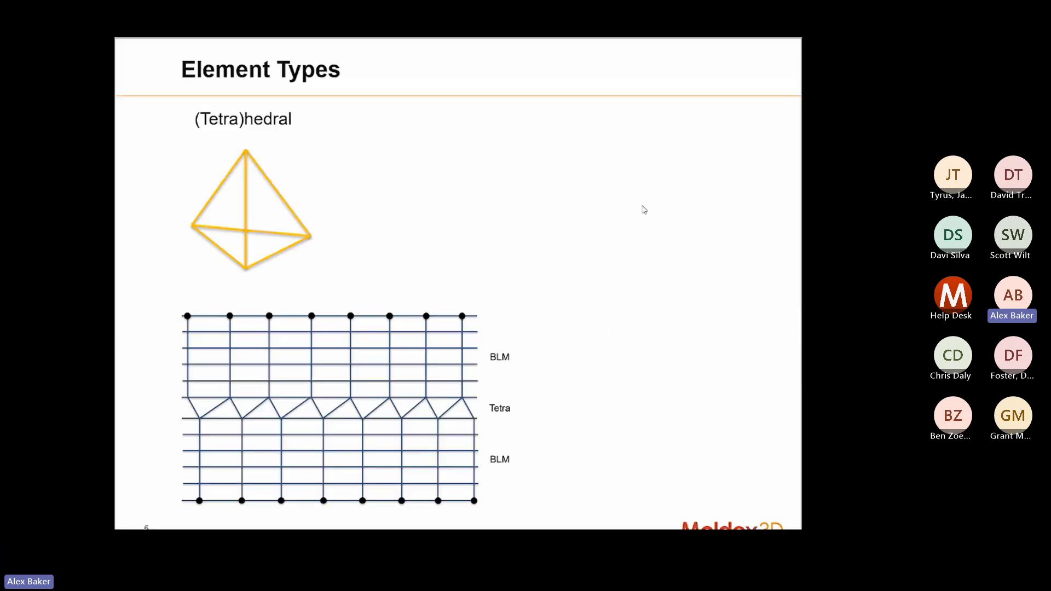
click(652, 212)
click(659, 215)
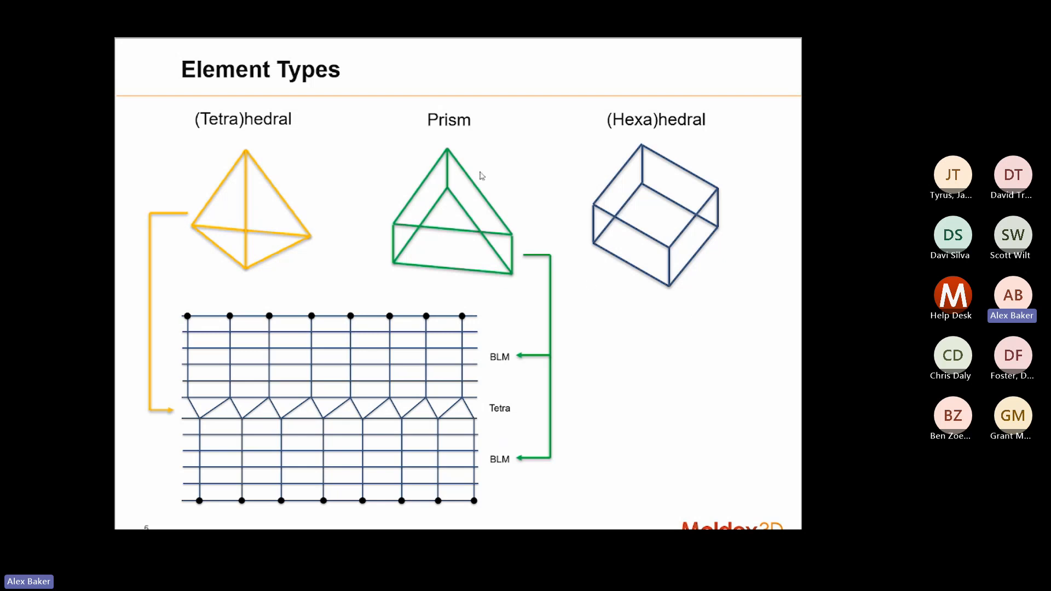
key(alt+Tab)
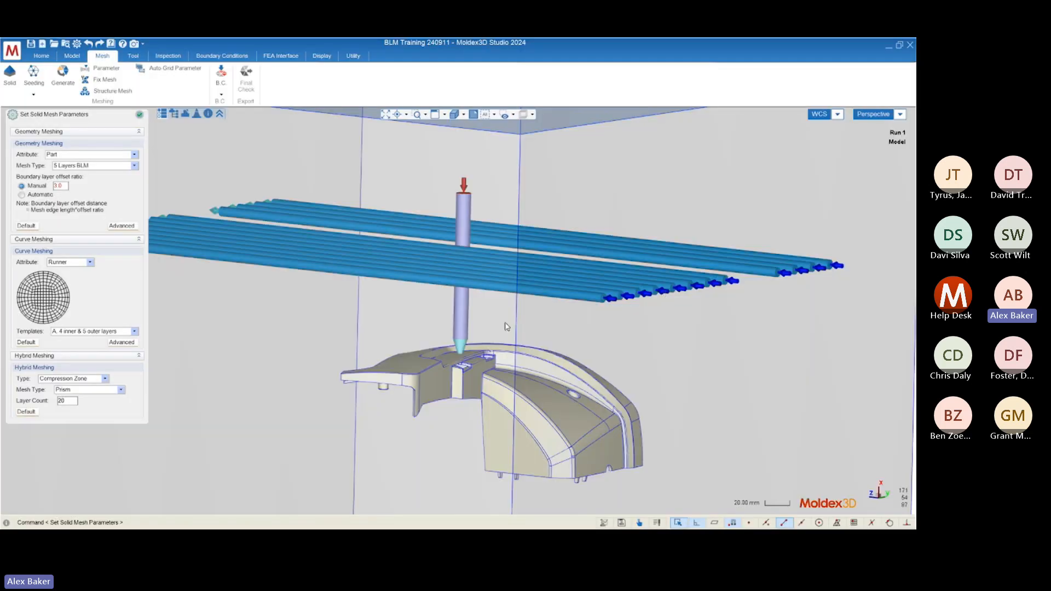
Step: Examine how the runner and its tapered gate meet the part beneath the upper cooling channels
middle_drag(507, 327, 372, 352)
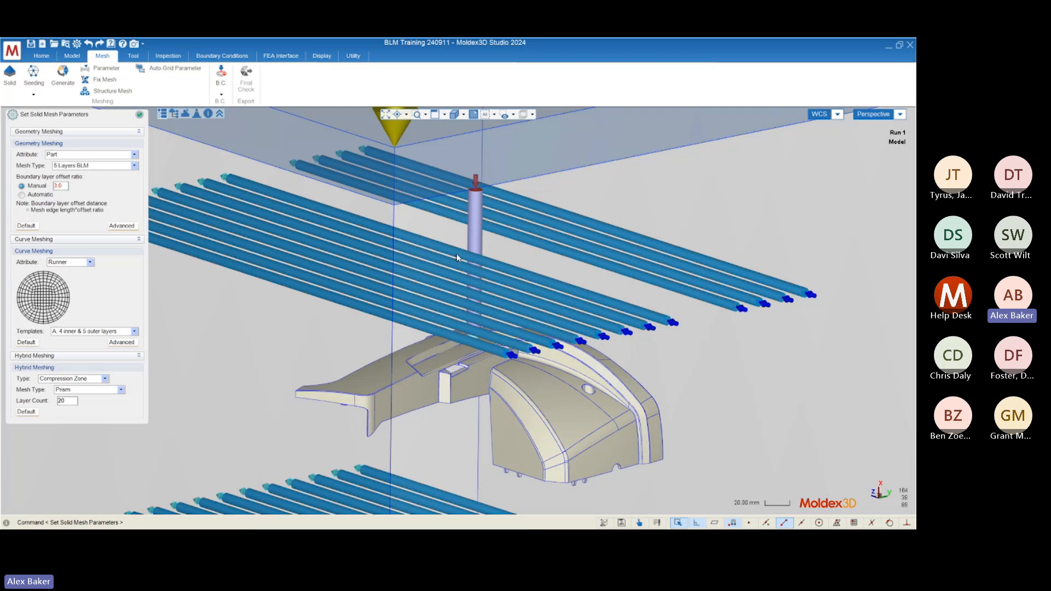
scroll(470, 320, up, 5)
middle_drag(470, 403, 471, 389)
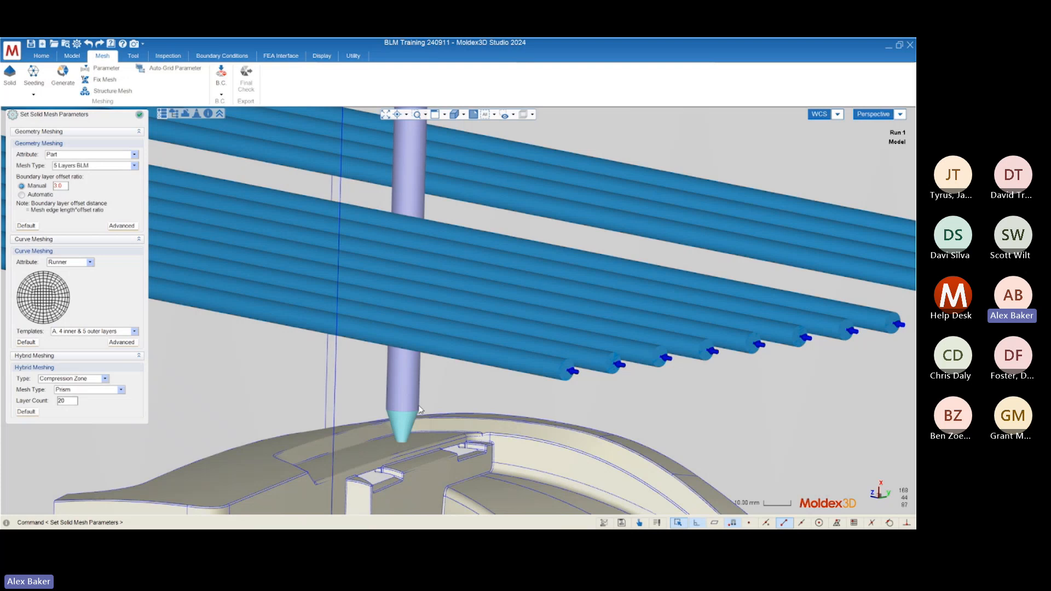
scroll(505, 400, down, 5)
middle_drag(490, 403, 472, 387)
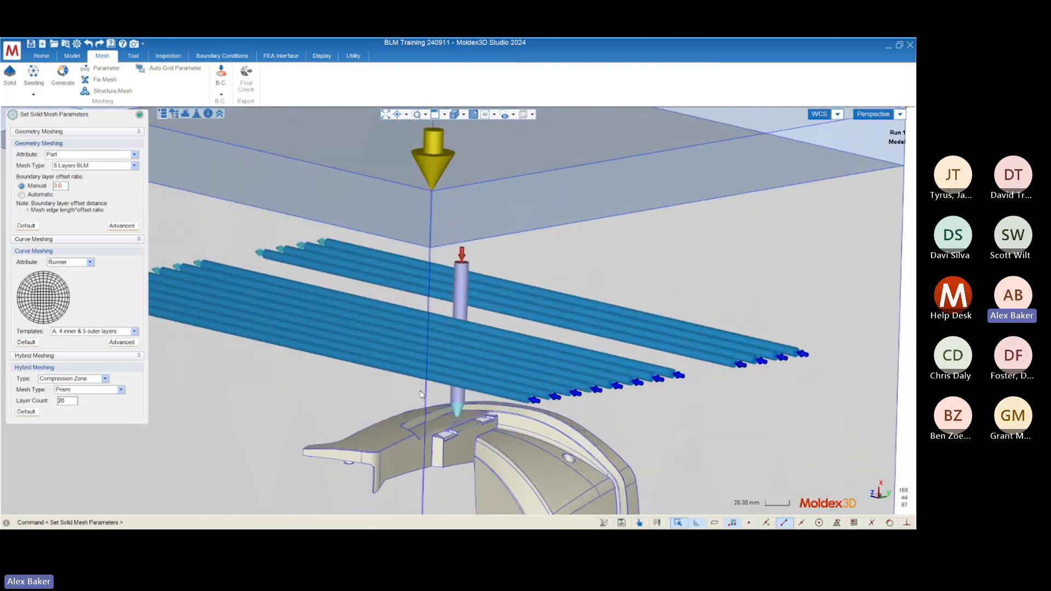
scroll(442, 419, up, 2)
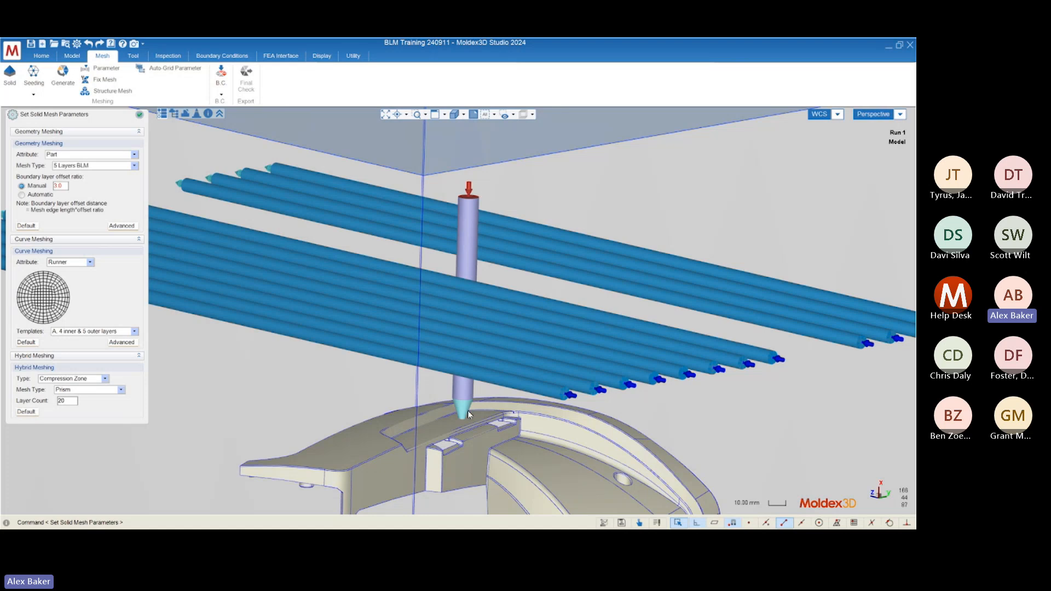
middle_drag(468, 406, 432, 414)
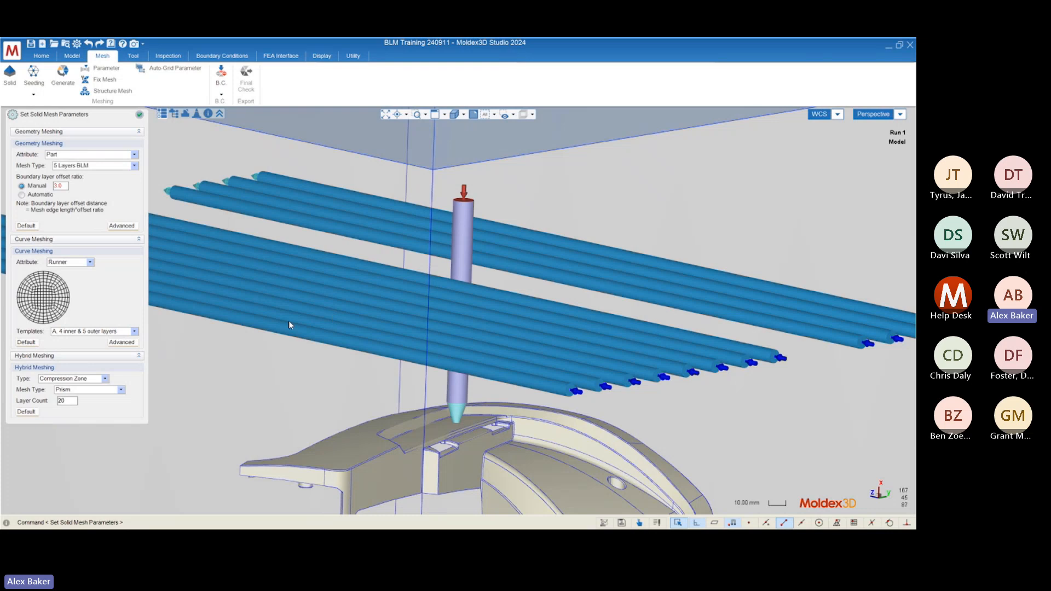
Step: Switch the curve meshing attribute to the cooling channels, compare its cross-section template with the channel ends, and accept the solid mesh parameters
middle_drag(541, 354, 568, 357)
scroll(573, 363, up, 5)
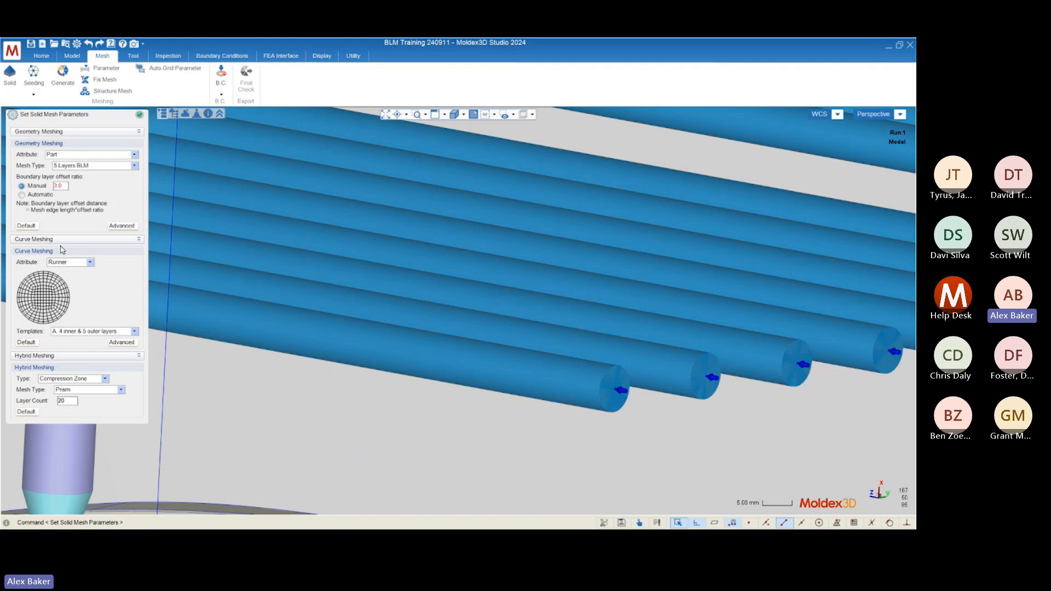
click(54, 264)
click(64, 281)
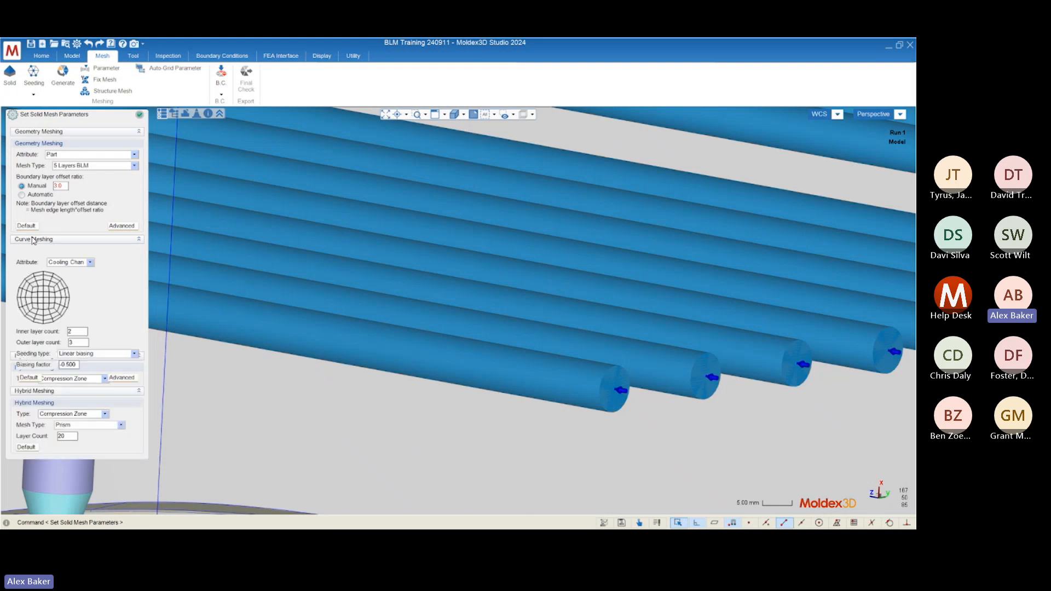
scroll(668, 364, down, 10)
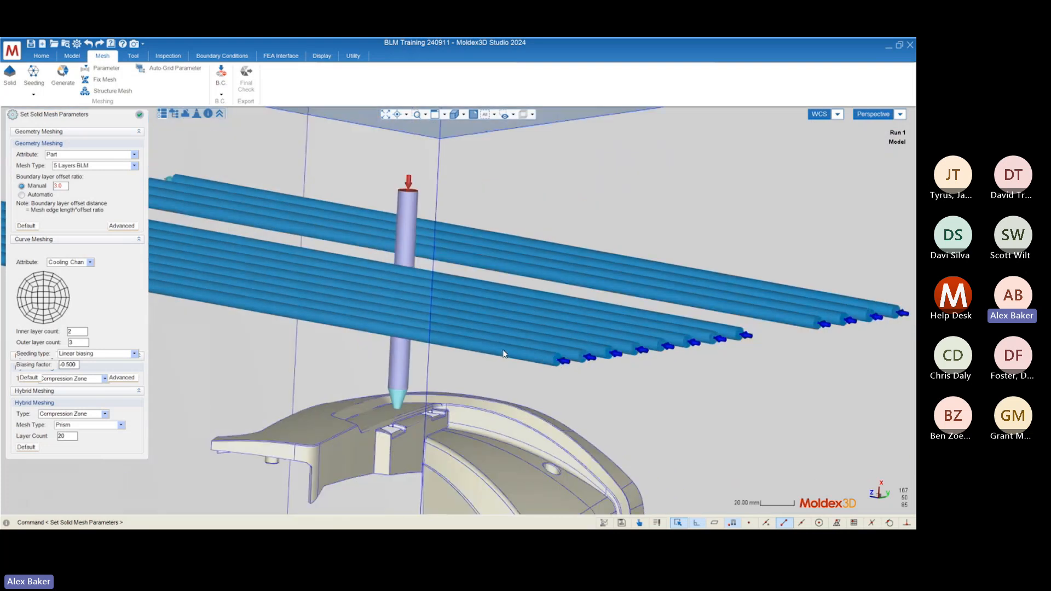
scroll(666, 385, up, 8)
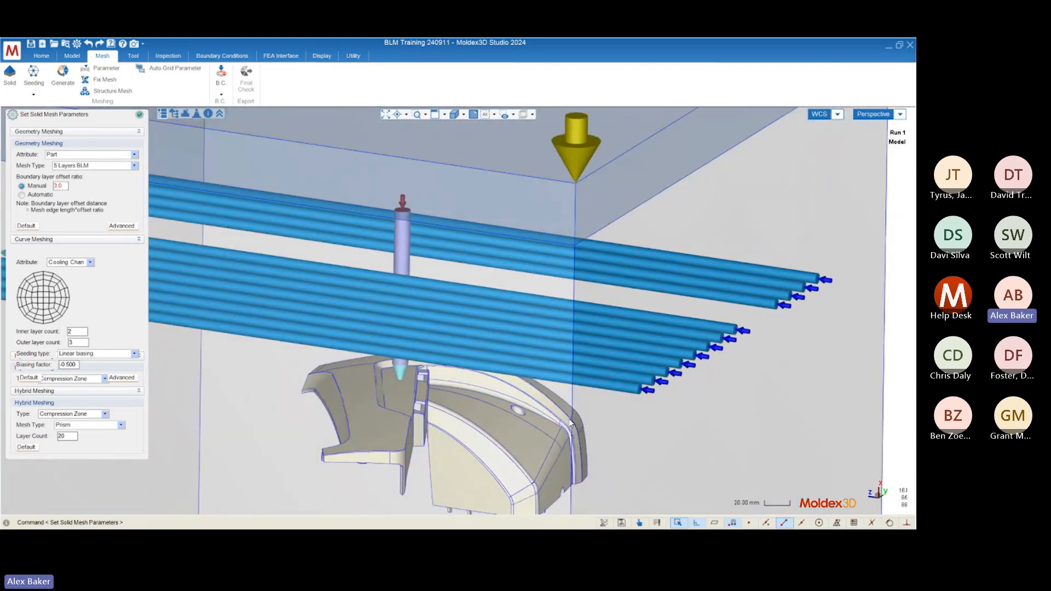
scroll(681, 374, up, 4)
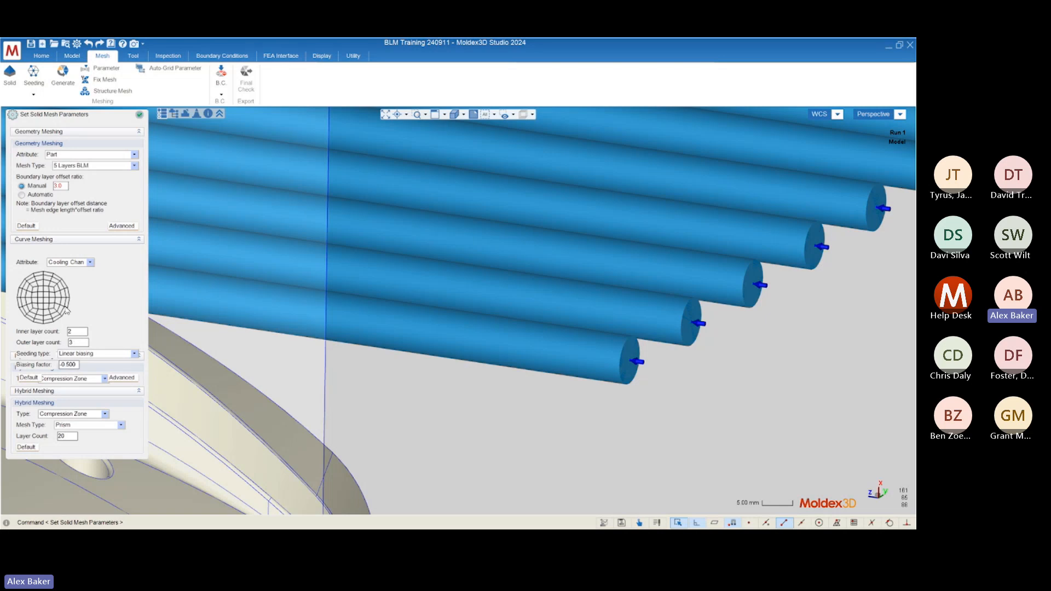
scroll(512, 366, down, 6)
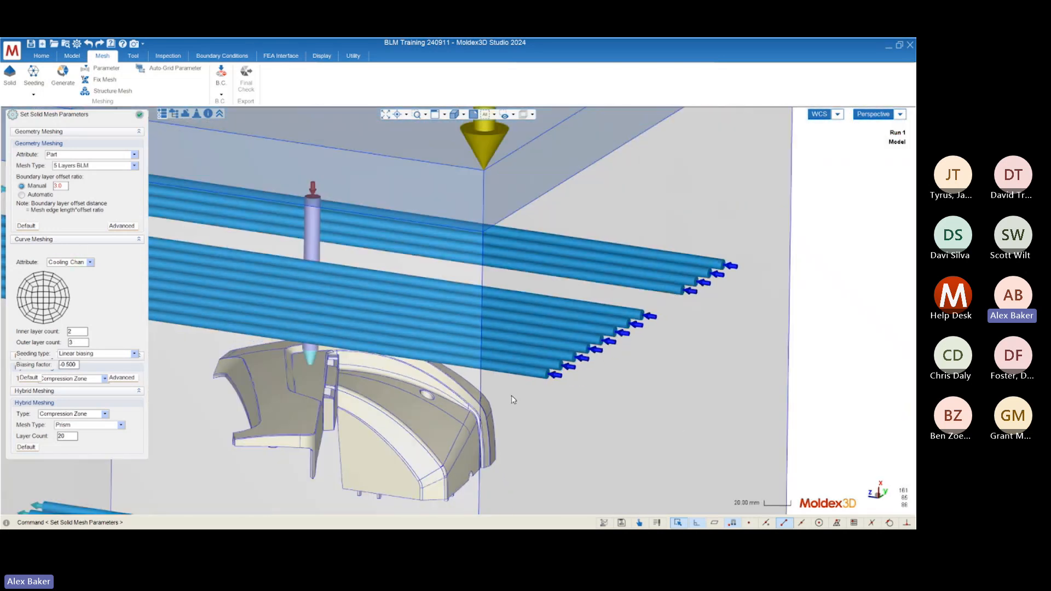
middle_drag(513, 400, 472, 424)
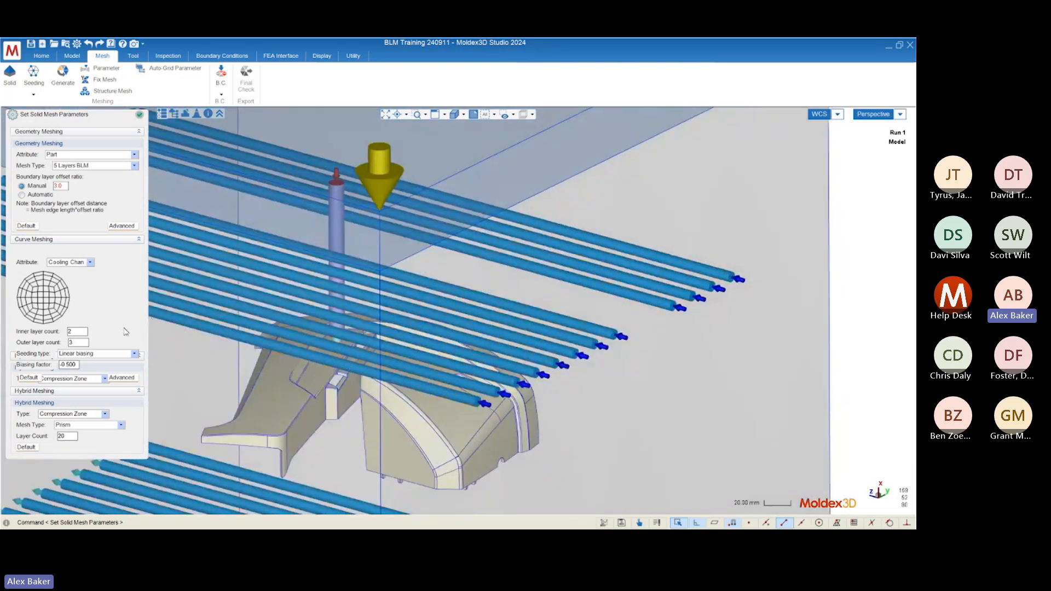
click(141, 116)
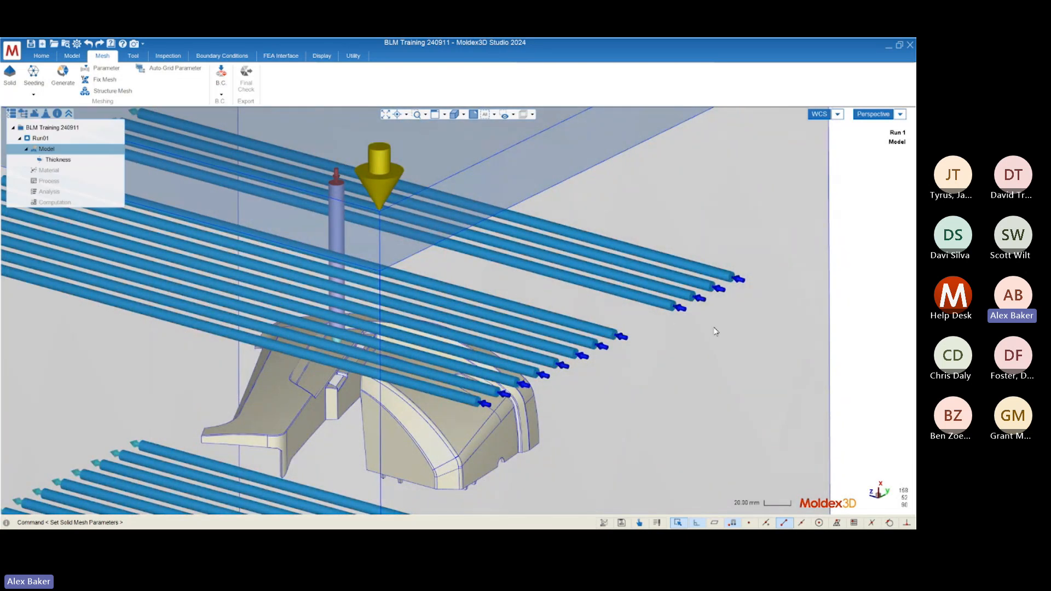
Step: Review the whole assembly of part, runner, upper and lower cooling channels and mold base from several angles before meshing
scroll(715, 332, down, 5)
mouse_move(714, 334)
middle_down()
mouse_move(669, 324)
mouse_move(601, 347)
mouse_move(635, 353)
middle_up()
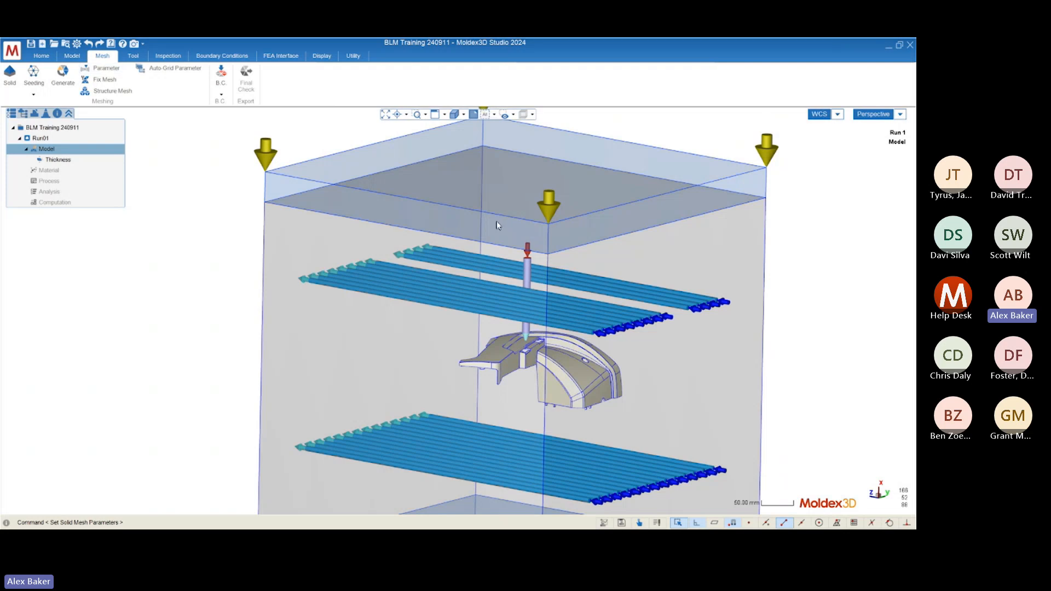
mouse_move(460, 309)
middle_down()
mouse_move(486, 284)
mouse_move(517, 291)
middle_up()
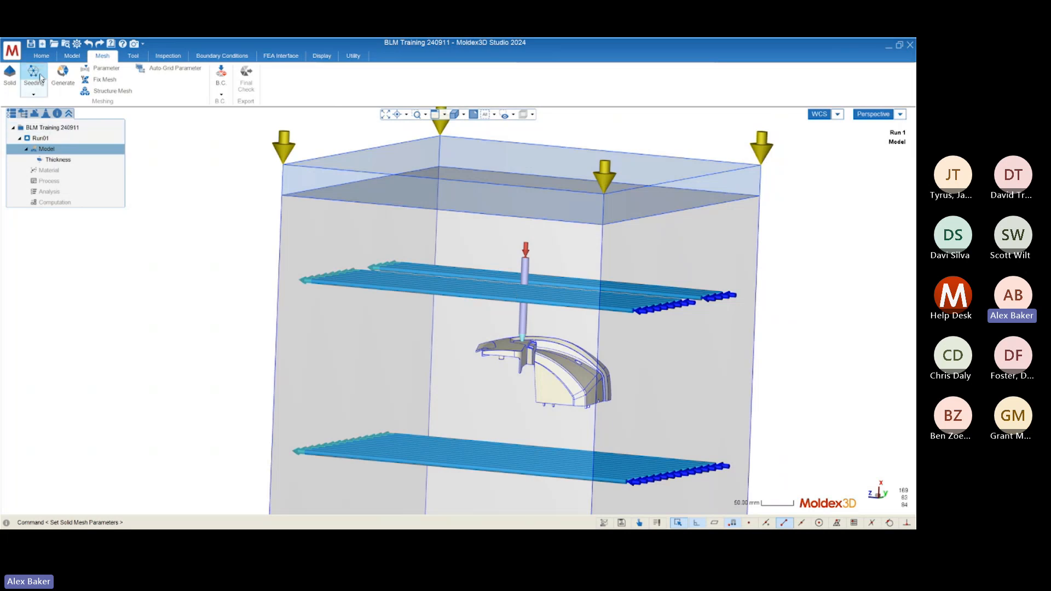
mouse_move(639, 318)
middle_down()
mouse_move(556, 299)
mouse_move(570, 382)
mouse_move(427, 350)
middle_up()
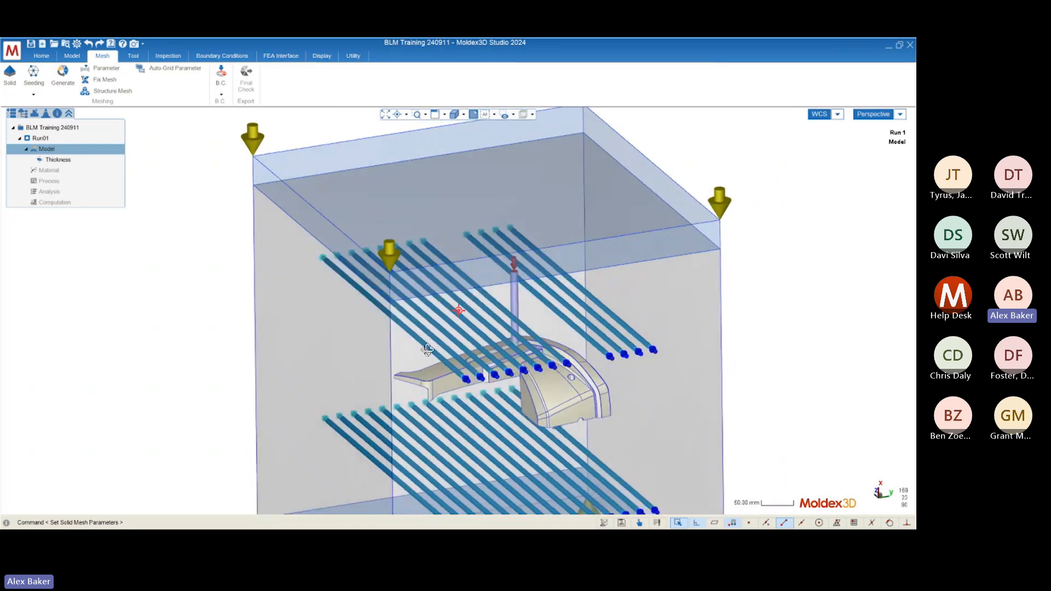
scroll(444, 416, up, 5)
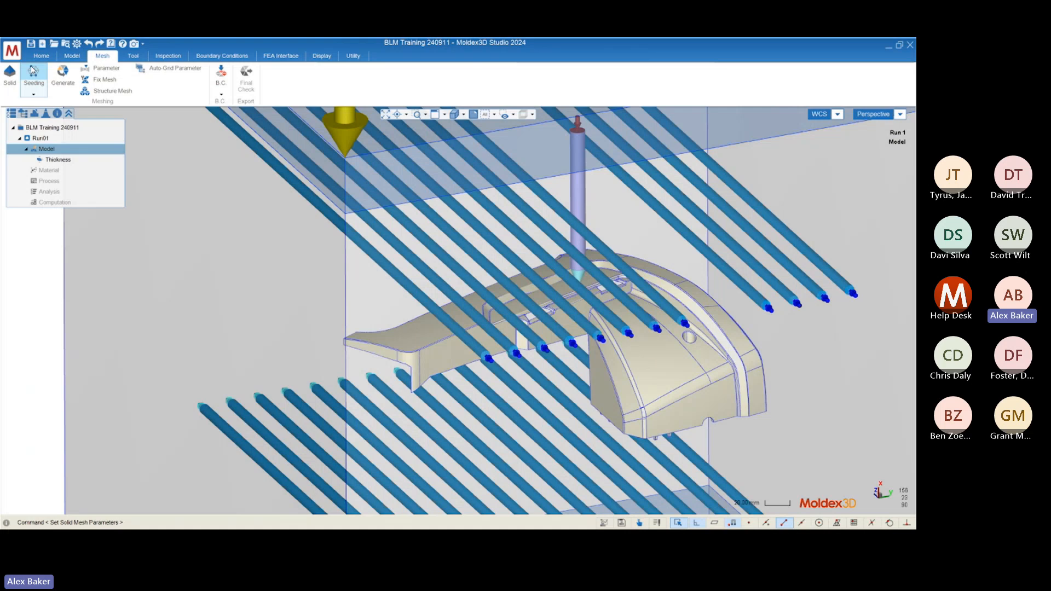
scroll(305, 232, down, 8)
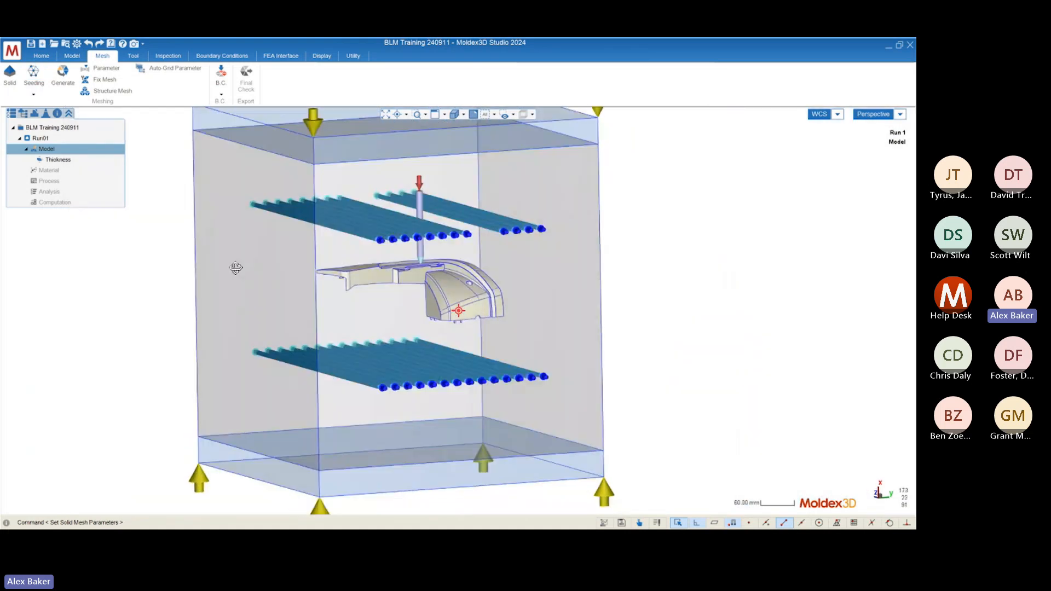
middle_drag(236, 268, 423, 284)
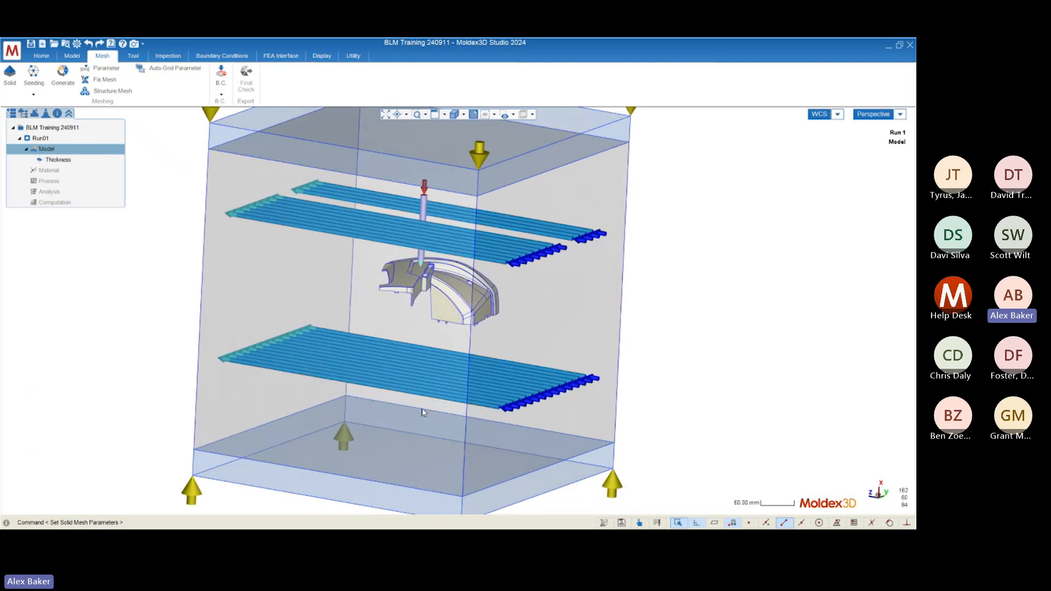
middle_drag(422, 412, 470, 387)
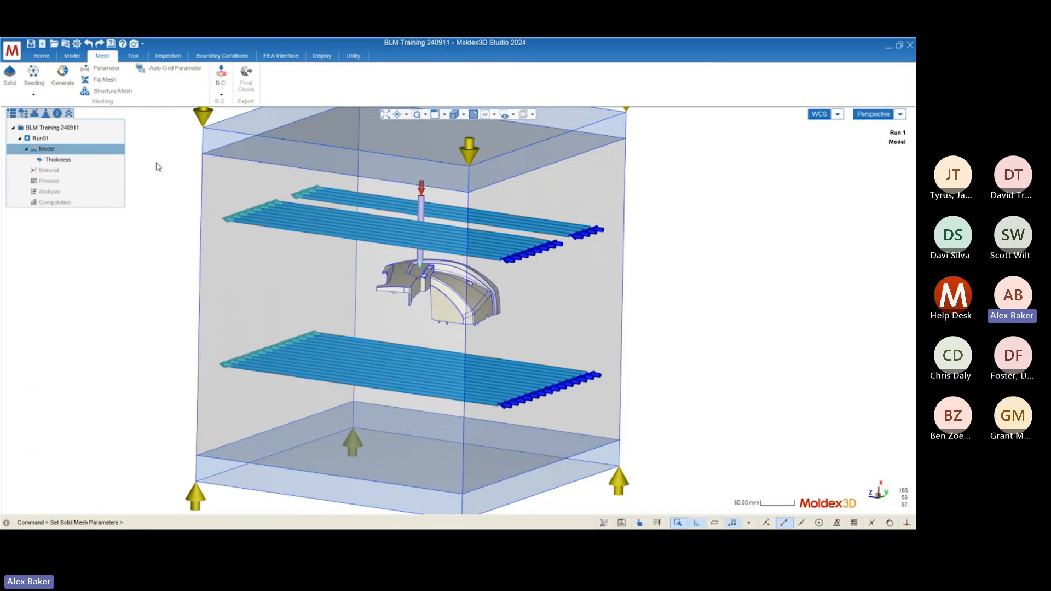
mouse_move(478, 283)
middle_down()
mouse_move(486, 450)
mouse_move(473, 408)
mouse_move(478, 304)
middle_up()
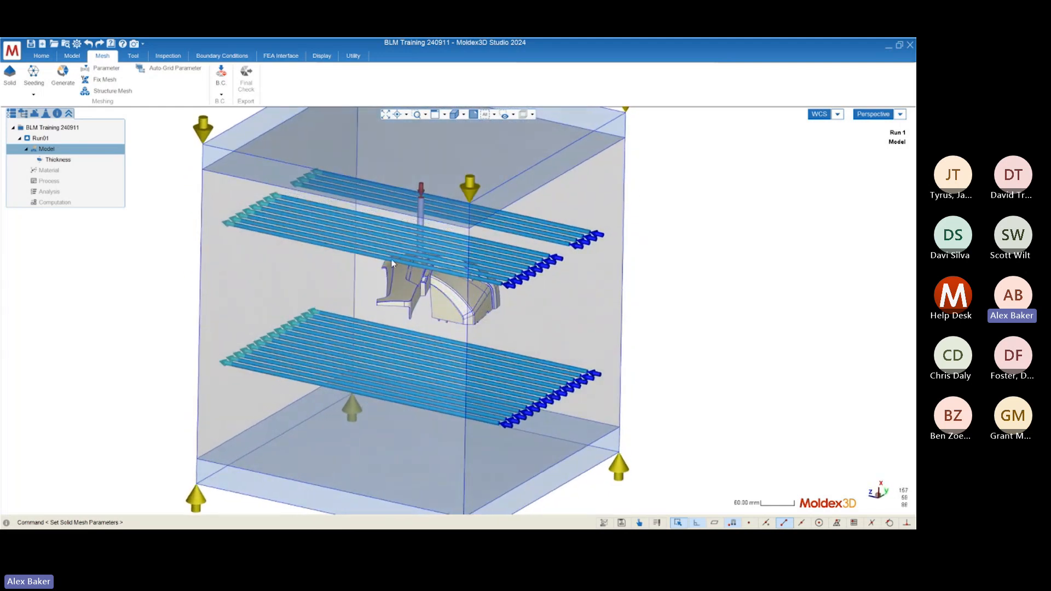
mouse_move(401, 391)
middle_down()
mouse_move(409, 350)
mouse_move(542, 354)
mouse_move(346, 366)
mouse_move(352, 386)
middle_up()
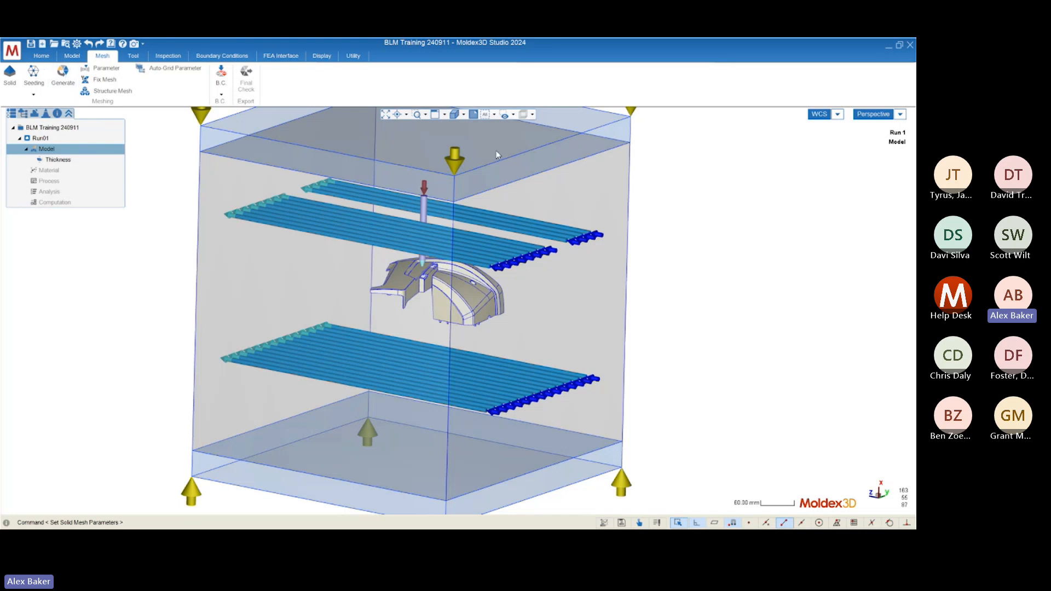
middle_drag(472, 274, 458, 311)
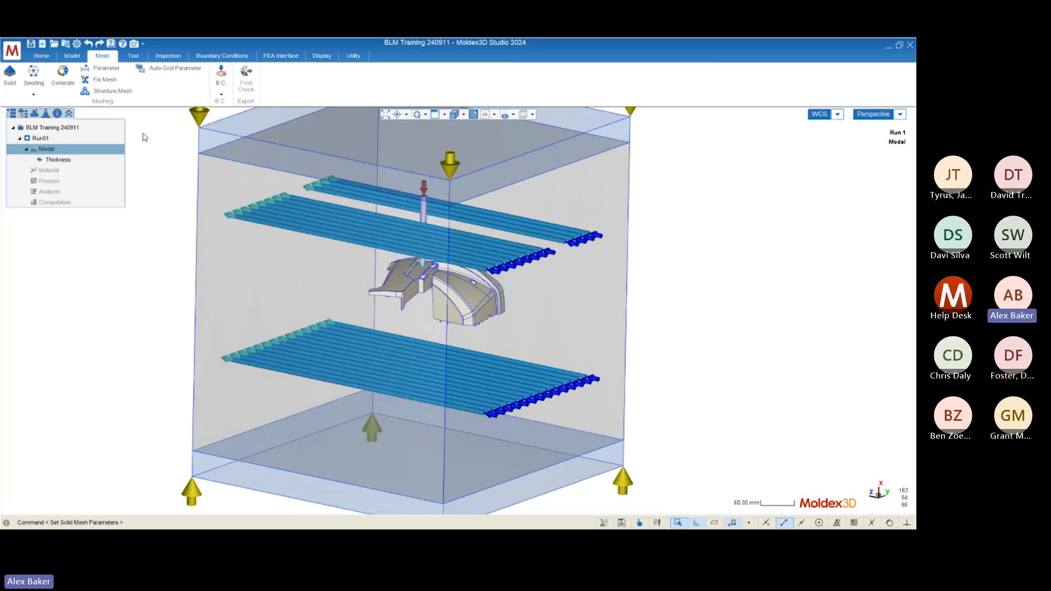
Step: Generate the BLM mesh for the part, runner, cooling channels and mold base
click(62, 75)
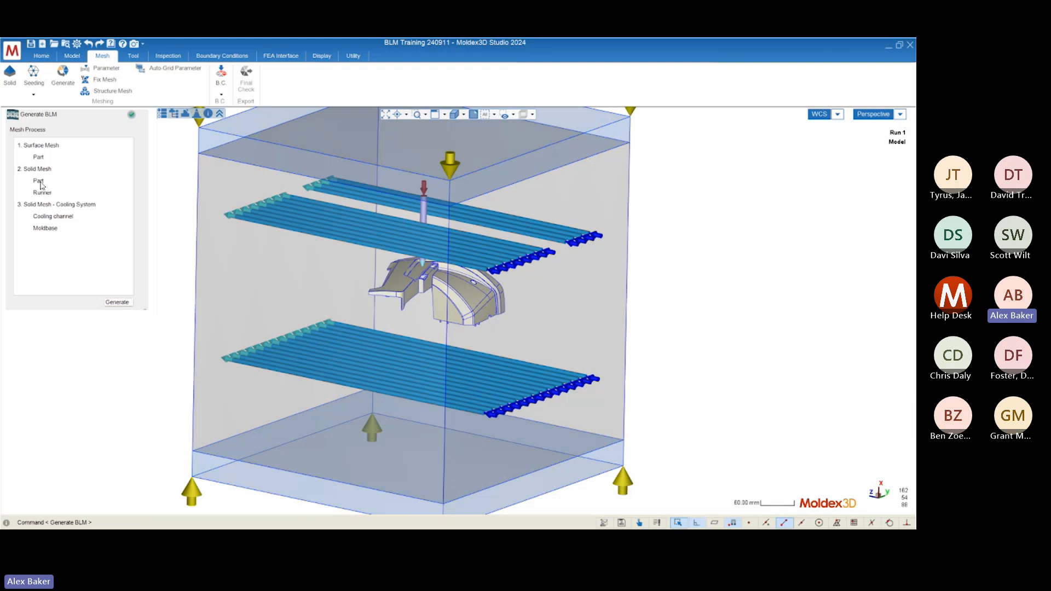
mouse_move(466, 273)
middle_down()
mouse_move(381, 282)
mouse_move(494, 290)
middle_up()
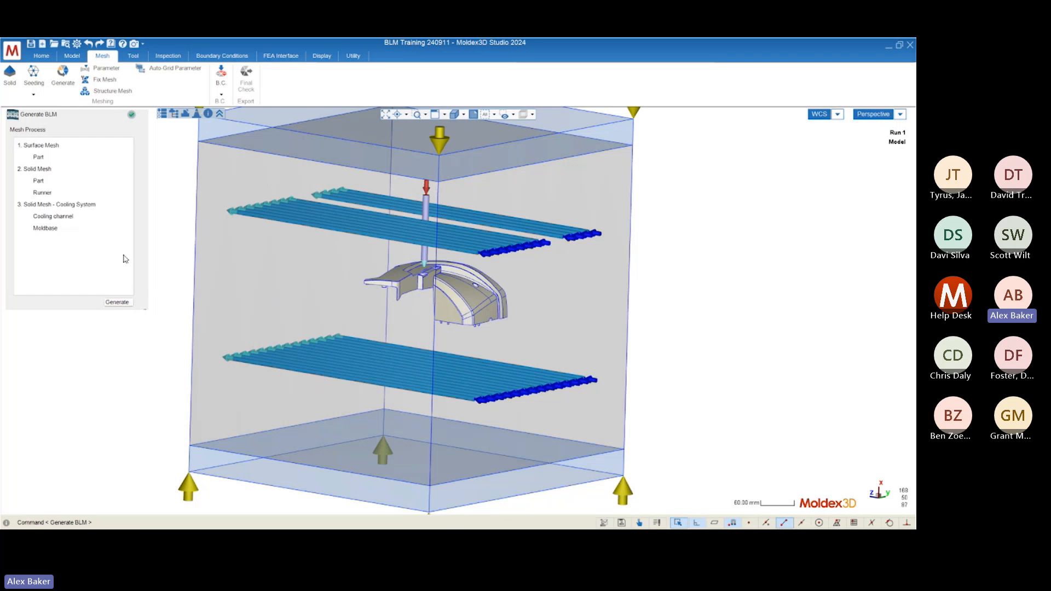
click(120, 305)
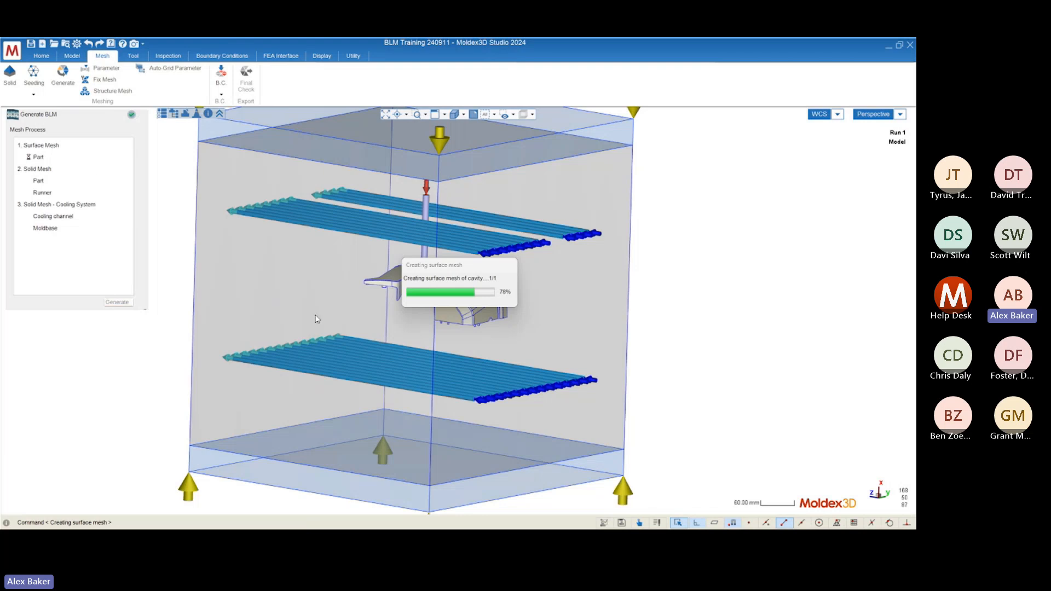
Step: Inspect the part's surface mesh on its outer faces, edges and underside bosses while the solid mesh is being created
scroll(364, 310, up, 1)
scroll(364, 310, up, 6)
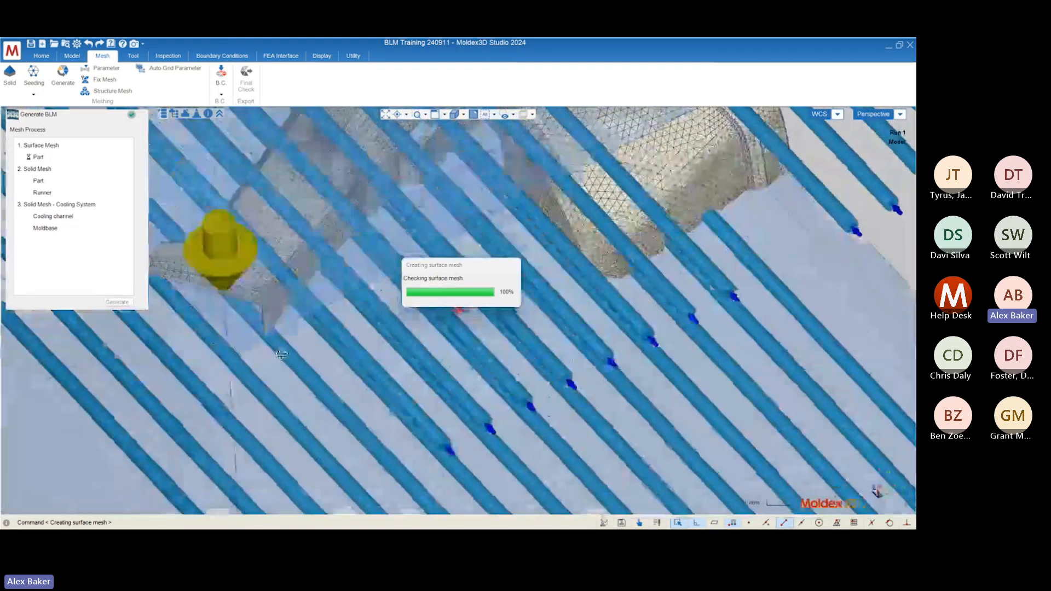
middle_drag(281, 355, 624, 307)
scroll(252, 301, up, 6)
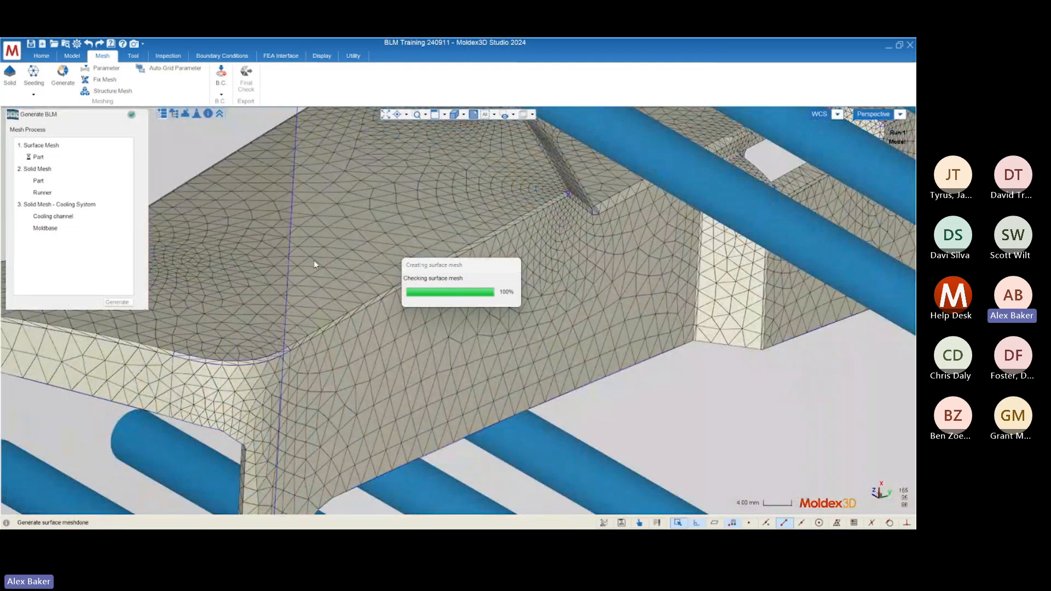
scroll(350, 279, down, 5)
scroll(350, 280, down, 5)
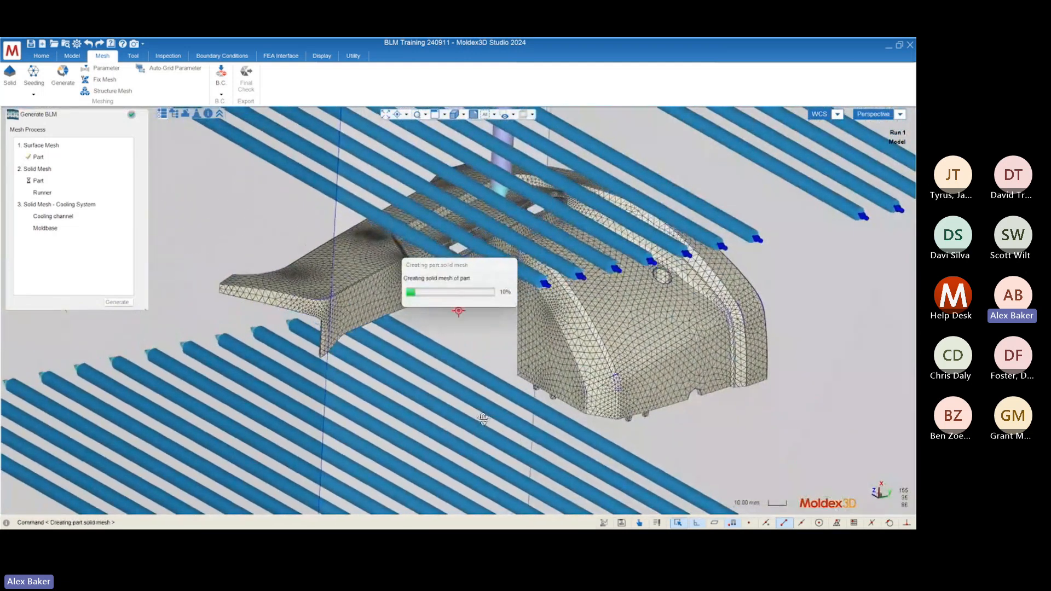
middle_drag(486, 418, 548, 304)
scroll(549, 305, up, 10)
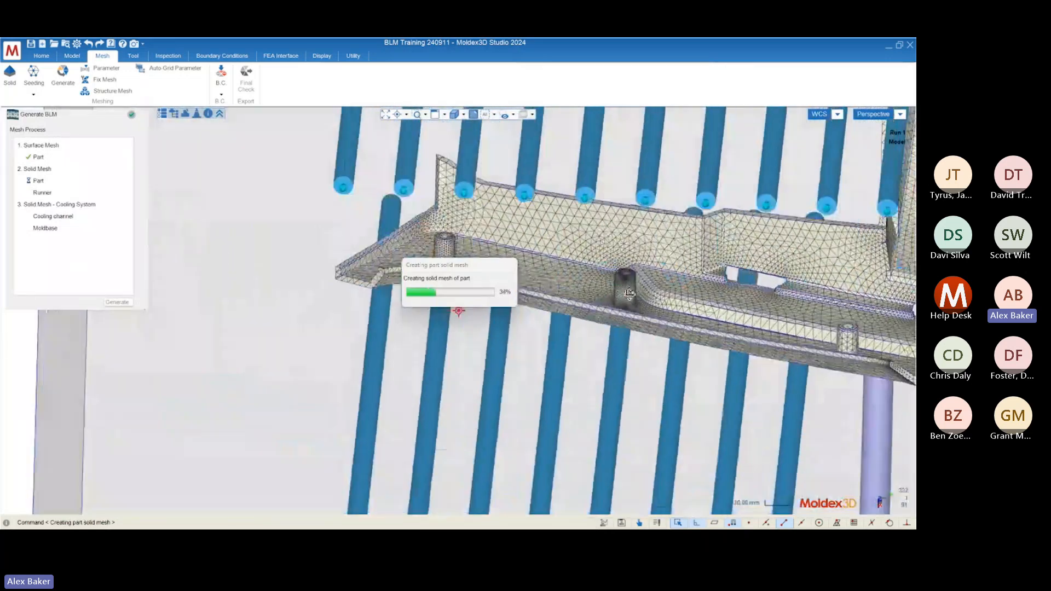
middle_drag(655, 296, 663, 247)
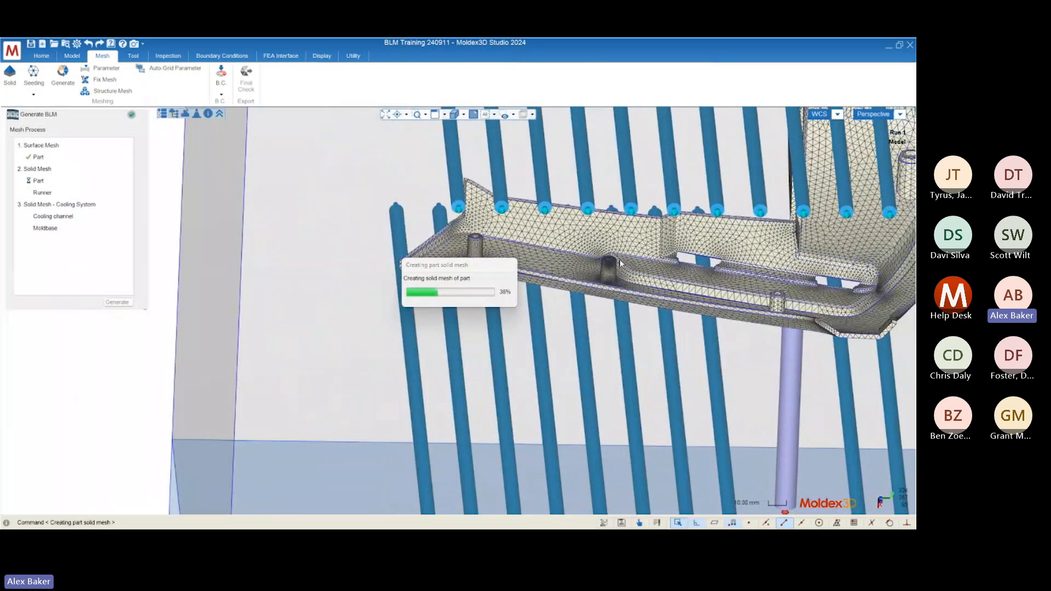
Step: Compare the surface mesh on the part's corner boss and the neighbouring boss along the underside flange
scroll(597, 261, up, 4)
scroll(553, 239, down, 5)
scroll(537, 256, up, 5)
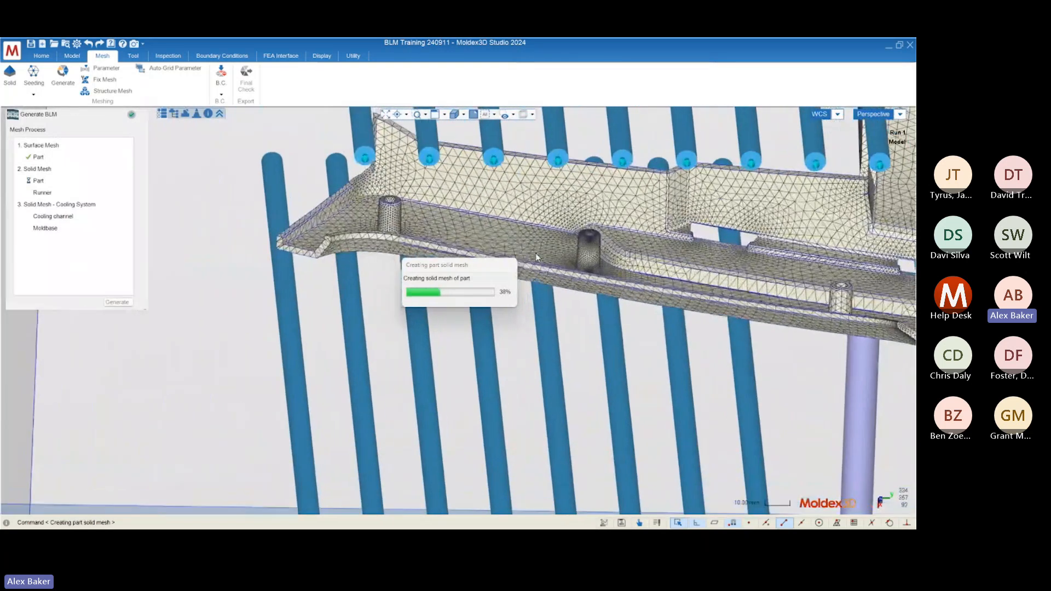
scroll(537, 257, up, 5)
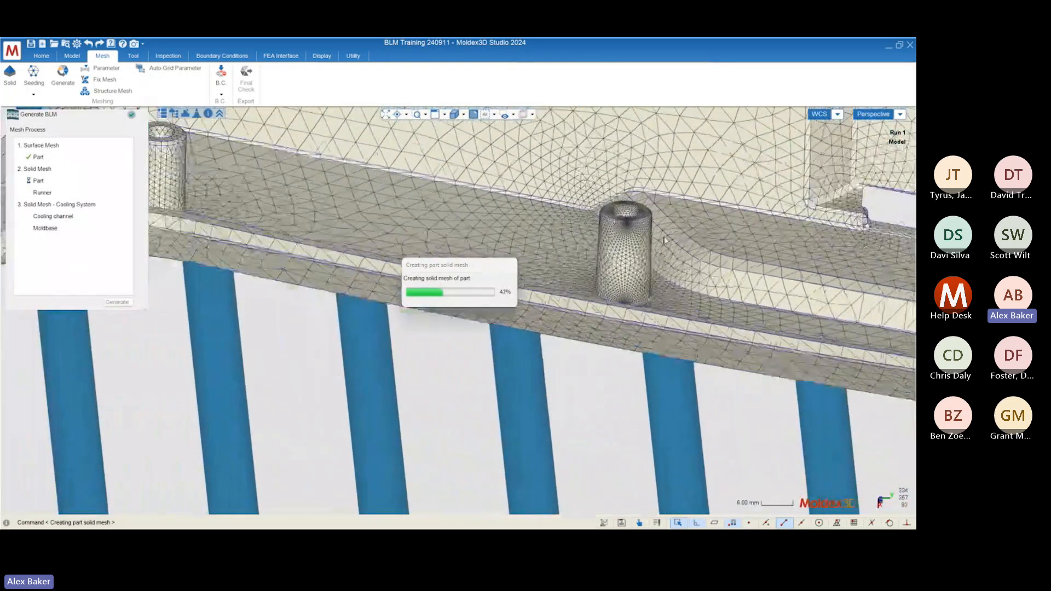
scroll(664, 241, up, 4)
scroll(712, 251, down, 6)
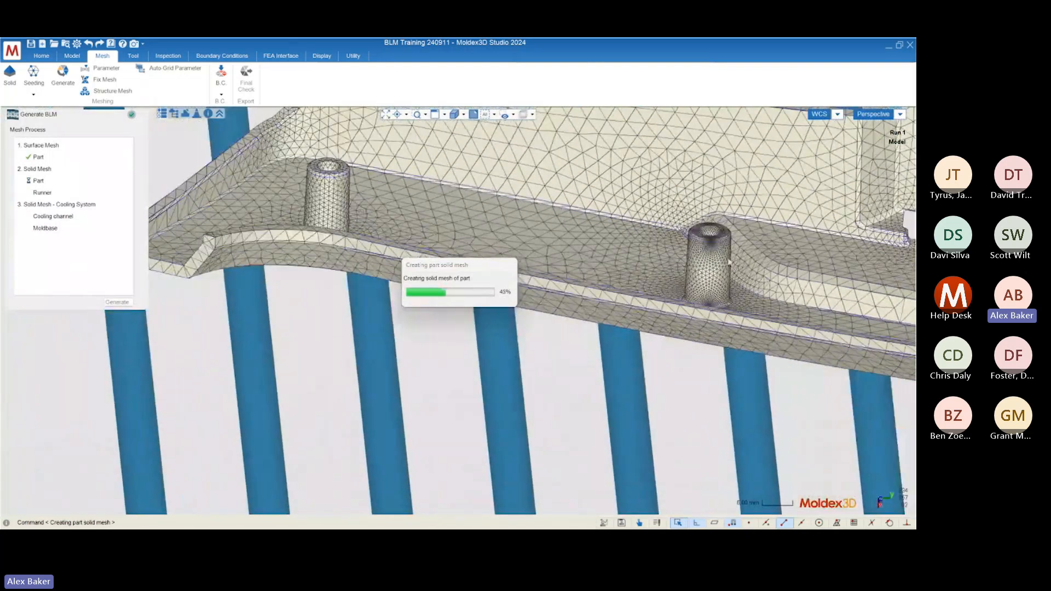
scroll(729, 263, down, 4)
scroll(450, 241, up, 5)
scroll(440, 232, up, 8)
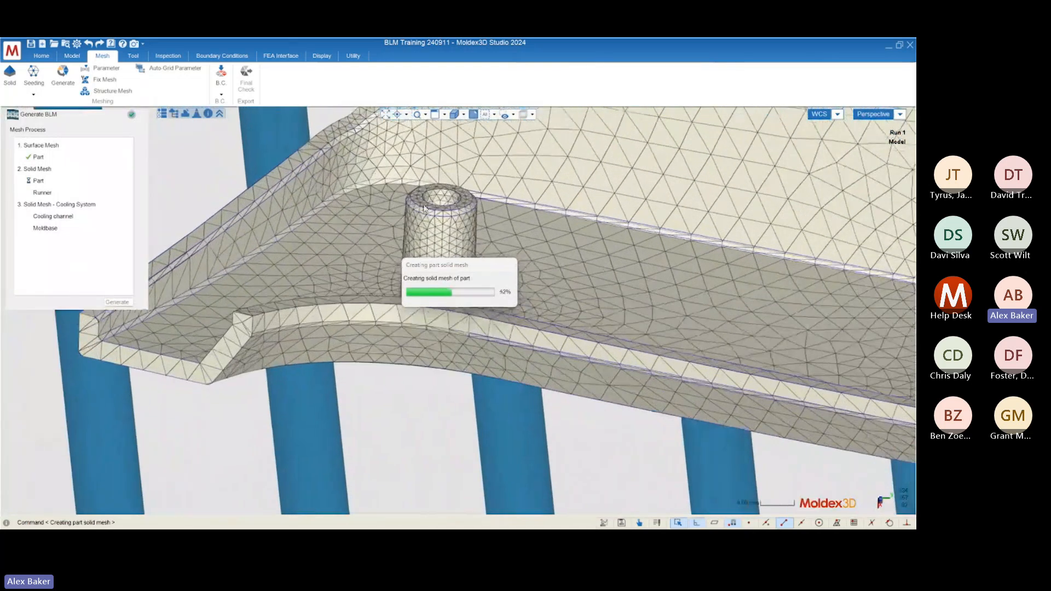
scroll(389, 191, down, 4)
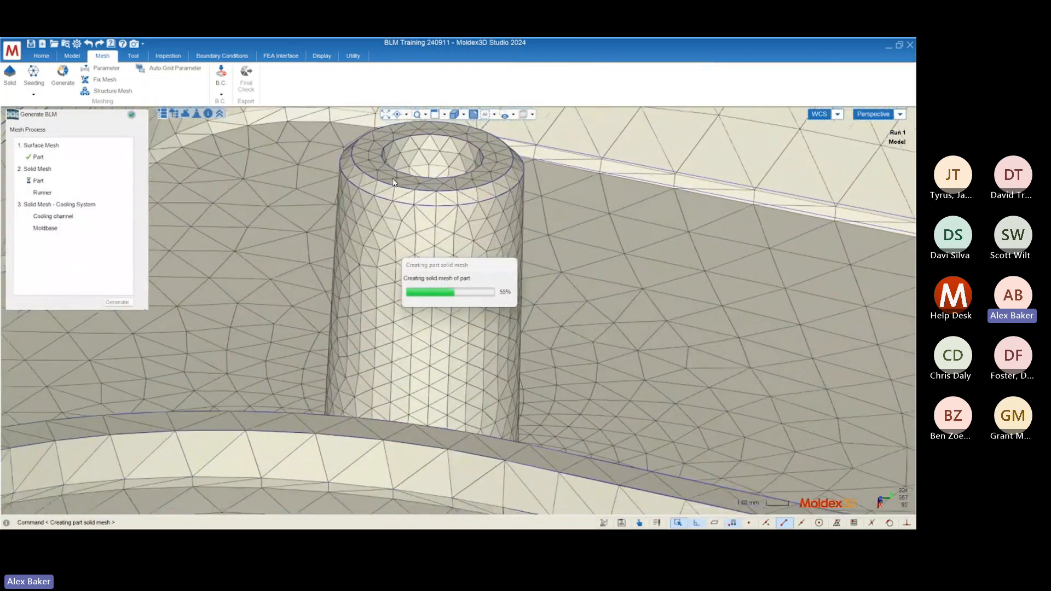
scroll(424, 183, up, 5)
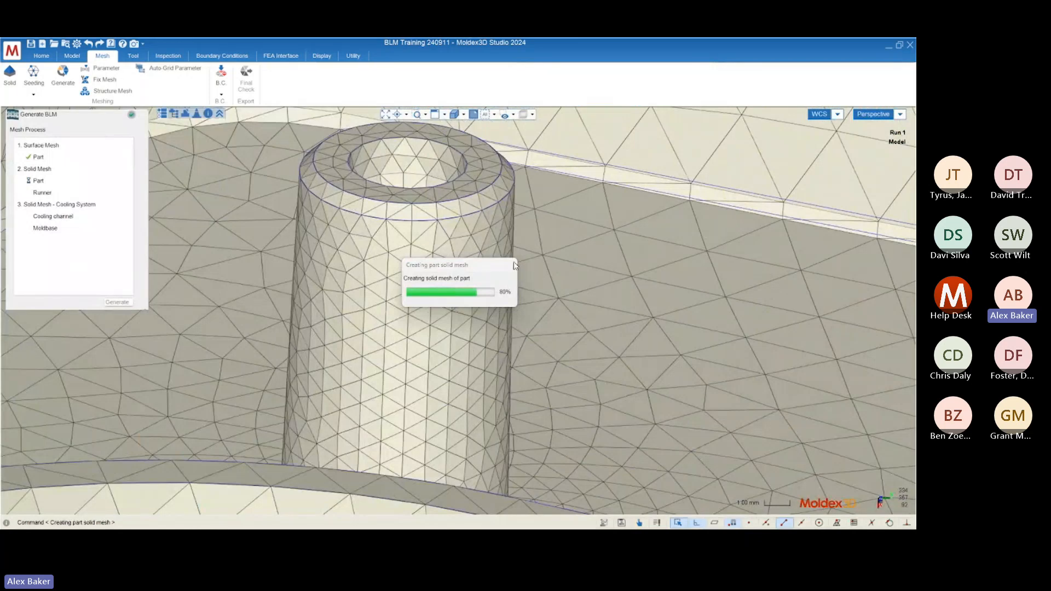
scroll(296, 175, down, 5)
scroll(797, 295, down, 2)
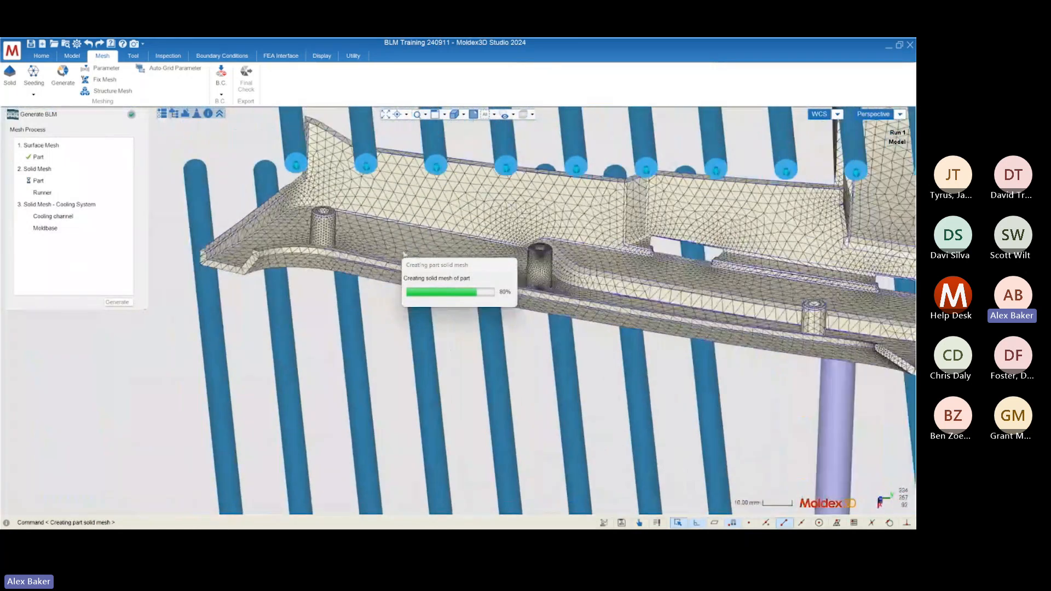
Step: Examine the surface mesh on the rim, bore and wall of the underside boss nearest the runner
scroll(797, 278, up, 6)
scroll(763, 267, up, 4)
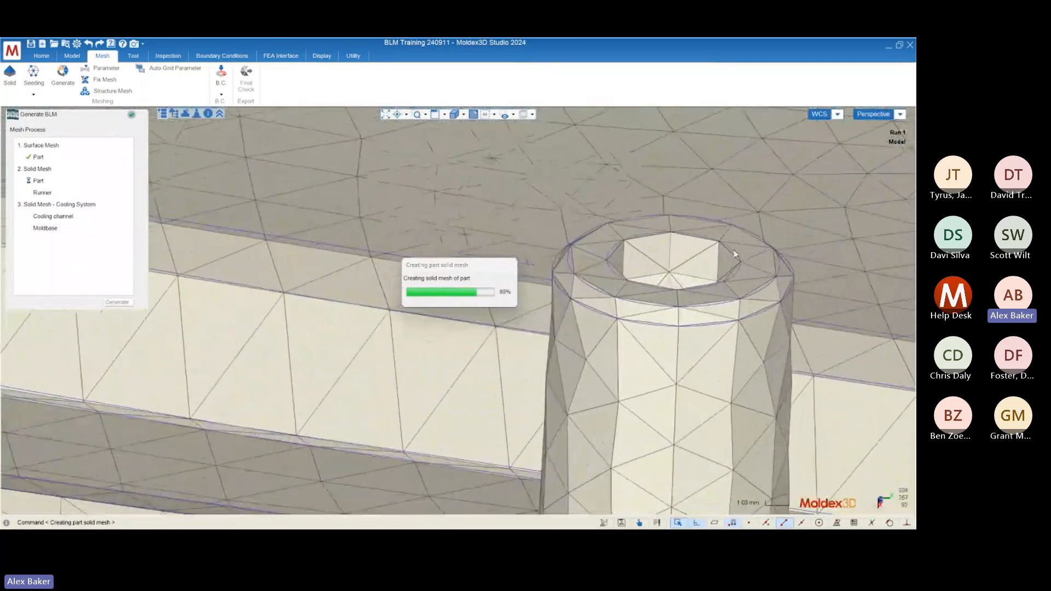
scroll(734, 252, down, 4)
scroll(662, 247, up, 5)
scroll(608, 311, down, 6)
scroll(460, 308, down, 6)
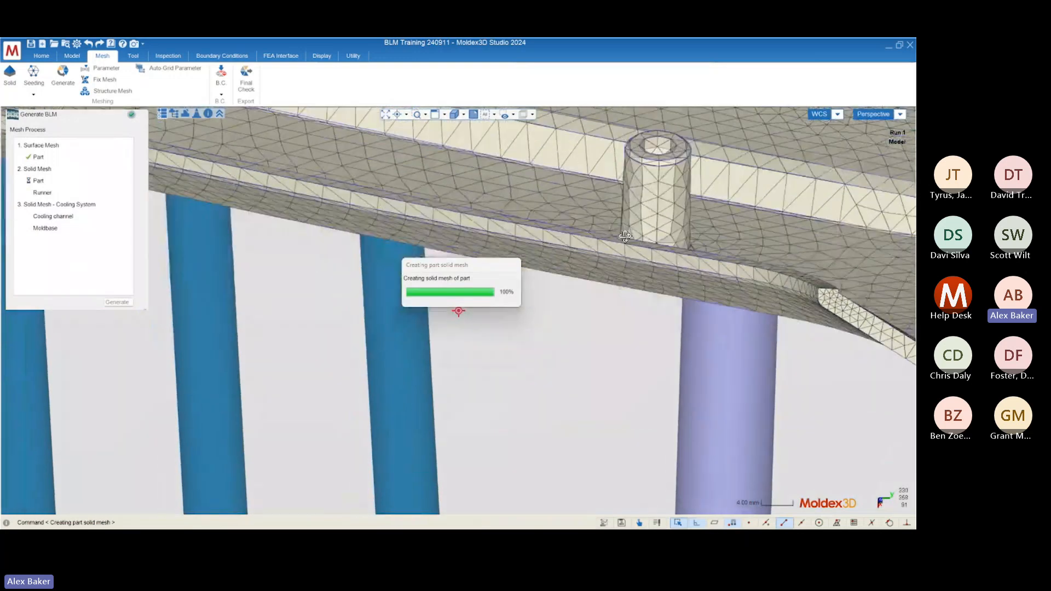
scroll(651, 190, up, 6)
scroll(650, 190, up, 5)
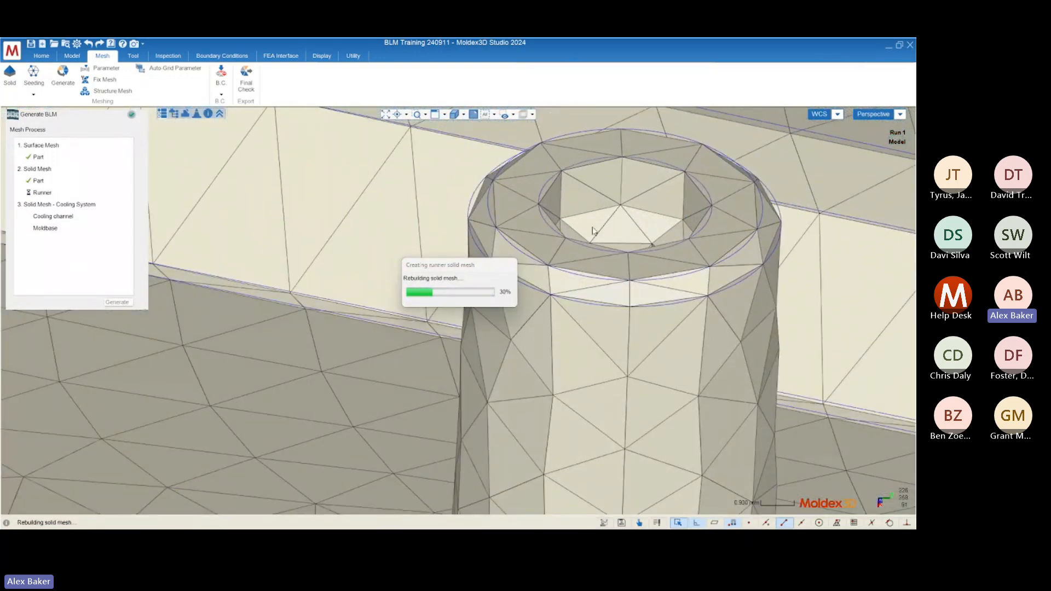
scroll(619, 162, down, 10)
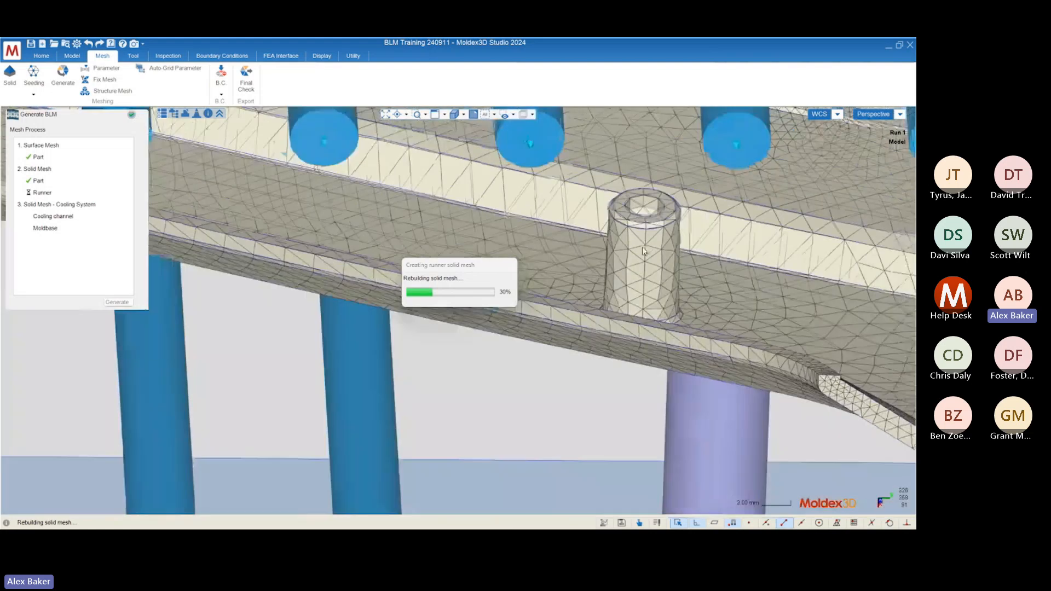
Step: Review the part, runner and cooling channels from the runner side while their solid meshes are being created
scroll(642, 262, down, 10)
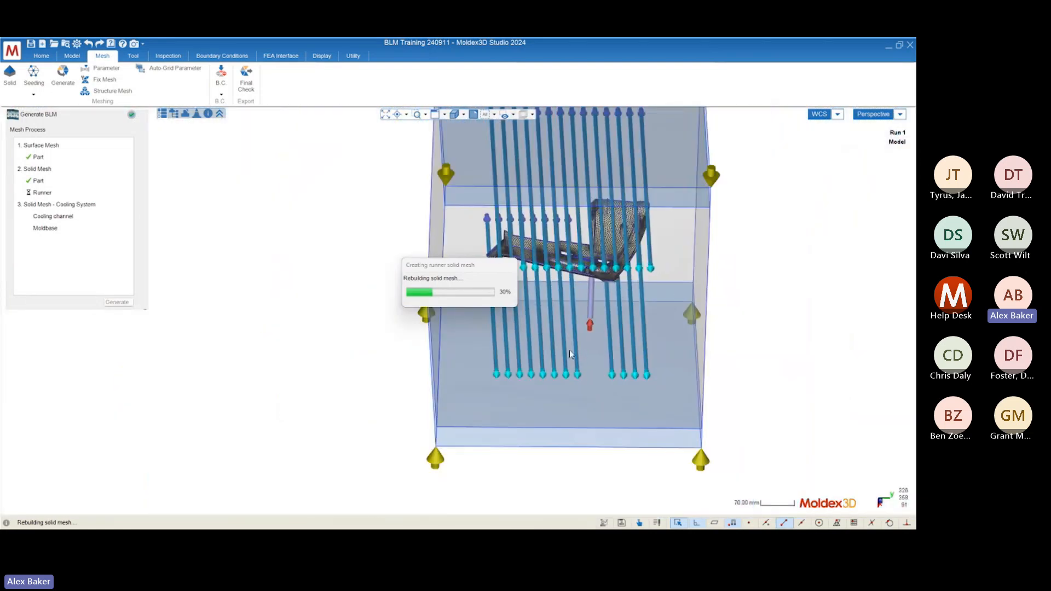
middle_drag(569, 350, 582, 267)
scroll(452, 364, up, 10)
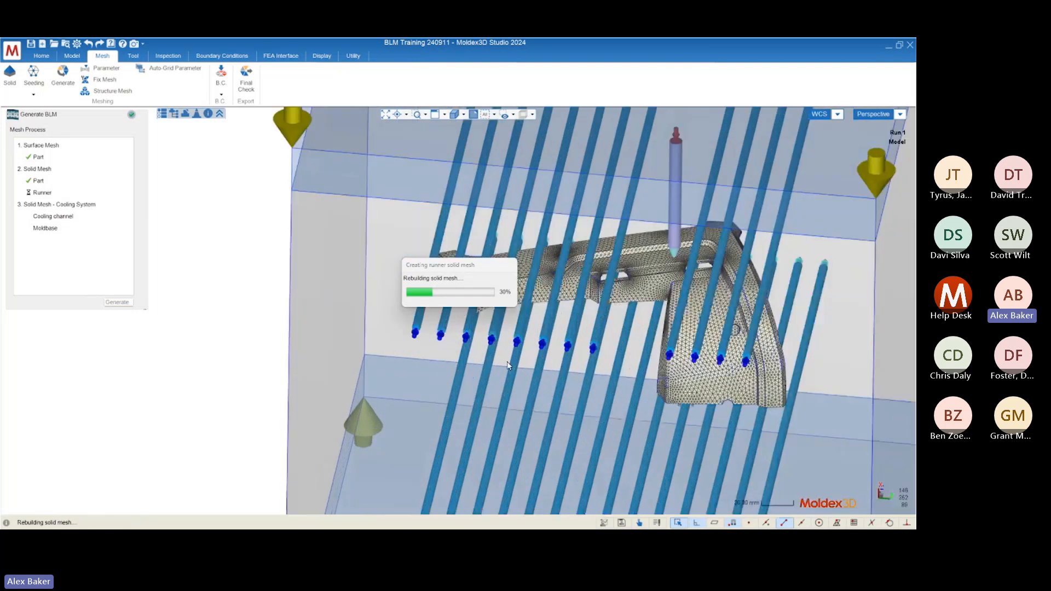
mouse_move(452, 364)
middle_down()
mouse_move(579, 334)
mouse_move(570, 364)
mouse_move(455, 360)
middle_up()
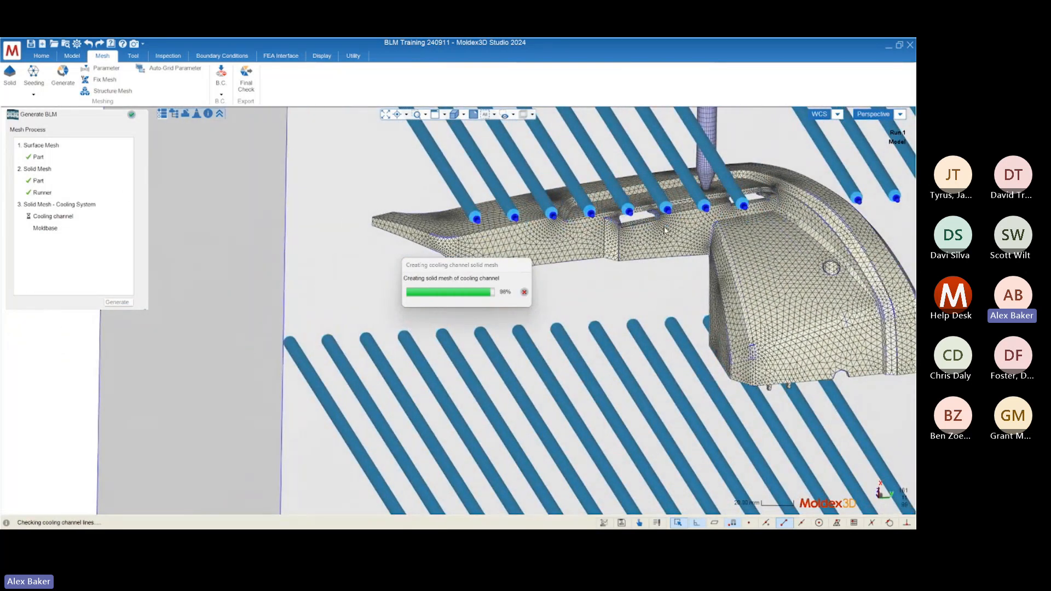
middle_drag(665, 230, 761, 223)
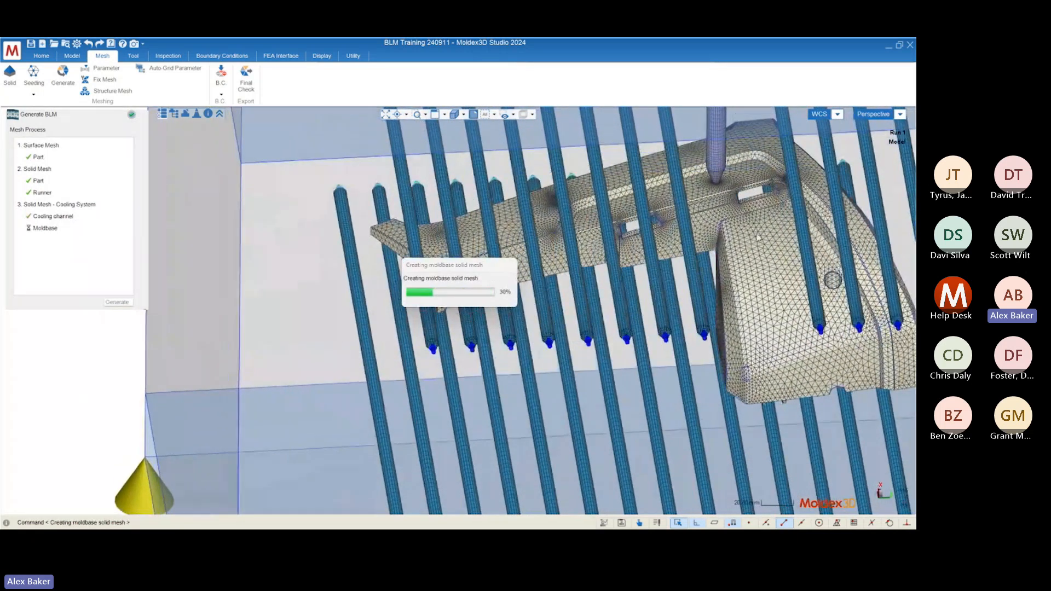
Step: Inspect the runner's solid mesh along its length and at its tapered tip where it meets the part's surface mesh
scroll(737, 191, up, 10)
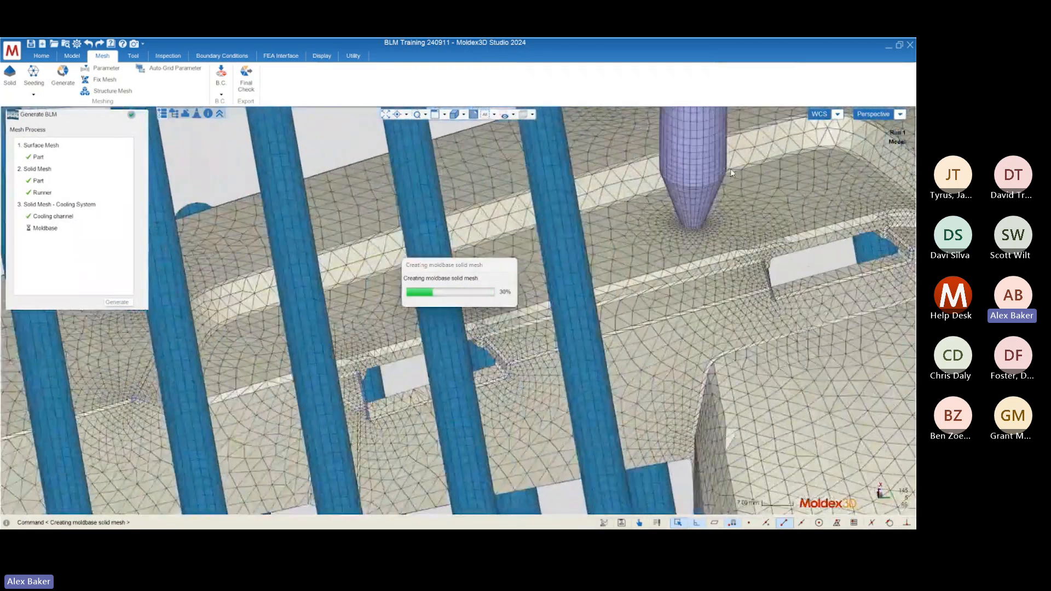
scroll(646, 220, up, 5)
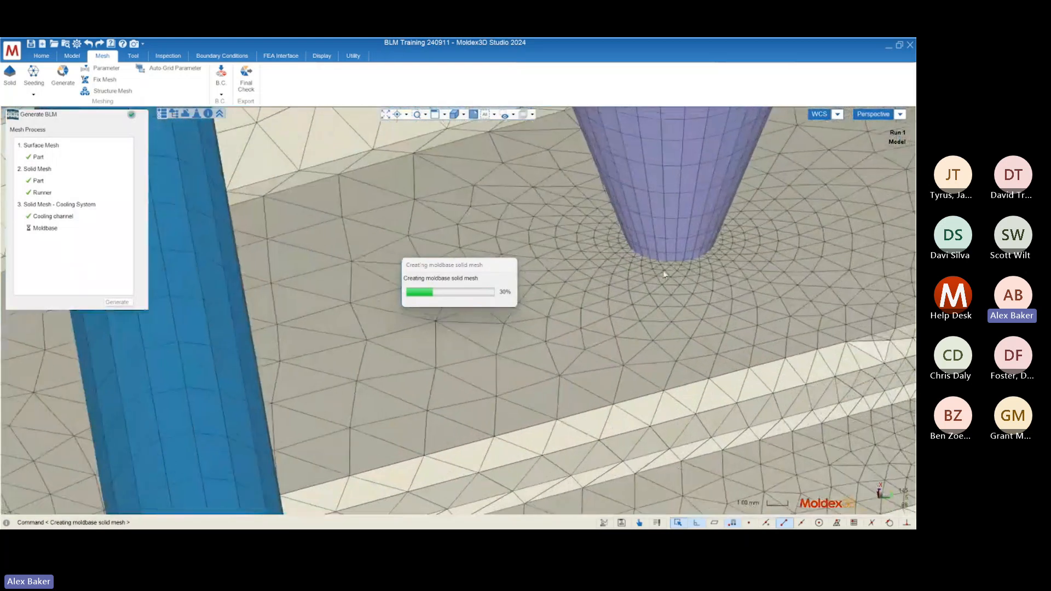
scroll(727, 245, up, 3)
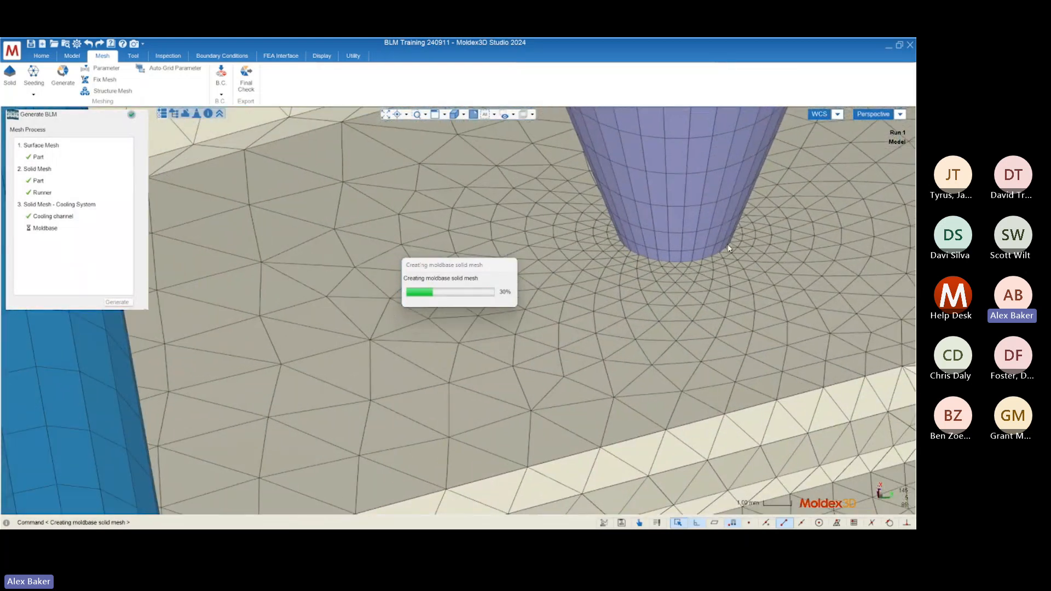
scroll(570, 369, down, 3)
scroll(570, 372, down, 2)
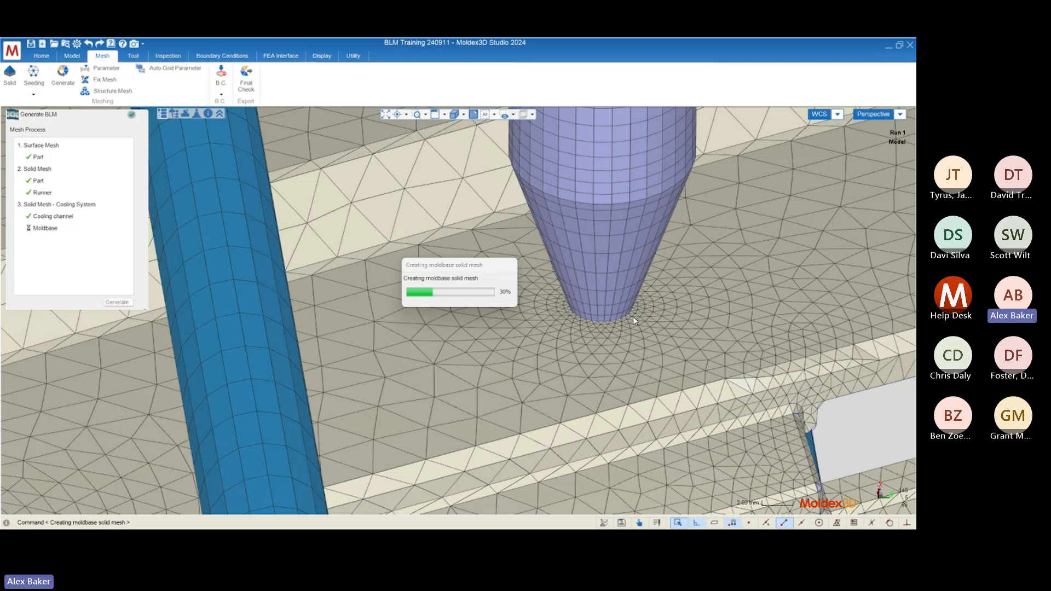
scroll(633, 318, down, 8)
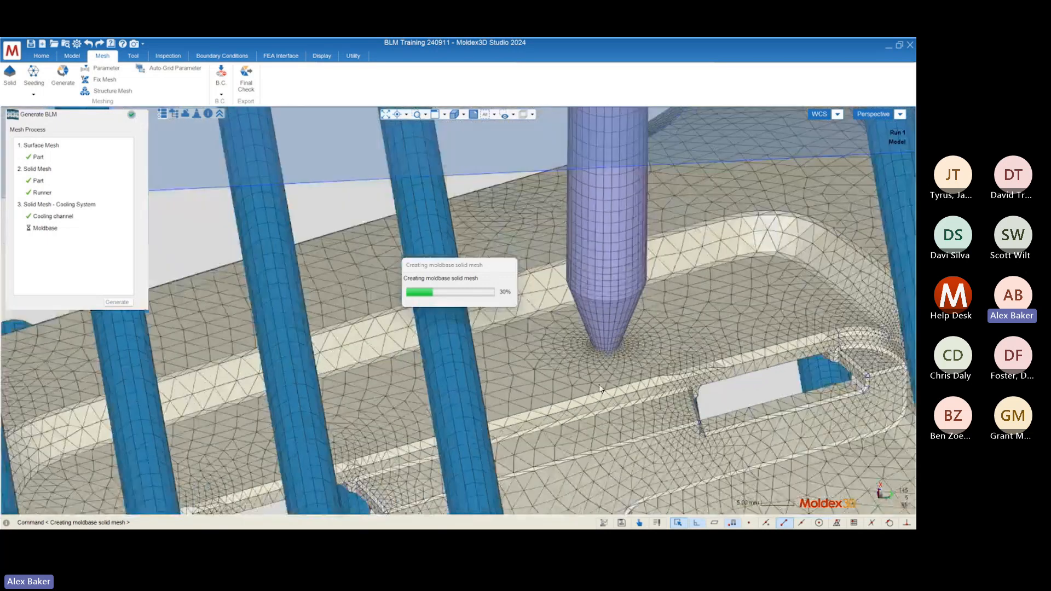
mouse_move(630, 318)
middle_down()
mouse_move(622, 362)
mouse_move(630, 270)
middle_up()
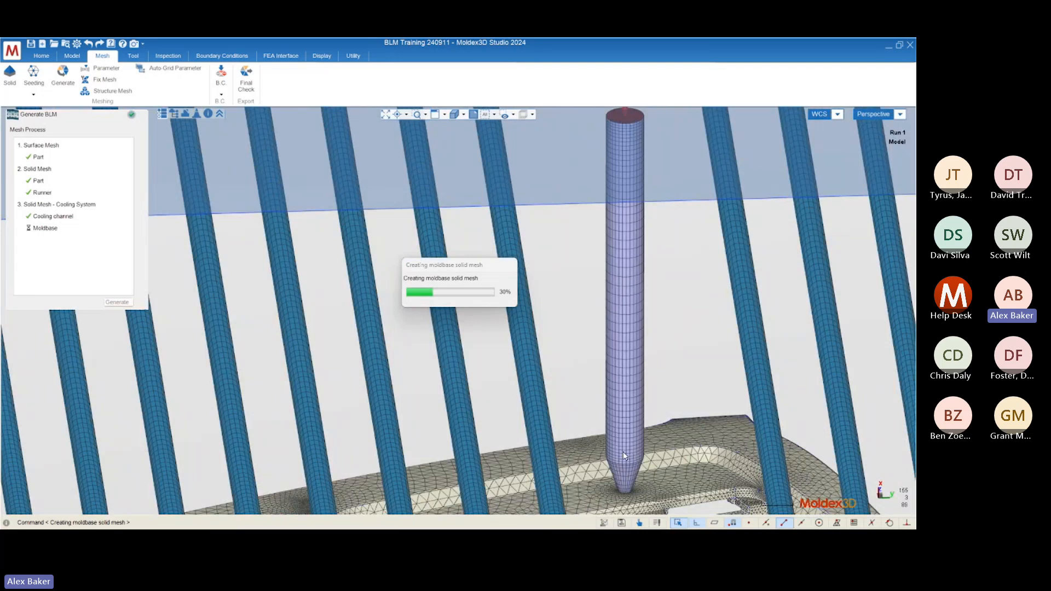
scroll(625, 270, down, 8)
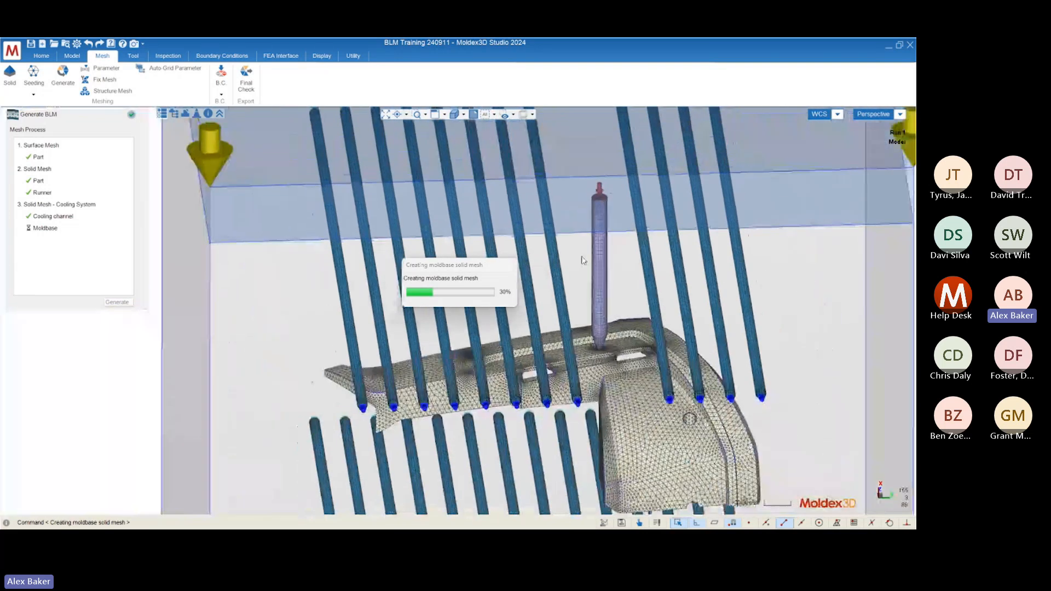
Step: Examine the mesh on the end faces of the upper cooling channels above the part's narrow arm
mouse_move(585, 260)
middle_down()
mouse_move(657, 350)
mouse_move(578, 438)
middle_up()
scroll(452, 405, up, 10)
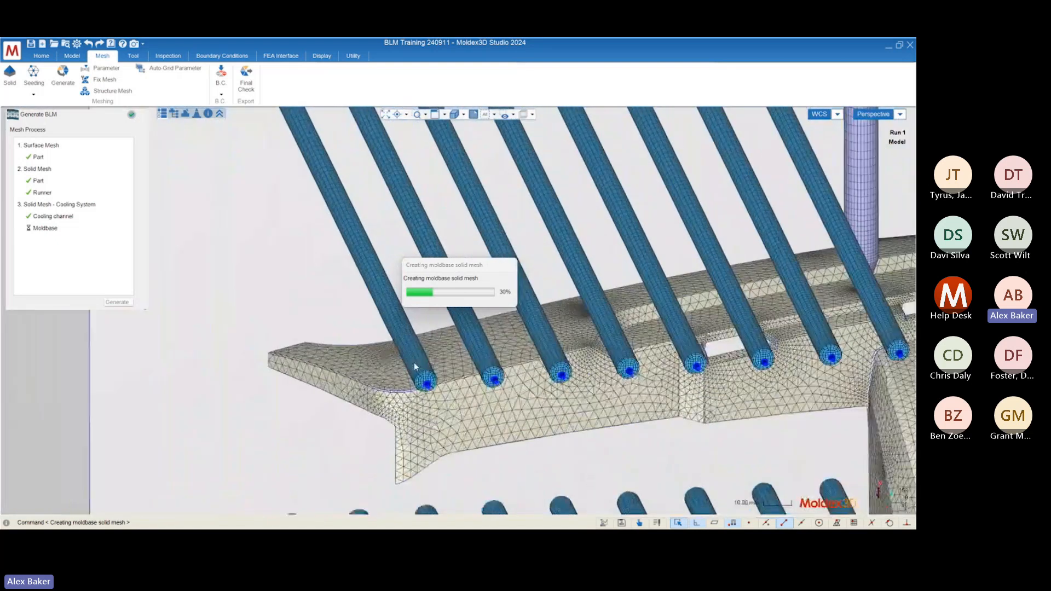
scroll(452, 405, up, 2)
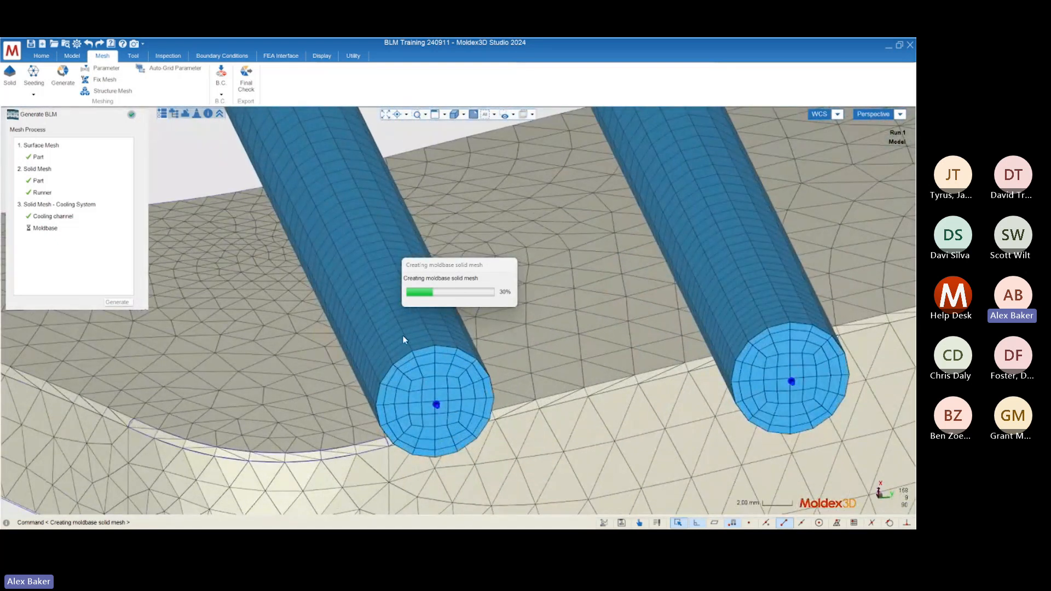
scroll(520, 438, down, 8)
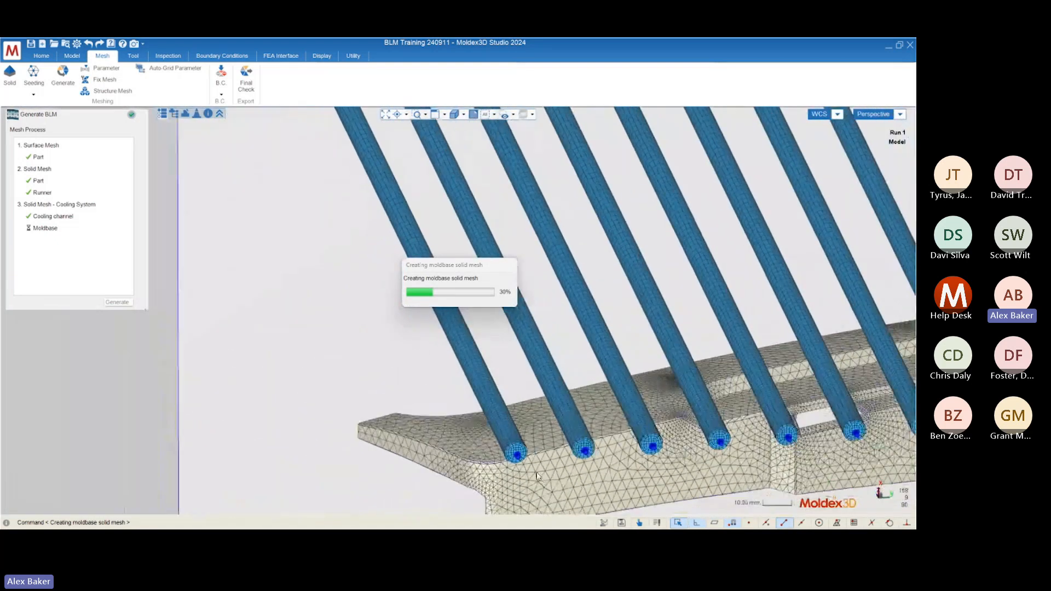
scroll(276, 301, down, 7)
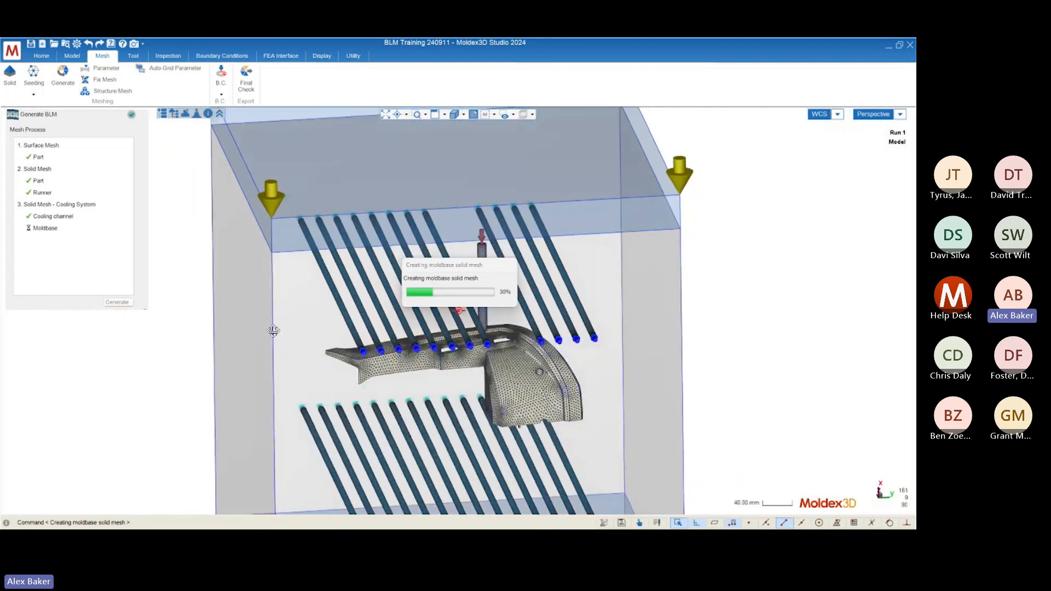
Step: Check the mesh along the walls and ends of the upper cooling channels from an angled corner view
middle_drag(274, 330, 484, 356)
scroll(484, 356, up, 10)
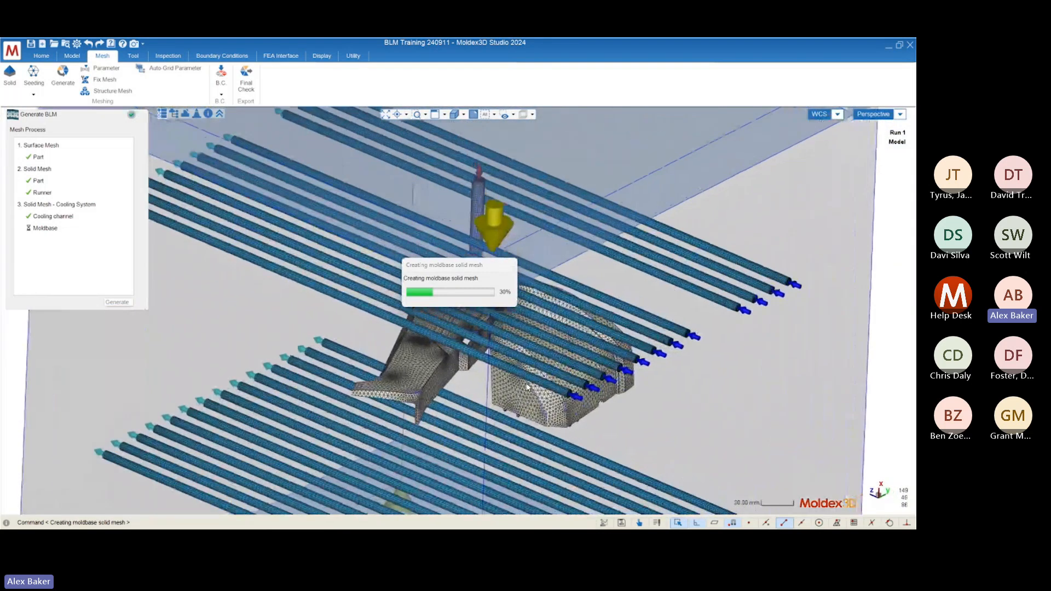
scroll(578, 408, up, 3)
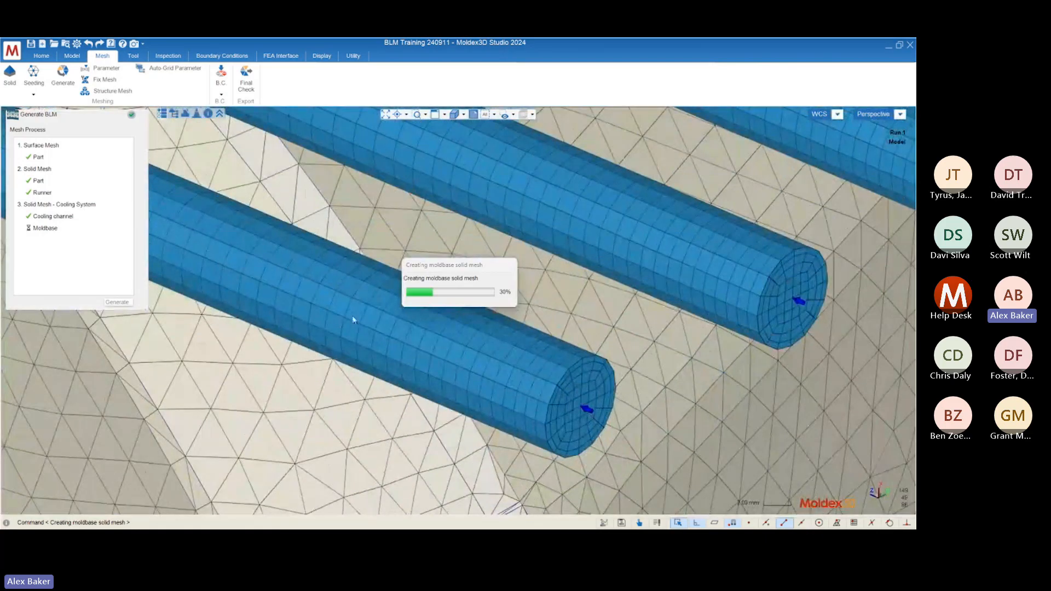
scroll(577, 375, down, 10)
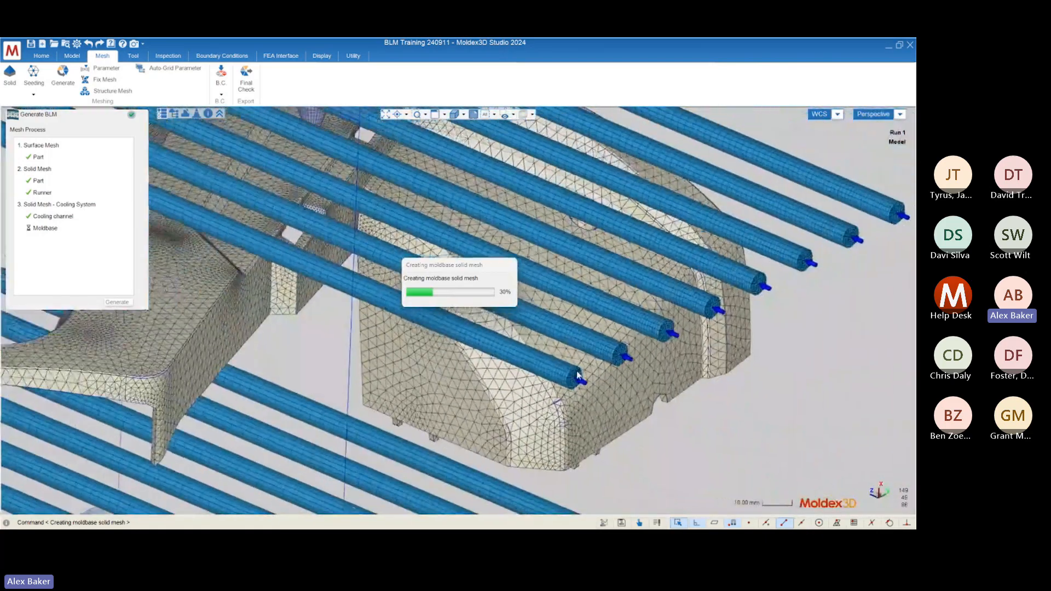
scroll(577, 376, down, 5)
scroll(574, 379, up, 8)
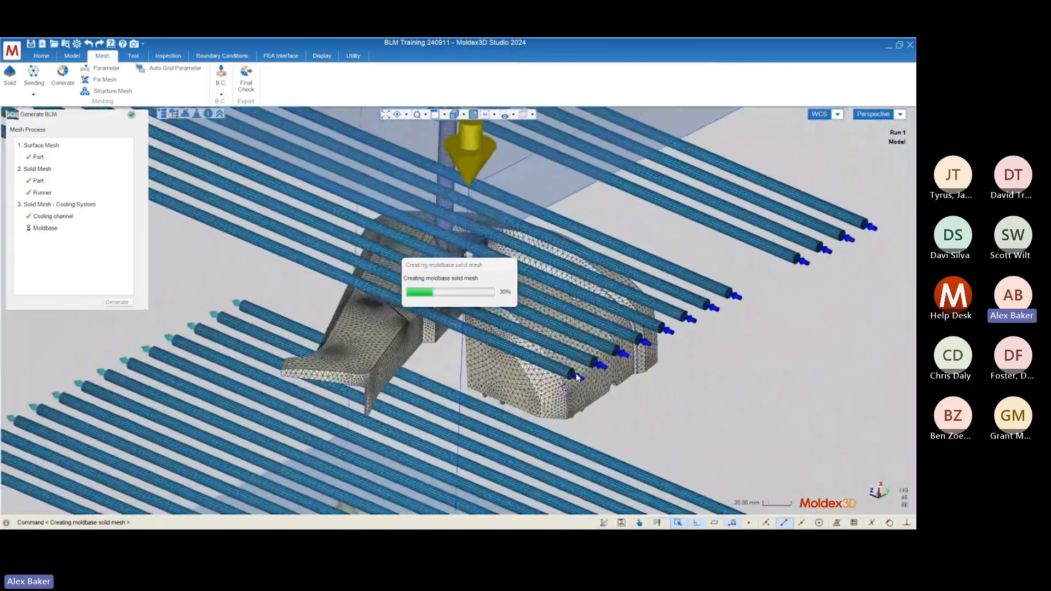
scroll(574, 379, up, 3)
scroll(569, 375, down, 5)
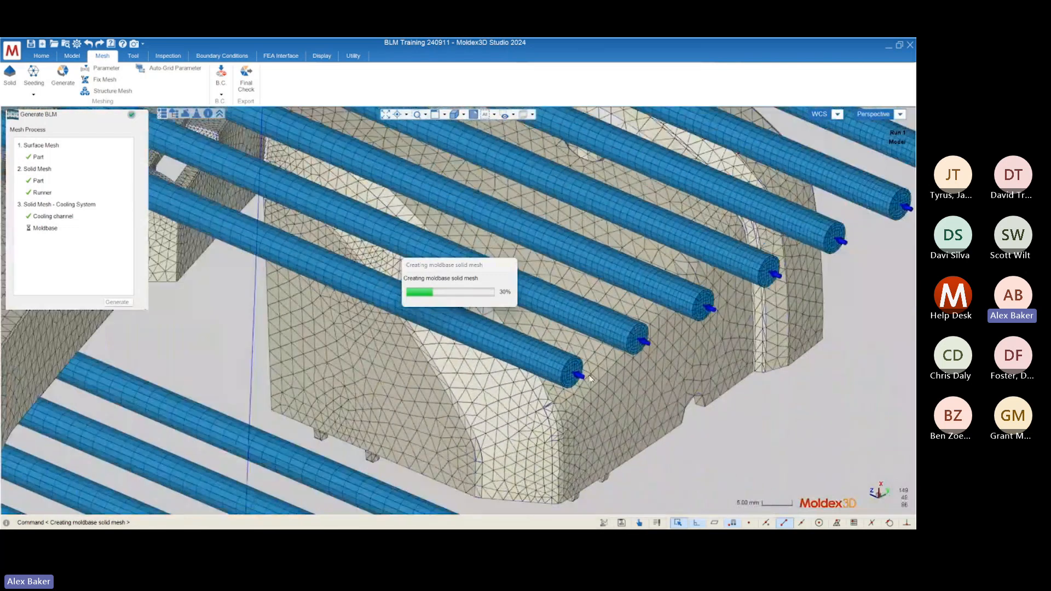
scroll(567, 370, up, 3)
scroll(565, 369, down, 10)
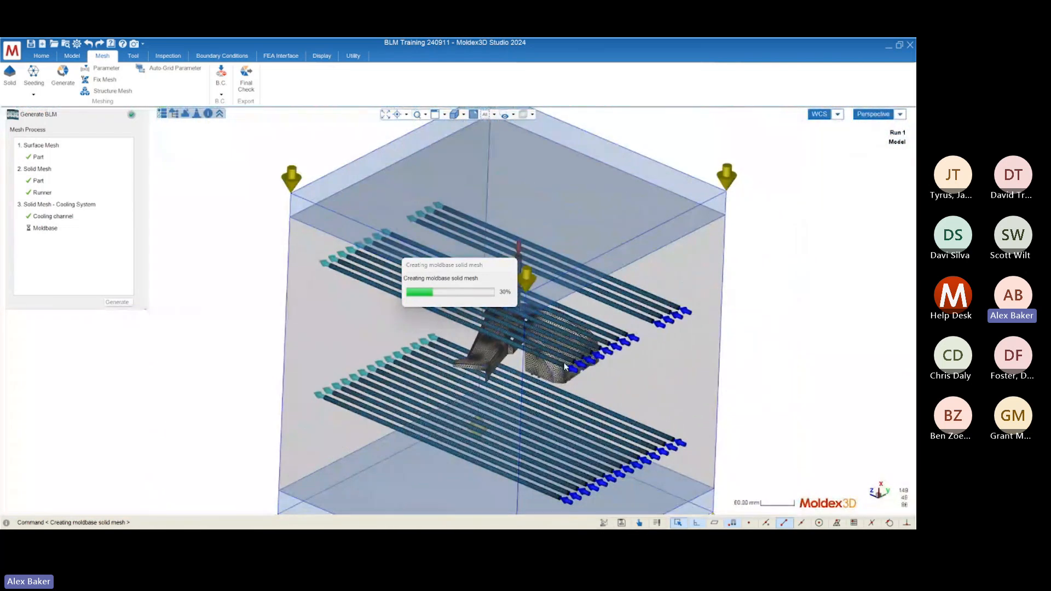
Step: Move the moldbase meshing progress window clear of the model and view the whole mold assembly at an angle
middle_drag(563, 359, 541, 357)
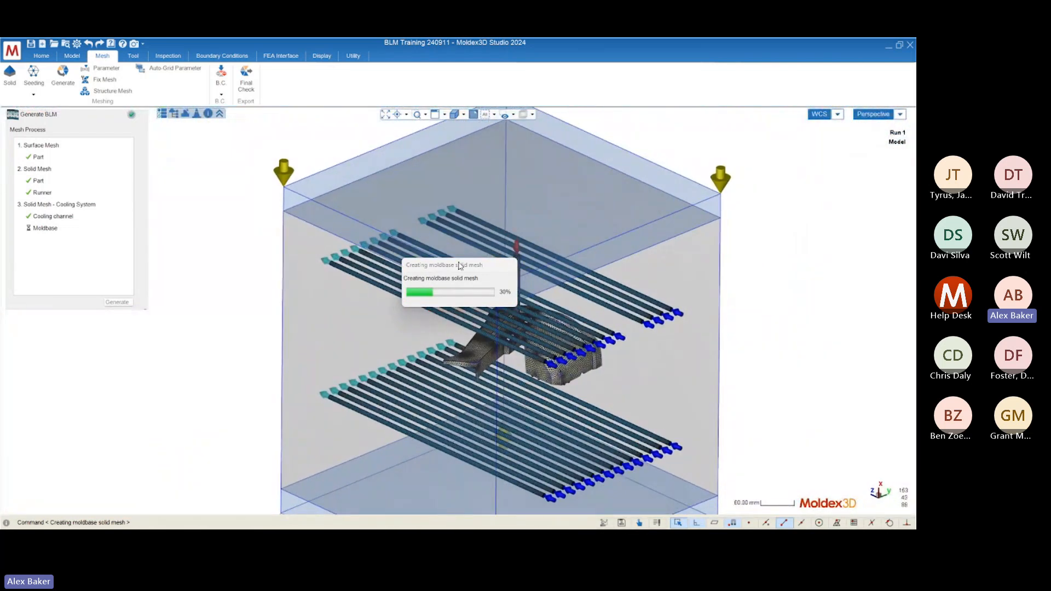
drag(459, 266, 264, 223)
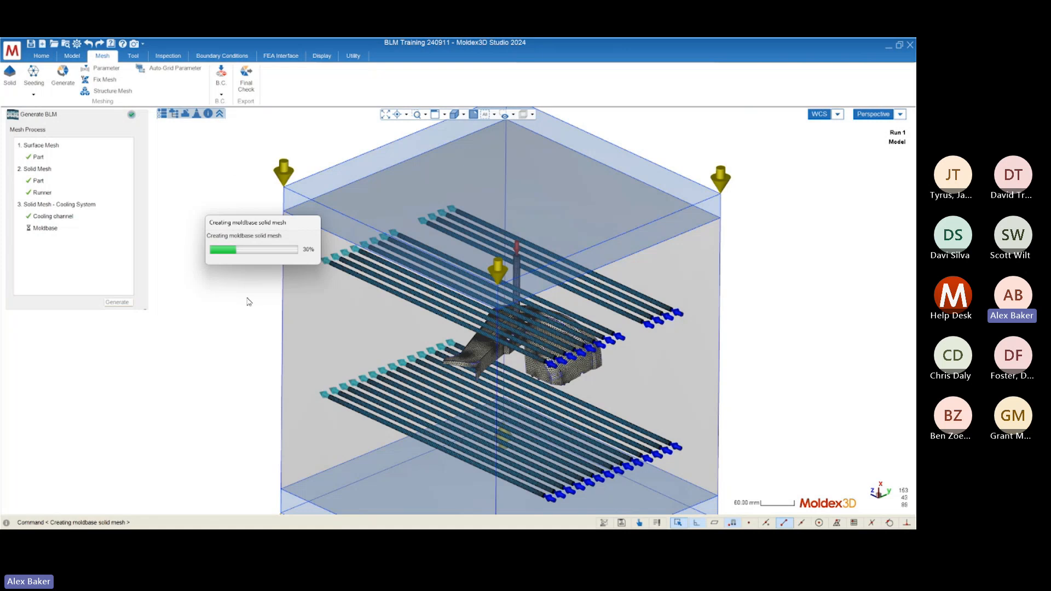
middle_drag(386, 362, 443, 345)
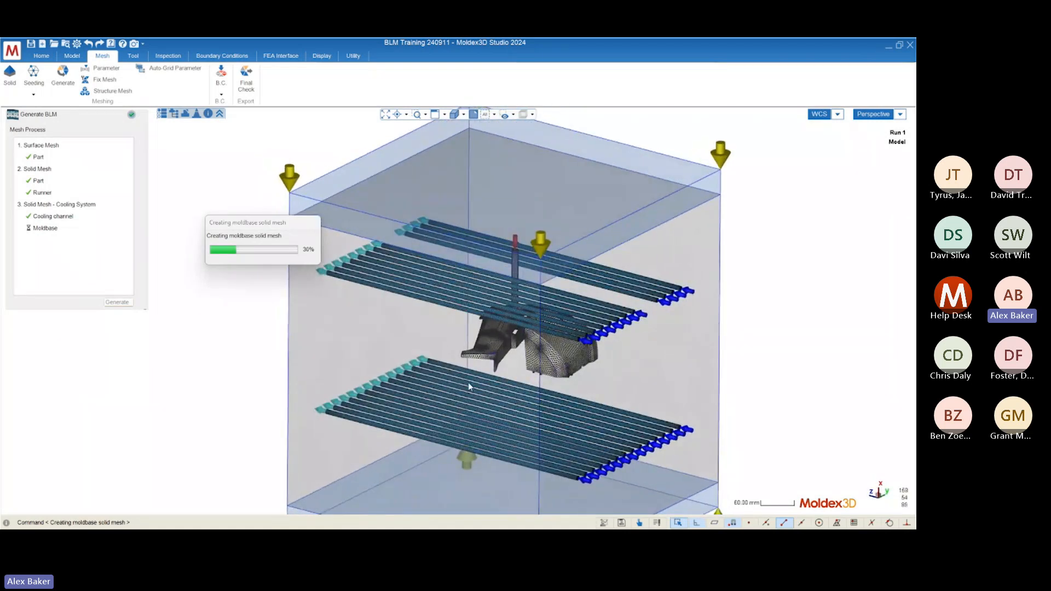
Step: Move the meshing progress window farther aside and inspect the part's surface mesh around the runner's tapered tip
middle_drag(469, 382, 514, 379)
drag(271, 228, 250, 247)
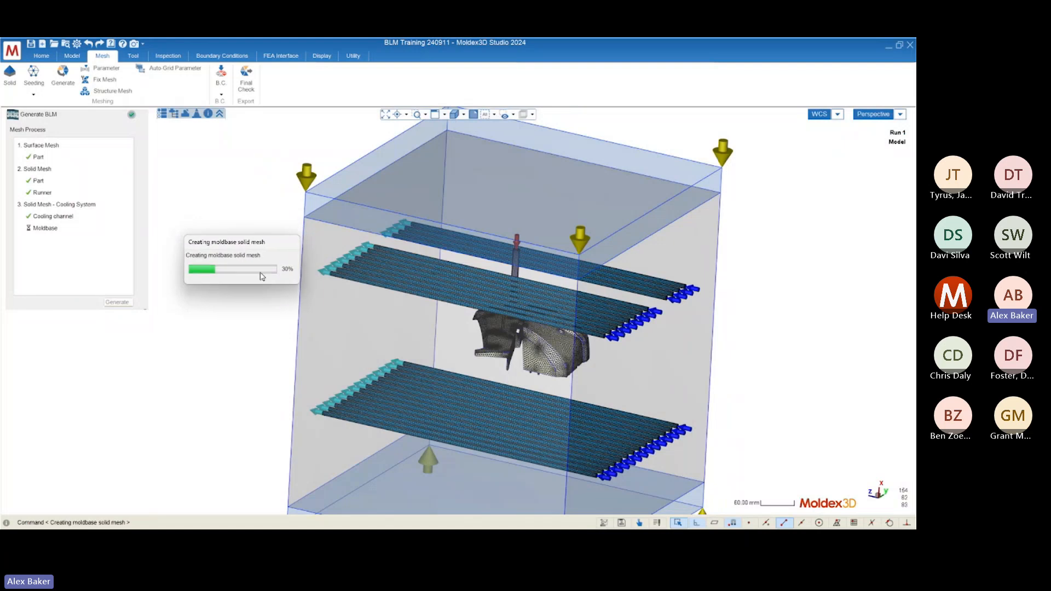
mouse_move(341, 346)
middle_down()
mouse_move(352, 359)
mouse_move(453, 331)
mouse_move(347, 350)
mouse_move(358, 361)
middle_up()
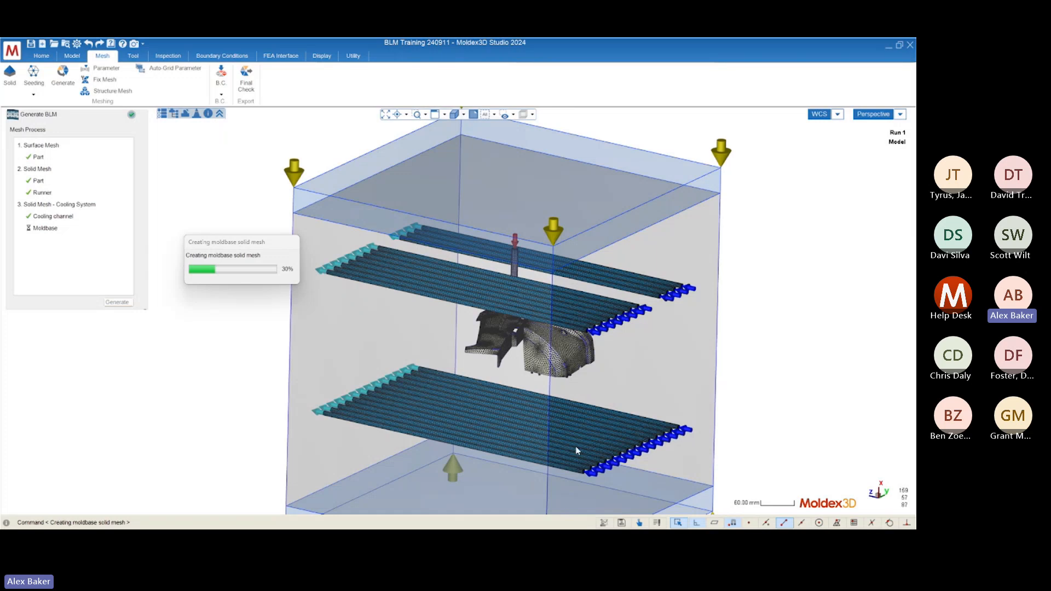
scroll(529, 323, up, 6)
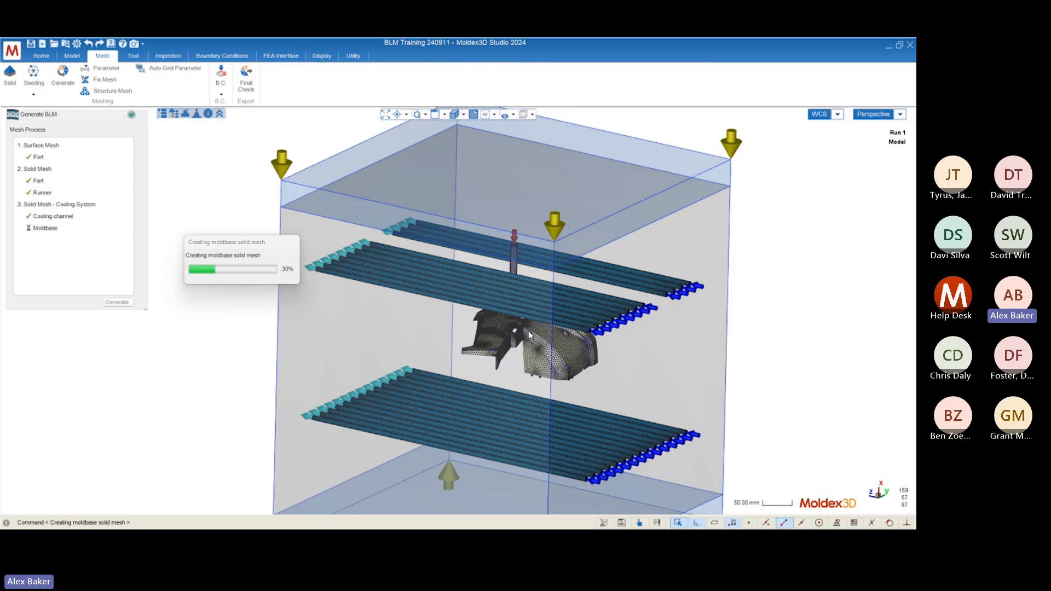
scroll(460, 331, up, 5)
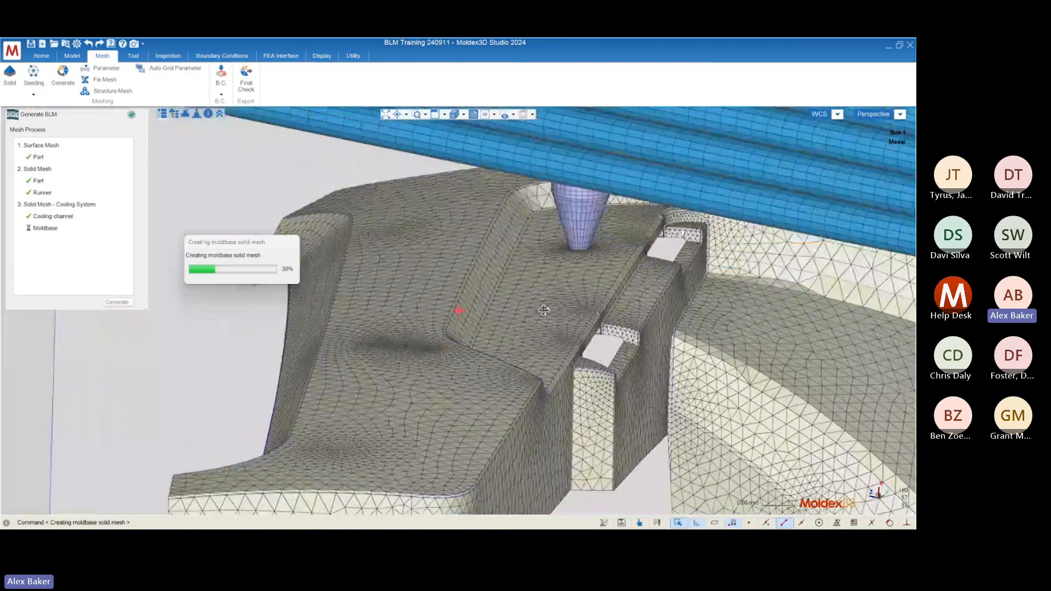
scroll(517, 221, down, 10)
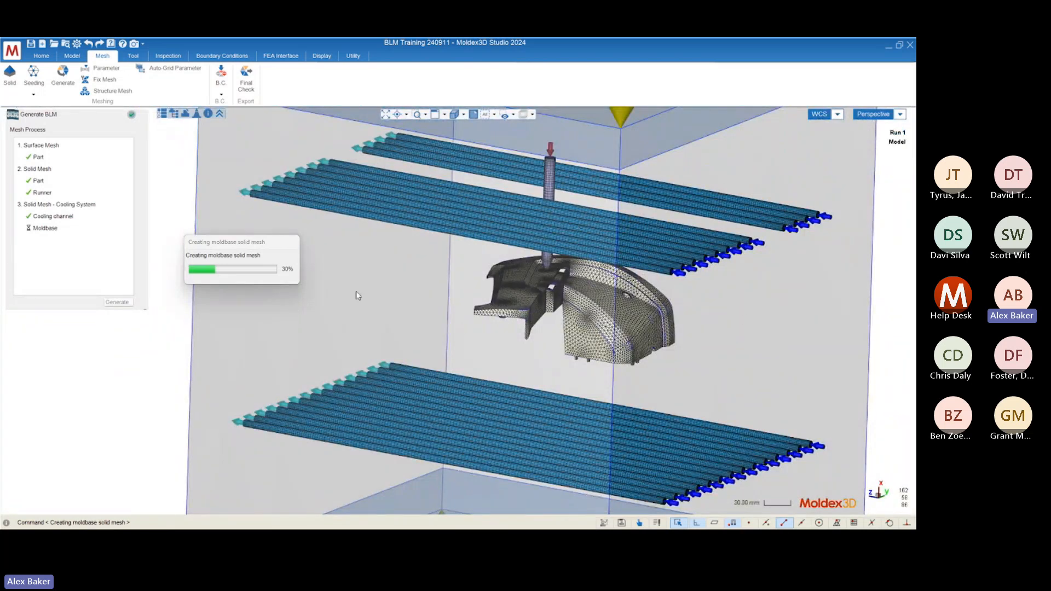
Step: View the mold assembly, with its part, runner and cooling channels, from the opposite side
scroll(498, 279, down, 5)
middle_drag(459, 310, 517, 289)
scroll(454, 287, up, 5)
scroll(567, 258, down, 5)
middle_drag(566, 257, 734, 300)
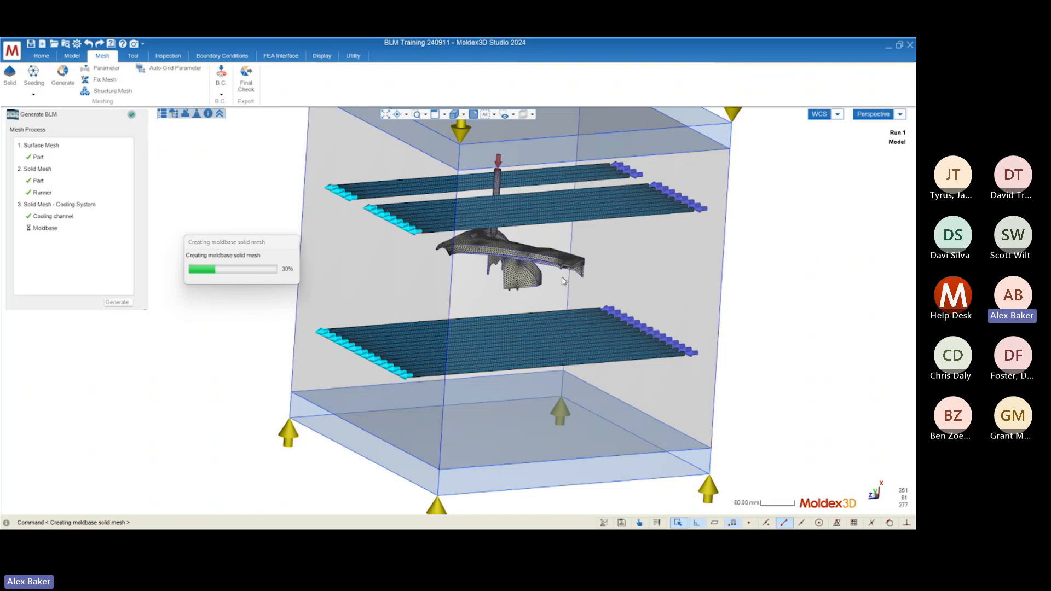
middle_drag(715, 268, 748, 276)
scroll(749, 276, down, 2)
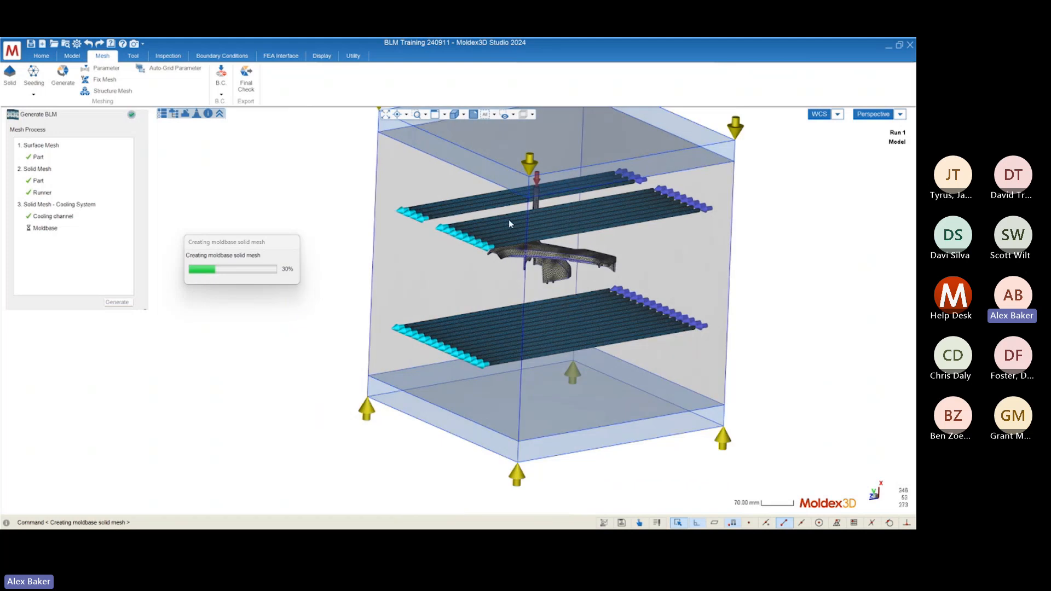
Step: Examine the part's side mesh and the gap between the nearest upper cooling channel and the runner
scroll(547, 254, up, 8)
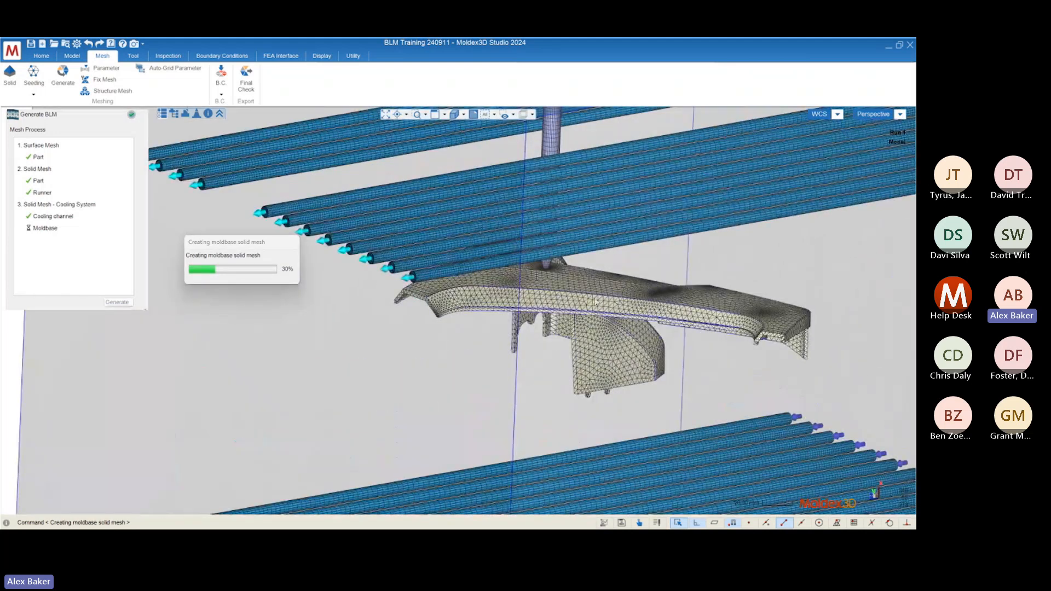
middle_drag(593, 337, 508, 373)
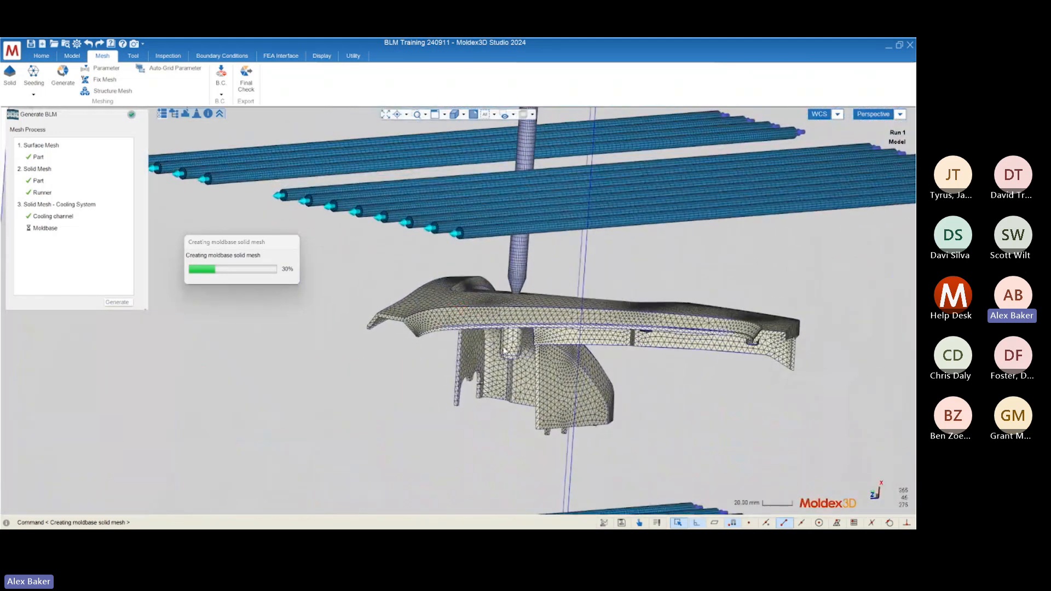
scroll(506, 351, down, 4)
scroll(561, 275, up, 10)
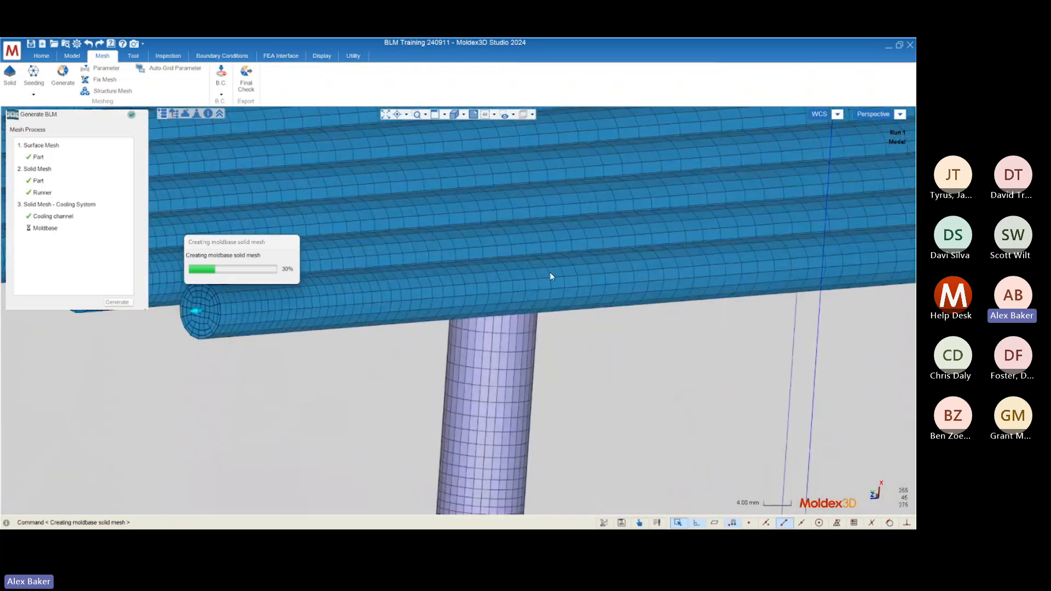
middle_drag(535, 296, 529, 262)
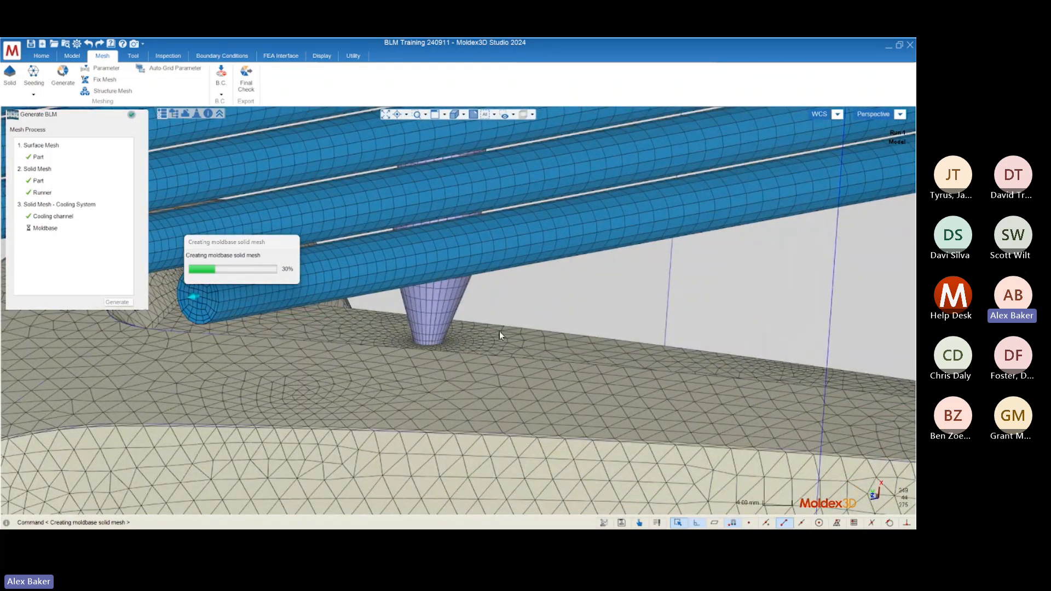
scroll(535, 146, down, 10)
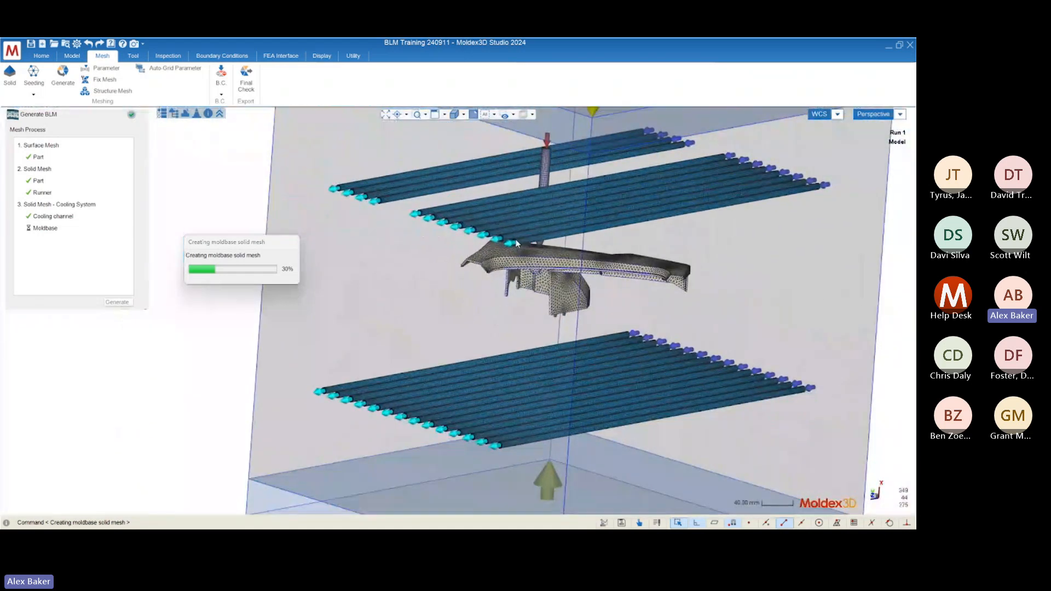
Step: Review the whole moldbase with both cooling channel layers from several angles while its solid mesh is being created
scroll(517, 244, down, 5)
middle_drag(517, 243, 508, 299)
scroll(589, 160, up, 2)
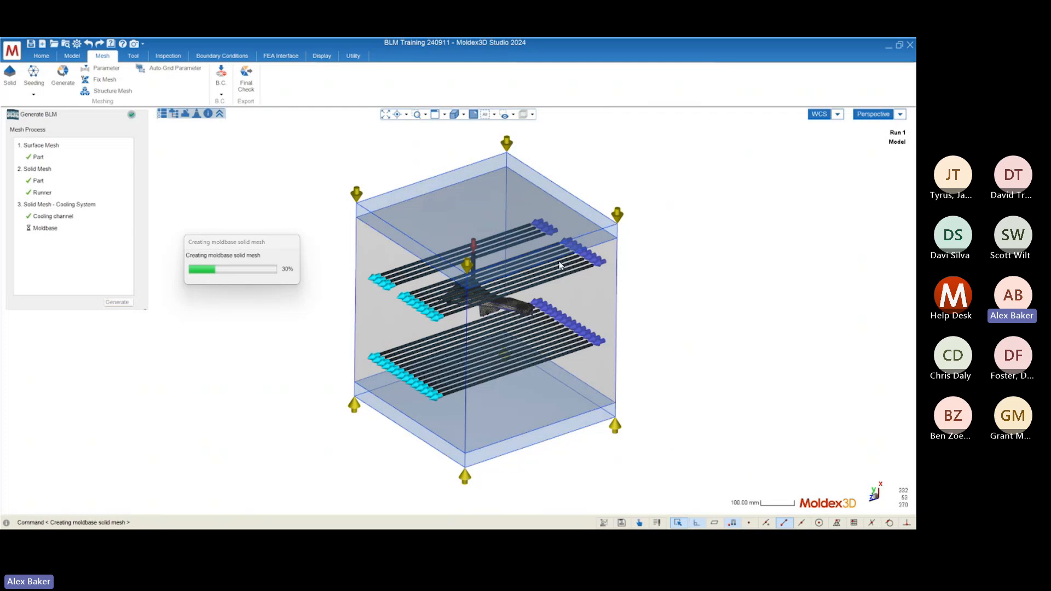
scroll(675, 398, up, 3)
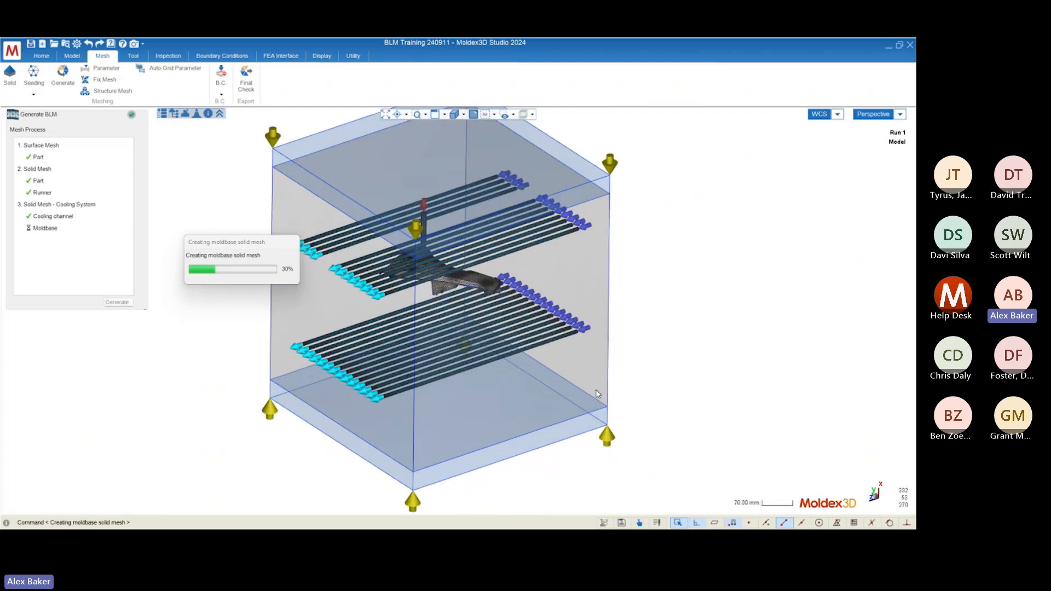
middle_drag(443, 380, 435, 342)
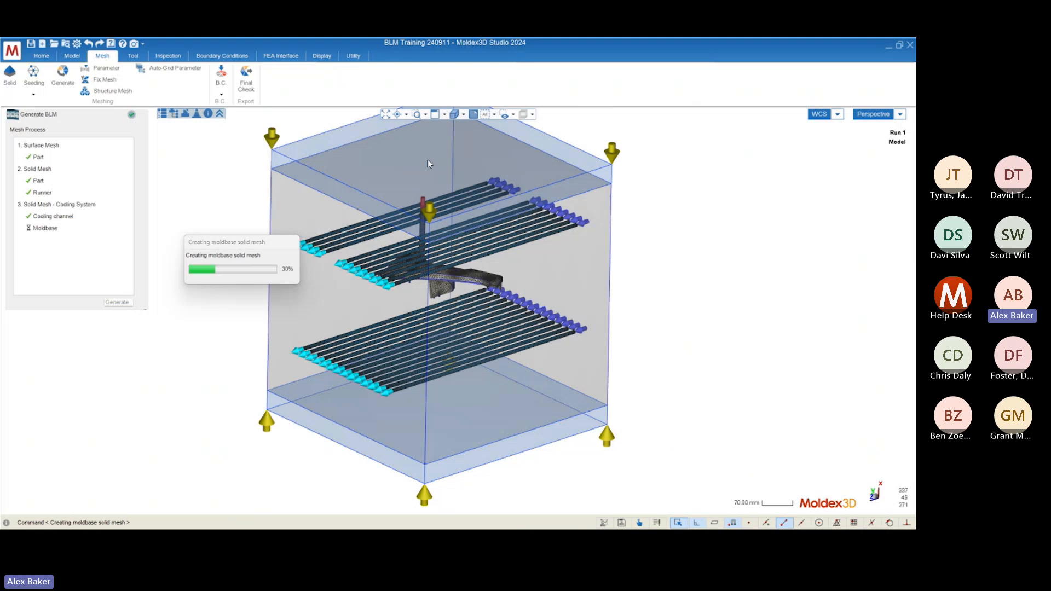
middle_drag(385, 239, 376, 246)
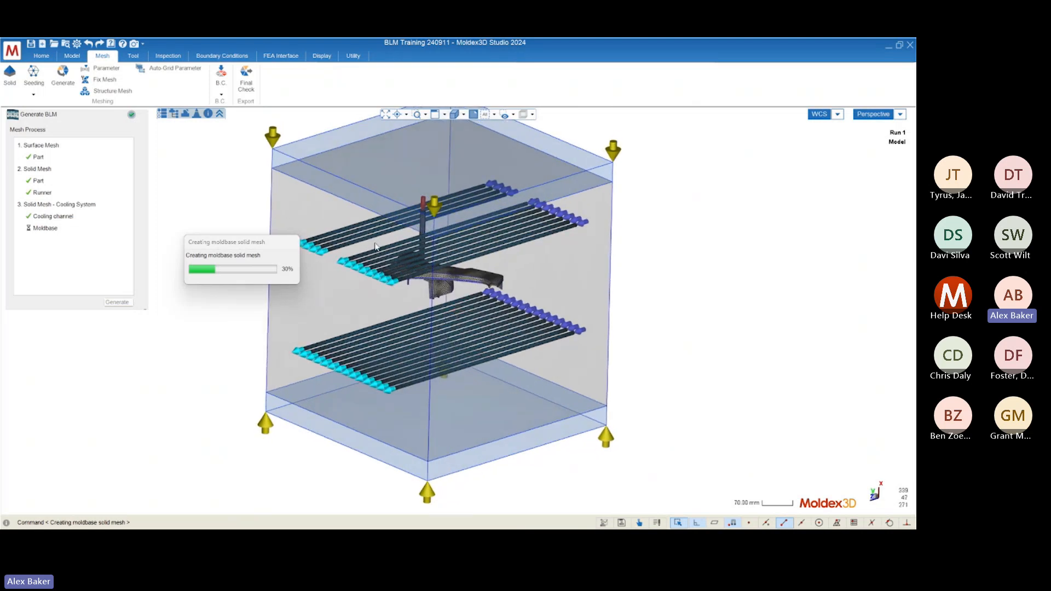
middle_drag(484, 325, 662, 284)
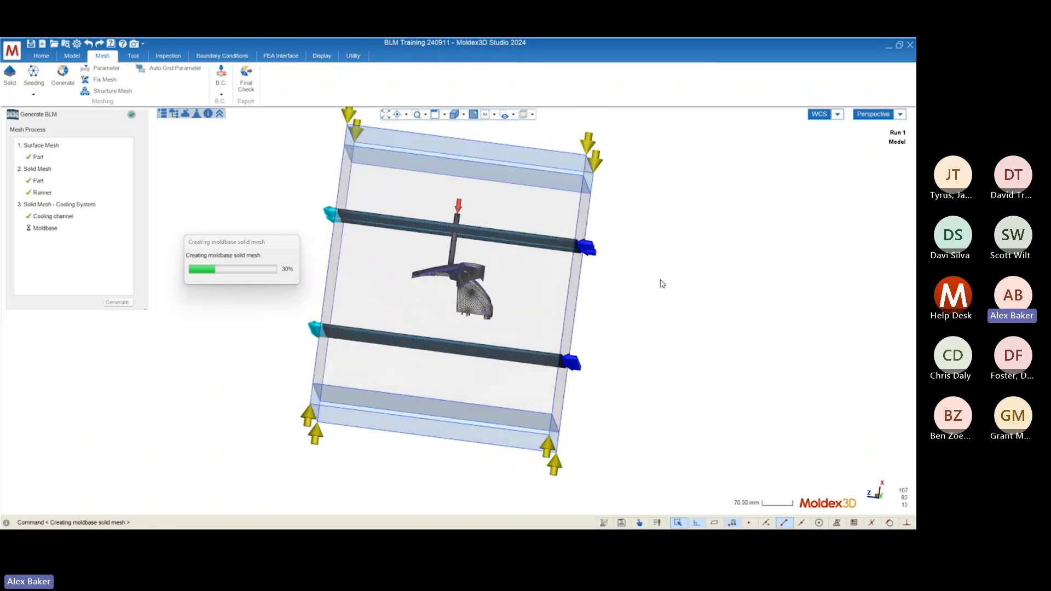
middle_drag(475, 293, 377, 364)
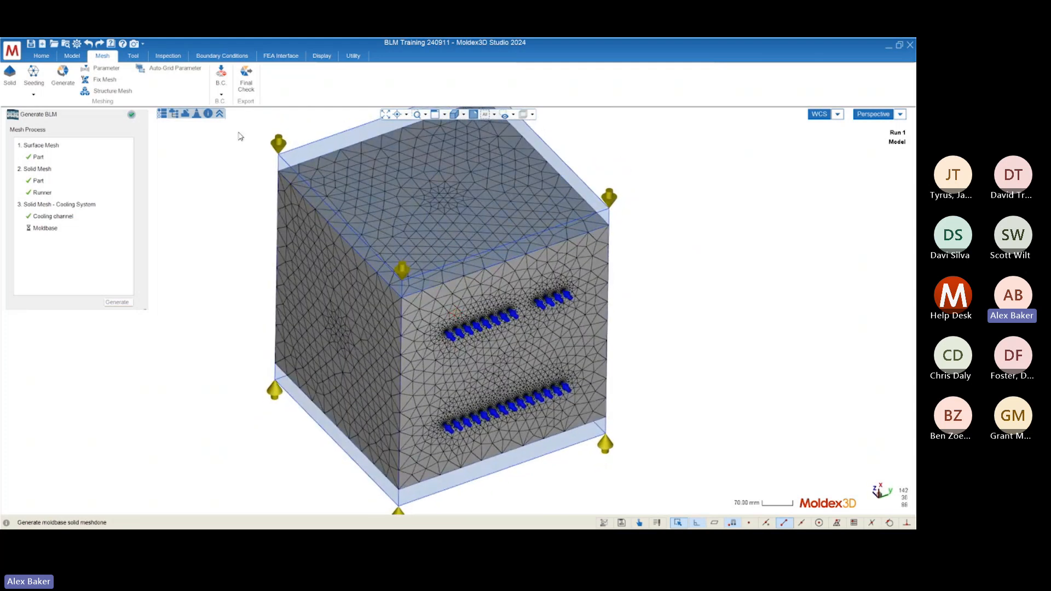
Step: View the moldbase mesh squarely from above and chisel away its outlet-side half to expose a section through the part
mouse_move(548, 292)
middle_down()
mouse_move(485, 276)
mouse_move(428, 400)
mouse_move(482, 355)
mouse_move(487, 388)
middle_up()
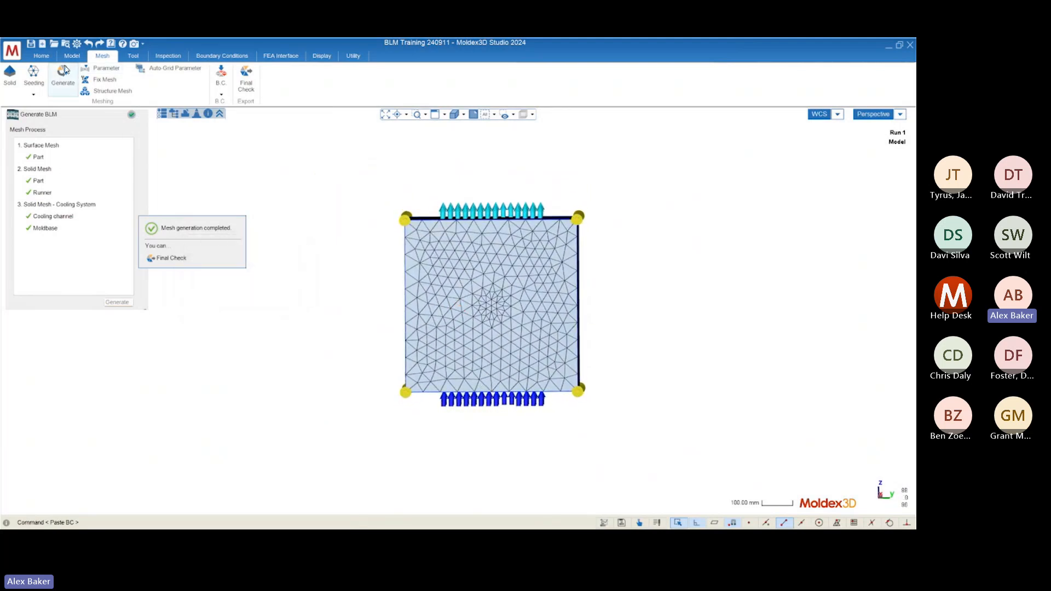
middle_drag(504, 323, 485, 301)
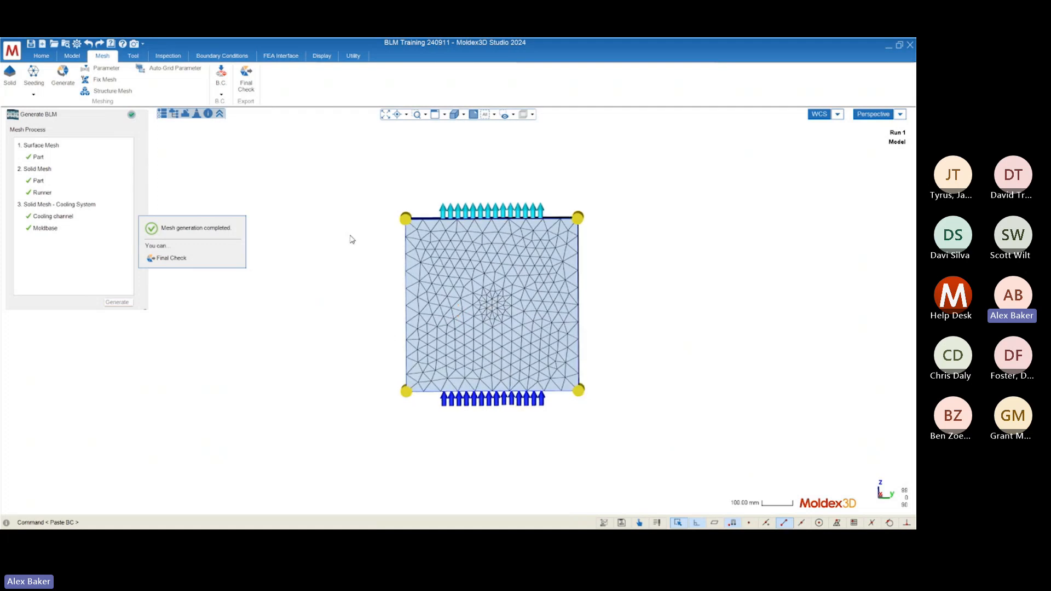
middle_drag(581, 402, 582, 398)
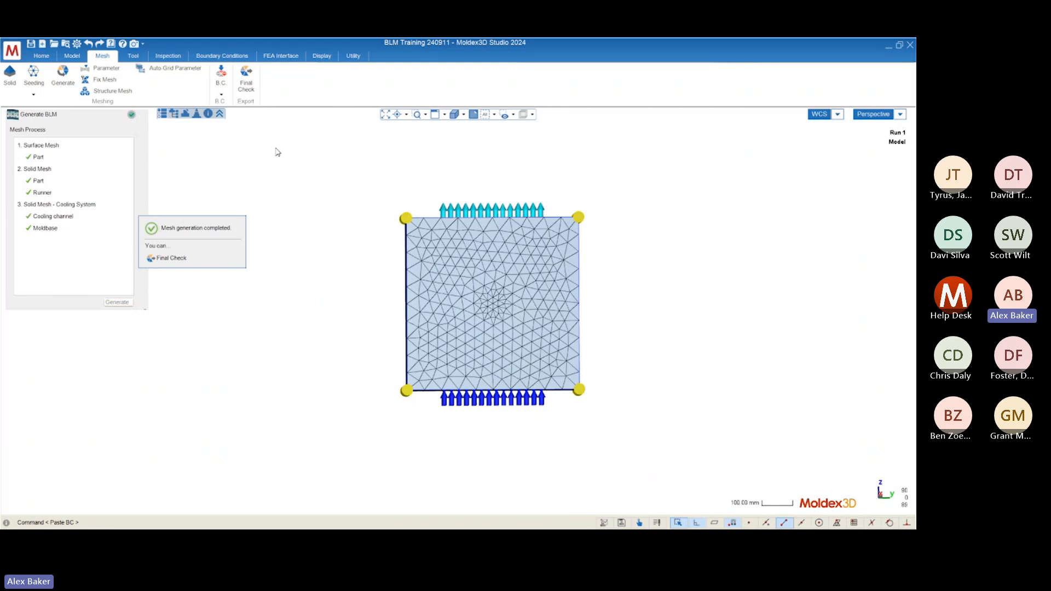
click(134, 57)
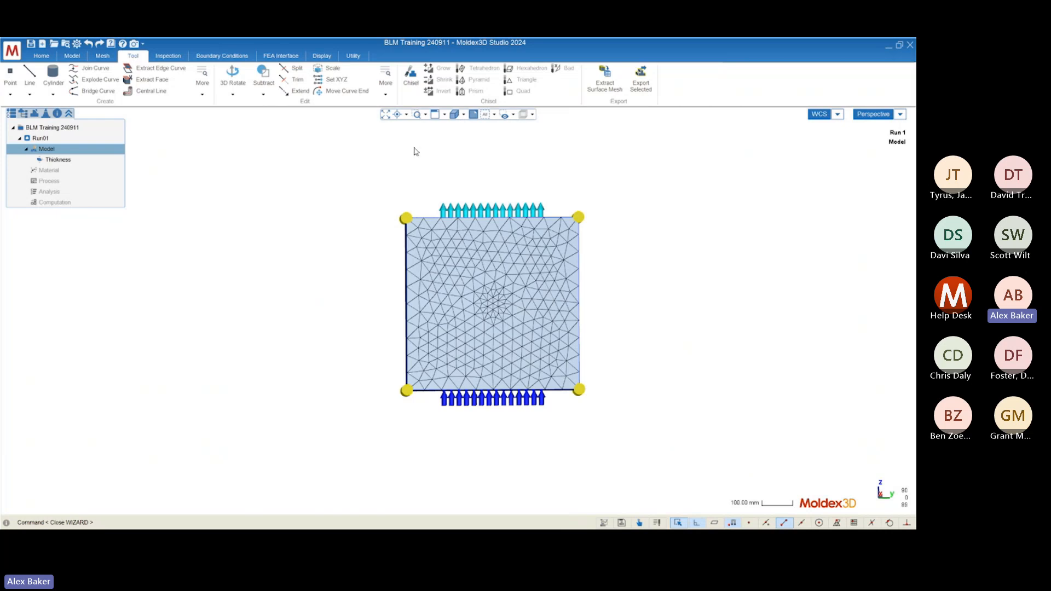
click(414, 85)
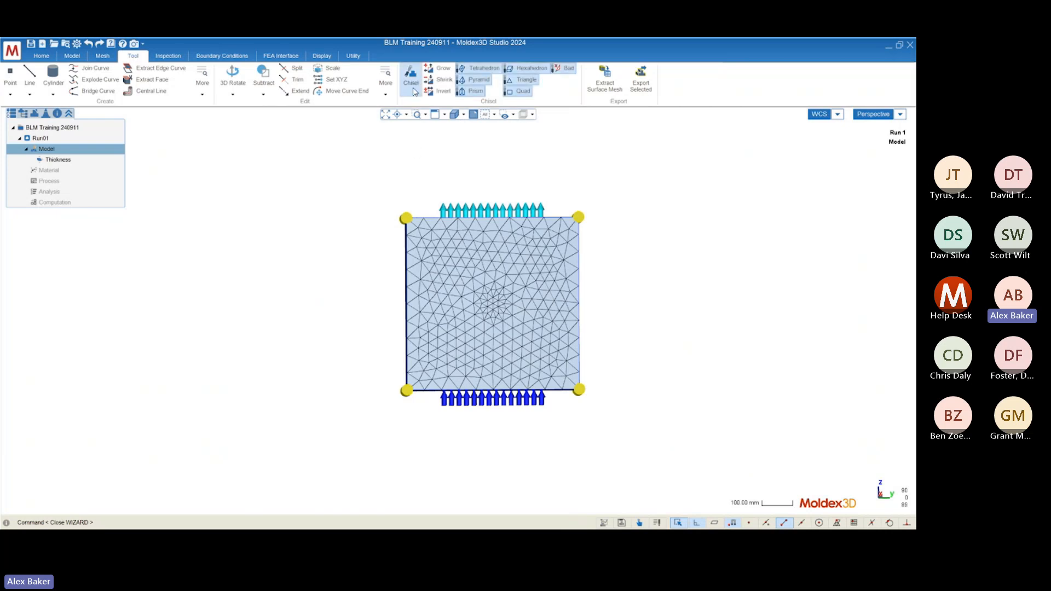
drag(649, 455, 369, 301)
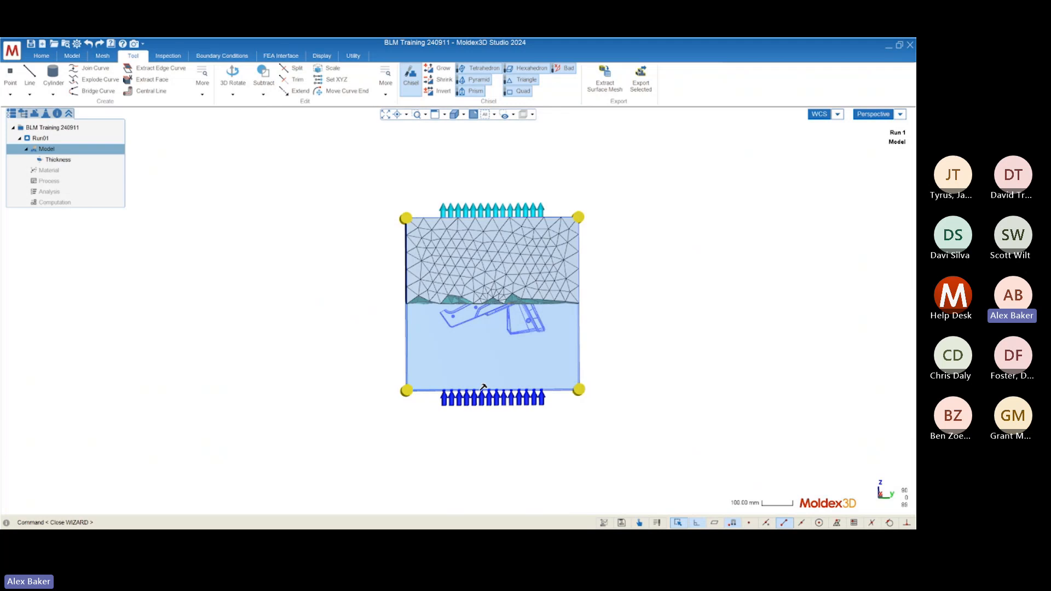
Step: Inspect the boundary layer elements through the part's wall thickness in the chiseled section
middle_drag(475, 359, 523, 197)
scroll(481, 252, up, 3)
scroll(481, 252, up, 6)
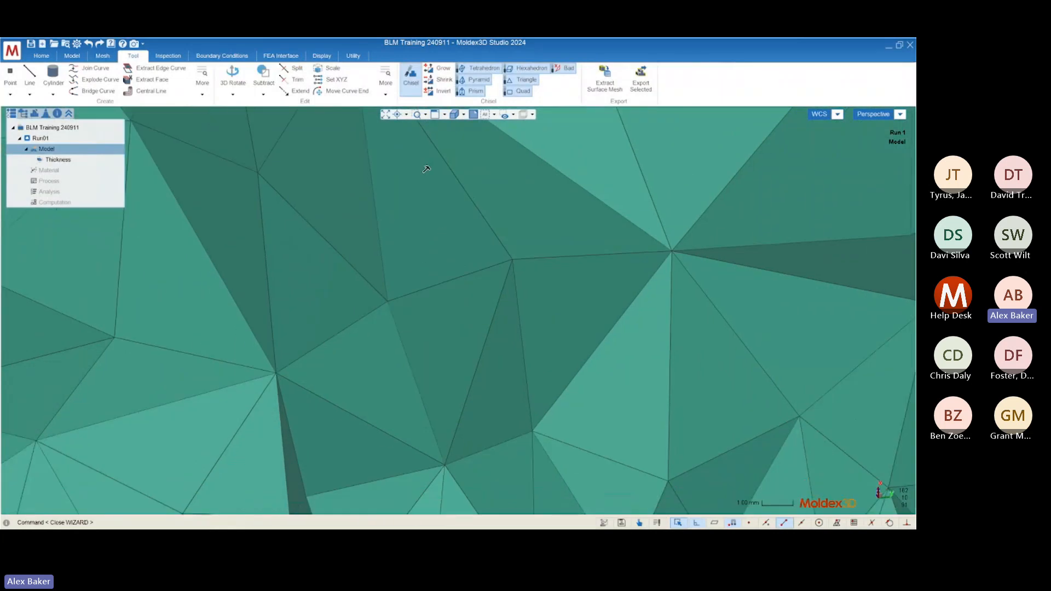
scroll(372, 347, up, 3)
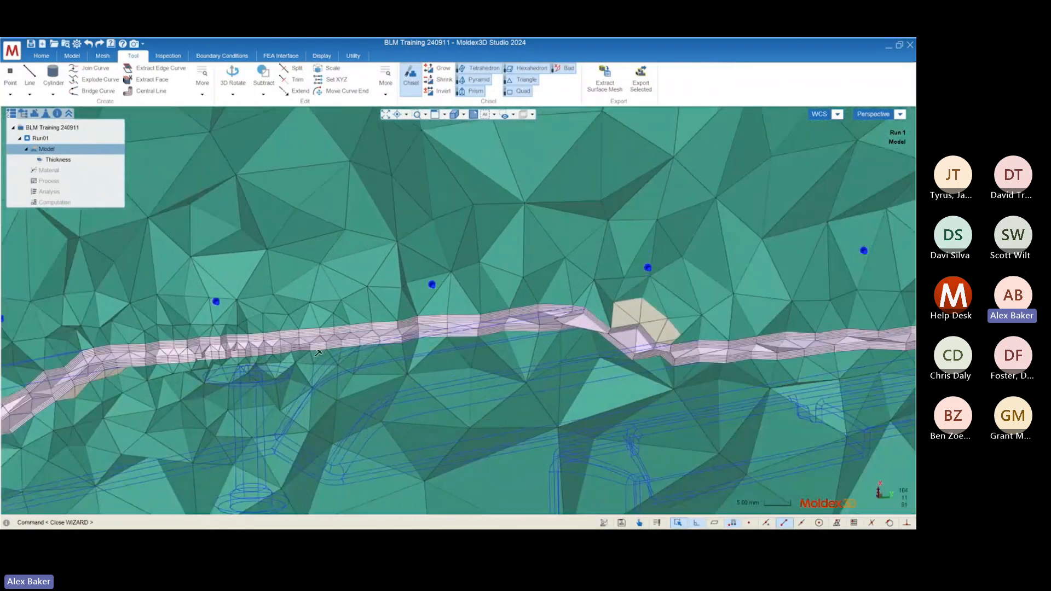
scroll(132, 361, up, 3)
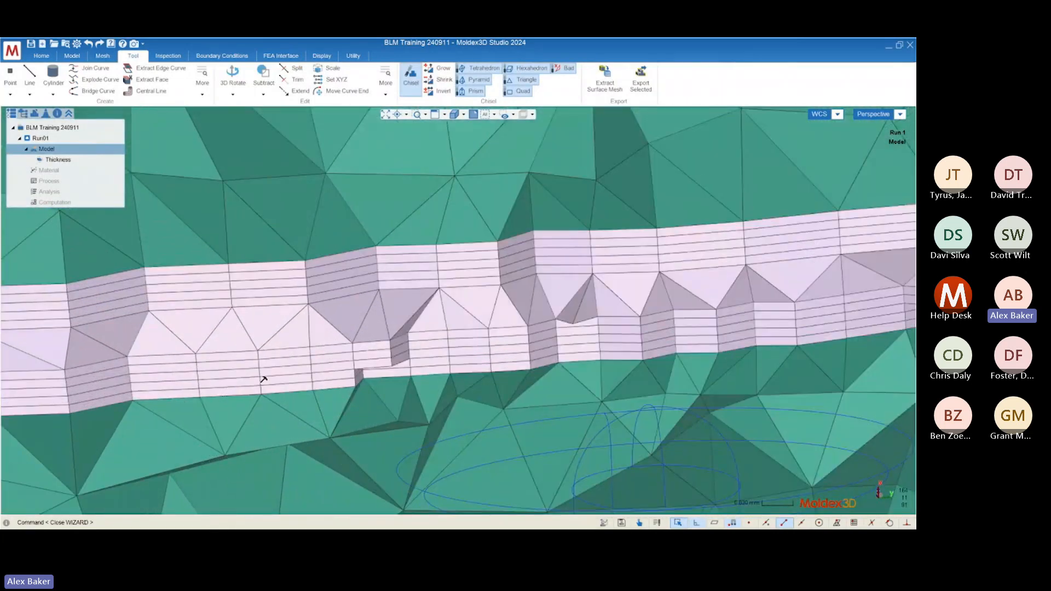
scroll(282, 373, down, 5)
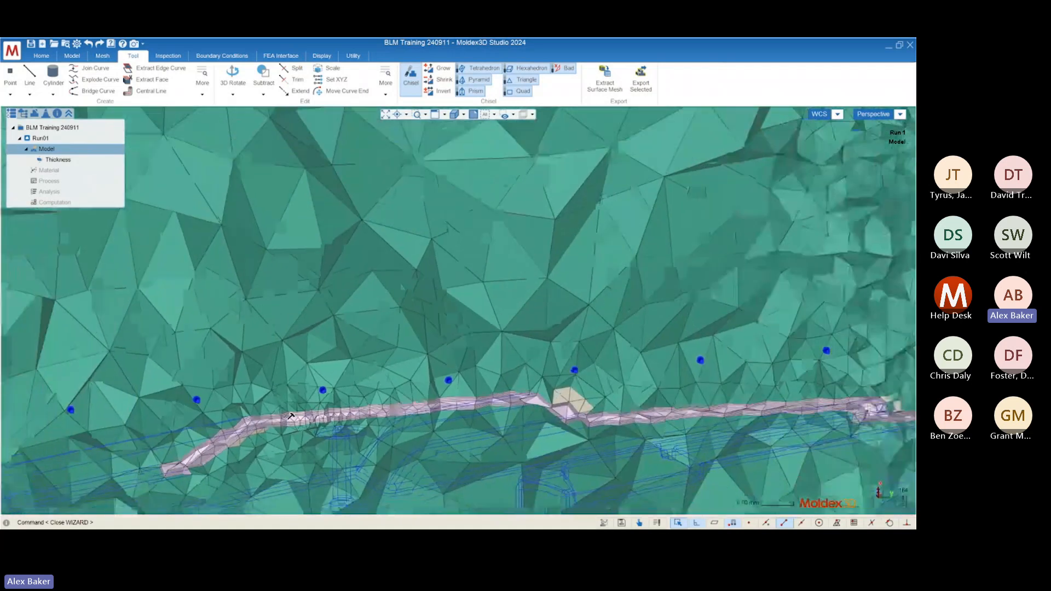
Step: Examine the sectioned upper cooling channels and the moldbase tetrahedral mesh around them
scroll(290, 417, down, 4)
scroll(663, 405, up, 1)
middle_drag(399, 281, 401, 316)
scroll(619, 324, down, 3)
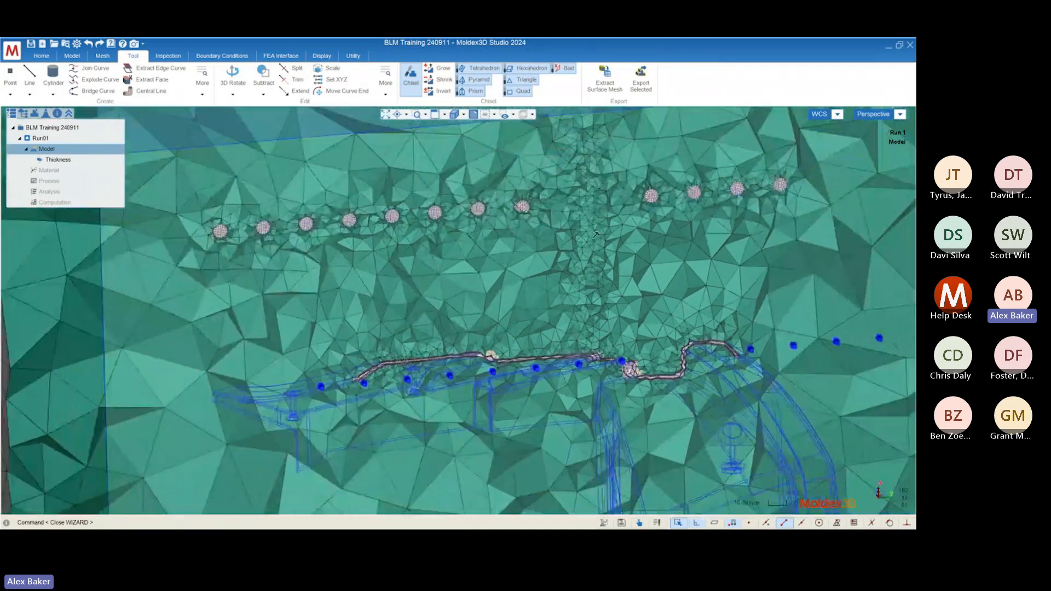
scroll(427, 227, up, 8)
scroll(430, 227, up, 2)
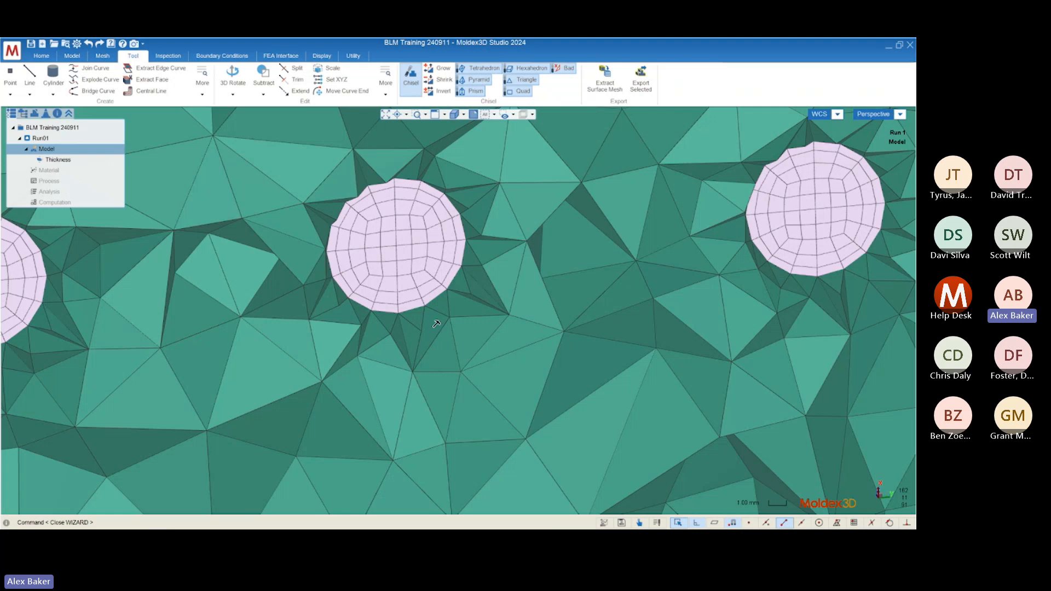
scroll(420, 300, down, 6)
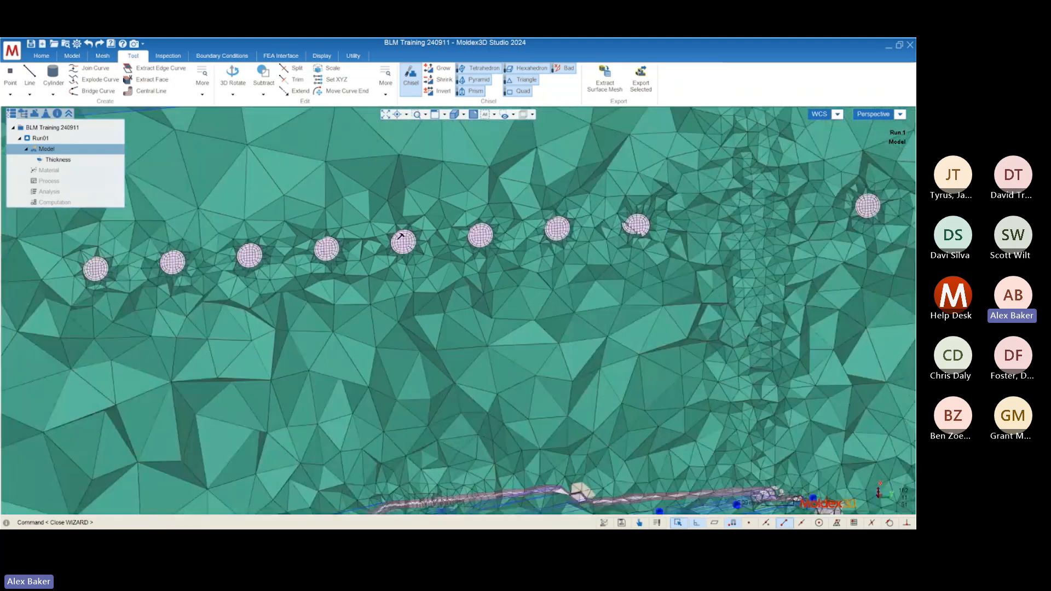
Step: View the chiseled moldbase at an angle and turn off Chisel to restore the full mesh display
scroll(400, 237, down, 2)
middle_drag(400, 237, 464, 336)
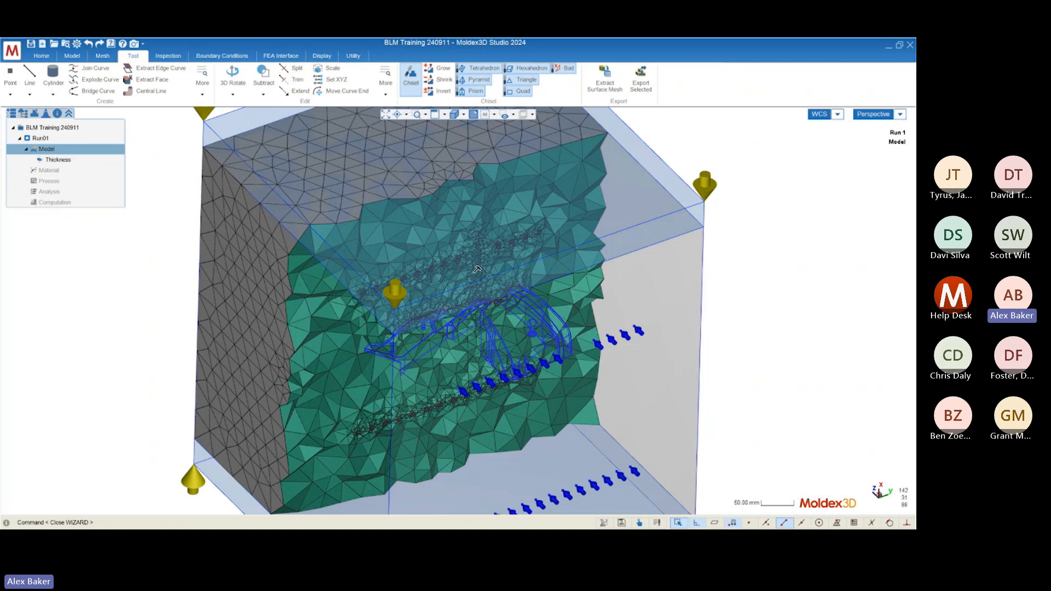
mouse_move(478, 270)
middle_down()
mouse_move(457, 340)
mouse_move(418, 252)
mouse_move(446, 278)
mouse_move(493, 255)
middle_up()
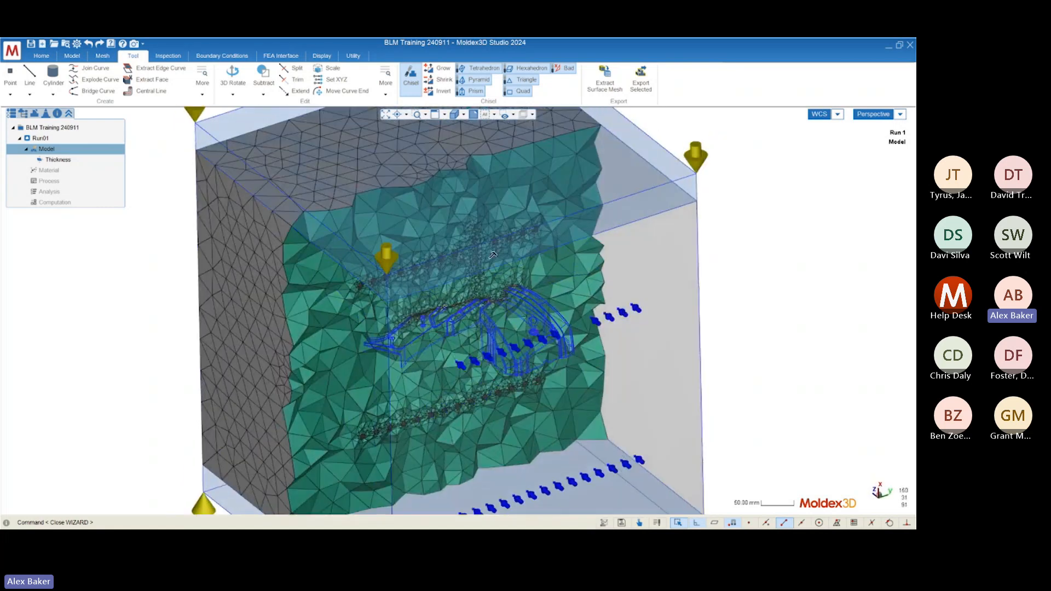
click(410, 77)
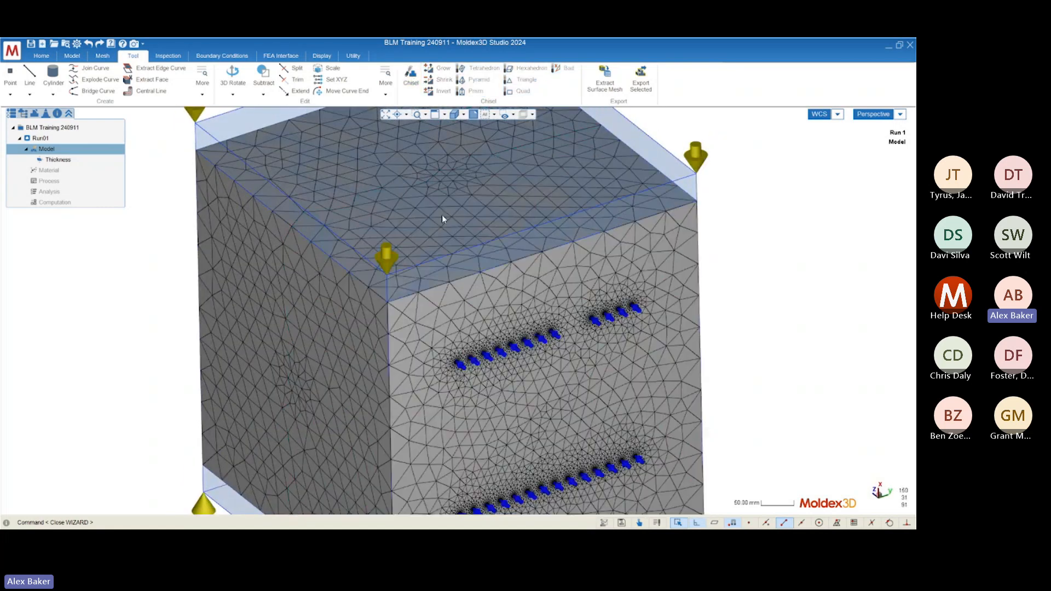
scroll(478, 317, down, 5)
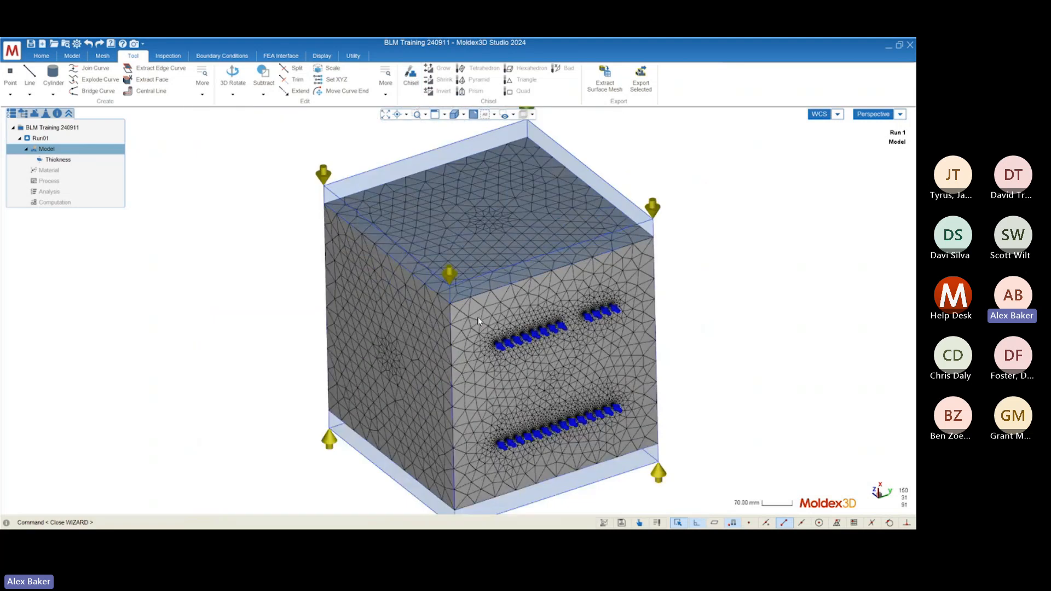
Step: Run the Final Check on the completed mesh to export it for analysis, and acknowledge the result
mouse_move(475, 319)
middle_down()
mouse_move(436, 366)
mouse_move(482, 323)
middle_up()
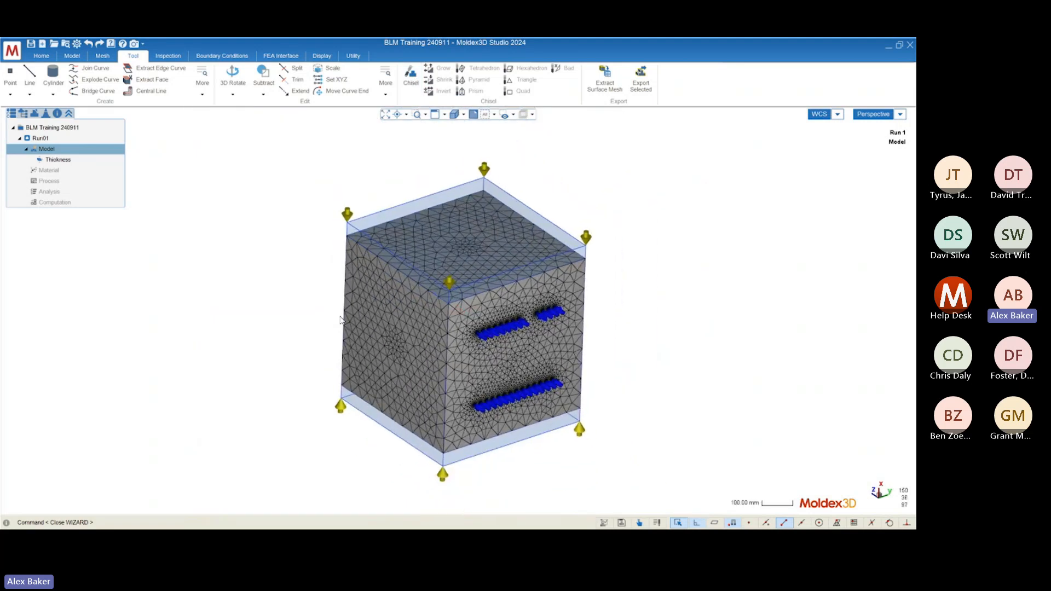
click(104, 57)
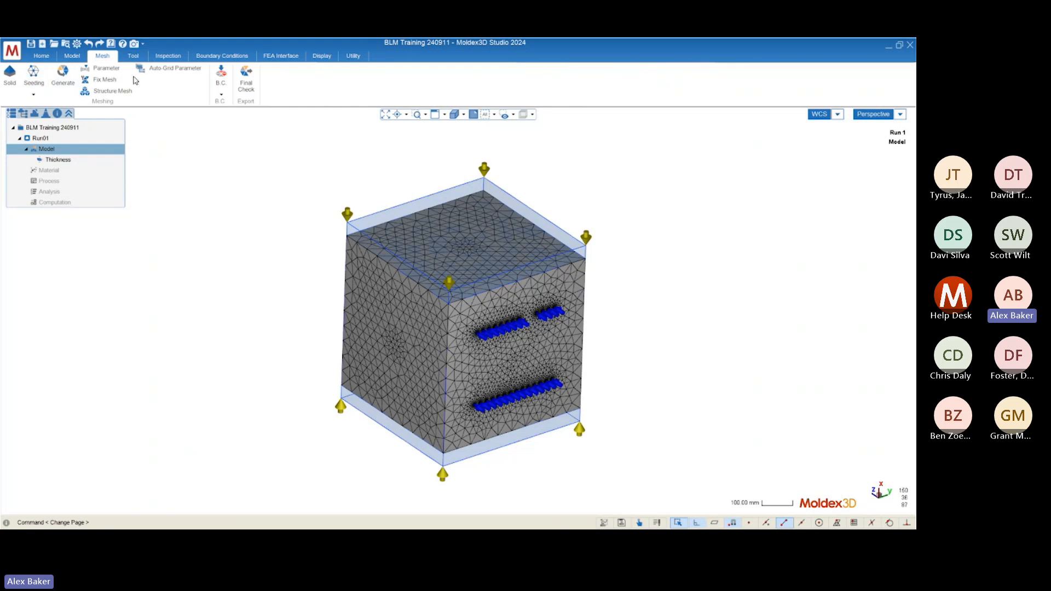
click(249, 84)
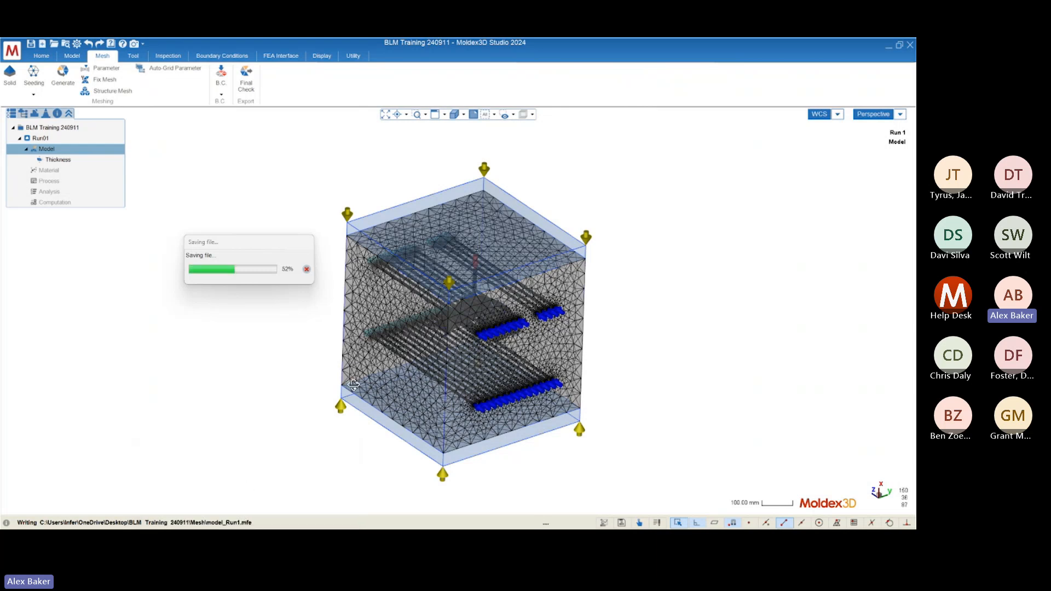
middle_drag(359, 386, 335, 380)
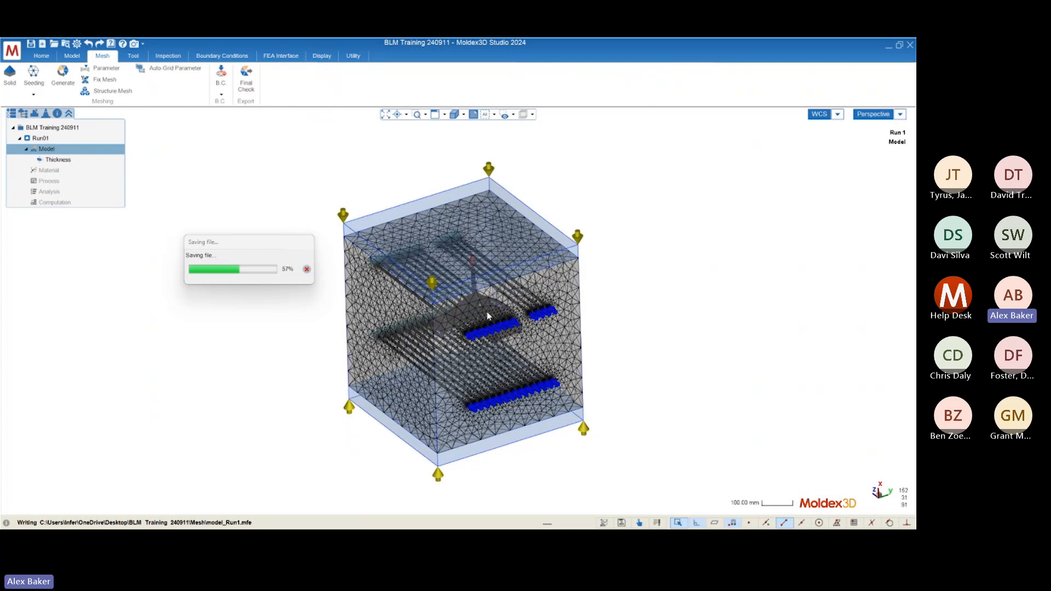
scroll(490, 311, up, 8)
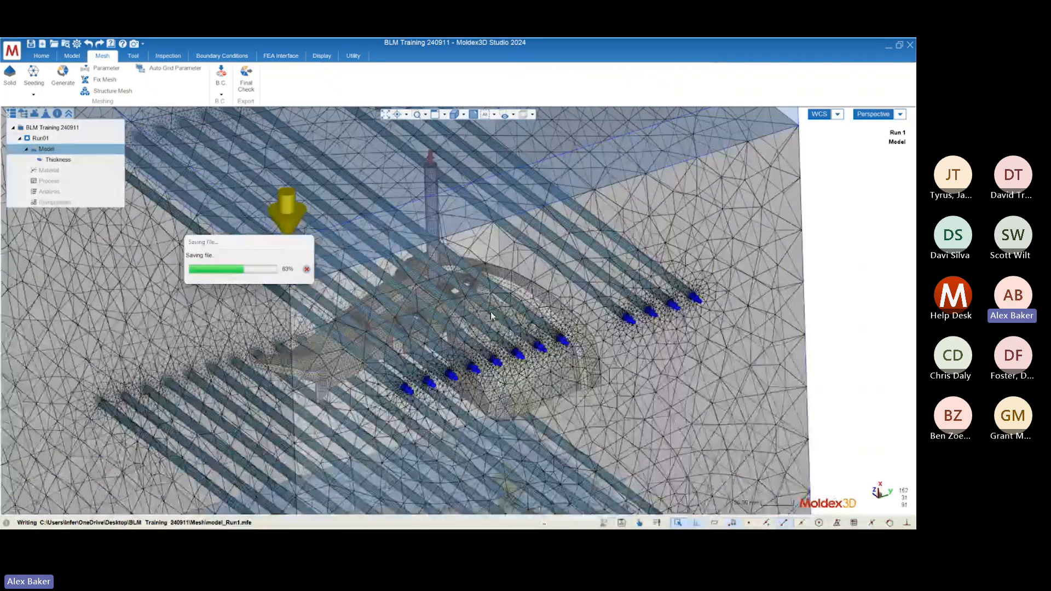
scroll(491, 312, up, 3)
middle_drag(572, 324, 600, 318)
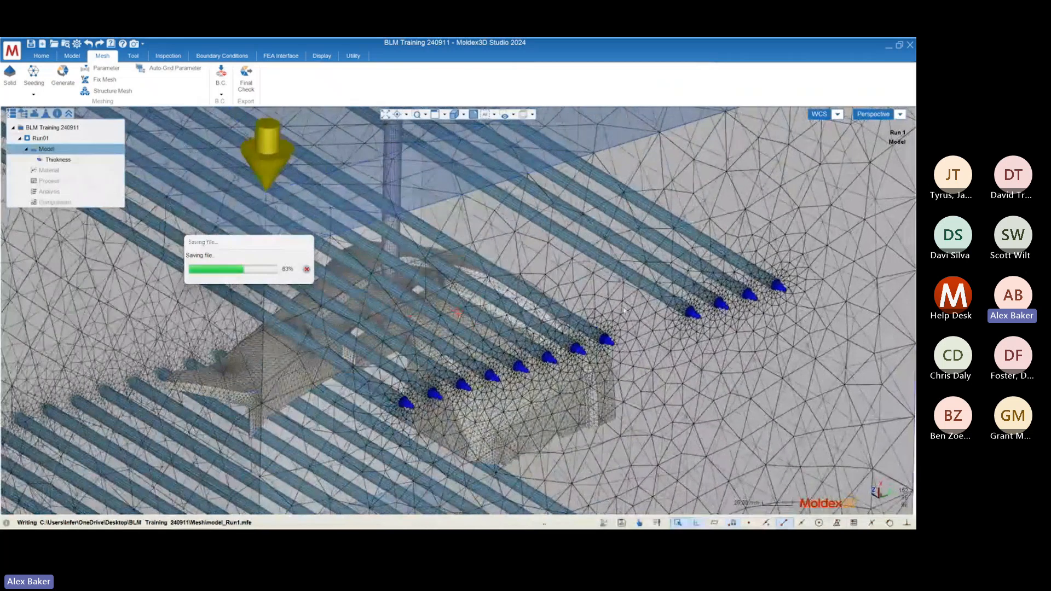
scroll(601, 318, down, 5)
scroll(600, 319, down, 3)
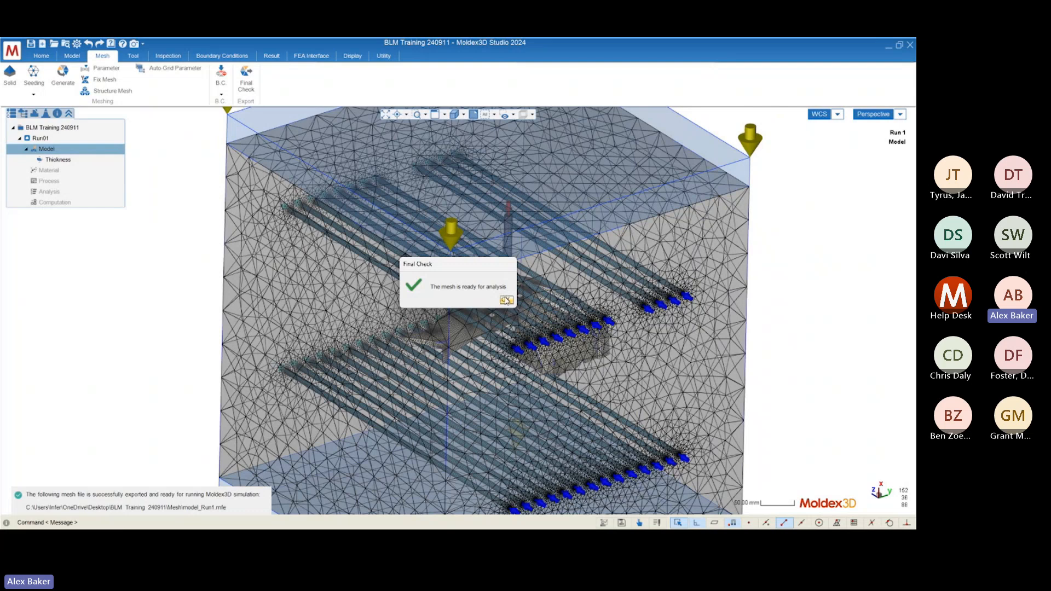
drag(453, 265, 317, 227)
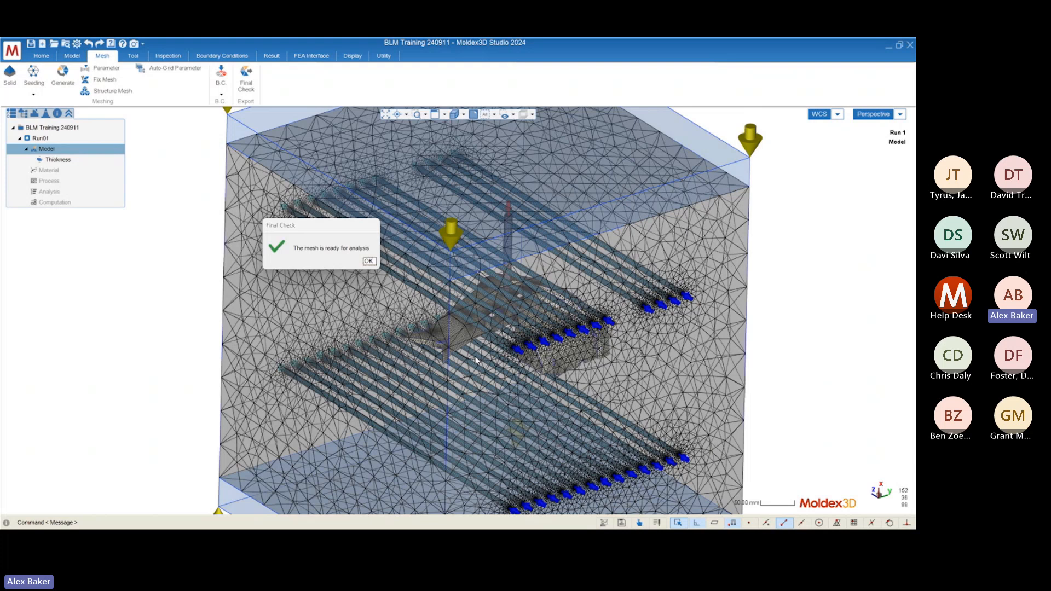
click(369, 261)
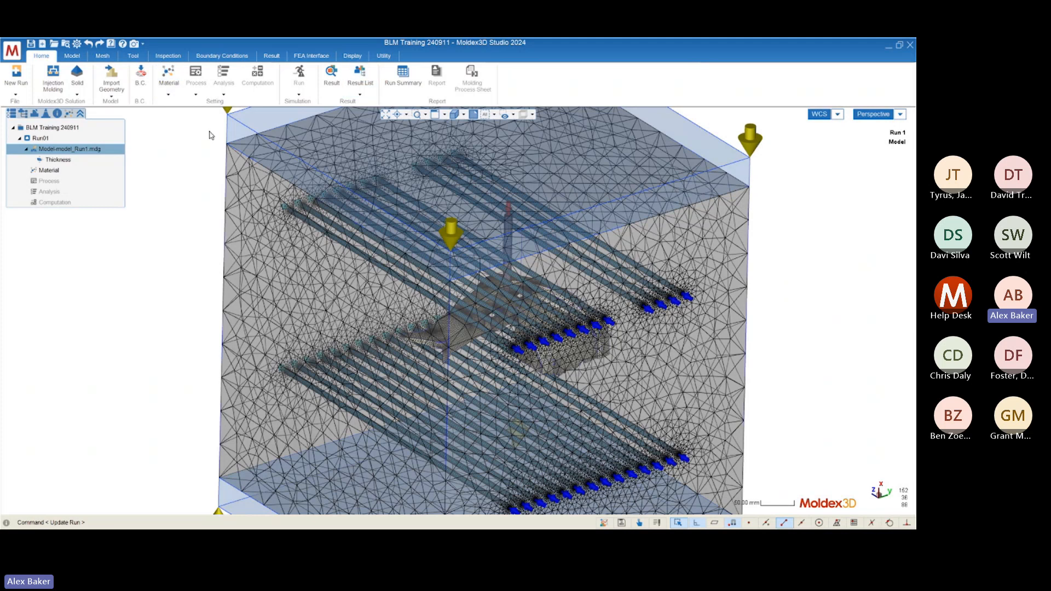
Step: Review the available boundary condition tools and examine the part, melt inlet and cooling channels inside the transparent moldbase
click(144, 77)
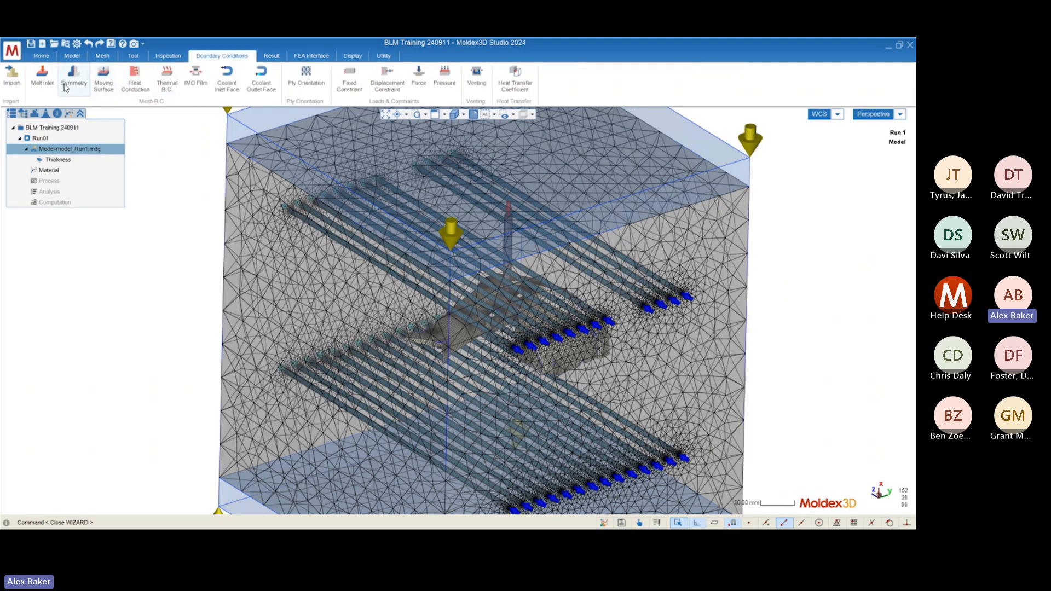
scroll(317, 252, down, 3)
right_drag(317, 252, 295, 257)
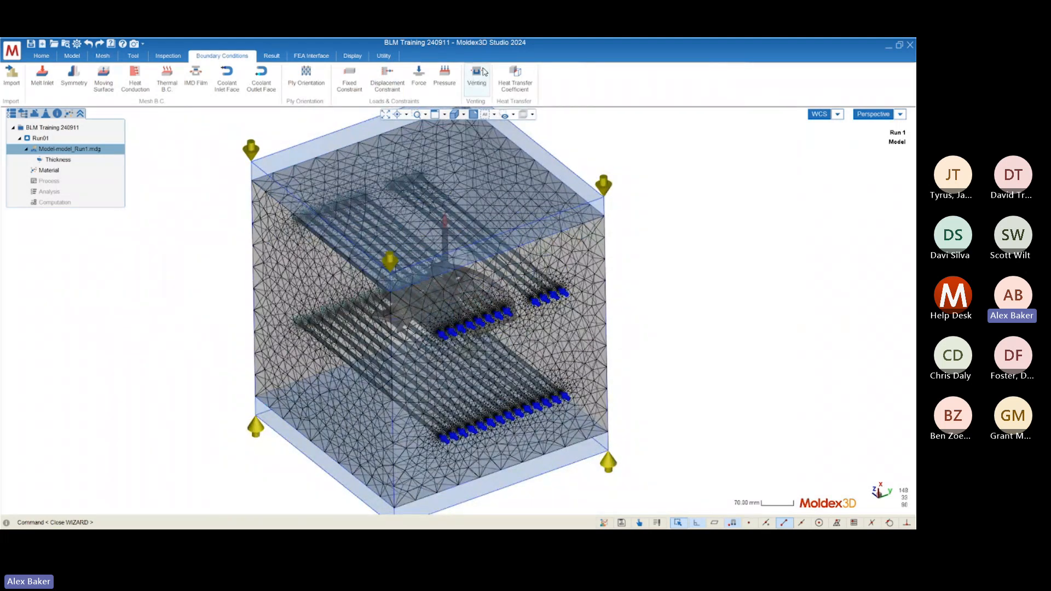
right_drag(478, 340, 473, 310)
scroll(472, 310, up, 5)
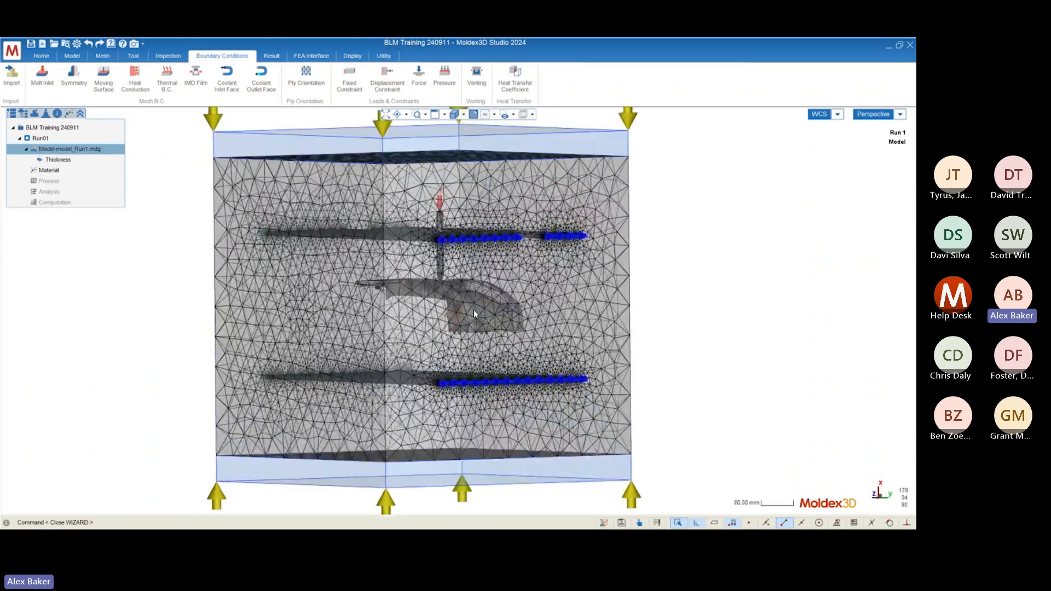
scroll(470, 310, up, 2)
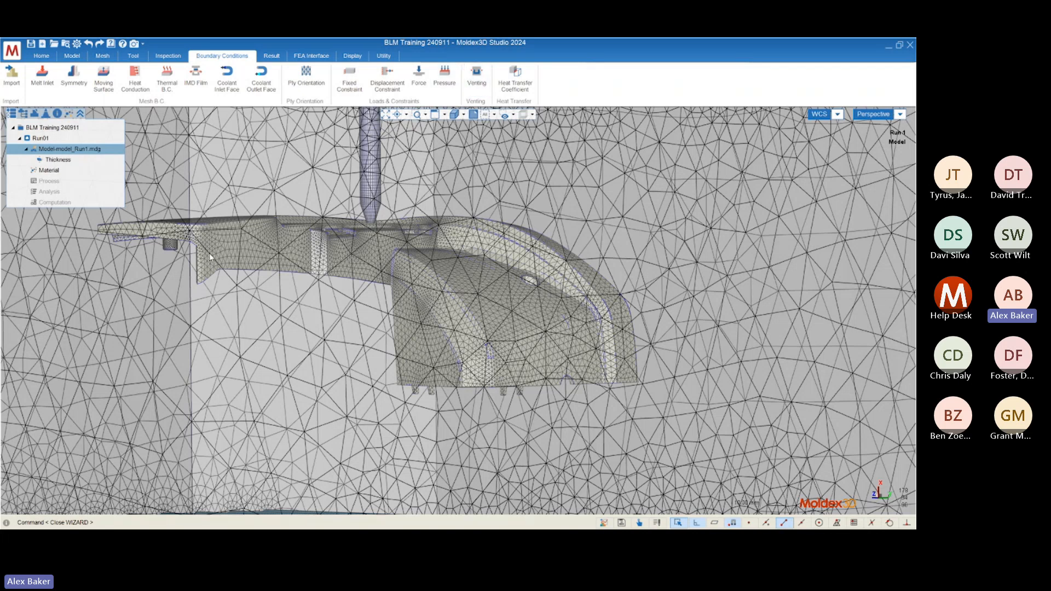
middle_drag(414, 311, 356, 365)
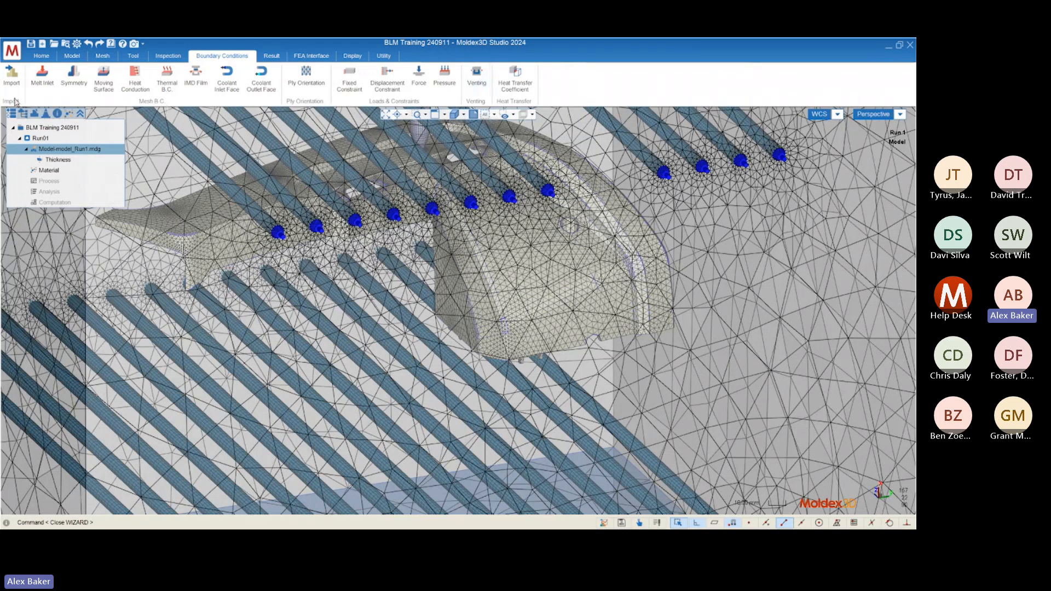
Step: Open the material settings for the run to show the melt inlet's material assignment
click(42, 55)
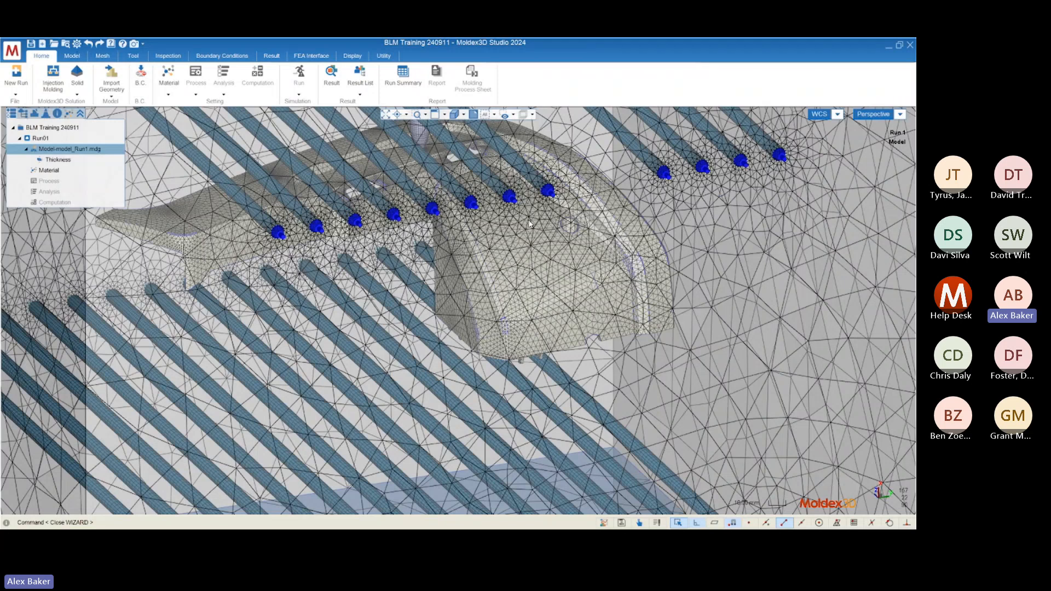
scroll(530, 224, down, 6)
middle_drag(368, 335, 363, 309)
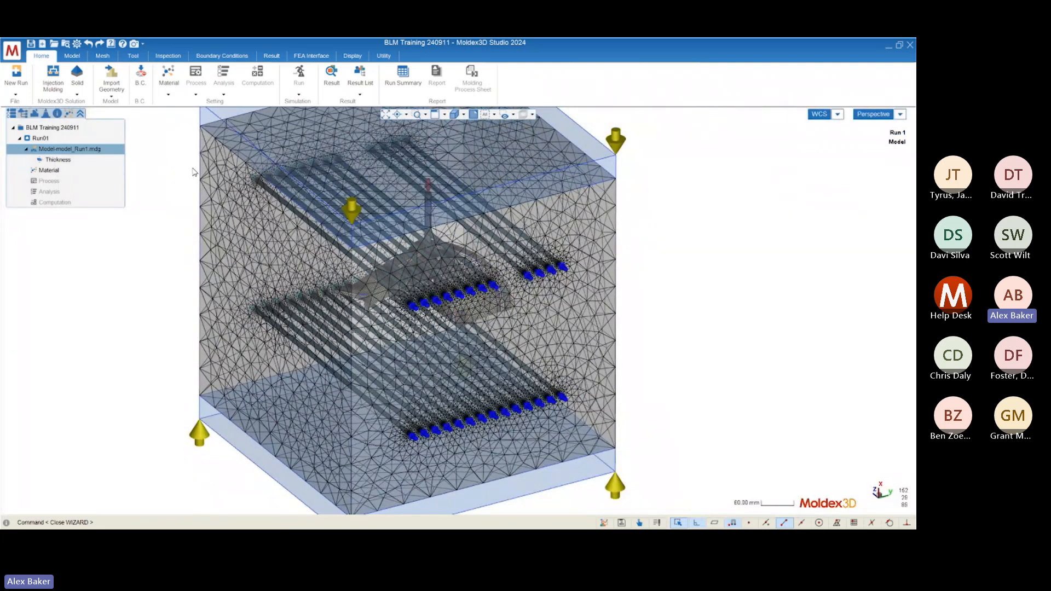
mouse_move(260, 253)
middle_down()
mouse_move(292, 229)
mouse_move(265, 229)
middle_up()
scroll(493, 178, up, 2)
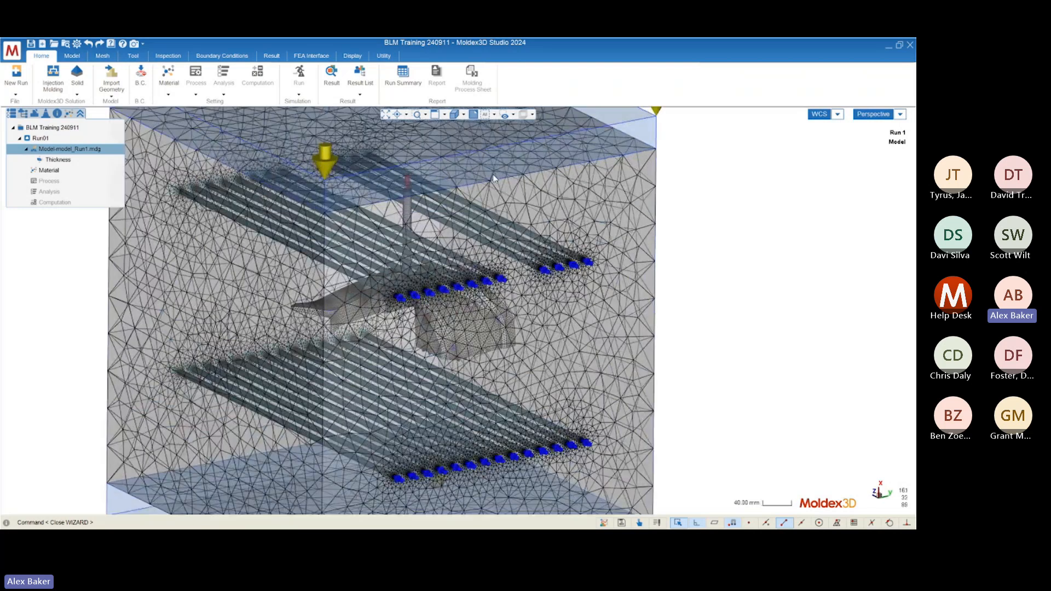
scroll(494, 179, up, 2)
scroll(482, 254, down, 2)
middle_drag(352, 257, 339, 315)
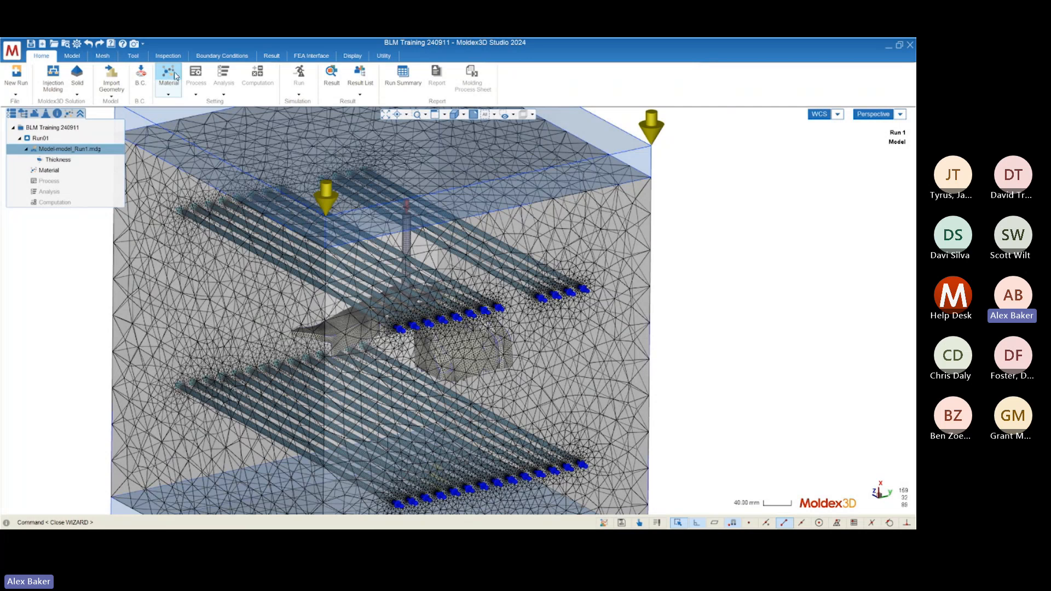
click(169, 73)
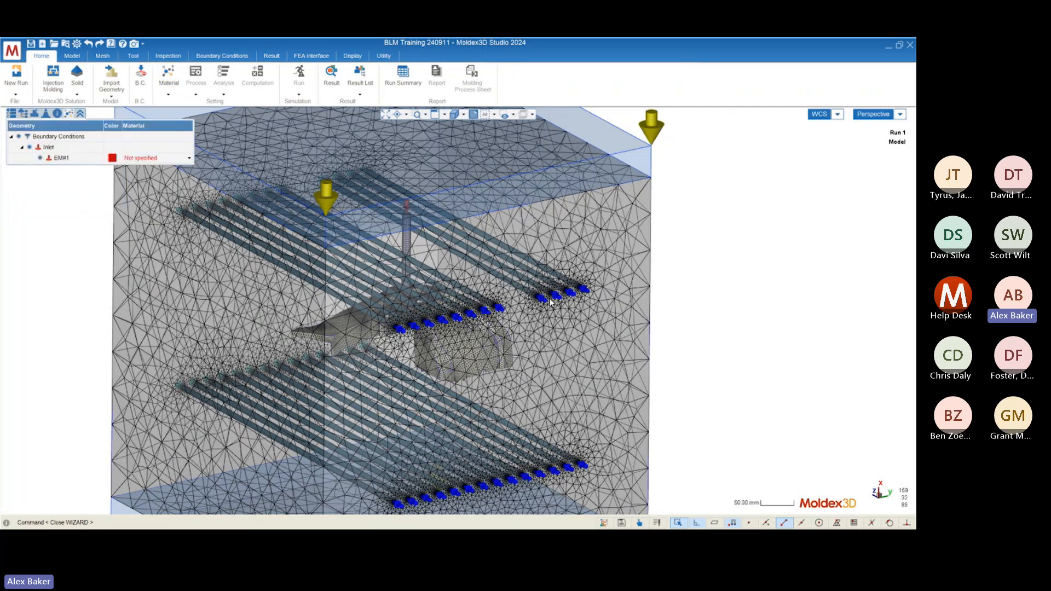
mouse_move(456, 243)
middle_down()
mouse_move(384, 313)
mouse_move(474, 343)
middle_up()
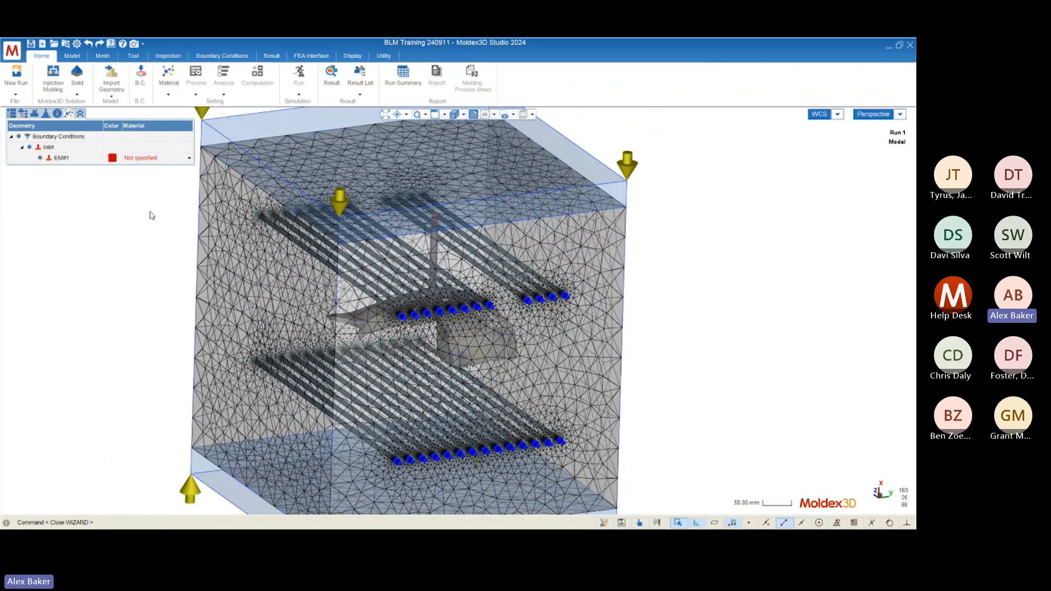
Step: Open the Material Wizard from the material choices for melt inlet EM#1
click(140, 159)
click(145, 160)
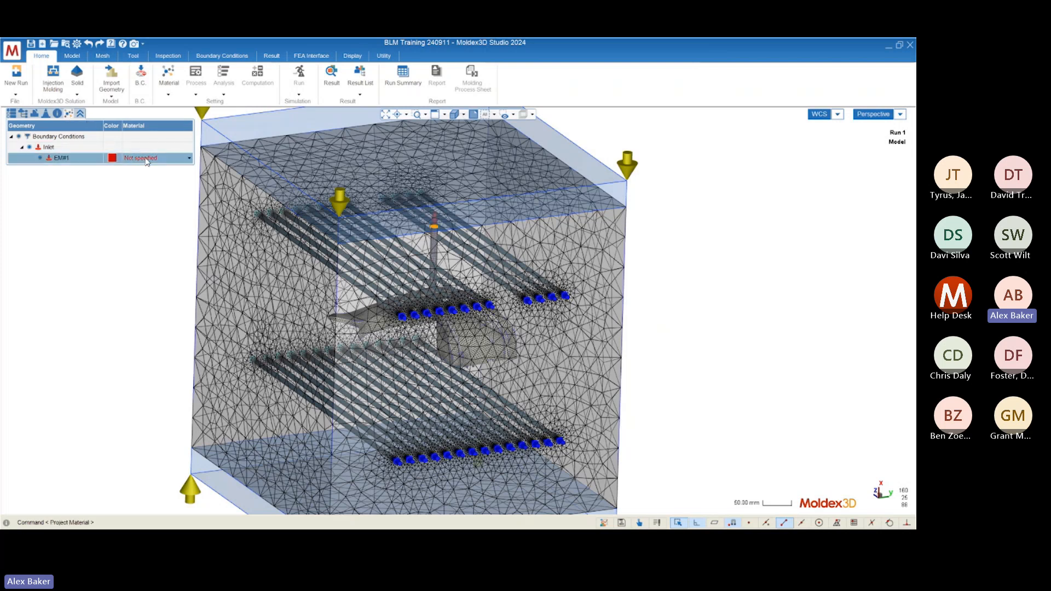
click(146, 160)
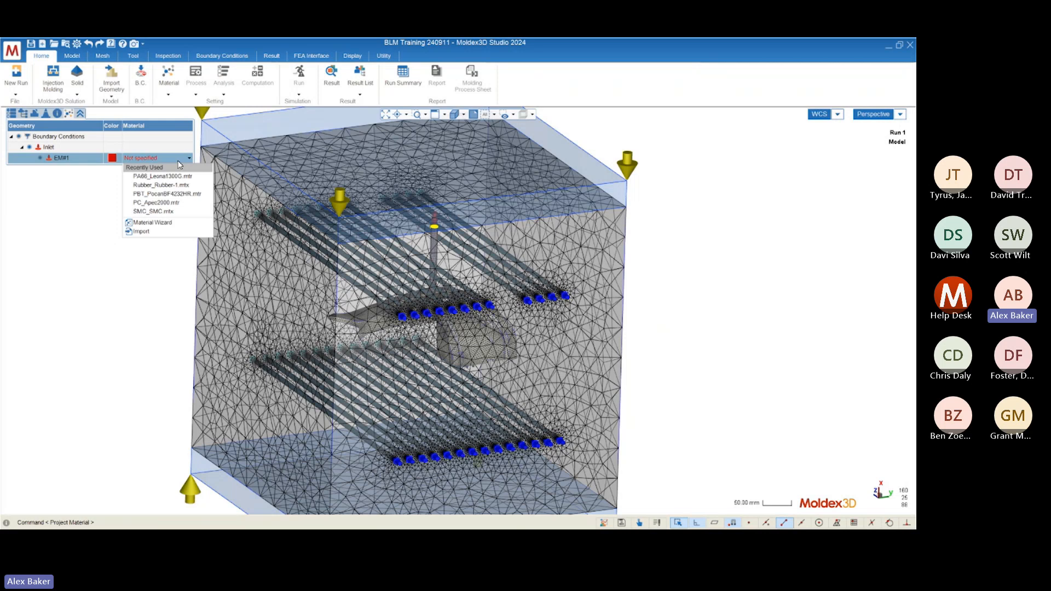
click(153, 223)
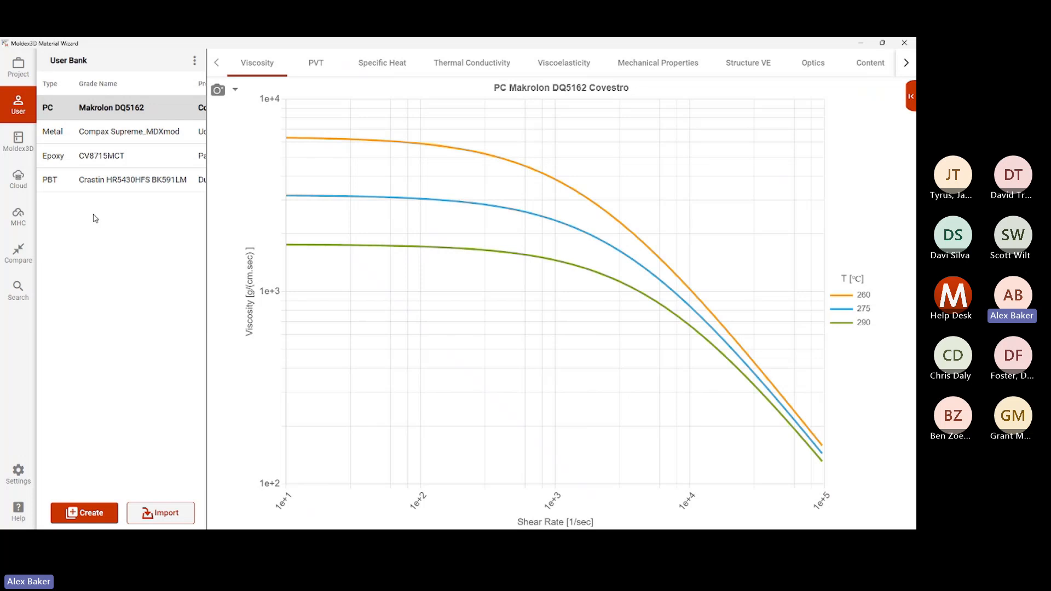
Step: Browse the Moldex3D Bank's list of material types and the ABS grades by producer
click(20, 139)
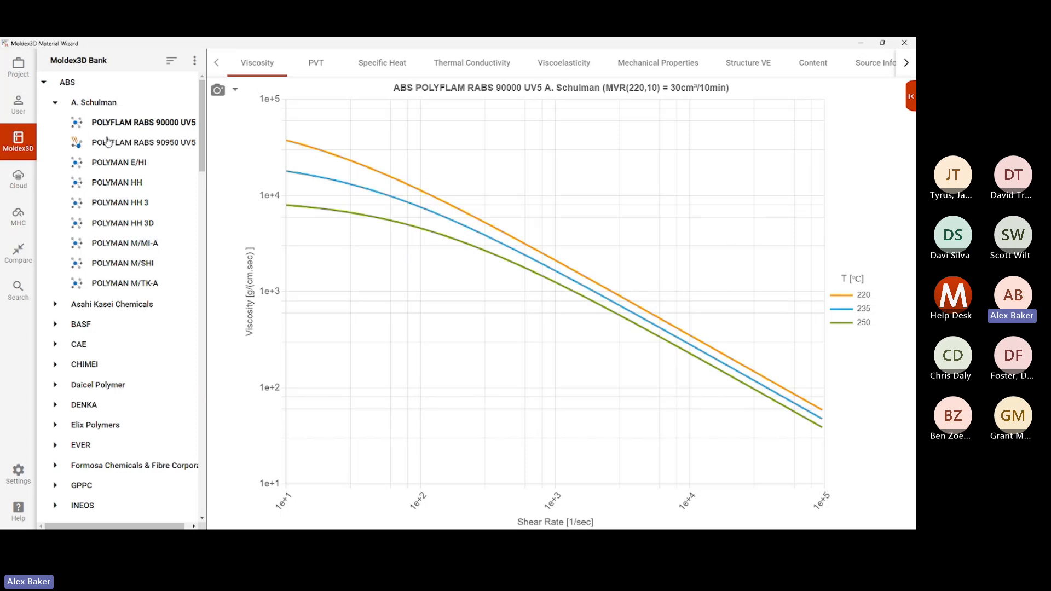
click(44, 83)
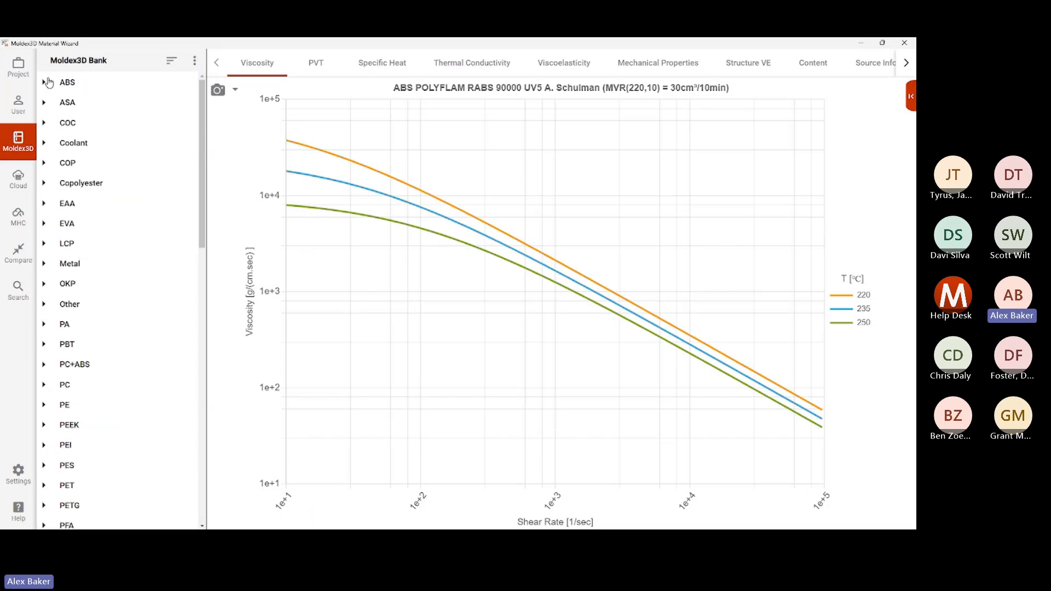
click(44, 84)
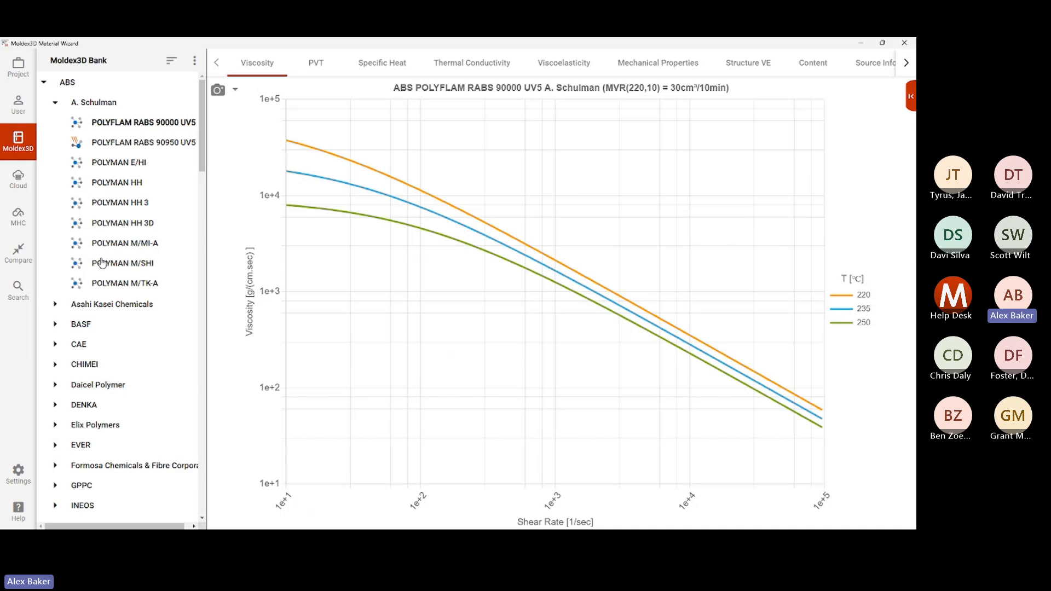
Step: Look over the material search form with its Material Type options, and view the MHC page
click(19, 290)
click(221, 178)
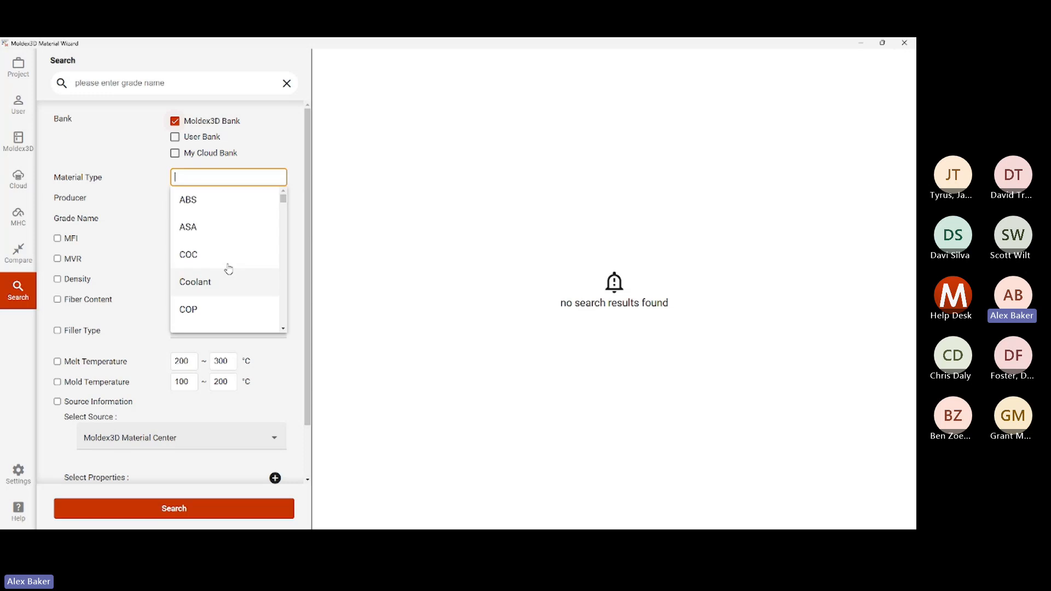
click(123, 197)
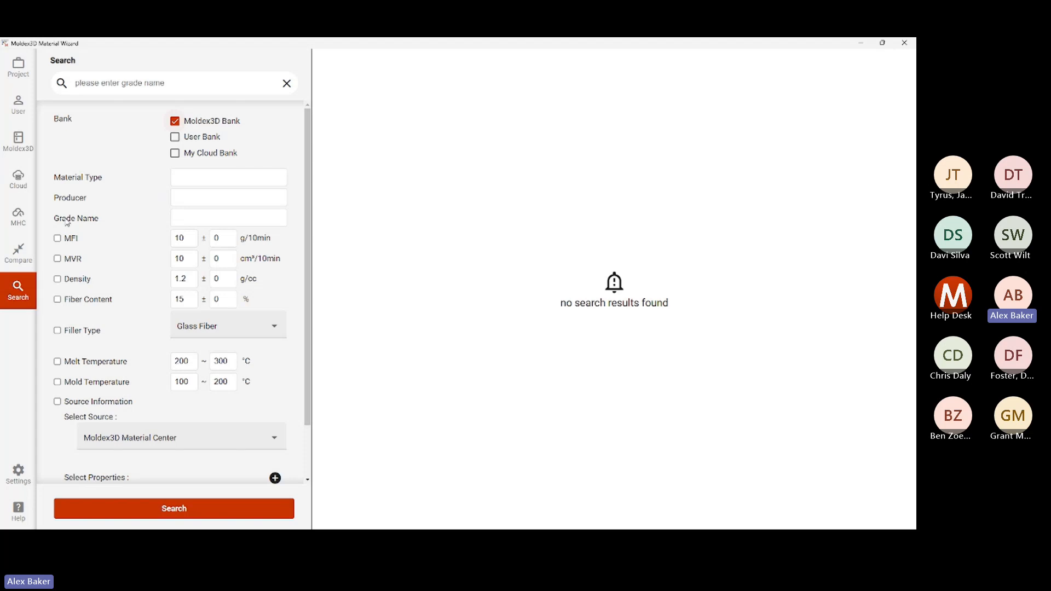
click(19, 227)
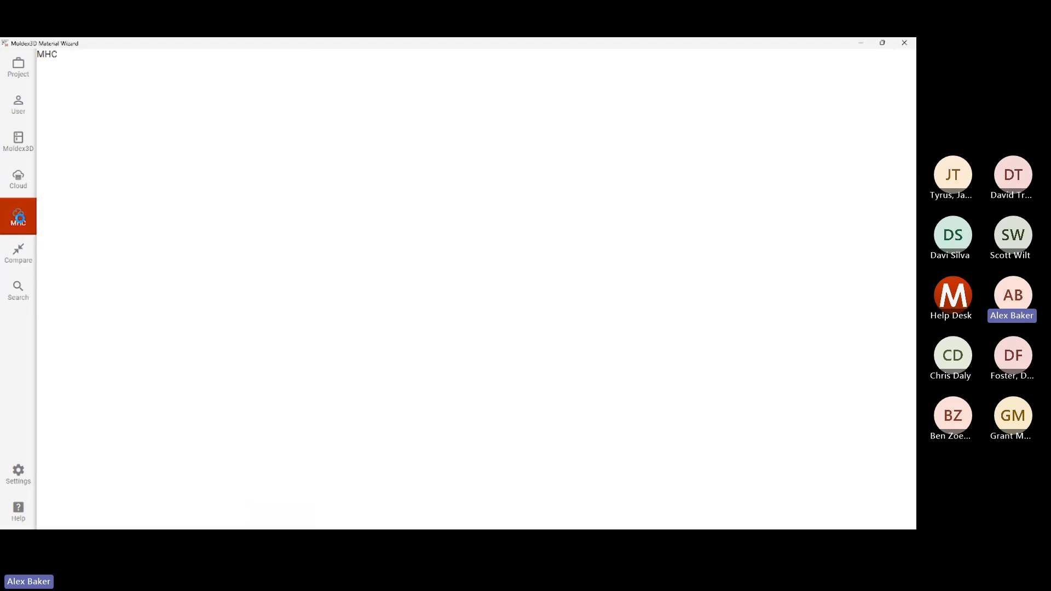
click(568, 318)
Step: Return to the Moldex3D Bank, review its material types and expand the ABS group
click(24, 149)
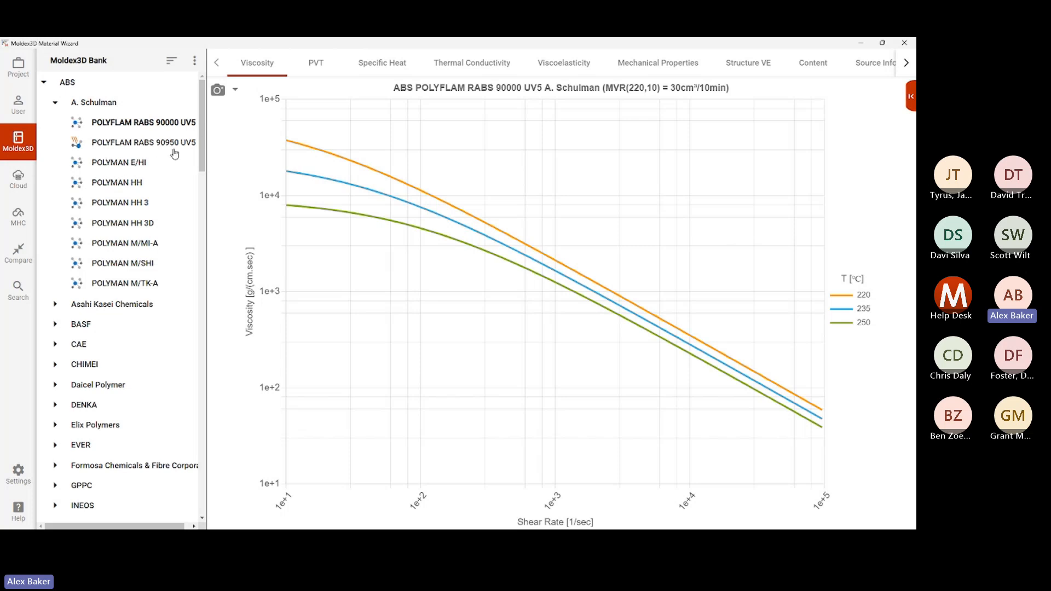
drag(202, 128, 202, 129)
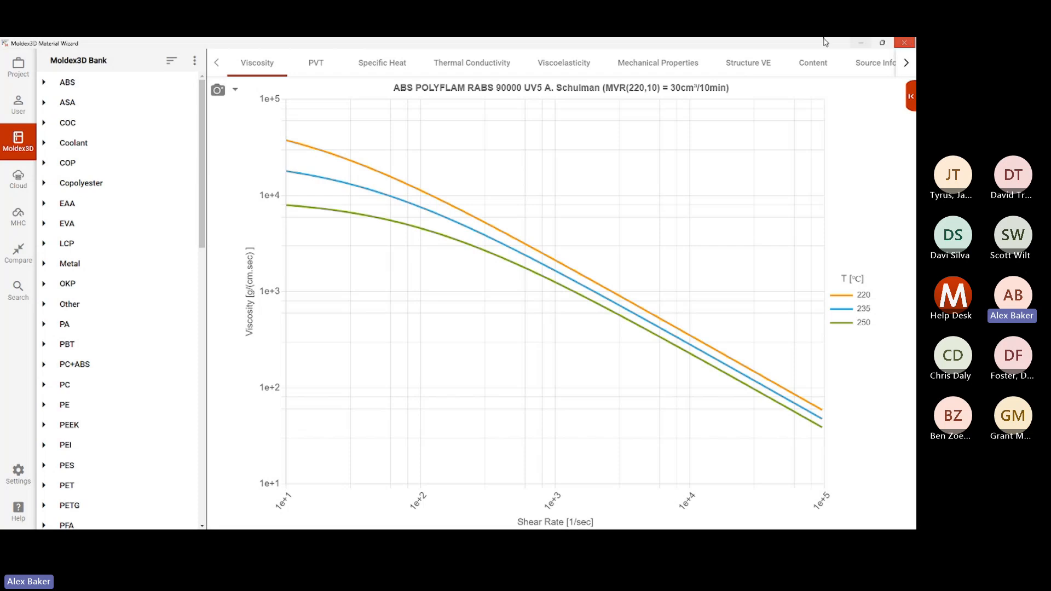
click(45, 83)
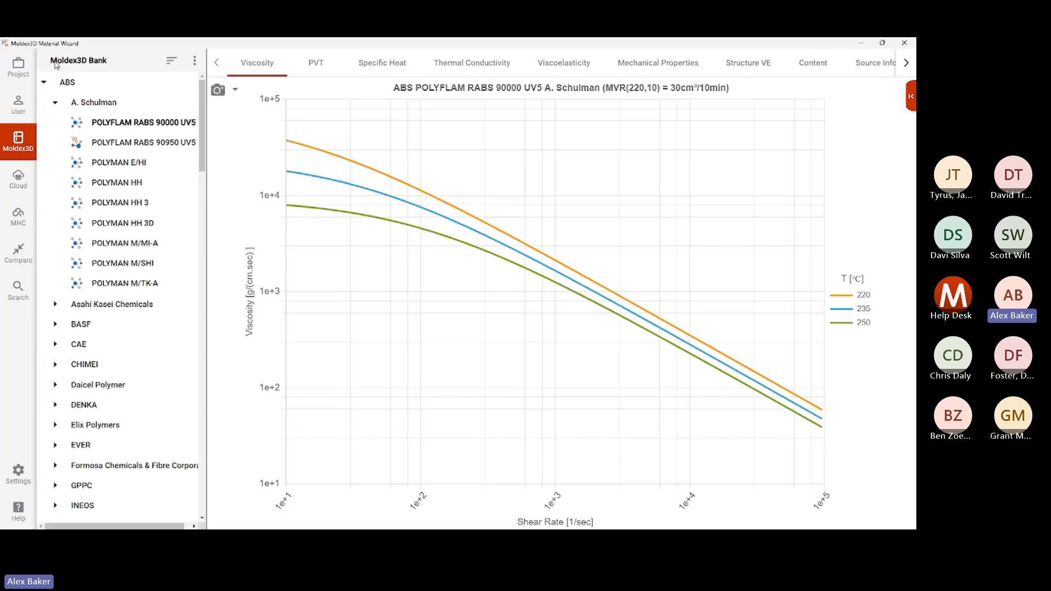
Step: Add the A. Schulman POLYFLAM RABS 90000 UV5 ABS material to the project and show the project's material files
right_click(117, 128)
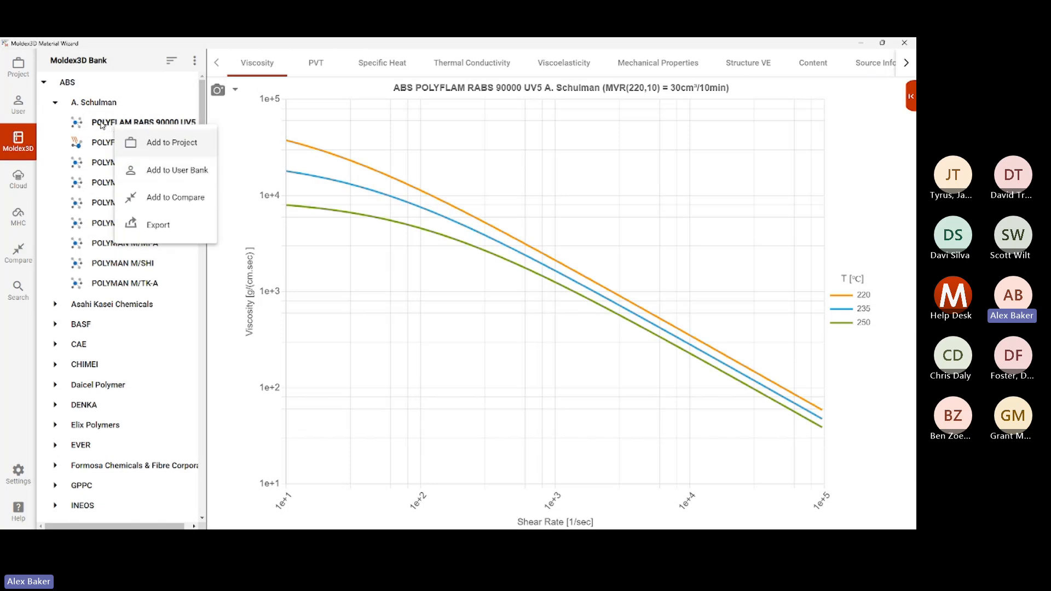
click(161, 143)
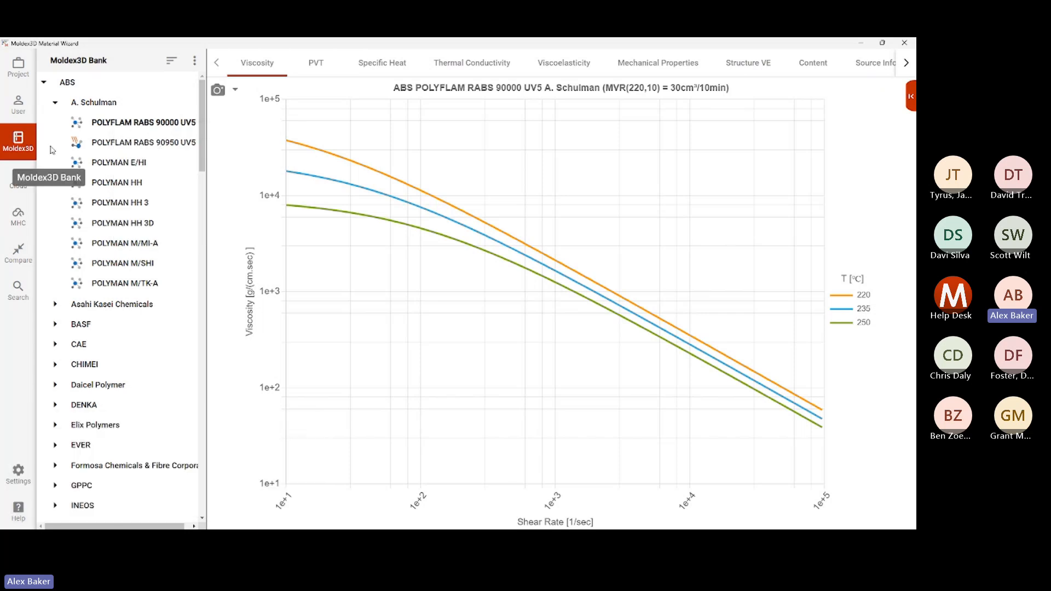
click(19, 66)
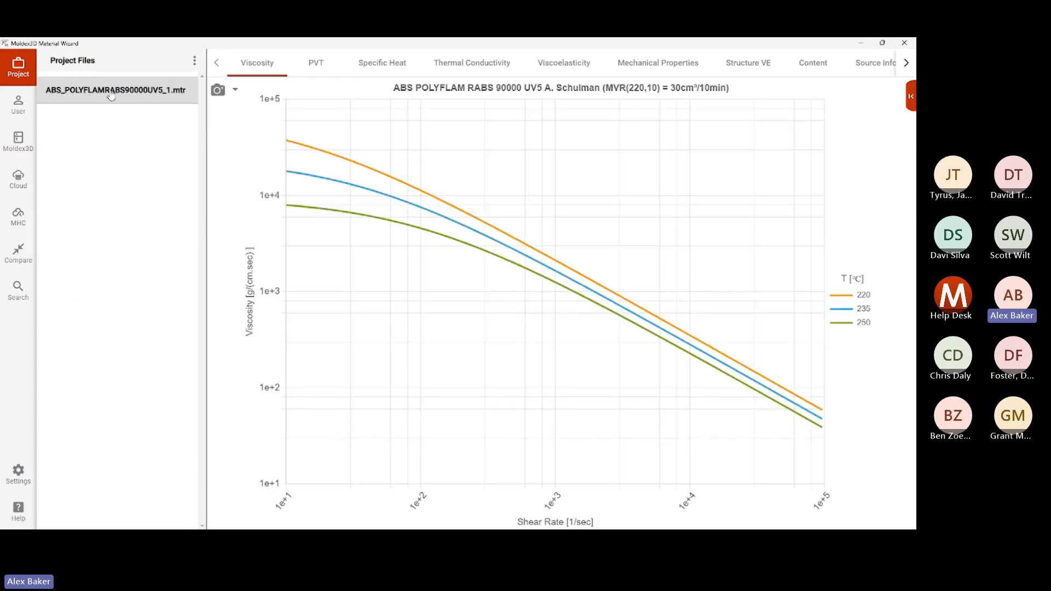
Step: Review the project material's property curves, content and source information, then close the Material Wizard
click(314, 65)
click(382, 65)
click(465, 65)
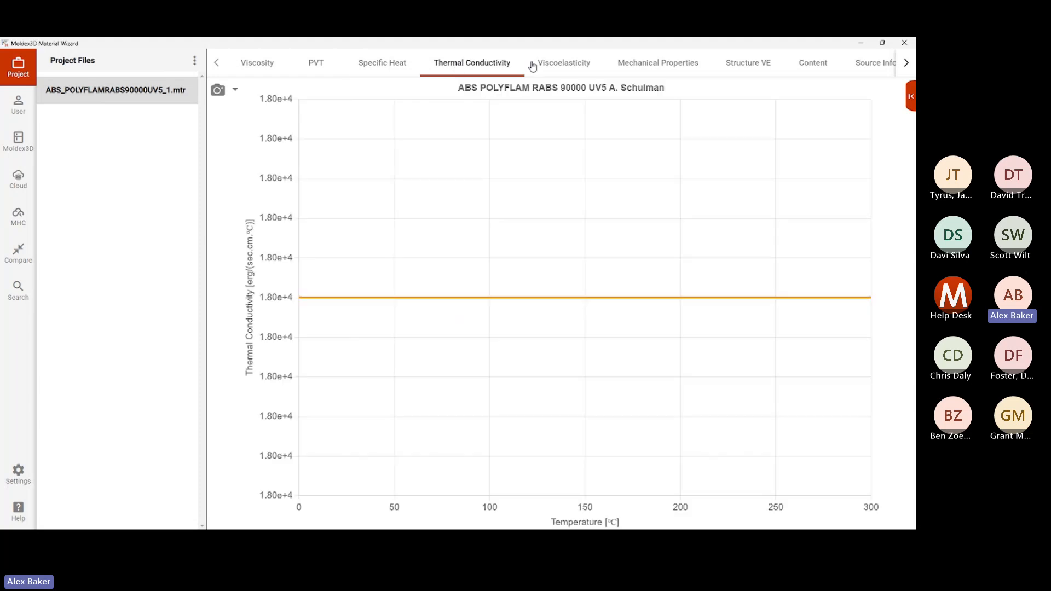
click(561, 64)
click(646, 64)
click(742, 65)
click(797, 67)
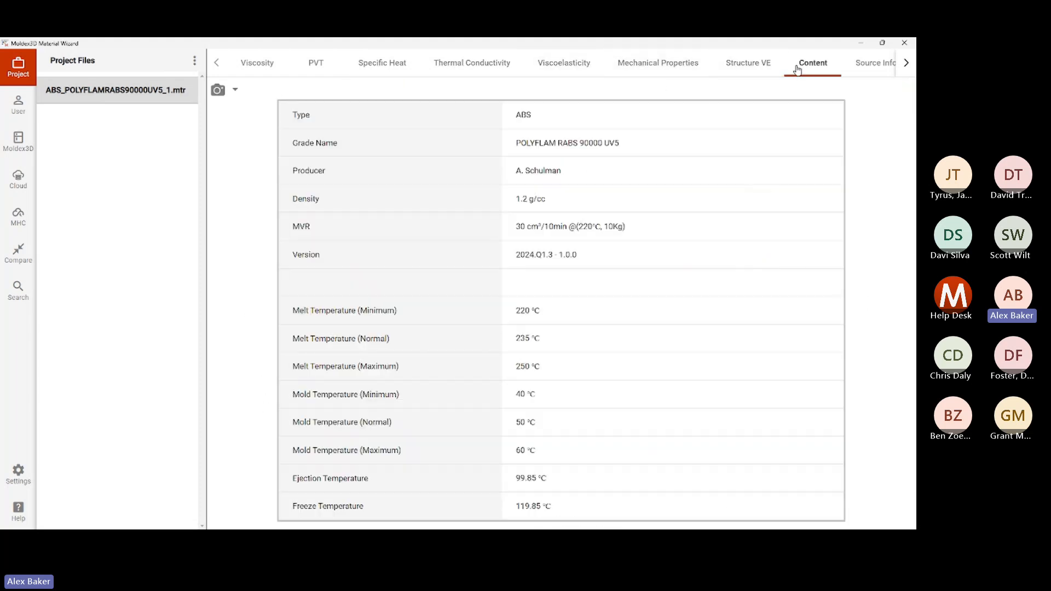
click(859, 64)
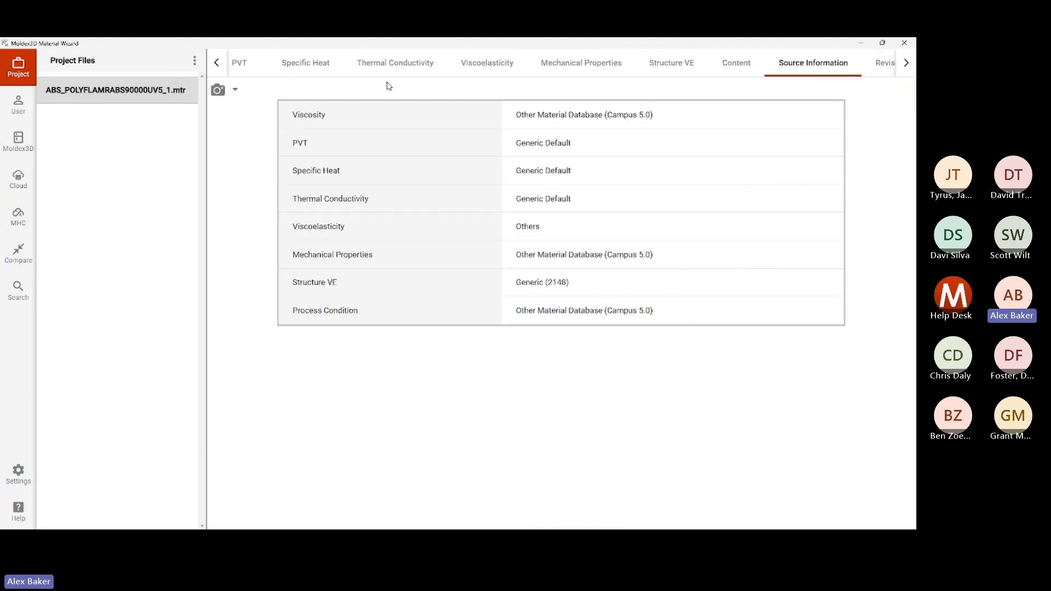
click(238, 67)
click(217, 62)
click(257, 64)
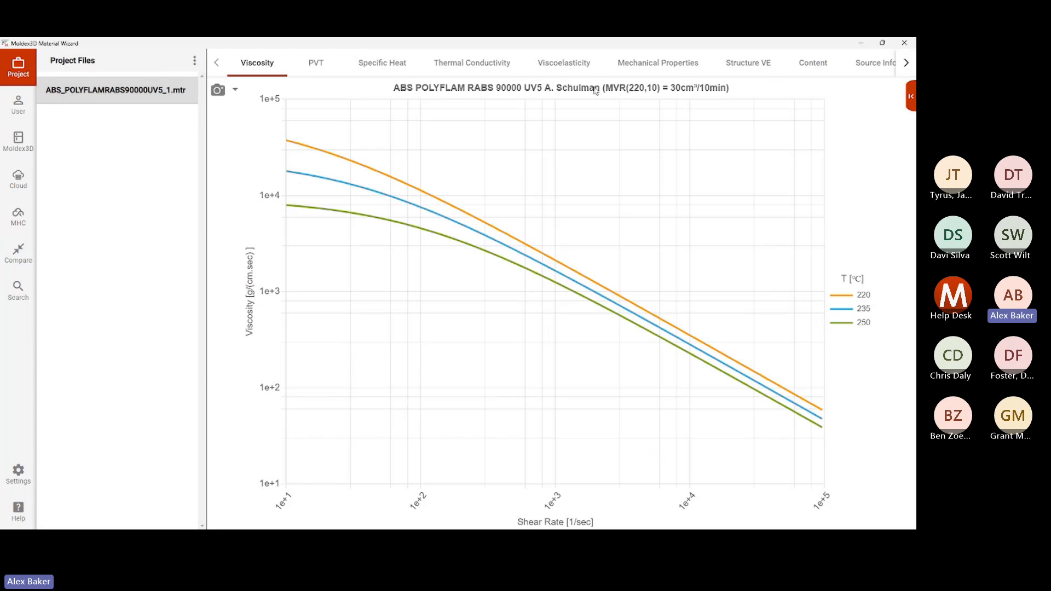
click(907, 46)
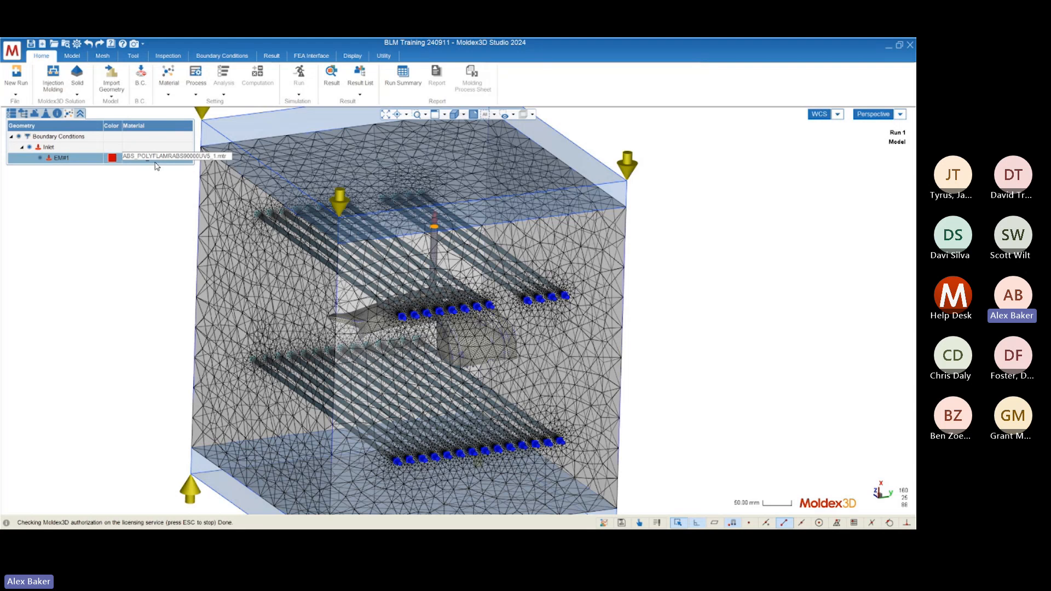
Step: Create a new process file for the run in the Process Wizard
middle_drag(467, 336, 503, 352)
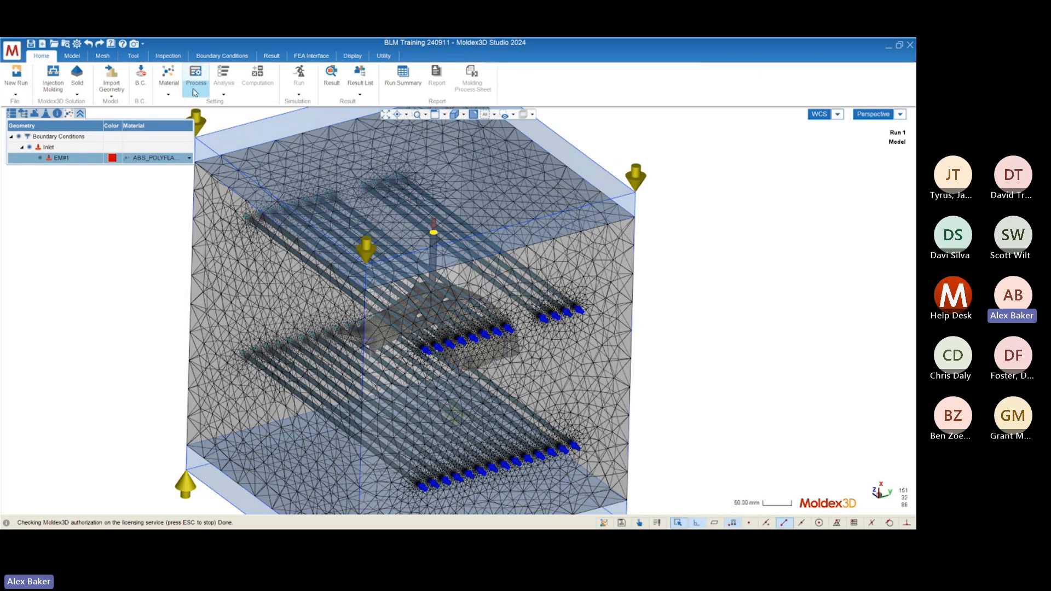
click(194, 92)
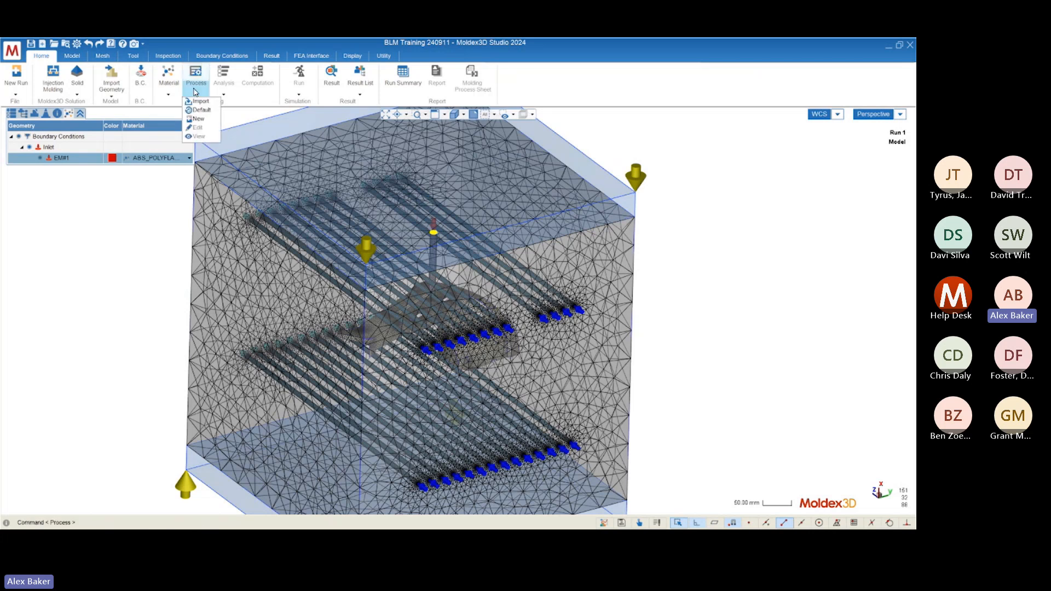
click(199, 119)
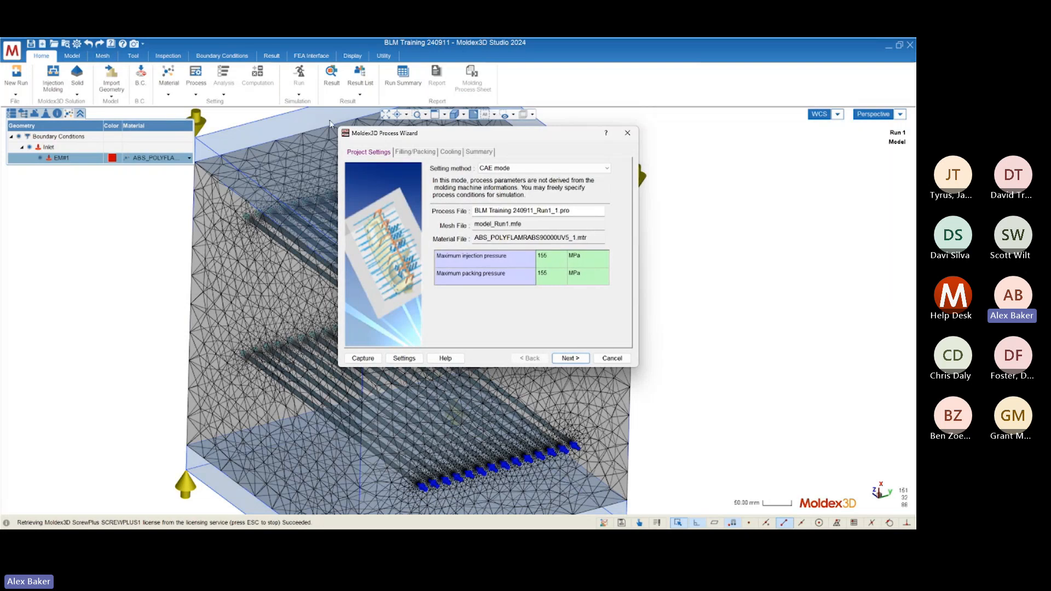
drag(453, 136, 369, 138)
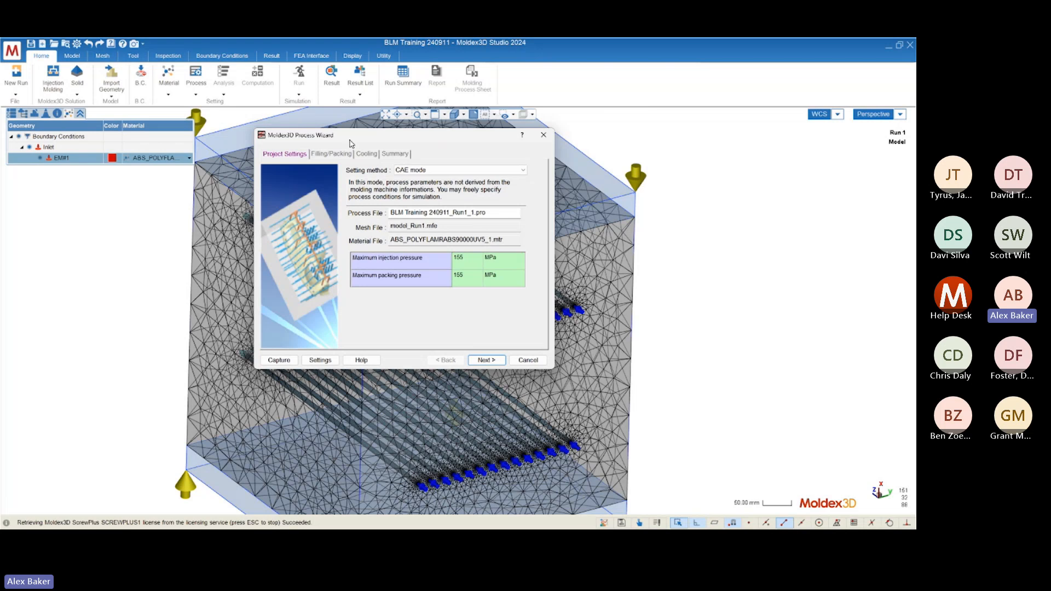
mouse_move(364, 138)
mouse_down()
mouse_move(415, 138)
mouse_move(347, 135)
mouse_up()
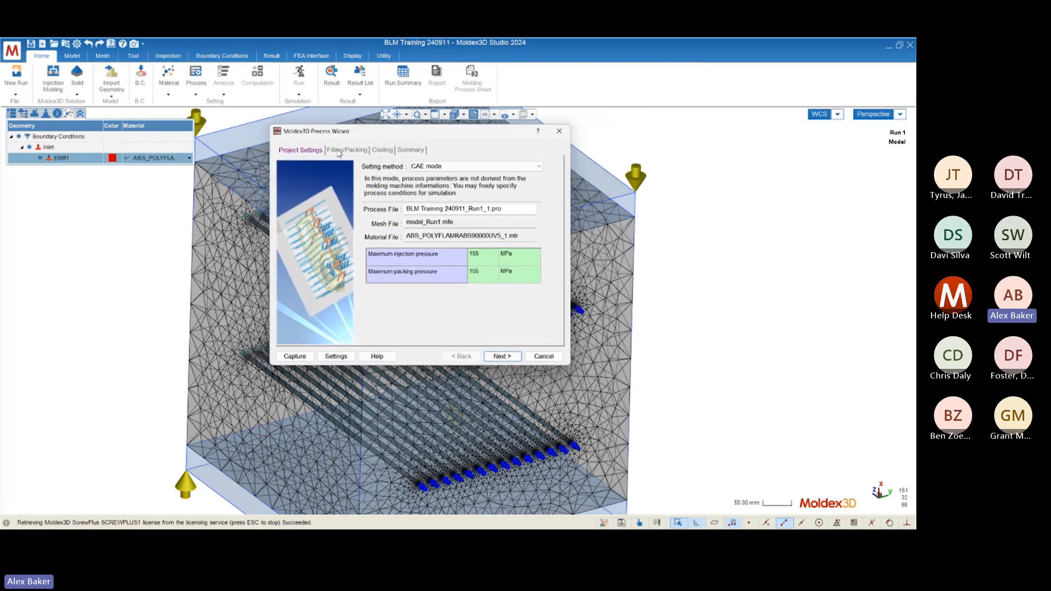
Step: Set the process setting method to Machine mode 1 (by profile)
click(431, 166)
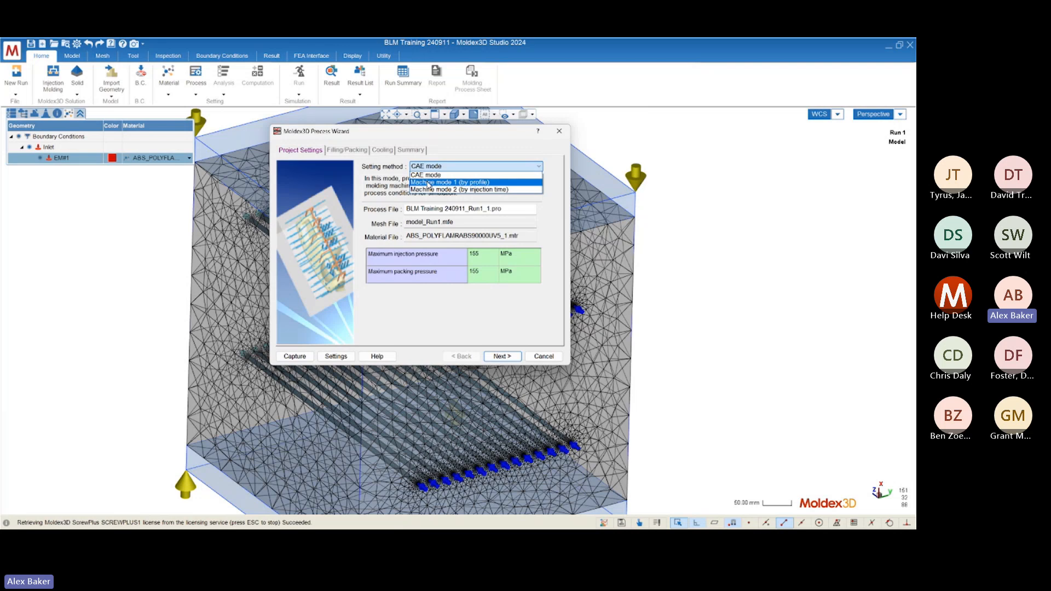
click(426, 175)
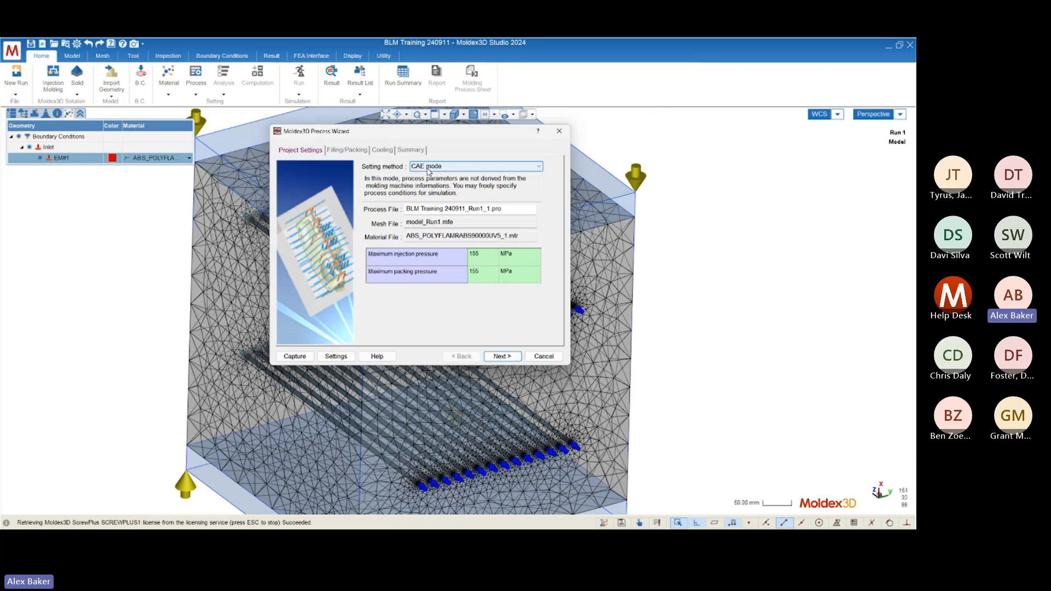
click(428, 167)
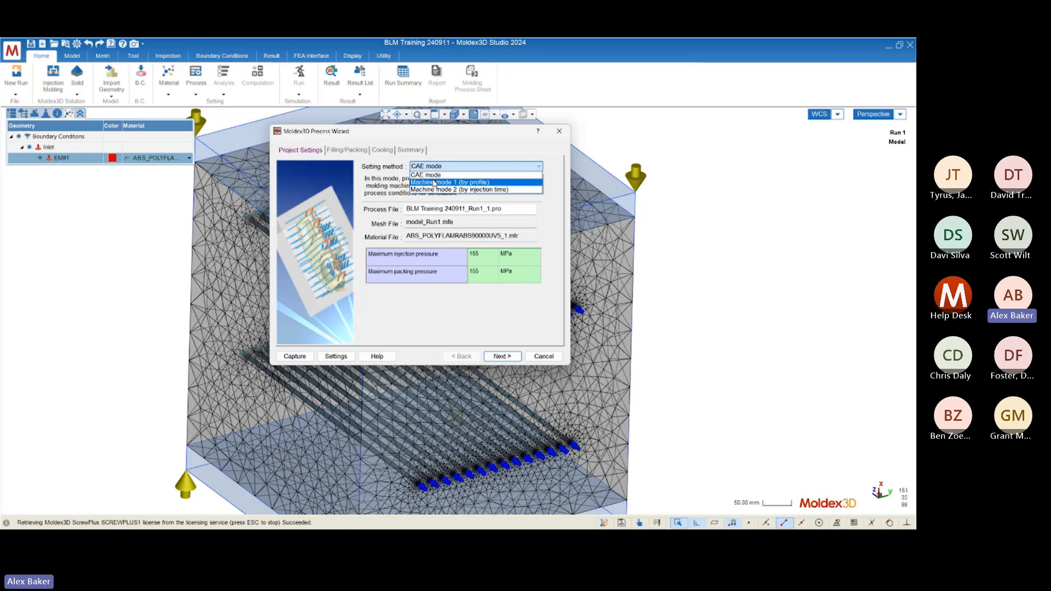
click(435, 182)
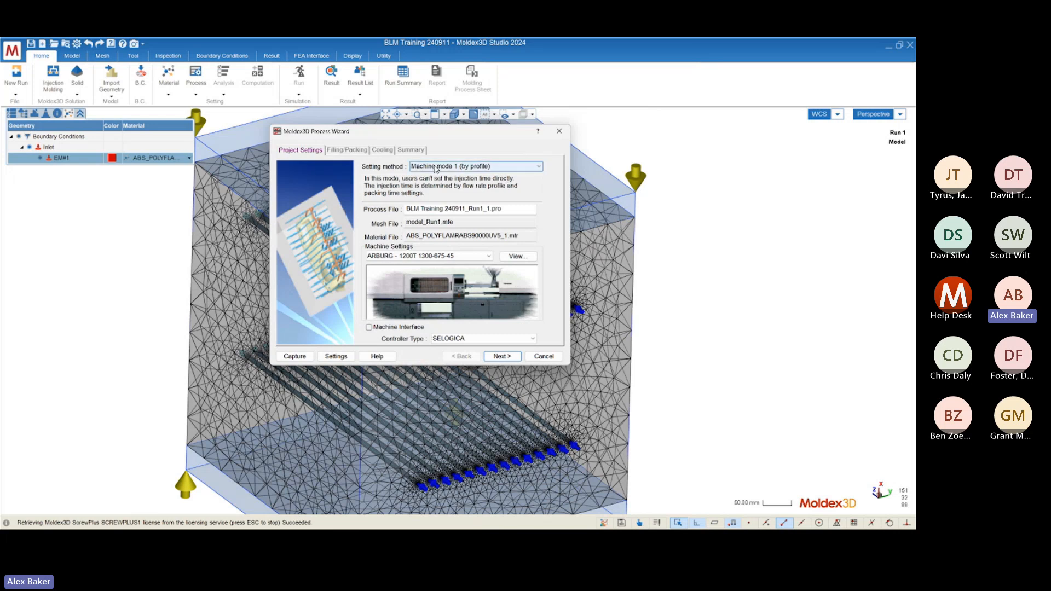
mouse_move(446, 135)
mouse_down()
mouse_move(522, 137)
mouse_move(477, 131)
mouse_move(451, 137)
mouse_move(457, 146)
mouse_up()
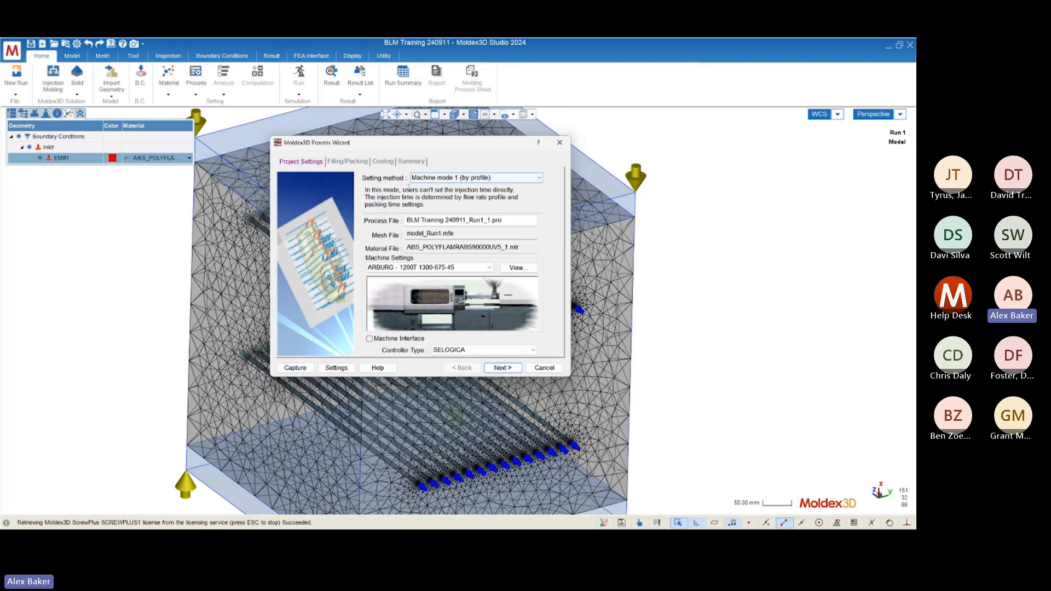
click(453, 180)
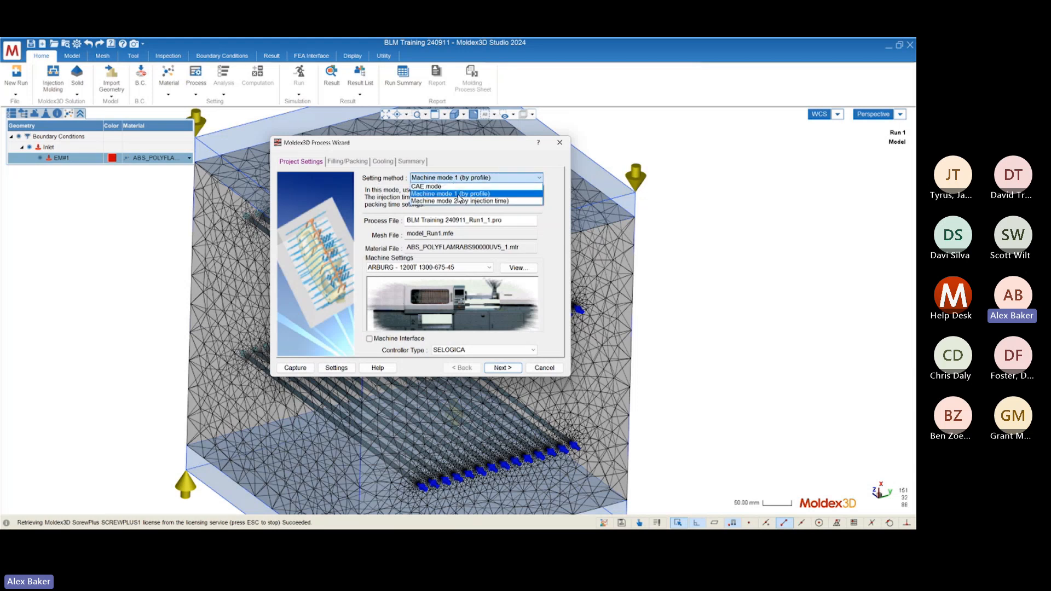
click(459, 193)
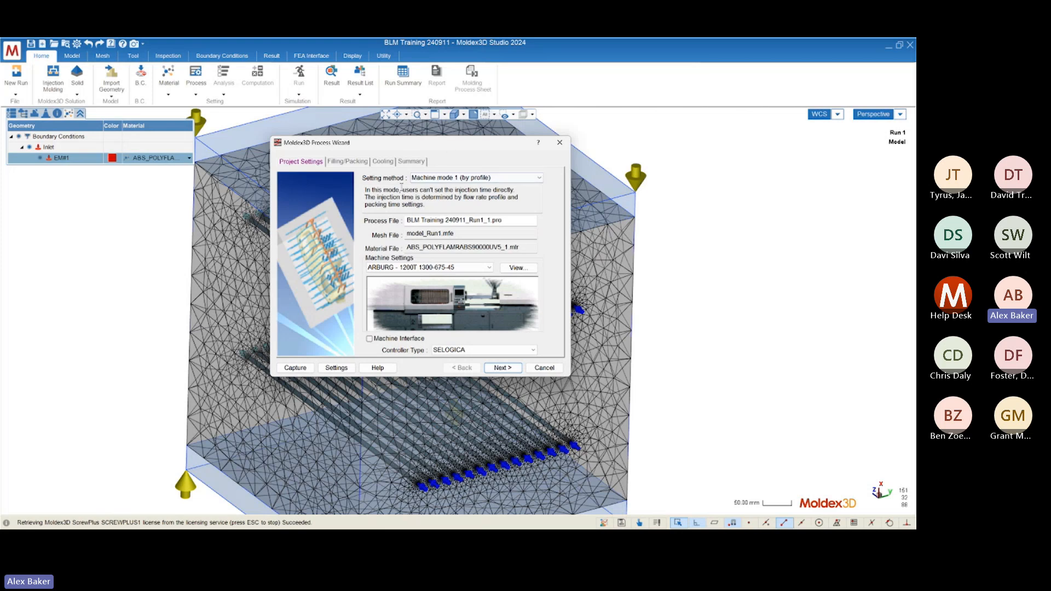
Step: Open the injection machine database from the machine settings to choose a new machine
click(402, 271)
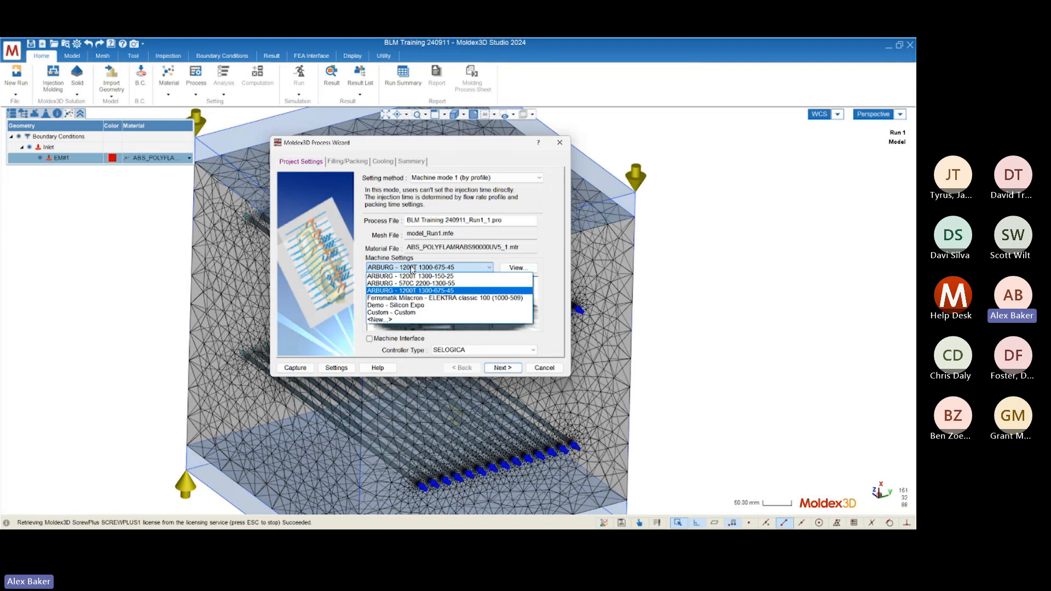
click(388, 322)
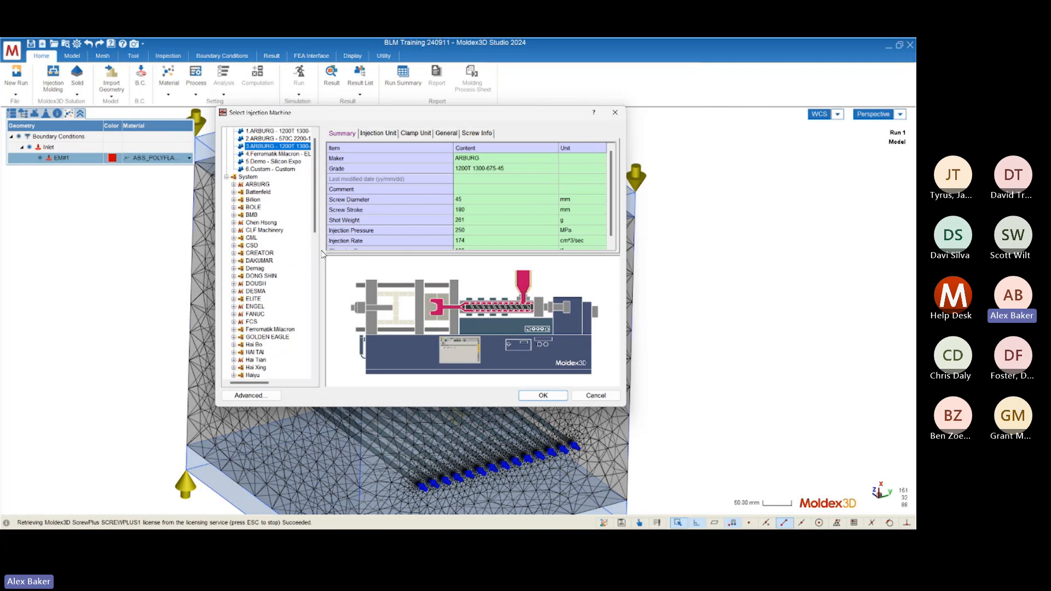
drag(376, 113, 396, 140)
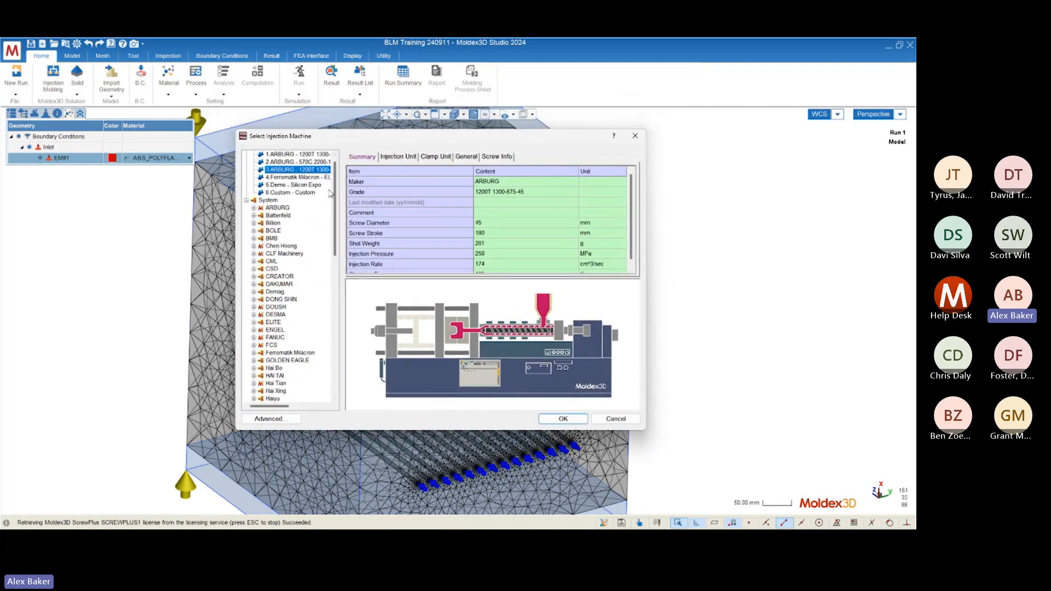
drag(335, 186, 359, 180)
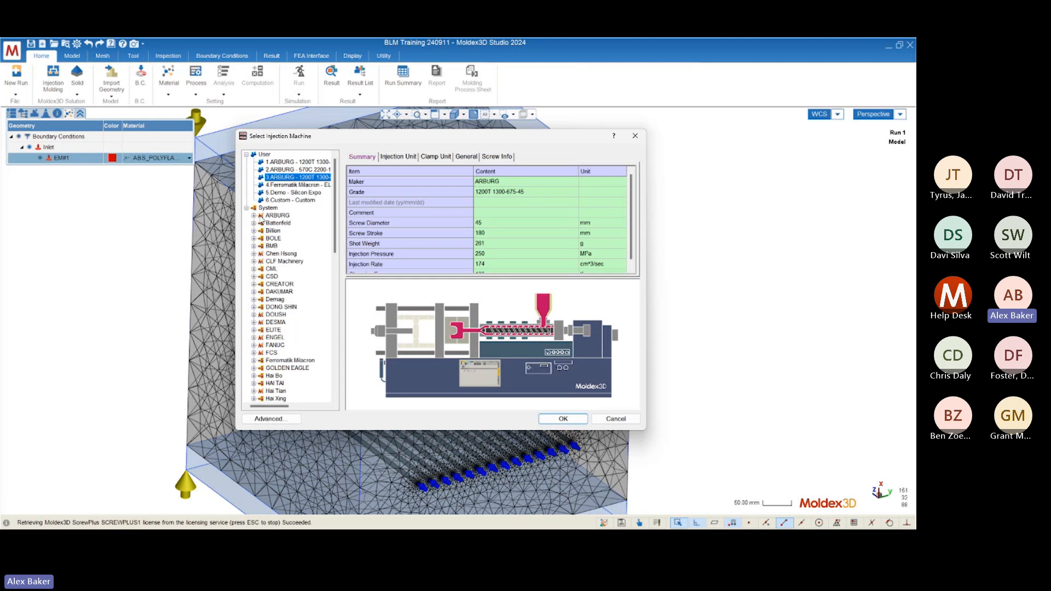
Step: Examine the screw, shot weight, injection and clamping specifications of the current machine and the system ARBURG 1200T 1600-675-55
click(268, 217)
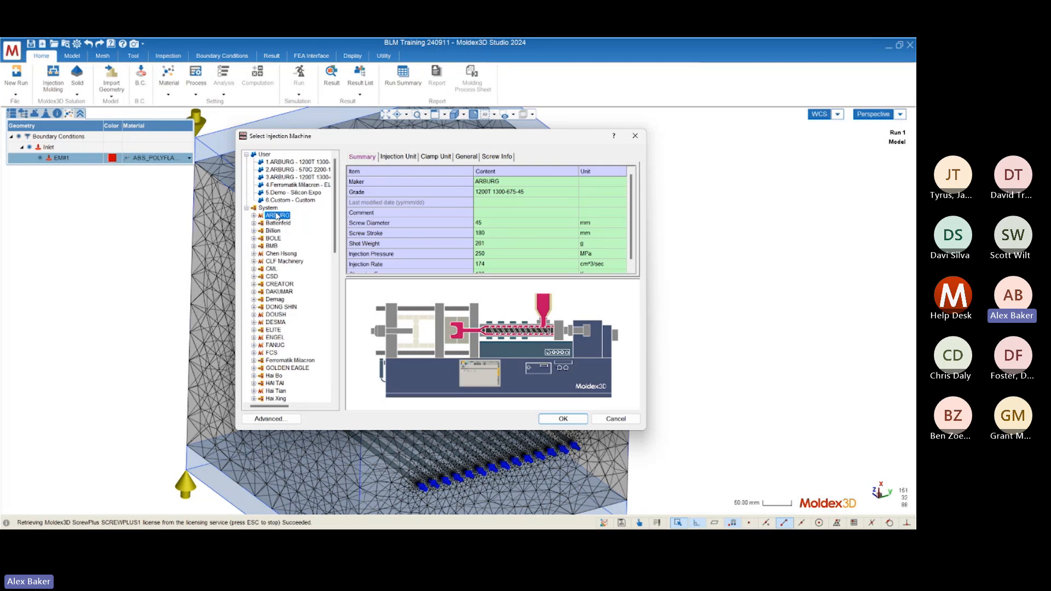
scroll(563, 227, down, 1)
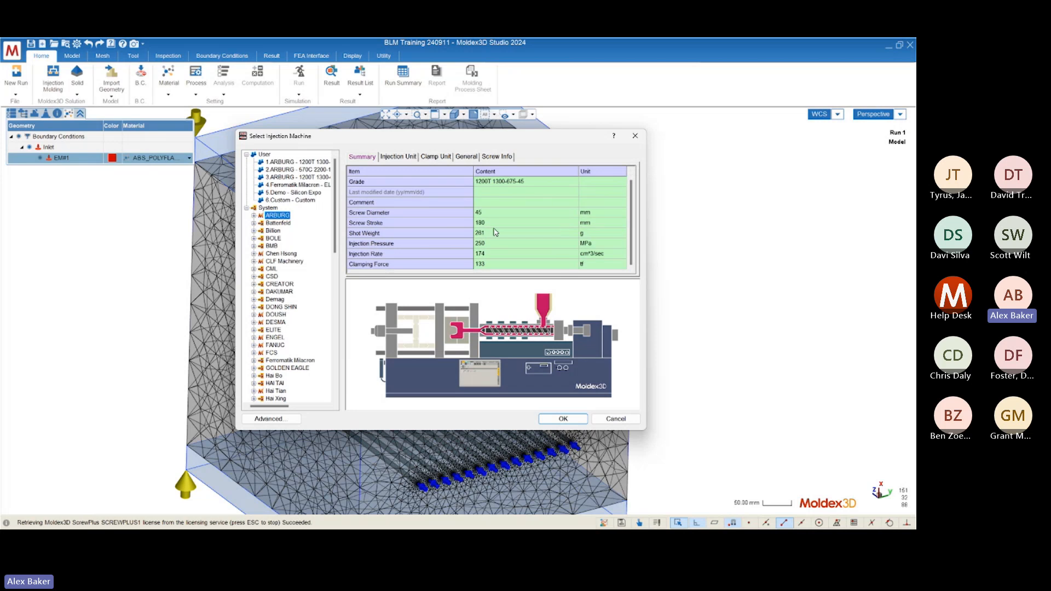
drag(499, 213, 485, 266)
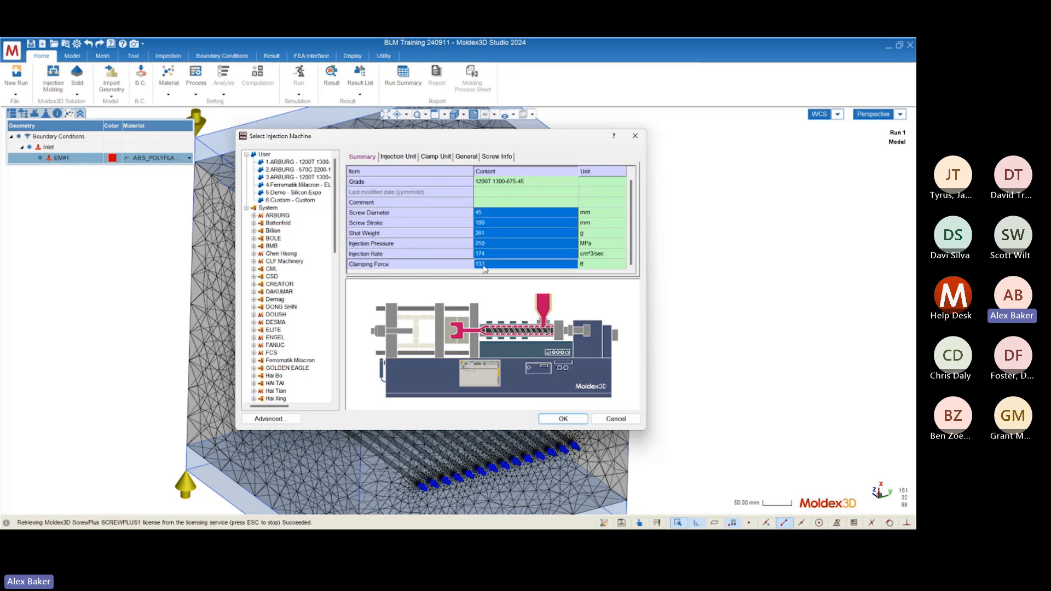
click(505, 213)
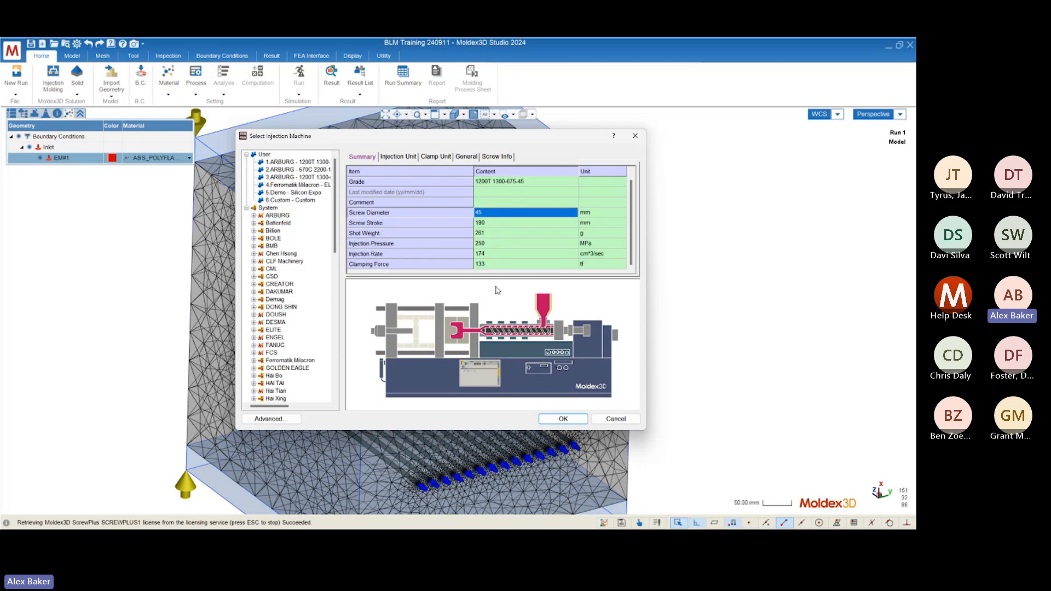
click(253, 216)
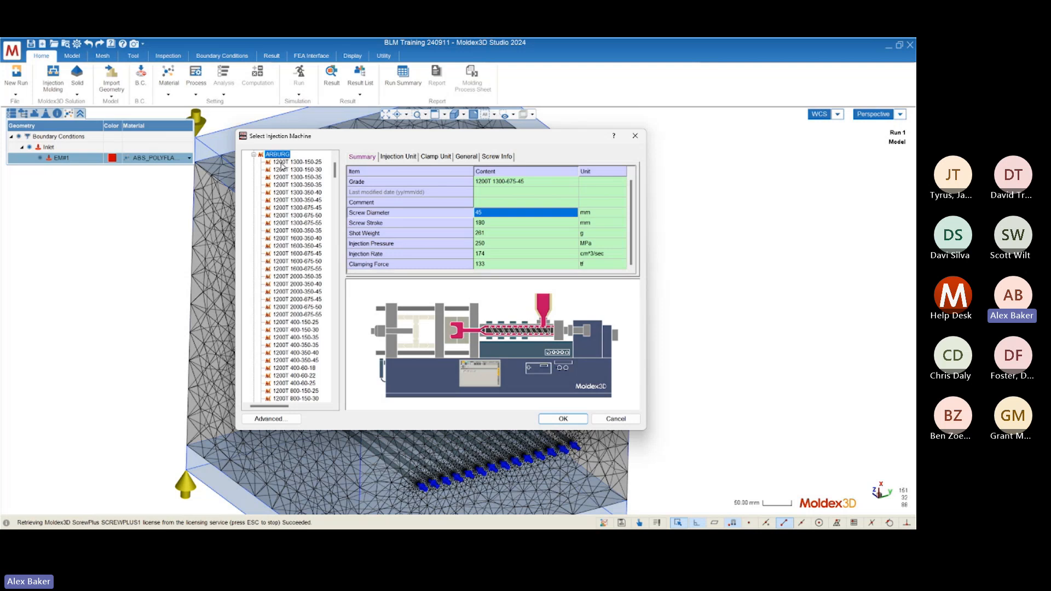
click(296, 268)
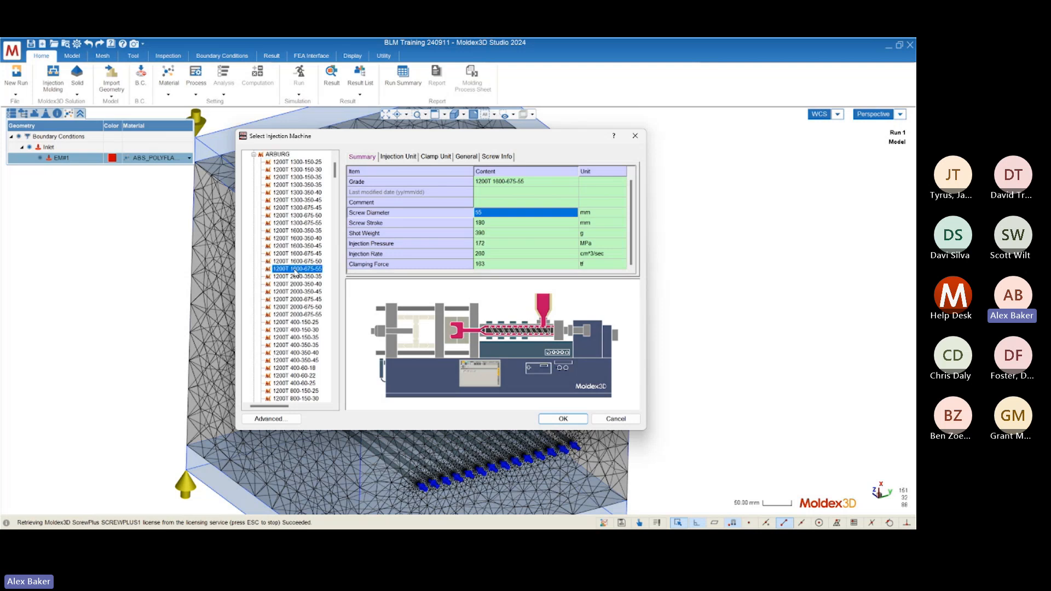
click(492, 224)
double_click(492, 224)
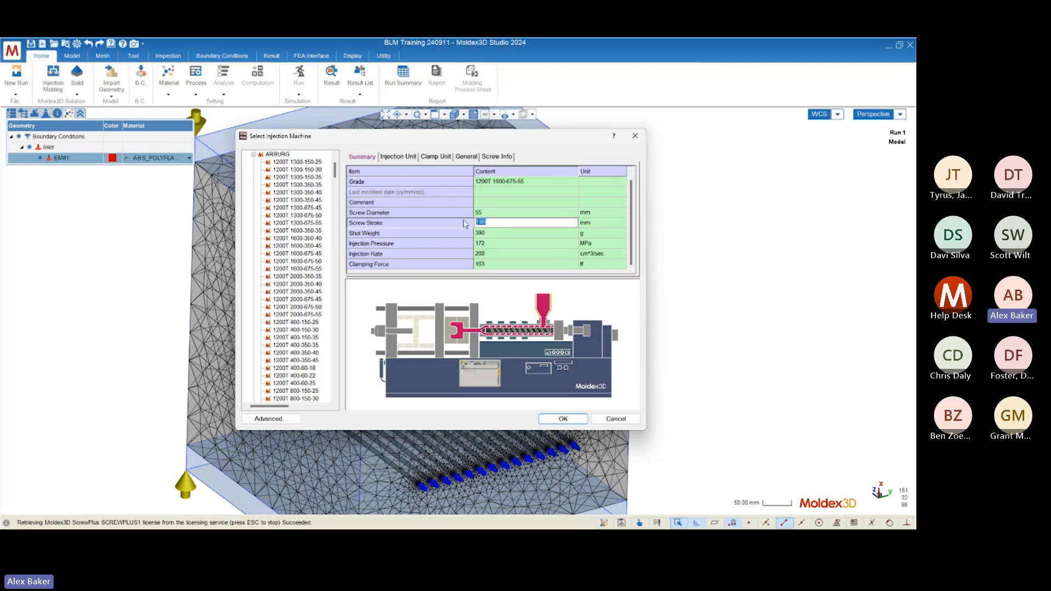
drag(491, 223, 472, 223)
scroll(495, 226, up, 1)
scroll(247, 193, up, 3)
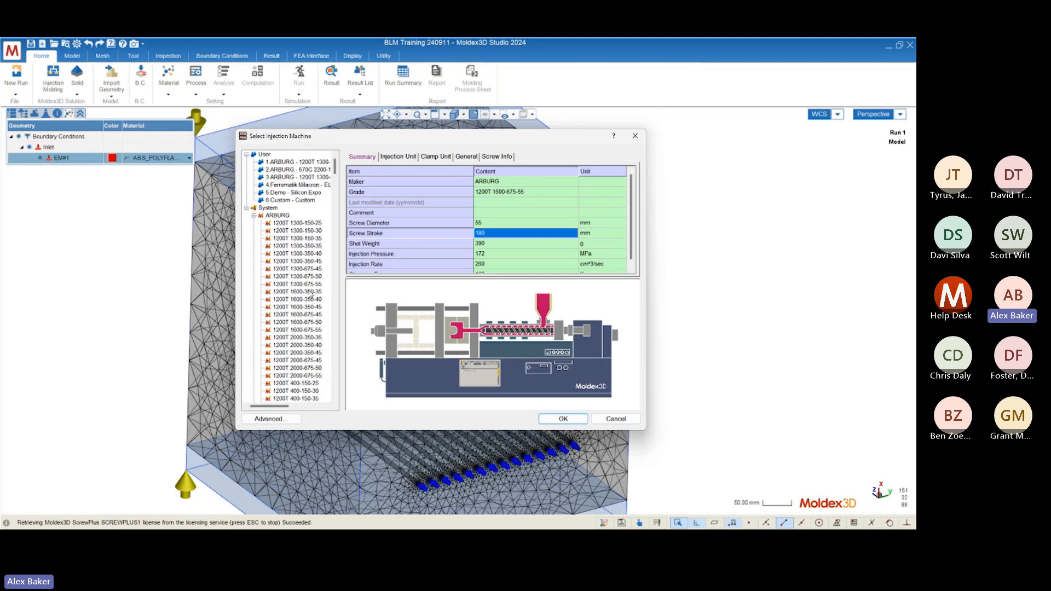
Step: Choose the system ARBURG 1200T 1300-150-25 as the injection machine and confirm the process machine change
click(293, 226)
click(570, 419)
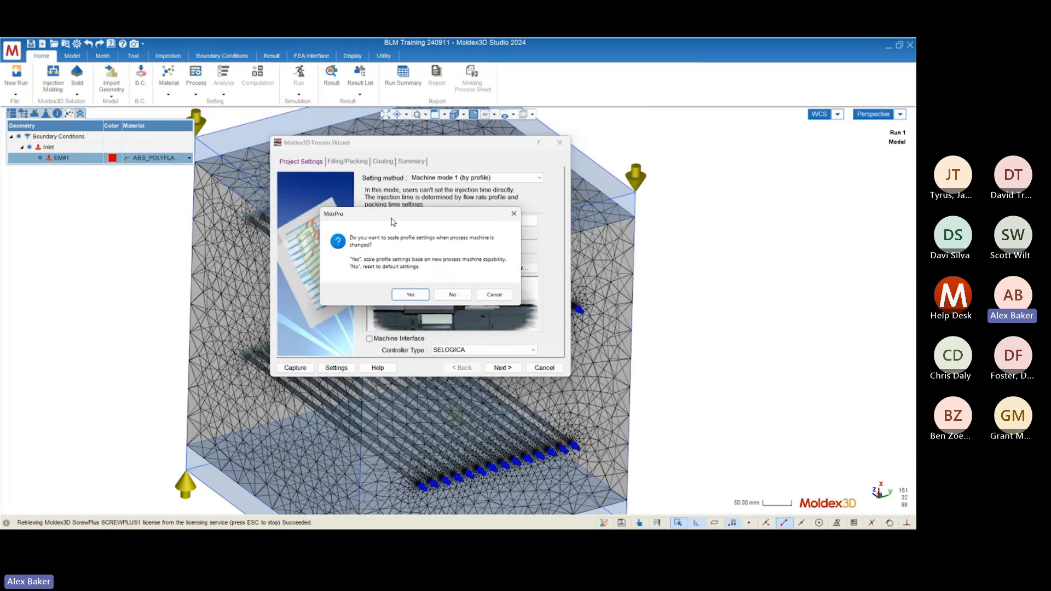
drag(394, 222, 429, 220)
click(450, 291)
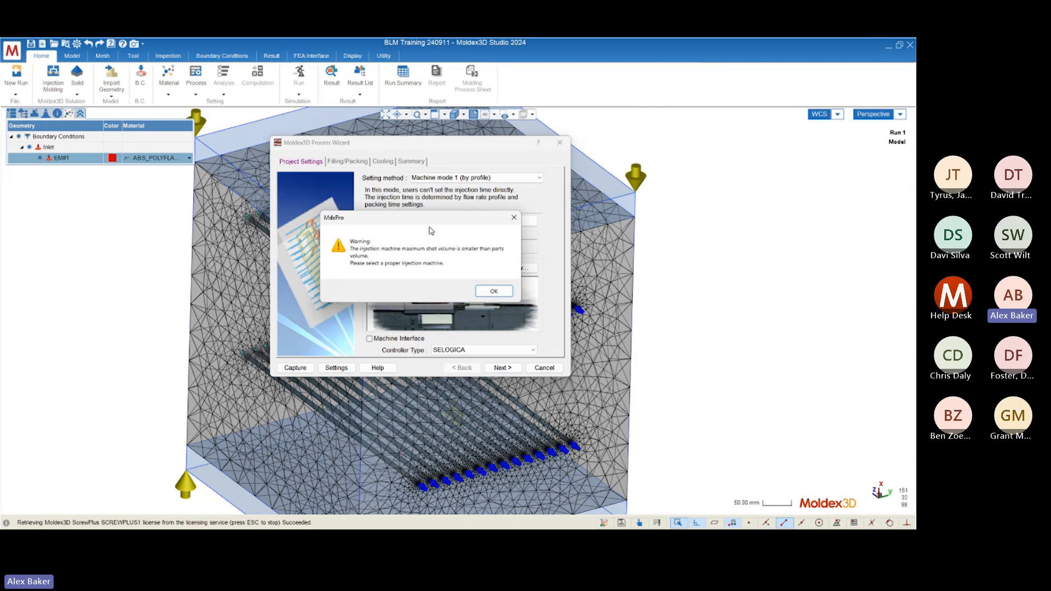
drag(410, 221, 616, 213)
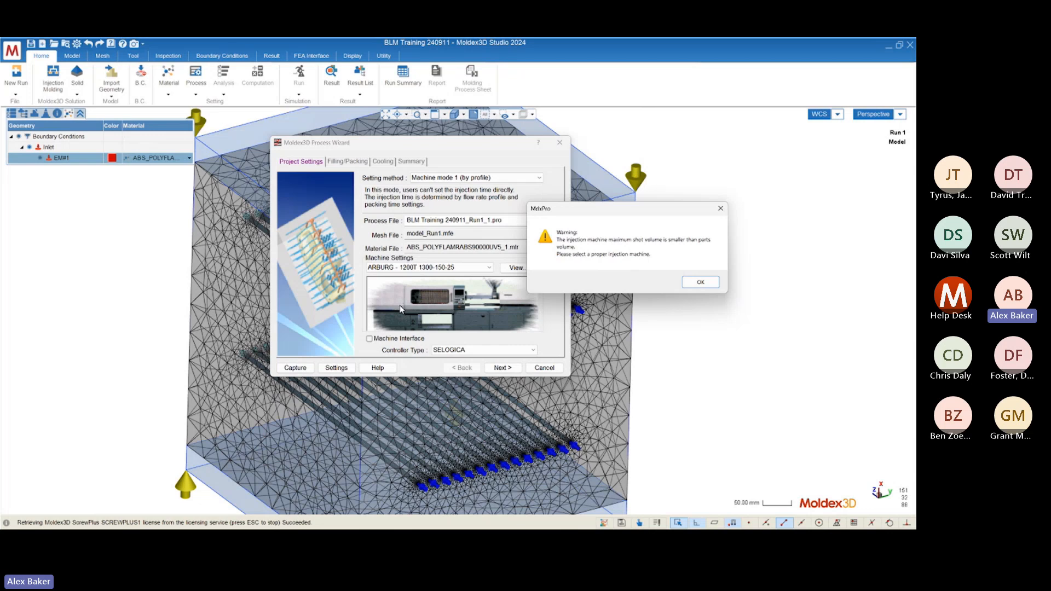
Step: Enable the machine interface with the SELOGICA controller type and continue to the ARBURG process settings
click(706, 282)
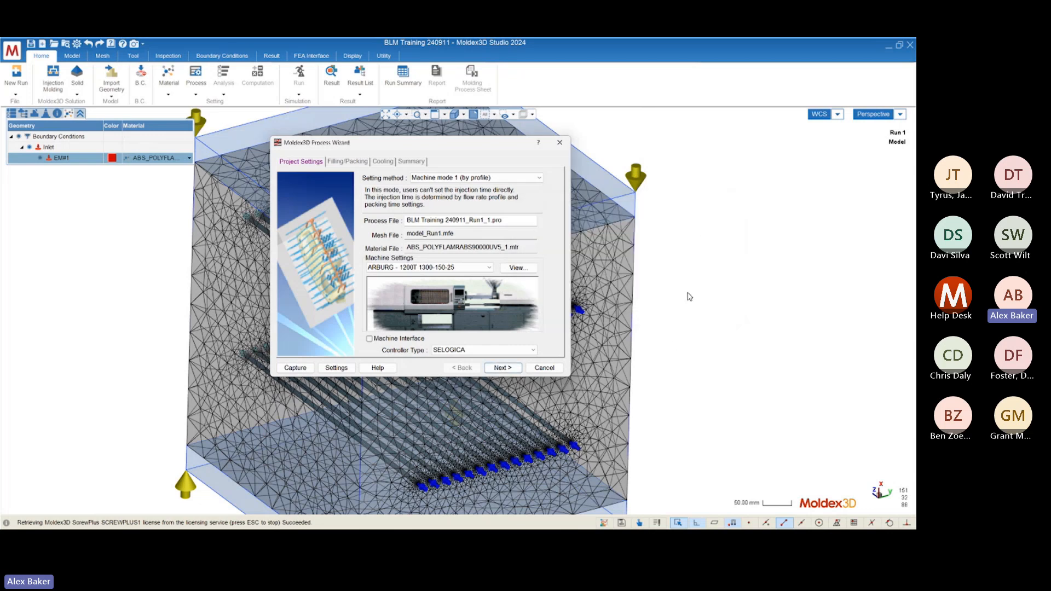
drag(452, 150, 655, 150)
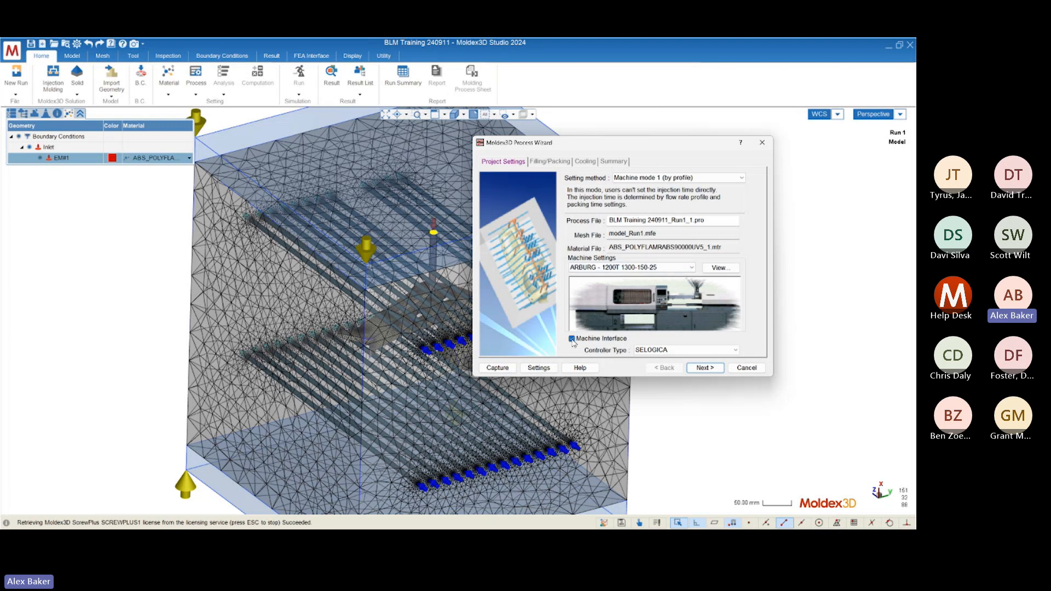
click(659, 351)
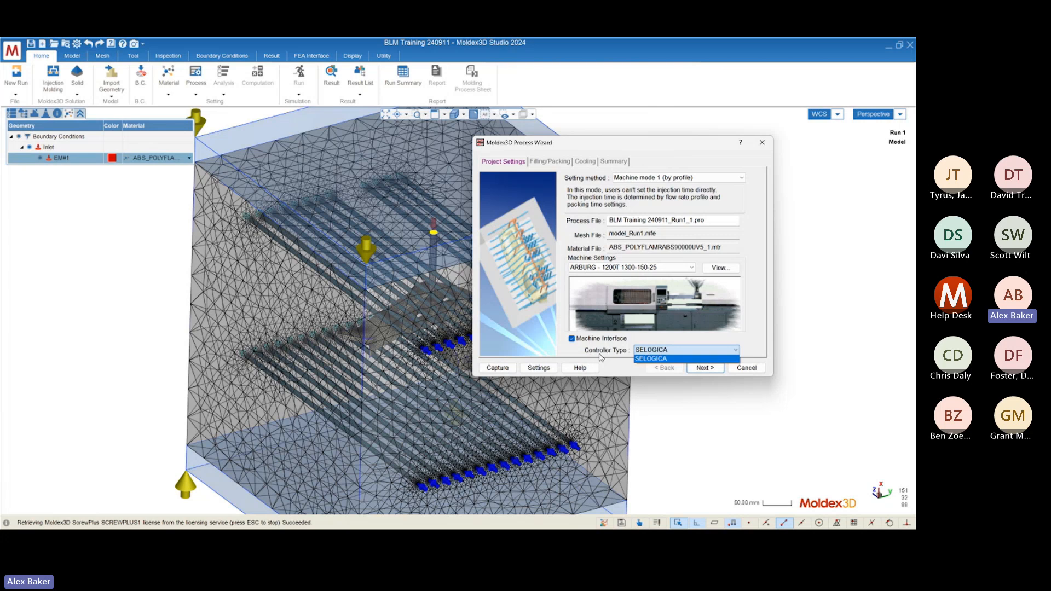
click(654, 357)
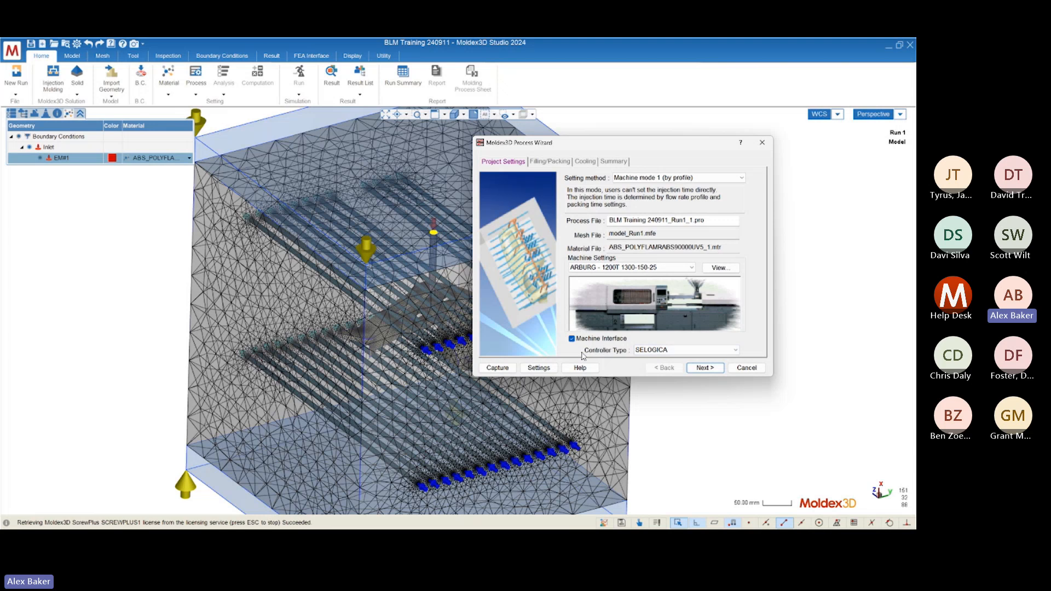
click(707, 368)
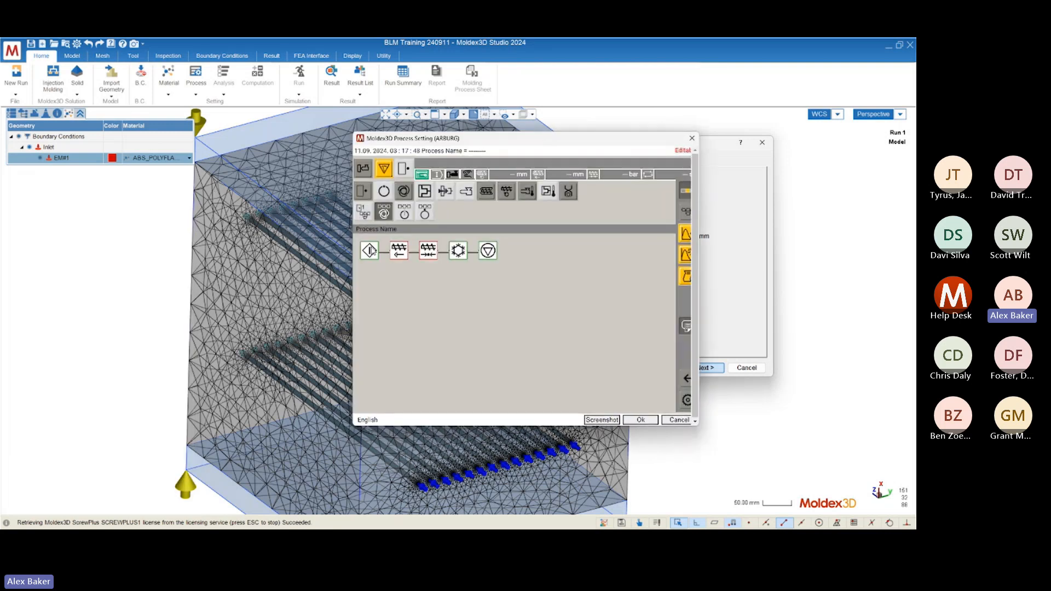
Step: Try setting the injection pressure to 1500 bar on the injection page of the ARBURG process settings
click(404, 252)
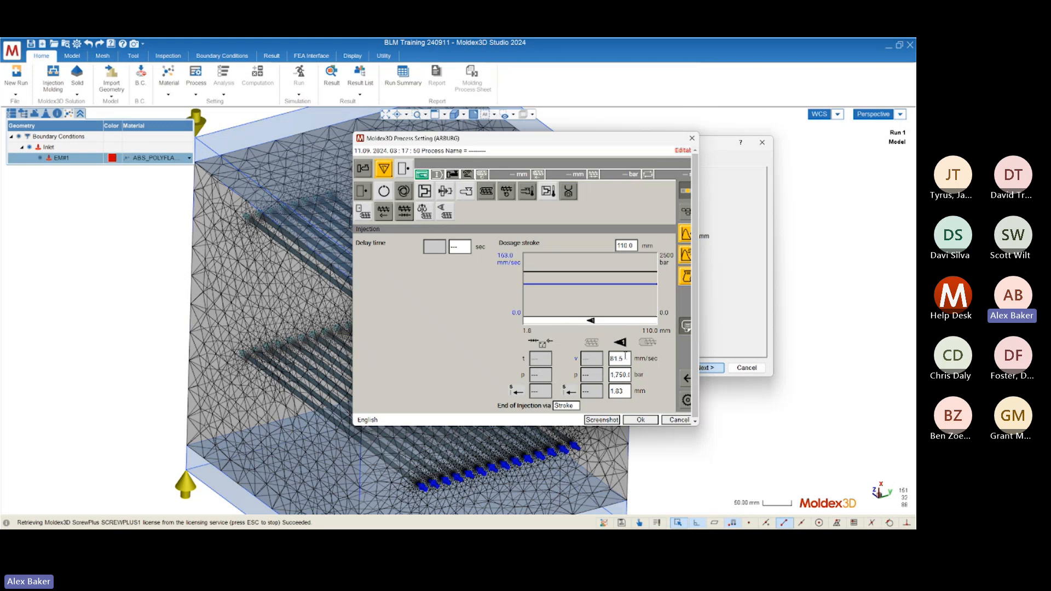
drag(611, 360, 630, 391)
text(1)
drag(578, 145, 342, 166)
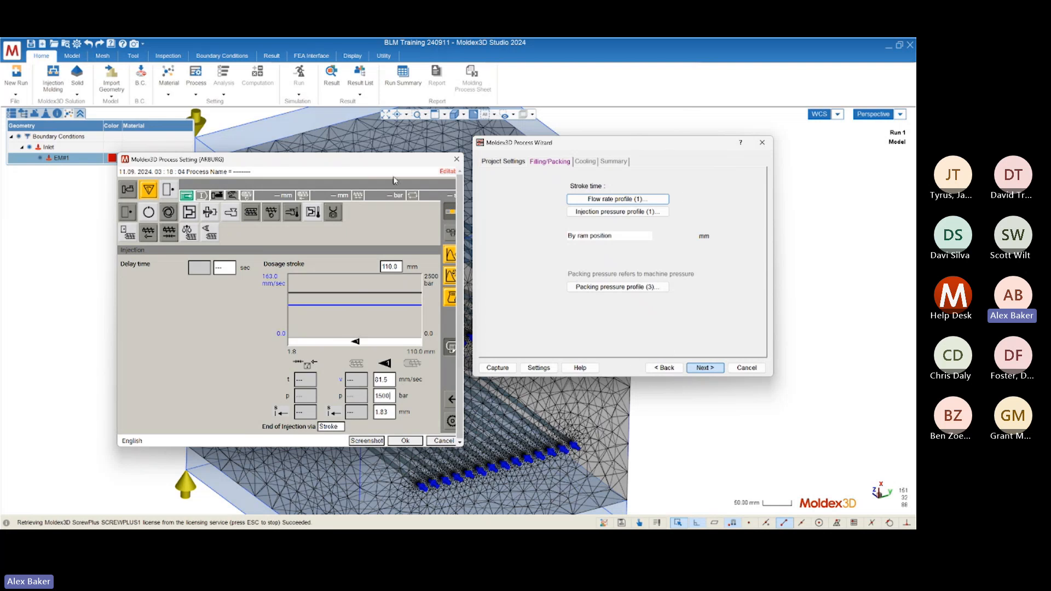
drag(335, 163, 452, 156)
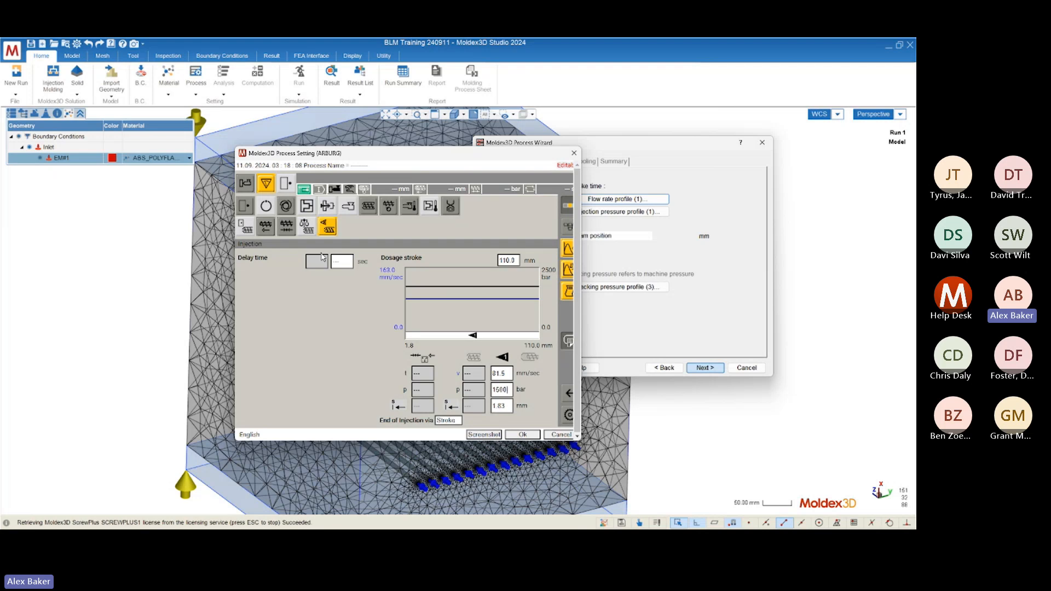
Step: Inspect the dosage, decompression and cooling page in the ARBURG process sequence and close the machine interface
click(266, 185)
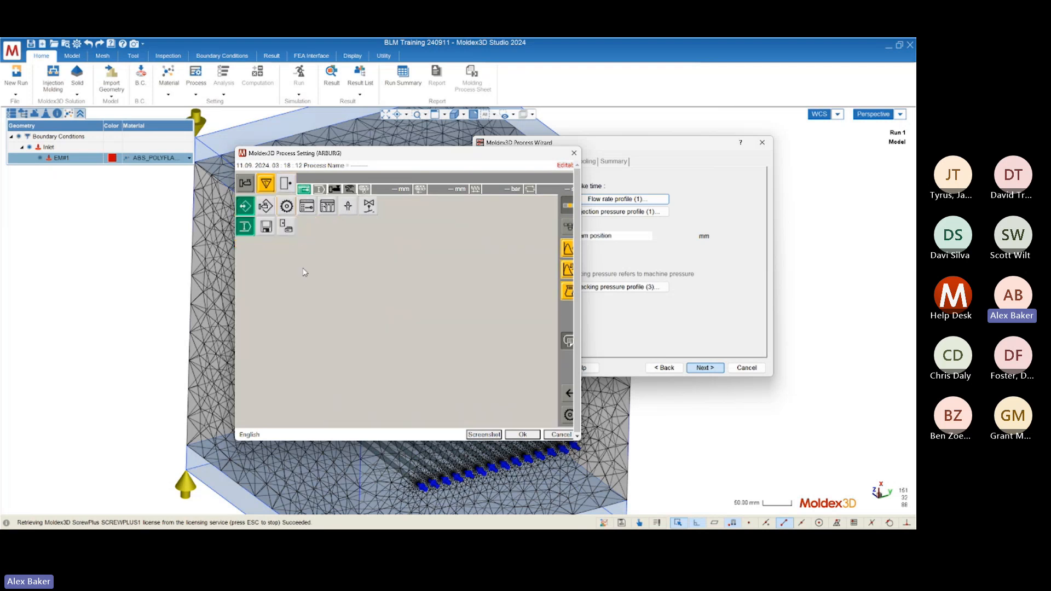
click(246, 184)
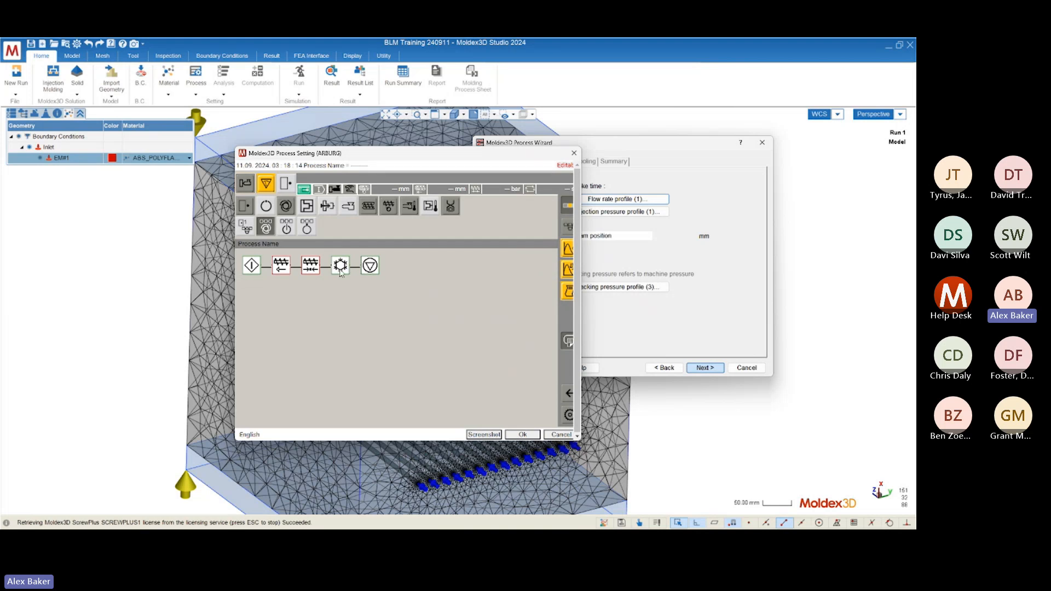
click(341, 266)
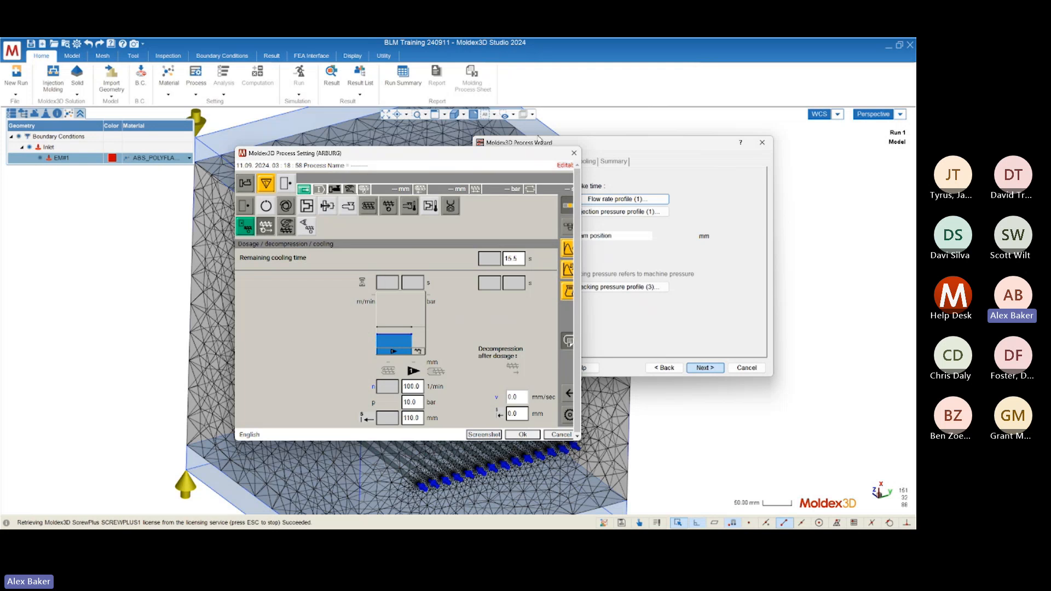
click(578, 157)
drag(659, 147, 434, 177)
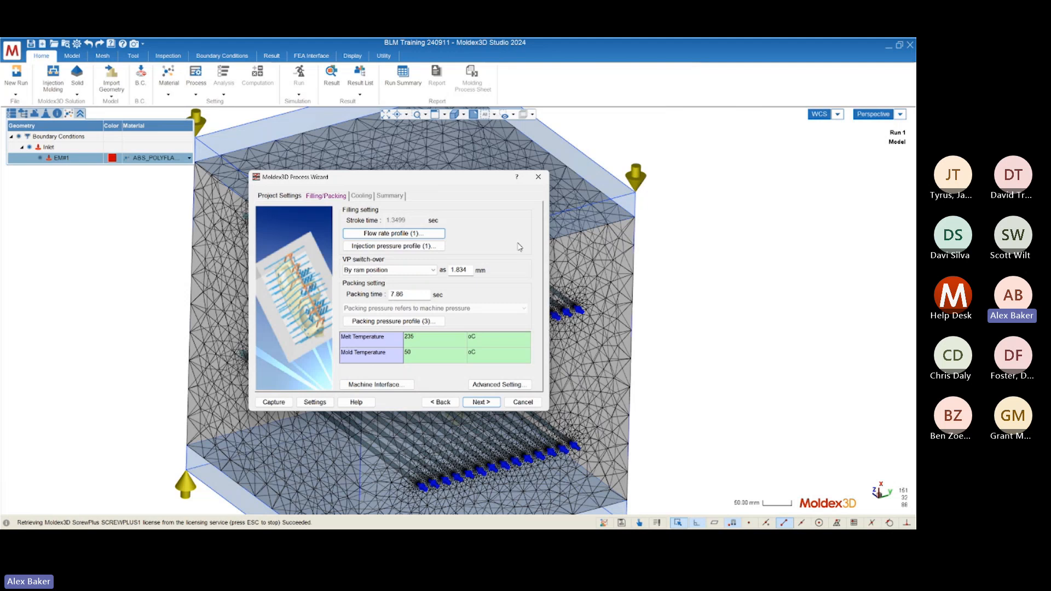
Step: Return to the project settings and review the available setting methods, keeping Machine mode 1 (by profile)
click(285, 197)
click(442, 214)
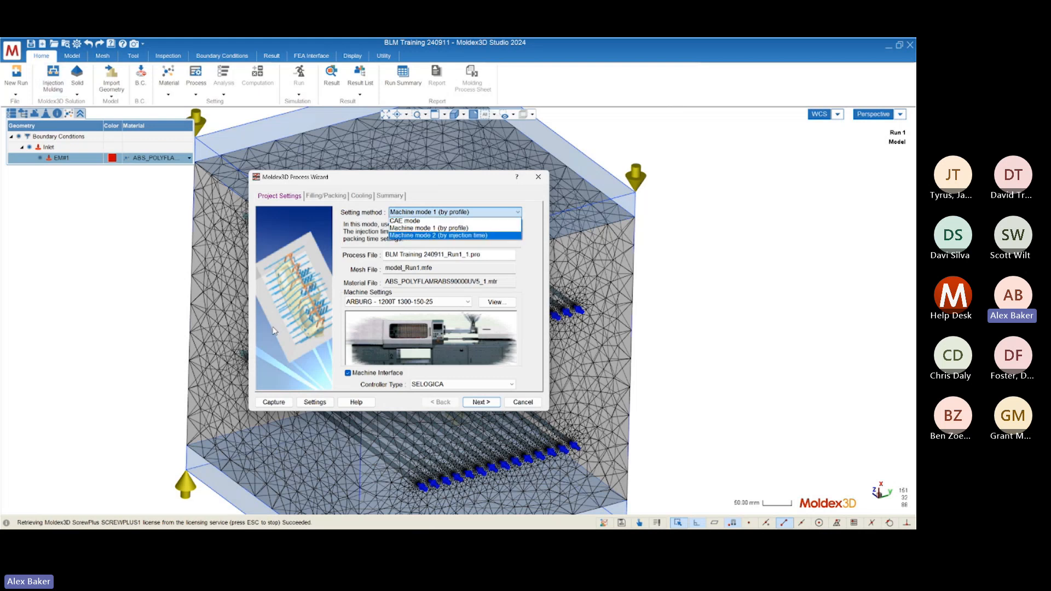
click(479, 228)
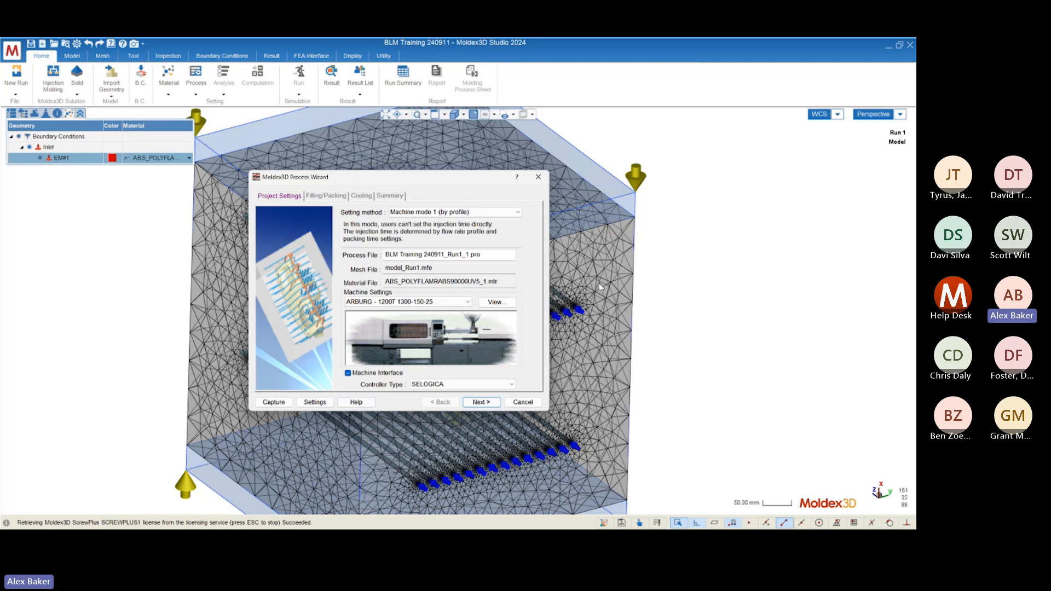
Step: Accept the filling/packing and cooling settings as they are and finish the process wizard
click(480, 403)
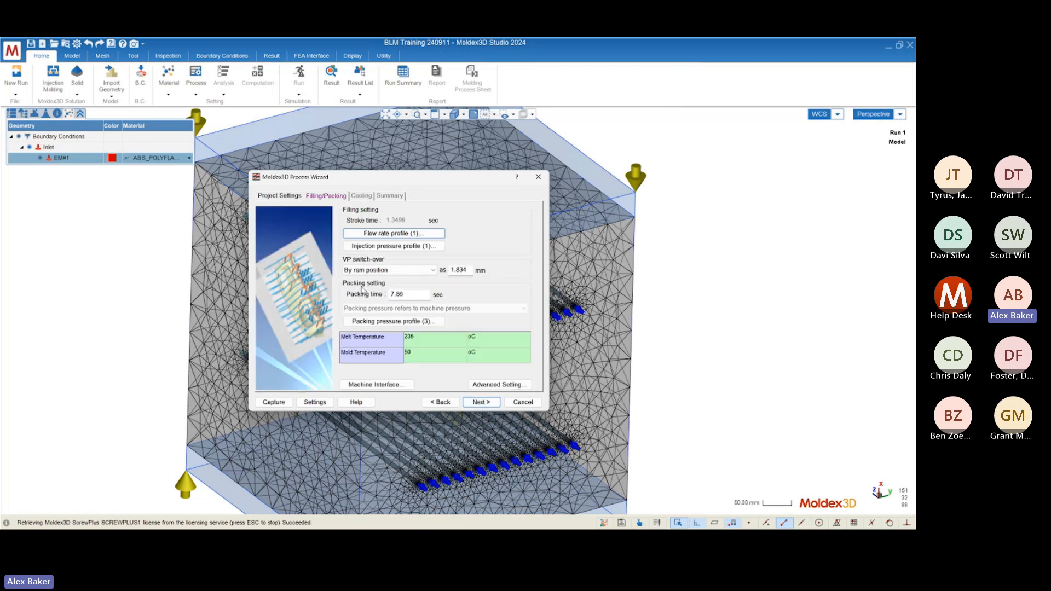
click(479, 403)
click(479, 403)
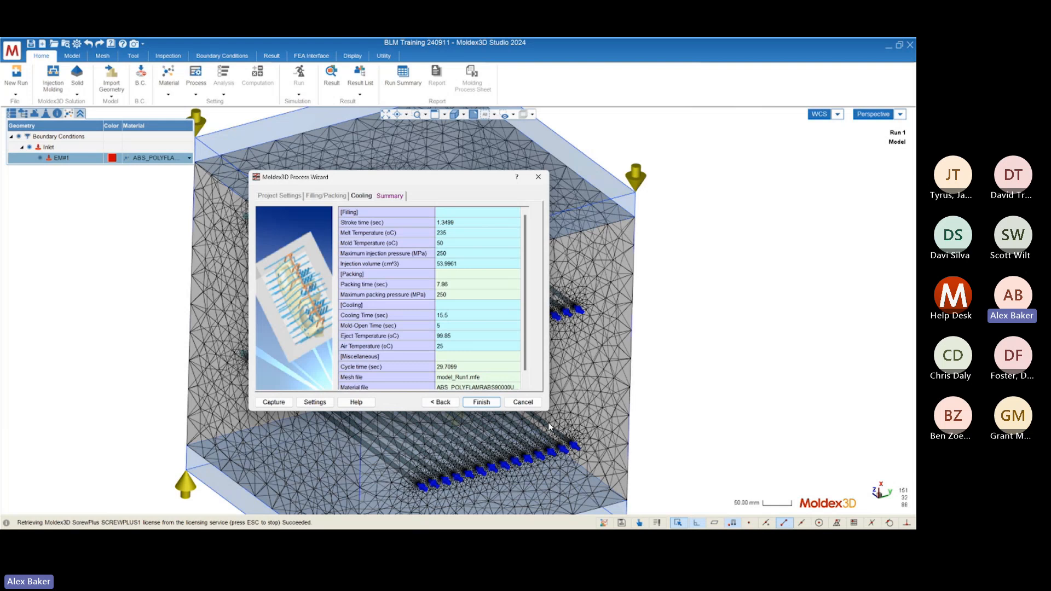
click(482, 405)
click(482, 324)
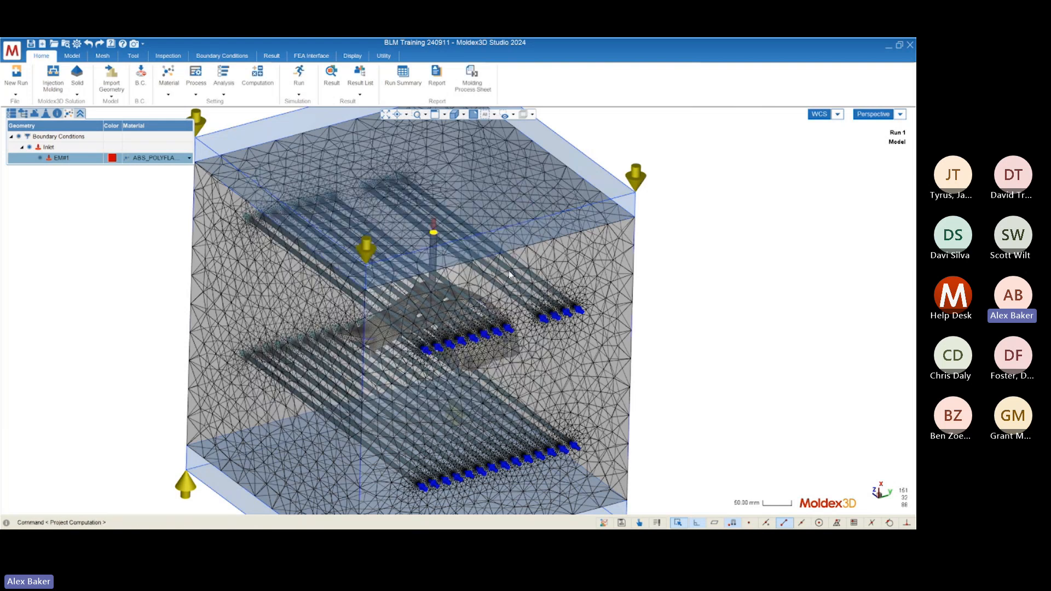
Step: Set the run's analysis sequence to Transient Analysis -Ct F P Ct W and check the selection
mouse_move(306, 368)
middle_down()
mouse_move(454, 344)
mouse_move(447, 369)
middle_up()
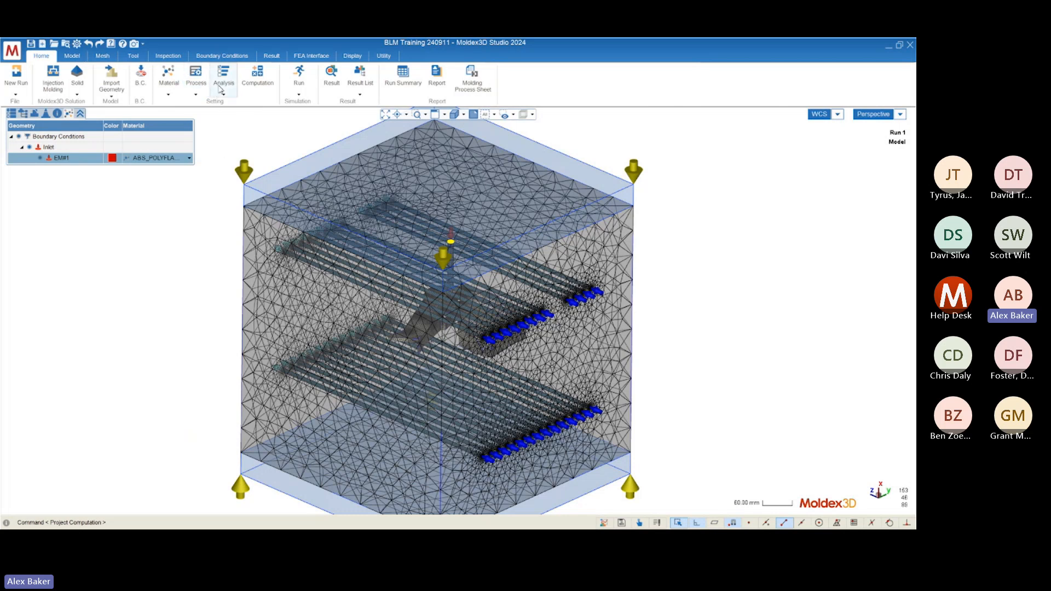
click(229, 93)
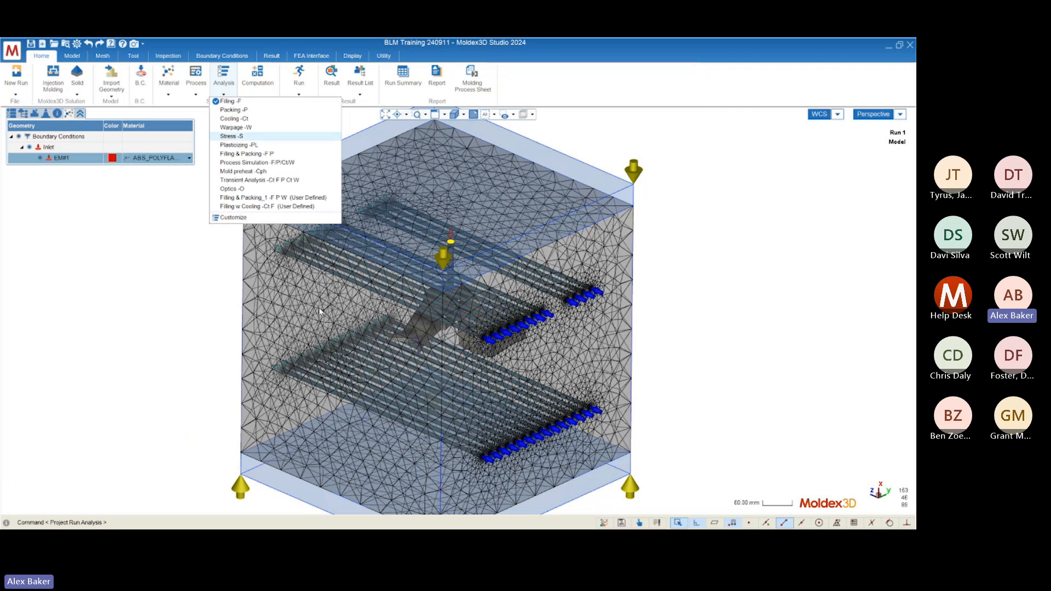
scroll(319, 308, up, 5)
scroll(419, 224, down, 5)
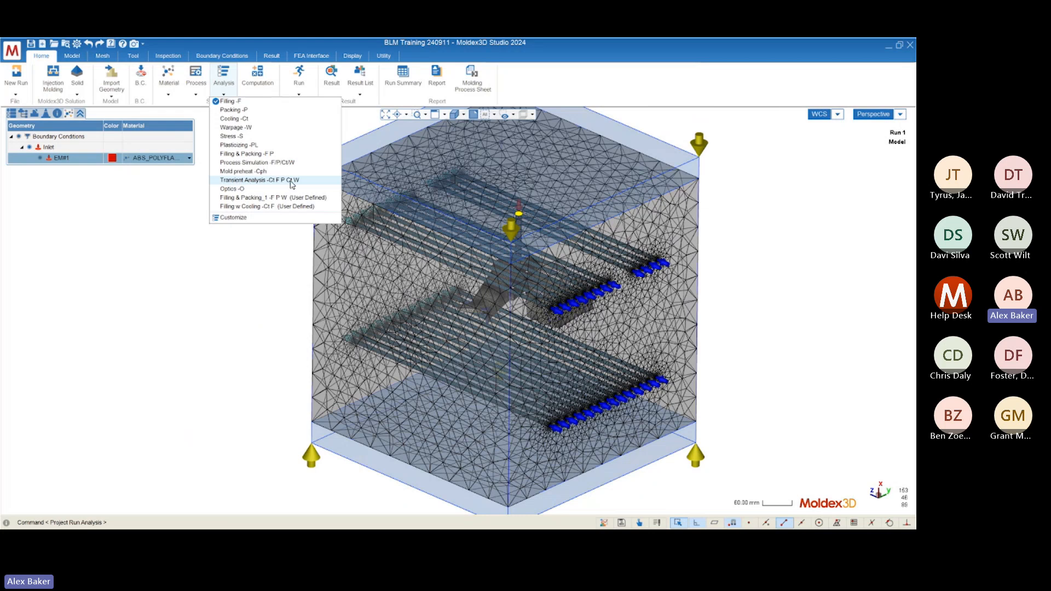
click(241, 181)
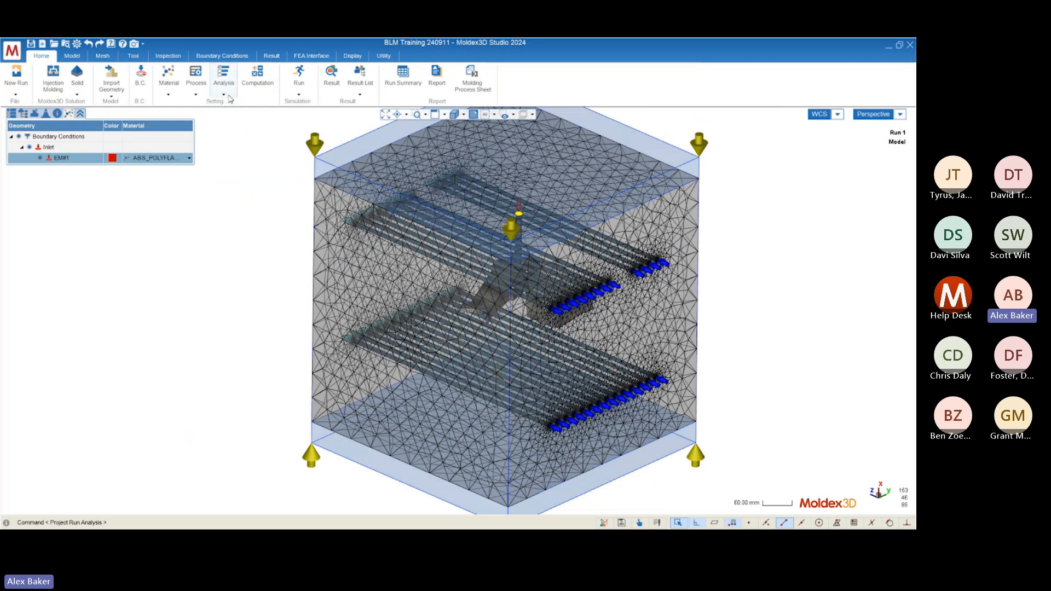
click(223, 82)
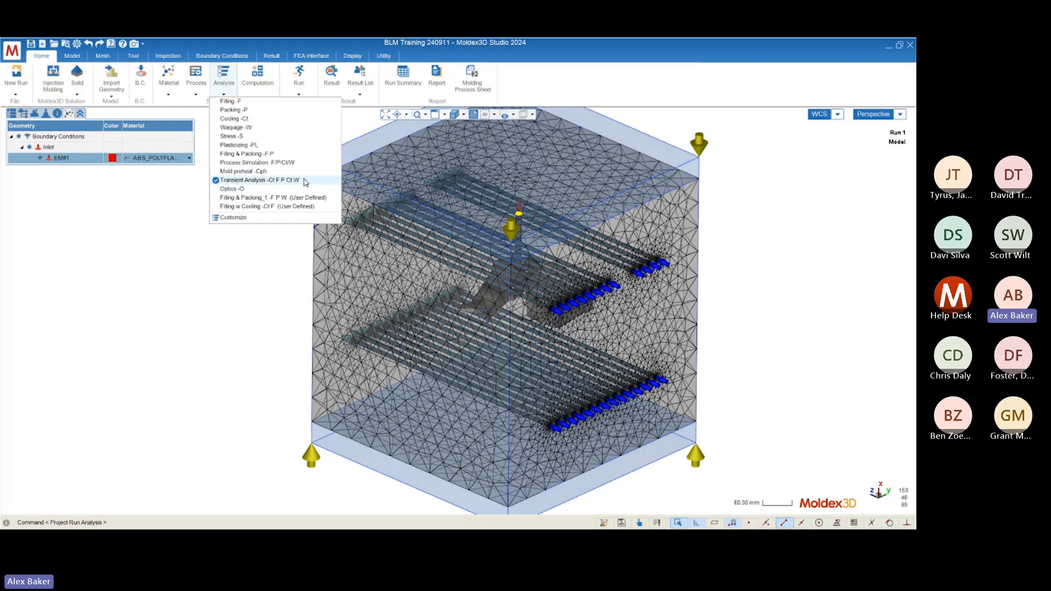
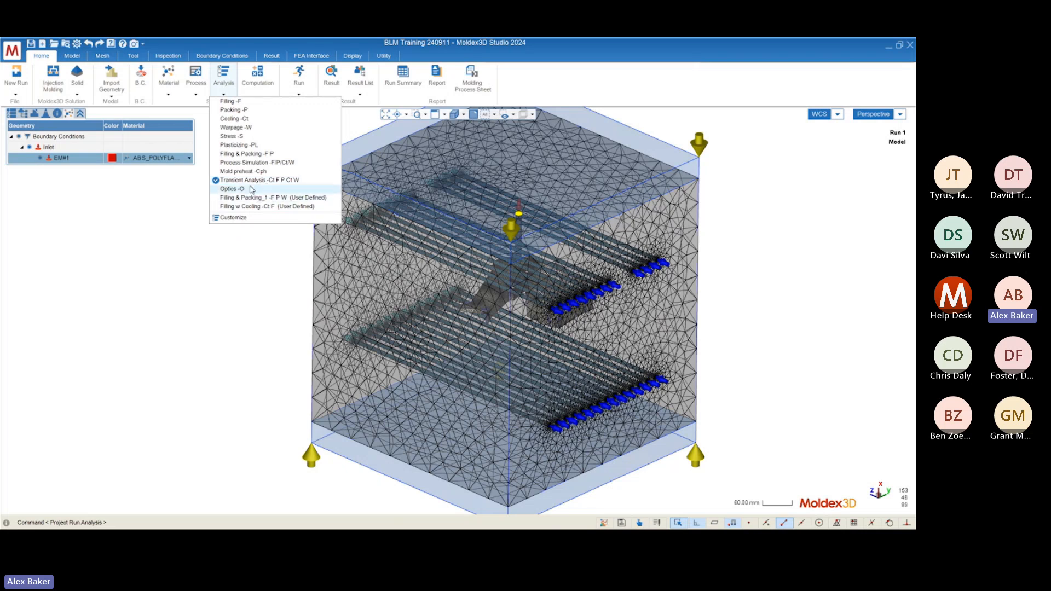
click(568, 82)
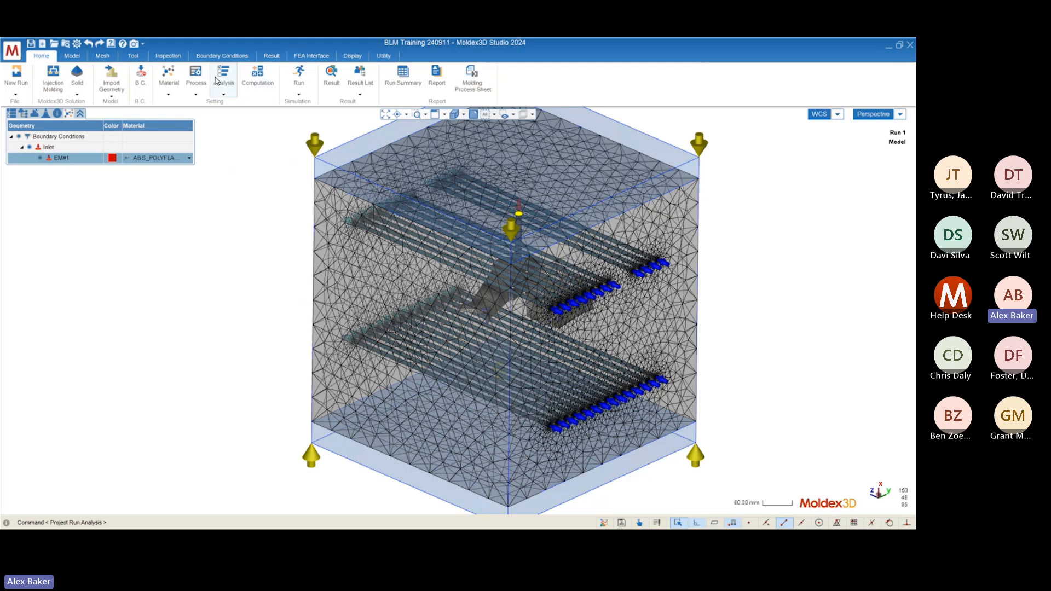
Step: Open the Computing Manager to review the run's batch job entry, and close it without submitting
click(300, 94)
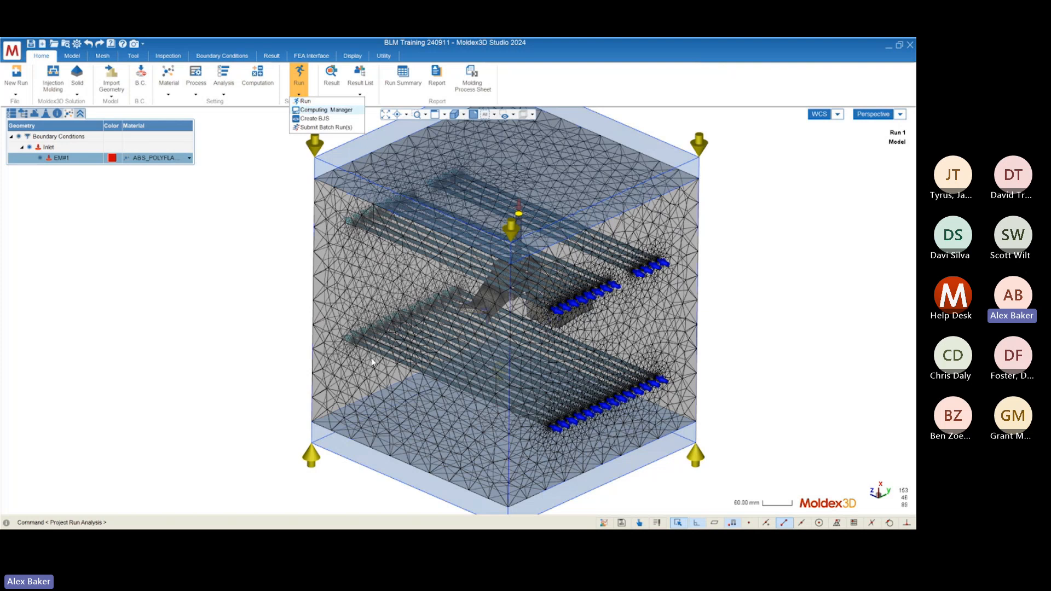
click(319, 112)
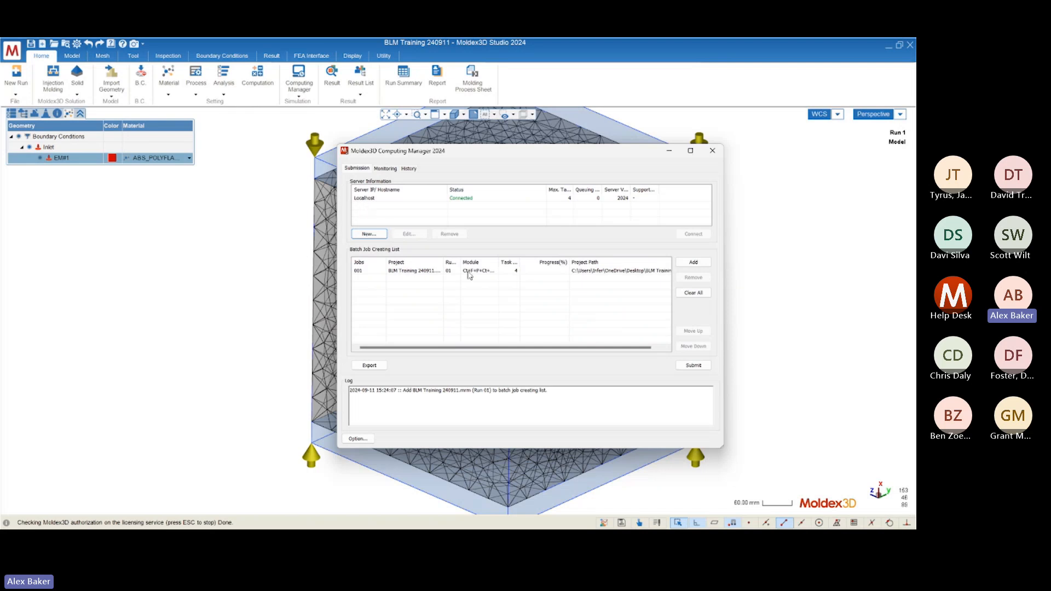
click(713, 152)
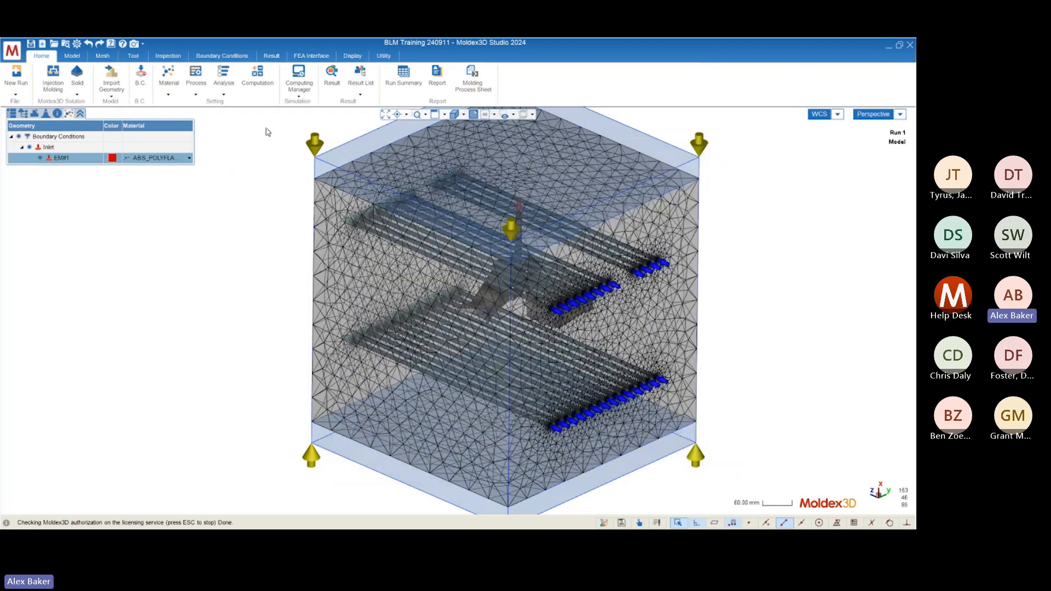
Step: View the Create Run(s) Wizard for Run01 from the project tree and close it without creating runs
click(304, 95)
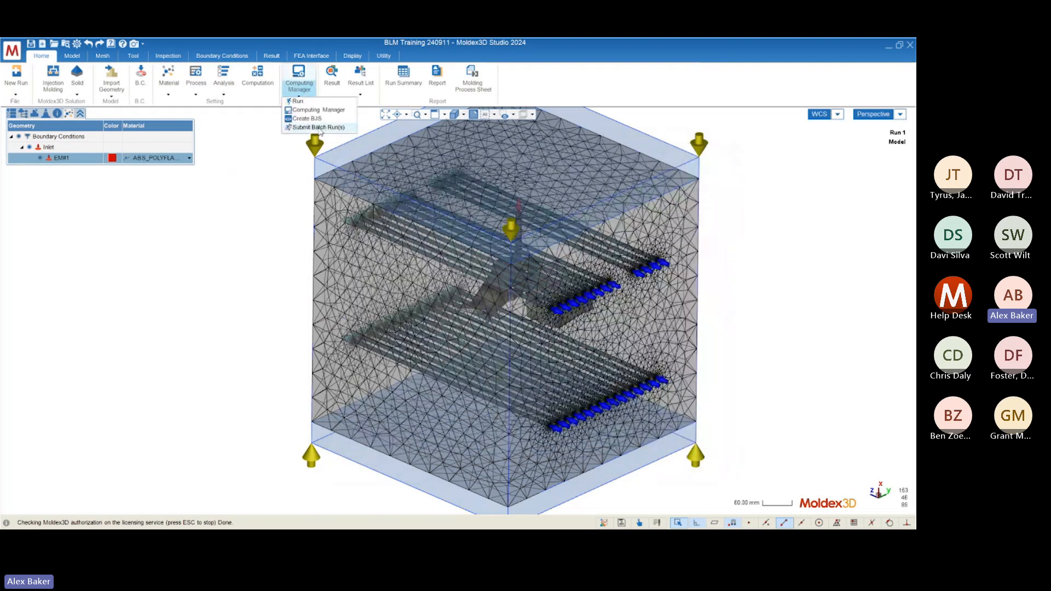
click(9, 114)
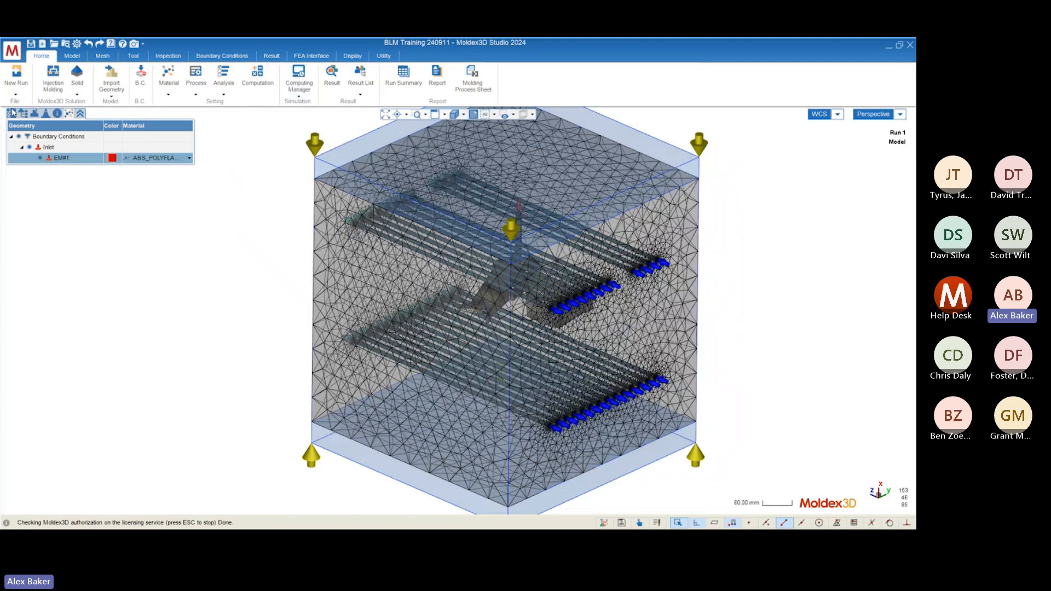
click(12, 112)
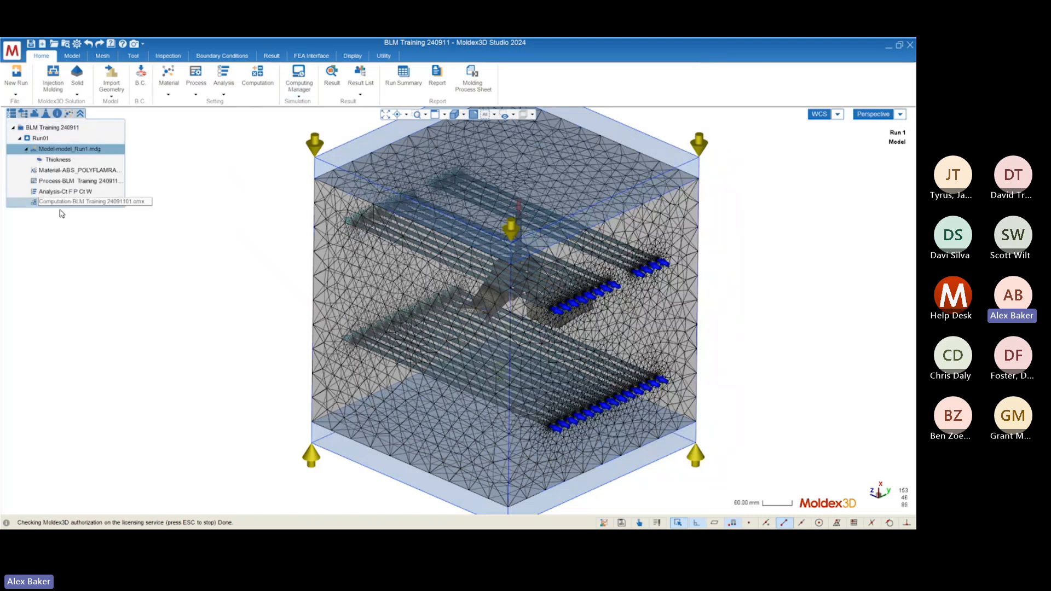
right_click(41, 138)
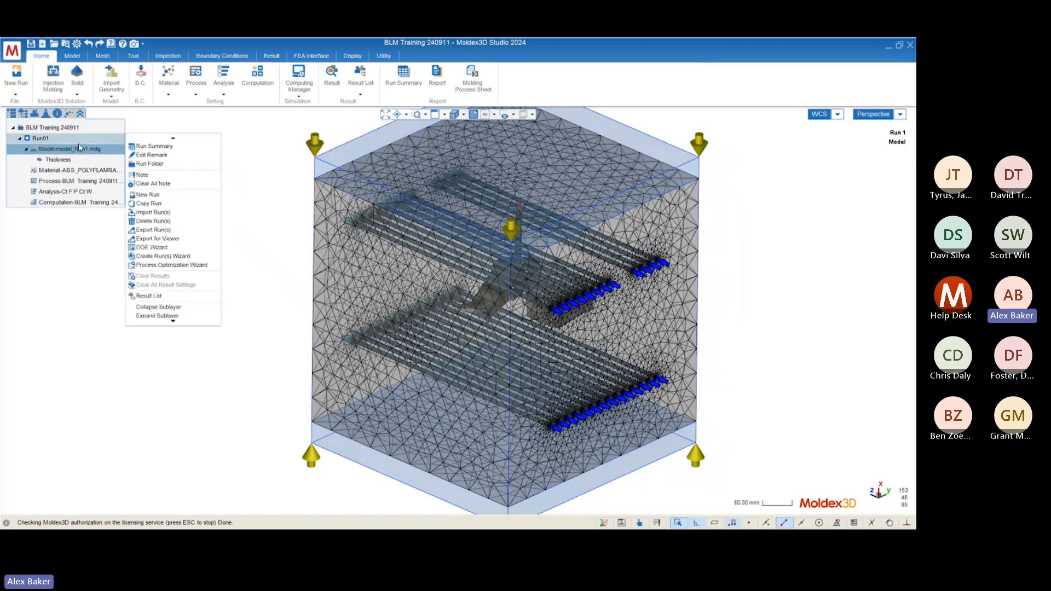
click(162, 257)
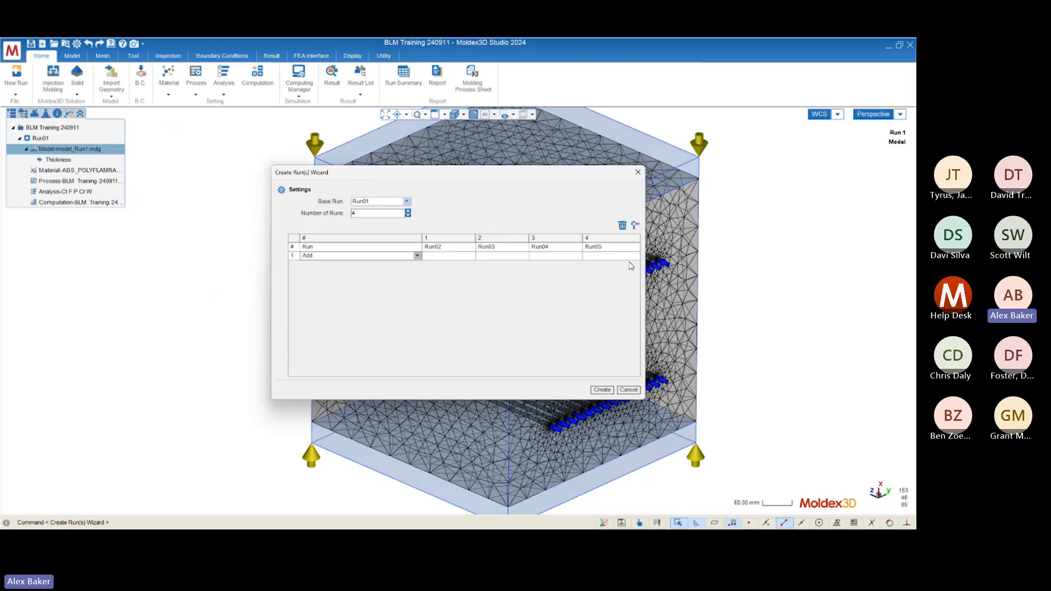
click(638, 172)
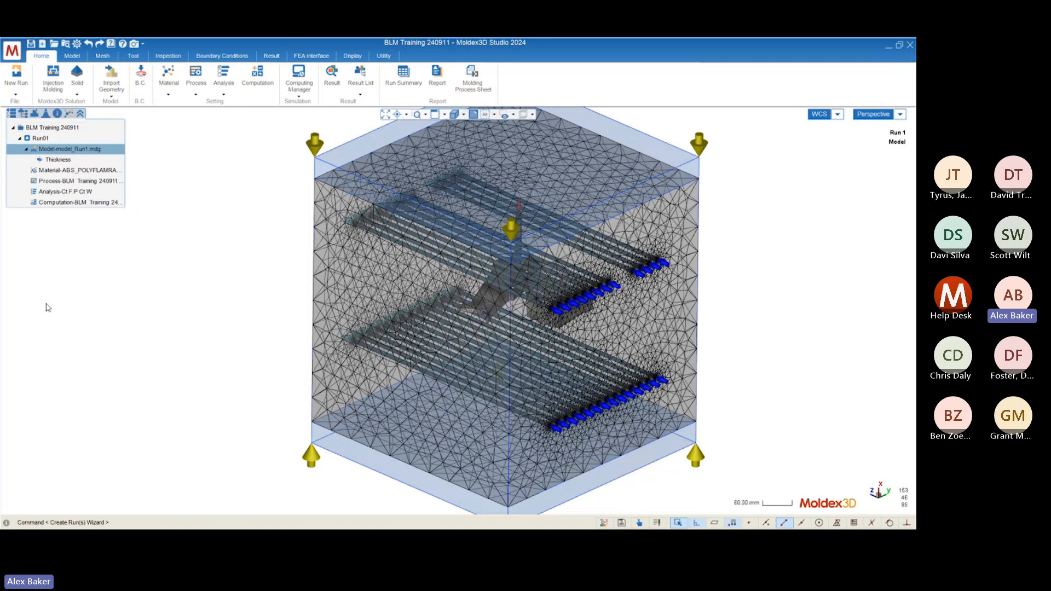
Step: Review the Submit Batch Run(s) dialog and its job list for the project, and close it without submitting
click(301, 92)
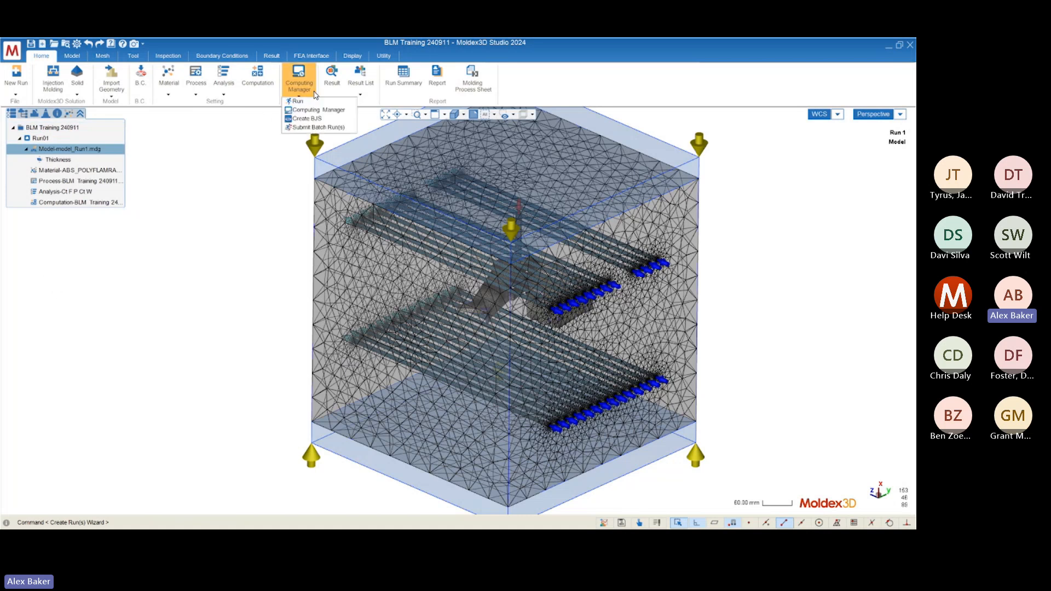
click(305, 128)
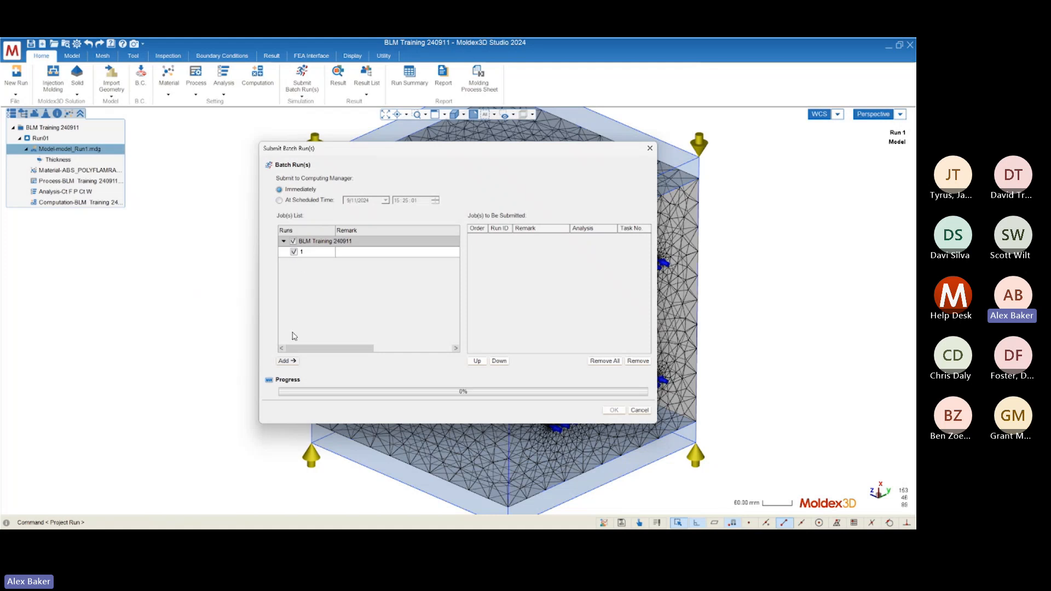
click(638, 411)
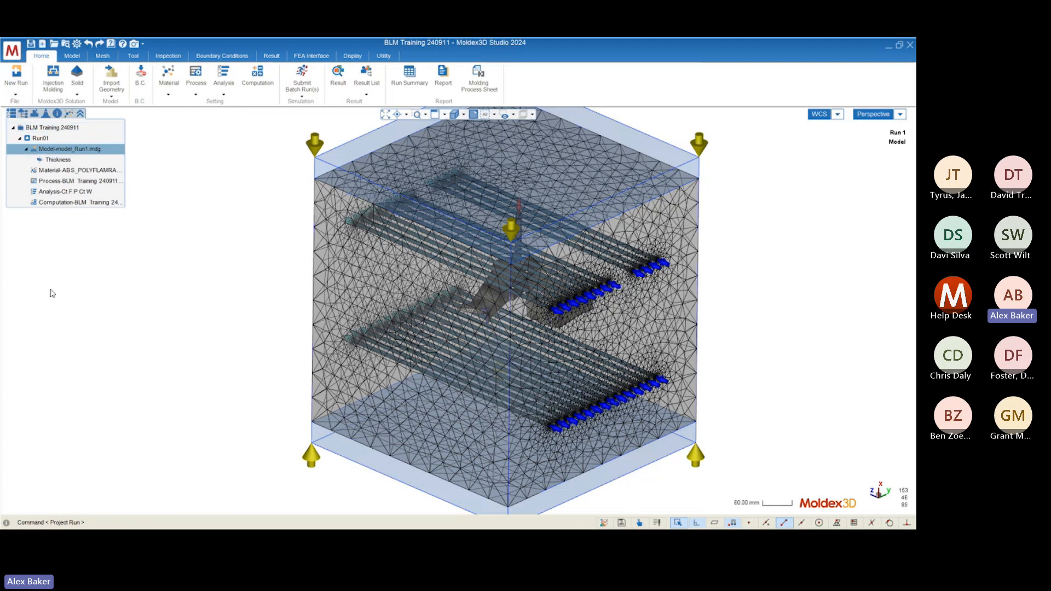
click(302, 90)
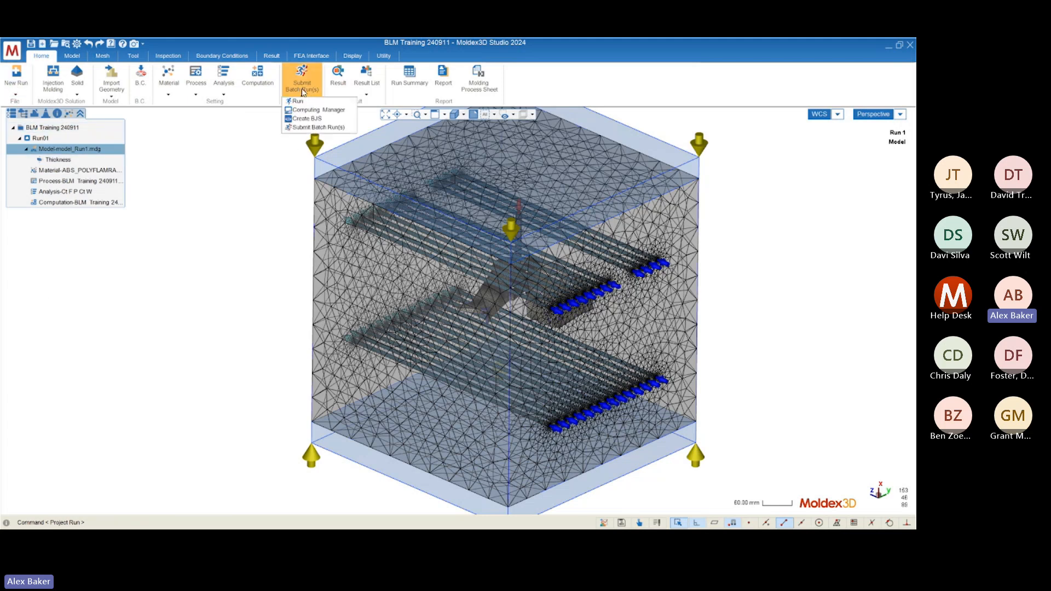
click(240, 155)
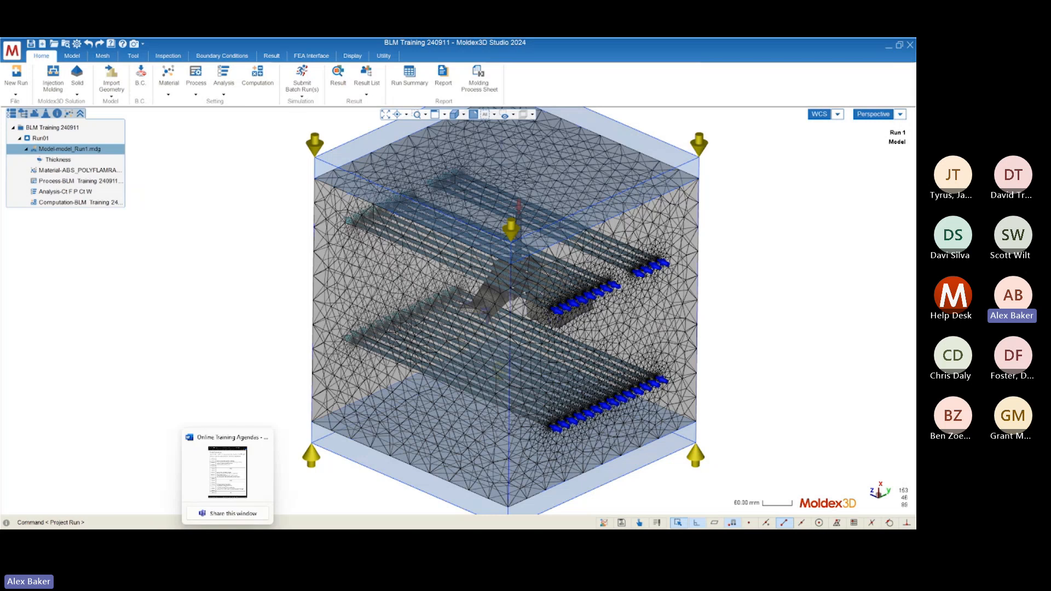
Step: Switch to the Word training agenda and bring up the YouTube 10-minute timer beside it for the break
key(alt+Tab)
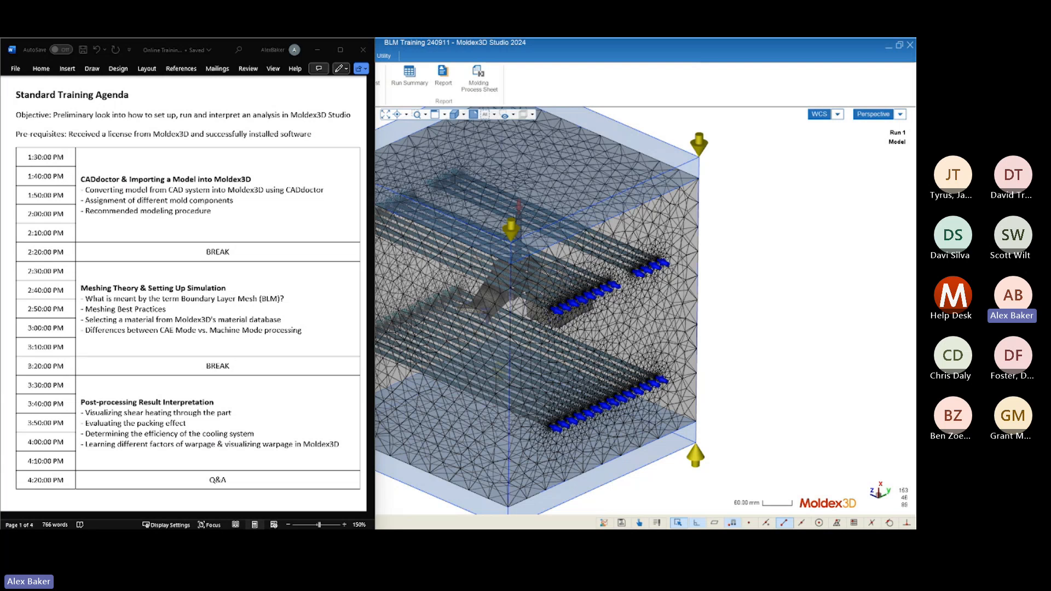
drag(0, 235, 664, 206)
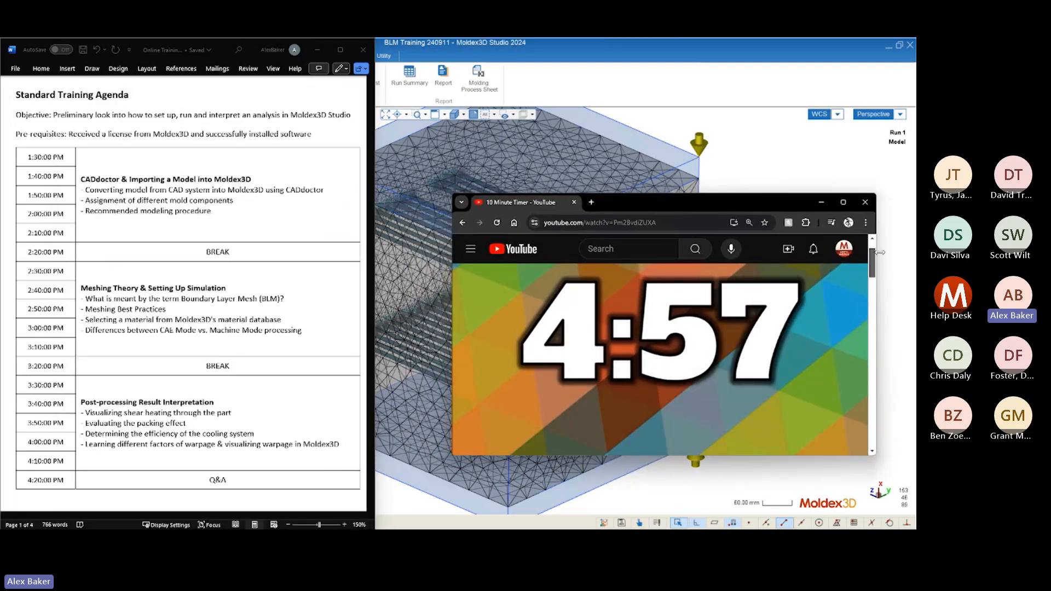
drag(875, 265, 874, 262)
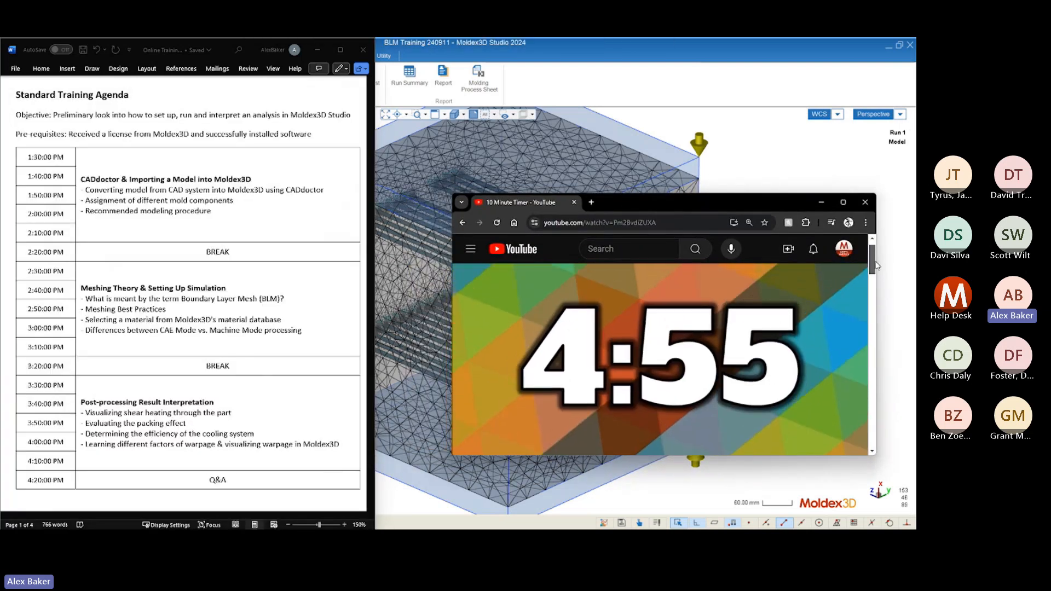
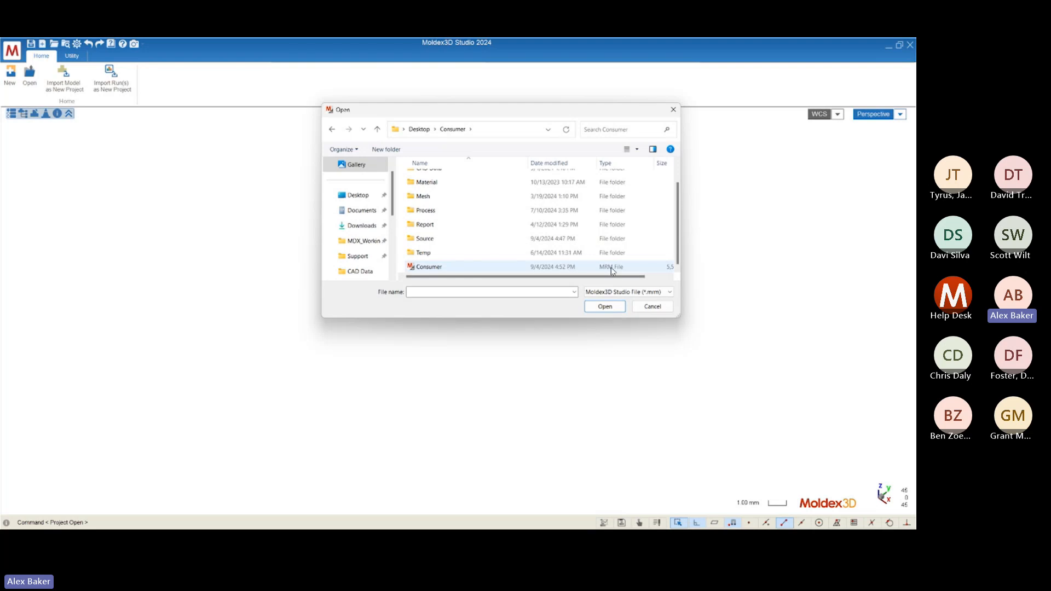
Step: Review the contents of the Consumer folder on the Desktop and open the Consumer MRM project file from it
click(616, 273)
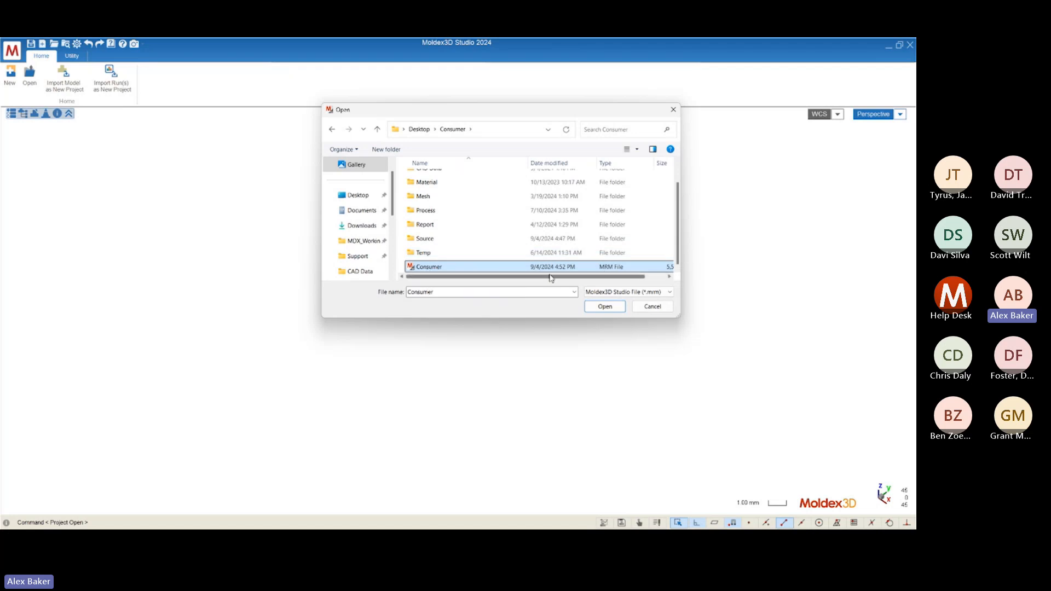
drag(551, 278, 571, 278)
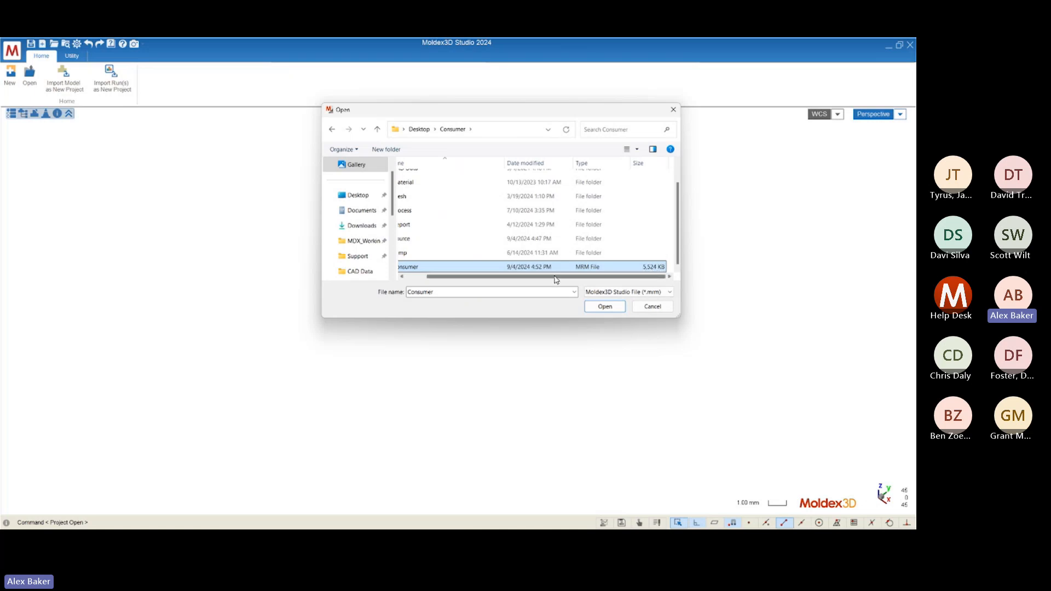
drag(557, 278, 485, 283)
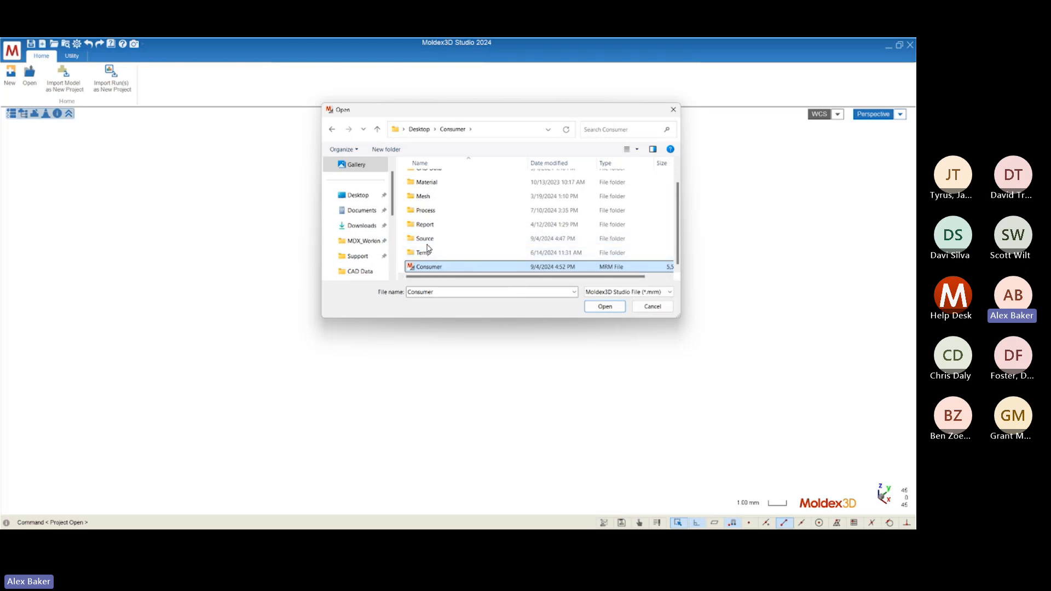
scroll(432, 252, up, 1)
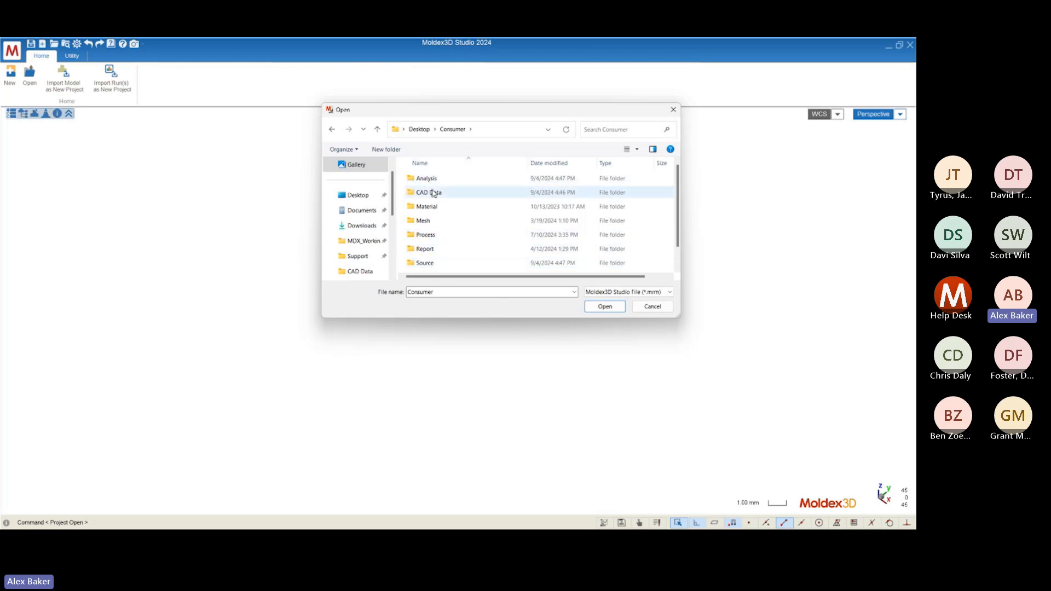
scroll(433, 252, down, 1)
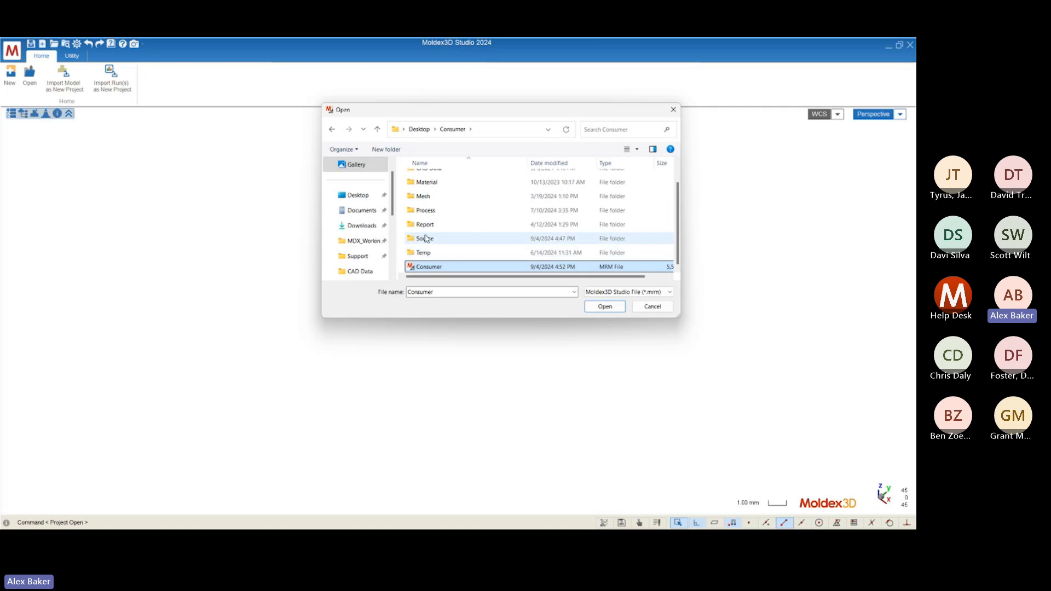
scroll(678, 214, up, 1)
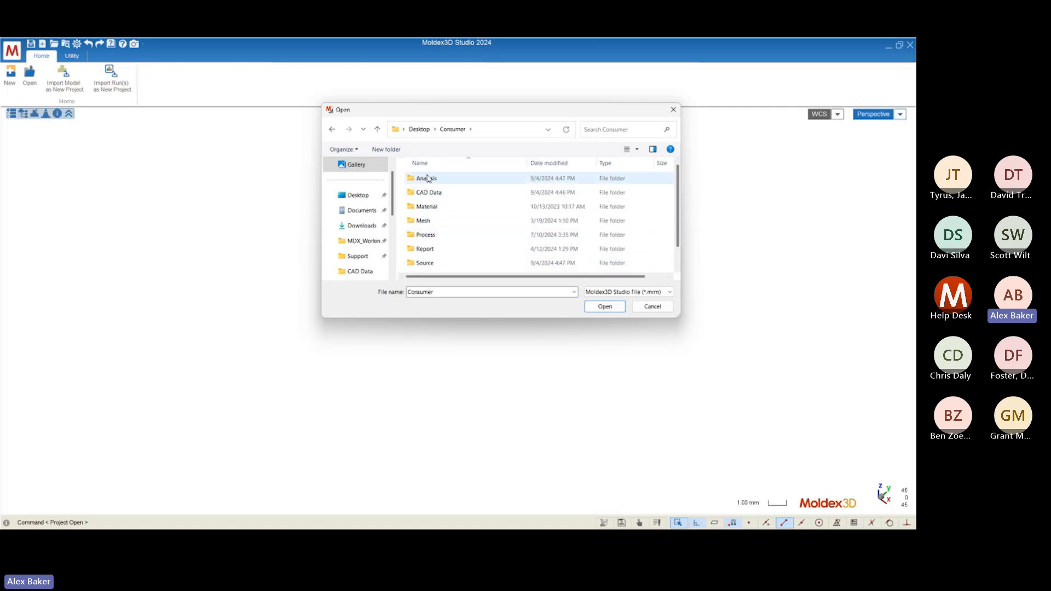
scroll(428, 186, down, 1)
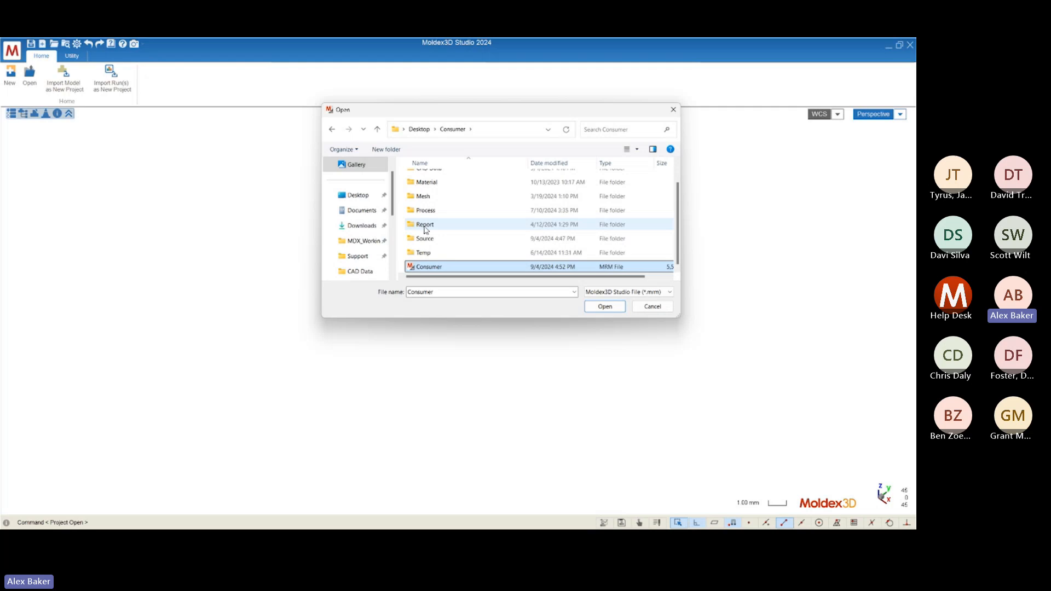
double_click(428, 267)
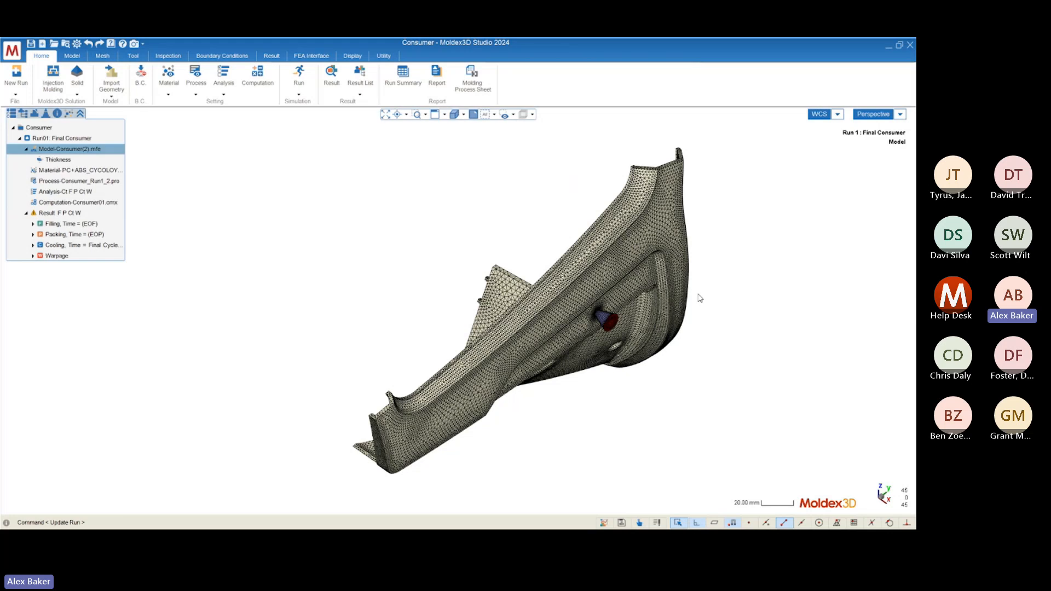
Step: Examine the meshed Consumer part from several angles, including its gate, openings and outer surface
mouse_move(698, 354)
middle_down()
mouse_move(728, 378)
mouse_move(454, 120)
mouse_move(631, 183)
mouse_move(272, 416)
mouse_move(284, 394)
mouse_move(292, 264)
mouse_move(408, 312)
mouse_move(328, 323)
mouse_move(352, 331)
mouse_move(237, 403)
mouse_move(307, 374)
middle_up()
scroll(323, 288, up, 2)
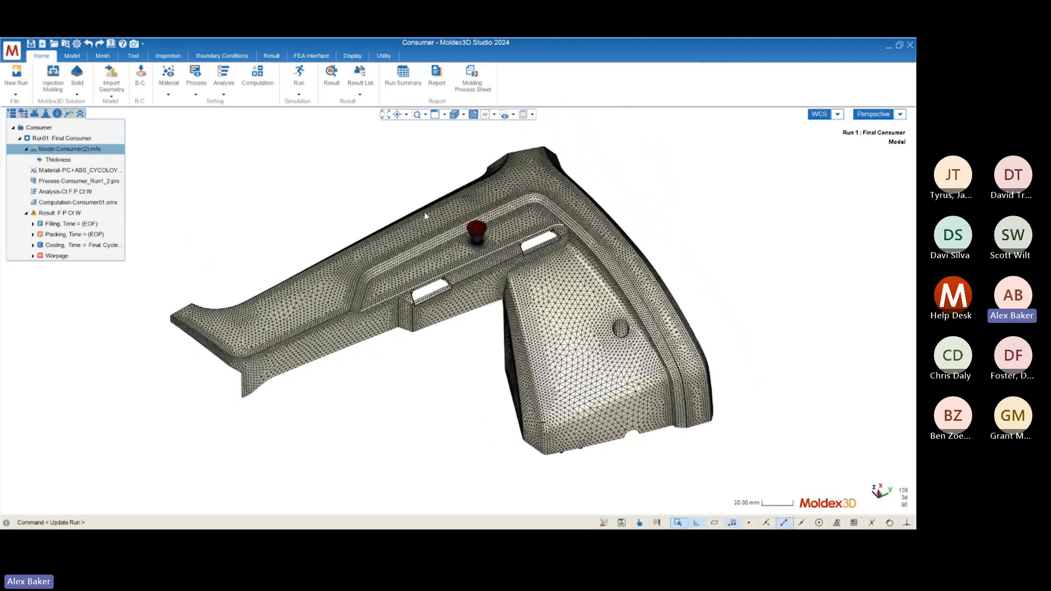
scroll(549, 175, up, 2)
scroll(98, 311, down, 4)
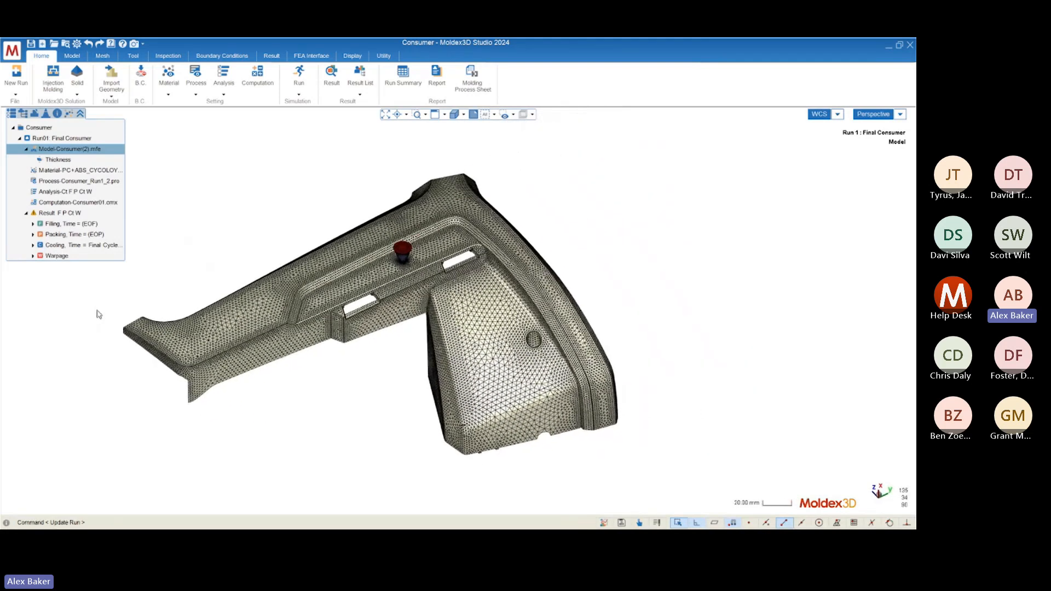
mouse_move(97, 315)
middle_down()
mouse_move(140, 306)
mouse_move(97, 334)
middle_up()
scroll(155, 377, up, 2)
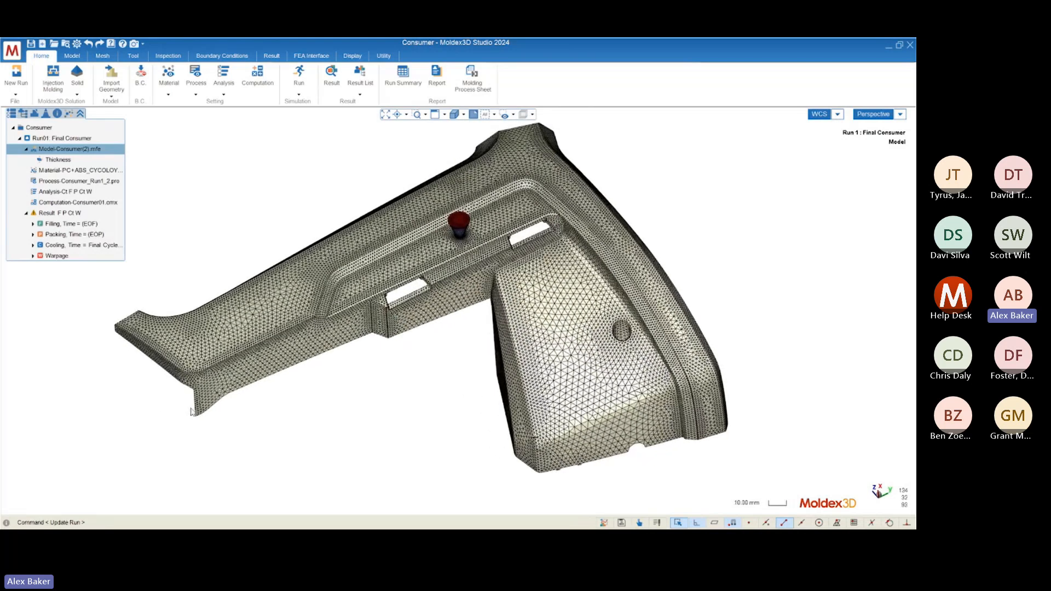
scroll(137, 386, down, 1)
middle_drag(146, 376, 175, 372)
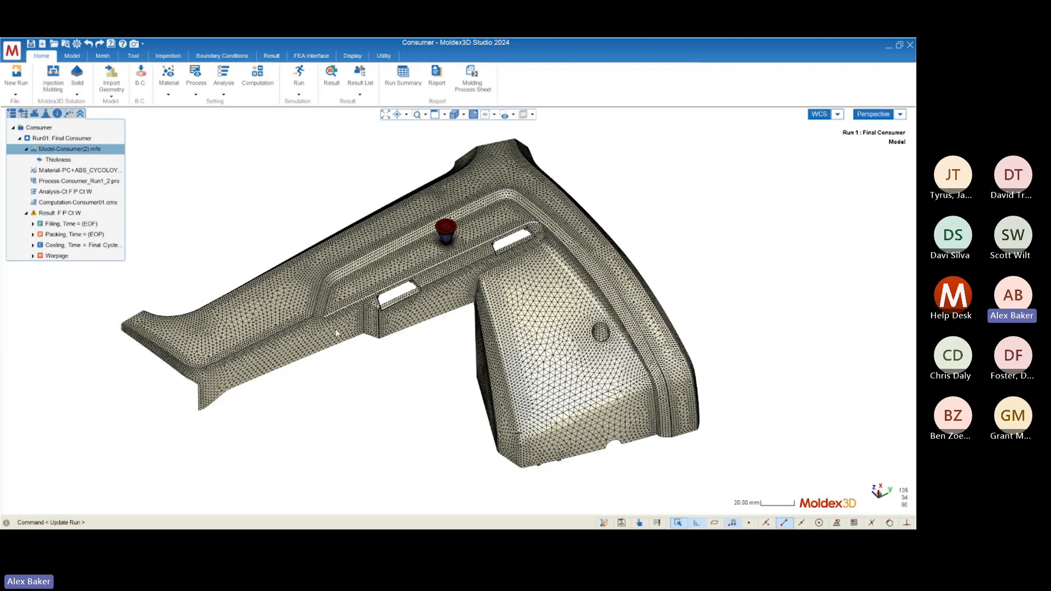
mouse_move(337, 333)
middle_down()
mouse_move(354, 349)
mouse_move(353, 331)
mouse_move(351, 343)
middle_up()
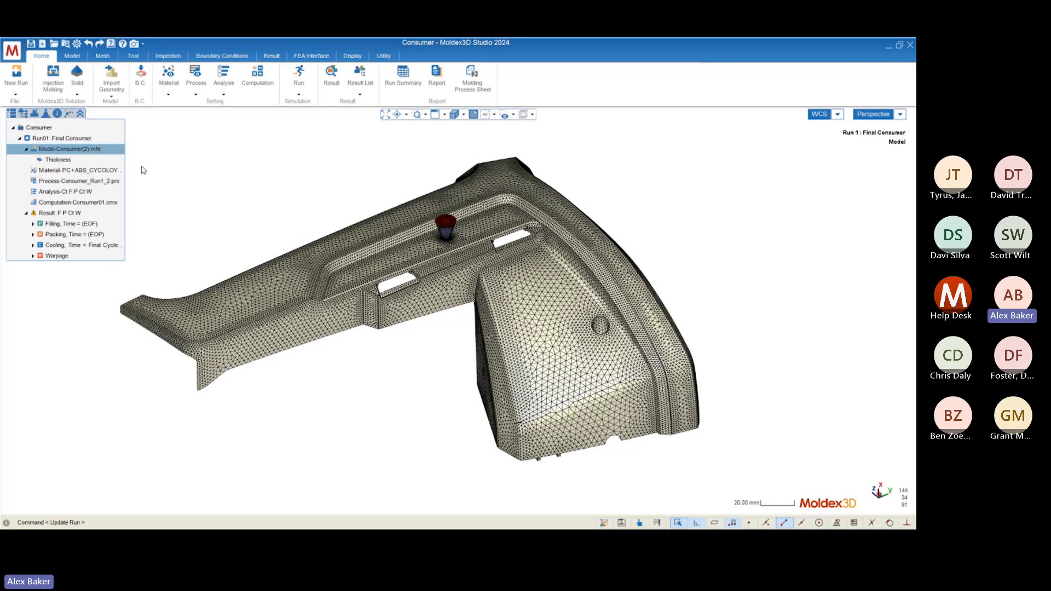
scroll(630, 364, down, 2)
mouse_move(354, 417)
middle_down()
mouse_move(351, 427)
mouse_move(330, 422)
middle_up()
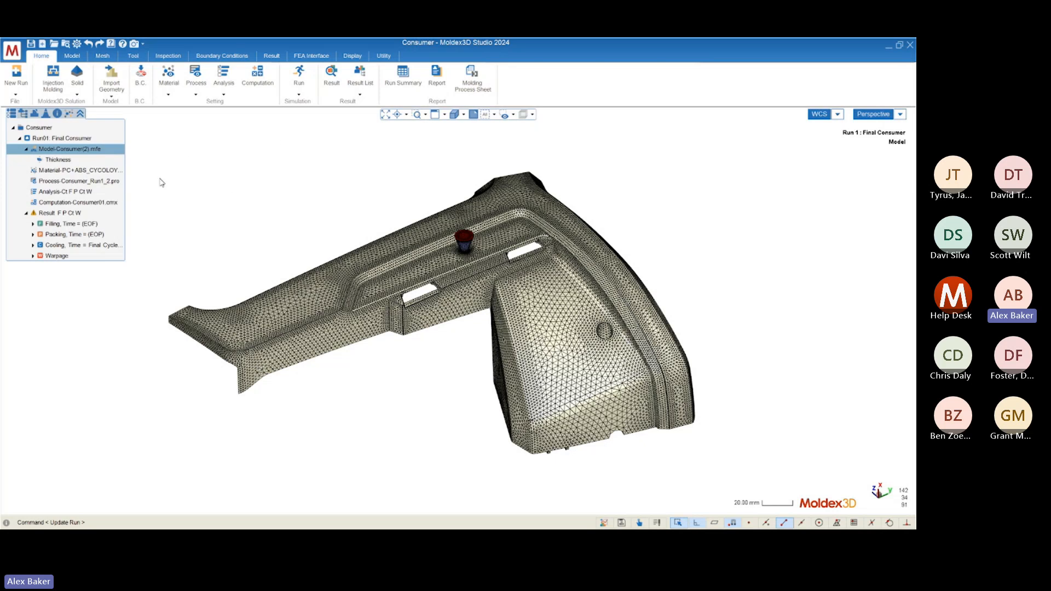
mouse_move(459, 311)
middle_down()
mouse_move(427, 345)
mouse_move(346, 339)
middle_up()
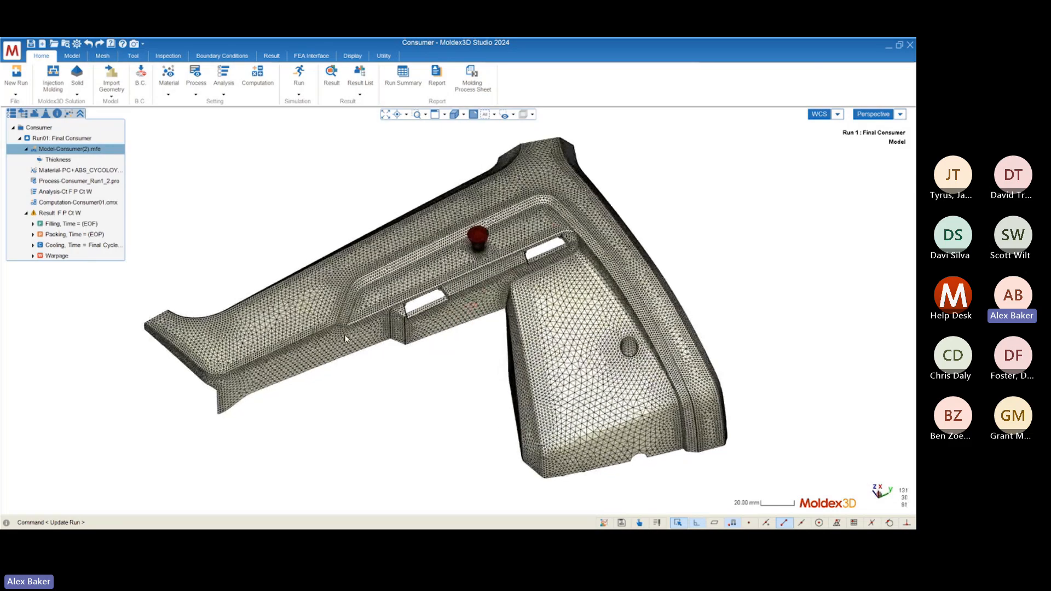
scroll(345, 340, up, 5)
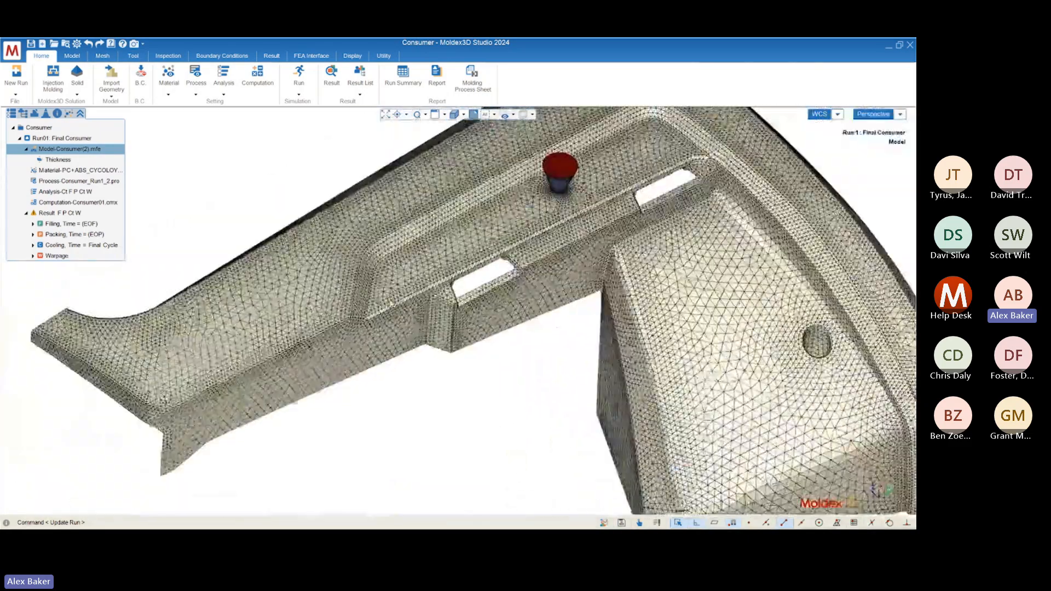
scroll(387, 307, down, 4)
mouse_move(383, 333)
middle_down()
mouse_move(288, 352)
mouse_move(294, 358)
middle_up()
scroll(287, 351, down, 3)
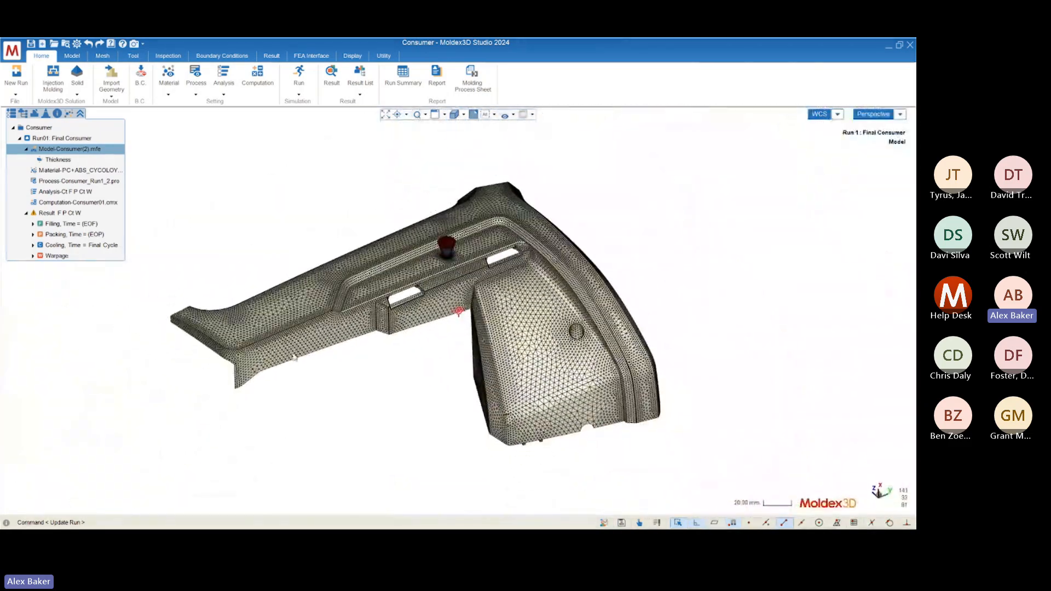
middle_drag(307, 312, 313, 317)
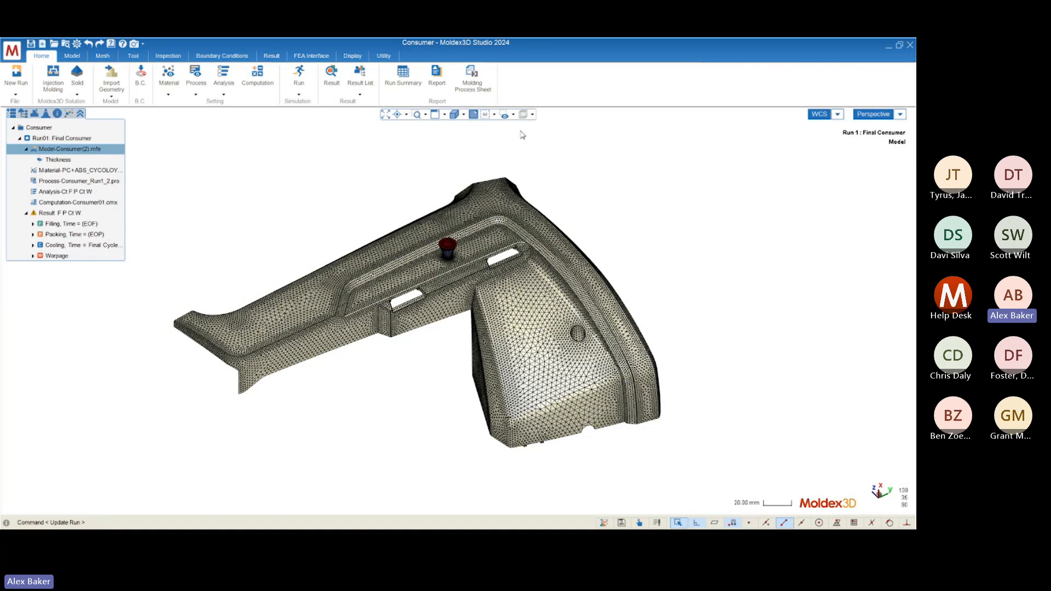
Step: Switch the model's display style to shaded without mesh lines and inspect the part's surface
click(464, 115)
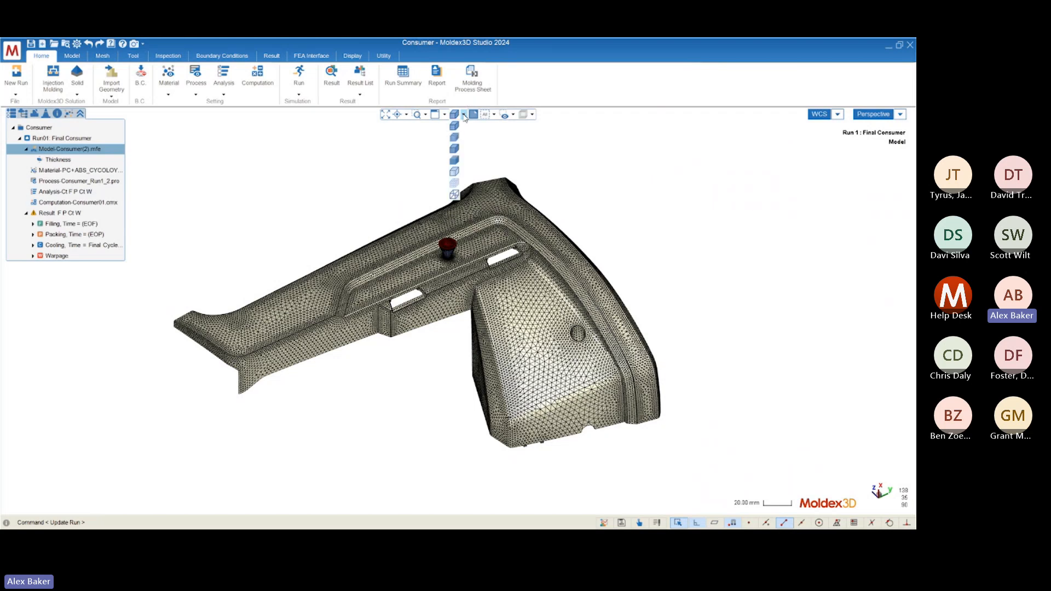
click(454, 150)
mouse_move(420, 260)
middle_down()
mouse_move(562, 271)
mouse_move(416, 257)
mouse_move(420, 164)
mouse_move(400, 301)
middle_up()
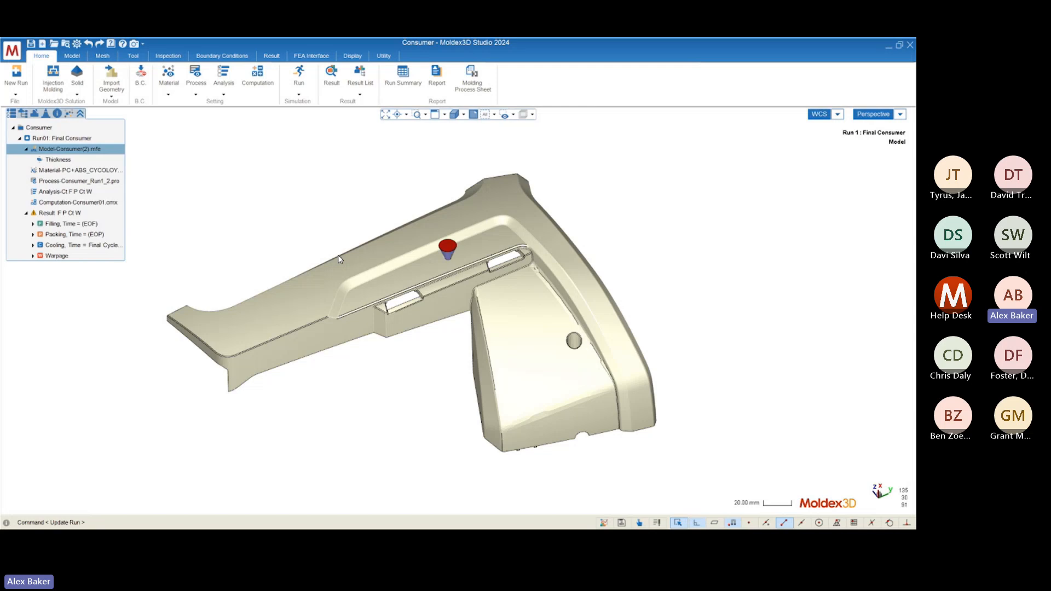
middle_drag(337, 268, 341, 268)
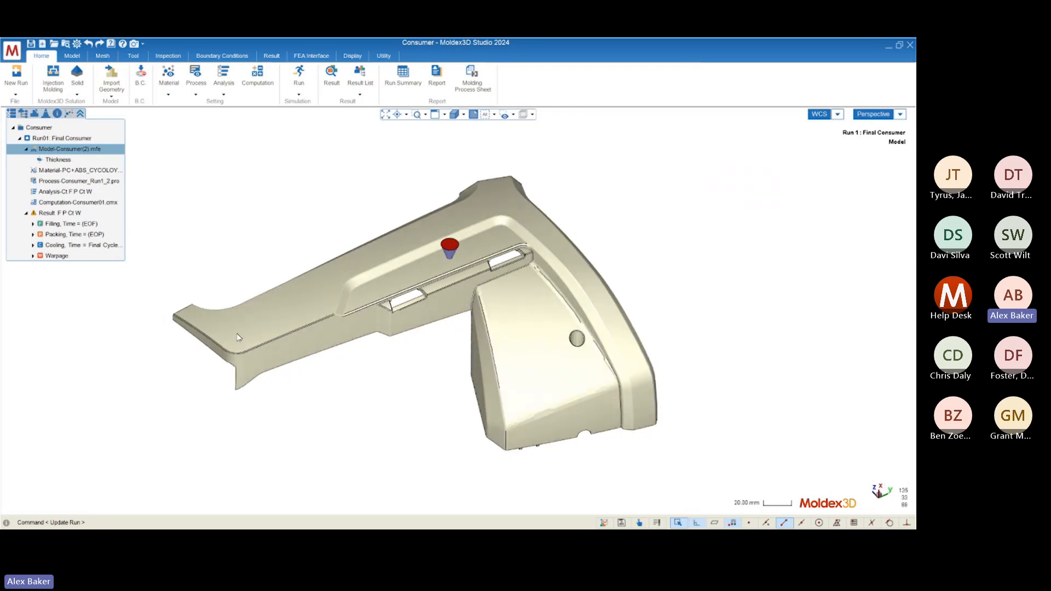
scroll(237, 337, up, 1)
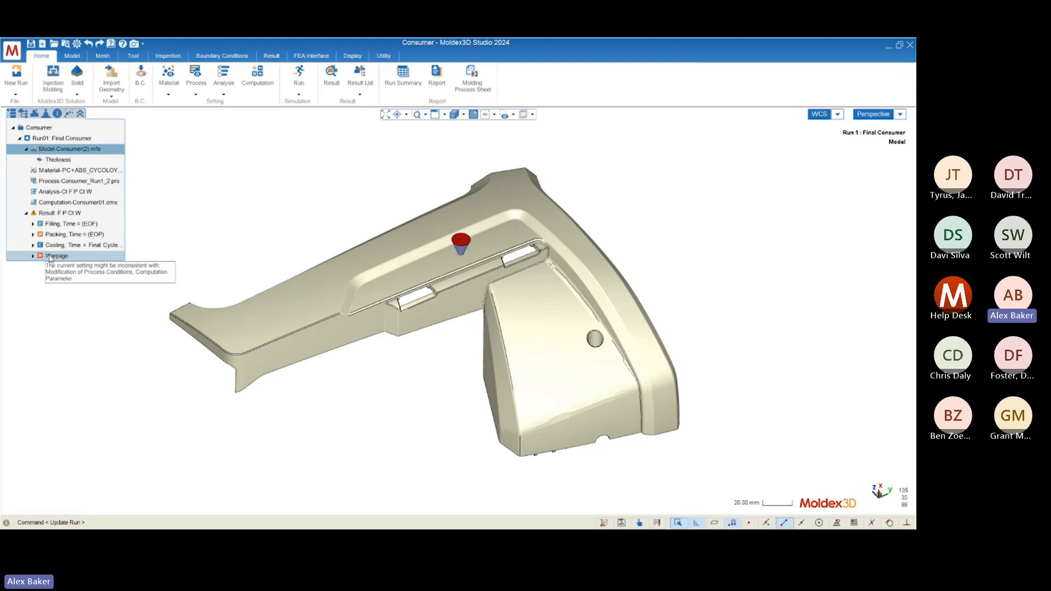
Step: Display the Melt Front Time result of the filling analysis and examine the flow pattern across the part
double_click(59, 225)
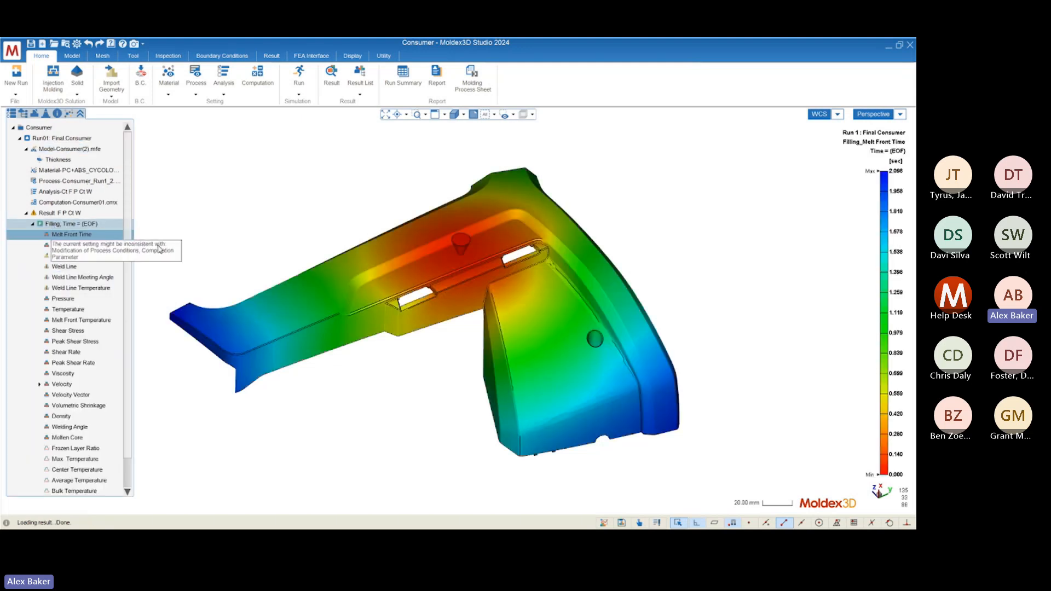
middle_drag(422, 339, 368, 344)
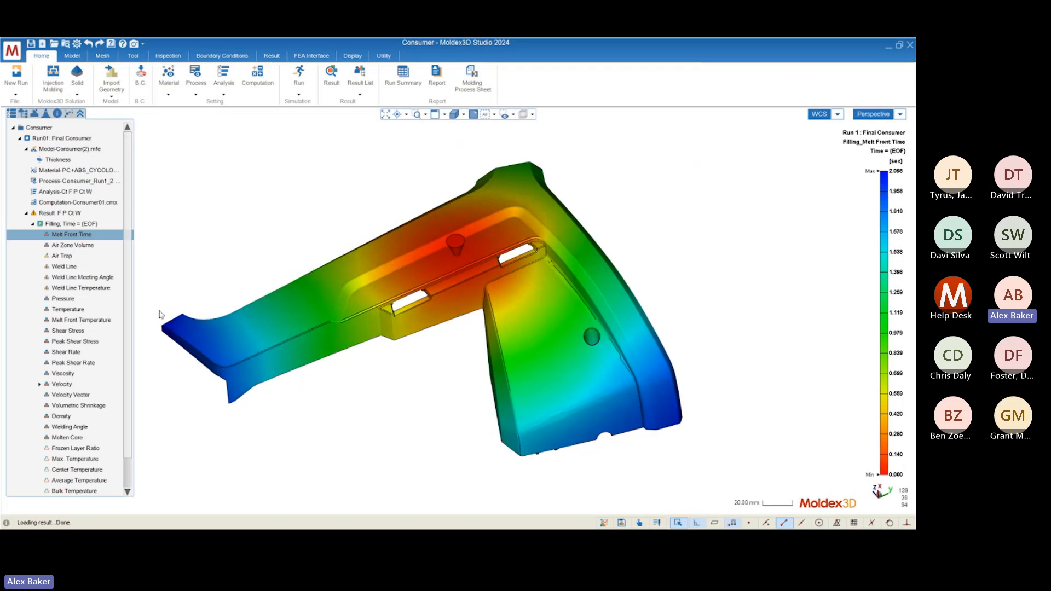
mouse_move(159, 315)
middle_down()
mouse_move(307, 334)
mouse_move(279, 324)
middle_up()
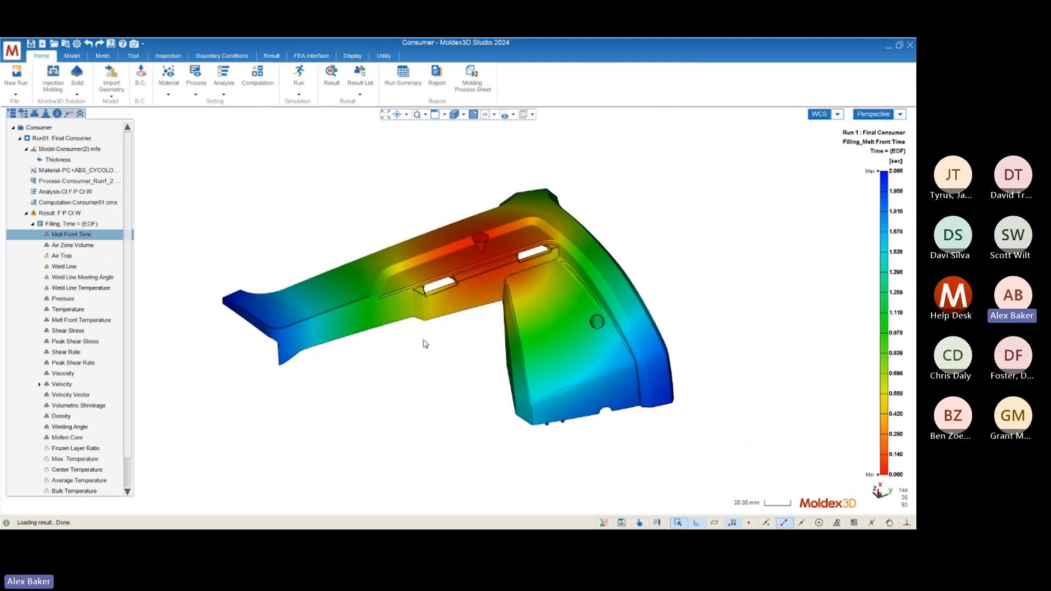
mouse_move(425, 345)
middle_down()
mouse_move(479, 355)
mouse_move(411, 341)
mouse_move(432, 352)
middle_up()
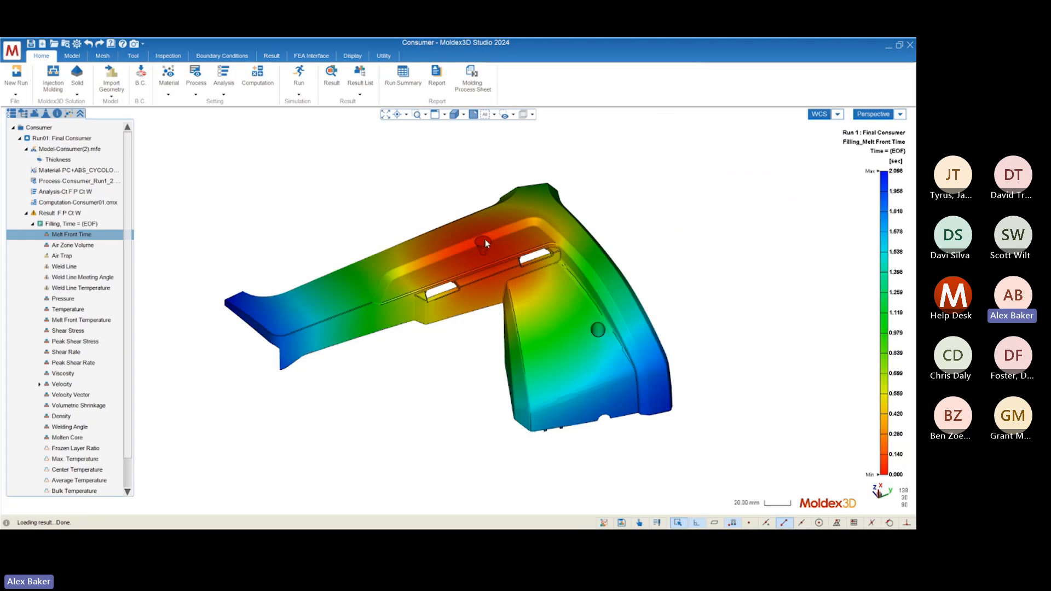
Step: Examine the melt front time around the gate and compare its colours with the start of the time legend
scroll(483, 244, up, 3)
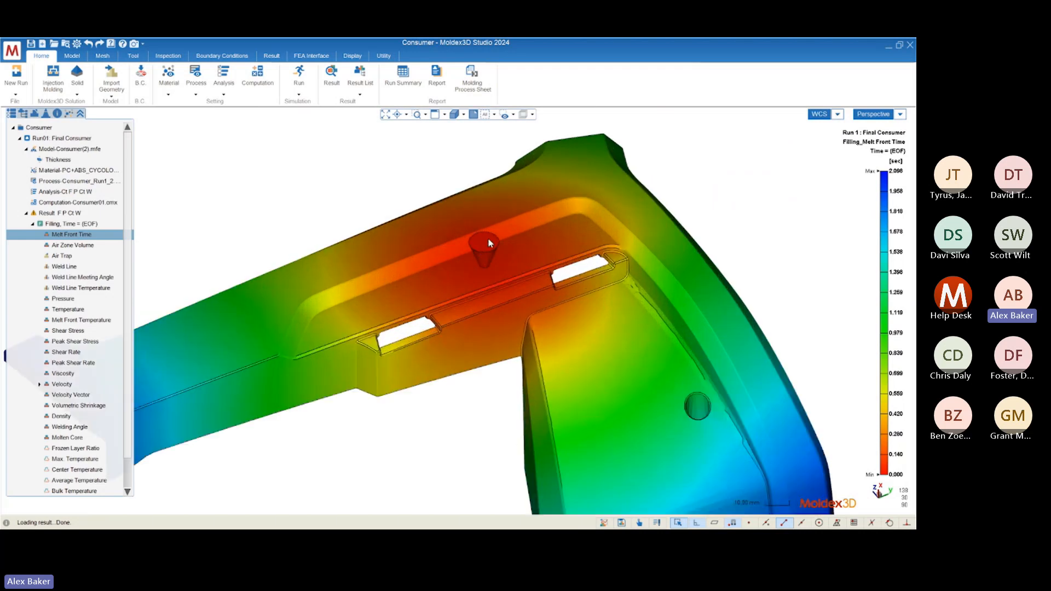
scroll(484, 244, down, 3)
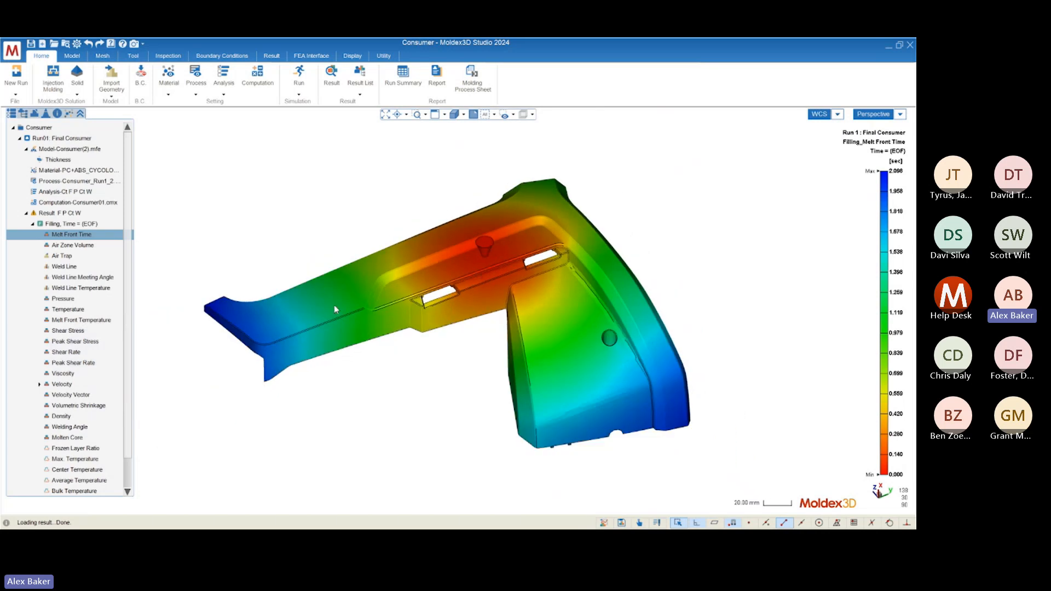
mouse_move(883, 474)
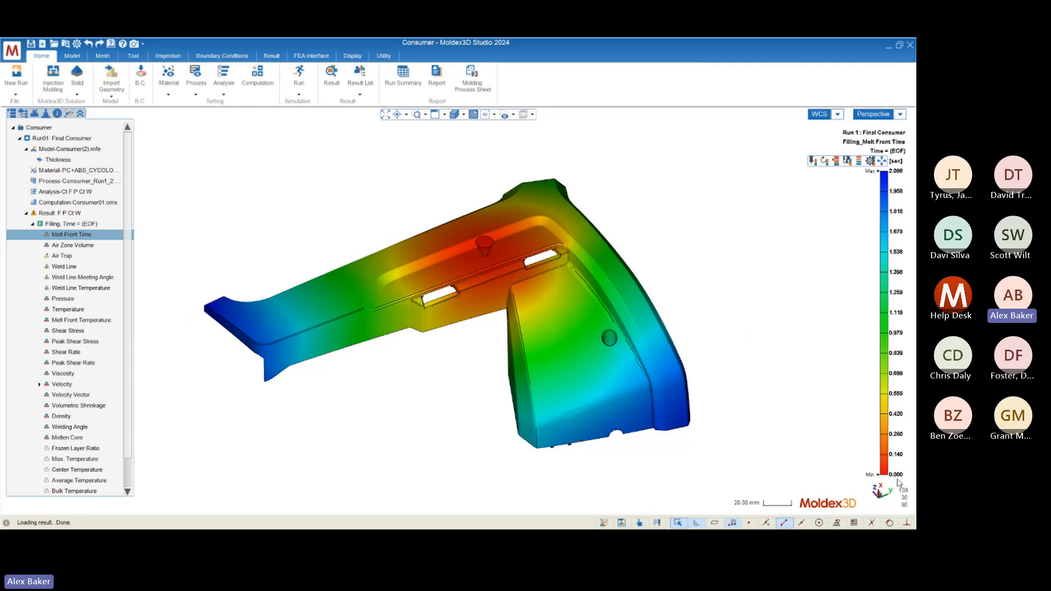
scroll(475, 226, up, 5)
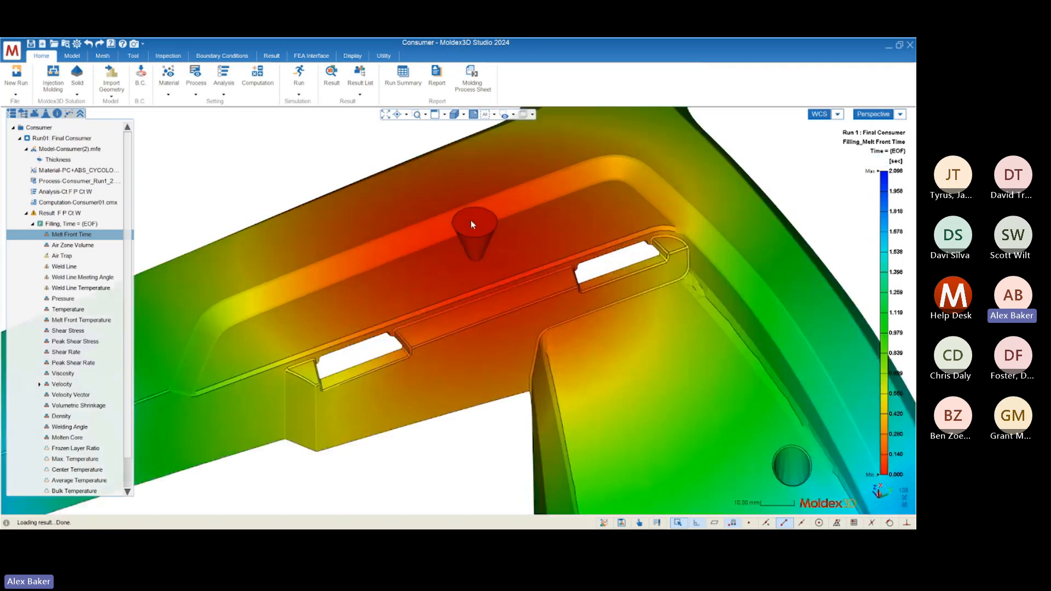
scroll(475, 225, down, 3)
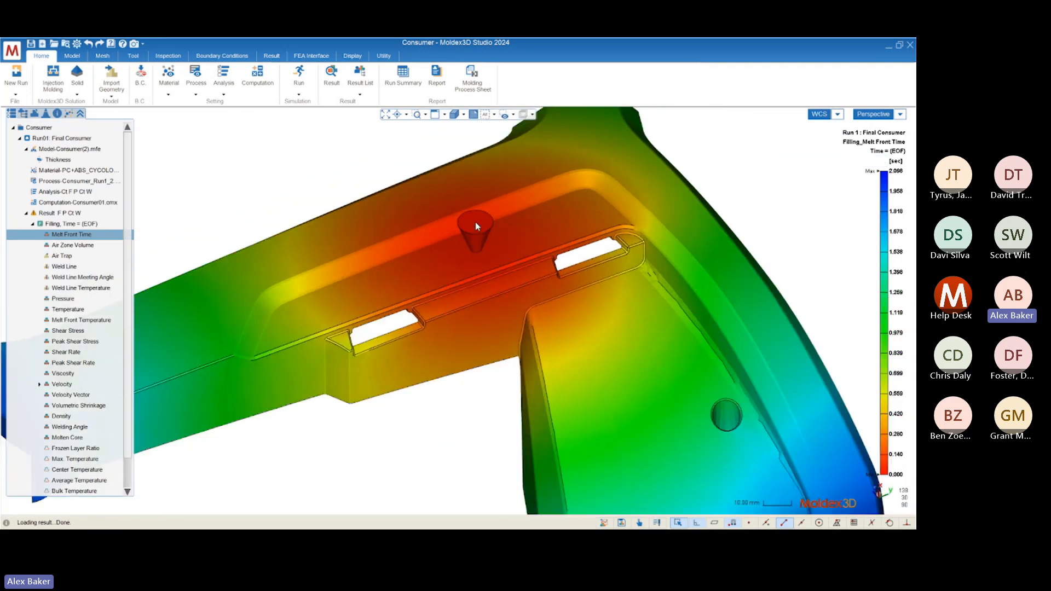
scroll(707, 192, down, 3)
scroll(391, 274, up, 1)
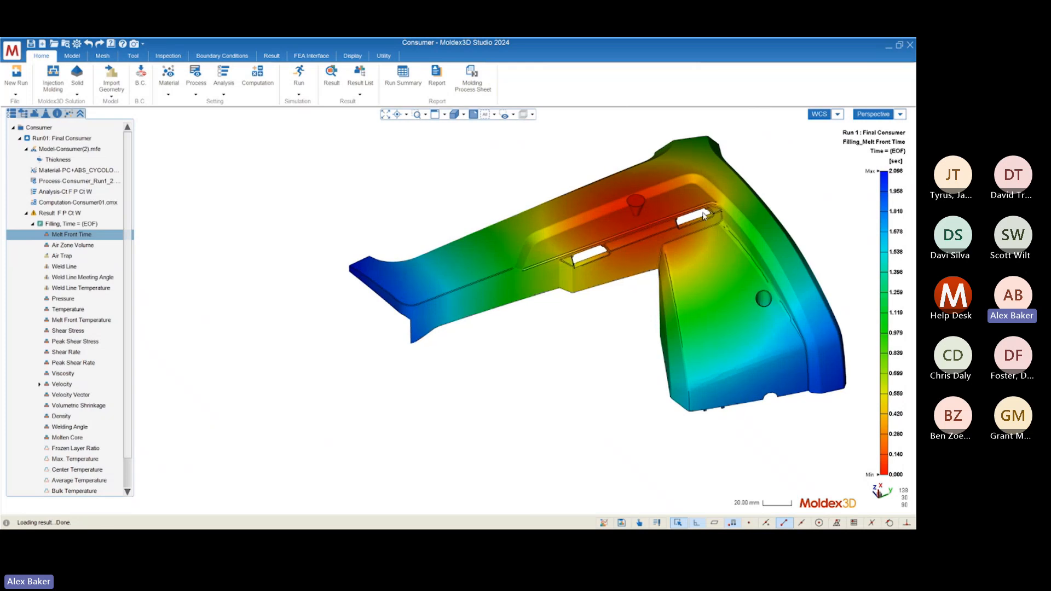
Step: Compare the latest time on the legend with the last-filled ends of the part, viewing it from several angles
mouse_move(899, 178)
scroll(392, 246, up, 1)
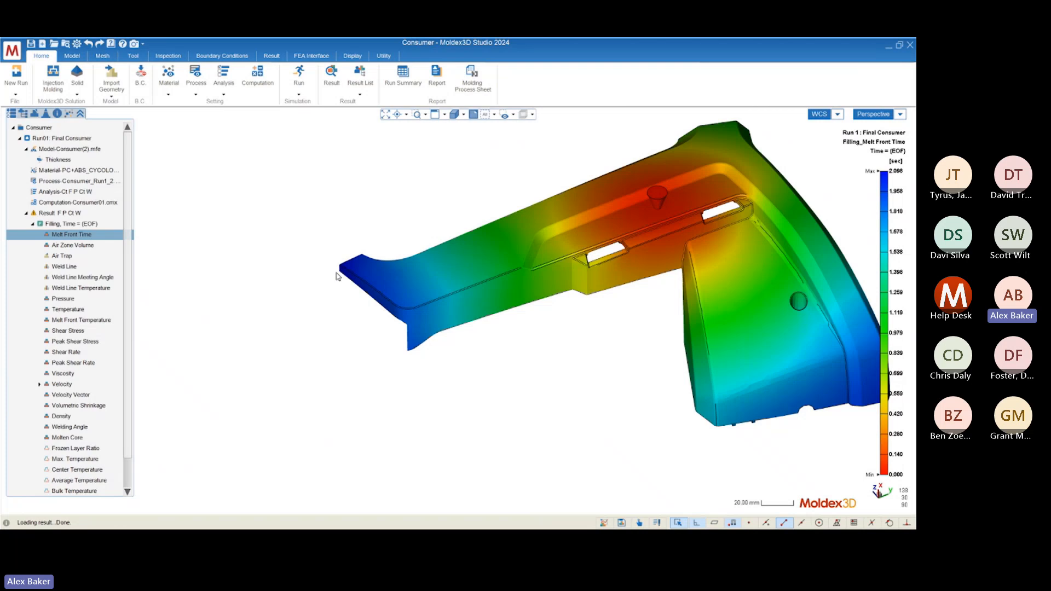
scroll(198, 327, down, 3)
mouse_move(339, 328)
right_down()
mouse_move(380, 316)
mouse_move(347, 347)
right_up()
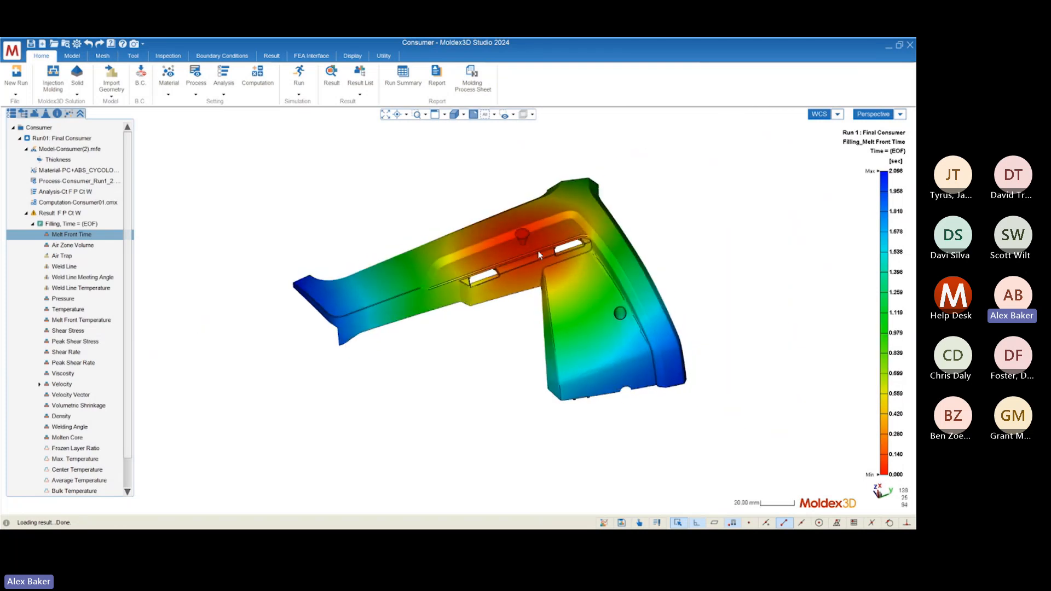
right_drag(459, 311, 490, 265)
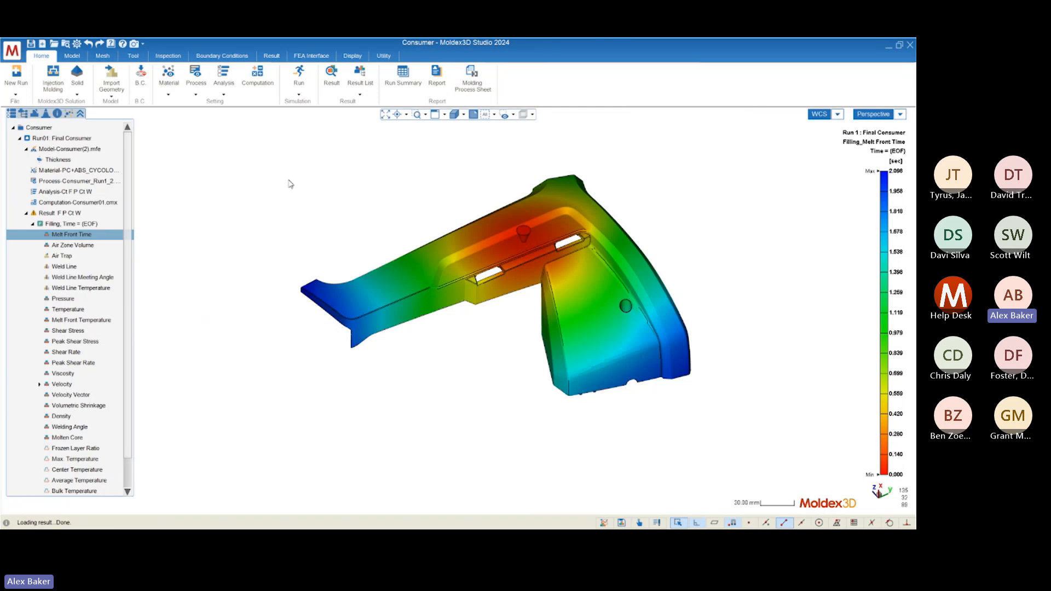
mouse_move(459, 310)
middle_down()
mouse_move(456, 321)
mouse_move(448, 301)
mouse_move(446, 336)
mouse_move(413, 327)
mouse_move(378, 336)
middle_up()
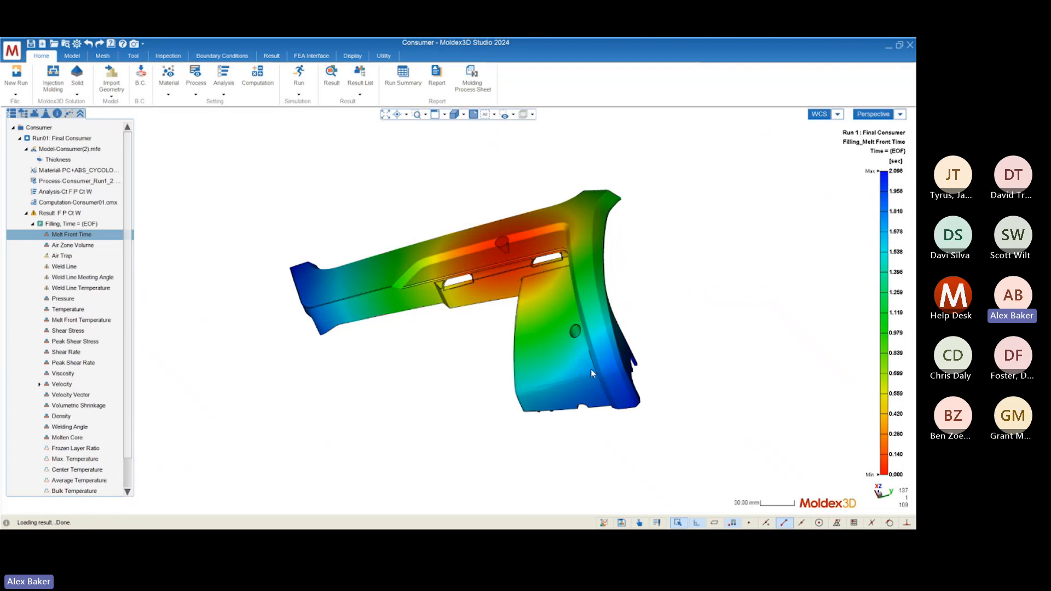
mouse_move(458, 385)
middle_down()
mouse_move(592, 368)
mouse_move(617, 380)
mouse_move(577, 376)
middle_up()
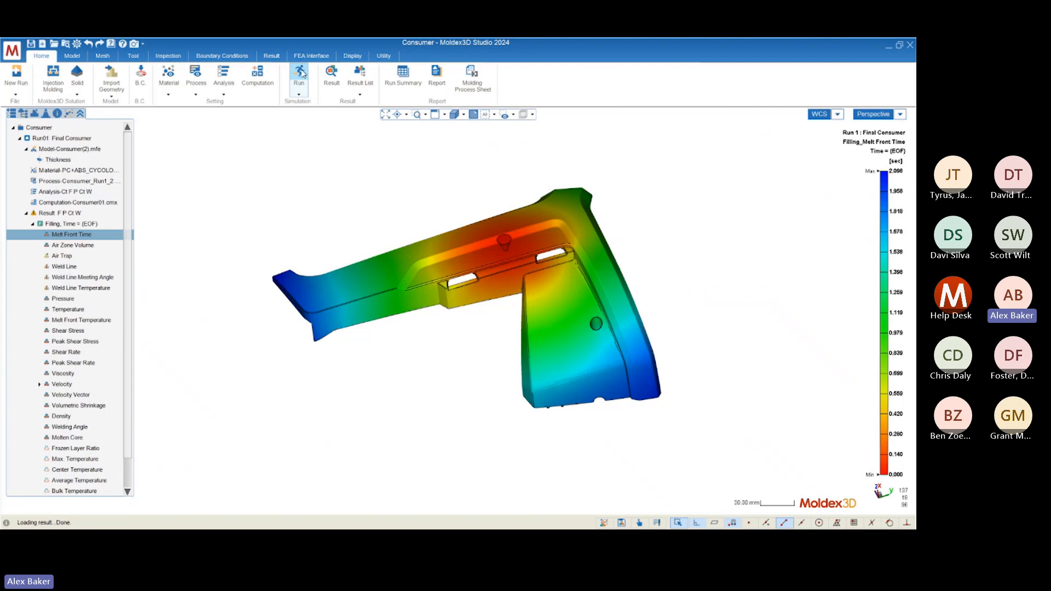
Step: Play the melt front animation, stop it at 5% and inspect the flow around the gate
click(330, 76)
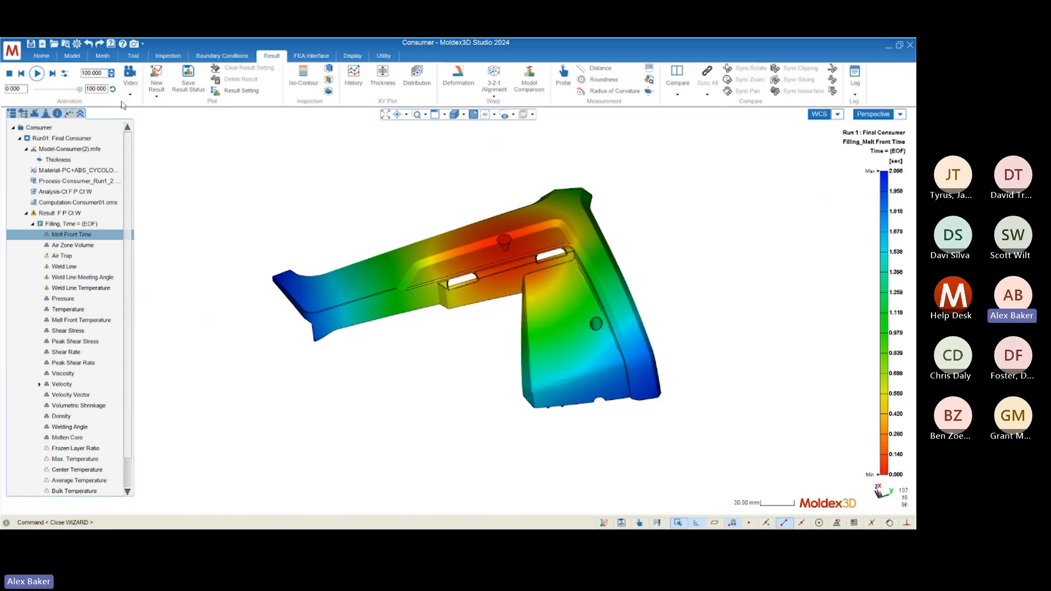
click(37, 74)
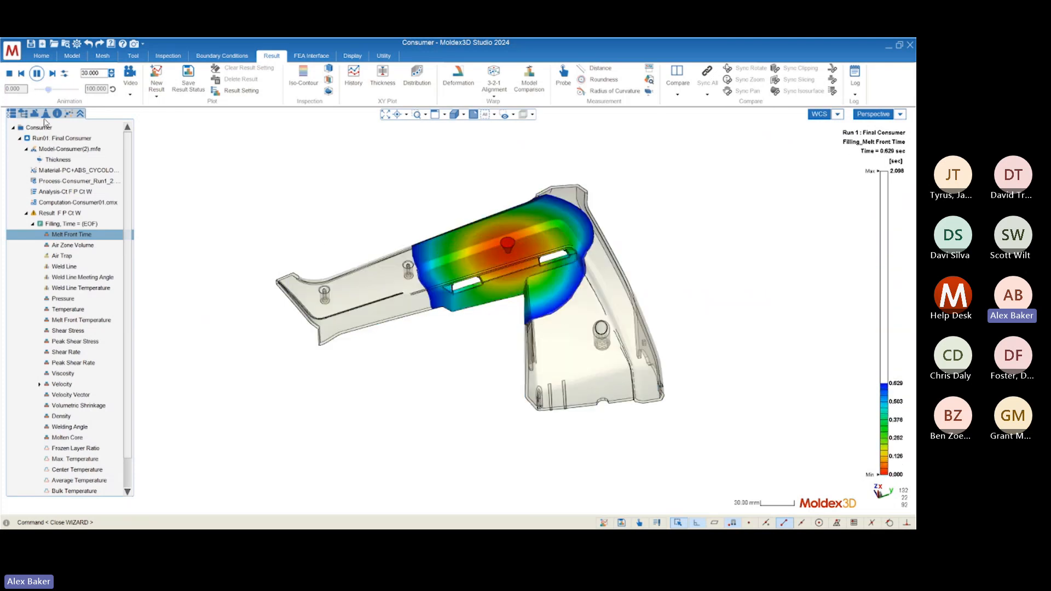
click(36, 73)
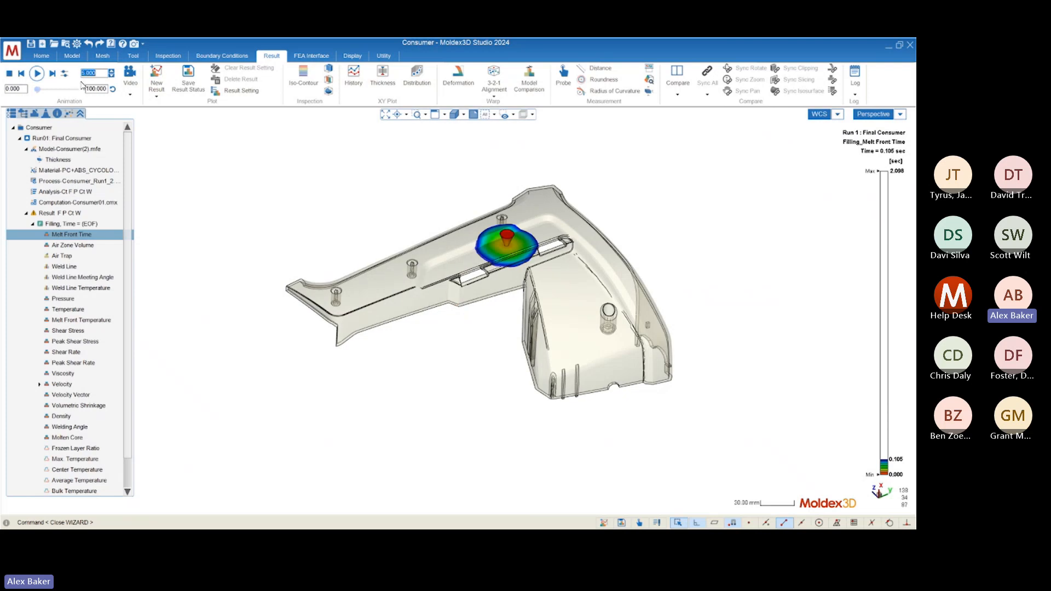
scroll(511, 258, up, 5)
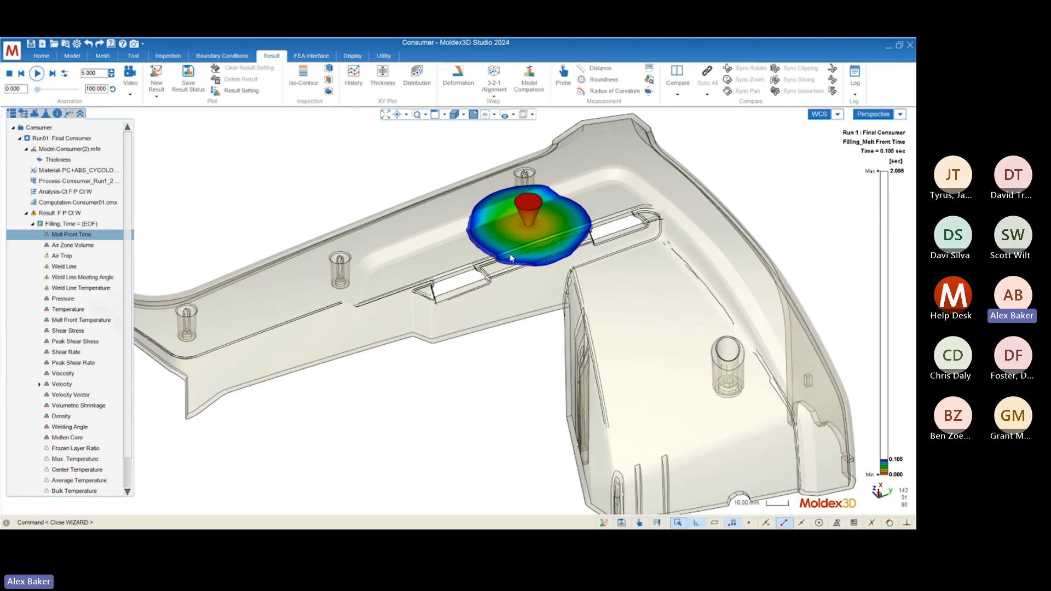
scroll(511, 258, down, 4)
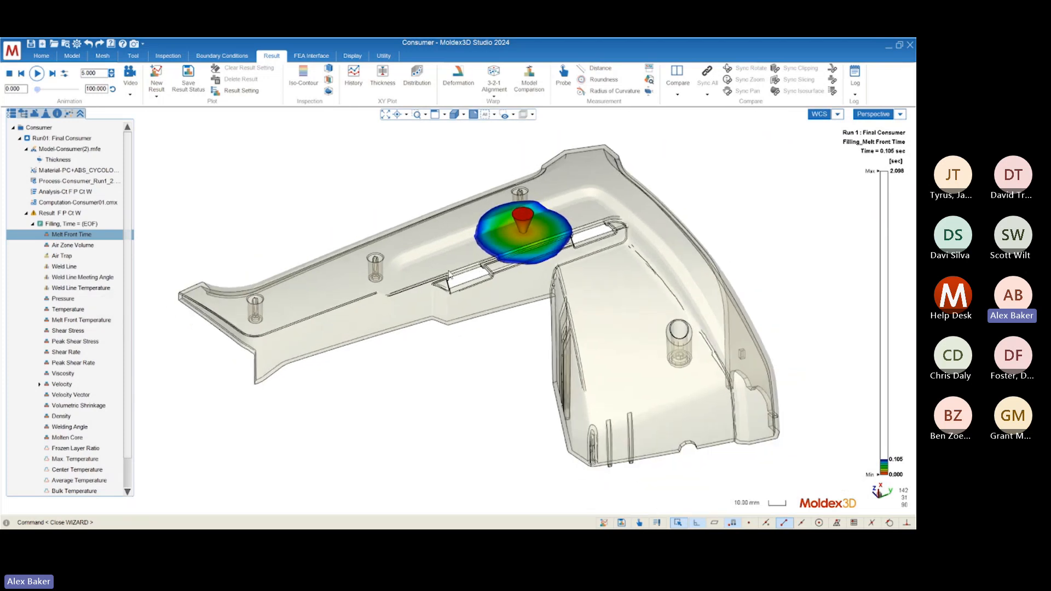
Step: Set the melt front animation to 90% and examine the unfilled areas at both ends of the part
double_click(92, 73)
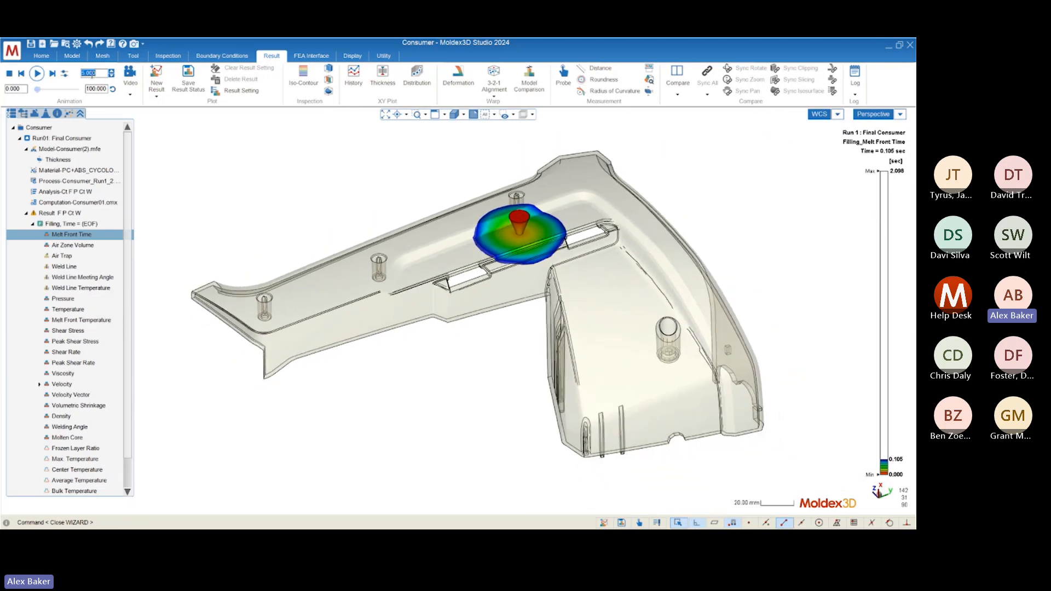
text(90)
key(Return)
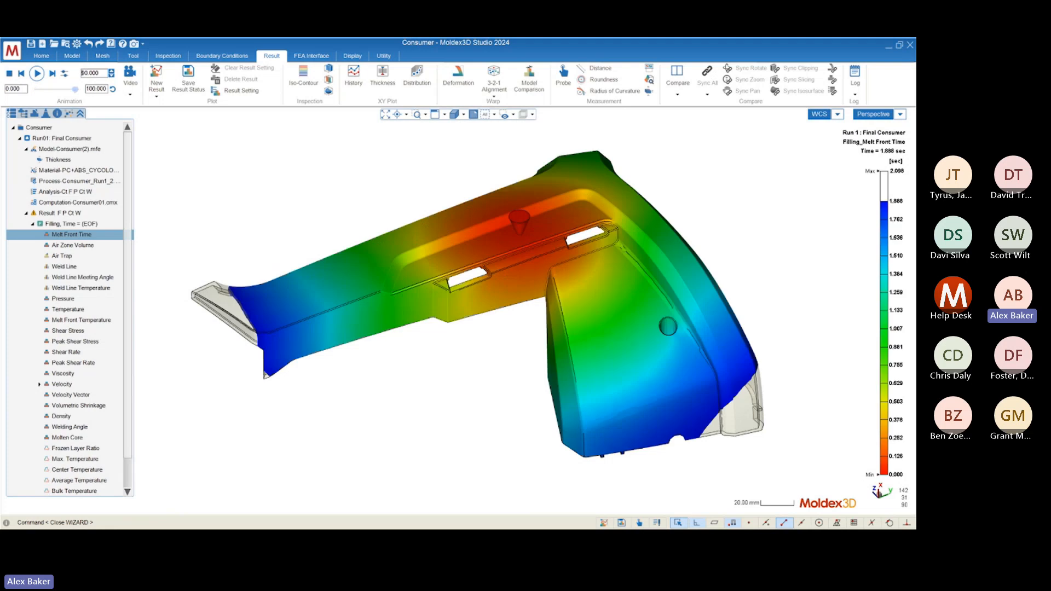
mouse_move(645, 278)
middle_down()
mouse_move(626, 265)
mouse_move(481, 247)
mouse_move(277, 245)
mouse_move(418, 251)
mouse_move(312, 272)
mouse_move(494, 254)
mouse_move(723, 351)
mouse_move(756, 423)
mouse_move(686, 387)
mouse_move(340, 369)
mouse_move(214, 377)
mouse_move(722, 272)
mouse_move(619, 283)
mouse_move(608, 313)
middle_up()
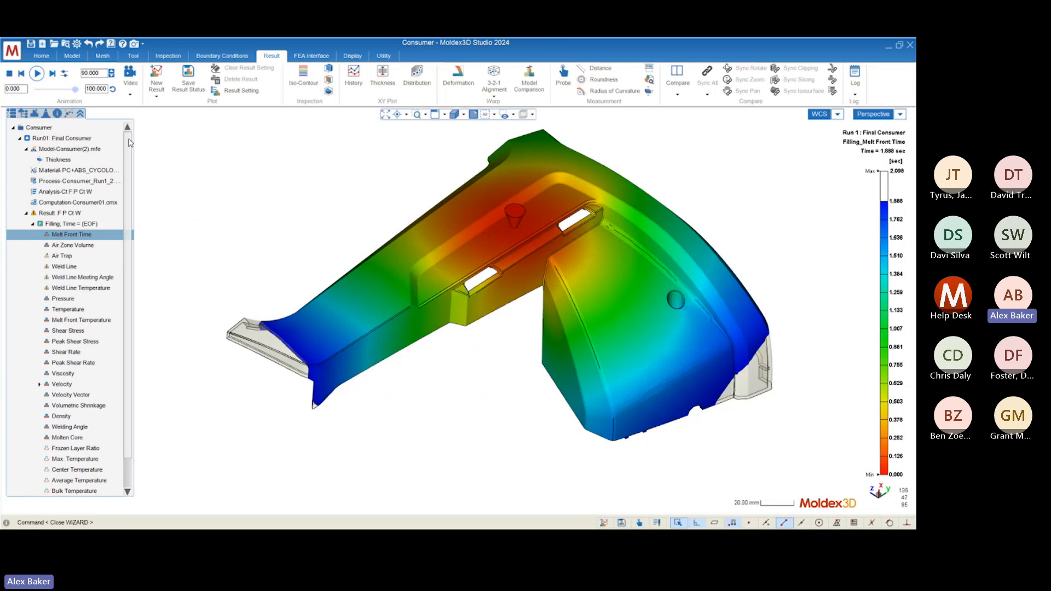
mouse_move(352, 290)
middle_down()
mouse_move(400, 282)
mouse_move(270, 329)
mouse_move(305, 307)
mouse_move(241, 315)
middle_up()
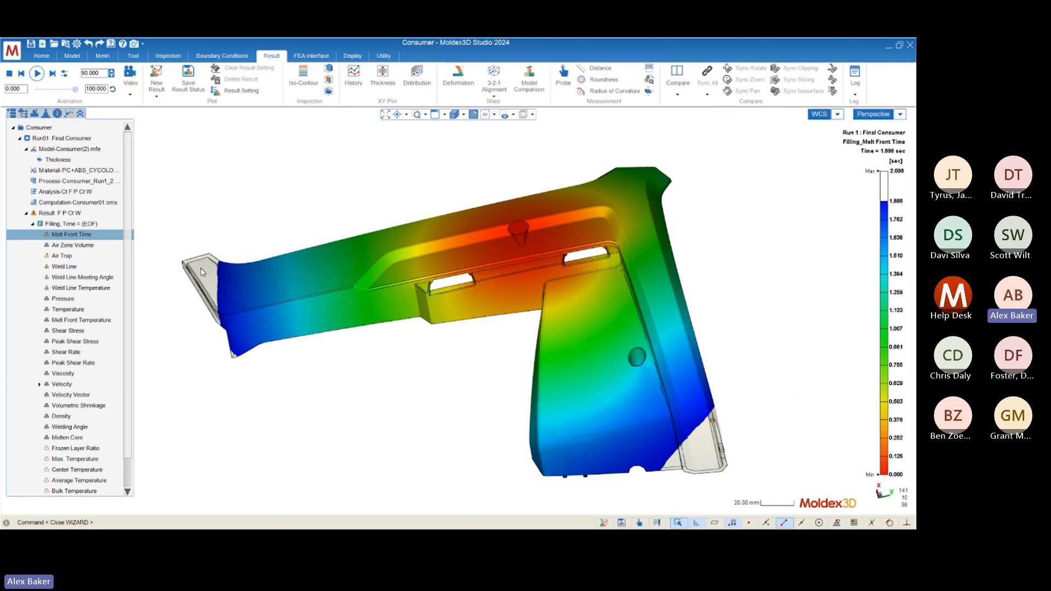
scroll(280, 251, down, 1)
scroll(624, 376, up, 4)
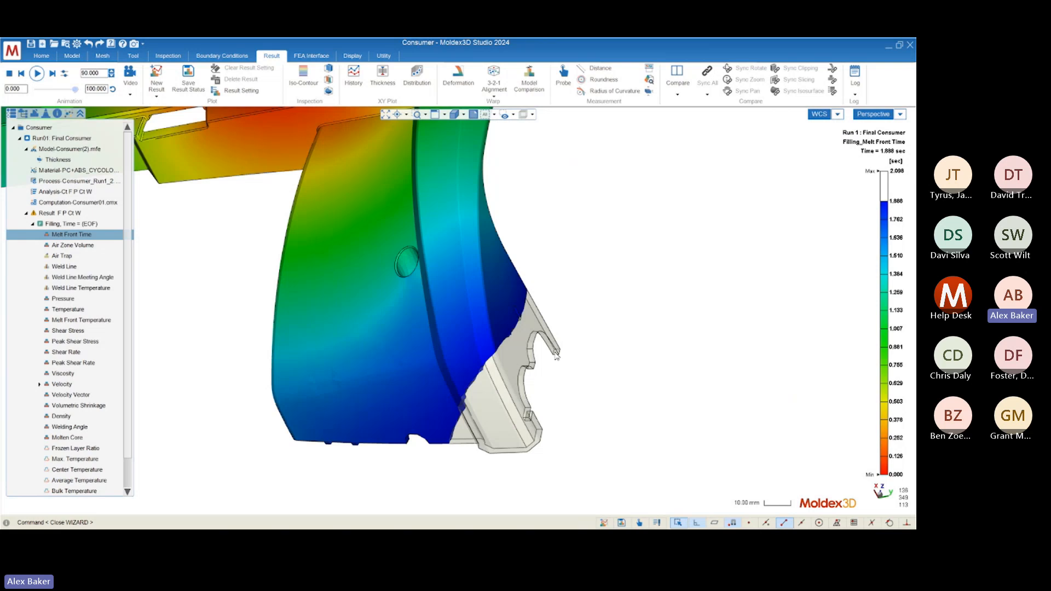
scroll(688, 391, down, 4)
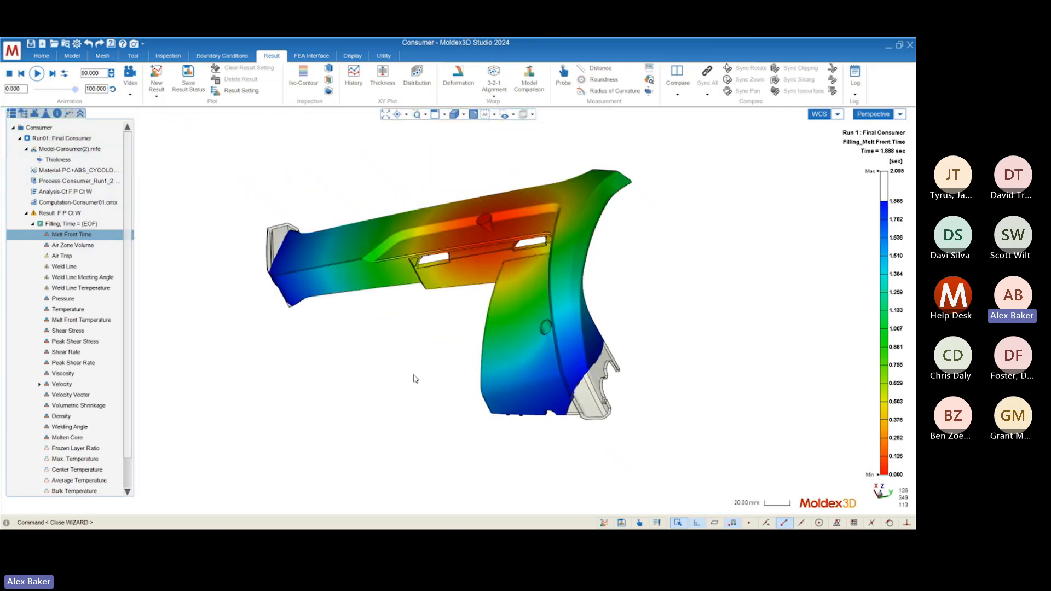
mouse_move(415, 378)
middle_down()
mouse_move(602, 347)
mouse_move(596, 307)
mouse_move(605, 329)
mouse_move(417, 310)
mouse_move(458, 367)
mouse_move(447, 352)
middle_up()
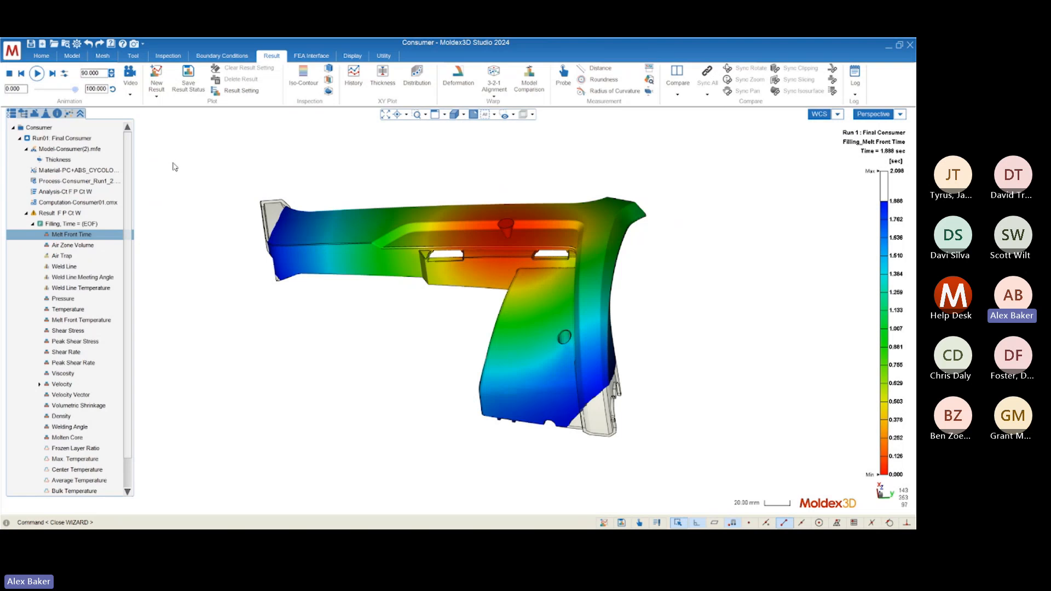
Step: Advance the melt front animation to 95% and inspect the remaining unfilled corners of the part
double_click(90, 73)
text(95)
key(Return)
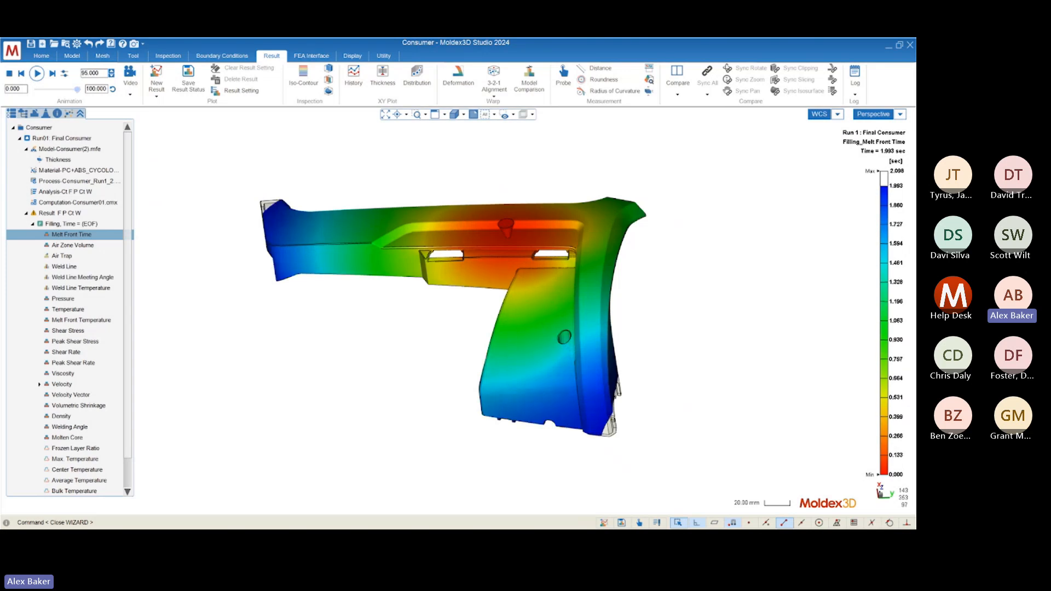
mouse_move(419, 309)
middle_down()
mouse_move(422, 297)
mouse_move(296, 248)
mouse_move(545, 288)
mouse_move(311, 317)
mouse_move(368, 298)
mouse_move(606, 430)
mouse_move(581, 404)
mouse_move(585, 425)
mouse_move(420, 425)
middle_up()
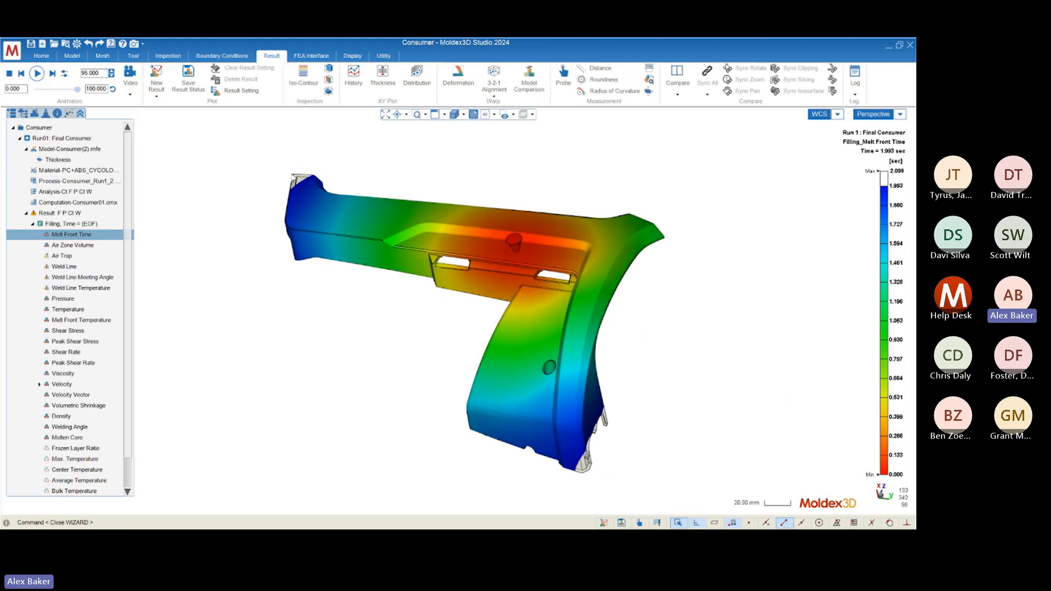
scroll(598, 470, up, 3)
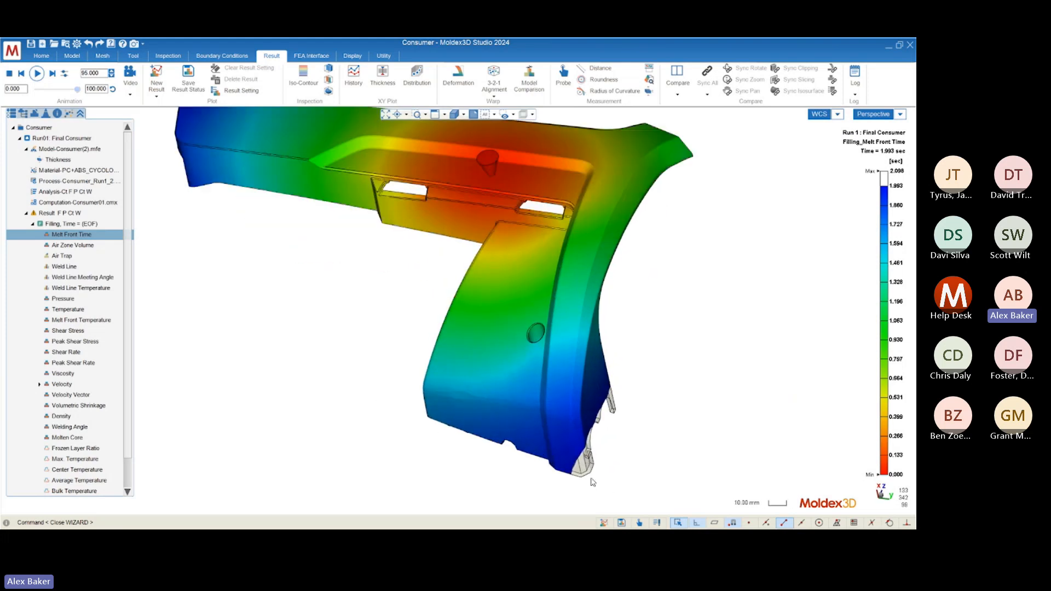
scroll(658, 474, down, 3)
mouse_move(552, 456)
middle_down()
mouse_move(542, 418)
mouse_move(548, 442)
middle_up()
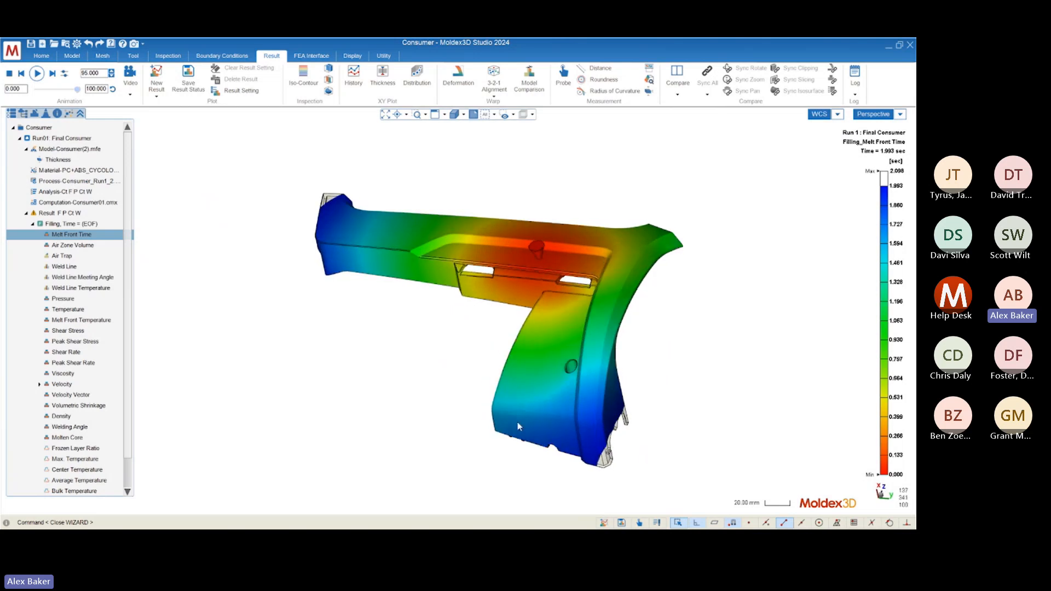
Step: Advance the melt front animation to 98% and check the last unfilled tips of the part
double_click(99, 73)
text(98)
key(Return)
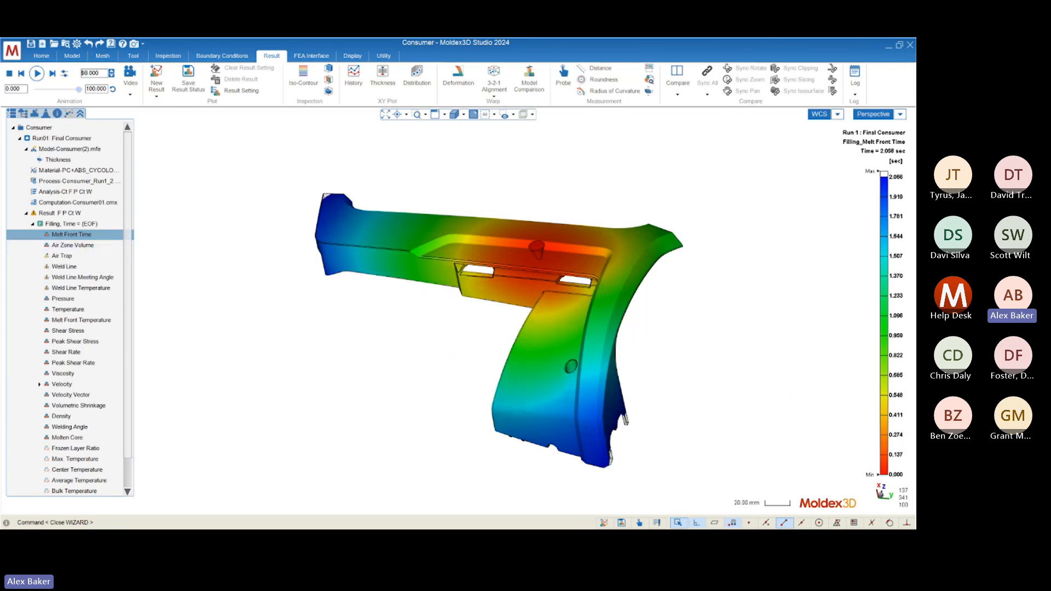
mouse_move(326, 320)
middle_down()
mouse_move(363, 305)
mouse_move(376, 335)
mouse_move(201, 289)
mouse_move(319, 315)
middle_up()
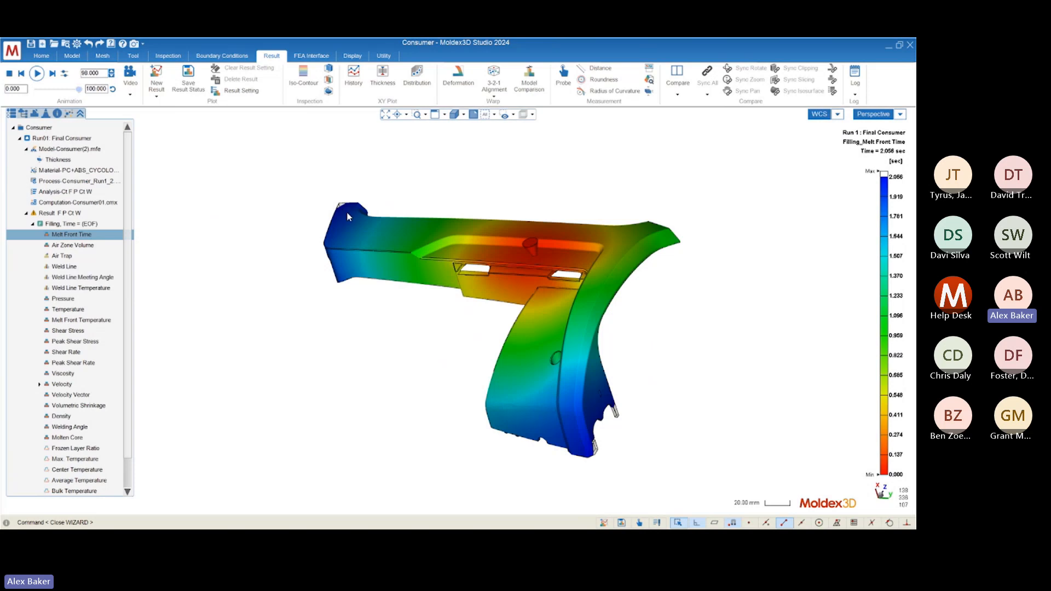
mouse_move(347, 217)
middle_down()
mouse_move(389, 291)
mouse_move(666, 345)
mouse_move(387, 284)
mouse_move(319, 291)
mouse_move(358, 295)
middle_up()
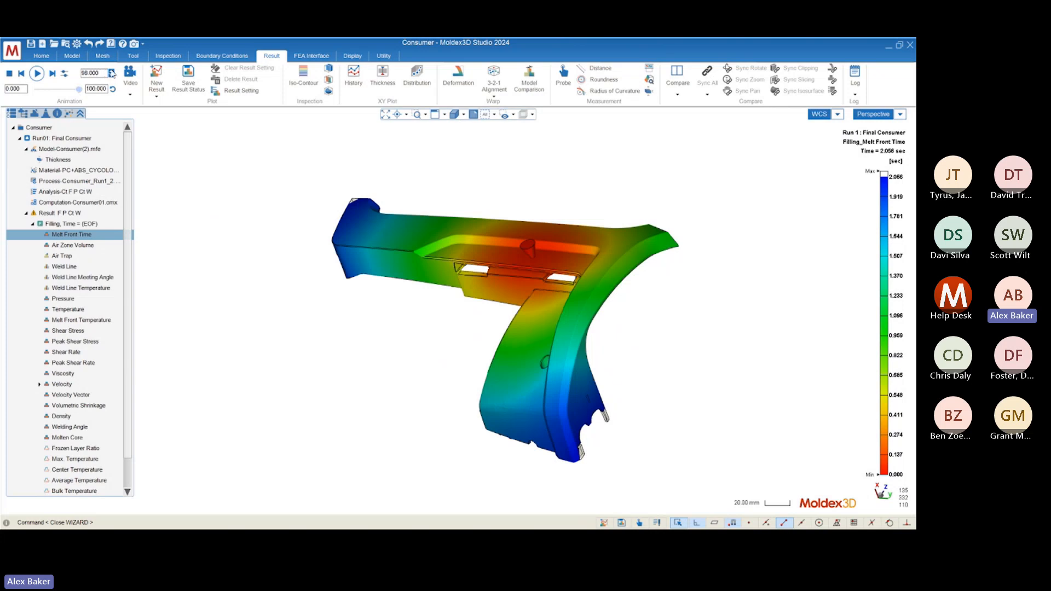
Step: Show the melt front at 100%, set it back to 99%, and compare the last areas to fill at both ends
click(111, 72)
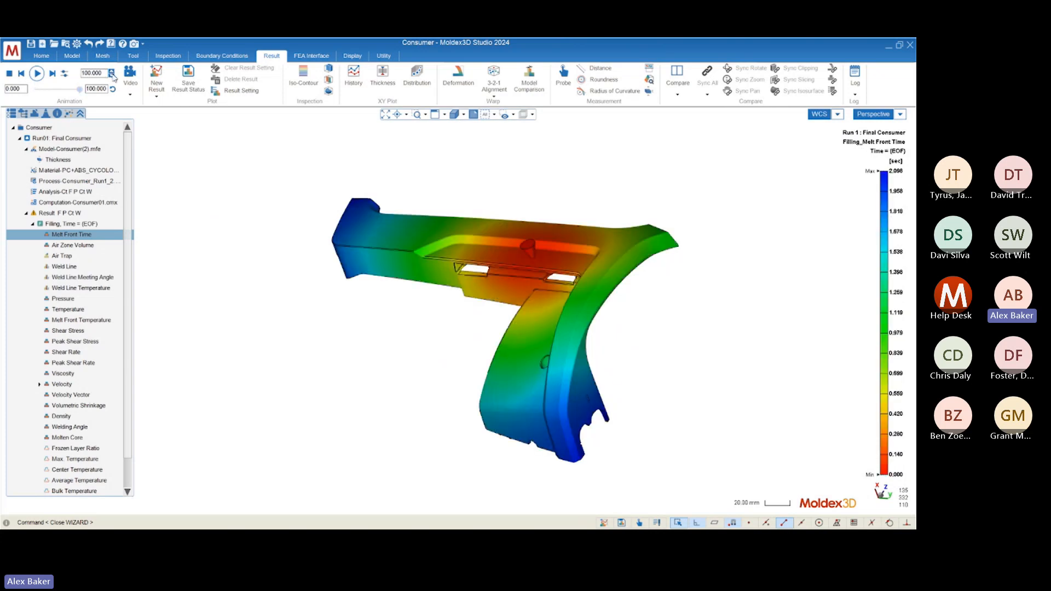
double_click(106, 73)
text(99)
key(Return)
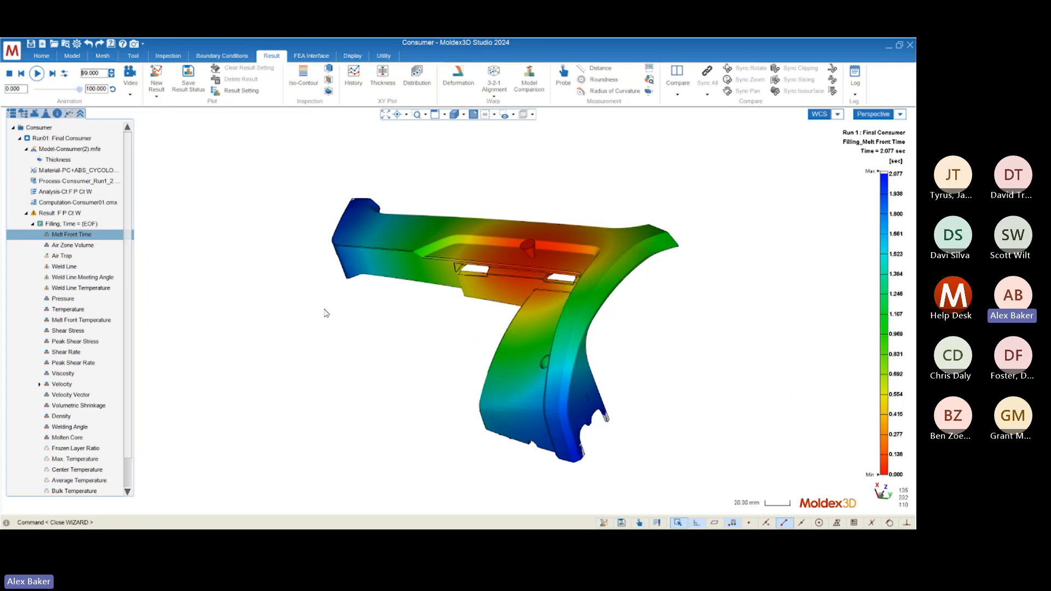
mouse_move(325, 313)
middle_down()
mouse_move(734, 419)
mouse_move(263, 301)
mouse_move(194, 306)
mouse_move(227, 326)
mouse_move(570, 319)
middle_up()
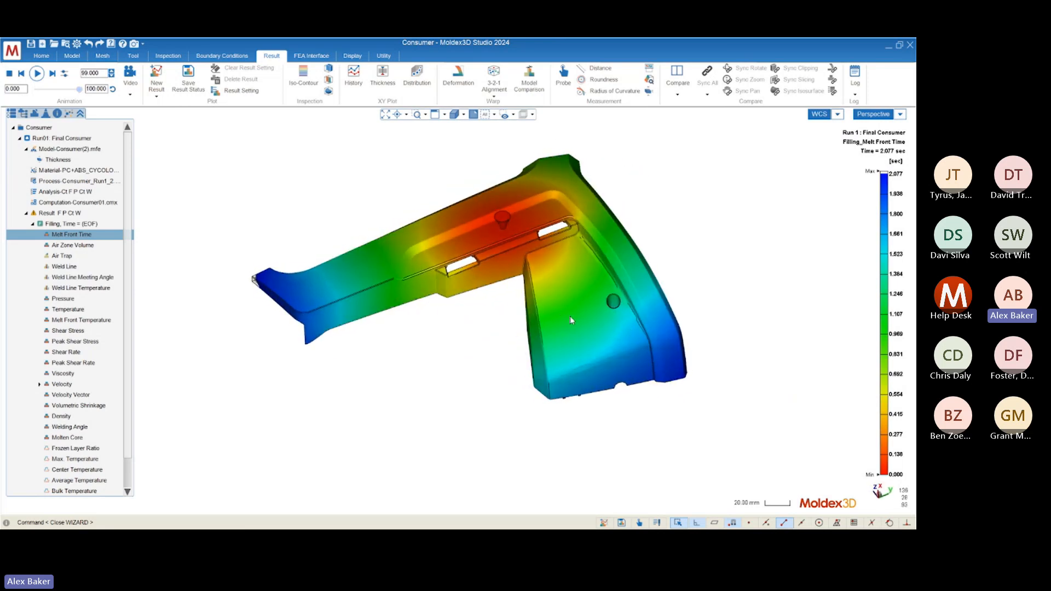
mouse_move(462, 357)
middle_down()
mouse_move(558, 360)
mouse_move(477, 329)
mouse_move(521, 343)
mouse_move(512, 340)
middle_up()
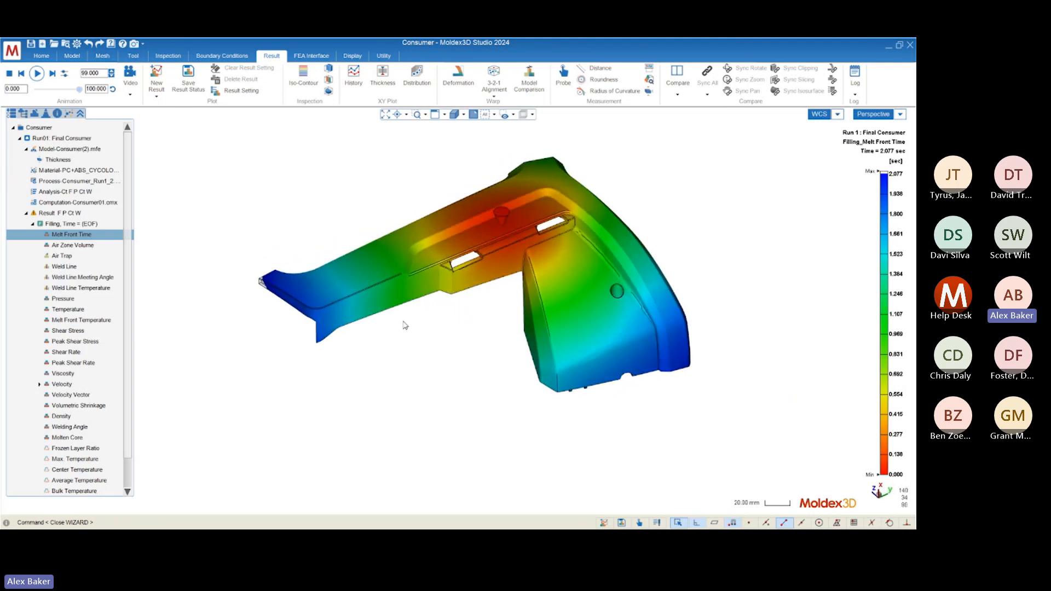
middle_drag(405, 325, 386, 338)
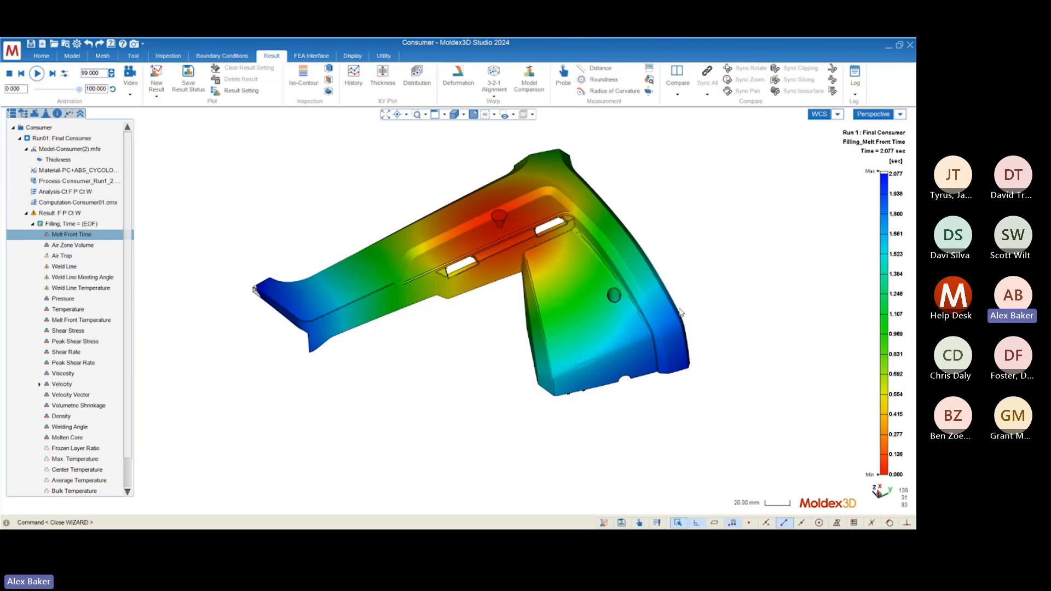
Step: Examine the 99% melt front time contours from several angles, including a close view of the gate area
middle_drag(679, 345, 637, 361)
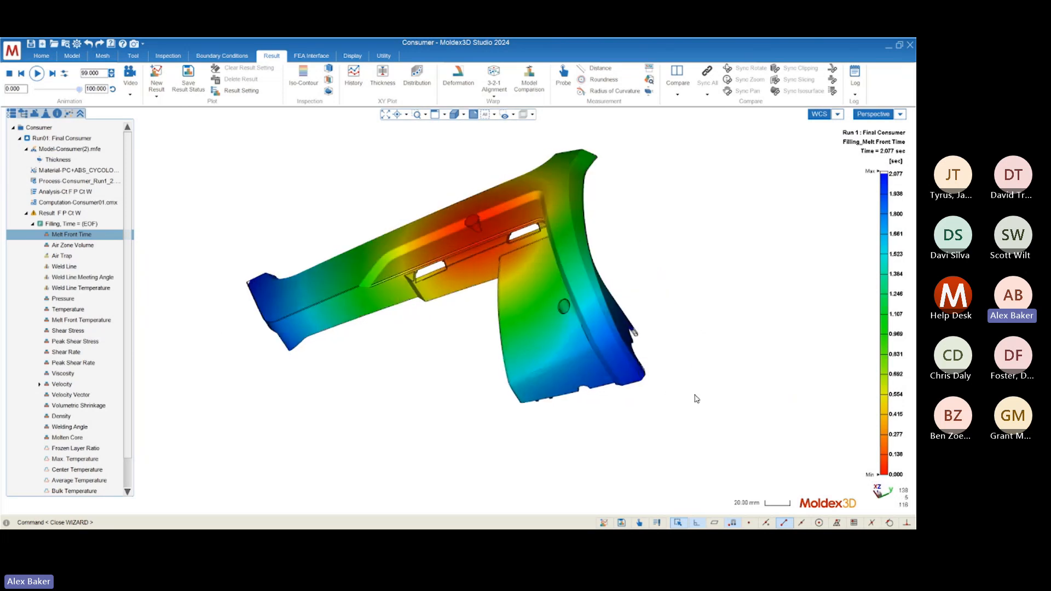
middle_drag(239, 363, 458, 312)
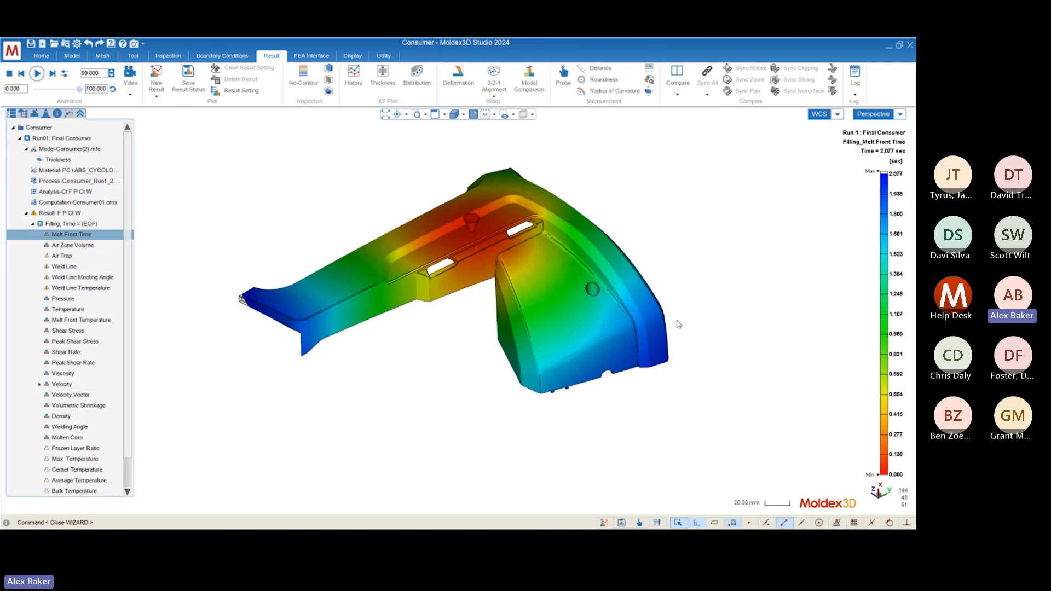
middle_drag(679, 338, 614, 384)
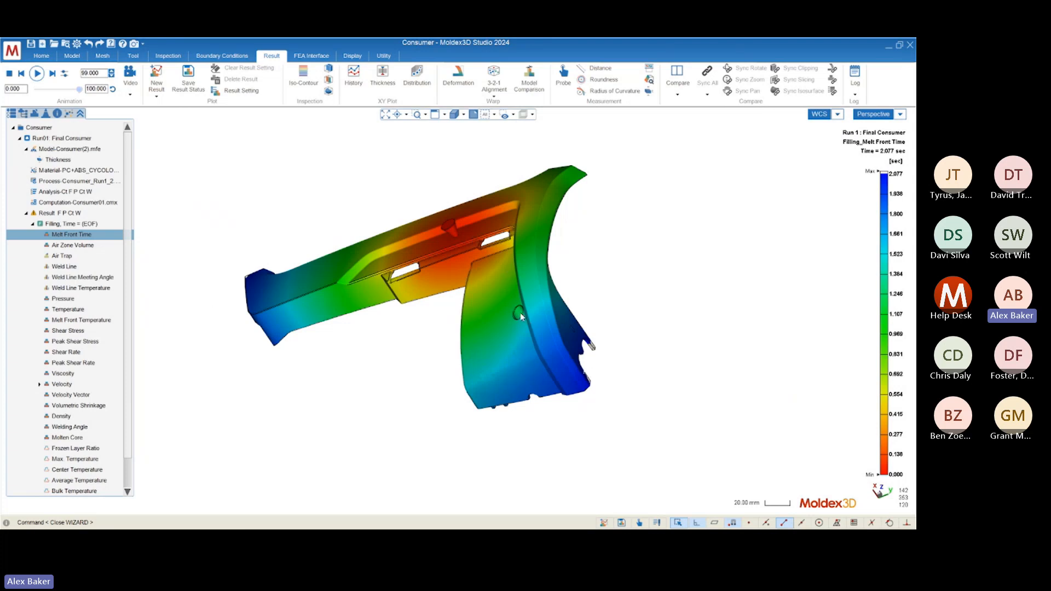
middle_drag(321, 305, 412, 296)
scroll(445, 225, up, 4)
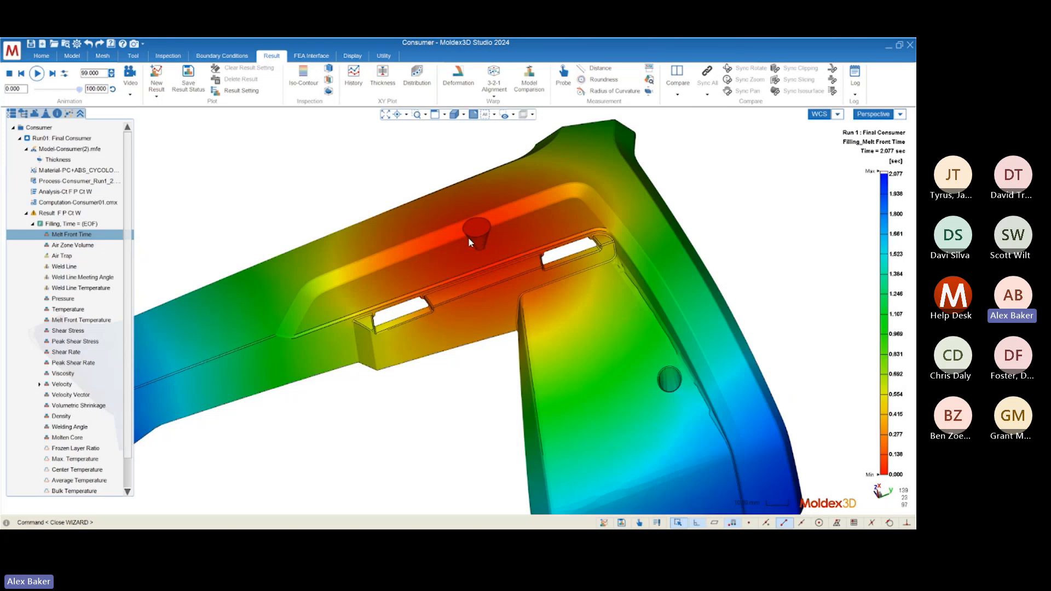
scroll(492, 225, down, 4)
mouse_move(480, 227)
middle_down()
mouse_move(492, 244)
mouse_move(500, 231)
middle_up()
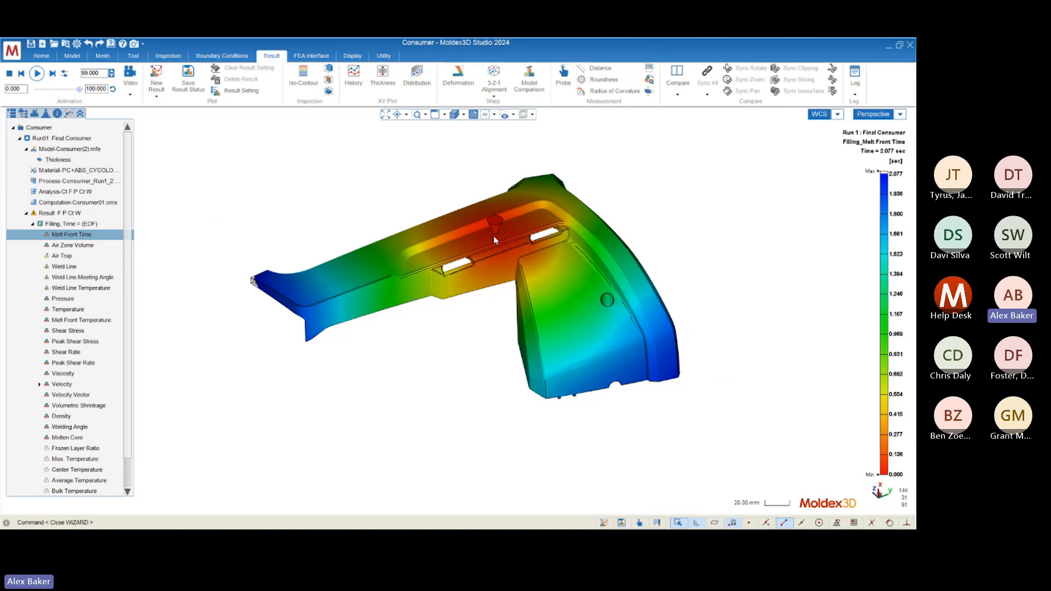
Step: Compare the melt flow paths from the gate to both far ends of the part at 99% filling
middle_drag(513, 210, 309, 293)
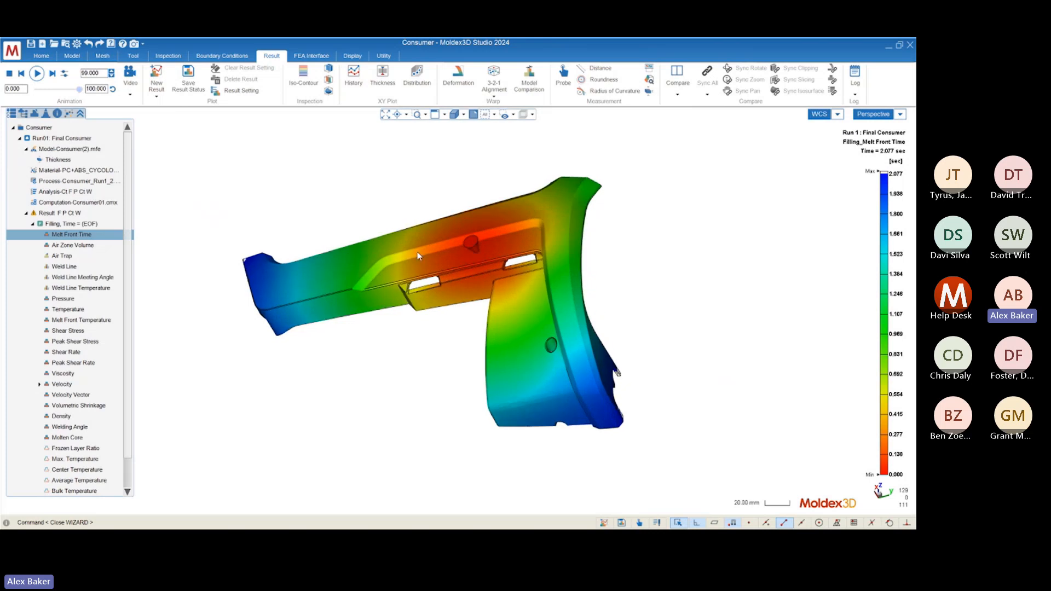
middle_drag(400, 338, 416, 356)
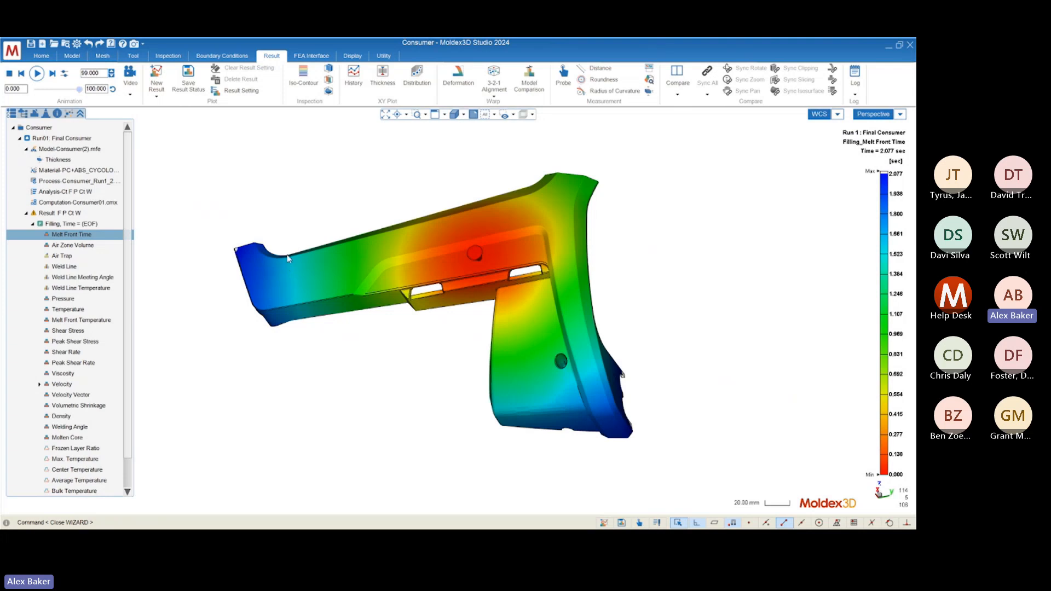
mouse_move(328, 427)
middle_down()
mouse_move(362, 371)
mouse_move(413, 394)
mouse_move(596, 341)
middle_up()
mouse_move(466, 385)
middle_down()
mouse_move(474, 359)
mouse_move(482, 372)
middle_up()
scroll(454, 218, up, 3)
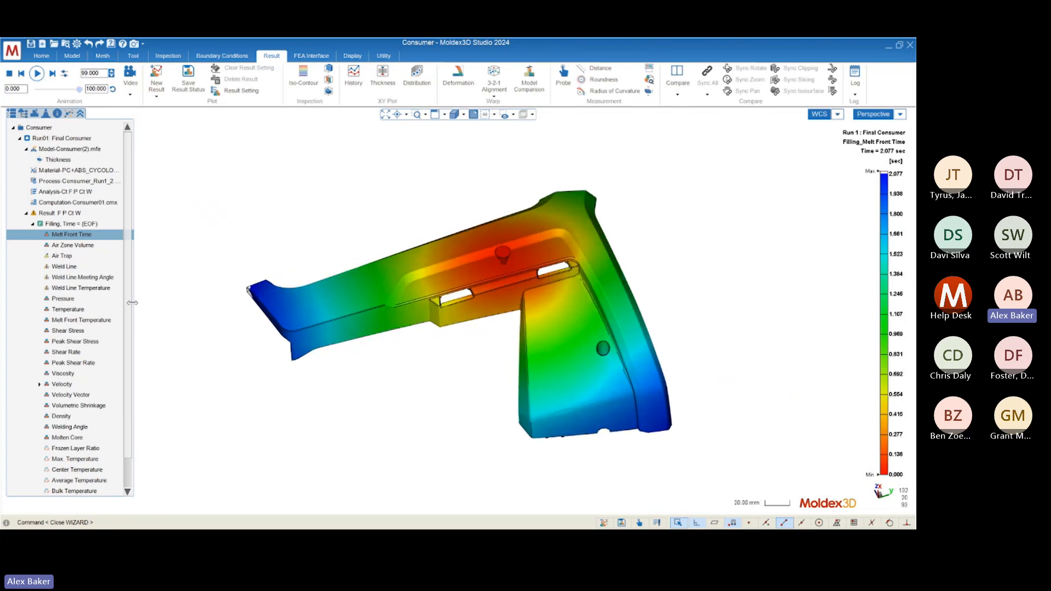
Step: Display the filling Sprue Pressure XY curve over the melt front result, with the part reduced and shifted clear of the curve
scroll(68, 188, down, 3)
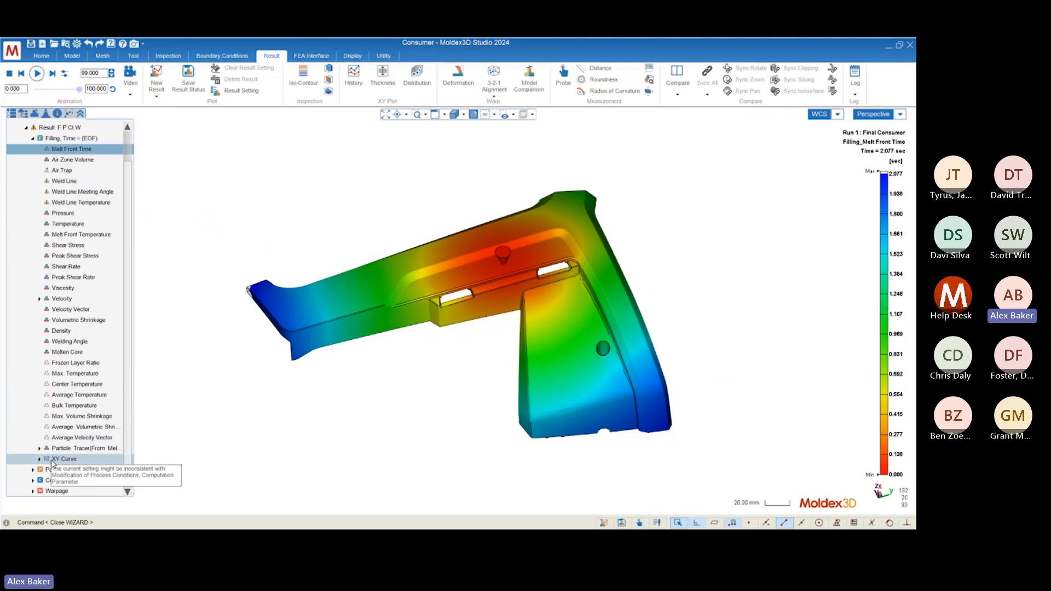
double_click(62, 459)
click(60, 471)
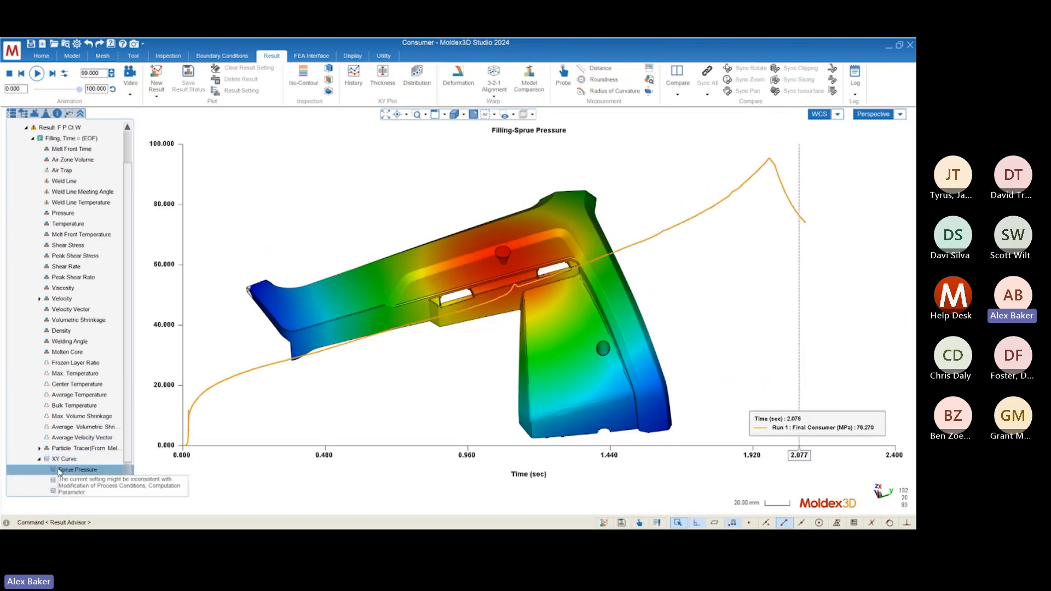
scroll(493, 285, down, 5)
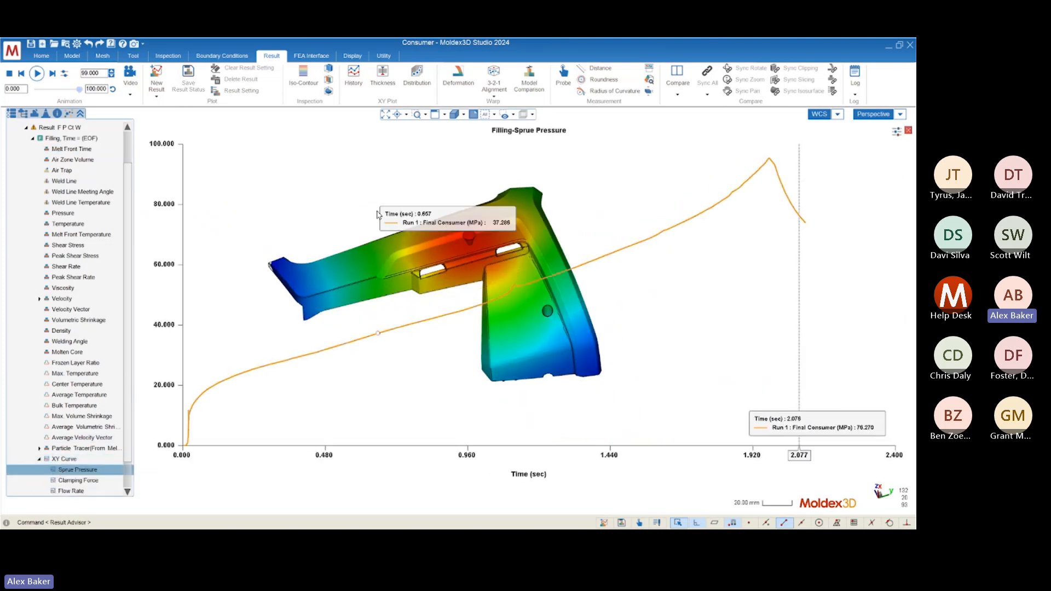
mouse_move(504, 285)
middle_down()
mouse_move(482, 289)
mouse_move(582, 260)
mouse_move(498, 275)
mouse_move(568, 289)
mouse_move(521, 279)
middle_up()
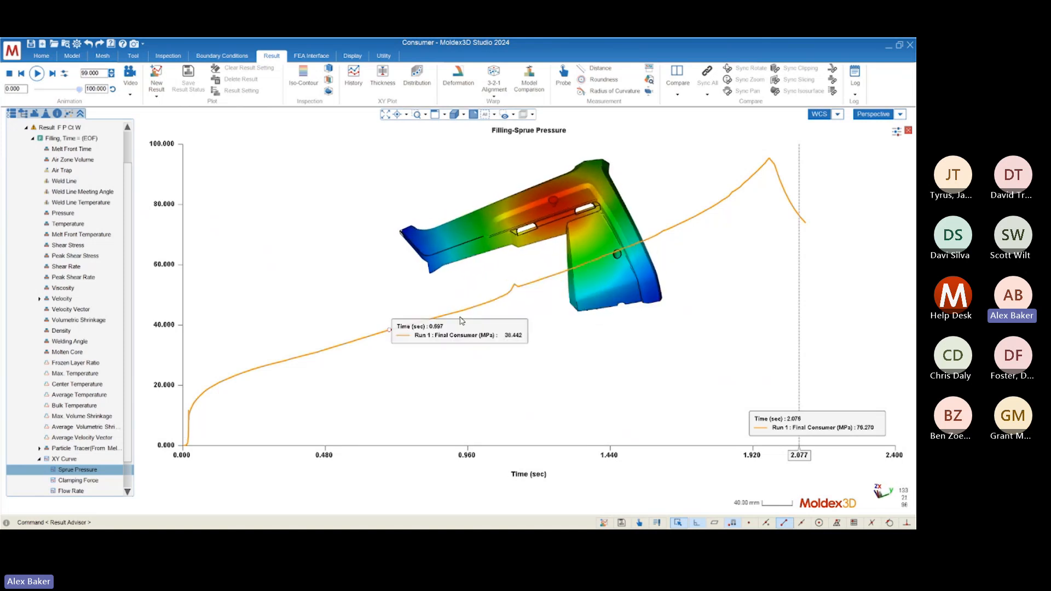
Step: Read the sprue pressure at the curve's peak and along its rise, keeping the part in view for comparison
click(769, 160)
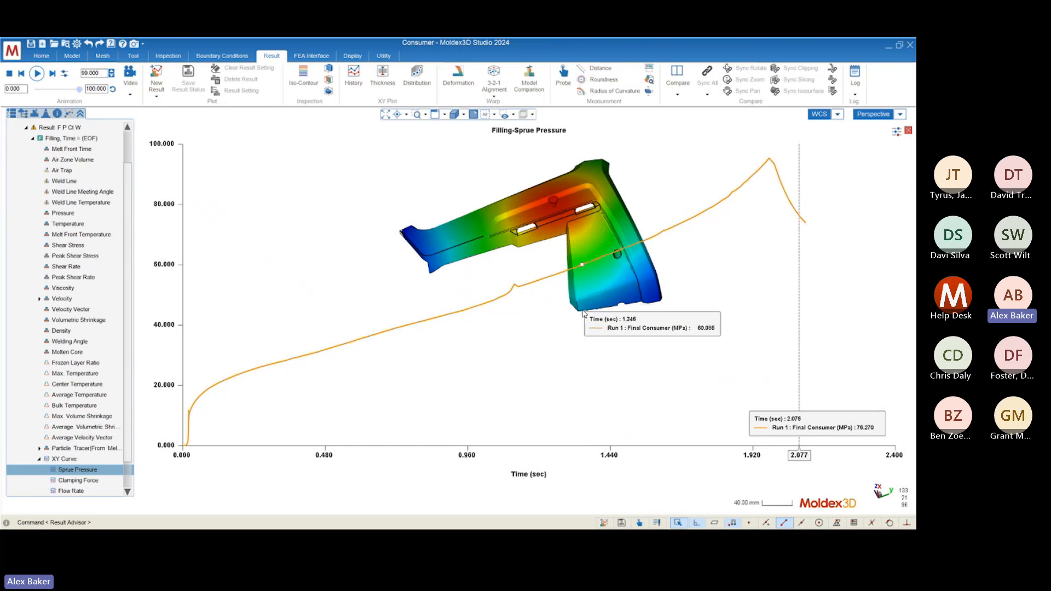
mouse_move(458, 311)
middle_down()
mouse_move(472, 169)
mouse_move(485, 197)
middle_up()
scroll(627, 165, up, 2)
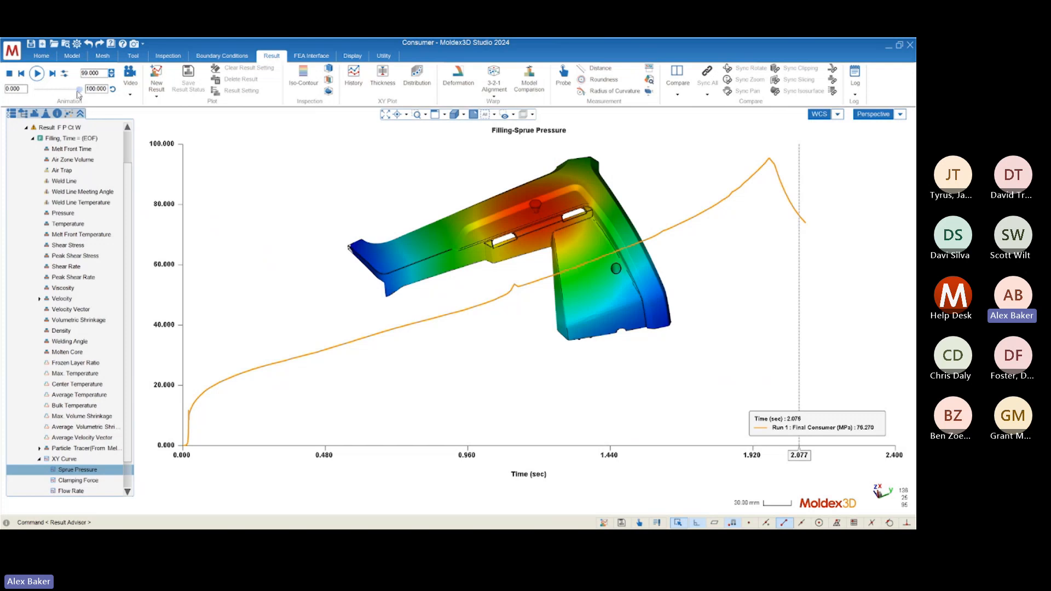
Step: Step the melt front animation back to 73% and on to 52%, just before the small jump in the sprue pressure curve
drag(79, 93, 67, 91)
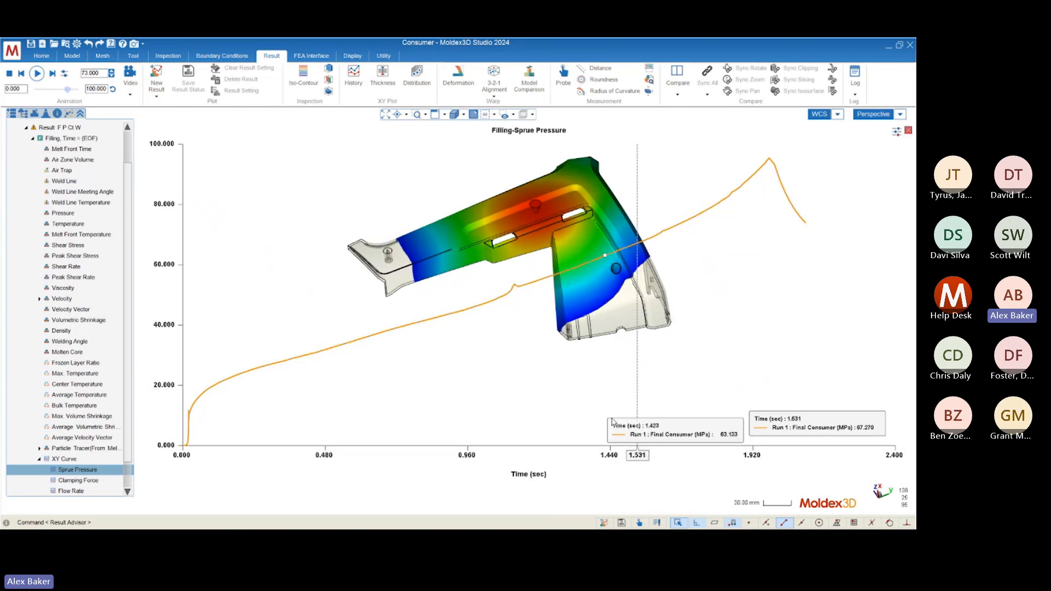
drag(67, 93, 58, 93)
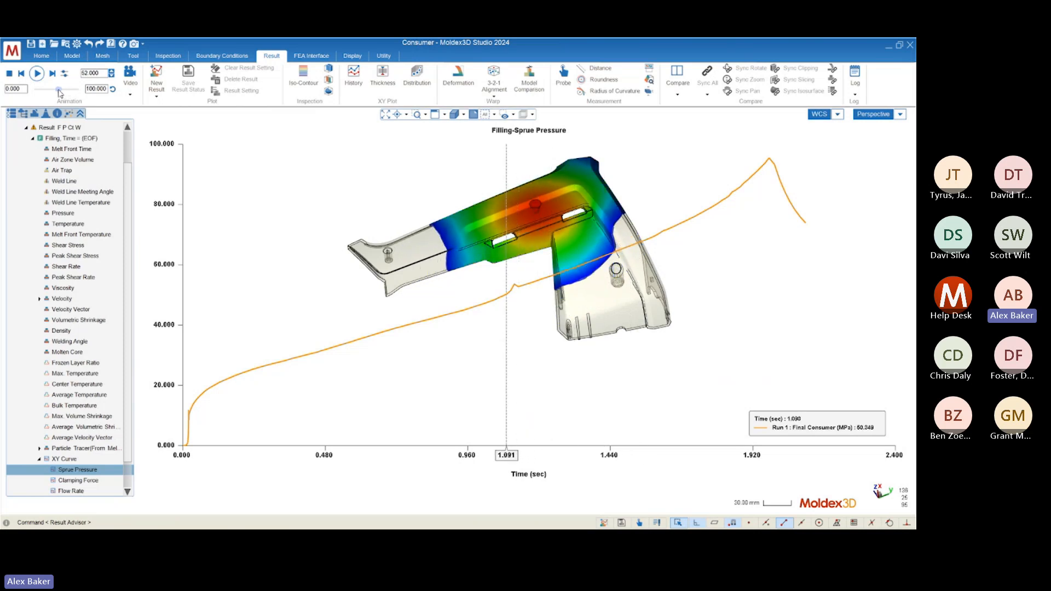
mouse_move(504, 291)
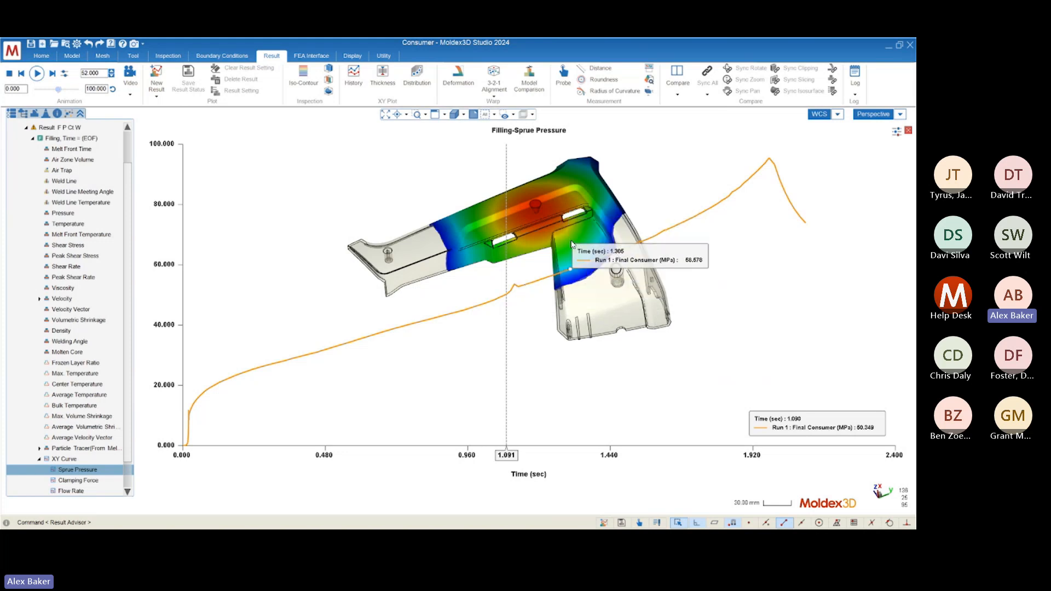
Step: Inspect the part's nearly filled upper corner at 52% to find what causes the small jump in sprue pressure
mouse_move(572, 252)
middle_down()
mouse_move(748, 183)
mouse_move(569, 213)
mouse_move(619, 172)
mouse_move(613, 230)
mouse_move(518, 241)
middle_up()
scroll(518, 241, up, 10)
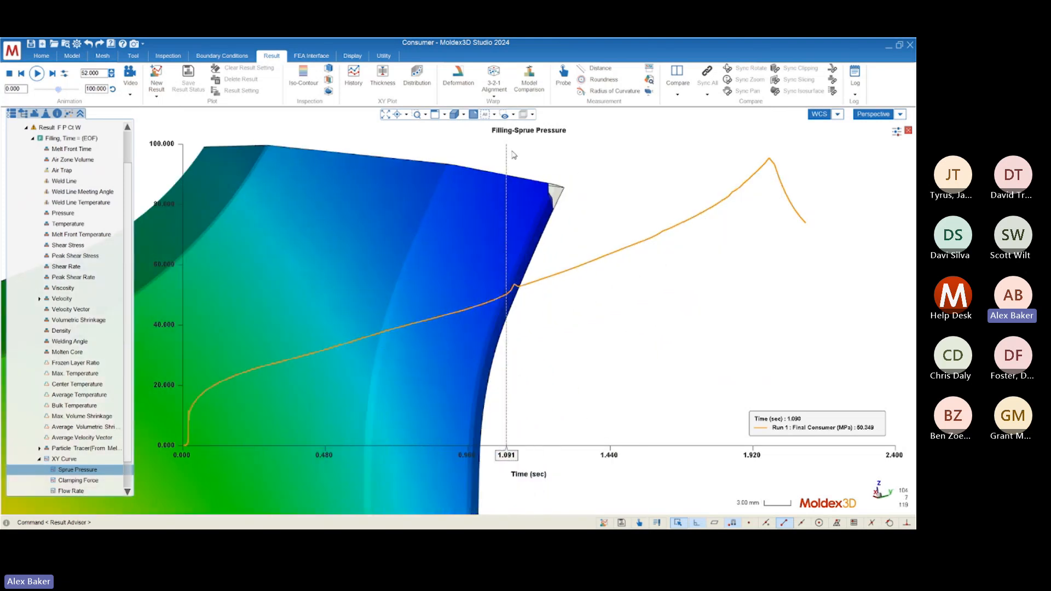
scroll(614, 161, down, 1)
scroll(615, 164, down, 7)
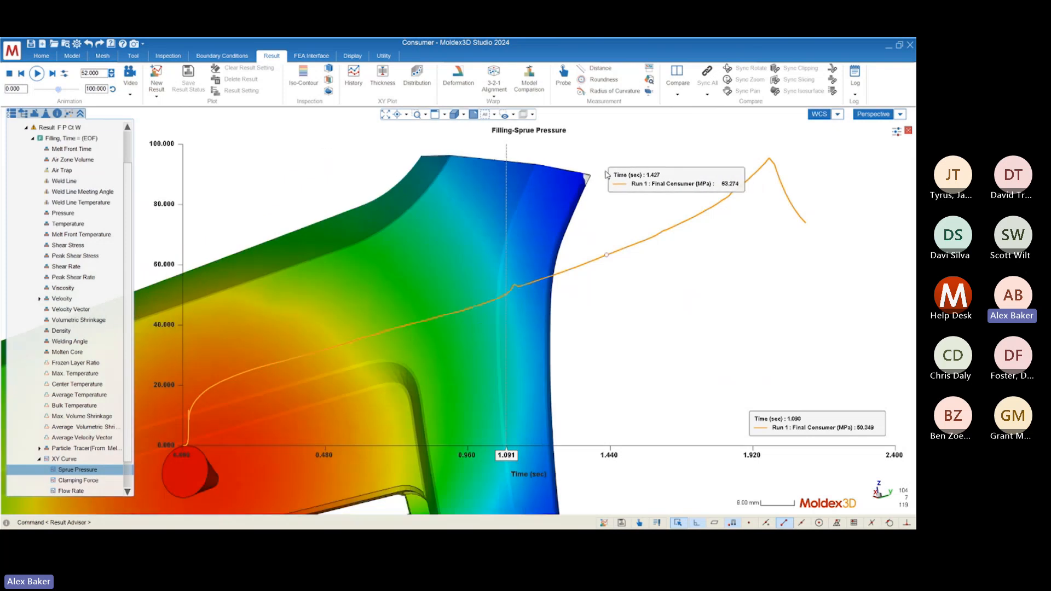
middle_drag(598, 307, 583, 301)
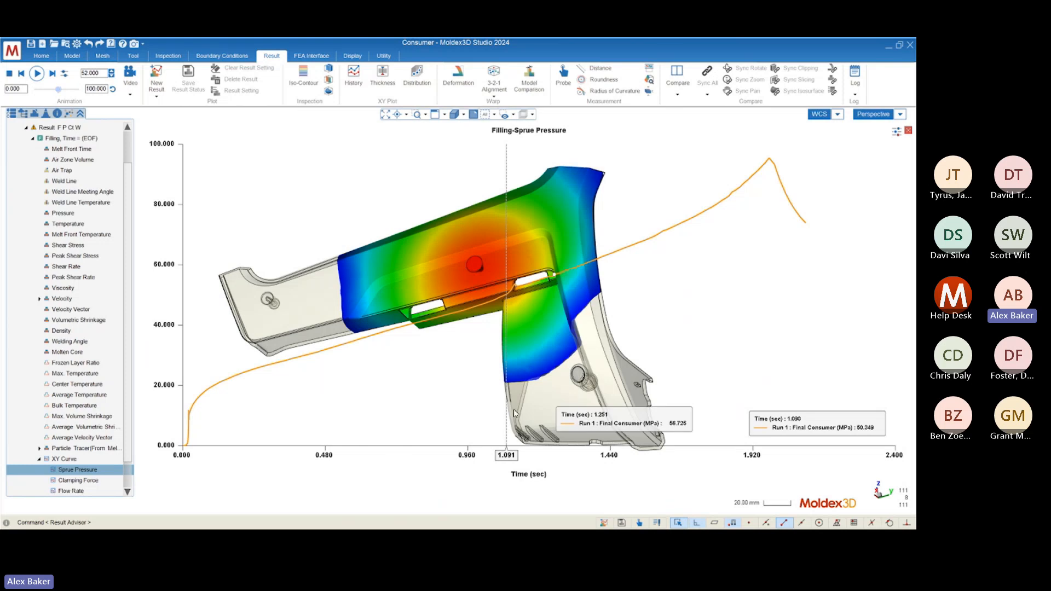
Step: Compare the filled and unfilled regions at 52% with the small jump in the sprue pressure curve from several angles
middle_drag(485, 402, 500, 297)
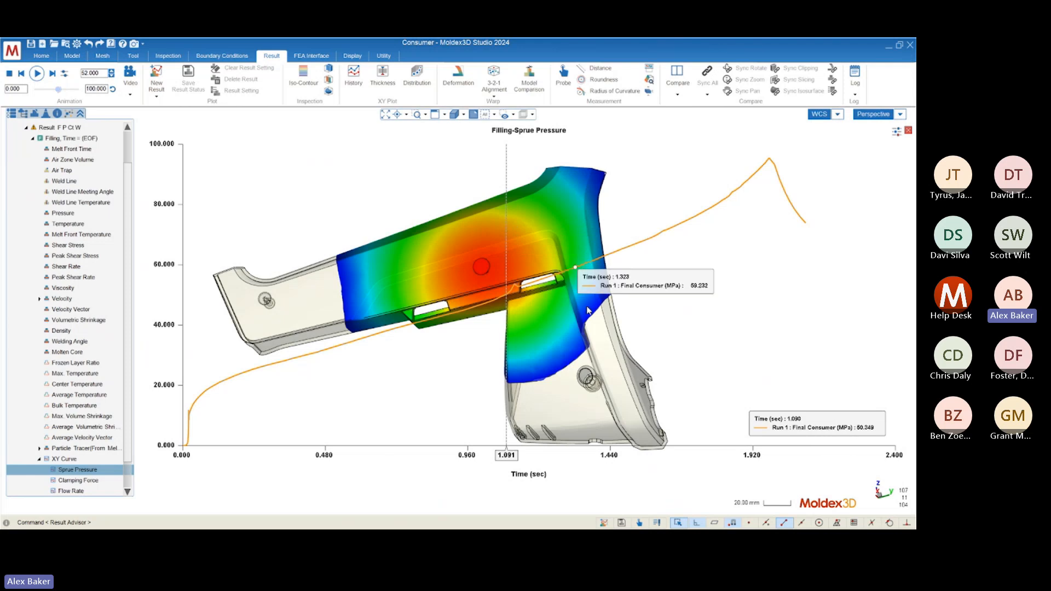
middle_drag(570, 342, 644, 267)
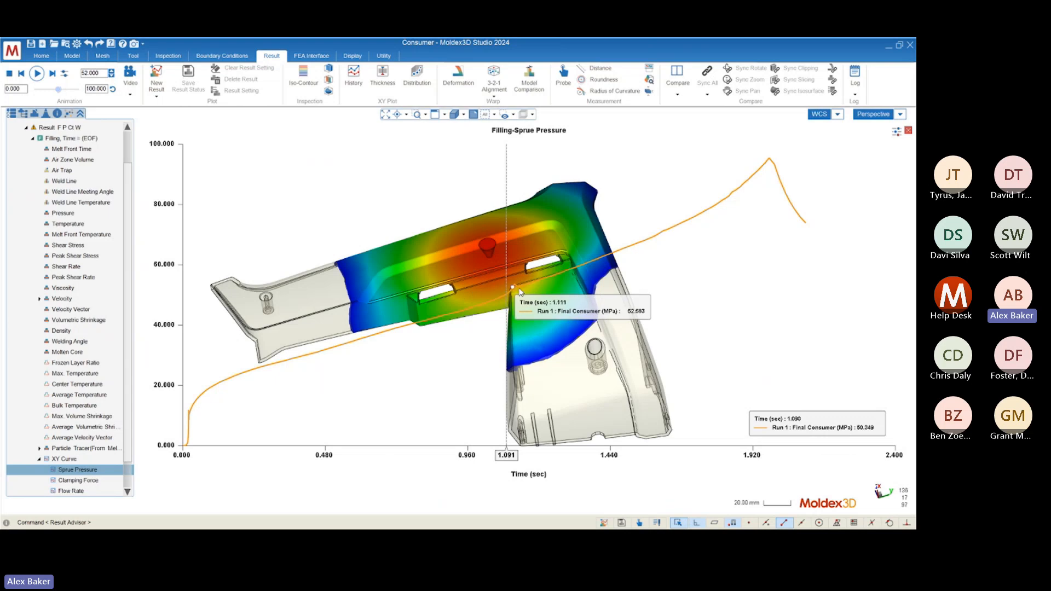
scroll(396, 393, down, 1)
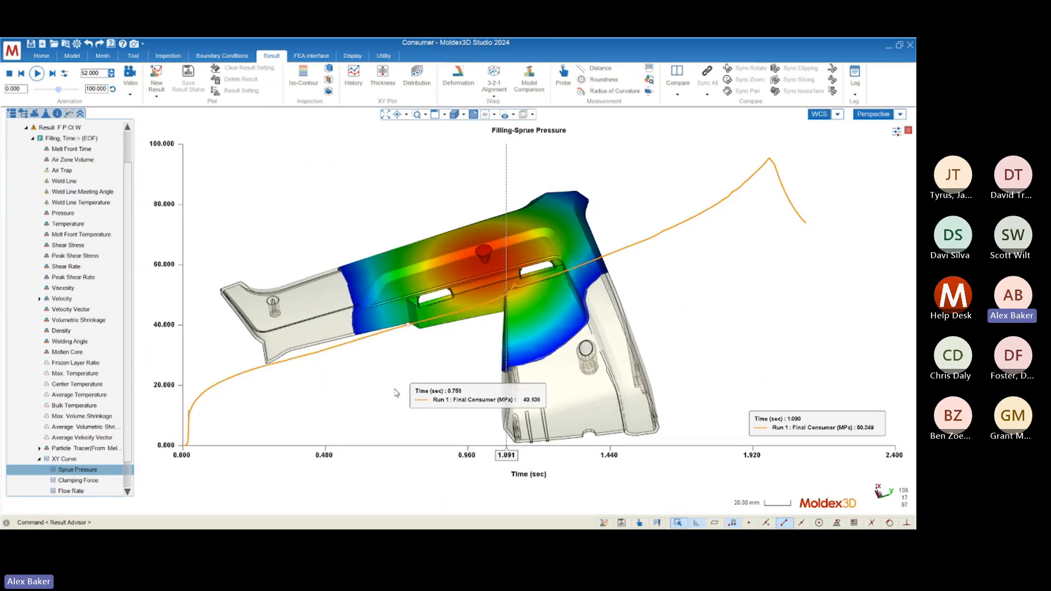
scroll(395, 393, down, 3)
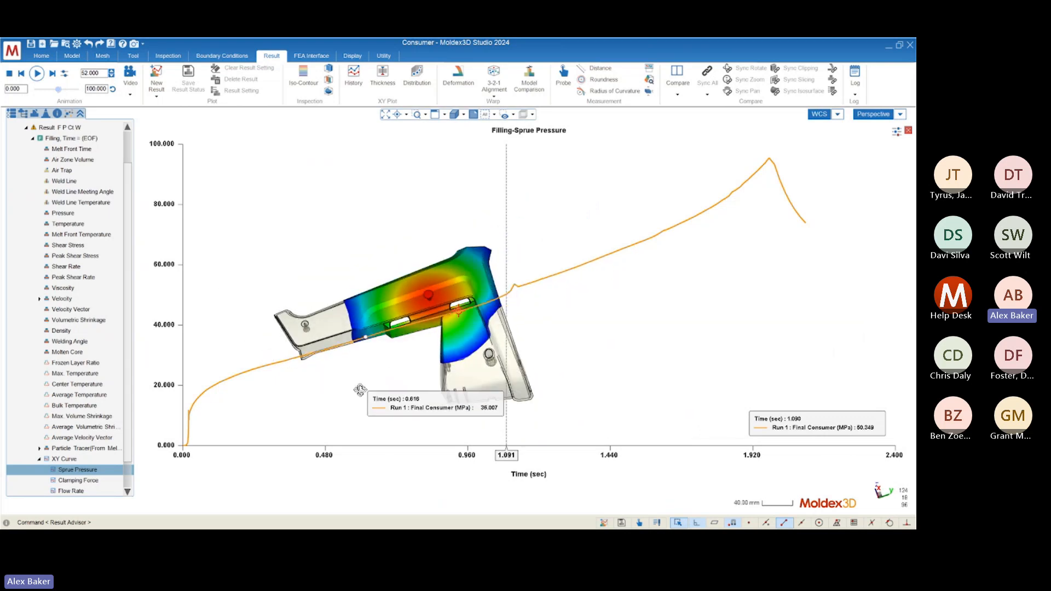
mouse_move(360, 391)
middle_down()
mouse_move(362, 366)
mouse_move(368, 380)
mouse_move(357, 384)
middle_up()
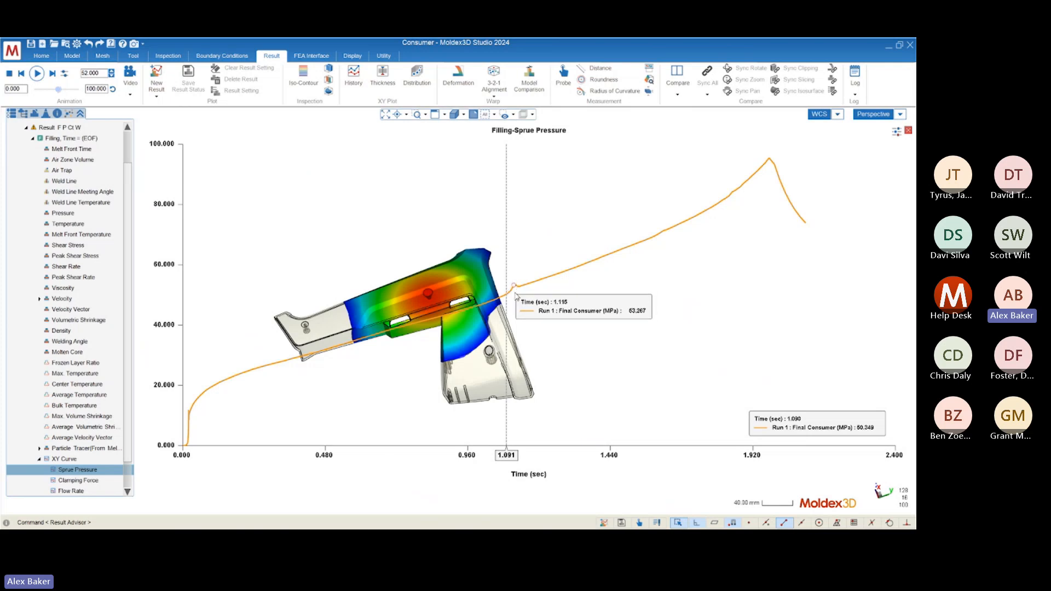
scroll(393, 360, up, 3)
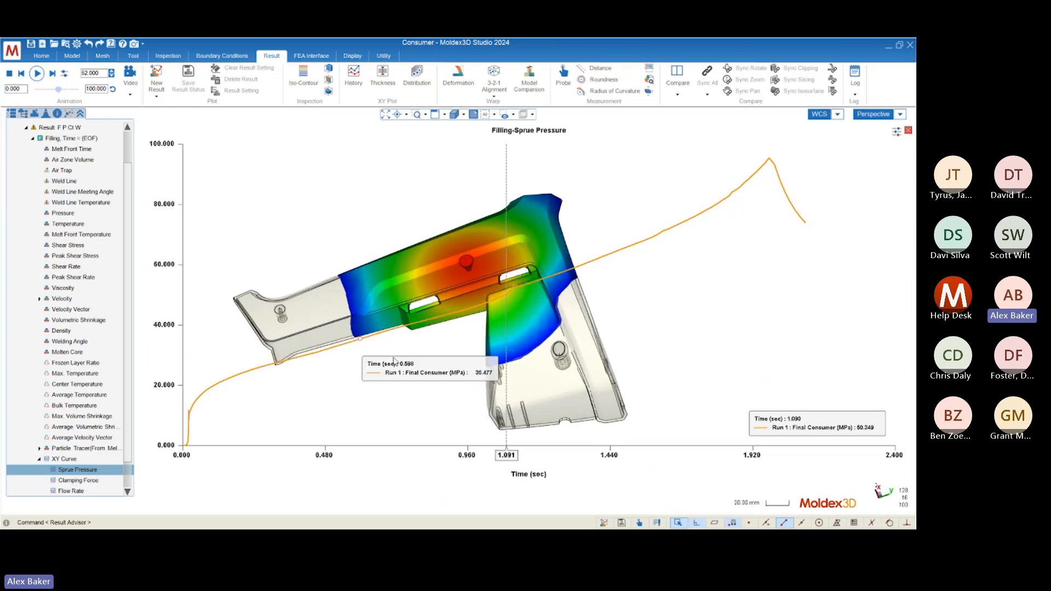
scroll(395, 359, up, 1)
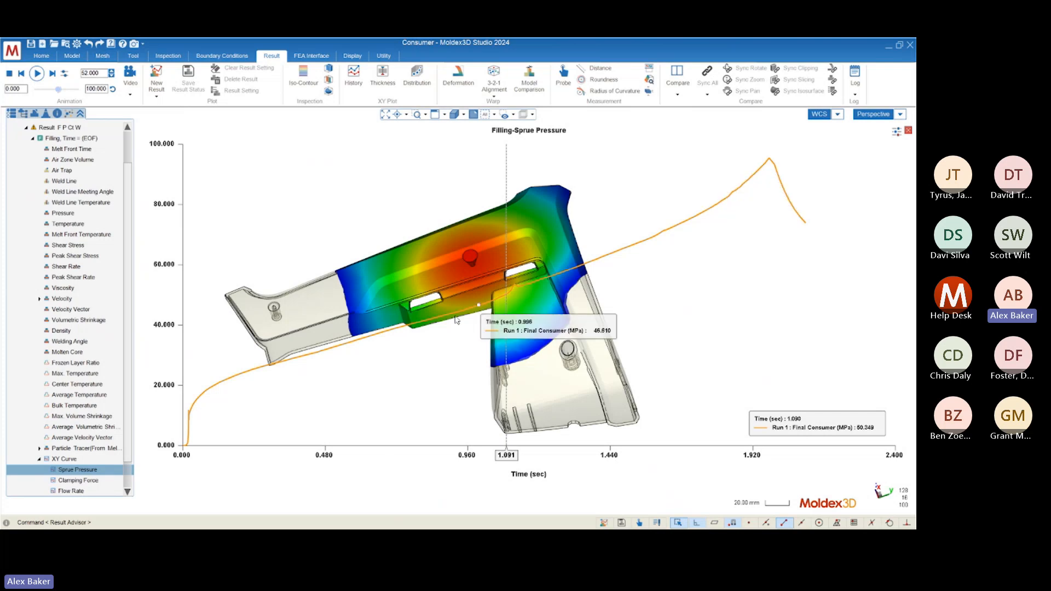
mouse_move(458, 310)
middle_down()
mouse_move(500, 278)
mouse_move(509, 290)
middle_up()
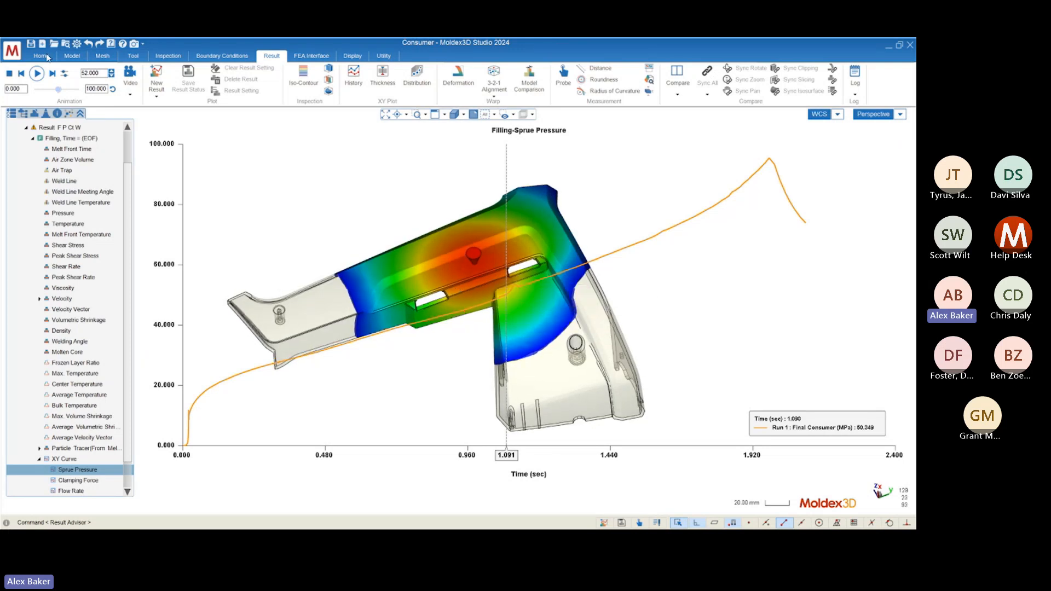
Step: Set the melt front animation to 94% at the sprue pressure peak and inspect the unfilled ends of the part
drag(62, 94, 80, 96)
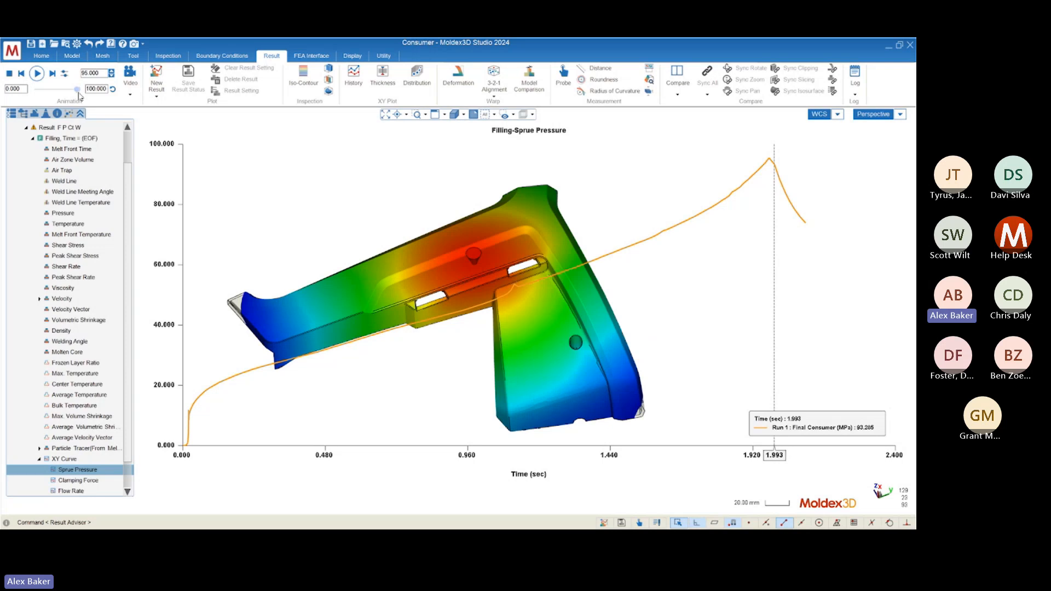
mouse_move(769, 160)
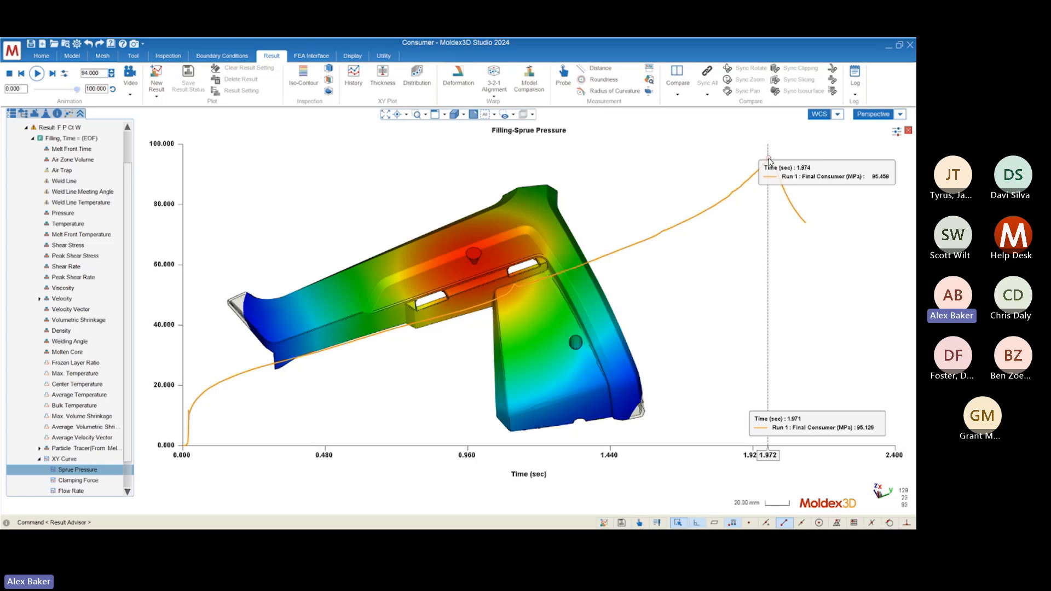
mouse_move(573, 372)
middle_down()
mouse_move(580, 352)
mouse_move(405, 301)
middle_up()
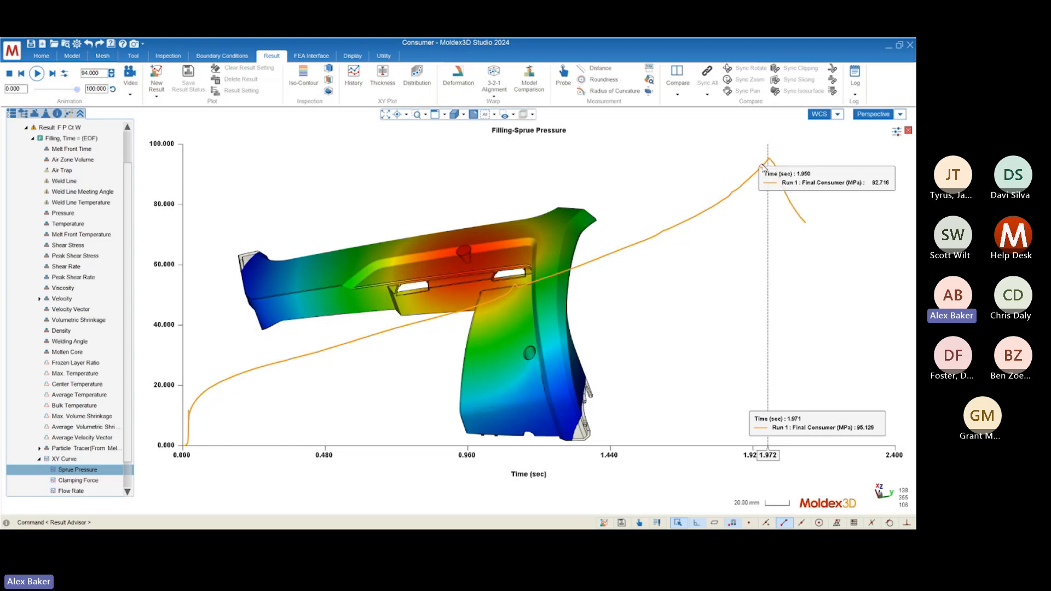
Step: Add the filling Flow Rate curve to the sprue pressure plot and compare both curves at the pressure peak
scroll(71, 438, down, 2)
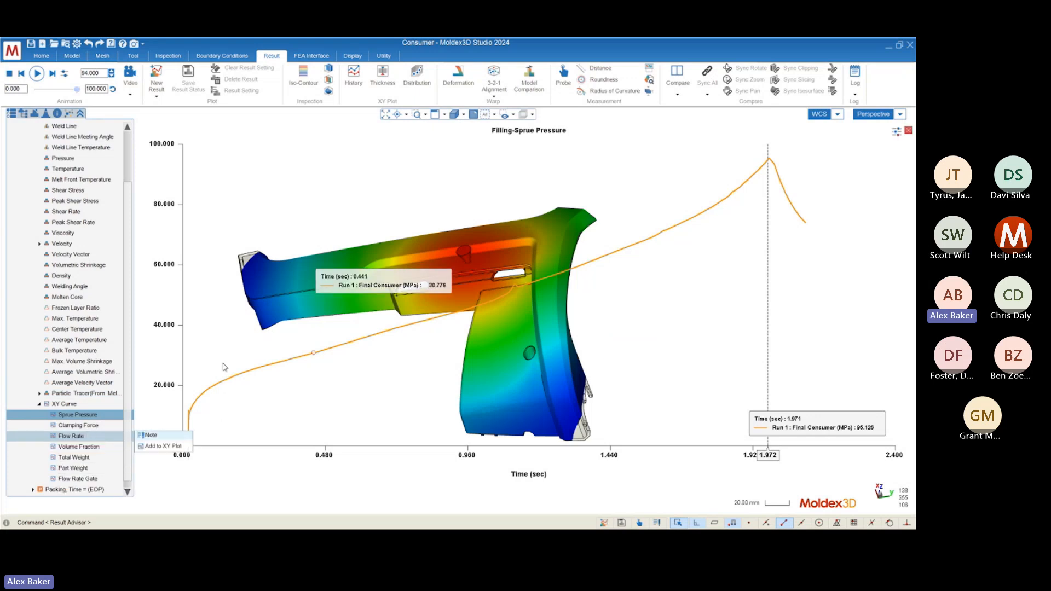
click(162, 447)
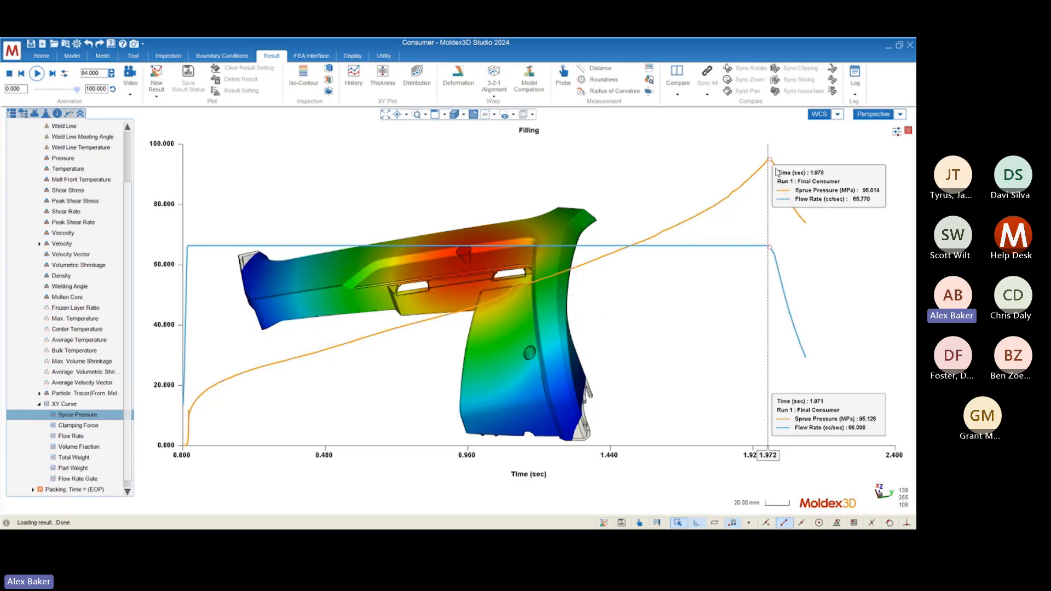
Step: Close the XY plot and return to the melt front time result at 94% on its own
click(909, 131)
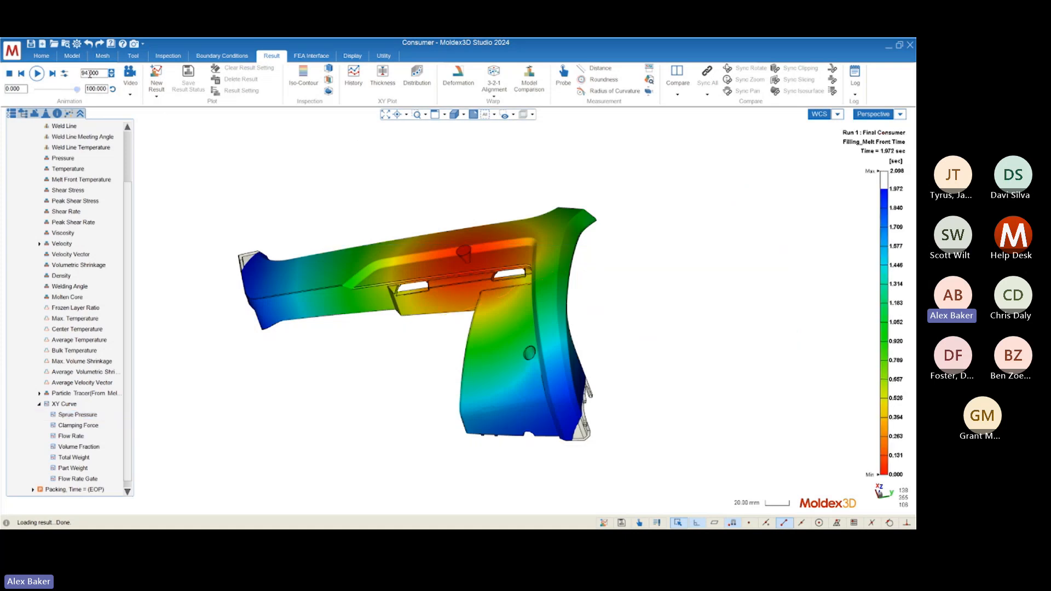
mouse_move(453, 324)
middle_down()
mouse_move(643, 312)
mouse_move(469, 317)
middle_up()
scroll(131, 329, down, 1)
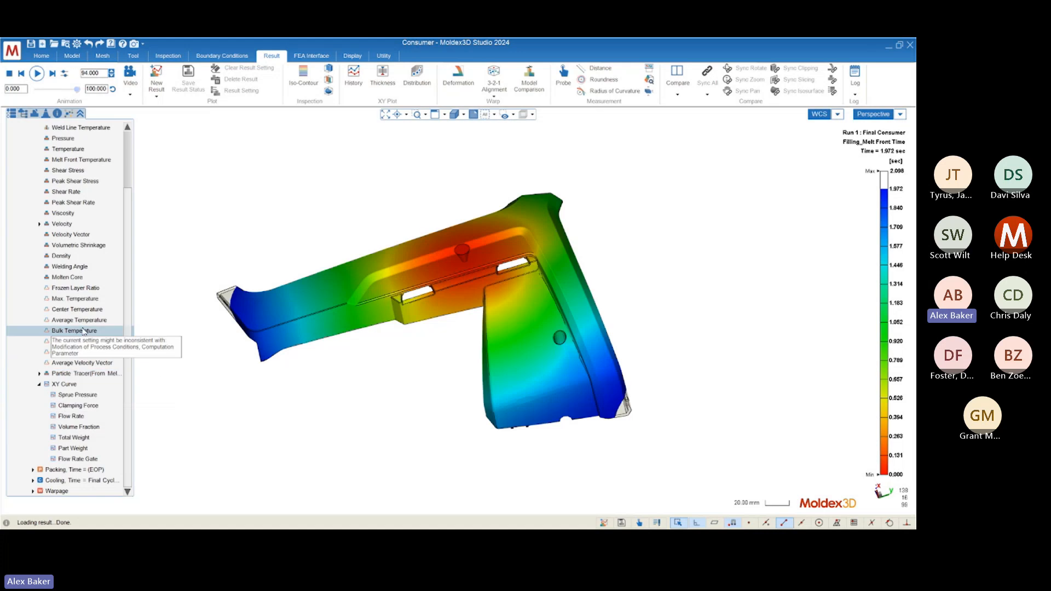
Step: Show the filling Temperature result at end of filling and inspect the surface temperatures around the sprue and gate
scroll(90, 361, up, 5)
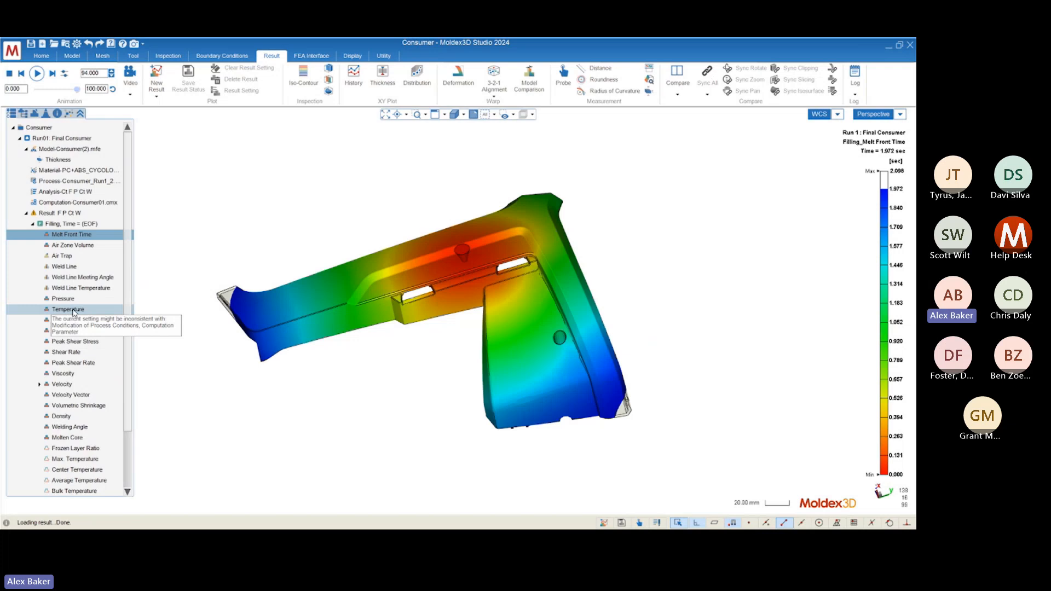
click(62, 310)
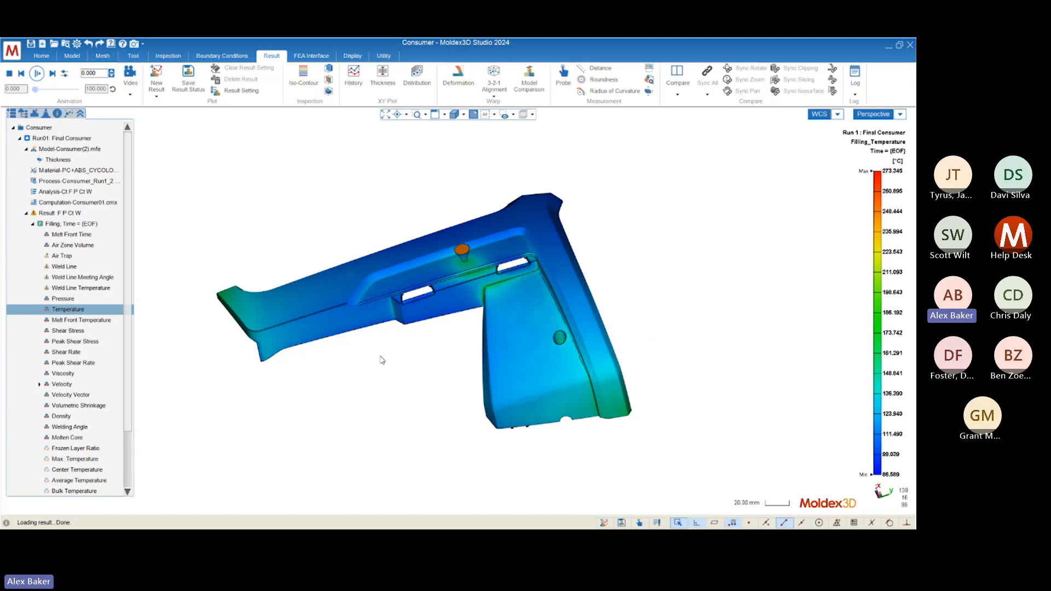
mouse_move(382, 359)
middle_down()
mouse_move(493, 354)
mouse_move(533, 330)
mouse_move(436, 356)
mouse_move(453, 395)
mouse_move(422, 423)
mouse_move(410, 356)
middle_up()
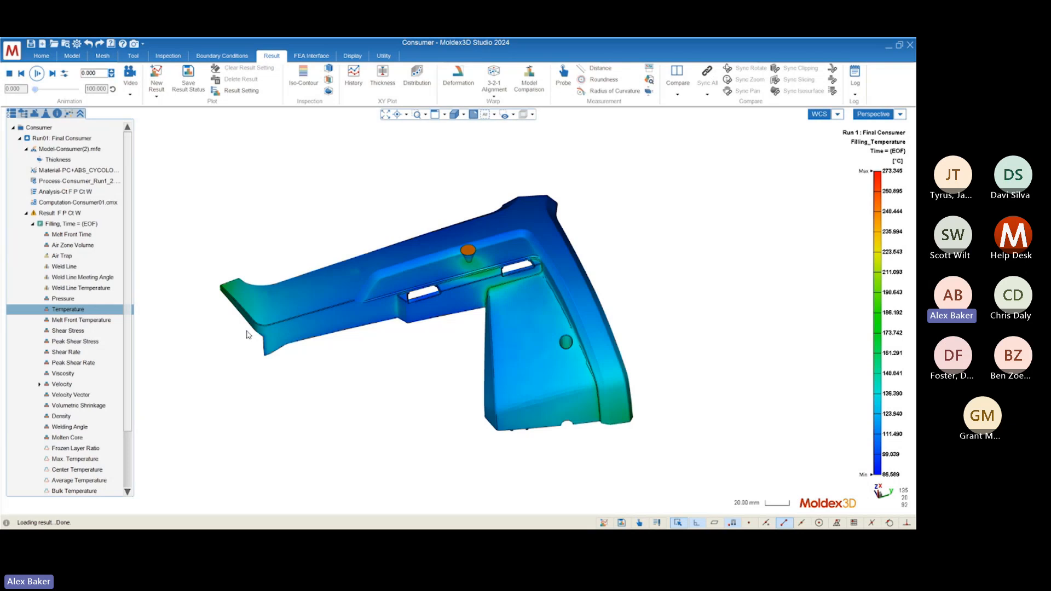
scroll(469, 253, up, 6)
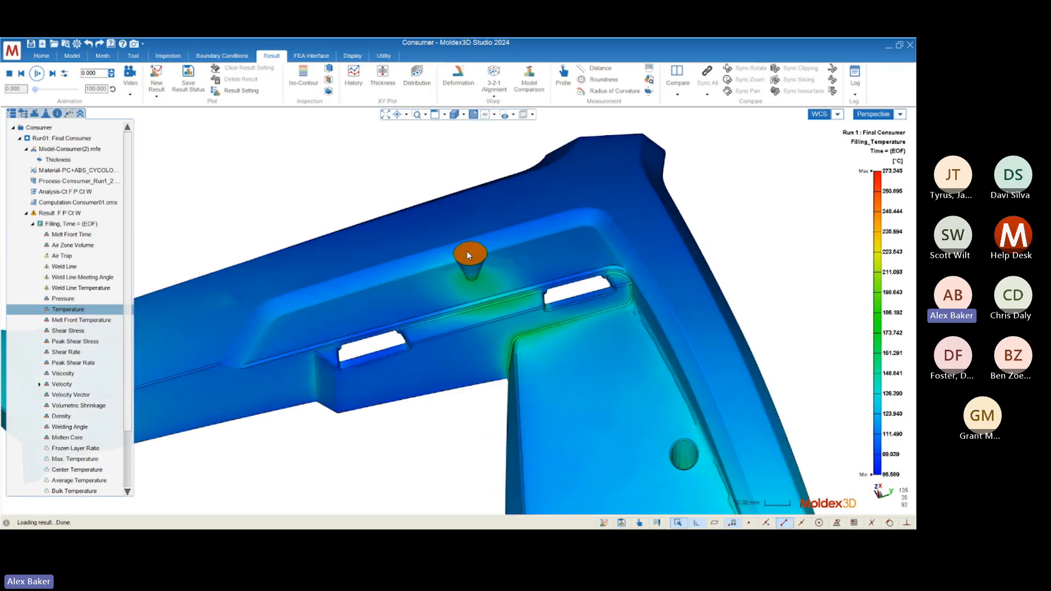
scroll(470, 253, up, 2)
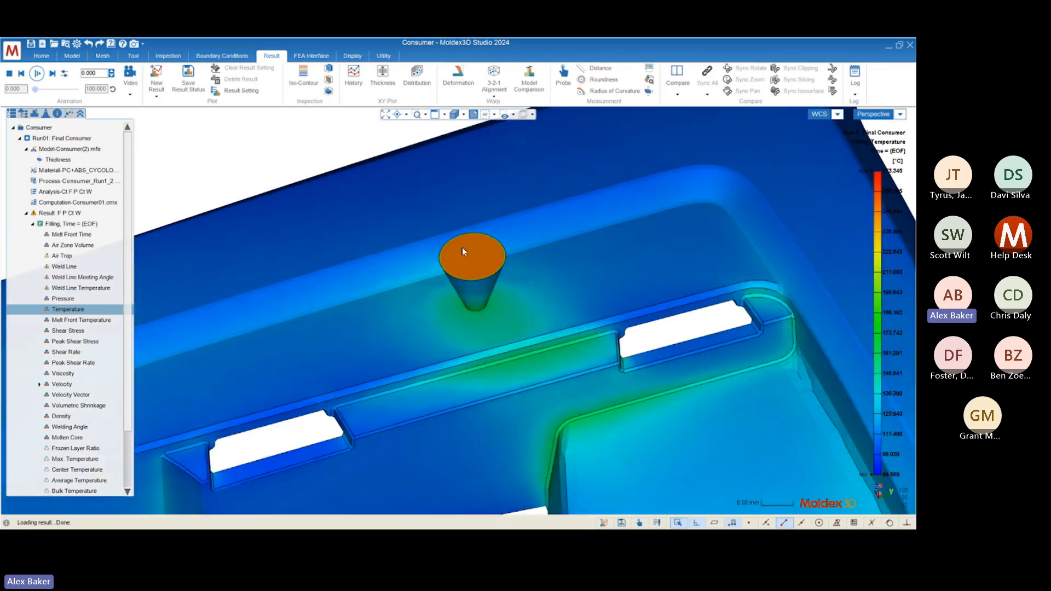
scroll(460, 250, down, 4)
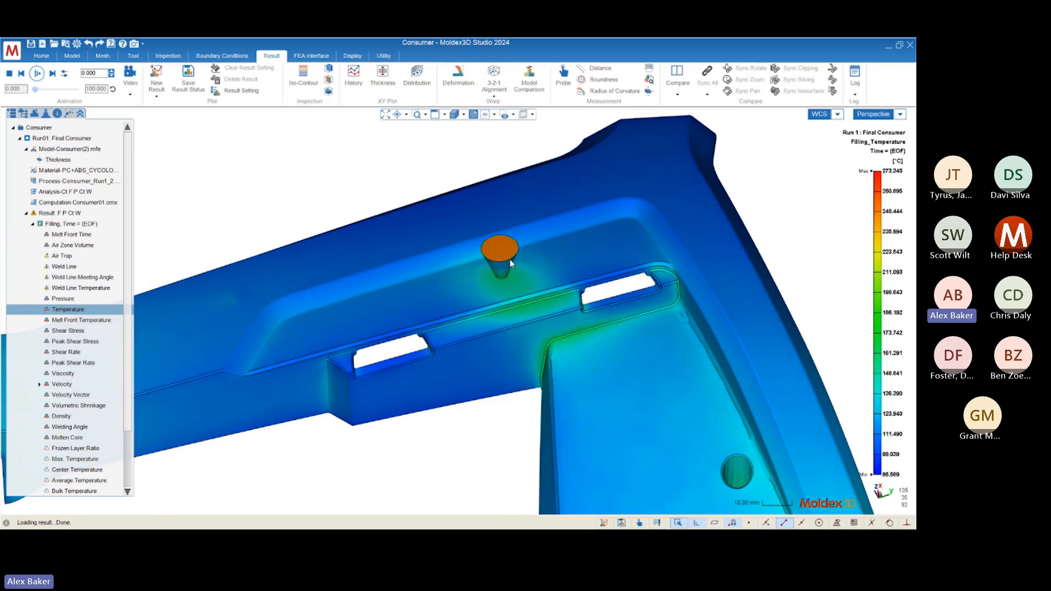
scroll(671, 231, down, 3)
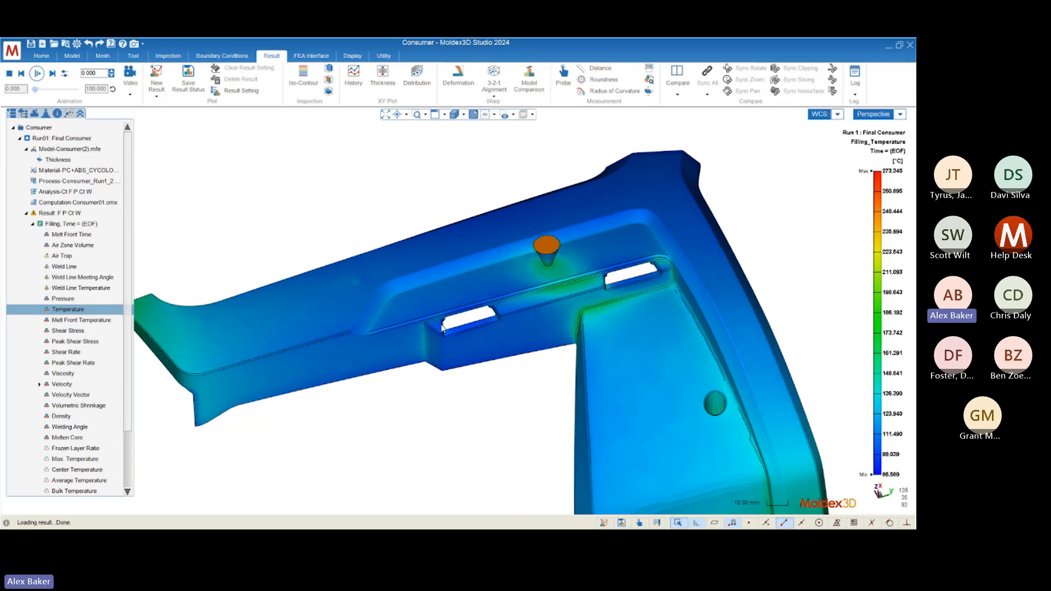
Step: Examine the end-of-fill surface temperature along the arm, its far end and the large side panel from several angles
middle_drag(420, 369, 455, 349)
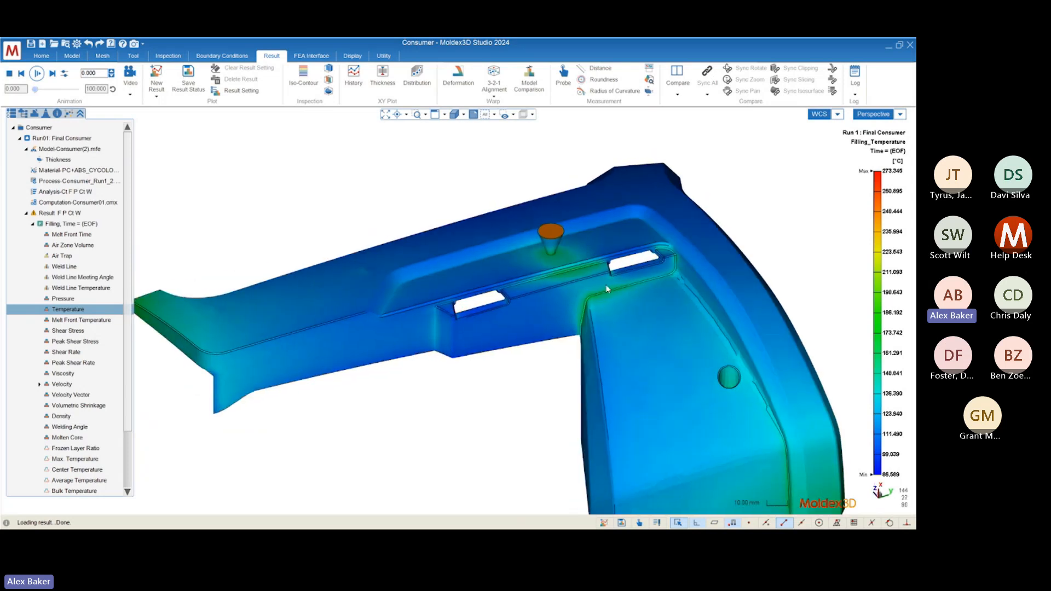
scroll(653, 286, down, 1)
scroll(312, 333, up, 1)
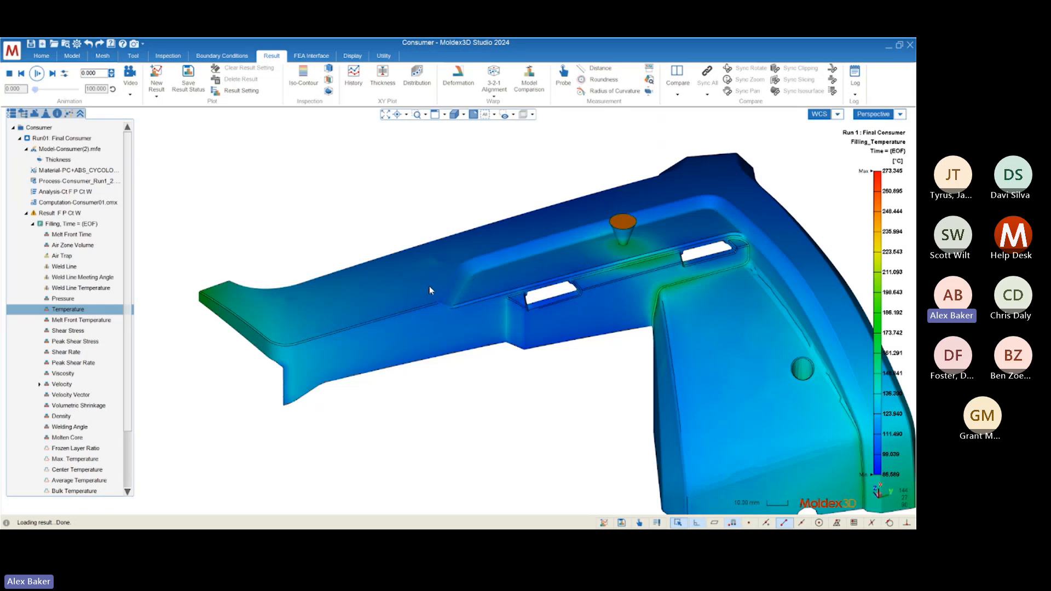
mouse_move(469, 338)
middle_down()
mouse_move(380, 294)
mouse_move(284, 301)
mouse_move(333, 291)
middle_up()
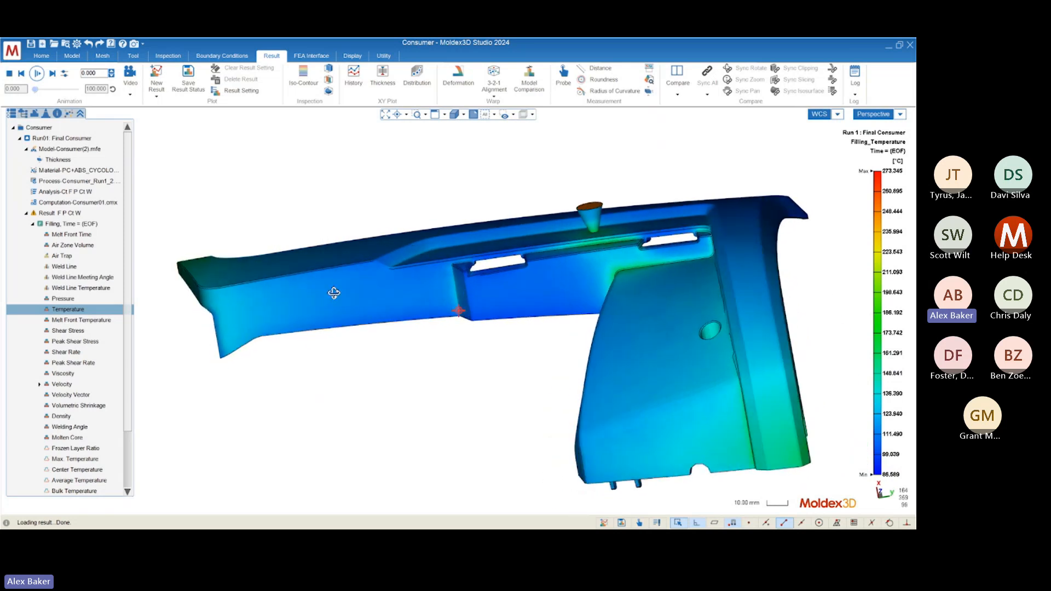
scroll(444, 342, up, 3)
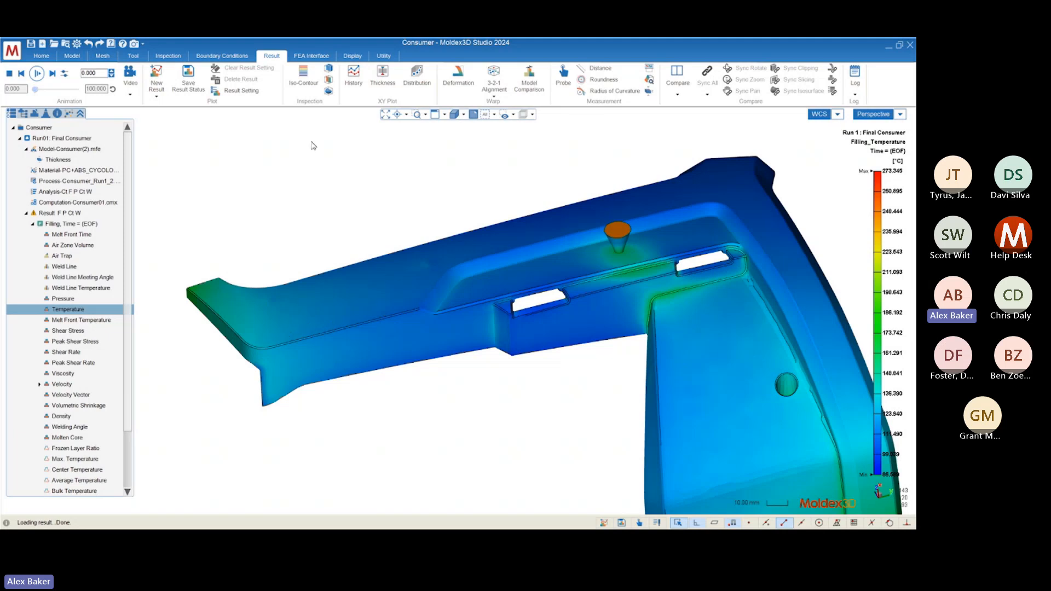
middle_drag(409, 266, 463, 282)
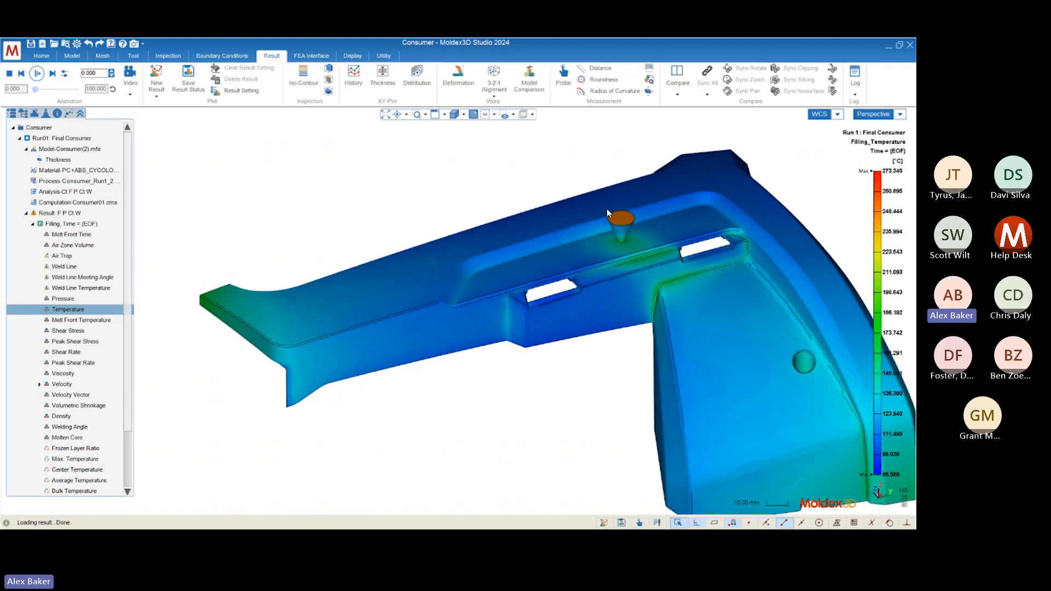
mouse_move(619, 172)
middle_down()
mouse_move(620, 159)
mouse_move(617, 178)
mouse_move(610, 160)
middle_up()
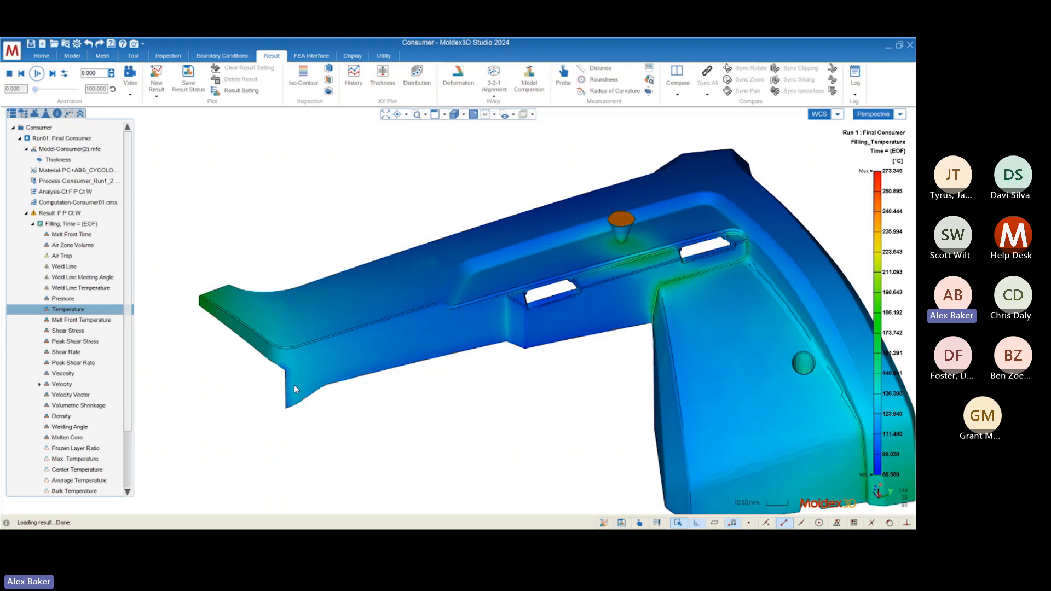
middle_drag(294, 386, 424, 406)
scroll(409, 294, down, 5)
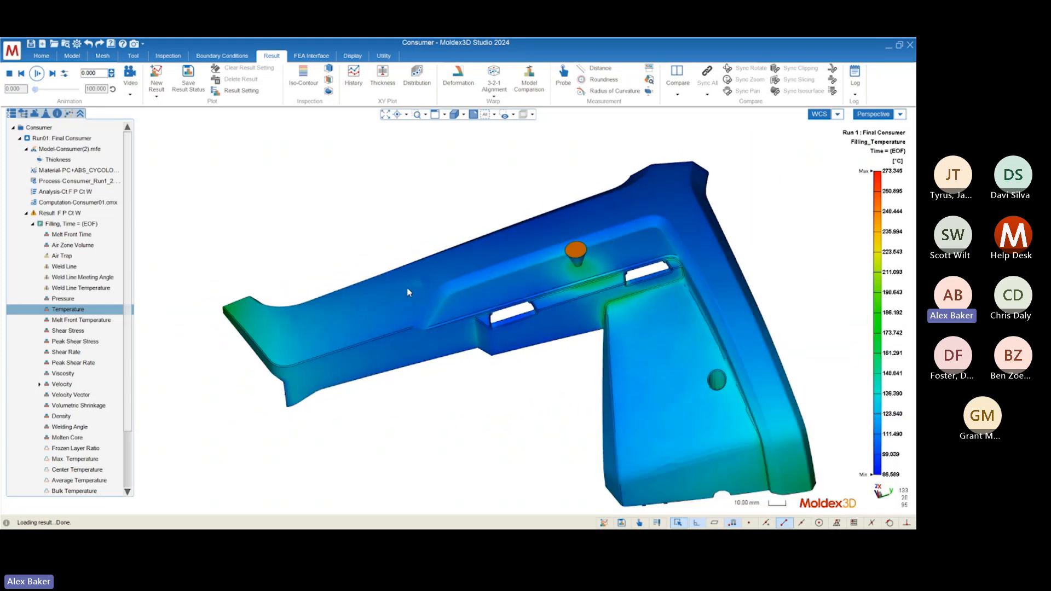
middle_drag(385, 325, 418, 330)
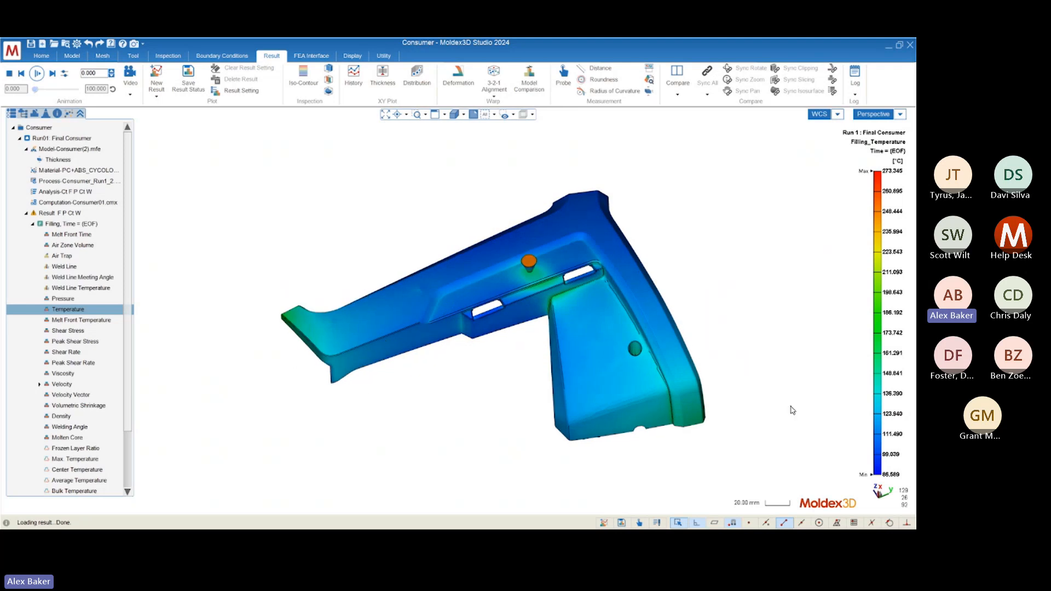
mouse_move(529, 356)
middle_down()
mouse_move(529, 343)
mouse_move(779, 330)
mouse_move(582, 329)
mouse_move(472, 343)
mouse_move(535, 341)
middle_up()
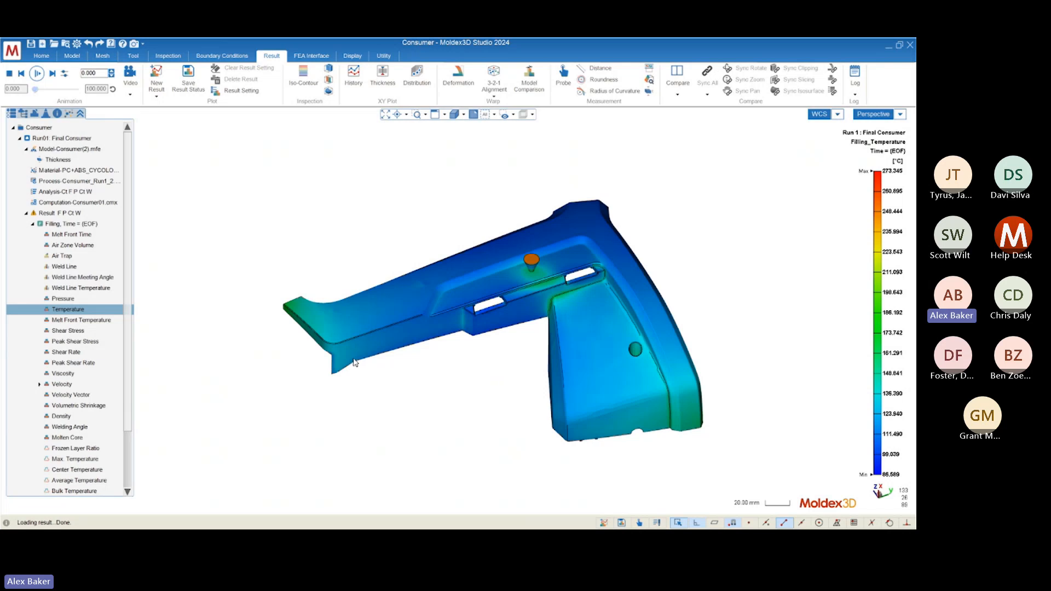
middle_drag(357, 364, 386, 362)
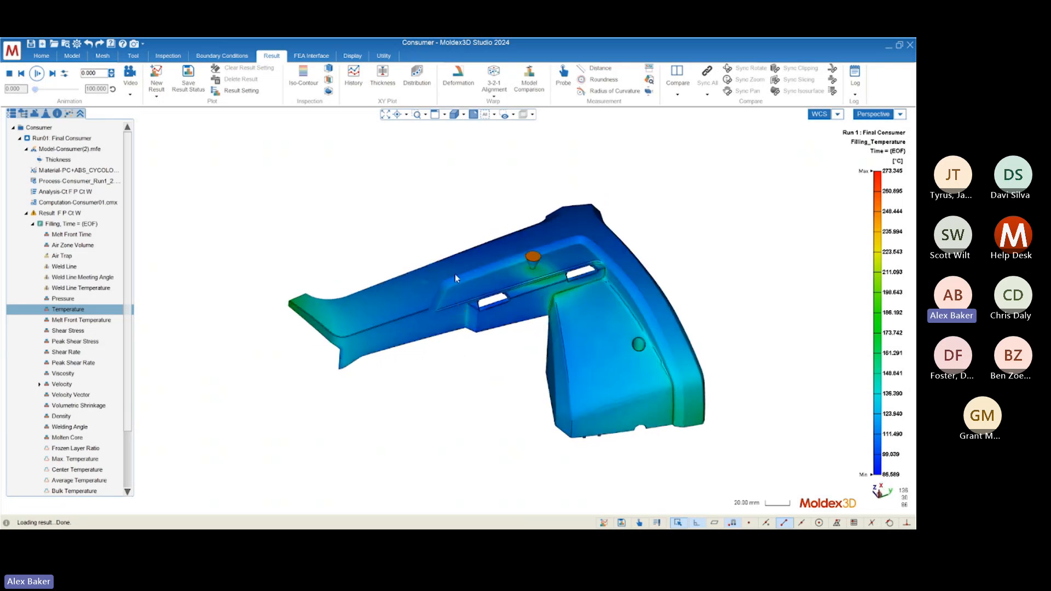
middle_drag(400, 298, 432, 254)
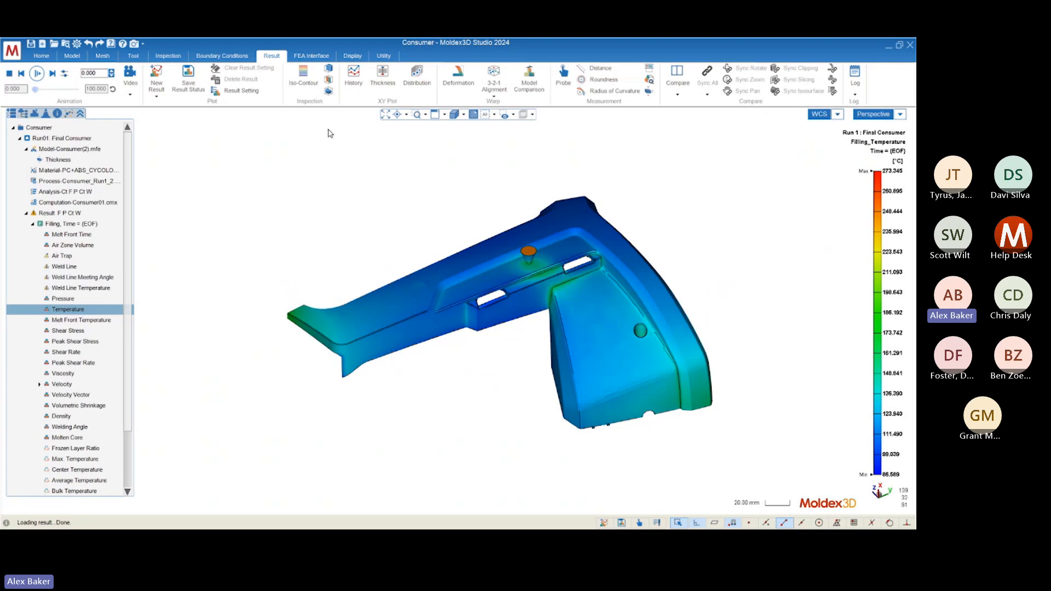
Step: Clip the temperature result with a YZ plane at 50% and examine the temperature gradient through the wall thickness up close
click(329, 70)
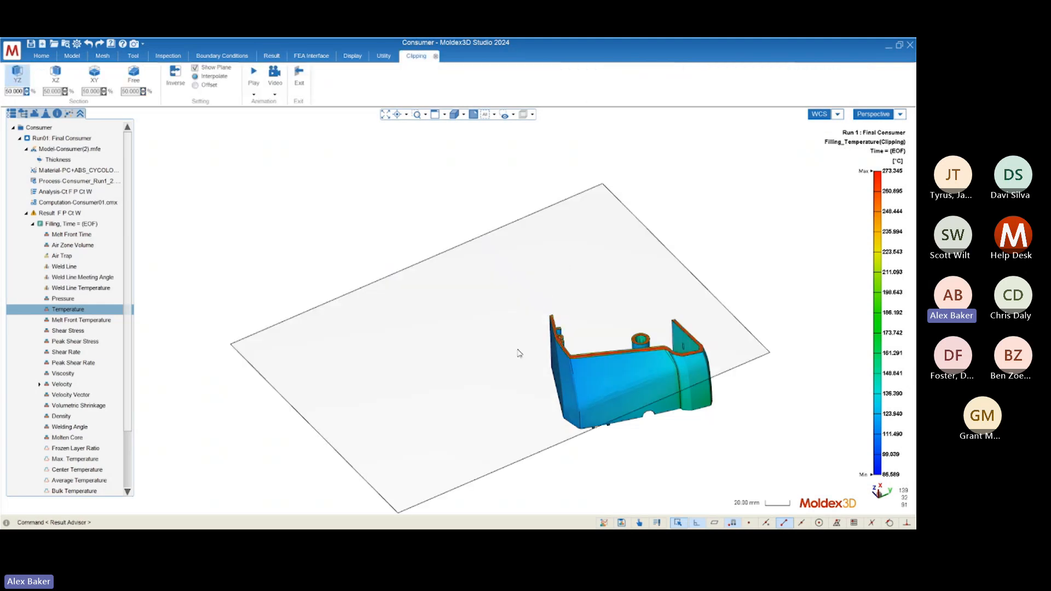
mouse_move(518, 355)
middle_down()
mouse_move(552, 323)
mouse_move(556, 330)
mouse_move(453, 354)
mouse_move(488, 359)
mouse_move(539, 340)
mouse_move(535, 357)
mouse_move(557, 375)
middle_up()
scroll(619, 345, up, 6)
scroll(404, 321, down, 2)
scroll(537, 361, down, 2)
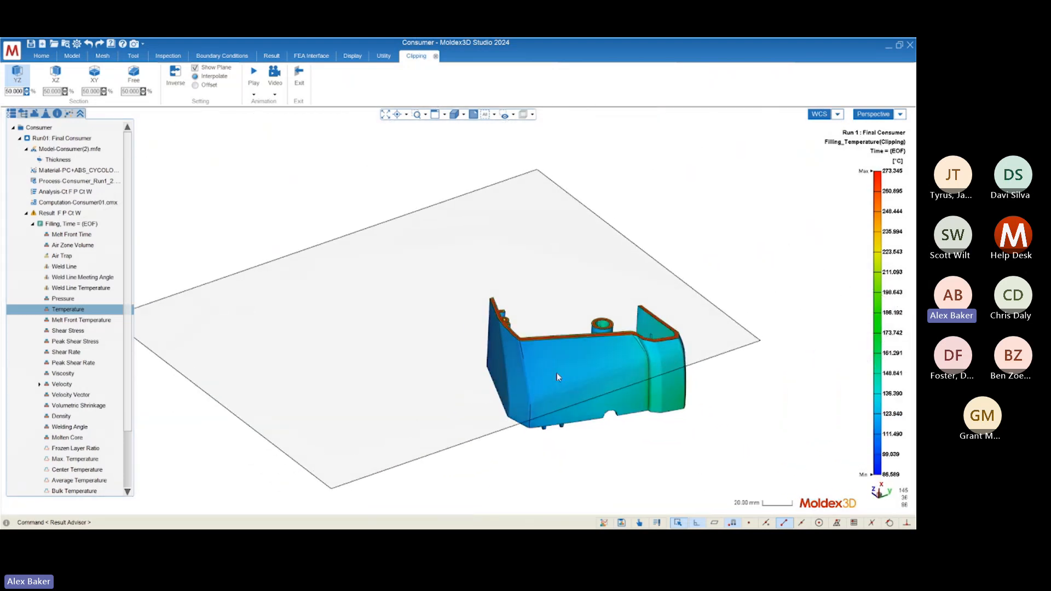
scroll(640, 321, up, 8)
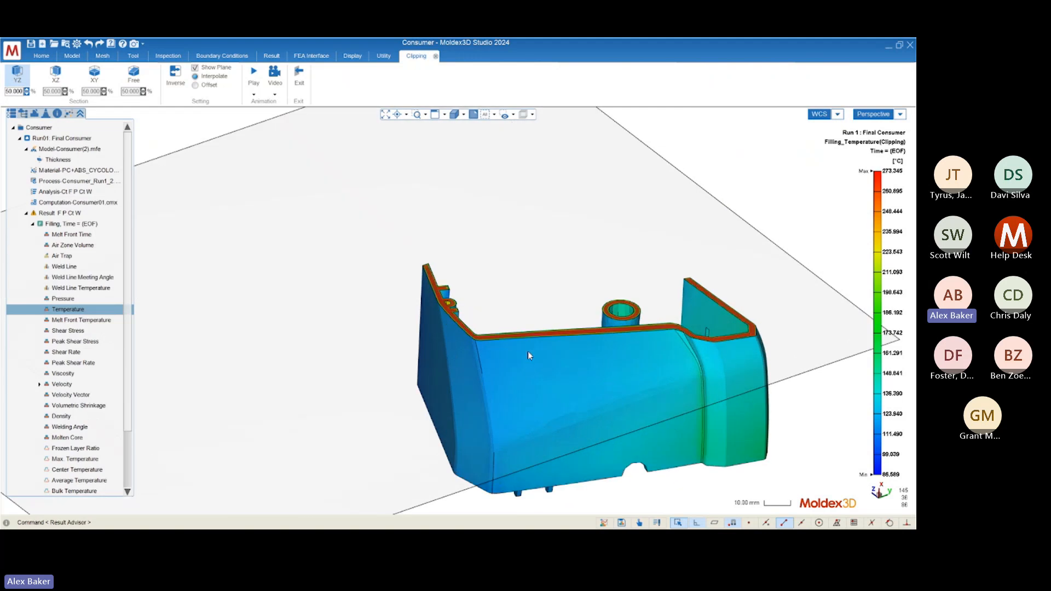
scroll(509, 329, up, 5)
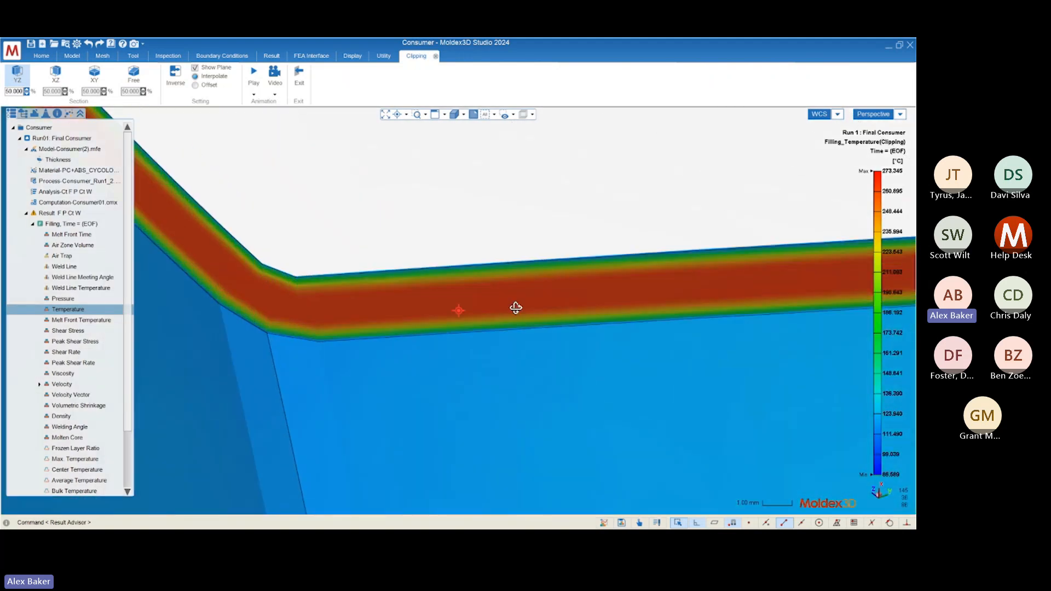
mouse_move(517, 307)
middle_down()
mouse_move(507, 345)
mouse_move(456, 363)
mouse_move(501, 367)
middle_up()
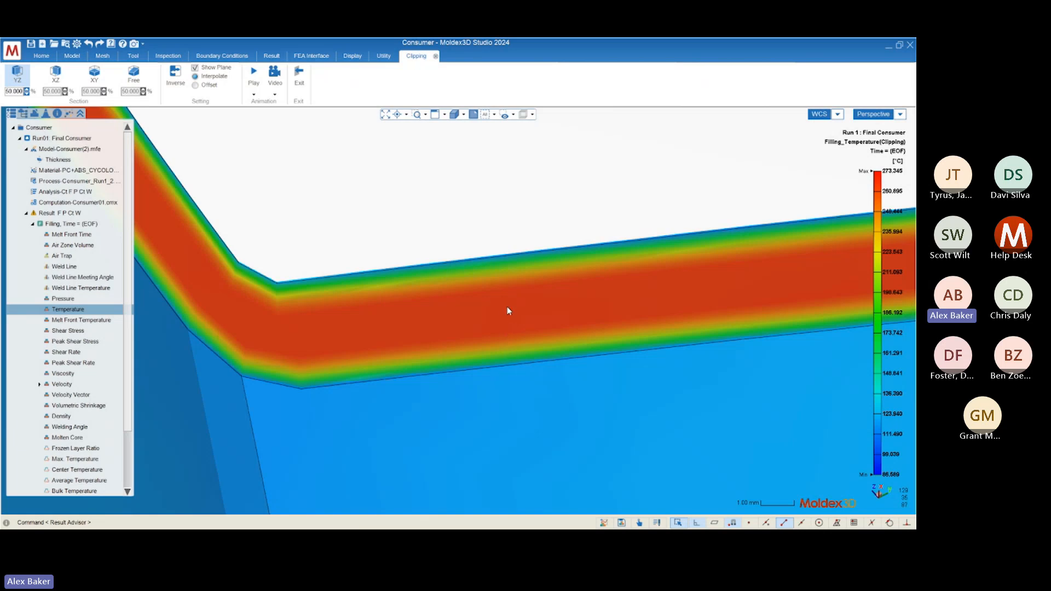
scroll(511, 294, down, 4)
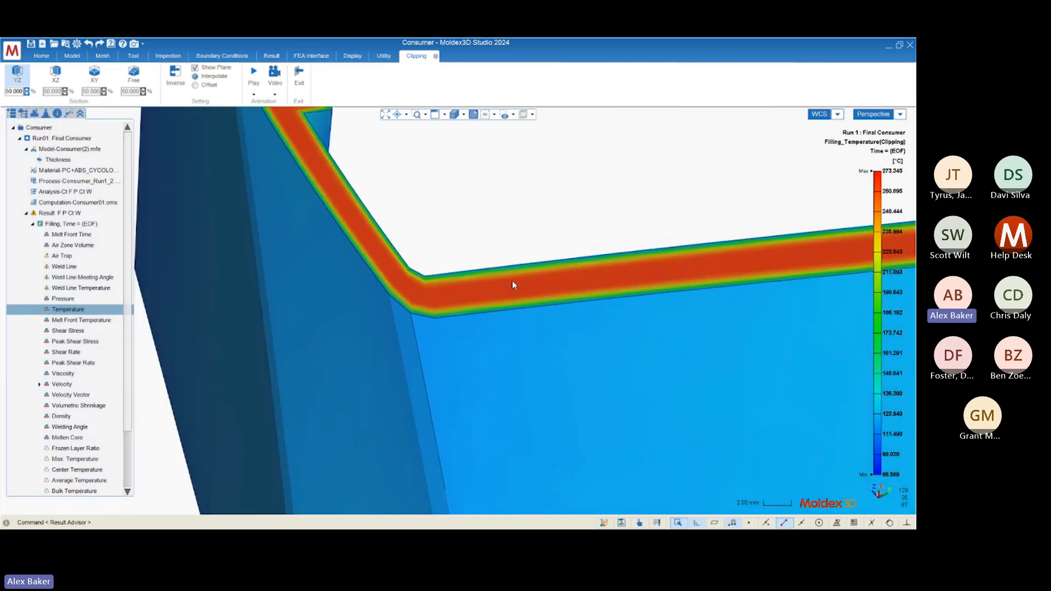
scroll(513, 285, down, 9)
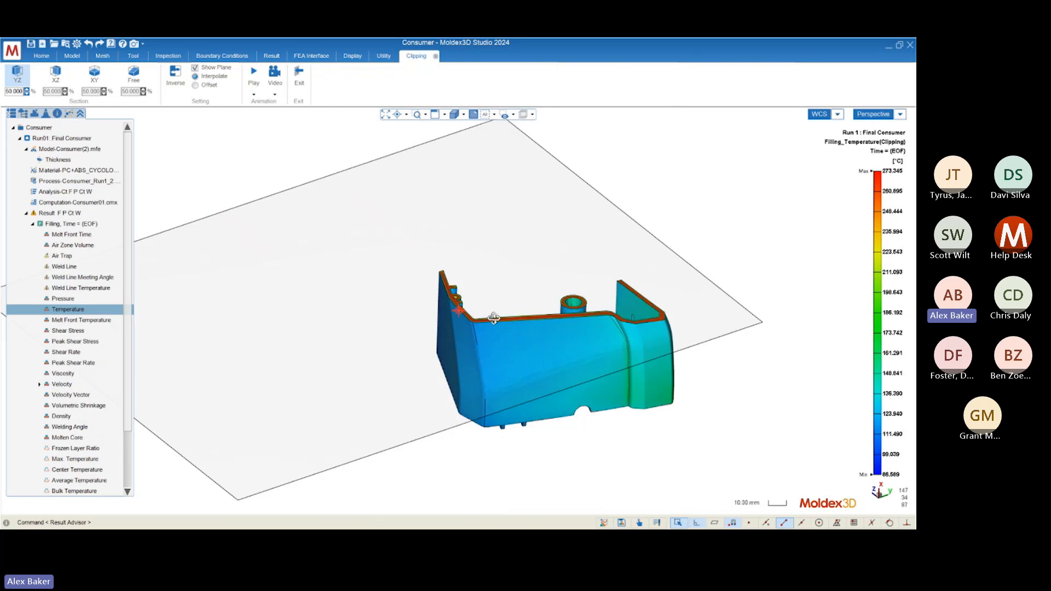
Step: Slide the YZ clipping plane to about 36.5% and on to about 95.3% to view temperature sections through the part
middle_drag(494, 318, 496, 318)
scroll(624, 264, down, 4)
scroll(350, 387, up, 2)
drag(450, 362, 451, 385)
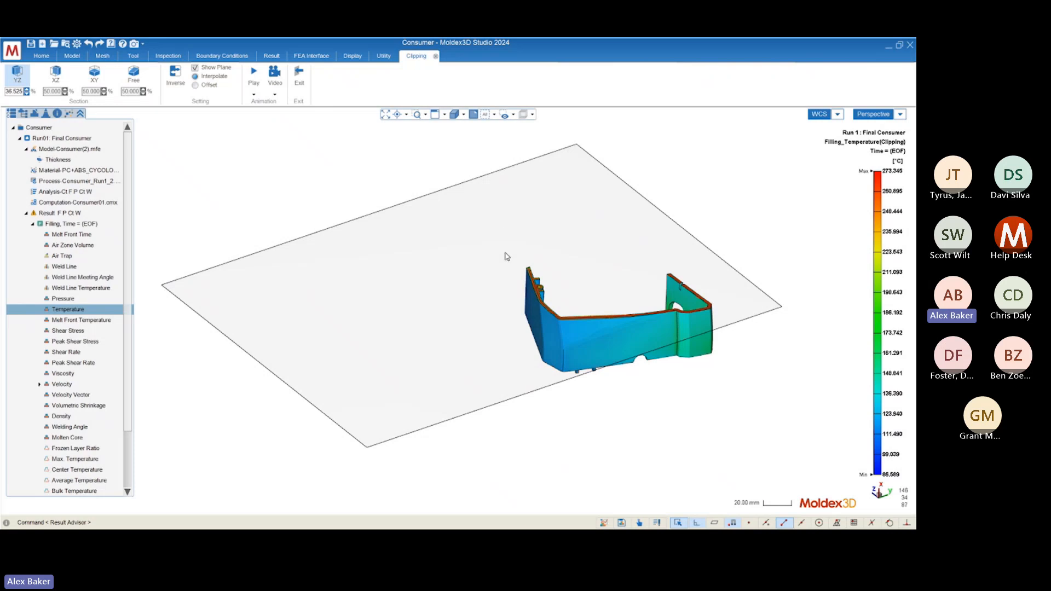
drag(506, 256, 484, 182)
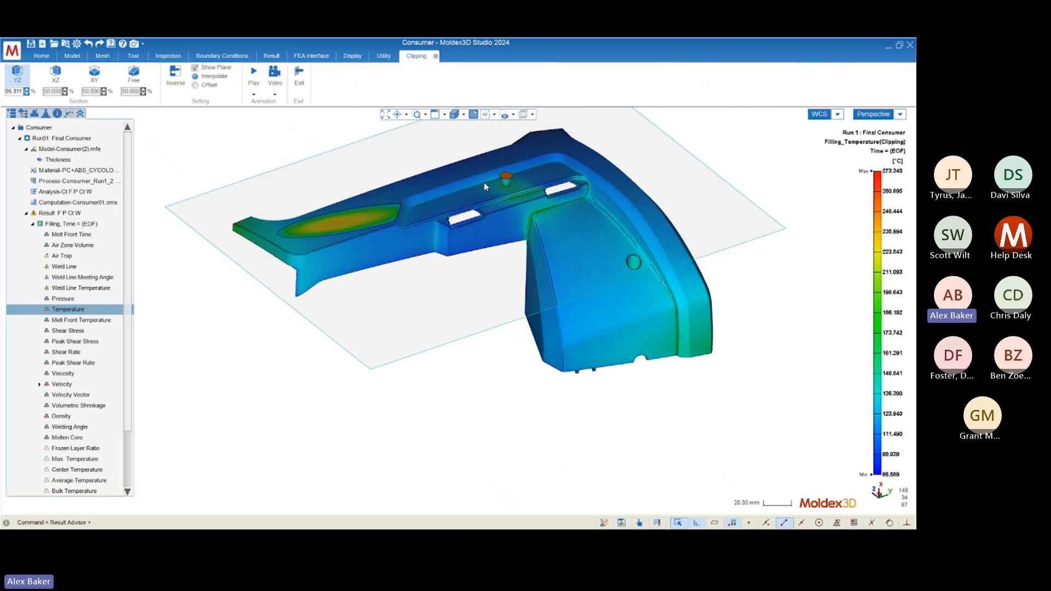
scroll(642, 298, down, 3)
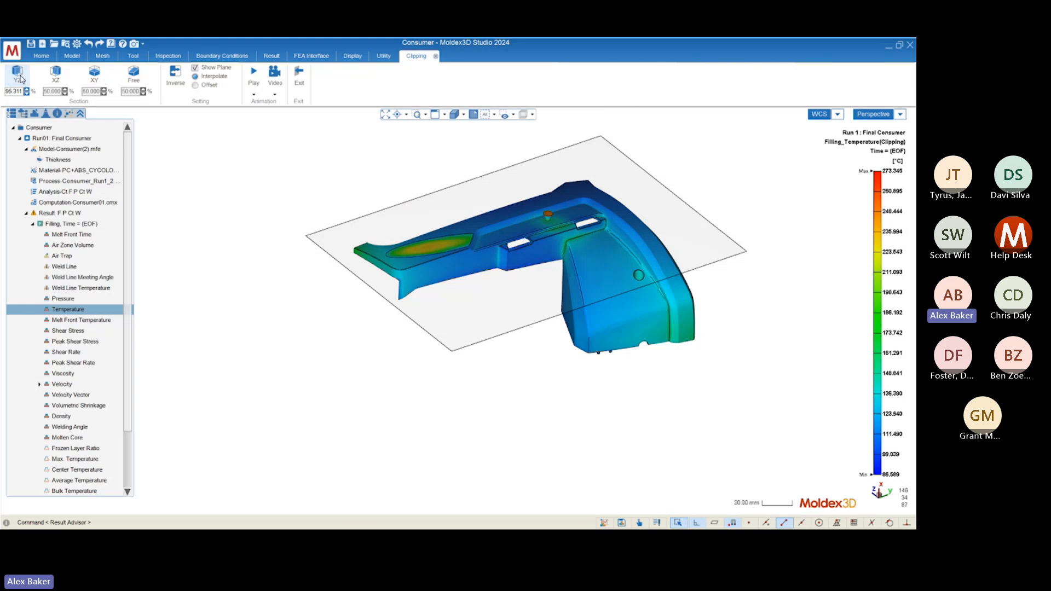
Step: Replace the YZ clipping with XZ and XY planes, positioned at about 66.7% and 65.8% to cut through the sprue and arm
click(56, 74)
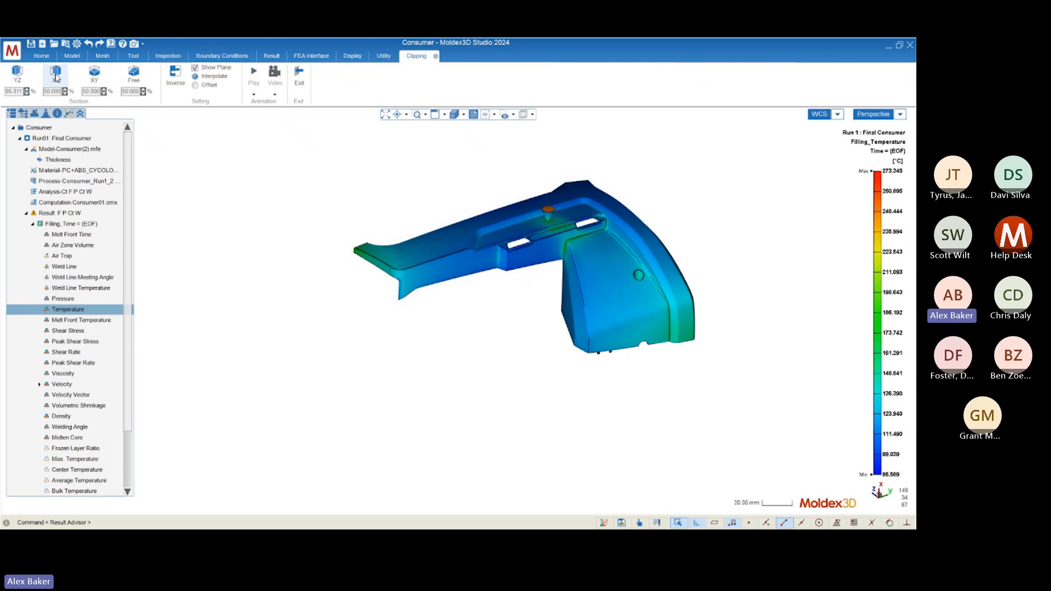
click(95, 75)
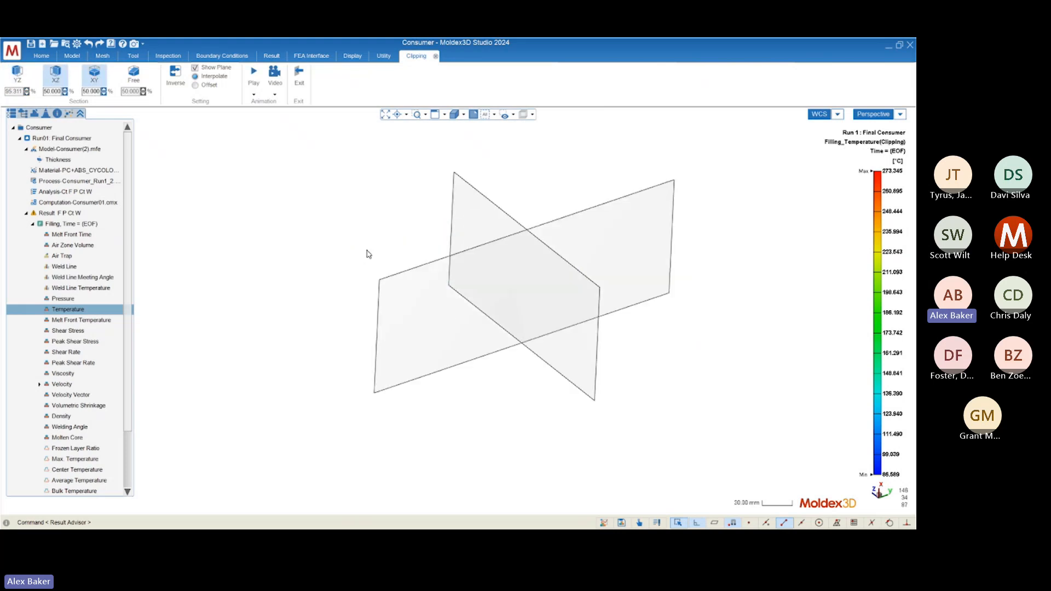
drag(449, 308, 430, 291)
drag(582, 312, 632, 288)
drag(433, 260, 436, 265)
middle_drag(432, 262, 533, 317)
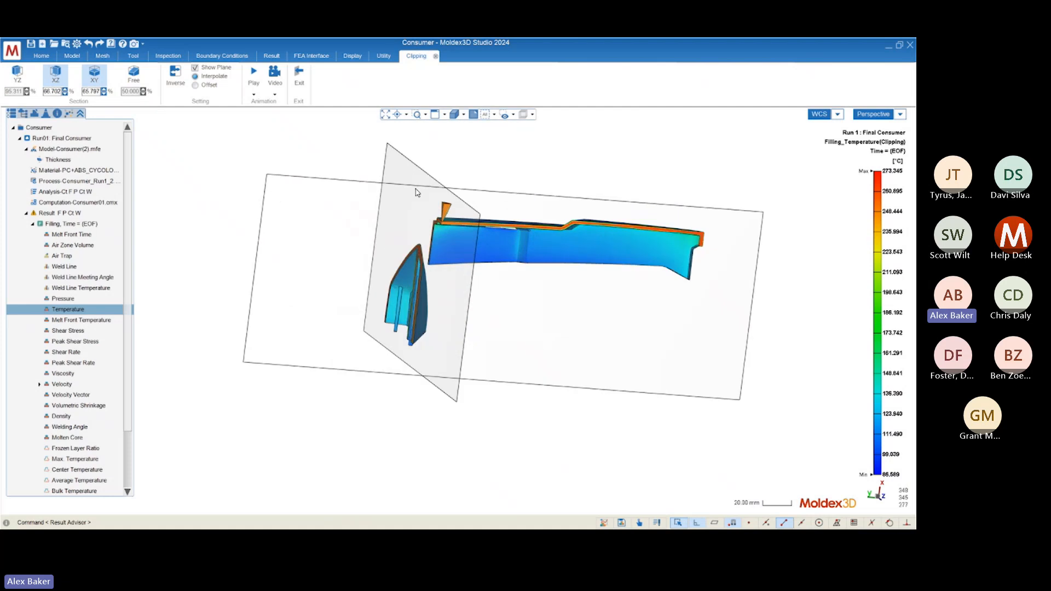
Step: Examine the clipped melt temperature through the wall from the sprue along the arm to its far end
scroll(517, 232, up, 5)
middle_drag(517, 232, 343, 216)
scroll(510, 207, down, 3)
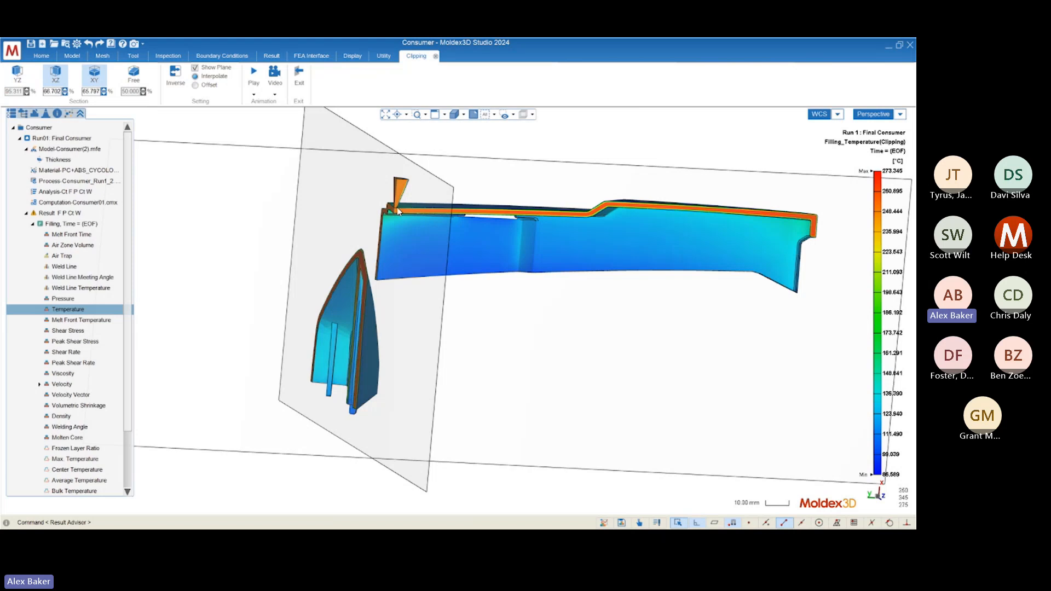
scroll(394, 209, up, 3)
scroll(397, 211, up, 2)
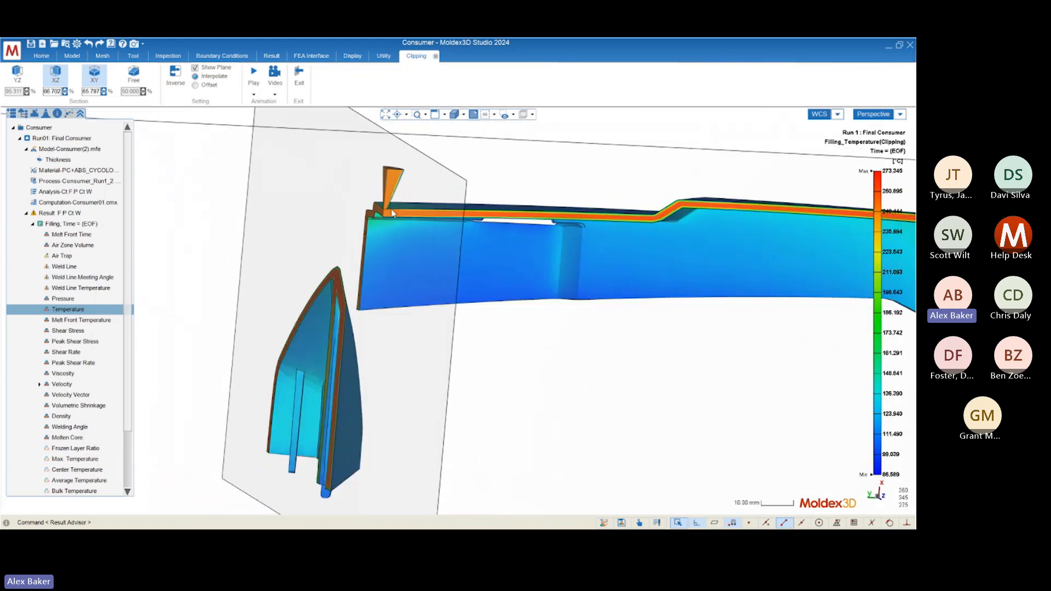
scroll(386, 214, up, 3)
scroll(224, 231, down, 5)
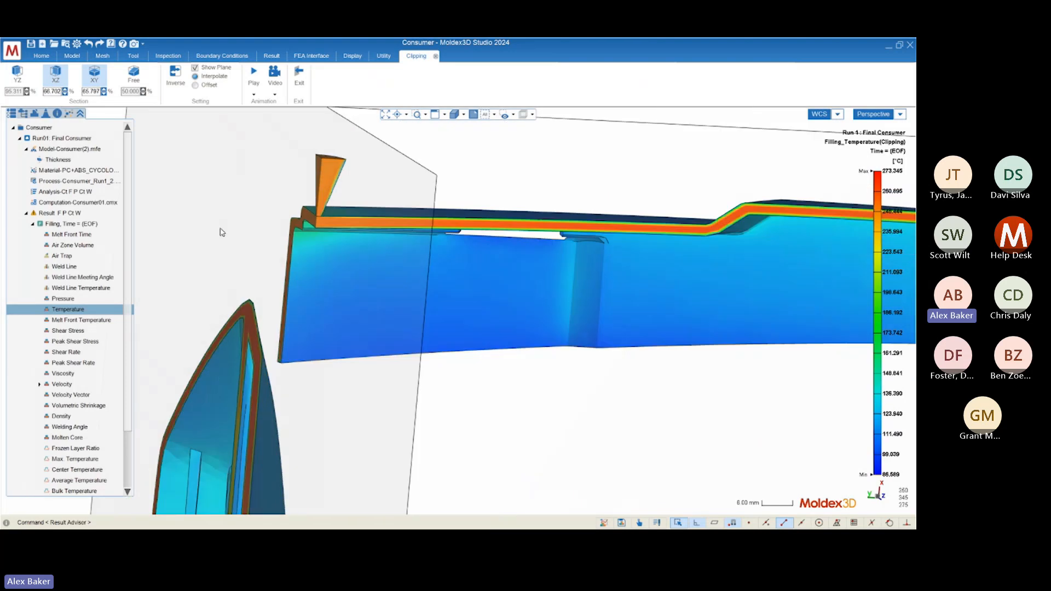
scroll(816, 245, up, 4)
scroll(783, 247, up, 4)
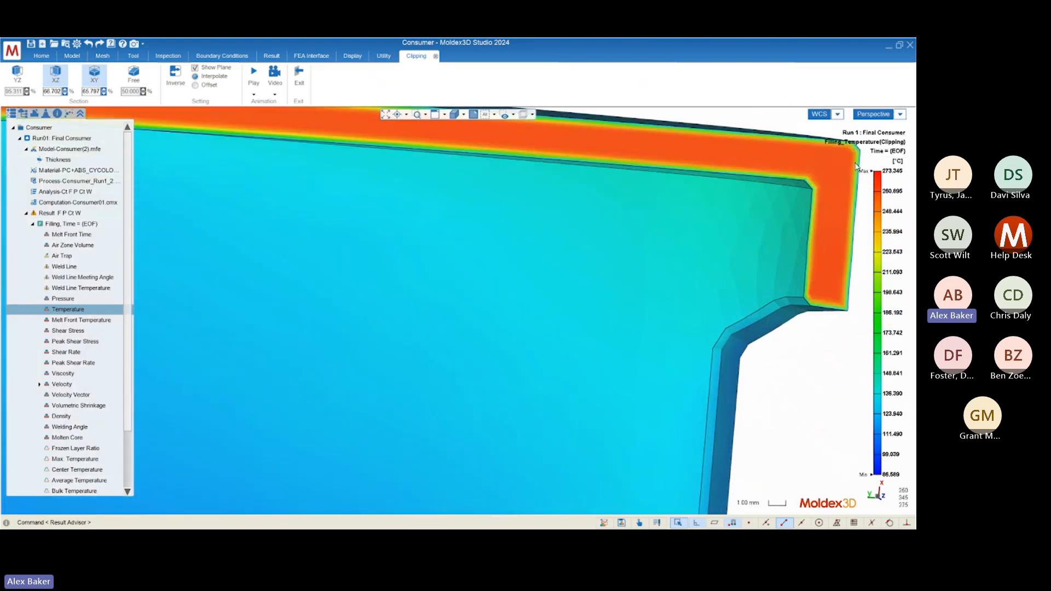
Step: Review both clipped temperature sections across the whole part and exit the clipping mode
scroll(826, 278, down, 8)
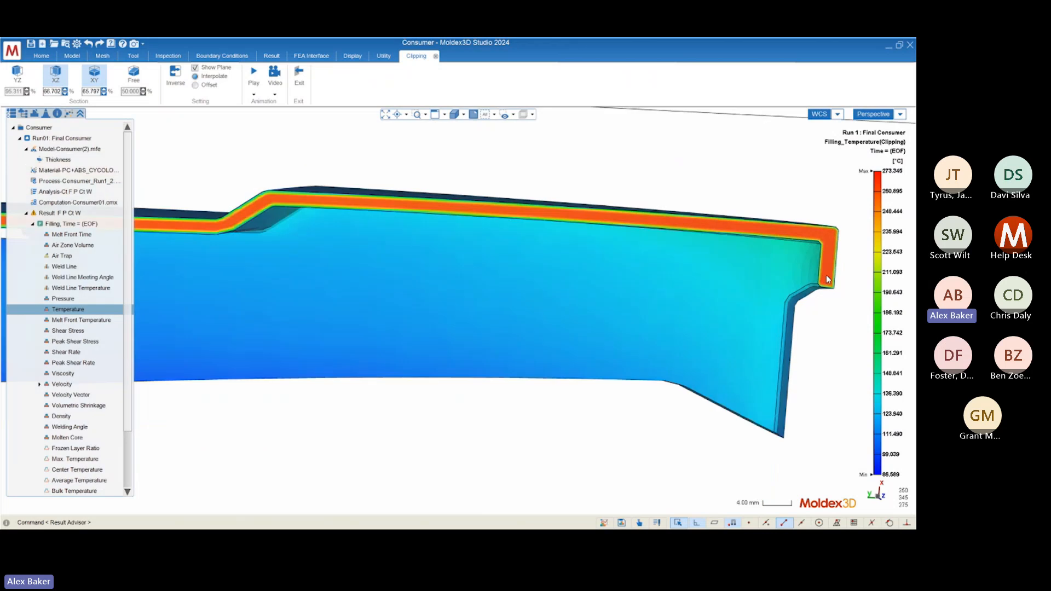
middle_drag(493, 275, 522, 281)
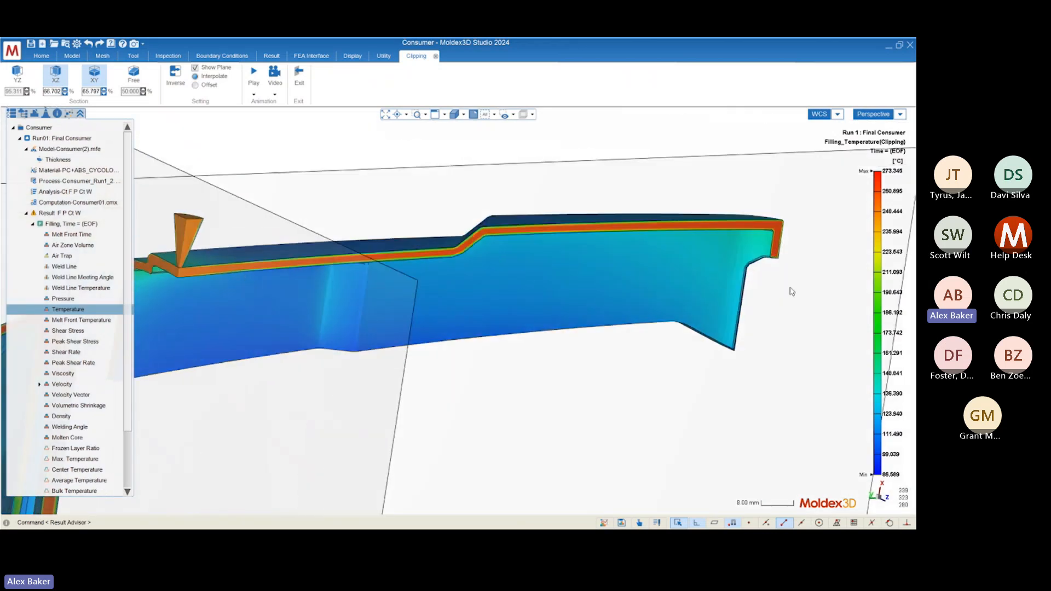
scroll(776, 237, down, 5)
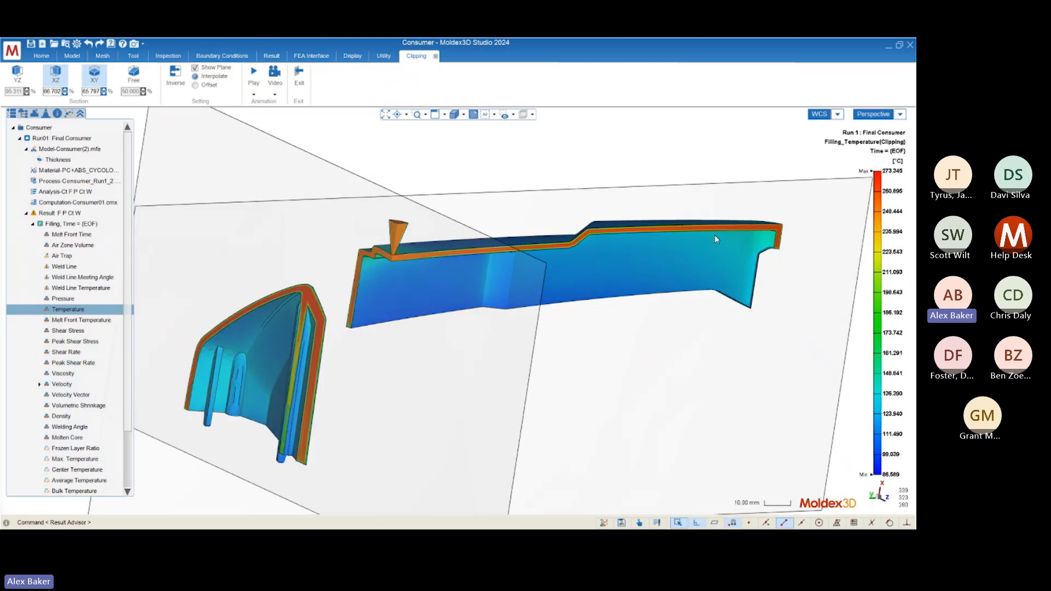
middle_drag(553, 249, 448, 271)
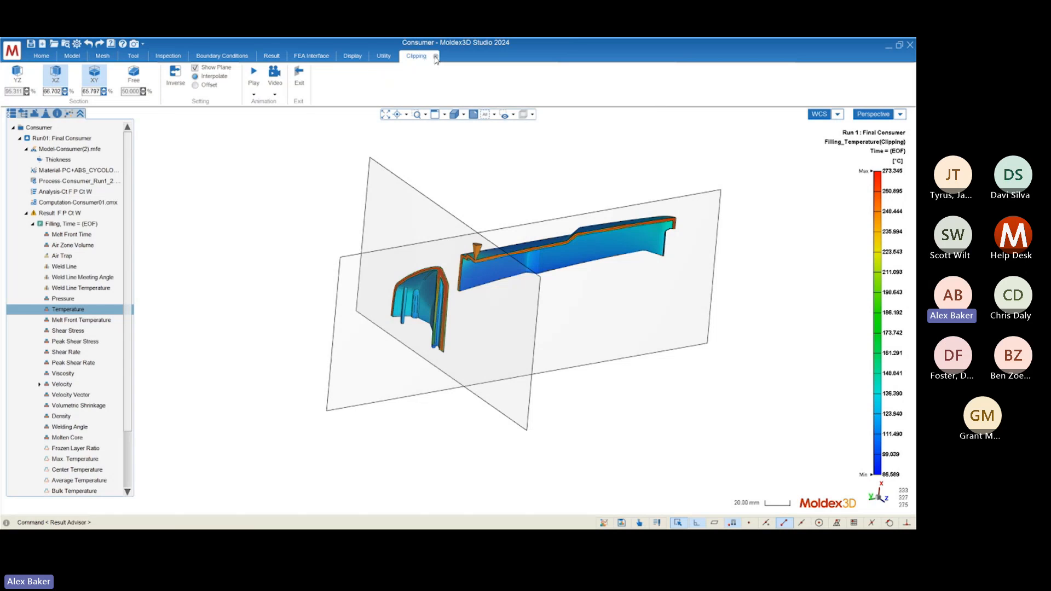
click(300, 80)
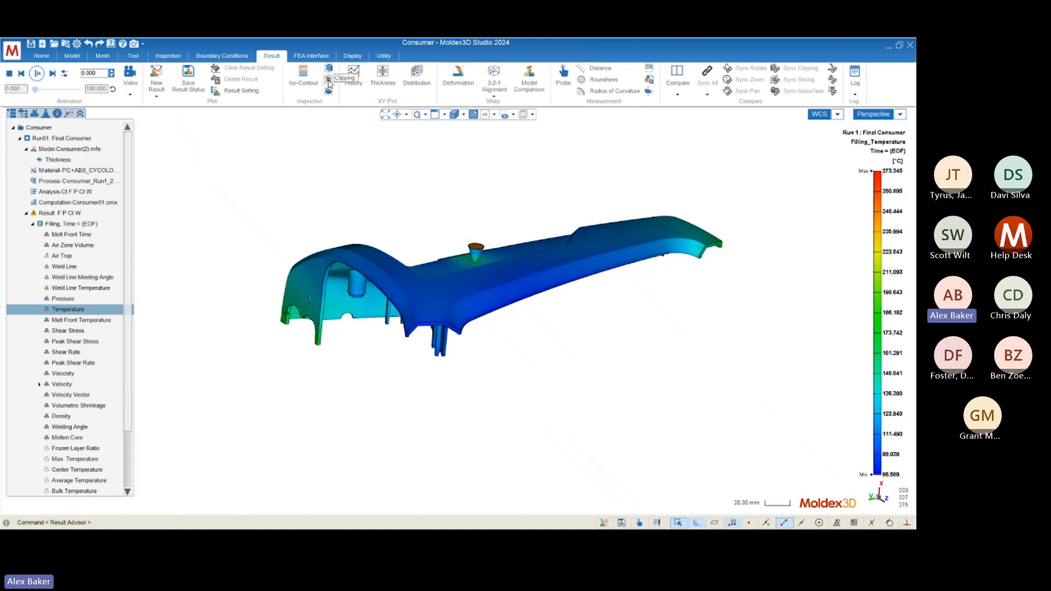
Step: Slice the temperature result with a single YZ plane and examine the cut through the wide end's walls
click(329, 81)
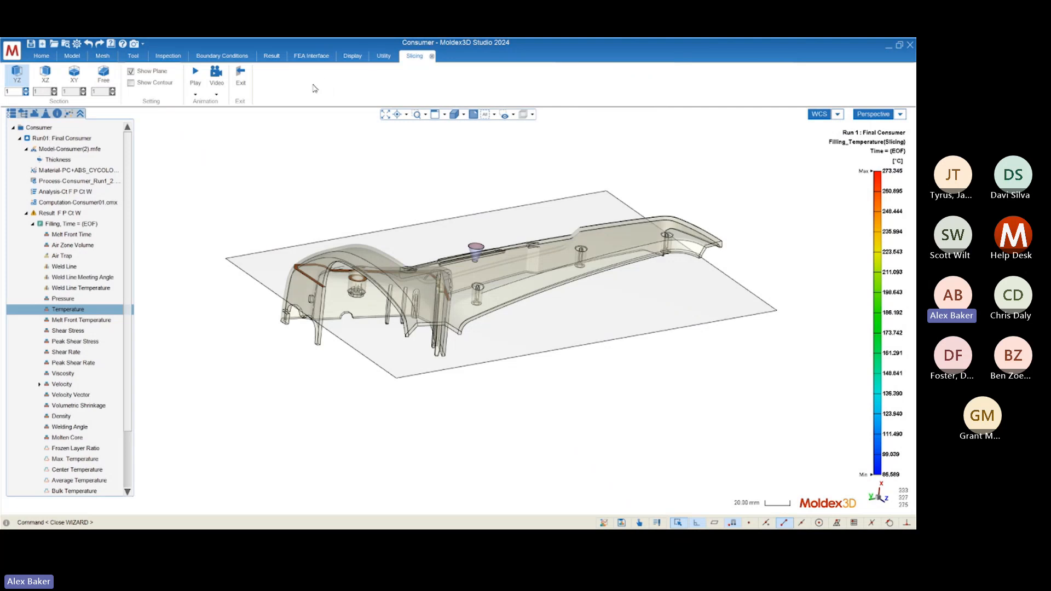
mouse_move(286, 253)
middle_down()
mouse_move(683, 287)
mouse_move(713, 311)
mouse_move(551, 316)
mouse_move(477, 282)
mouse_move(611, 354)
middle_up()
scroll(611, 354, up, 5)
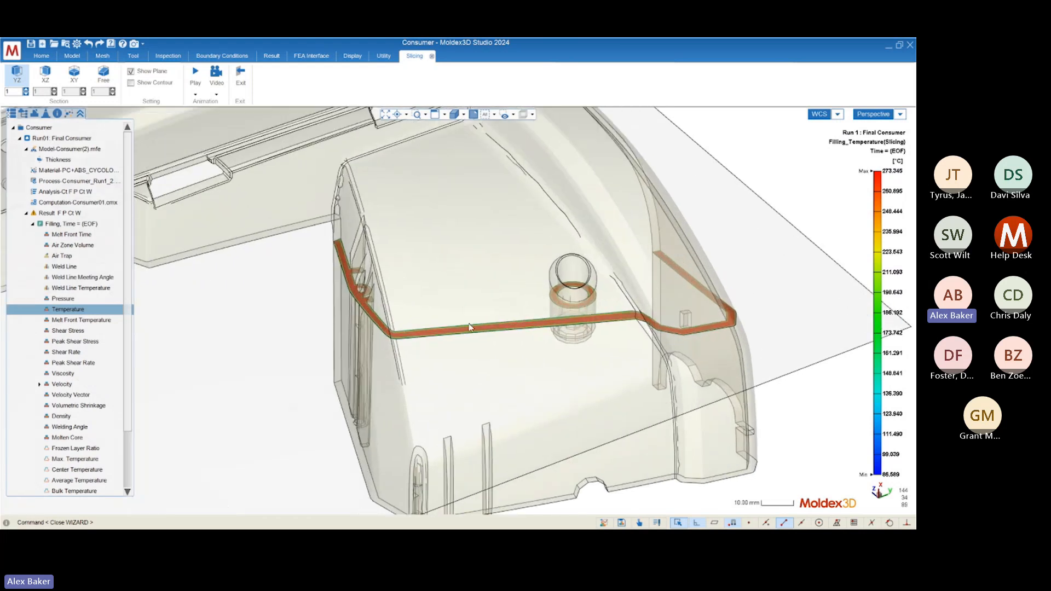
mouse_move(462, 378)
middle_down()
mouse_move(370, 371)
mouse_move(302, 422)
mouse_move(284, 396)
mouse_move(395, 366)
mouse_move(472, 324)
middle_up()
scroll(617, 323, down, 4)
scroll(617, 323, down, 3)
Step: Replace the YZ temperature slice with one XZ slice and one XY slice through the part
click(45, 73)
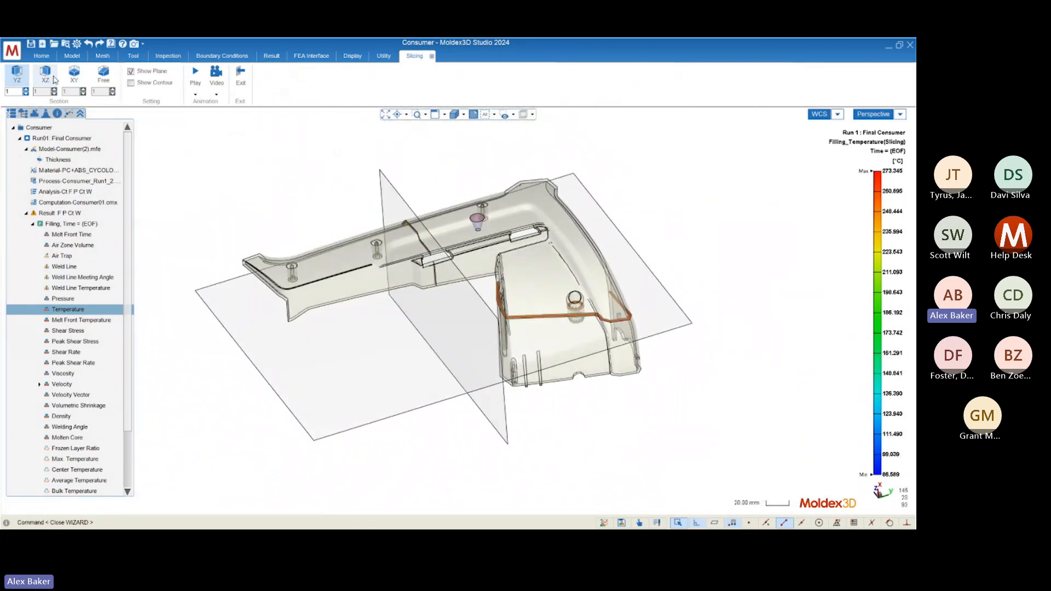
click(74, 74)
click(18, 82)
mouse_move(419, 287)
middle_down()
mouse_move(460, 312)
mouse_move(440, 334)
mouse_move(433, 323)
middle_up()
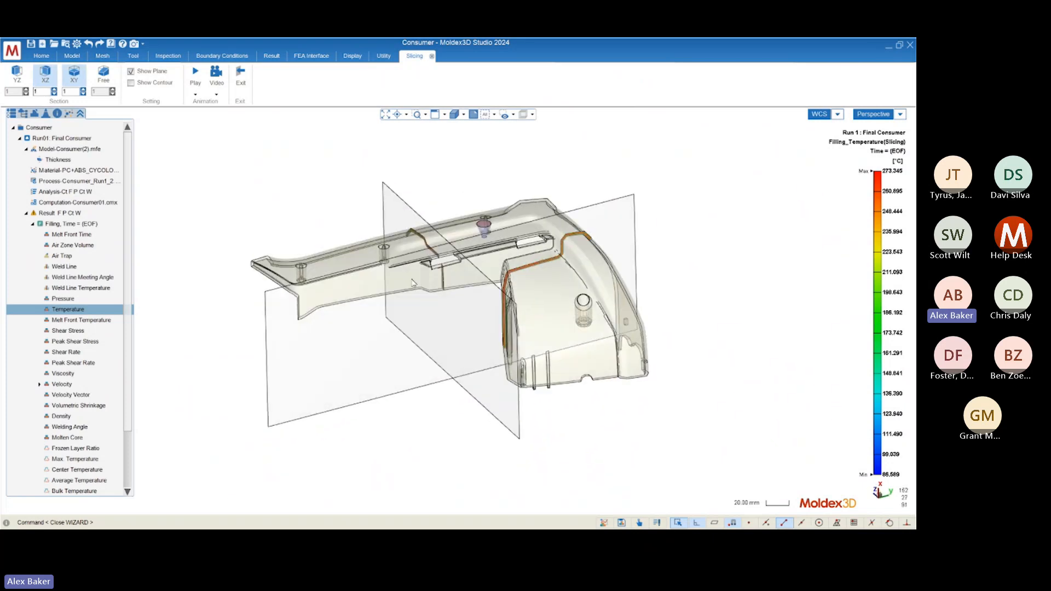
mouse_move(414, 282)
middle_down()
mouse_move(680, 312)
mouse_move(453, 286)
mouse_move(709, 295)
mouse_move(413, 291)
middle_up()
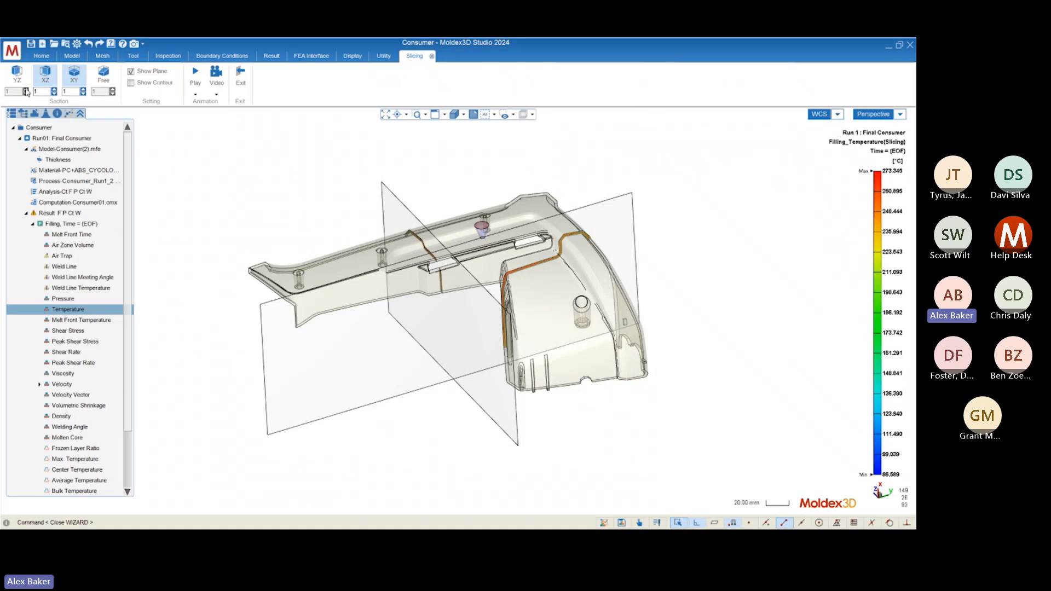
Step: Increase the slicing to 10 XZ and 10 XY sections and inspect the resulting temperature grid
middle_drag(373, 257, 414, 296)
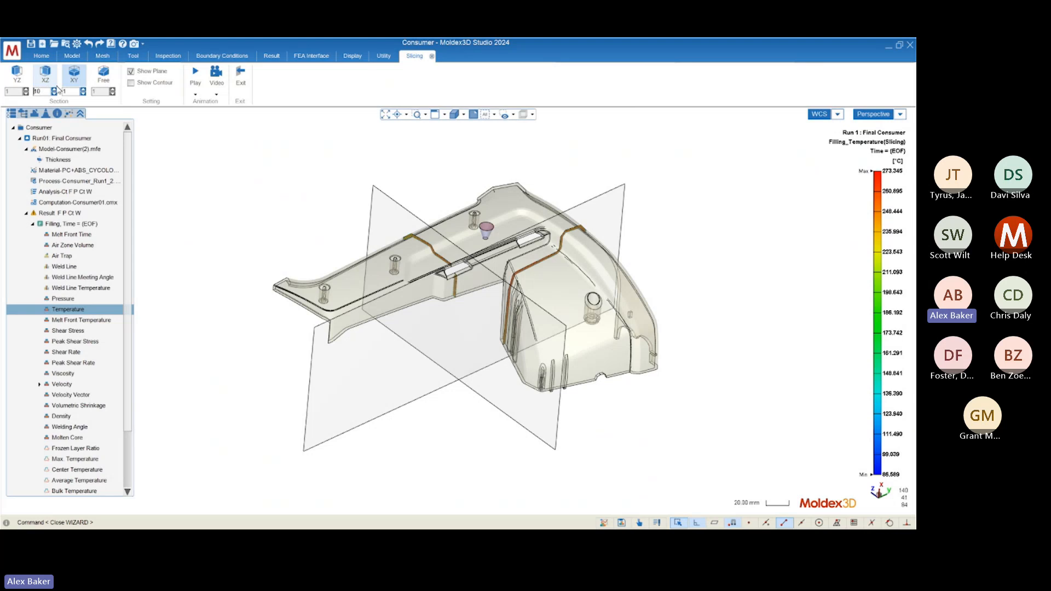
click(69, 92)
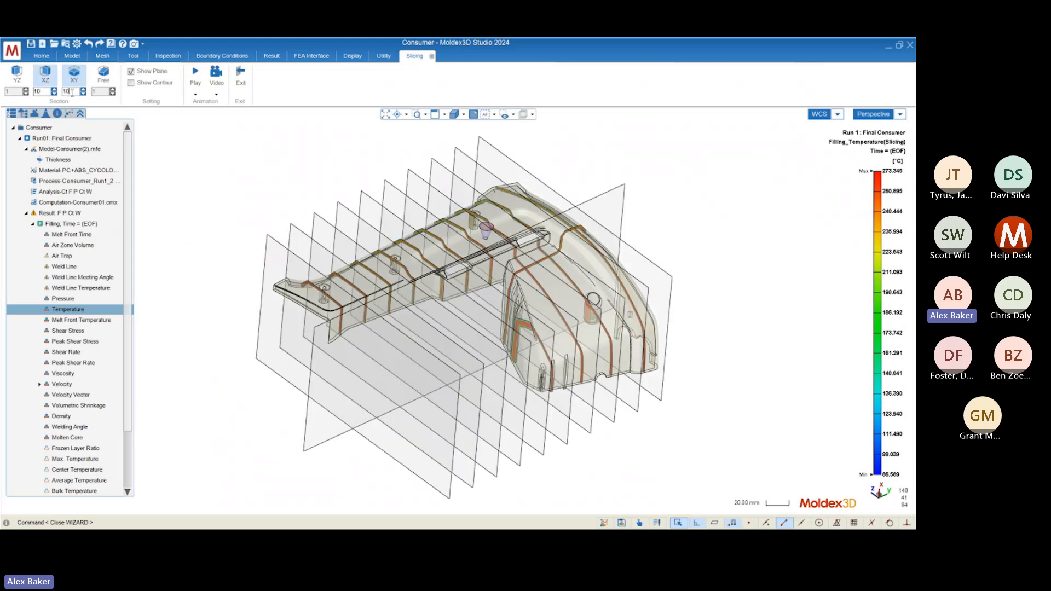
key(Return)
middle_drag(523, 294, 446, 239)
scroll(468, 230, up, 8)
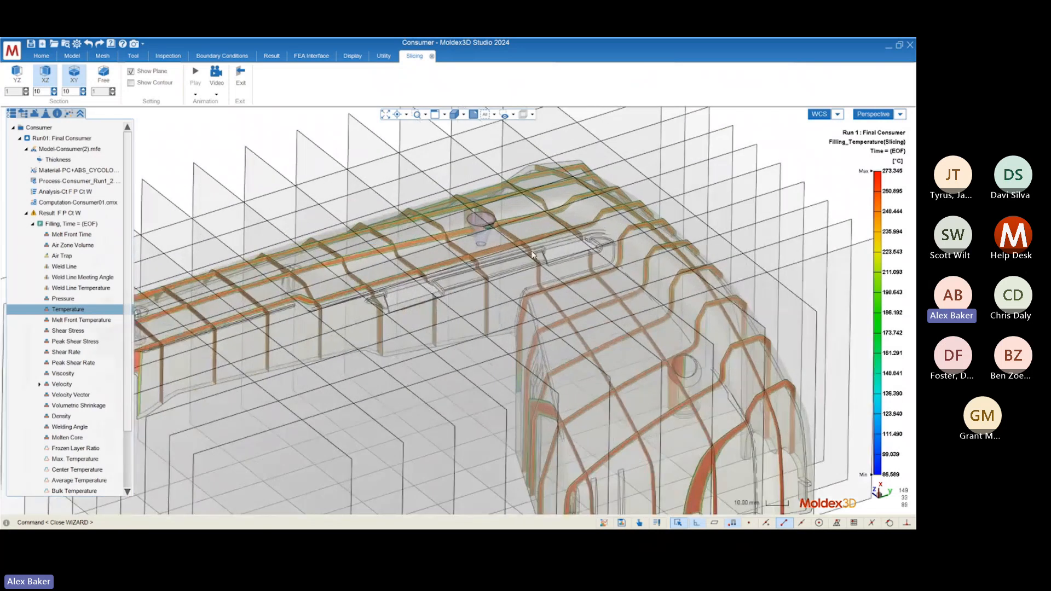
scroll(551, 263, down, 6)
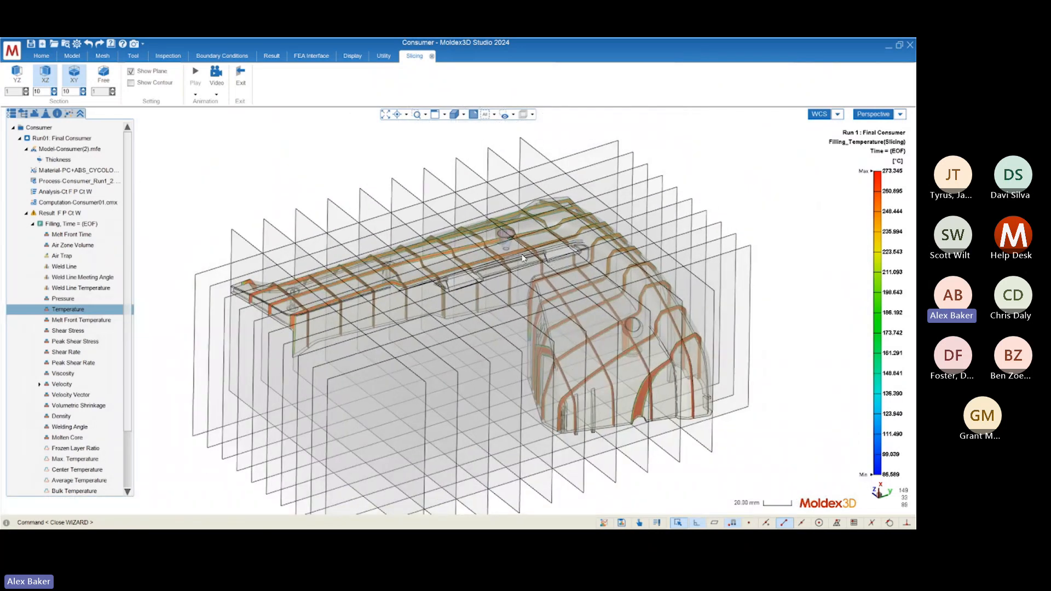
mouse_move(495, 310)
middle_down()
mouse_move(551, 386)
mouse_move(507, 316)
middle_up()
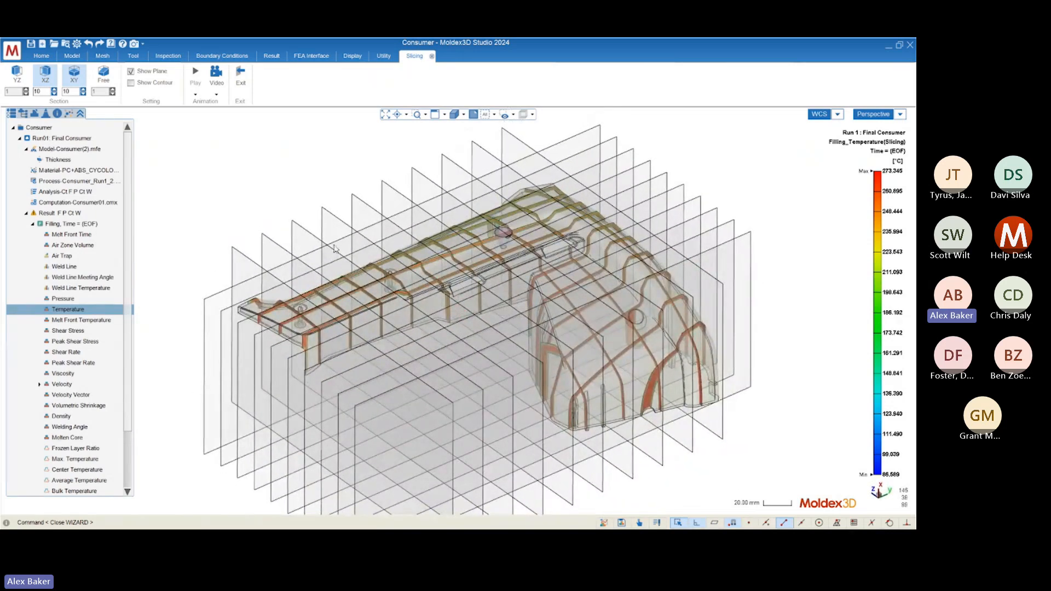
Step: Hide the slicing planes and inspect the temperature sections across the part at closer range
click(131, 72)
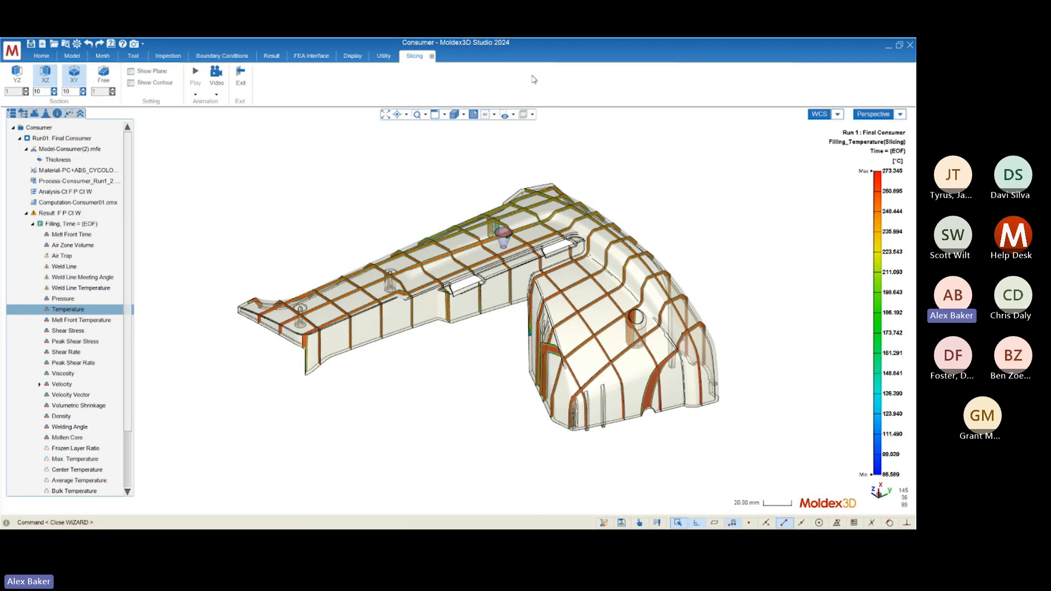
scroll(294, 282, up, 1)
scroll(294, 282, up, 3)
middle_drag(506, 345, 525, 328)
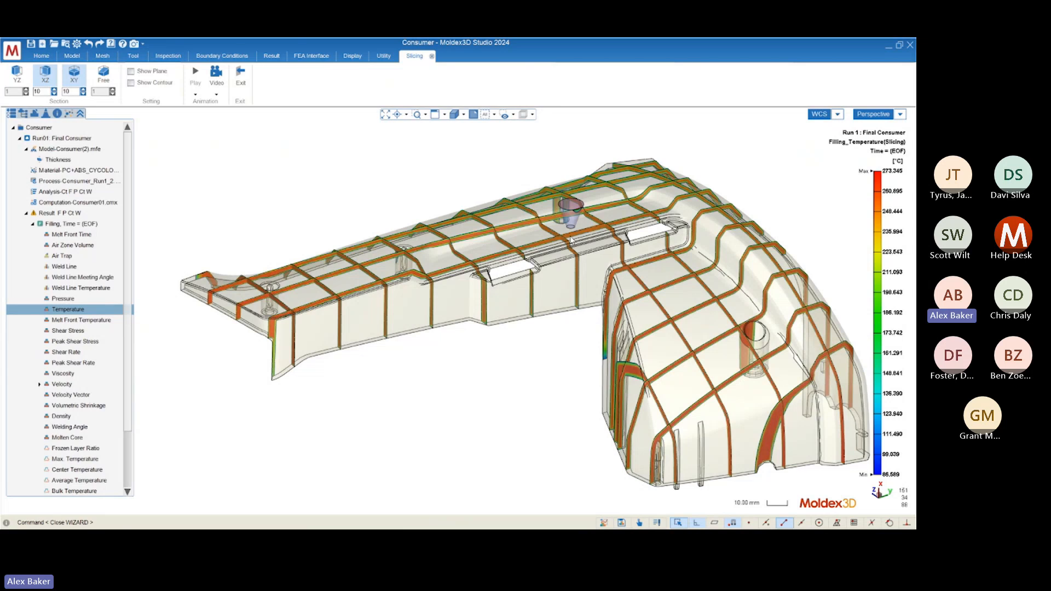
scroll(571, 241, up, 8)
scroll(507, 189, down, 6)
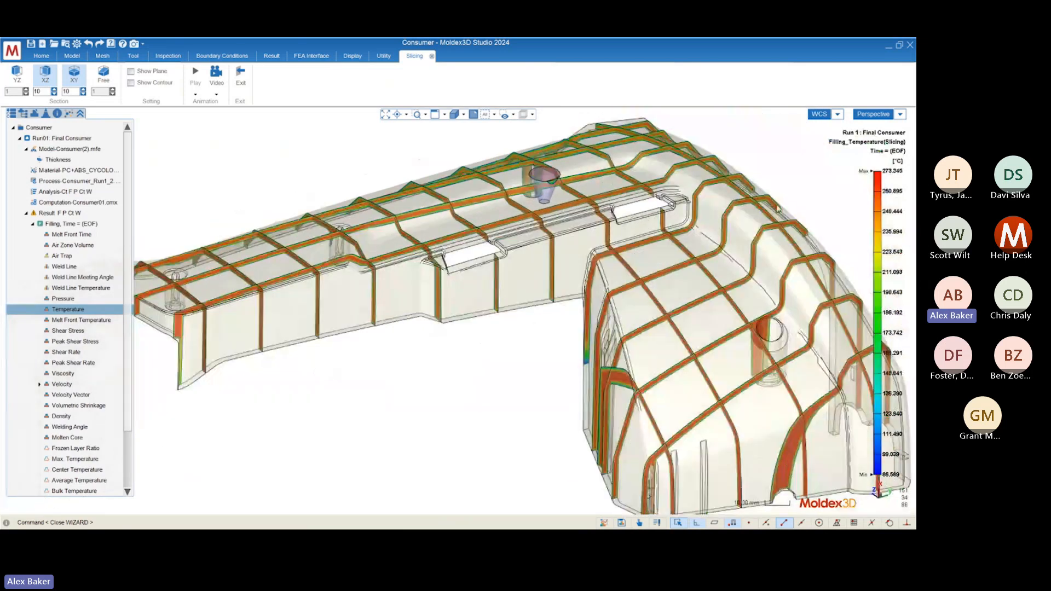
Step: Raise the lower limit of the temperature colour scale to about 220.3 °C
mouse_move(858, 182)
middle_drag(766, 208, 678, 148)
scroll(679, 149, down, 1)
scroll(679, 149, down, 1)
mouse_move(884, 481)
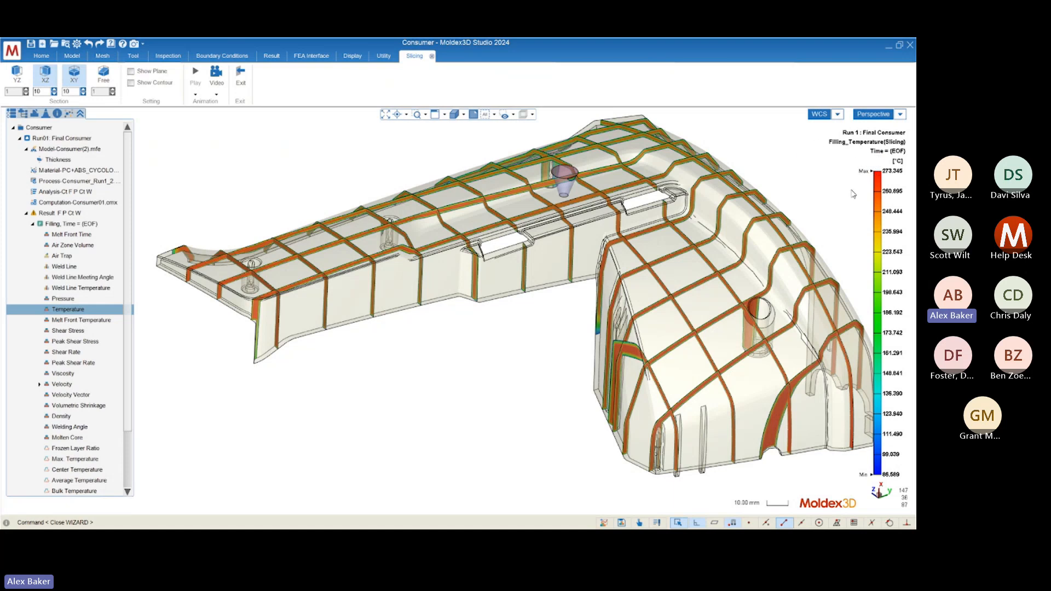
mouse_move(893, 314)
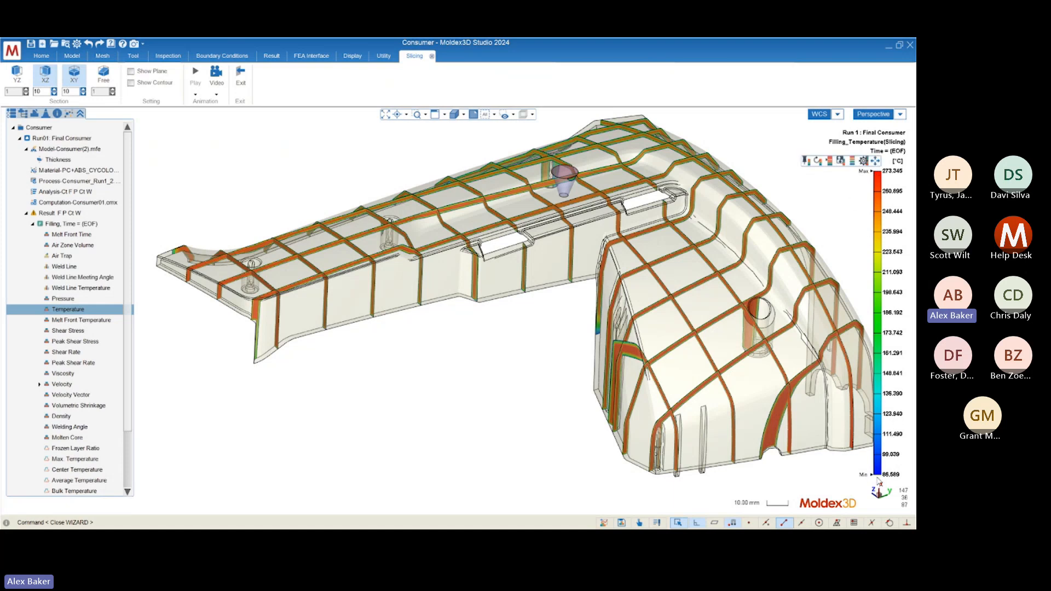
drag(880, 474, 878, 256)
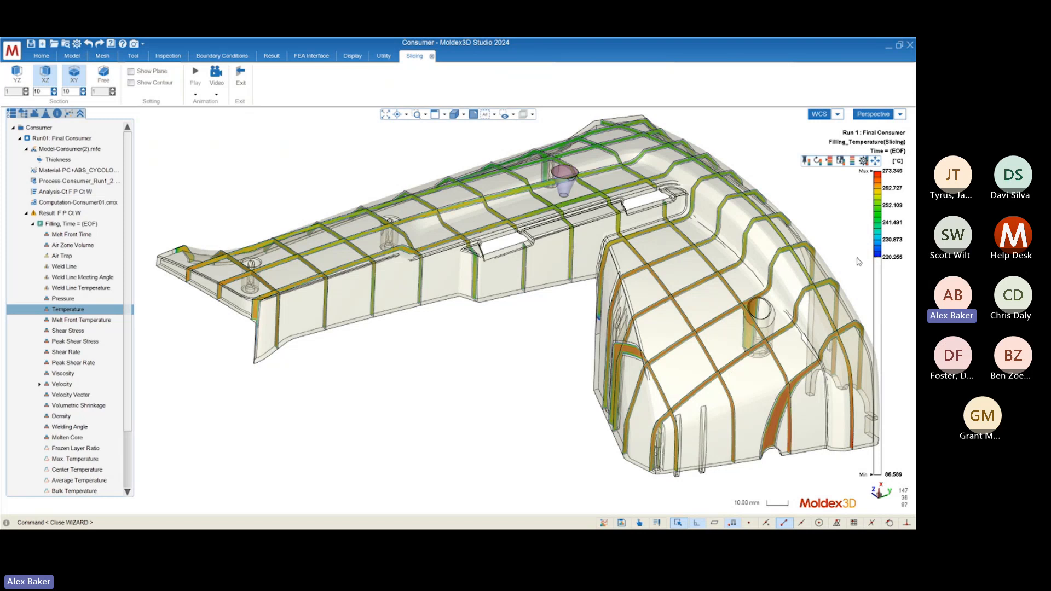
Step: Examine the rescaled temperature slices from the arm's far end to the area around the sprue
mouse_move(737, 294)
middle_down()
mouse_move(711, 268)
mouse_move(574, 268)
mouse_move(690, 280)
middle_up()
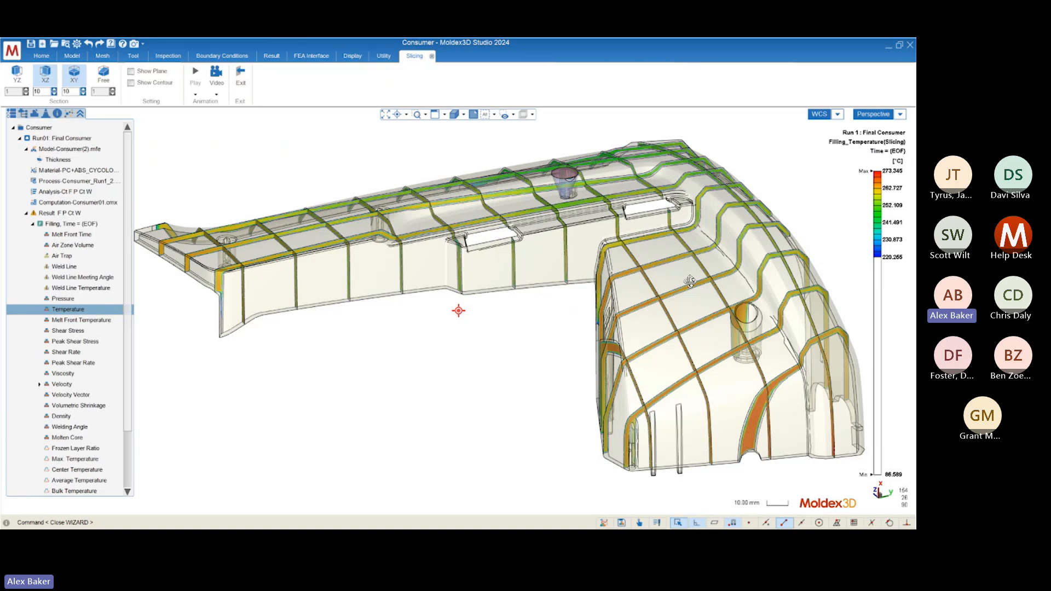
middle_drag(690, 280, 690, 282)
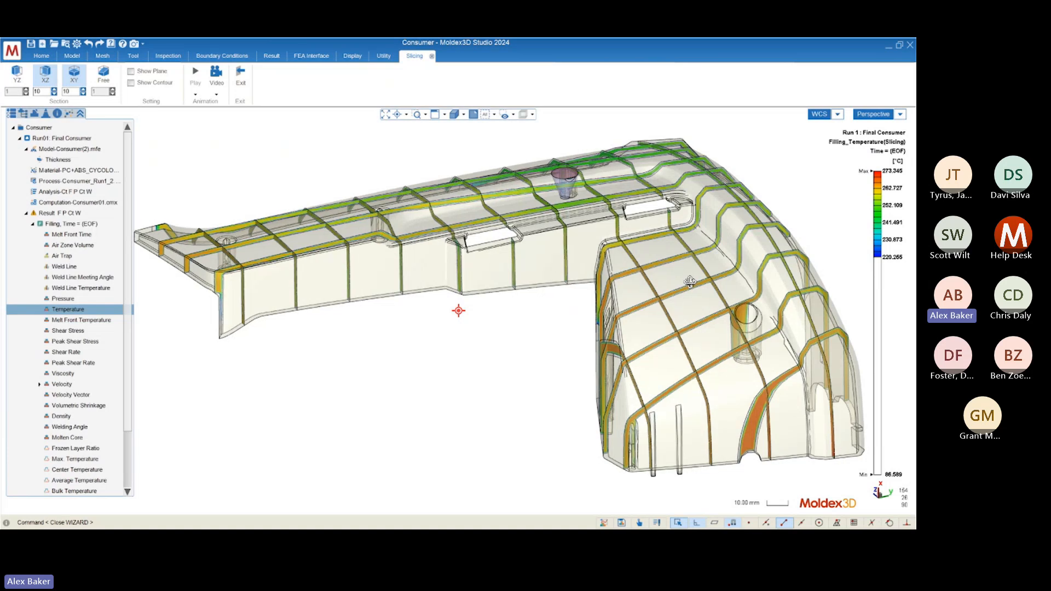
middle_drag(690, 282, 726, 285)
scroll(214, 242, up, 5)
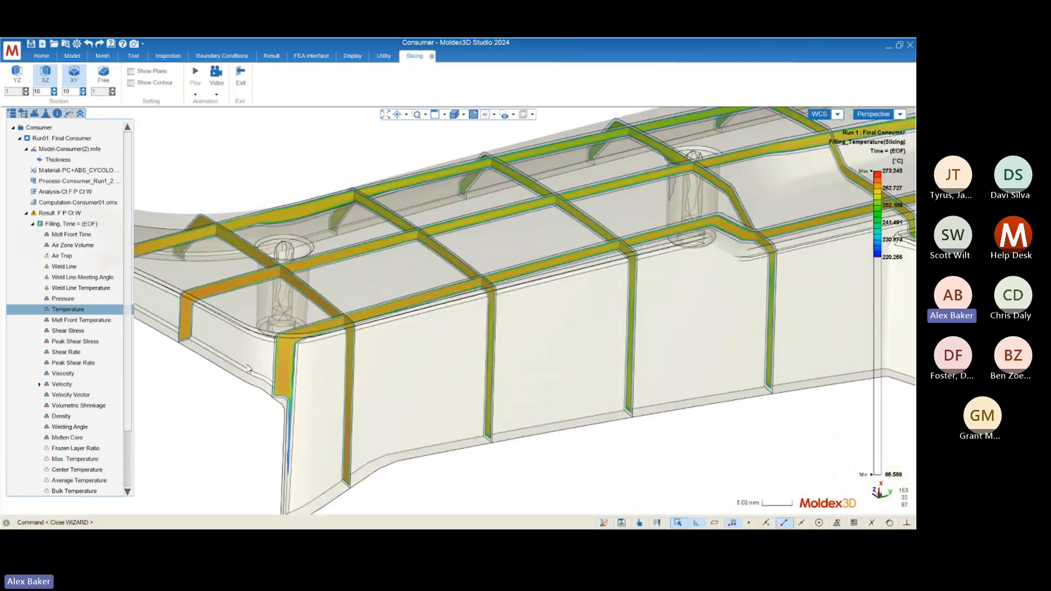
scroll(277, 274, down, 6)
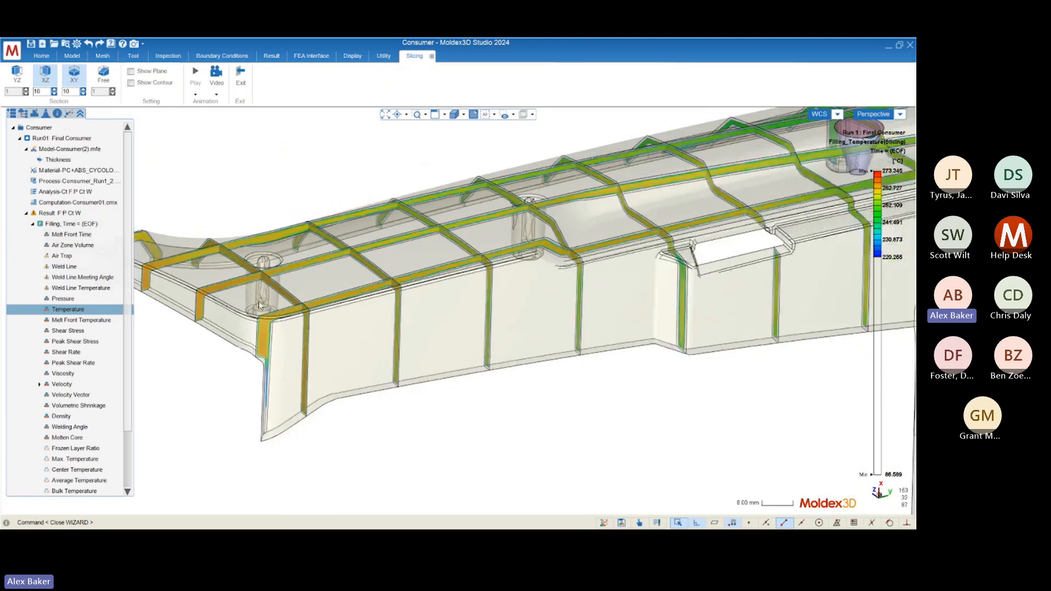
scroll(514, 241, up, 6)
scroll(531, 274, up, 2)
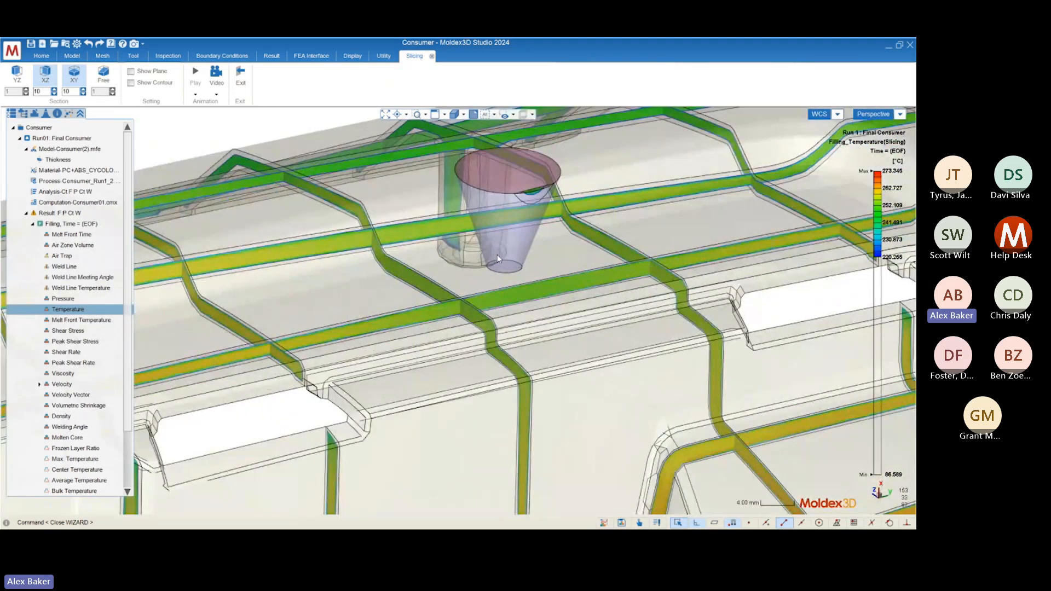
scroll(554, 235, down, 4)
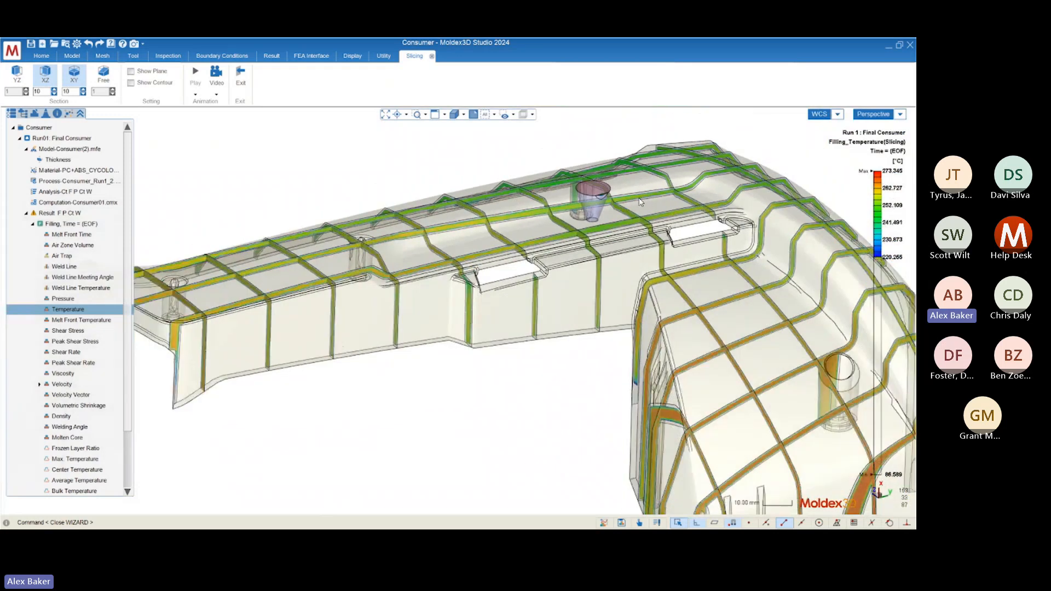
scroll(640, 202, down, 3)
middle_drag(584, 263, 548, 290)
scroll(742, 160, up, 2)
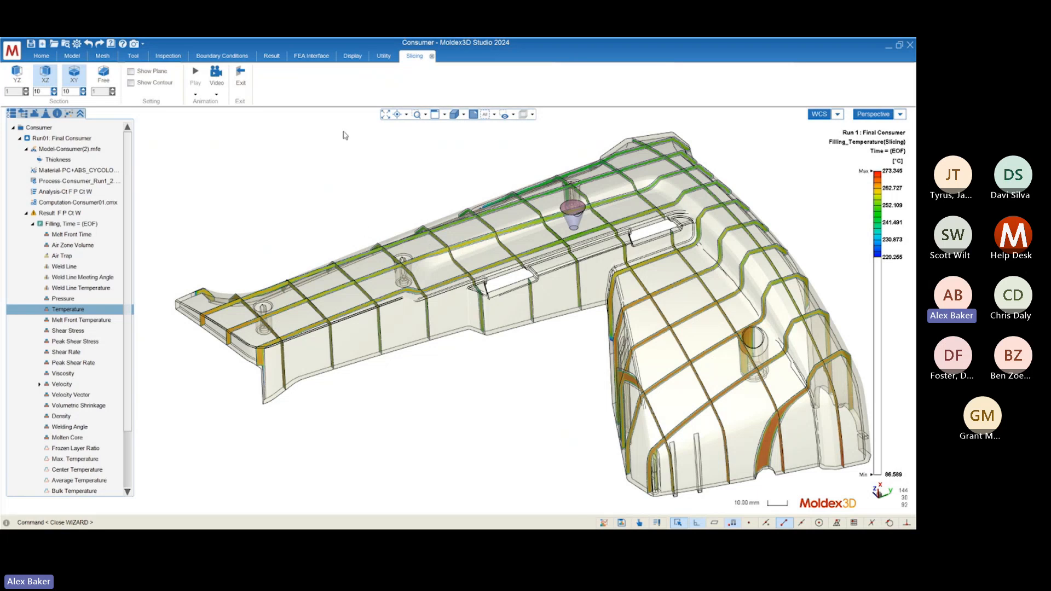
Step: Examine the temperature slices at the arm's tip and along its side wall from several angles
scroll(394, 302, down, 3)
mouse_move(405, 334)
middle_down()
mouse_move(424, 301)
mouse_move(403, 311)
mouse_move(420, 351)
middle_up()
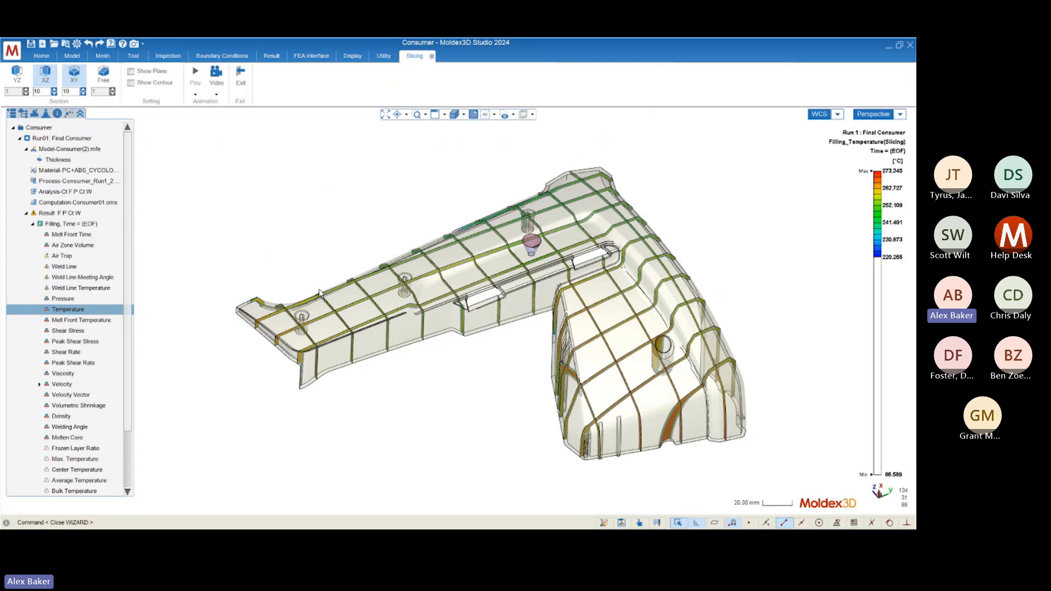
mouse_move(480, 324)
middle_down()
mouse_move(433, 267)
mouse_move(374, 261)
middle_up()
scroll(248, 281, up, 5)
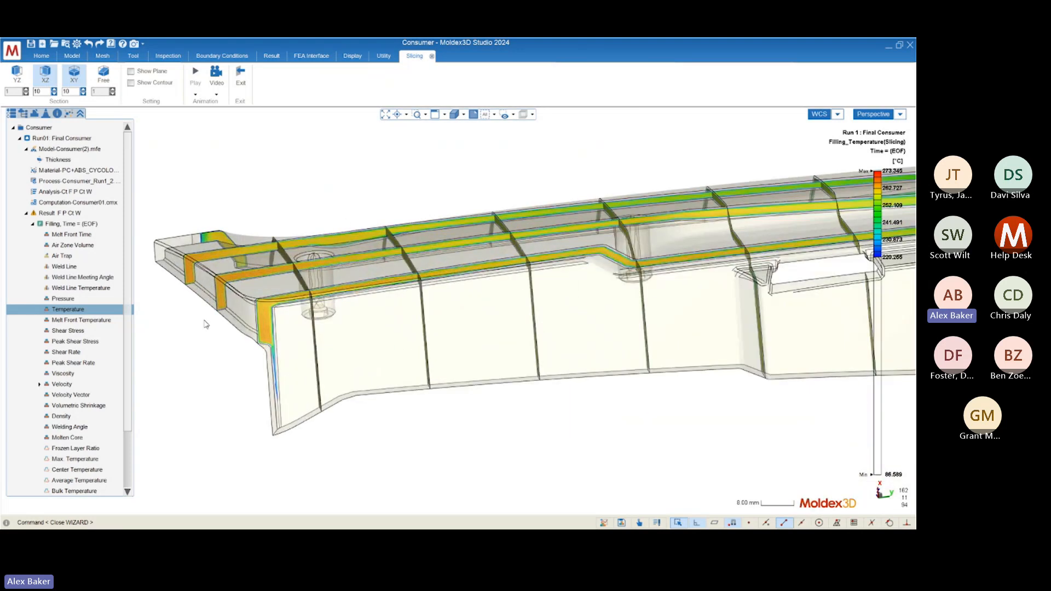
scroll(207, 336, down, 5)
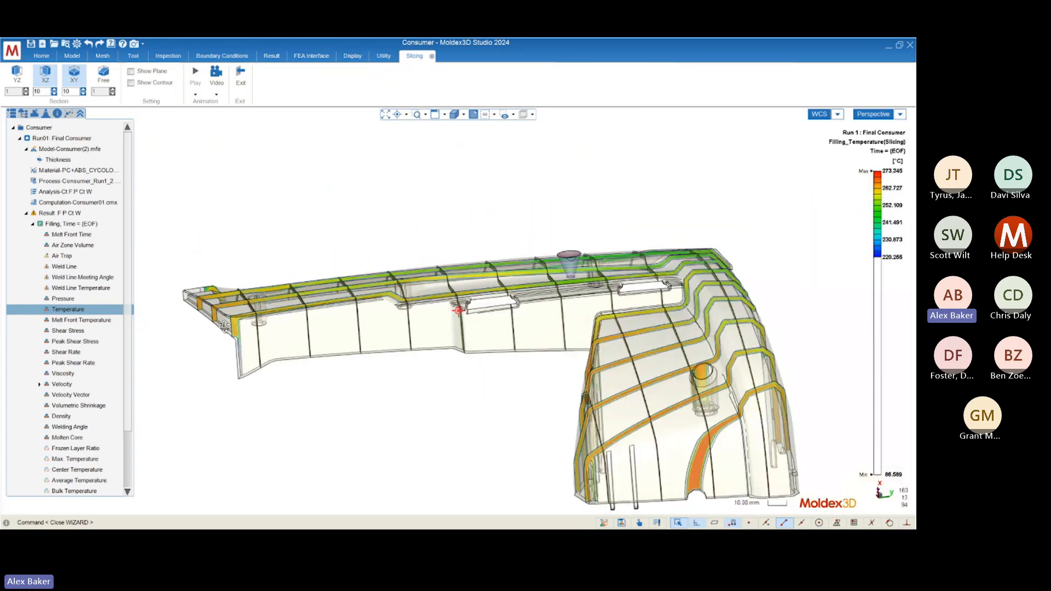
mouse_move(274, 337)
middle_down()
mouse_move(368, 335)
mouse_move(293, 350)
middle_up()
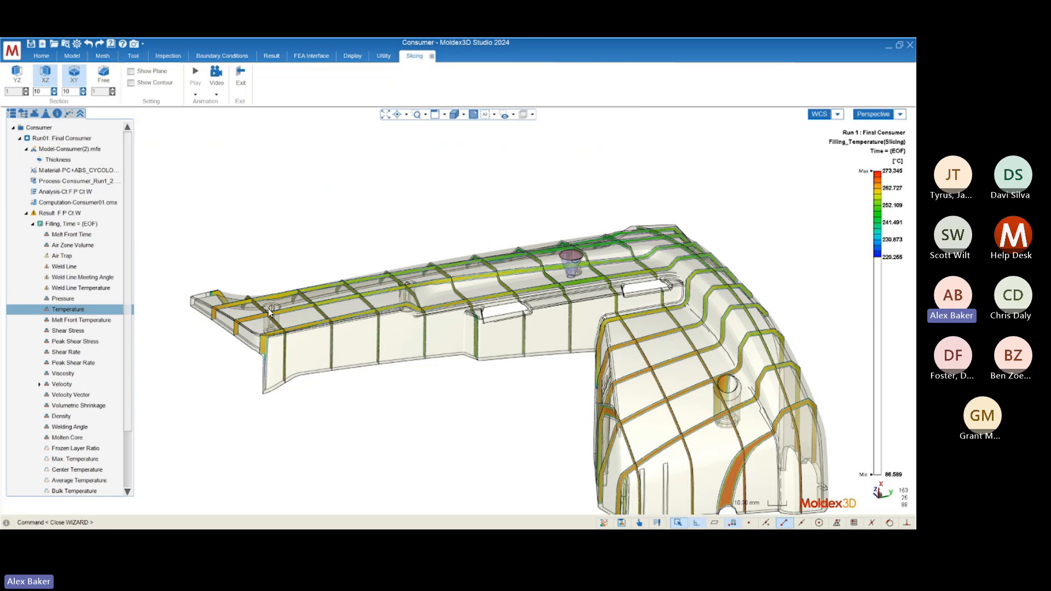
mouse_move(604, 285)
middle_down()
mouse_move(536, 299)
mouse_move(496, 340)
mouse_move(469, 296)
middle_up()
scroll(247, 323, up, 4)
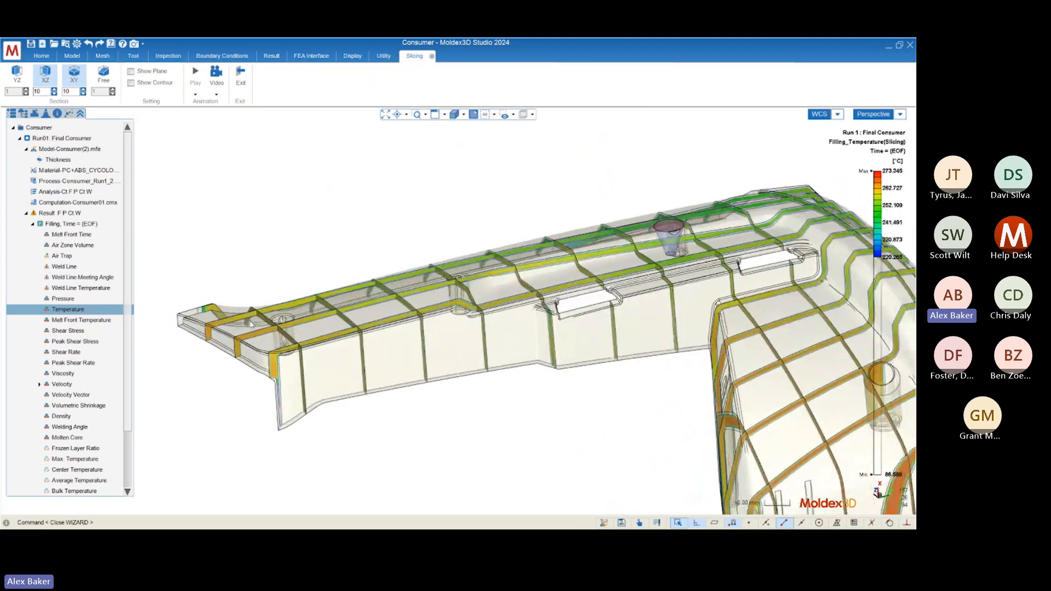
scroll(289, 325, down, 4)
Step: Inspect the temperature slices around the sprue and compare them with the rest of the part
middle_drag(279, 315, 488, 390)
scroll(539, 253, up, 5)
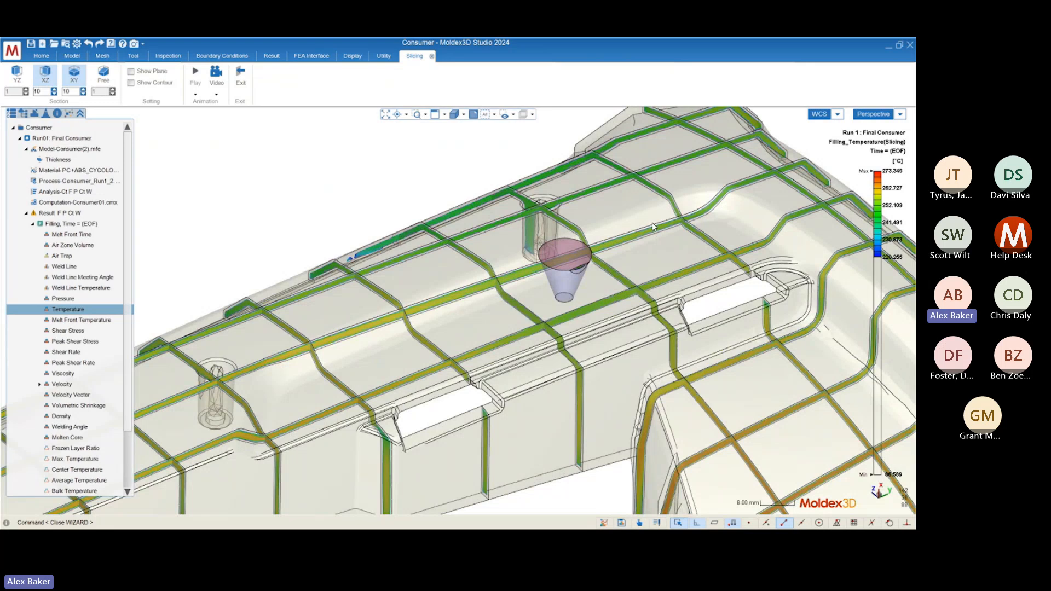
mouse_move(654, 226)
middle_down()
mouse_move(418, 206)
mouse_move(459, 307)
mouse_move(664, 243)
middle_up()
scroll(449, 214, down, 3)
scroll(664, 242, down, 2)
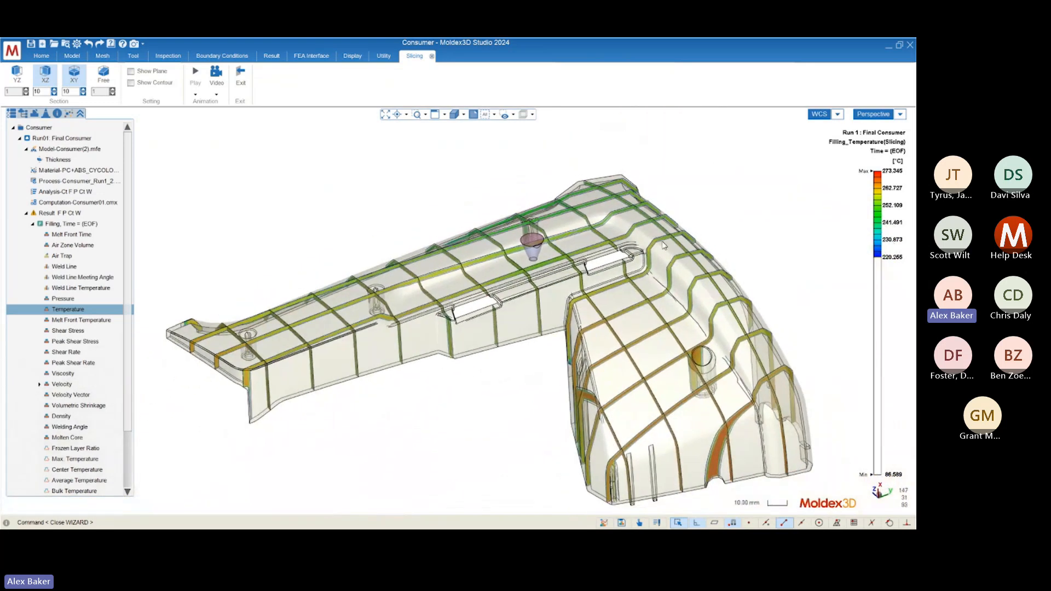
Step: Switch the sliced display from the filling temperature to the Pressure result at end of packing
middle_drag(380, 226, 387, 251)
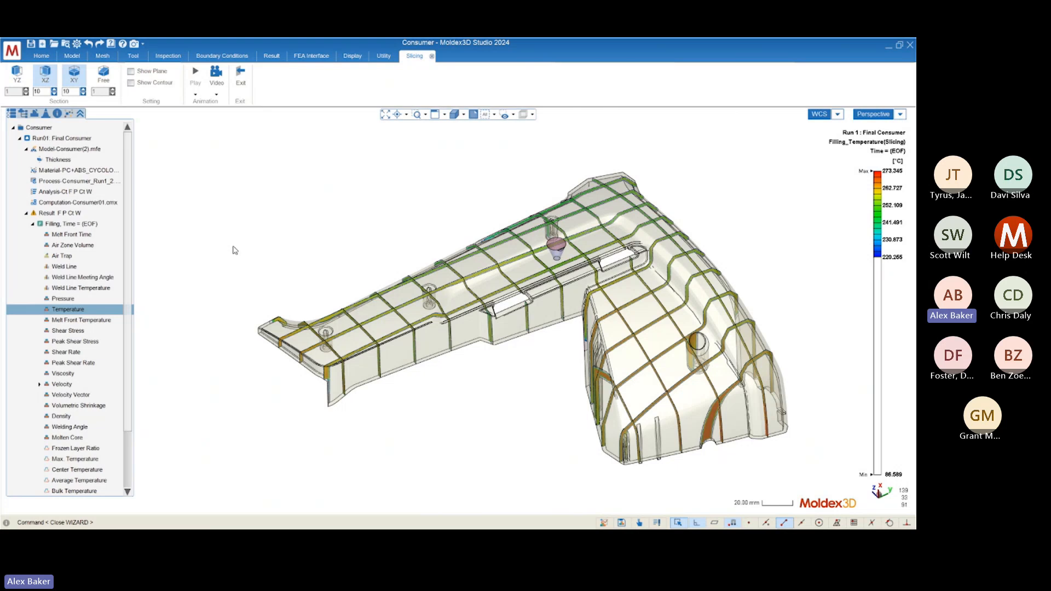
scroll(77, 277, down, 1)
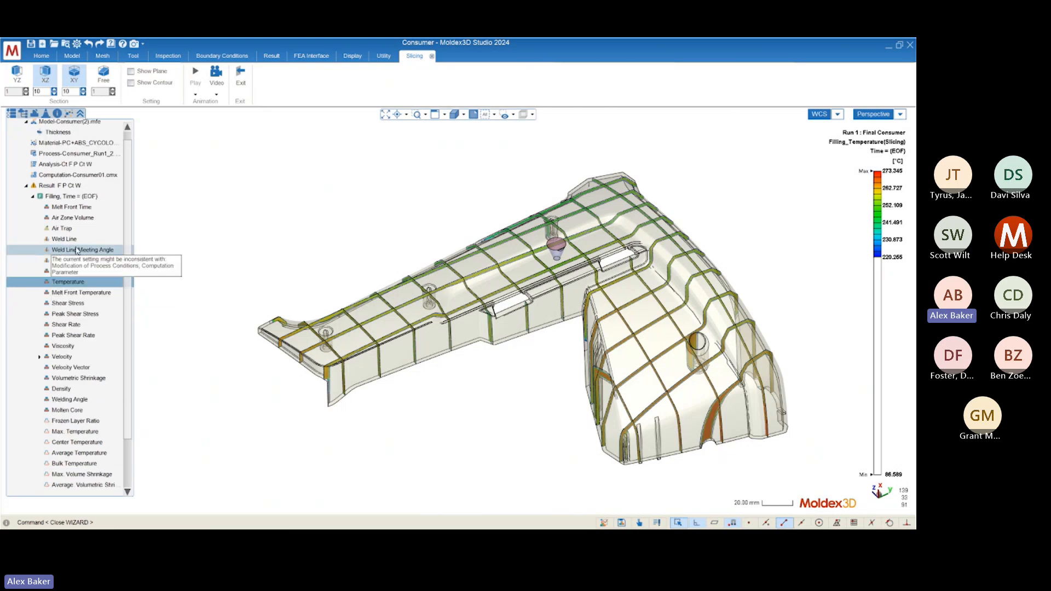
scroll(77, 250, down, 3)
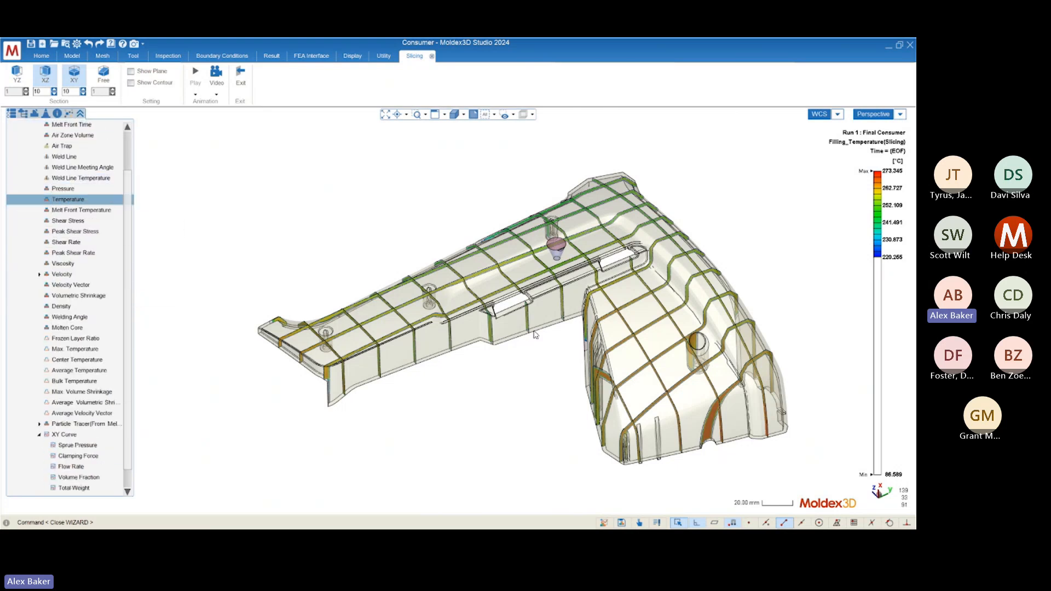
mouse_move(535, 334)
middle_down()
mouse_move(458, 307)
mouse_move(524, 281)
middle_up()
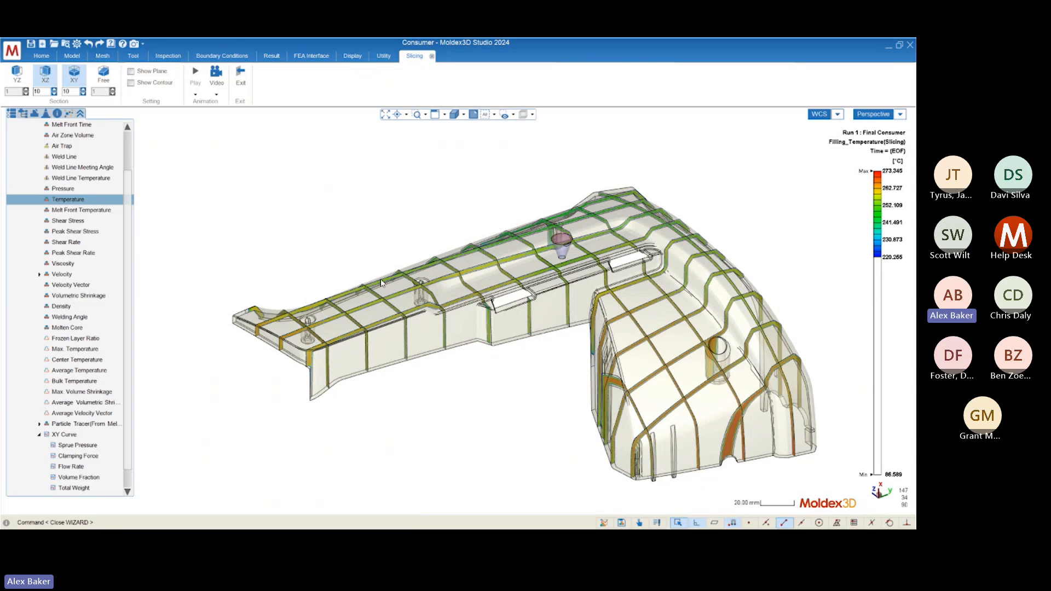
scroll(55, 328, down, 2)
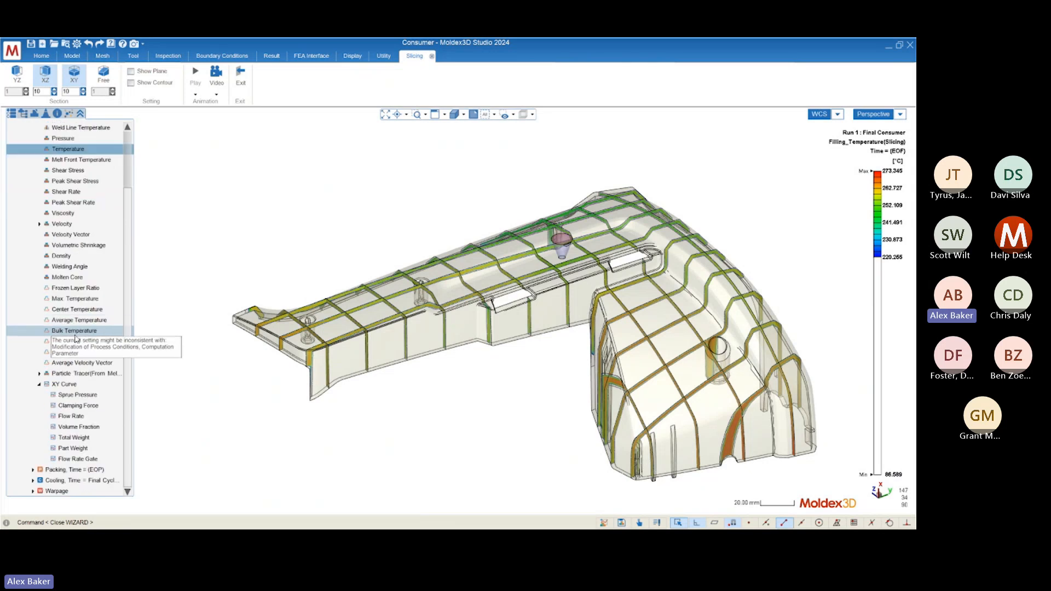
double_click(49, 474)
scroll(40, 222, down, 5)
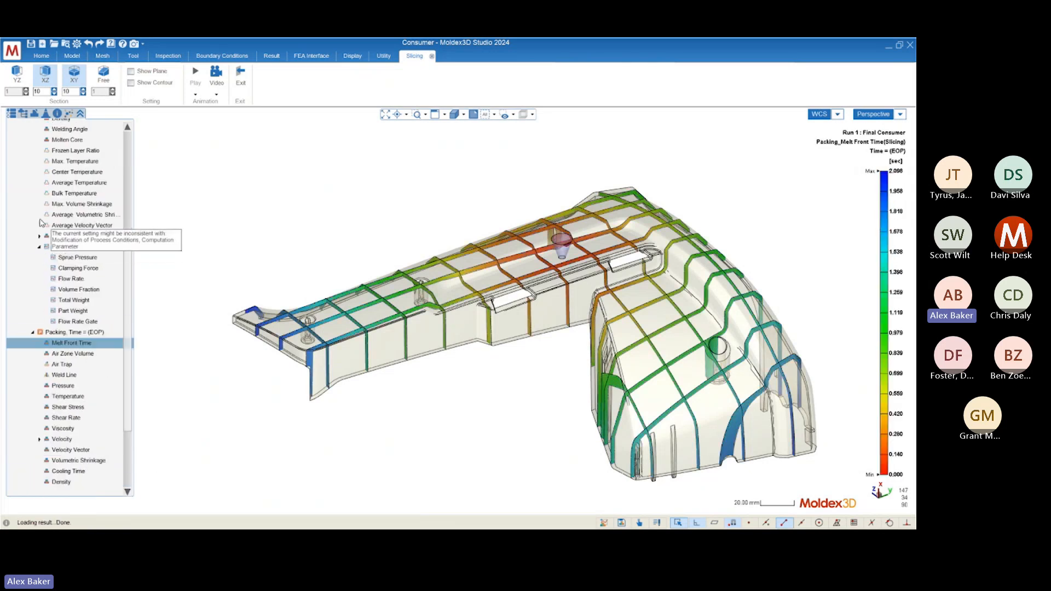
scroll(39, 222, down, 3)
click(61, 304)
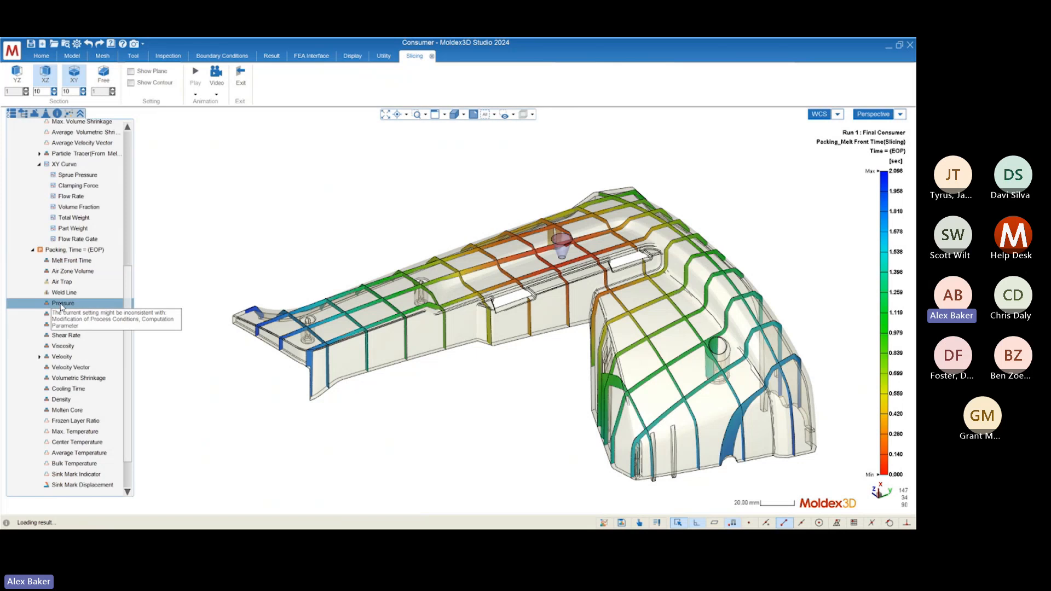
Step: Close the slicing display to show the end-of-packing pressure over the whole part
middle_drag(351, 373, 447, 431)
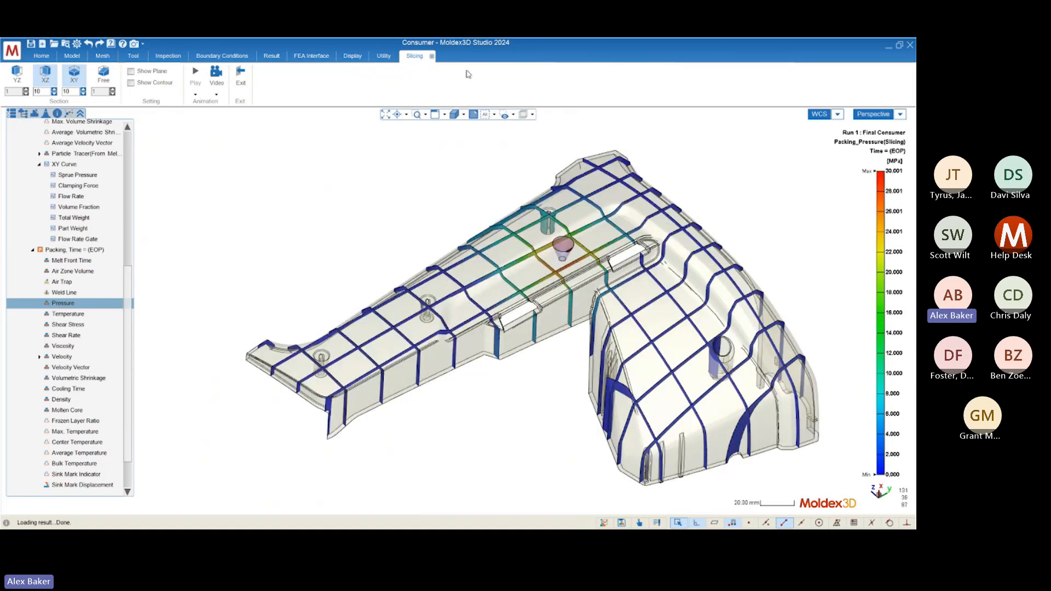
click(432, 56)
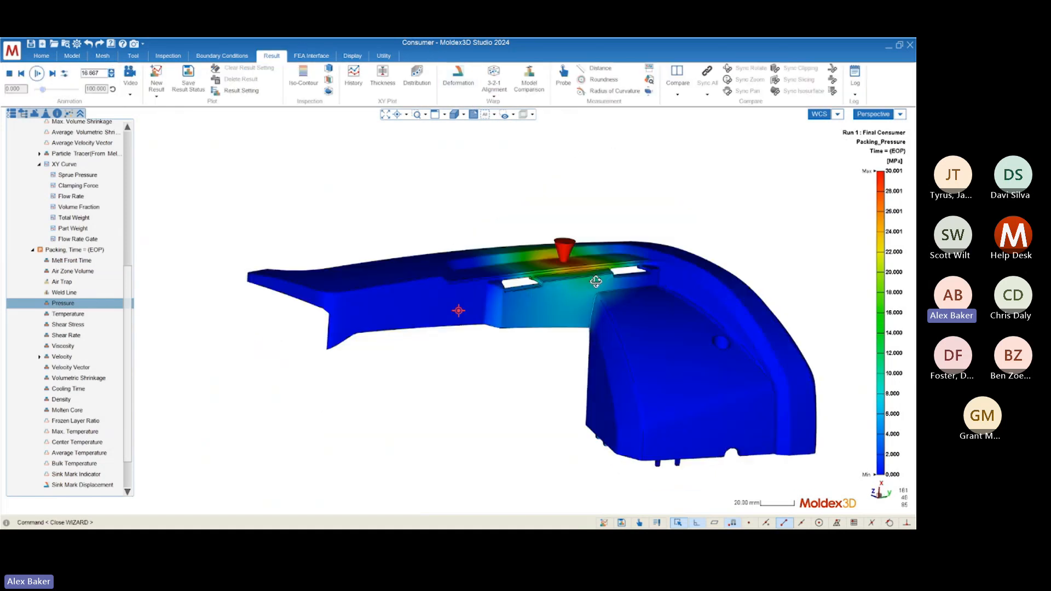
middle_drag(596, 281, 519, 333)
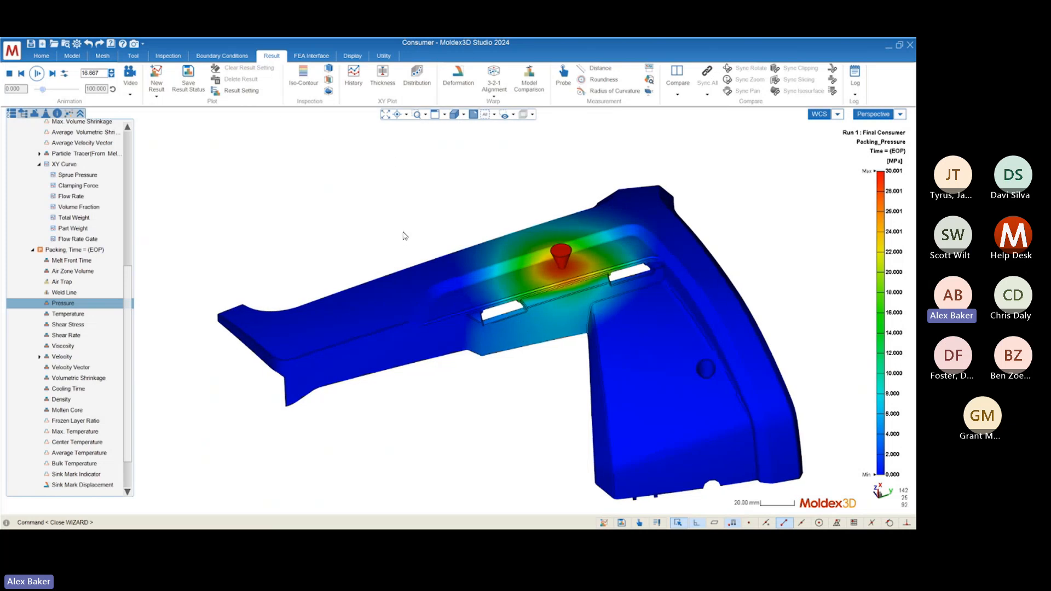
mouse_move(459, 310)
middle_down()
mouse_move(563, 328)
mouse_move(525, 342)
mouse_move(605, 301)
mouse_move(584, 304)
middle_up()
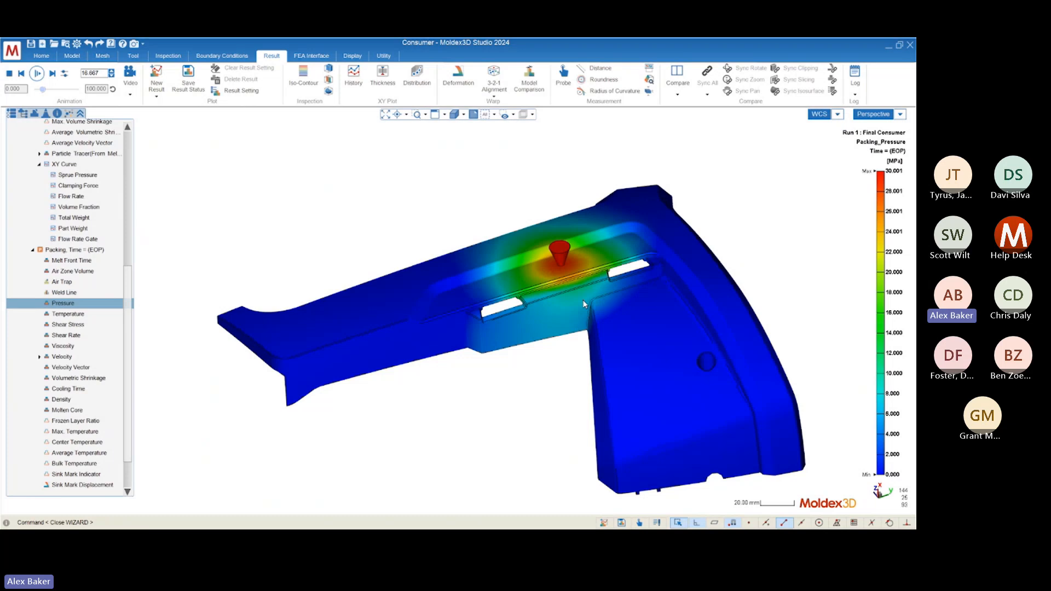
Step: Examine the end-of-packing pressure around the sprue and the two slots, up close and across the whole part
mouse_move(573, 404)
middle_down()
mouse_move(525, 364)
mouse_move(429, 214)
mouse_move(470, 274)
mouse_move(460, 282)
middle_up()
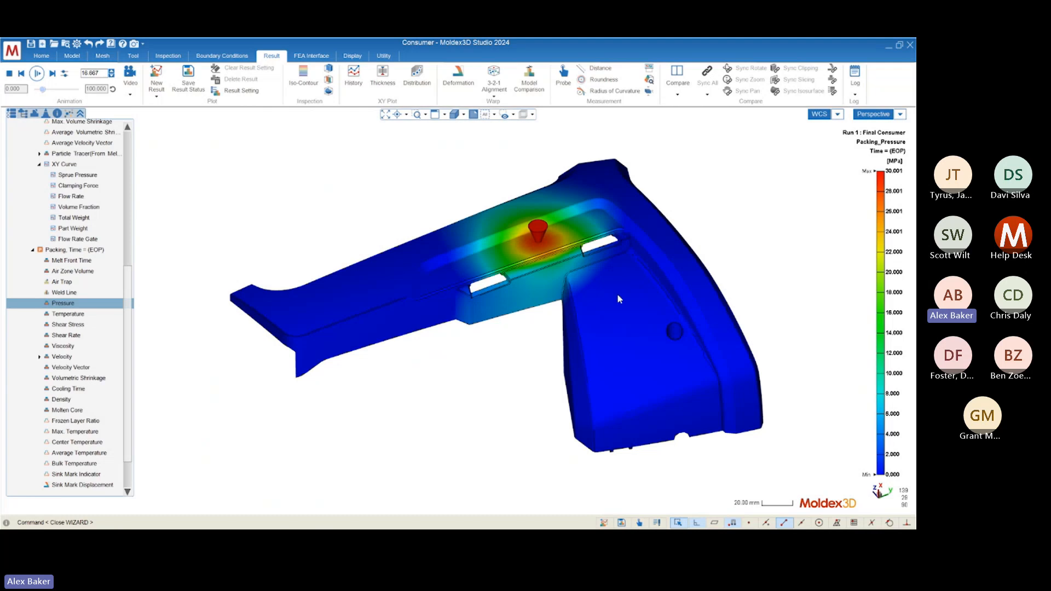
mouse_move(592, 264)
middle_down()
mouse_move(540, 329)
mouse_move(585, 370)
mouse_move(556, 301)
mouse_move(556, 265)
mouse_move(566, 256)
mouse_move(574, 264)
middle_up()
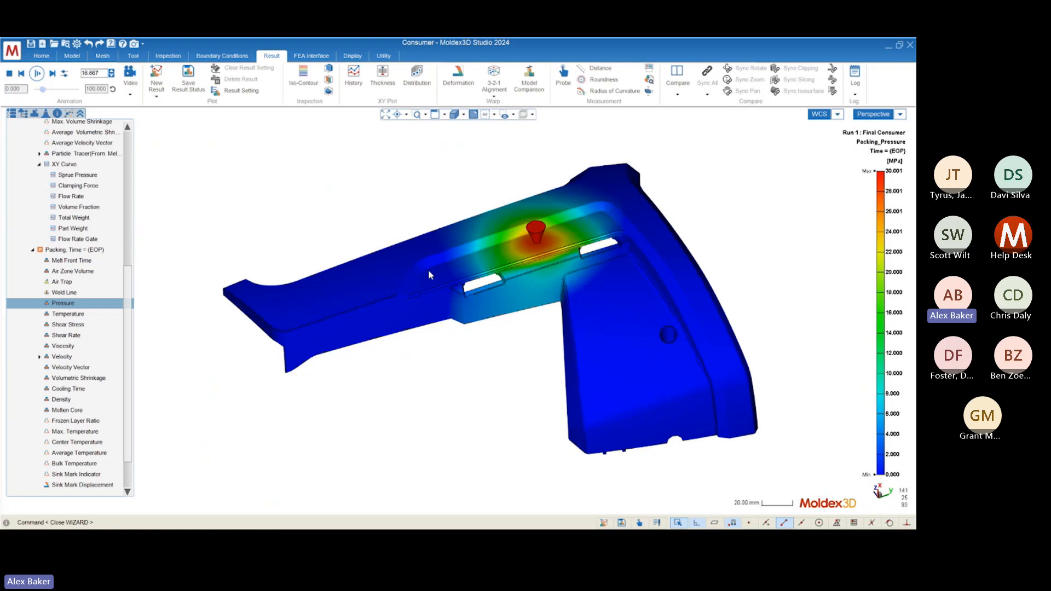
mouse_move(435, 277)
middle_down()
mouse_move(467, 269)
mouse_move(455, 304)
mouse_move(473, 275)
middle_up()
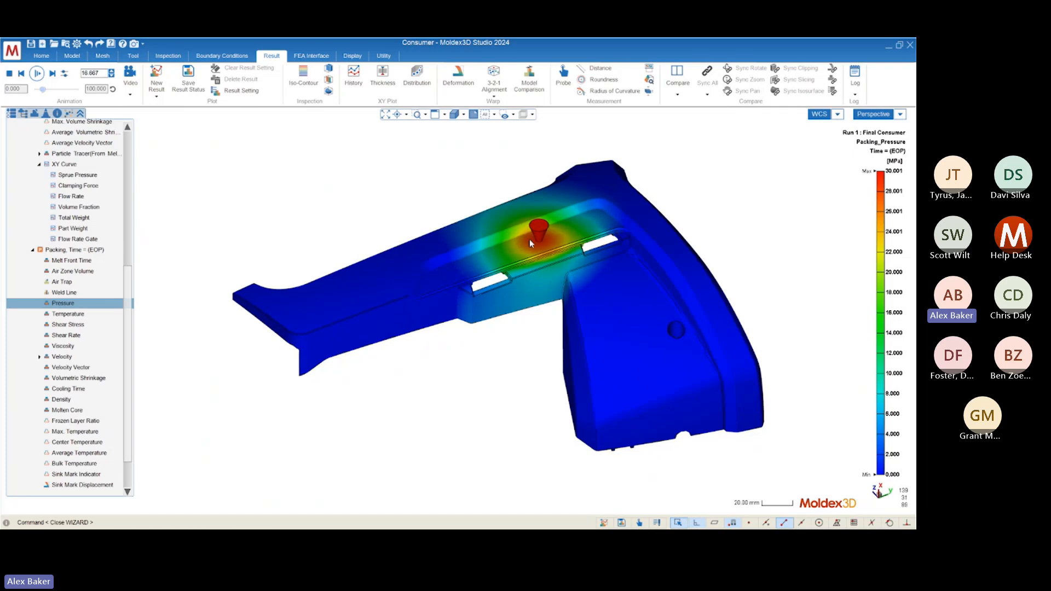
scroll(547, 227, up, 4)
scroll(547, 225, up, 2)
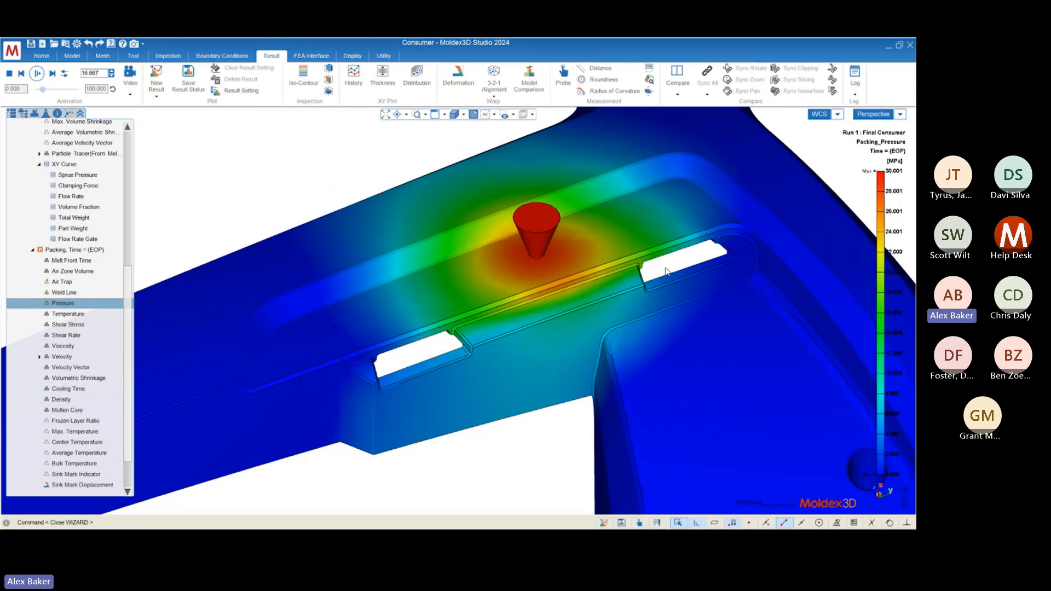
scroll(616, 251, down, 4)
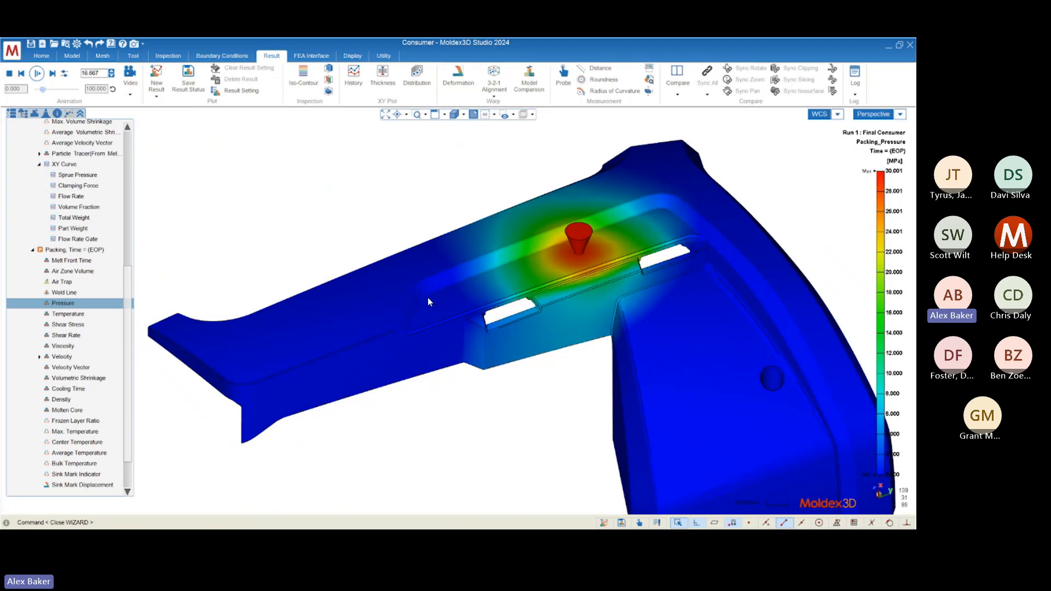
middle_drag(564, 314, 542, 318)
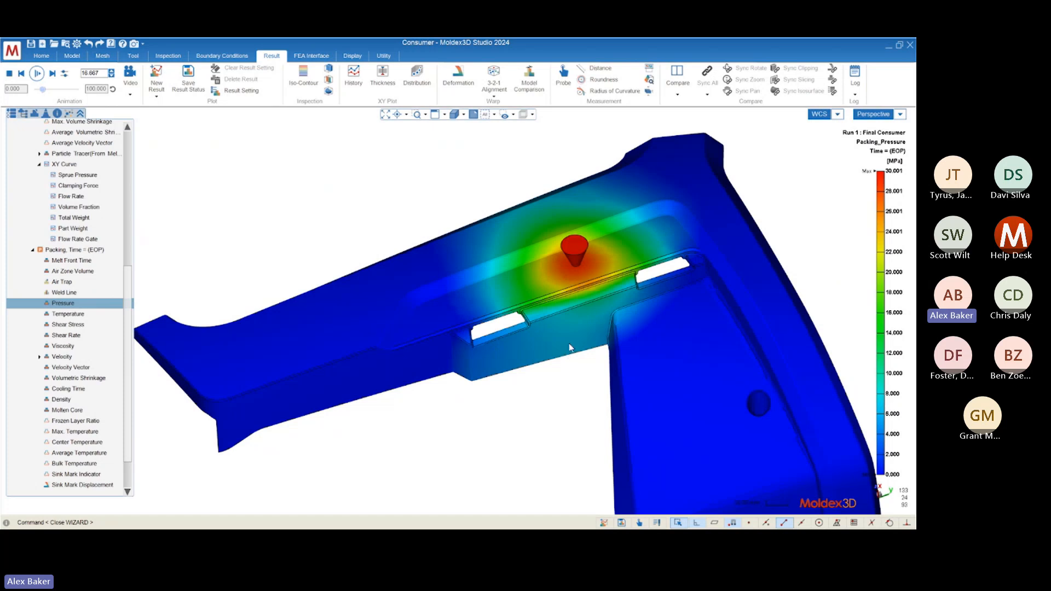
scroll(575, 248, up, 5)
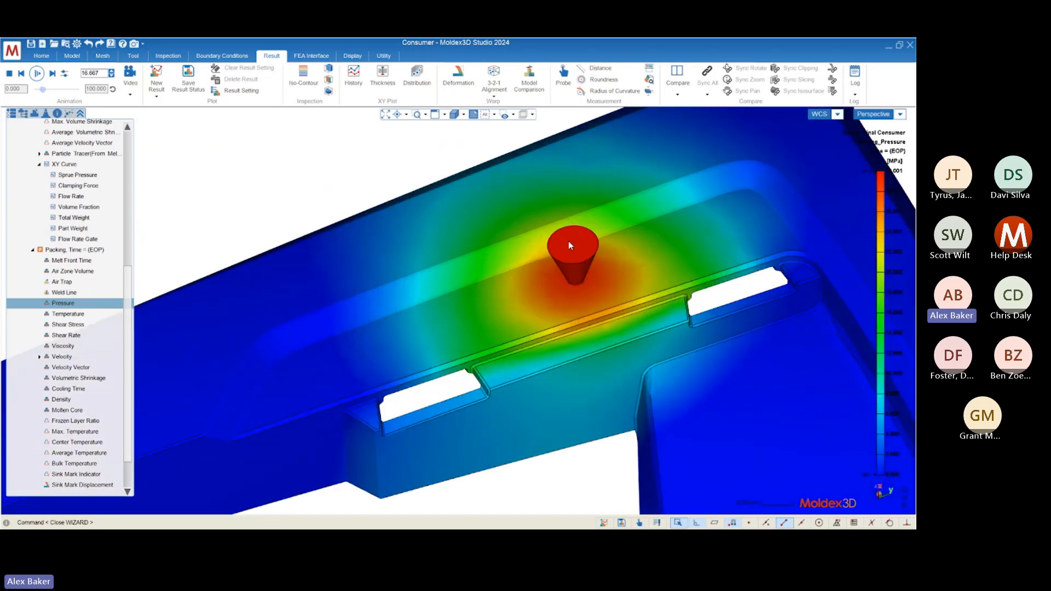
scroll(581, 245, down, 2)
scroll(591, 252, down, 2)
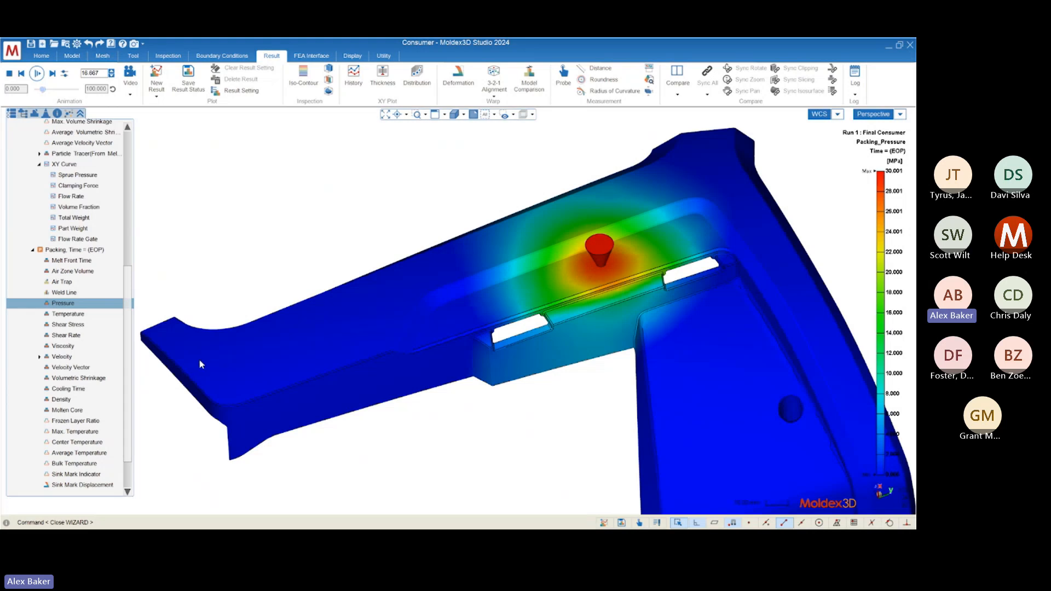
Step: Compare the packing pressure at the sprue with the arm's far end and the pressure colour scale
middle_drag(351, 423, 346, 379)
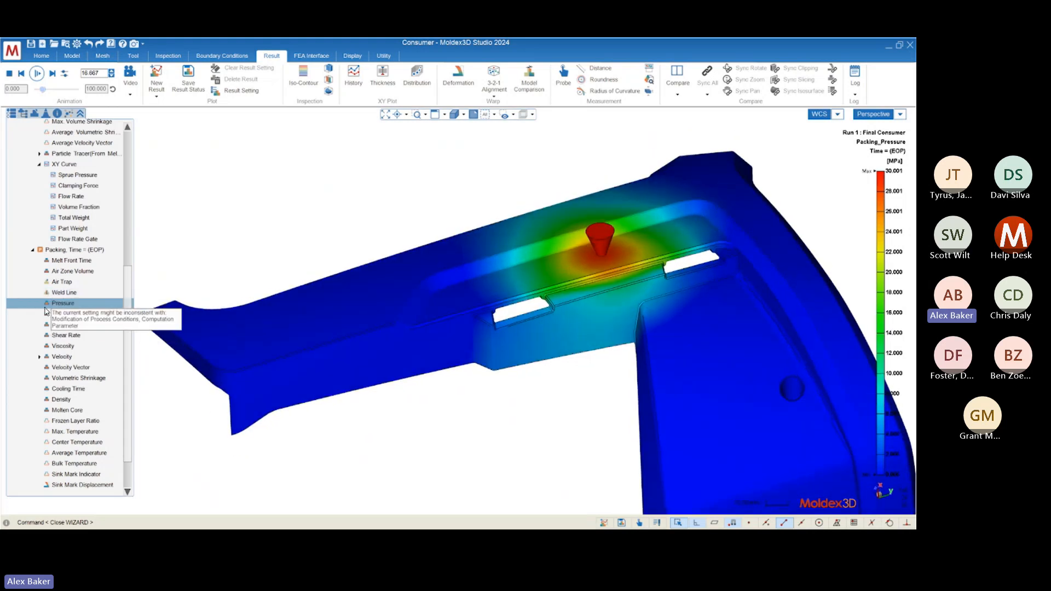
middle_drag(507, 333, 530, 190)
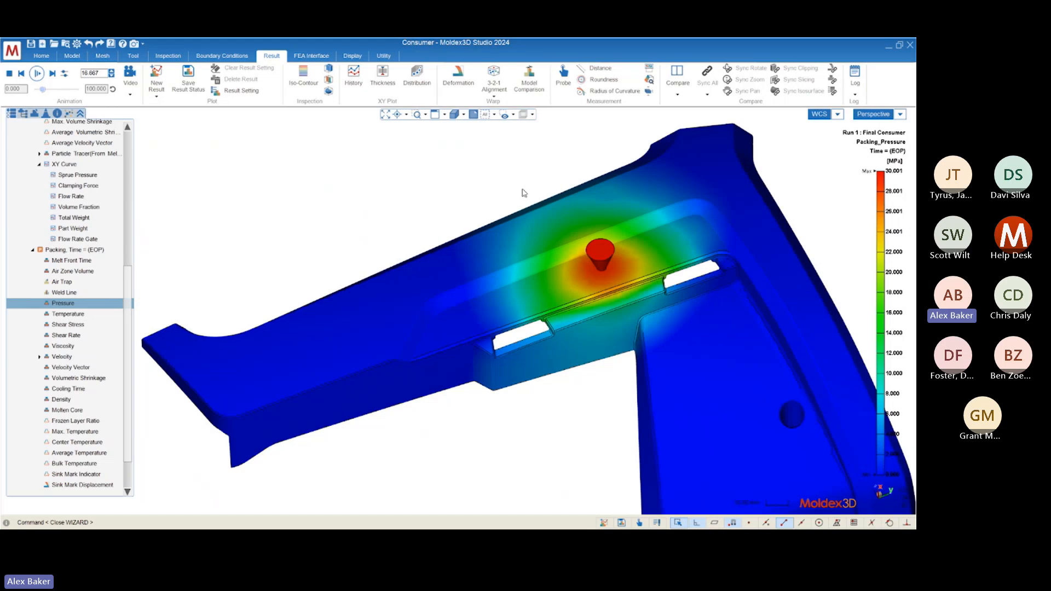
mouse_move(897, 175)
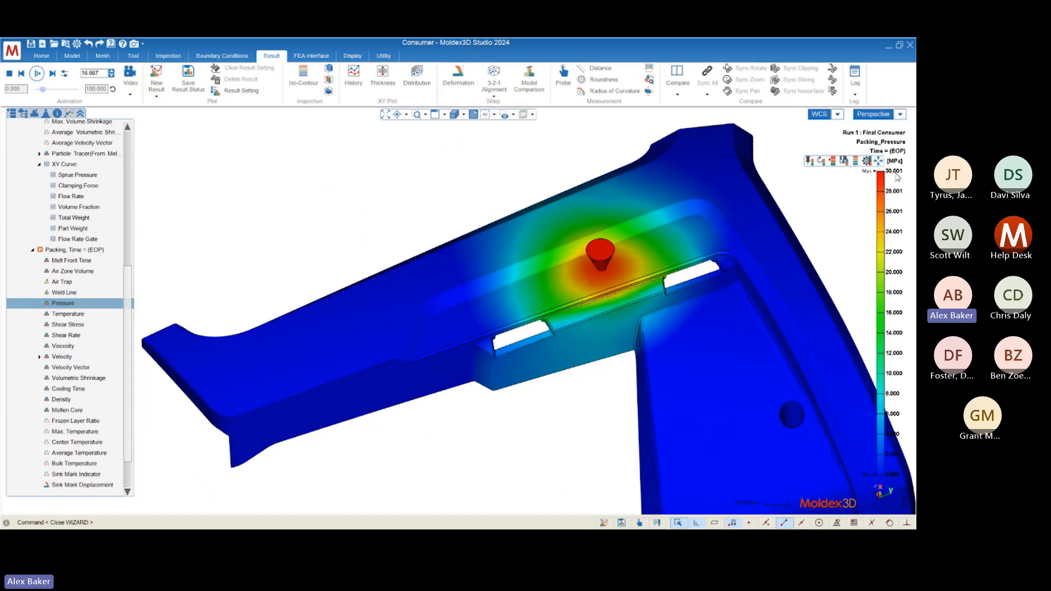
mouse_move(723, 242)
middle_down()
mouse_move(667, 249)
mouse_move(638, 234)
middle_up()
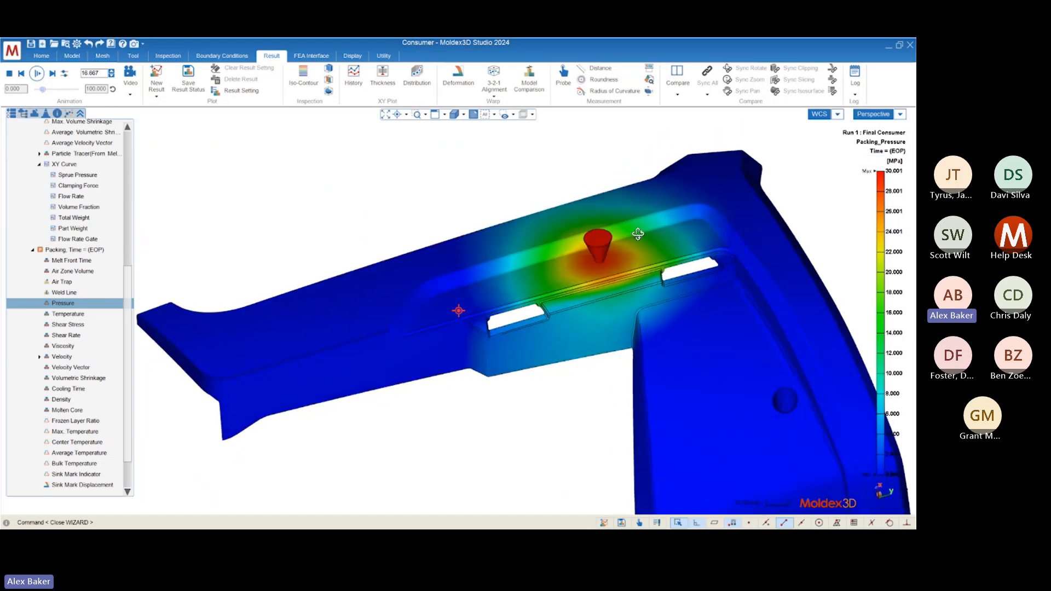
scroll(619, 248, up, 5)
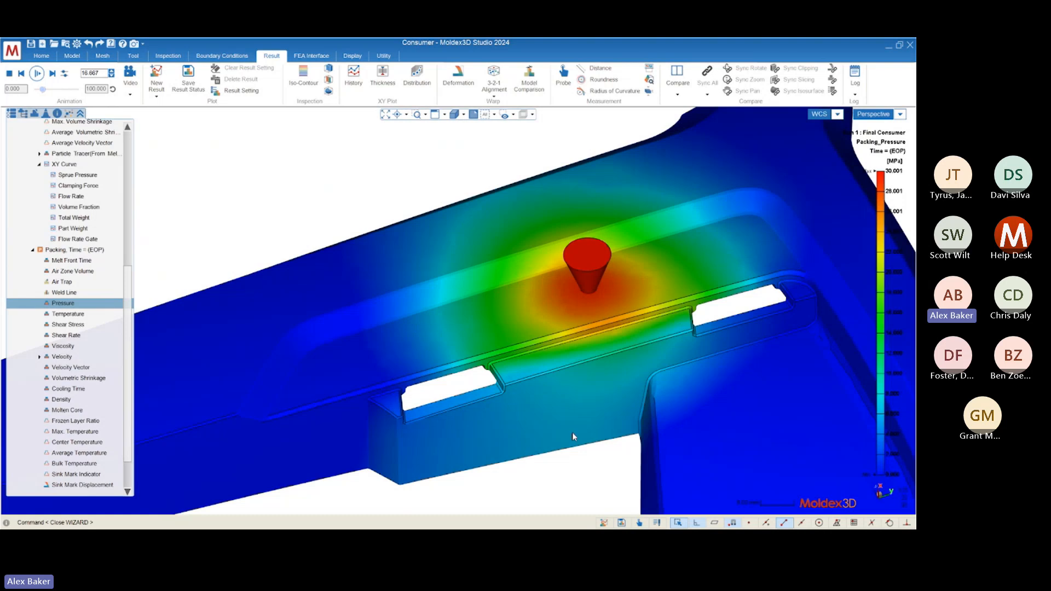
scroll(679, 323, down, 5)
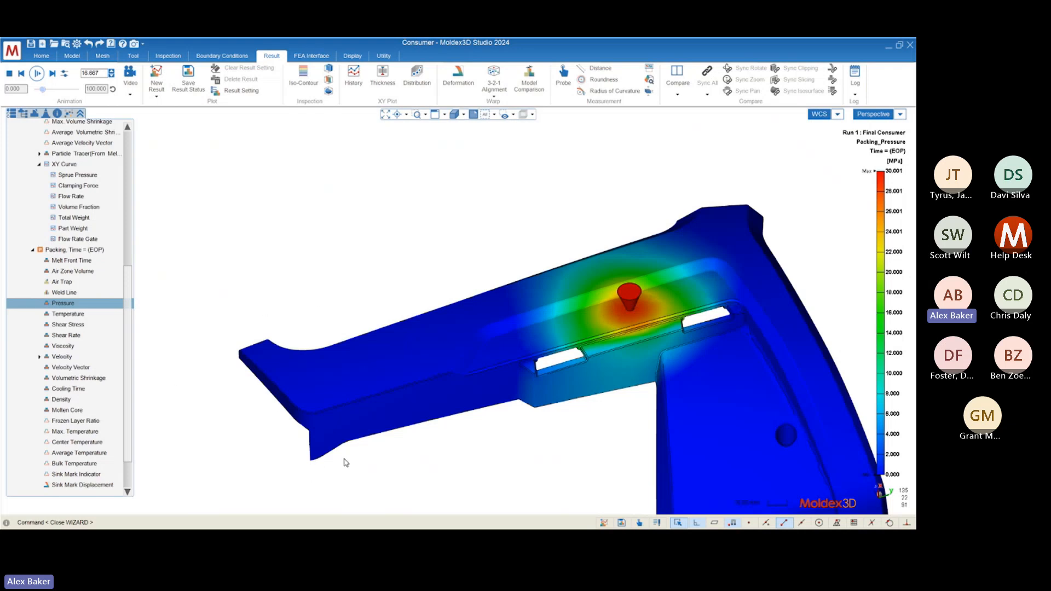
mouse_move(317, 461)
middle_down()
mouse_move(338, 455)
mouse_move(319, 444)
middle_up()
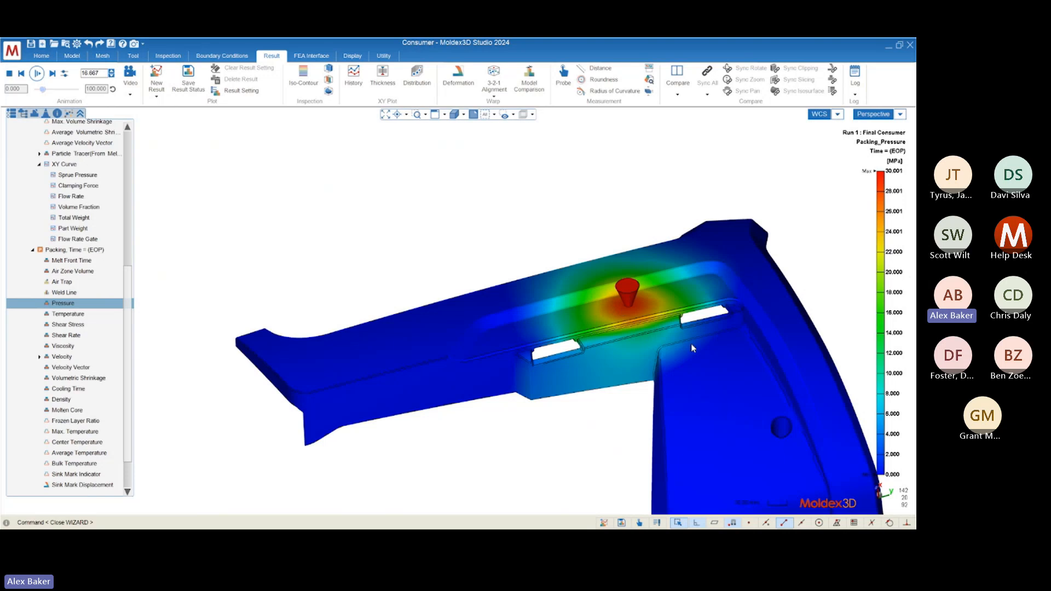
scroll(691, 344, up, 5)
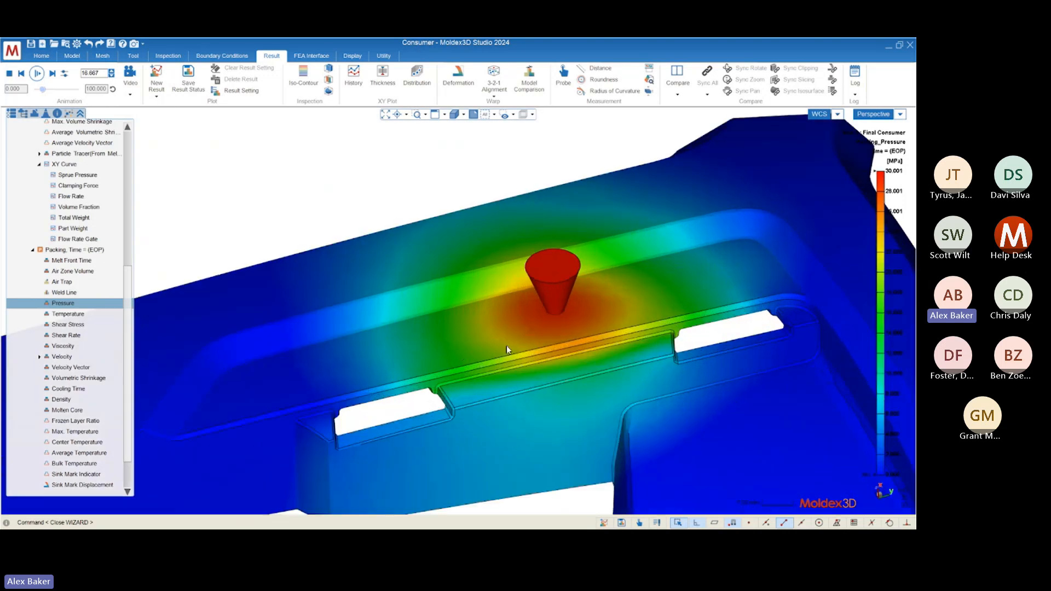
scroll(766, 296, down, 4)
scroll(317, 361, up, 2)
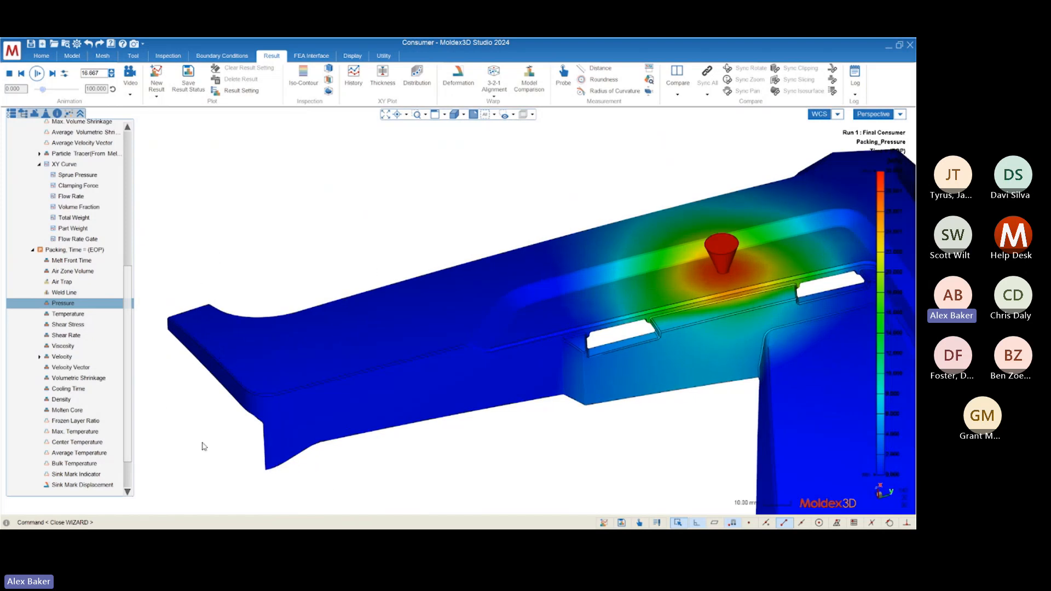
Step: Look back through the filling results list and re-examine how the packing pressure spreads from the sprue over the part
scroll(58, 224, up, 3)
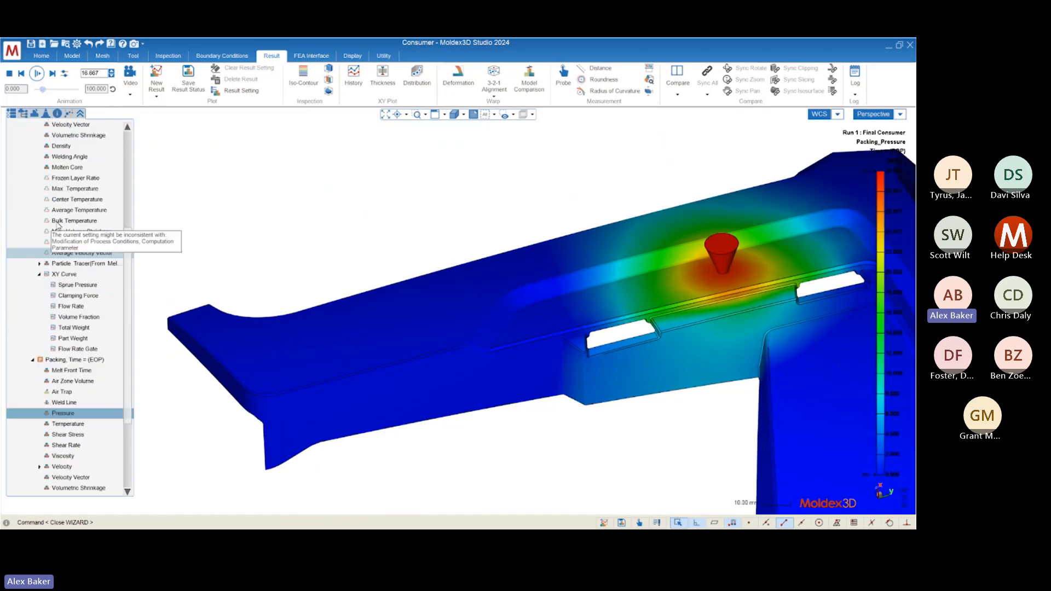
scroll(58, 224, up, 1)
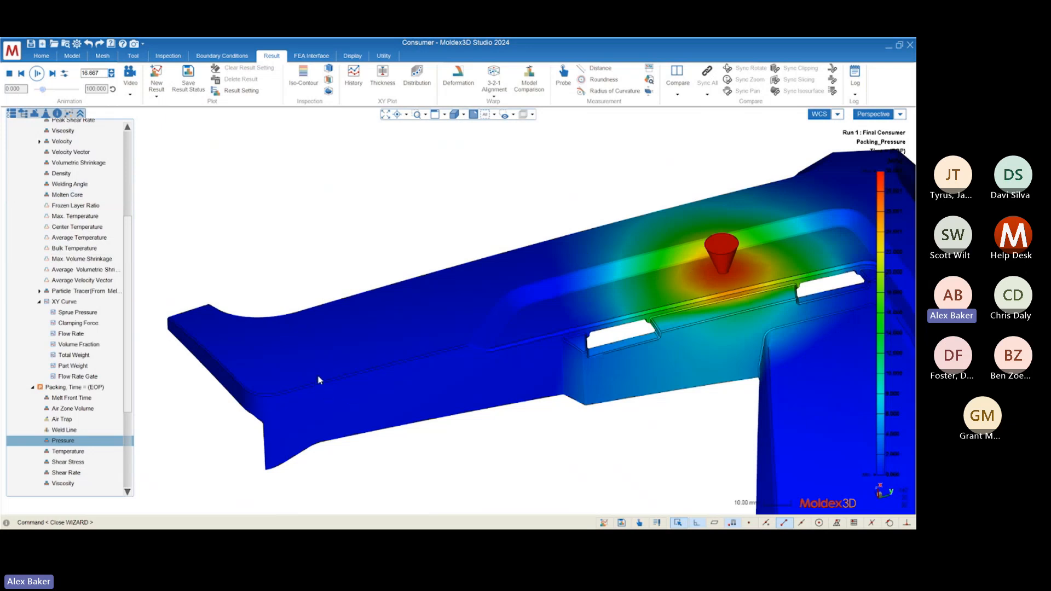
mouse_move(395, 369)
middle_down()
mouse_move(502, 364)
mouse_move(442, 375)
middle_up()
scroll(276, 255, down, 3)
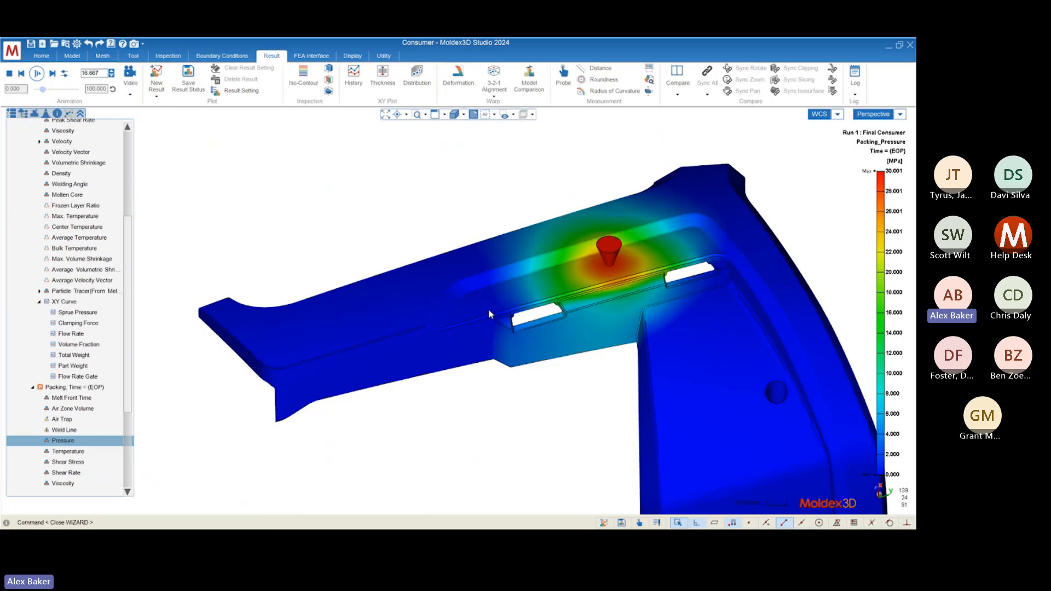
scroll(629, 252, up, 2)
scroll(630, 250, up, 3)
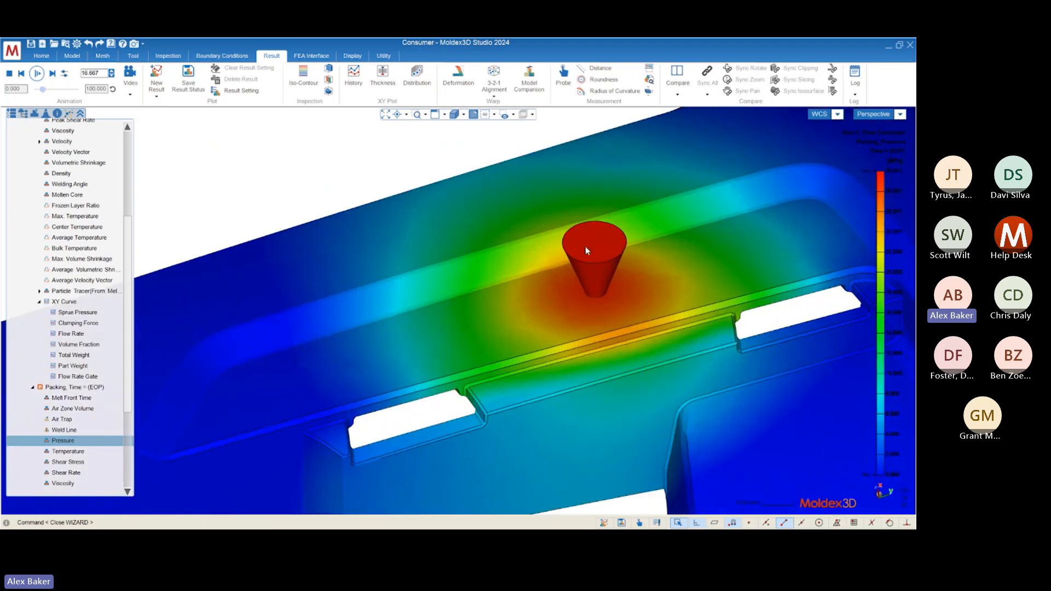
scroll(512, 298, down, 2)
scroll(511, 297, down, 4)
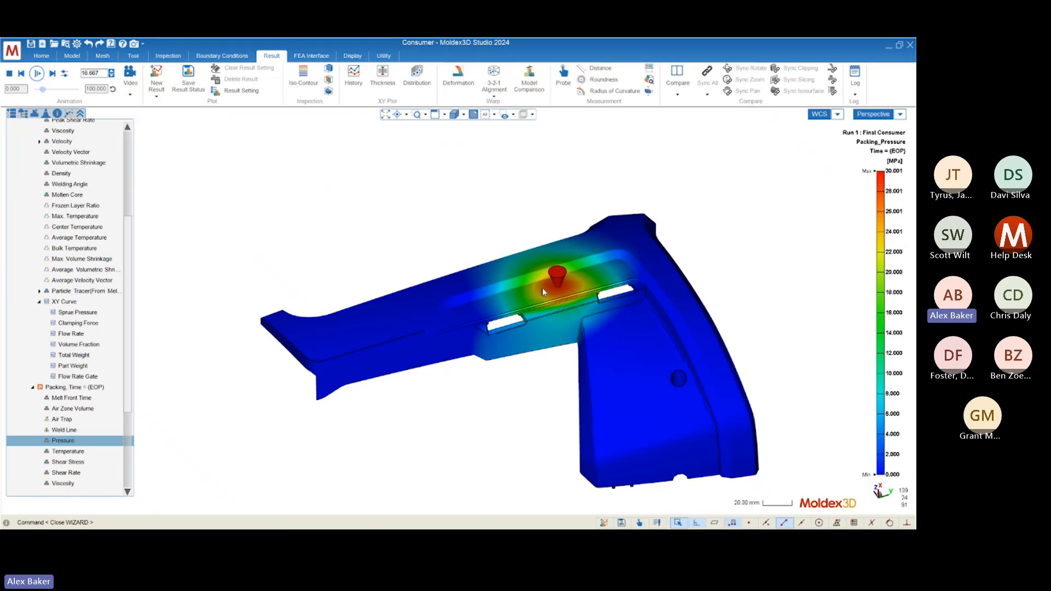
scroll(564, 268, up, 5)
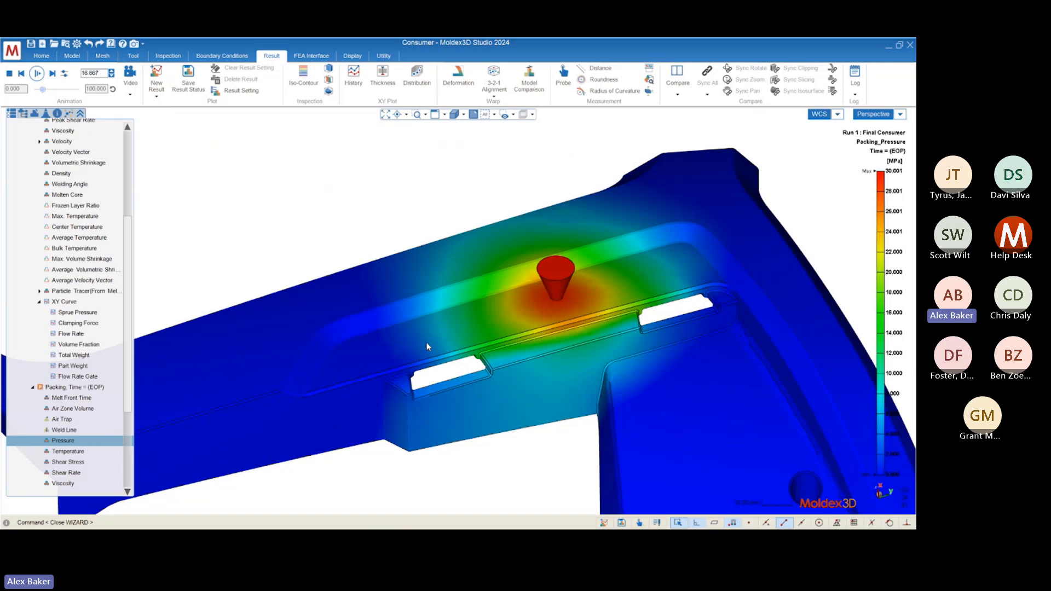
scroll(581, 282, down, 5)
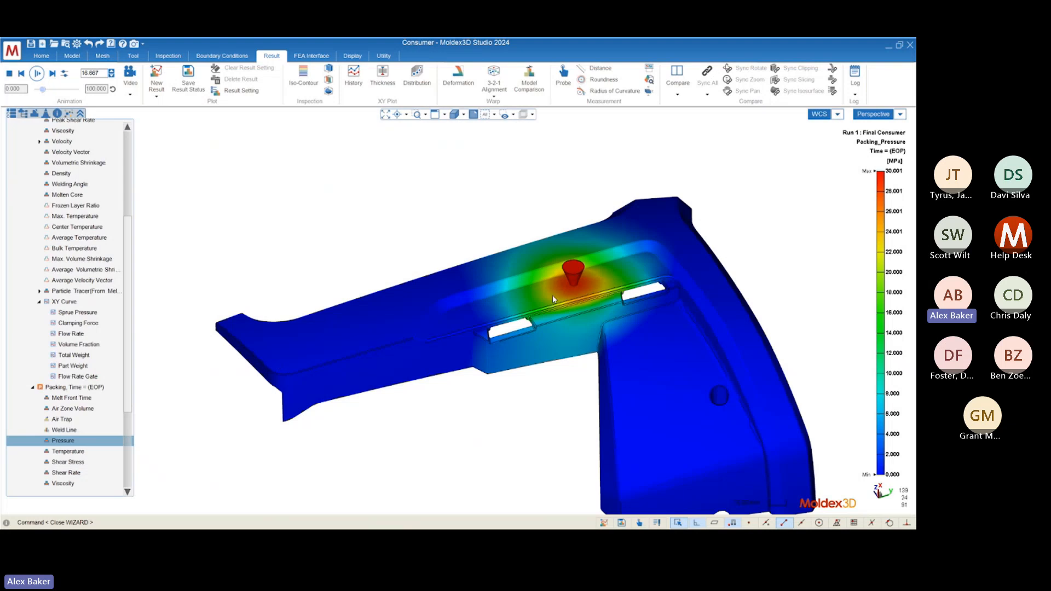
Step: Examine the end-of-packing pressure from the sprue along the arm to its far end, up close and over the whole part
scroll(534, 252, down, 6)
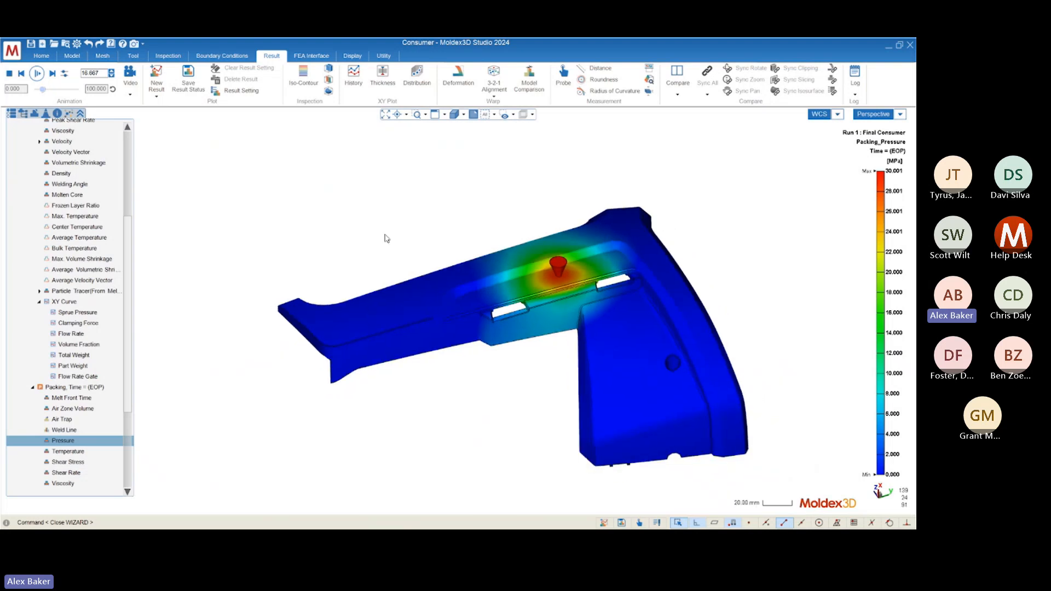
mouse_move(490, 399)
middle_down()
mouse_move(537, 369)
mouse_move(499, 393)
mouse_move(519, 327)
middle_up()
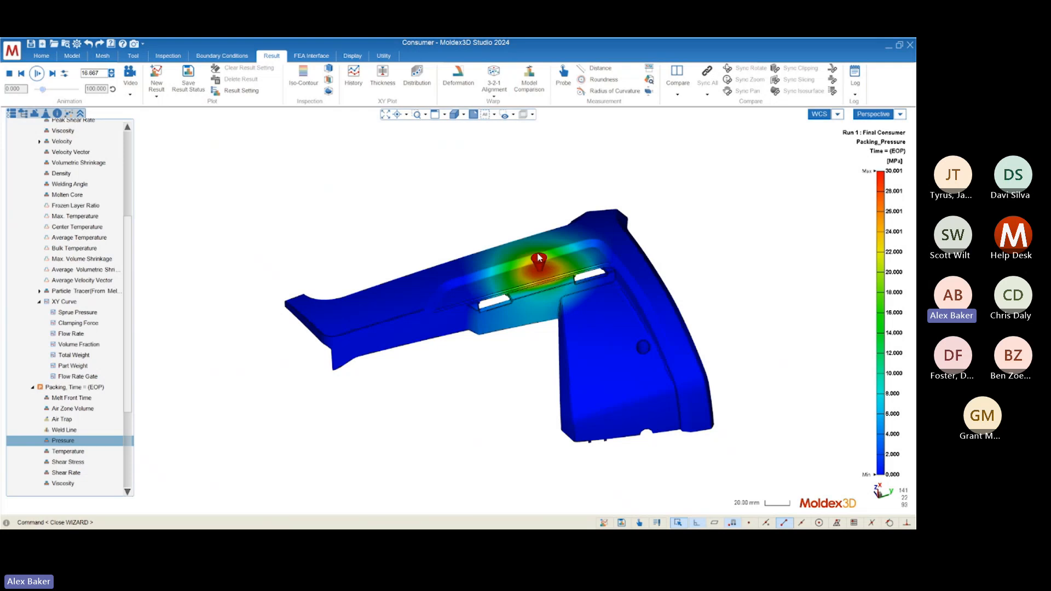
scroll(541, 236, up, 3)
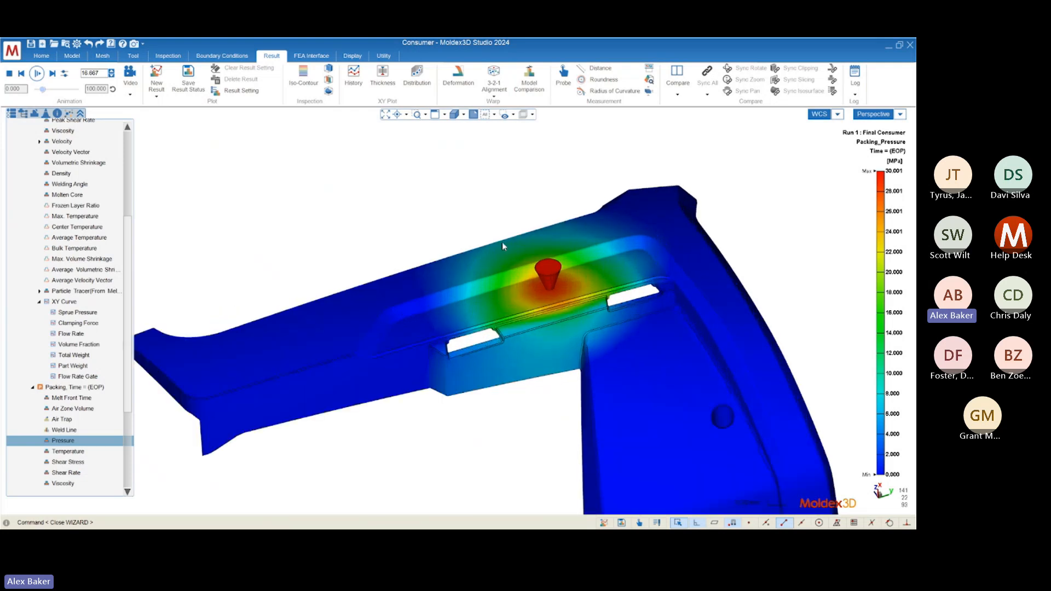
scroll(509, 252, up, 3)
middle_drag(530, 299, 531, 241)
scroll(474, 255, down, 2)
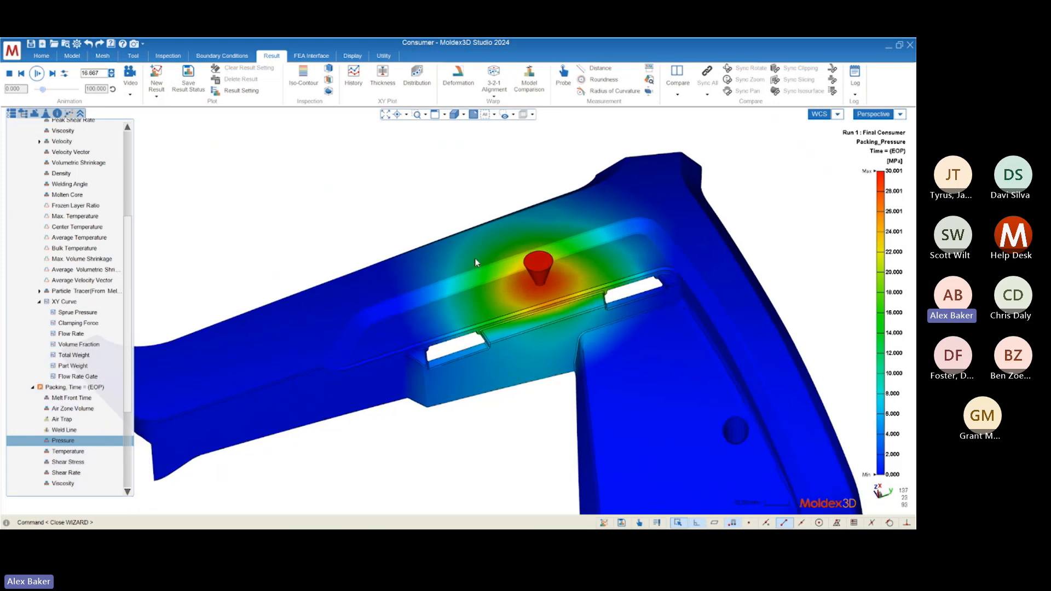
middle_drag(475, 259, 484, 273)
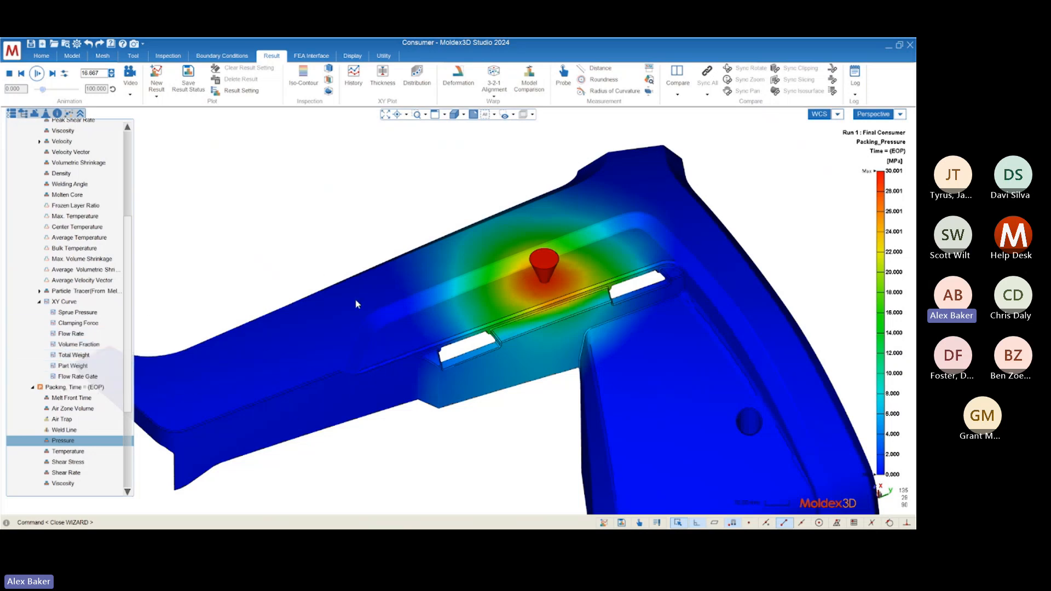
scroll(358, 299, down, 3)
mouse_move(320, 358)
middle_down()
mouse_move(352, 355)
mouse_move(448, 235)
mouse_move(466, 363)
mouse_move(425, 296)
mouse_move(443, 185)
middle_up()
scroll(242, 281, down, 2)
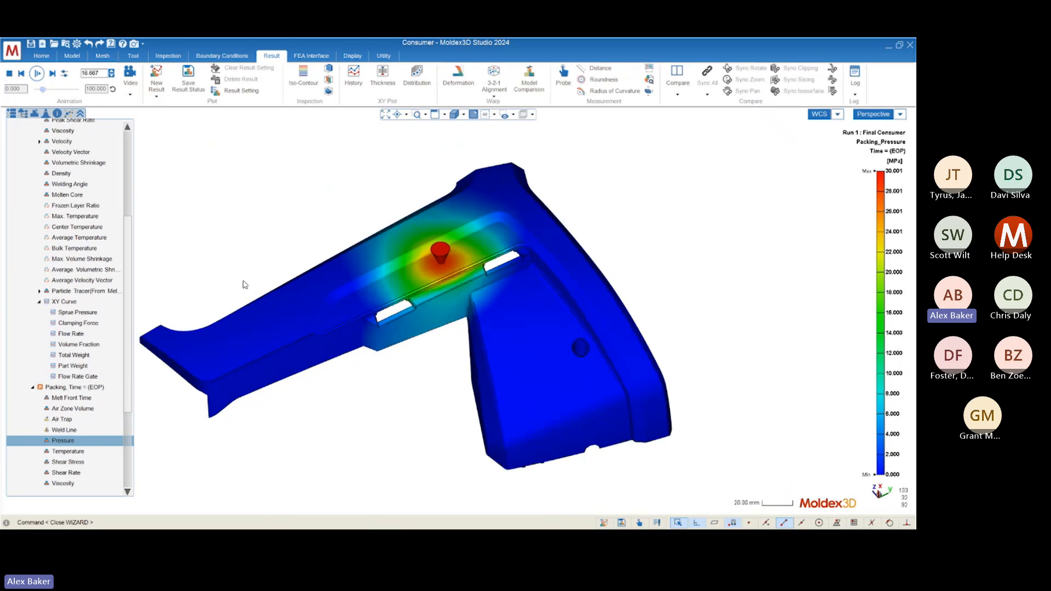
scroll(486, 307, down, 3)
scroll(307, 314, up, 6)
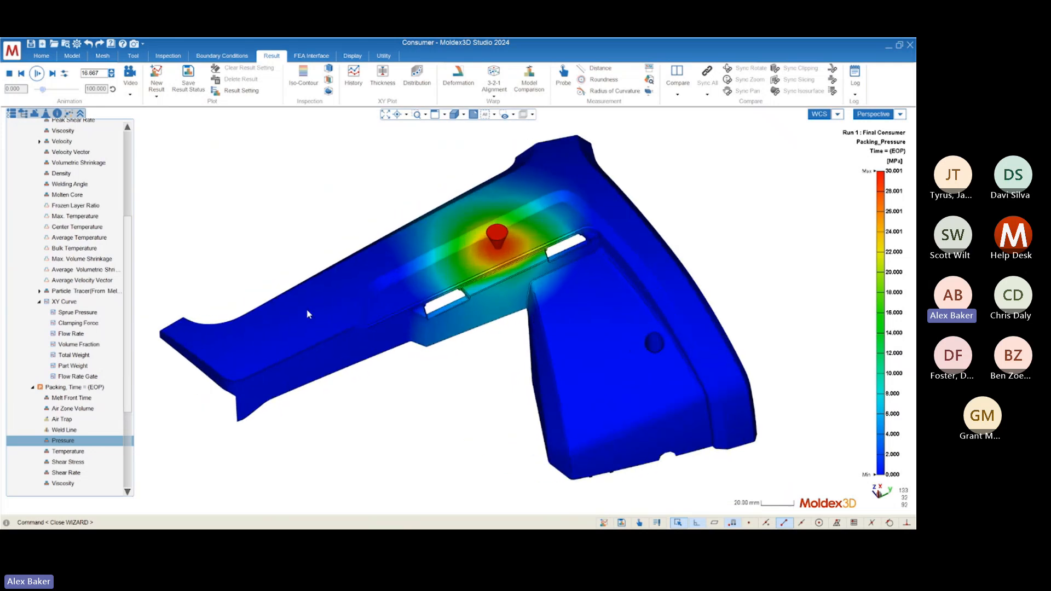
scroll(609, 331, down, 4)
scroll(472, 334, down, 1)
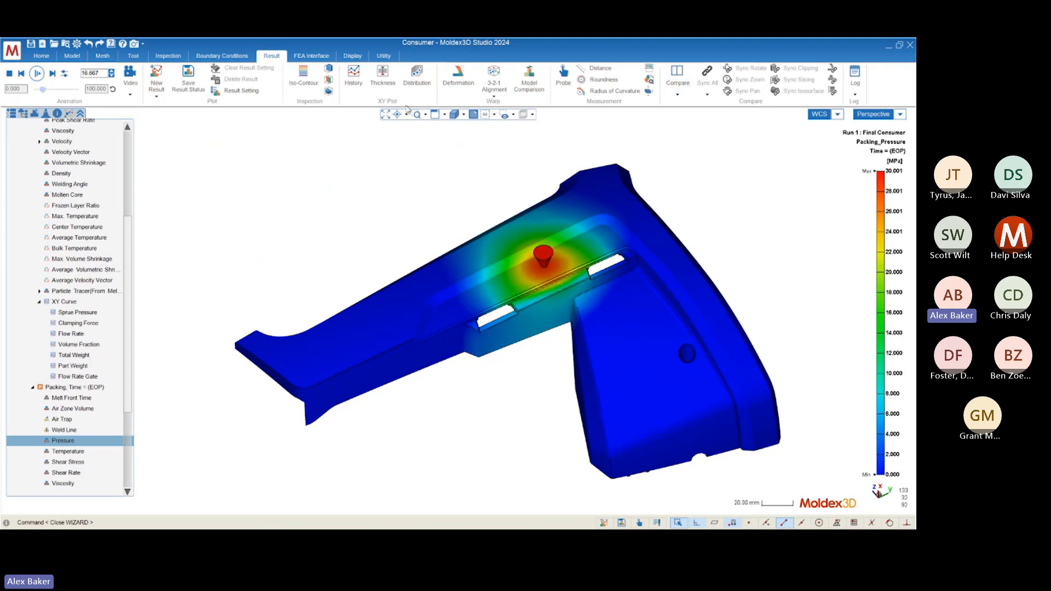
Step: Split the display into two side-by-side comparison views and fit the whole packing pressure plot in each view
click(680, 77)
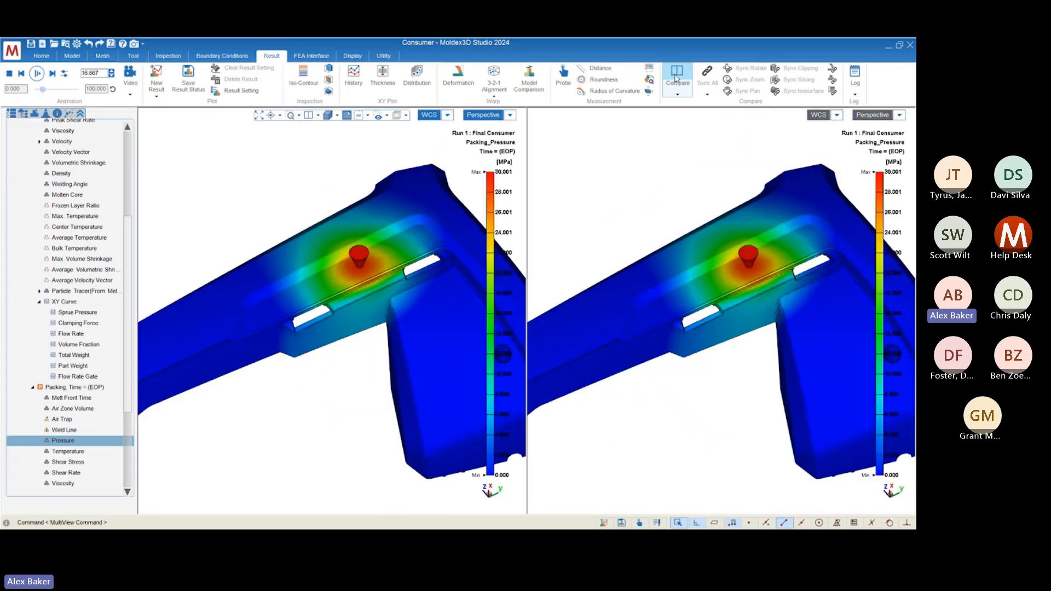
click(760, 375)
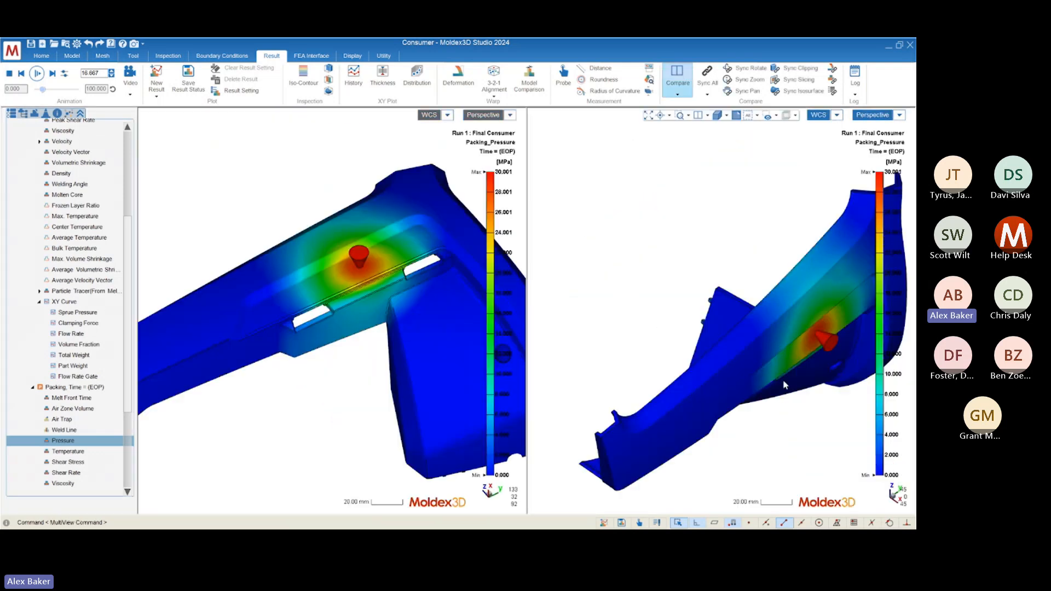
middle_drag(784, 384, 672, 219)
scroll(703, 397, down, 4)
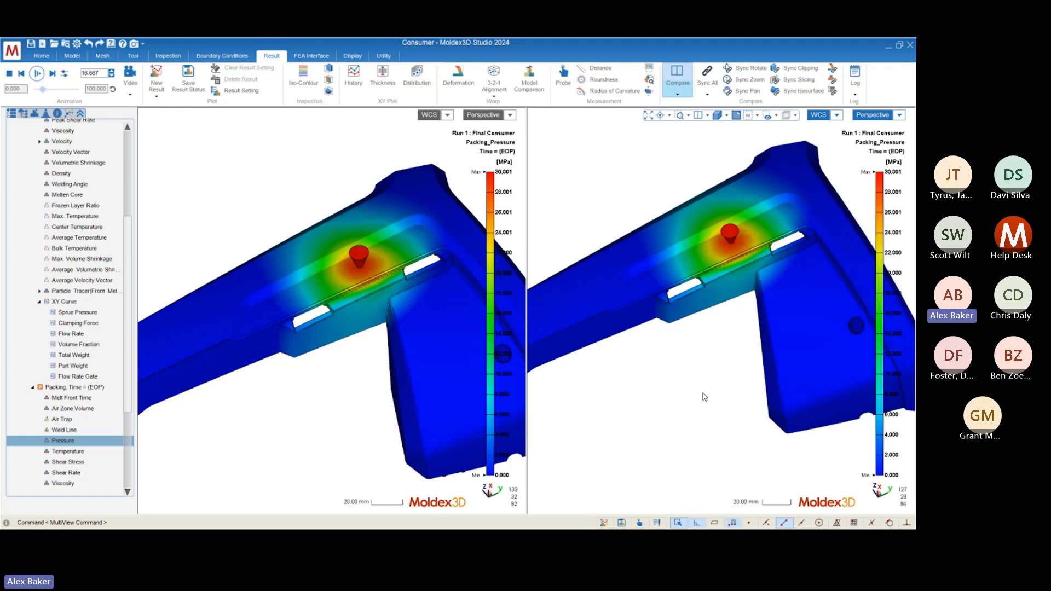
scroll(328, 363, down, 1)
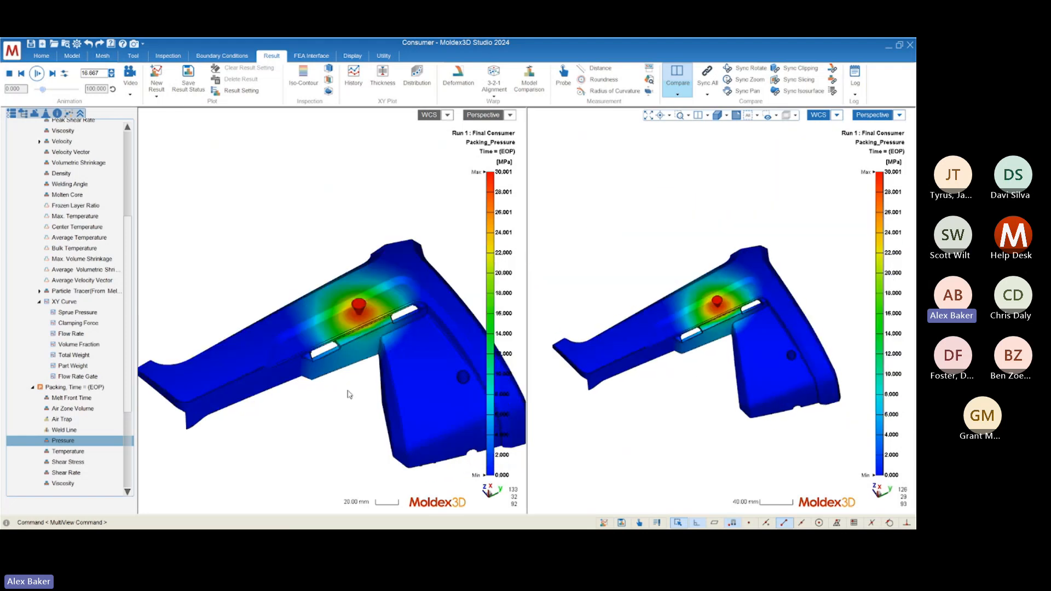
scroll(364, 406, down, 1)
scroll(392, 408, up, 1)
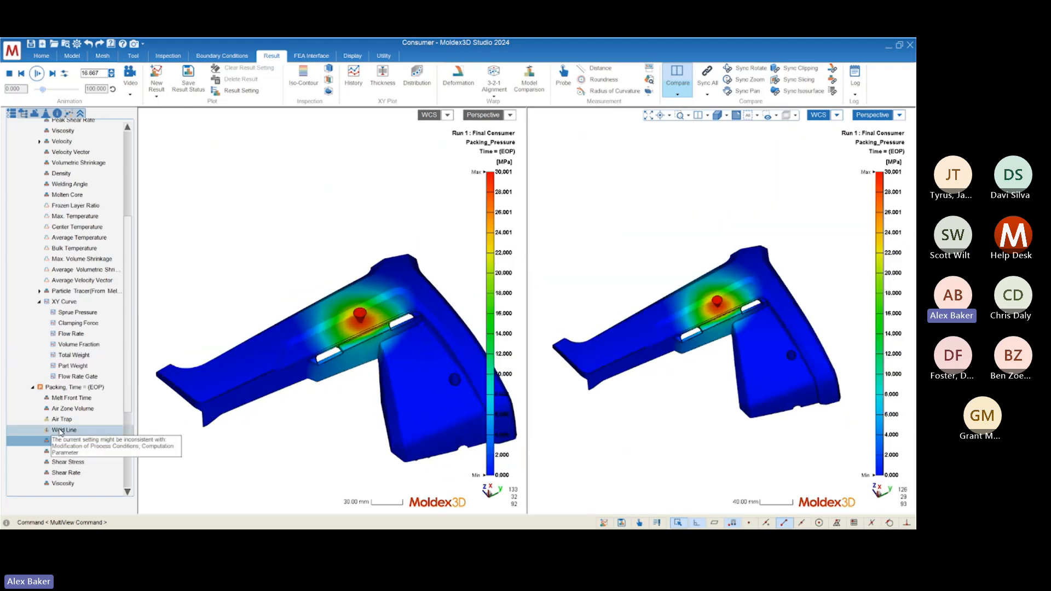
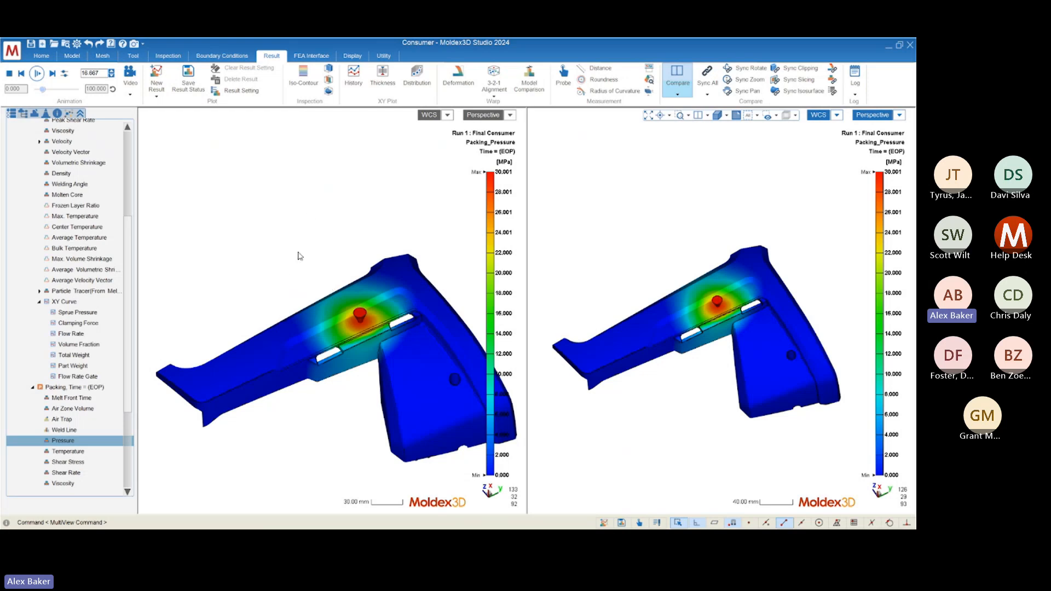
Step: Show the packing Molten Core result in the second comparison view, matching the part's size and orientation to the pressure view
click(381, 168)
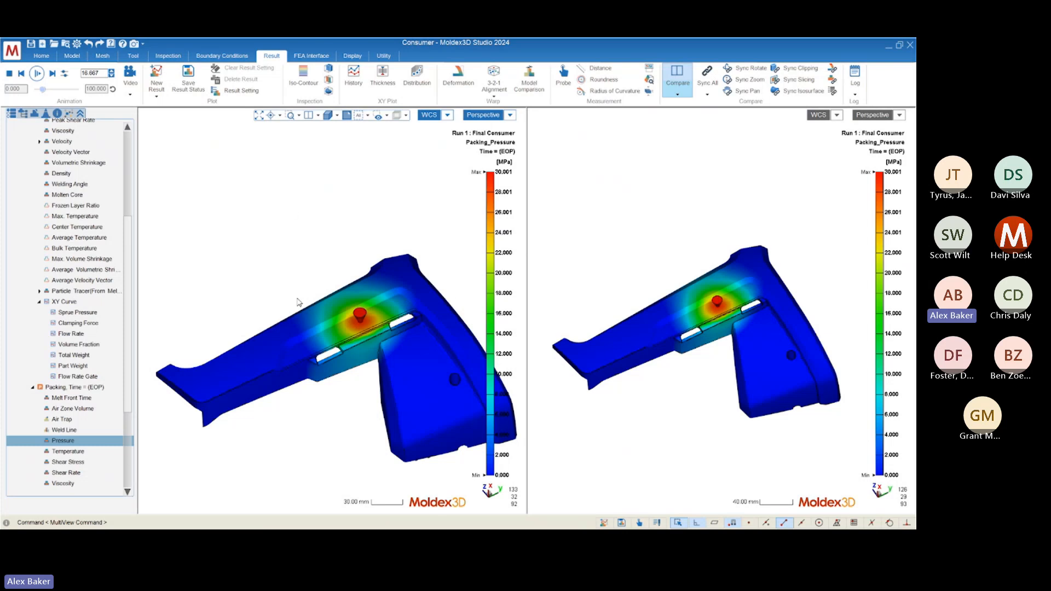
click(659, 173)
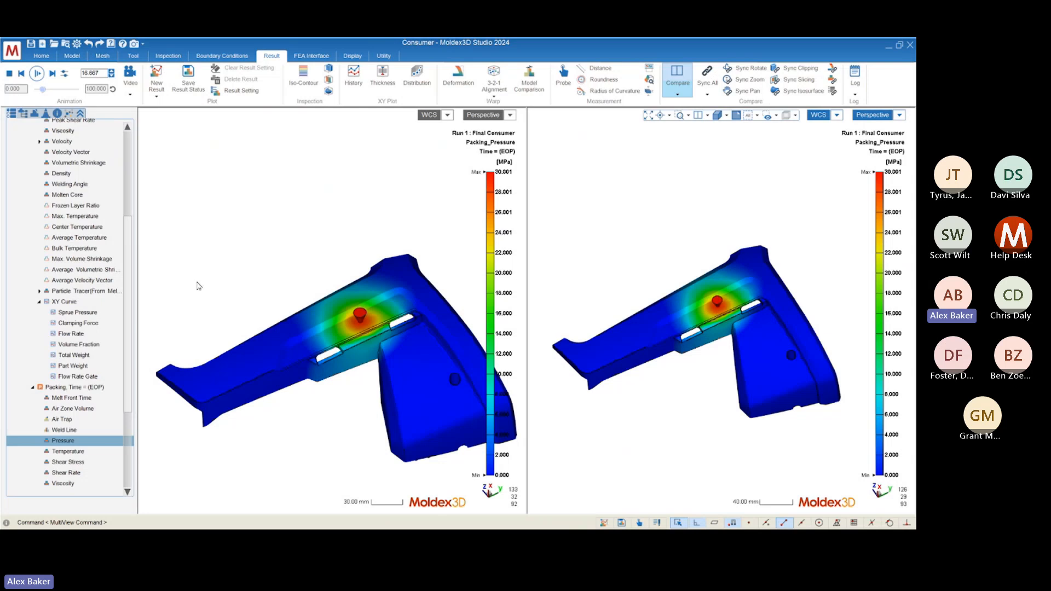
scroll(121, 329, down, 6)
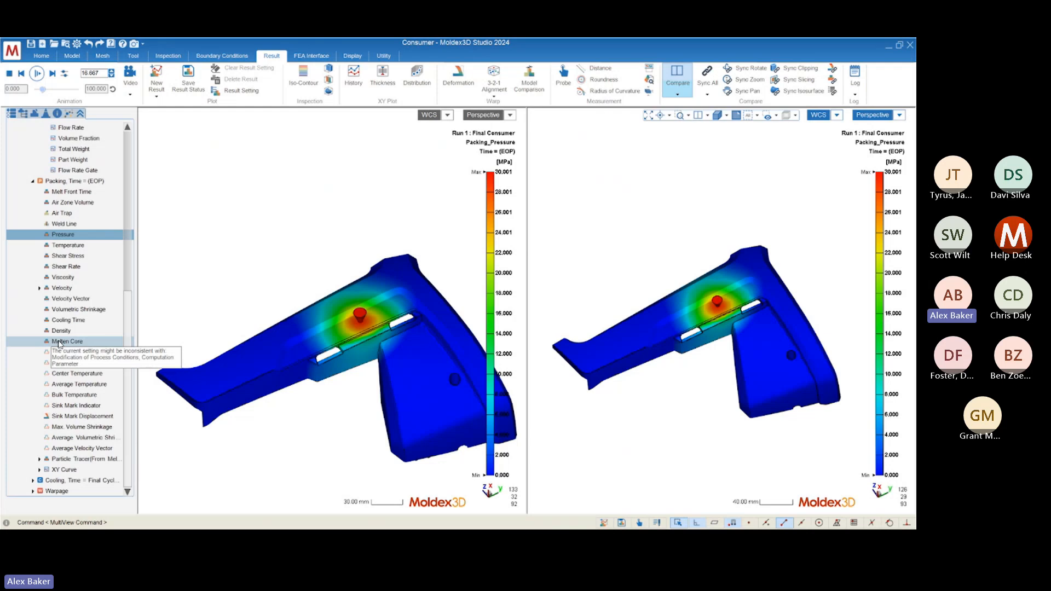
click(59, 341)
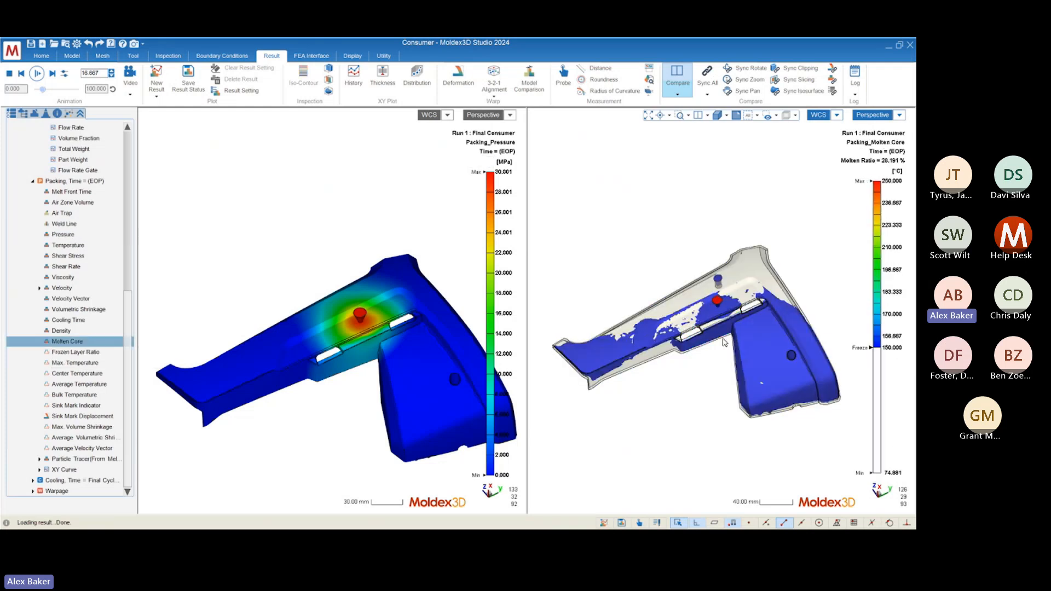
mouse_move(728, 335)
middle_down()
mouse_move(747, 317)
mouse_move(729, 331)
middle_up()
scroll(702, 305, up, 4)
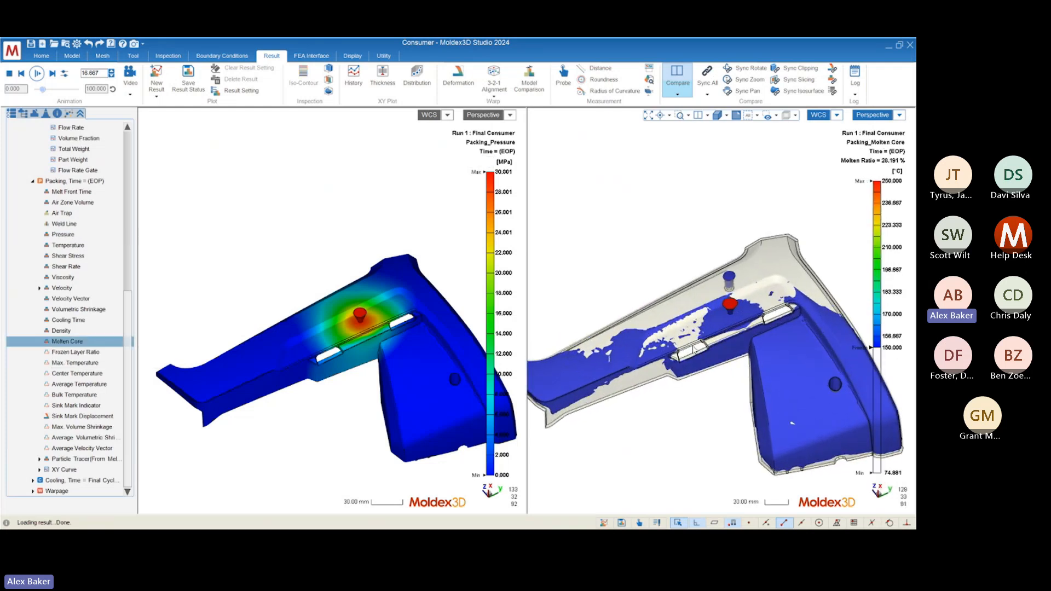
scroll(697, 400, down, 2)
middle_drag(682, 395, 696, 402)
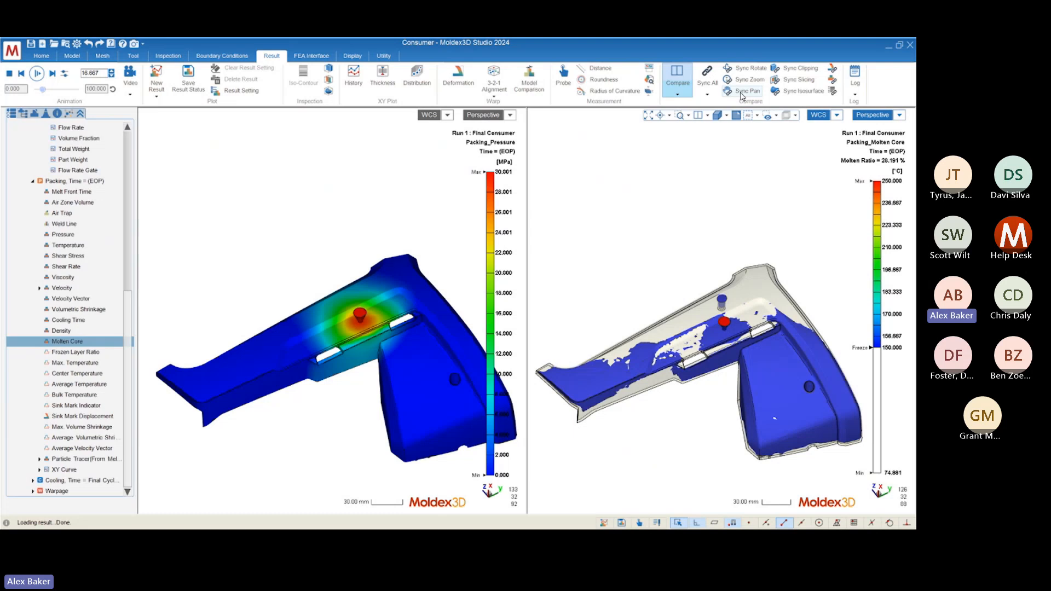
Step: Synchronise rotation and zoom between the two comparison views and try both on the part
click(748, 68)
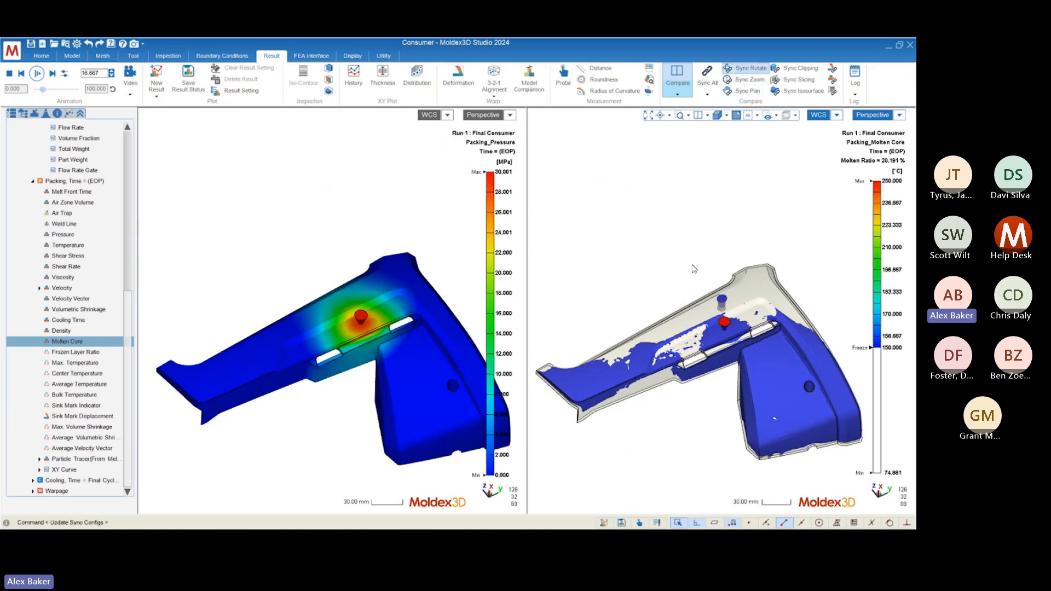
middle_drag(694, 268, 709, 342)
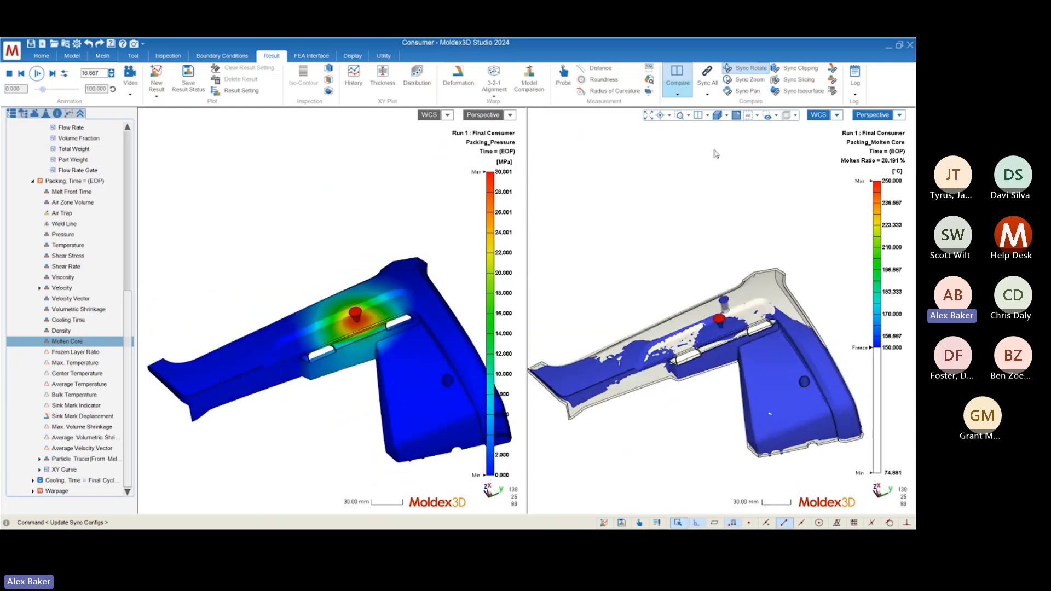
click(751, 79)
scroll(685, 427, up, 2)
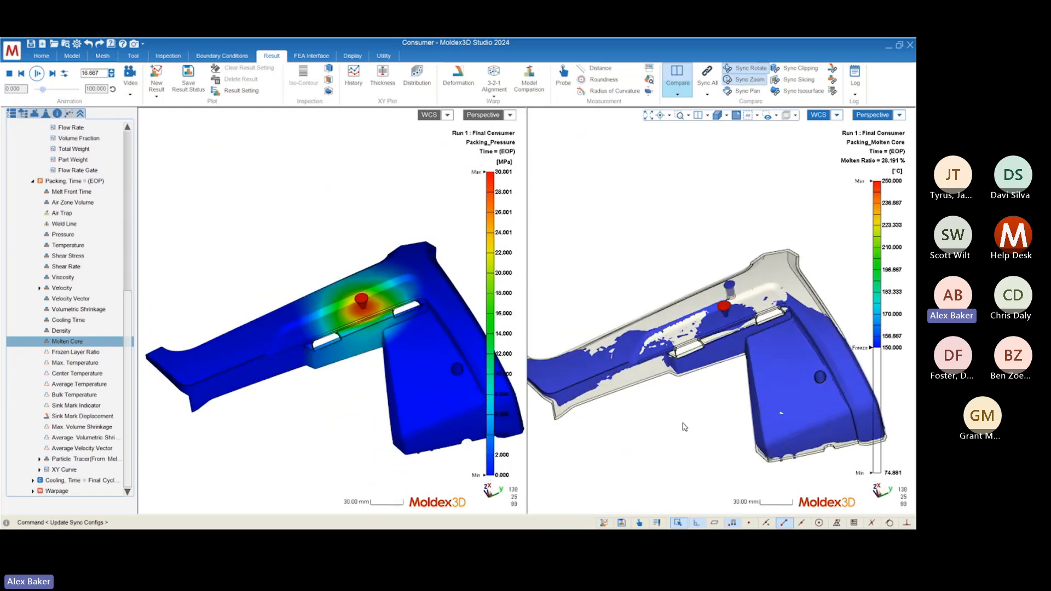
scroll(691, 426, up, 3)
scroll(697, 425, down, 2)
Step: Compare the molten core with the packing pressure around the sprue and along the arm, and look back through the project's results list
middle_drag(699, 425, 724, 360)
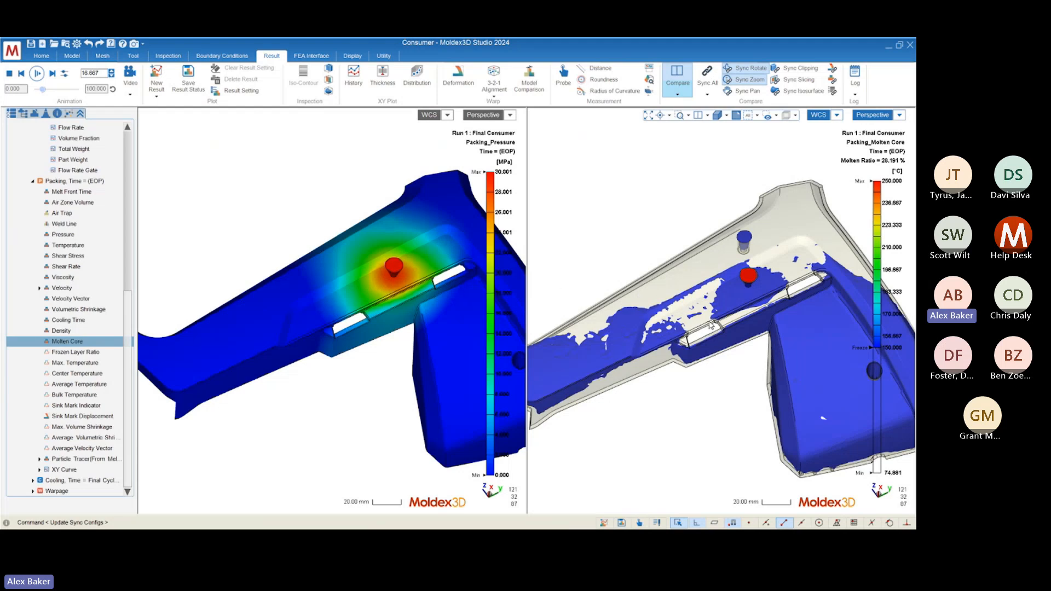
middle_drag(679, 341, 687, 336)
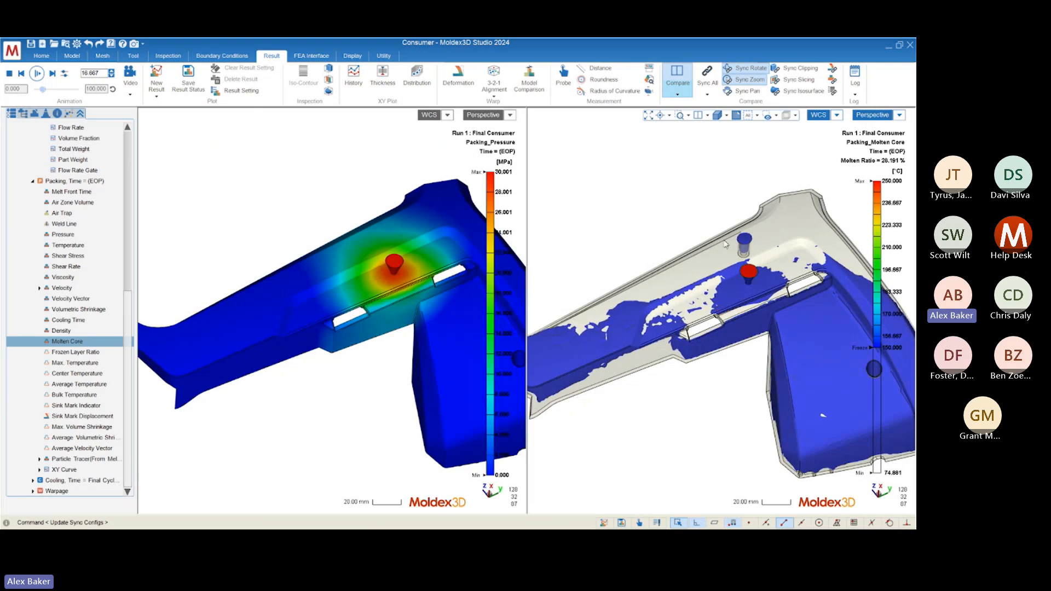
scroll(729, 238, down, 2)
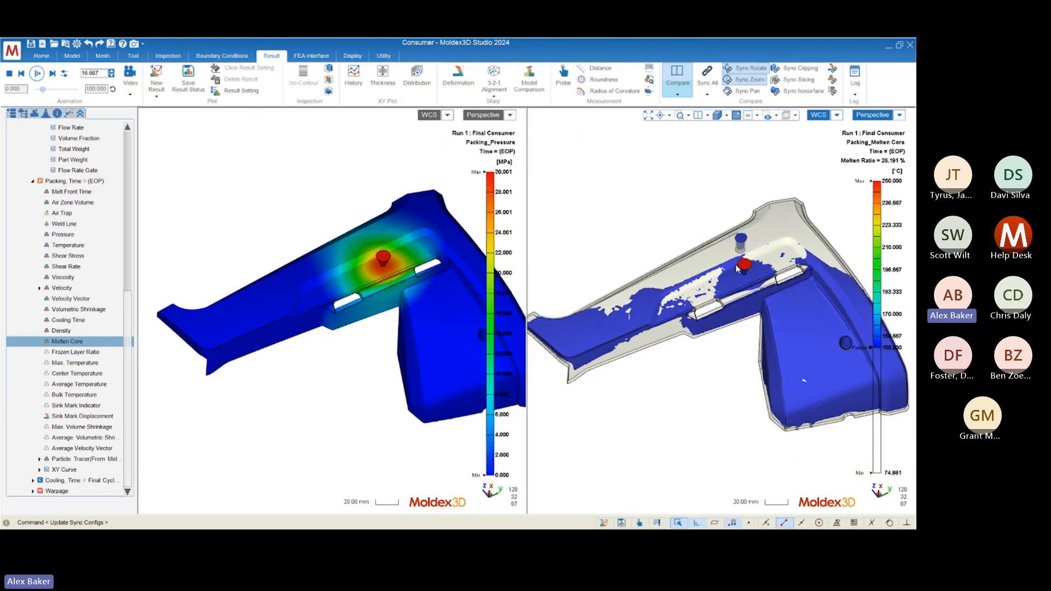
scroll(786, 383, down, 2)
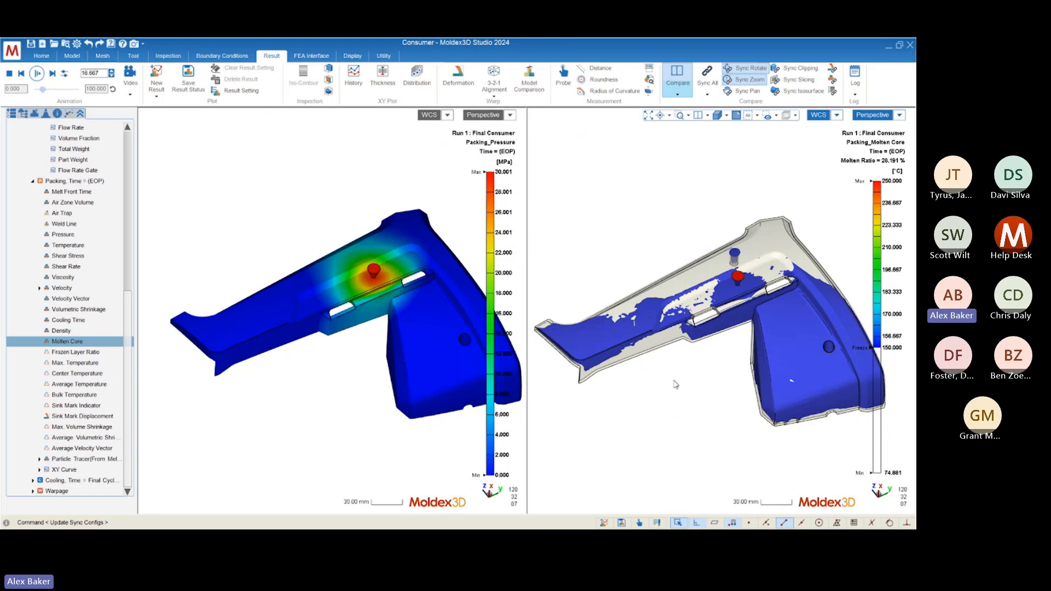
mouse_move(891, 365)
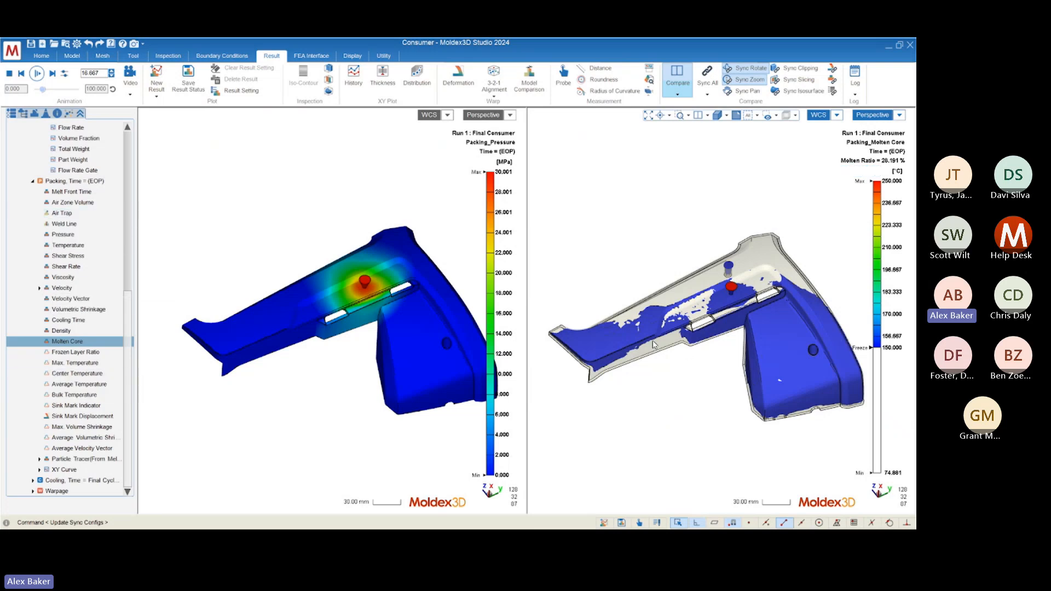
scroll(600, 322, up, 2)
scroll(588, 337, up, 2)
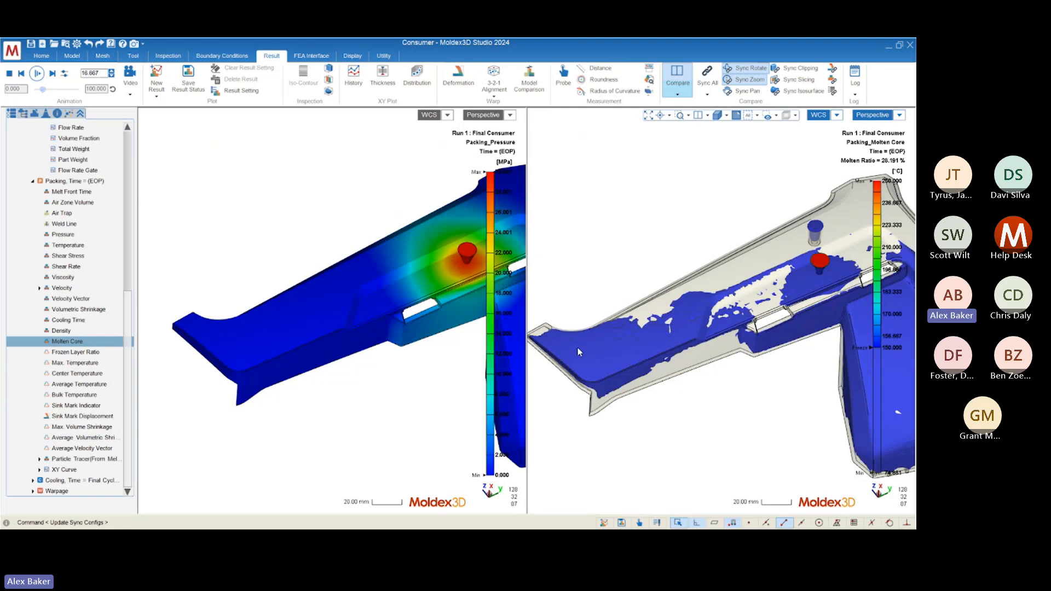
scroll(596, 346, down, 1)
mouse_move(765, 373)
middle_down()
mouse_move(760, 335)
mouse_move(754, 370)
middle_up()
scroll(76, 281, up, 7)
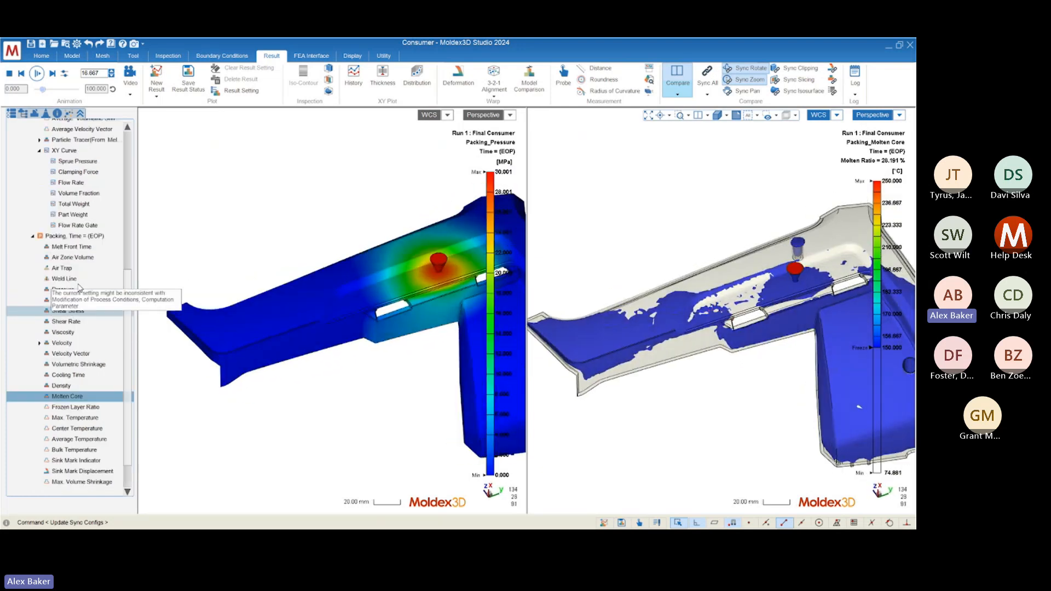
scroll(77, 281, up, 7)
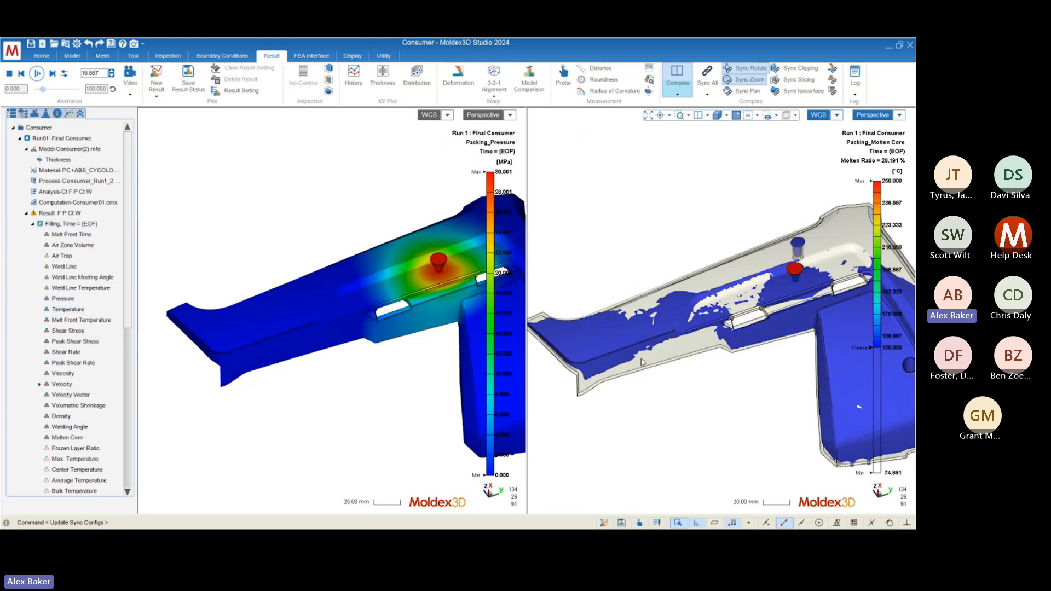
Step: Compare the end-of-packing pressure and molten core results around the gate and along the narrow arm of the part
scroll(606, 322, up, 5)
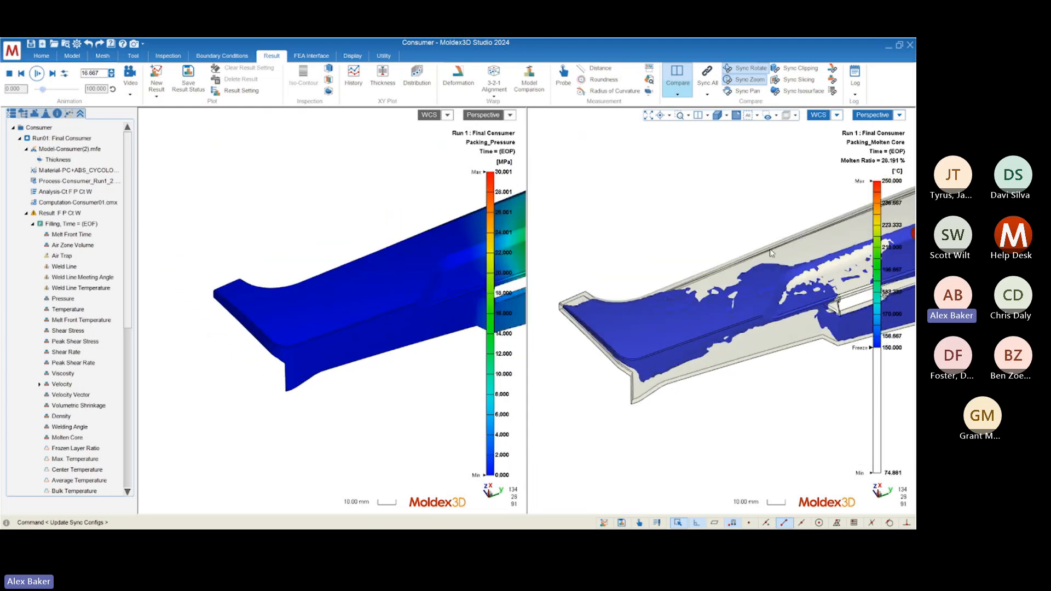
scroll(555, 338, down, 5)
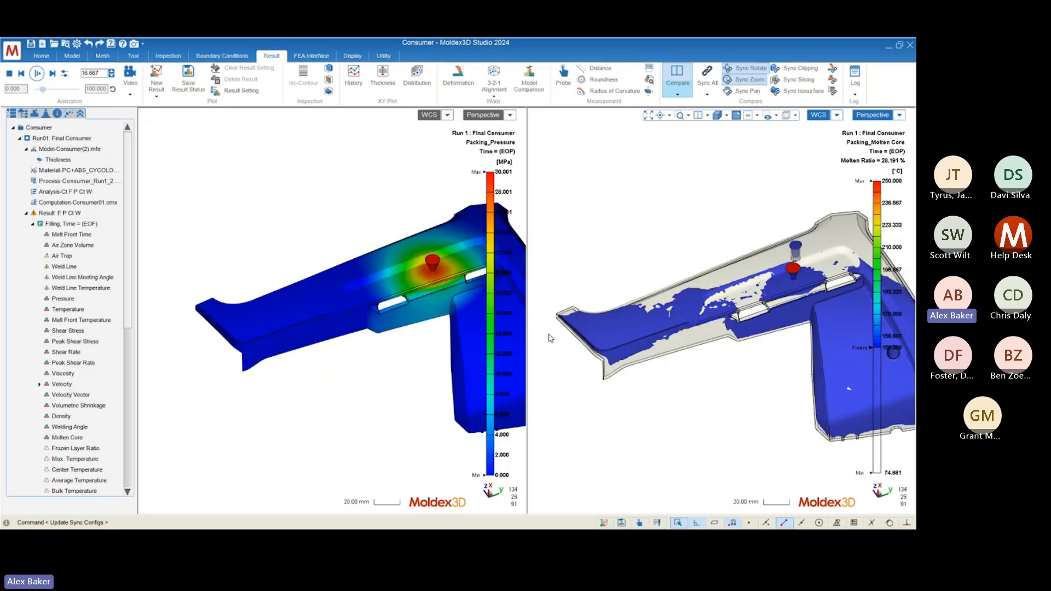
scroll(387, 258, up, 4)
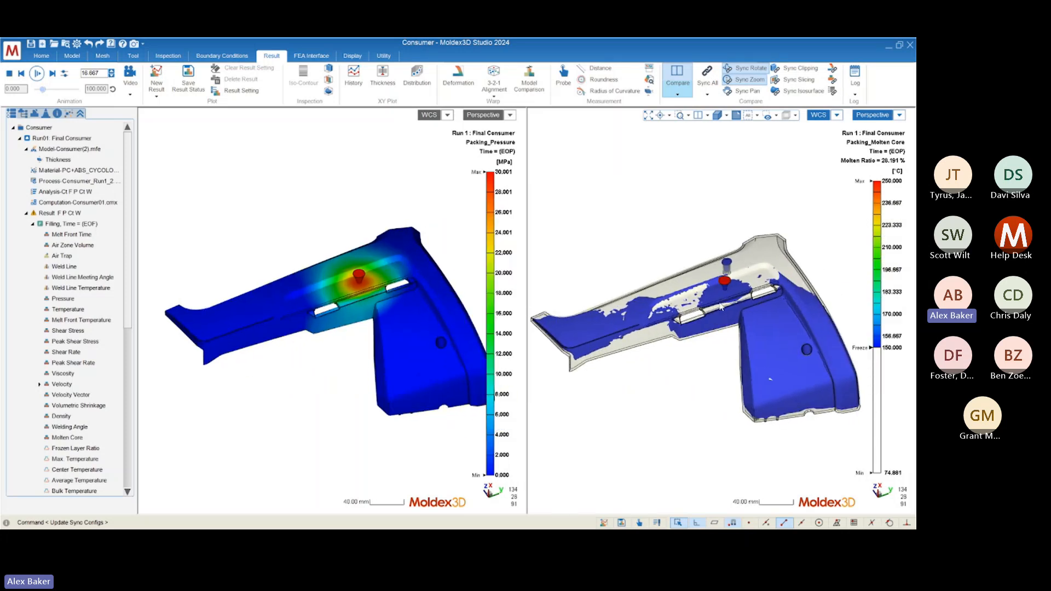
scroll(388, 258, up, 5)
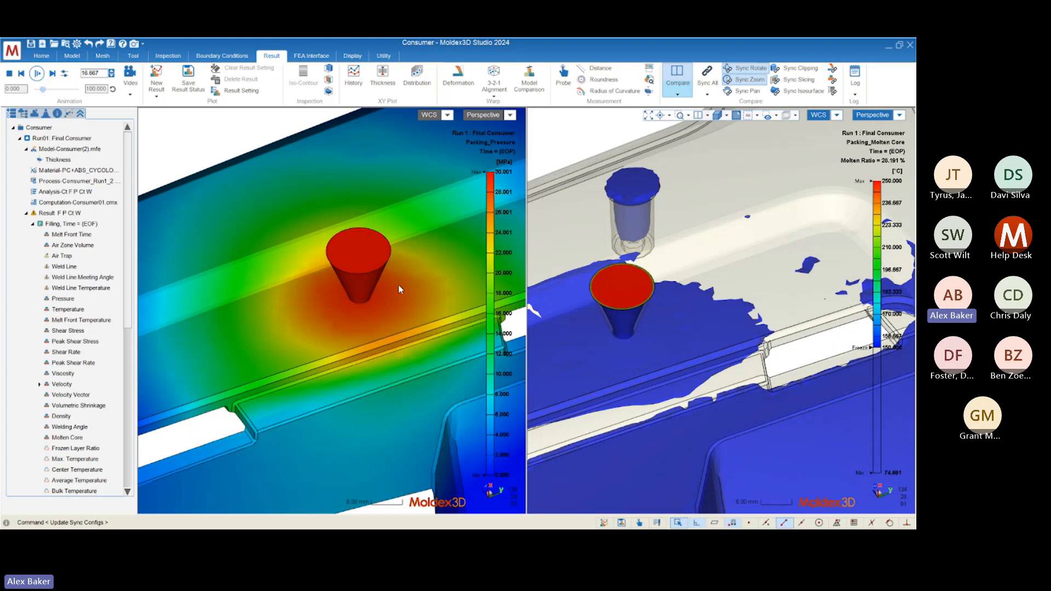
scroll(805, 252, down, 4)
scroll(739, 308, up, 2)
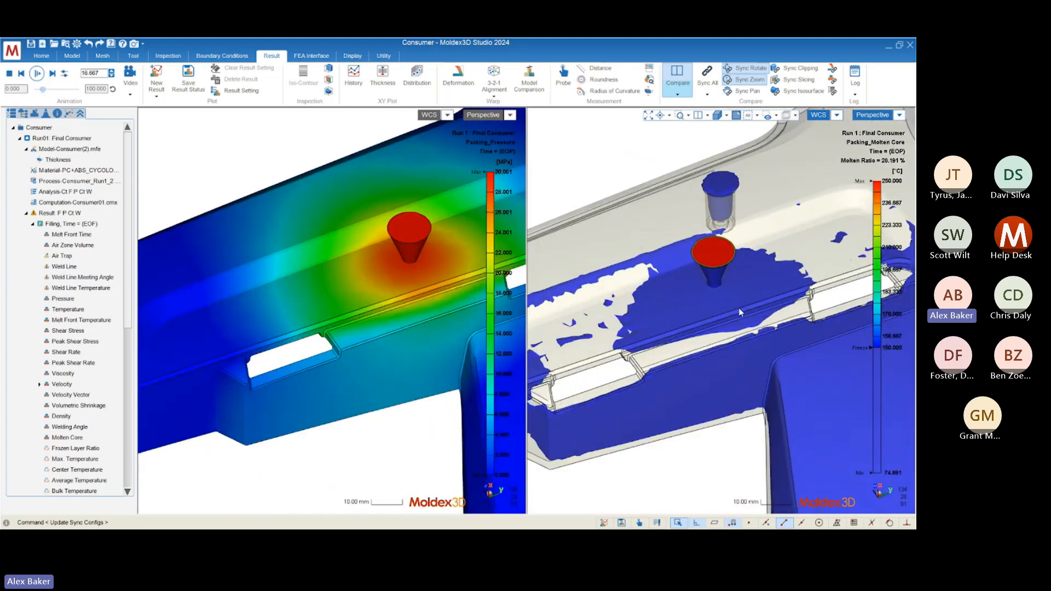
scroll(740, 312, up, 1)
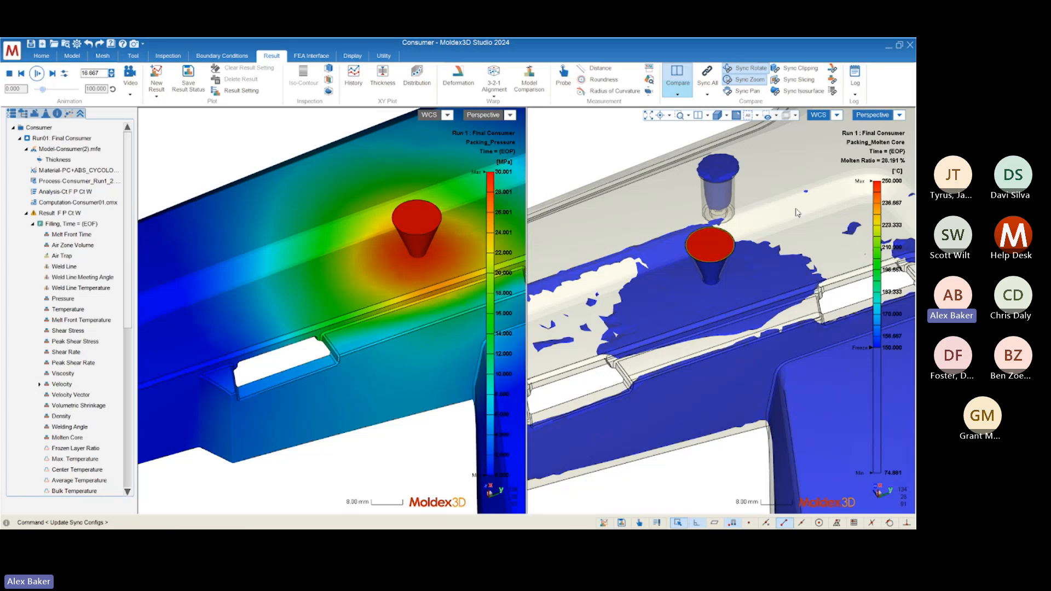
scroll(793, 265, down, 4)
scroll(627, 310, up, 1)
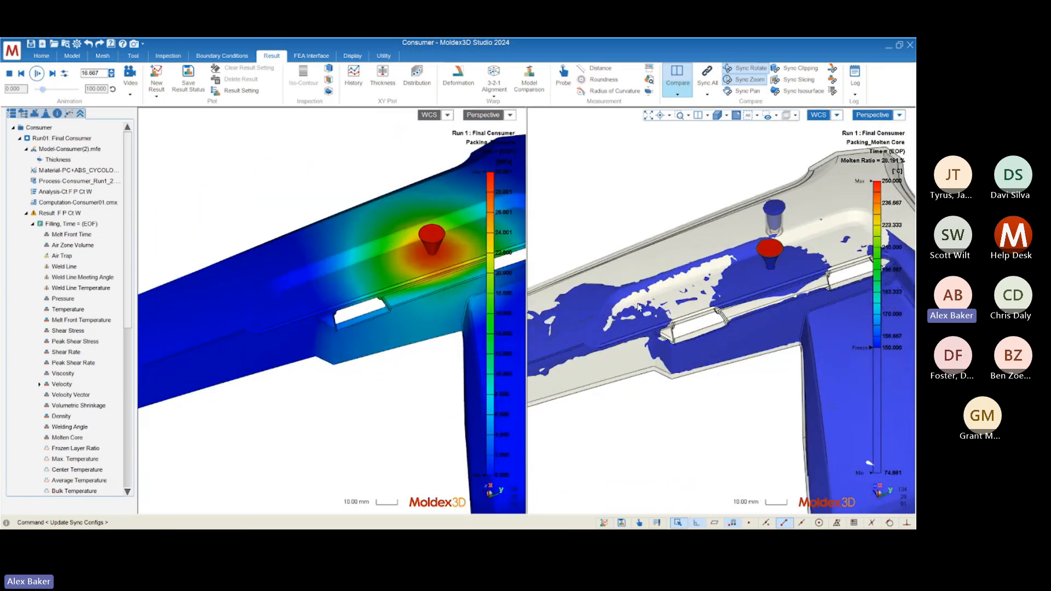
scroll(783, 277, down, 3)
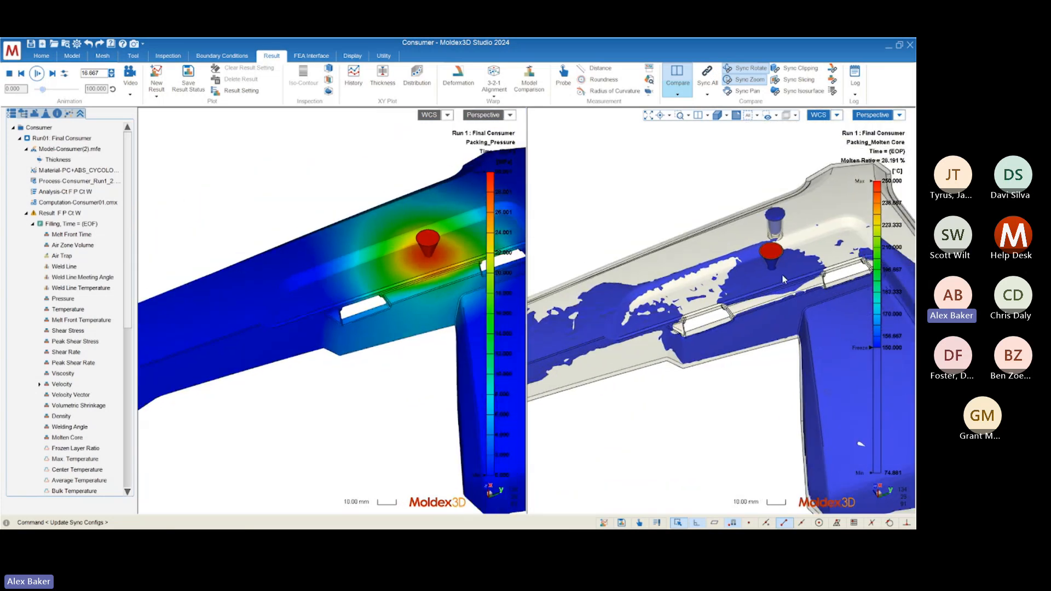
scroll(687, 303, up, 2)
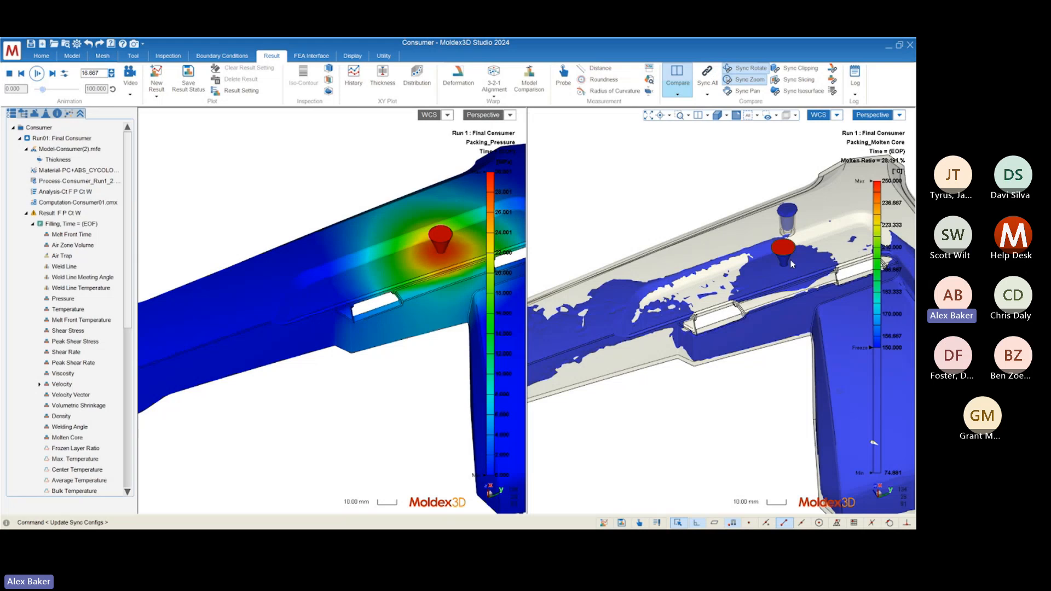
scroll(241, 361, down, 2)
scroll(612, 335, down, 1)
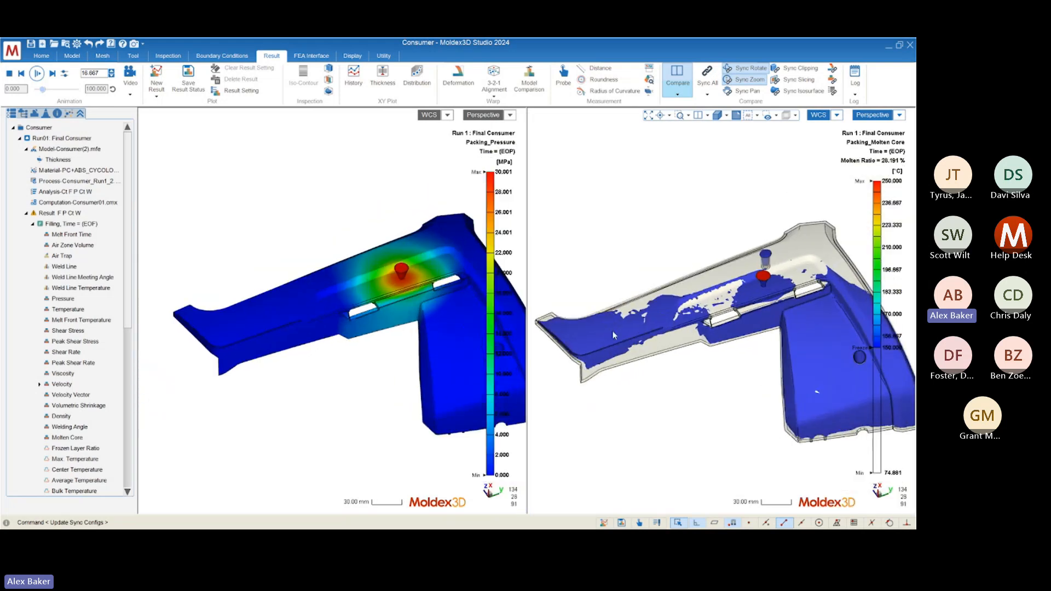
Step: Examine the pressure zone around the gate against the molten core gaps beside the nearby rectangular slot
scroll(613, 334, up, 1)
scroll(607, 336, up, 3)
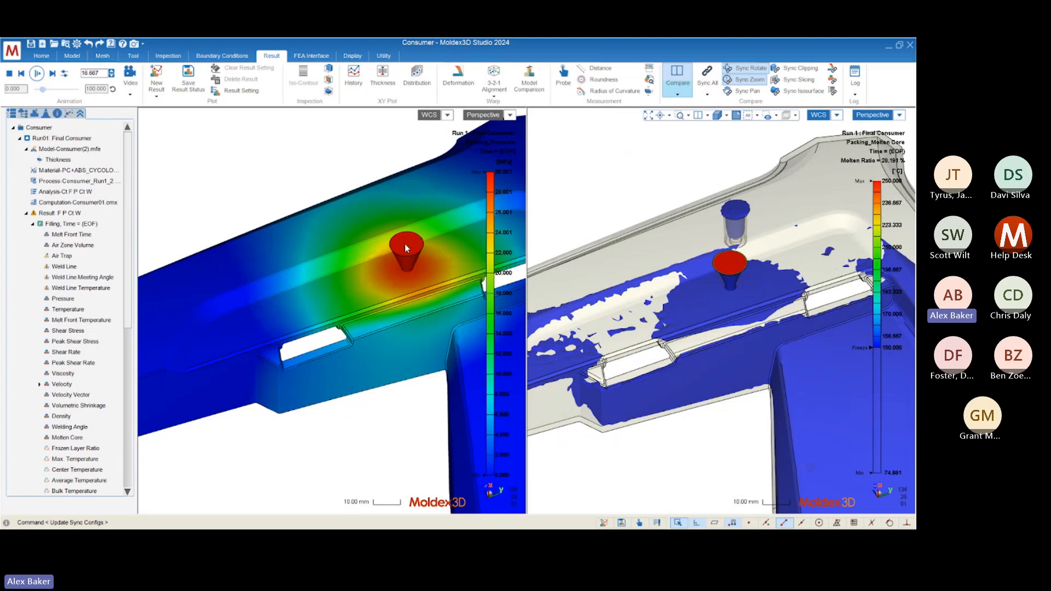
scroll(416, 247, down, 3)
scroll(429, 241, up, 2)
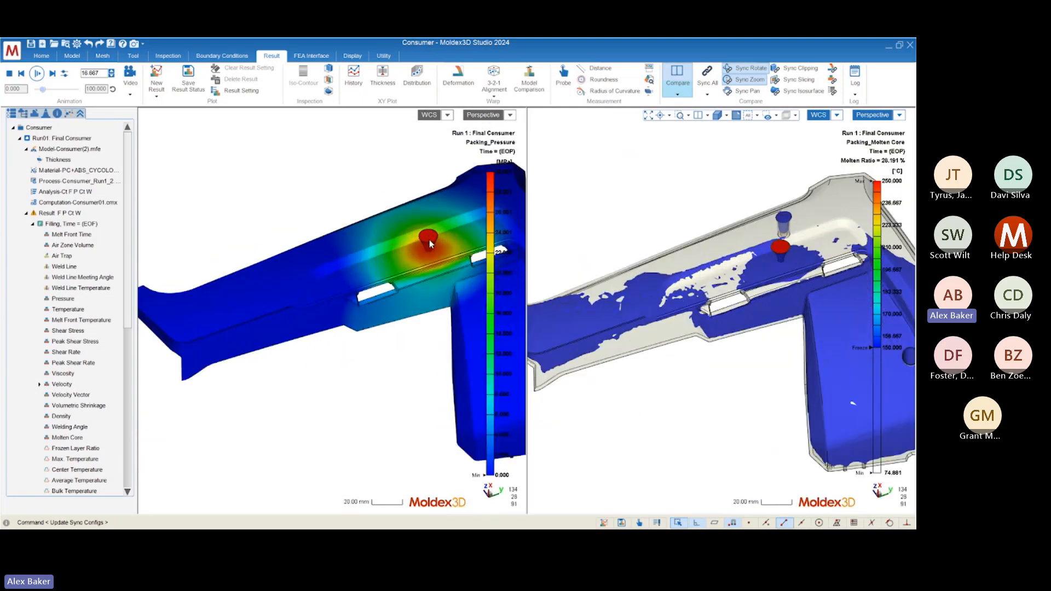
scroll(429, 241, up, 2)
scroll(437, 263, down, 3)
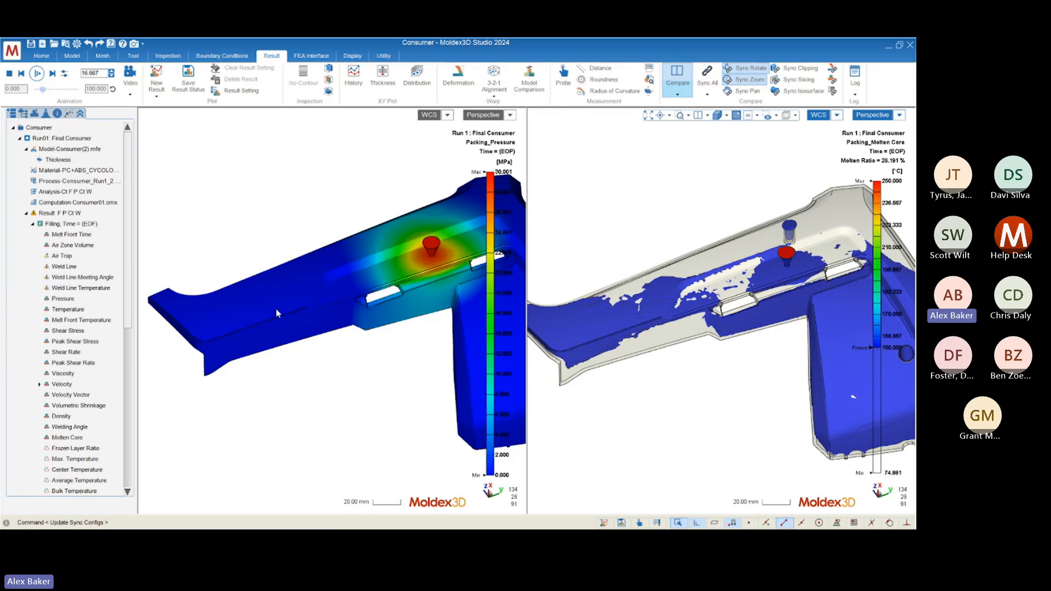
scroll(776, 276, up, 5)
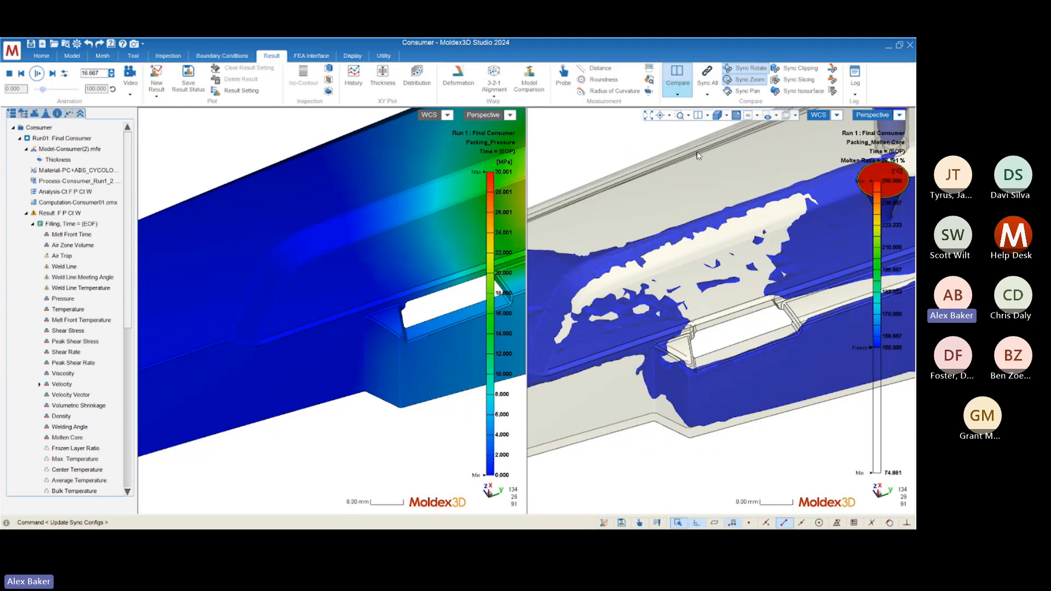
scroll(804, 239, down, 2)
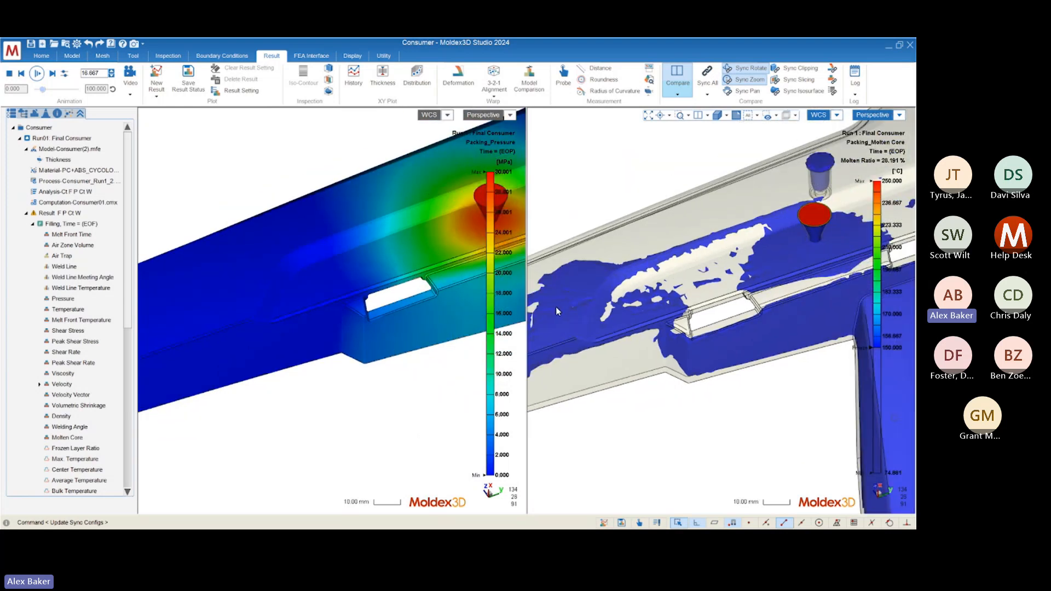
scroll(693, 328, down, 3)
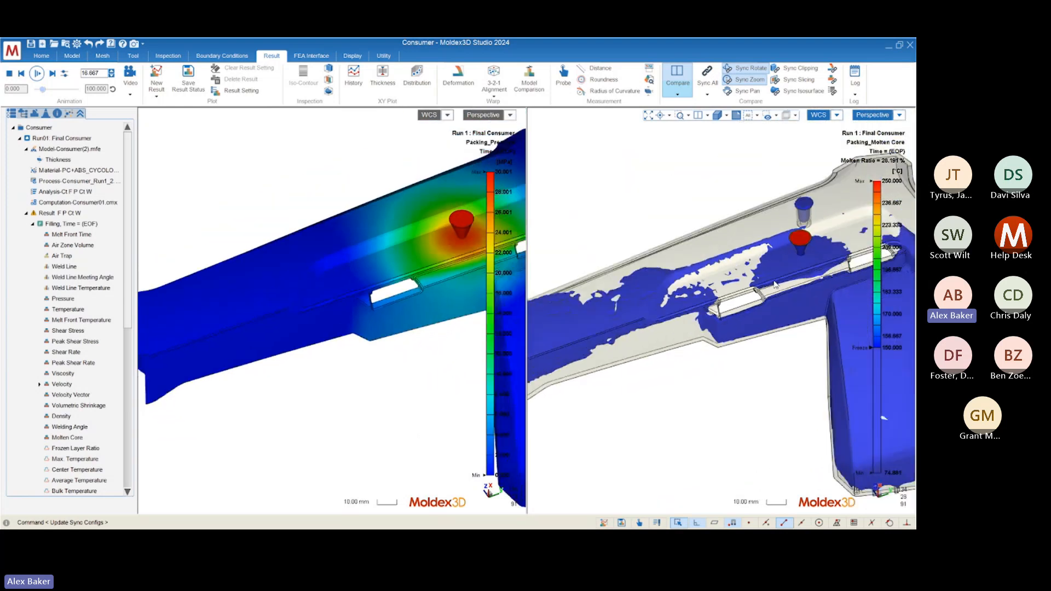
scroll(745, 287, up, 3)
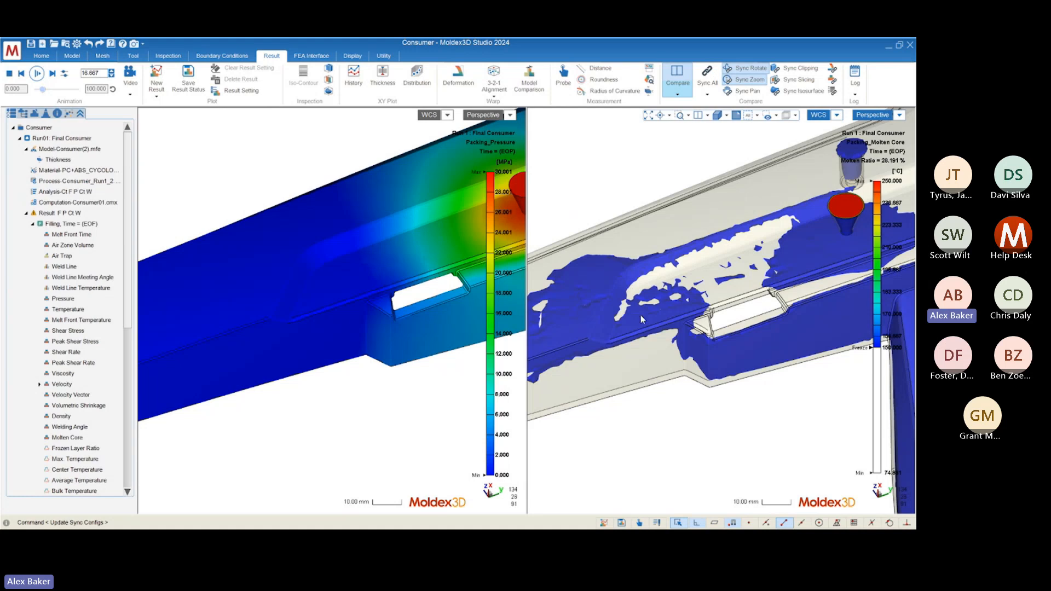
Step: Inspect the packing pressure and molten core between the gate and the arm's free end from a slightly rotated view
mouse_move(641, 314)
middle_down()
mouse_move(726, 260)
mouse_move(779, 277)
middle_up()
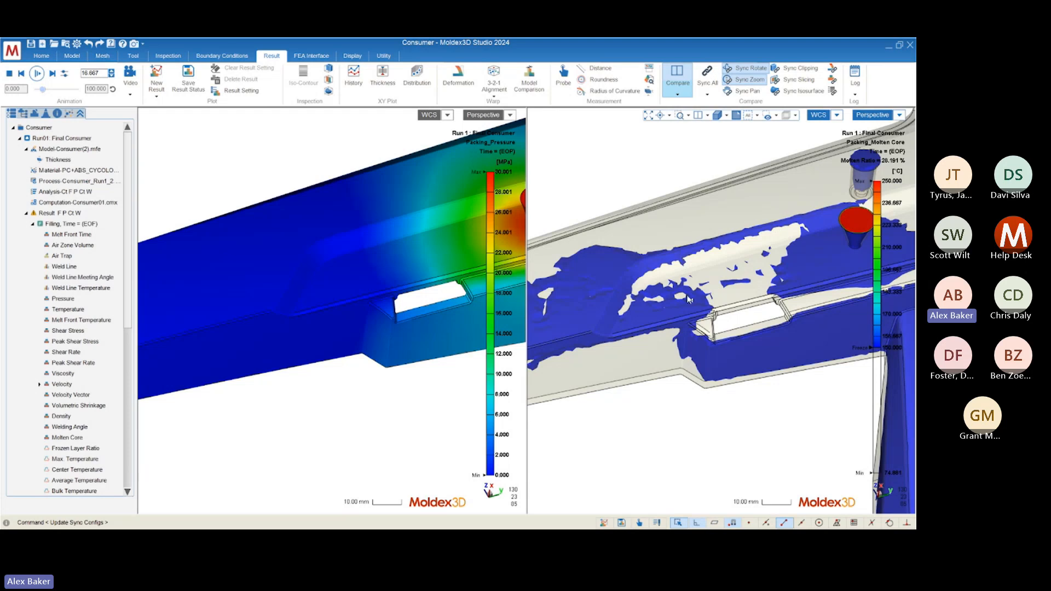
scroll(438, 284, down, 5)
scroll(454, 220, up, 4)
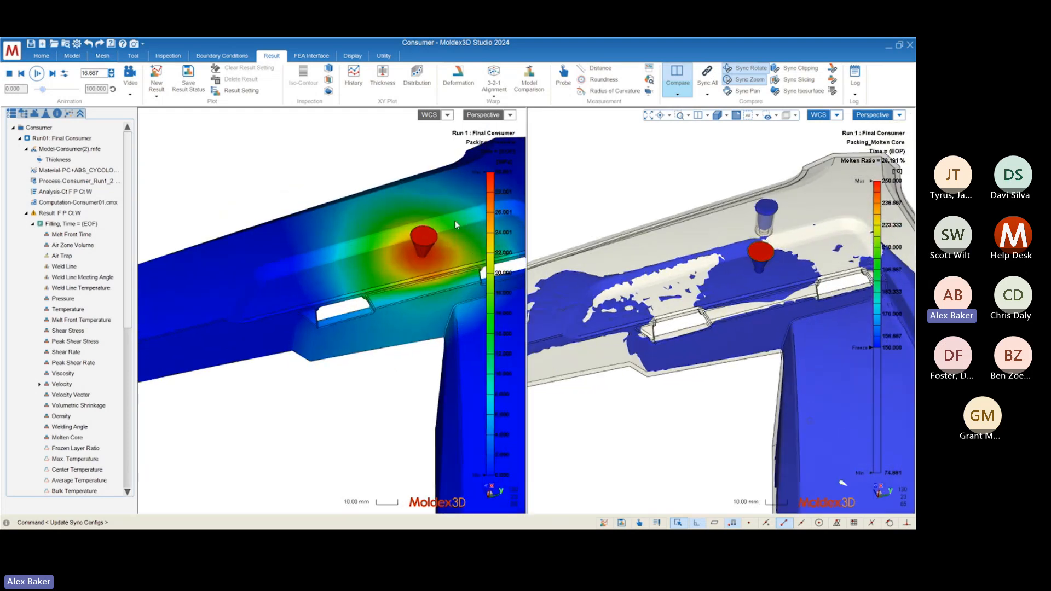
scroll(438, 263, down, 1)
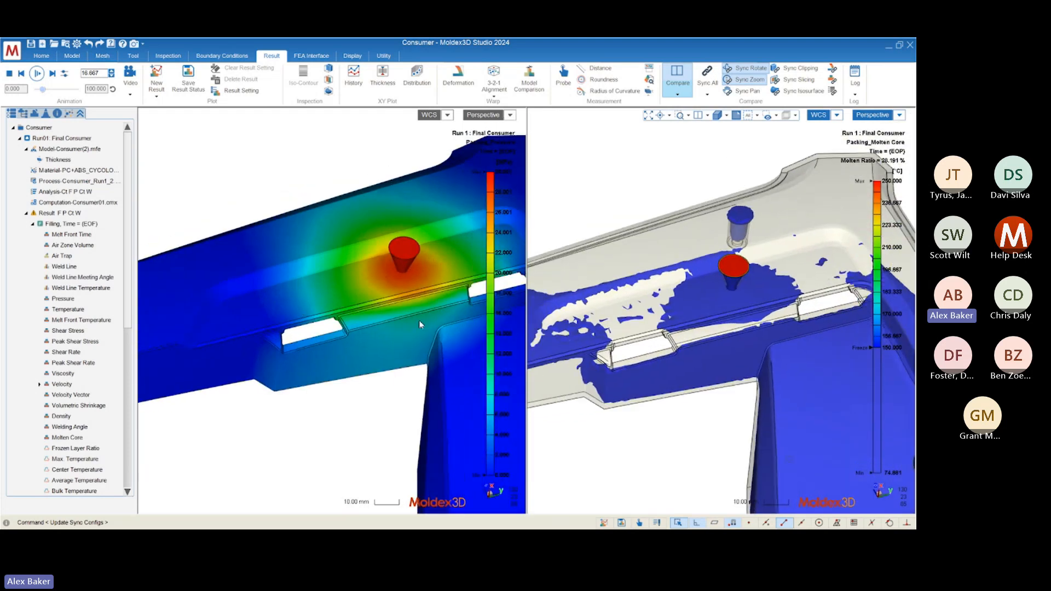
scroll(450, 281, down, 5)
scroll(258, 329, up, 2)
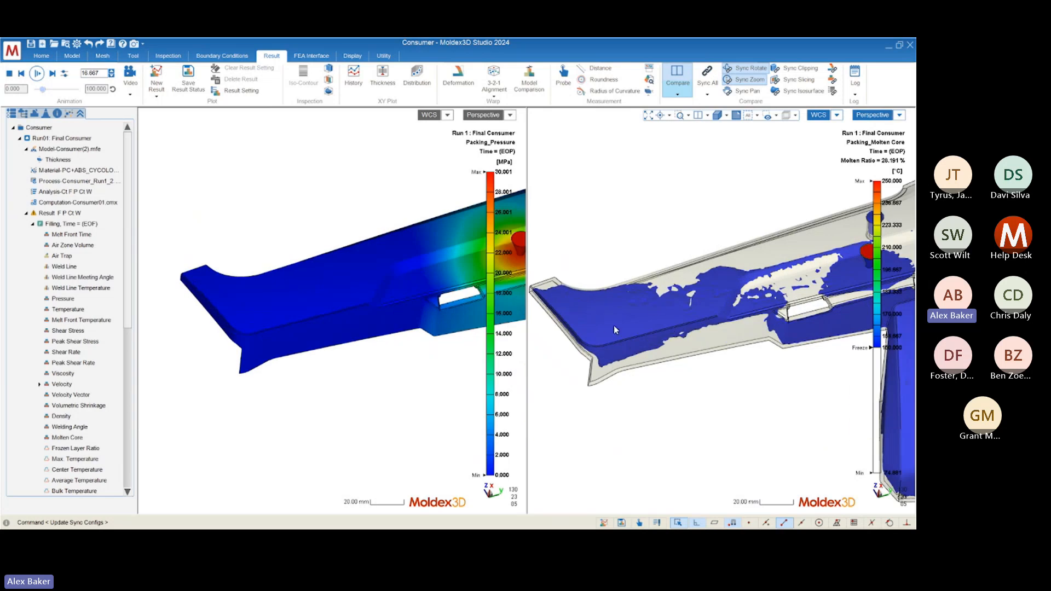
middle_drag(613, 324, 626, 330)
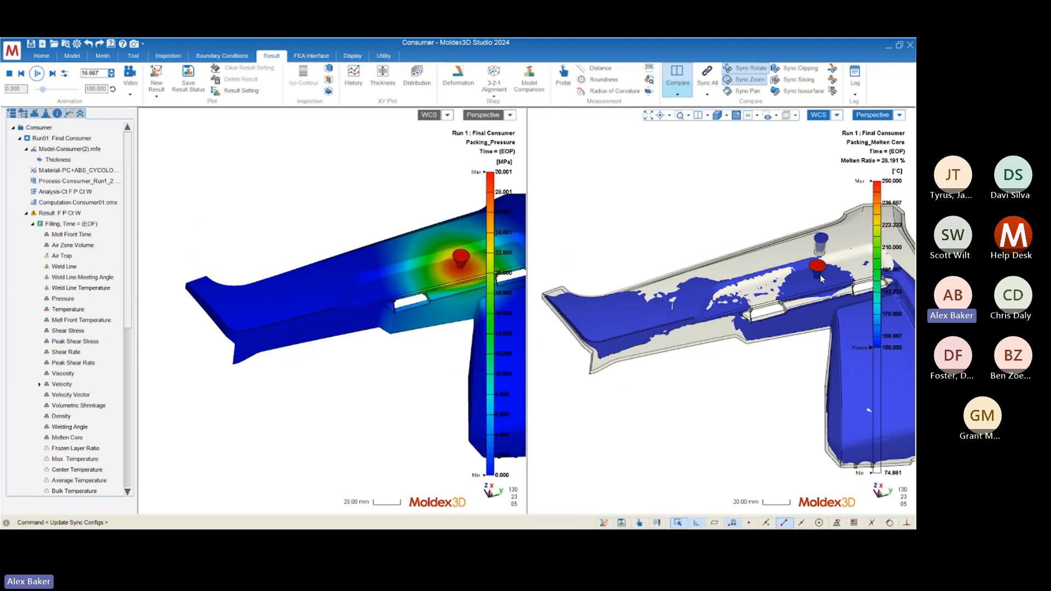
scroll(820, 274, up, 5)
scroll(820, 274, down, 2)
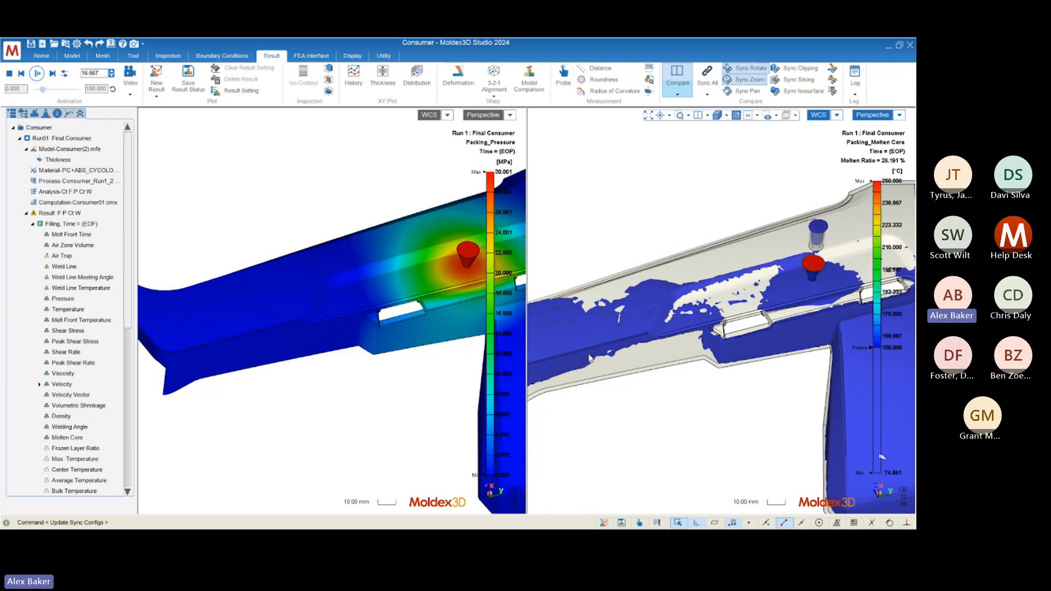
scroll(293, 278, down, 3)
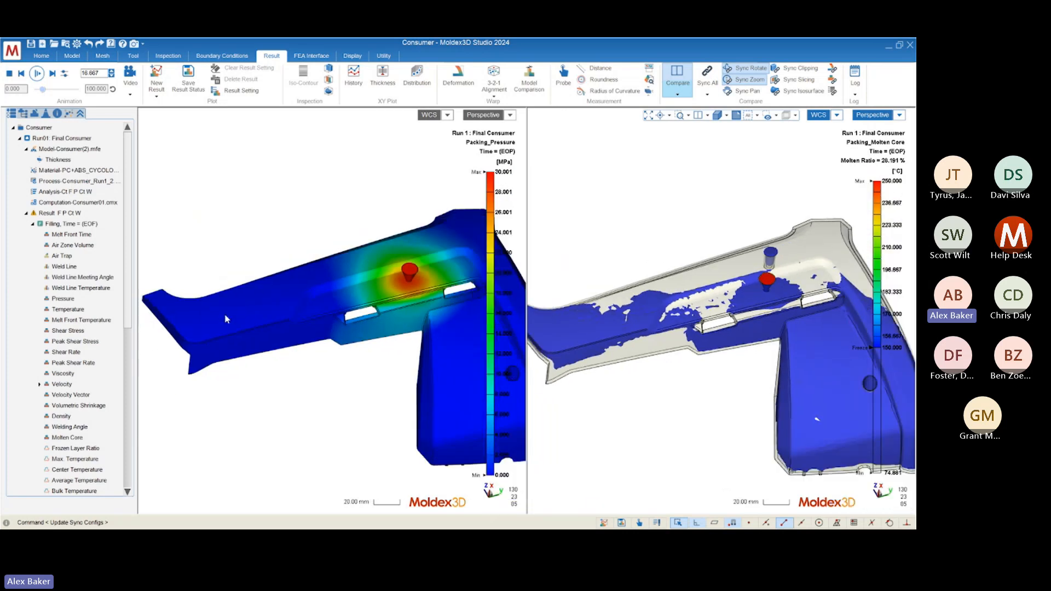
scroll(227, 320, down, 1)
middle_drag(286, 348, 256, 345)
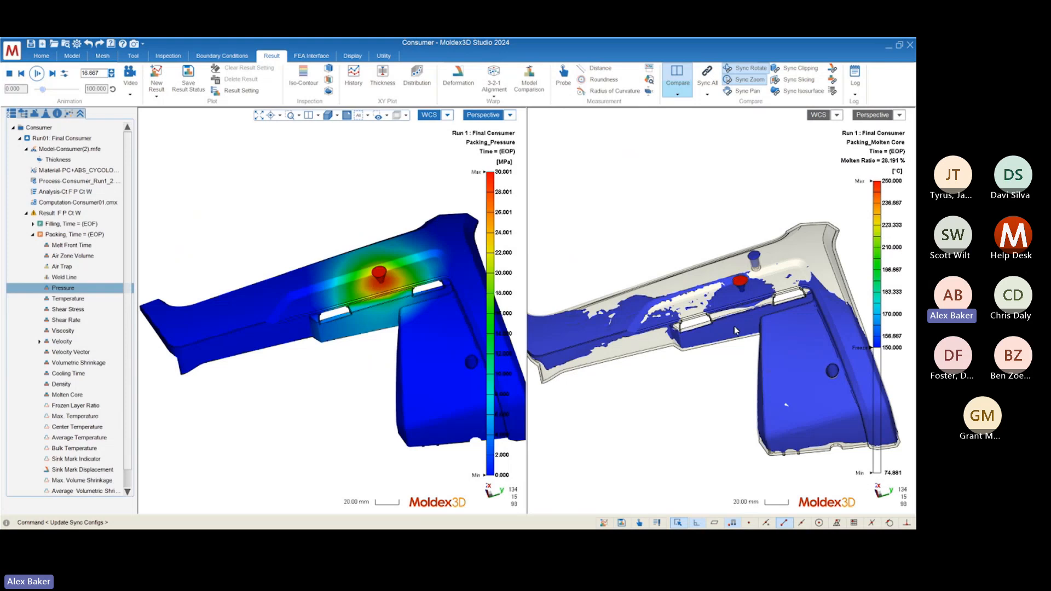
Step: Examine the molten core close up at the gate and arm end, and both results from a shallower angle
mouse_move(676, 367)
middle_down()
mouse_move(733, 347)
mouse_move(691, 356)
middle_up()
scroll(691, 355, up, 10)
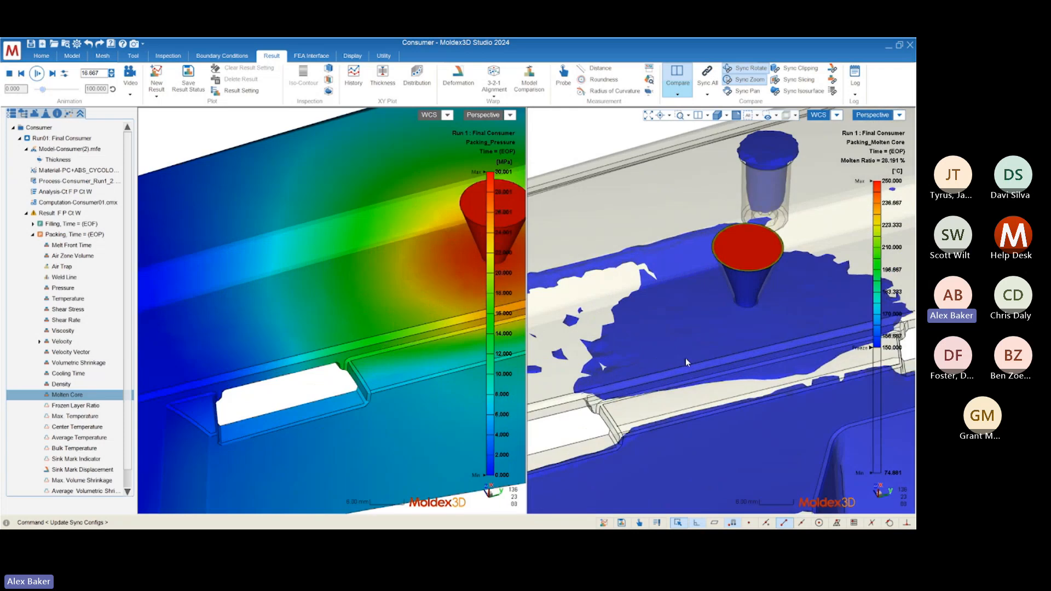
scroll(691, 343, down, 1)
scroll(695, 322, down, 2)
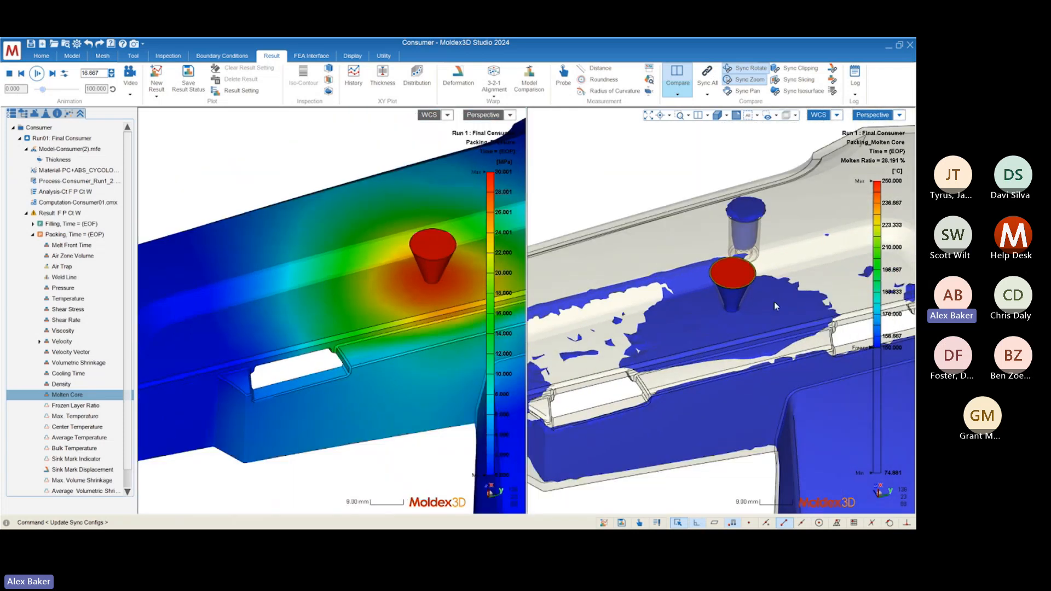
middle_drag(789, 291, 626, 352)
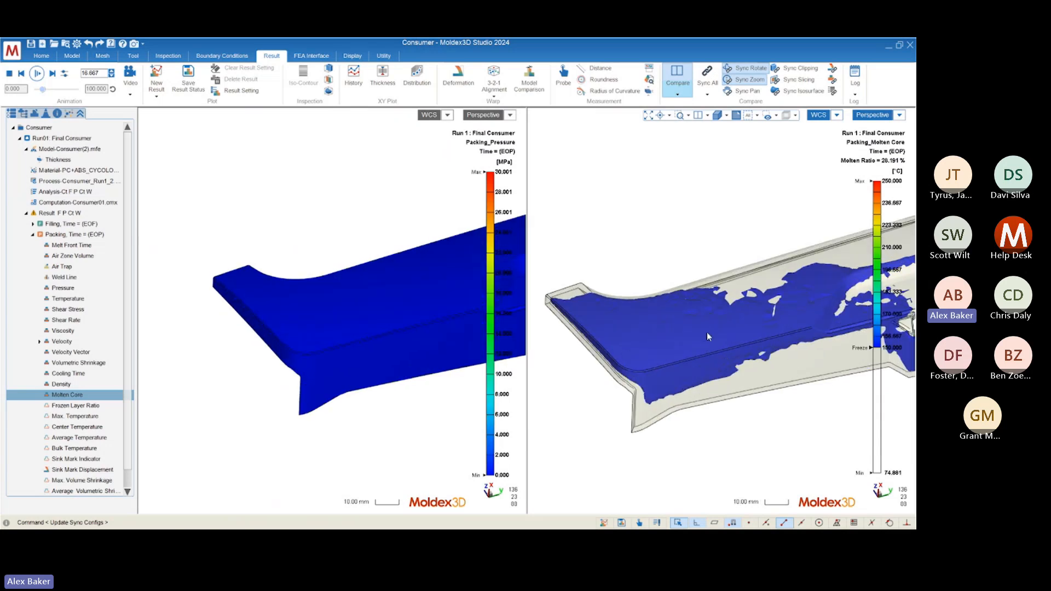
middle_drag(708, 335, 626, 332)
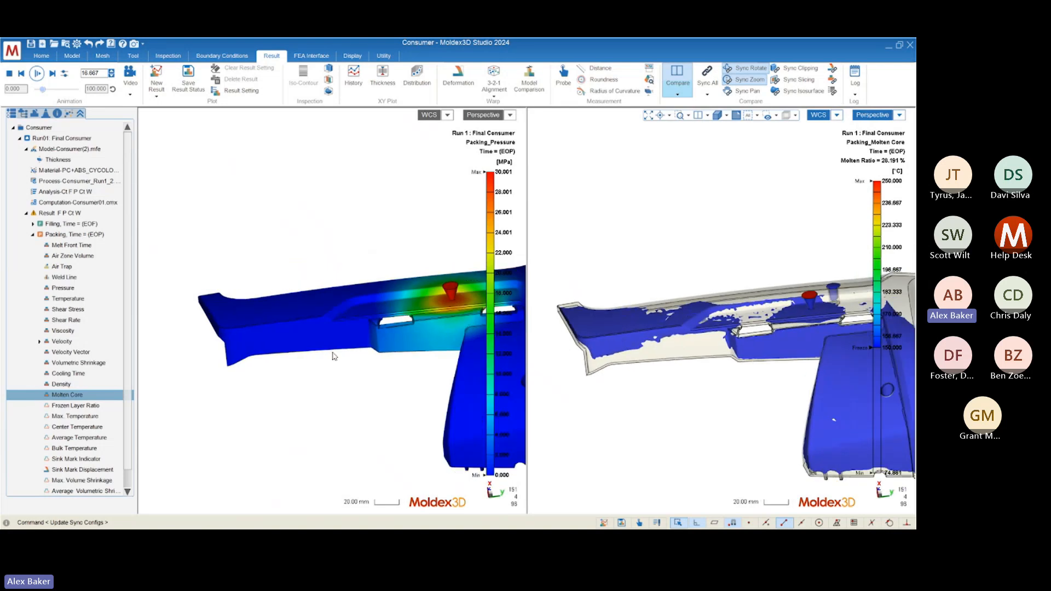
scroll(317, 350, down, 2)
middle_drag(284, 341, 183, 368)
scroll(440, 332, up, 4)
scroll(330, 274, down, 2)
middle_drag(330, 274, 347, 278)
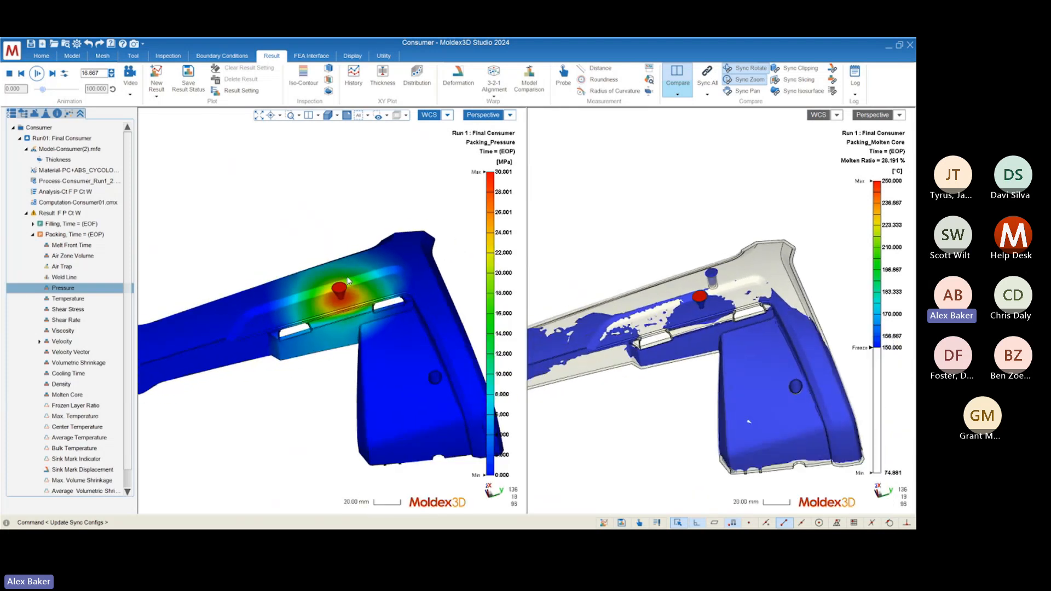
Step: Plot the packing volumetric shrinkage in place of the pressure result and turn off the side-by-side comparison
click(75, 363)
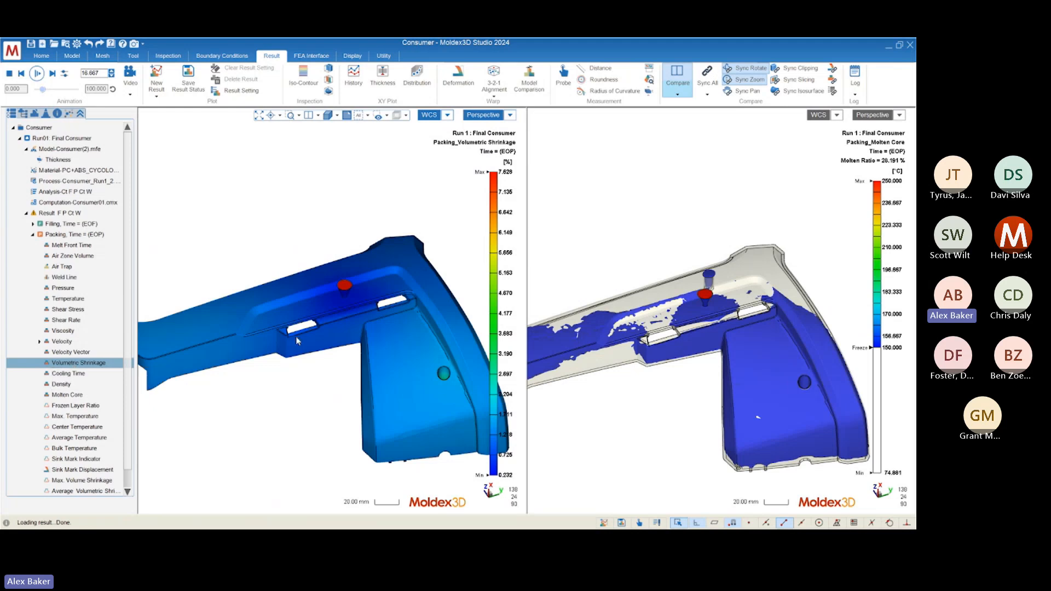
middle_drag(373, 299, 380, 286)
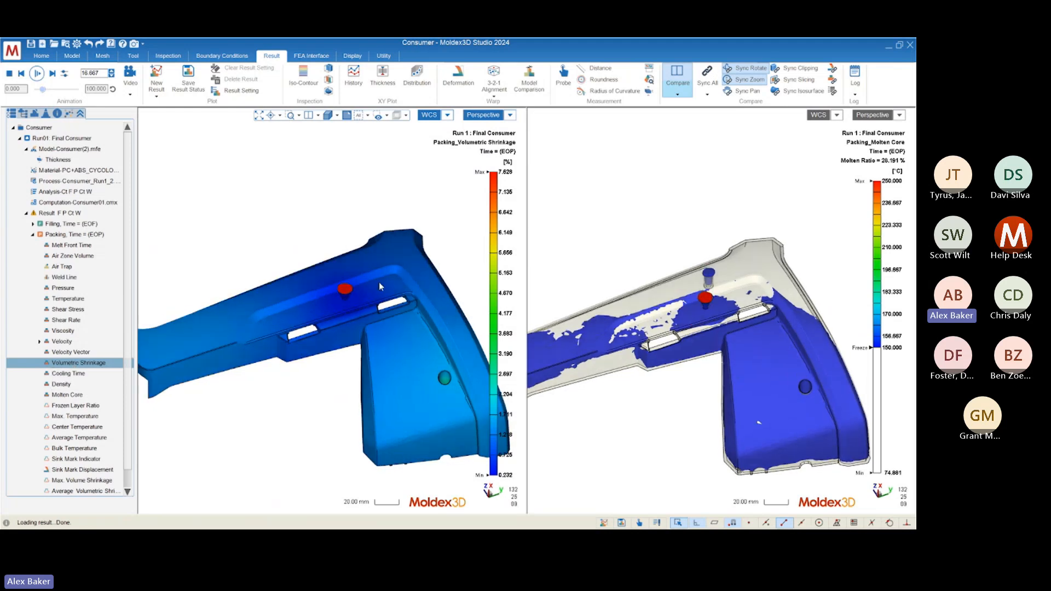
click(675, 77)
scroll(614, 328, down, 3)
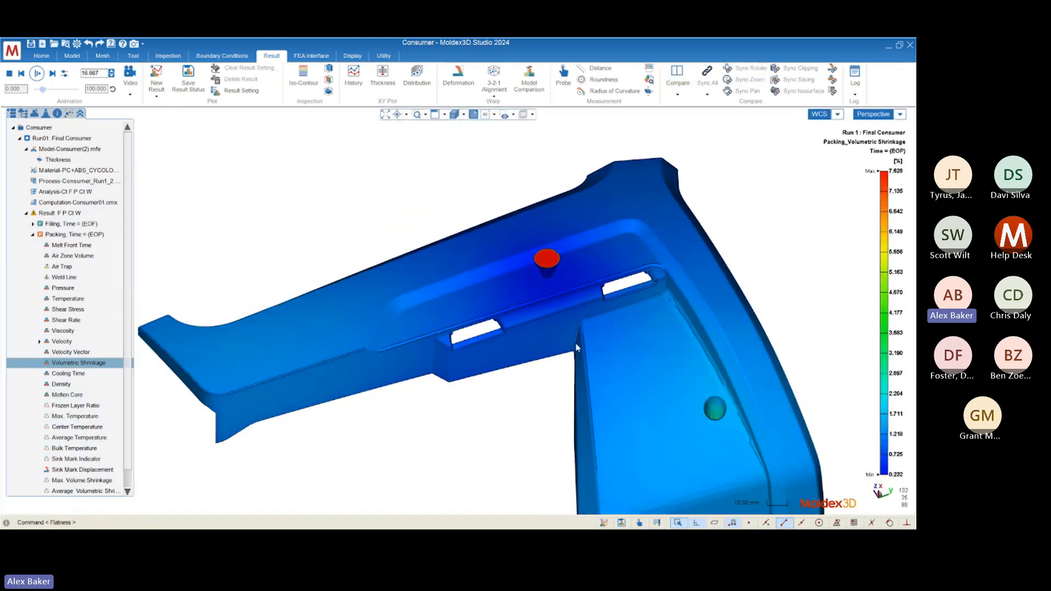
Step: Display the packing volumetric shrinkage as slices through the part
middle_drag(579, 348, 547, 309)
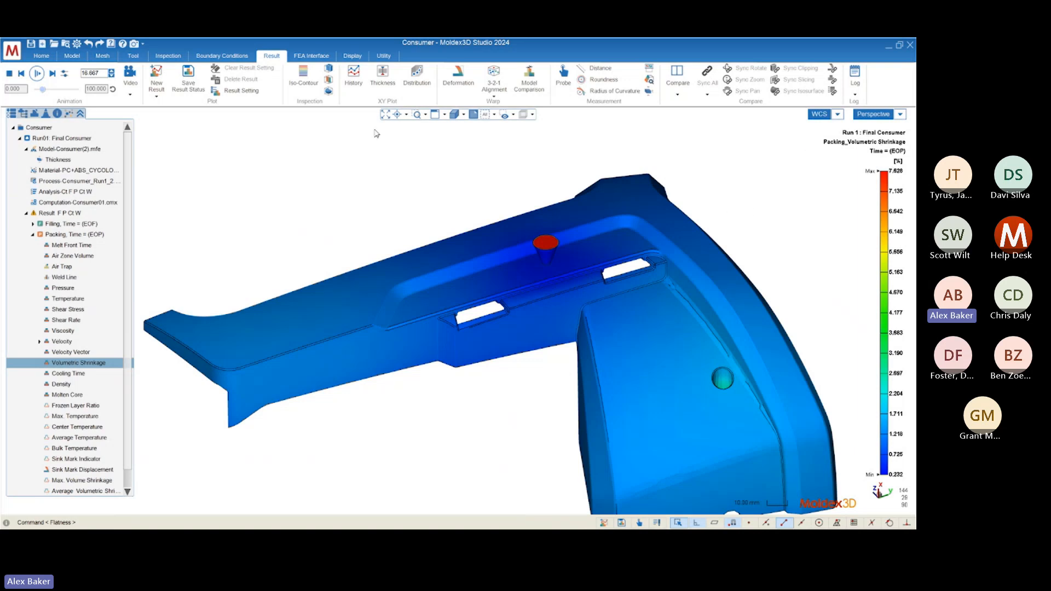
click(328, 81)
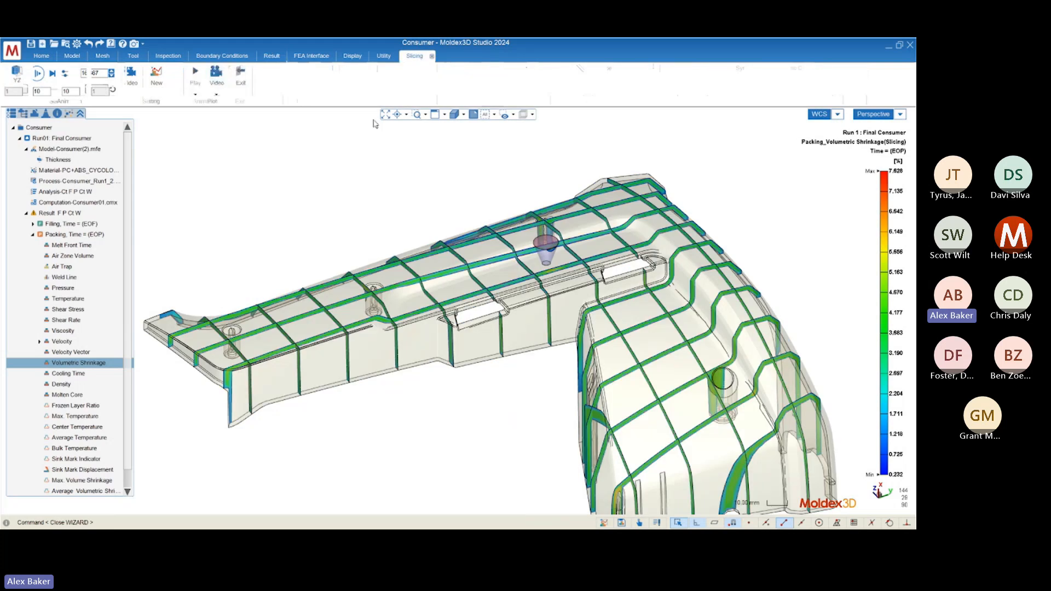
Step: Close the slicing display to show the packing volumetric shrinkage on the whole part surface
mouse_move(459, 311)
middle_down()
mouse_move(419, 305)
mouse_move(427, 307)
middle_up()
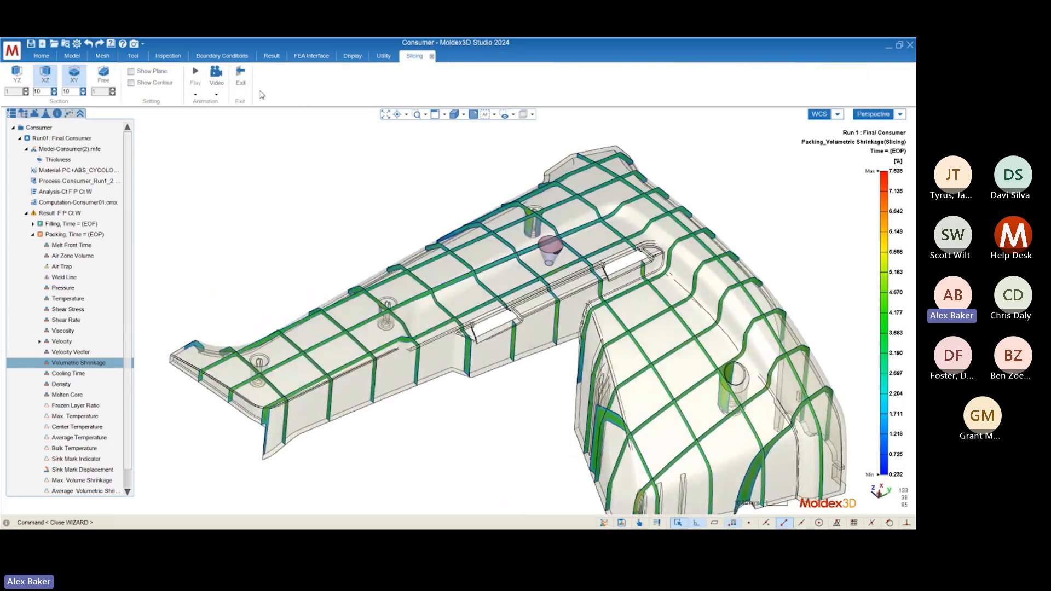
click(240, 77)
mouse_move(534, 195)
middle_down()
mouse_move(455, 304)
mouse_move(447, 274)
mouse_move(568, 229)
middle_up()
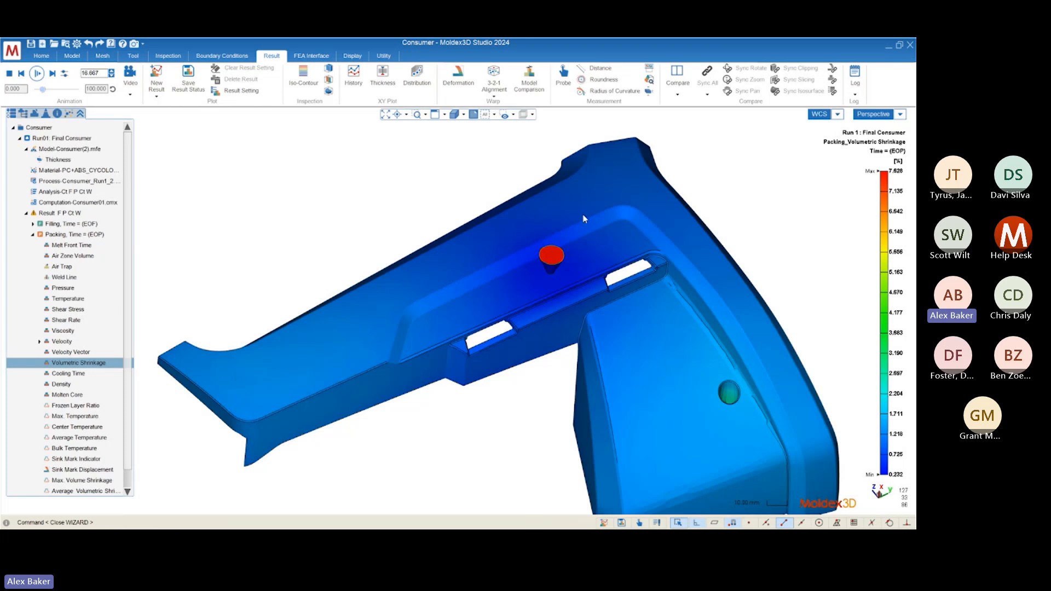
Step: Lower the upper limit of the volumetric shrinkage colour scale to about 1.674 %
mouse_move(590, 226)
middle_down()
mouse_move(588, 298)
mouse_move(586, 249)
mouse_move(605, 282)
mouse_move(596, 275)
middle_up()
scroll(487, 268, up, 3)
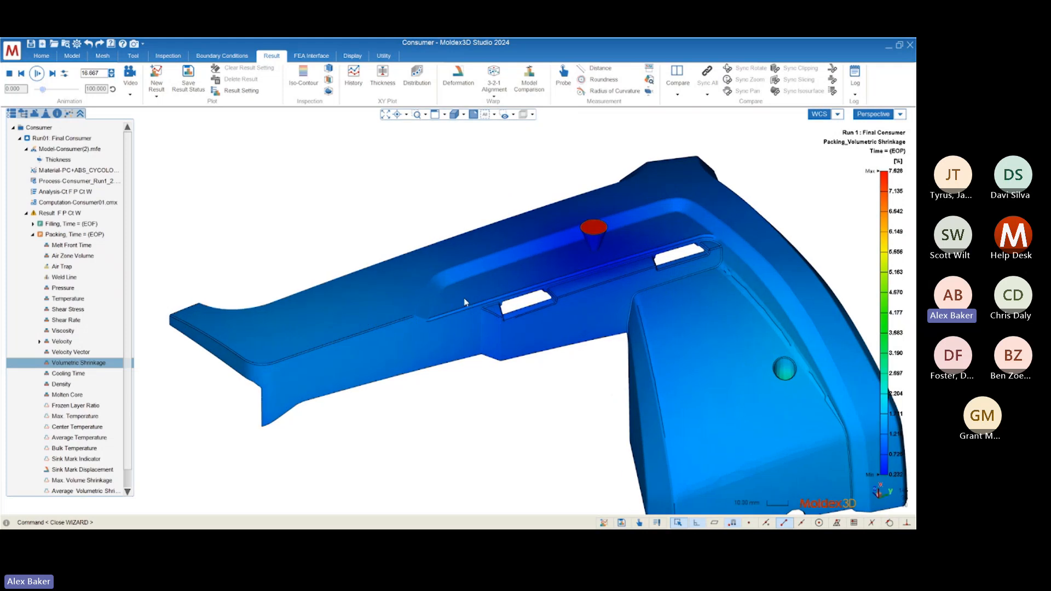
scroll(495, 322, down, 3)
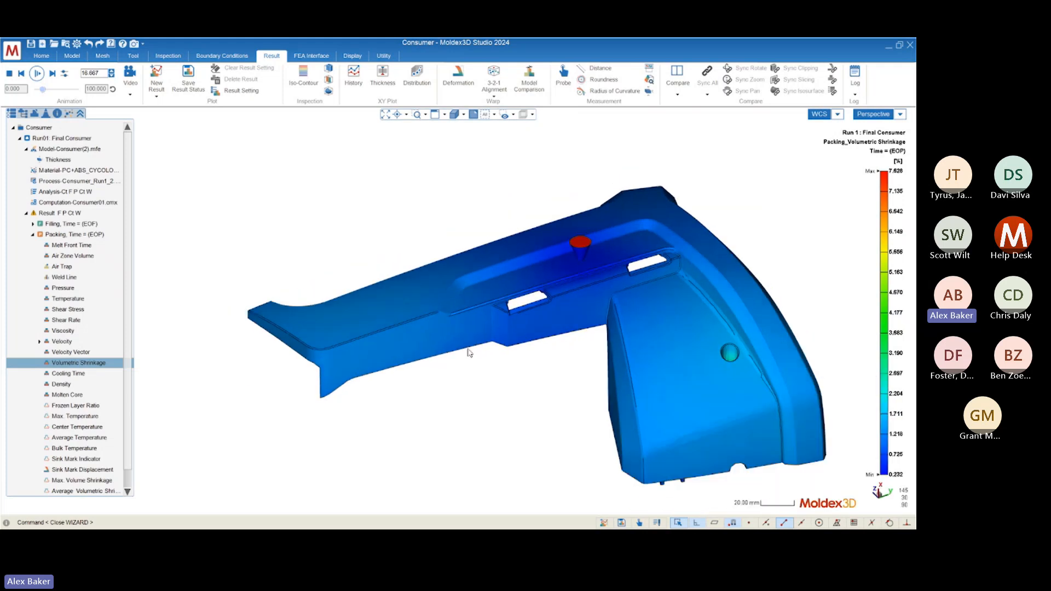
middle_drag(469, 351, 543, 363)
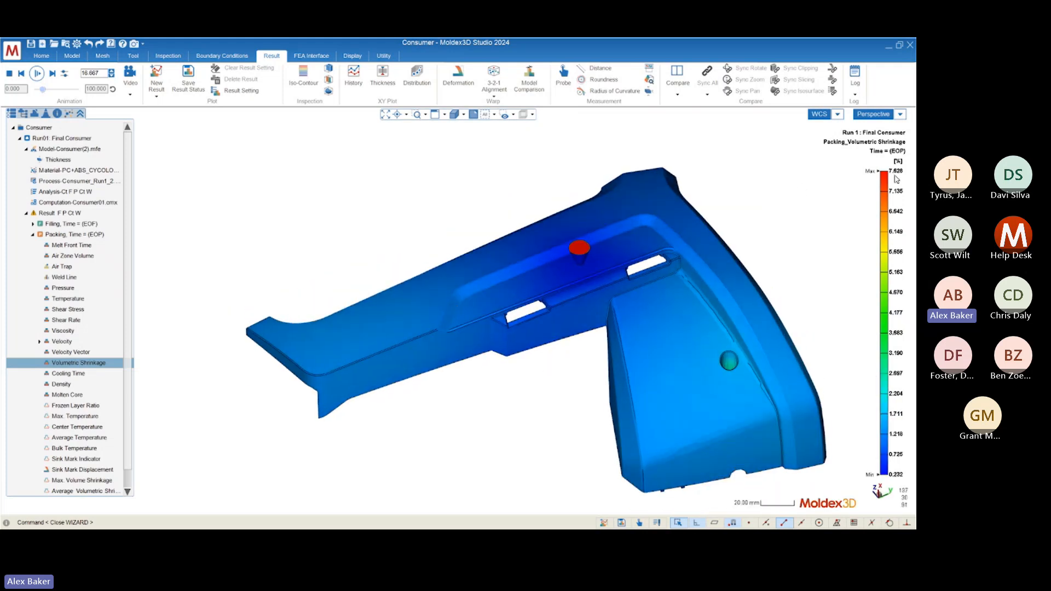
mouse_move(885, 171)
drag(887, 183, 878, 415)
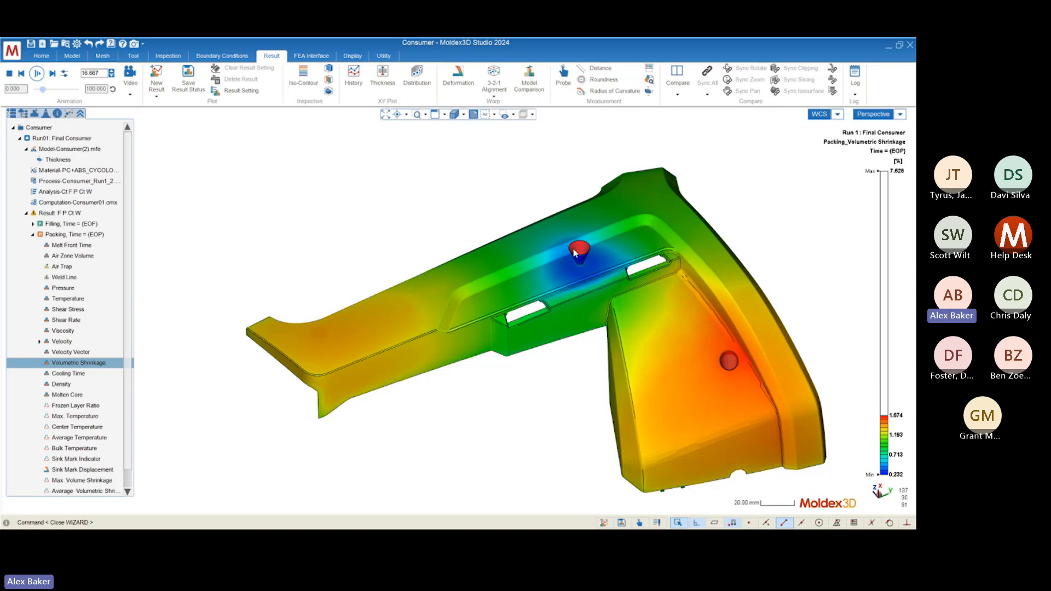
Step: Examine the rescaled volumetric shrinkage around the gate, along the arm and across the whole part
middle_drag(558, 245, 547, 296)
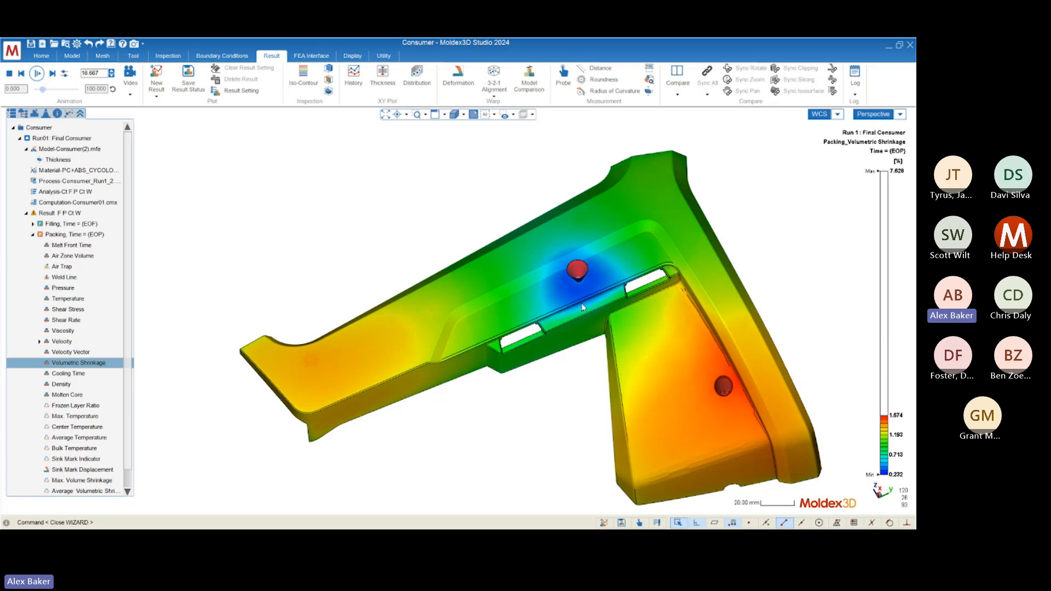
scroll(581, 303, up, 5)
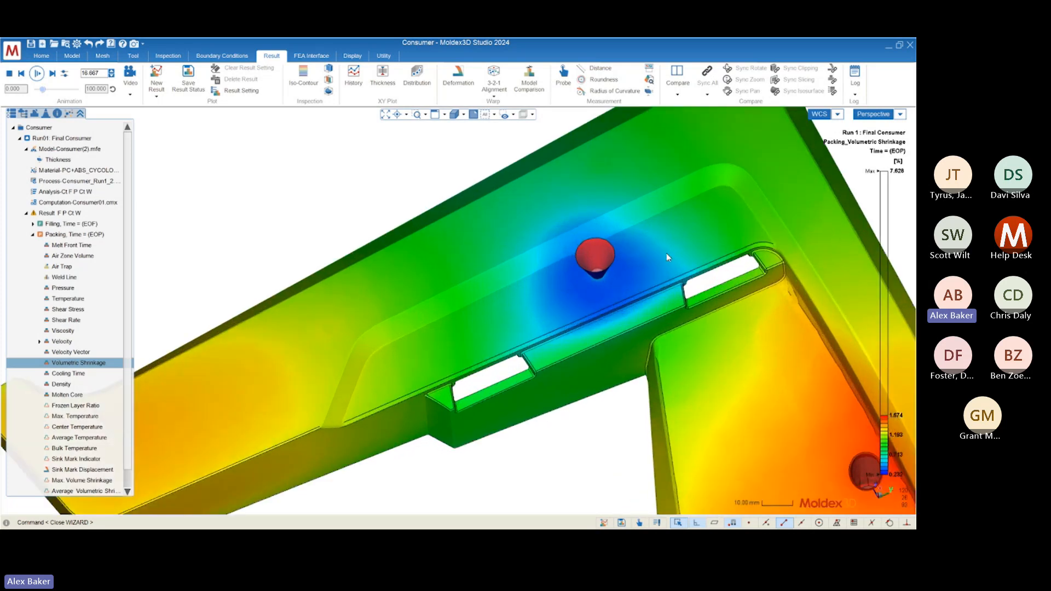
scroll(672, 206, down, 5)
mouse_move(477, 268)
middle_down()
mouse_move(592, 216)
mouse_move(718, 209)
mouse_move(451, 248)
mouse_move(325, 297)
mouse_move(382, 297)
middle_up()
scroll(382, 297, up, 3)
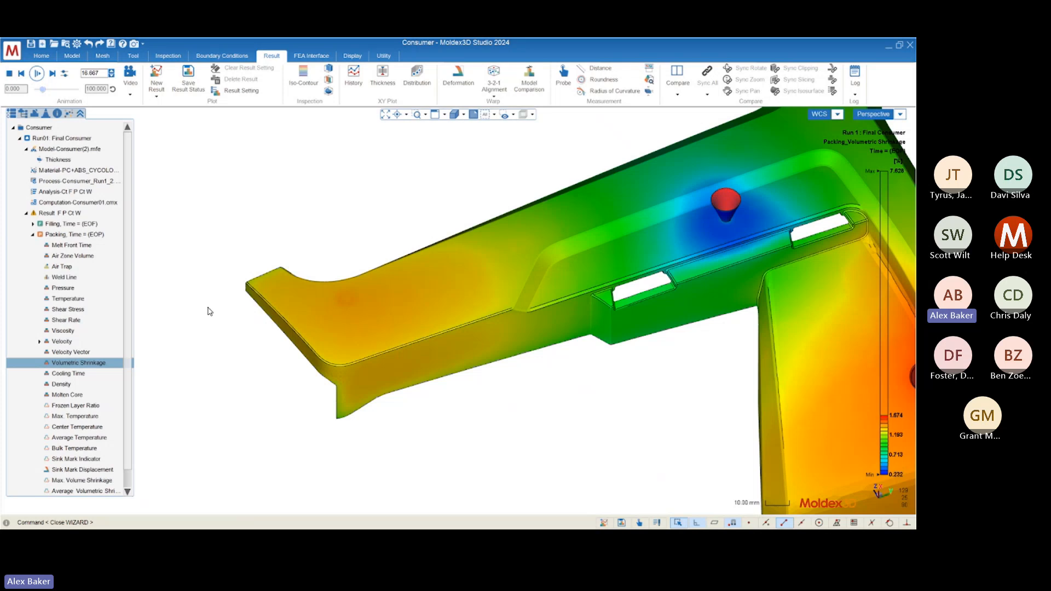
mouse_move(207, 307)
middle_down()
mouse_move(422, 334)
mouse_move(500, 312)
mouse_move(445, 323)
mouse_move(441, 255)
middle_up()
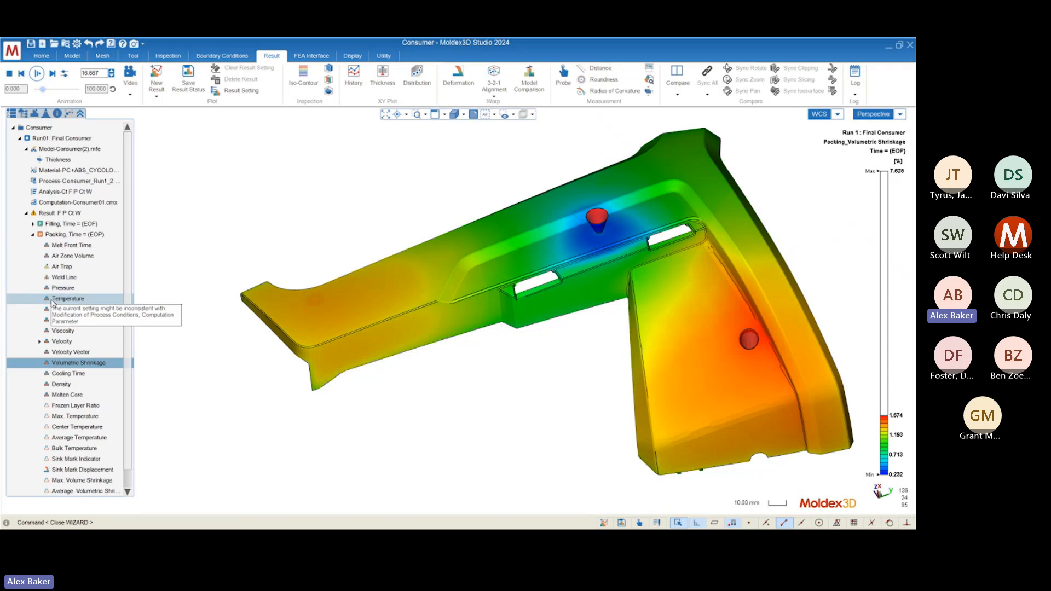
scroll(52, 304, down, 2)
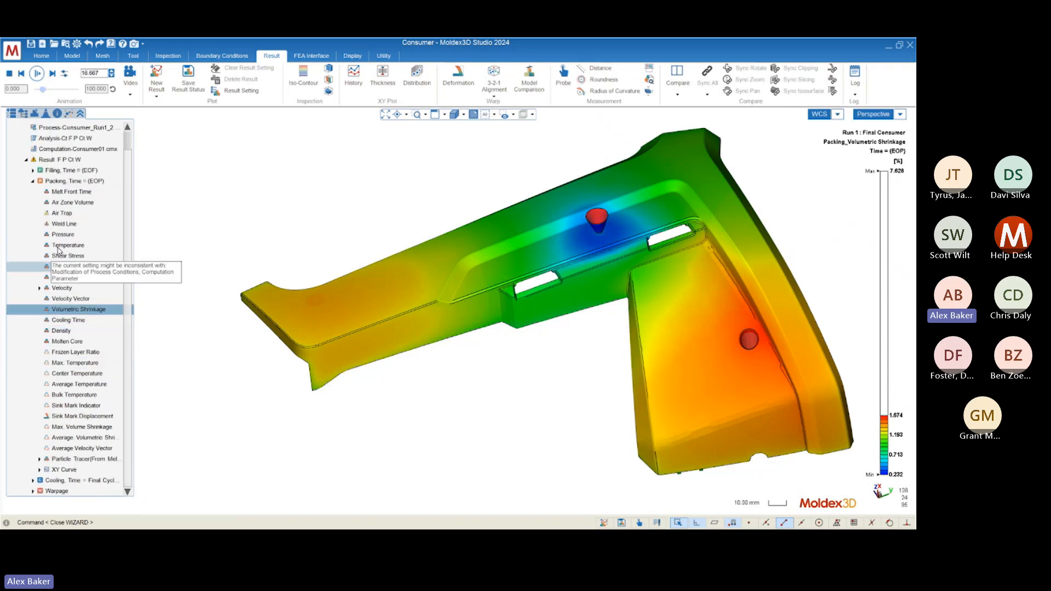
middle_drag(308, 324, 358, 285)
scroll(287, 343, down, 1)
middle_drag(487, 342, 541, 293)
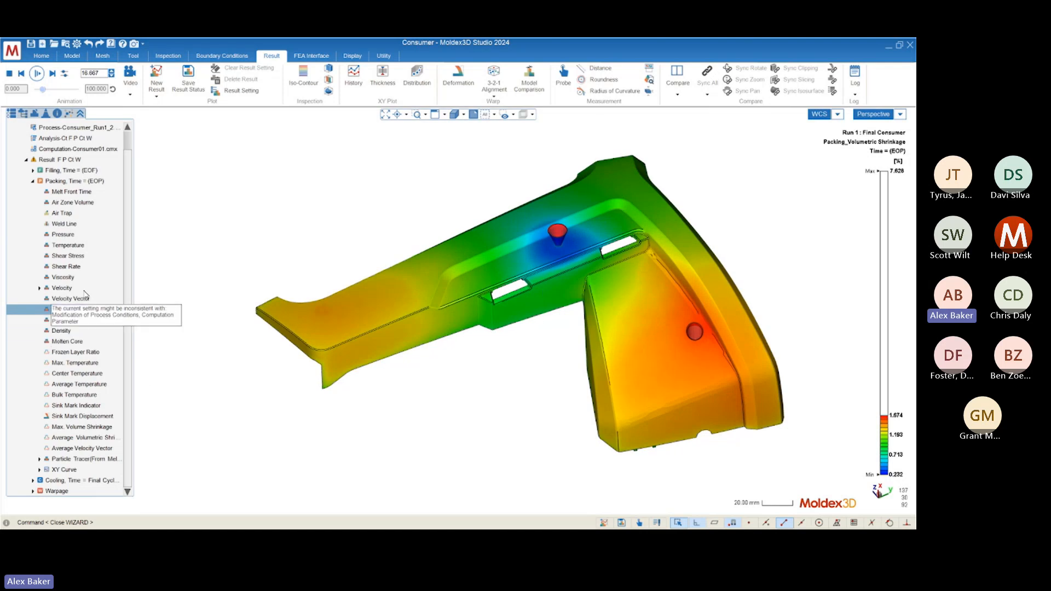
Step: Collapse the packing results and plot the cooling temperature at the end of cooling for the final cycle
click(33, 181)
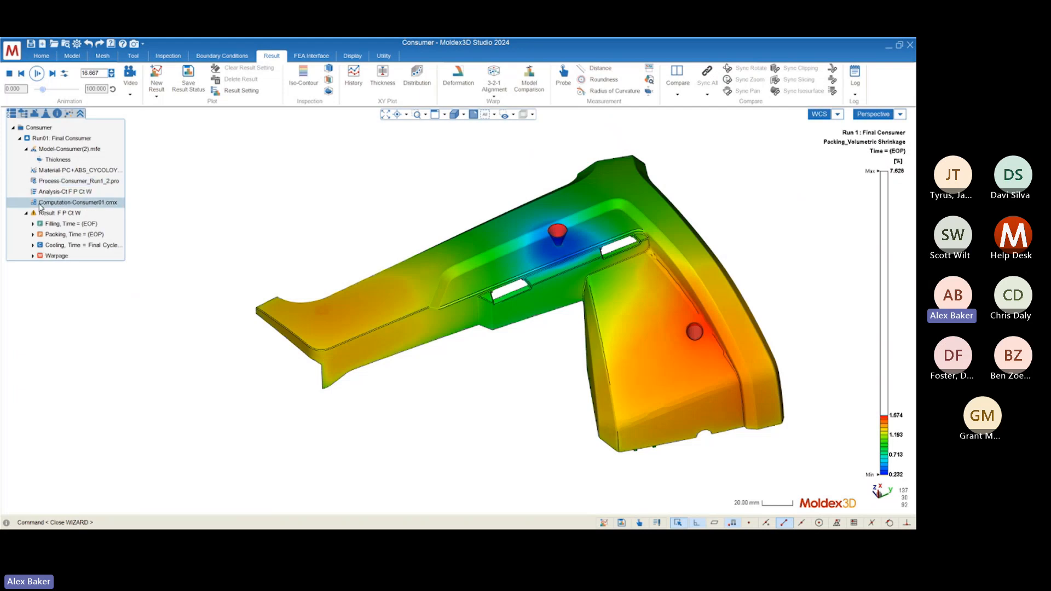
double_click(57, 246)
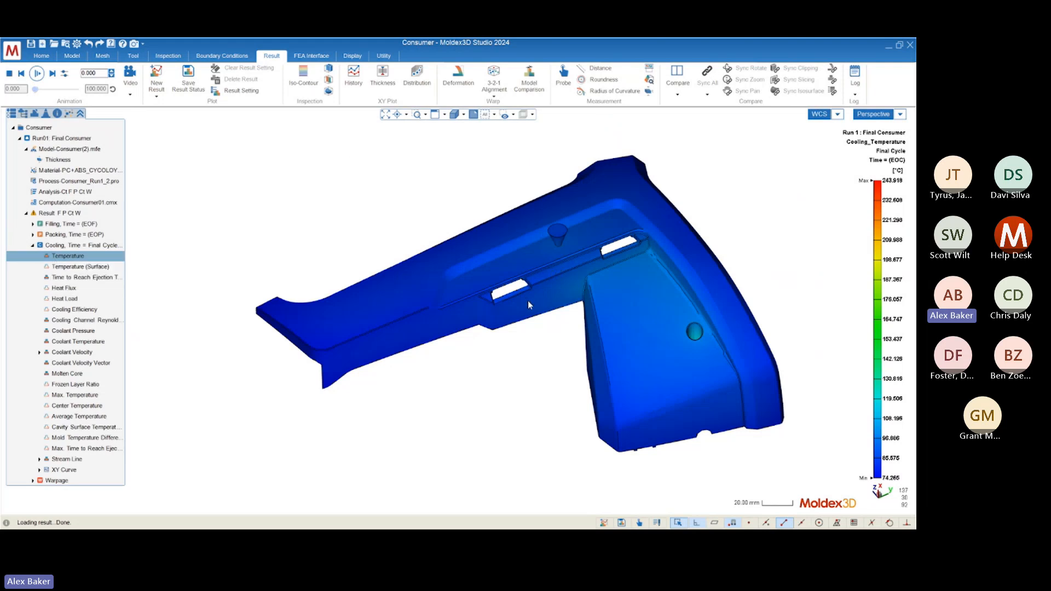
mouse_move(528, 301)
middle_down()
mouse_move(540, 317)
mouse_move(556, 222)
mouse_move(600, 359)
mouse_move(571, 305)
mouse_move(518, 305)
mouse_move(524, 329)
mouse_move(537, 320)
mouse_move(516, 317)
middle_up()
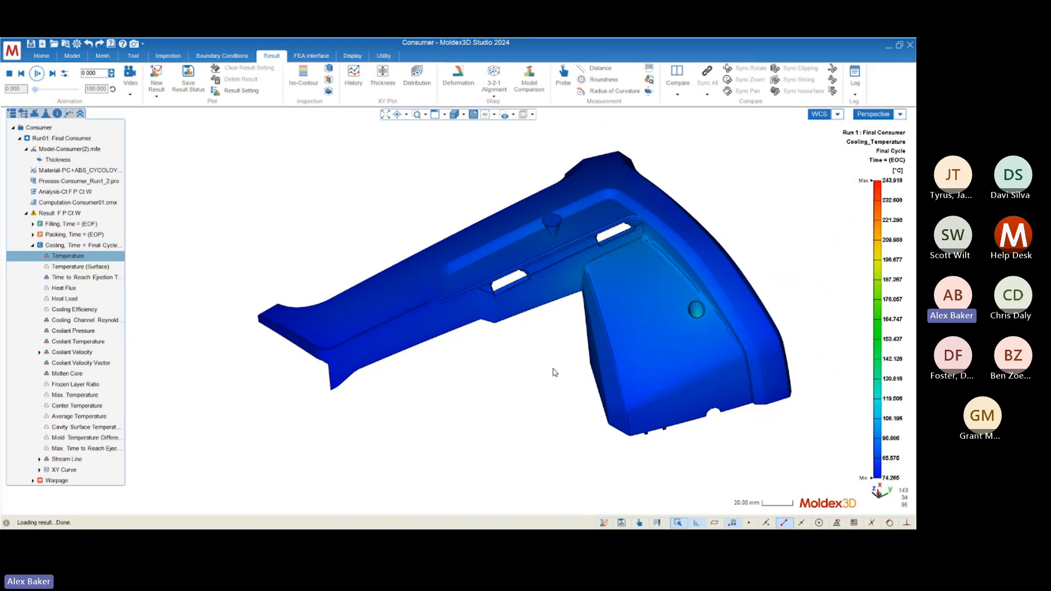
mouse_move(555, 386)
middle_down()
mouse_move(554, 404)
mouse_move(620, 394)
mouse_move(488, 394)
mouse_move(547, 412)
mouse_move(576, 395)
mouse_move(572, 411)
middle_up()
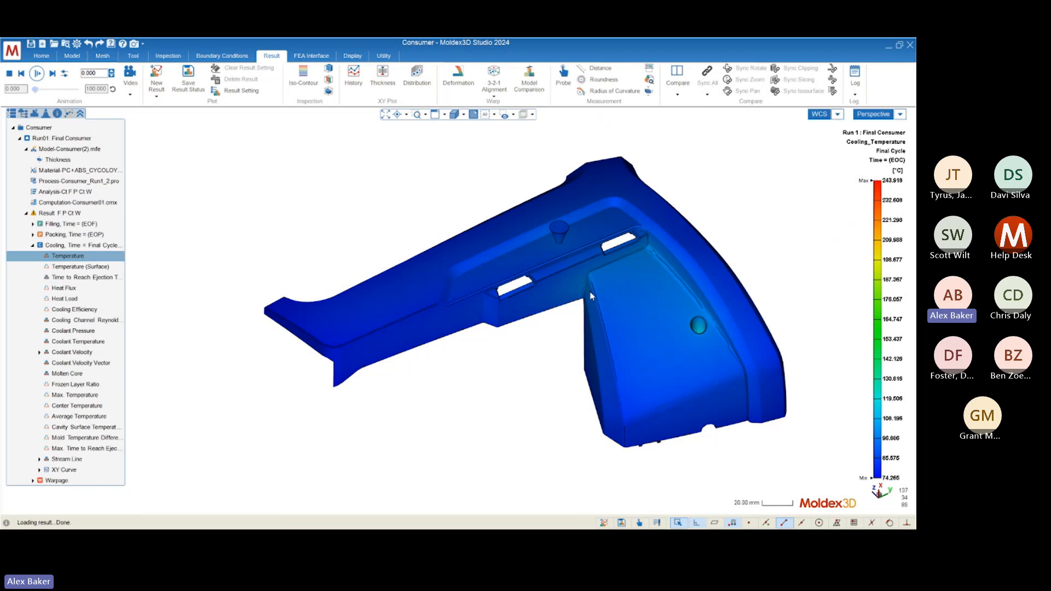
mouse_move(586, 298)
middle_down()
mouse_move(697, 312)
mouse_move(625, 303)
mouse_move(702, 291)
mouse_move(657, 307)
mouse_move(556, 305)
mouse_move(562, 313)
mouse_move(532, 313)
mouse_move(529, 321)
middle_up()
scroll(266, 366, down, 2)
scroll(560, 230, up, 2)
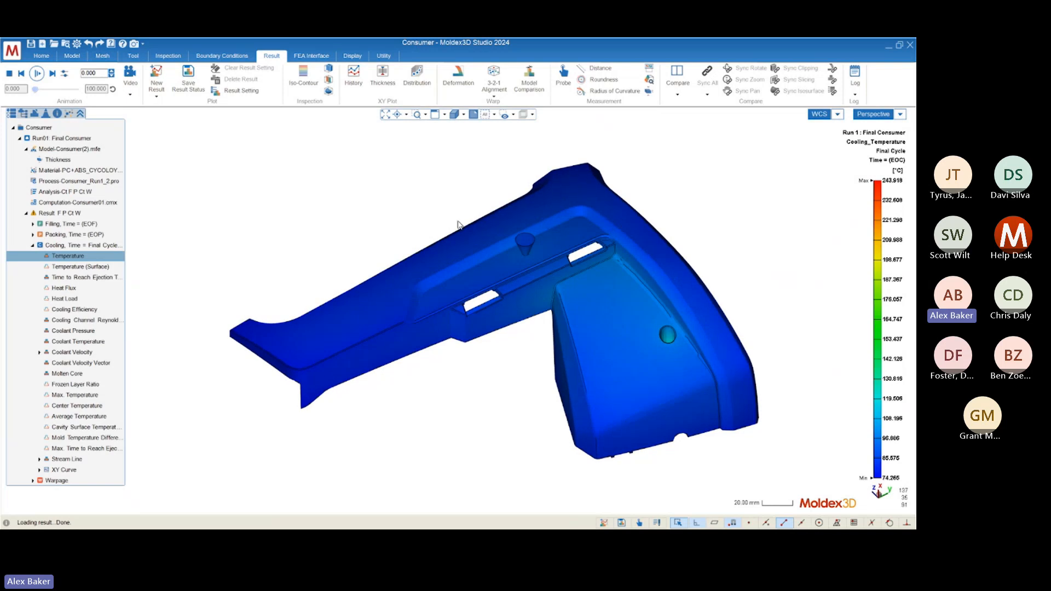
Step: Lower the upper limit of the cooling temperature colour scale to about 102.768 °C
mouse_move(463, 226)
middle_down()
mouse_move(535, 225)
mouse_move(477, 236)
middle_up()
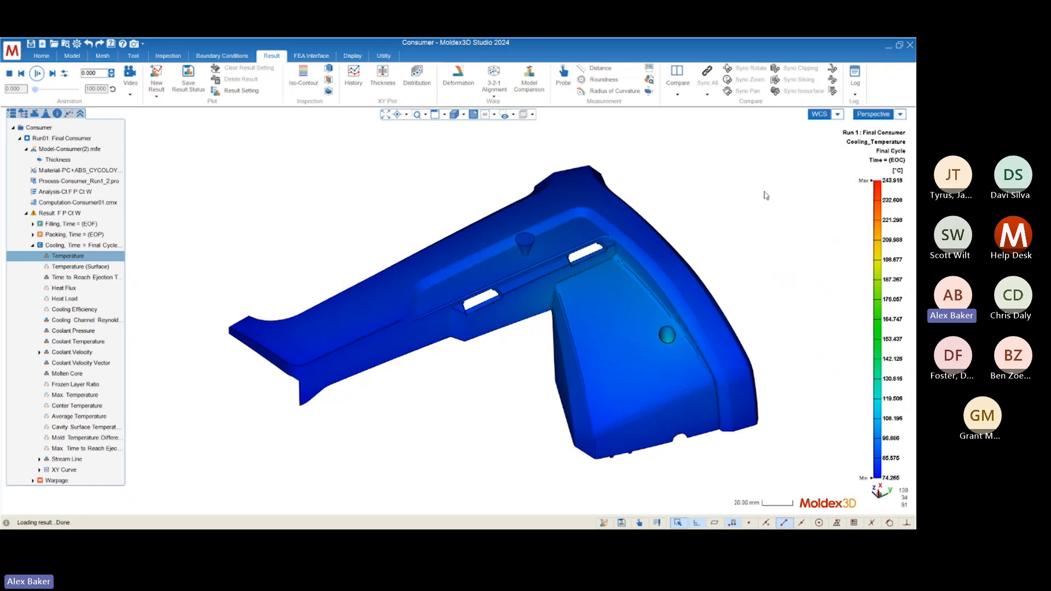
mouse_move(499, 346)
middle_down()
mouse_move(580, 331)
mouse_move(589, 279)
mouse_move(791, 184)
mouse_move(511, 312)
mouse_move(458, 263)
mouse_move(450, 286)
mouse_move(575, 332)
mouse_move(612, 292)
middle_up()
mouse_move(888, 178)
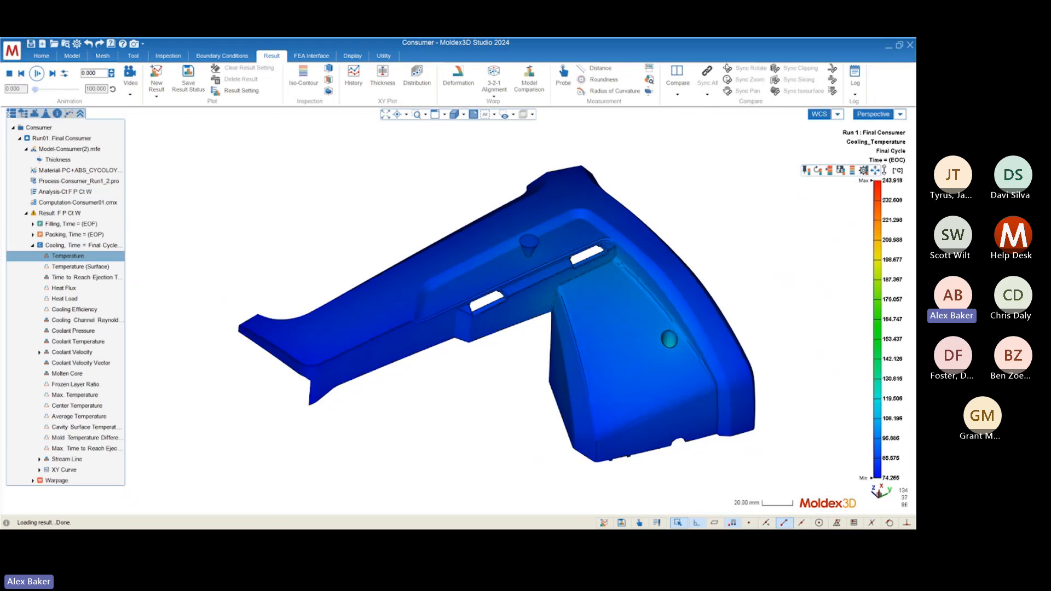
mouse_move(530, 337)
middle_down()
mouse_move(572, 354)
mouse_move(576, 343)
middle_up()
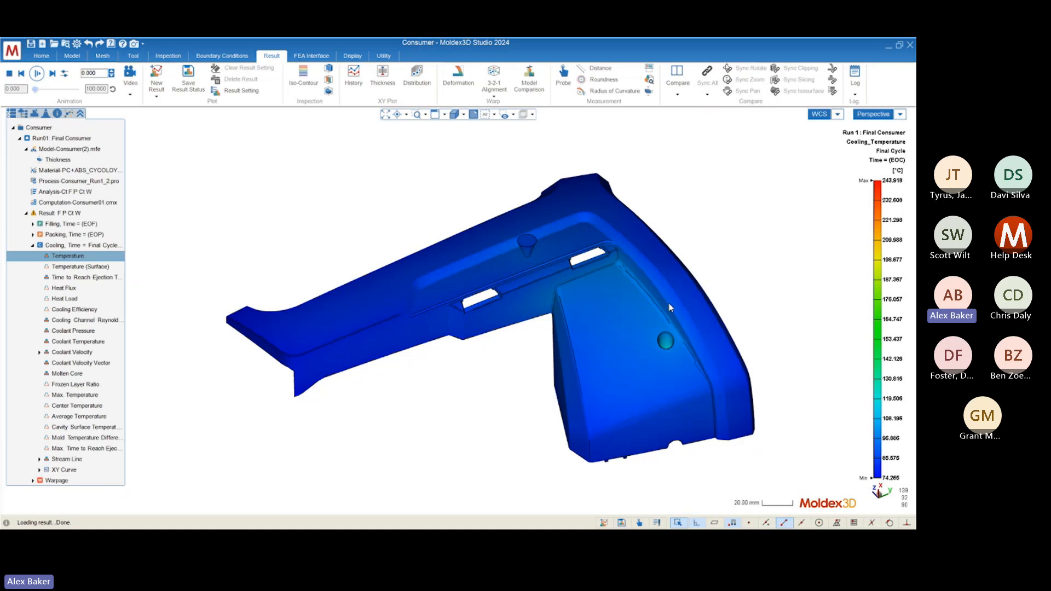
mouse_move(669, 308)
middle_down()
mouse_move(622, 357)
mouse_move(619, 155)
mouse_move(663, 353)
middle_up()
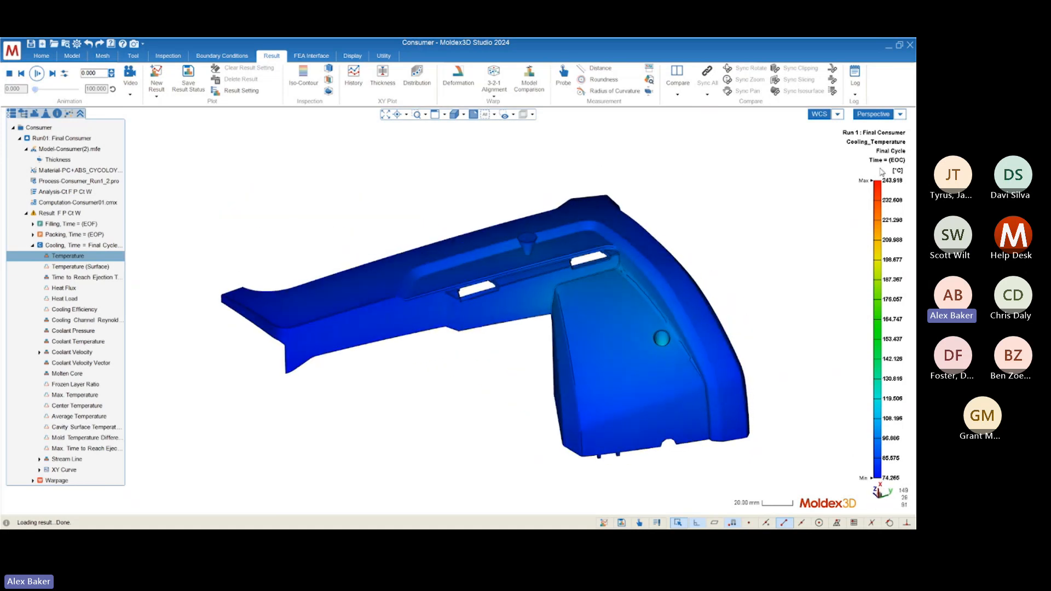
mouse_move(885, 186)
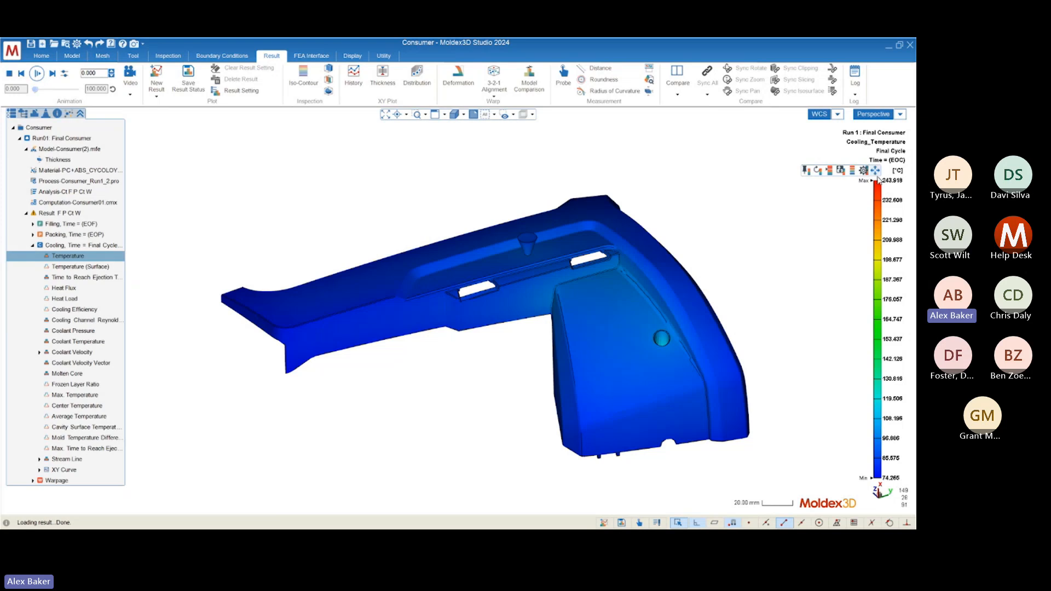
drag(880, 181, 887, 428)
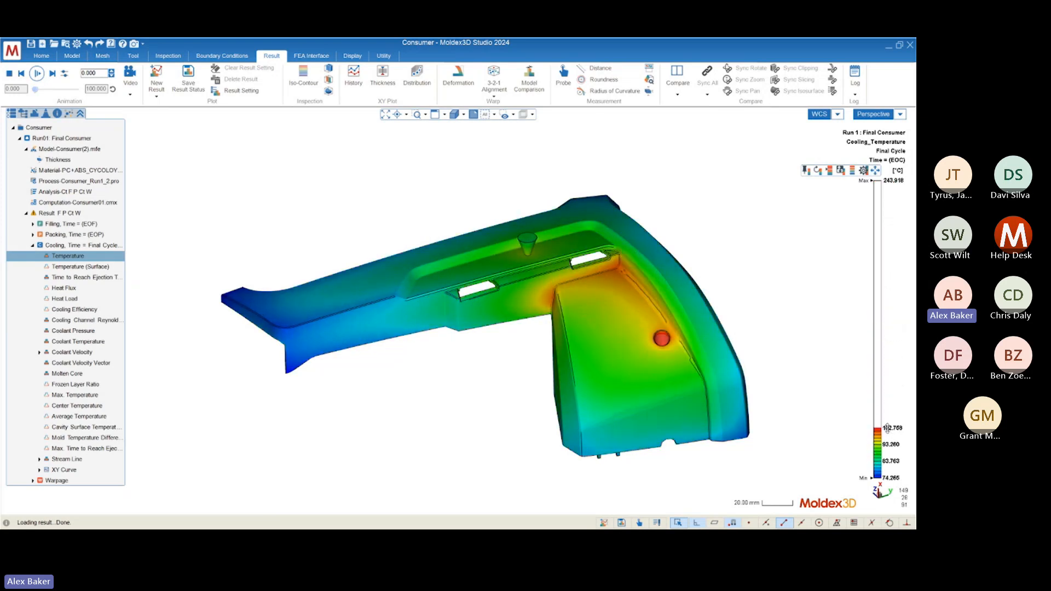
Step: Raise the temperature scale's upper limit to about 105.586 °C while viewing the hot channel beside the boss on the underside
middle_drag(617, 355, 597, 165)
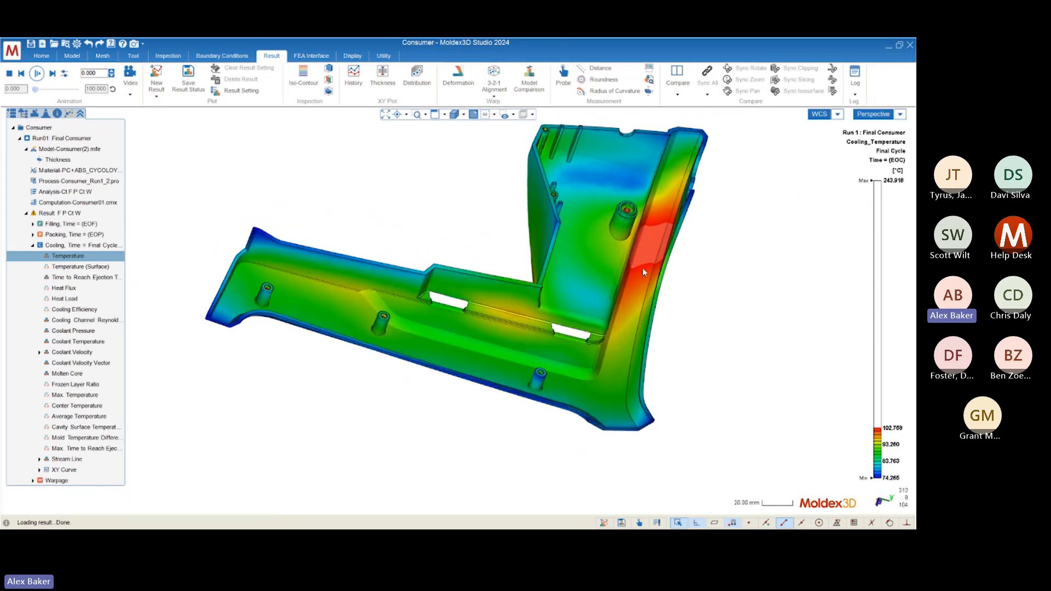
scroll(642, 268, up, 6)
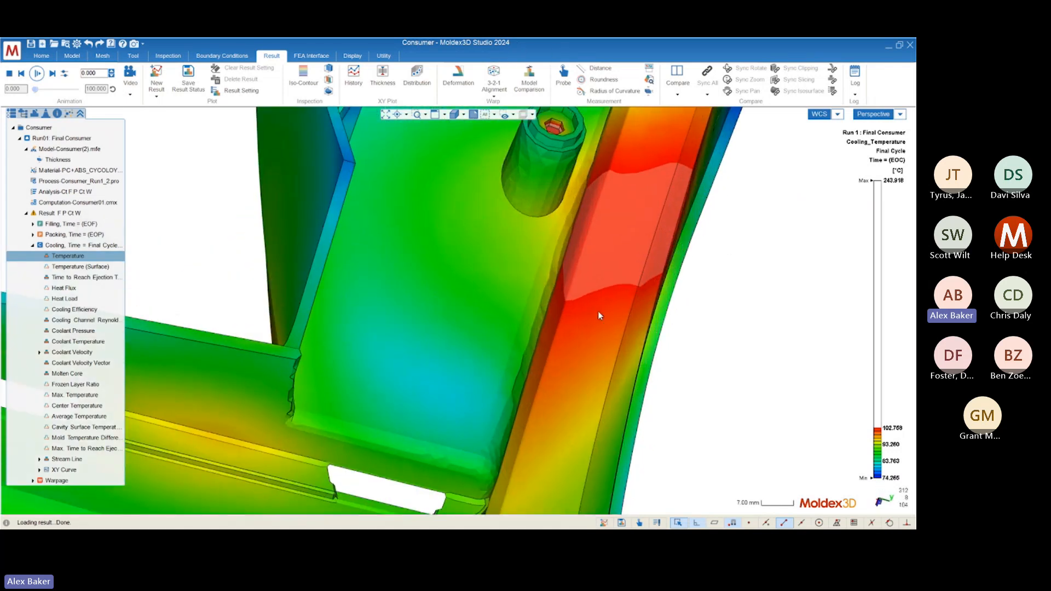
mouse_move(598, 311)
middle_down()
mouse_move(580, 226)
mouse_move(650, 230)
mouse_move(641, 265)
mouse_move(664, 301)
middle_up()
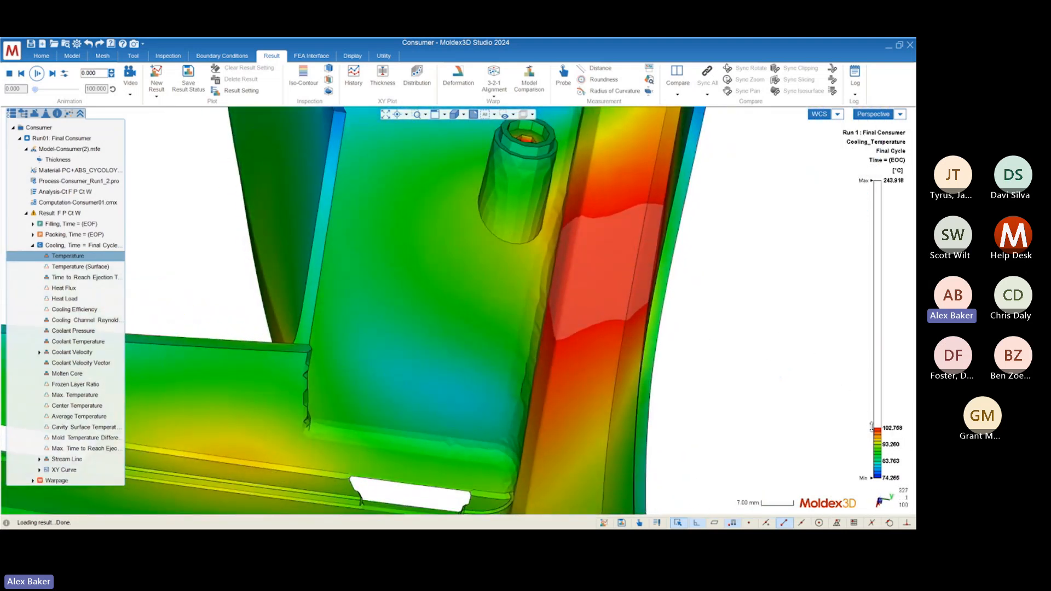
drag(872, 428, 879, 423)
scroll(697, 309, down, 2)
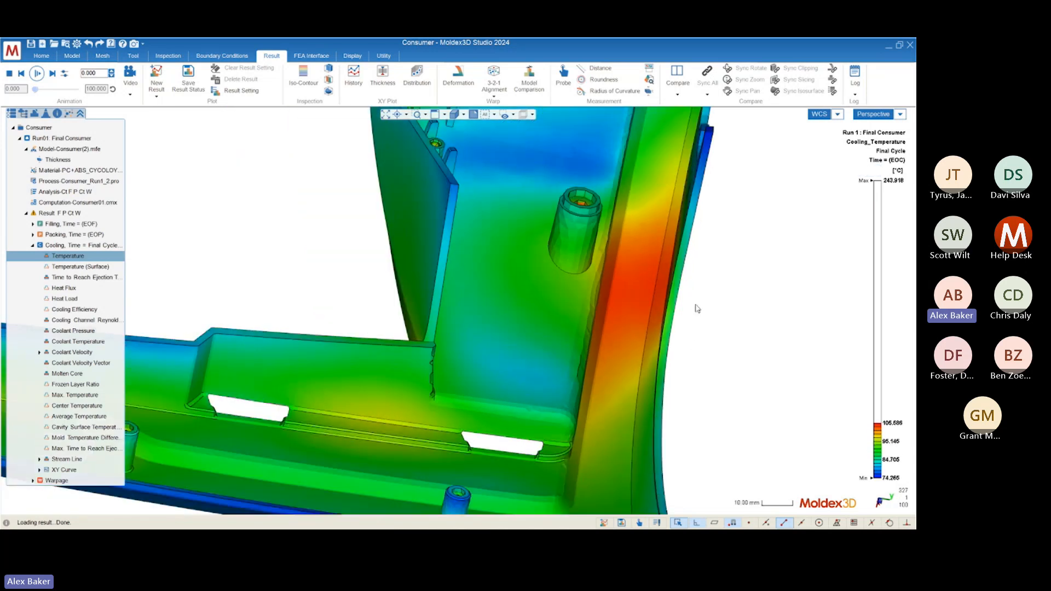
Step: Inspect the cooling temperature on the outer face, especially the inside corner near the slots
scroll(694, 285, down, 6)
mouse_move(544, 185)
middle_down()
mouse_move(526, 372)
mouse_move(537, 265)
mouse_move(606, 392)
mouse_move(681, 453)
mouse_move(663, 445)
mouse_move(662, 373)
middle_up()
scroll(648, 263, up, 4)
middle_drag(648, 263, 519, 151)
middle_drag(634, 354, 644, 400)
middle_drag(625, 317, 655, 343)
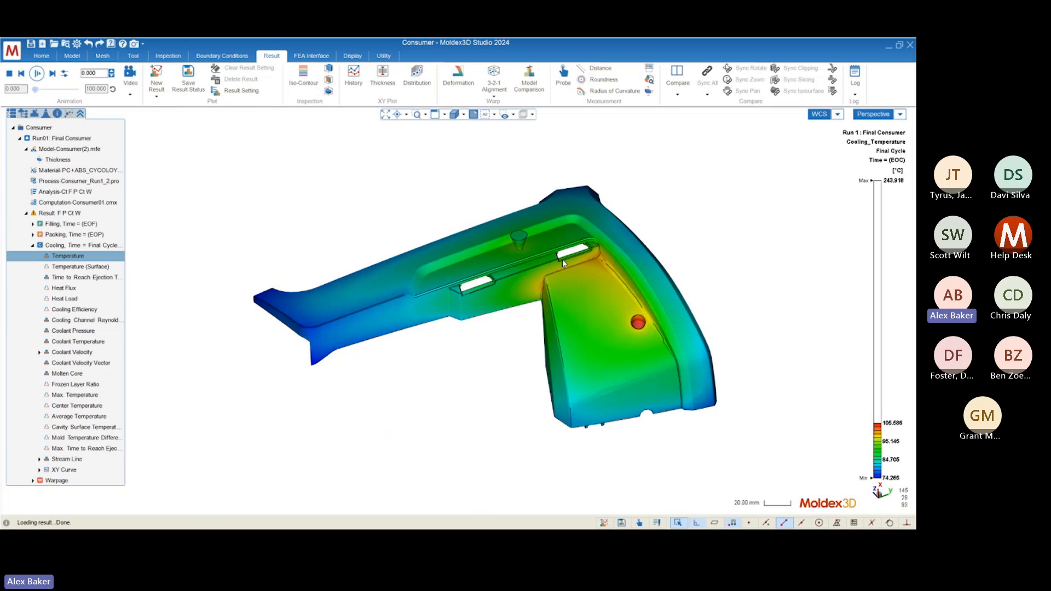
scroll(596, 256, up, 5)
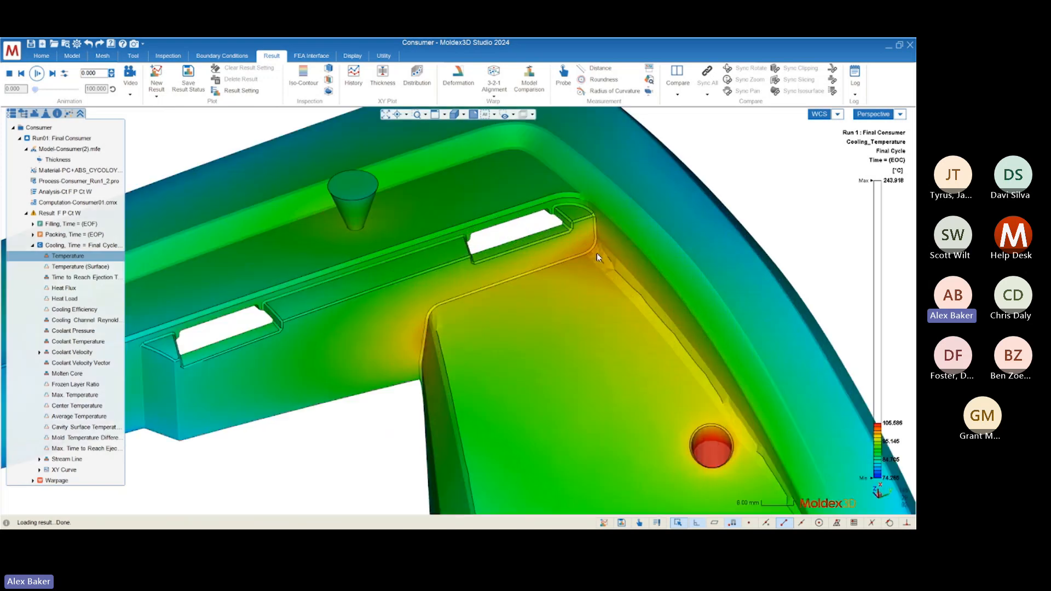
scroll(596, 253, up, 2)
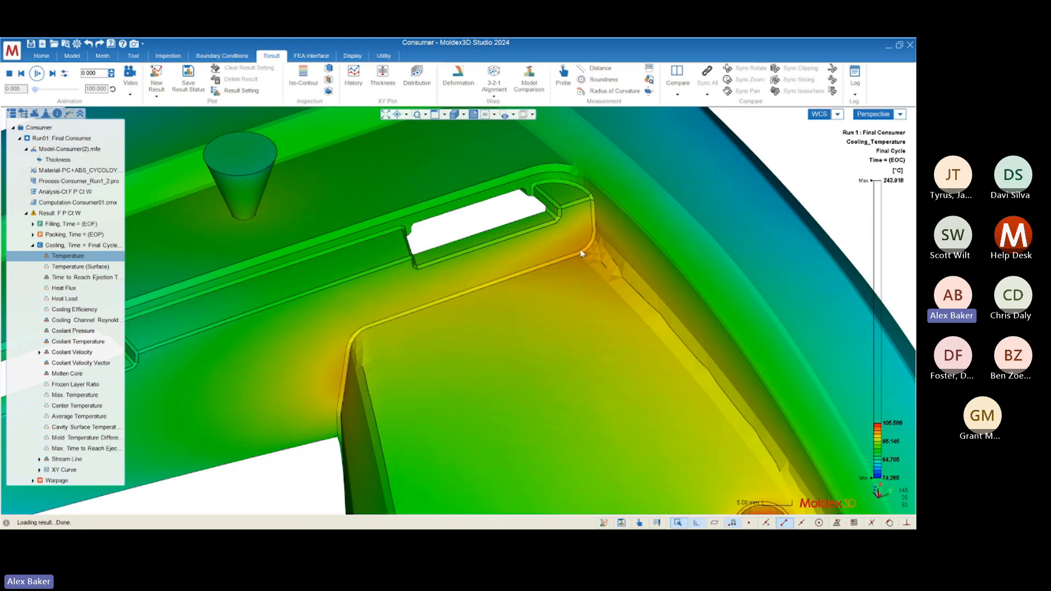
scroll(495, 265, down, 6)
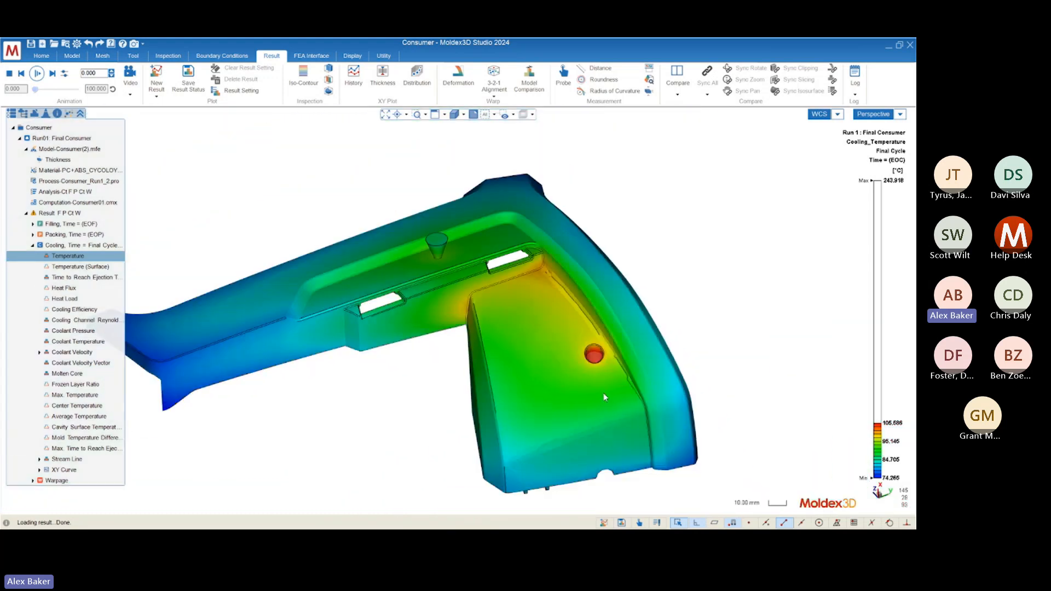
Step: Compare the outer face with the underside, examining the temperature in the channel beside the tall boss and over the whole inner face
middle_drag(604, 393, 537, 92)
middle_drag(594, 285, 603, 184)
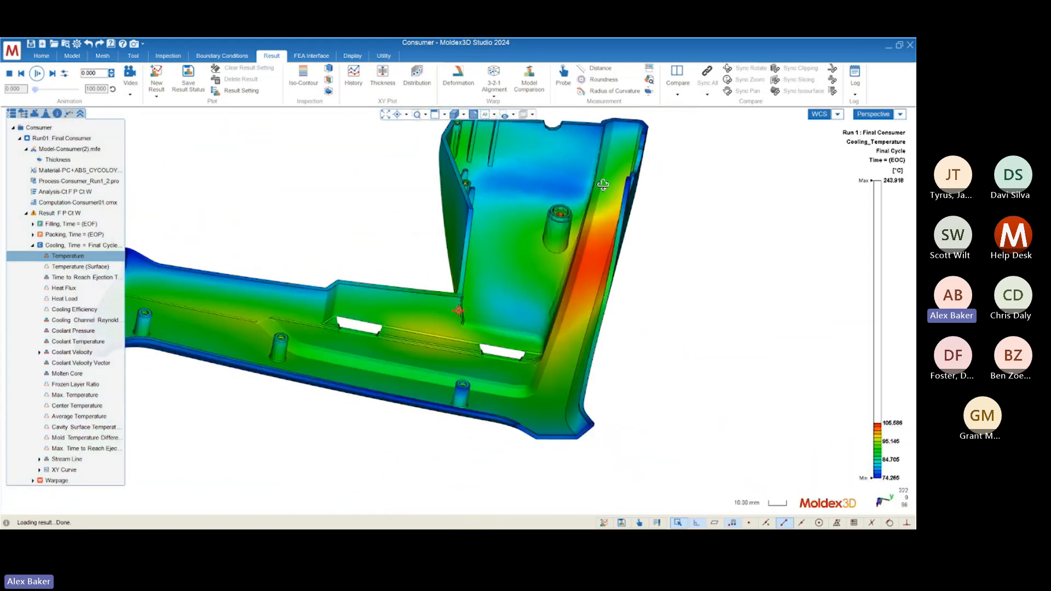
scroll(608, 285, up, 5)
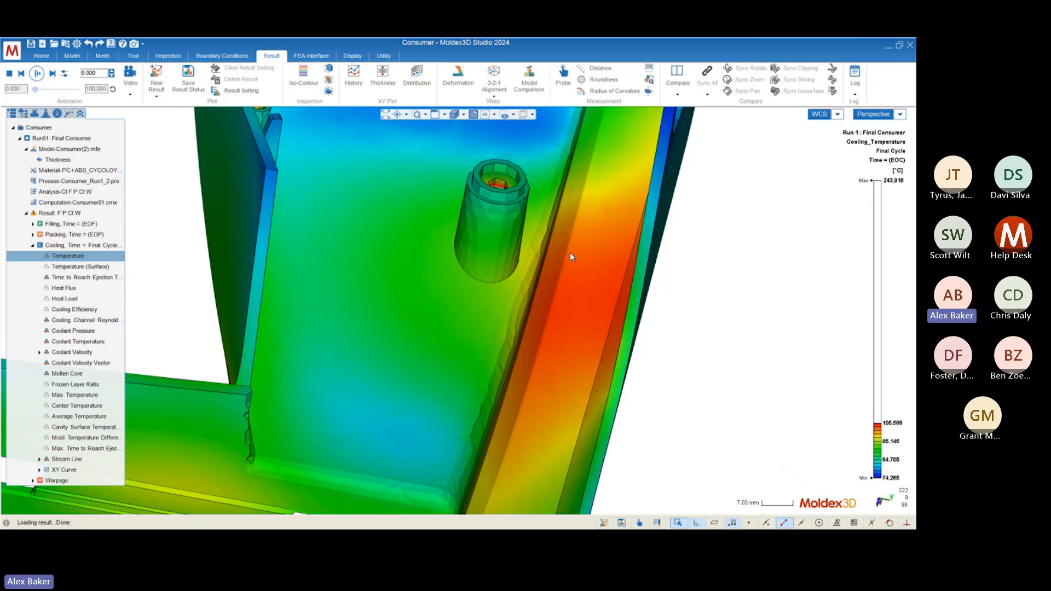
scroll(644, 279, down, 6)
middle_drag(538, 273, 500, 277)
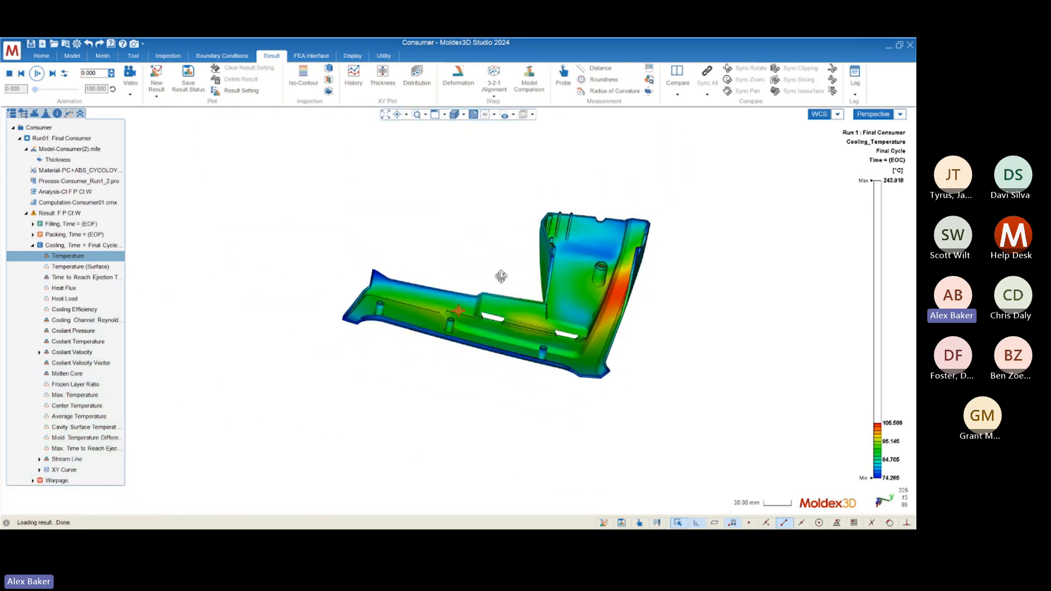
scroll(536, 296, up, 4)
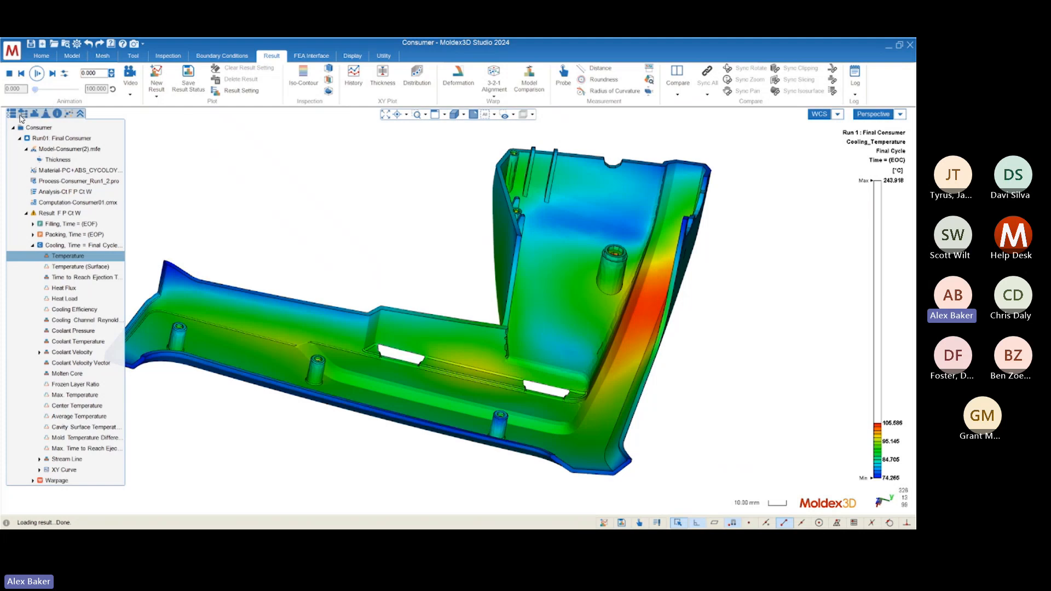
Step: Show the cooling channels around the part and lower the temperature scale's upper limit to about 112.342 °C
scroll(706, 345, down, 2)
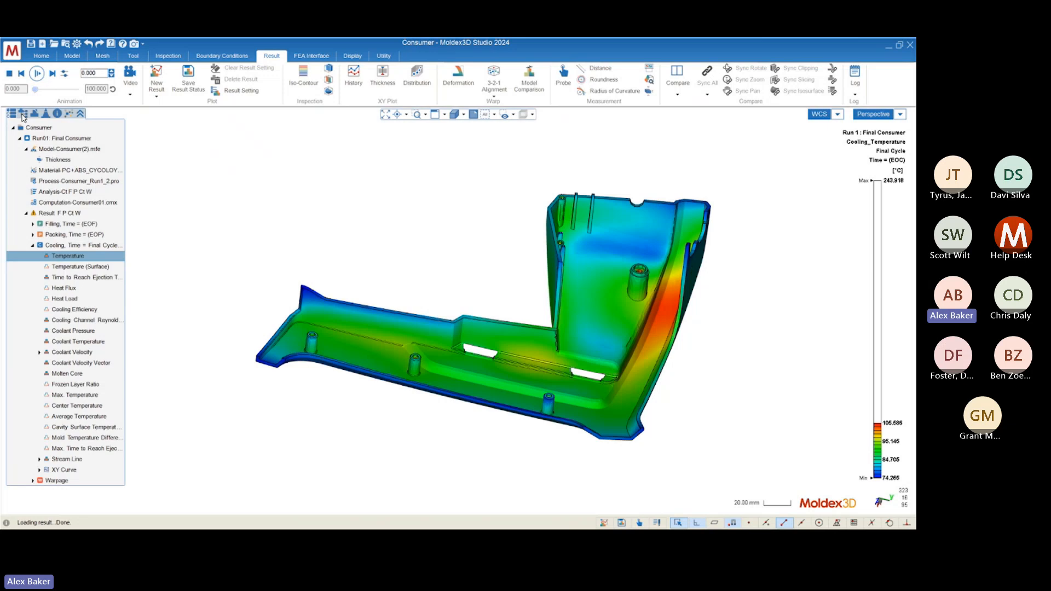
click(23, 114)
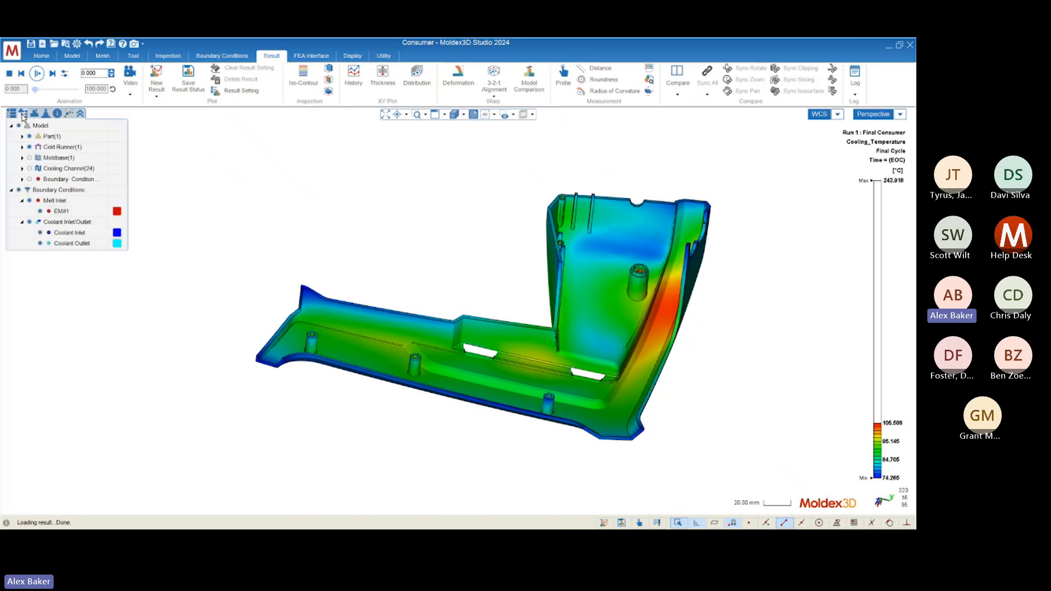
click(30, 169)
mouse_move(459, 311)
middle_down()
mouse_move(553, 397)
mouse_move(592, 376)
mouse_move(622, 375)
mouse_move(589, 403)
mouse_move(578, 211)
mouse_move(558, 192)
mouse_move(553, 235)
mouse_move(633, 110)
middle_up()
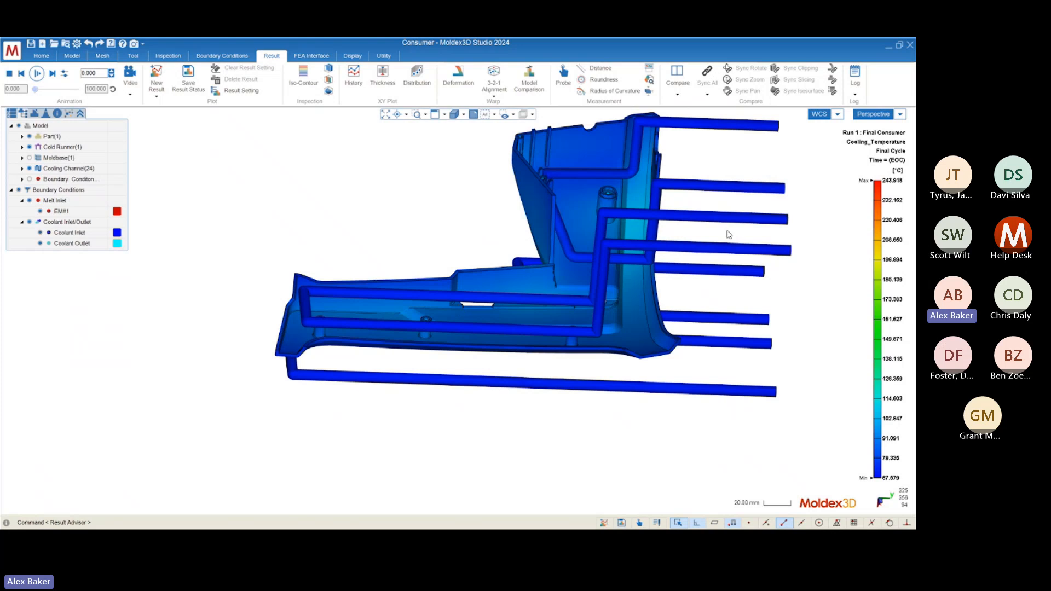
mouse_move(554, 228)
middle_down()
mouse_move(659, 277)
mouse_move(600, 384)
mouse_move(601, 290)
mouse_move(630, 263)
middle_up()
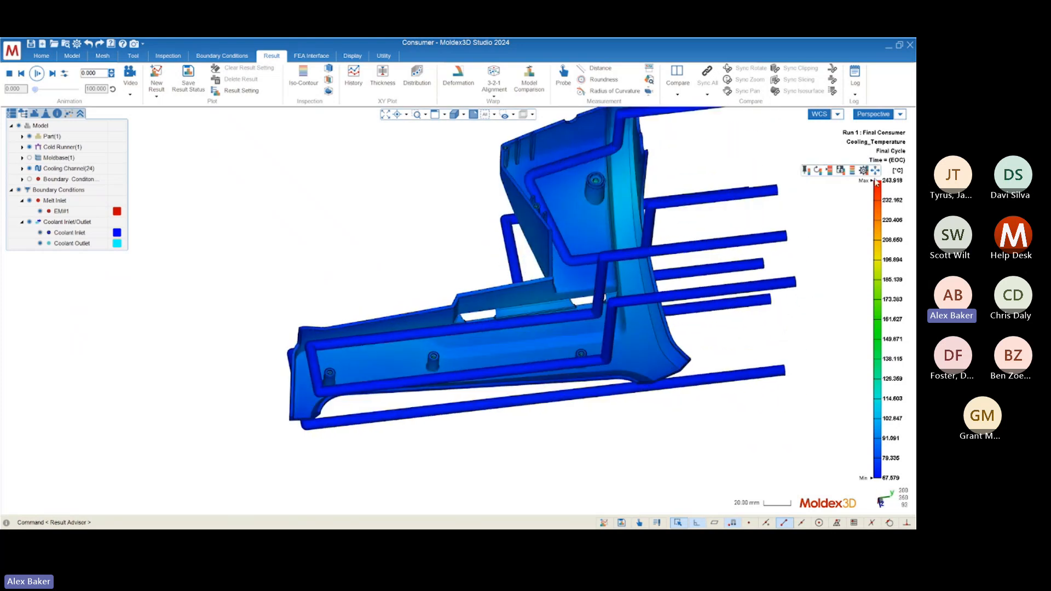
drag(880, 183, 875, 408)
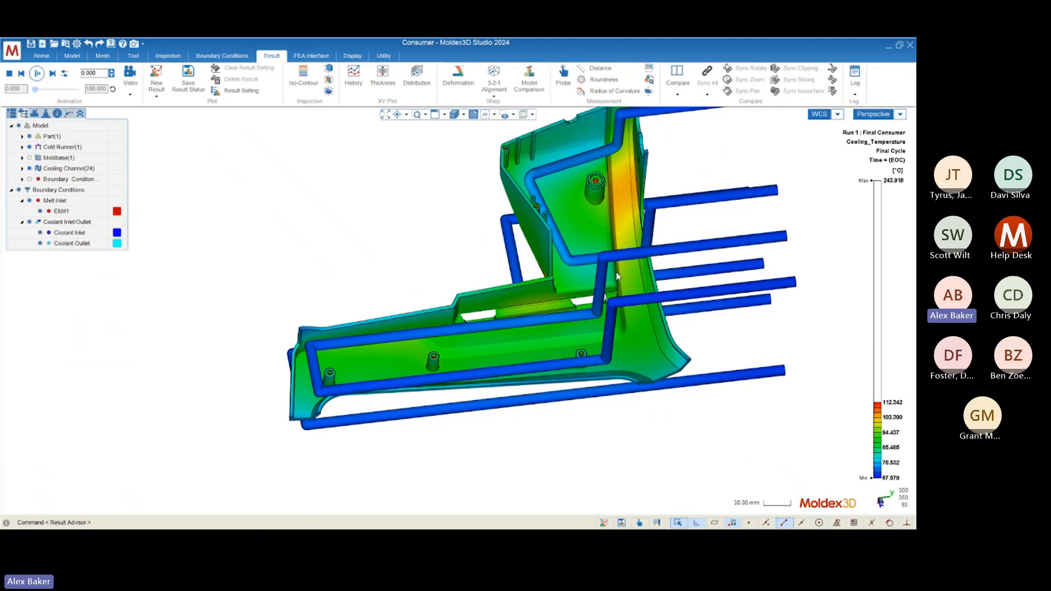
Step: Examine how the cooling circuit loops around the tall boss and crosses the hot channel on the underside
mouse_move(696, 271)
middle_down()
mouse_move(566, 237)
mouse_move(603, 232)
mouse_move(524, 219)
mouse_move(587, 107)
middle_up()
scroll(622, 240, up, 5)
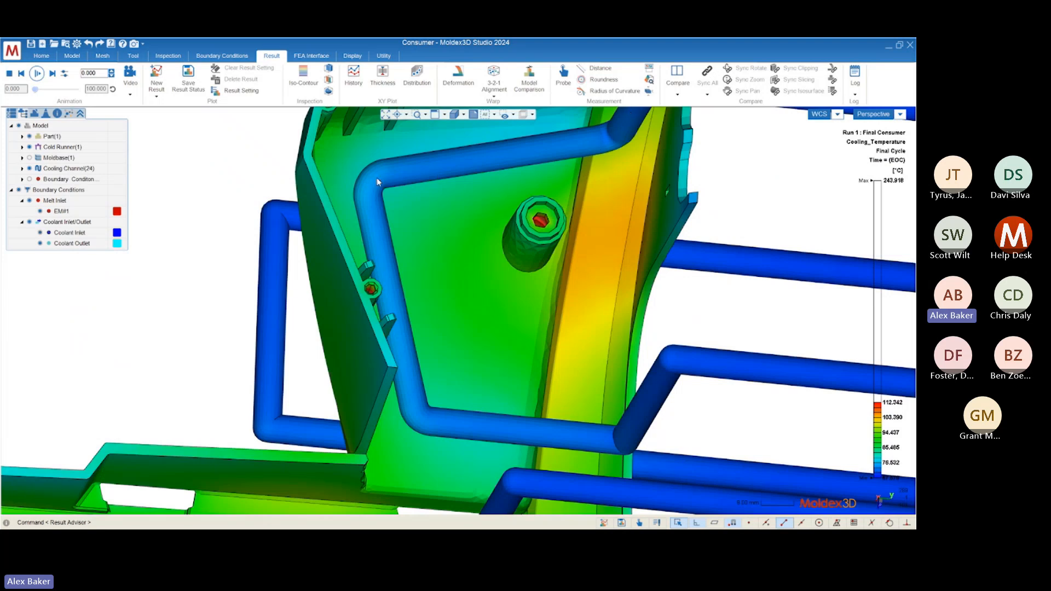
middle_drag(599, 404, 500, 331)
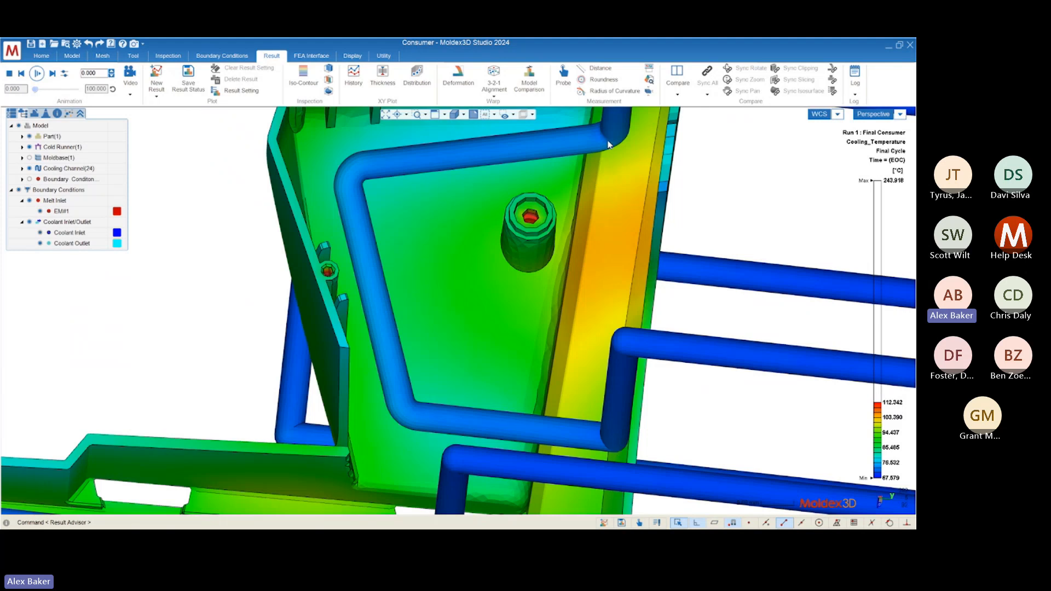
mouse_move(599, 405)
middle_down()
mouse_move(635, 382)
mouse_move(620, 329)
mouse_move(756, 307)
mouse_move(598, 375)
mouse_move(585, 368)
middle_up()
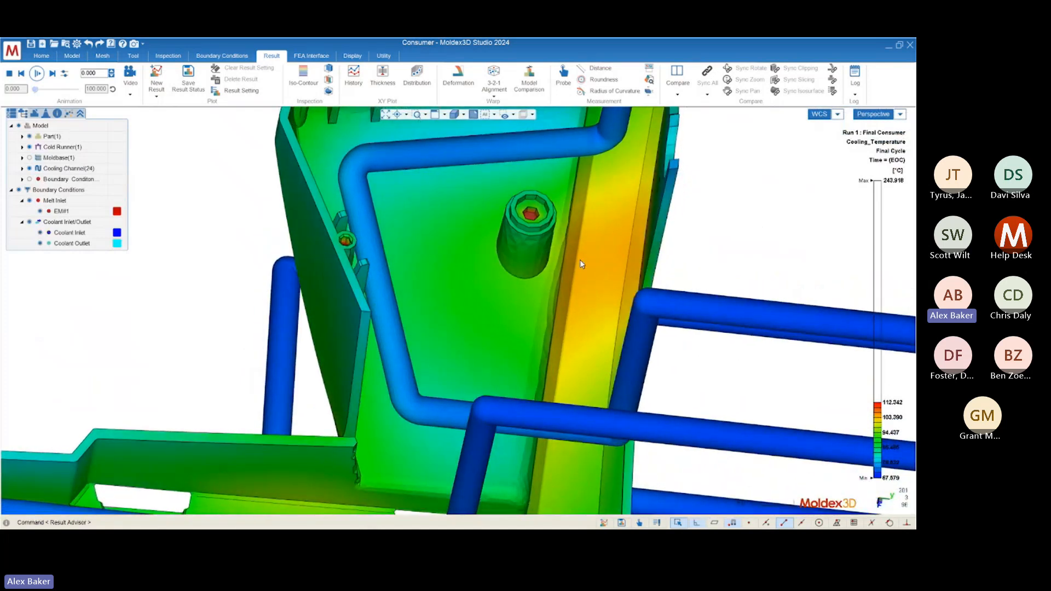
mouse_move(581, 264)
middle_down()
mouse_move(601, 255)
mouse_move(746, 261)
mouse_move(560, 264)
mouse_move(363, 228)
mouse_move(594, 263)
mouse_move(728, 258)
mouse_move(557, 246)
mouse_move(565, 231)
mouse_move(744, 300)
mouse_move(553, 305)
mouse_move(562, 283)
middle_up()
scroll(582, 210, up, 3)
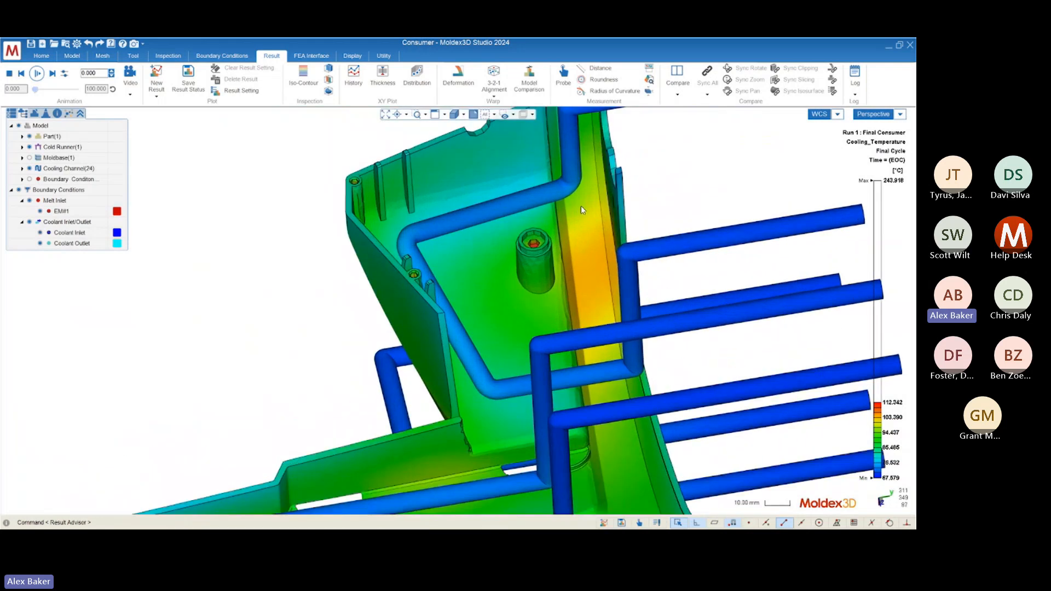
middle_drag(581, 210, 618, 288)
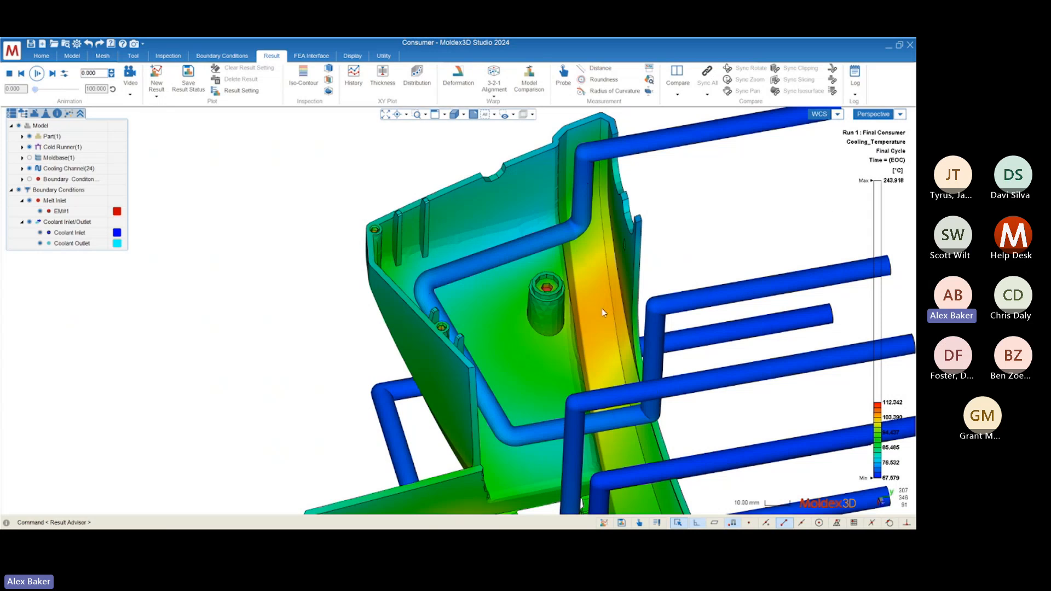
Step: Inspect the hot strip beside the tall boss up close and its distance to the surrounding cooling lines
scroll(602, 308, up, 6)
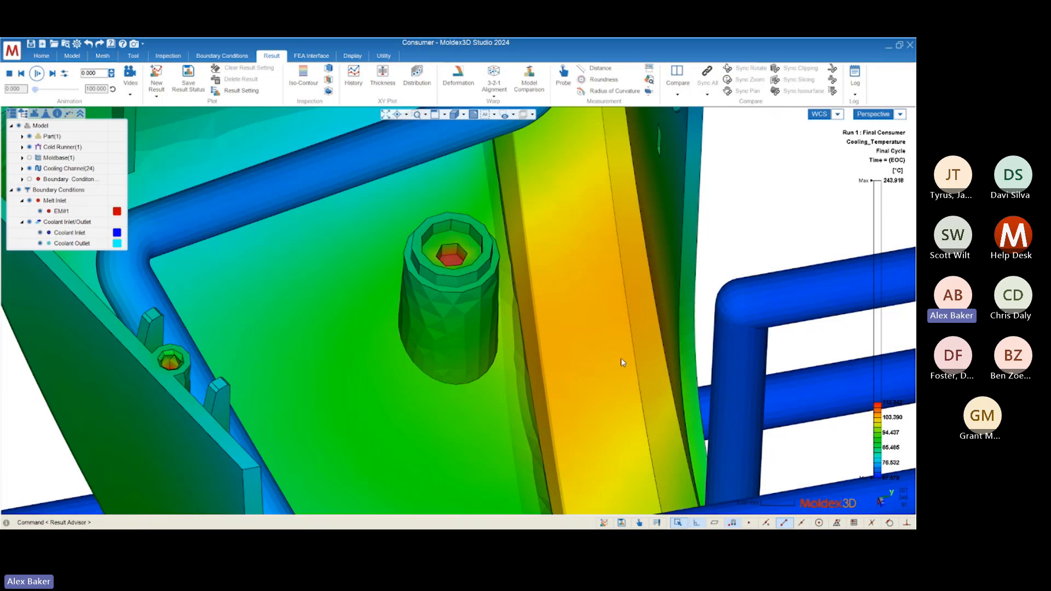
mouse_move(621, 359)
middle_down()
mouse_move(605, 329)
mouse_move(537, 305)
mouse_move(598, 305)
mouse_move(645, 333)
mouse_move(622, 345)
mouse_move(603, 337)
middle_up()
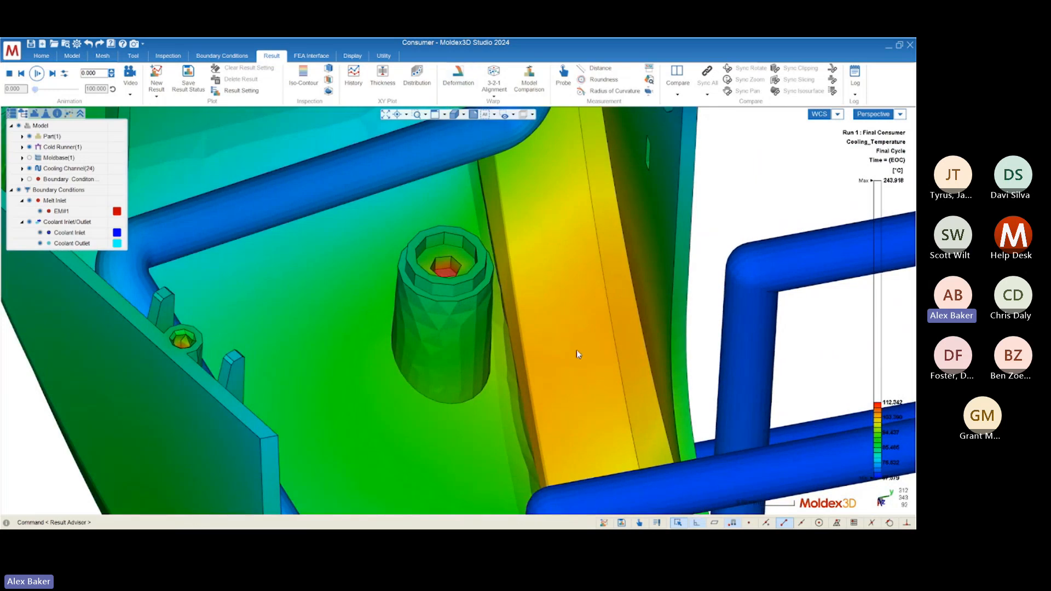
scroll(679, 245, down, 4)
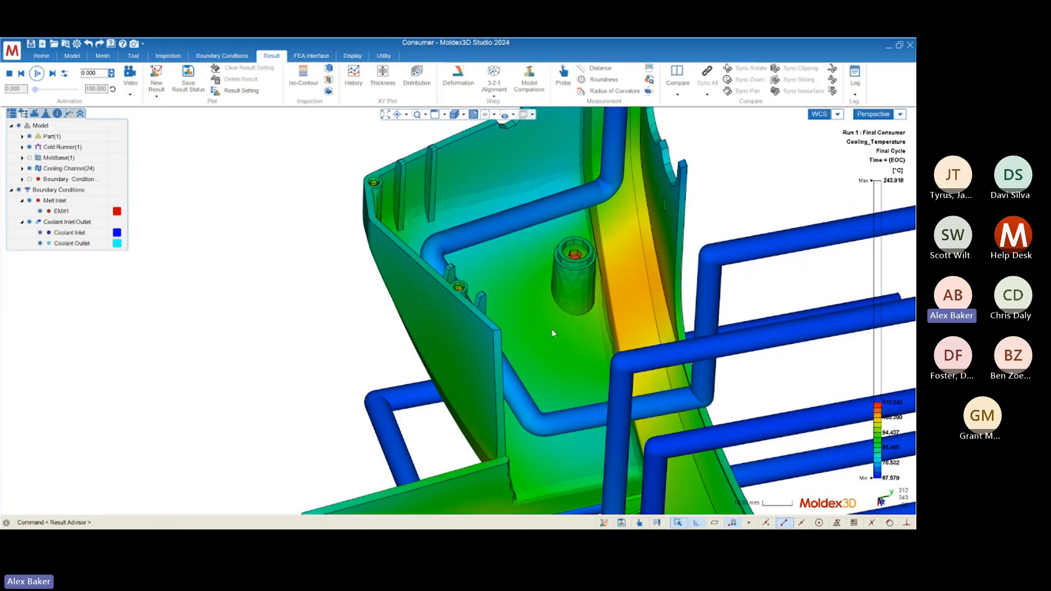
mouse_move(552, 333)
middle_down()
mouse_move(643, 320)
mouse_move(568, 322)
middle_up()
scroll(656, 281, up, 2)
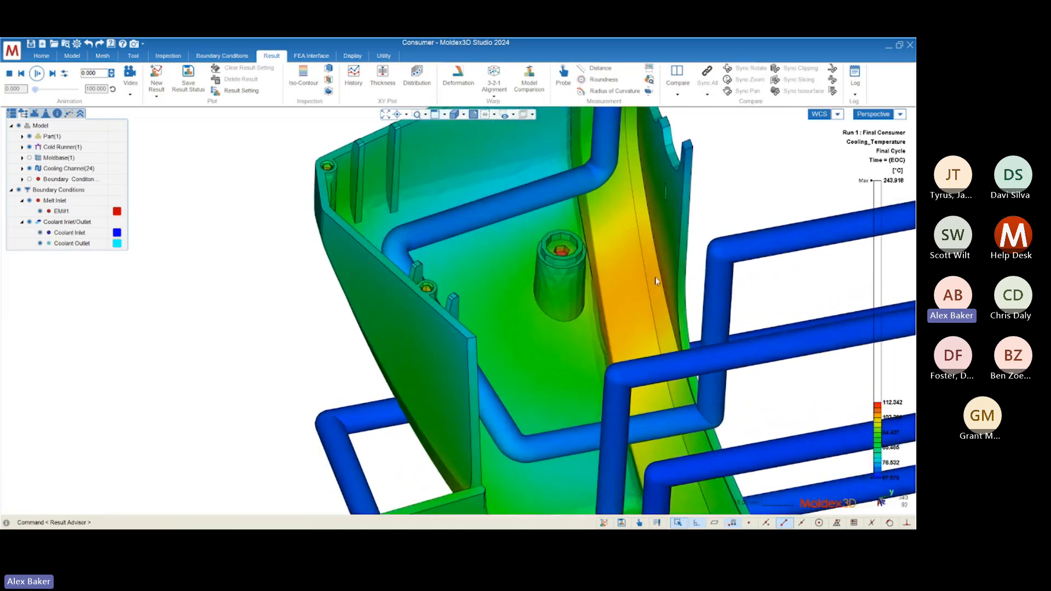
scroll(656, 277, up, 3)
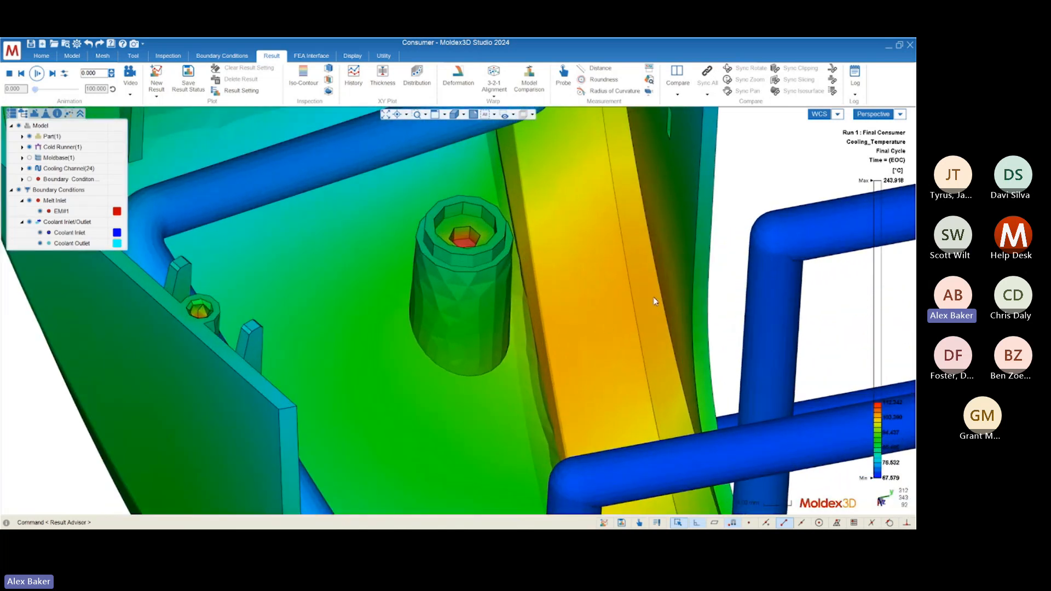
scroll(654, 298, down, 4)
mouse_move(628, 312)
middle_down()
mouse_move(545, 314)
mouse_move(603, 369)
mouse_move(618, 327)
middle_up()
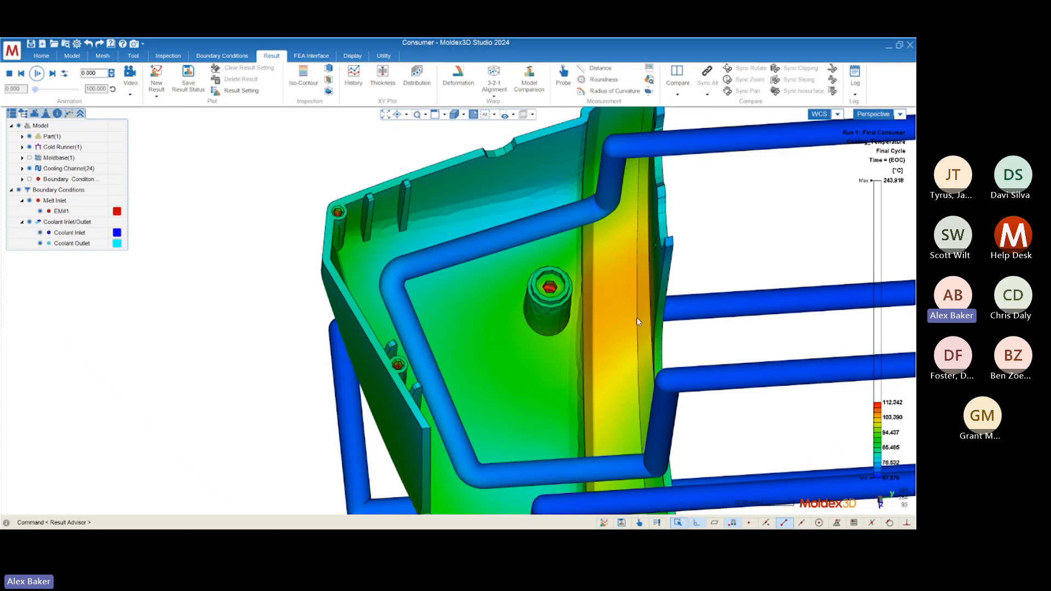
Step: Examine the cooling line coverage over the outer face, especially near the slots and the inside corner
scroll(661, 338, down, 2)
mouse_move(661, 338)
middle_down()
mouse_move(481, 298)
mouse_move(445, 232)
mouse_move(566, 437)
mouse_move(572, 383)
middle_up()
scroll(577, 353, up, 3)
scroll(566, 338, up, 2)
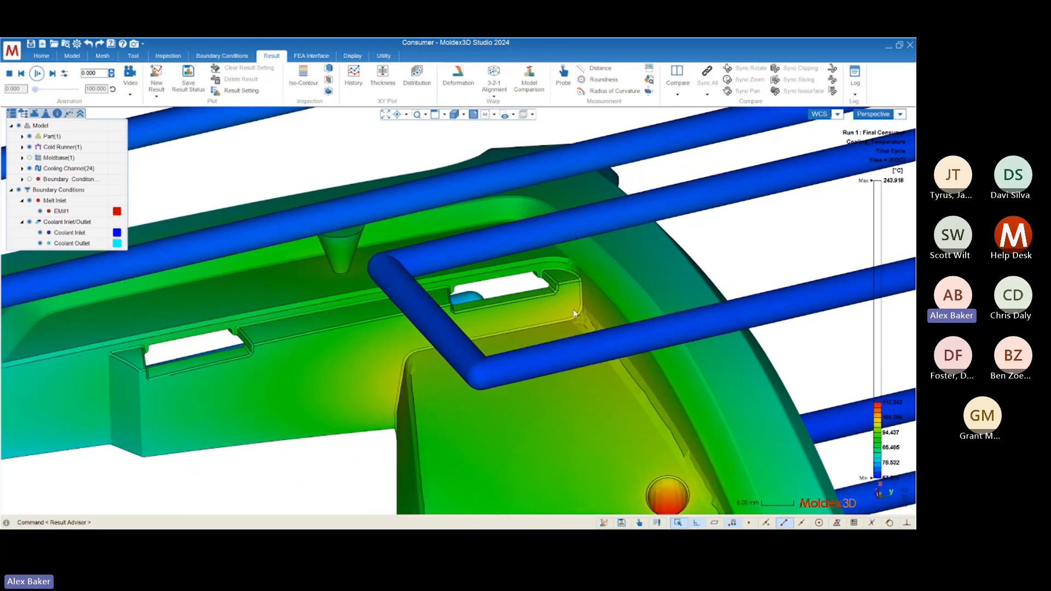
scroll(571, 311, down, 4)
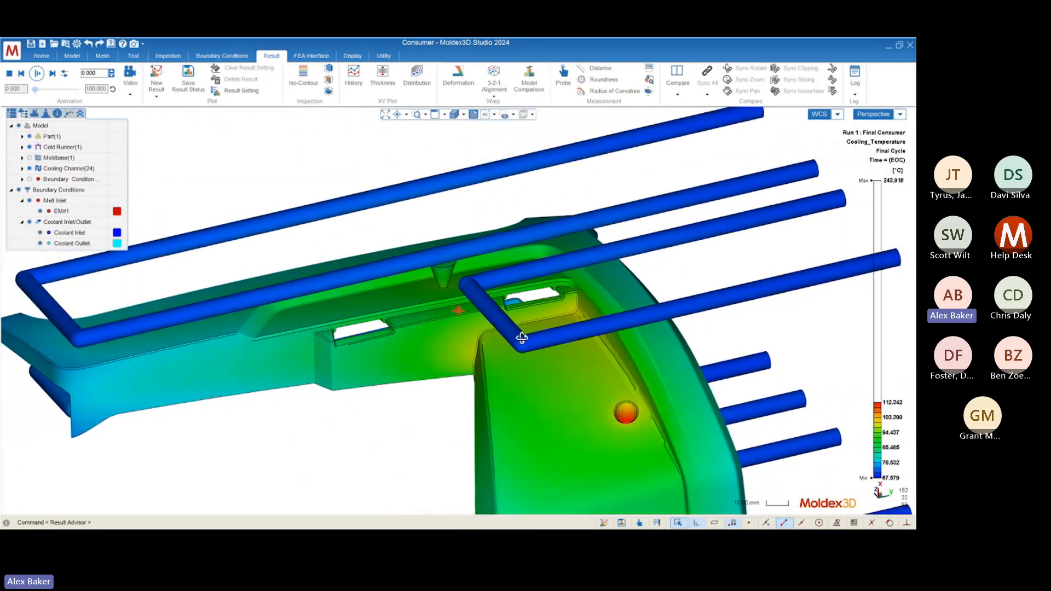
middle_drag(548, 324, 499, 297)
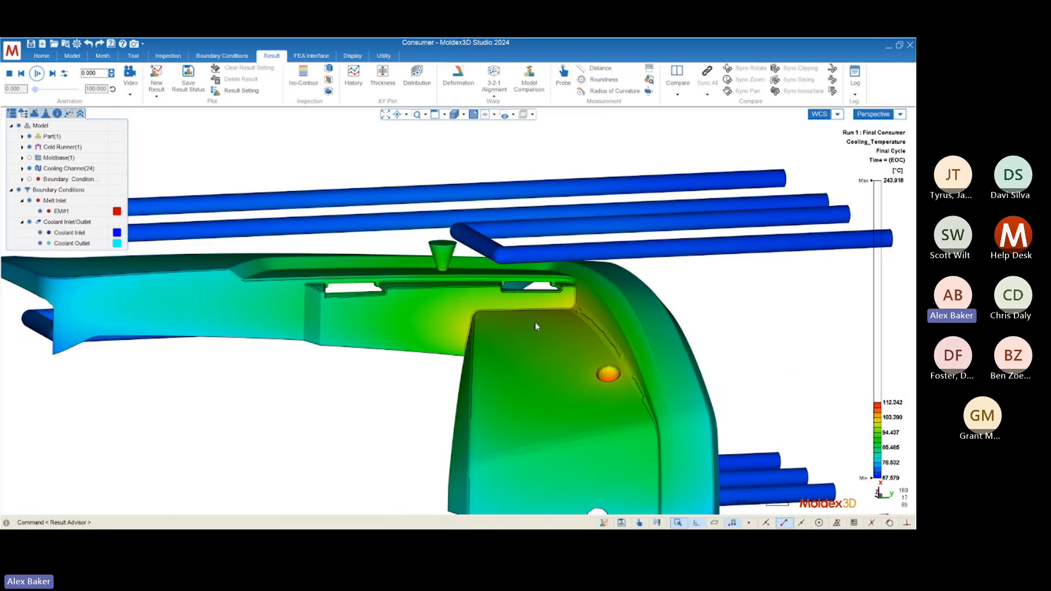
scroll(586, 306, down, 5)
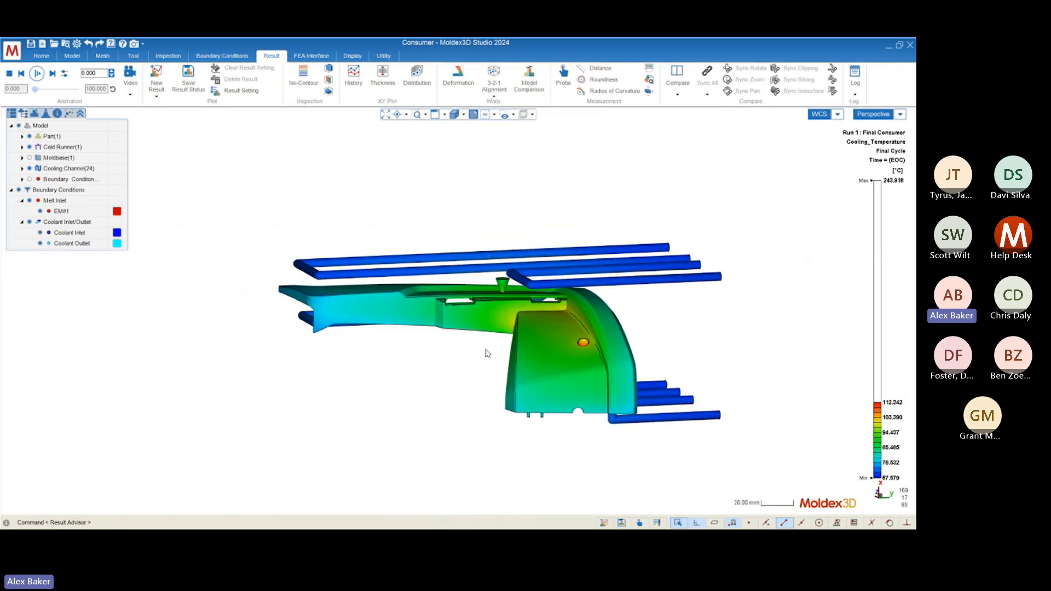
mouse_move(486, 355)
middle_down()
mouse_move(559, 336)
mouse_move(722, 345)
mouse_move(781, 327)
mouse_move(477, 355)
mouse_move(500, 383)
mouse_move(370, 336)
mouse_move(644, 316)
middle_up()
scroll(645, 316, up, 4)
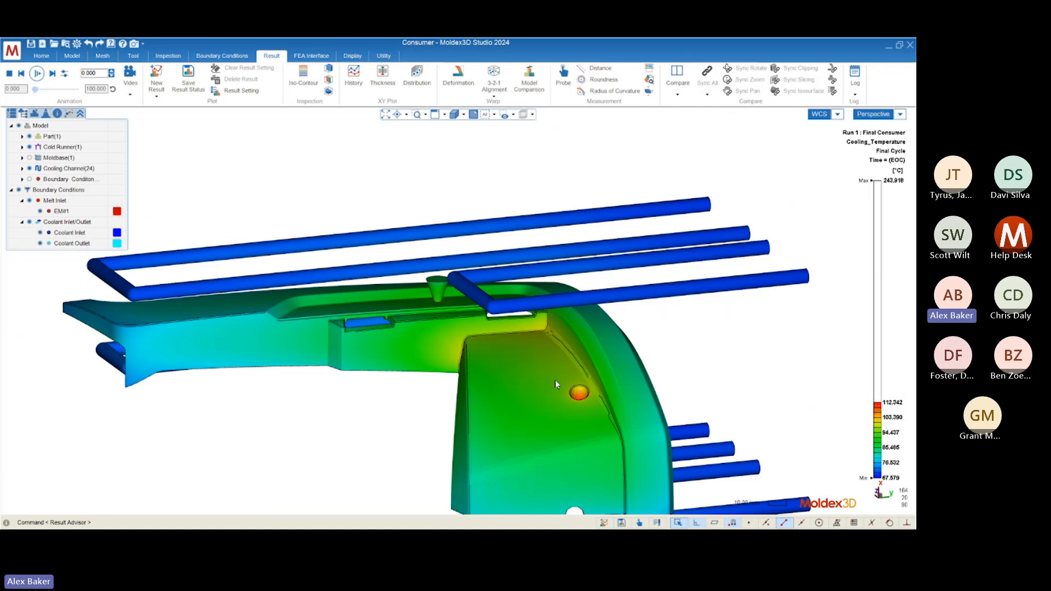
scroll(555, 380, down, 3)
Step: Compare the cooling line layout on the underside near the tall boss with the layout over the outer face
middle_drag(555, 380, 581, 240)
scroll(518, 317, up, 7)
scroll(474, 285, down, 5)
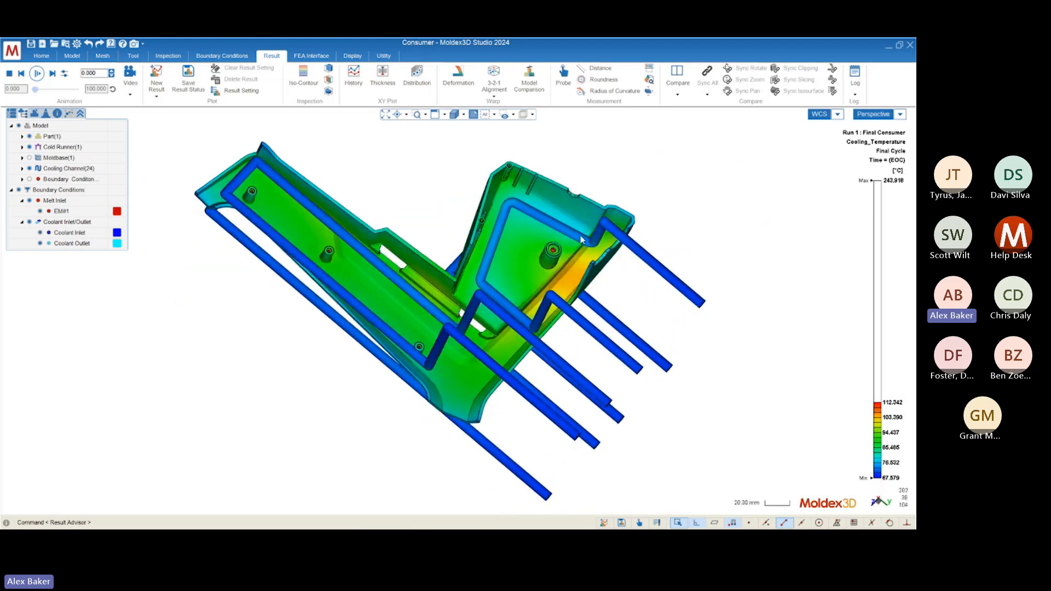
scroll(582, 240, up, 6)
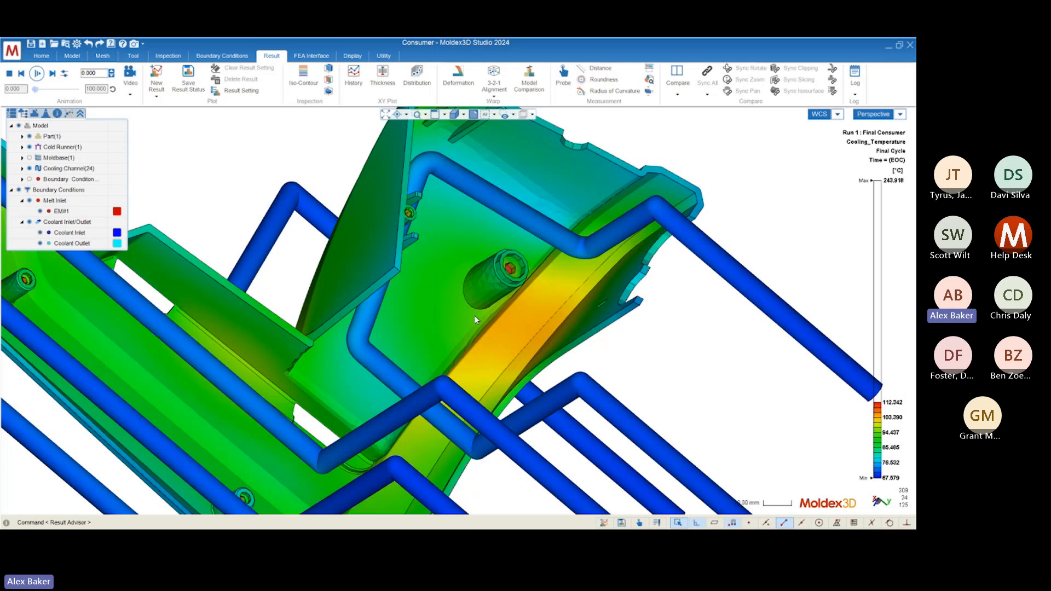
scroll(568, 367, down, 8)
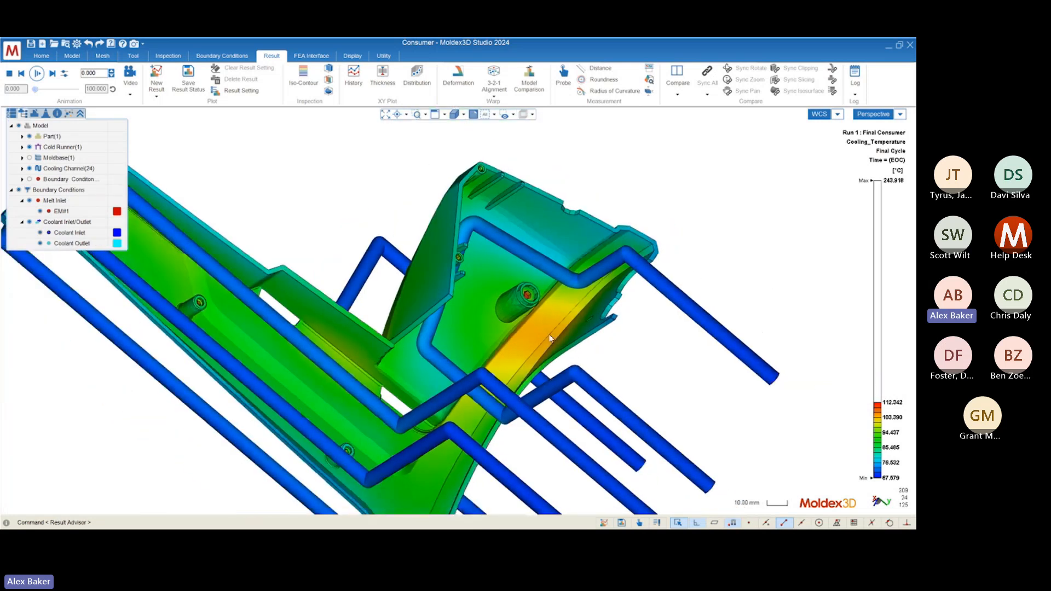
middle_drag(394, 215, 383, 446)
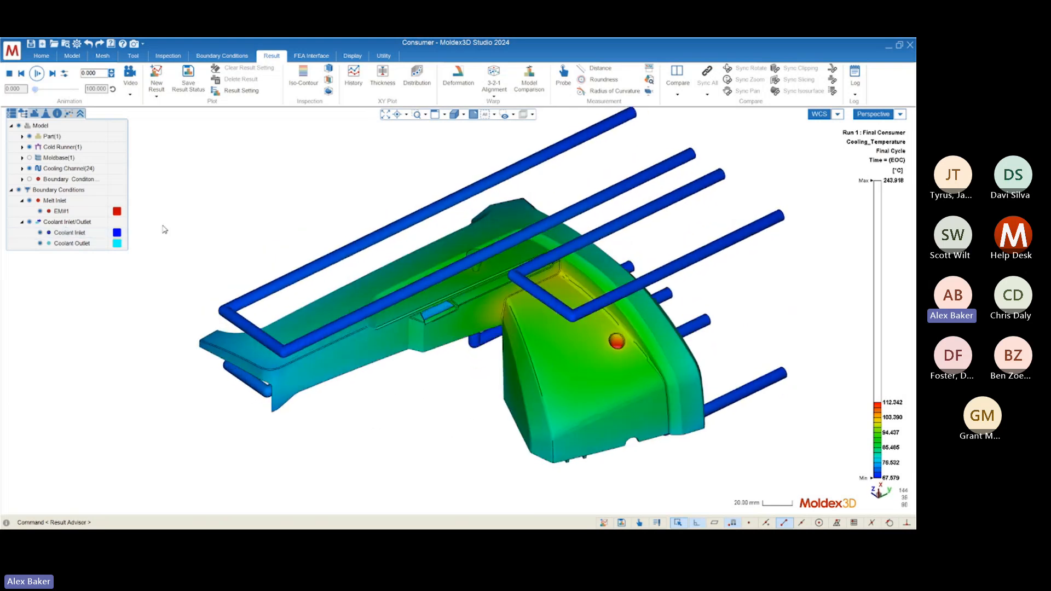
Step: Plot the cooling Mold Temperature Difference result and hide the cooling channels to view the part's outer face
click(12, 114)
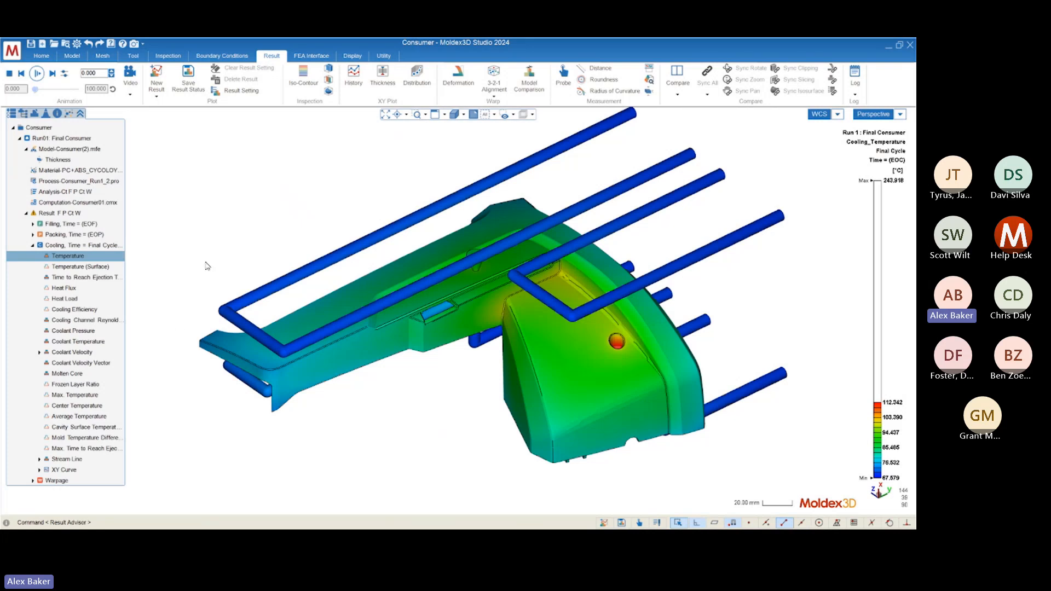
click(71, 438)
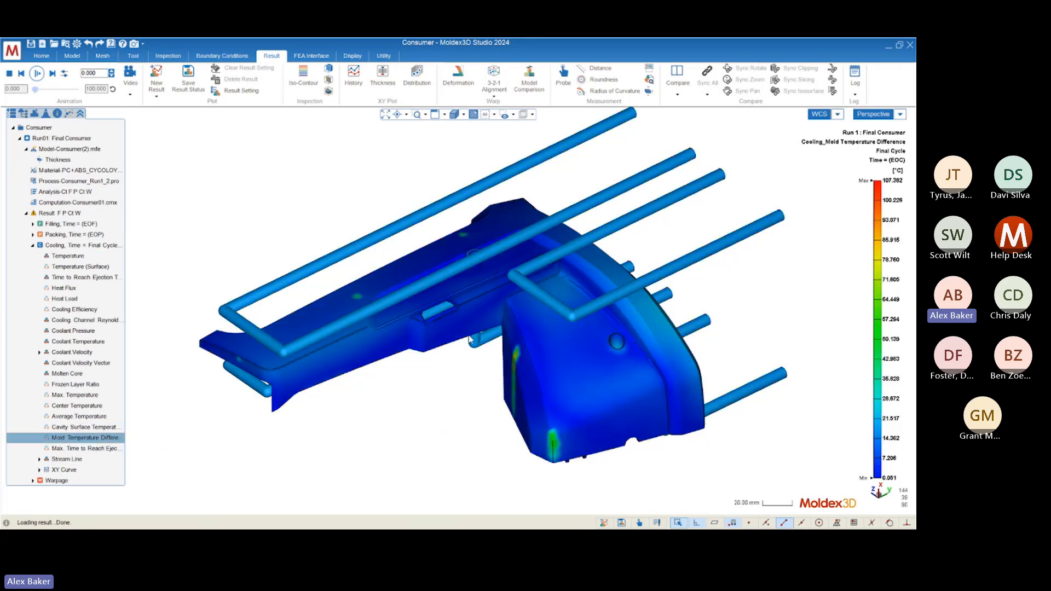
click(22, 114)
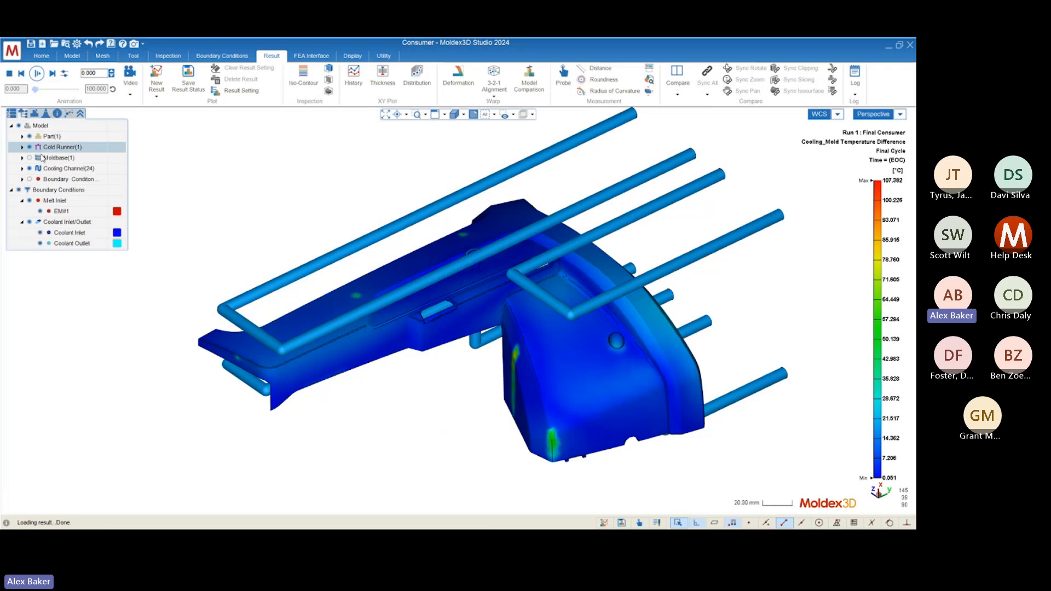
click(29, 158)
click(29, 168)
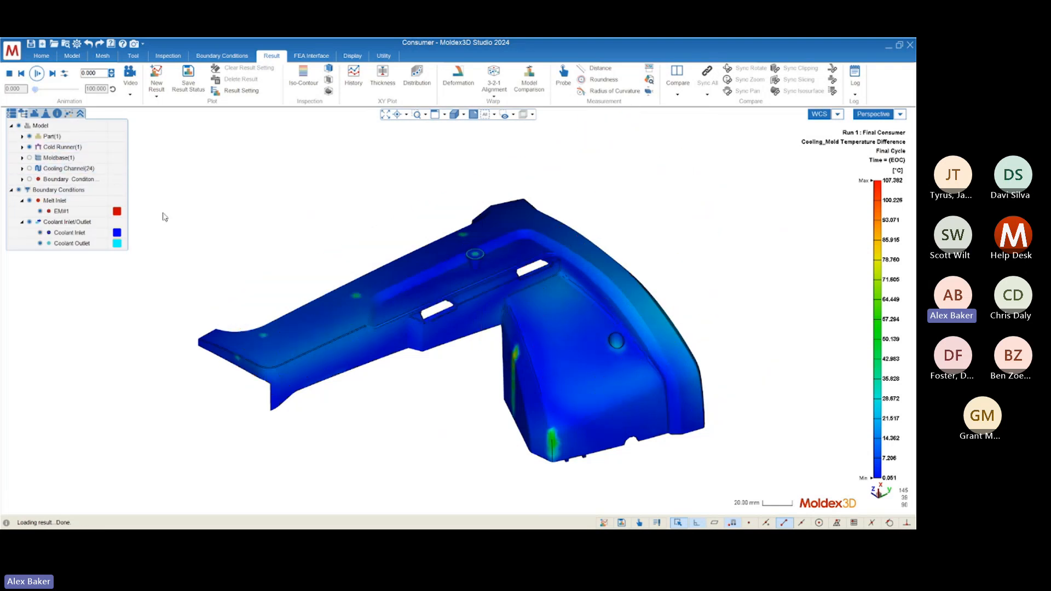
middle_drag(383, 408, 400, 366)
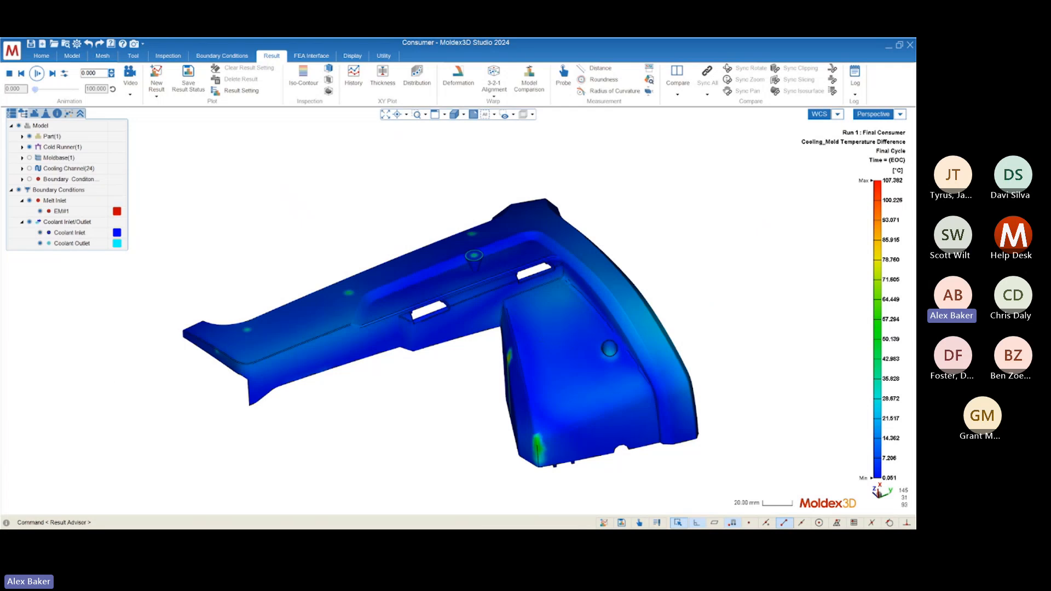
Step: Switch to the presentation's Polymer PVT slide on hot and cold side volume change
key(alt+Tab)
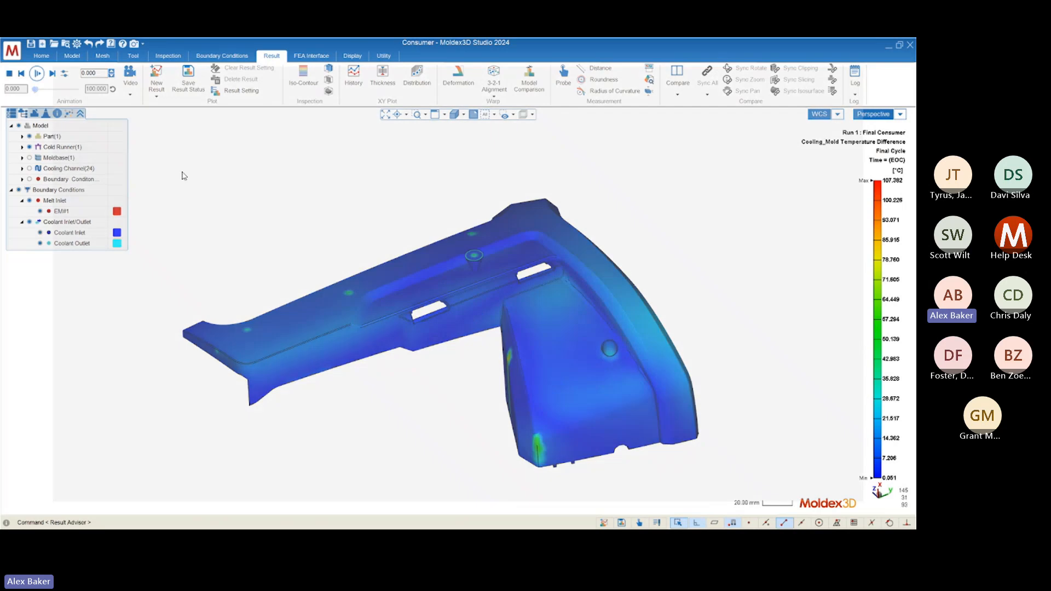
drag(527, 45, 0, 131)
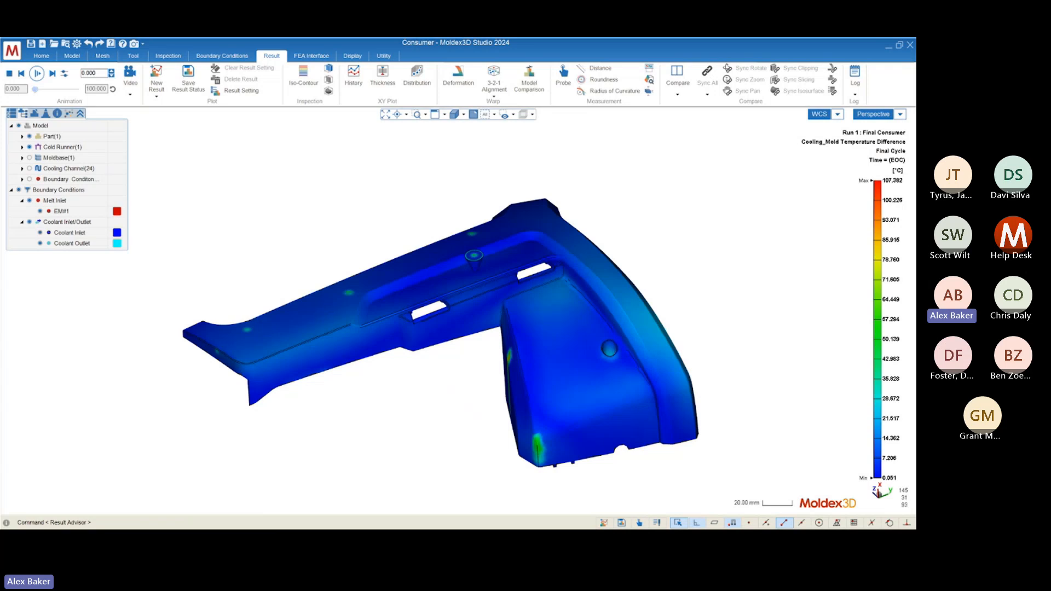
key(alt+Tab)
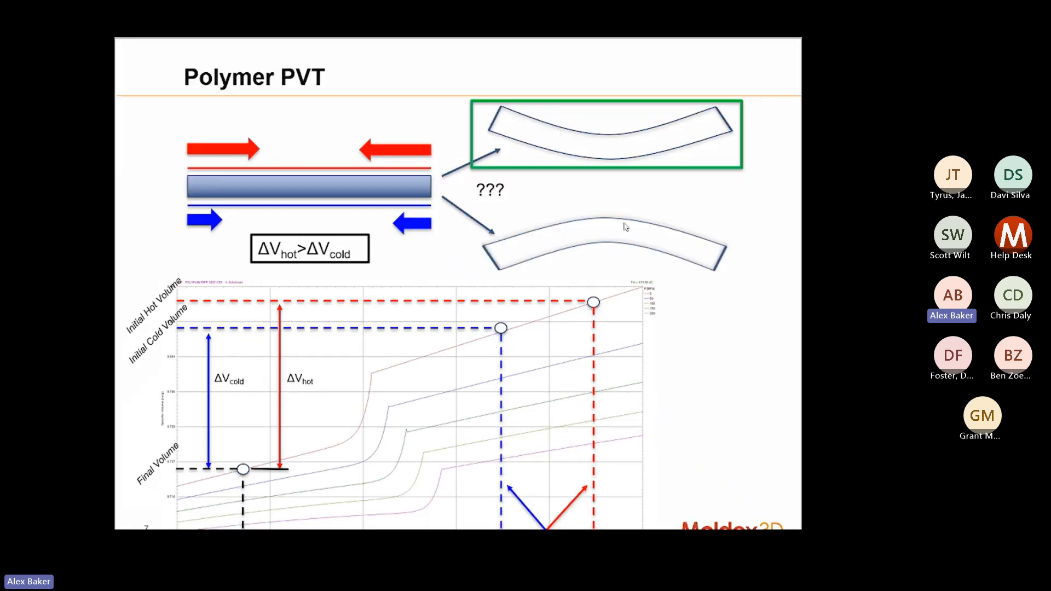
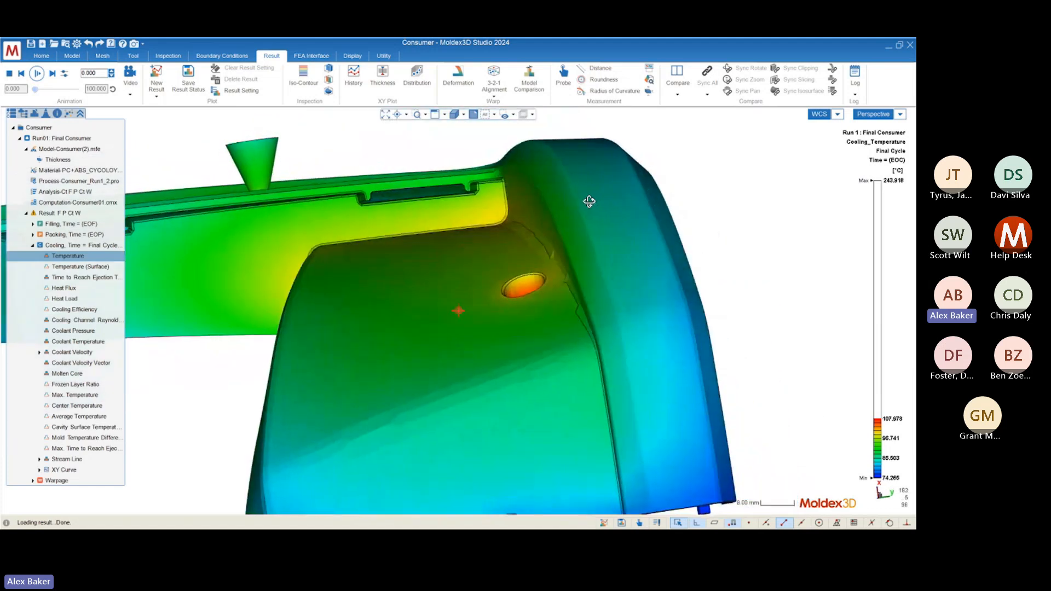
Step: Examine the end-of-cooling temperature around the round hole and curved rim on both the outer face and the underside
scroll(635, 240, down, 3)
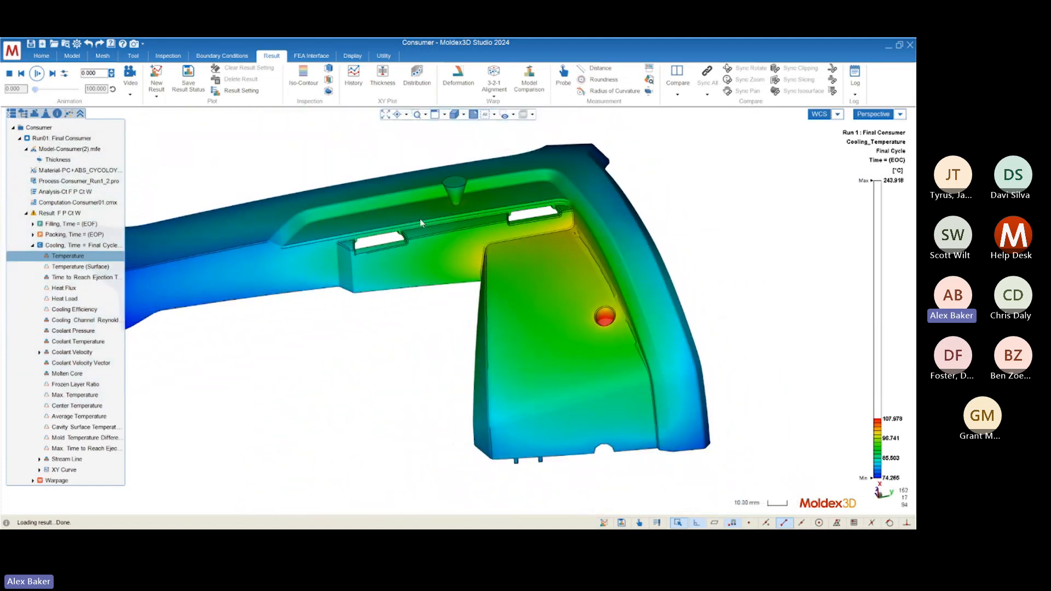
middle_drag(606, 327, 585, 304)
scroll(617, 244, up, 5)
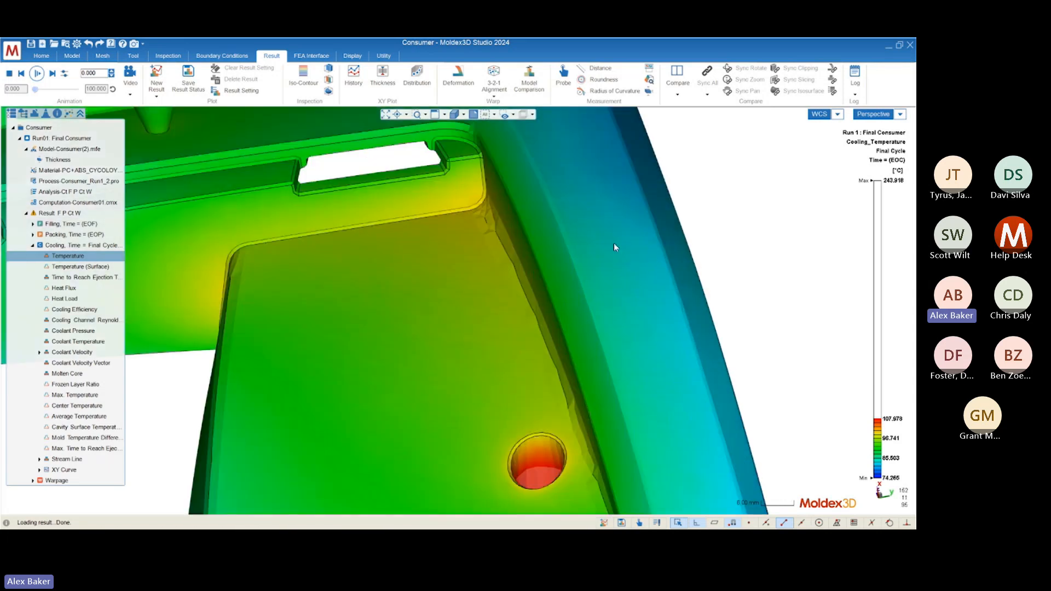
scroll(614, 246, down, 3)
middle_drag(630, 347, 614, 314)
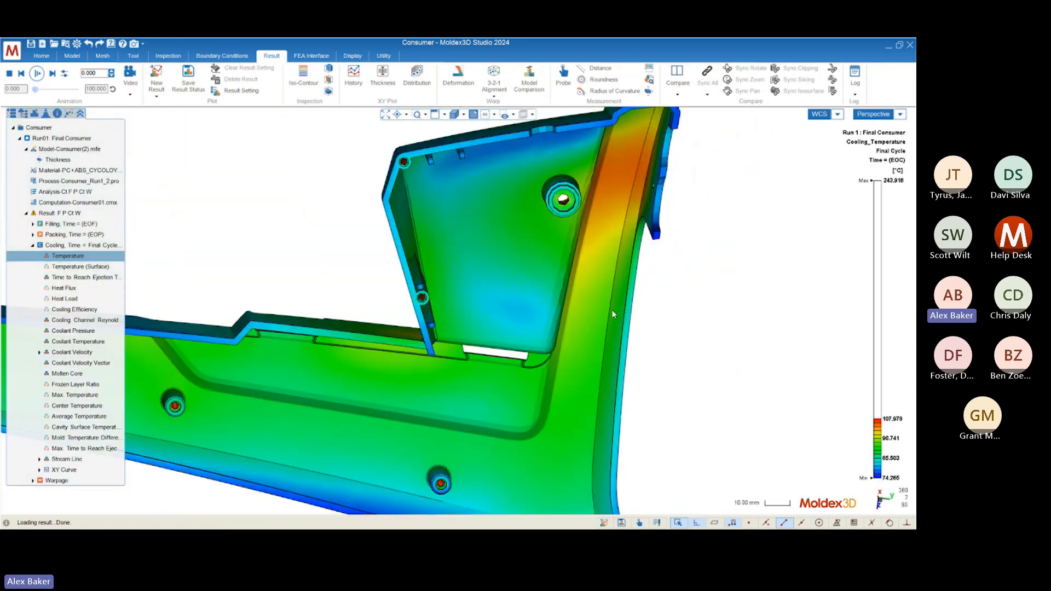
scroll(625, 151, up, 5)
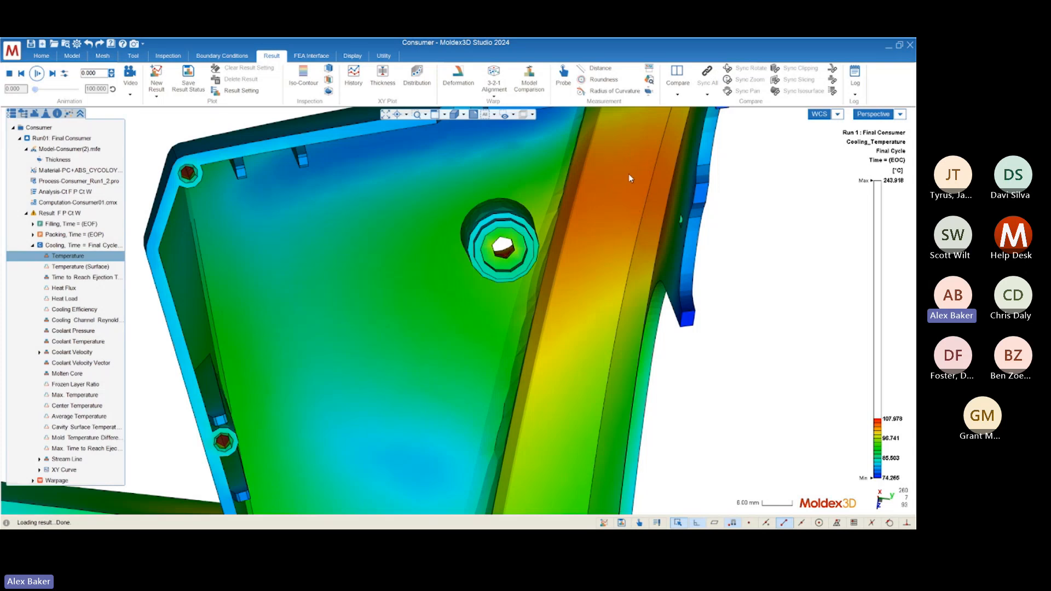
middle_drag(637, 170, 623, 199)
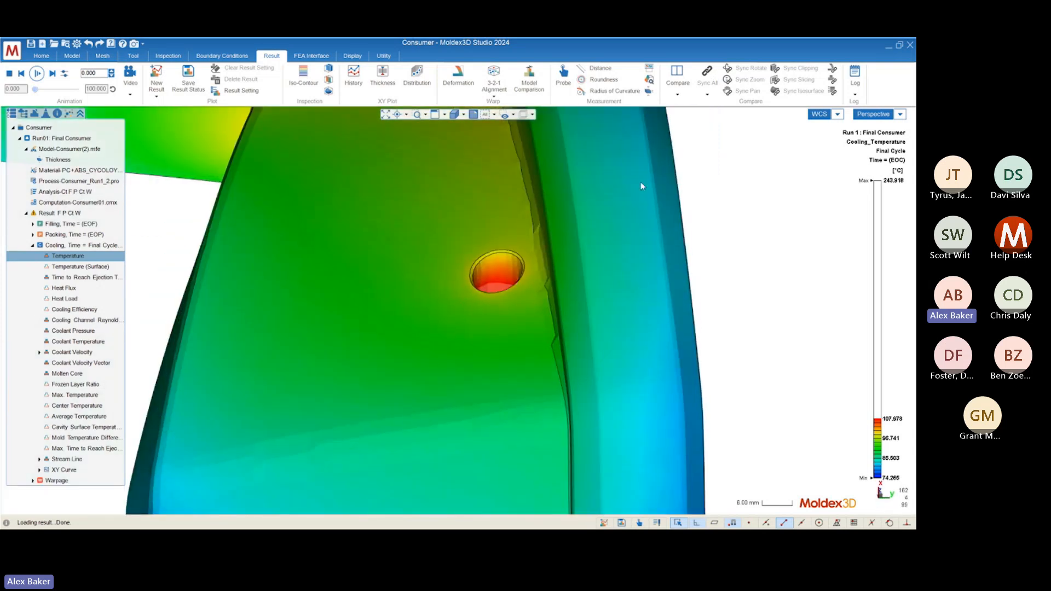
scroll(630, 249, down, 3)
scroll(630, 131, up, 5)
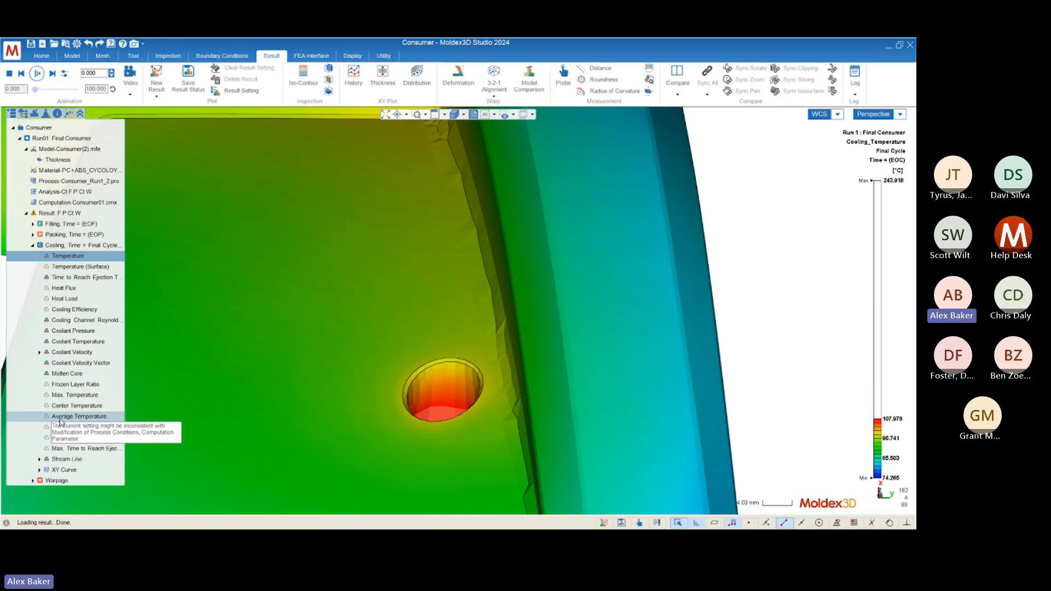
Step: Plot the cooling Mold Temperature Difference result and lower the color scale's upper limit to about 23.6 °C
click(85, 437)
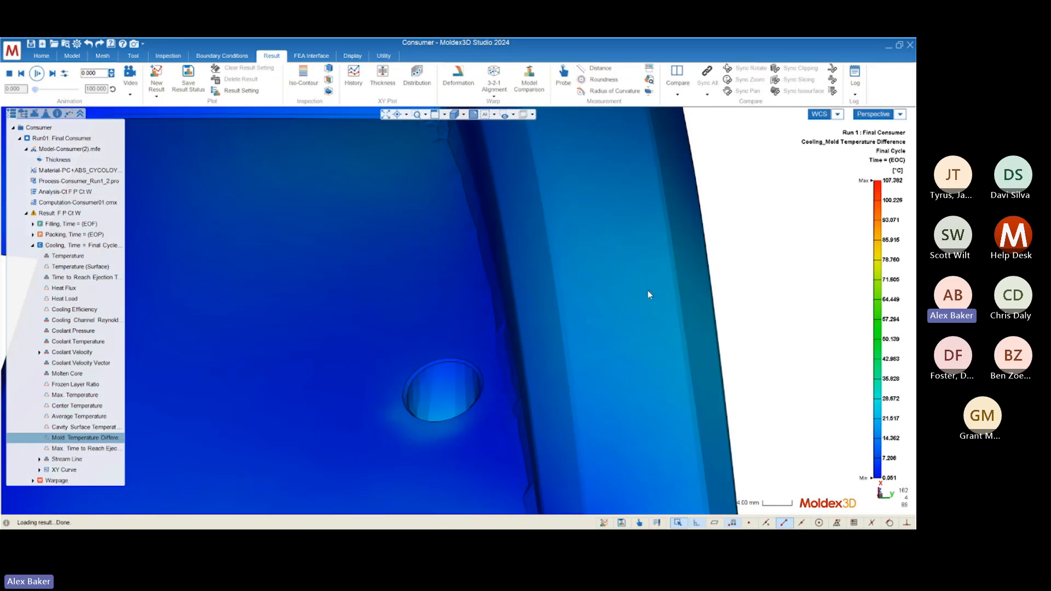
scroll(734, 304, down, 5)
mouse_move(887, 187)
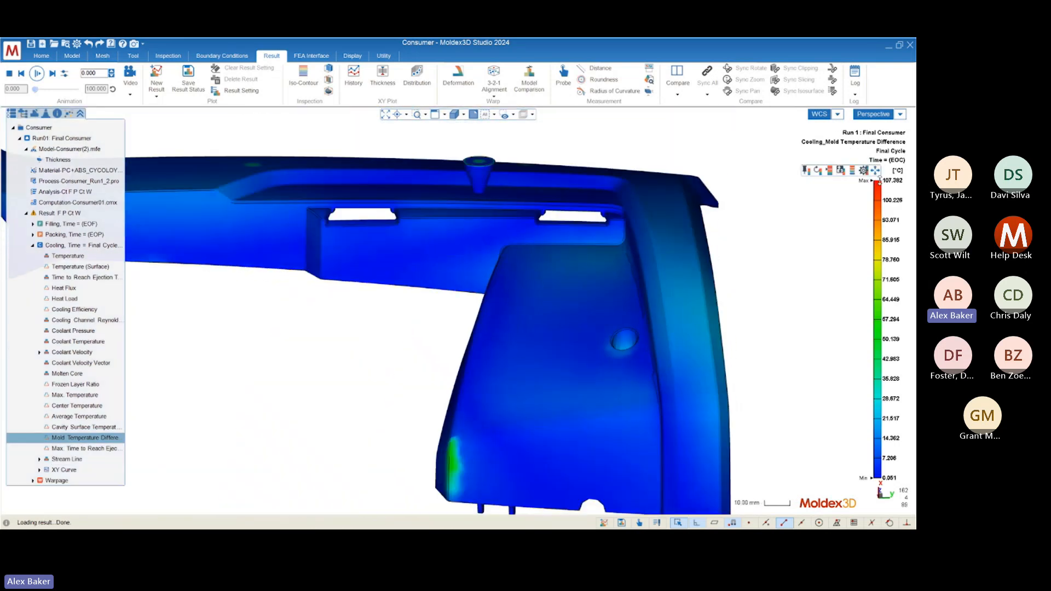
drag(880, 181, 858, 414)
mouse_move(387, 213)
middle_down()
mouse_move(610, 258)
mouse_move(516, 298)
mouse_move(570, 289)
mouse_move(392, 192)
middle_up()
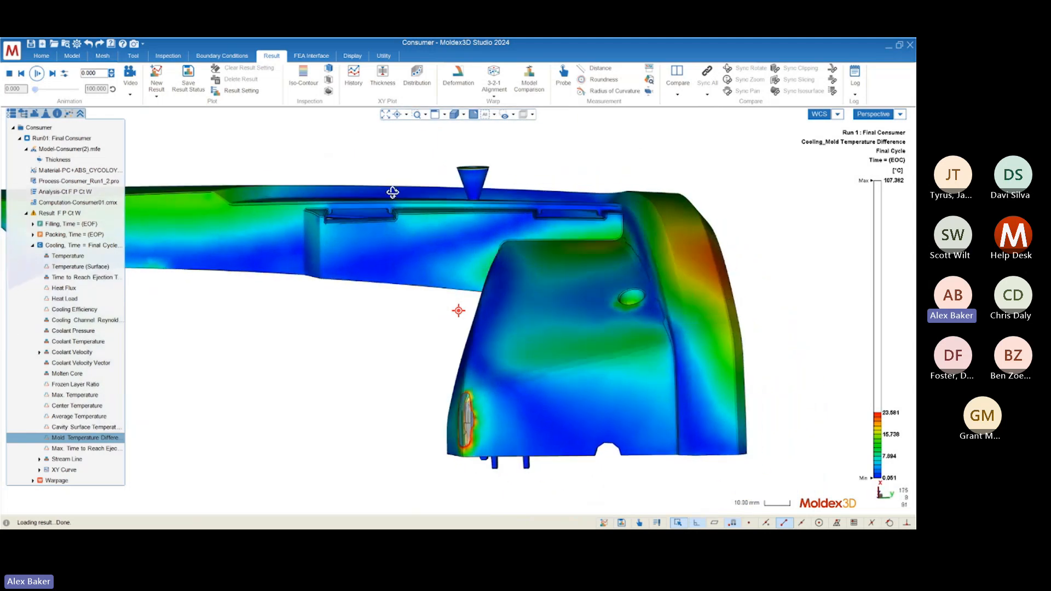
Step: Inspect the mold temperature difference along the curved rim, on the underside, and across the whole outer face
scroll(712, 253, up, 4)
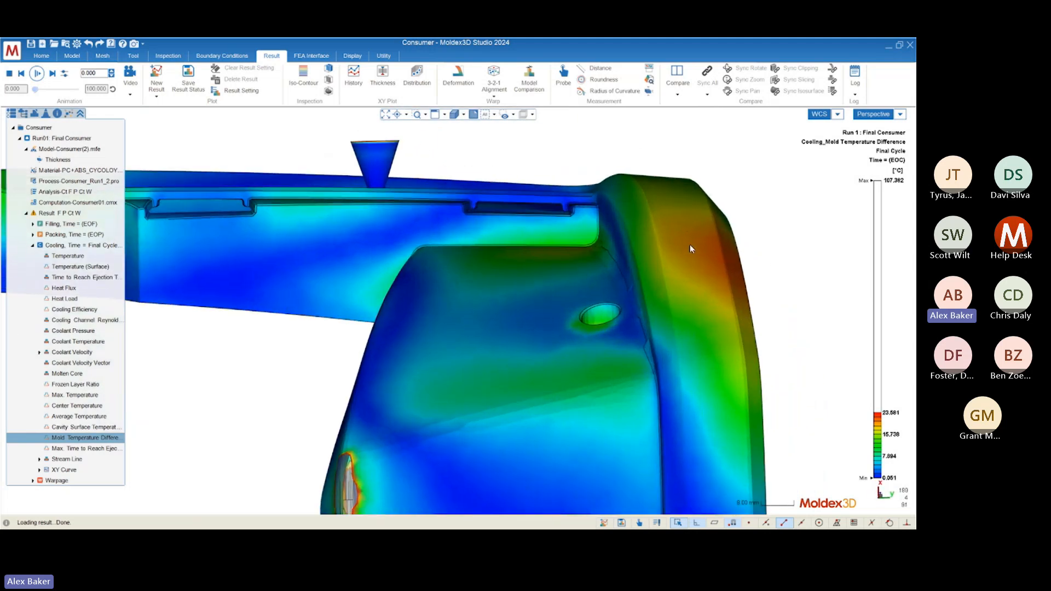
scroll(690, 244, up, 2)
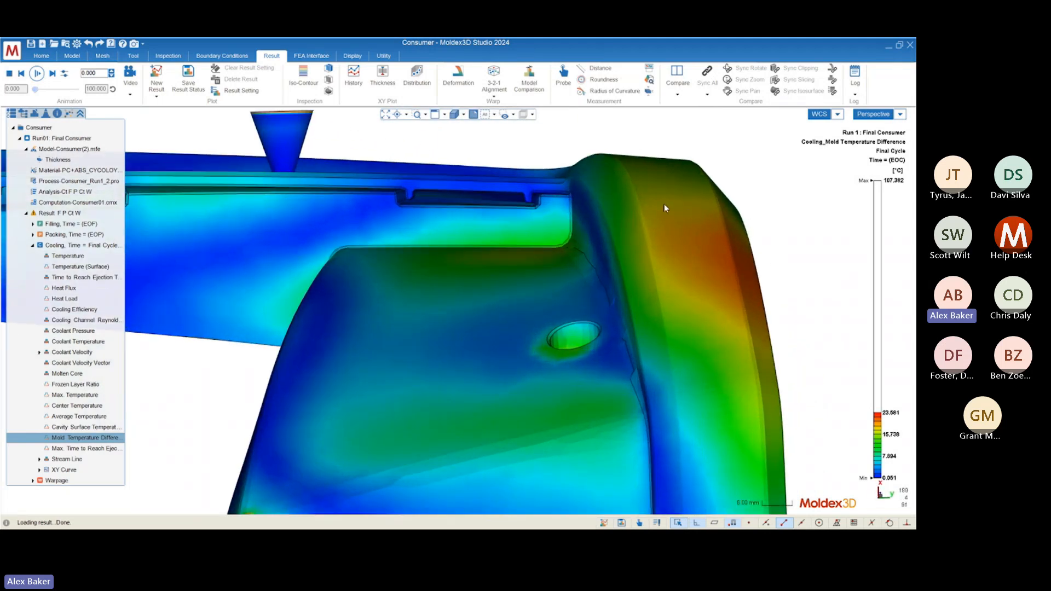
middle_drag(691, 307, 716, 163)
scroll(705, 260, down, 6)
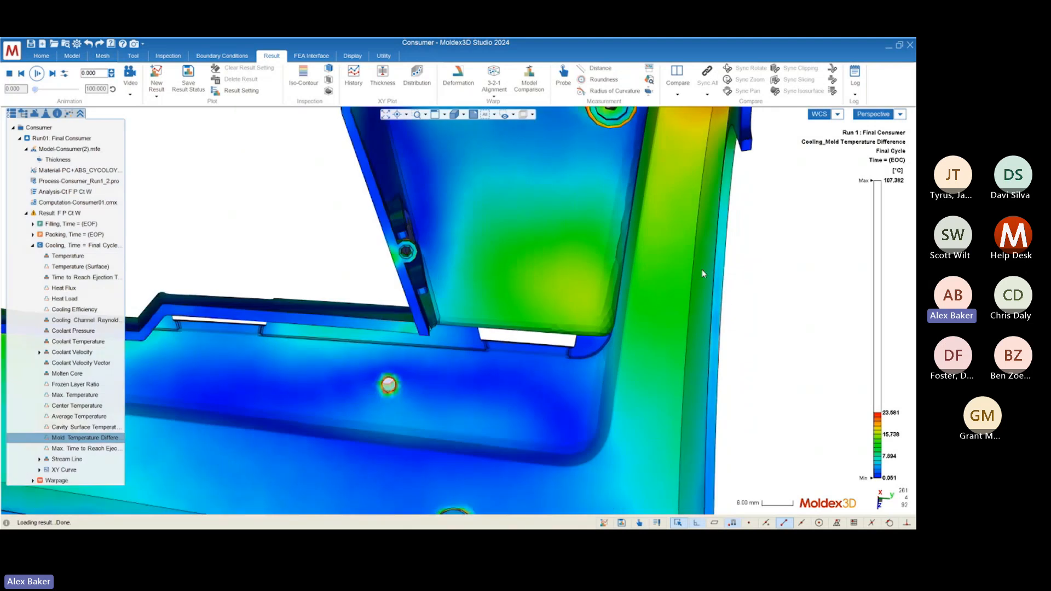
scroll(717, 300, down, 3)
middle_drag(665, 230, 696, 306)
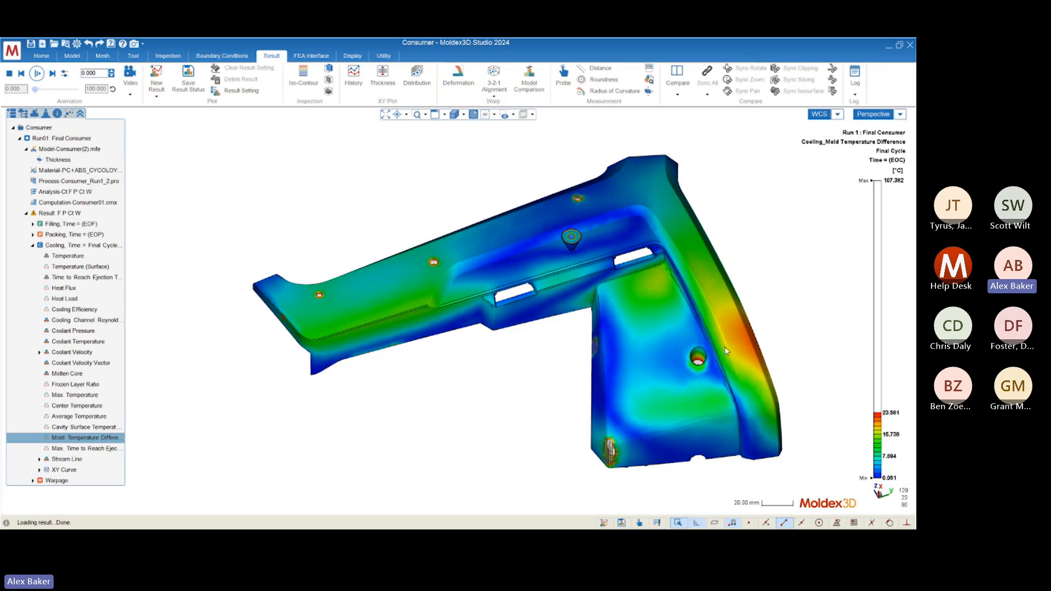
mouse_move(763, 351)
middle_down()
mouse_move(764, 318)
mouse_move(795, 306)
middle_up()
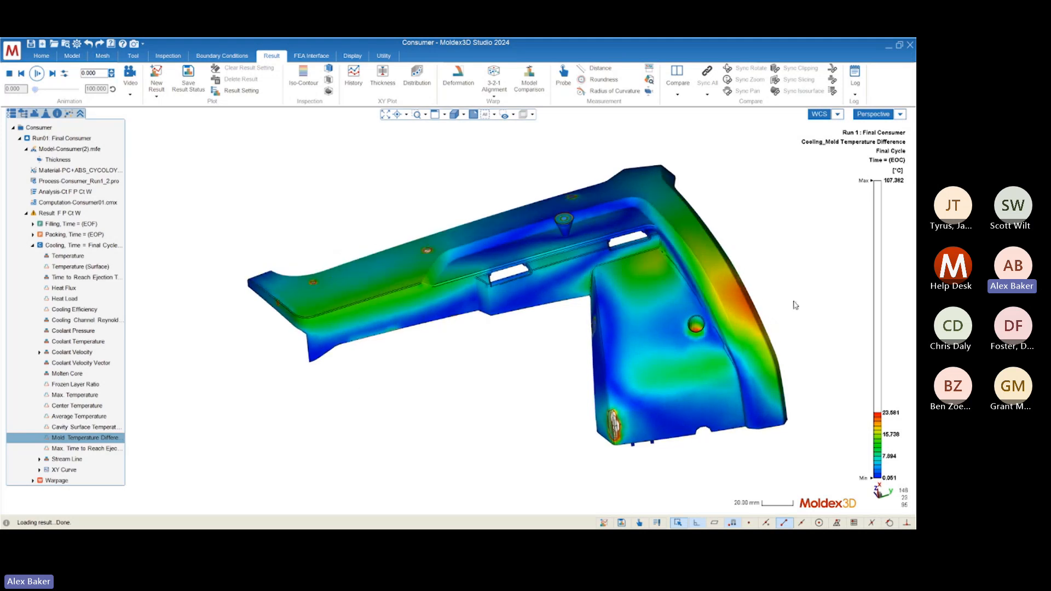
mouse_move(345, 314)
middle_down()
mouse_move(606, 369)
mouse_move(458, 429)
mouse_move(622, 362)
mouse_move(557, 362)
mouse_move(544, 376)
mouse_move(618, 393)
mouse_move(606, 389)
middle_up()
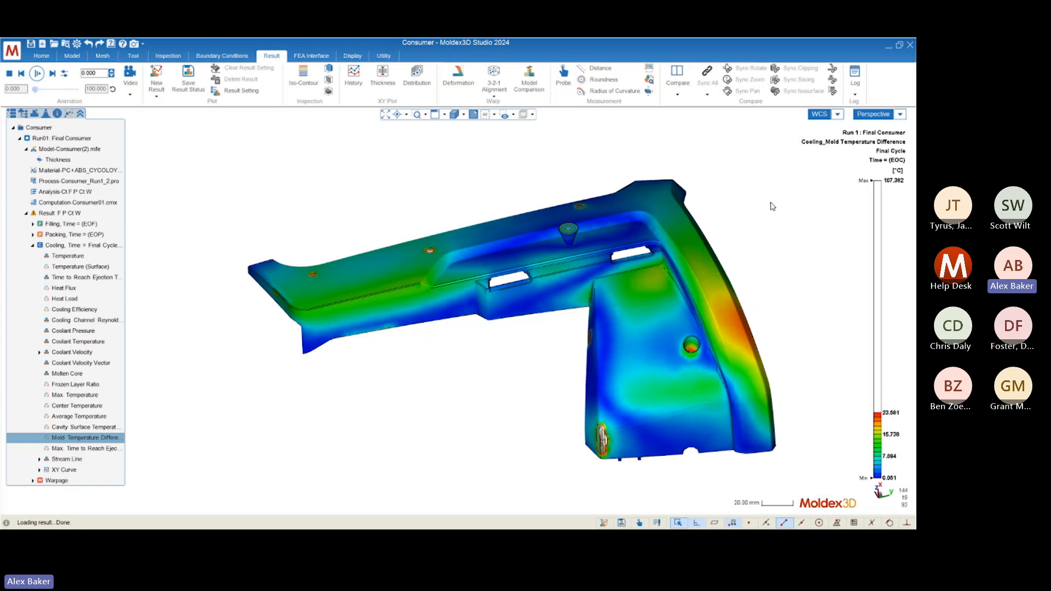
mouse_move(769, 283)
middle_down()
mouse_move(680, 301)
mouse_move(761, 311)
mouse_move(763, 343)
mouse_move(728, 319)
mouse_move(725, 291)
mouse_move(756, 261)
mouse_move(761, 274)
middle_up()
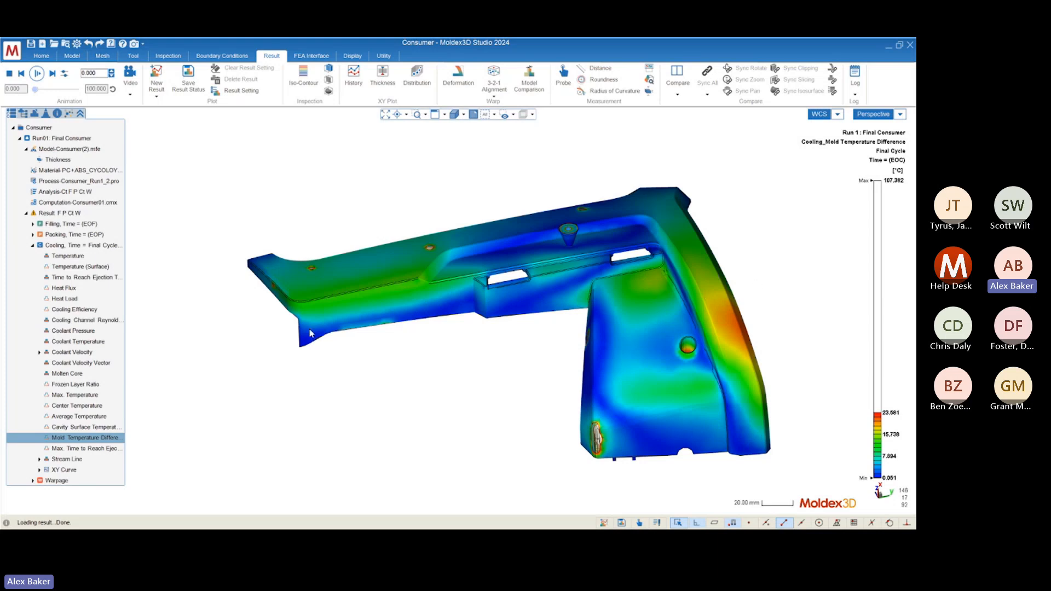
Step: Set the Mold Temperature Difference scale's maximum to 10 °C
double_click(895, 182)
text(10)
key(Return)
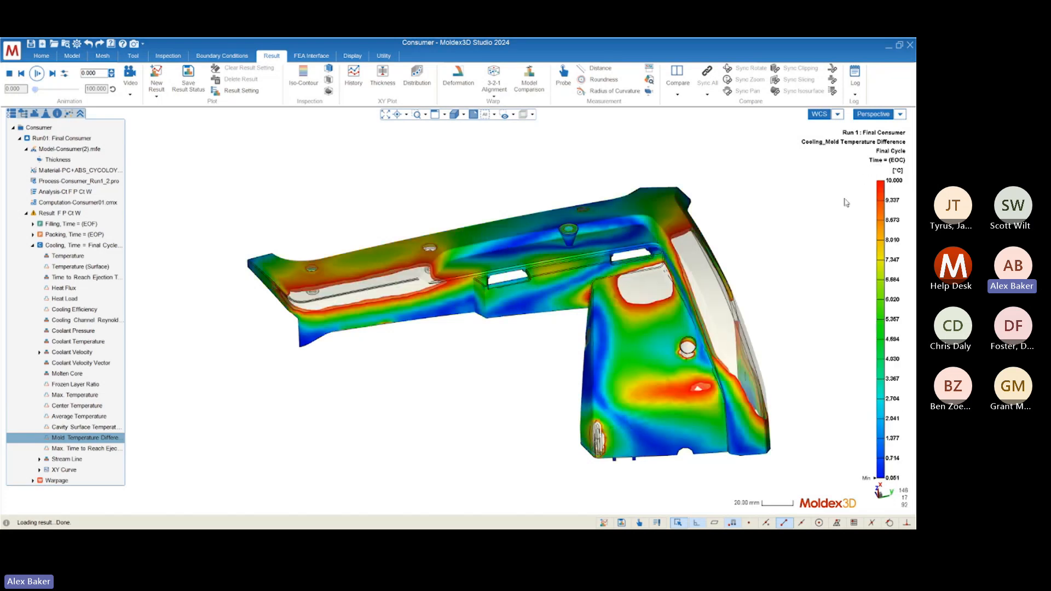
double_click(891, 181)
double_click(895, 183)
click(848, 197)
Step: Examine the areas above the 10 °C limit along the curved rim and around the round hole
mouse_move(407, 331)
middle_down()
mouse_move(365, 309)
mouse_move(486, 295)
mouse_move(476, 342)
mouse_move(588, 266)
mouse_move(713, 255)
mouse_move(652, 310)
mouse_move(708, 293)
middle_up()
scroll(711, 257, up, 6)
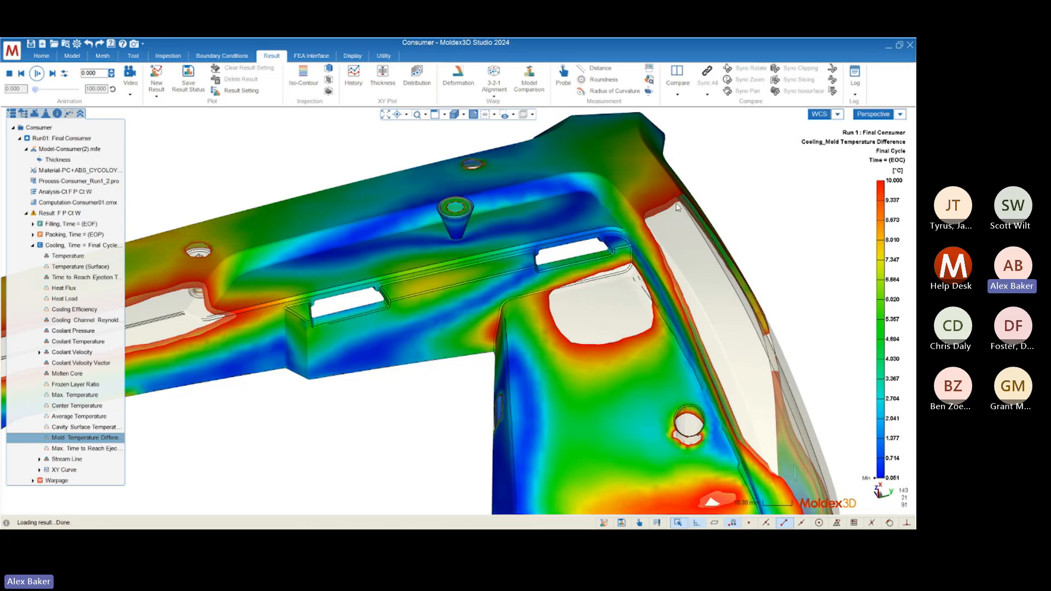
scroll(678, 207, down, 5)
middle_drag(629, 265, 703, 283)
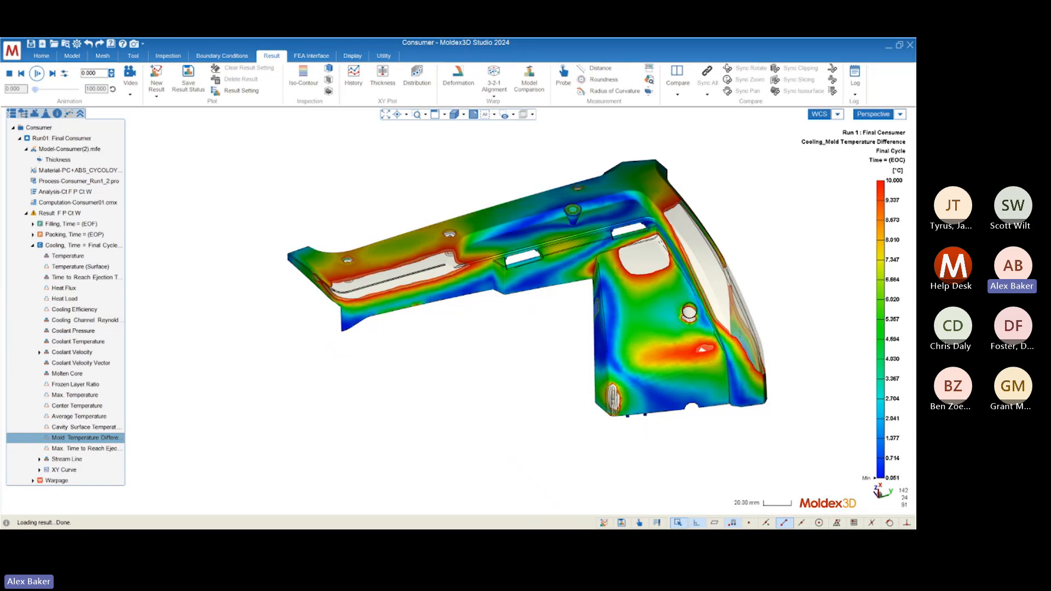
mouse_move(488, 355)
middle_down()
mouse_move(531, 352)
mouse_move(444, 356)
mouse_move(547, 359)
middle_up()
scroll(768, 297, up, 5)
scroll(534, 438, down, 4)
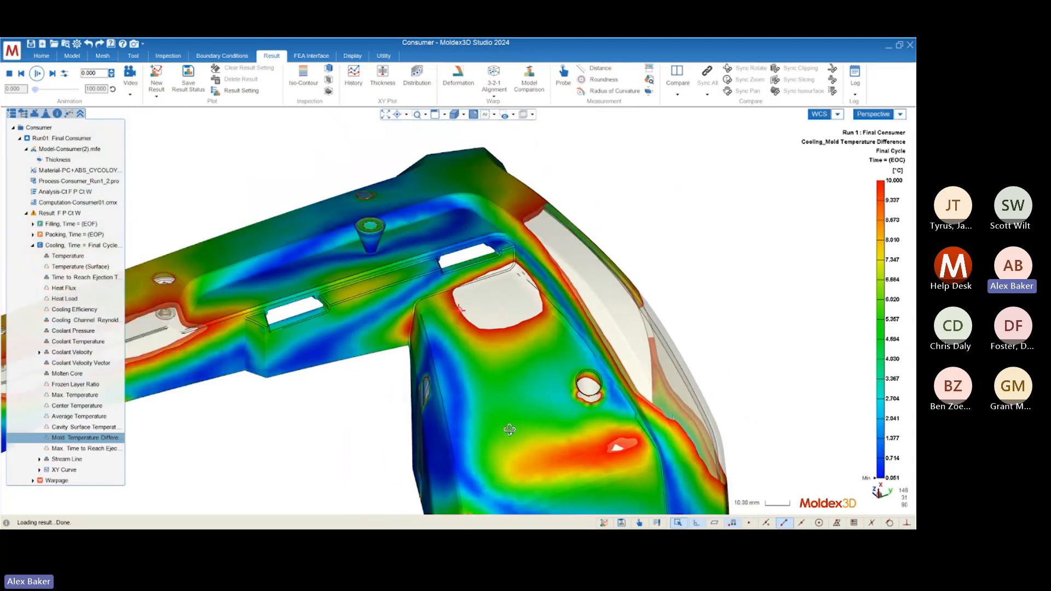
mouse_move(509, 429)
middle_down()
mouse_move(552, 427)
mouse_move(514, 433)
middle_up()
scroll(470, 298, up, 2)
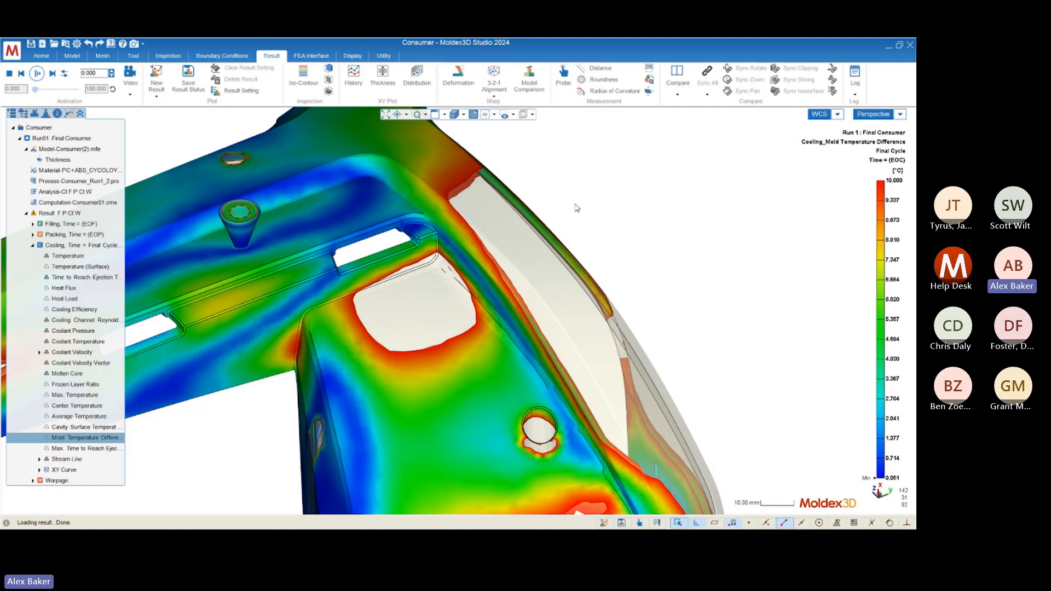
scroll(632, 418, up, 3)
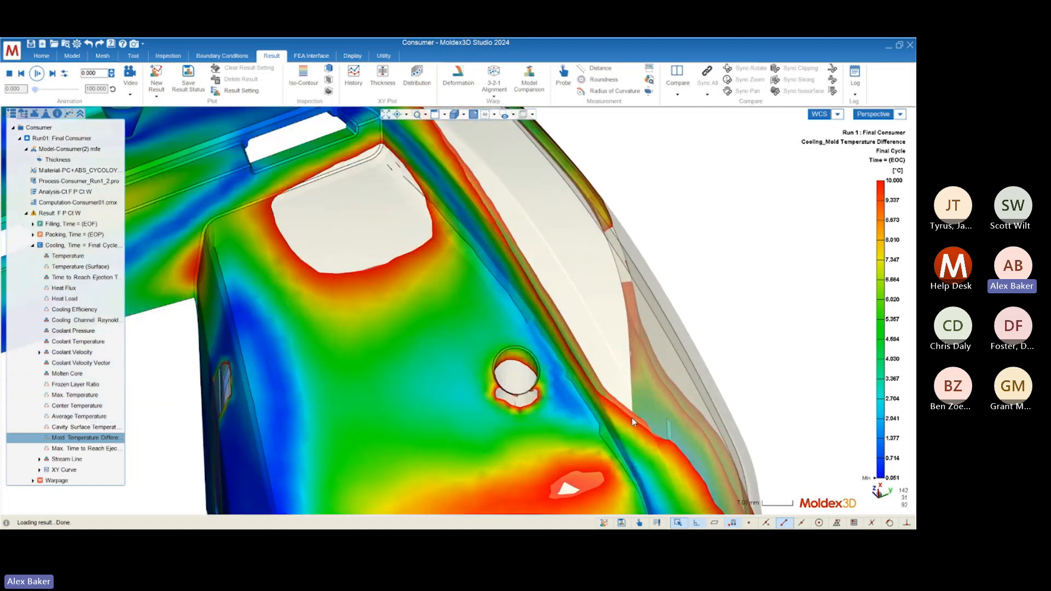
Step: Examine the areas above the 10 °C limit at the inside corner near the slots and along the long arm
middle_drag(632, 418, 388, 169)
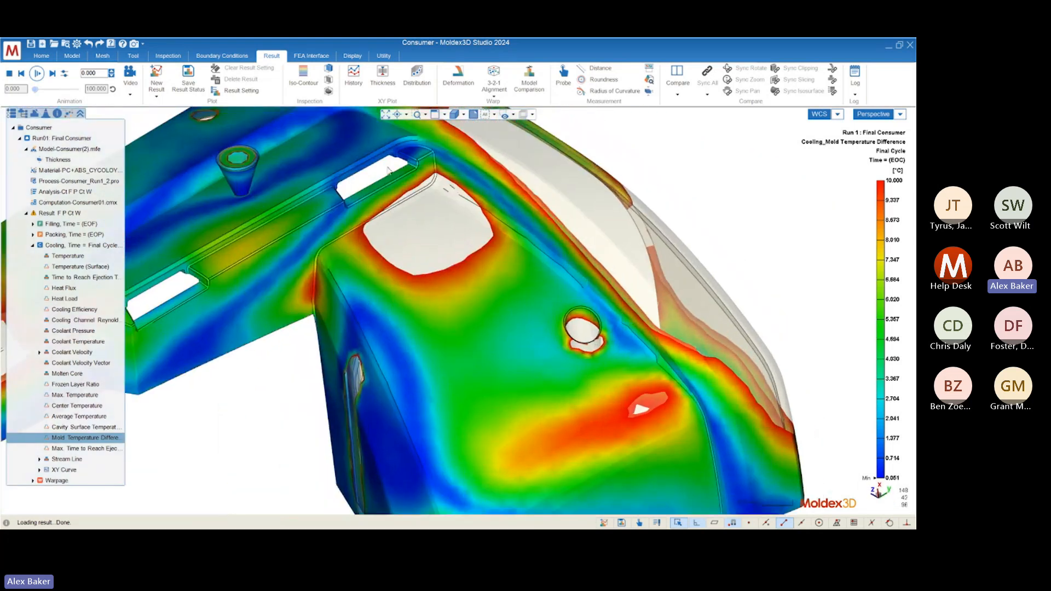
scroll(388, 170, up, 3)
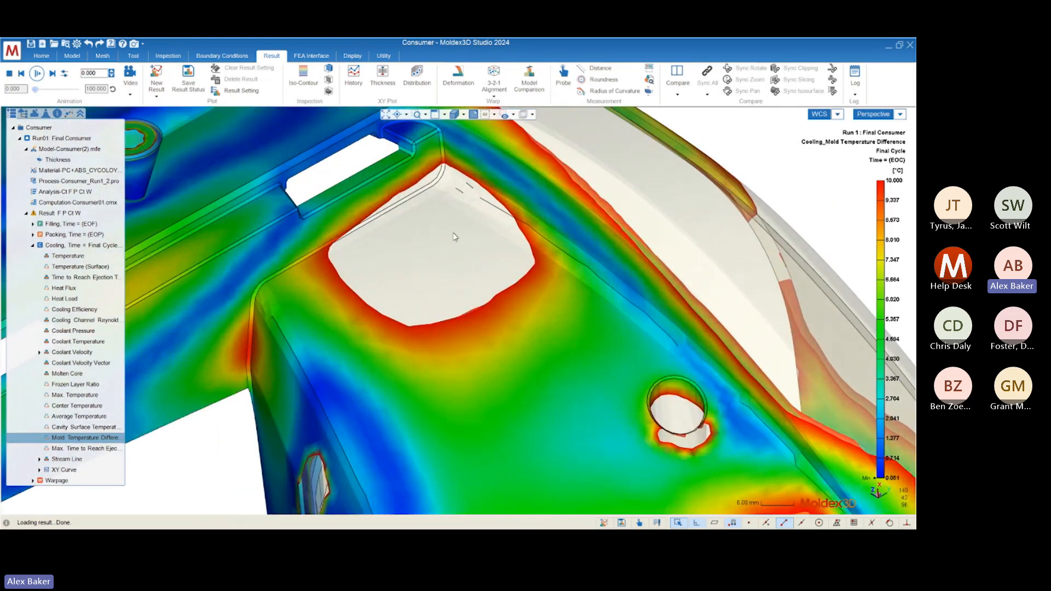
middle_drag(469, 279, 410, 279)
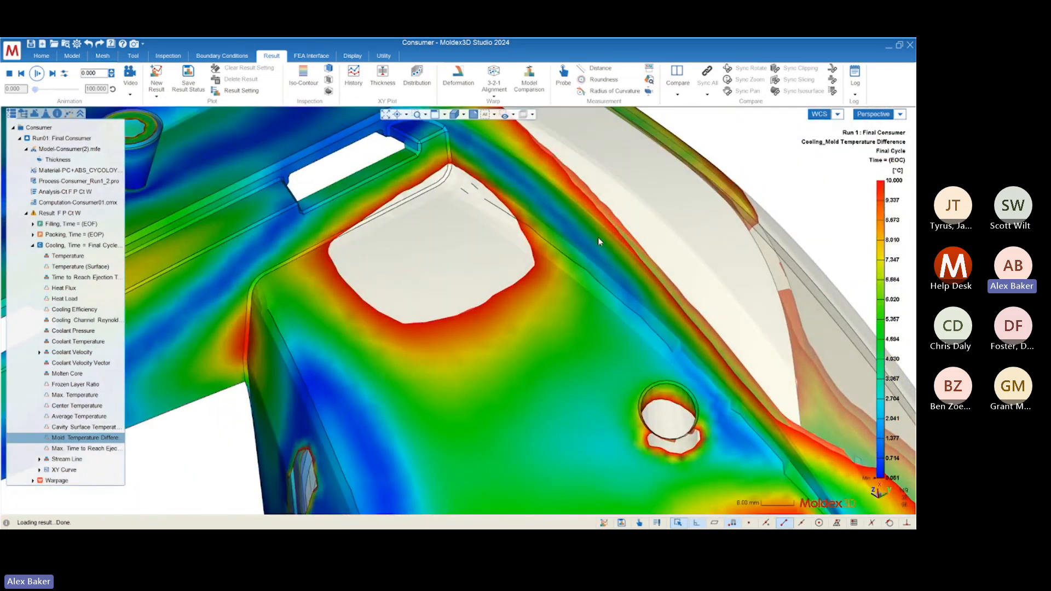
middle_drag(598, 238, 729, 203)
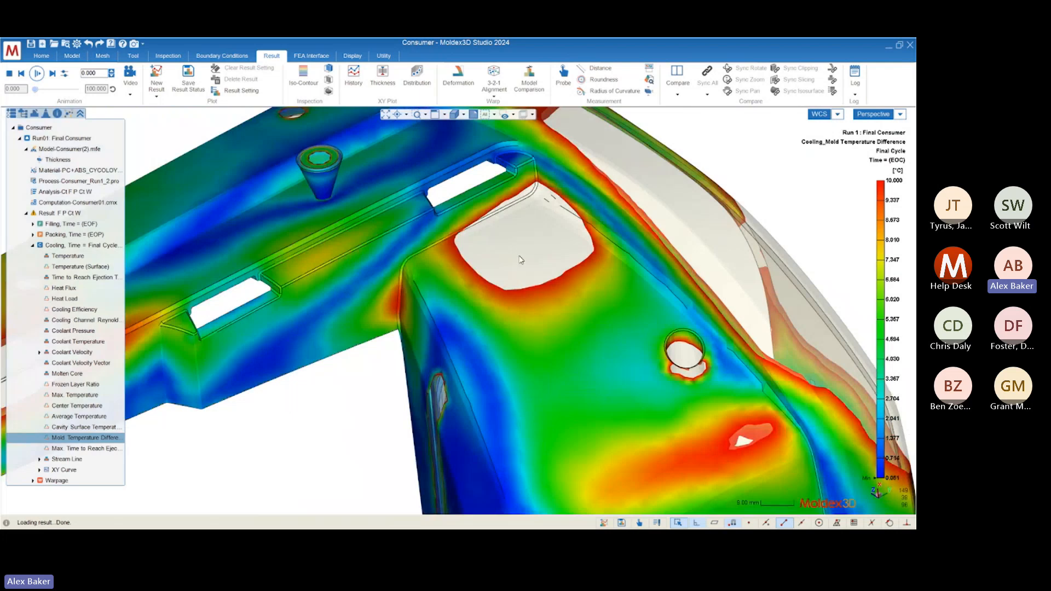
scroll(787, 226, down, 5)
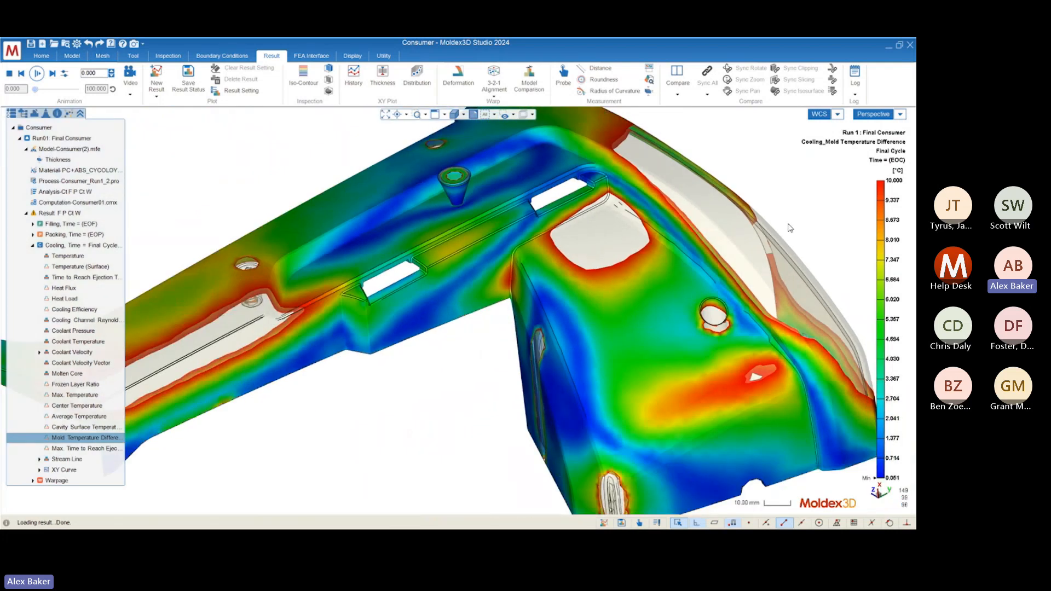
middle_drag(644, 293, 635, 335)
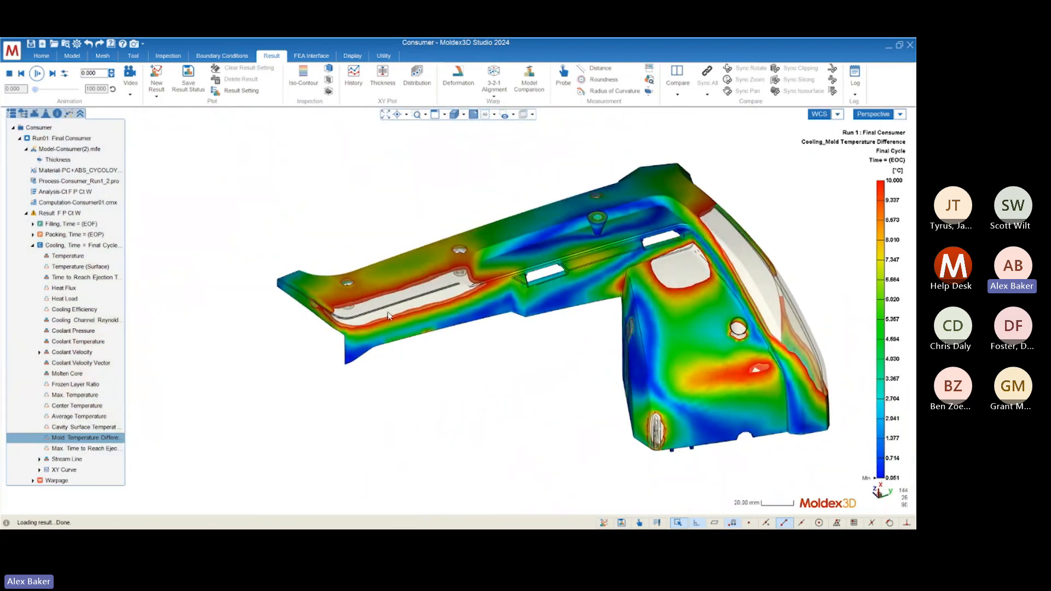
scroll(425, 292, up, 6)
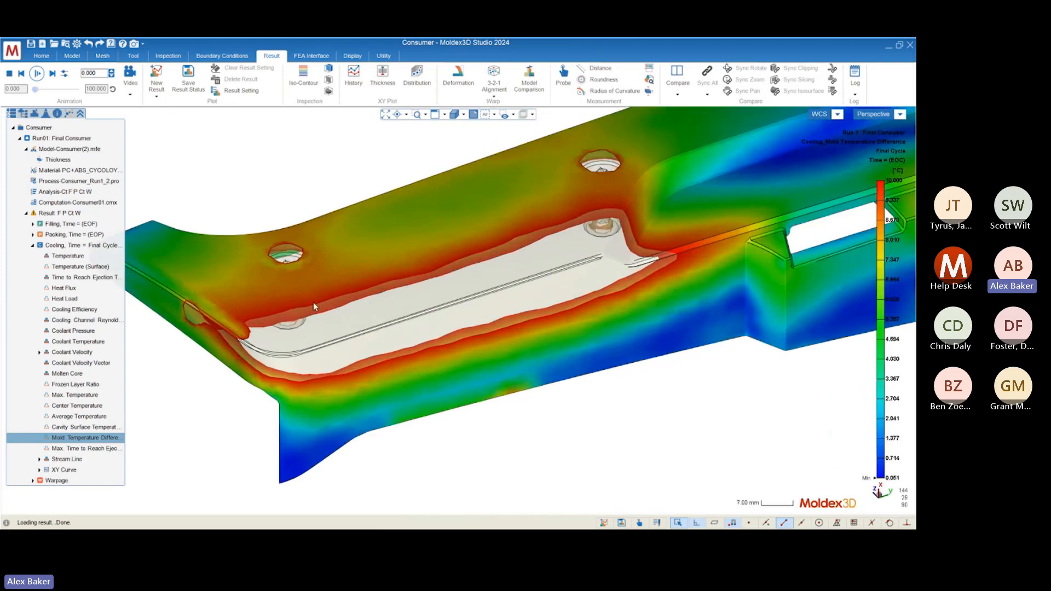
middle_drag(313, 303, 495, 289)
scroll(338, 333, down, 6)
middle_drag(336, 357, 292, 392)
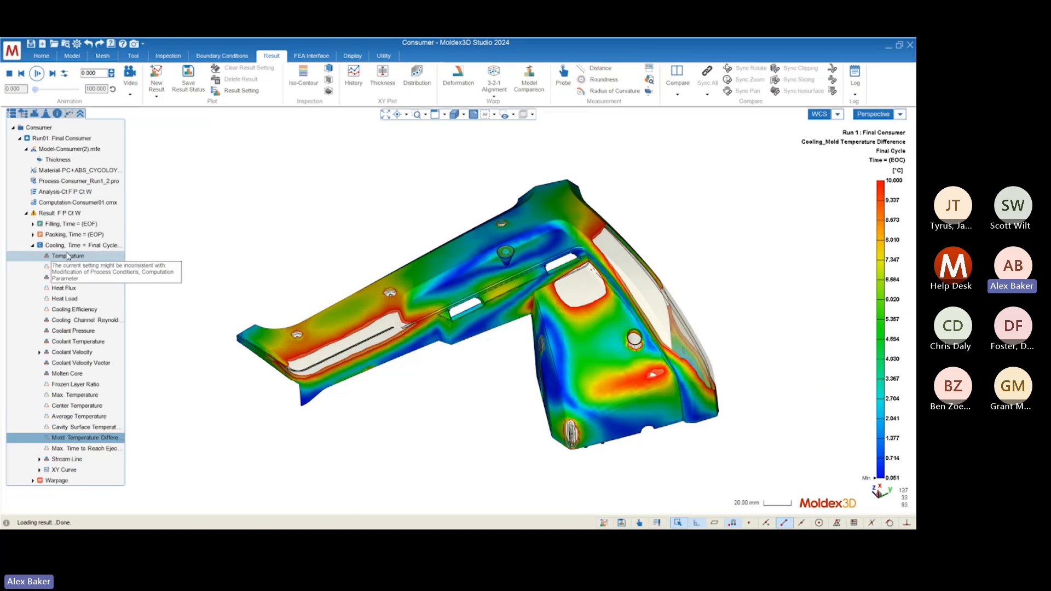
Step: Split the display into two side-by-side comparison views of the Mold Temperature Difference result
click(677, 79)
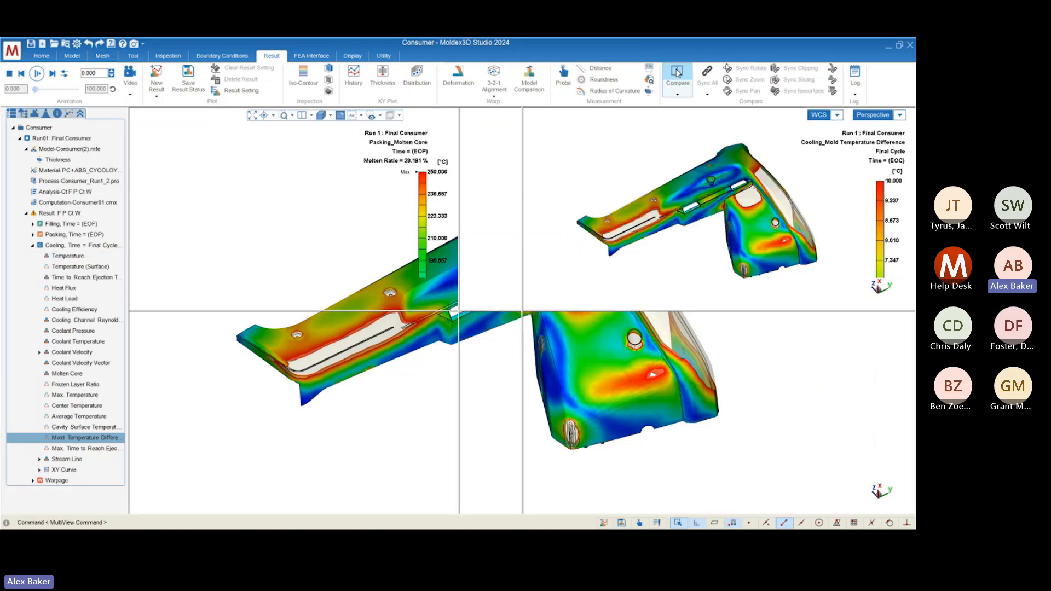
middle_drag(586, 198, 685, 230)
click(410, 284)
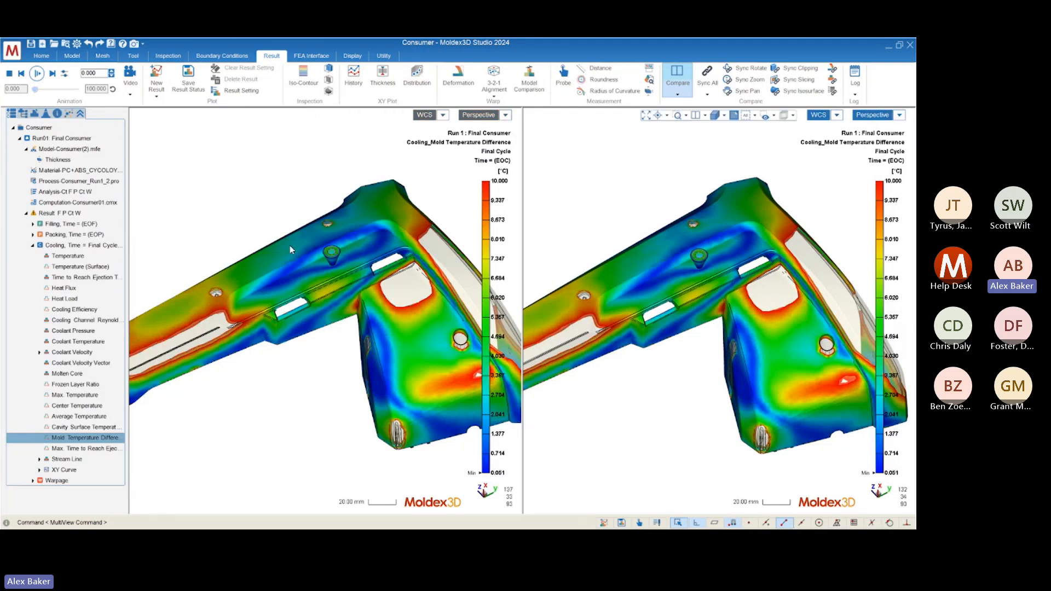
Step: Plot the cooling Temperature result in one comparison view and lower its color scale's upper limit to about 102.9 °C
click(68, 255)
mouse_move(902, 195)
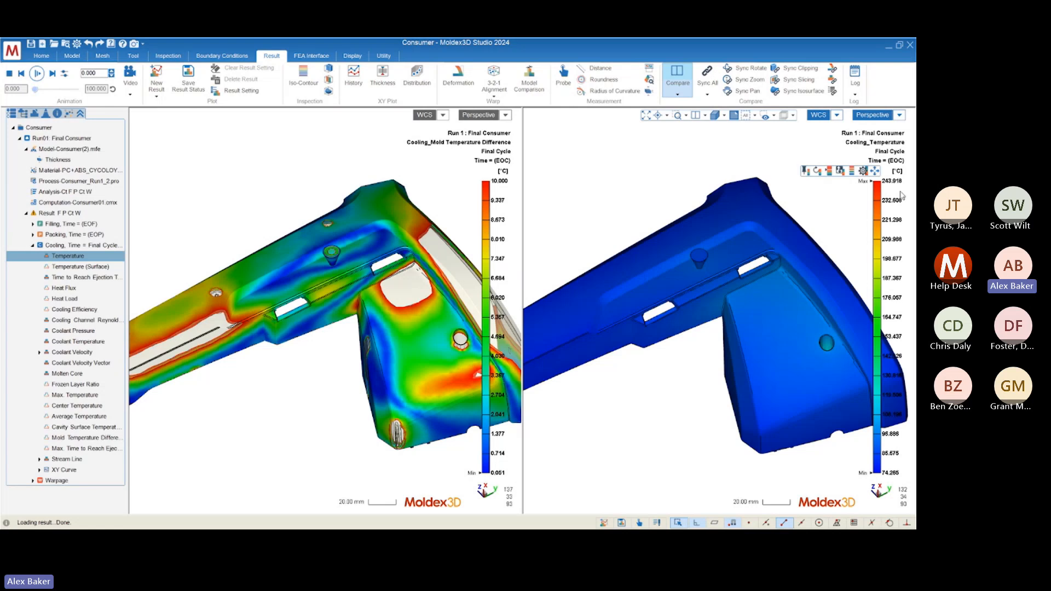
drag(878, 219, 871, 423)
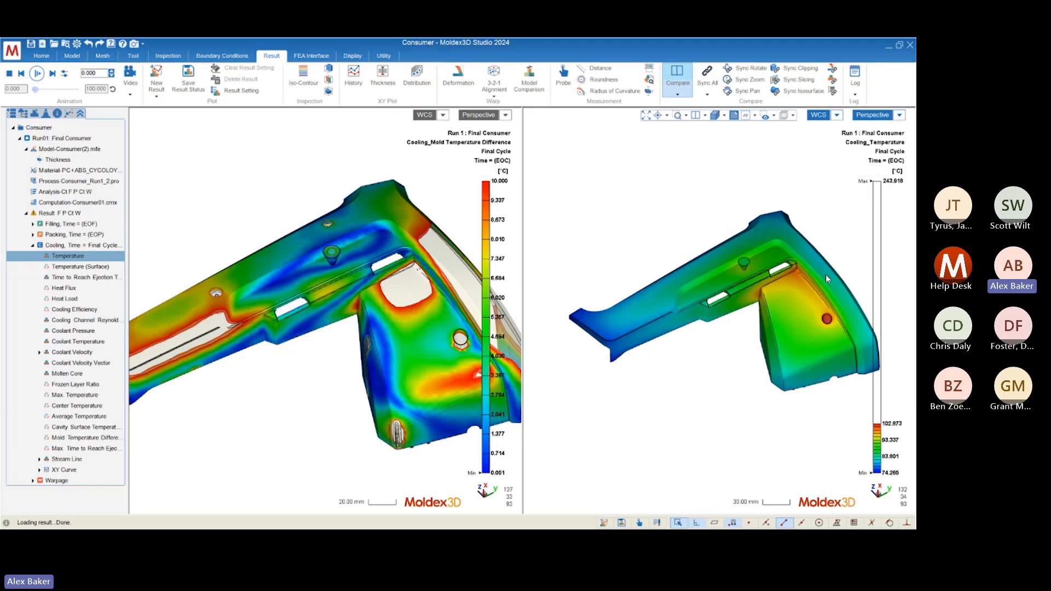
middle_drag(825, 275, 762, 282)
scroll(809, 267, down, 2)
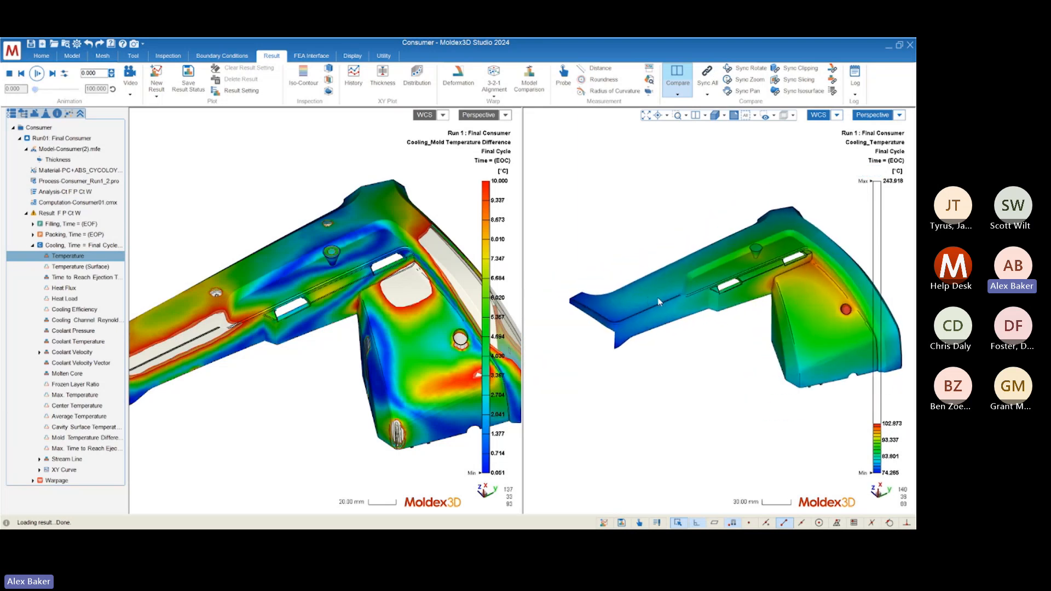
Step: Examine the end-of-cooling temperature on the inner and outer faces of the long arm and the whole part
middle_drag(659, 300, 766, 248)
scroll(770, 219, up, 5)
scroll(747, 200, down, 5)
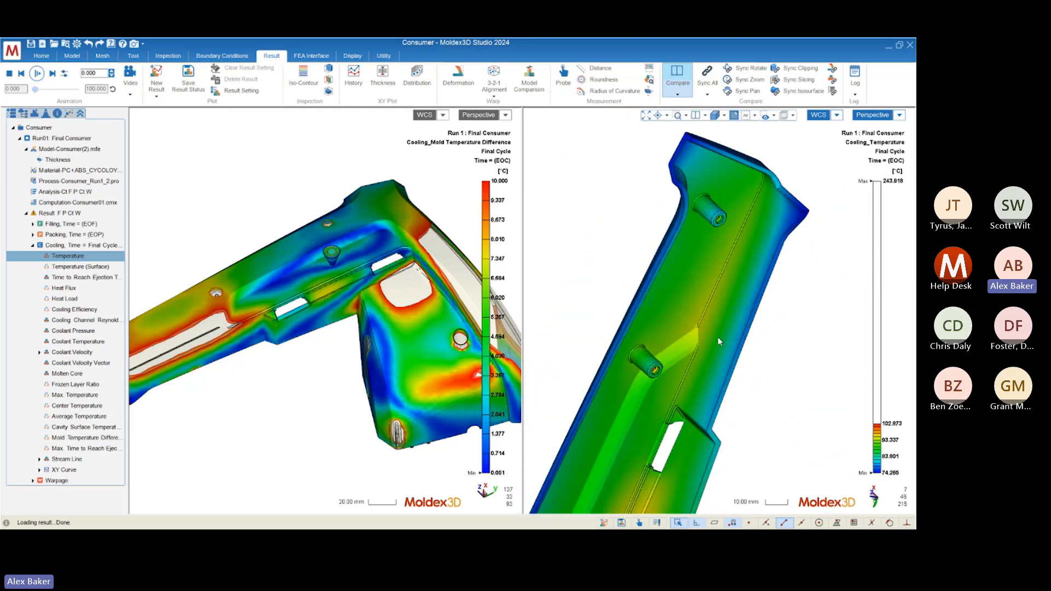
middle_drag(718, 337, 712, 337)
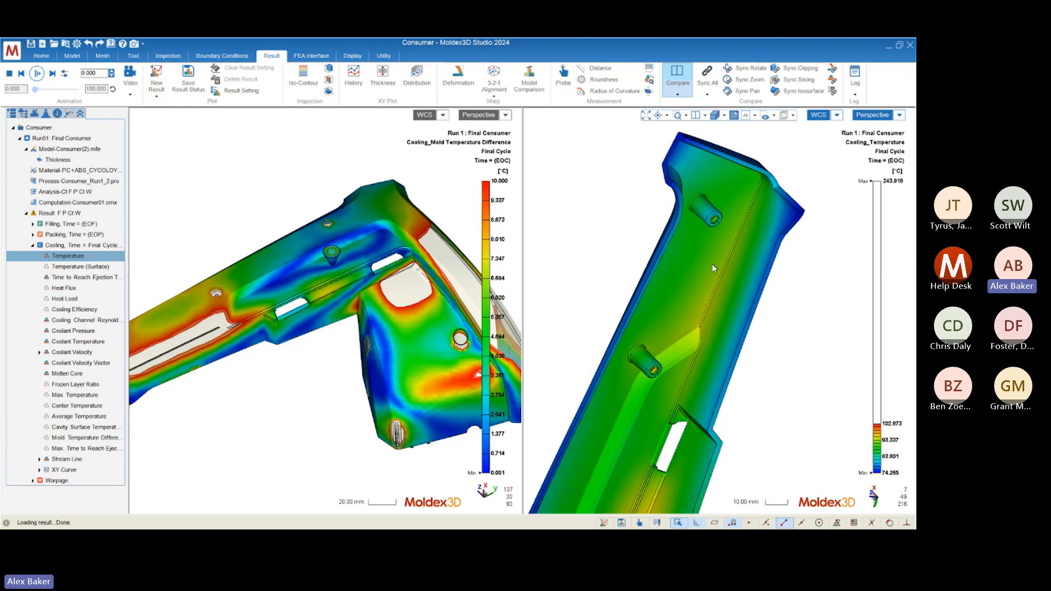
scroll(731, 277, down, 5)
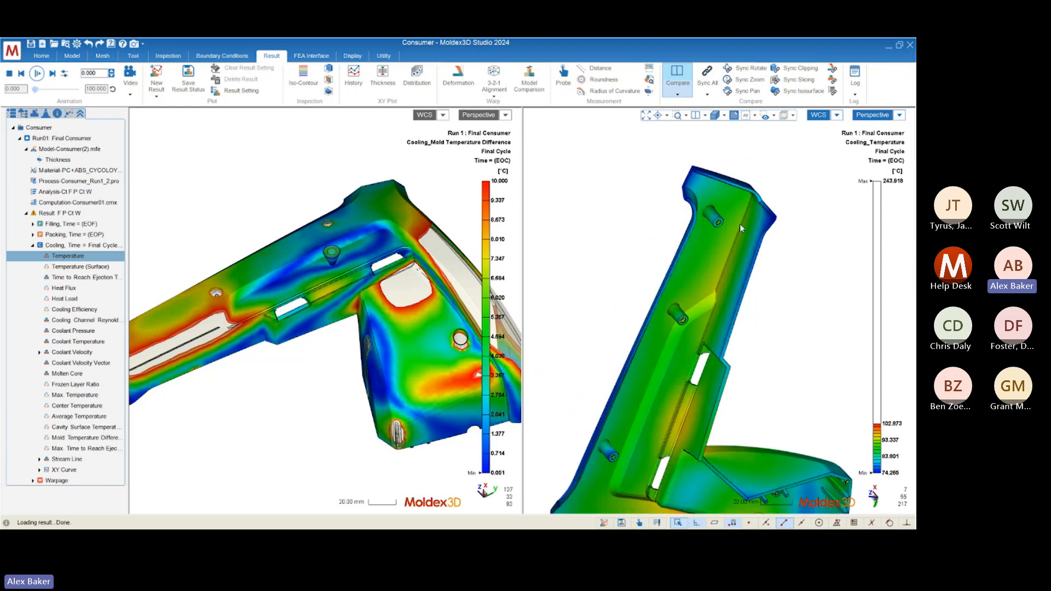
middle_drag(739, 372, 756, 478)
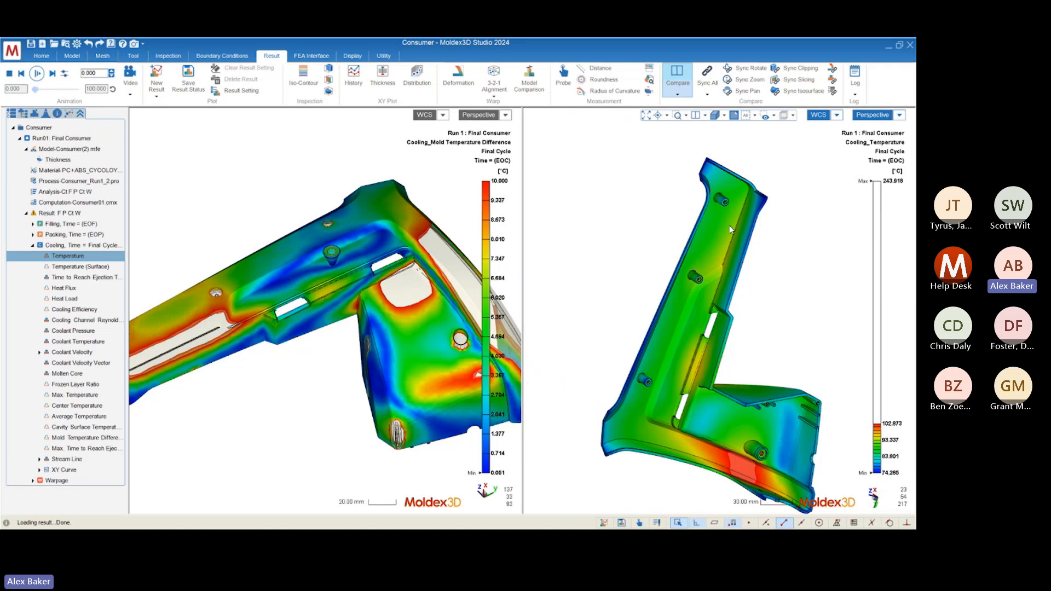
middle_drag(775, 230, 712, 394)
scroll(632, 351, up, 3)
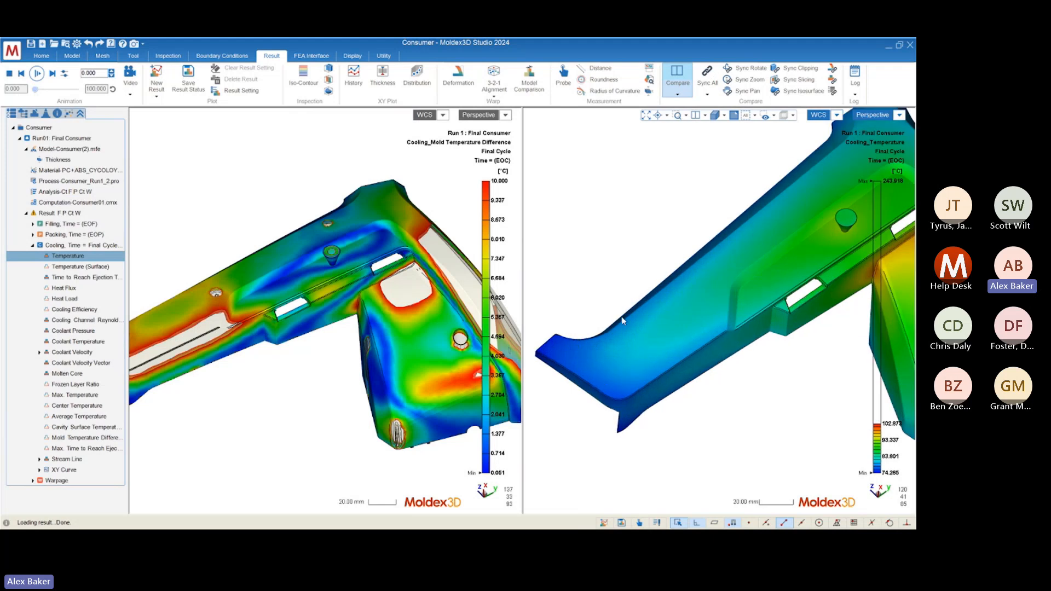
scroll(597, 363, down, 4)
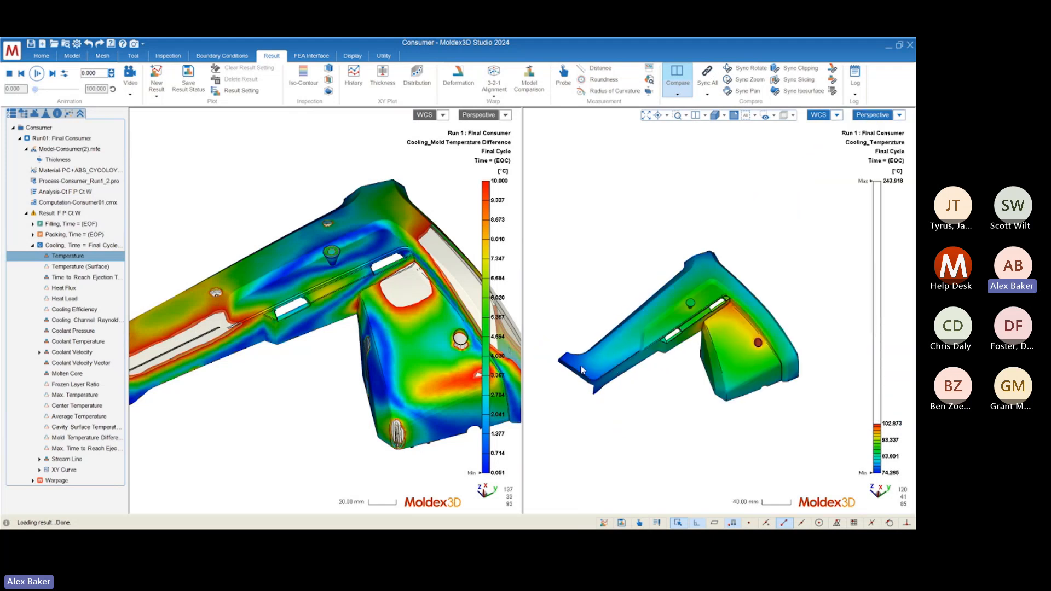
Step: Compare the temperature at the long arm's free end with the mold temperature difference at the inside corner near the slots
scroll(591, 366, up, 4)
mouse_move(602, 369)
middle_down()
mouse_move(636, 347)
mouse_move(664, 351)
mouse_move(650, 312)
mouse_move(684, 323)
mouse_move(634, 357)
mouse_move(674, 359)
mouse_move(662, 301)
mouse_move(683, 338)
middle_up()
scroll(617, 350, up, 2)
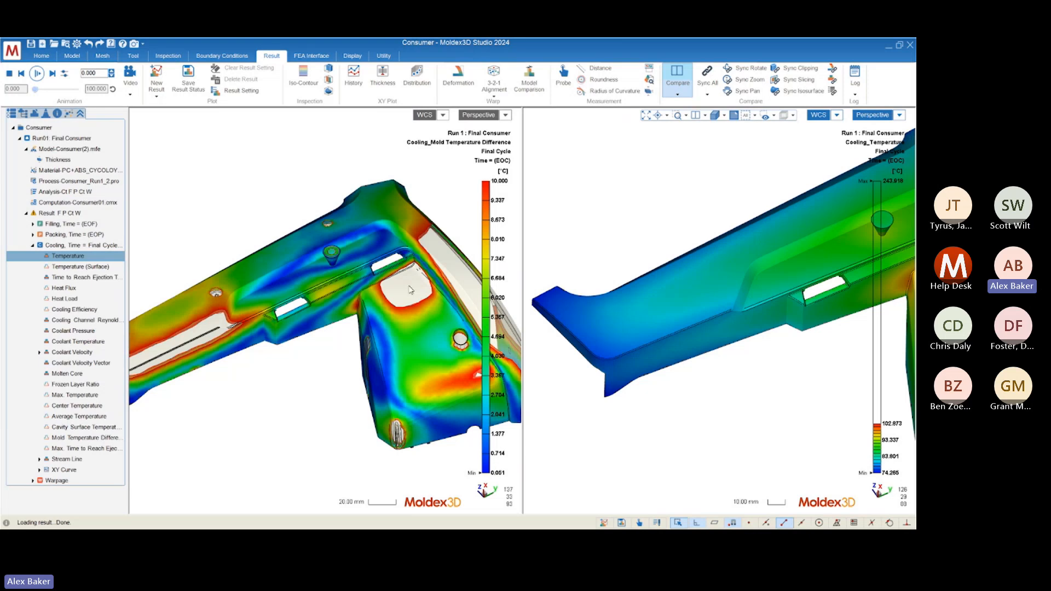
scroll(411, 288, up, 4)
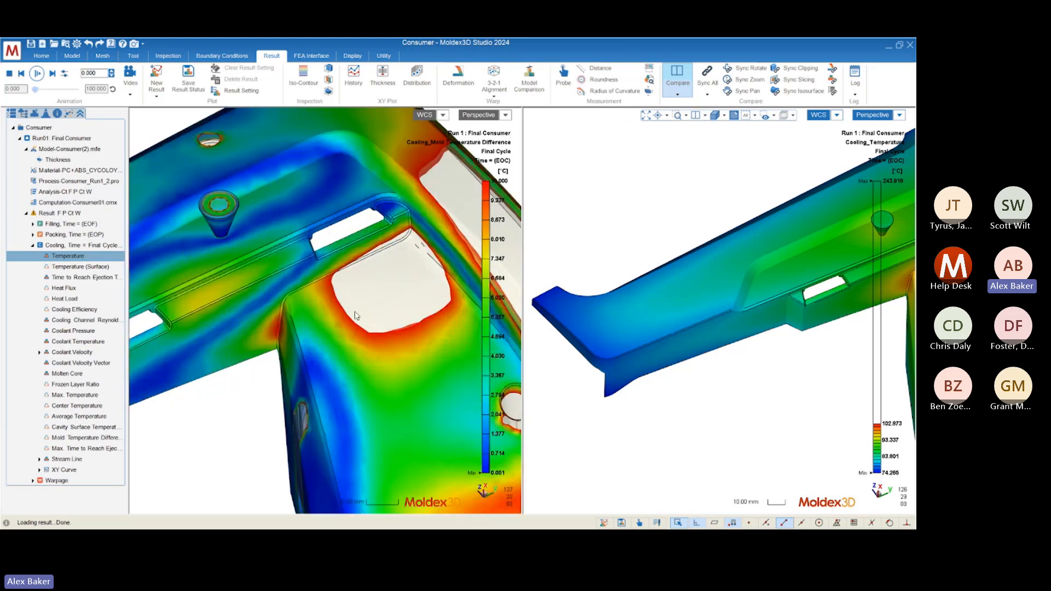
scroll(355, 316, down, 3)
scroll(609, 295, down, 3)
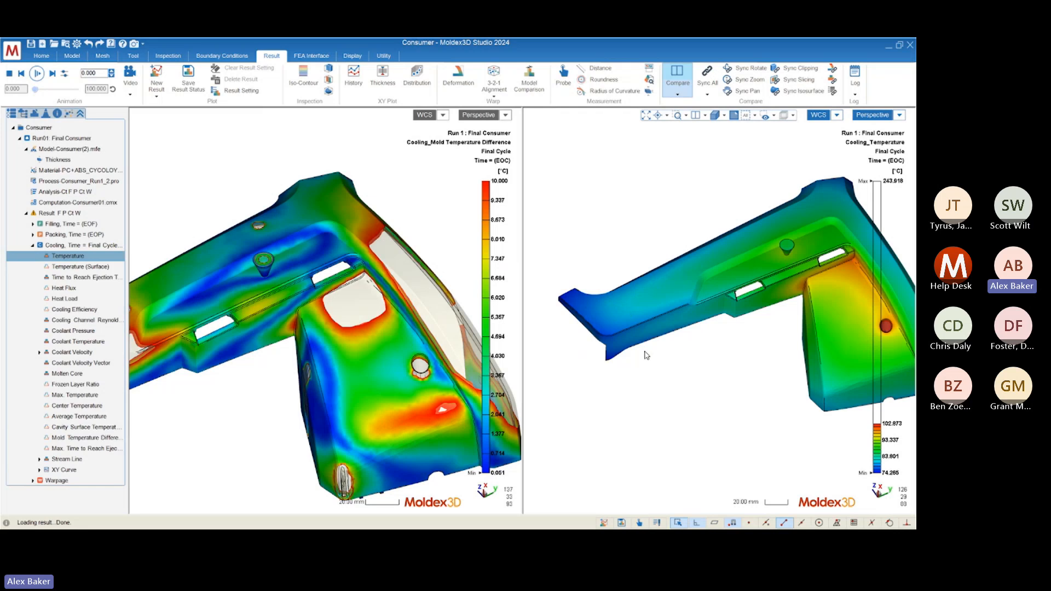
middle_drag(633, 381, 618, 365)
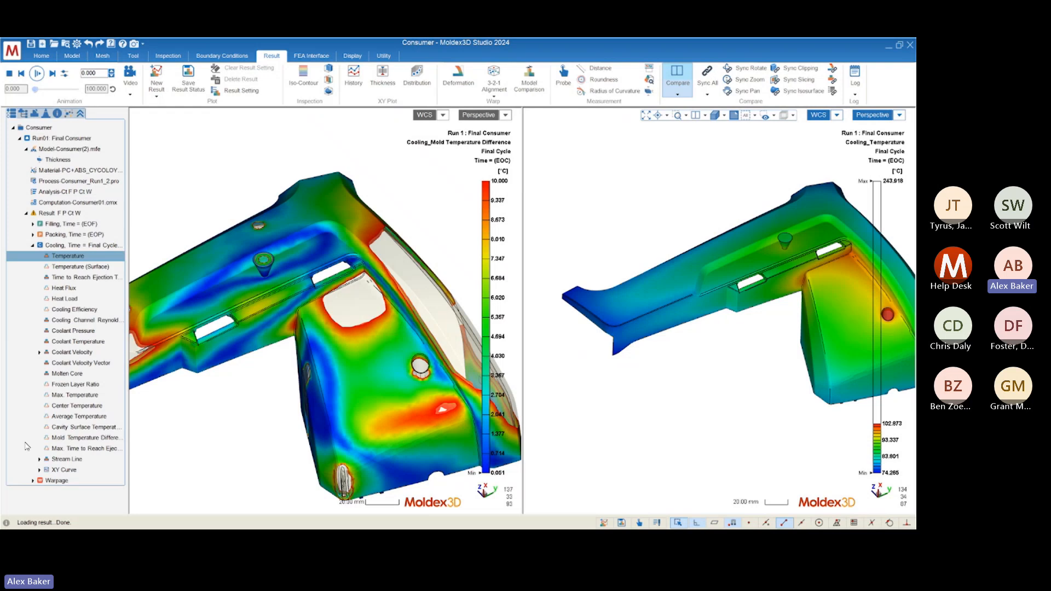
Step: Consult the Polymer PVT slide, return to Moldex3D and examine the temperature at the long arm's free end
key(alt+Tab)
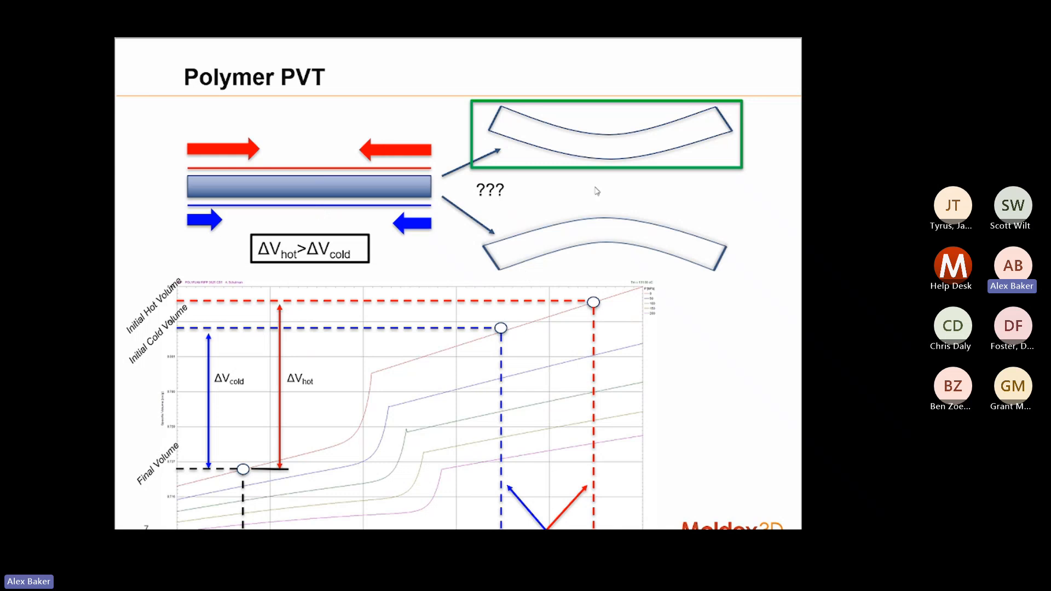
key(alt+Tab)
scroll(623, 322, up, 4)
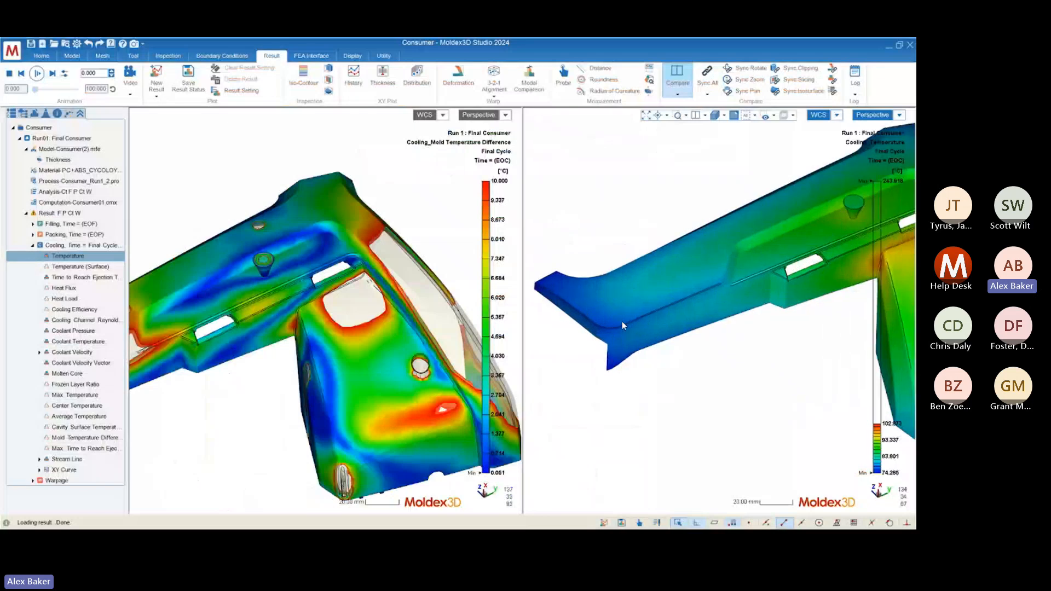
middle_drag(622, 321, 630, 296)
scroll(623, 311, down, 3)
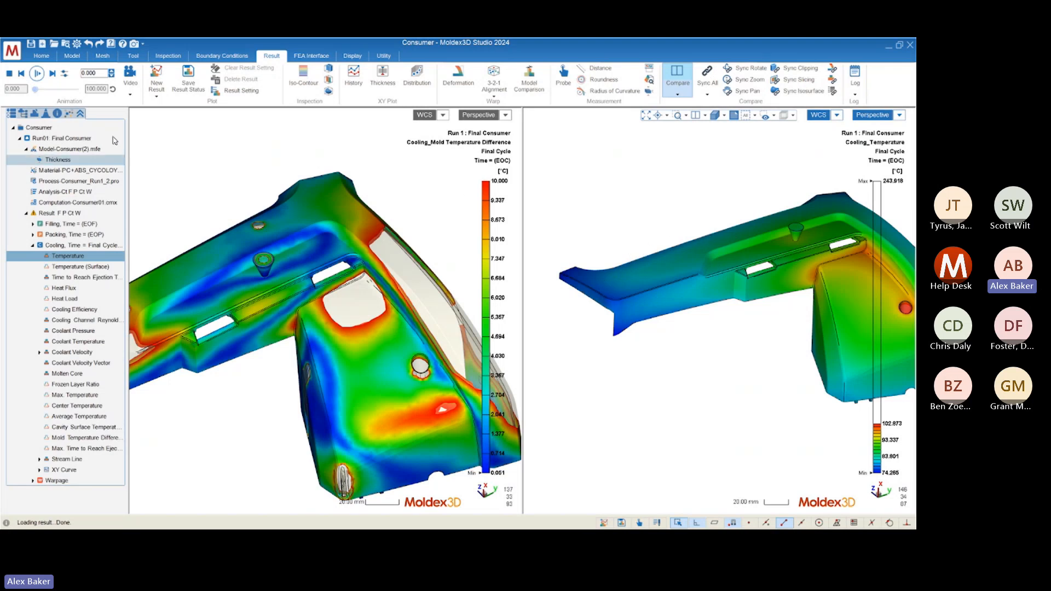
Step: Show the cooling channels in the model and examine their layout above and below the long arm and around the part
click(24, 113)
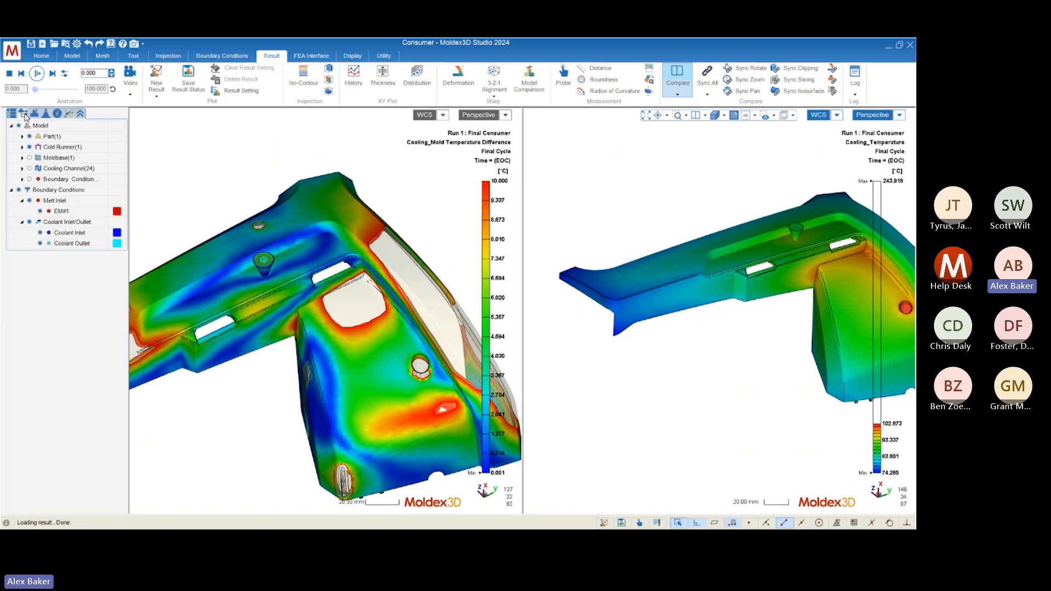
click(29, 170)
mouse_move(652, 265)
middle_down()
mouse_move(591, 184)
mouse_move(612, 205)
middle_up()
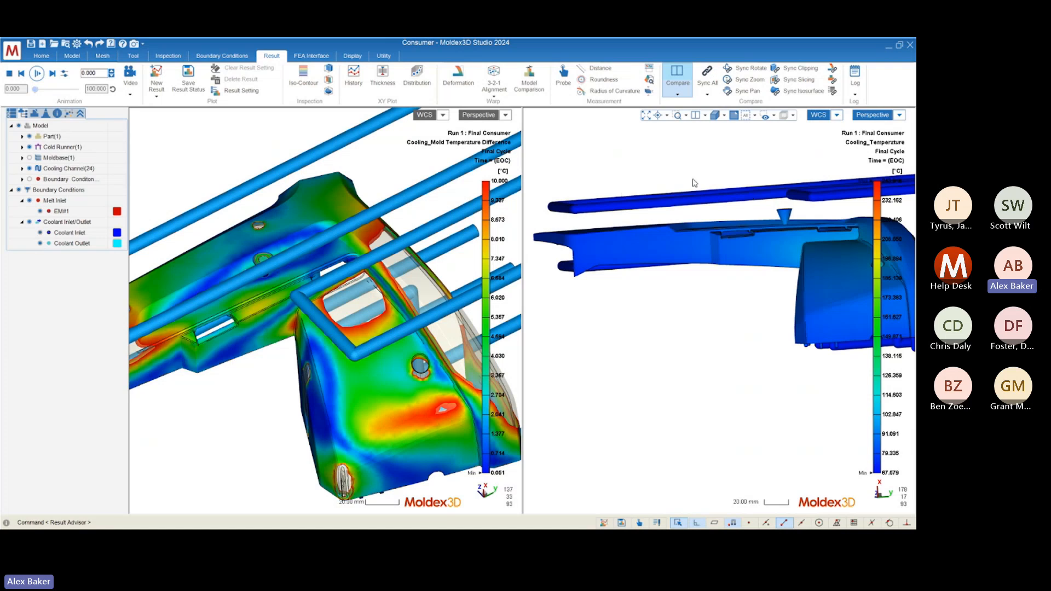
mouse_move(694, 182)
middle_down()
mouse_move(699, 237)
mouse_move(791, 207)
mouse_move(741, 214)
mouse_move(752, 232)
middle_up()
scroll(781, 211, up, 5)
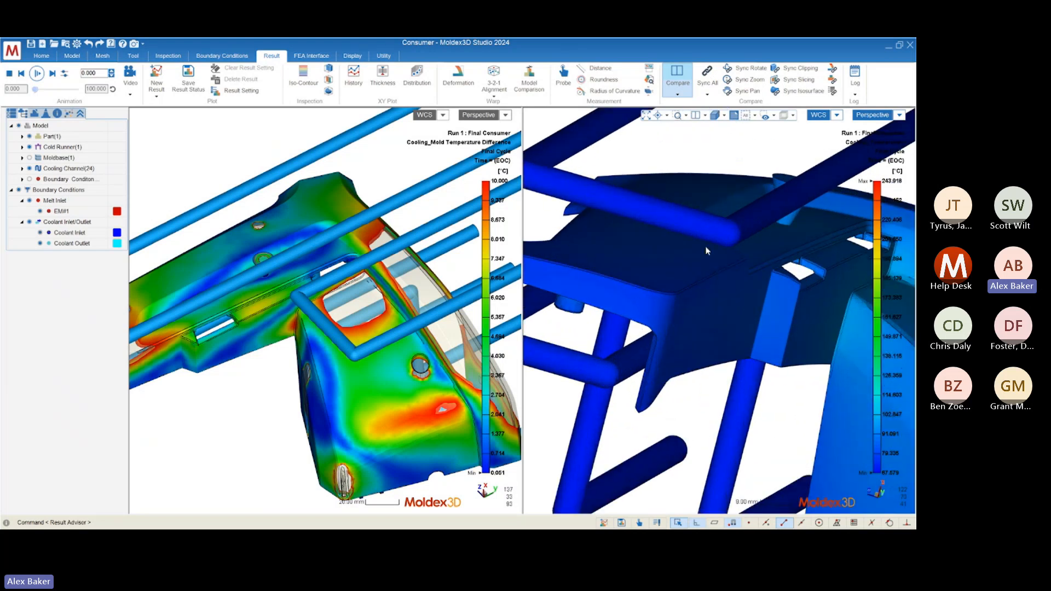
mouse_move(631, 335)
middle_down()
mouse_move(652, 312)
mouse_move(620, 316)
middle_up()
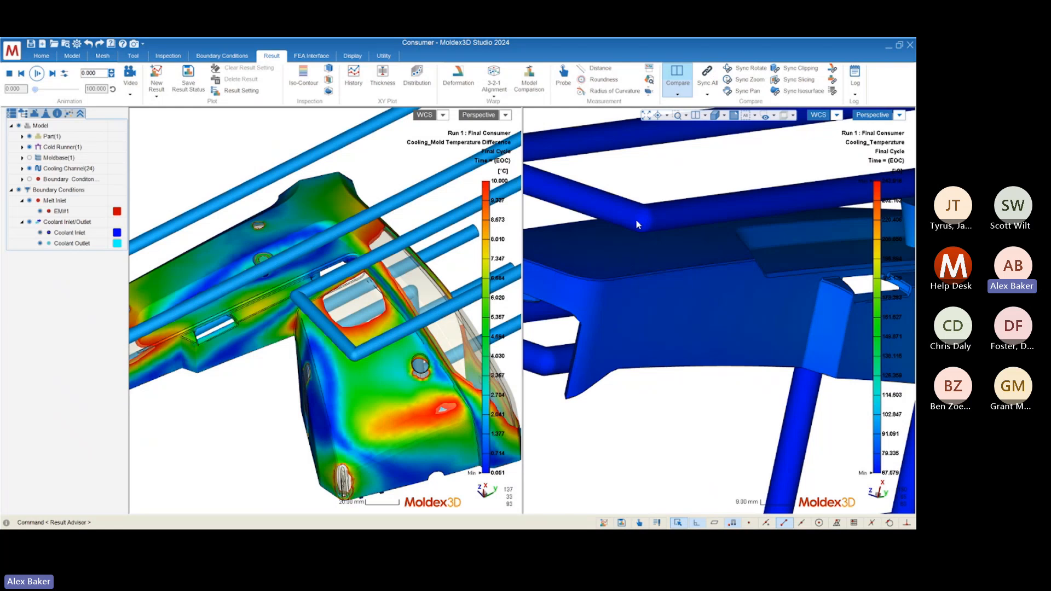
scroll(624, 246, down, 5)
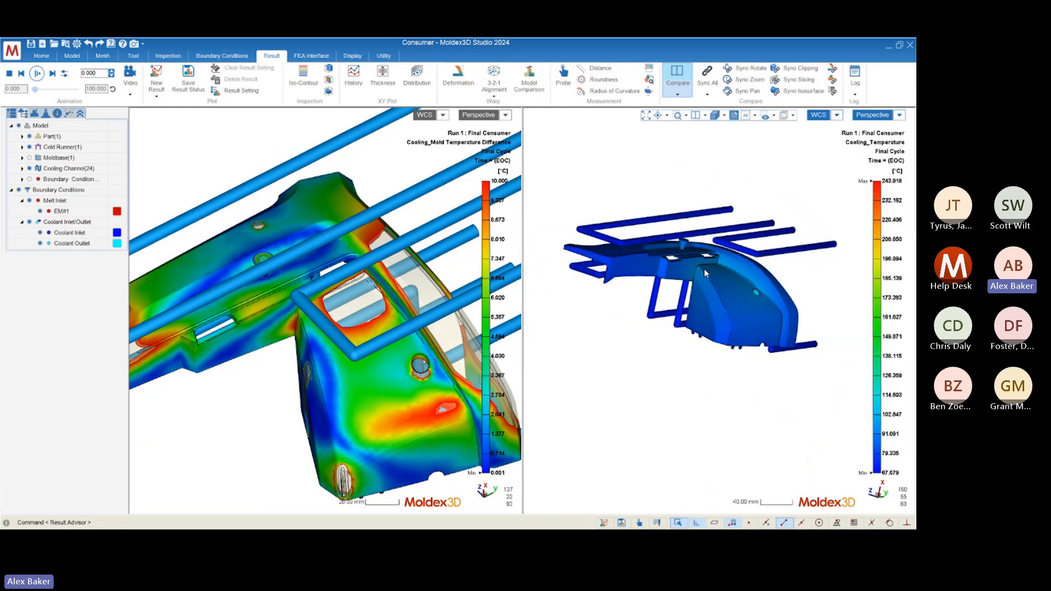
mouse_move(704, 268)
middle_down()
mouse_move(660, 287)
mouse_move(667, 316)
middle_up()
mouse_move(618, 293)
middle_down()
mouse_move(603, 319)
mouse_move(614, 308)
middle_up()
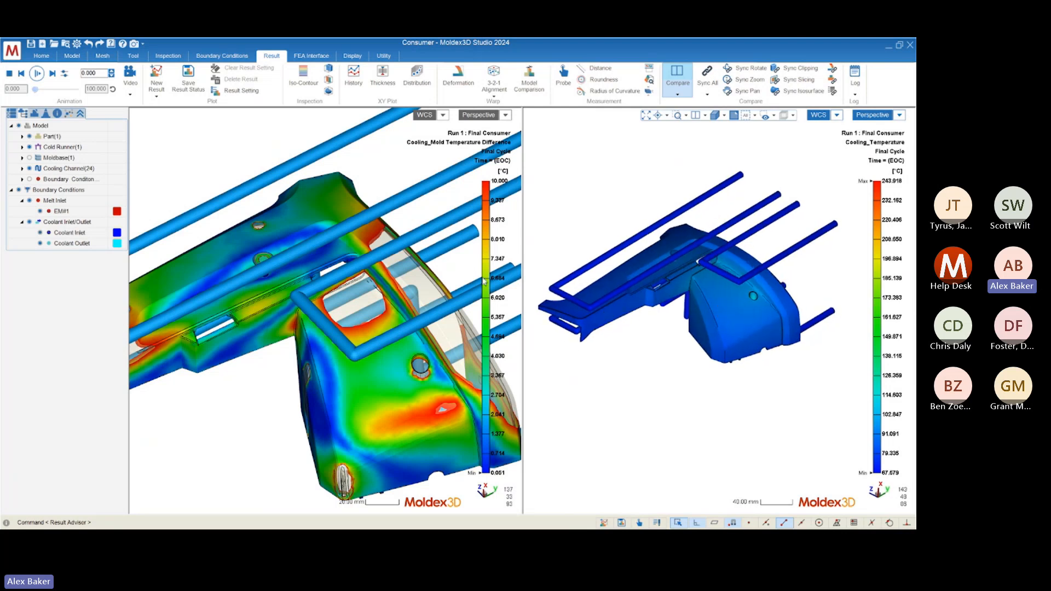
Step: Return to a single view of the cooling Temperature result, hide the cooling channels and bring back the result list
click(675, 75)
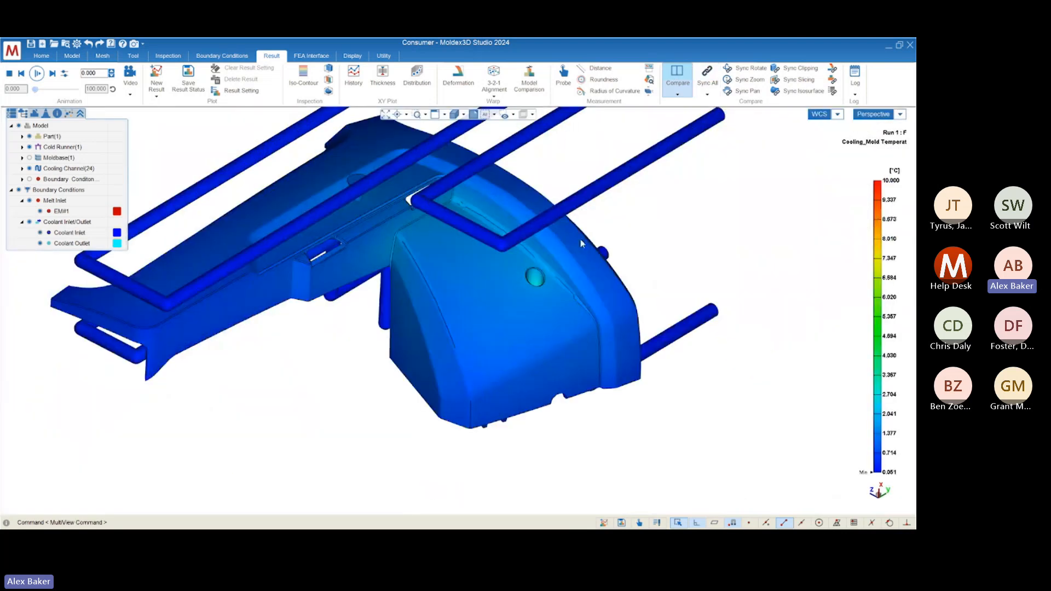
click(29, 168)
click(11, 113)
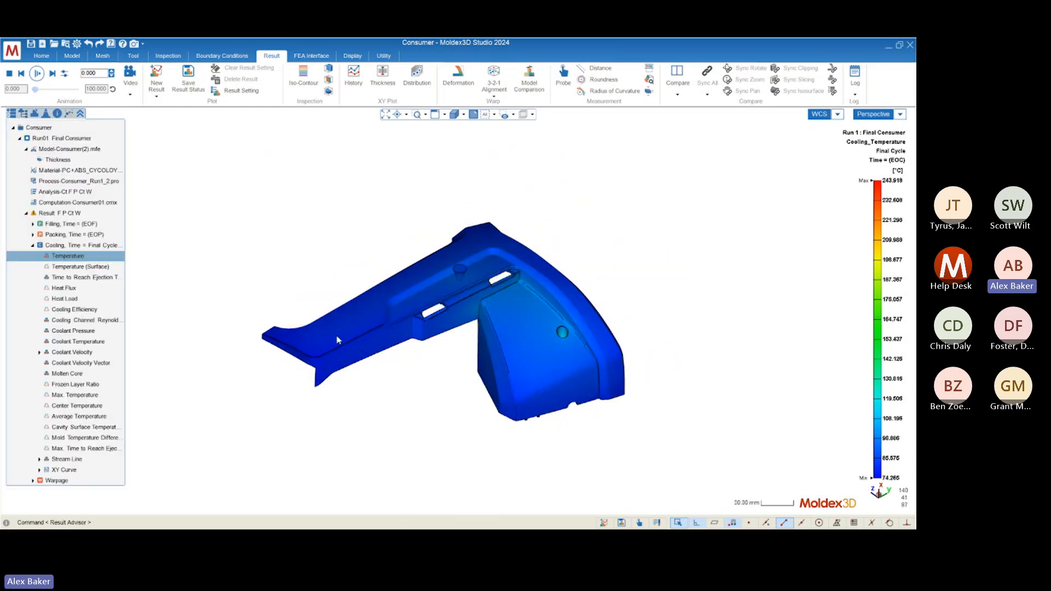
Step: Examine the cooling Temperature result along the long arm, around the two slots and at the inside corner
middle_drag(335, 305, 307, 345)
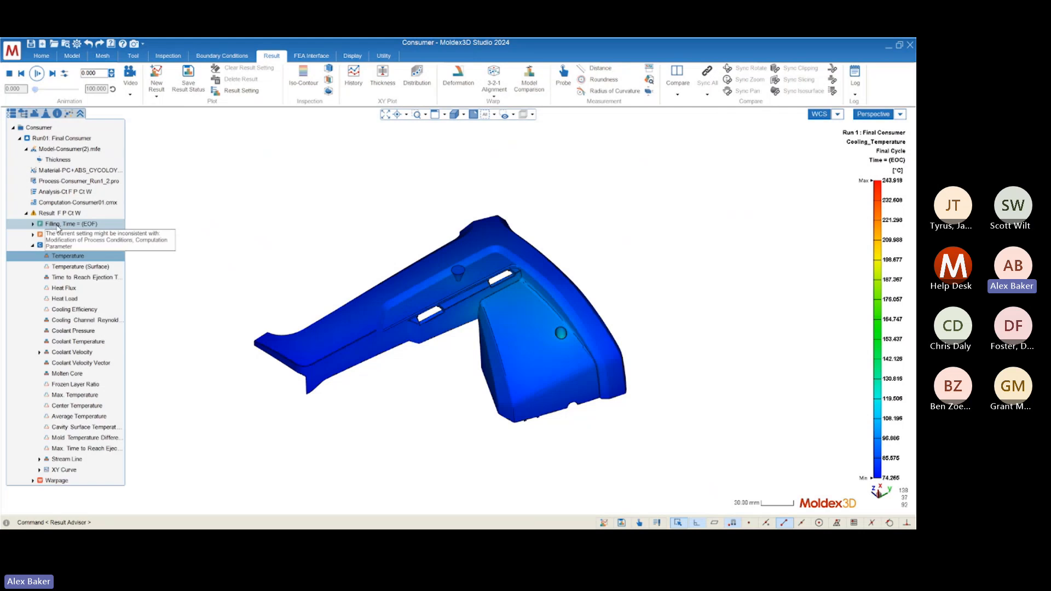
scroll(461, 282, up, 5)
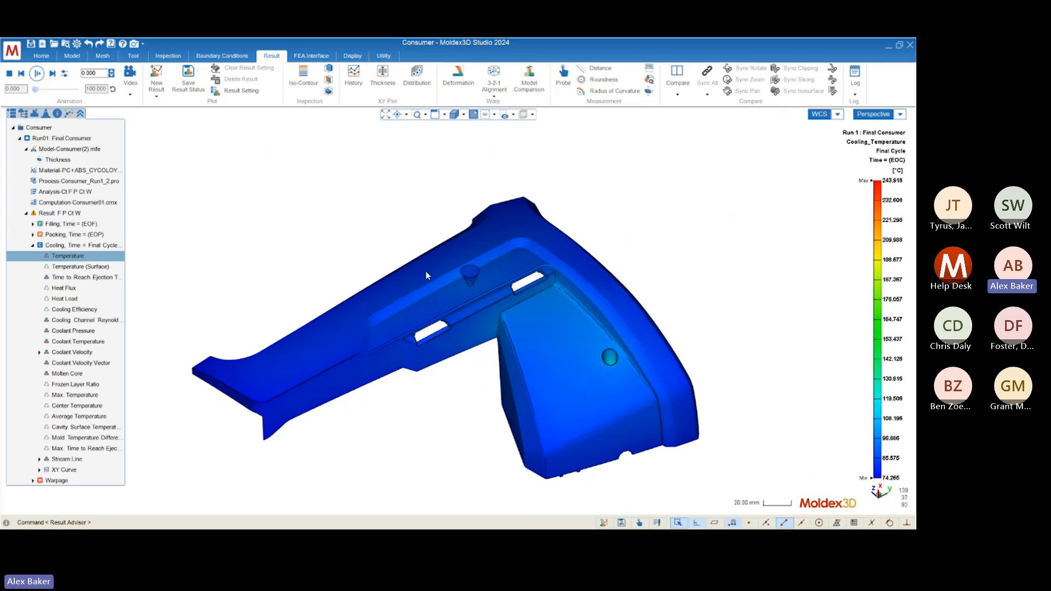
scroll(463, 280, up, 2)
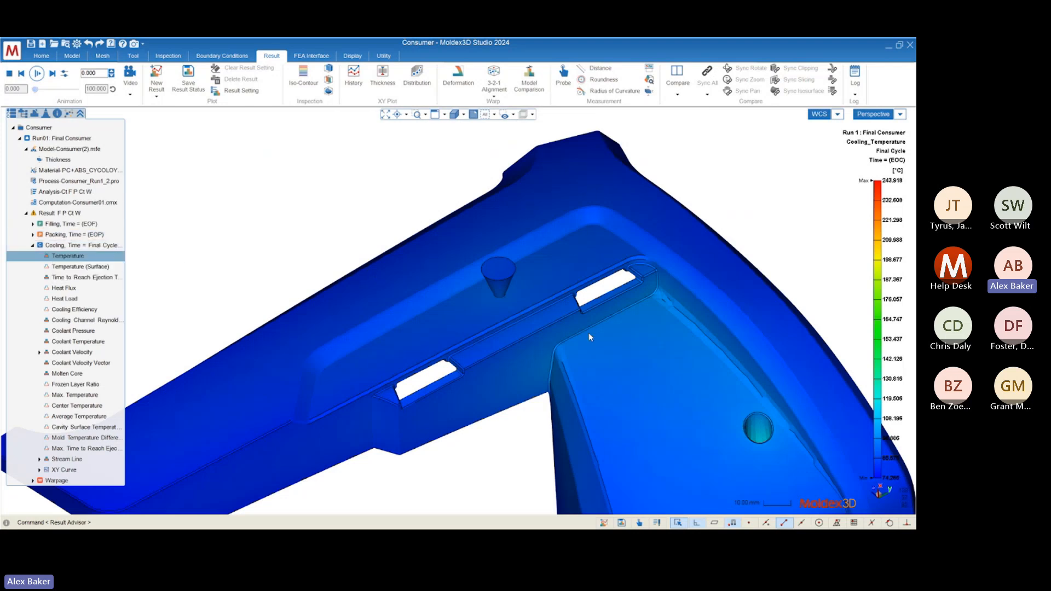
middle_drag(589, 333, 594, 310)
scroll(678, 291, down, 3)
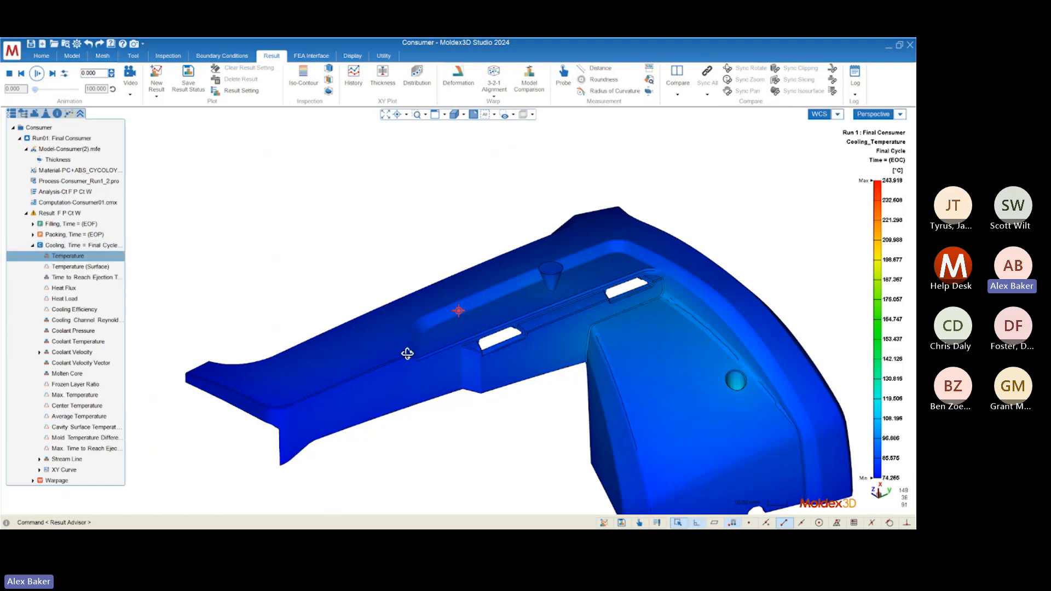
middle_drag(405, 352, 335, 247)
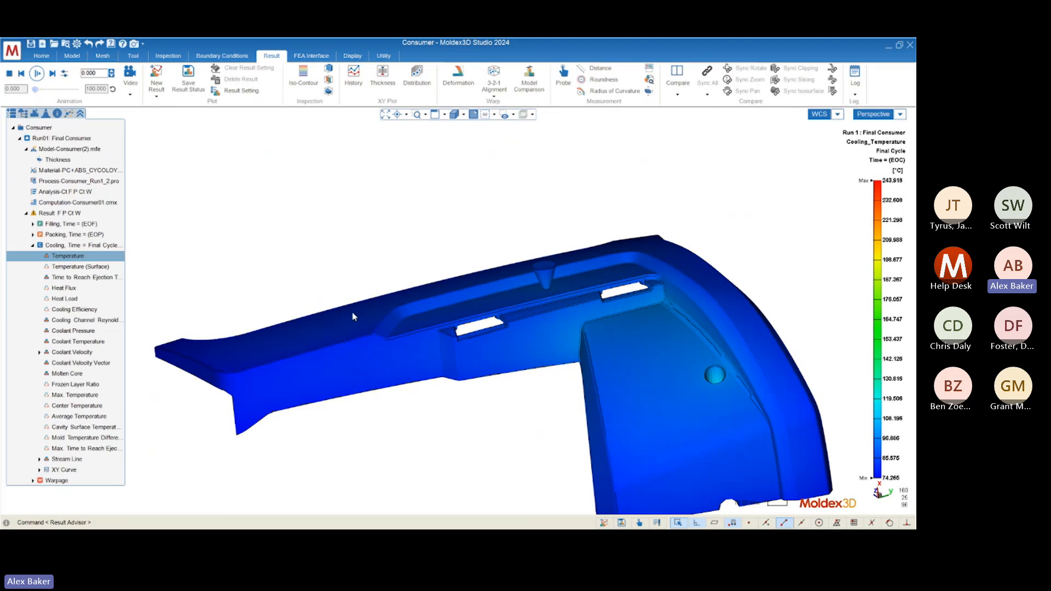
mouse_move(290, 362)
middle_down()
mouse_move(389, 333)
mouse_move(500, 340)
mouse_move(606, 270)
mouse_move(447, 339)
mouse_move(369, 399)
mouse_move(381, 393)
middle_up()
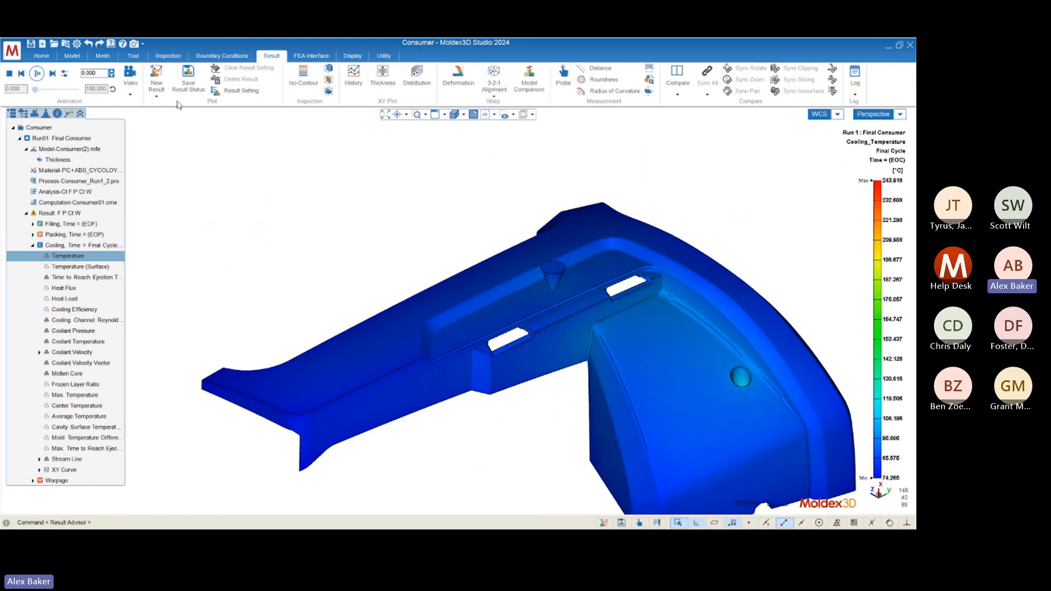
Step: Plot the Total Displacement warpage result and collapse the Cooling result group
double_click(58, 481)
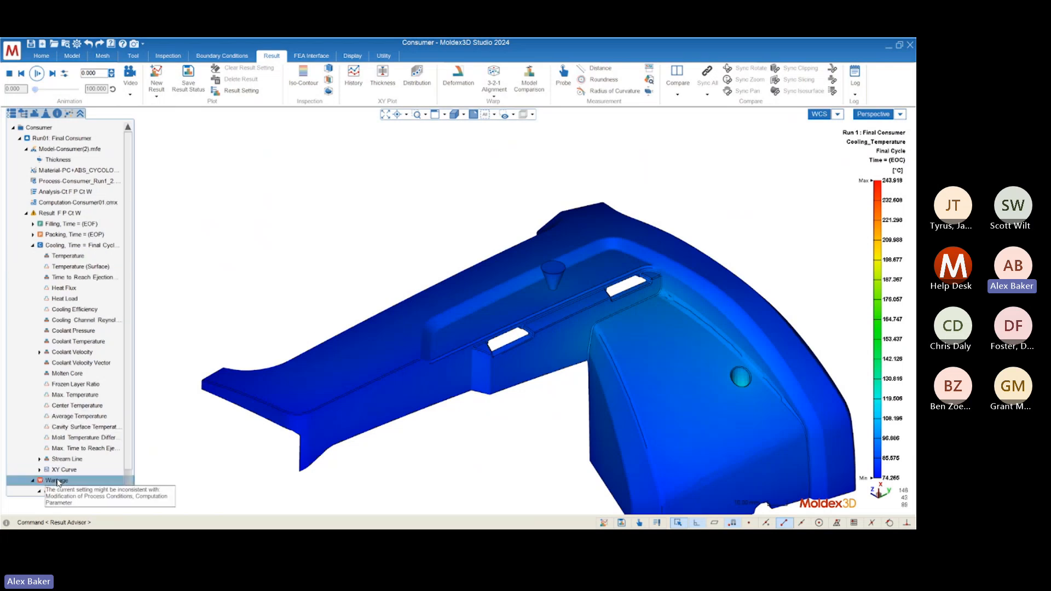
middle_drag(408, 341, 423, 334)
middle_drag(347, 377, 329, 315)
scroll(334, 235, down, 2)
scroll(71, 446, down, 2)
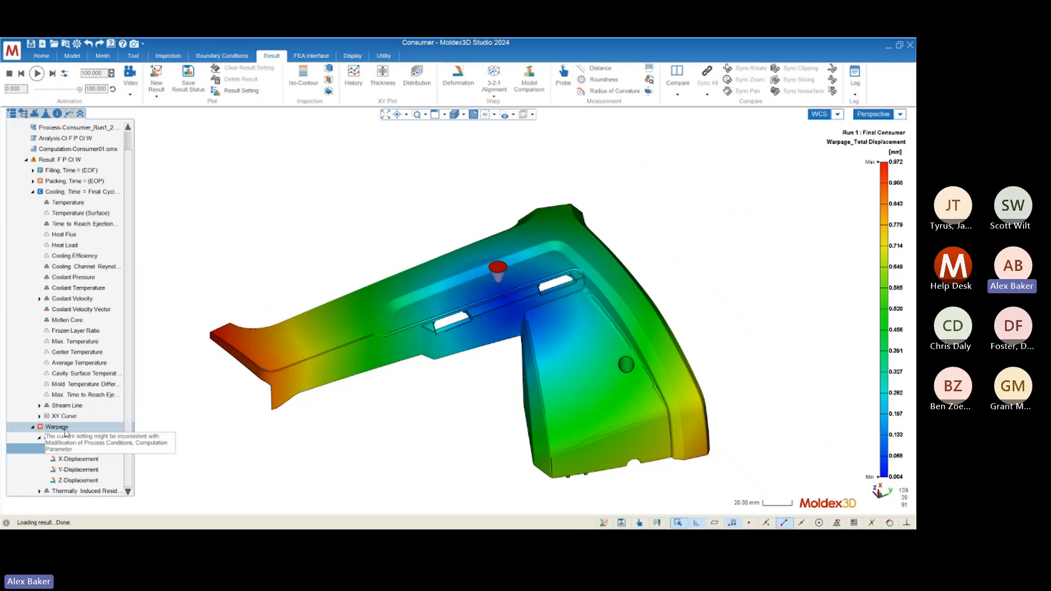
click(32, 193)
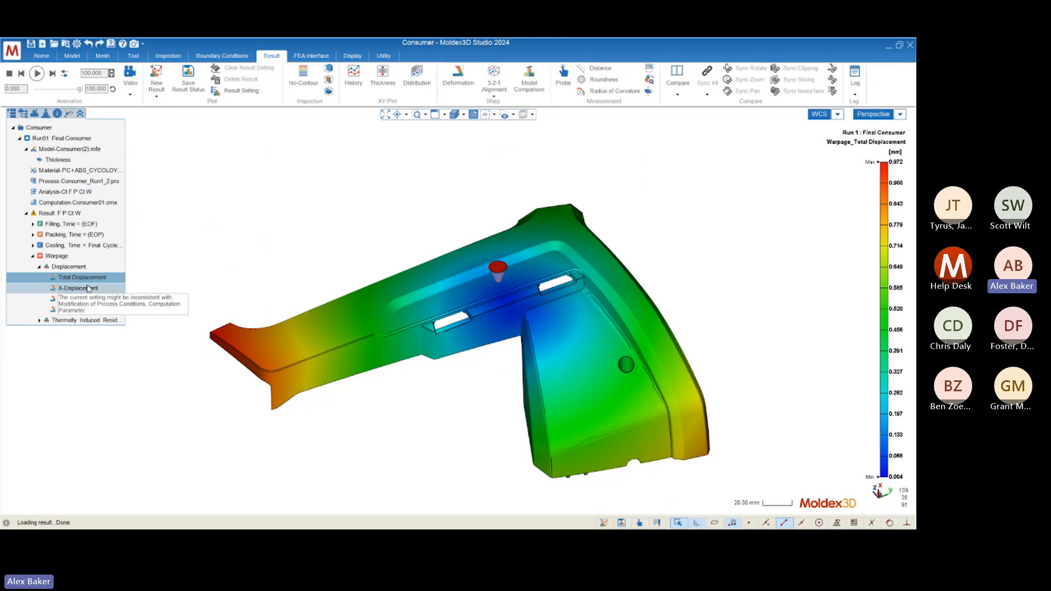
Step: Examine the total displacement along the long arm and at its free end
middle_drag(209, 374, 520, 412)
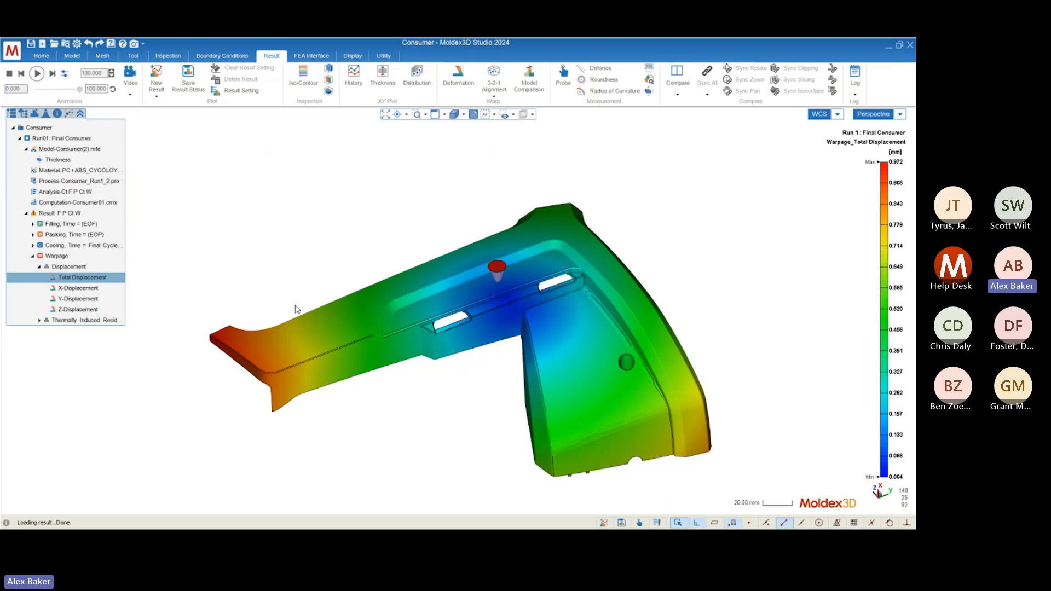
scroll(282, 492, up, 2)
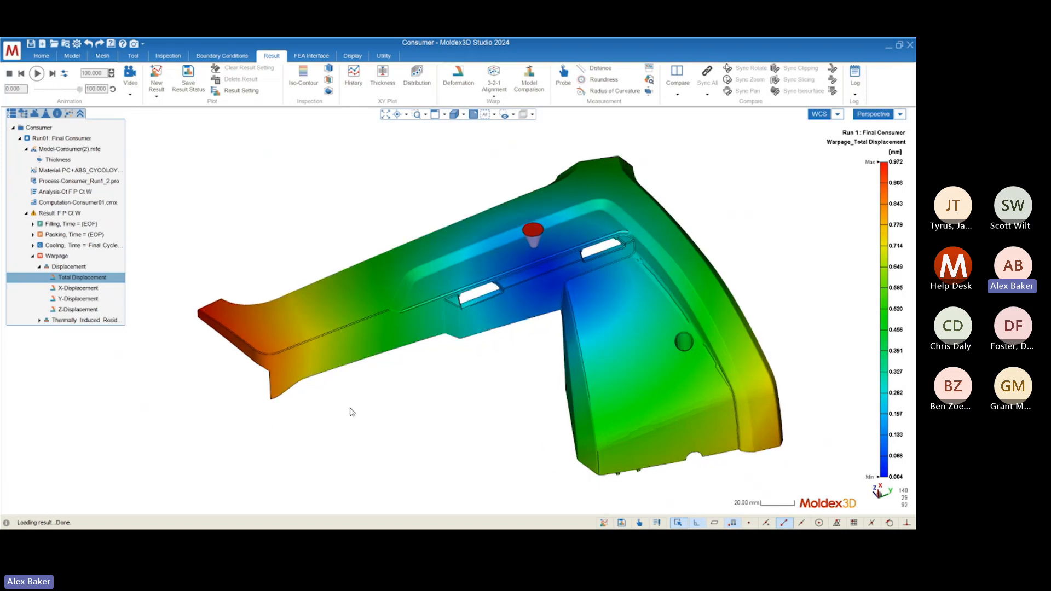
scroll(352, 412, down, 1)
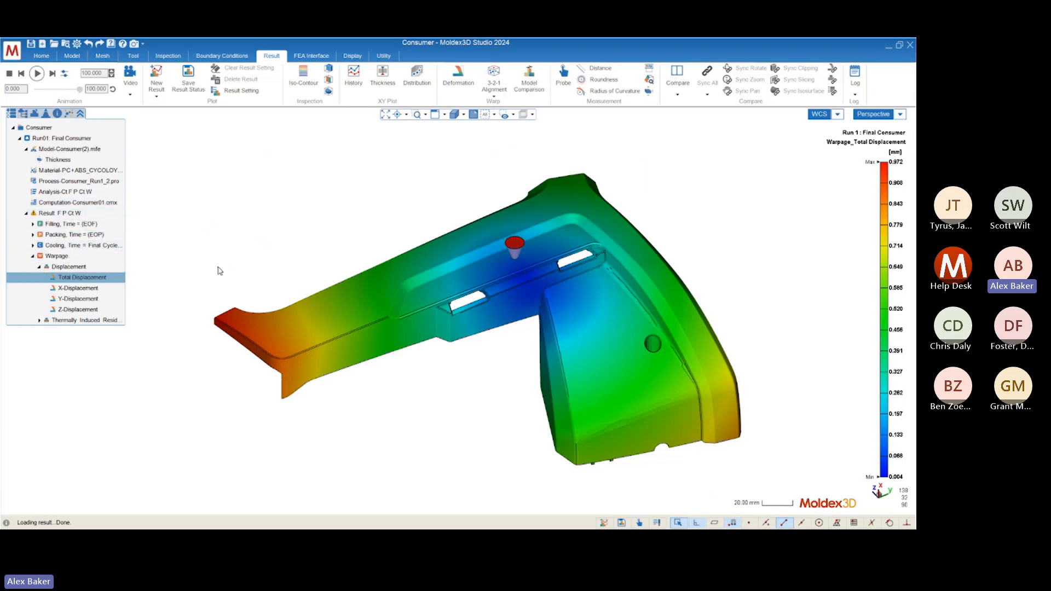
mouse_move(343, 319)
middle_down()
mouse_move(352, 336)
mouse_move(346, 316)
middle_up()
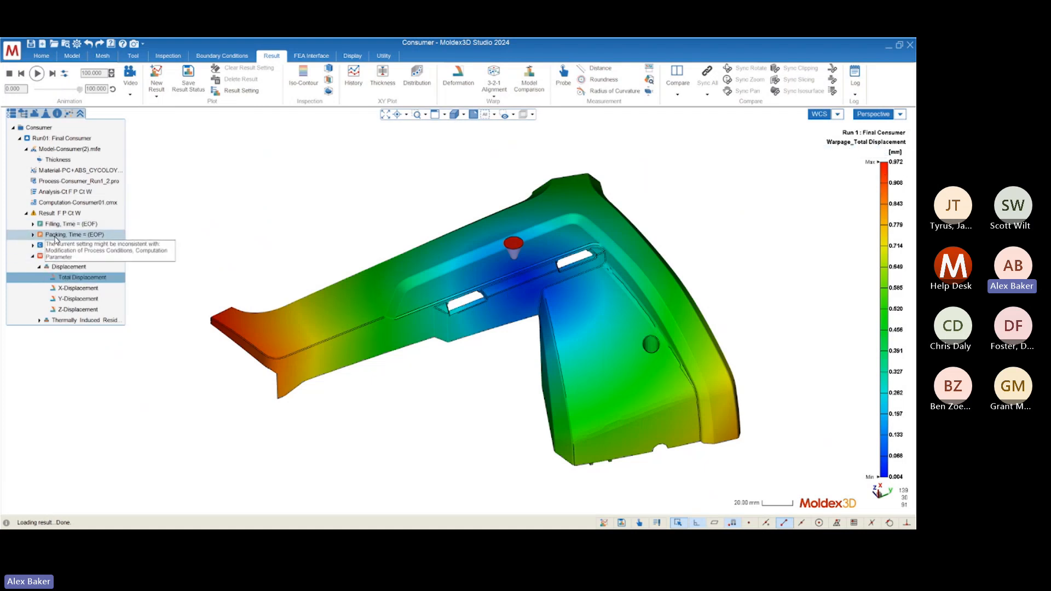
middle_drag(378, 376, 447, 361)
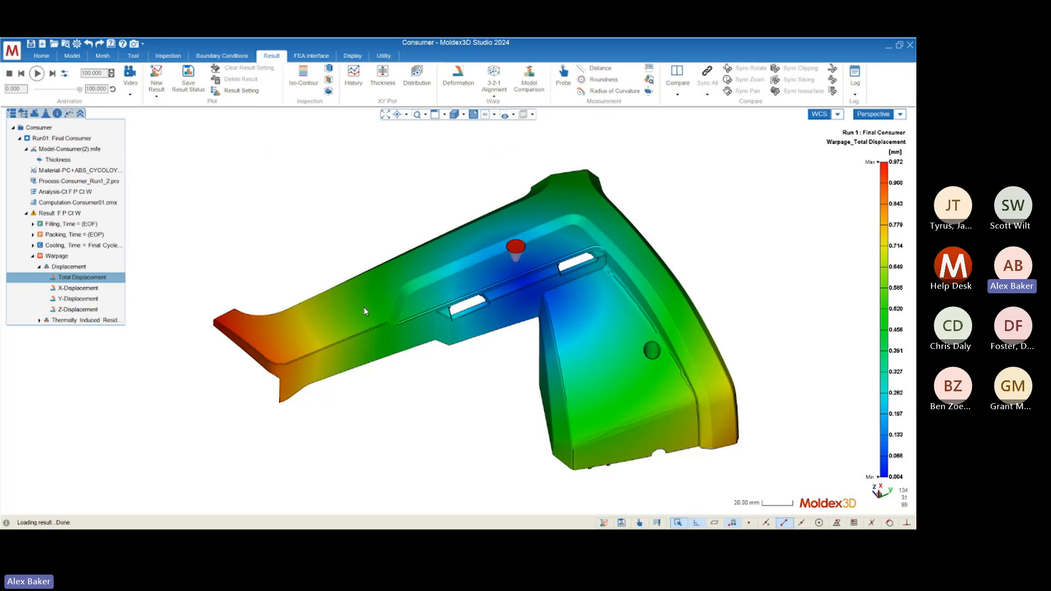
Step: Examine the total displacement distribution across the whole part, from the inside corner out to both arm ends
mouse_move(635, 287)
middle_down()
mouse_move(296, 291)
mouse_move(528, 305)
mouse_move(622, 288)
mouse_move(639, 312)
middle_up()
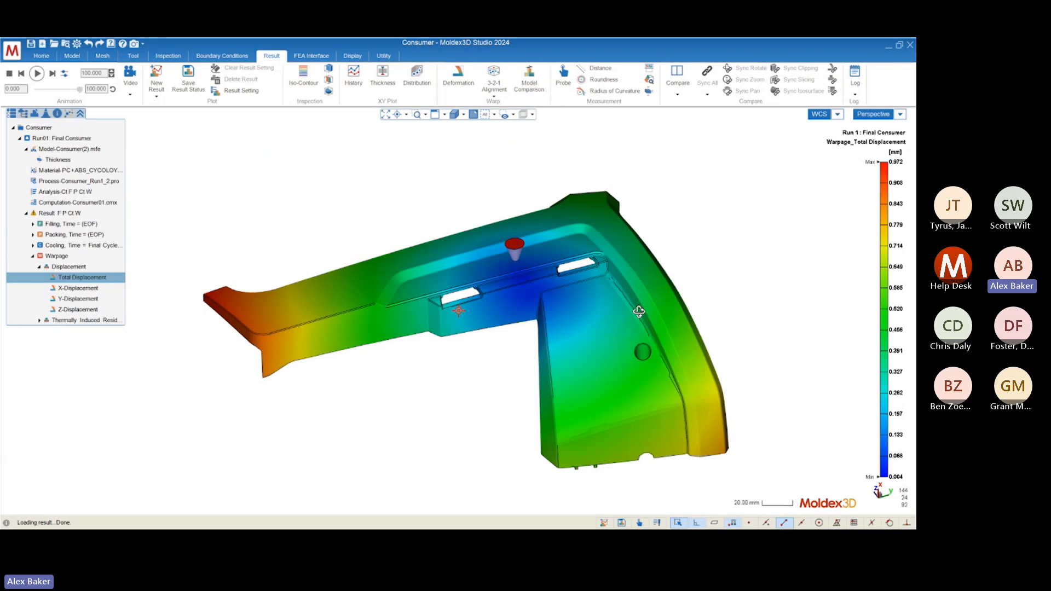
middle_drag(639, 312, 639, 315)
mouse_move(333, 327)
middle_down()
mouse_move(403, 329)
mouse_move(360, 328)
mouse_move(363, 351)
middle_up()
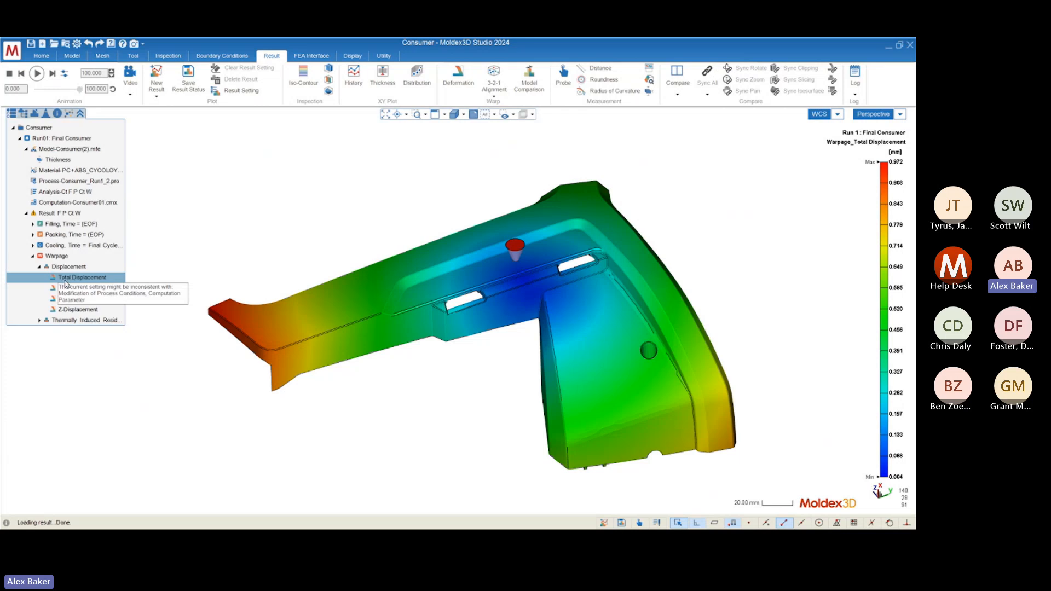
mouse_move(460, 340)
middle_down()
mouse_move(507, 342)
mouse_move(453, 345)
mouse_move(484, 327)
mouse_move(480, 317)
middle_up()
scroll(187, 288, up, 6)
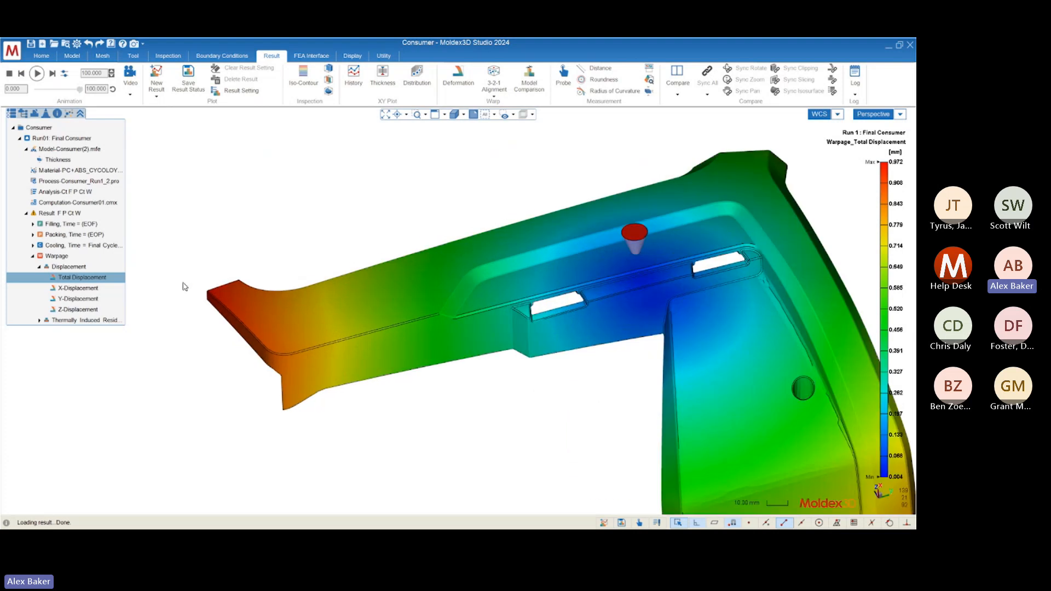
scroll(234, 327, up, 2)
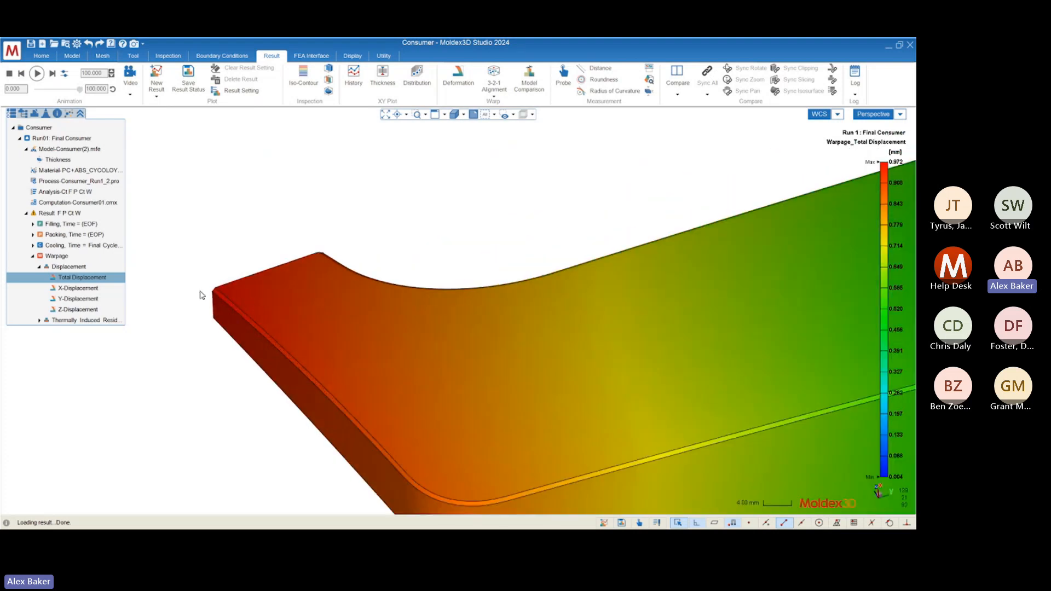
scroll(253, 301, down, 8)
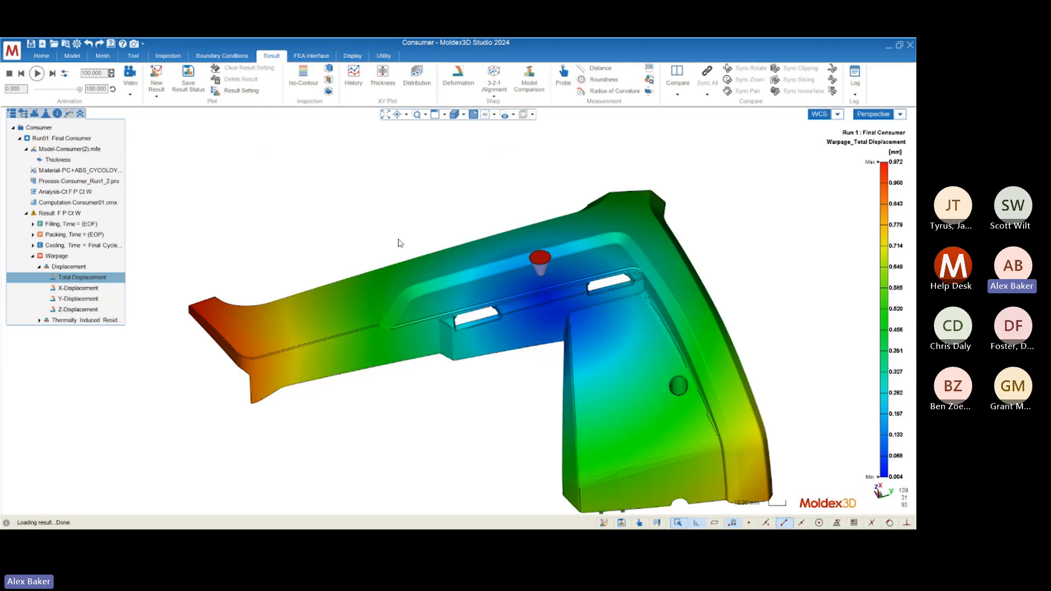
middle_drag(398, 243, 366, 307)
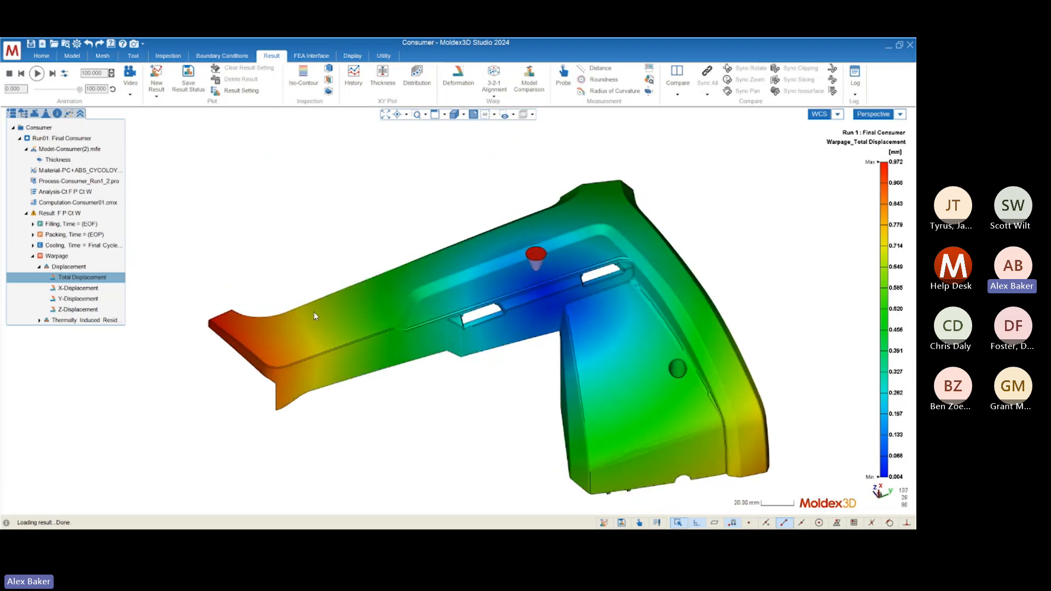
mouse_move(320, 343)
middle_down()
mouse_move(268, 344)
mouse_move(306, 337)
mouse_move(285, 345)
mouse_move(298, 345)
middle_up()
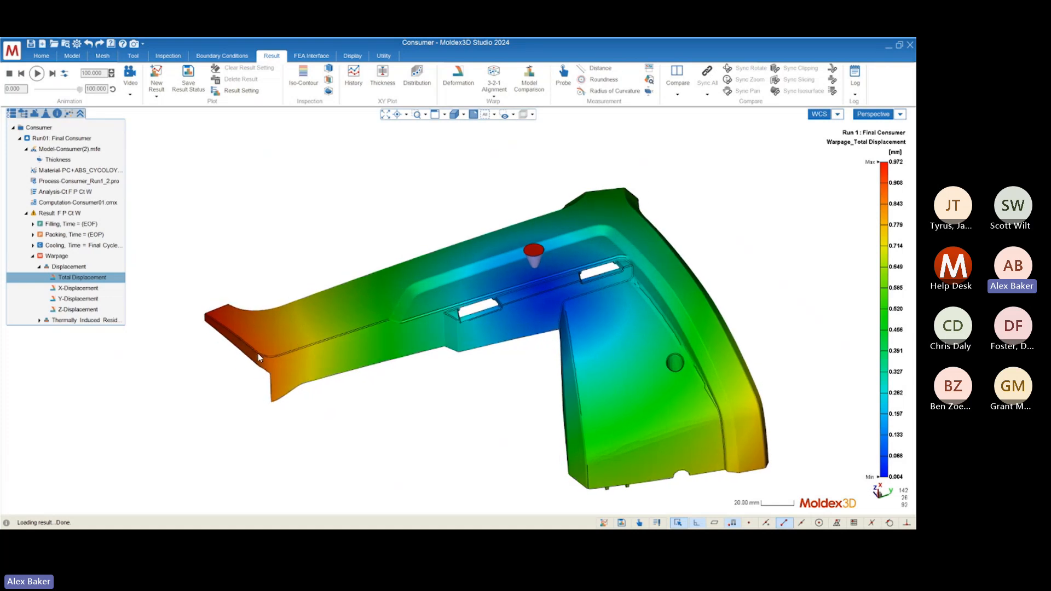
Step: Inspect the total displacement up close at the outer corner of the long arm's free end against the colour scale
scroll(258, 353, up, 6)
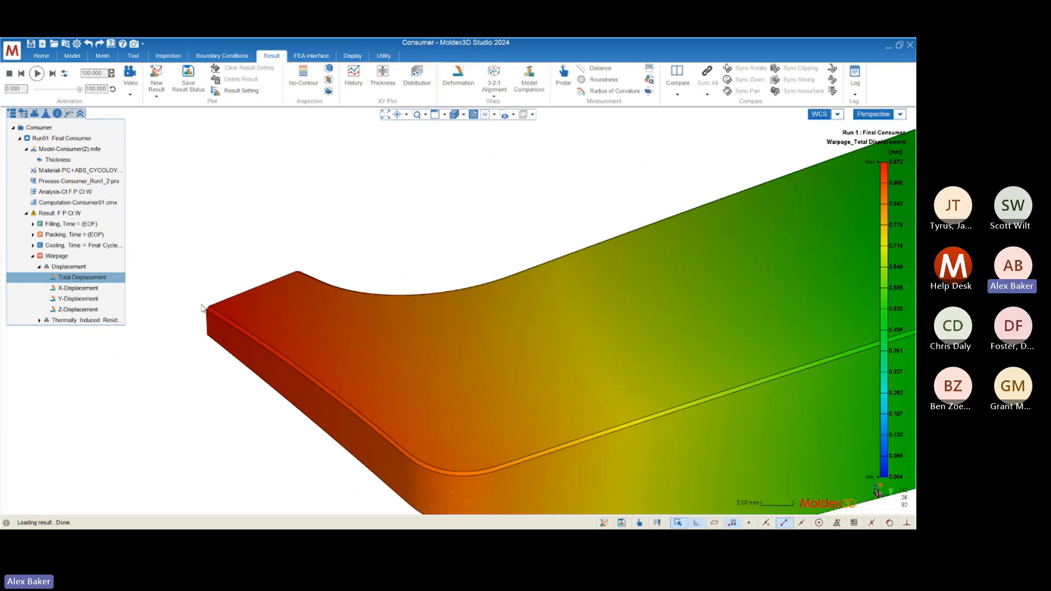
scroll(203, 308, up, 4)
mouse_move(894, 167)
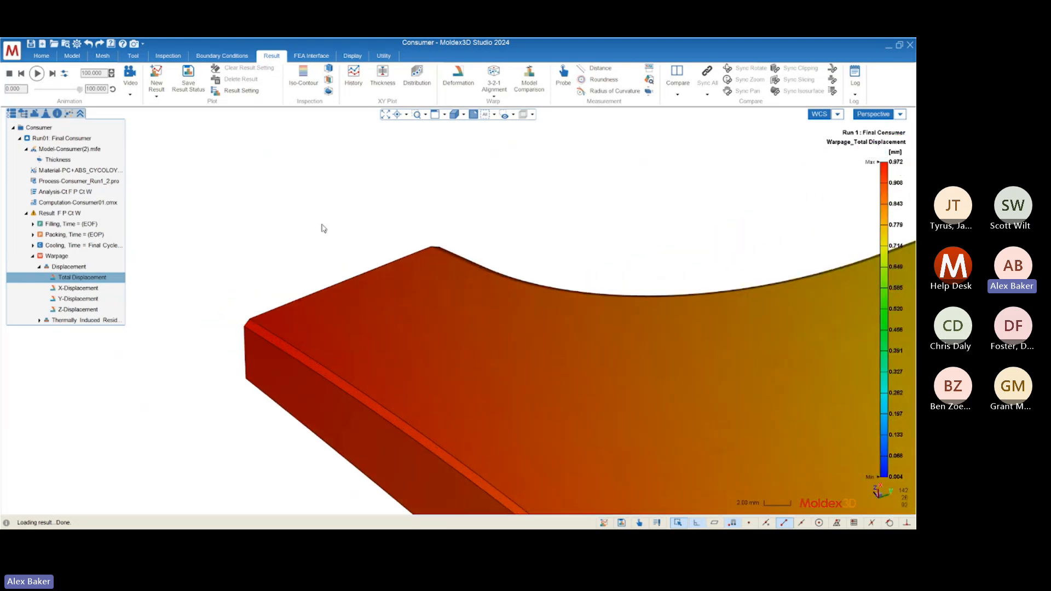
scroll(249, 322, up, 3)
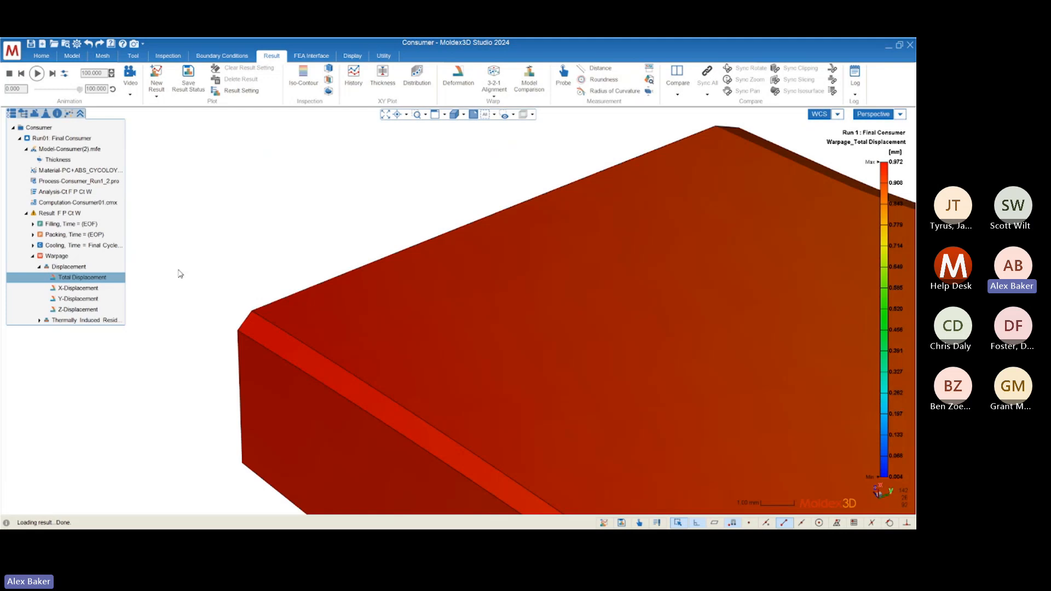
scroll(262, 281, down, 3)
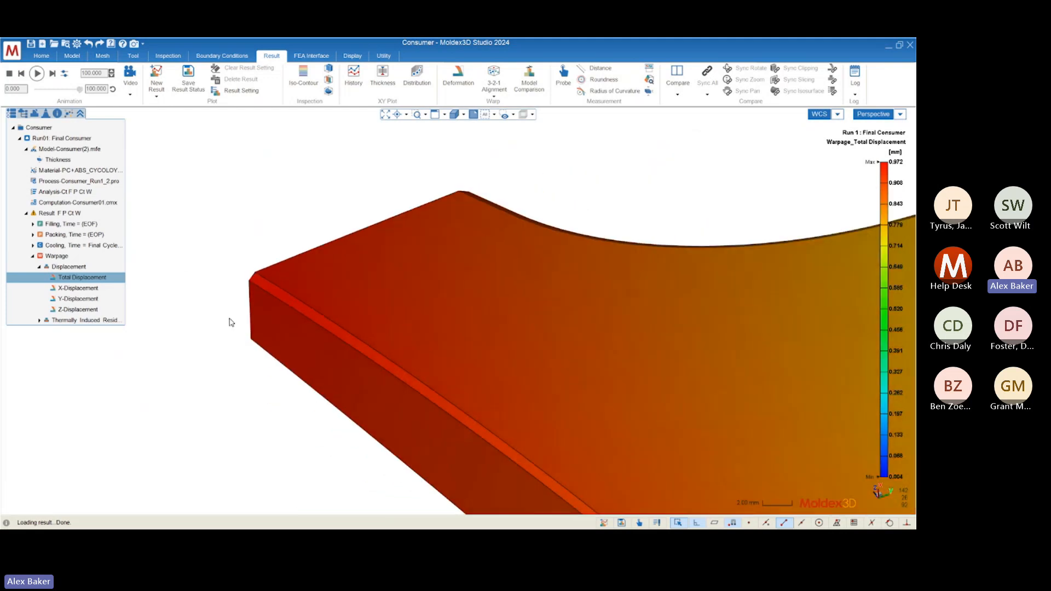
scroll(222, 307, down, 1)
scroll(249, 320, down, 8)
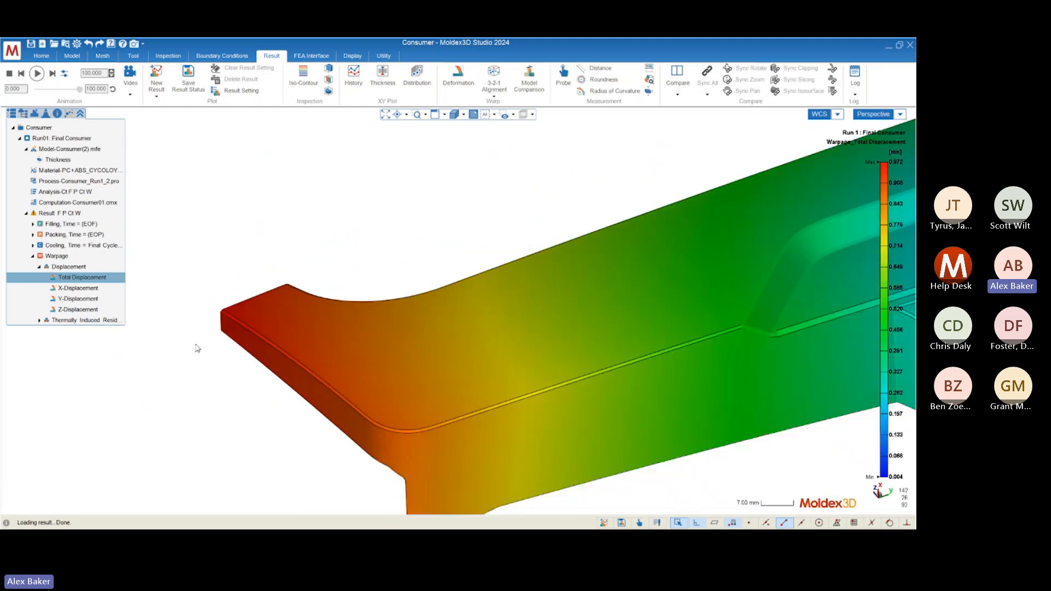
mouse_move(211, 354)
middle_down()
mouse_move(396, 328)
mouse_move(230, 356)
mouse_move(312, 357)
mouse_move(205, 355)
mouse_move(255, 332)
mouse_move(241, 345)
mouse_move(276, 356)
middle_up()
scroll(253, 351, down, 3)
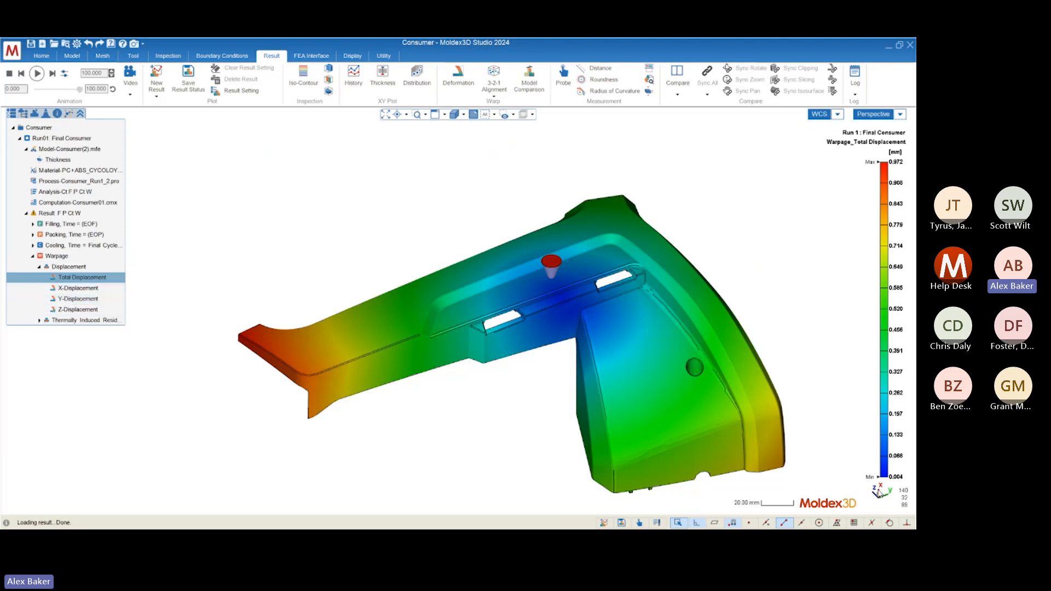
middle_drag(693, 452, 596, 437)
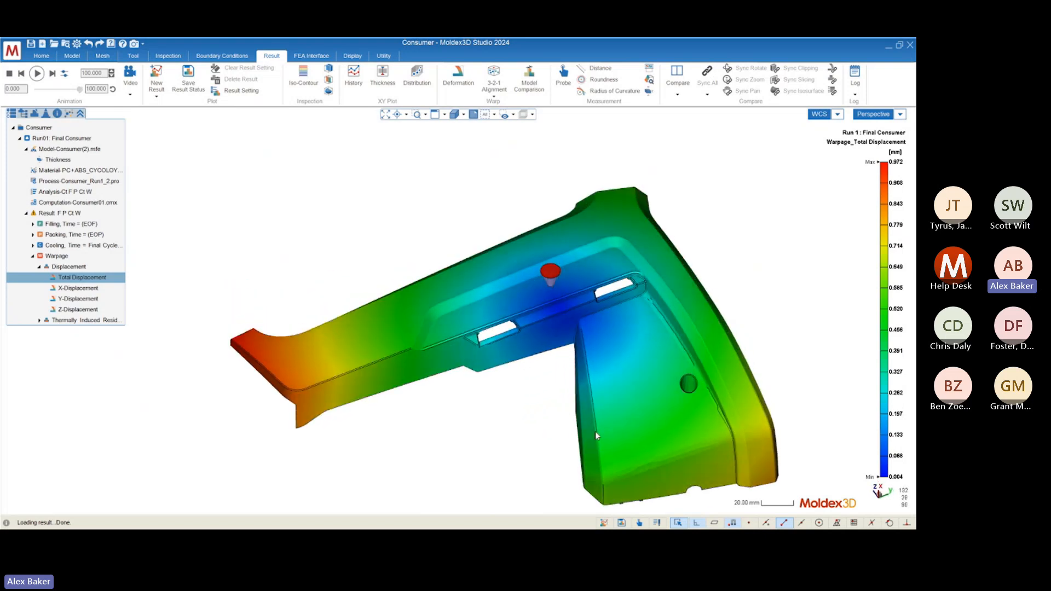
Step: Plot the Y-Displacement warpage result and examine it face-on from the long arm's free end to the opposite edge
click(77, 299)
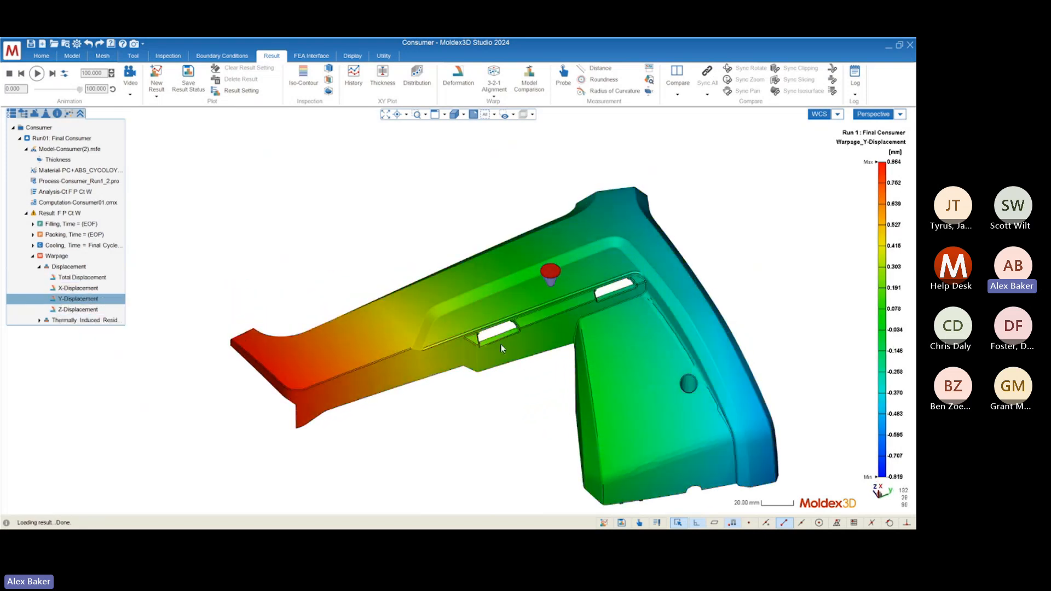
middle_drag(554, 349, 536, 324)
scroll(475, 469, up, 3)
mouse_move(489, 427)
middle_down()
mouse_move(516, 444)
mouse_move(472, 434)
middle_up()
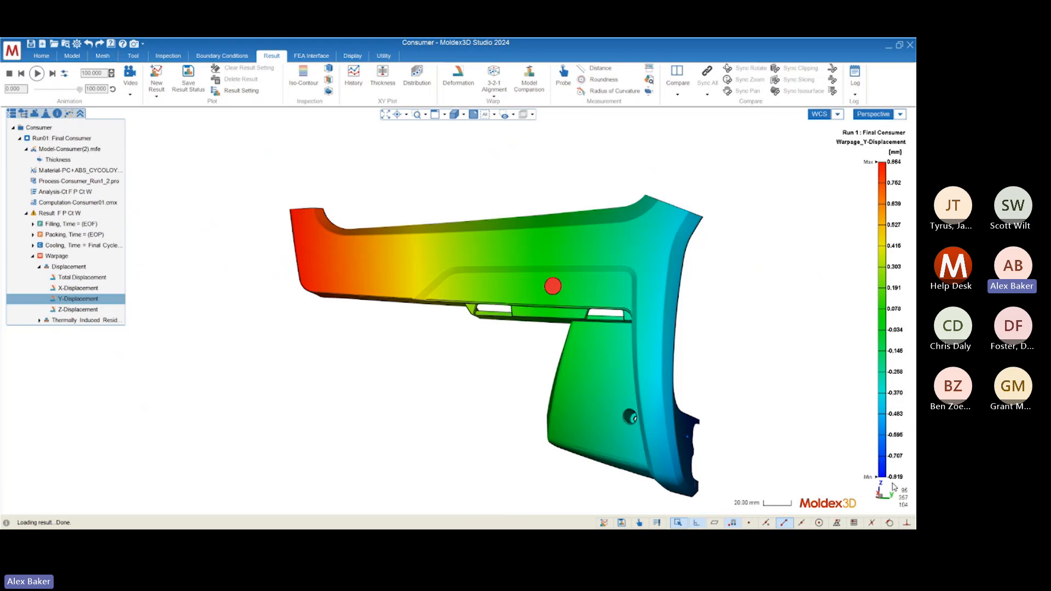
mouse_move(499, 428)
middle_down()
mouse_move(395, 362)
mouse_move(425, 368)
mouse_move(452, 394)
mouse_move(446, 427)
middle_up()
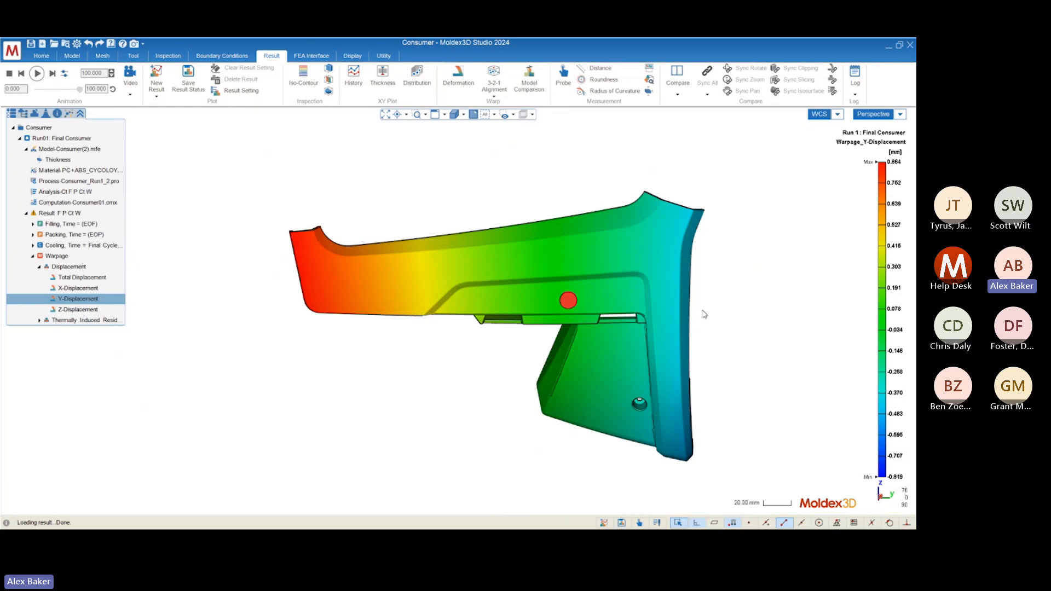
mouse_move(878, 212)
middle_drag(296, 286, 430, 296)
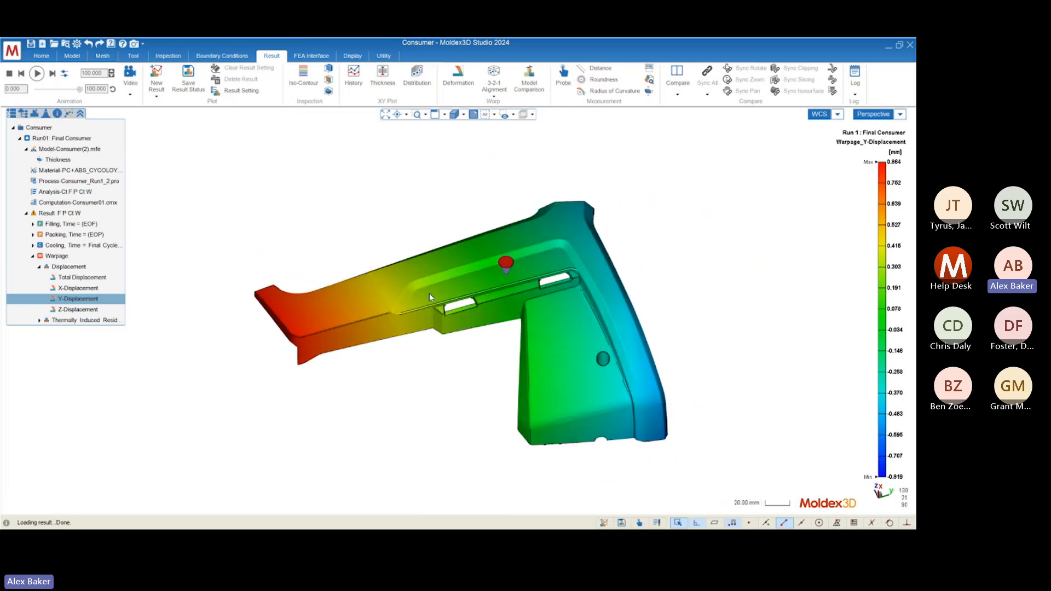
Step: Plot the Total Displacement result again and inspect the corner of the long arm's free end
click(81, 277)
mouse_move(459, 359)
middle_down()
mouse_move(358, 333)
mouse_move(445, 345)
middle_up()
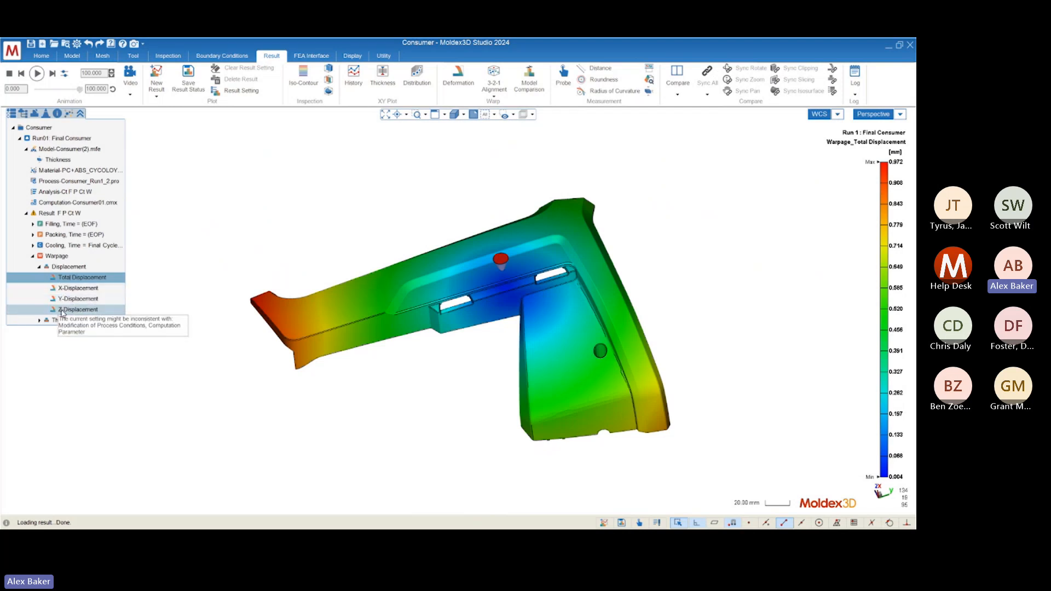
middle_drag(446, 316, 443, 330)
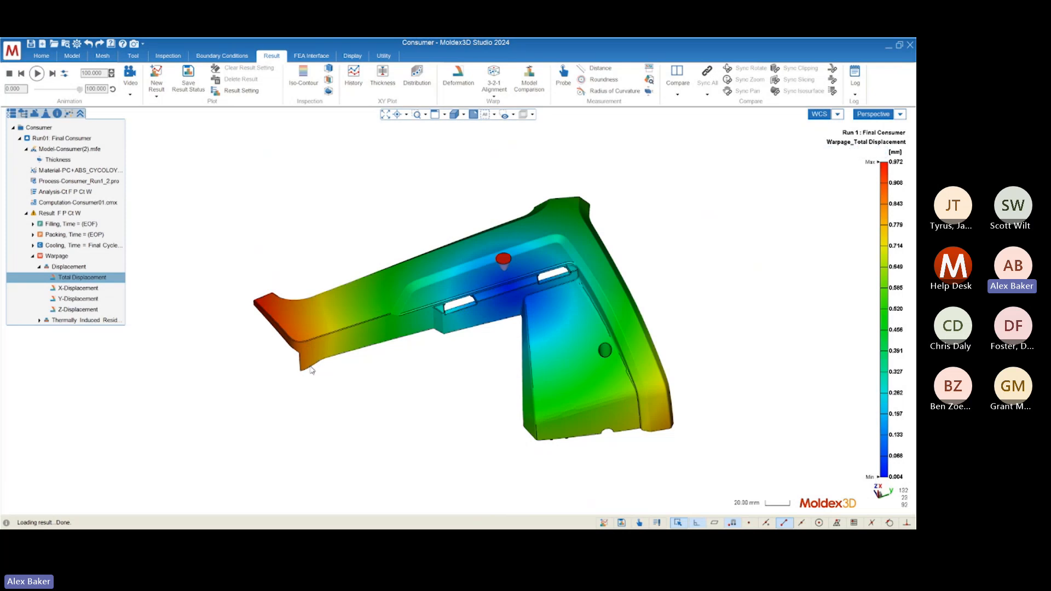
middle_drag(311, 371, 261, 373)
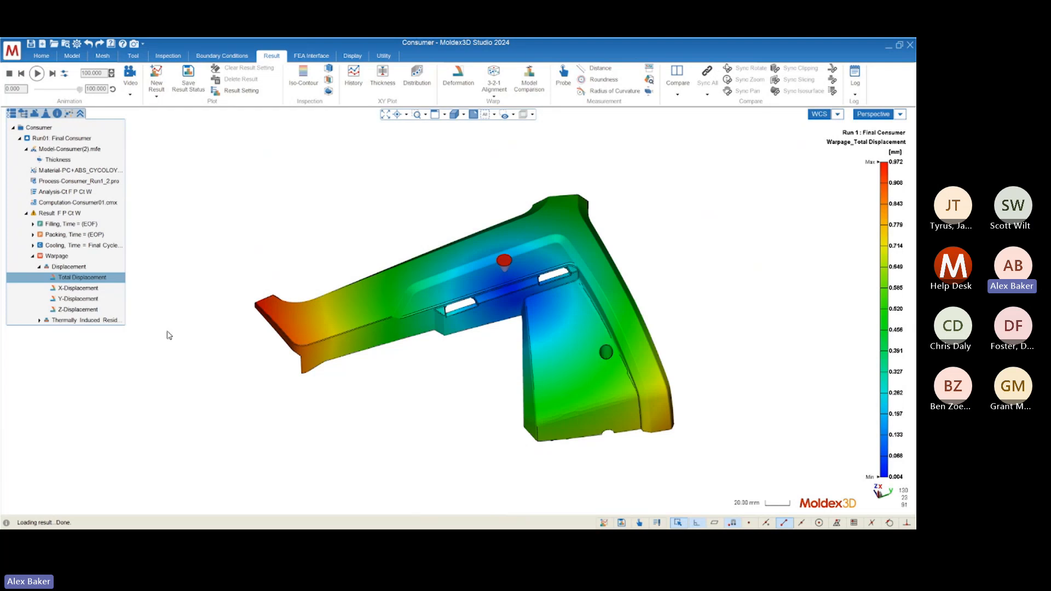
scroll(235, 287, up, 5)
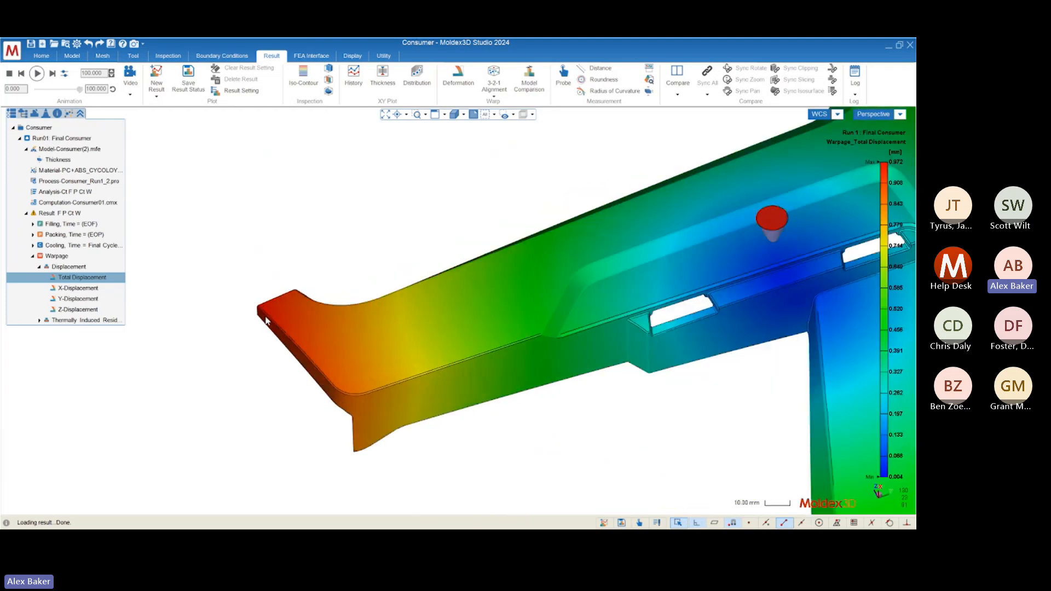
scroll(236, 305, up, 2)
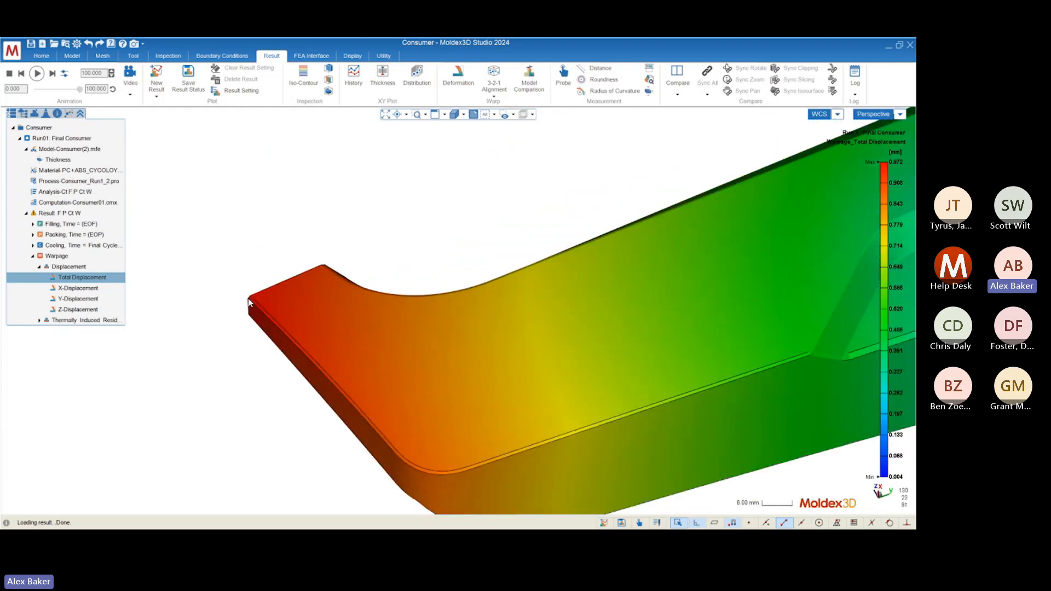
scroll(230, 323, down, 8)
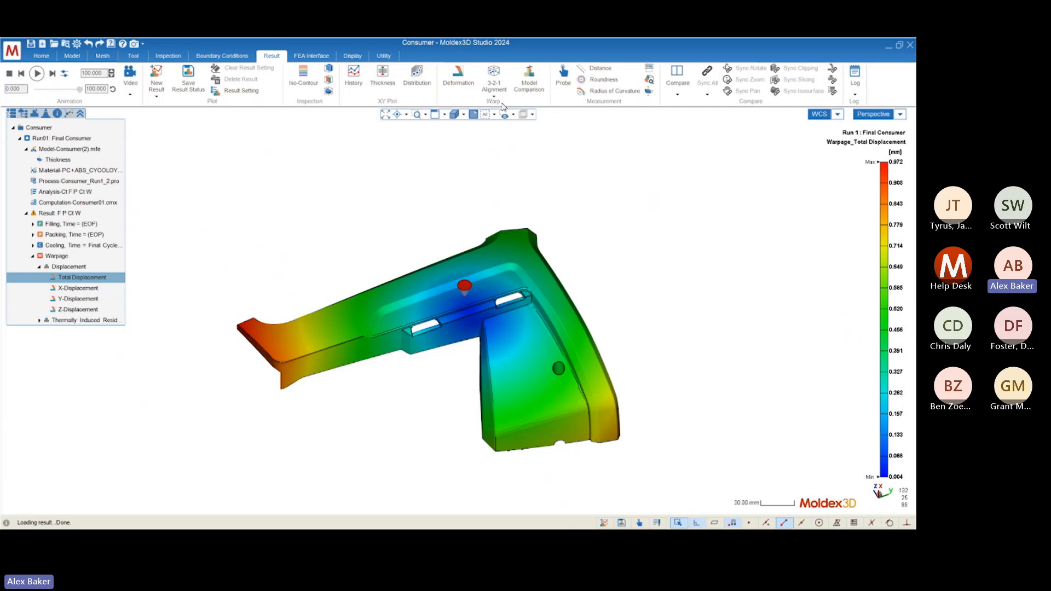
Step: Turn on the Deformation display and compare the deformed shape with the original model at the long arm's free end
click(458, 76)
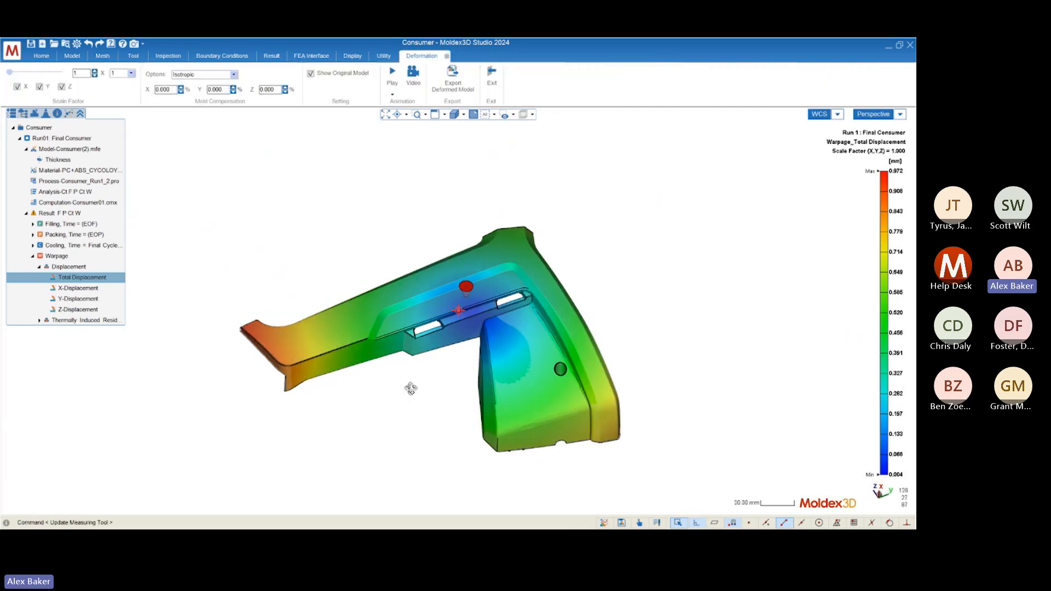
scroll(250, 360, up, 2)
scroll(320, 431, up, 1)
mouse_move(328, 448)
middle_down()
mouse_move(349, 404)
mouse_move(391, 404)
mouse_move(322, 420)
mouse_move(268, 392)
mouse_move(180, 379)
mouse_move(239, 405)
middle_up()
scroll(202, 277, up, 10)
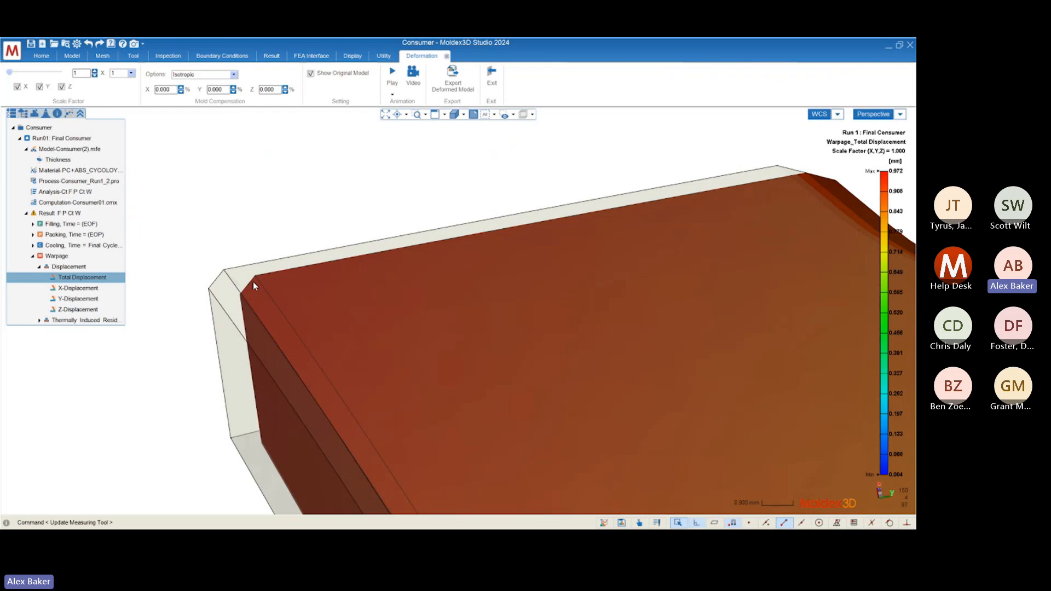
scroll(183, 267, down, 2)
scroll(202, 260, down, 3)
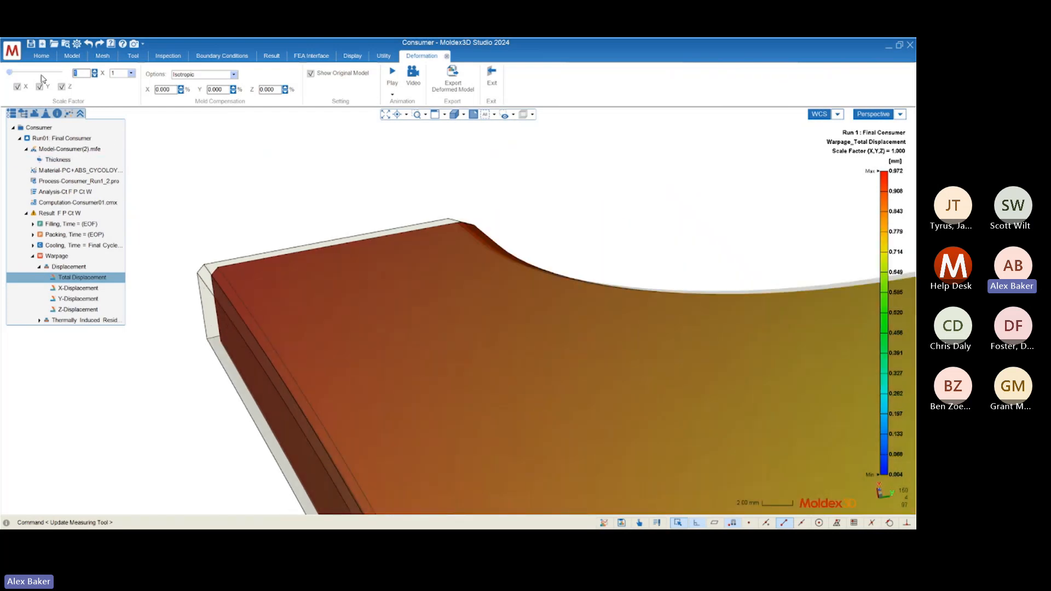
Step: Set the deformation scale factor to 10 and compare the deformed and original shapes along the side of the long arm
key(Return)
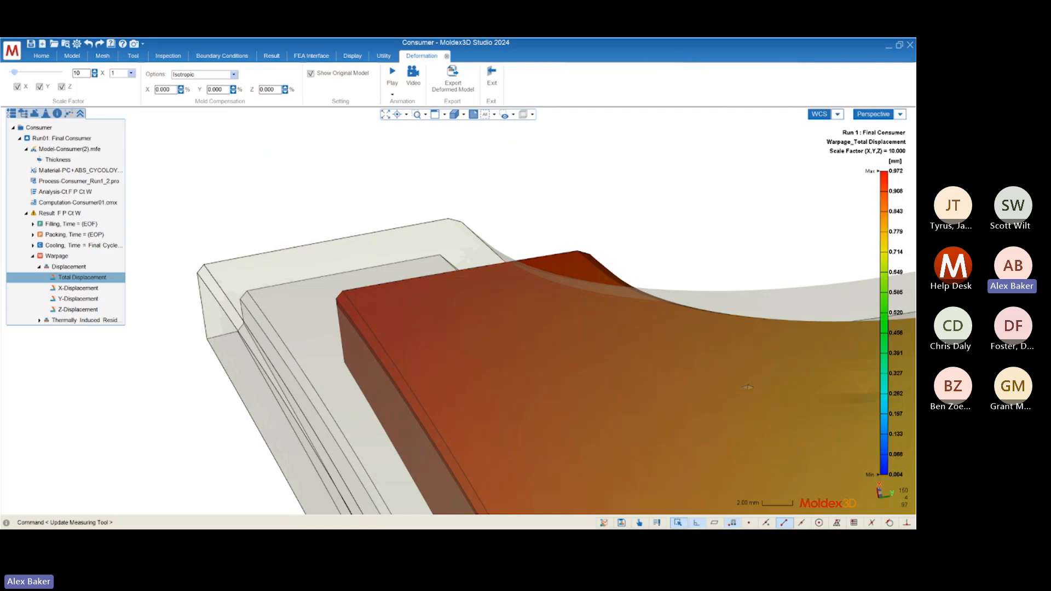
scroll(748, 387, down, 10)
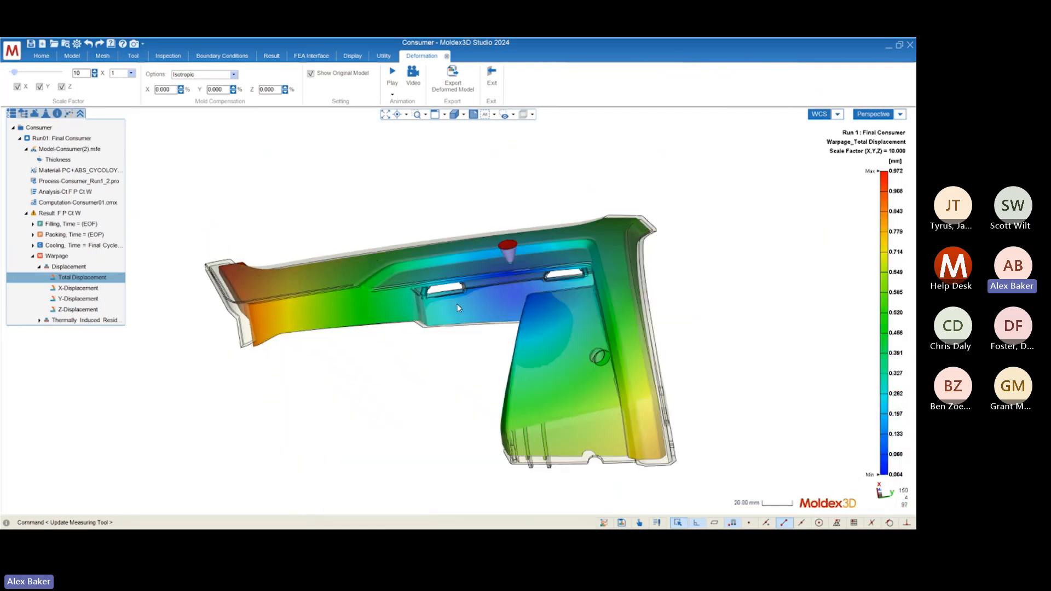
mouse_move(458, 308)
middle_down()
mouse_move(401, 379)
mouse_move(418, 369)
mouse_move(471, 202)
mouse_move(567, 342)
mouse_move(592, 141)
mouse_move(603, 141)
mouse_move(415, 237)
mouse_move(427, 357)
mouse_move(486, 460)
mouse_move(453, 487)
mouse_move(457, 453)
mouse_move(321, 434)
mouse_move(389, 460)
mouse_move(420, 327)
mouse_move(418, 279)
middle_up()
scroll(272, 276, up, 8)
middle_drag(359, 265, 306, 252)
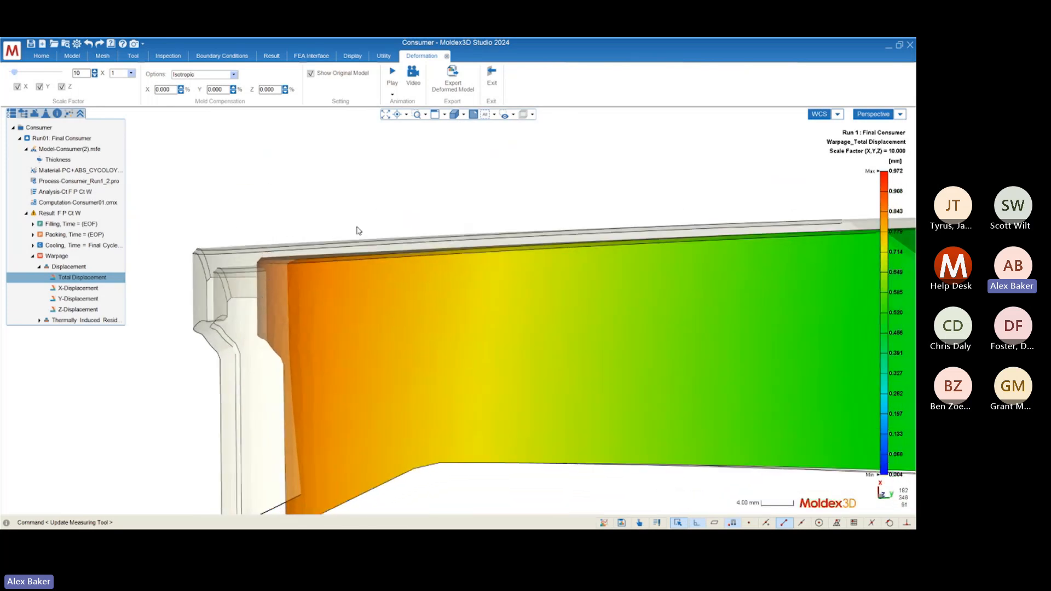
scroll(356, 230, down, 2)
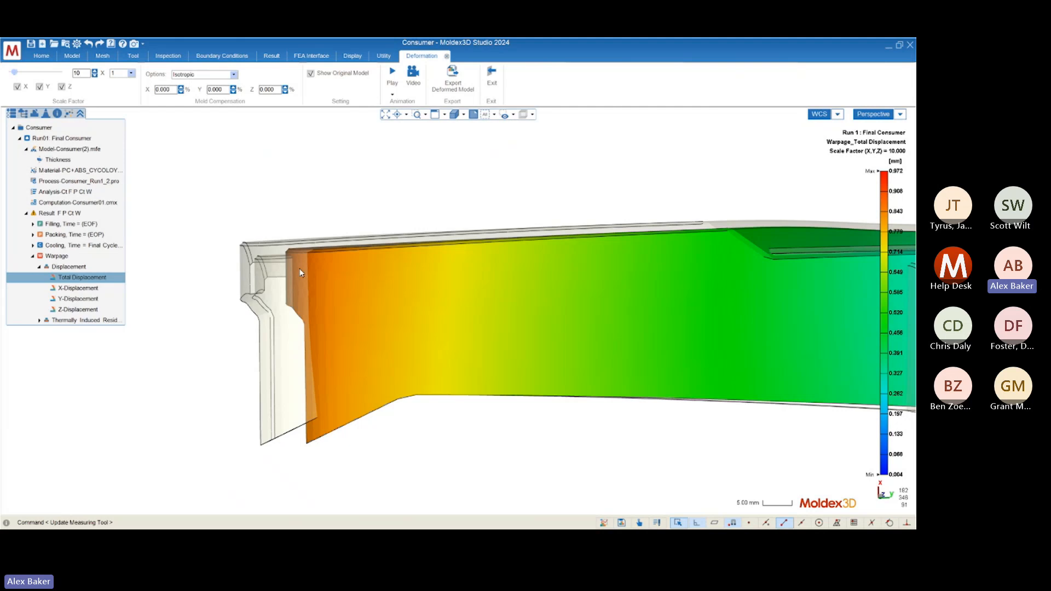
middle_drag(385, 278, 385, 274)
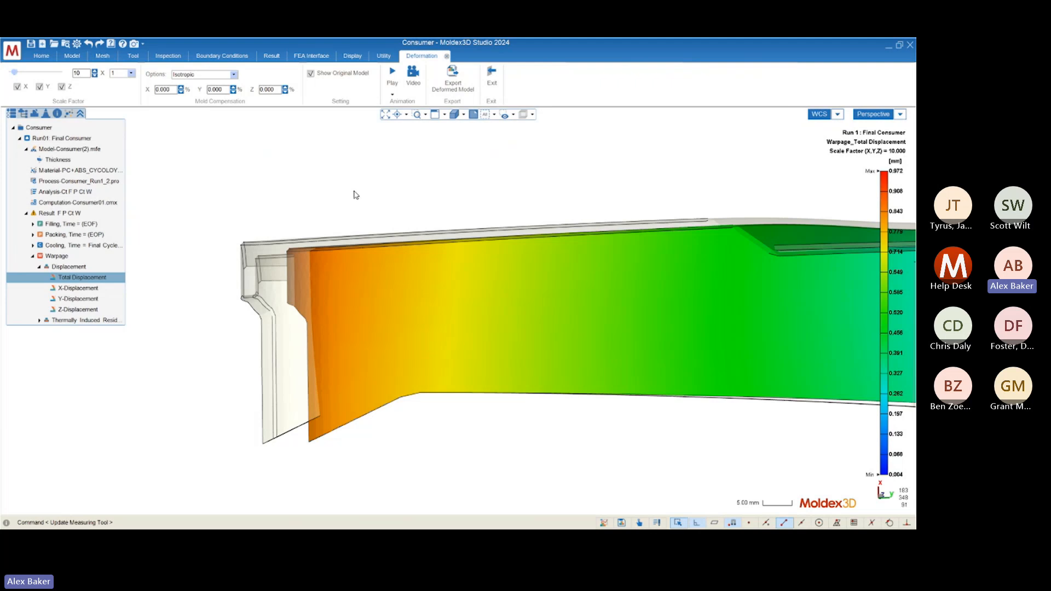
Step: Examine the exaggerated deformation end-on at the long arm's free end and back along its side wall
middle_drag(241, 386, 433, 327)
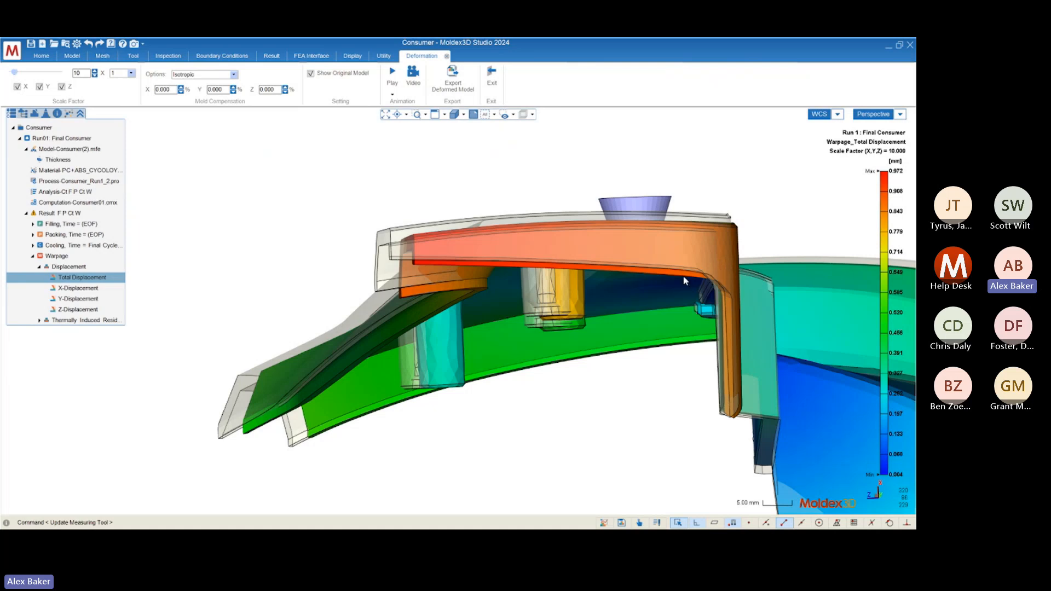
middle_drag(684, 280, 667, 292)
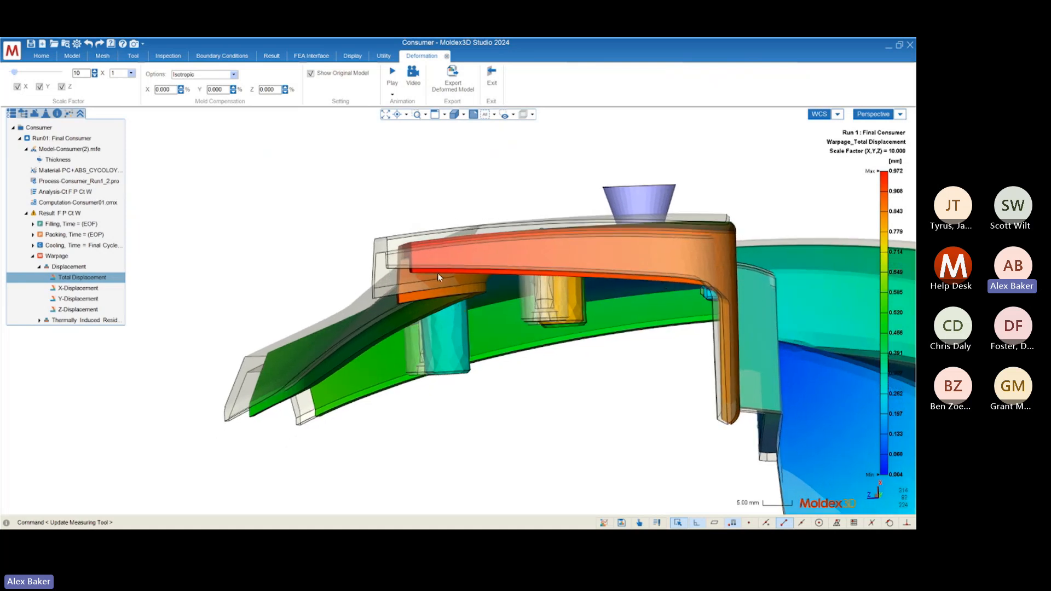
middle_drag(778, 296, 340, 296)
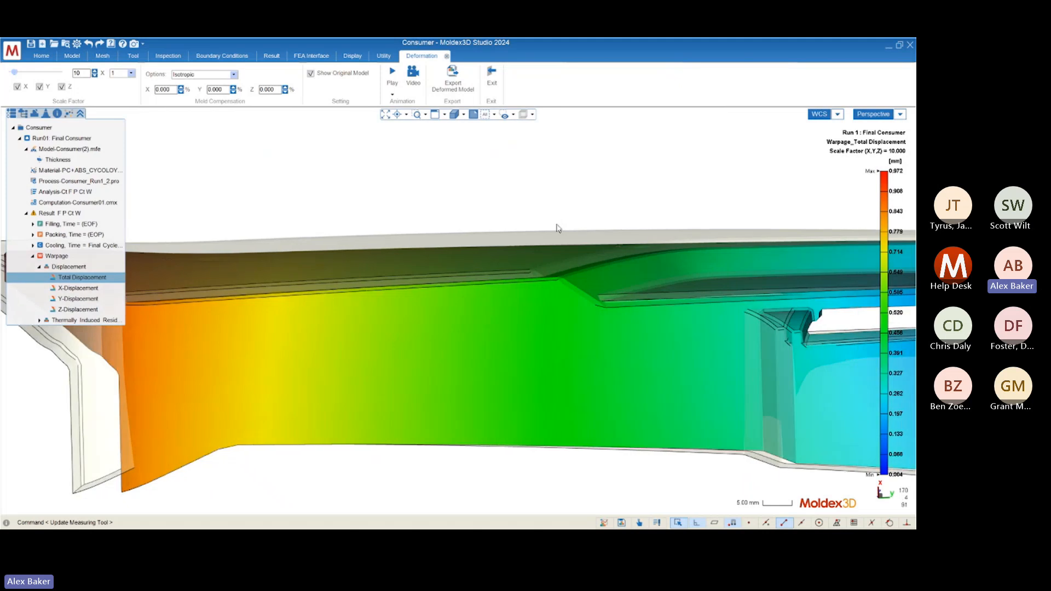
Step: Examine the exaggerated deformation over the whole part and inside the upright wall section around its notched edge
scroll(554, 229, down, 4)
middle_drag(509, 246, 400, 226)
scroll(236, 224, down, 7)
middle_drag(495, 377, 512, 340)
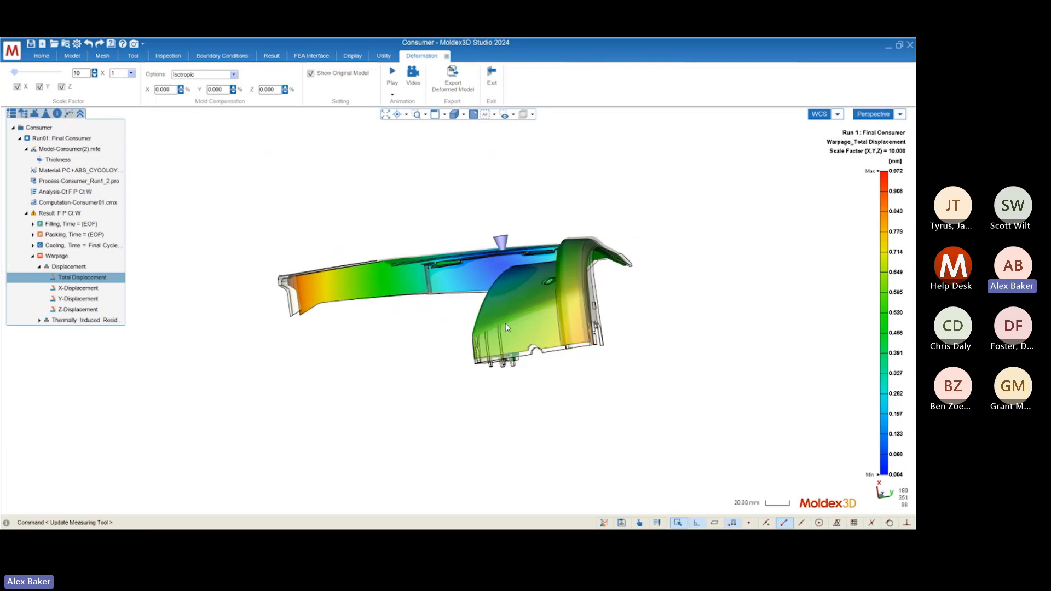
scroll(599, 324, up, 6)
middle_drag(598, 329, 609, 297)
scroll(647, 285, down, 6)
scroll(660, 222, up, 6)
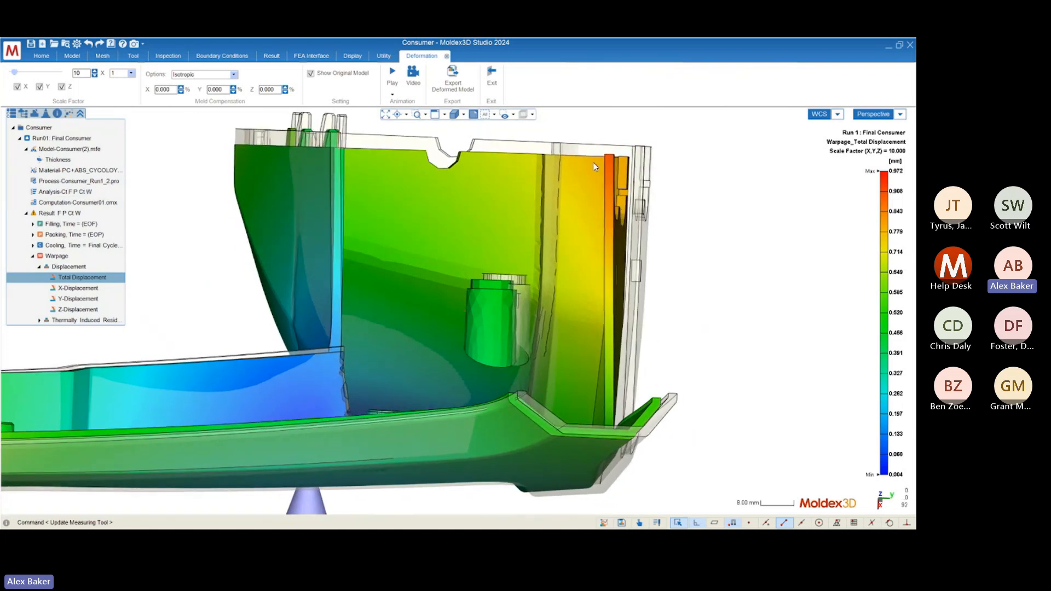
mouse_move(600, 194)
middle_down()
mouse_move(643, 241)
mouse_move(602, 247)
mouse_move(481, 331)
middle_up()
scroll(614, 305, down, 3)
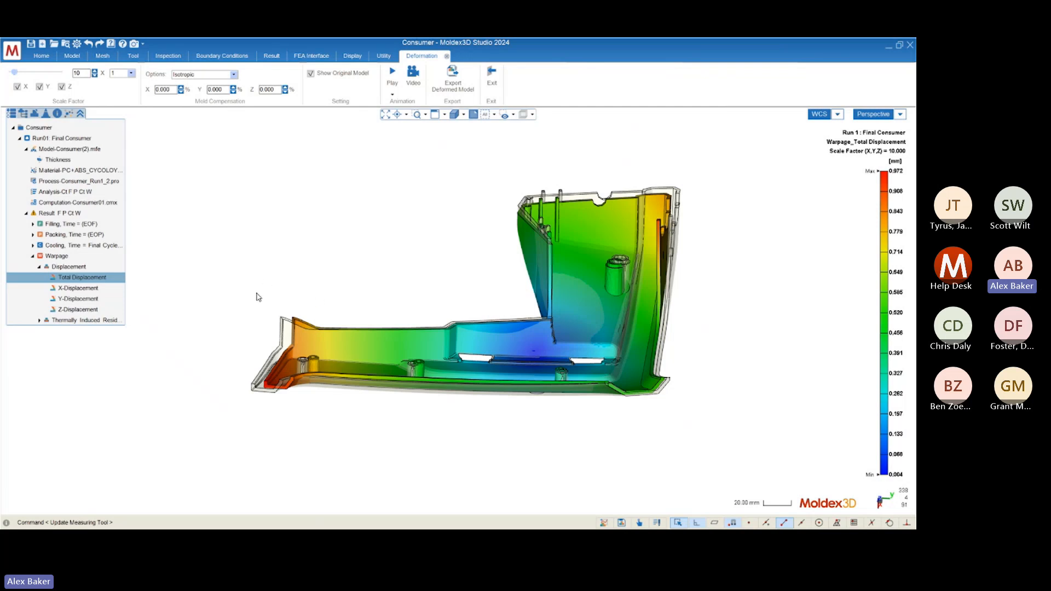
Step: Compare the deformed and original shapes at the upright wall's notched rim and along the whole long arm
mouse_move(268, 323)
middle_down()
mouse_move(303, 387)
mouse_move(244, 383)
mouse_move(295, 330)
mouse_move(241, 312)
mouse_move(288, 308)
mouse_move(342, 326)
middle_up()
scroll(614, 229, up, 5)
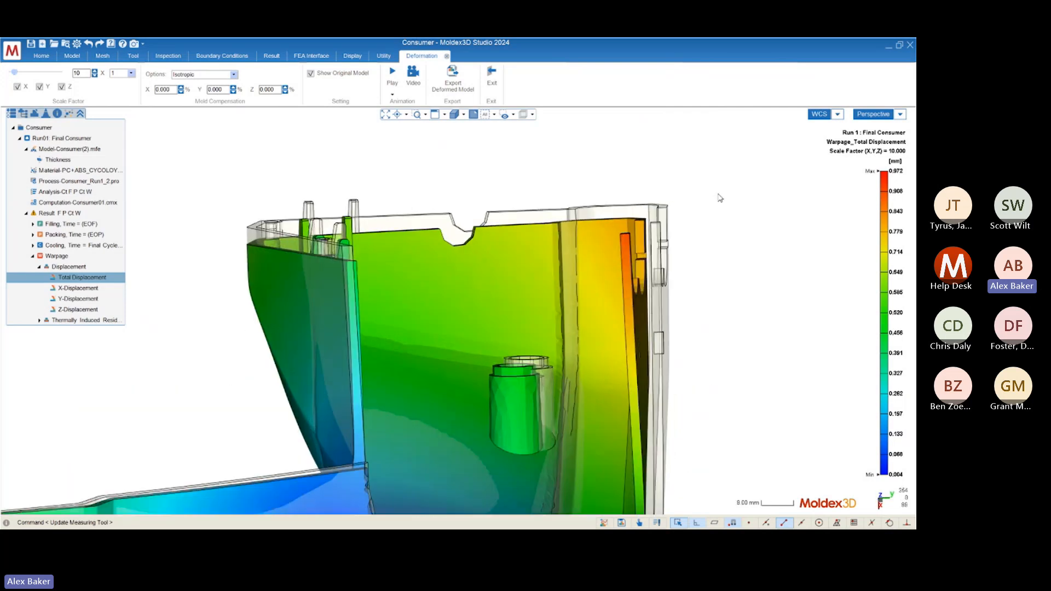
scroll(679, 216, up, 2)
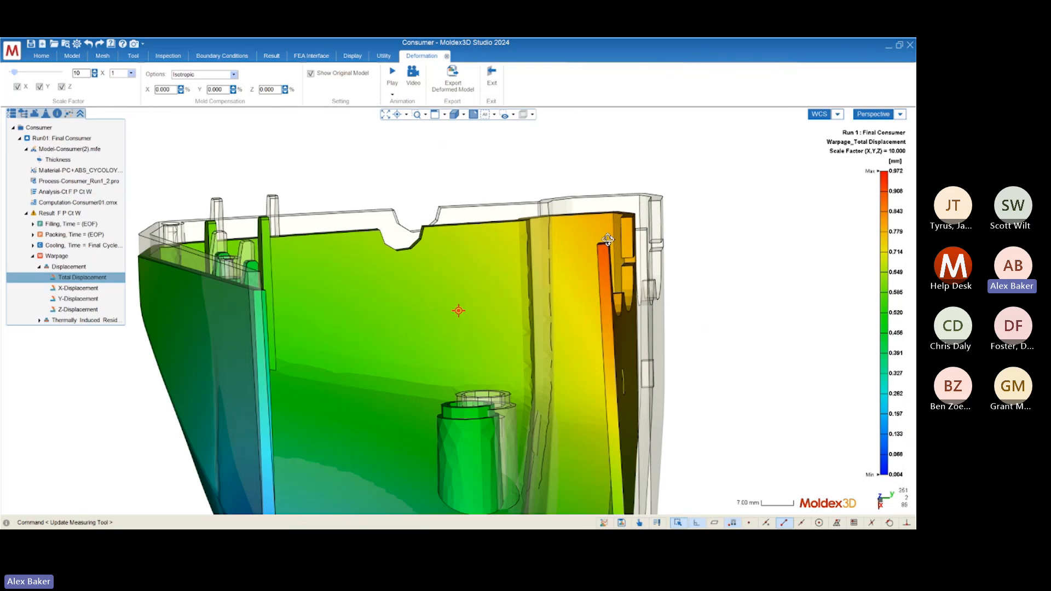
middle_drag(608, 239, 597, 290)
scroll(767, 214, down, 6)
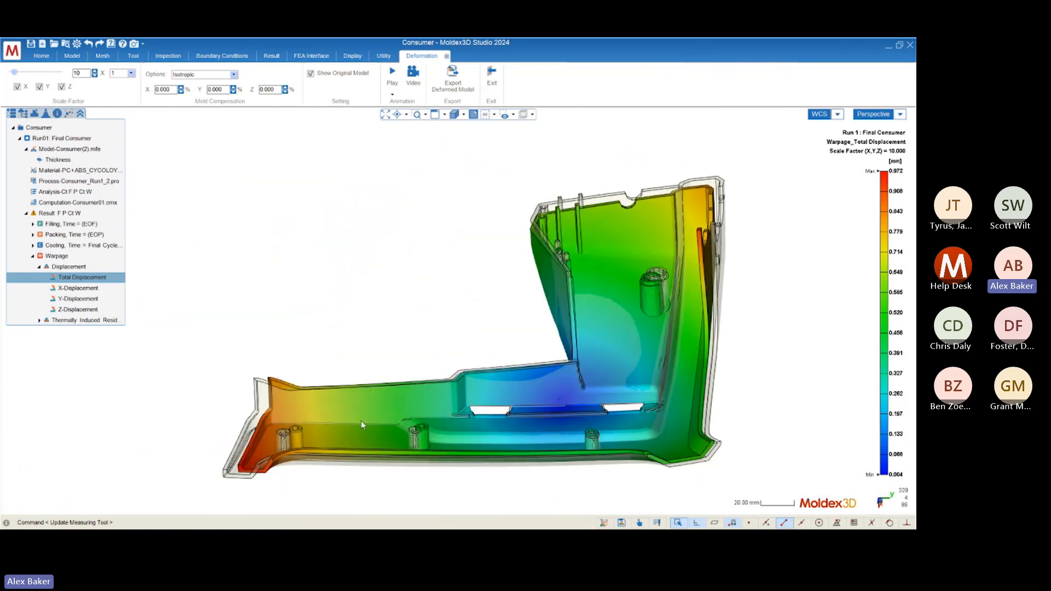
scroll(254, 482, up, 2)
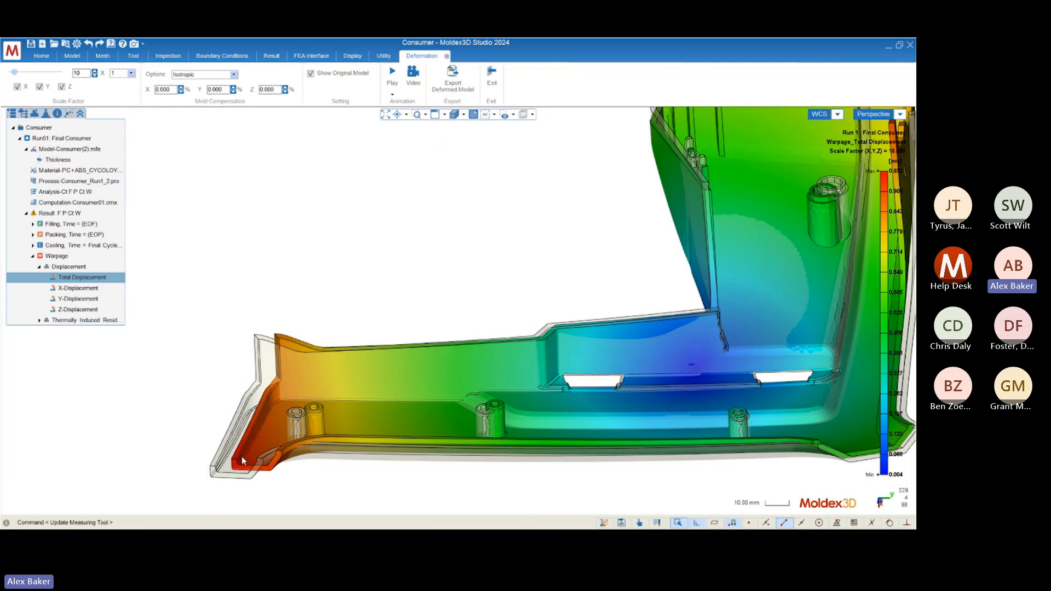
scroll(219, 466, down, 2)
scroll(652, 247, up, 2)
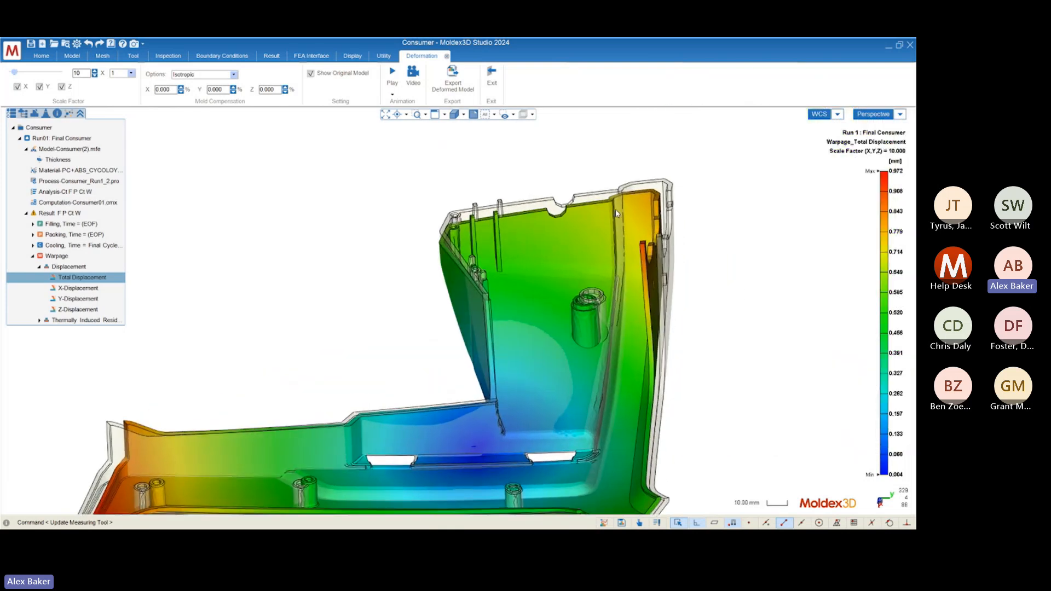
Step: Inspect the offset from the original shape at the long arm's end corner and bosses and at the upright wall's outer corner
mouse_move(614, 300)
middle_down()
mouse_move(746, 258)
mouse_move(840, 244)
mouse_move(643, 281)
middle_up()
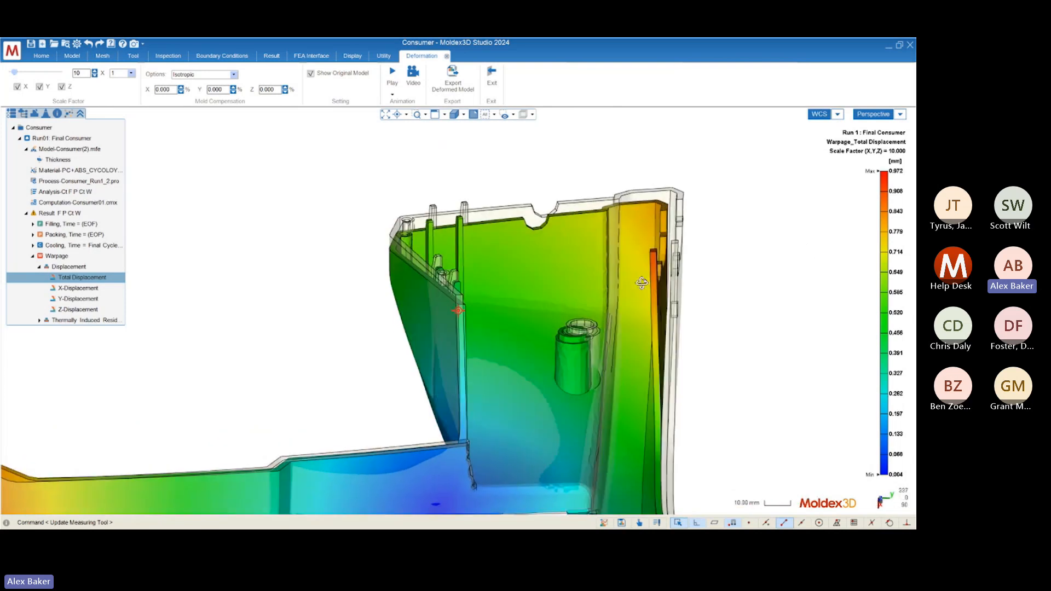
scroll(641, 282, down, 2)
scroll(156, 494, up, 1)
scroll(422, 379, up, 3)
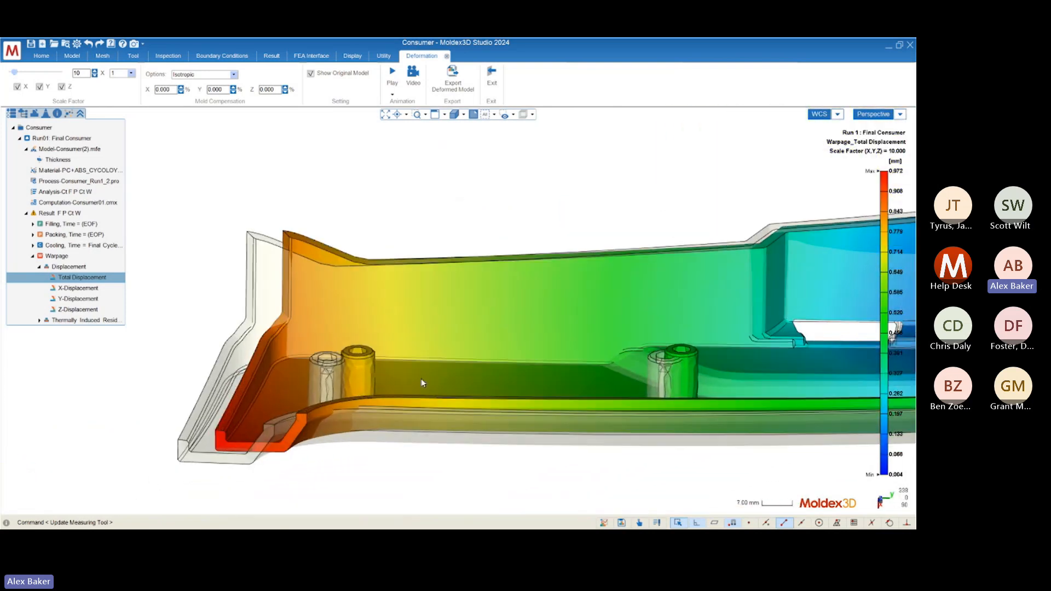
scroll(184, 404, down, 8)
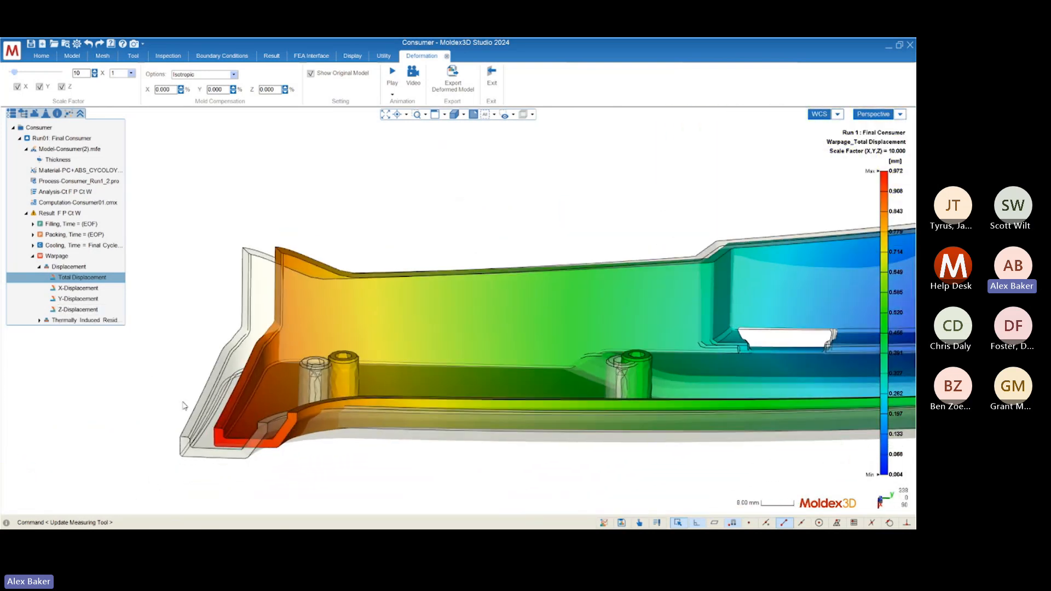
scroll(691, 197, up, 5)
scroll(691, 196, up, 4)
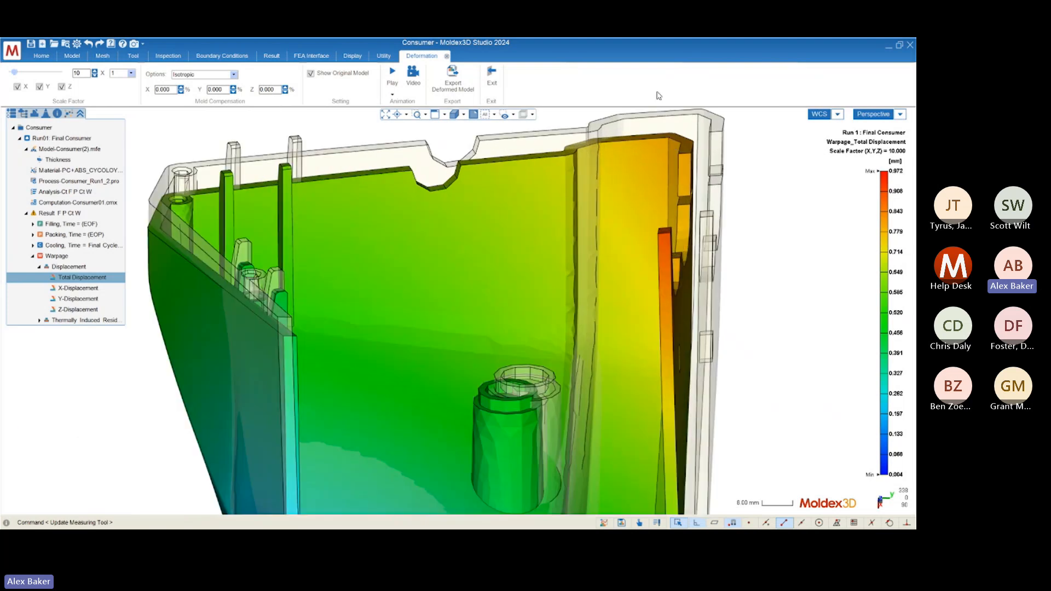
mouse_move(736, 313)
middle_down()
mouse_move(530, 287)
mouse_move(746, 270)
mouse_move(742, 282)
middle_up()
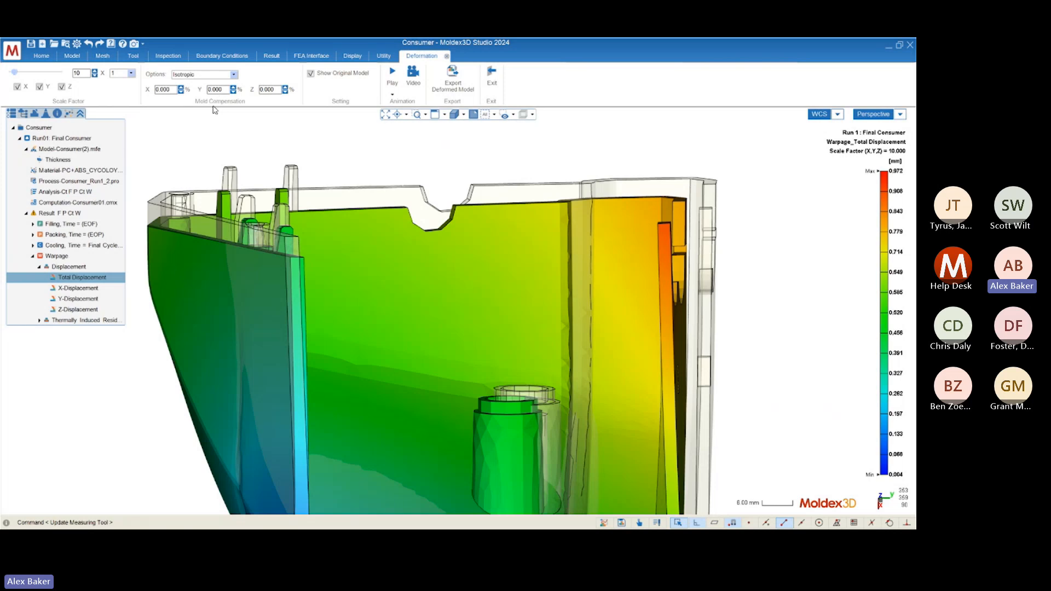
Step: Apply an isotropic mold compensation of 0.5% to the displacement result
double_click(215, 89)
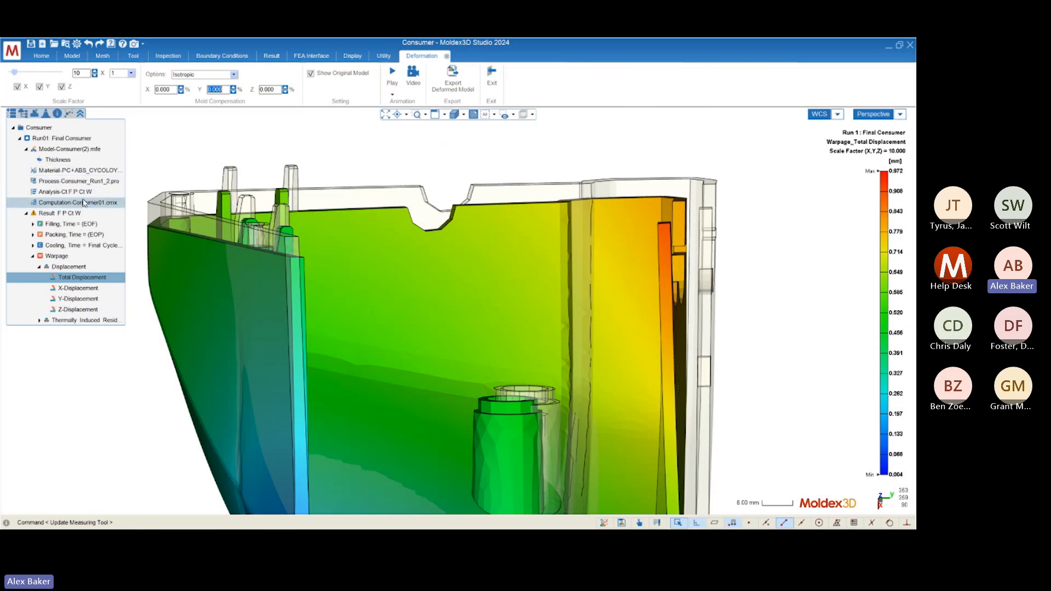
text(0.5)
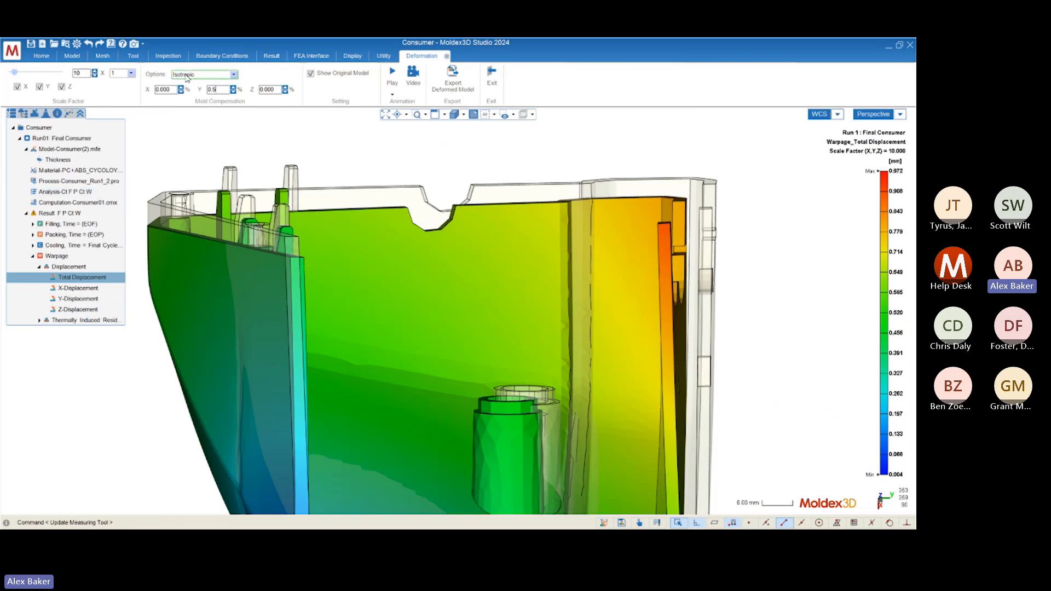
key(Return)
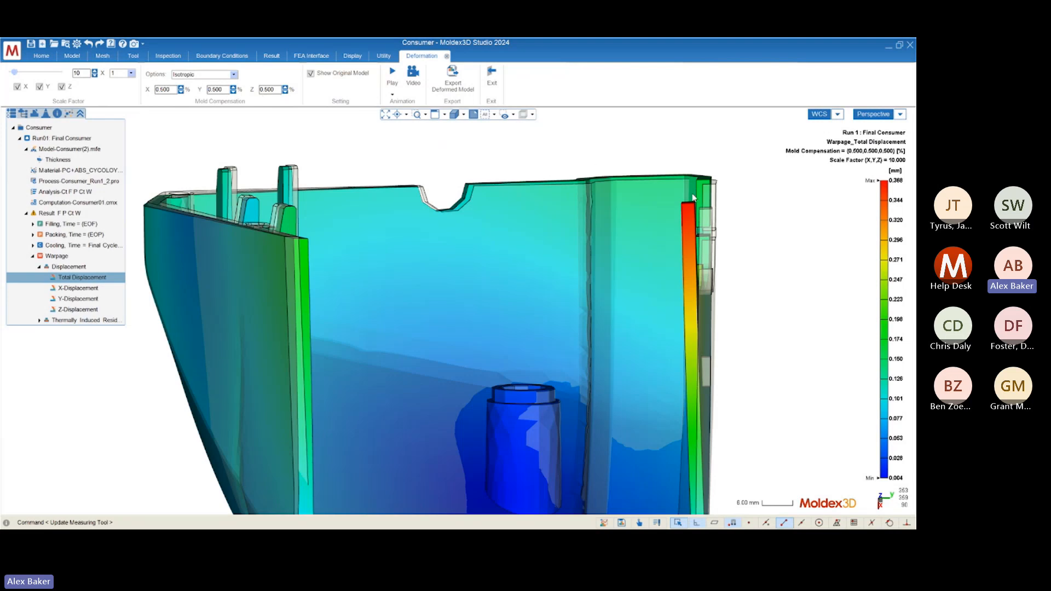
click(203, 75)
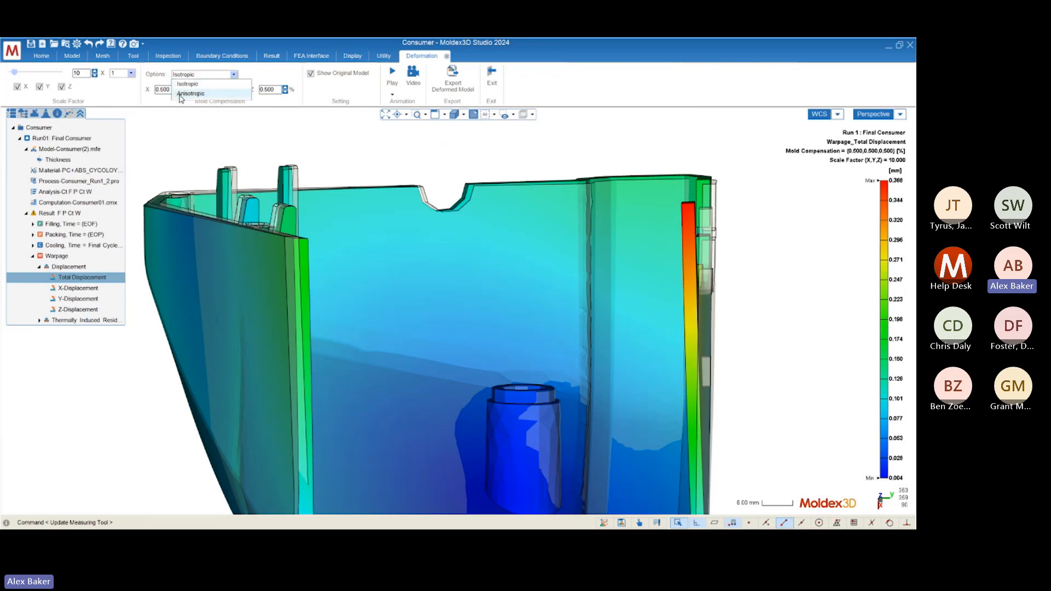
click(268, 73)
Step: Examine the compensated total displacement across the part's inner side and on the outer face of the long arm's free end
scroll(481, 214, down, 5)
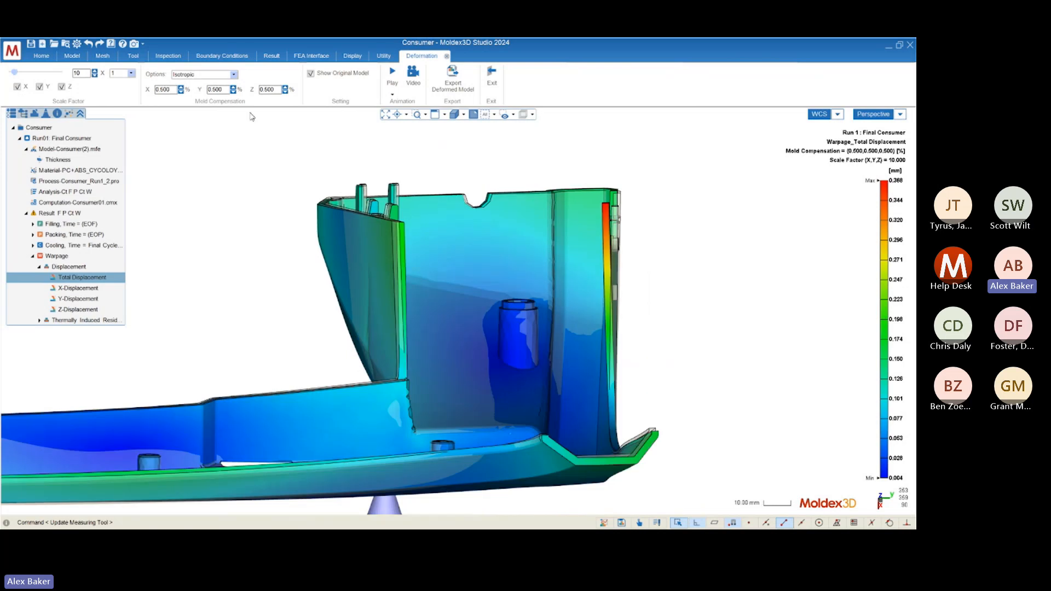
mouse_move(509, 282)
middle_down()
mouse_move(564, 288)
mouse_move(604, 334)
middle_up()
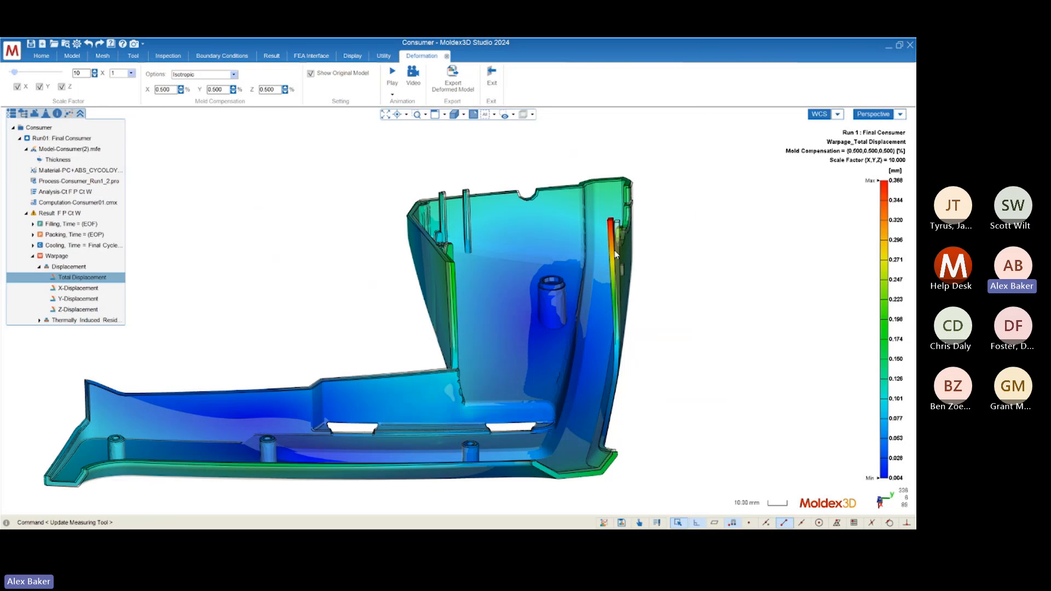
mouse_move(614, 251)
middle_down()
mouse_move(690, 223)
mouse_move(649, 202)
middle_up()
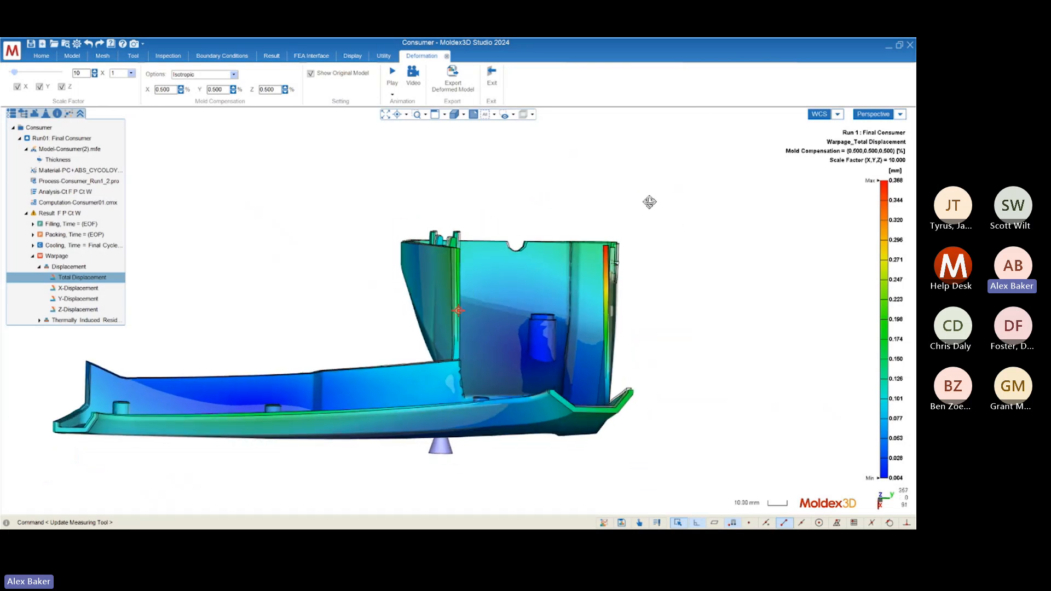
scroll(599, 253, up, 5)
middle_drag(642, 275, 657, 295)
scroll(729, 233, down, 3)
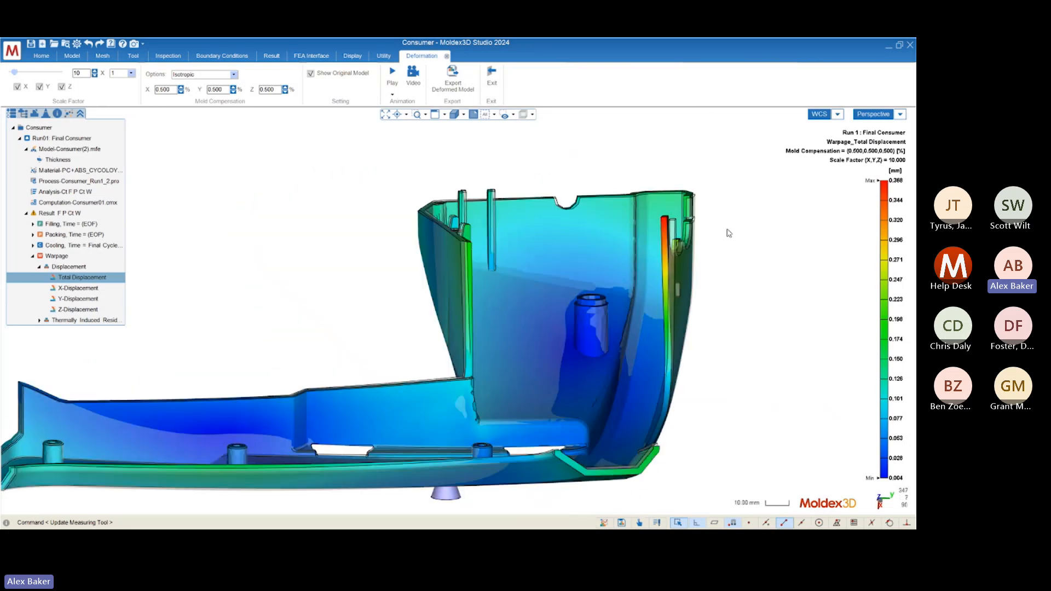
mouse_move(729, 233)
middle_down()
mouse_move(534, 334)
mouse_move(531, 241)
mouse_move(475, 244)
mouse_move(486, 383)
mouse_move(444, 437)
mouse_move(474, 447)
mouse_move(465, 361)
mouse_move(315, 329)
mouse_move(352, 331)
mouse_move(168, 219)
middle_up()
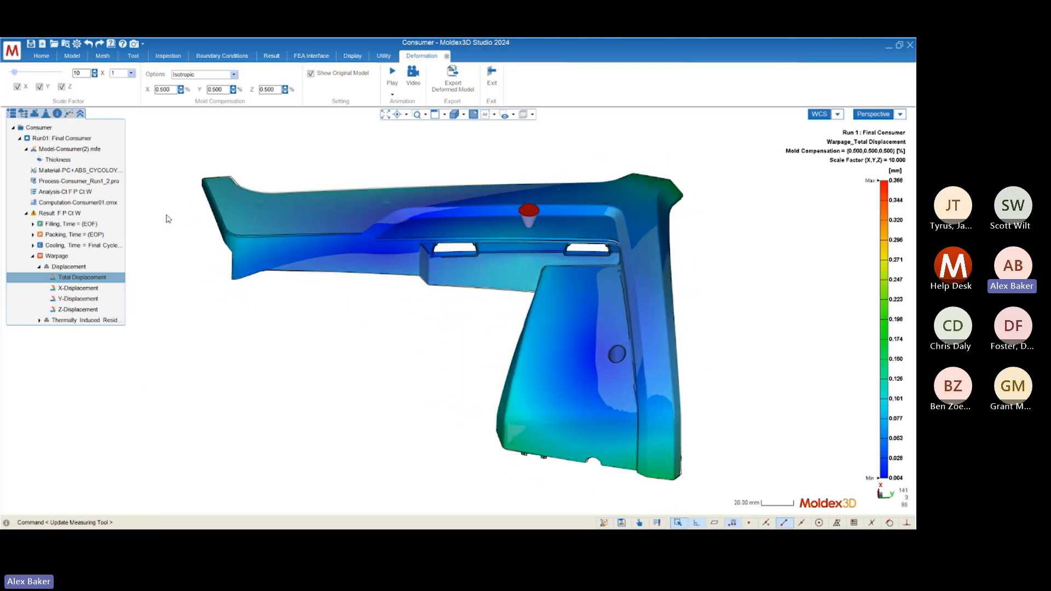
scroll(258, 175, up, 3)
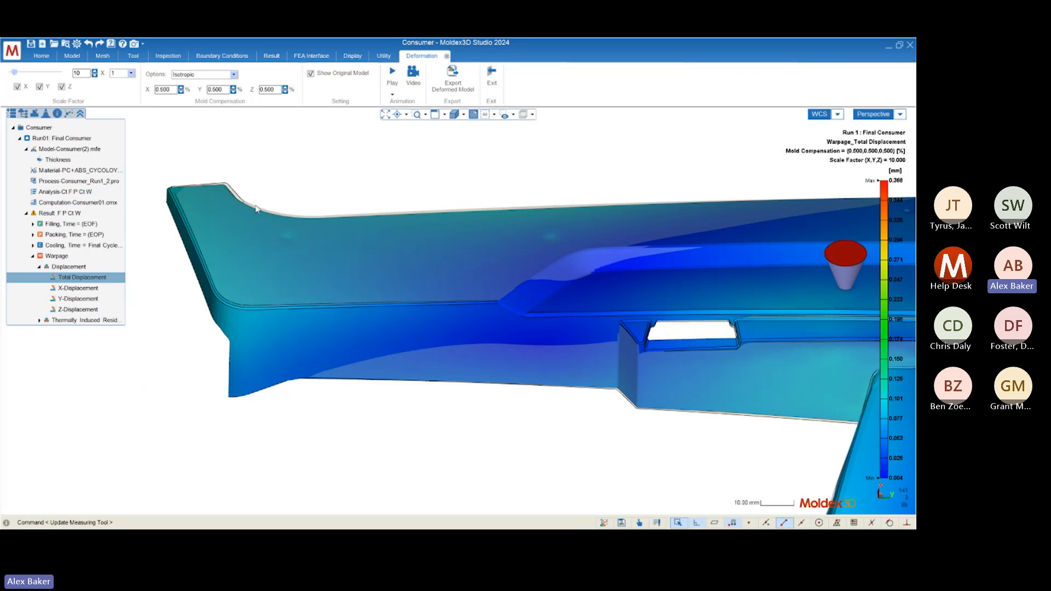
mouse_move(395, 217)
middle_down()
mouse_move(312, 223)
mouse_move(375, 199)
mouse_move(358, 203)
mouse_move(418, 236)
mouse_move(239, 244)
mouse_move(354, 200)
middle_up()
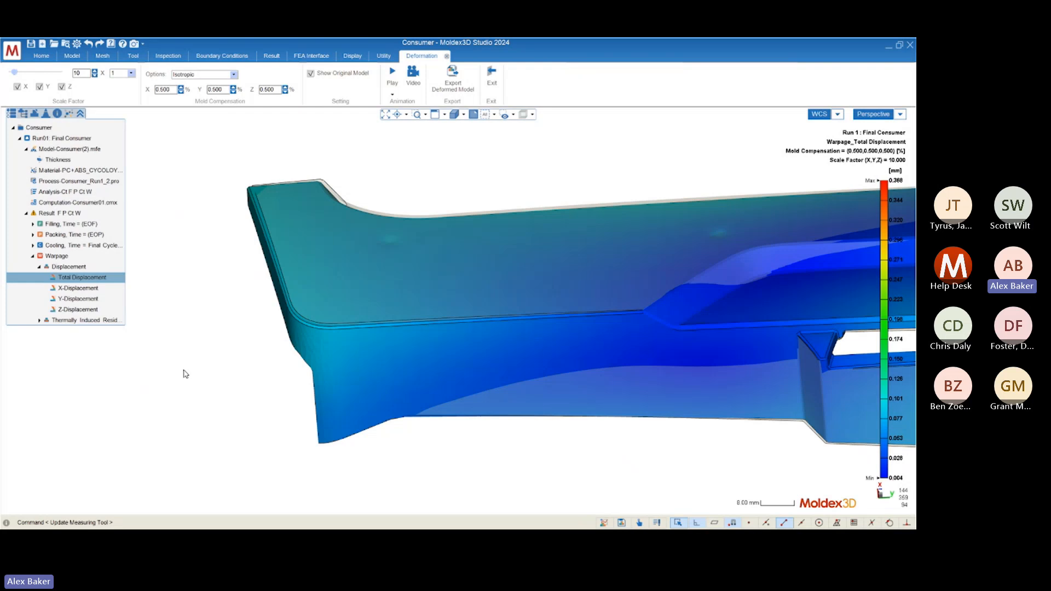
scroll(224, 276, down, 6)
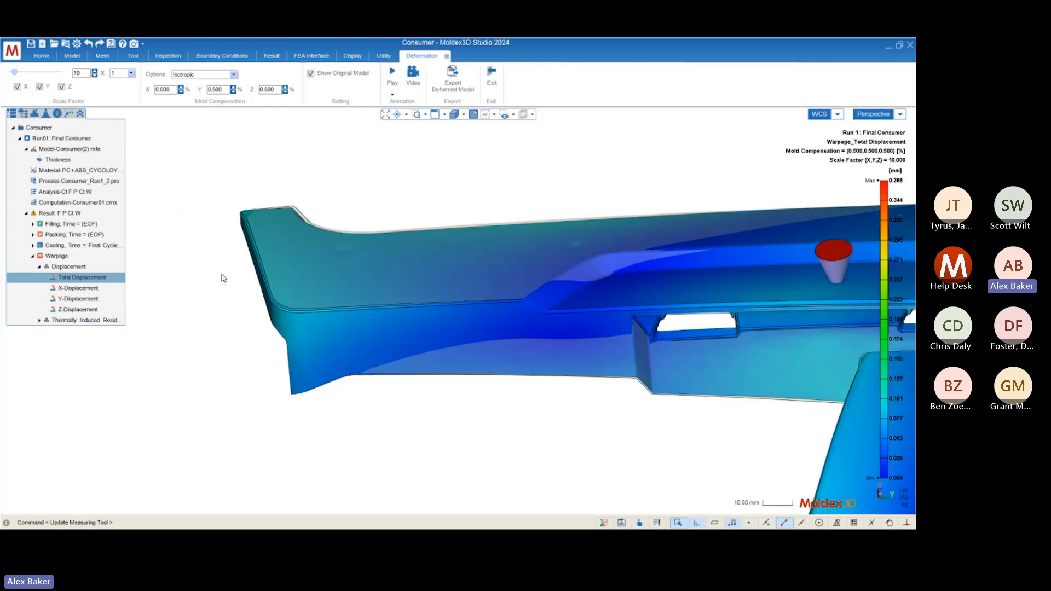
scroll(225, 257, down, 2)
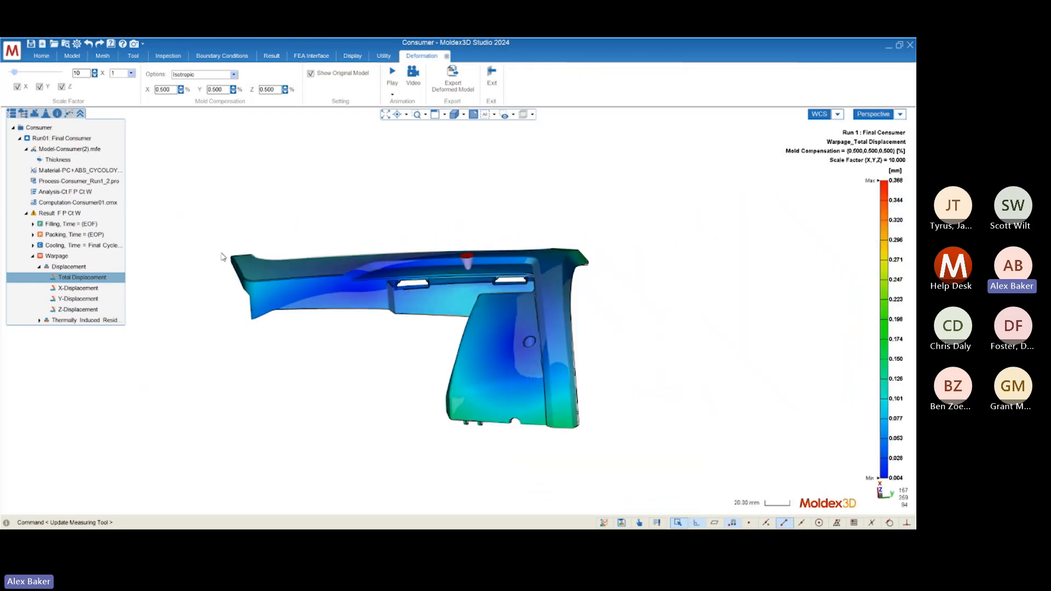
Step: Inspect the compensated displacement at the tip of the thin rib beside the upright wall's outer edge
mouse_move(609, 455)
middle_down()
mouse_move(614, 425)
mouse_move(636, 472)
mouse_move(587, 406)
mouse_move(580, 239)
middle_up()
middle_drag(584, 307, 573, 155)
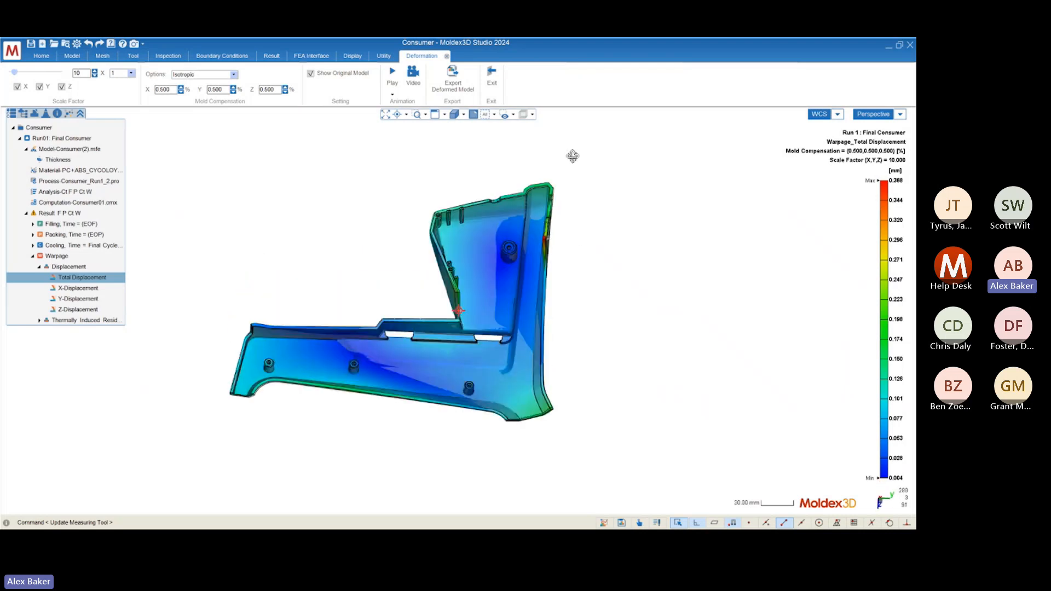
scroll(536, 225, up, 8)
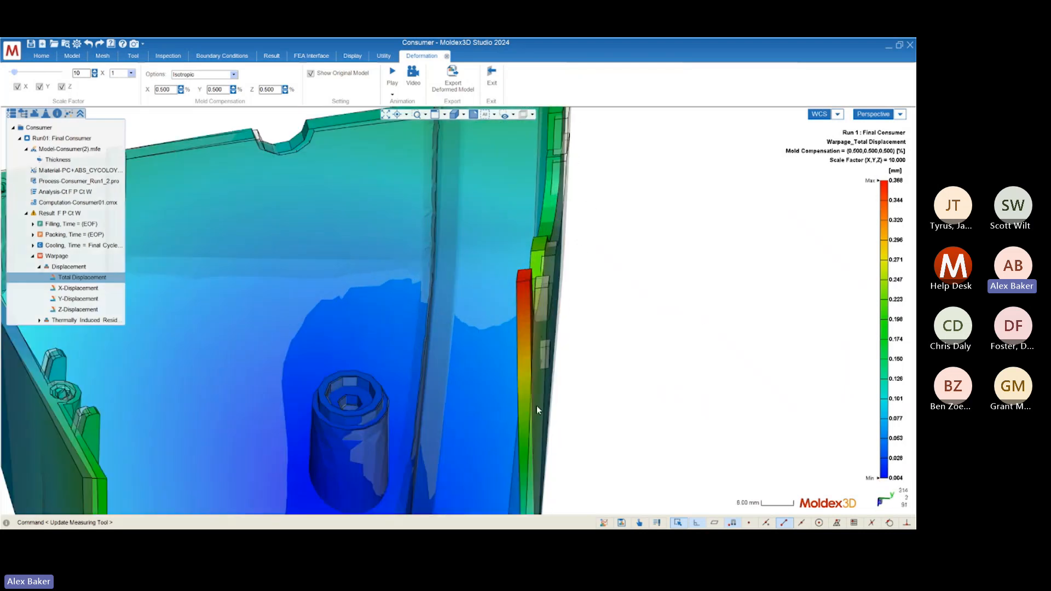
middle_drag(494, 322, 509, 181)
middle_drag(487, 285, 464, 341)
scroll(548, 219, up, 2)
scroll(567, 223, up, 1)
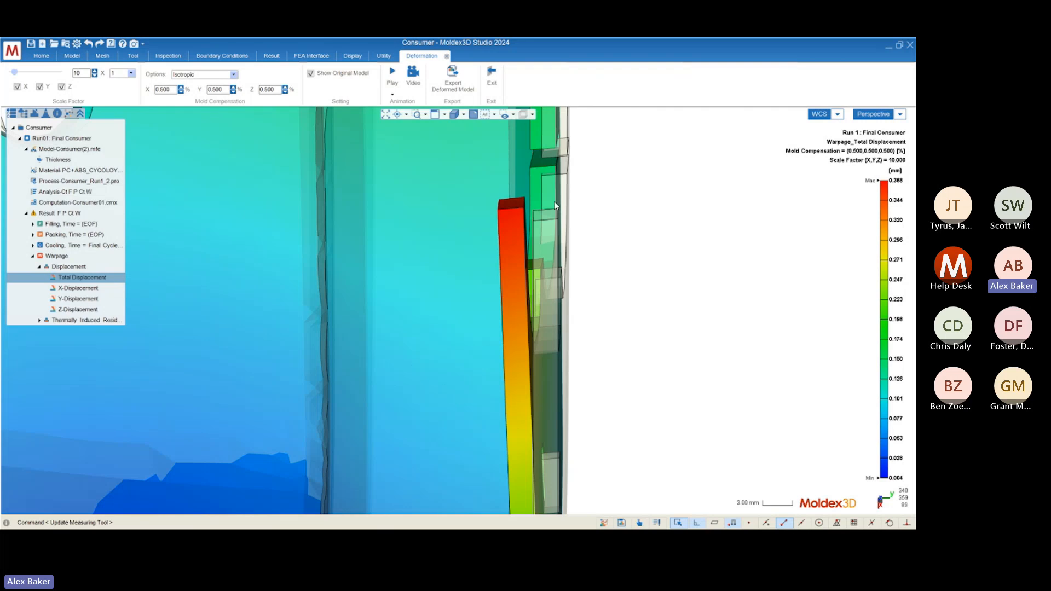
scroll(579, 204, down, 8)
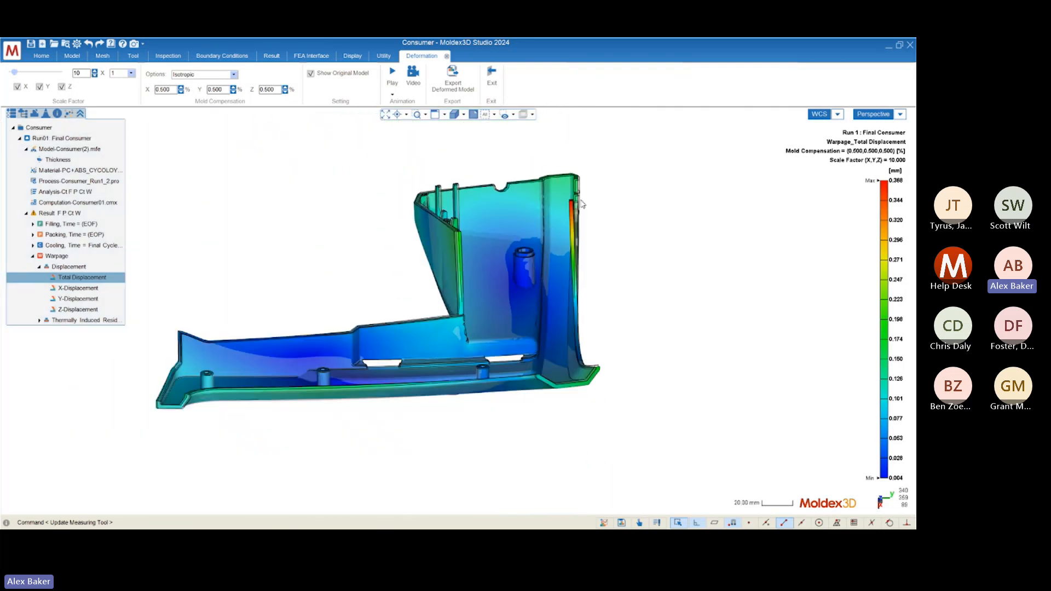
Step: Review the compensated displacement on the part's outer face and back inside the upright wall section
mouse_move(582, 204)
middle_down()
mouse_move(547, 251)
mouse_move(546, 310)
mouse_move(592, 221)
mouse_move(589, 199)
mouse_move(692, 290)
mouse_move(482, 241)
mouse_move(380, 172)
mouse_move(456, 312)
mouse_move(545, 290)
mouse_move(449, 306)
middle_up()
scroll(644, 274, down, 2)
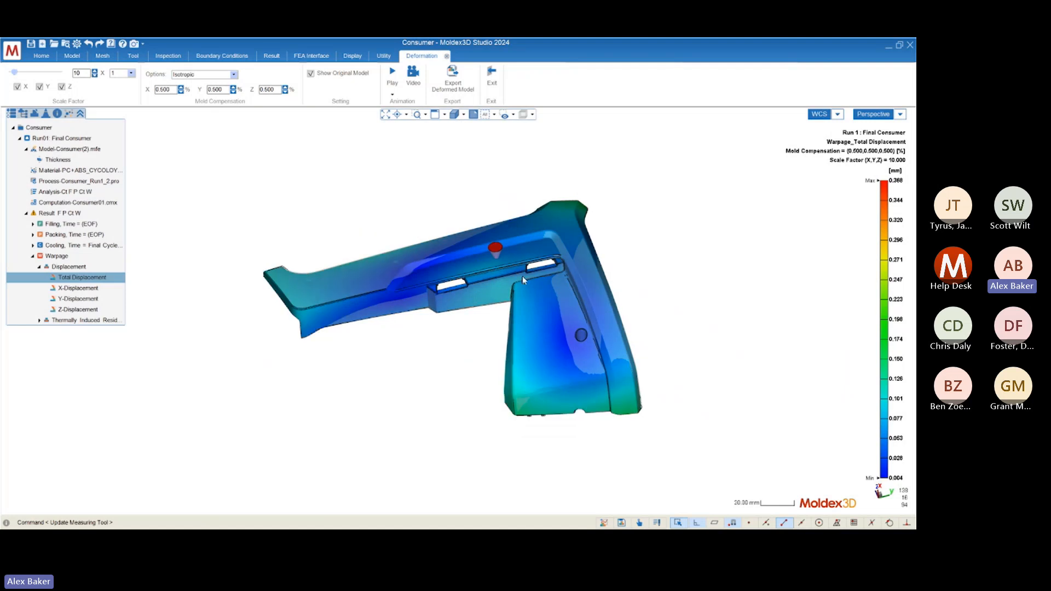
scroll(260, 301, up, 1)
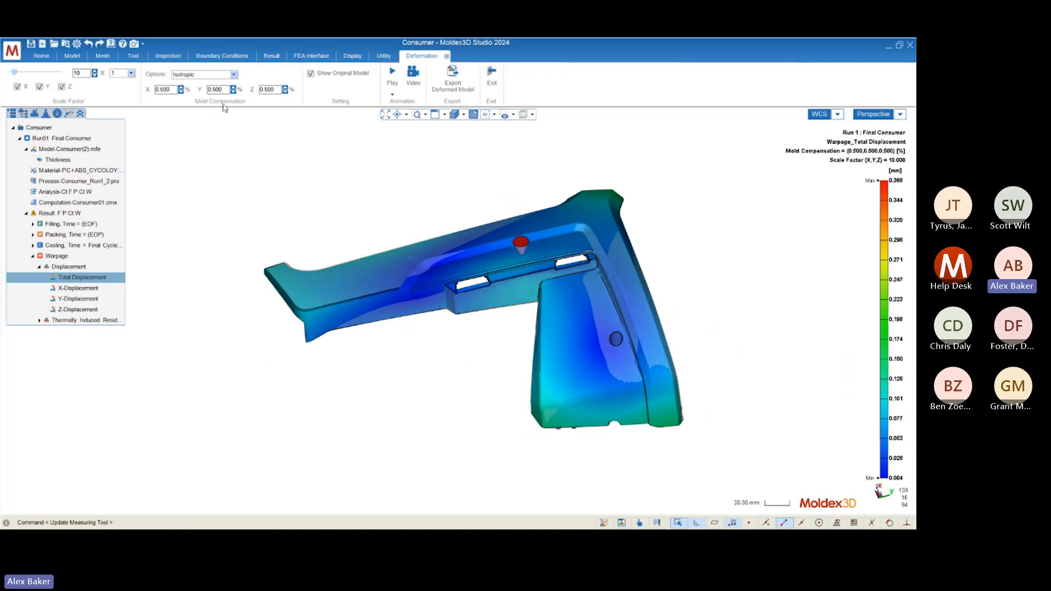
mouse_move(459, 311)
middle_down()
mouse_move(508, 315)
mouse_move(277, 382)
mouse_move(302, 389)
mouse_move(200, 124)
mouse_move(575, 416)
mouse_move(601, 350)
mouse_move(445, 225)
mouse_move(378, 219)
mouse_move(392, 220)
middle_up()
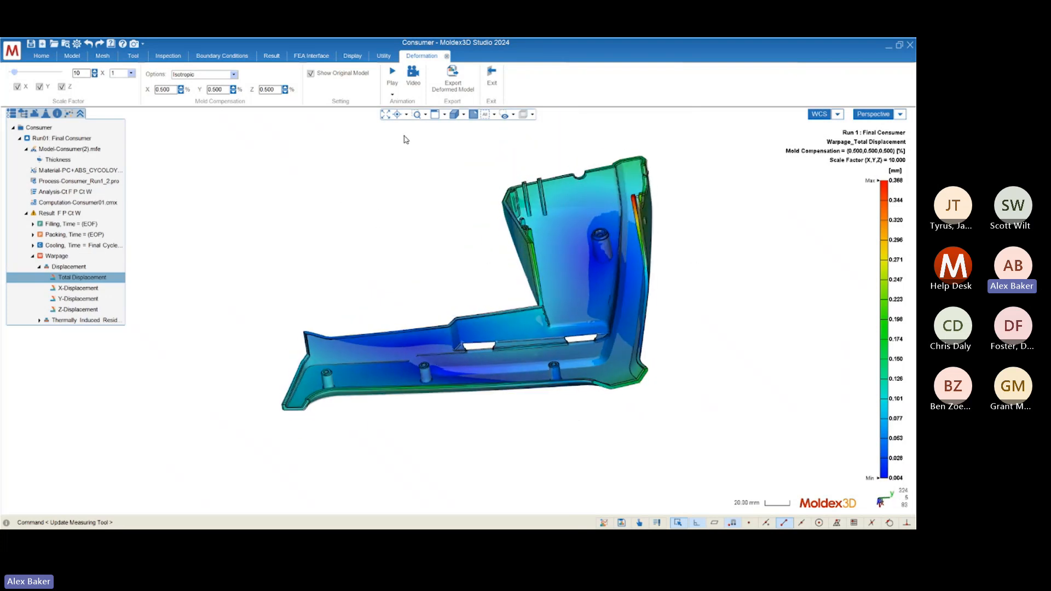
mouse_move(532, 258)
middle_down()
mouse_move(582, 236)
mouse_move(586, 249)
middle_up()
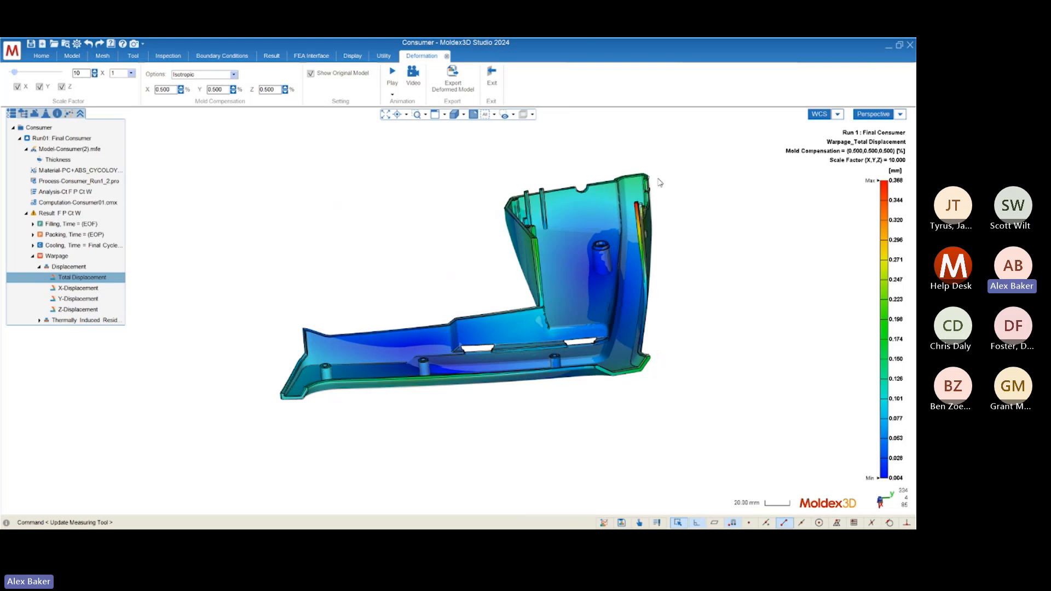
scroll(607, 329, up, 5)
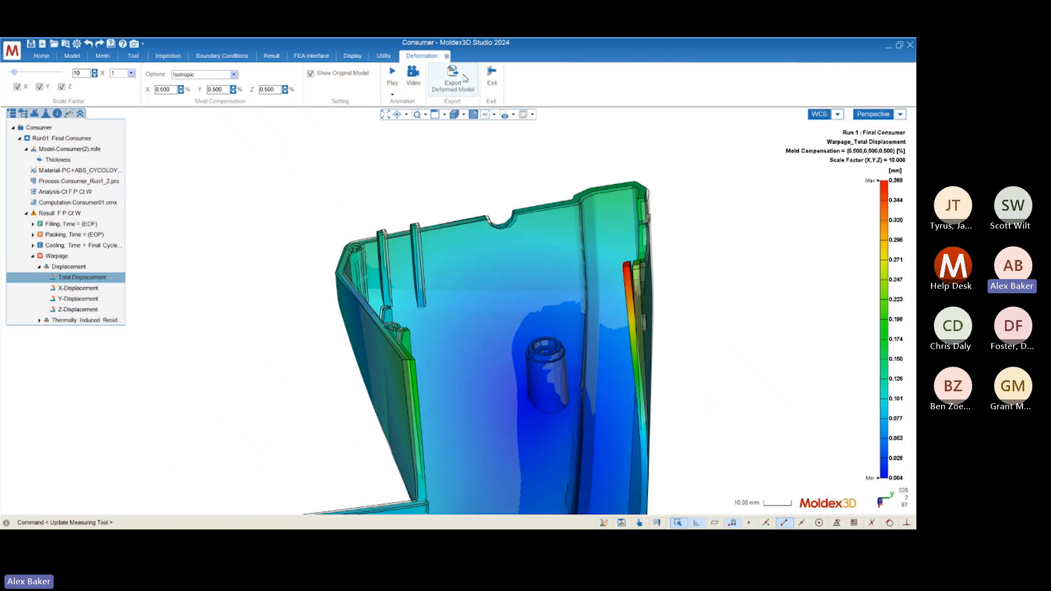
Step: Open the deformed model export settings and review the available file formats, keeping STL(ASCII)
click(443, 88)
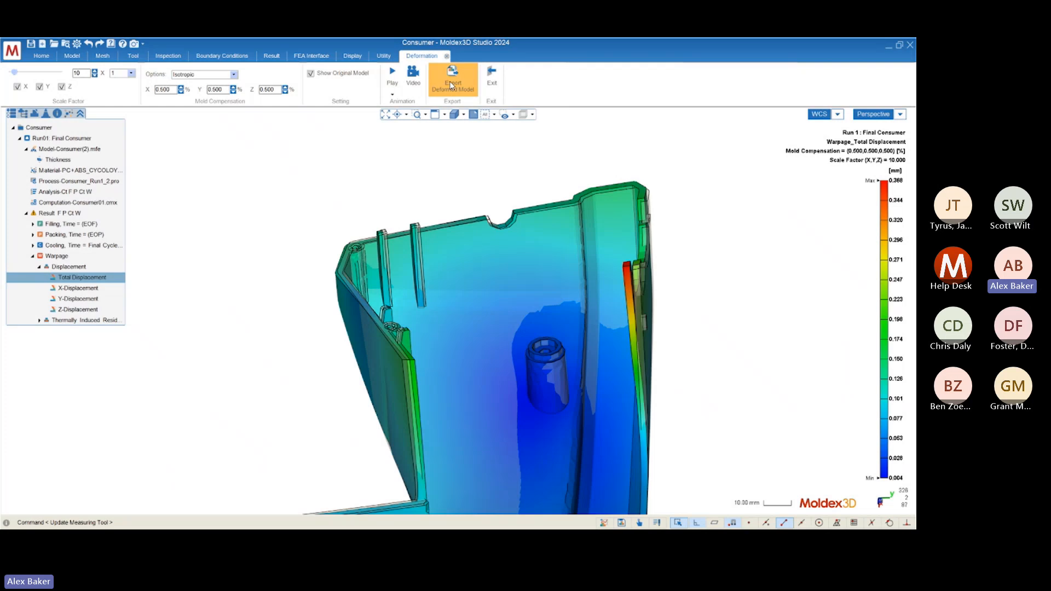
drag(419, 205, 361, 151)
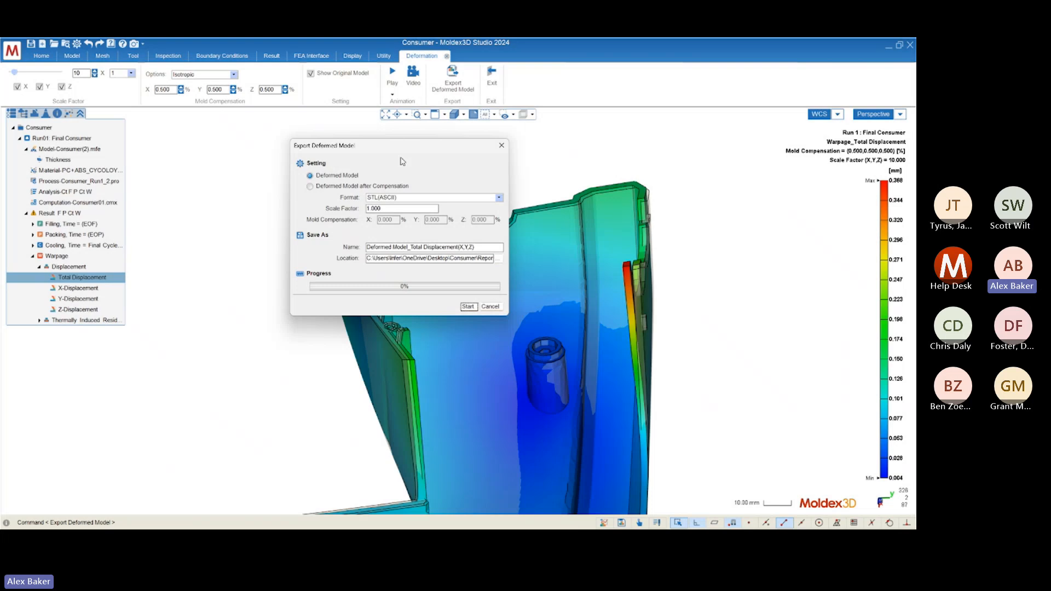
click(392, 199)
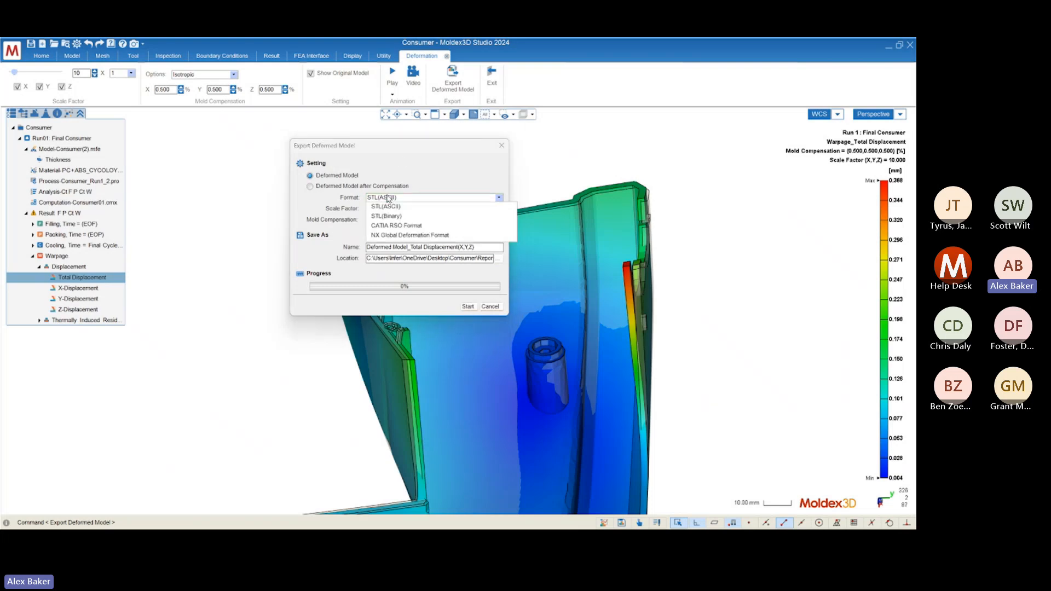
click(392, 205)
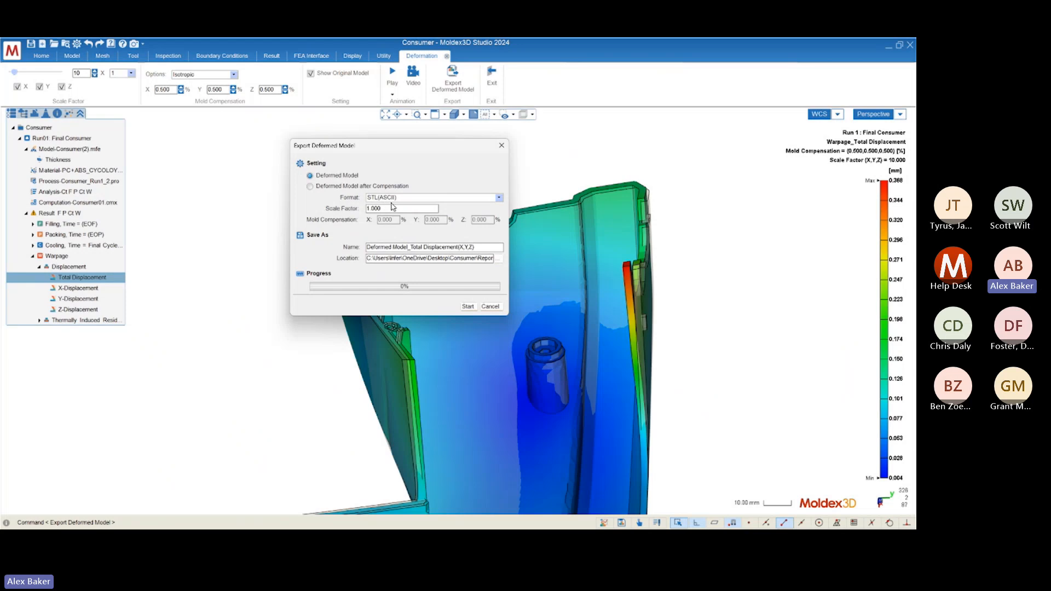
click(386, 198)
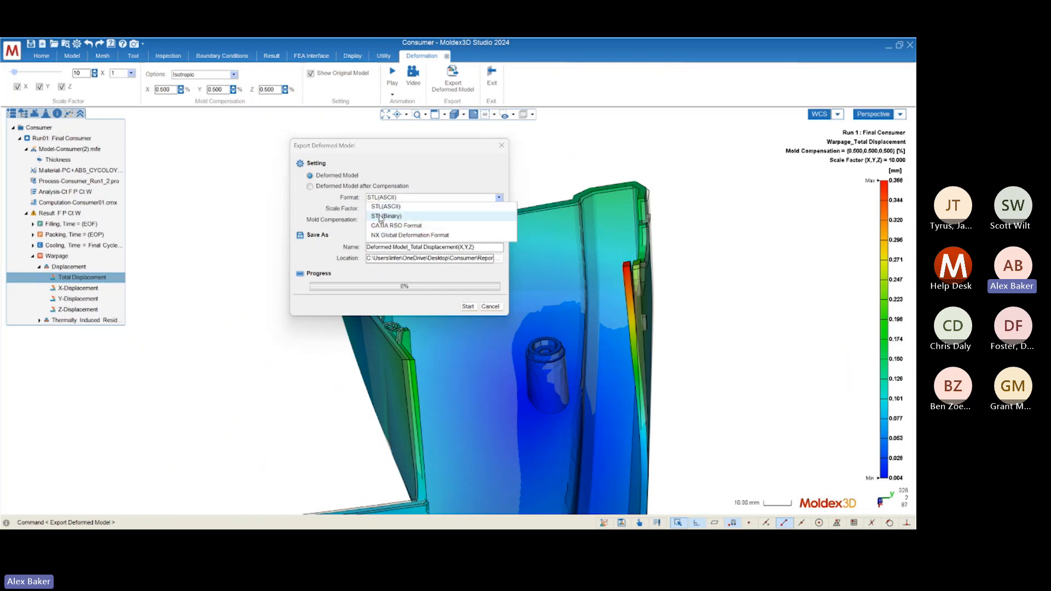
click(459, 175)
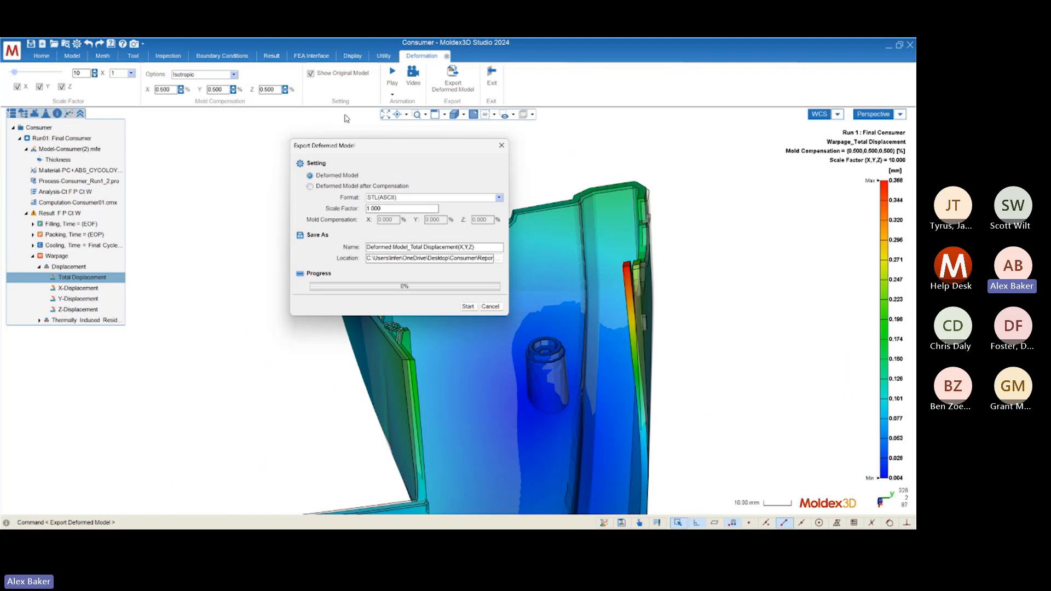
click(377, 199)
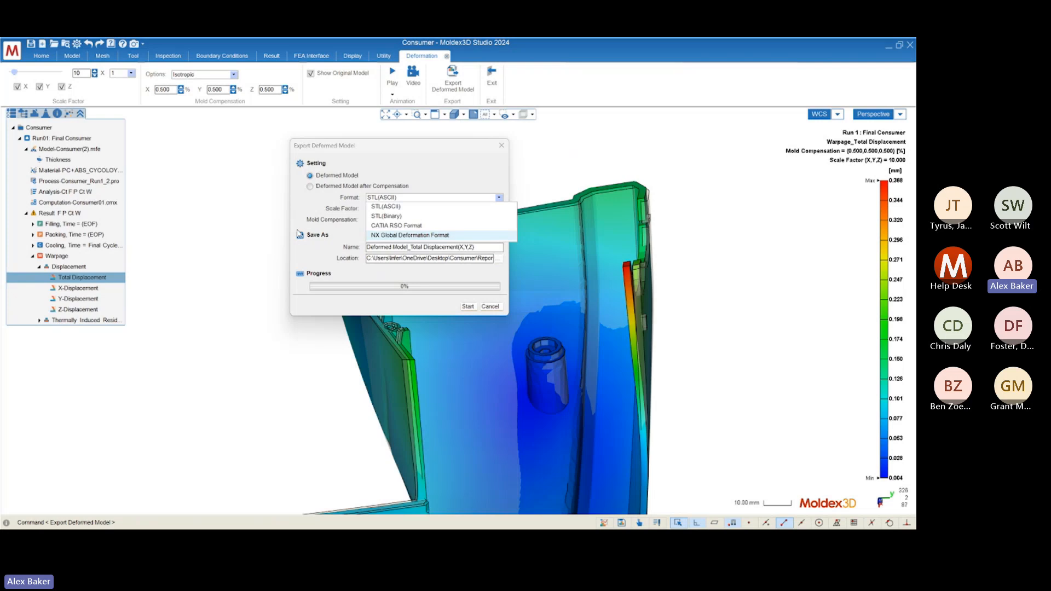
click(392, 174)
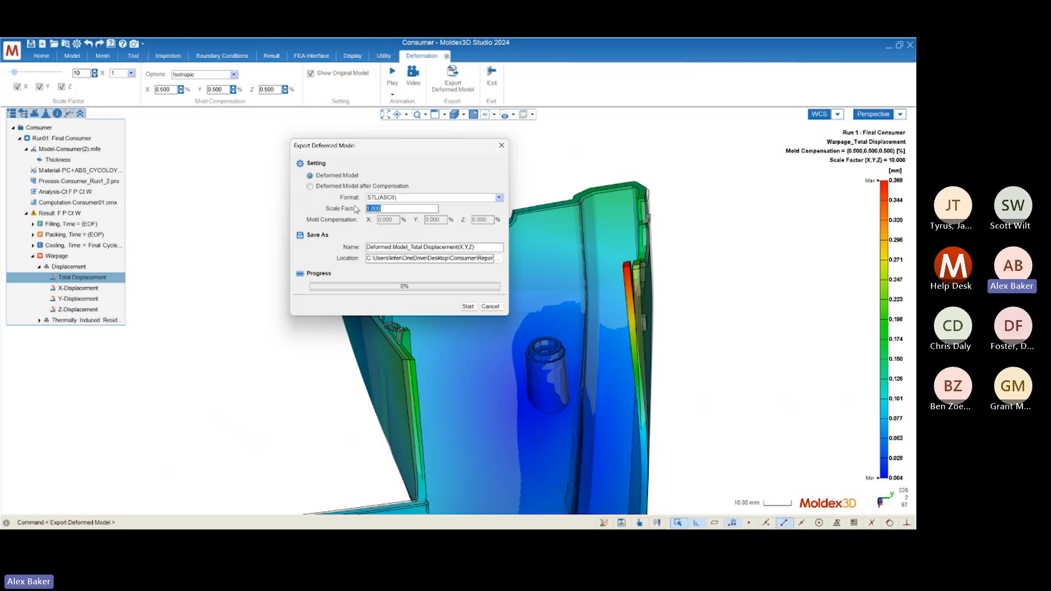
Step: Try an export scale factor of -1.000 with the STL(ASCII) format and cancel the deformed model export
double_click(378, 207)
click(385, 209)
click(384, 198)
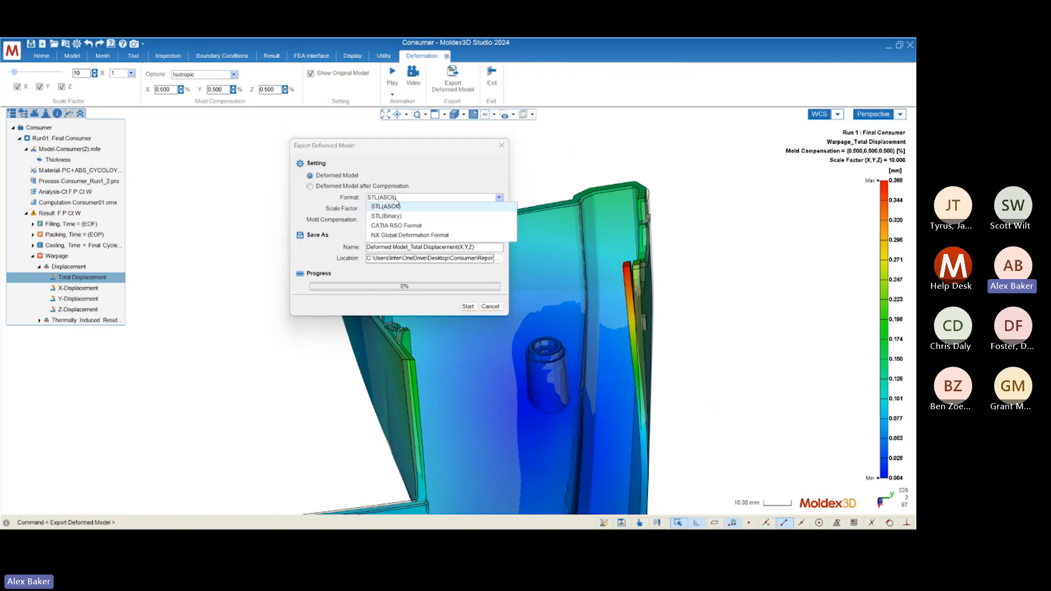
click(396, 206)
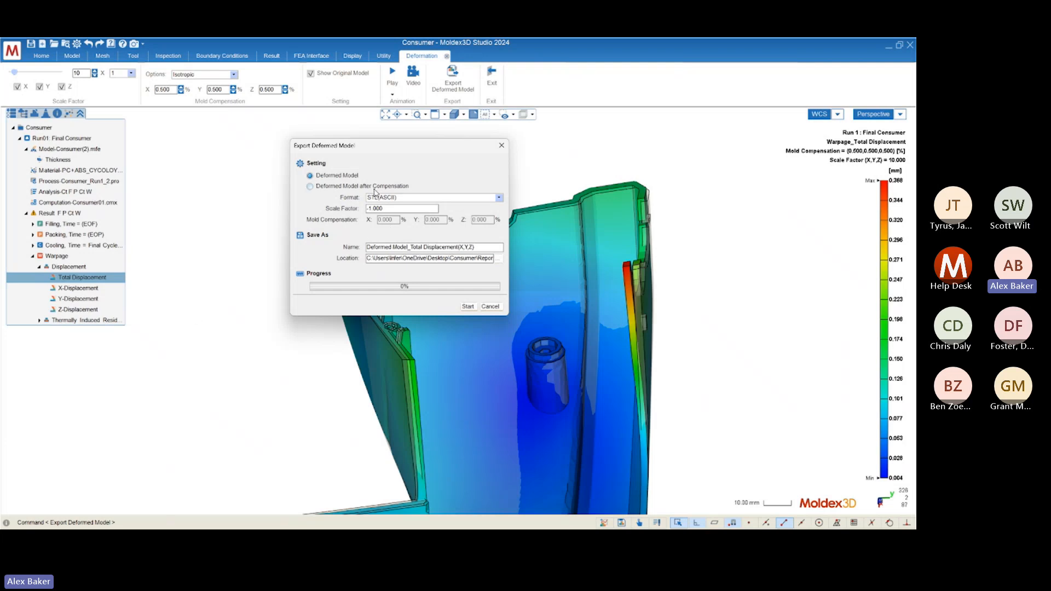
click(491, 306)
Step: View the compensated displacement on the part's outer face and exit the deformation display
mouse_move(370, 314)
middle_down()
mouse_move(277, 270)
mouse_move(263, 275)
mouse_move(320, 324)
middle_up()
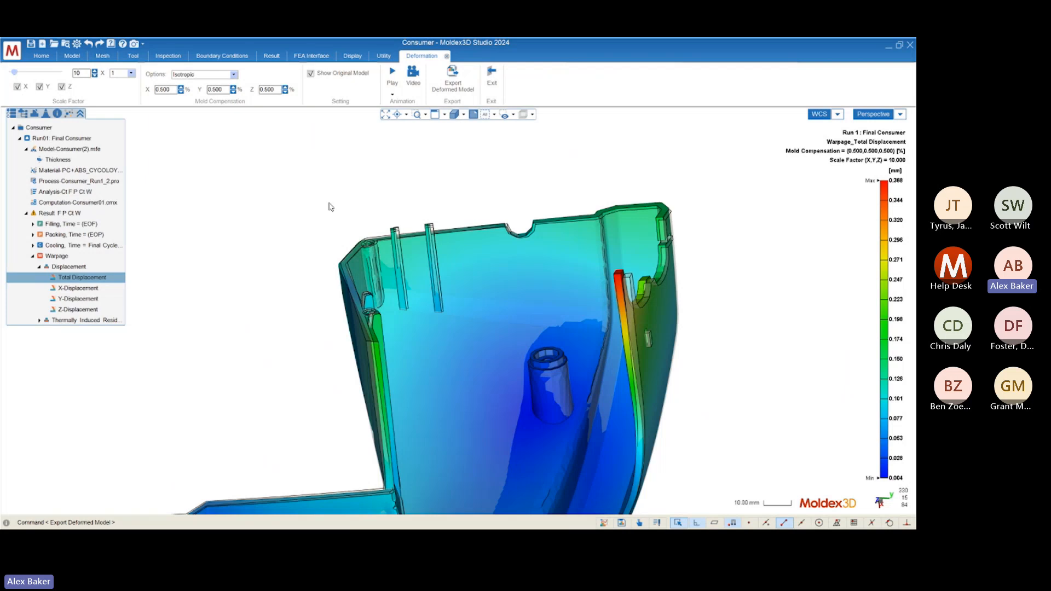
mouse_move(349, 185)
middle_down()
mouse_move(404, 366)
mouse_move(317, 343)
mouse_move(334, 329)
middle_up()
scroll(469, 239, down, 1)
scroll(469, 241, down, 3)
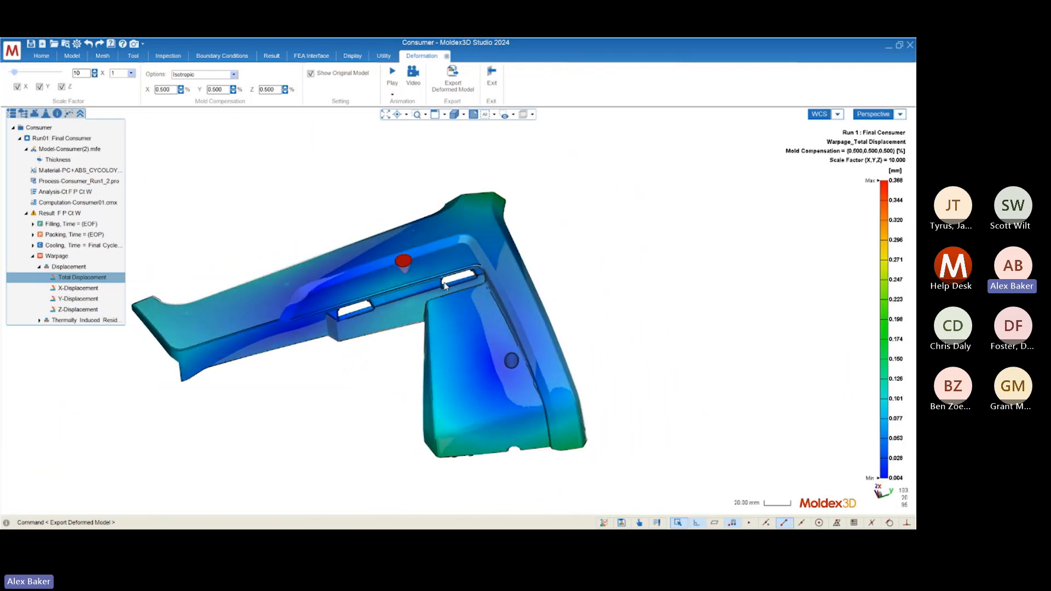
click(492, 80)
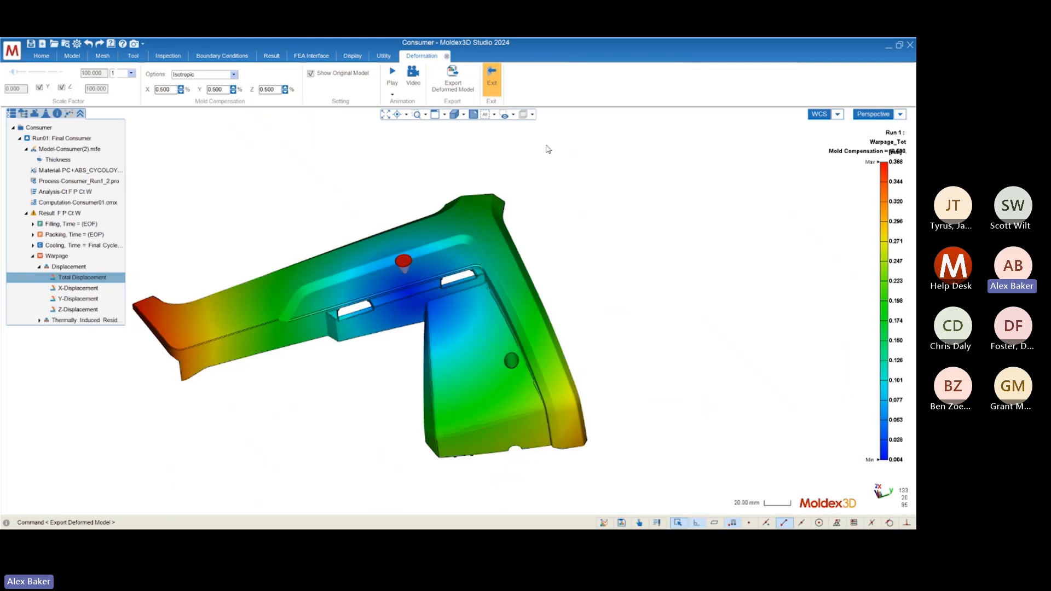
Step: Measure the distance between two points along the outer face's recessed area above the slots and save the measurement
middle_drag(687, 291, 370, 351)
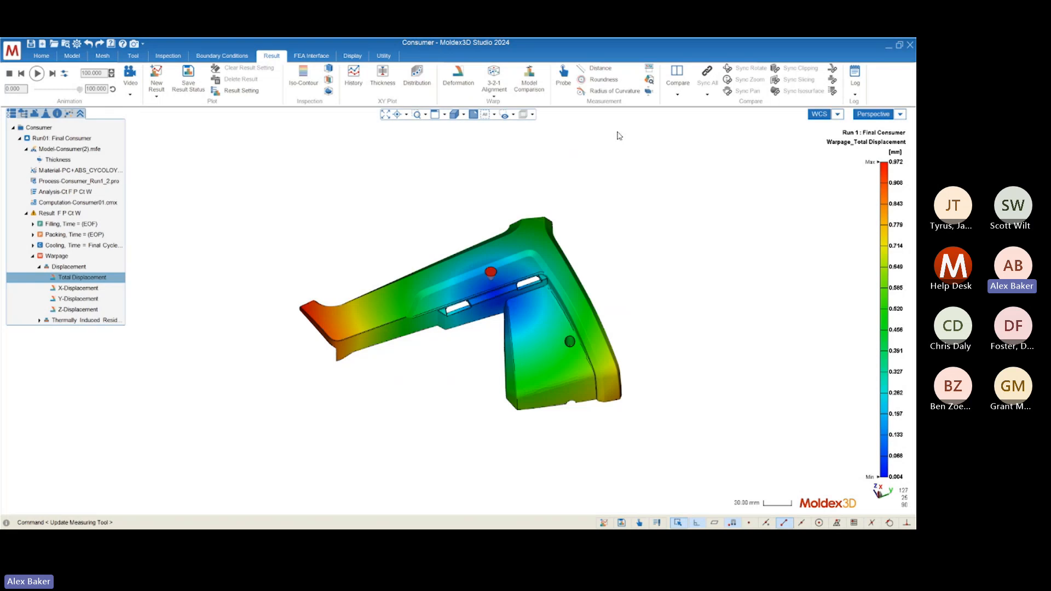
scroll(416, 296, up, 5)
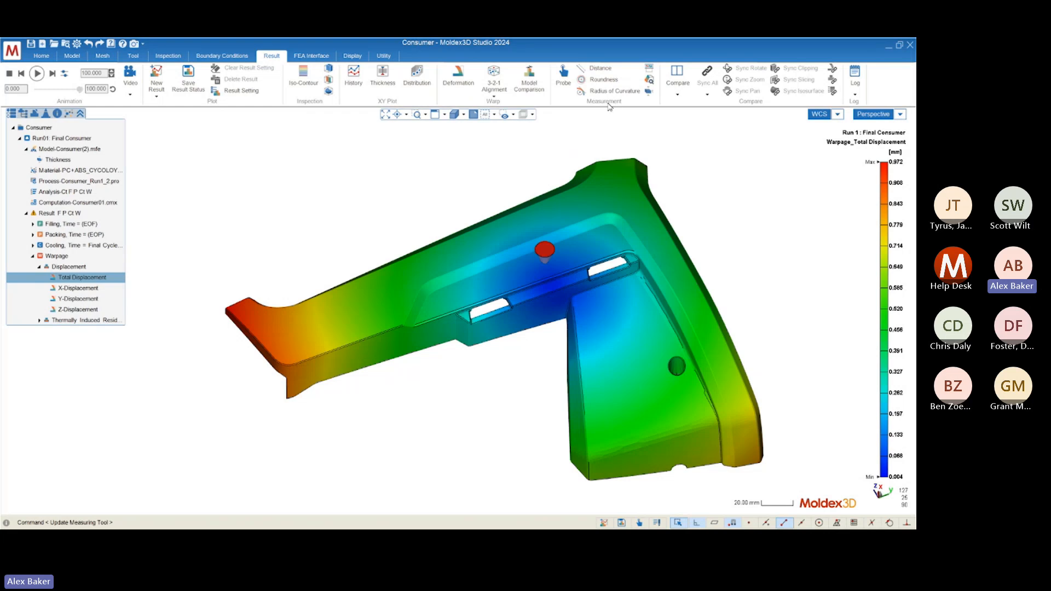
click(598, 68)
scroll(405, 291, up, 5)
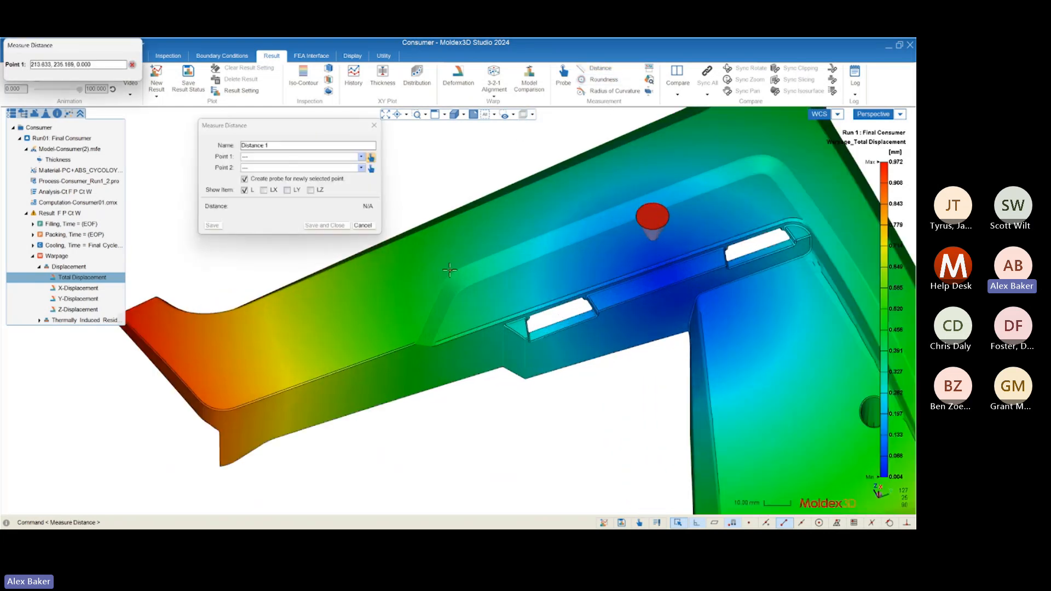
drag(290, 129, 285, 154)
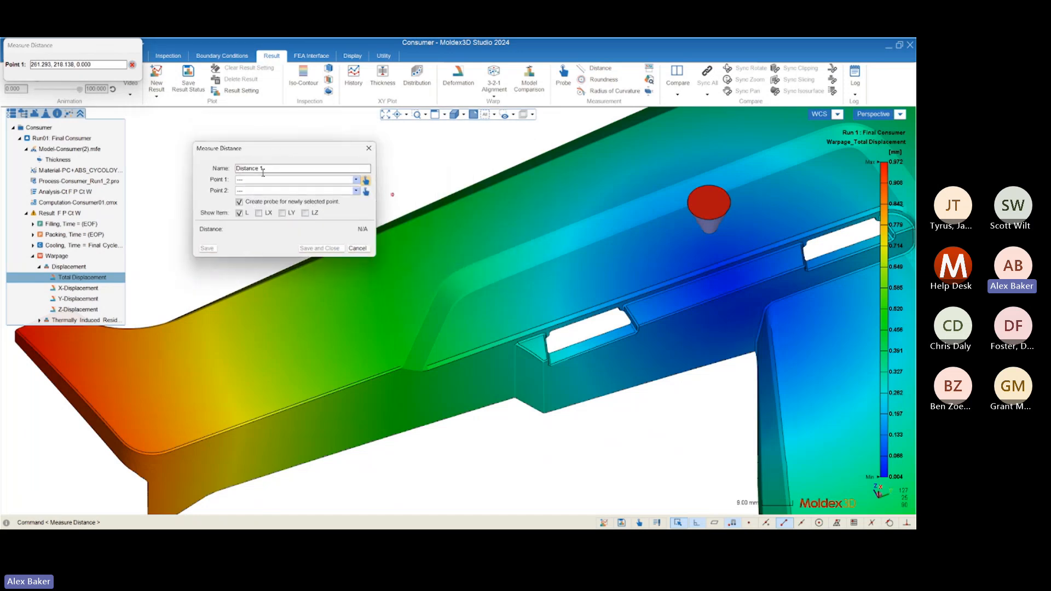
click(656, 252)
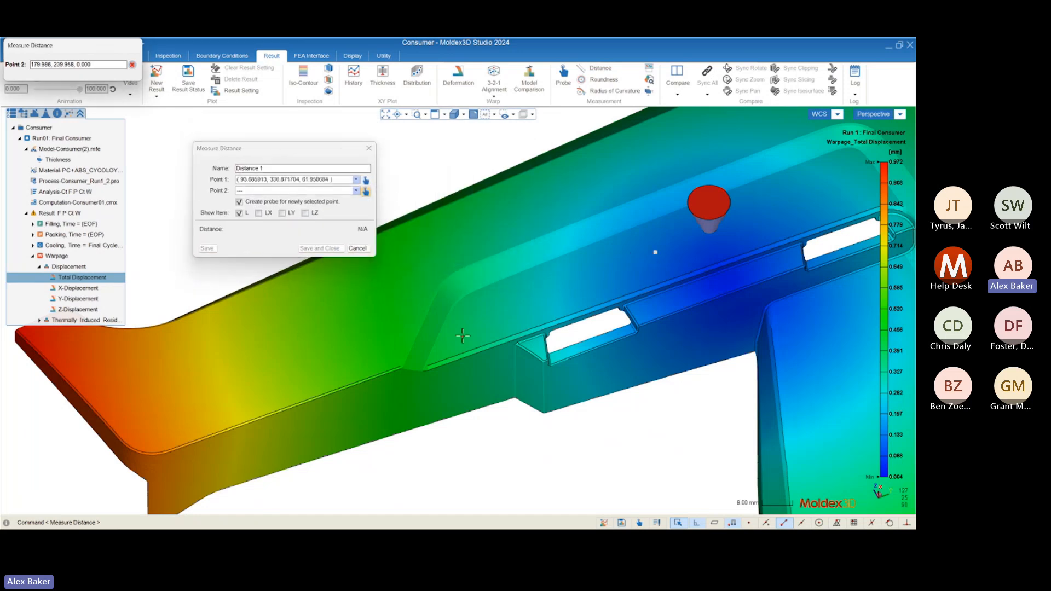
click(509, 354)
middle_drag(510, 354, 531, 296)
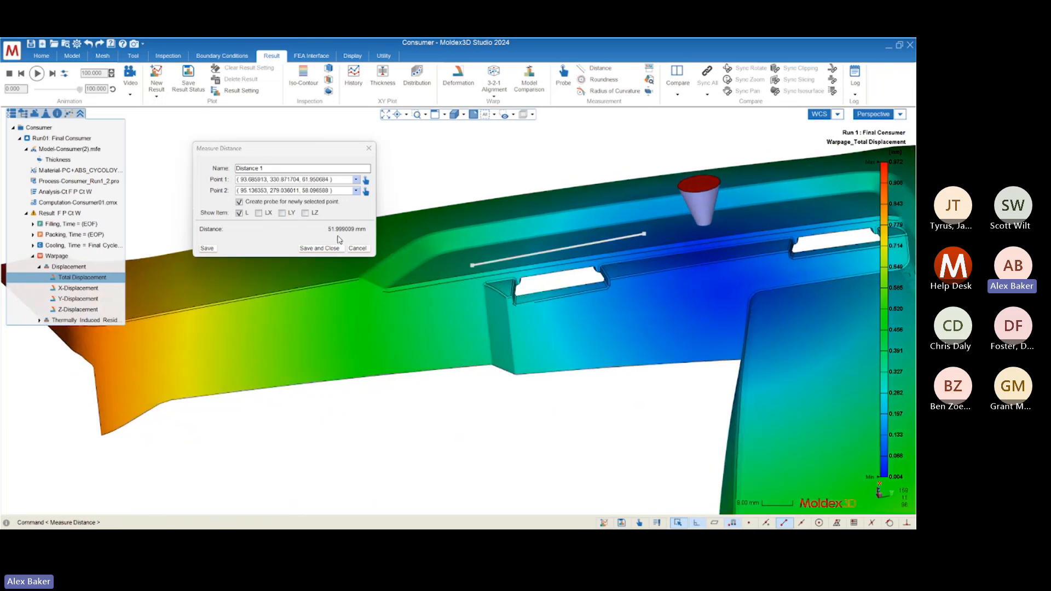
click(316, 251)
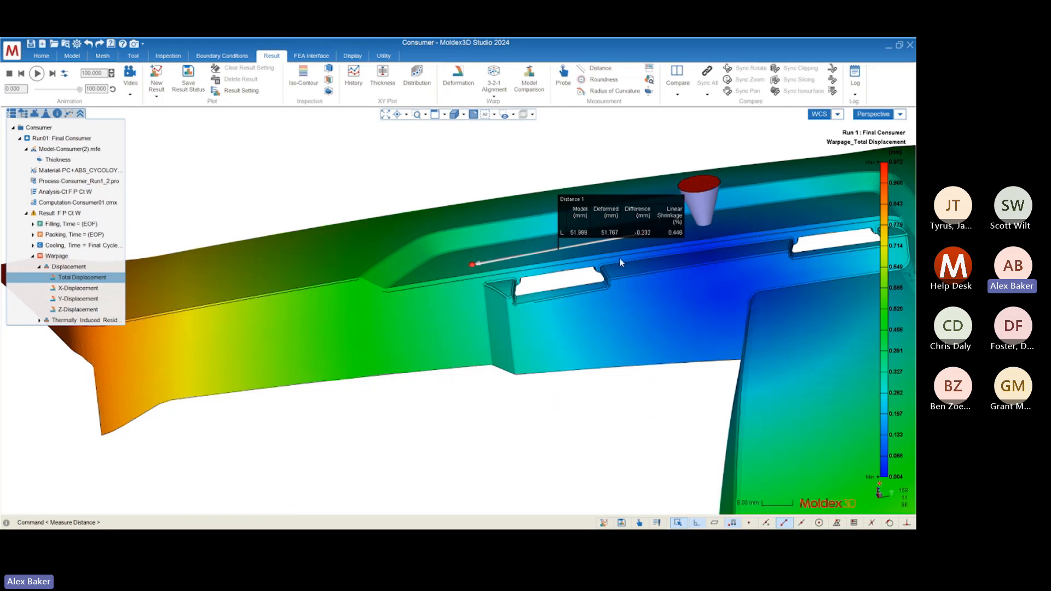
Step: Measure the distance from the upright section's inner side wall corner to the tip of the opposite thin rib and save it
middle_drag(619, 263, 650, 326)
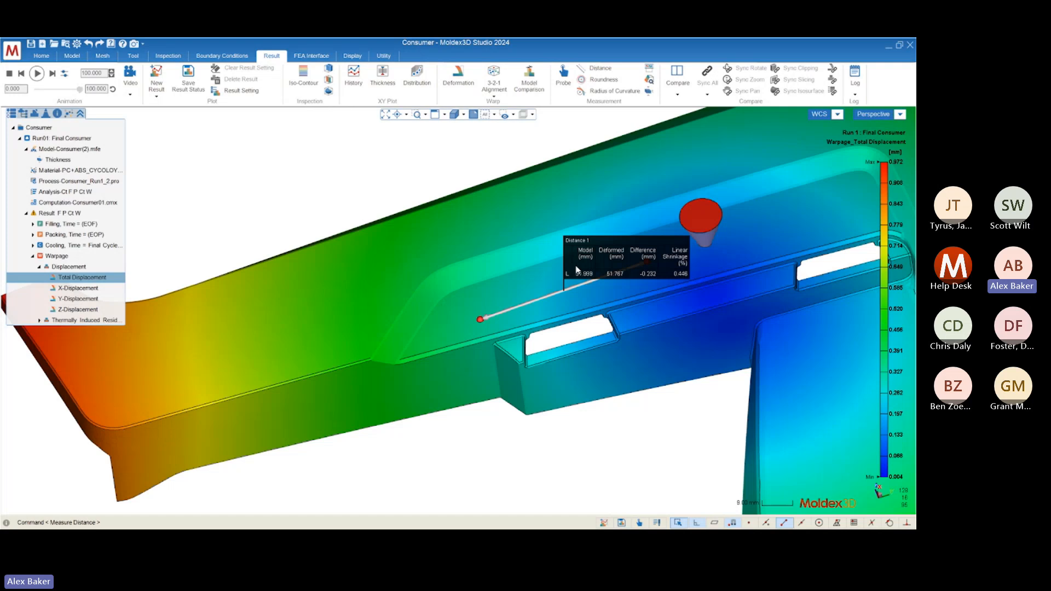
mouse_move(594, 298)
middle_down()
mouse_move(621, 278)
mouse_move(626, 371)
middle_up()
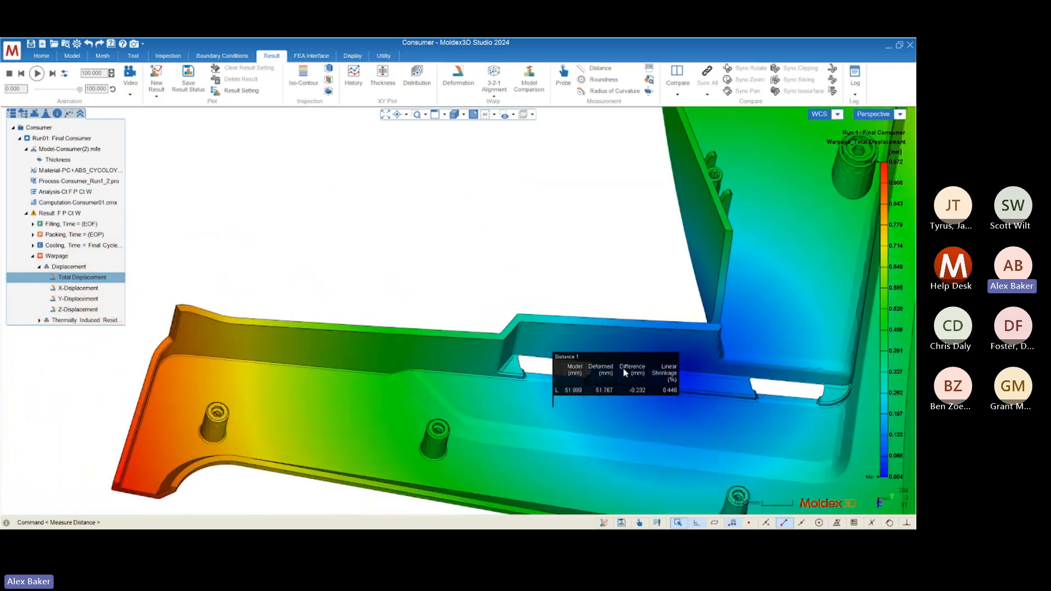
scroll(627, 370, down, 4)
middle_drag(676, 399, 647, 311)
scroll(647, 311, up, 5)
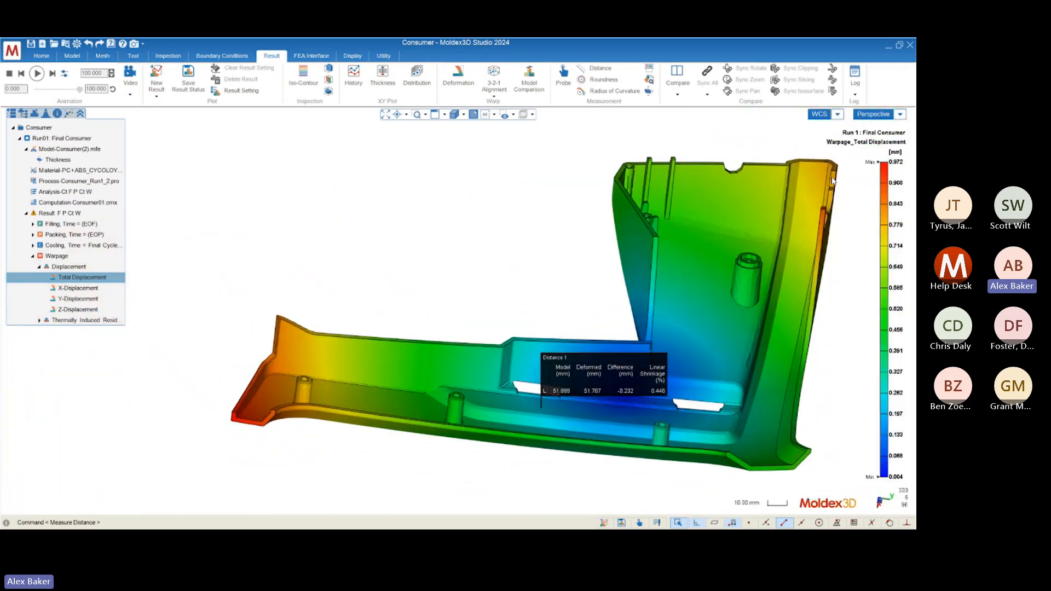
click(592, 70)
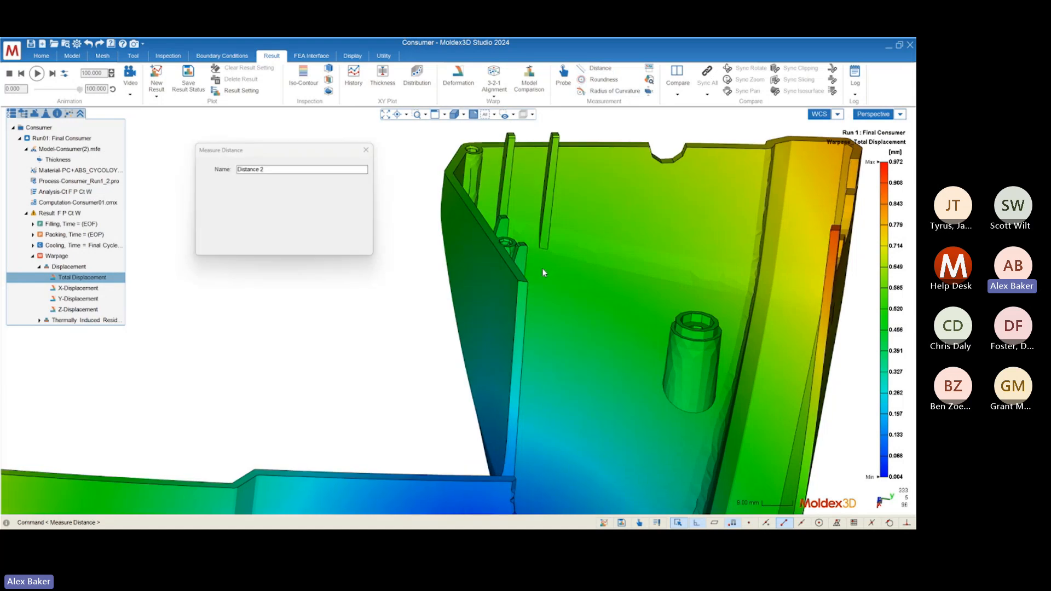
scroll(542, 268, up, 5)
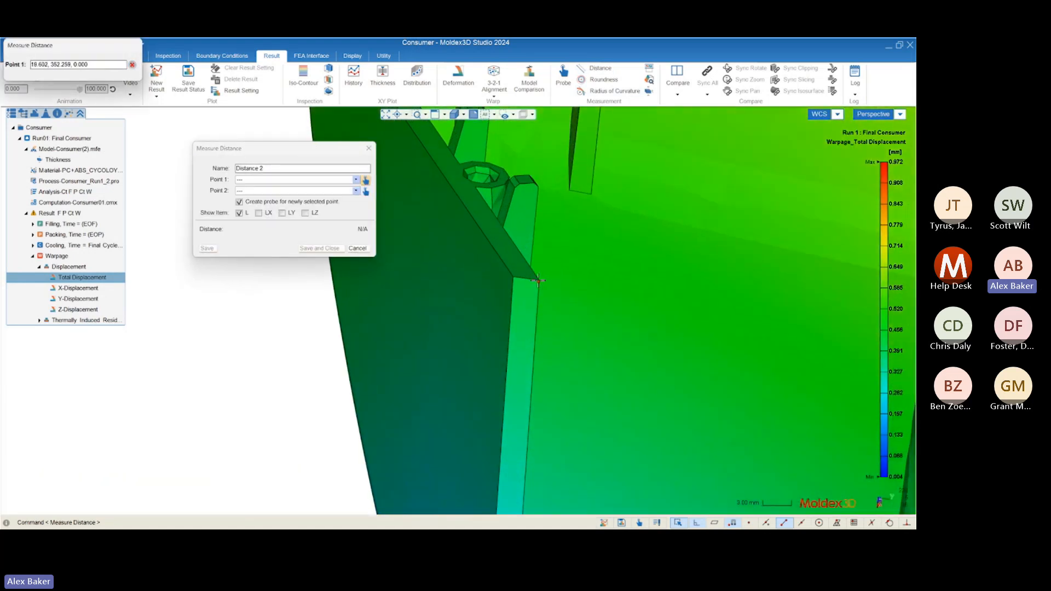
click(539, 280)
scroll(539, 281, down, 5)
scroll(722, 270, up, 5)
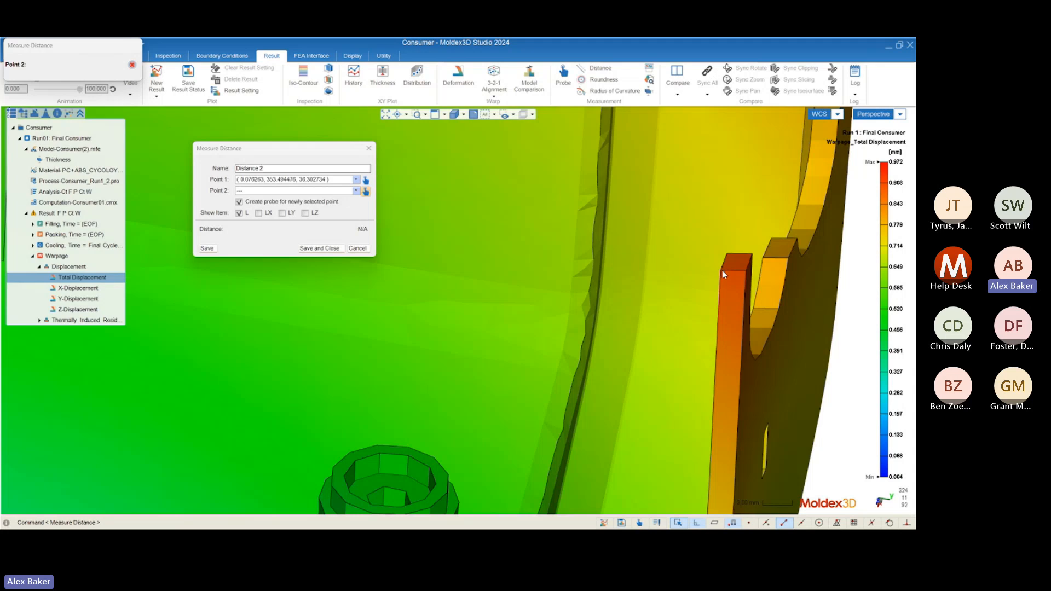
click(722, 271)
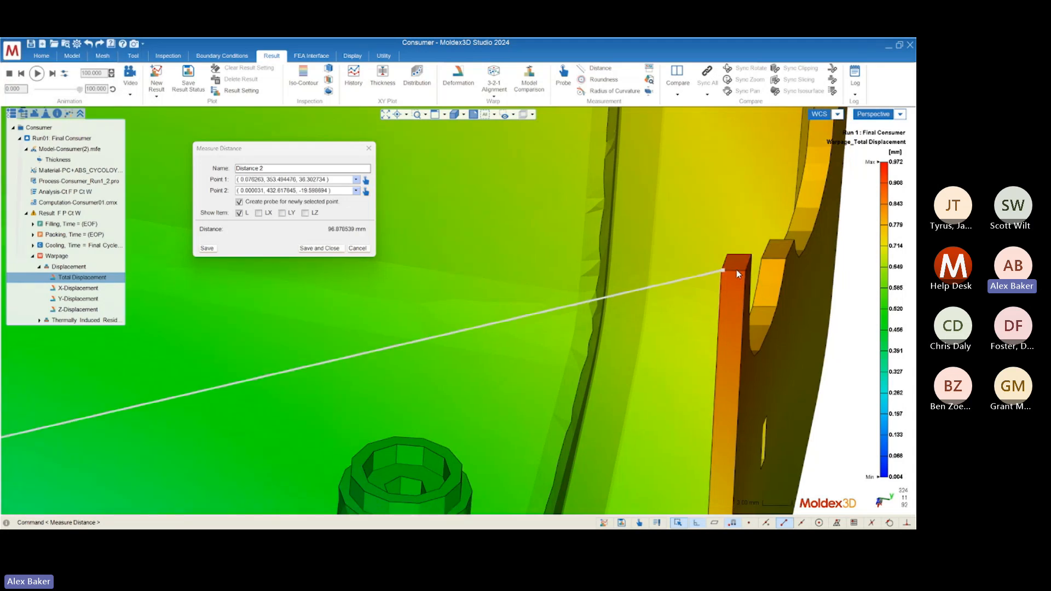
scroll(734, 269, down, 4)
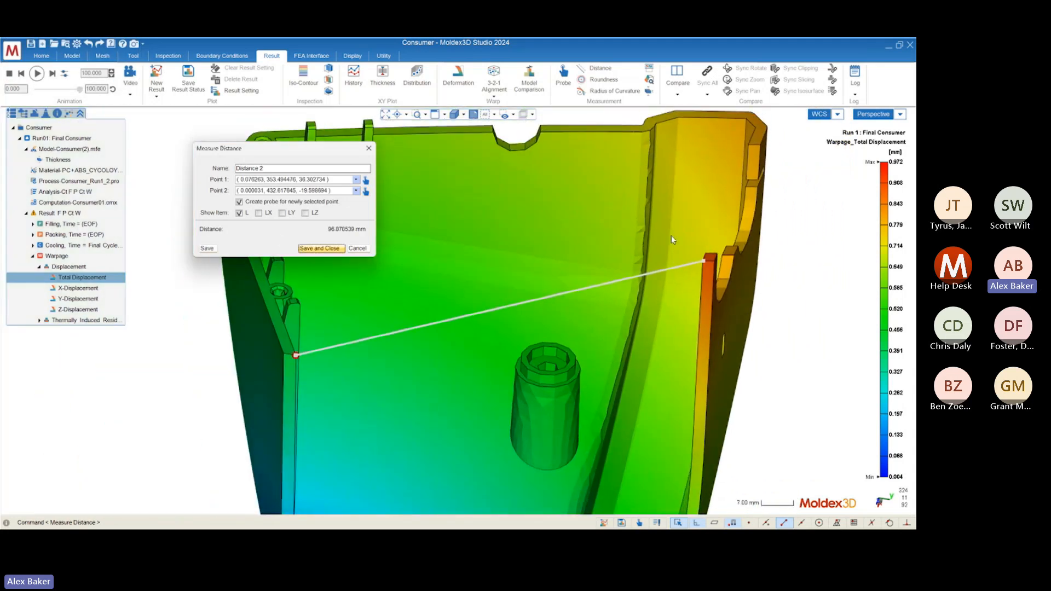
key(Return)
Step: Examine the model length, deformed length and linear shrinkage of both saved distances on the part's inner and outer sides
scroll(670, 241, down, 2)
scroll(565, 286, up, 3)
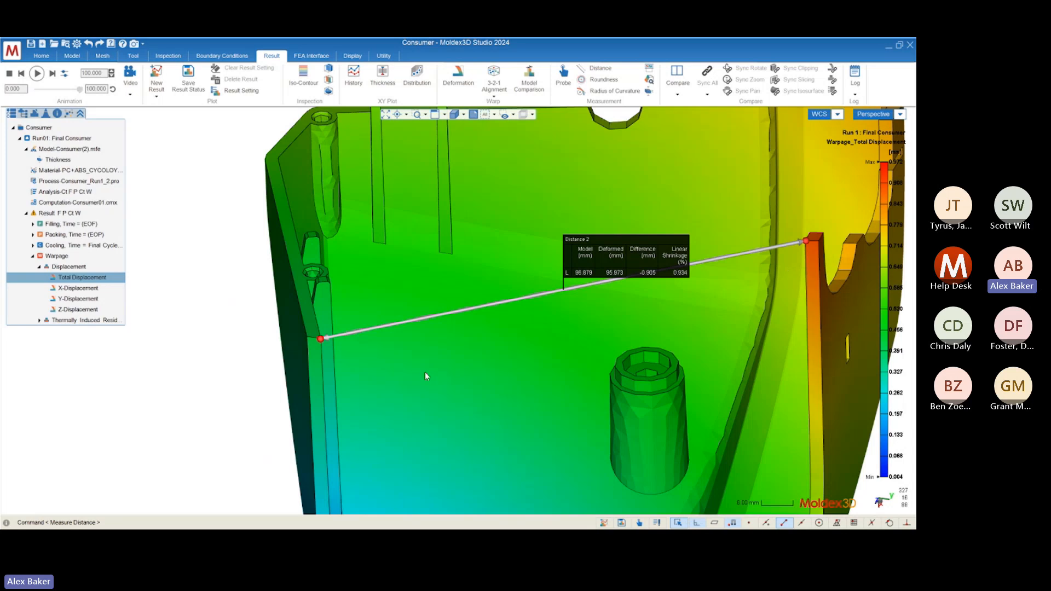
scroll(421, 333, down, 3)
middle_drag(399, 300, 441, 297)
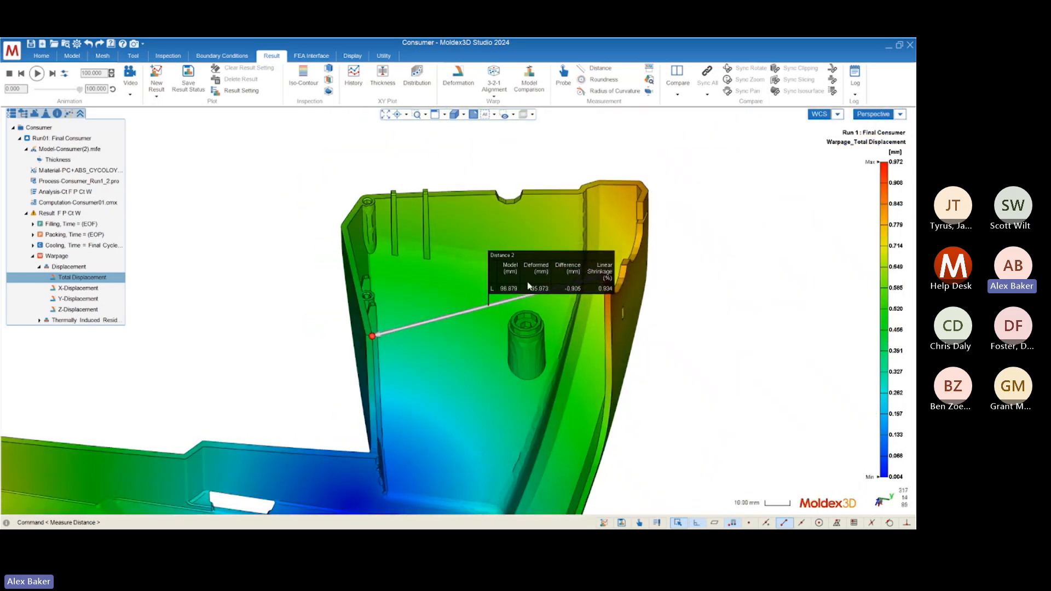
scroll(541, 291, down, 3)
mouse_move(419, 203)
middle_down()
mouse_move(392, 261)
mouse_move(431, 209)
middle_up()
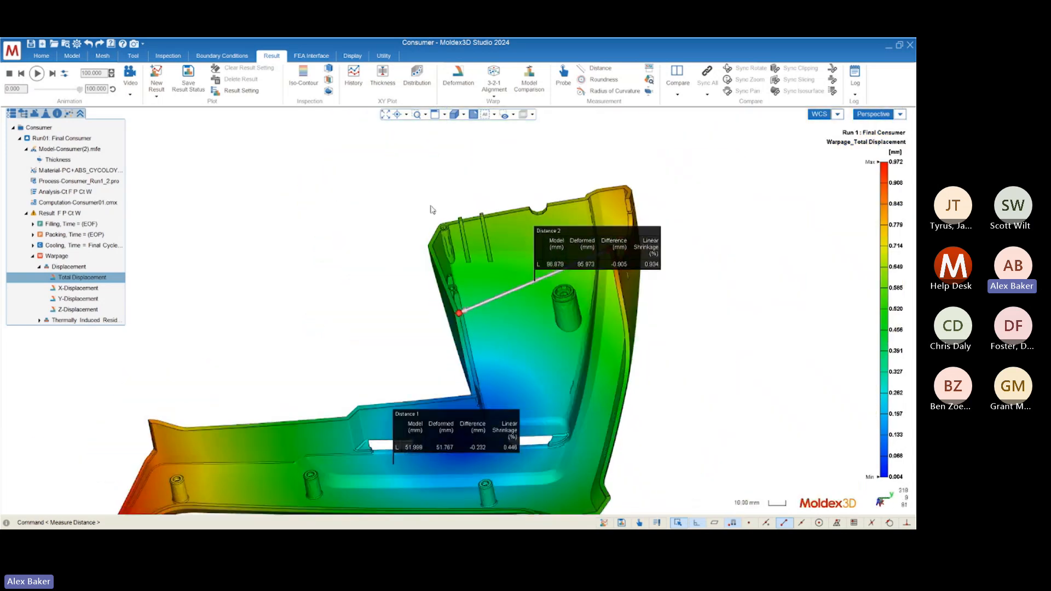
scroll(432, 209, down, 3)
scroll(317, 366, up, 3)
scroll(367, 412, up, 3)
middle_drag(338, 420, 576, 280)
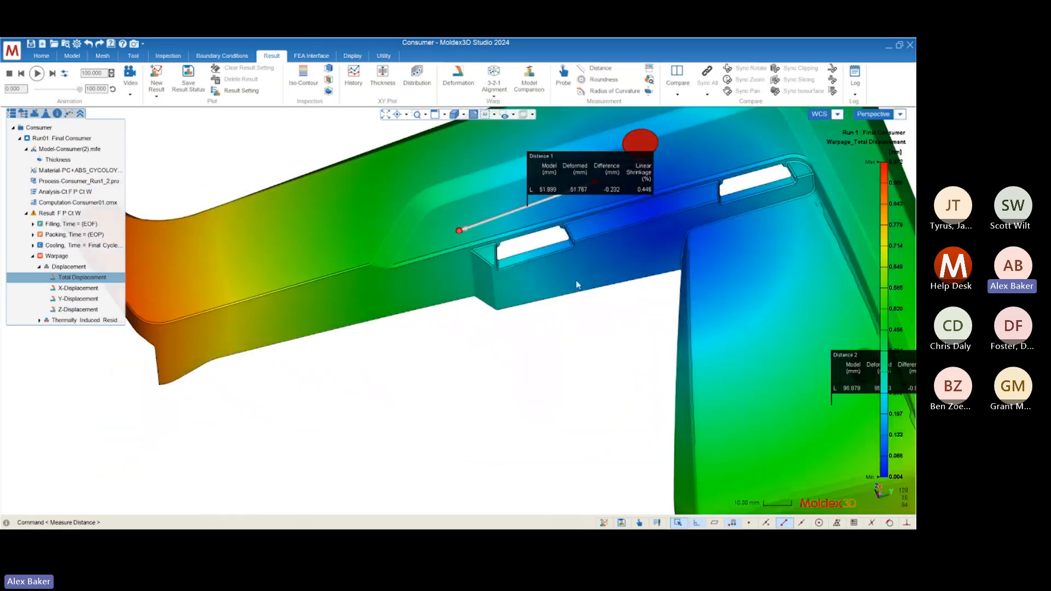
scroll(576, 281, down, 3)
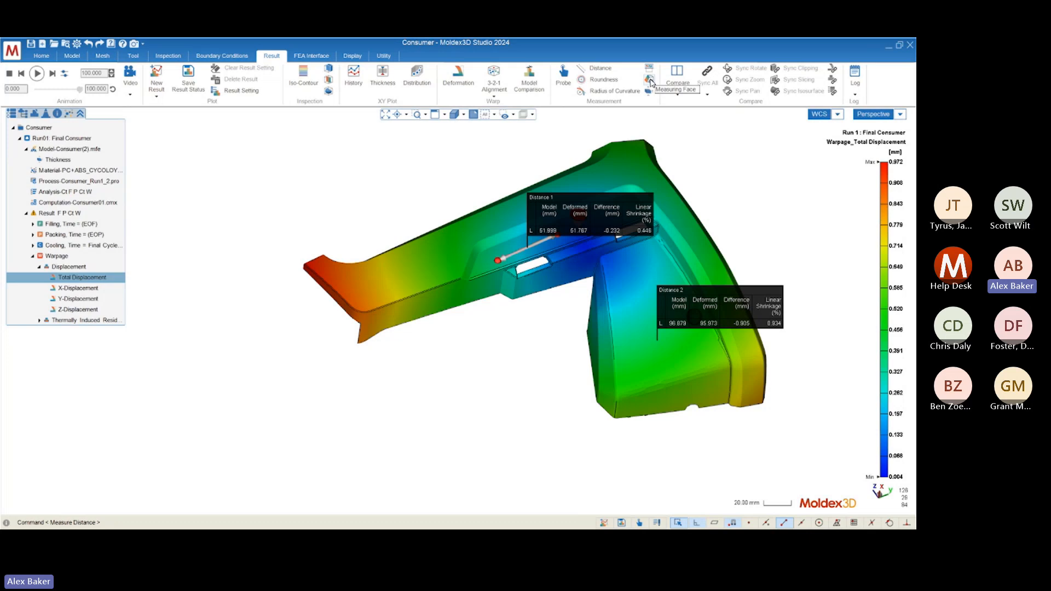
Step: Start a face measurement and select the recessed face above the slots as its target
click(651, 81)
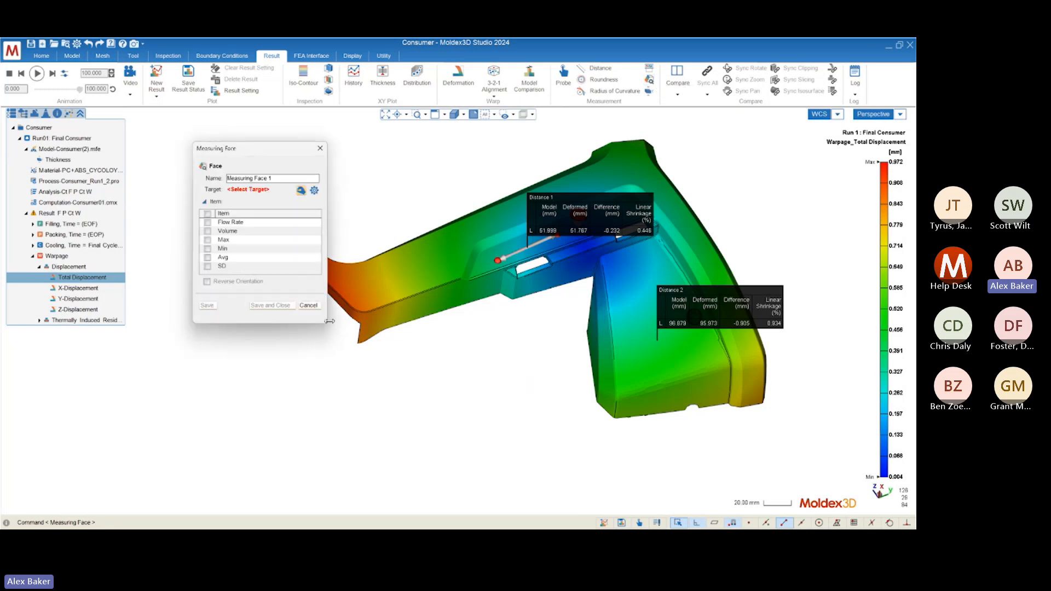
middle_drag(383, 329, 309, 230)
middle_drag(688, 274, 399, 298)
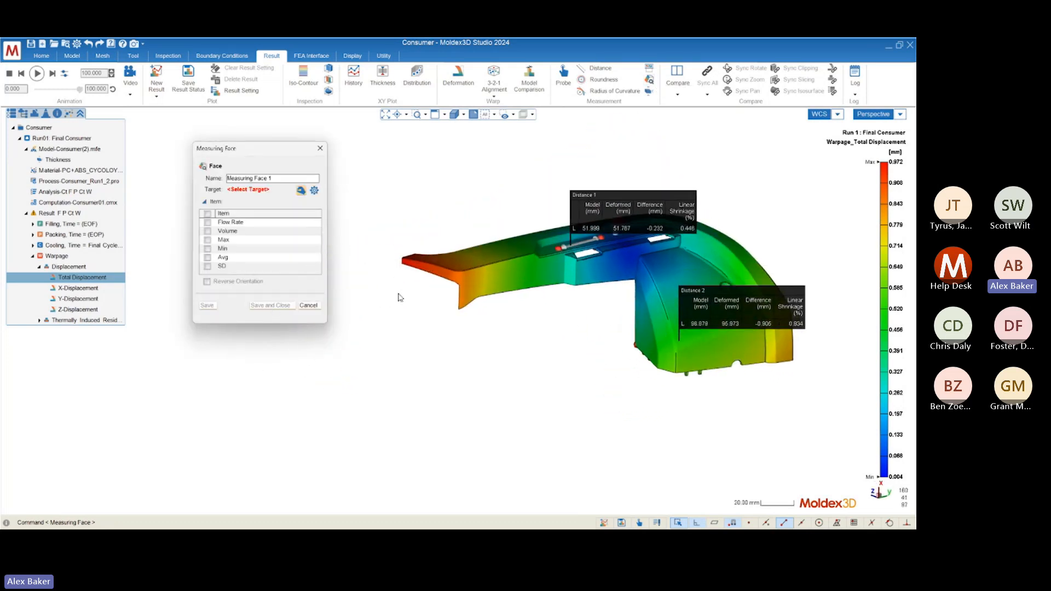
scroll(427, 277, up, 5)
scroll(439, 263, up, 5)
mouse_move(436, 261)
middle_down()
mouse_move(410, 232)
mouse_move(477, 284)
middle_up()
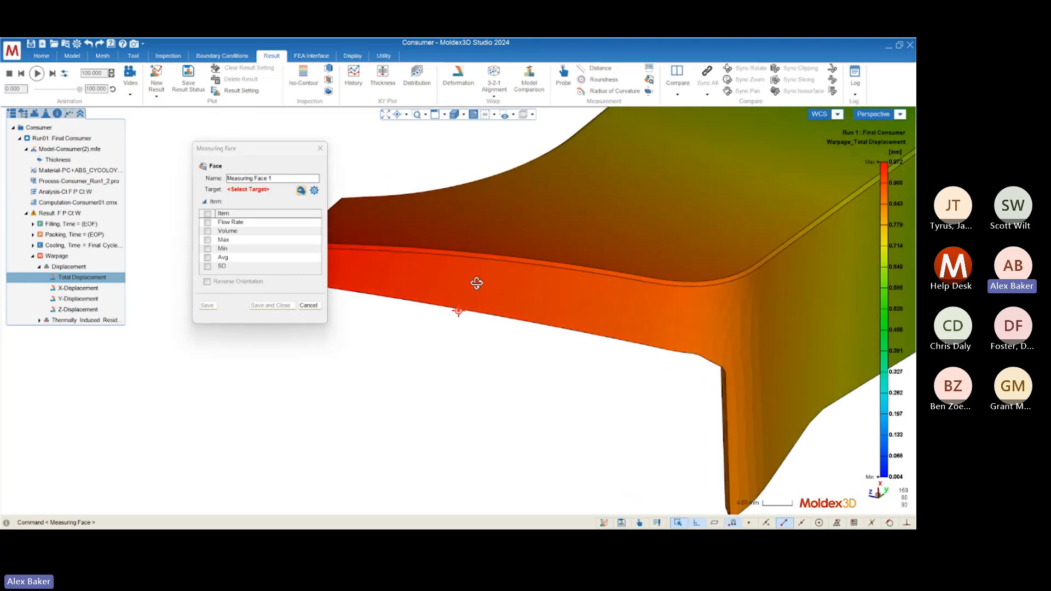
scroll(569, 249, down, 2)
scroll(570, 249, down, 2)
mouse_move(575, 293)
middle_down()
mouse_move(486, 300)
mouse_move(547, 315)
mouse_move(493, 310)
mouse_move(513, 308)
middle_up()
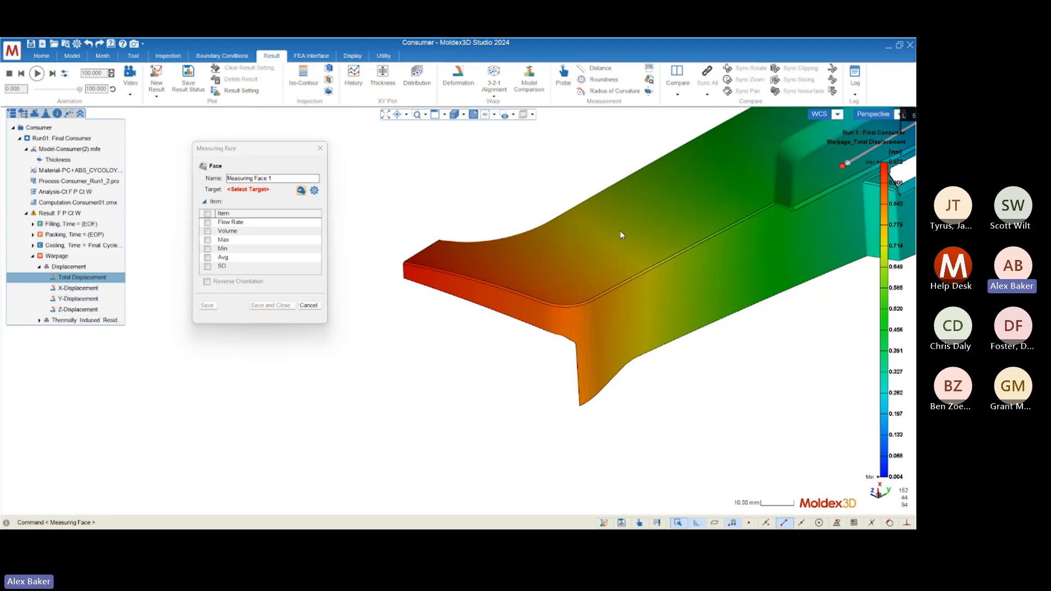
mouse_move(622, 235)
middle_down()
mouse_move(610, 228)
mouse_move(550, 273)
middle_up()
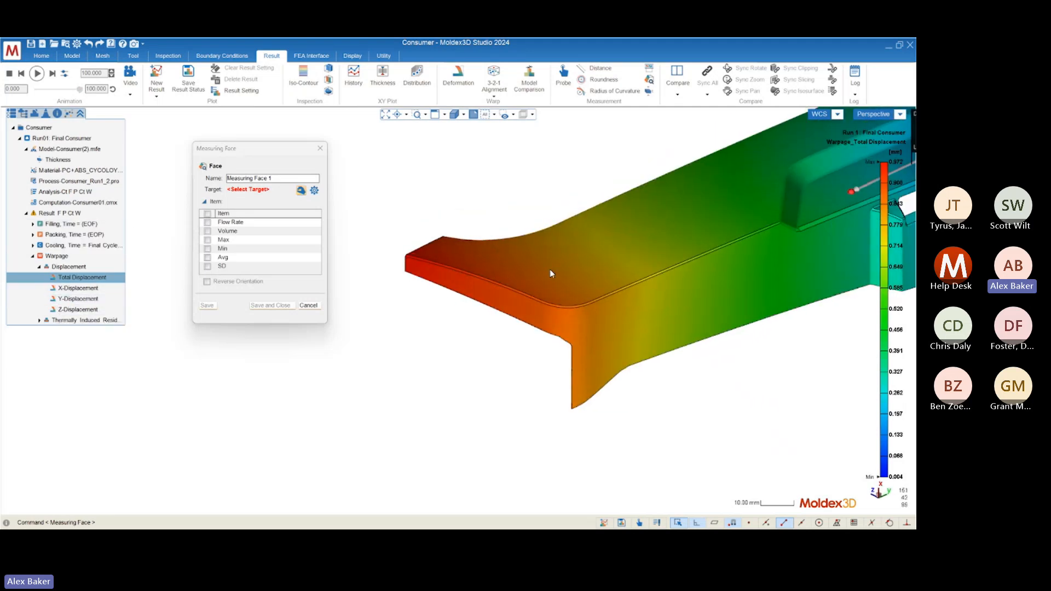
scroll(433, 328, down, 2)
scroll(619, 255, up, 5)
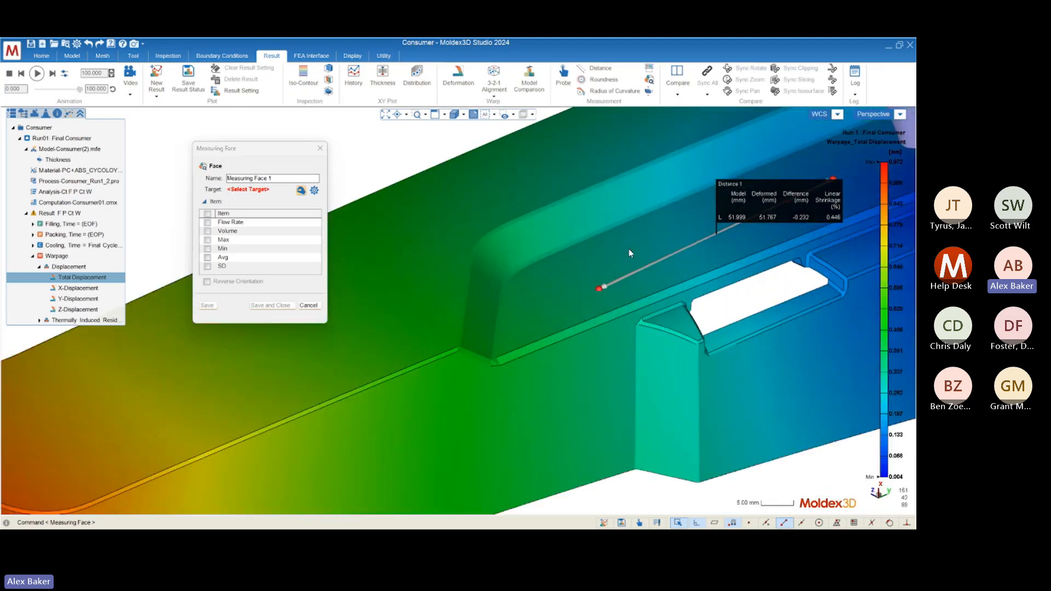
click(628, 249)
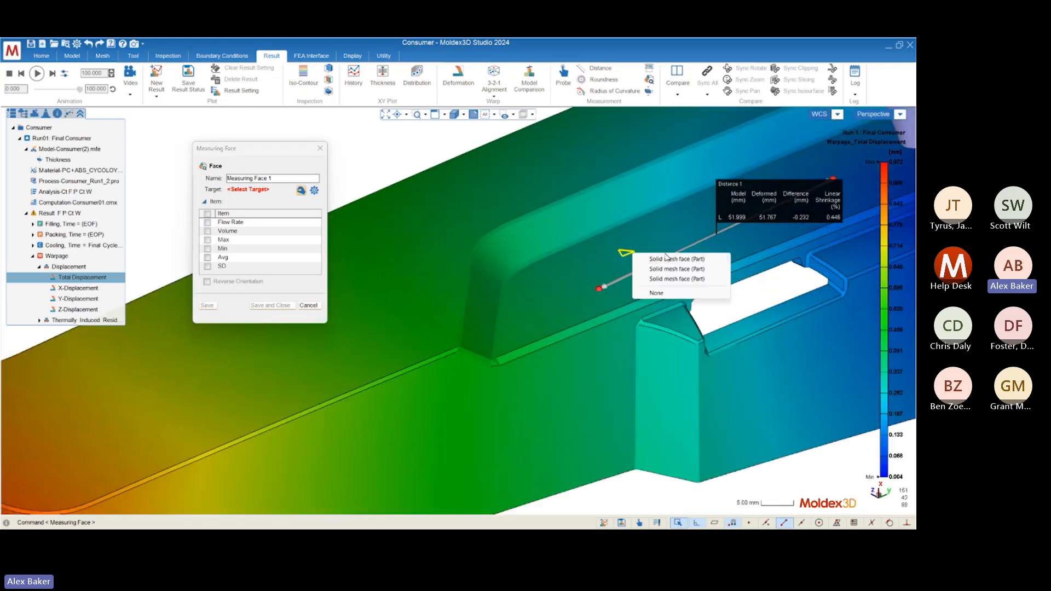
click(666, 260)
Step: Include the average (Avg) in the face measurement, save it and view the displacement across the recessed face
middle_drag(666, 260, 567, 292)
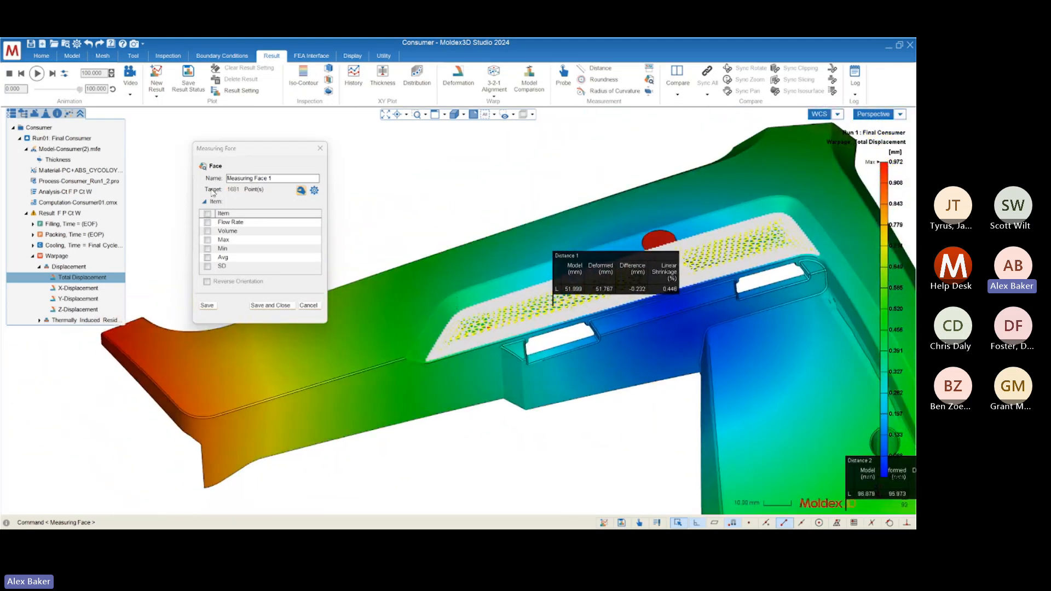
click(207, 257)
click(270, 305)
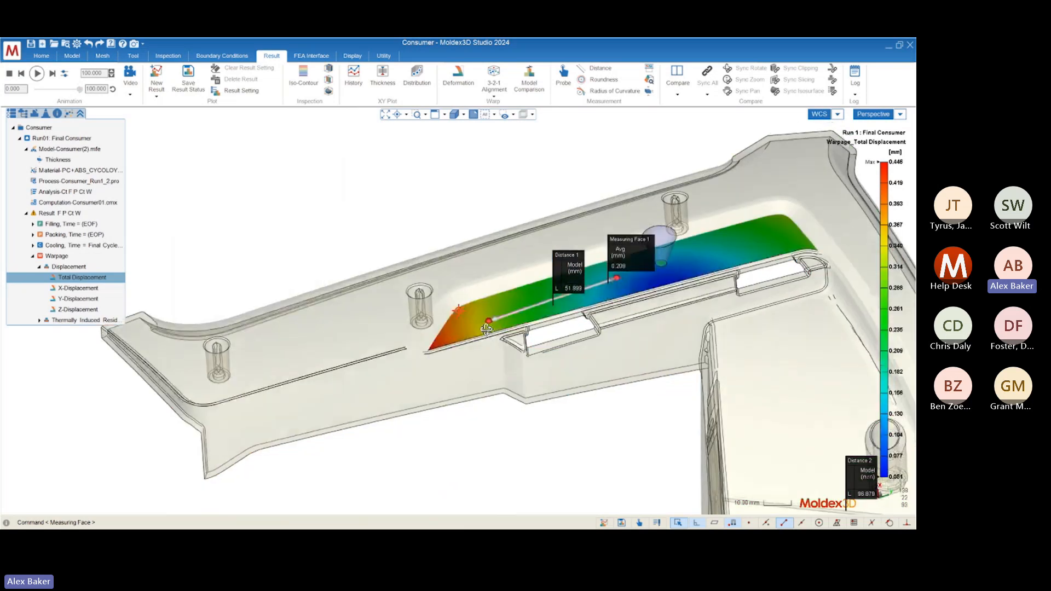
middle_drag(498, 325, 545, 305)
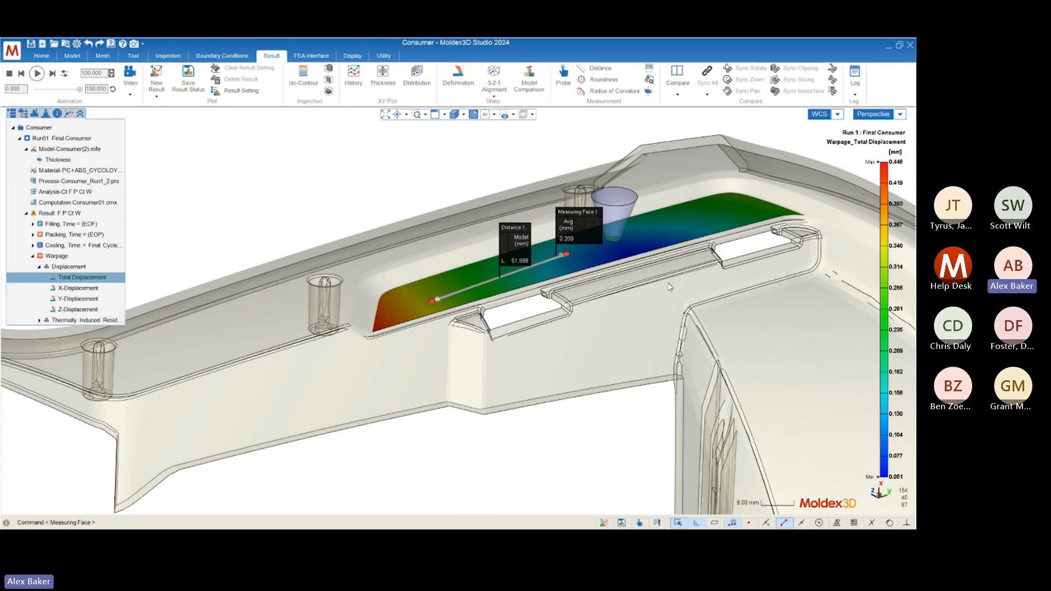
mouse_move(671, 288)
middle_down()
mouse_move(506, 259)
mouse_move(434, 260)
mouse_move(459, 262)
mouse_move(438, 307)
mouse_move(386, 356)
middle_up()
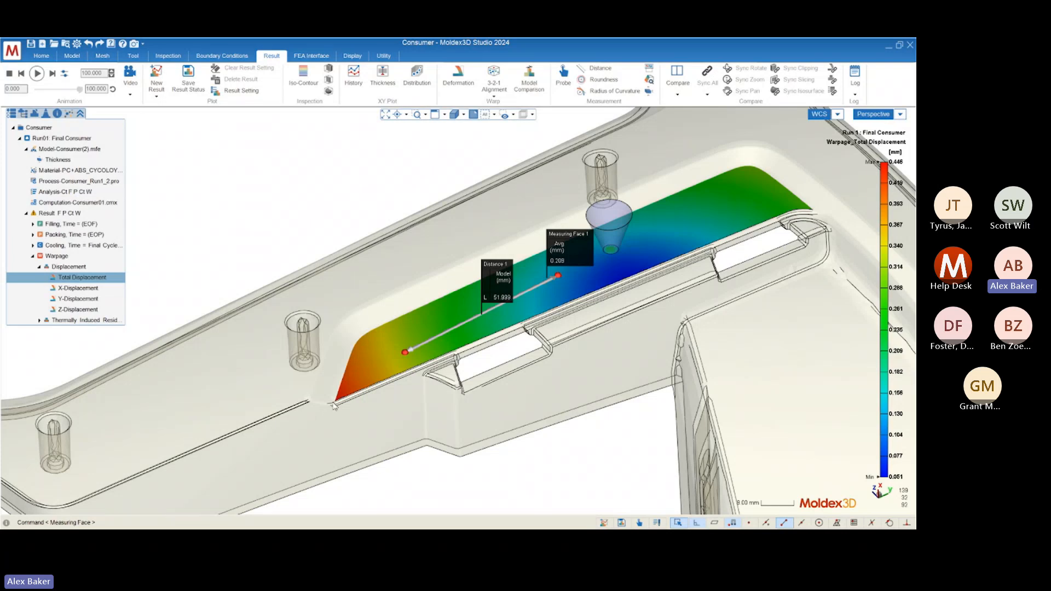
scroll(728, 202, down, 5)
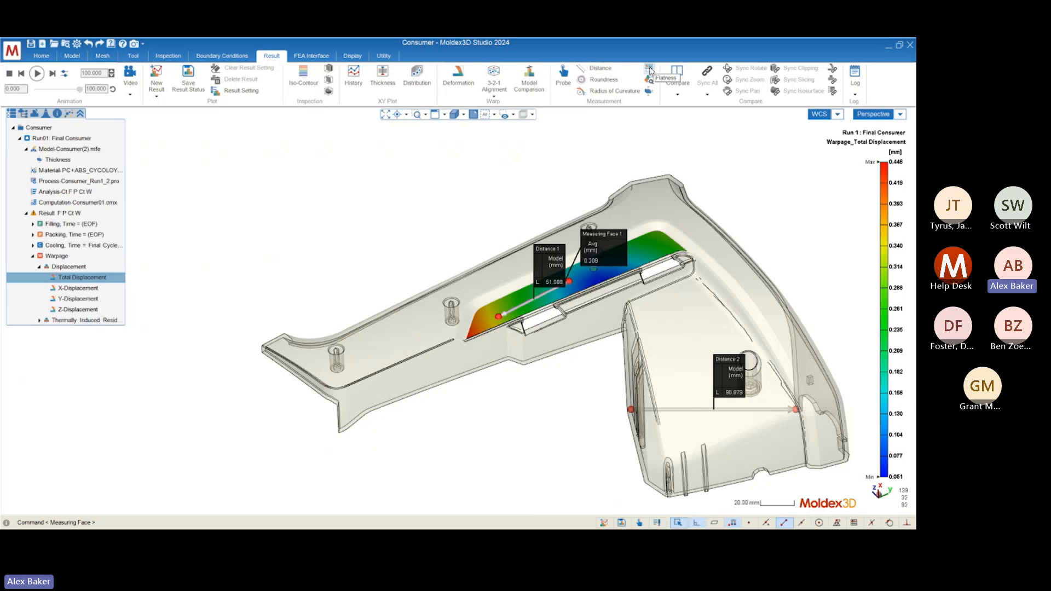
Step: Delete the saved face measurement from the recessed face
click(650, 70)
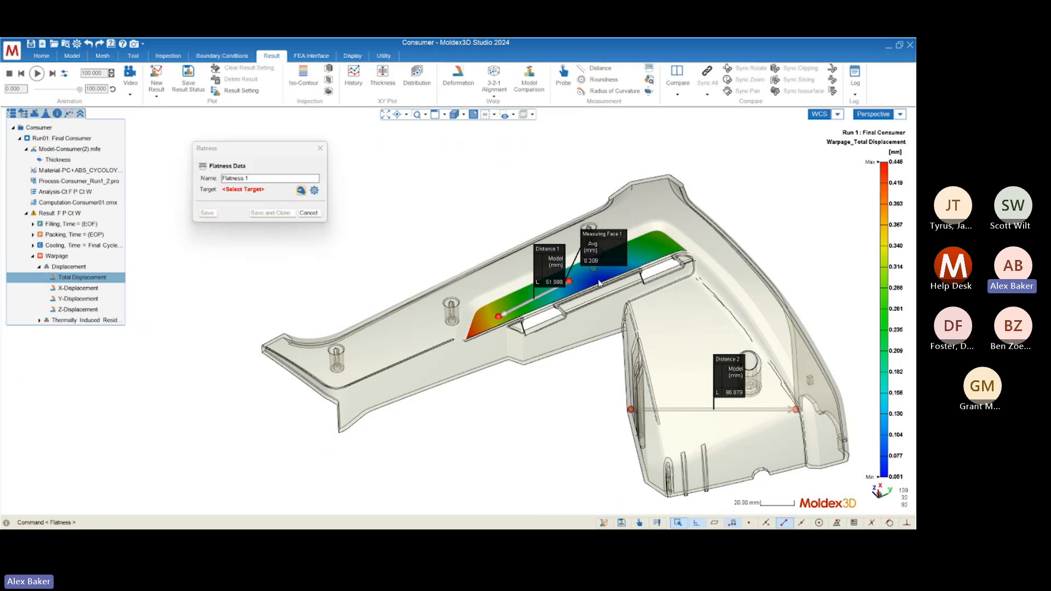
scroll(429, 307, up, 3)
click(23, 113)
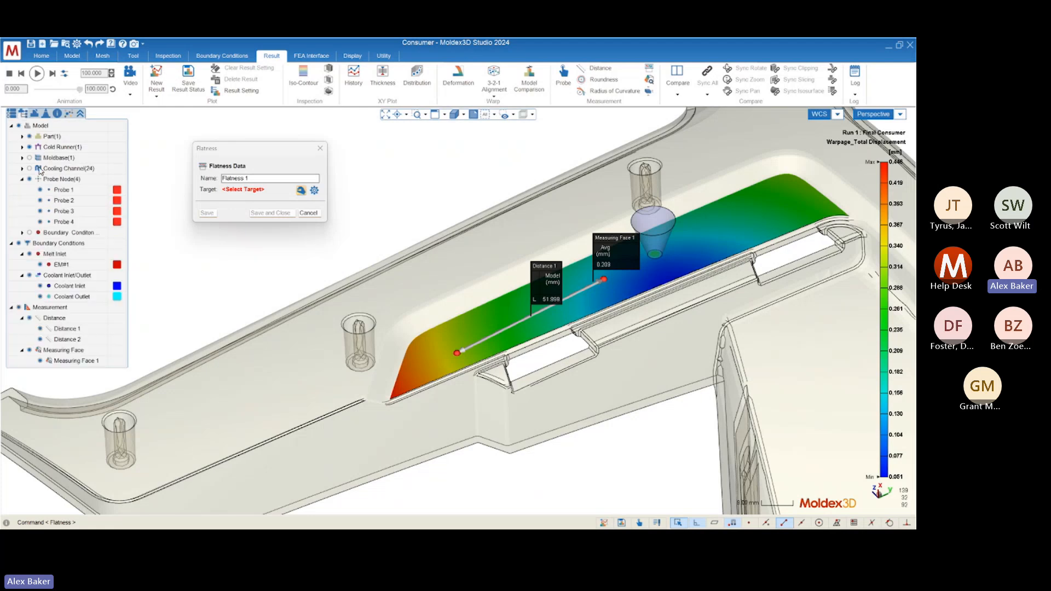
right_click(92, 362)
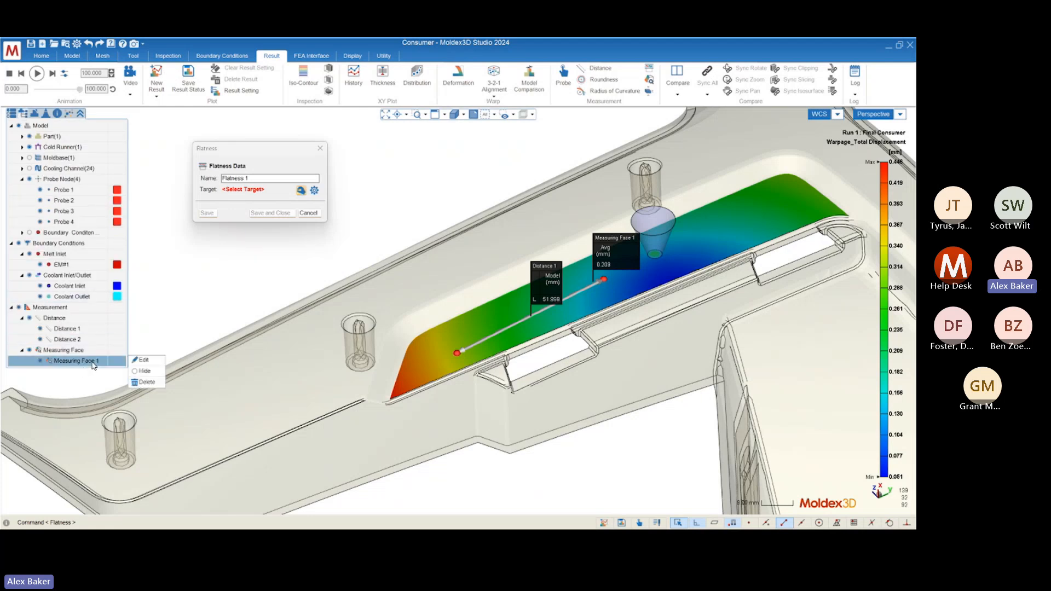
click(145, 381)
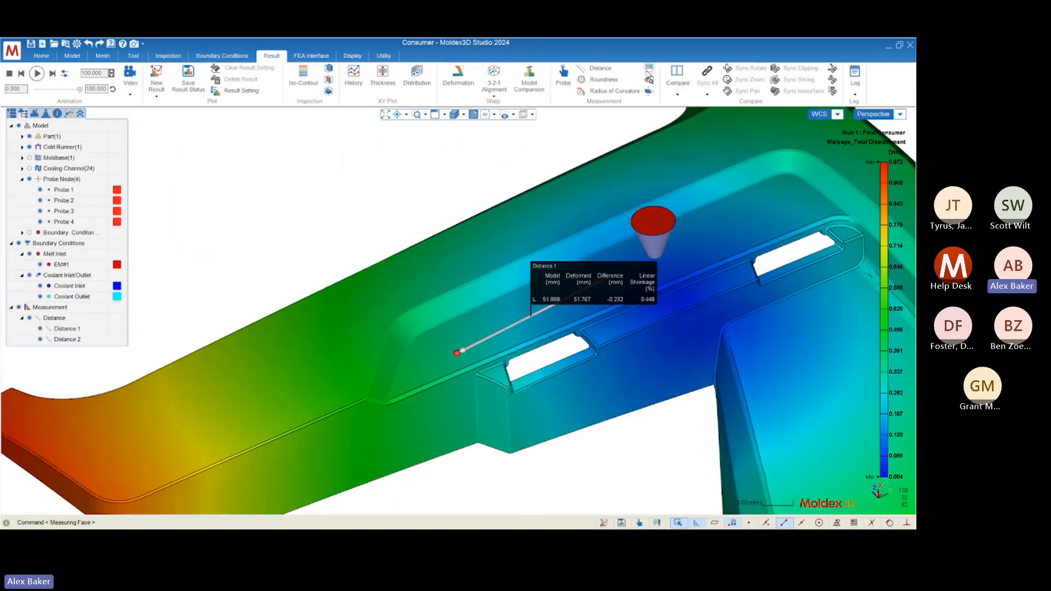
Step: Measure the flatness of the recessed face above the slots and save it
click(650, 80)
right_click(723, 229)
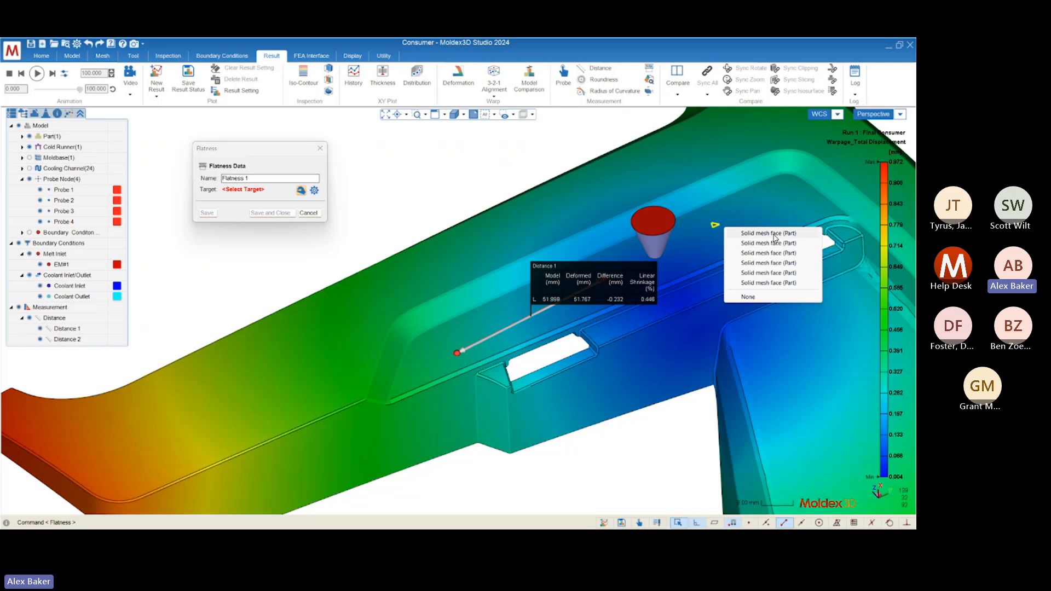
click(765, 243)
key(Return)
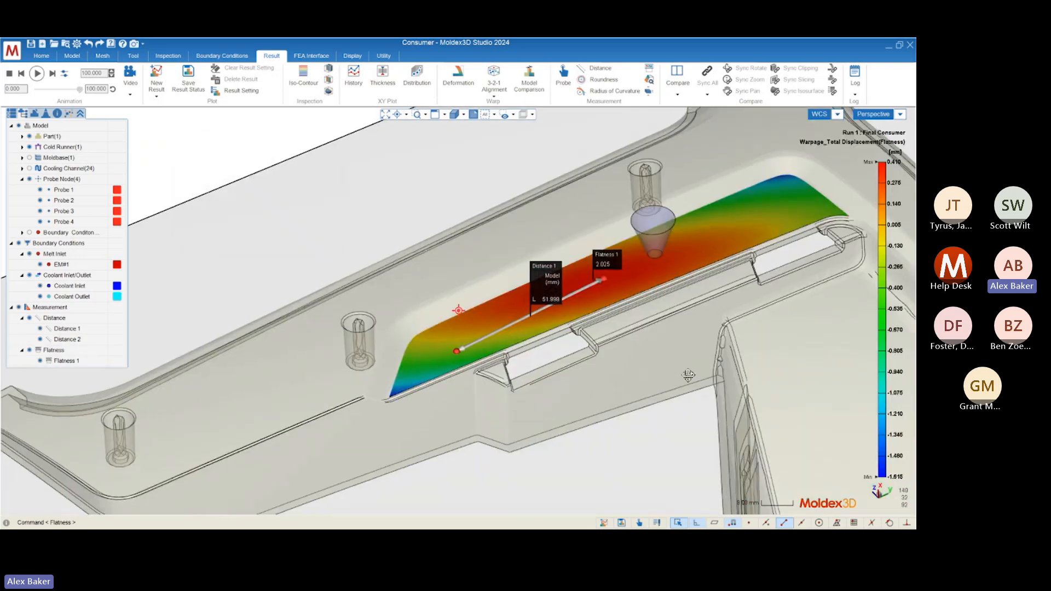
Step: Examine the flatness distribution on the recessed face relative to its reference plane and the color scale
middle_drag(597, 344, 622, 392)
scroll(612, 298, down, 3)
middle_drag(516, 380, 536, 358)
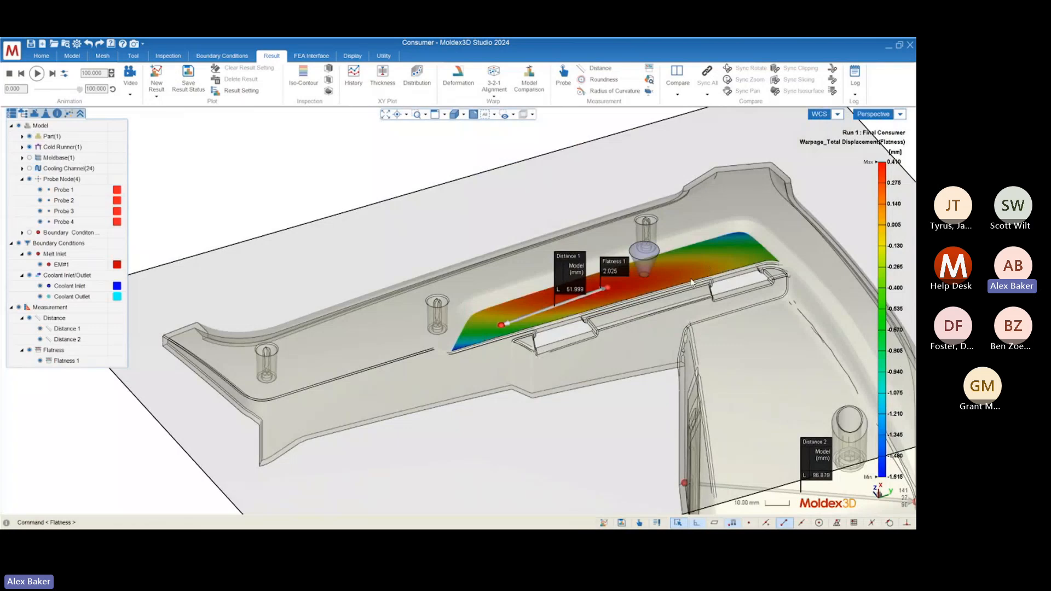
middle_drag(787, 311, 761, 324)
scroll(602, 308, down, 4)
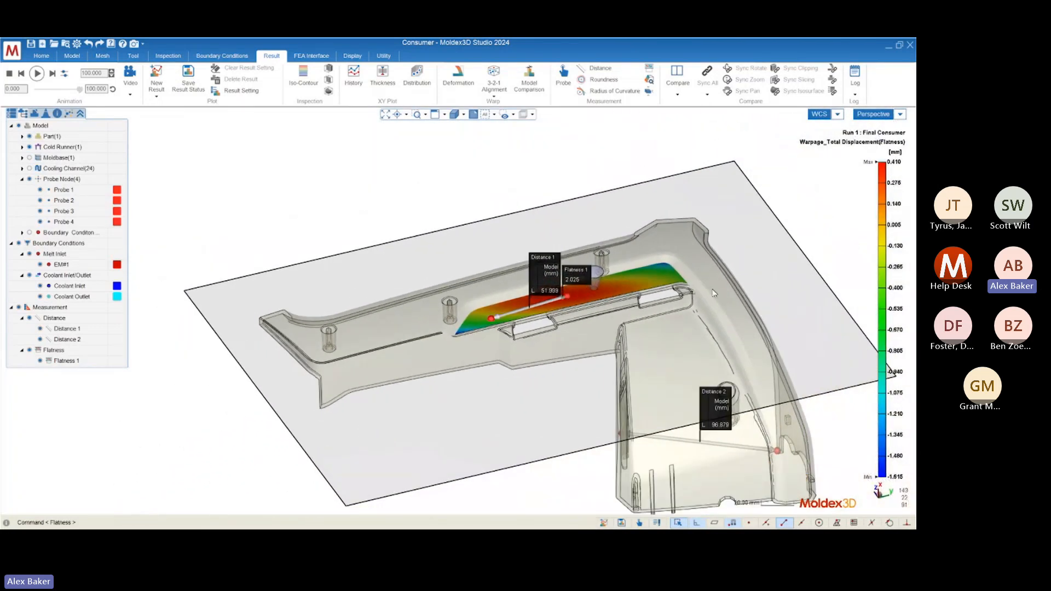
mouse_move(895, 153)
middle_drag(773, 407, 575, 386)
scroll(495, 299, up, 6)
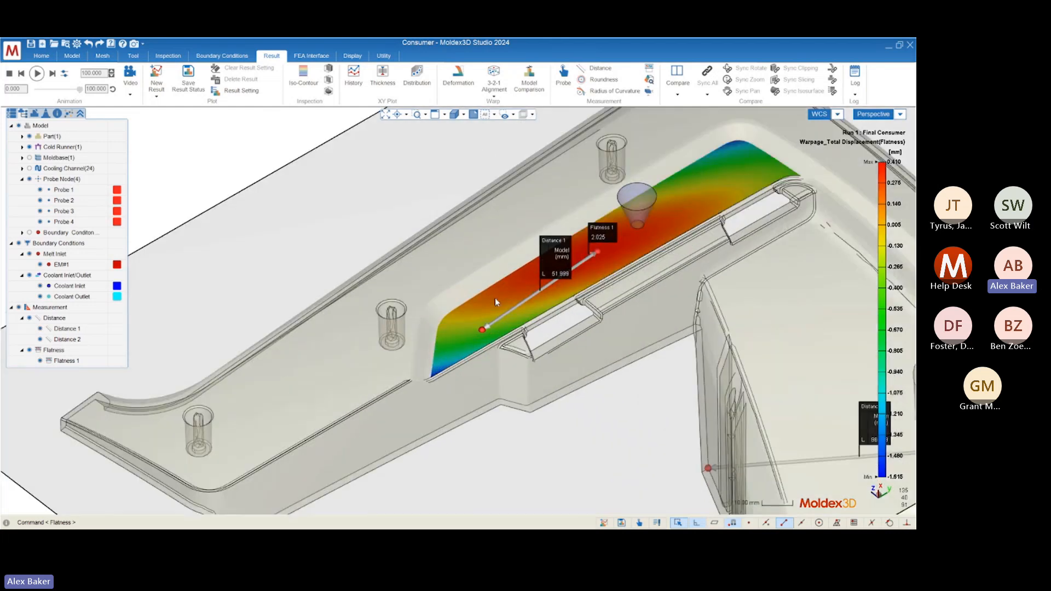
scroll(480, 326, down, 3)
middle_drag(480, 327, 454, 404)
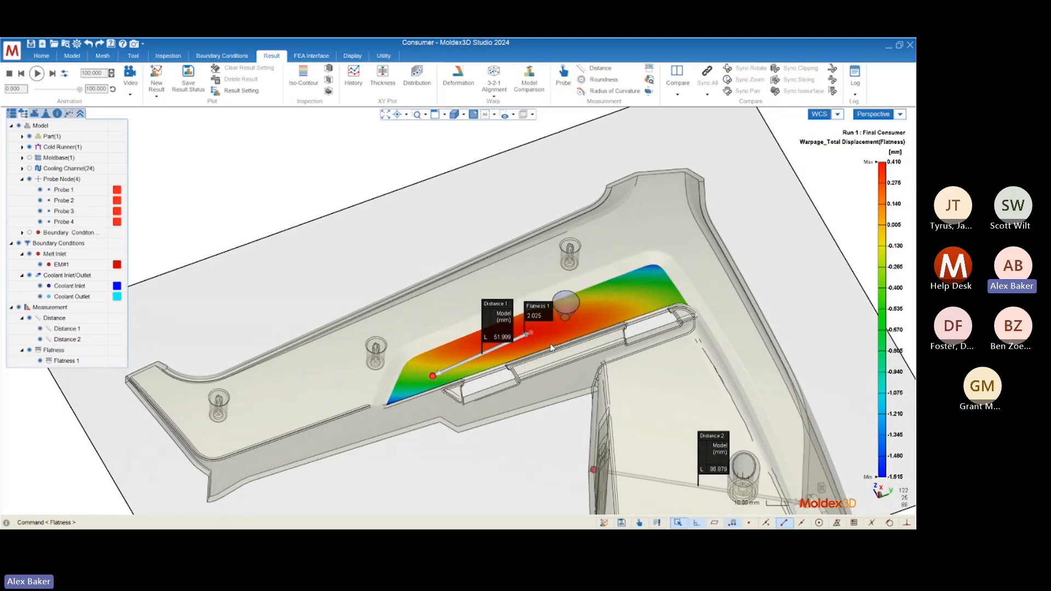
scroll(532, 334, down, 3)
middle_drag(532, 334, 478, 357)
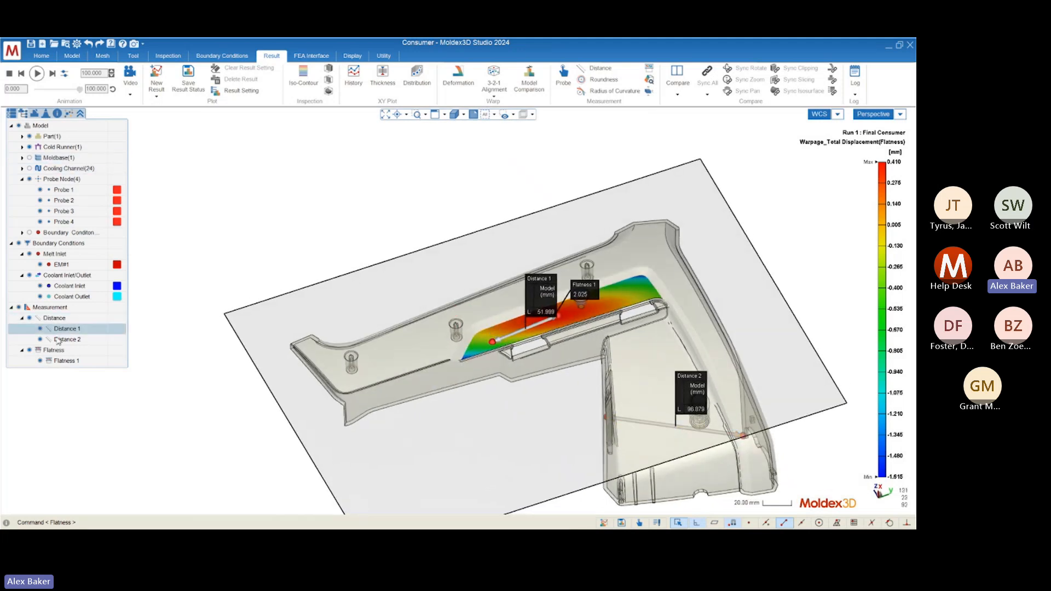
Step: Hide the distance and flatness measurements to restore the total displacement plot on the whole part
click(30, 318)
click(30, 350)
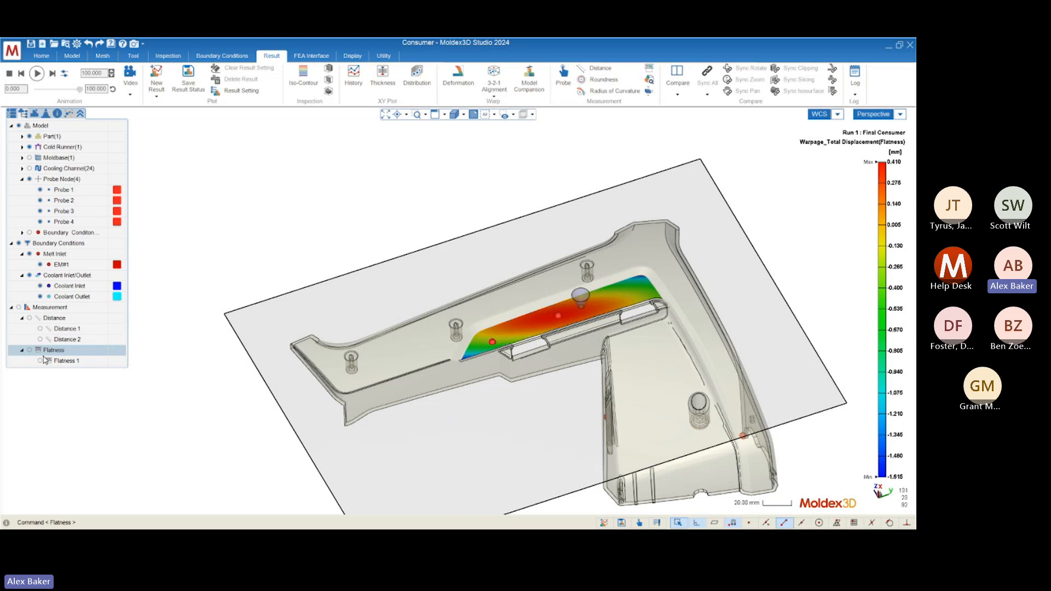
mouse_move(418, 399)
middle_down()
mouse_move(424, 381)
mouse_move(408, 392)
middle_up()
scroll(604, 363, up, 5)
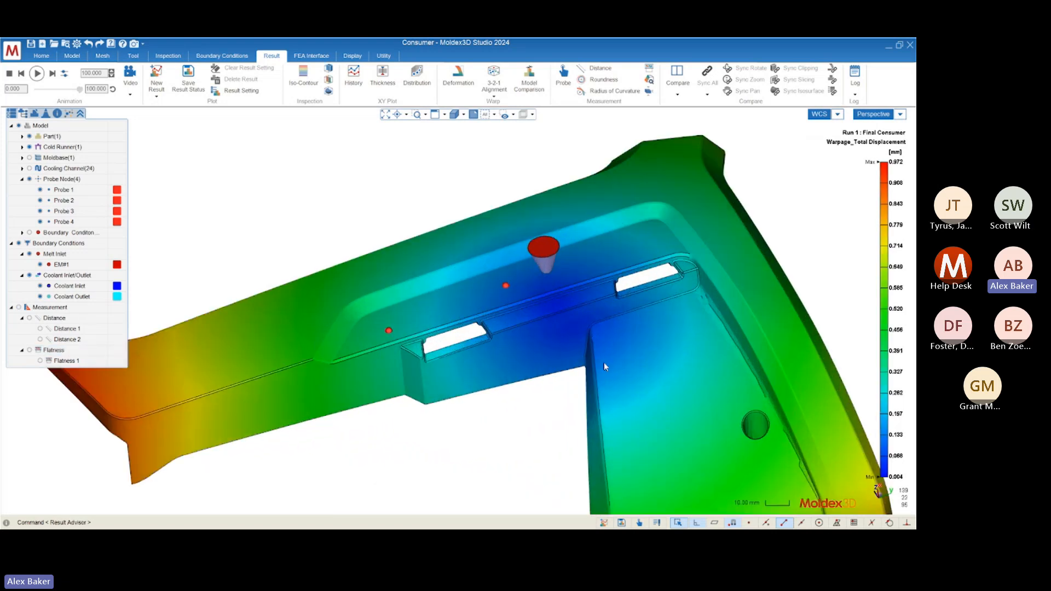
Step: Hide the four probe nodes on the part
middle_drag(603, 362, 542, 332)
scroll(523, 327, down, 3)
scroll(533, 297, up, 5)
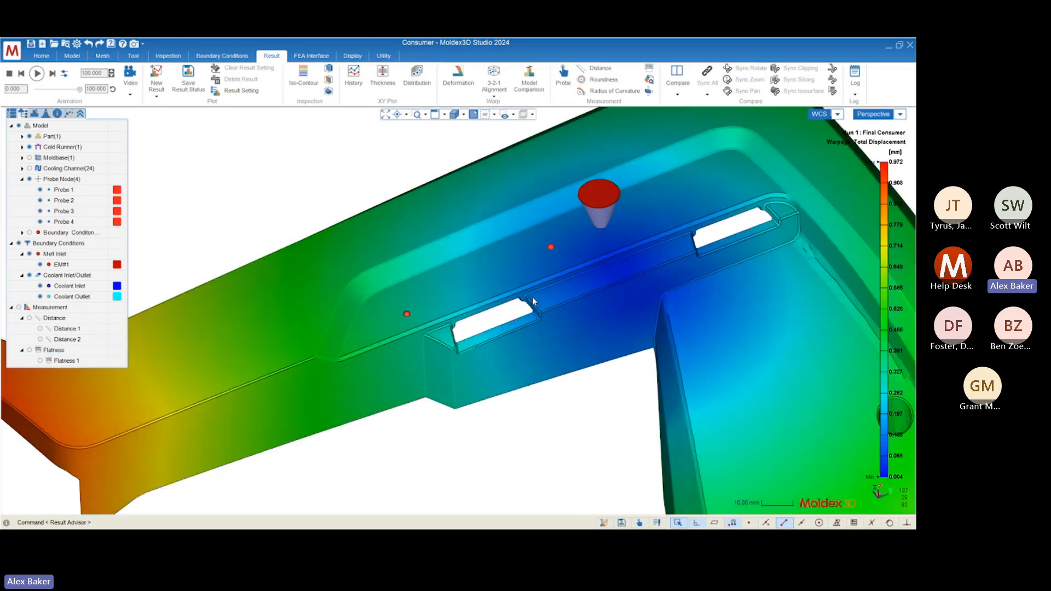
mouse_move(532, 297)
middle_down()
mouse_move(575, 284)
mouse_move(511, 225)
mouse_move(542, 338)
mouse_move(546, 303)
middle_up()
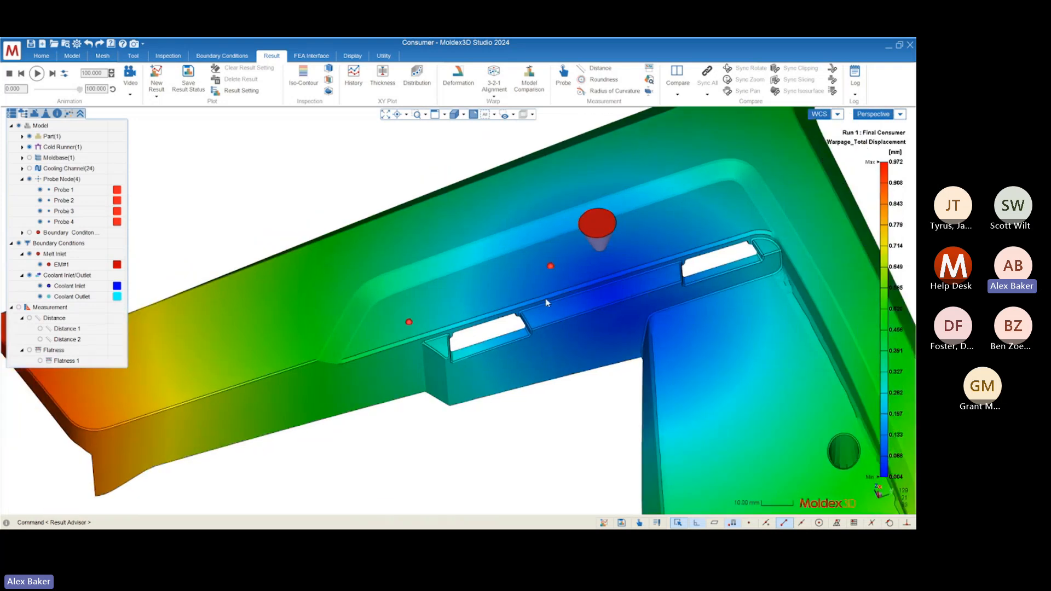
scroll(546, 303, down, 2)
click(30, 179)
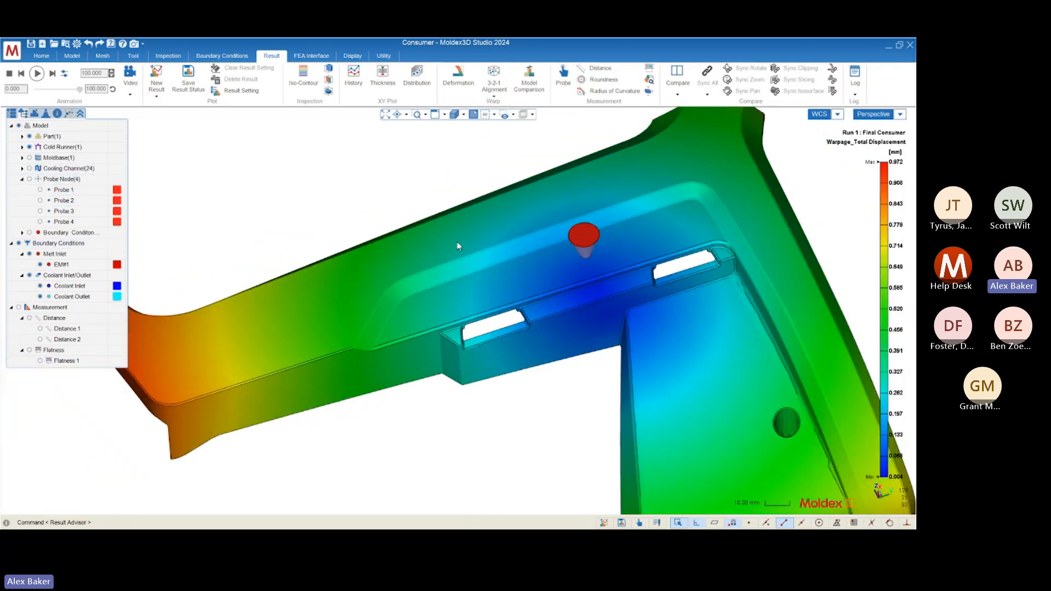
Step: View the whole part's total displacement and switch to the presentation slide on LinkedIn and YouTube
mouse_move(457, 243)
middle_down()
mouse_move(500, 277)
mouse_move(535, 368)
mouse_move(465, 251)
middle_up()
scroll(422, 227, down, 3)
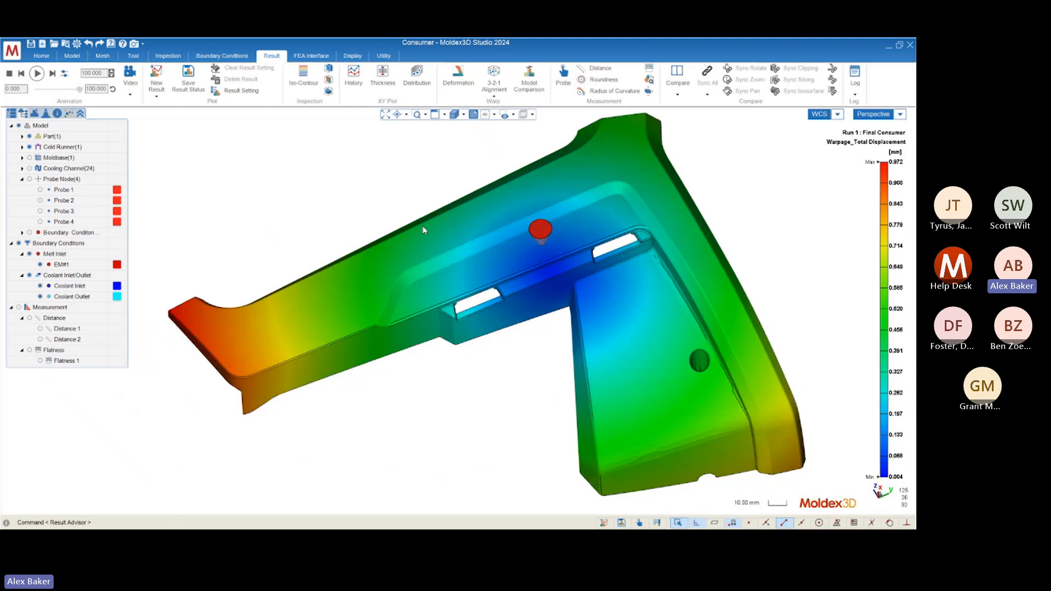
scroll(423, 230, down, 3)
mouse_move(483, 329)
middle_down()
mouse_move(486, 286)
mouse_move(491, 307)
mouse_move(470, 287)
mouse_move(488, 294)
middle_up()
scroll(391, 174, up, 2)
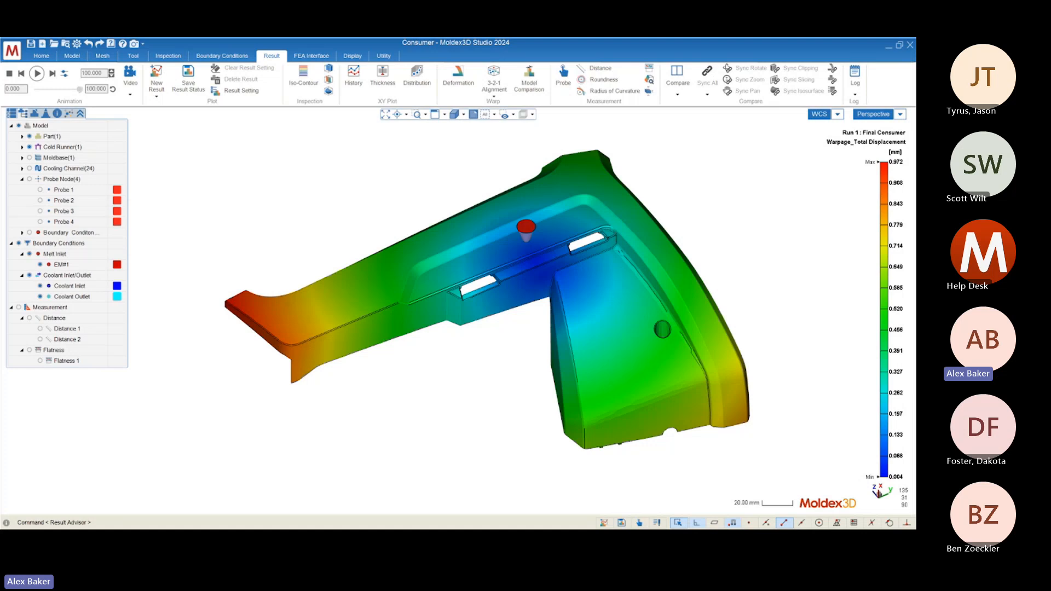
key(alt+Tab)
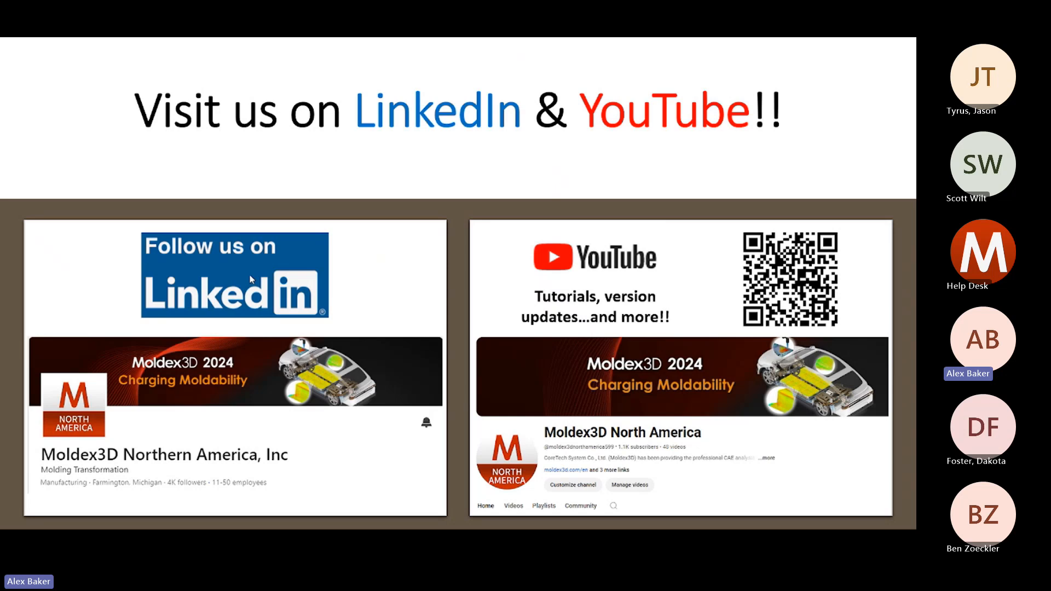